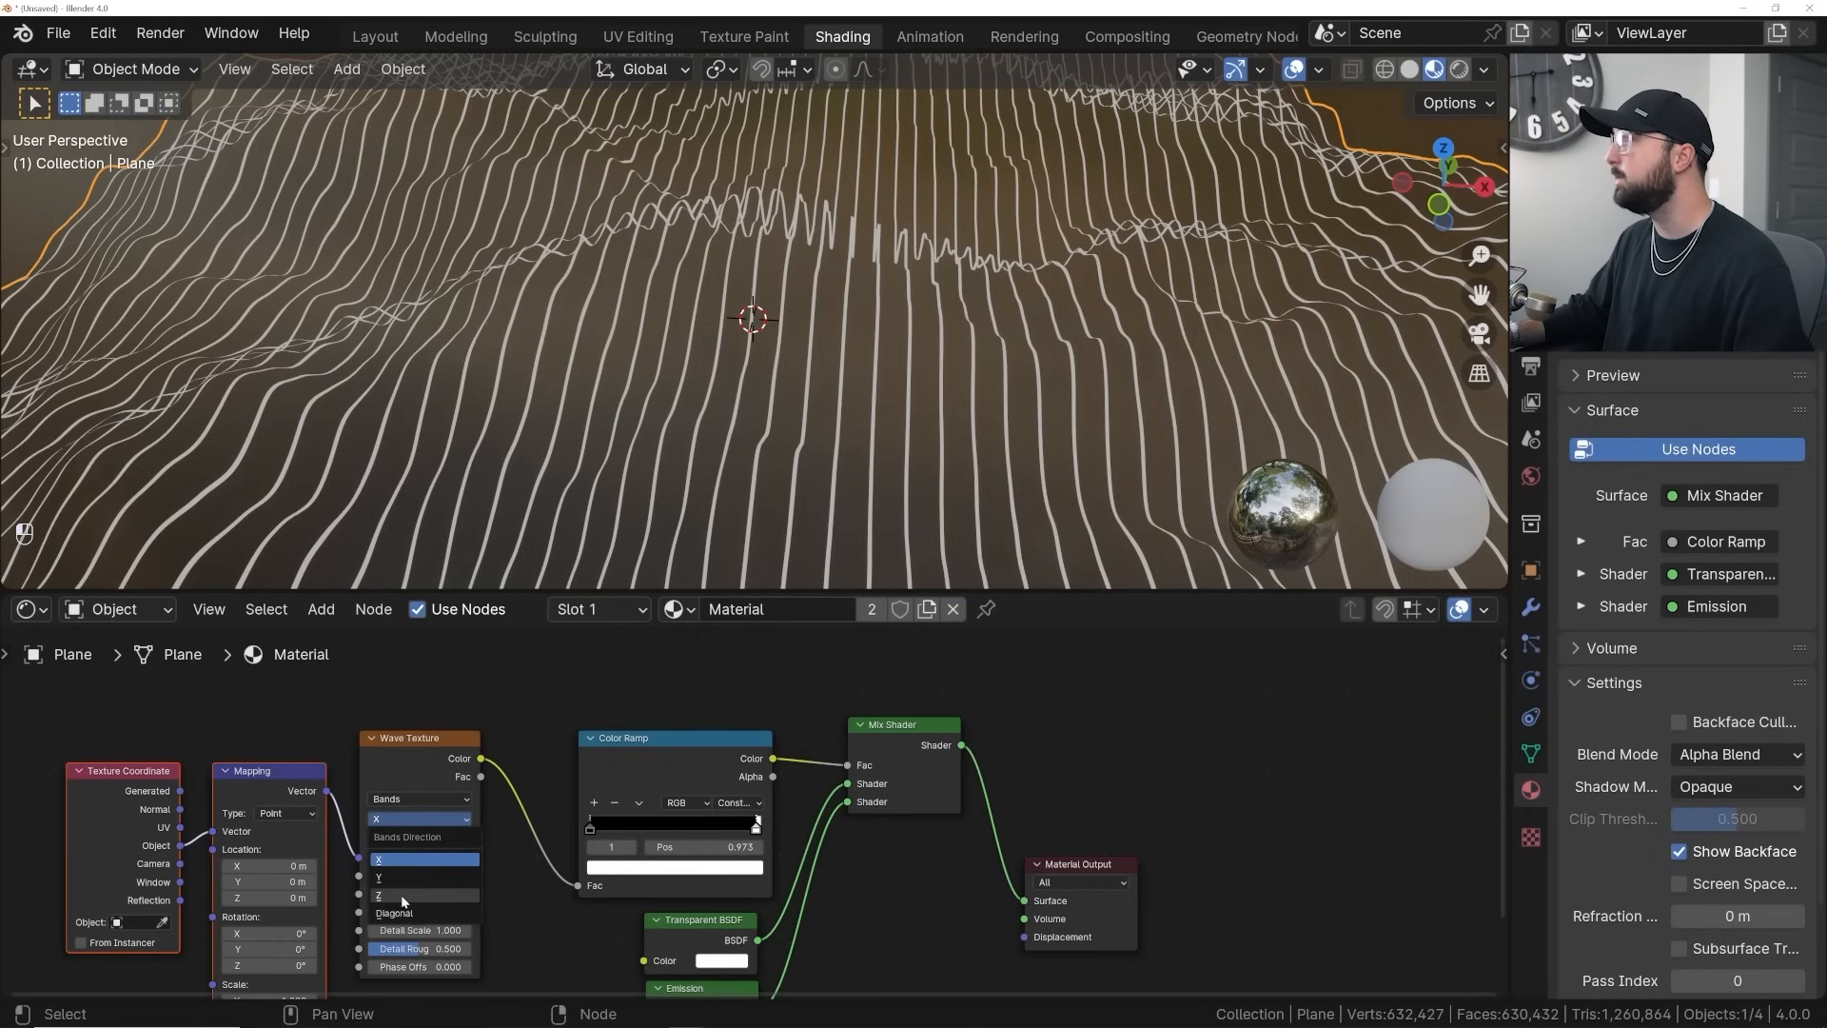
Raise the Phase Offset of the Wave Texture feeding the blue emission to about 34
middle_click_drag(734, 416, 706, 417)
left_click_drag(420, 875, 684, 876, "shift")
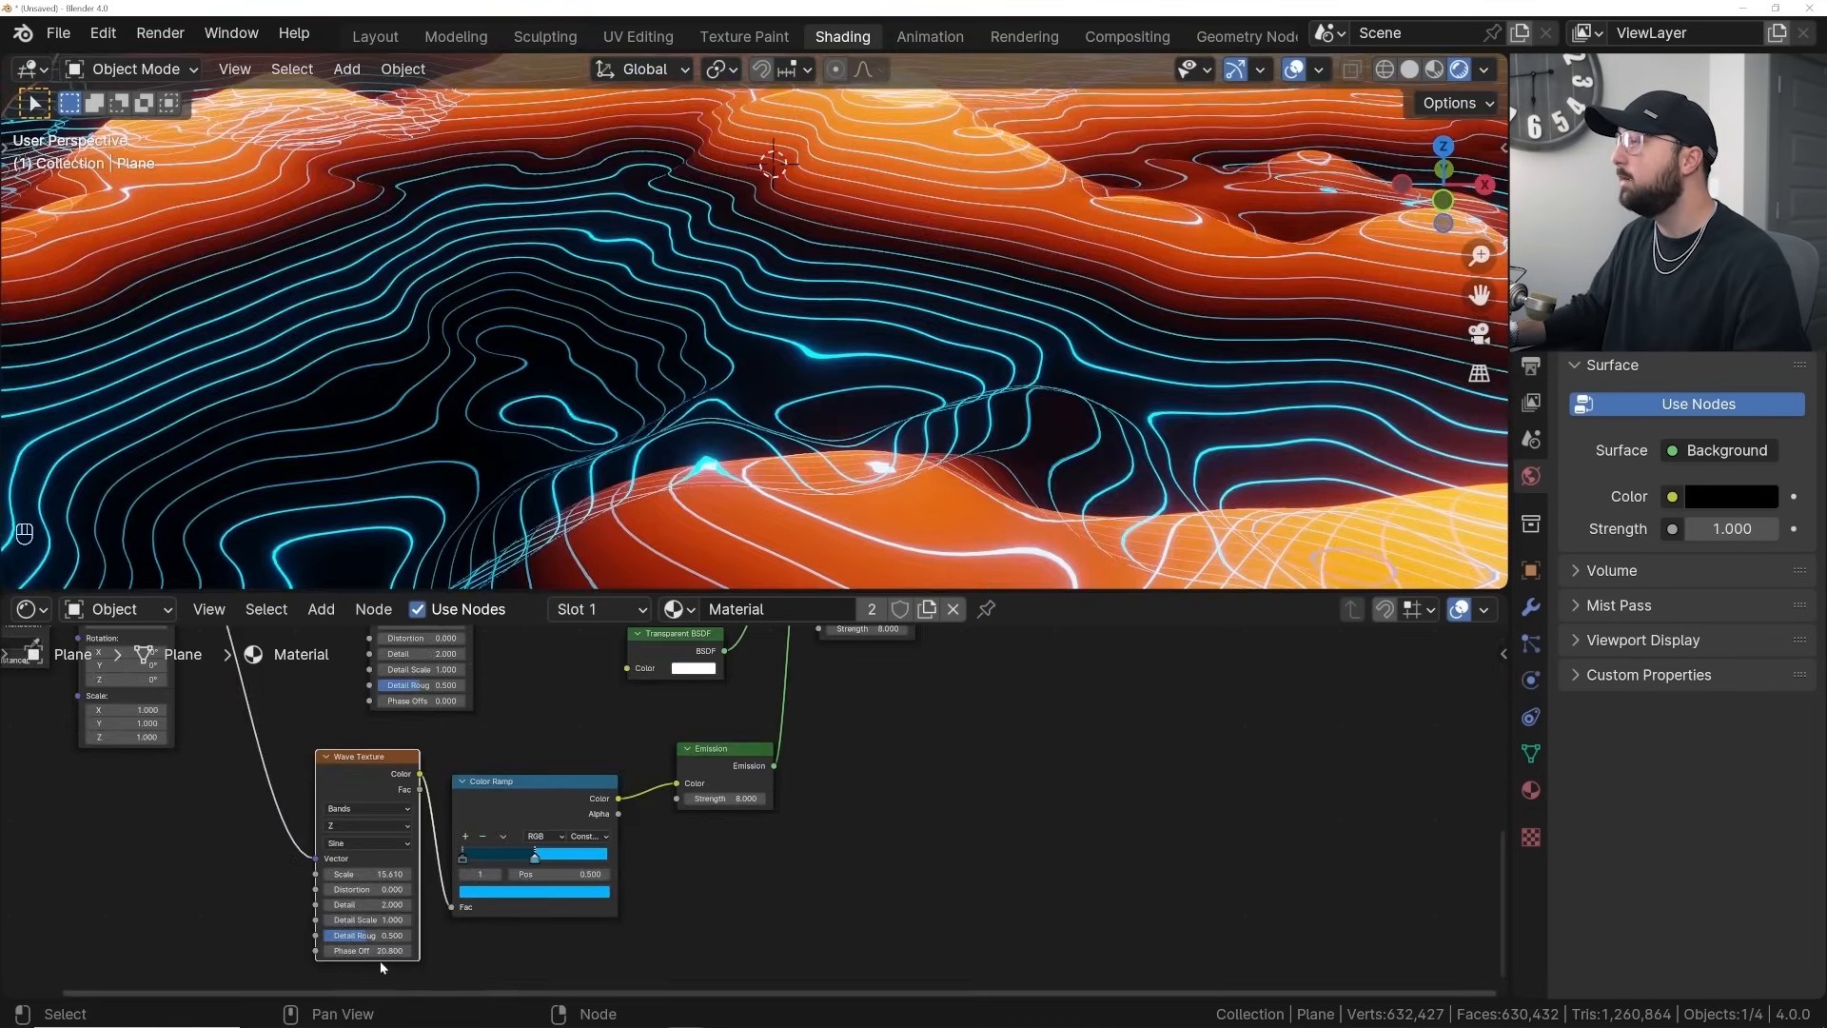
left_click_drag(376, 950, 547, 951)
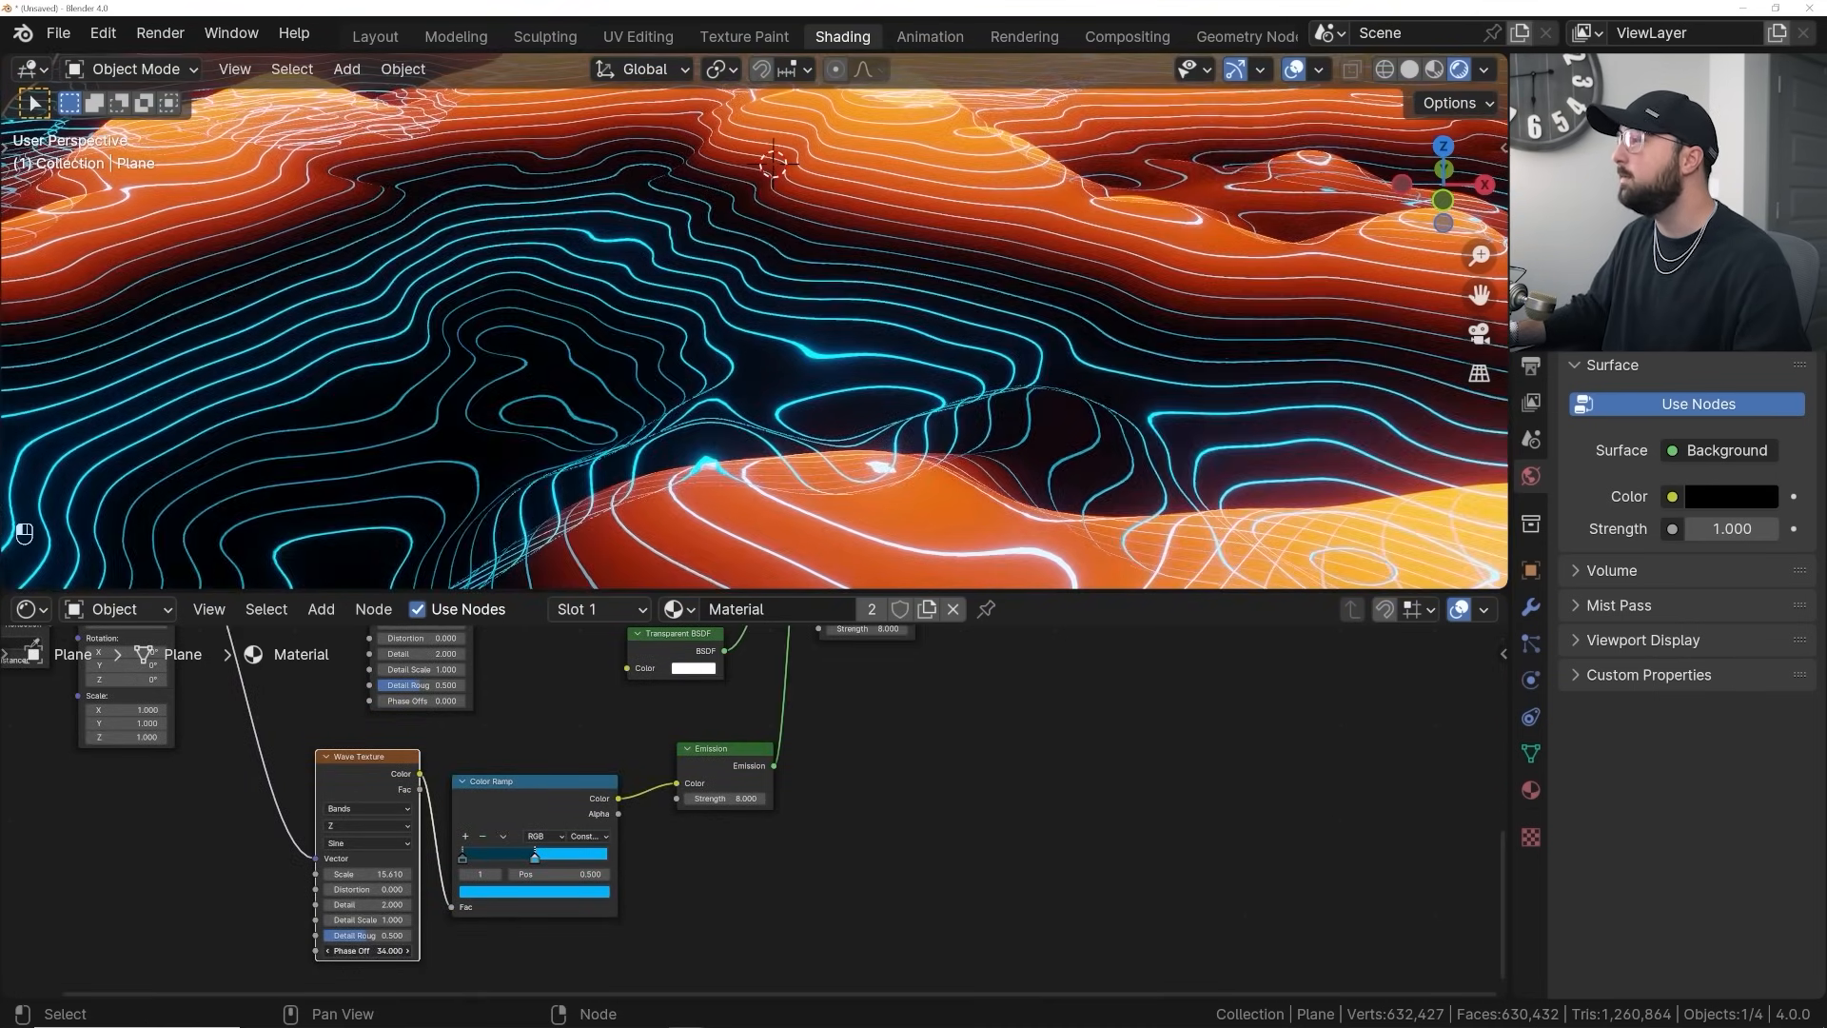
Play the finished terrain animation to preview the moving contour lines
key("space")
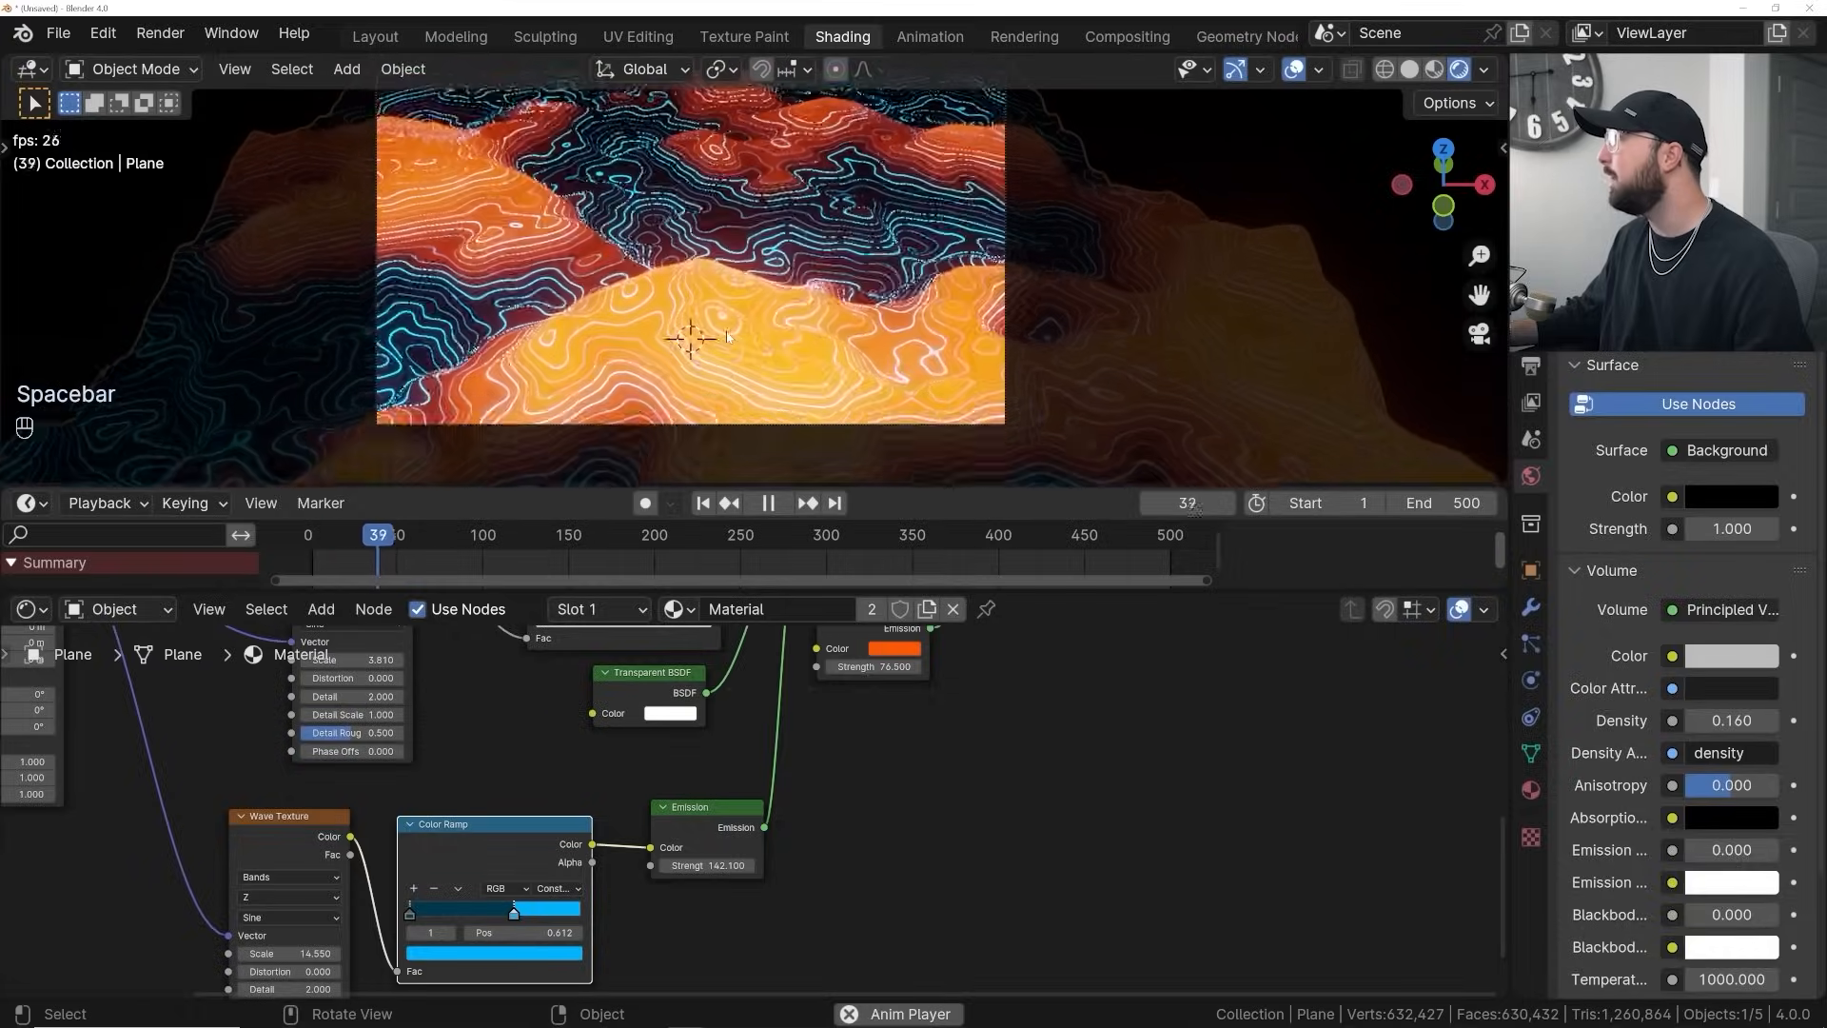
key("space")
key("space")
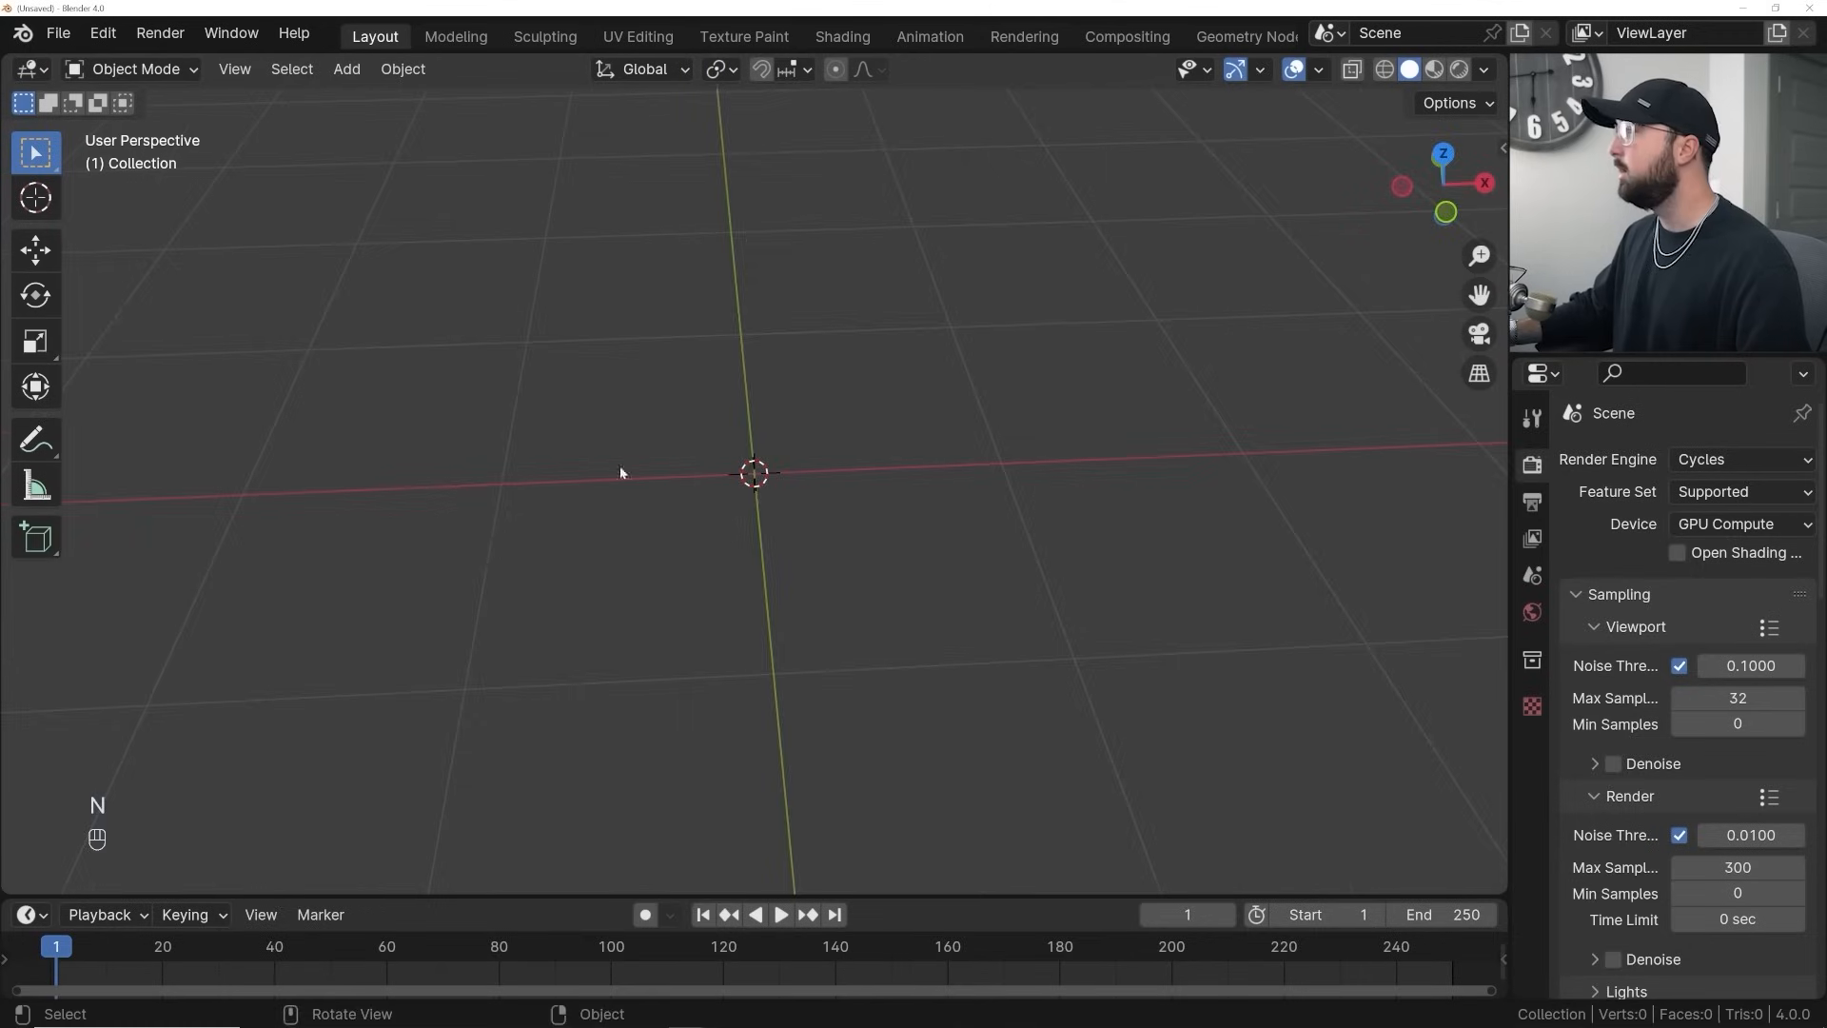
Add a plane mesh at the centre of the empty scene
middle_click_drag(890, 481, 726, 422)
key("shift+a")
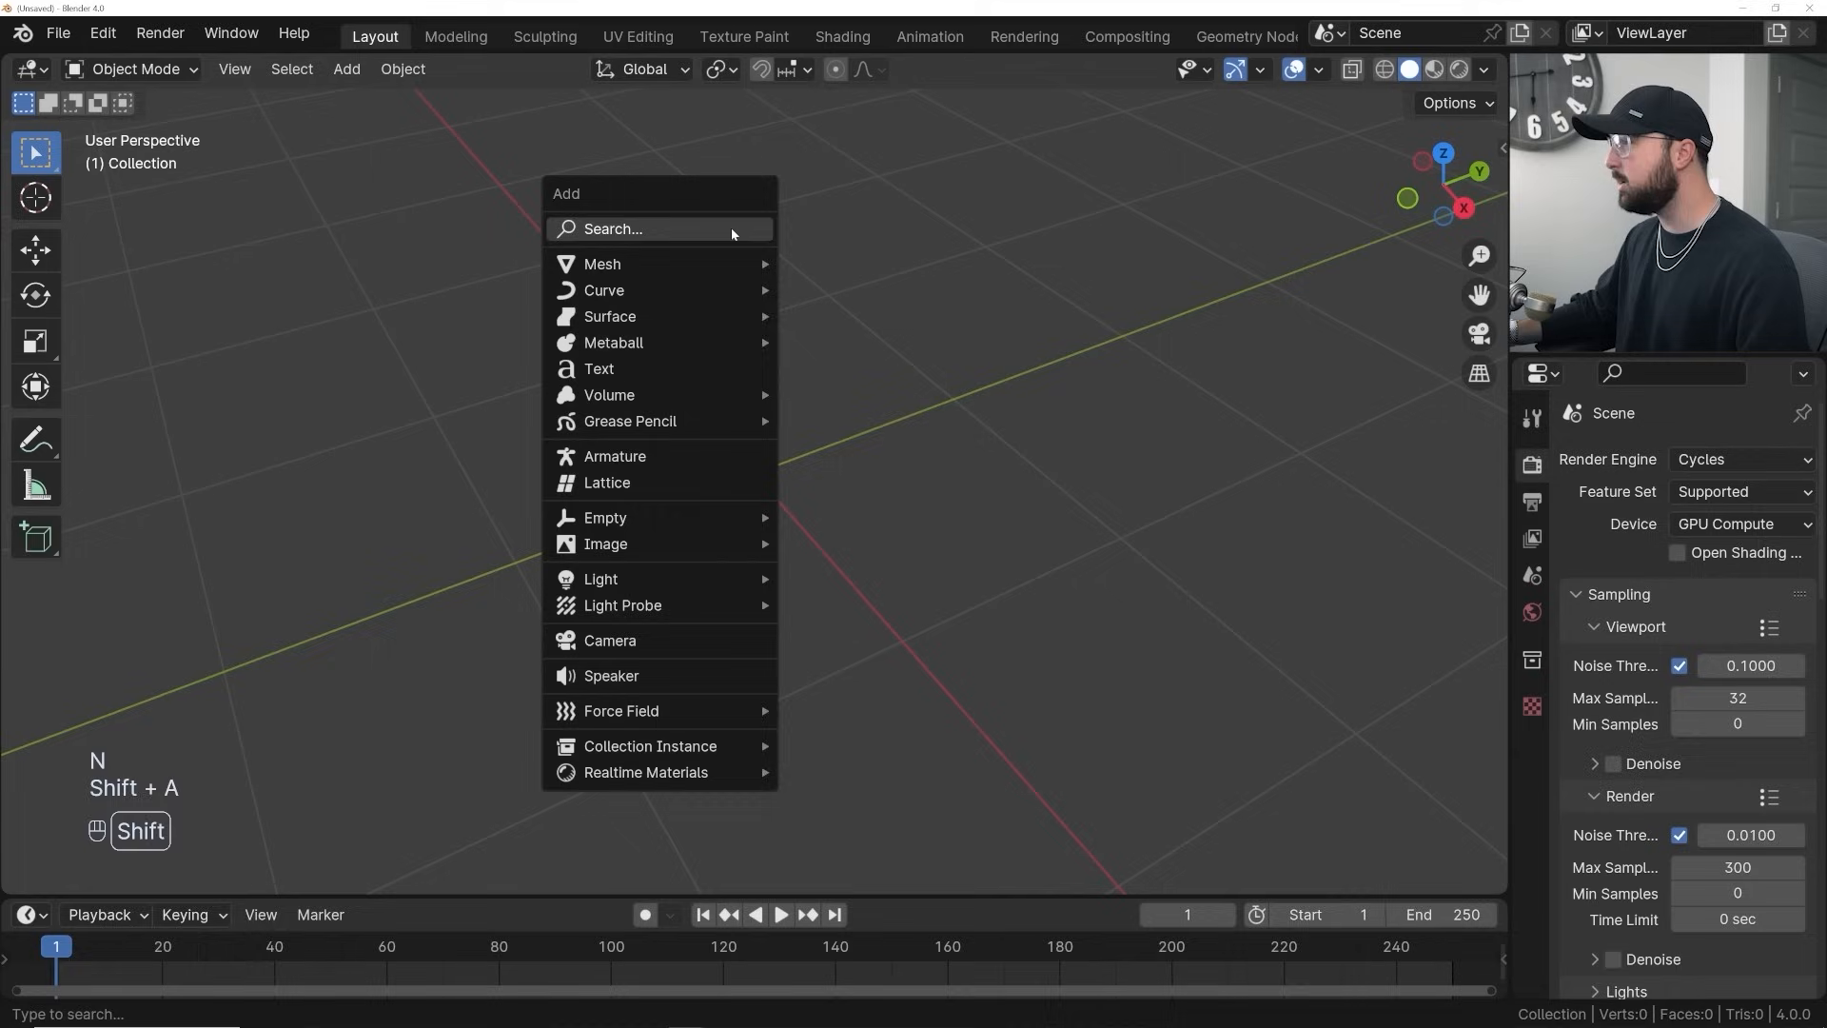
mouse_move(687, 265)
left_click(846, 271)
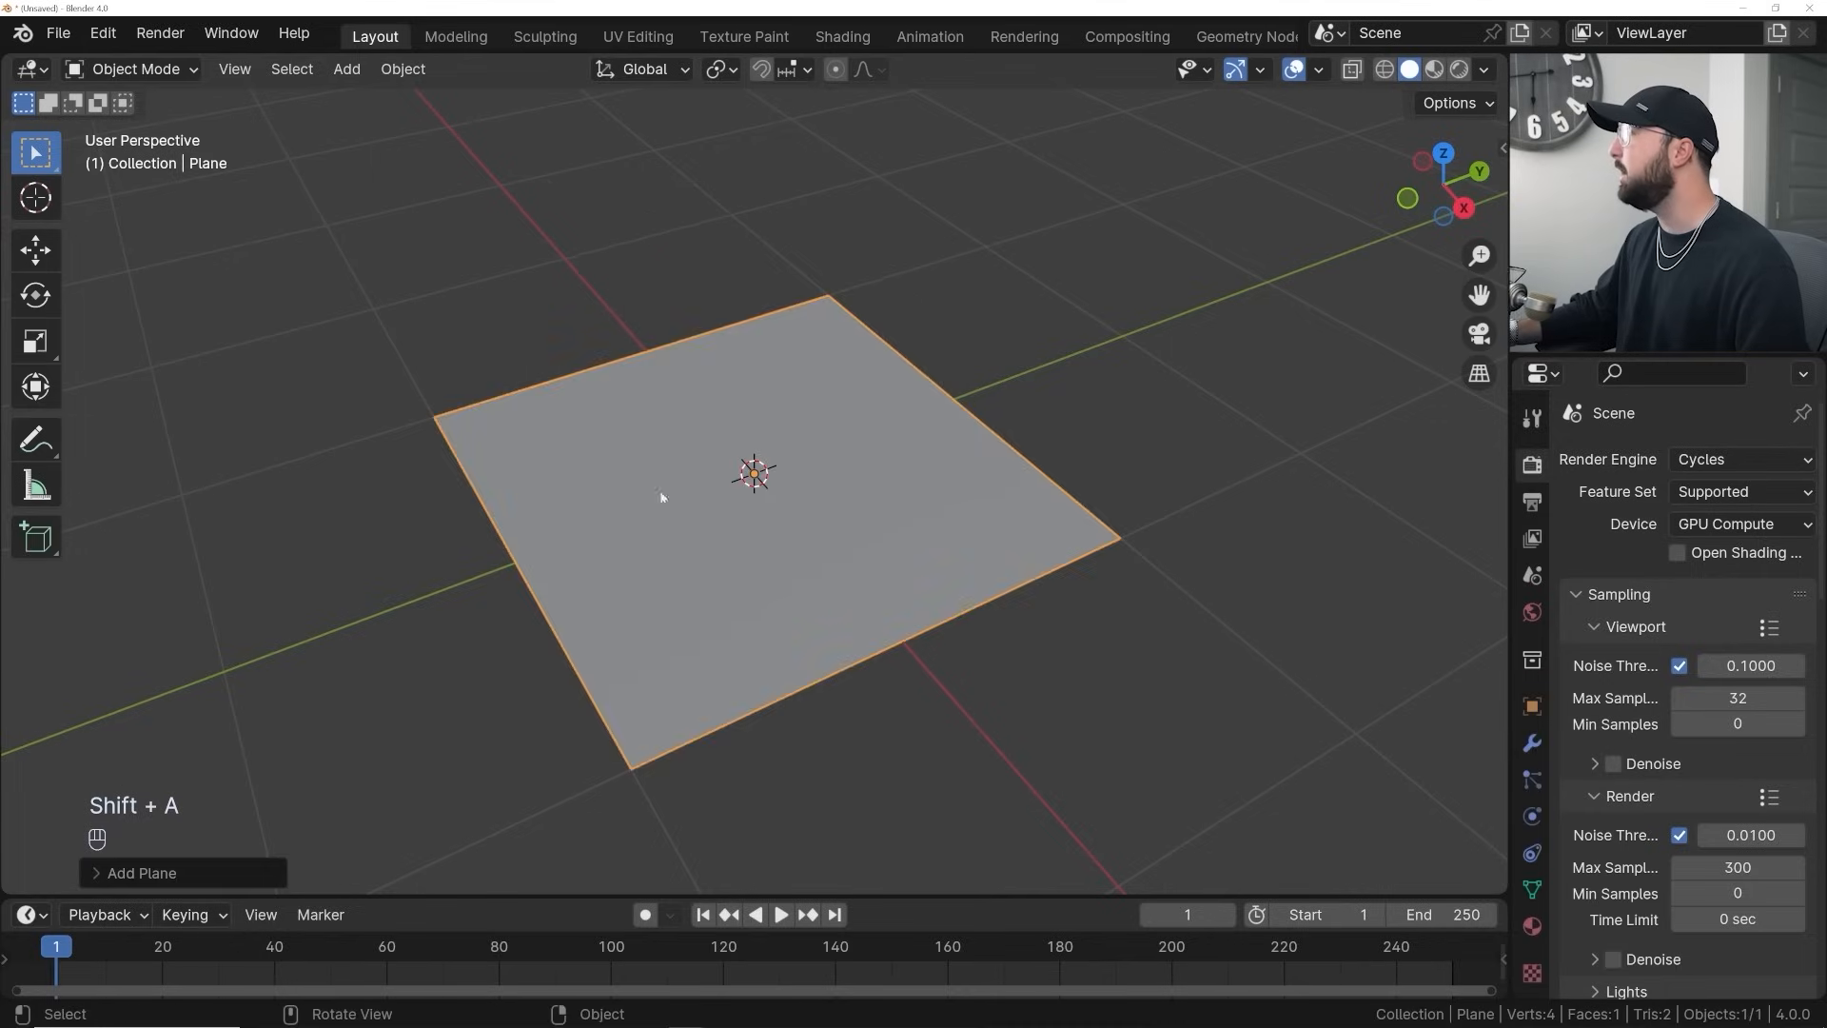
scroll(904, 534, "down", 4)
scroll(902, 535, "up", 4)
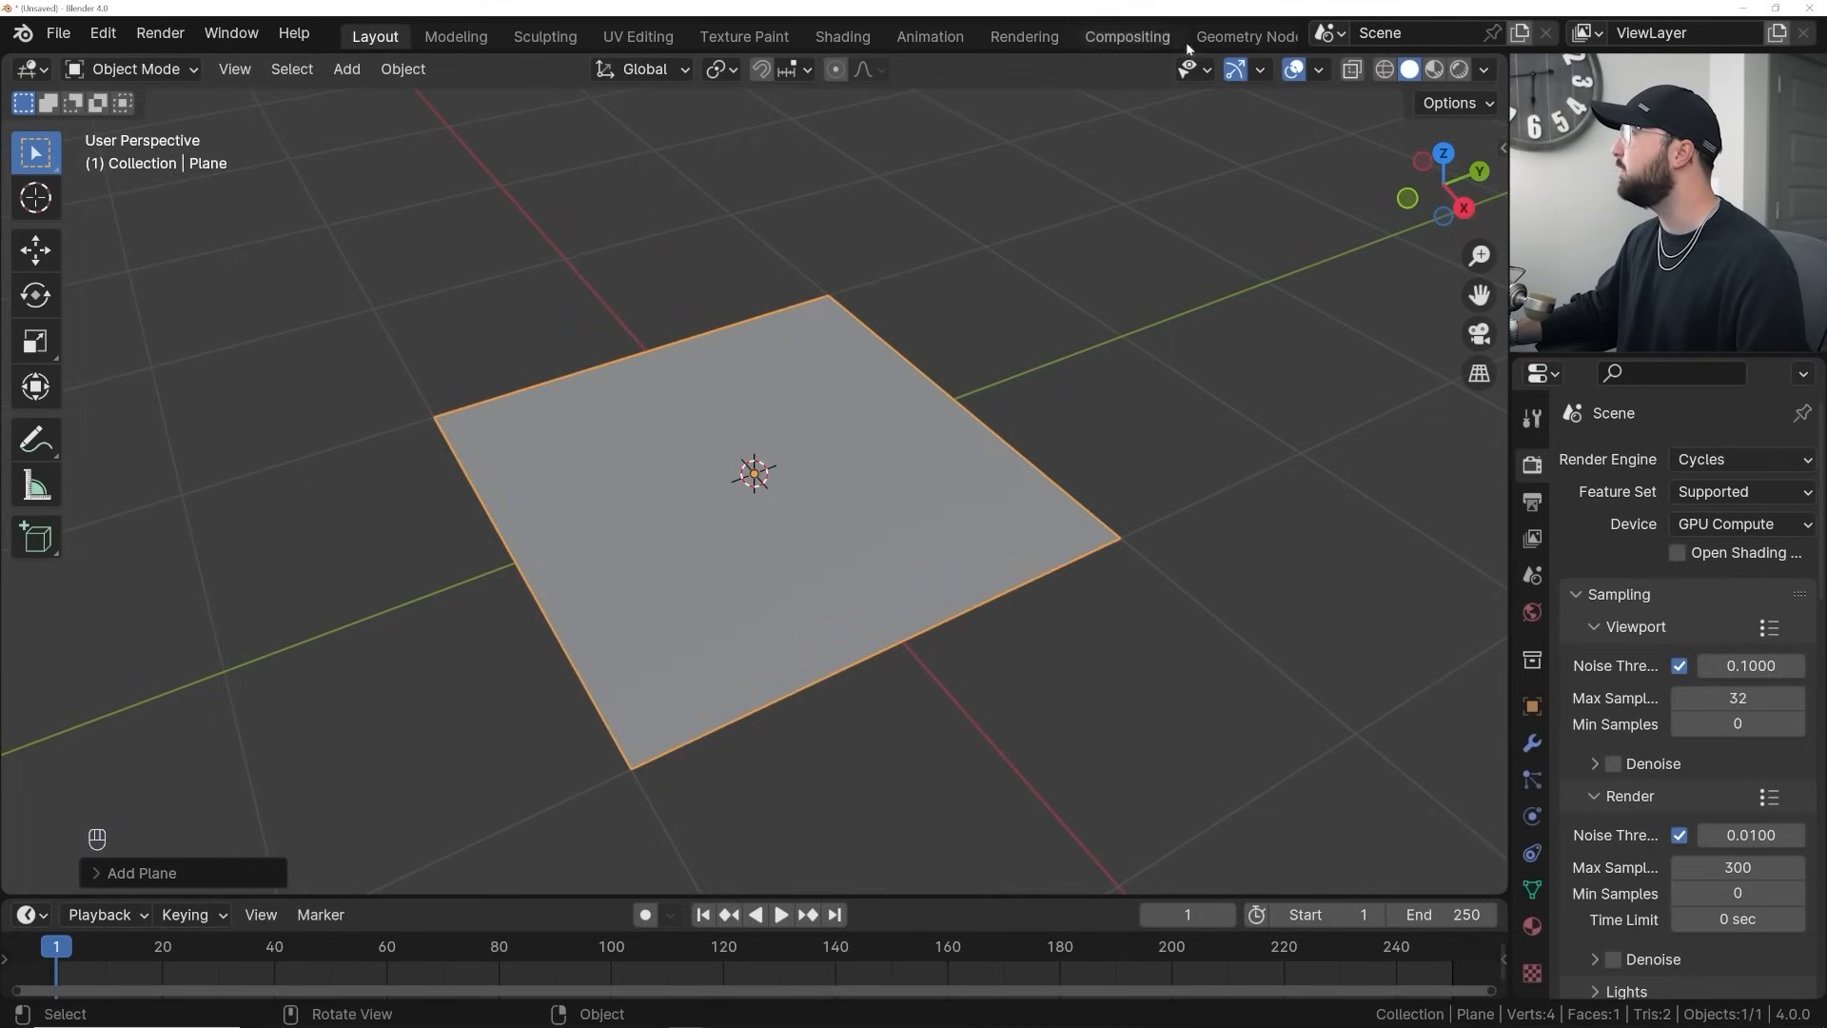
Switch to the Geometry Nodes workspace and merge the spreadsheet area into the 3D viewport
left_click(1225, 38)
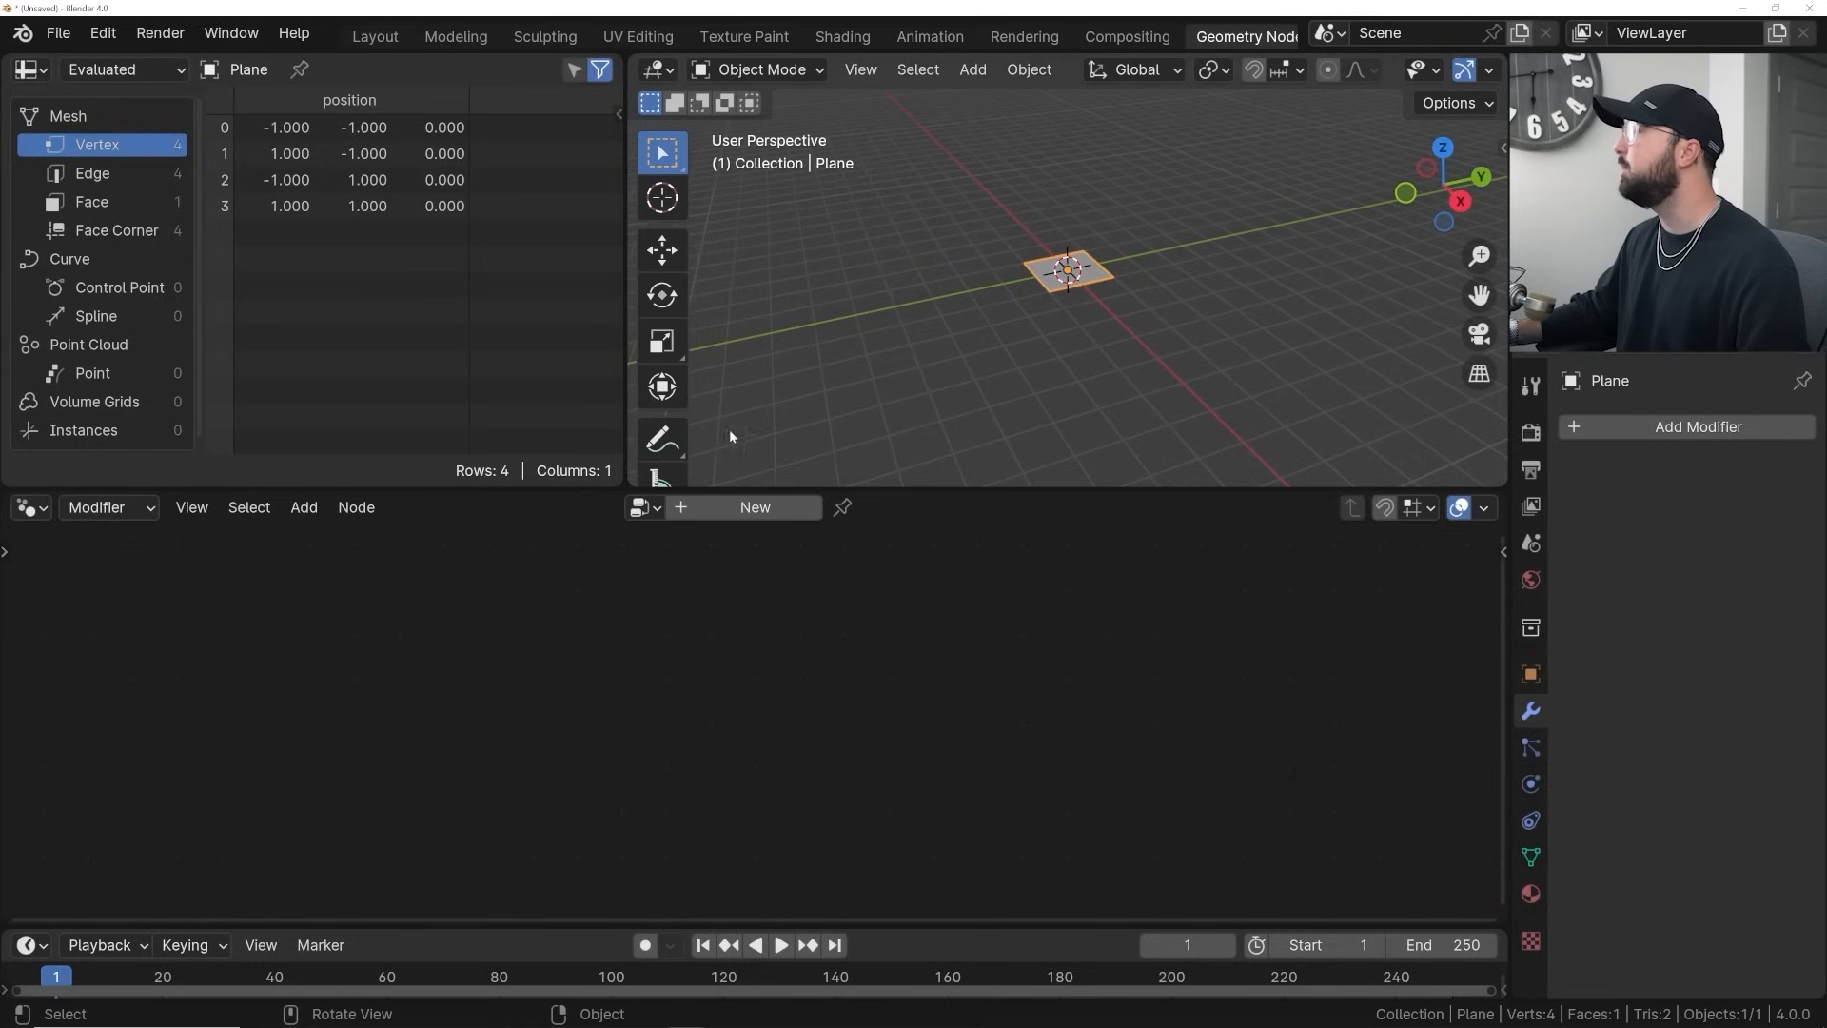
left_click_drag(630, 484, 544, 470)
left_click(590, 438)
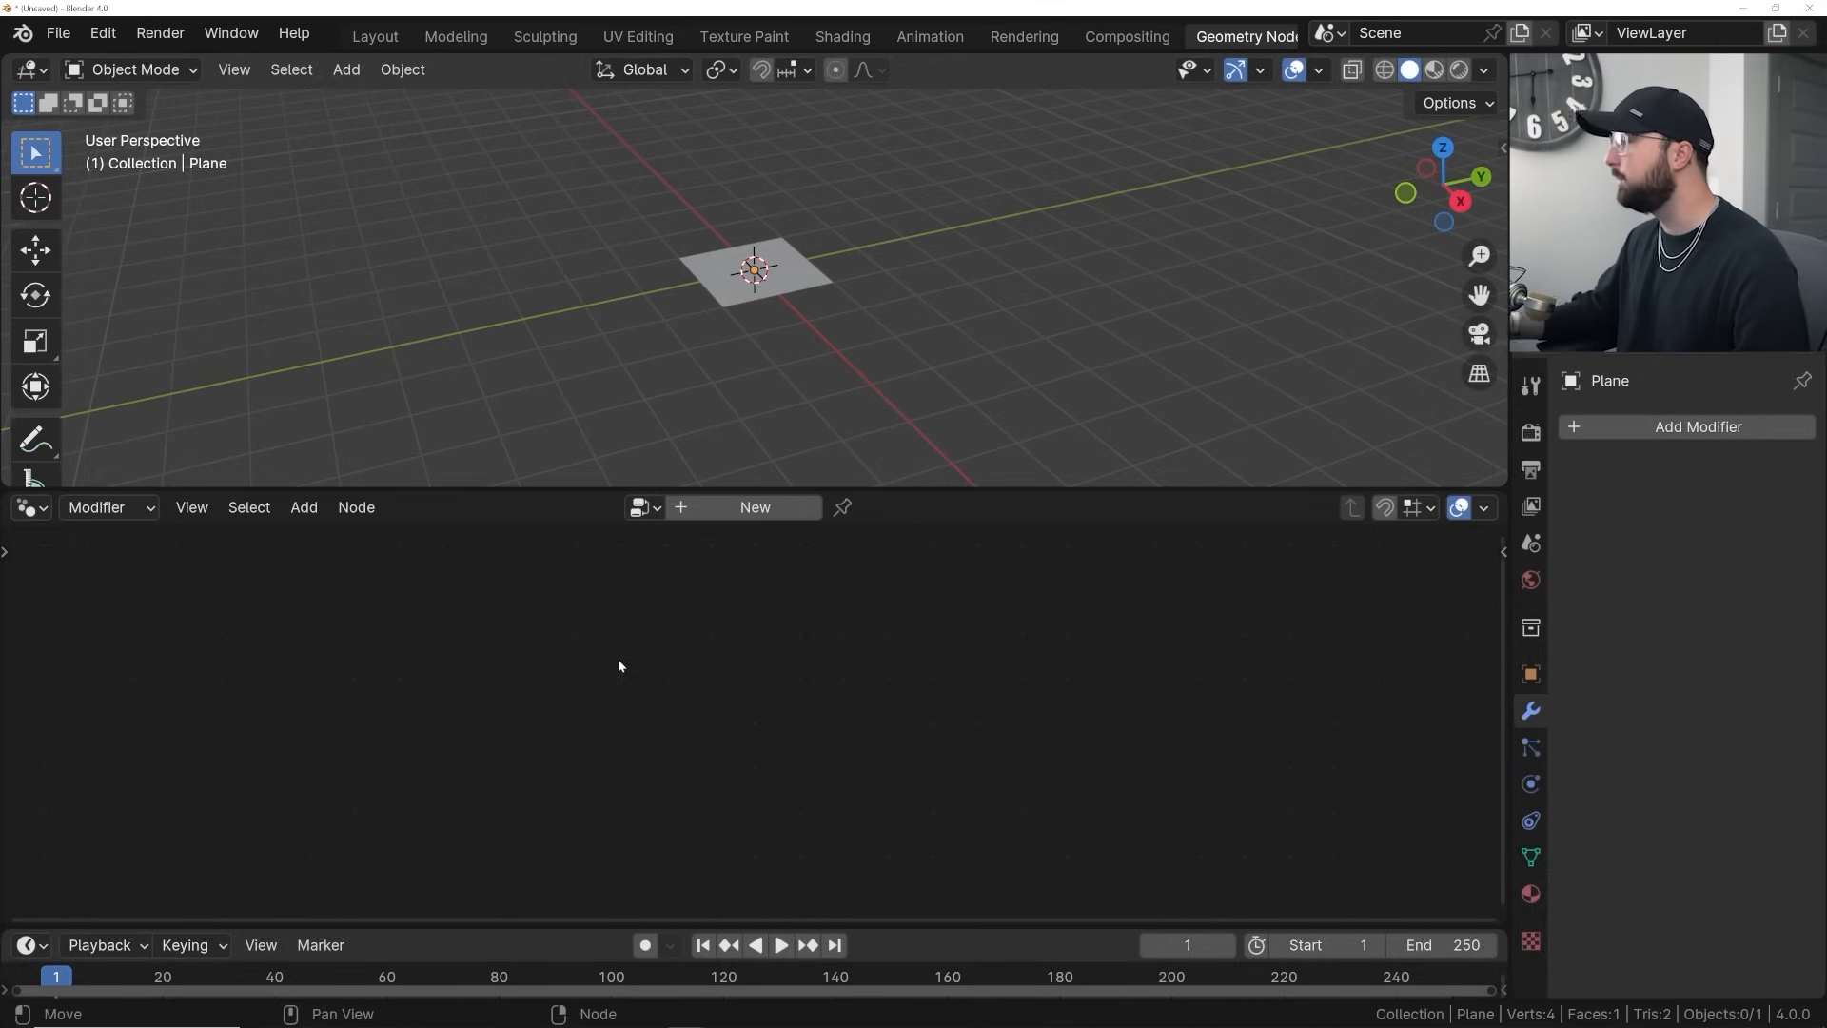
Create a new geometry node tree on the plane and insert a Grid node that feeds the Group Output
left_click(752, 510)
key("shift+a")
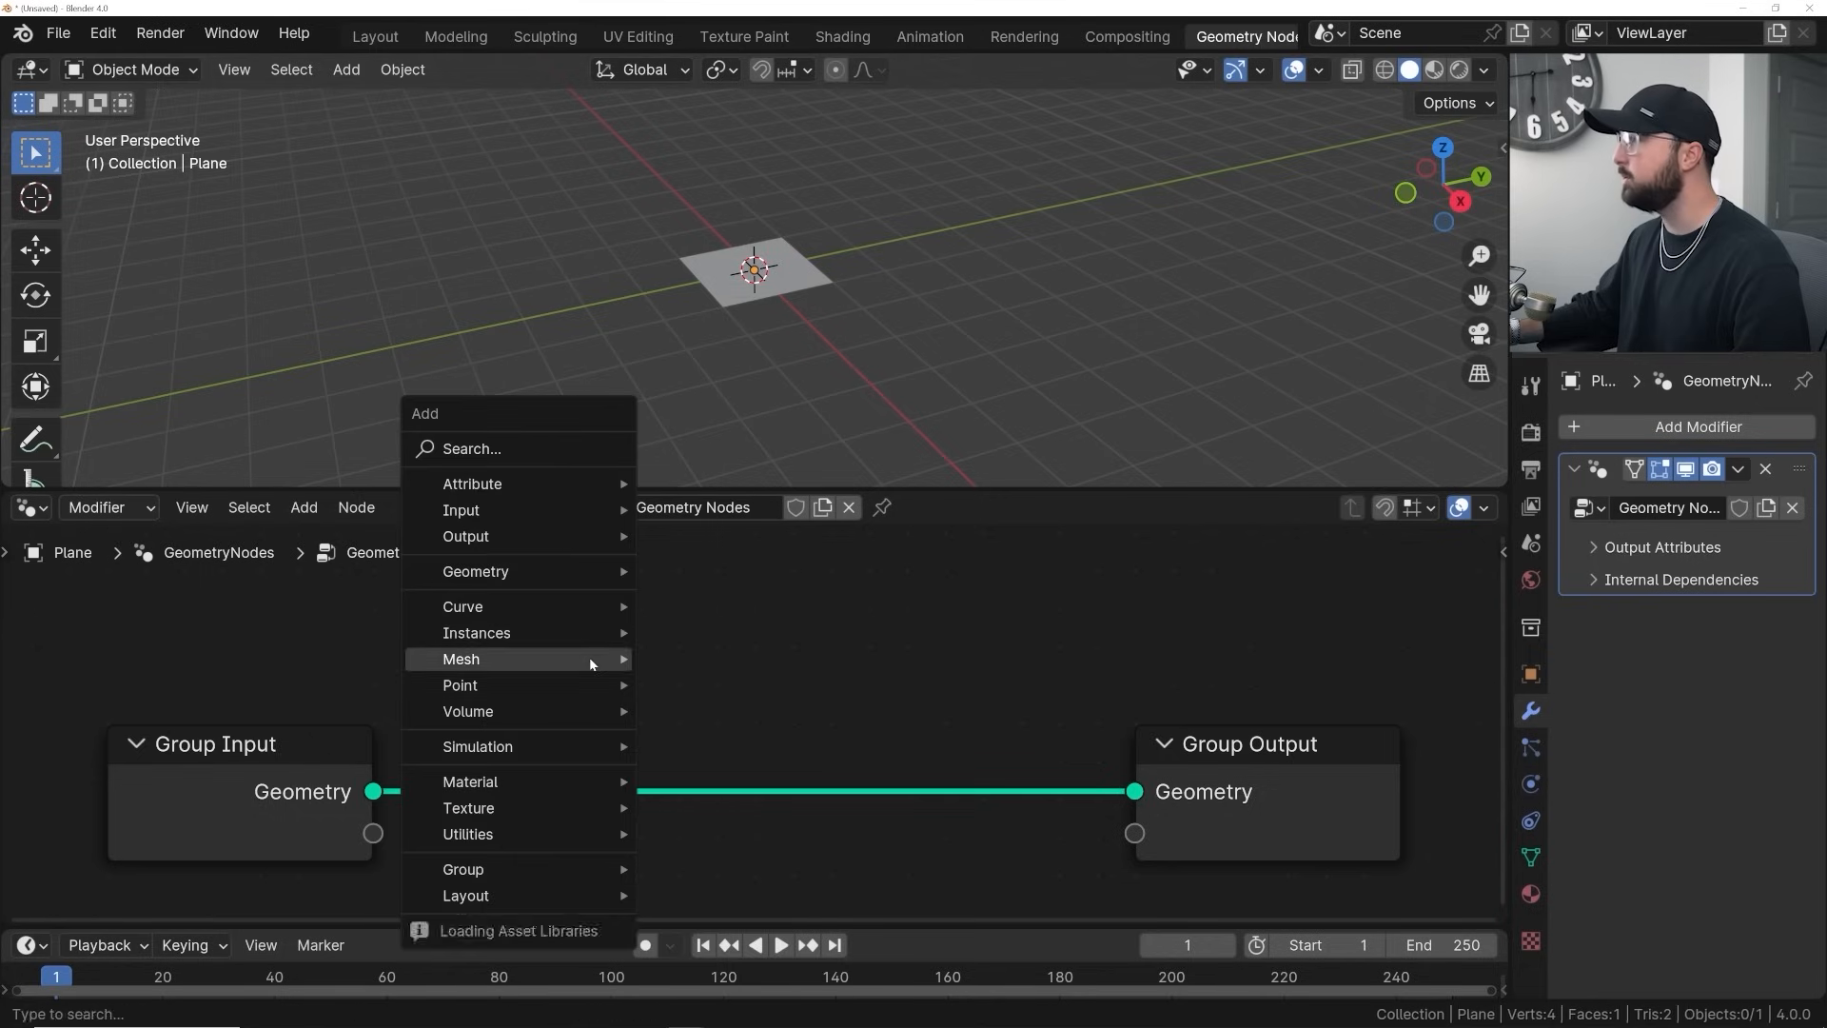
left_click(514, 452)
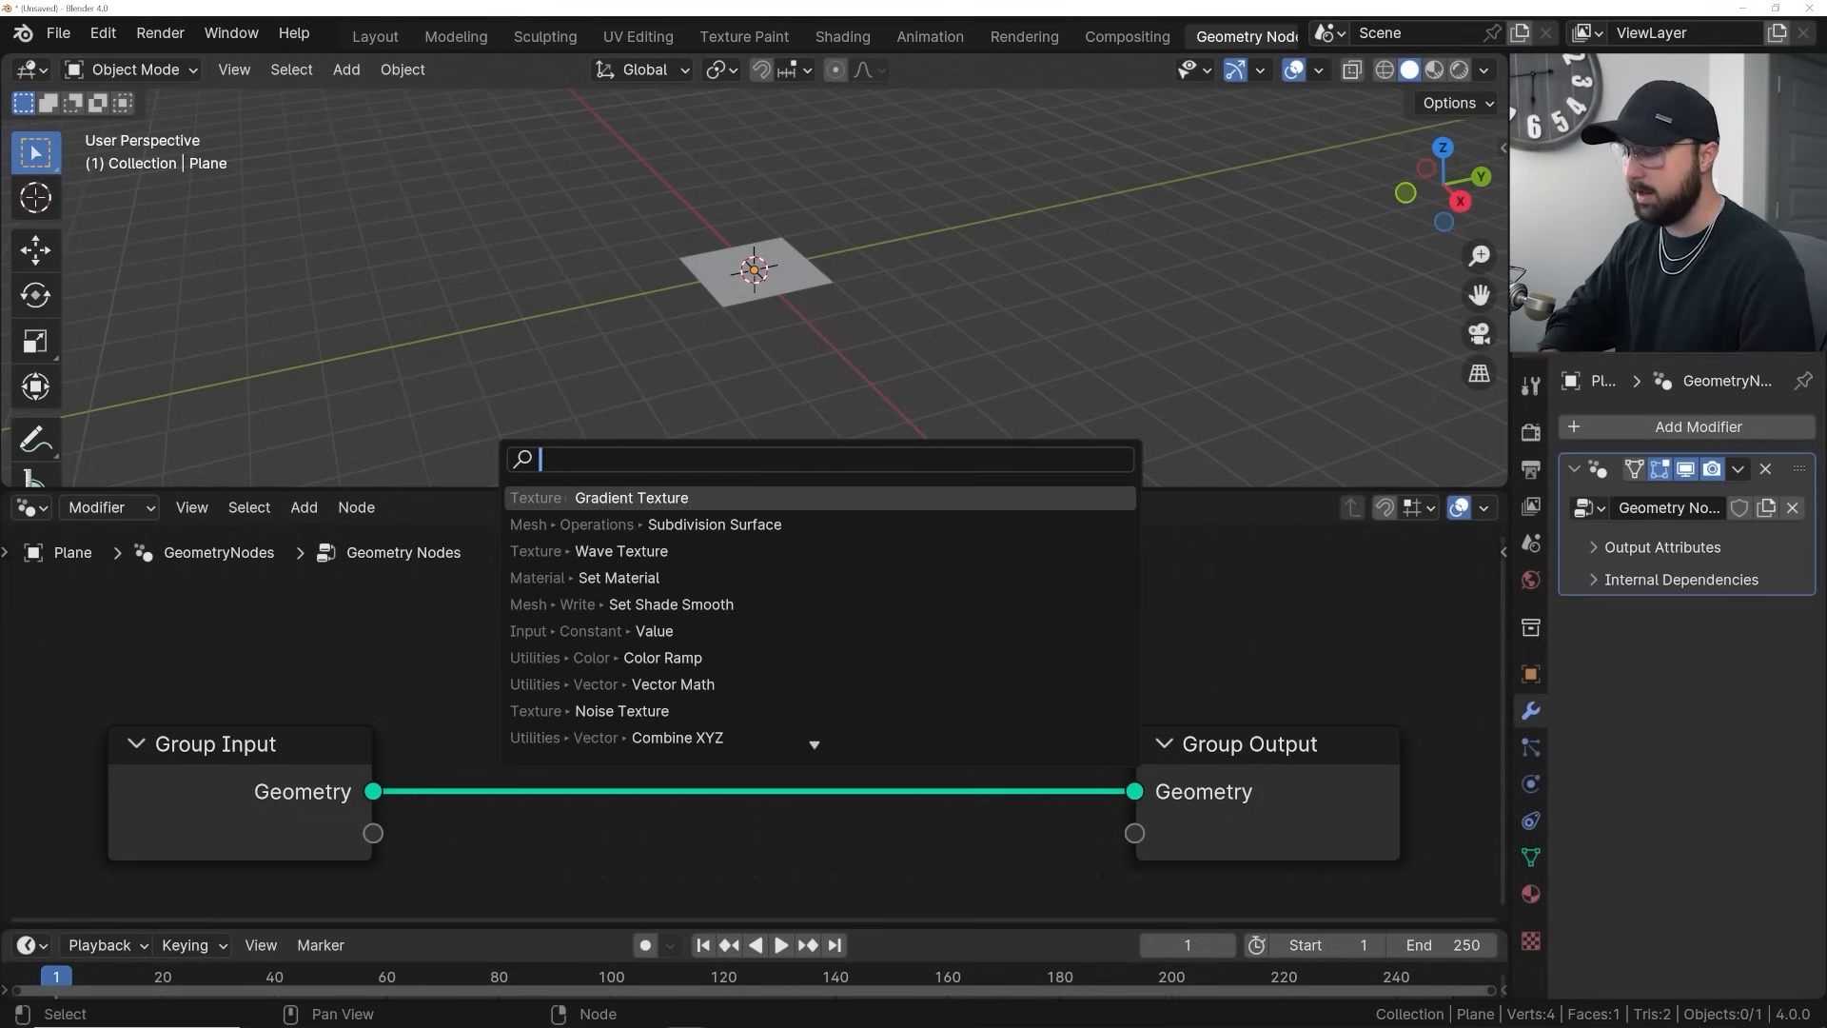
type("grid")
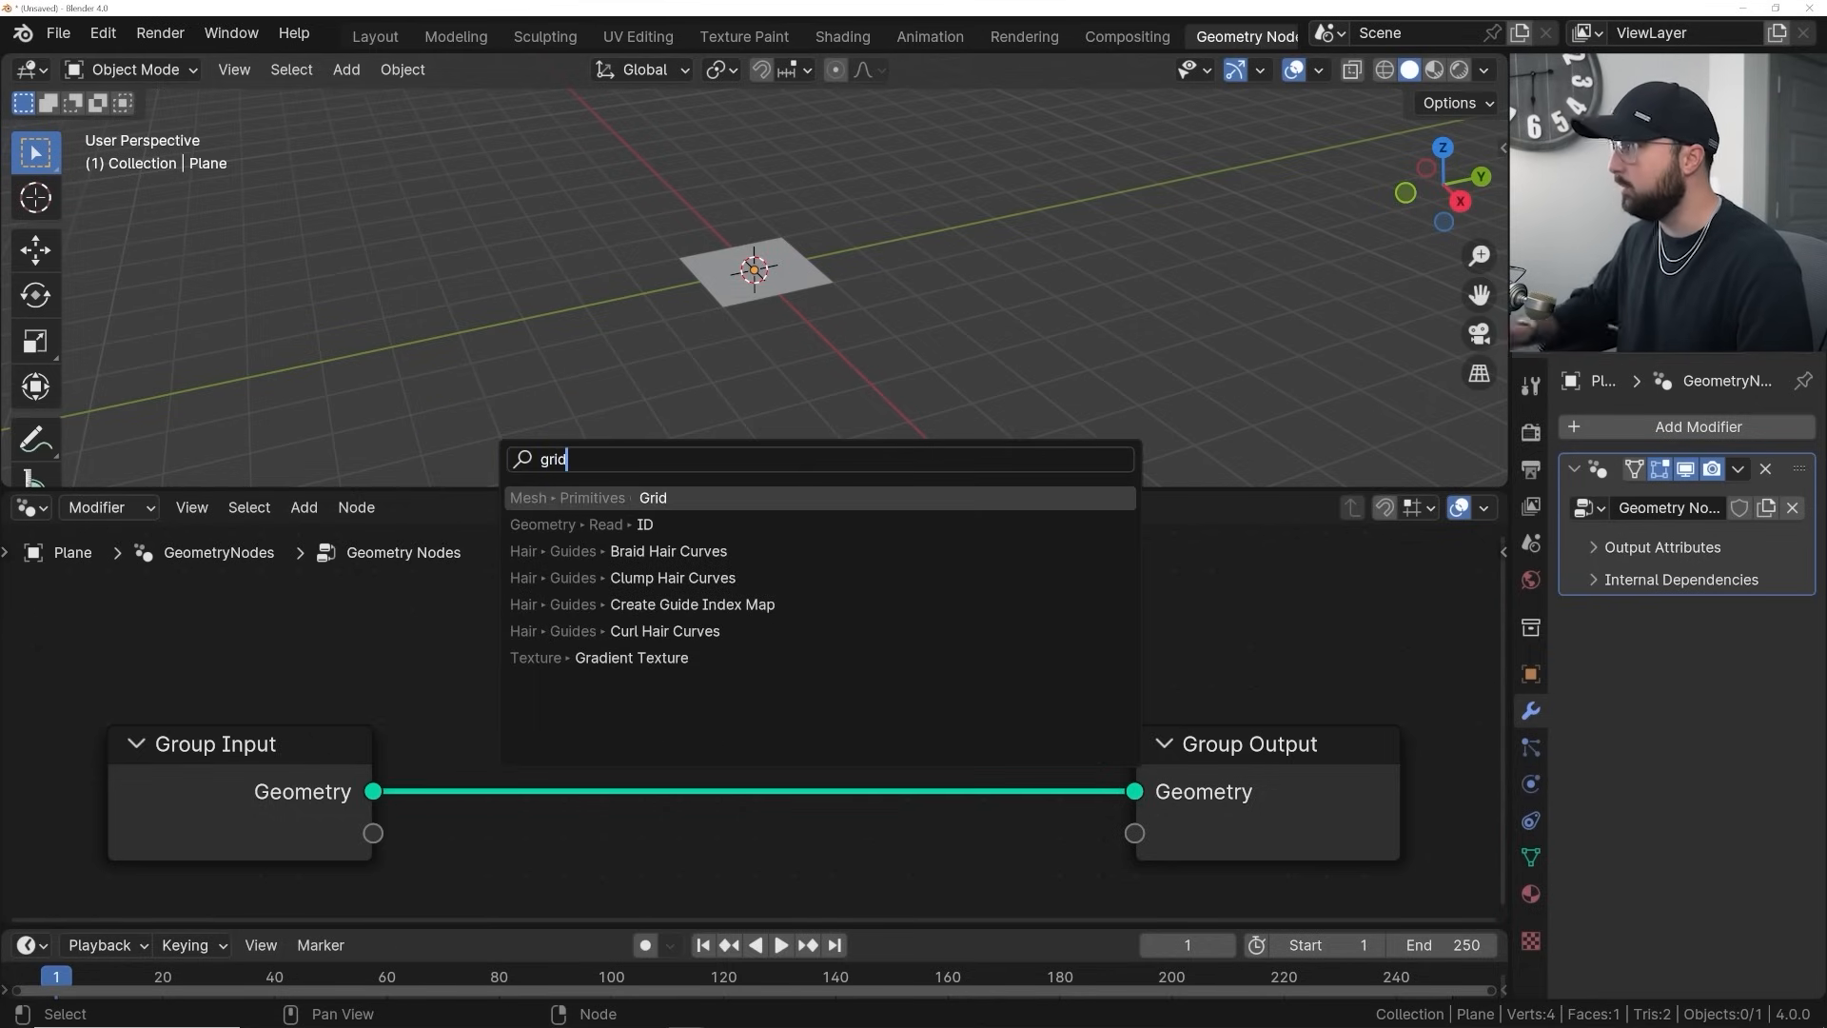
left_click(672, 497)
left_click(573, 635)
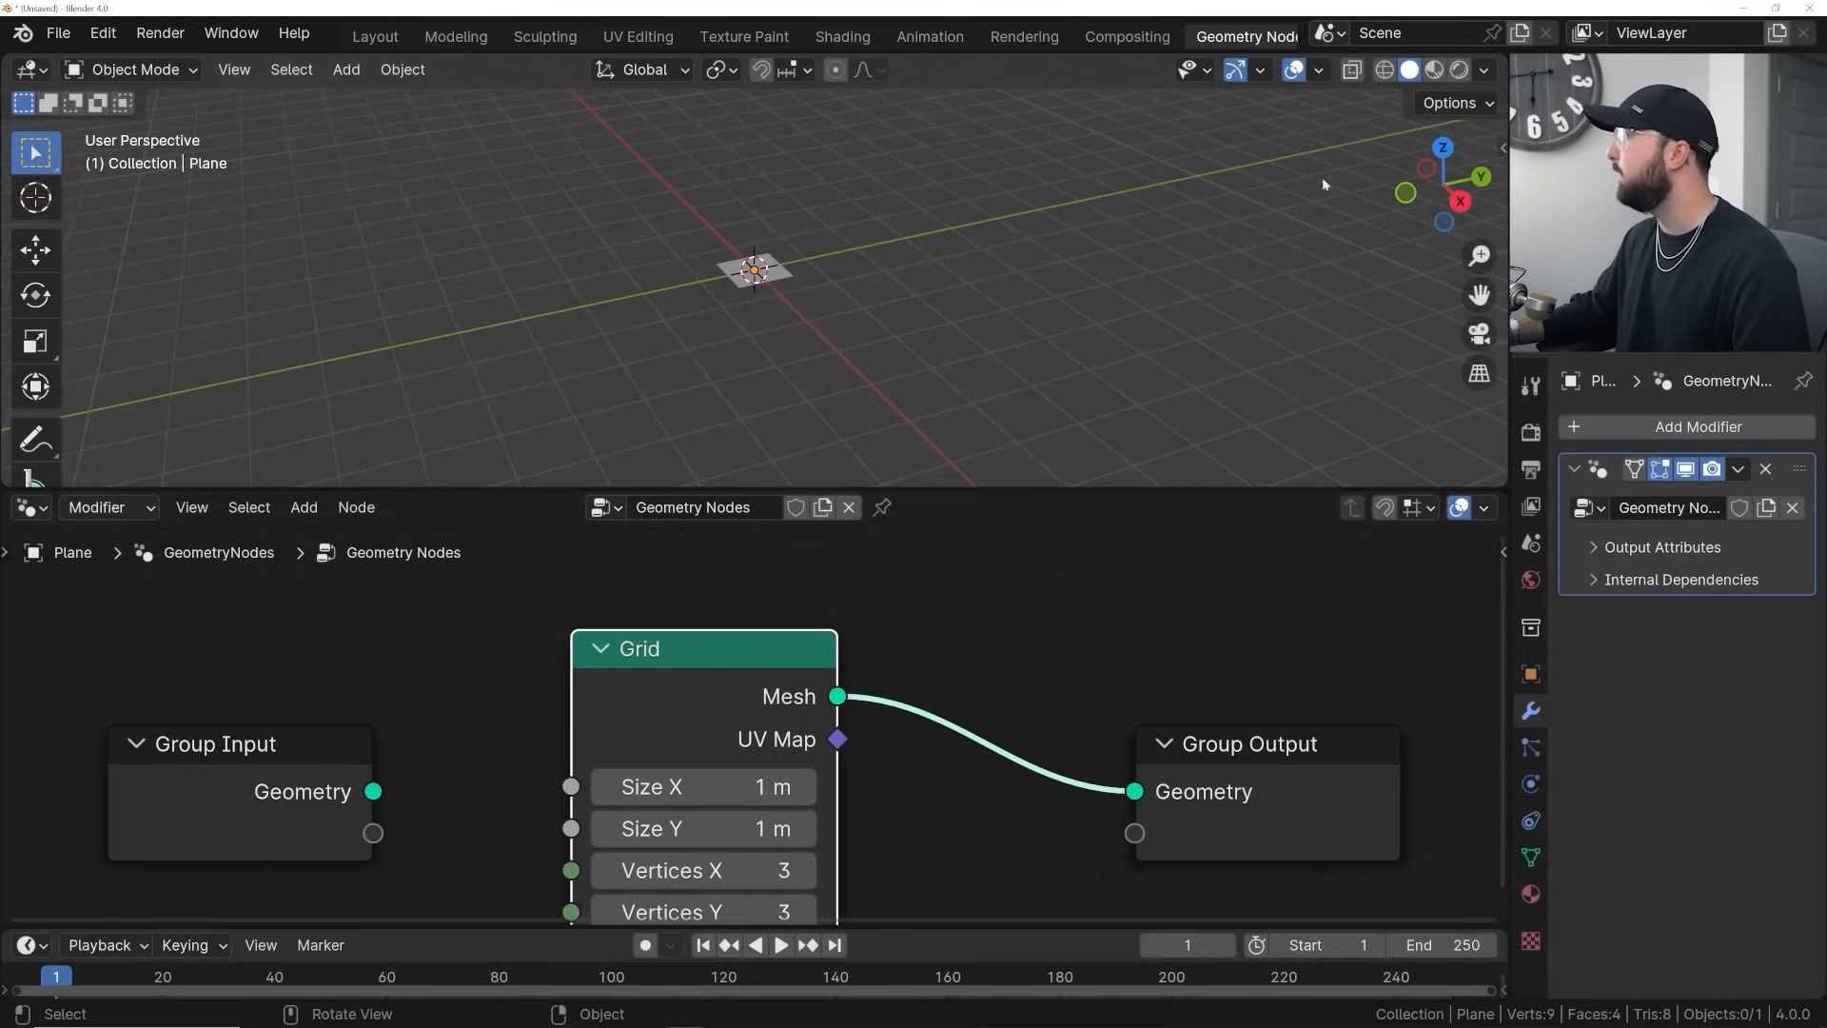
Set the Grid node's size to 20 m in X and 40 m in Y
scroll(816, 379, "up", 3)
scroll(666, 611, "down", 3)
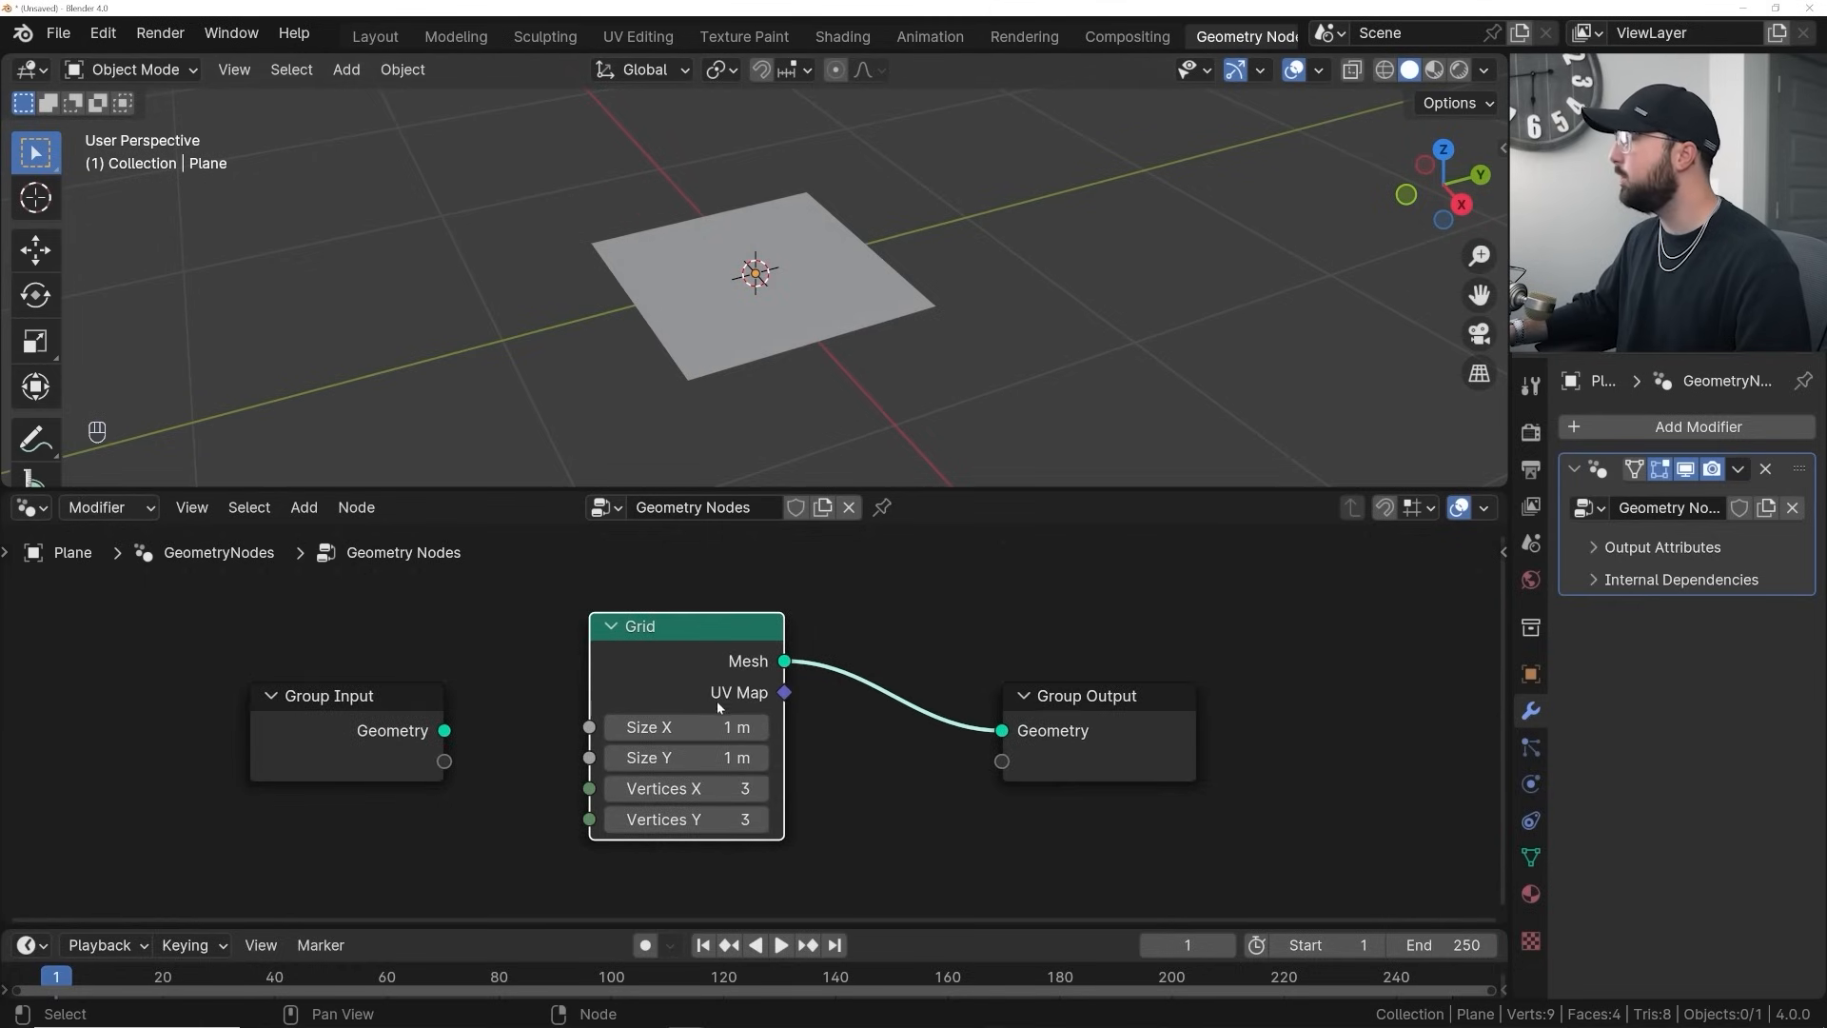
type("20")
key("Return")
middle_click_drag(685, 314, 971, 317)
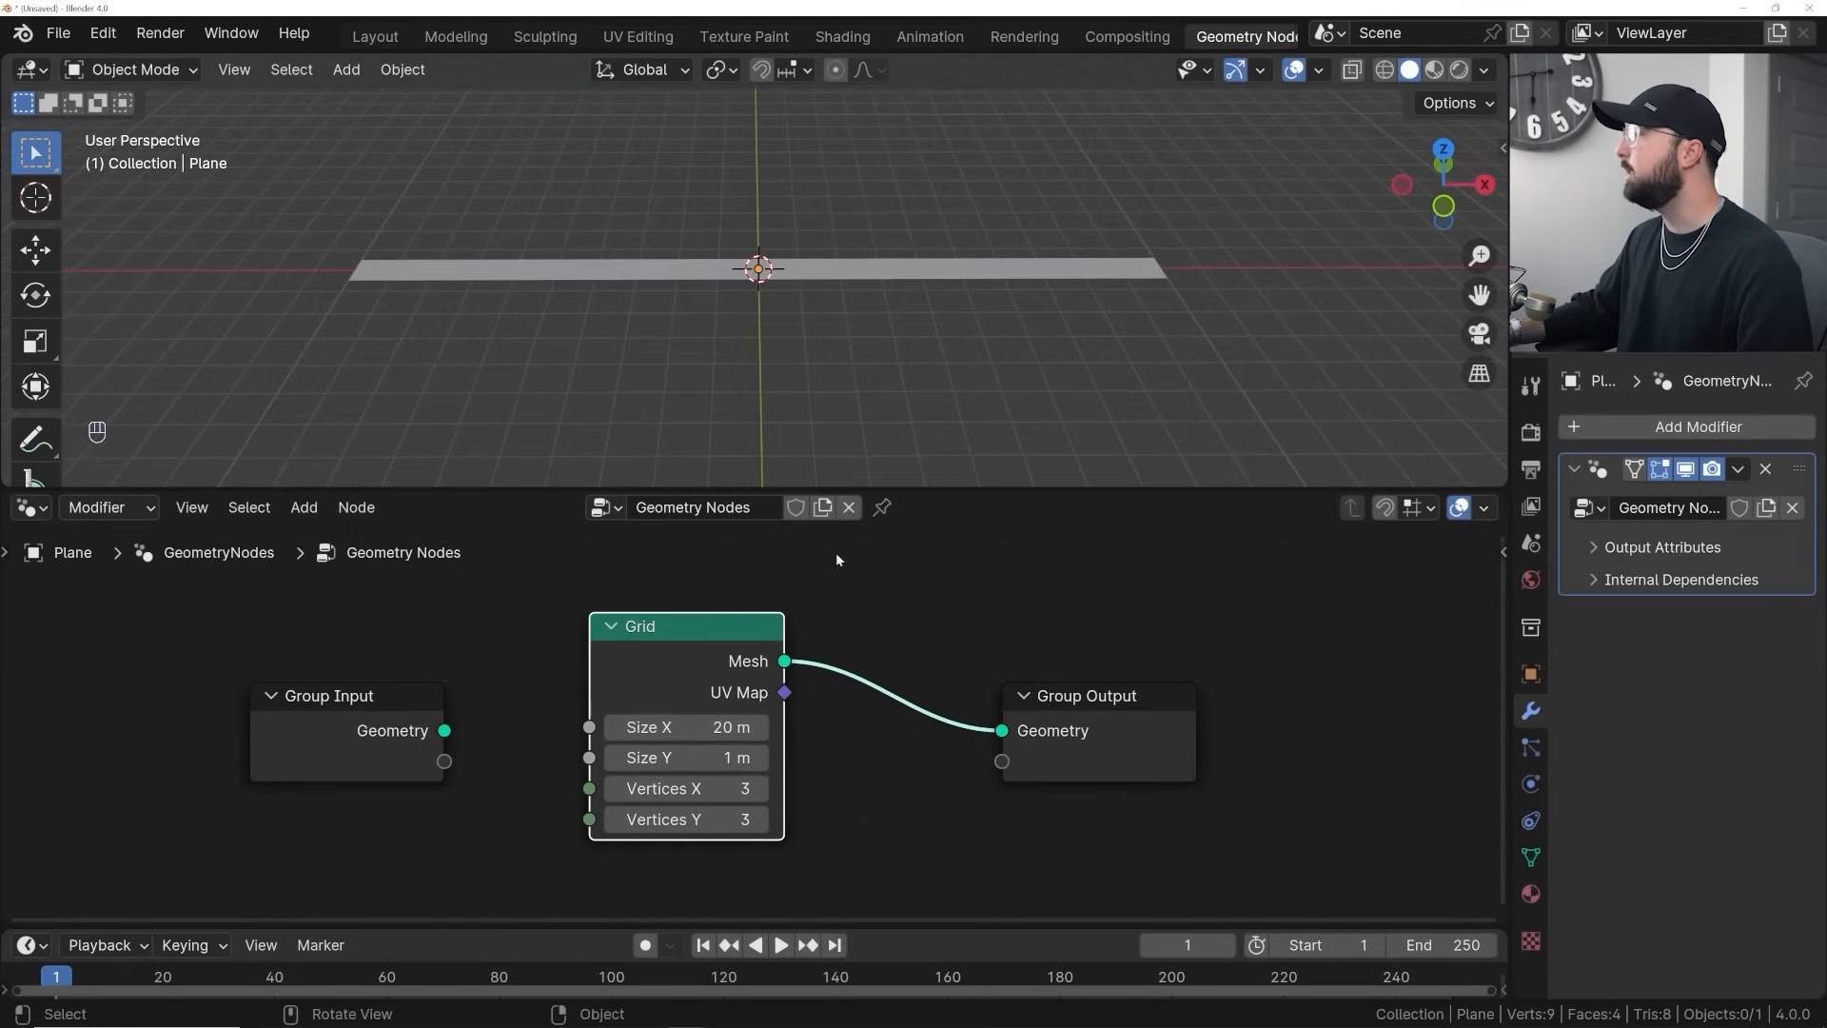
type("40")
key("Return")
middle_click_drag(952, 285, 746, 295)
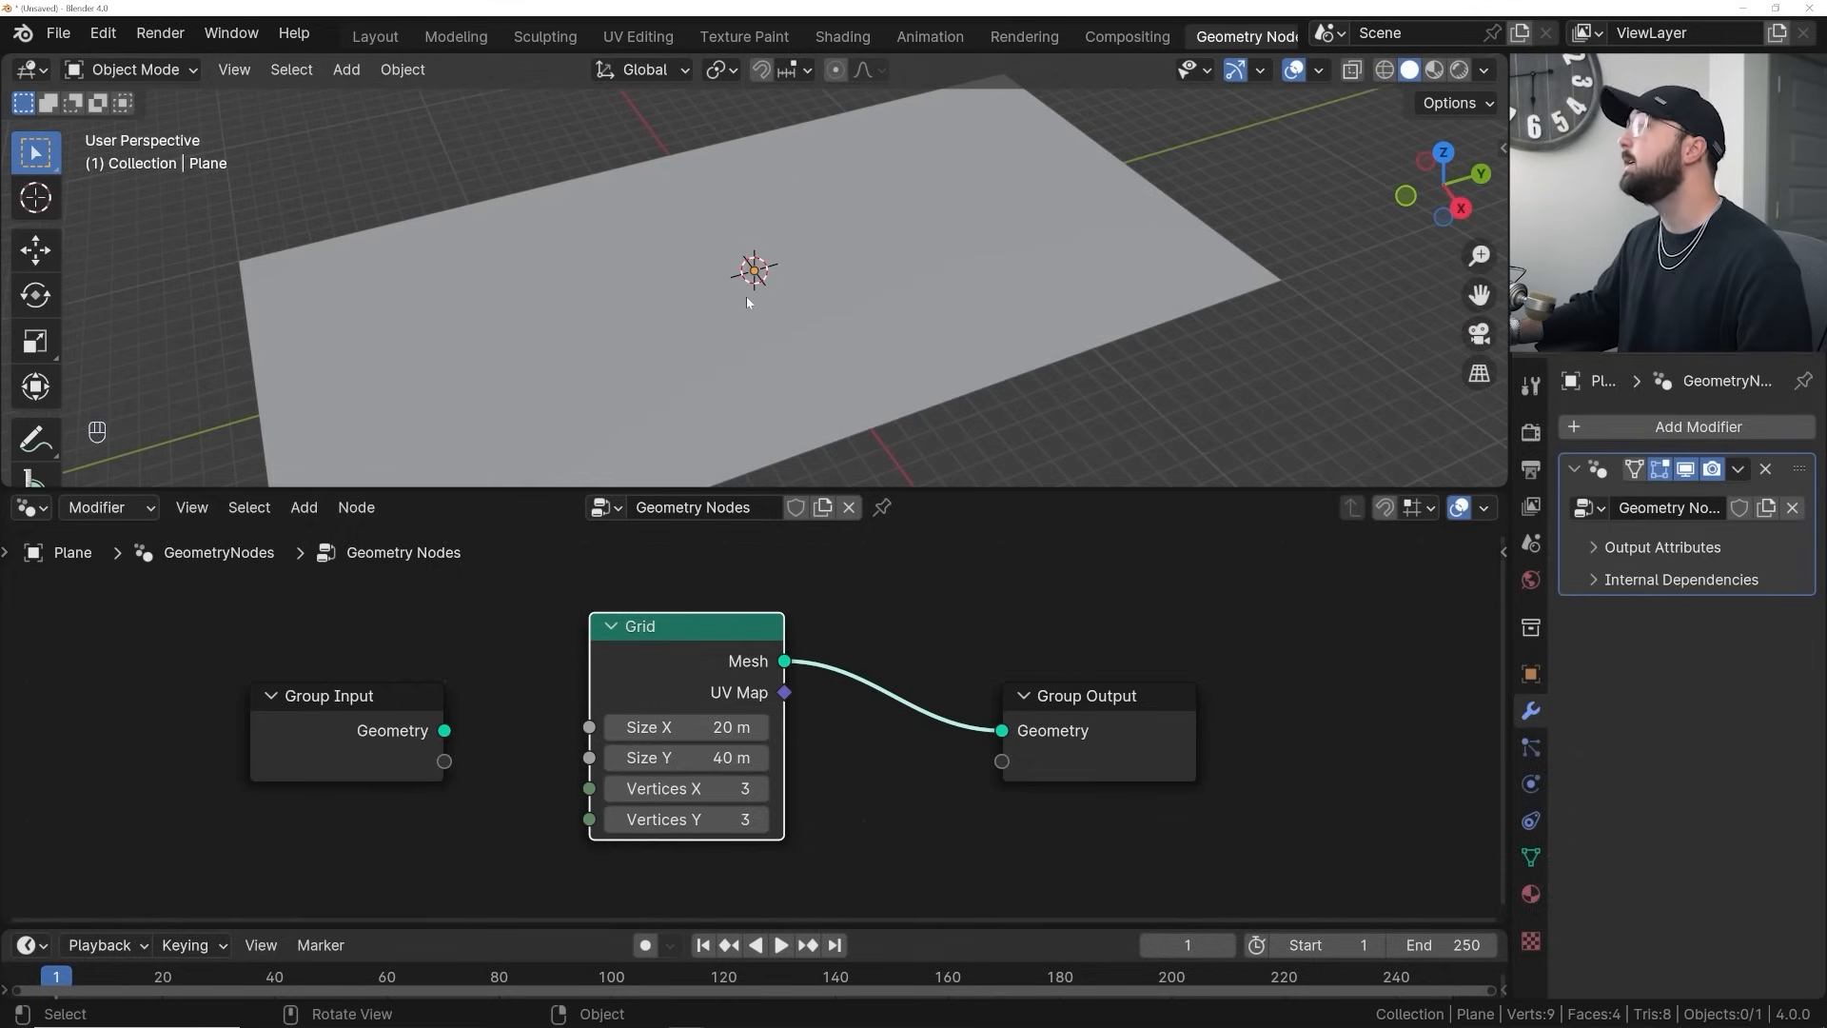
Display the viewport in wireframe and set the Grid's vertices to 100 in X and 200 in Y
left_click(1385, 69)
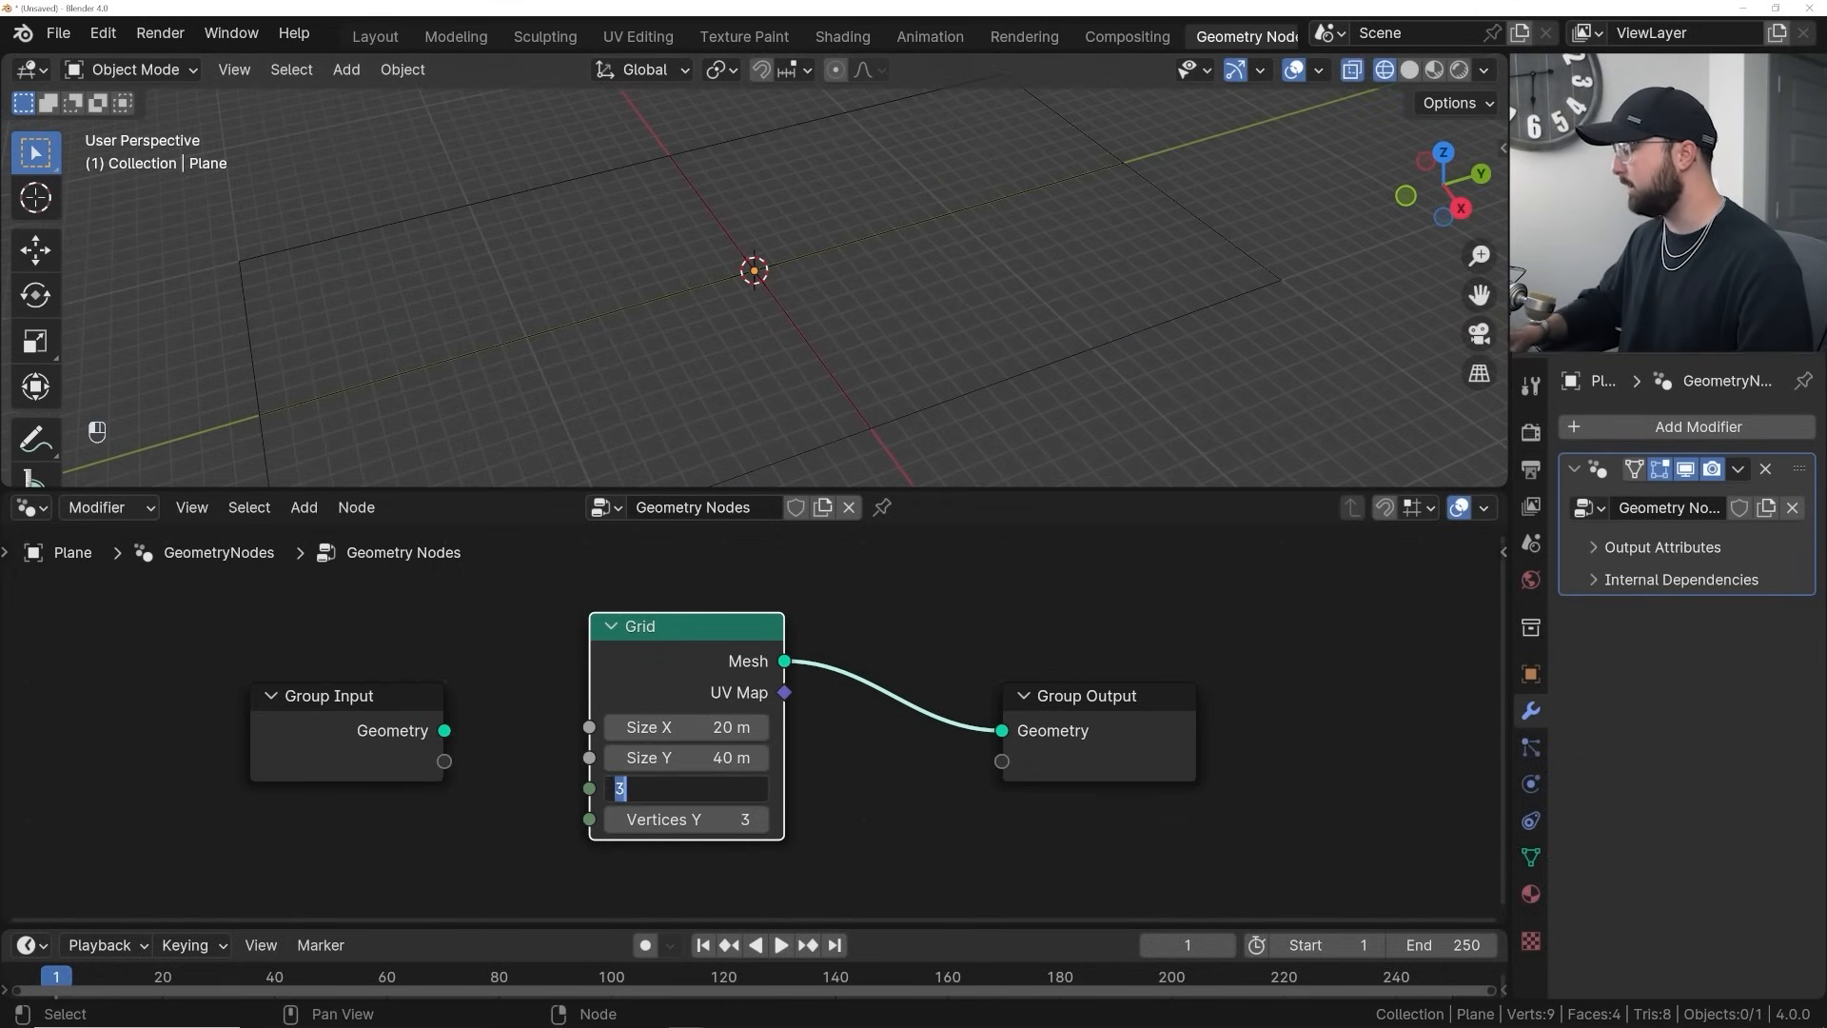
type("0")
key("Return")
middle_click_drag(928, 286, 892, 242, "shift")
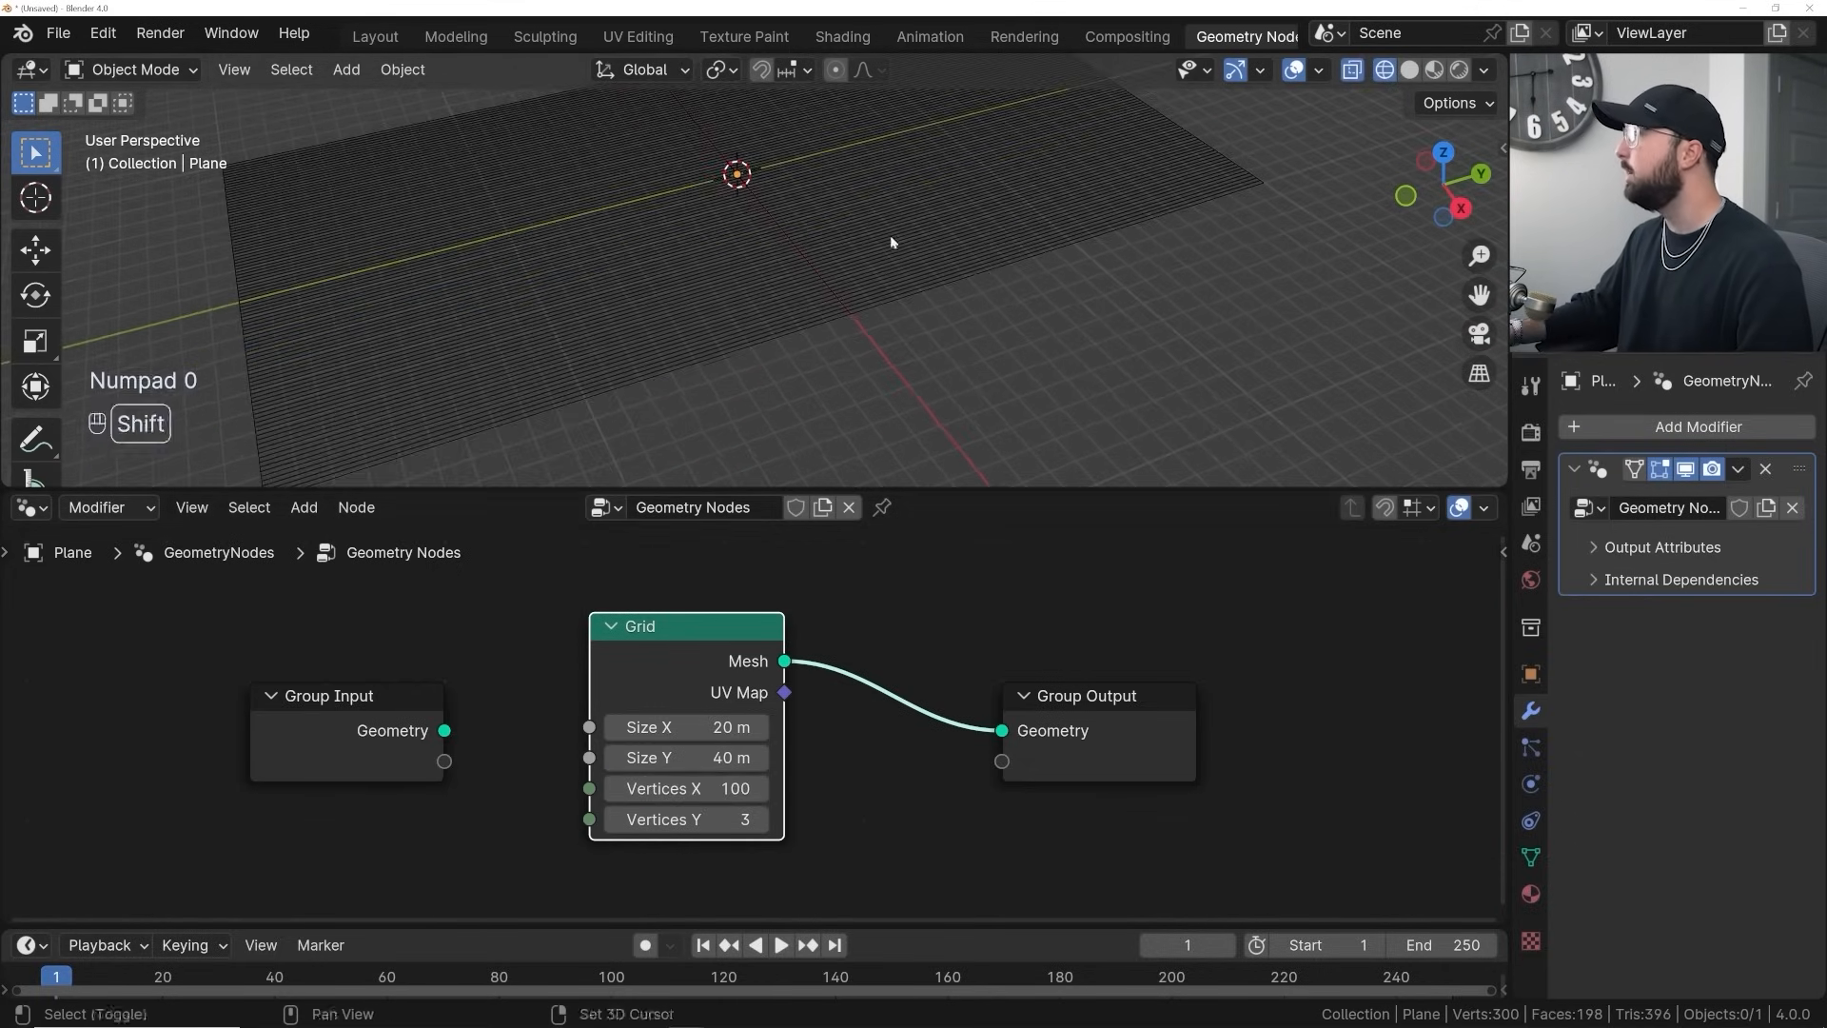
scroll(636, 329, "up", 6)
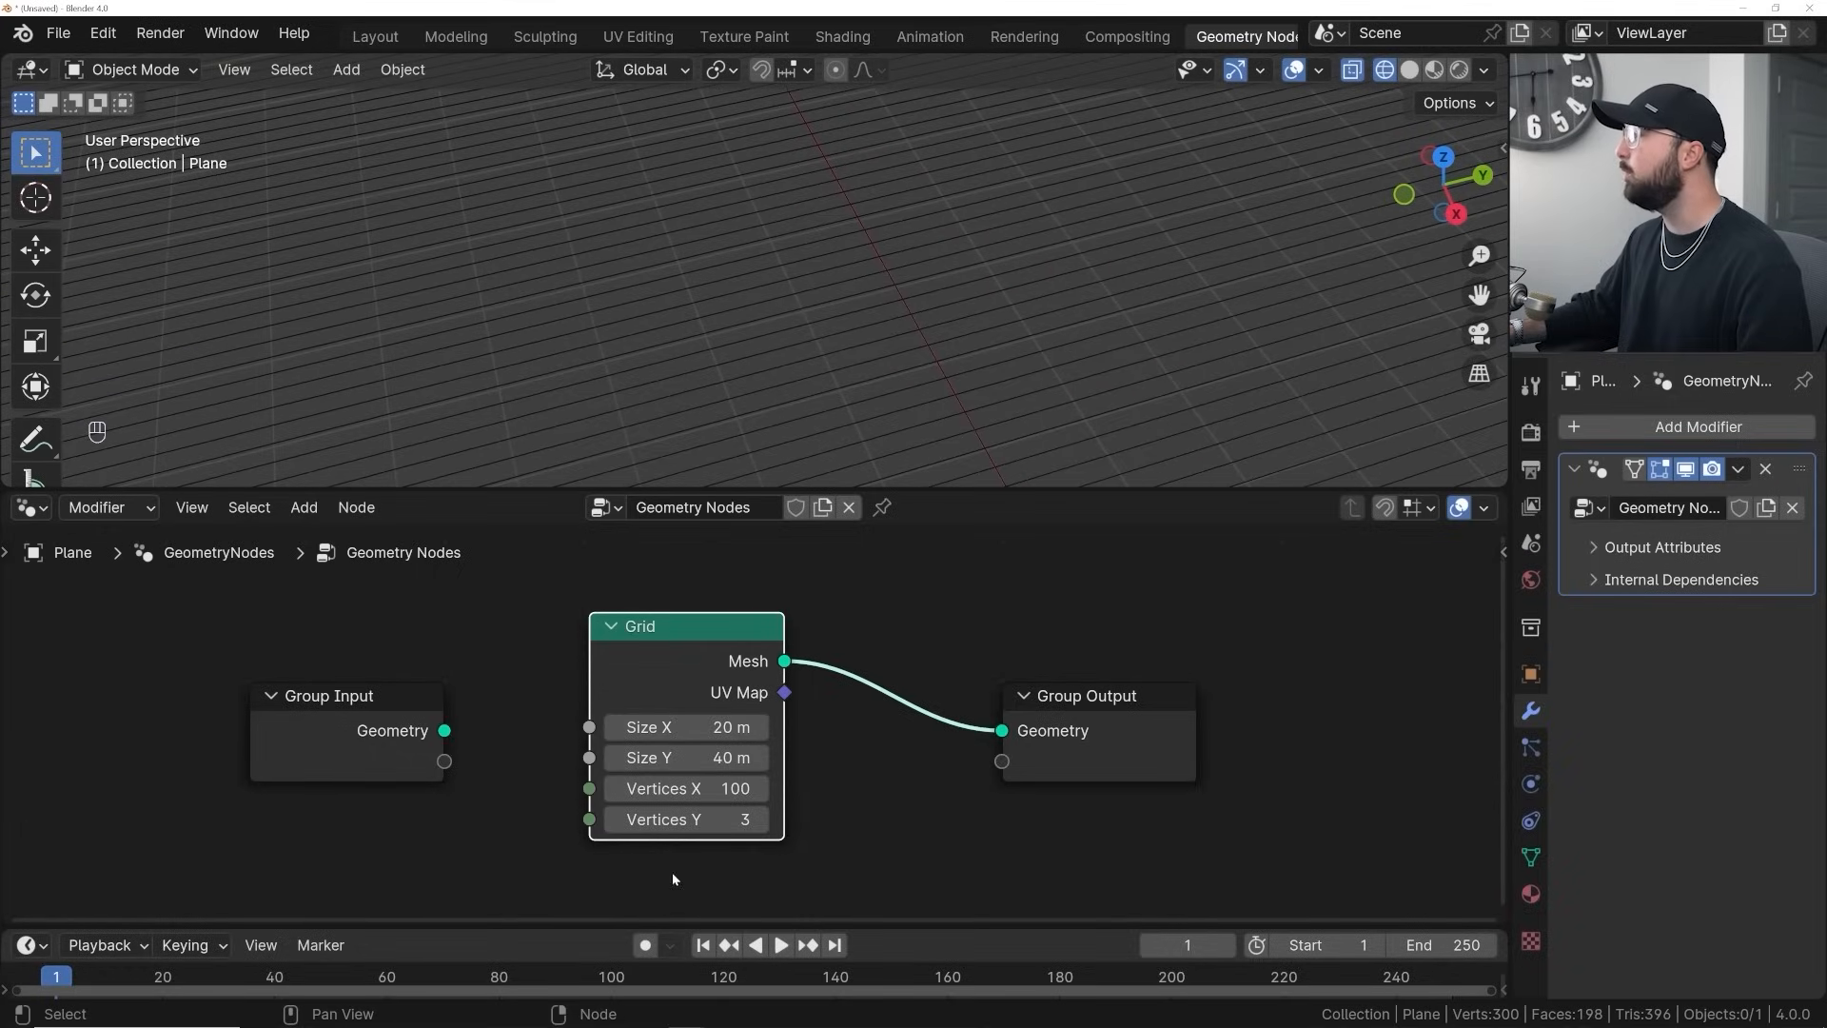
type("200")
left_click(573, 820)
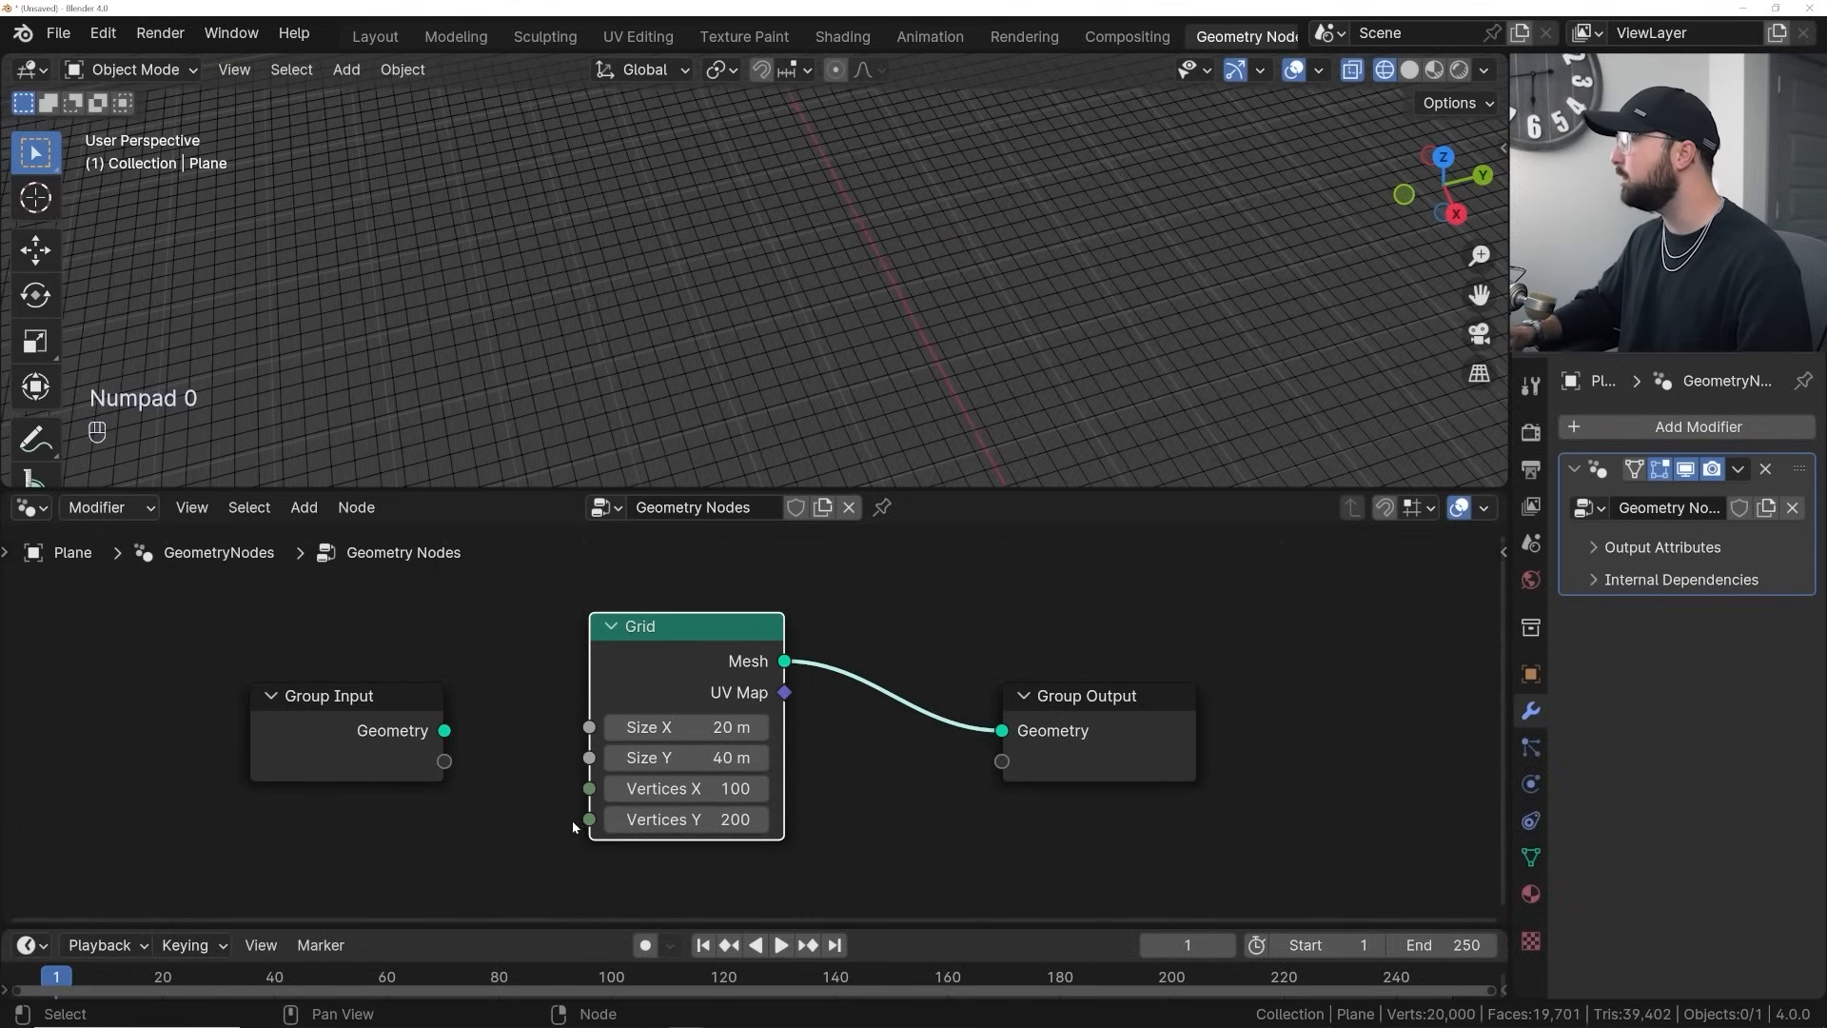
left_click(661, 440)
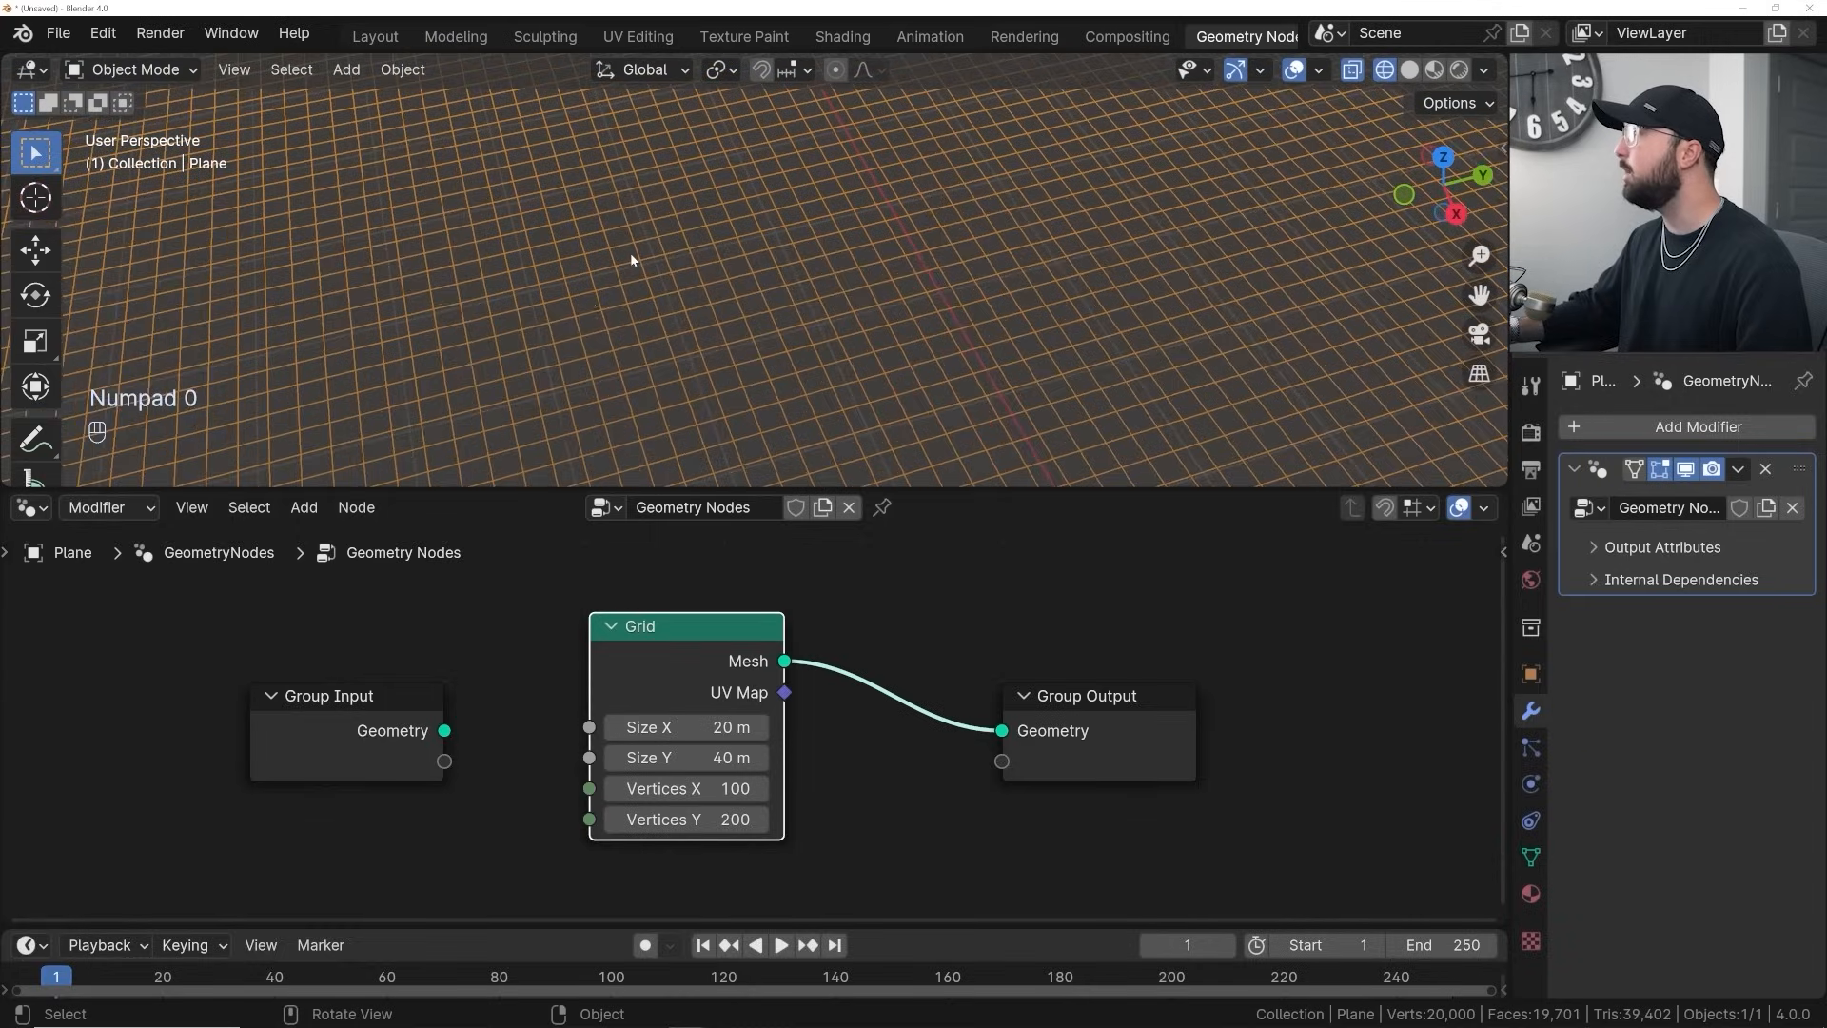
scroll(630, 254, "down", 7)
middle_click_drag(630, 247, 624, 172)
Insert a Set Position node on the link between the Grid and the Group Output
middle_click_drag(952, 684, 735, 687)
scroll(734, 686, "up", 3)
key("shift+a")
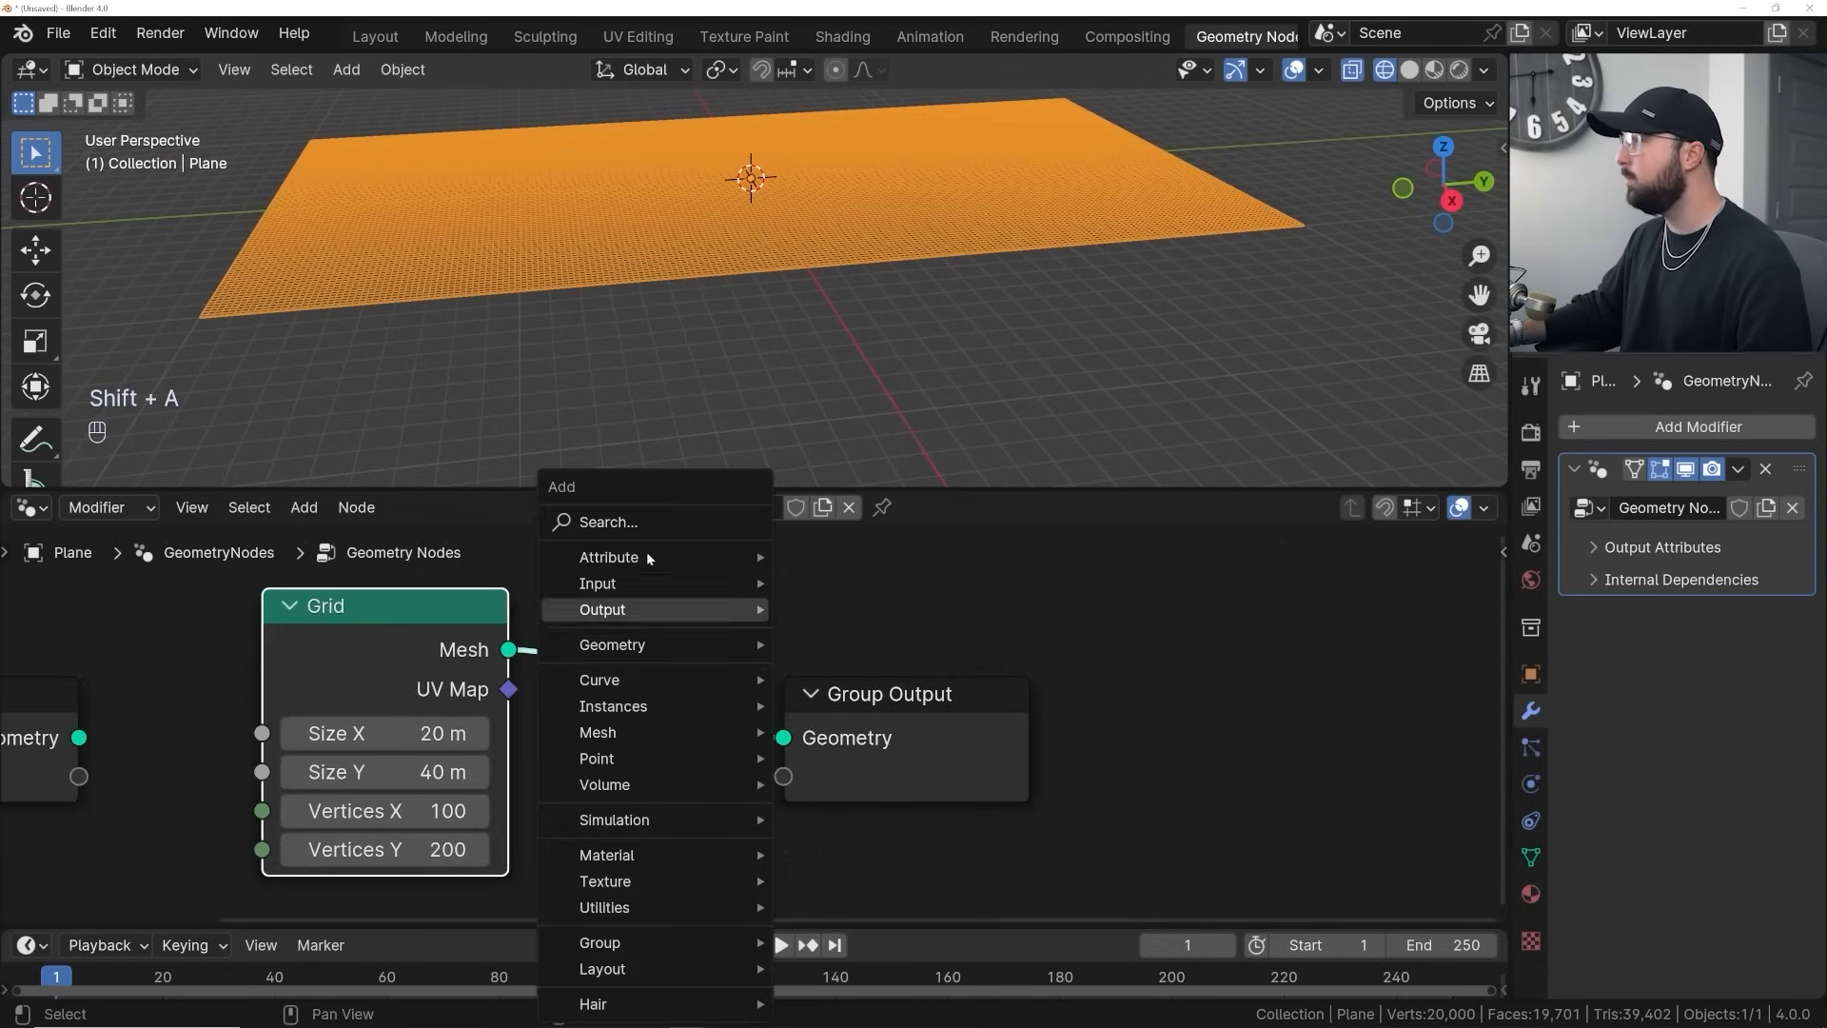
left_click(600, 521)
type("set p")
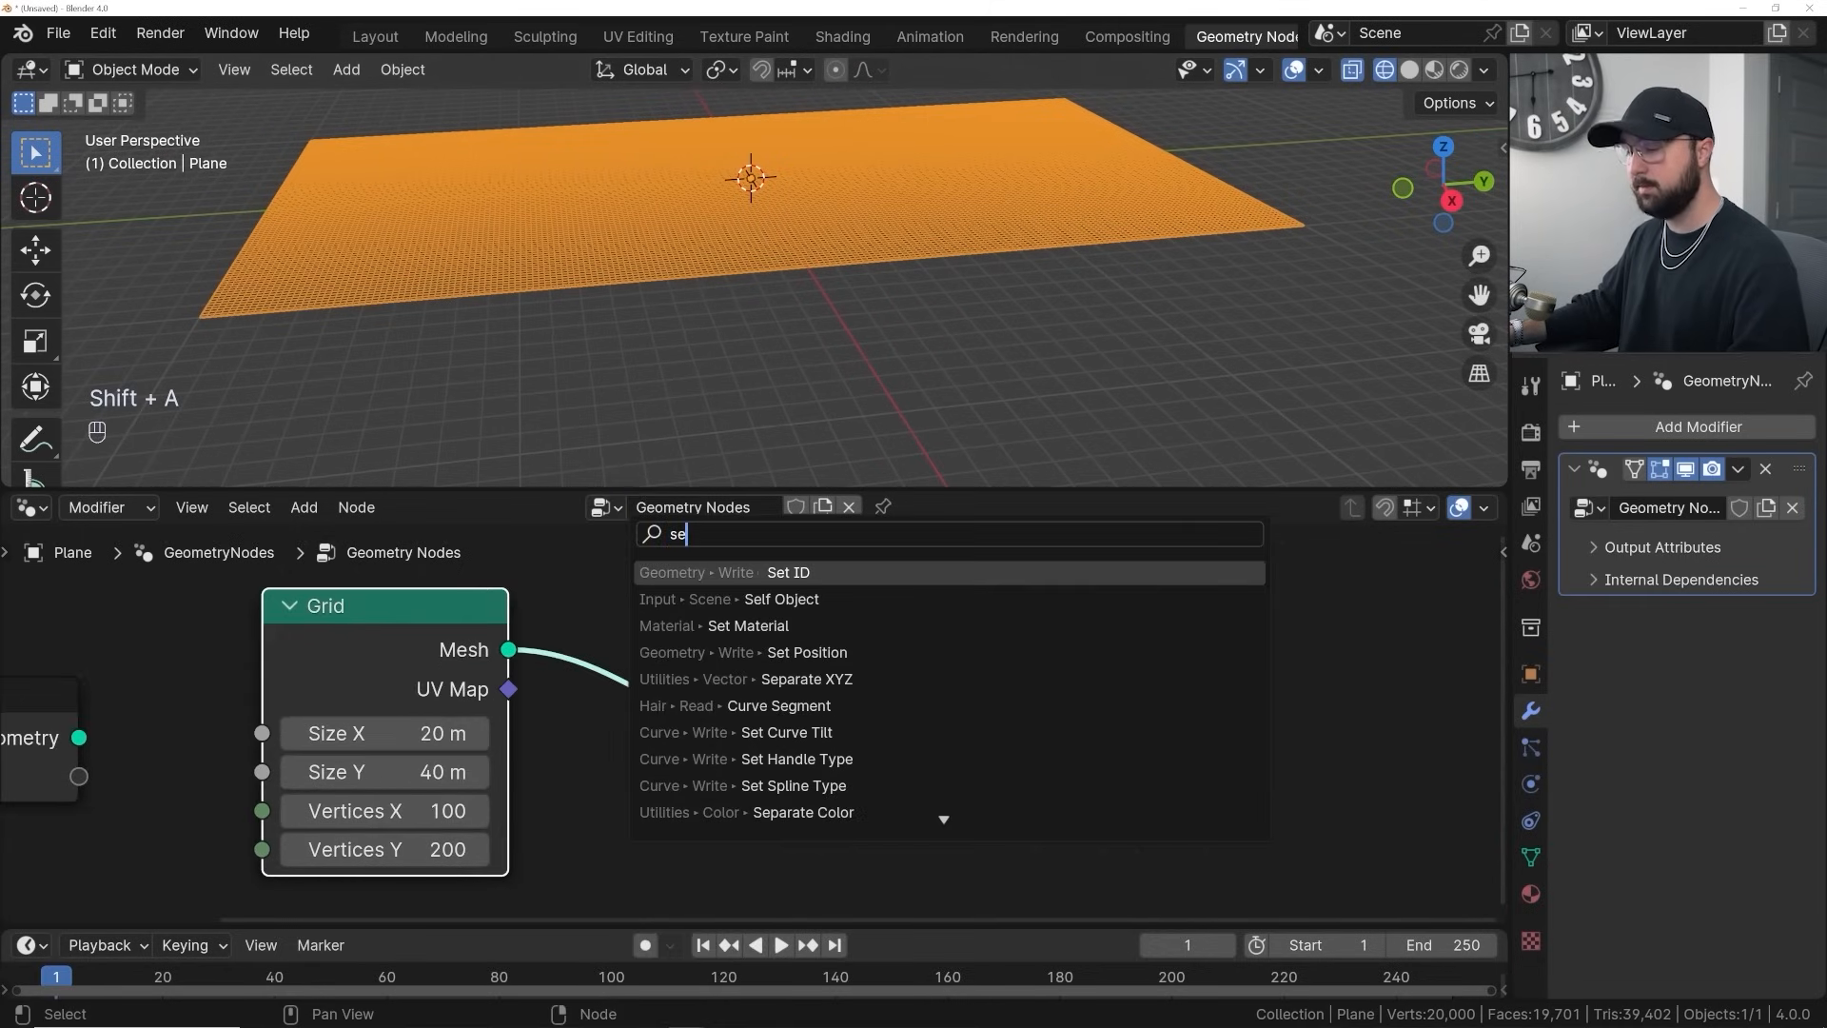
key("Return")
left_click(833, 585)
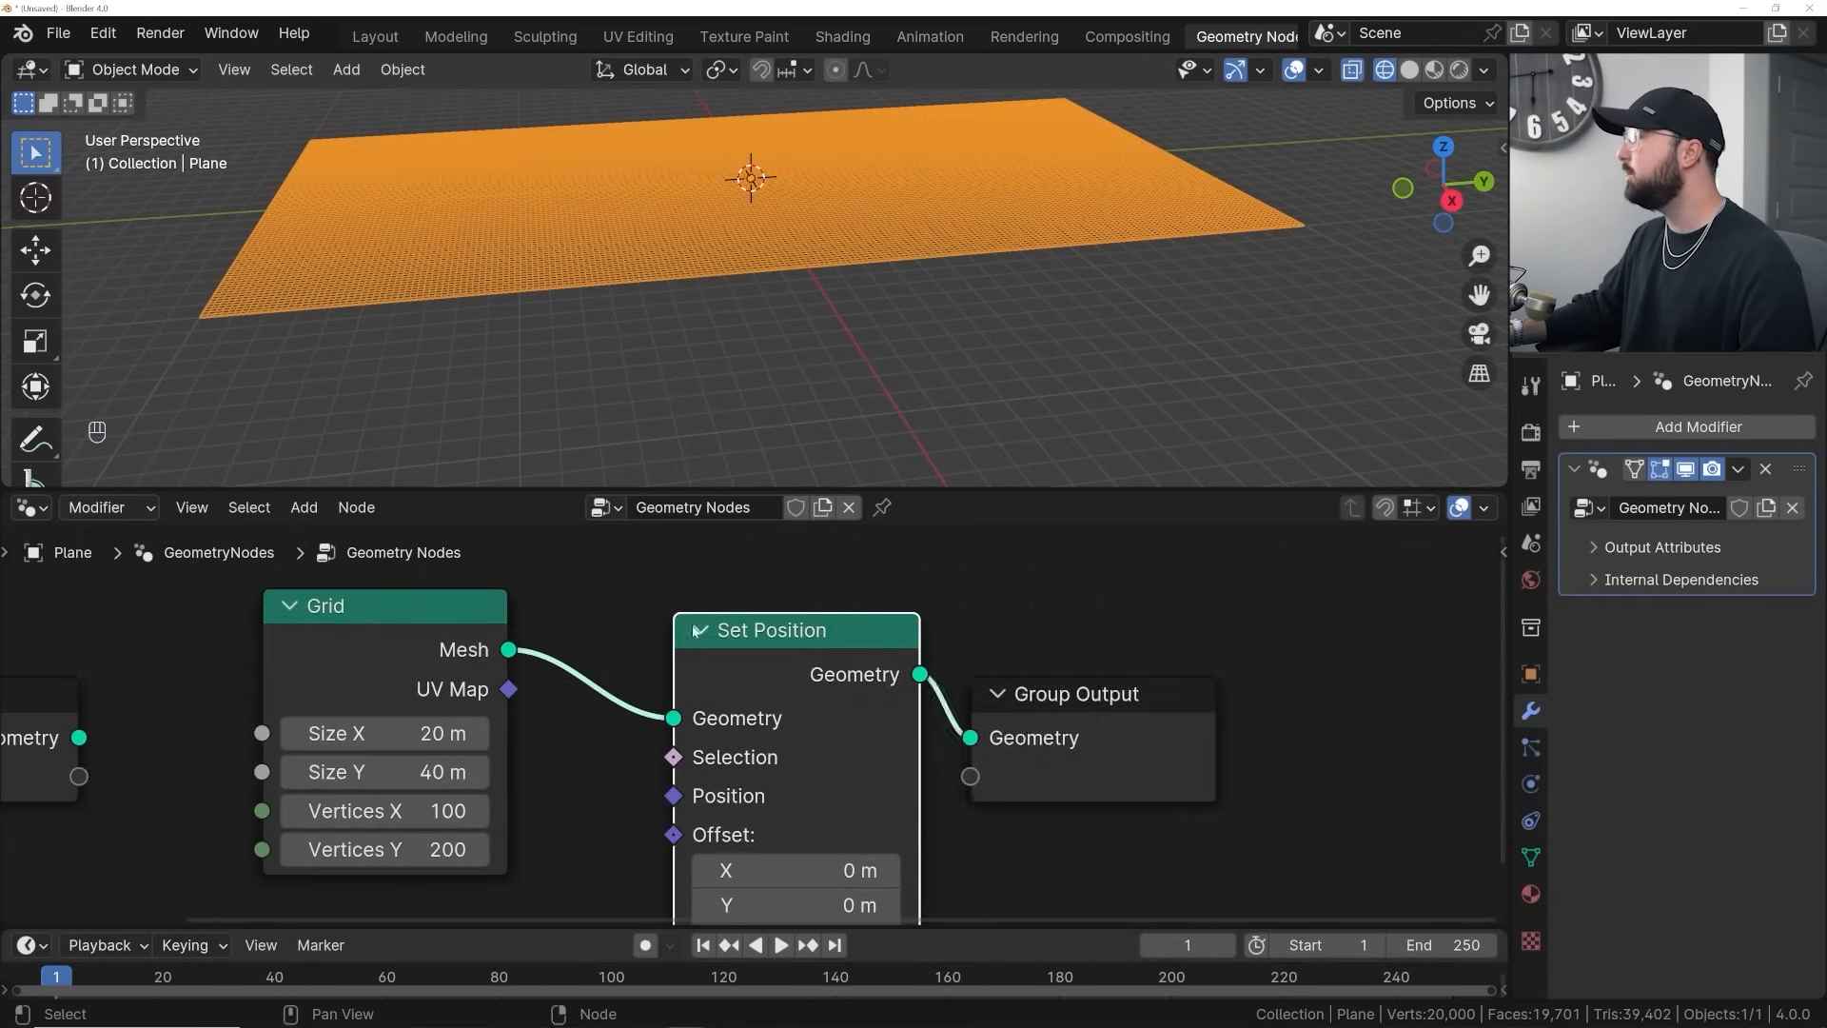
Try out the offset values of the Set Position node on the grid, undoing each change
scroll(773, 665, "down", 2)
middle_click_drag(773, 671, 828, 576)
key("shift+a")
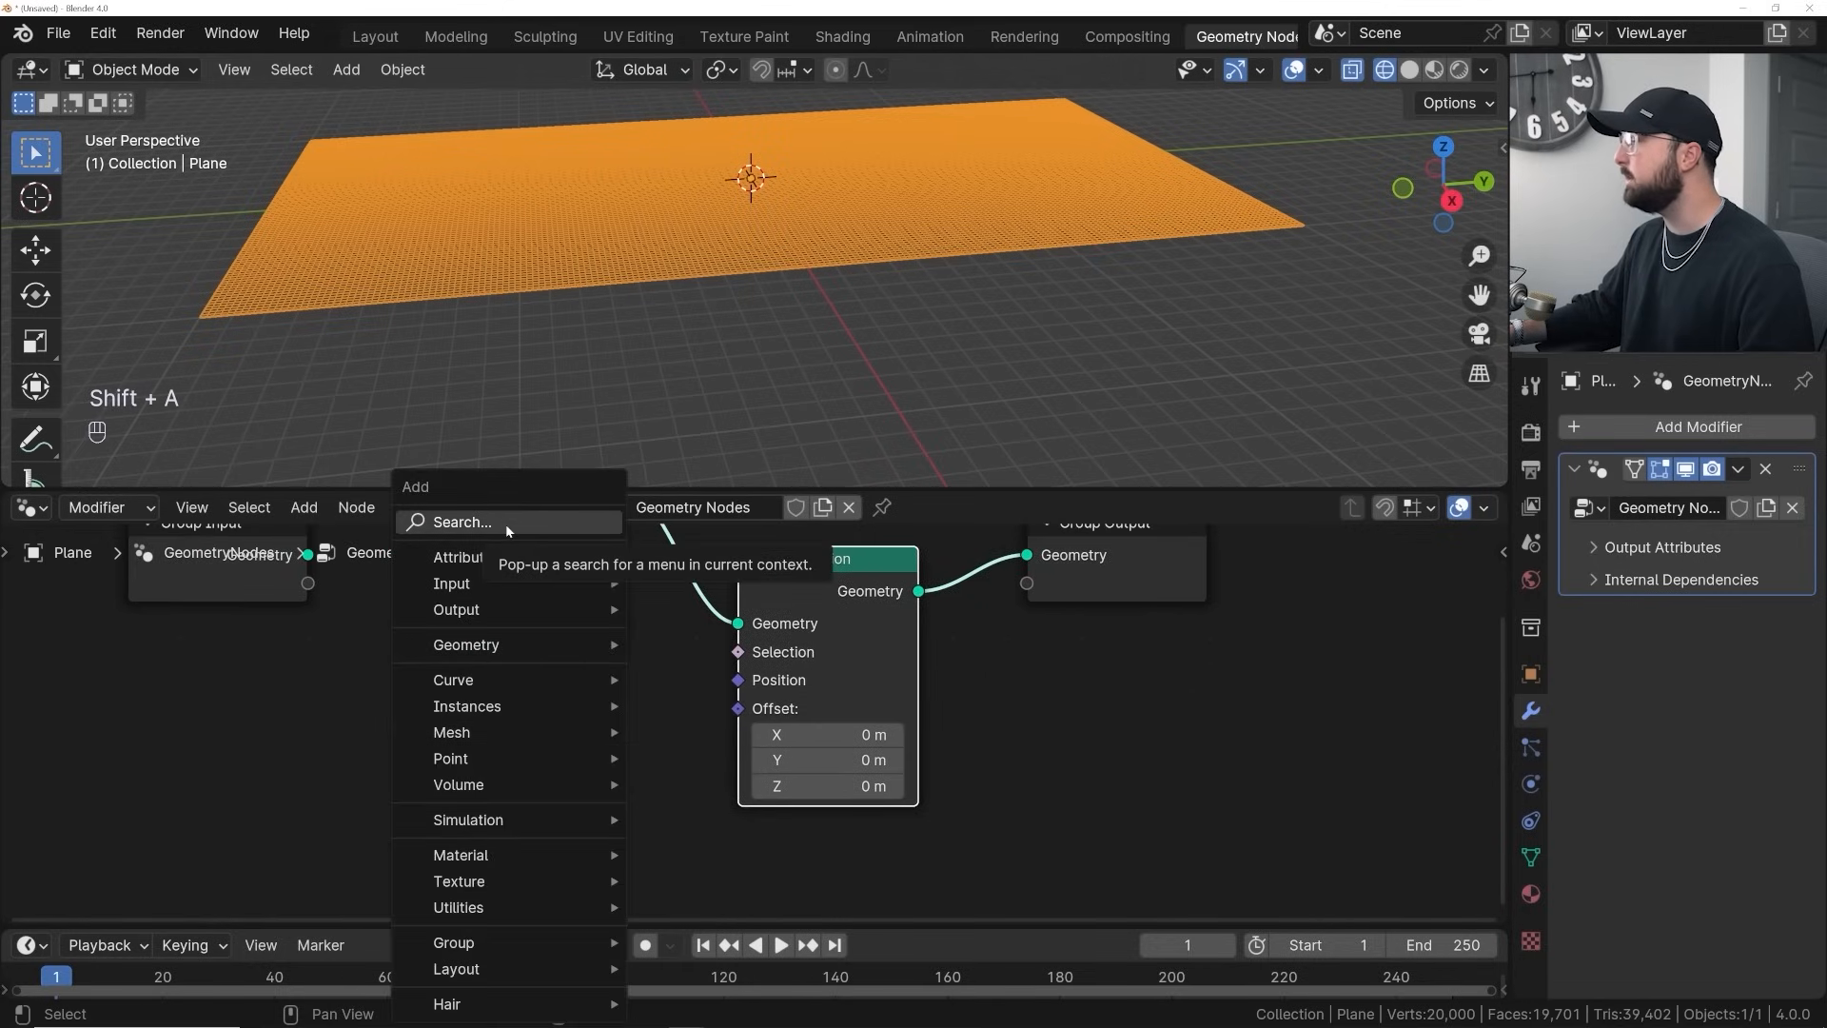
left_click_drag(857, 798, 853, 798)
key("ctrl+z")
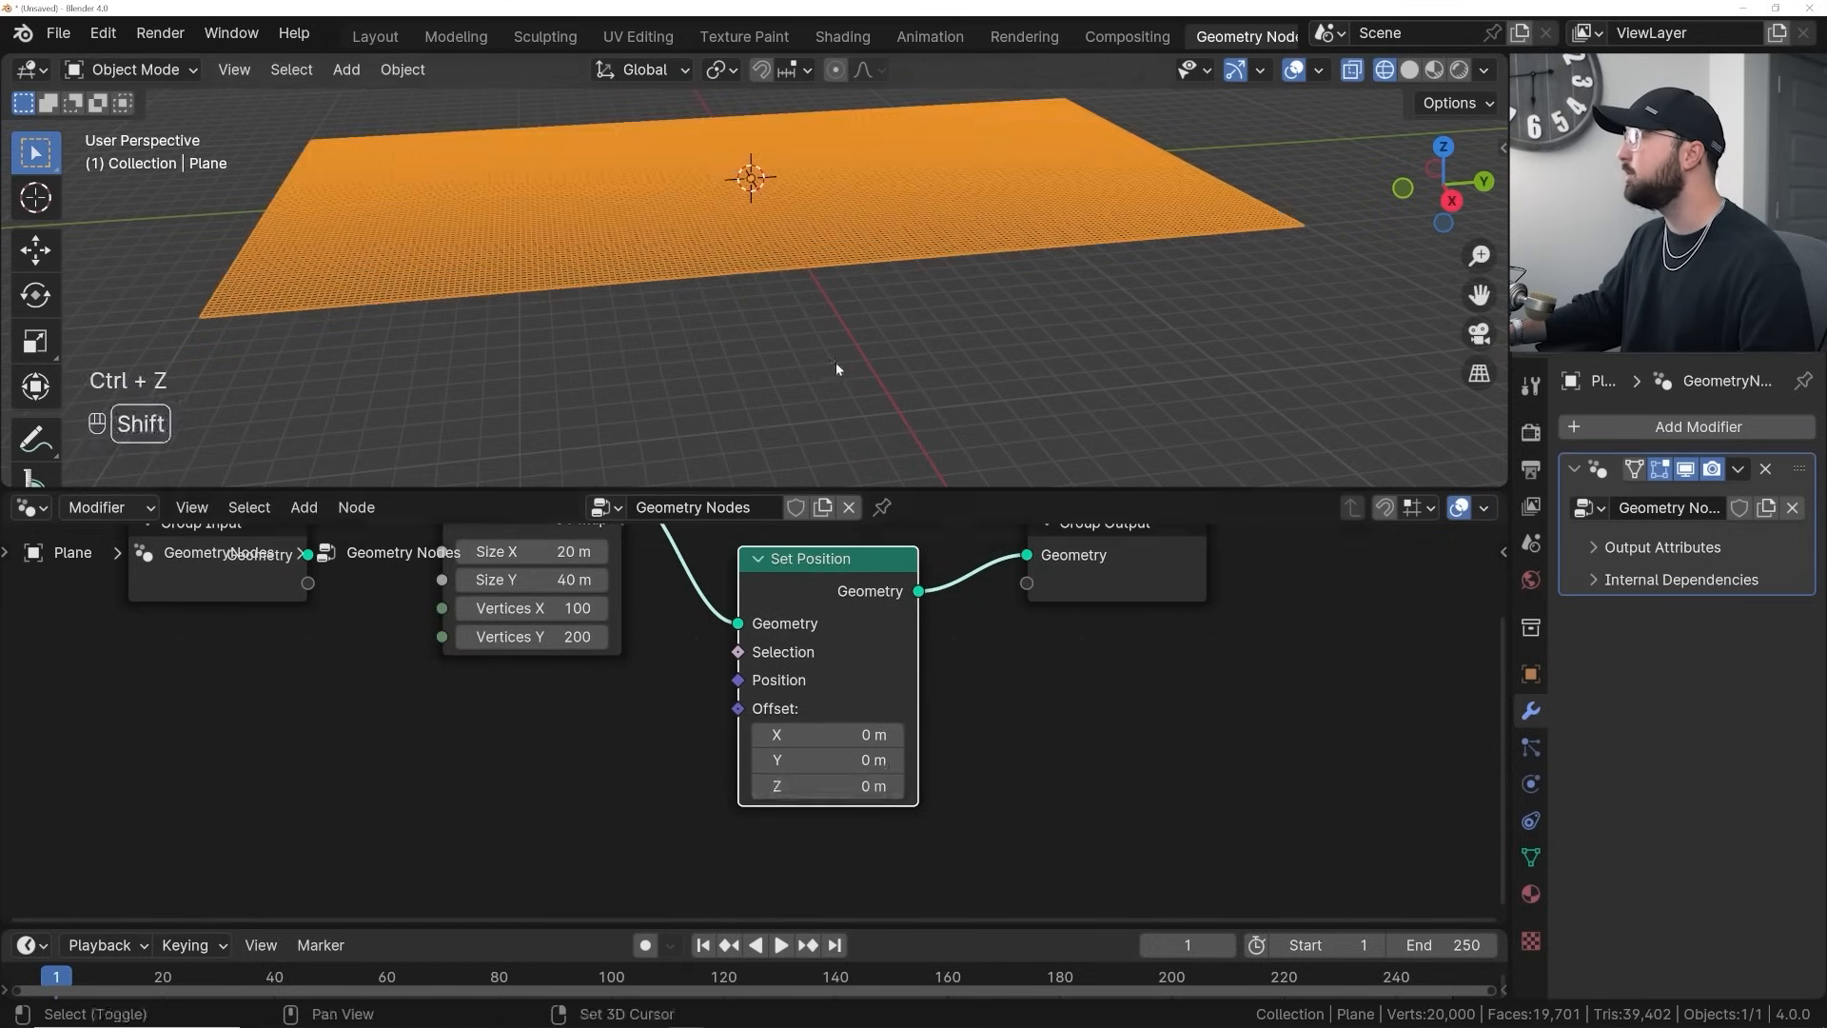
middle_click_drag(836, 365, 824, 391)
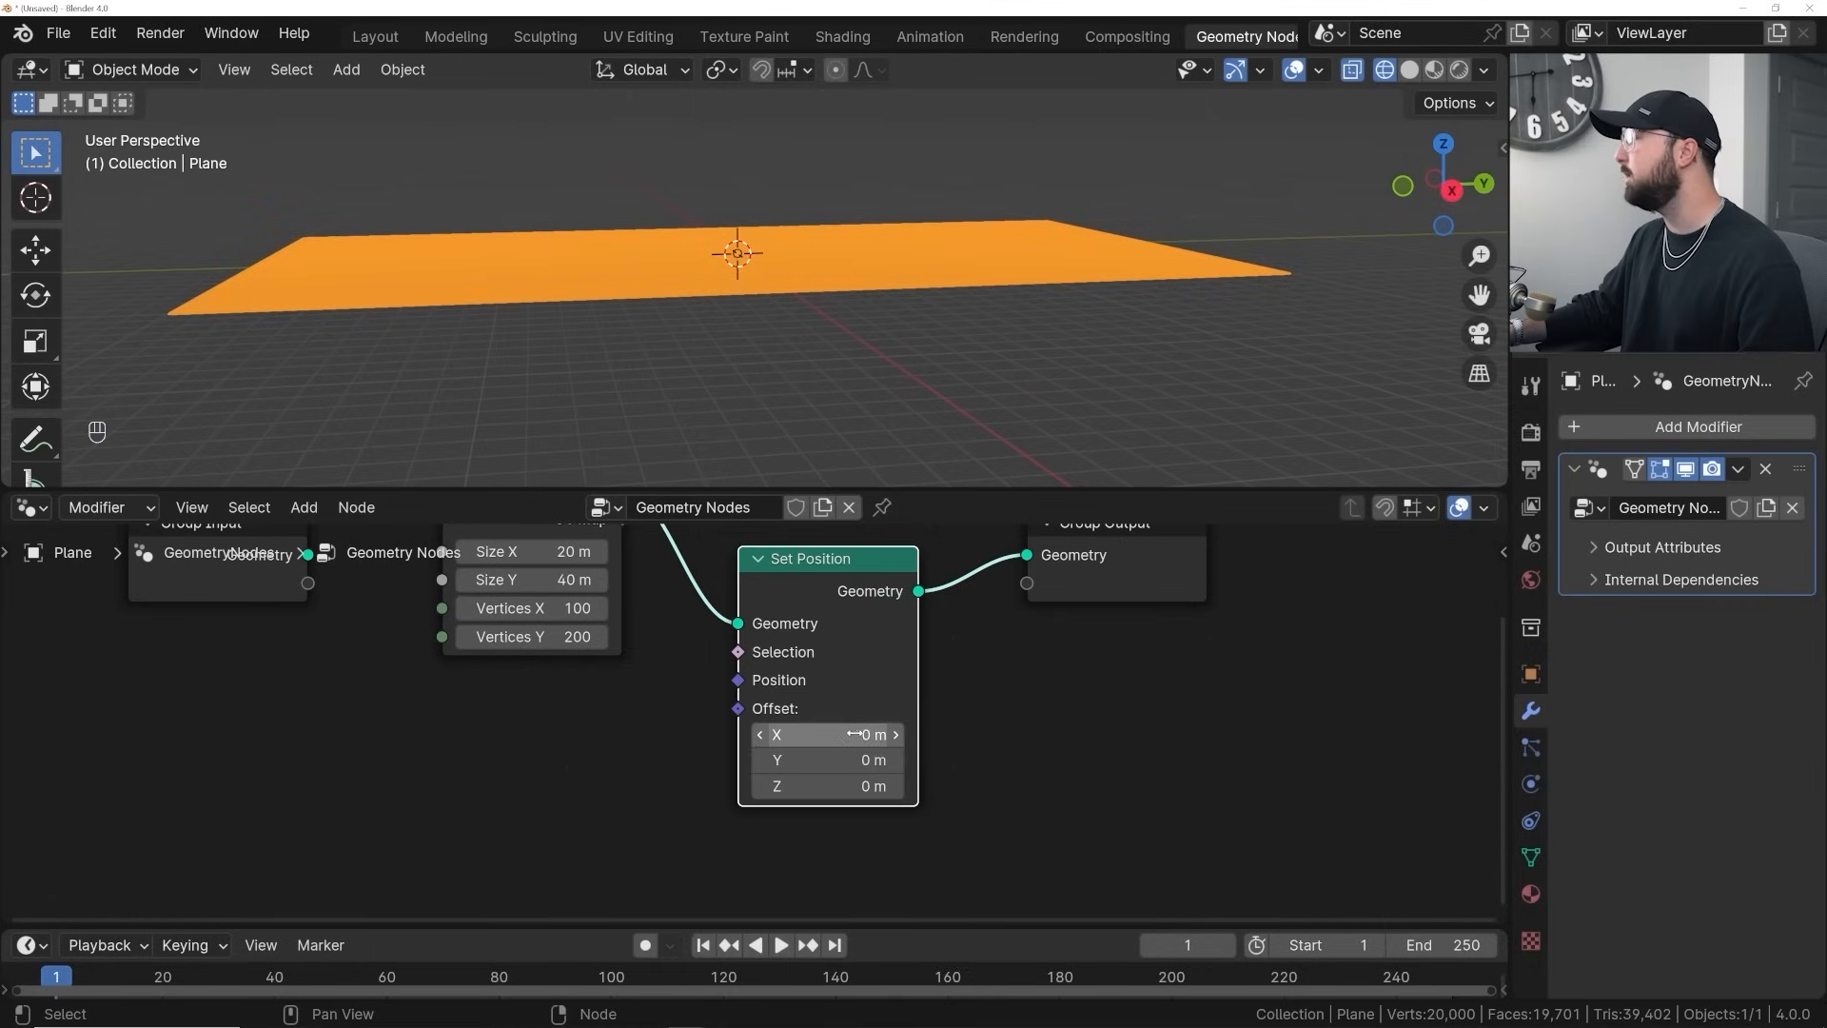
left_click_drag(828, 735, 861, 797)
key("ctrl+z")
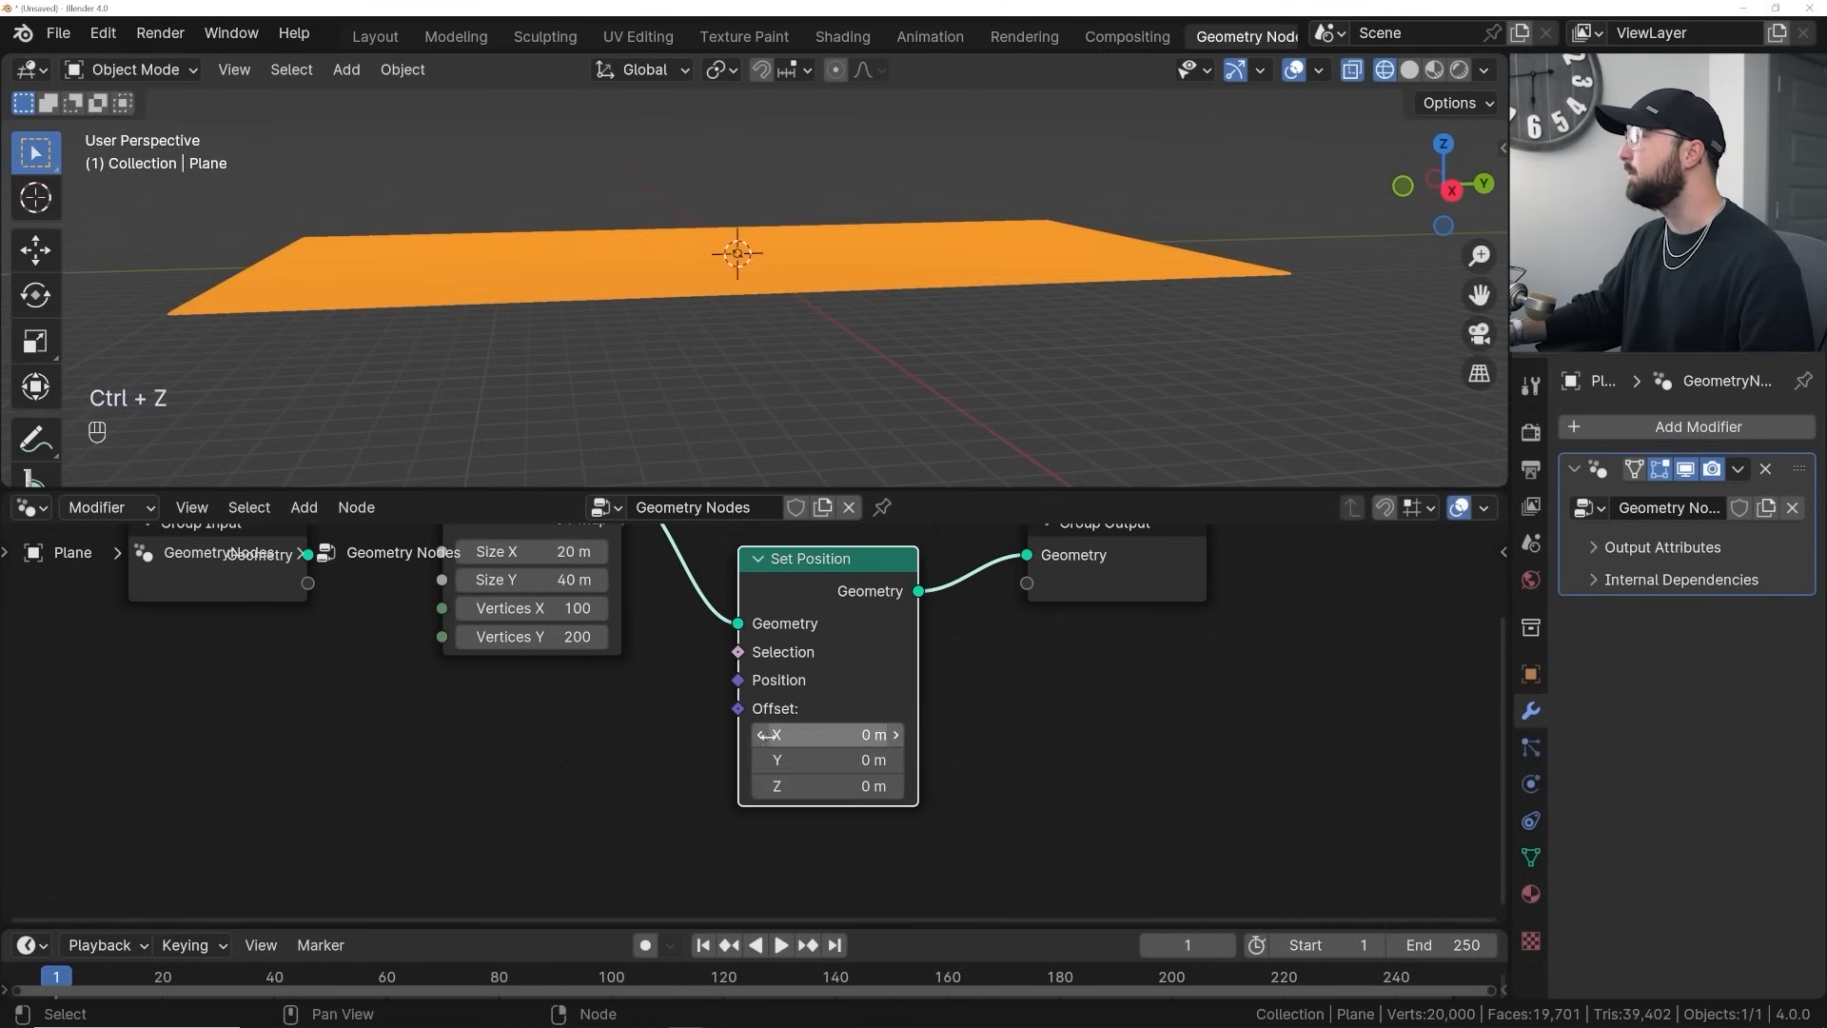
Add a Combine XYZ node, connect its Vector output to Set Position's Offset, and place it directly beneath that node
key("shift+a")
left_click(585, 523)
type("c")
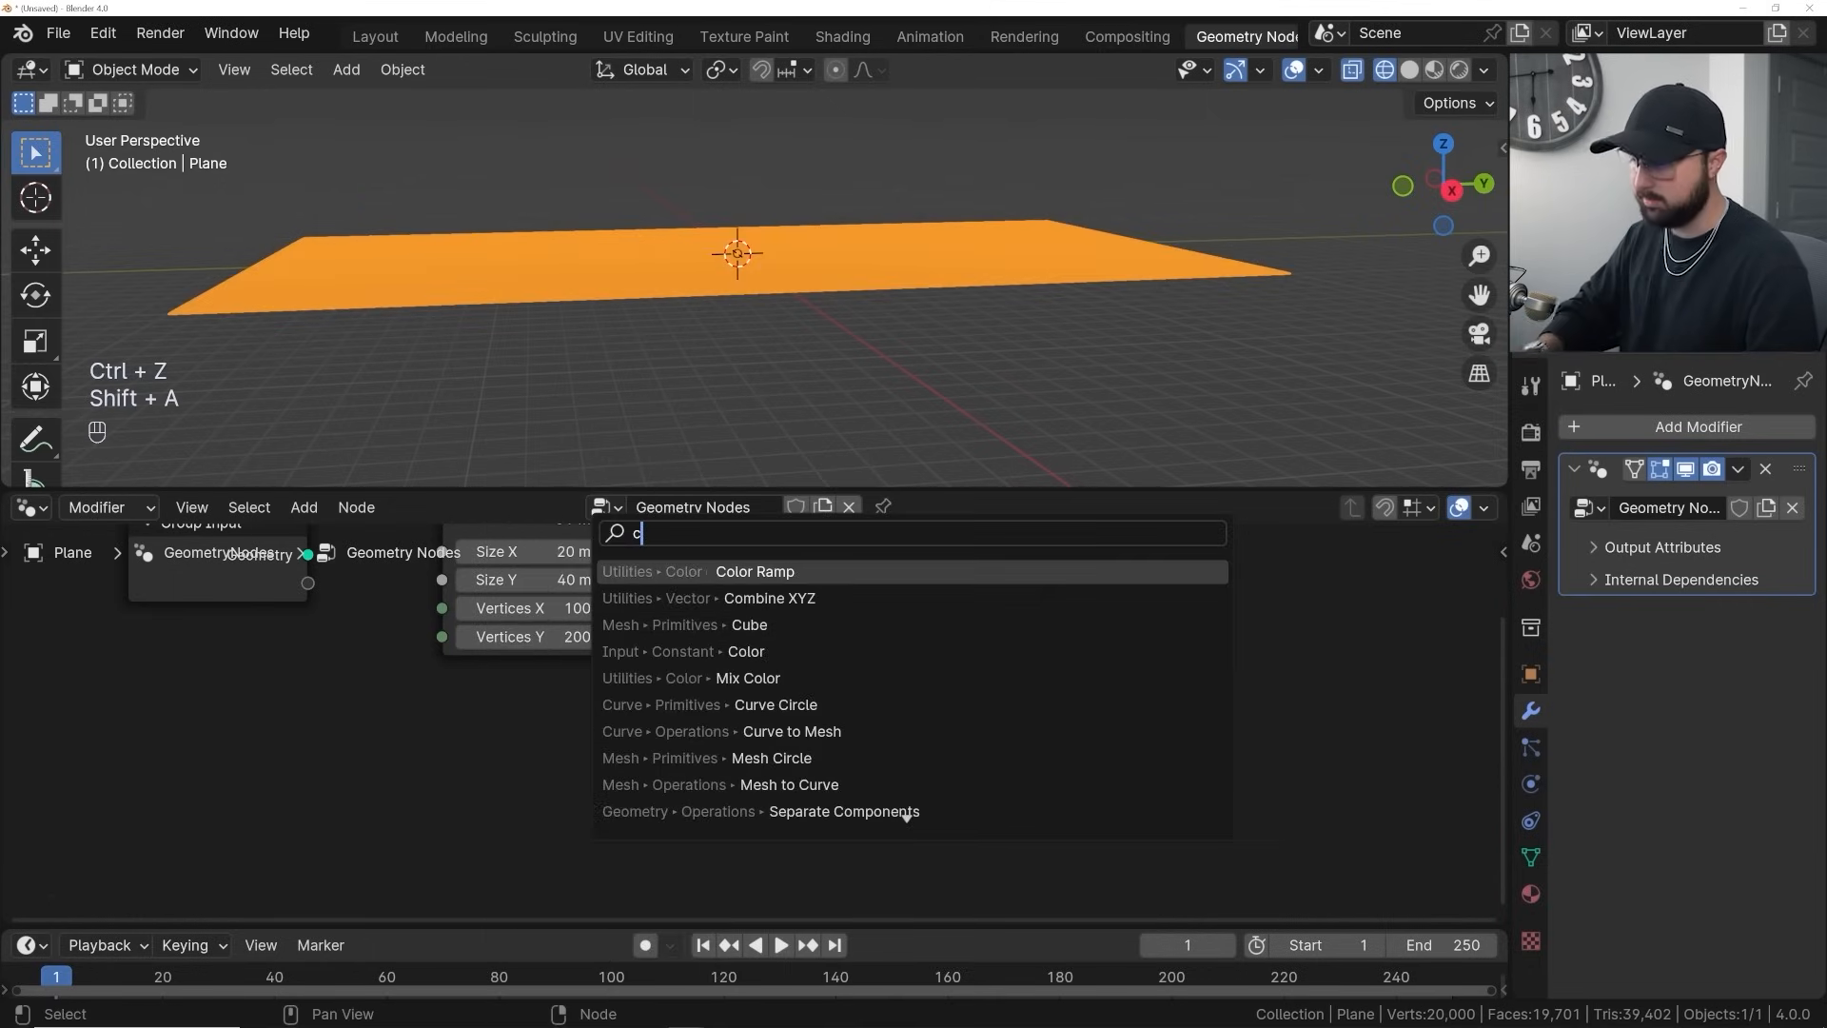
type("omb")
left_click(740, 573)
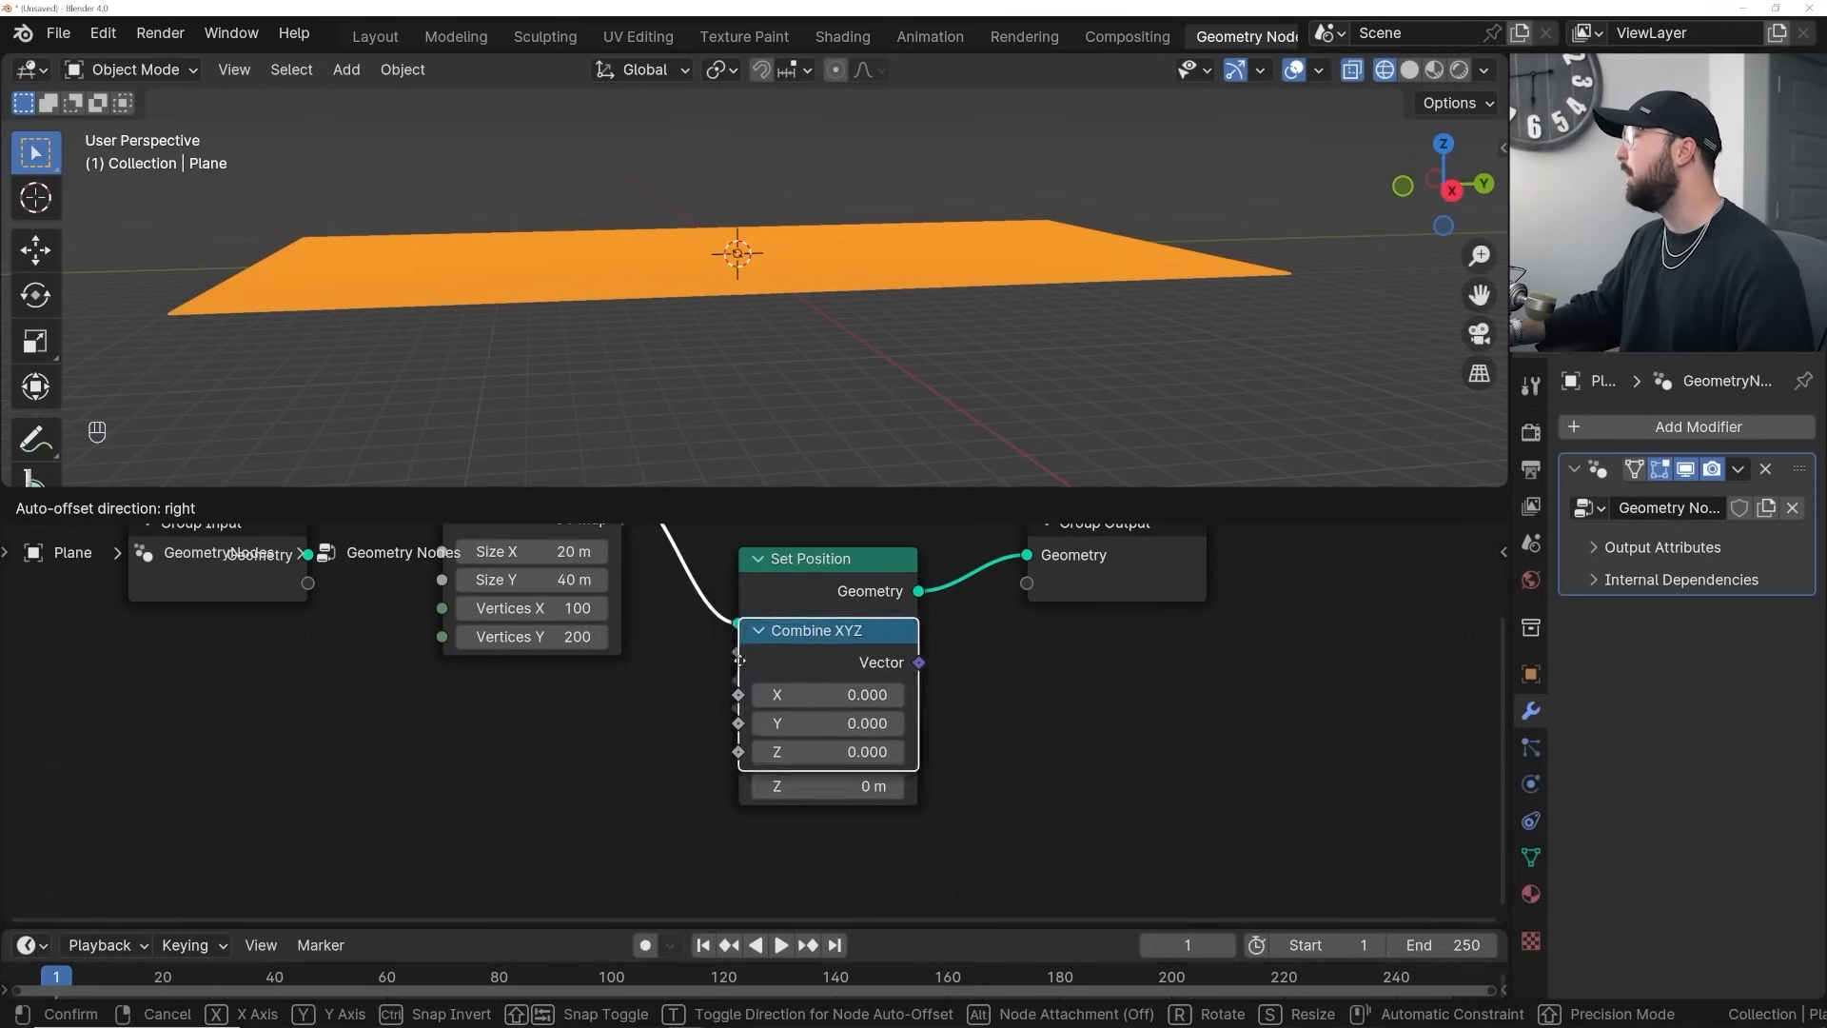
left_click(739, 808)
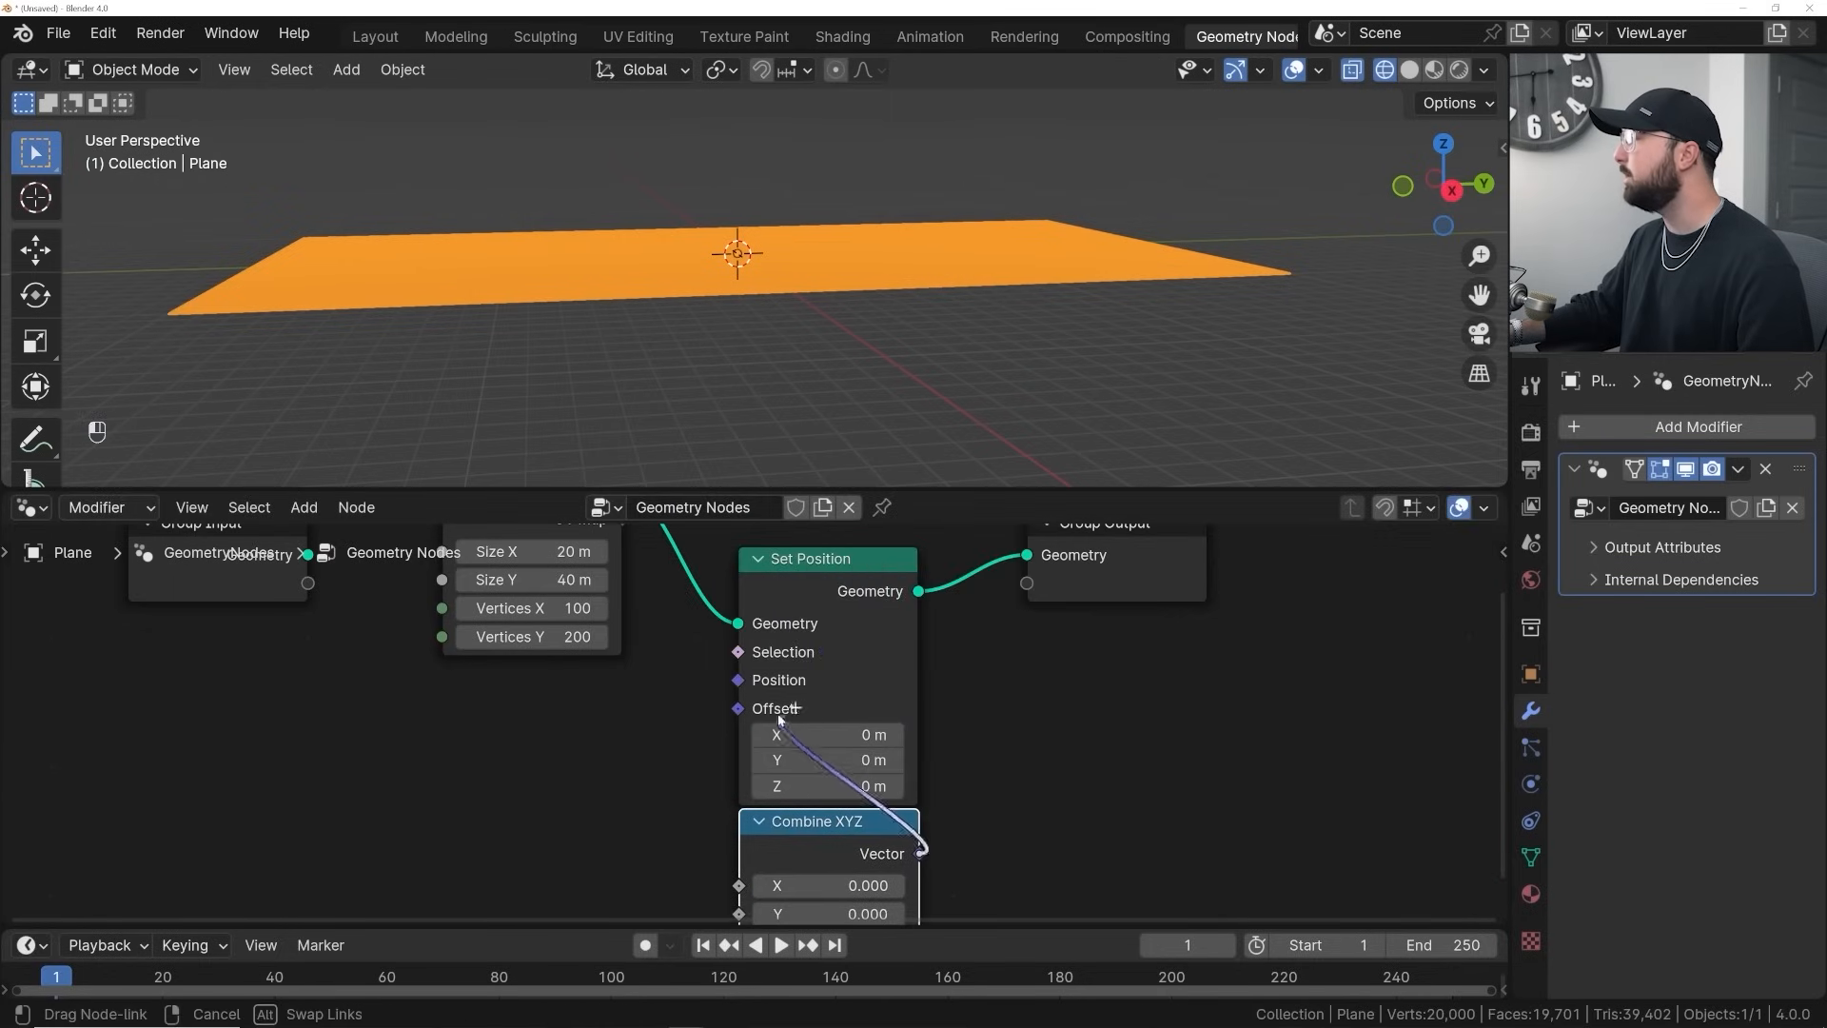
left_click_drag(747, 714, 738, 709)
left_click_drag(807, 821, 806, 741)
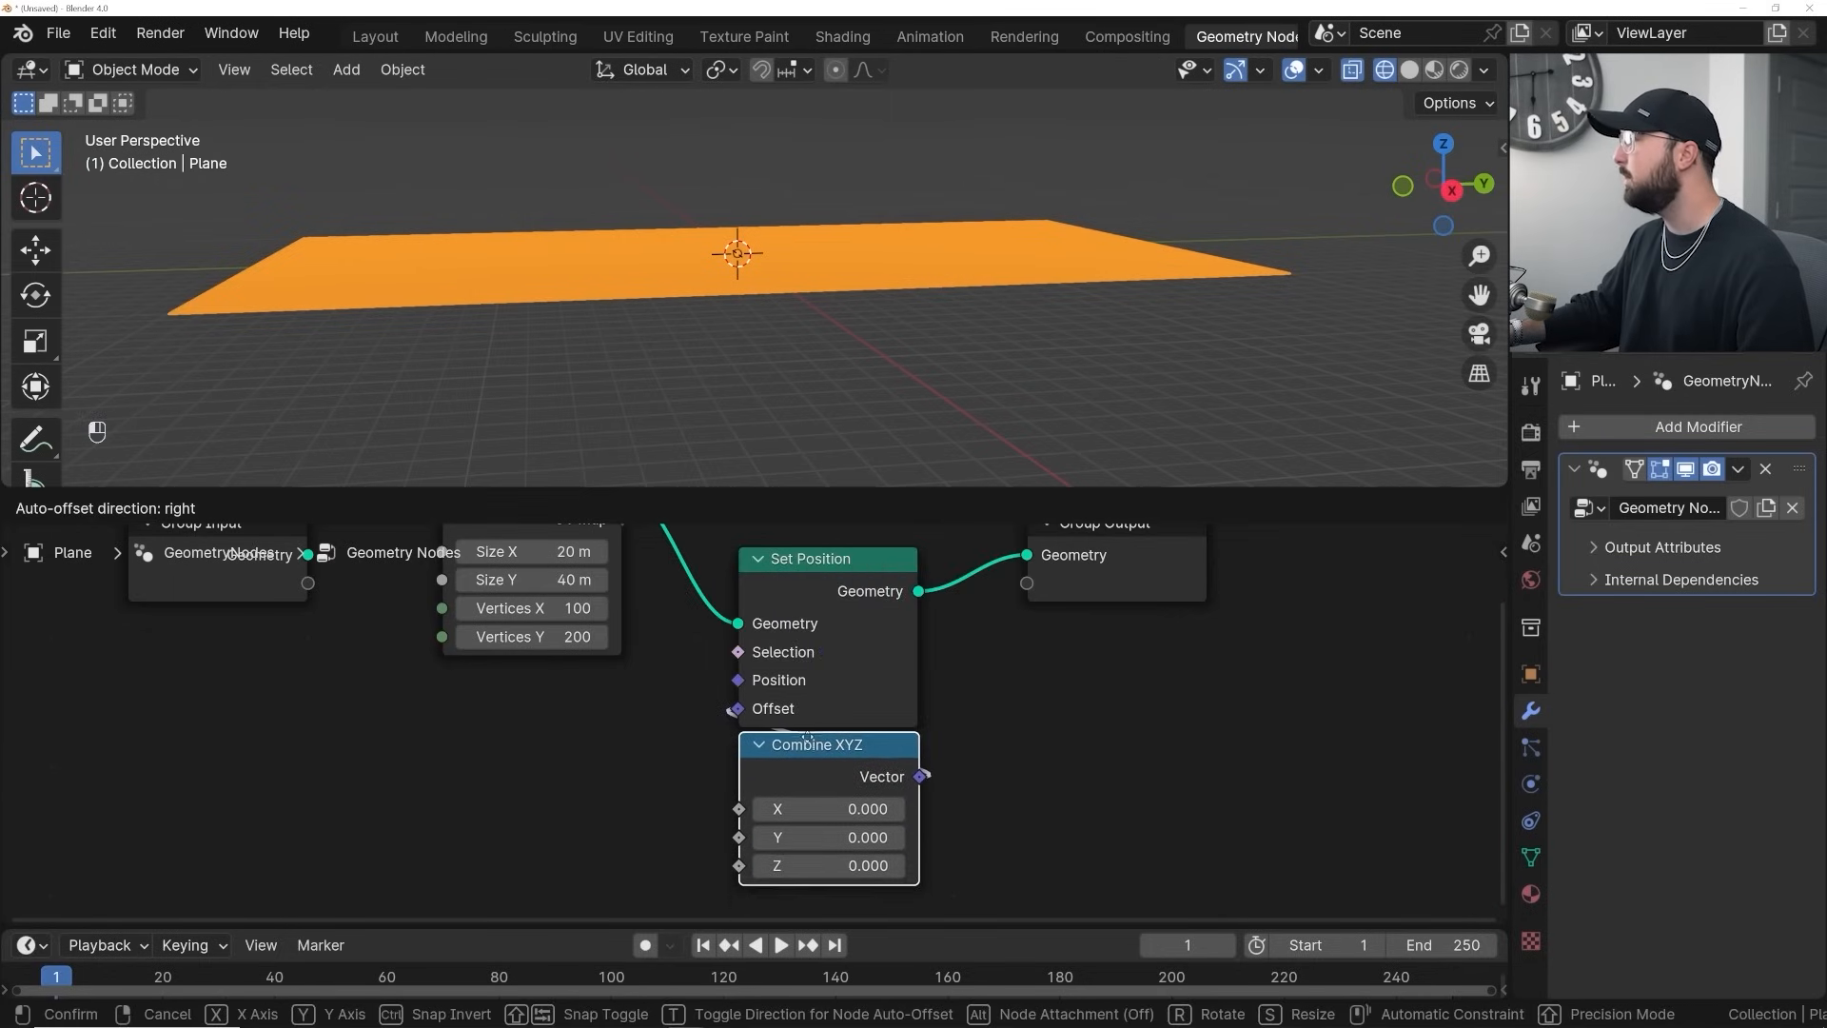
left_click(807, 735)
Add a Noise Texture node before the Combine XYZ node, below the Grid
key("shift+a")
left_click(520, 523)
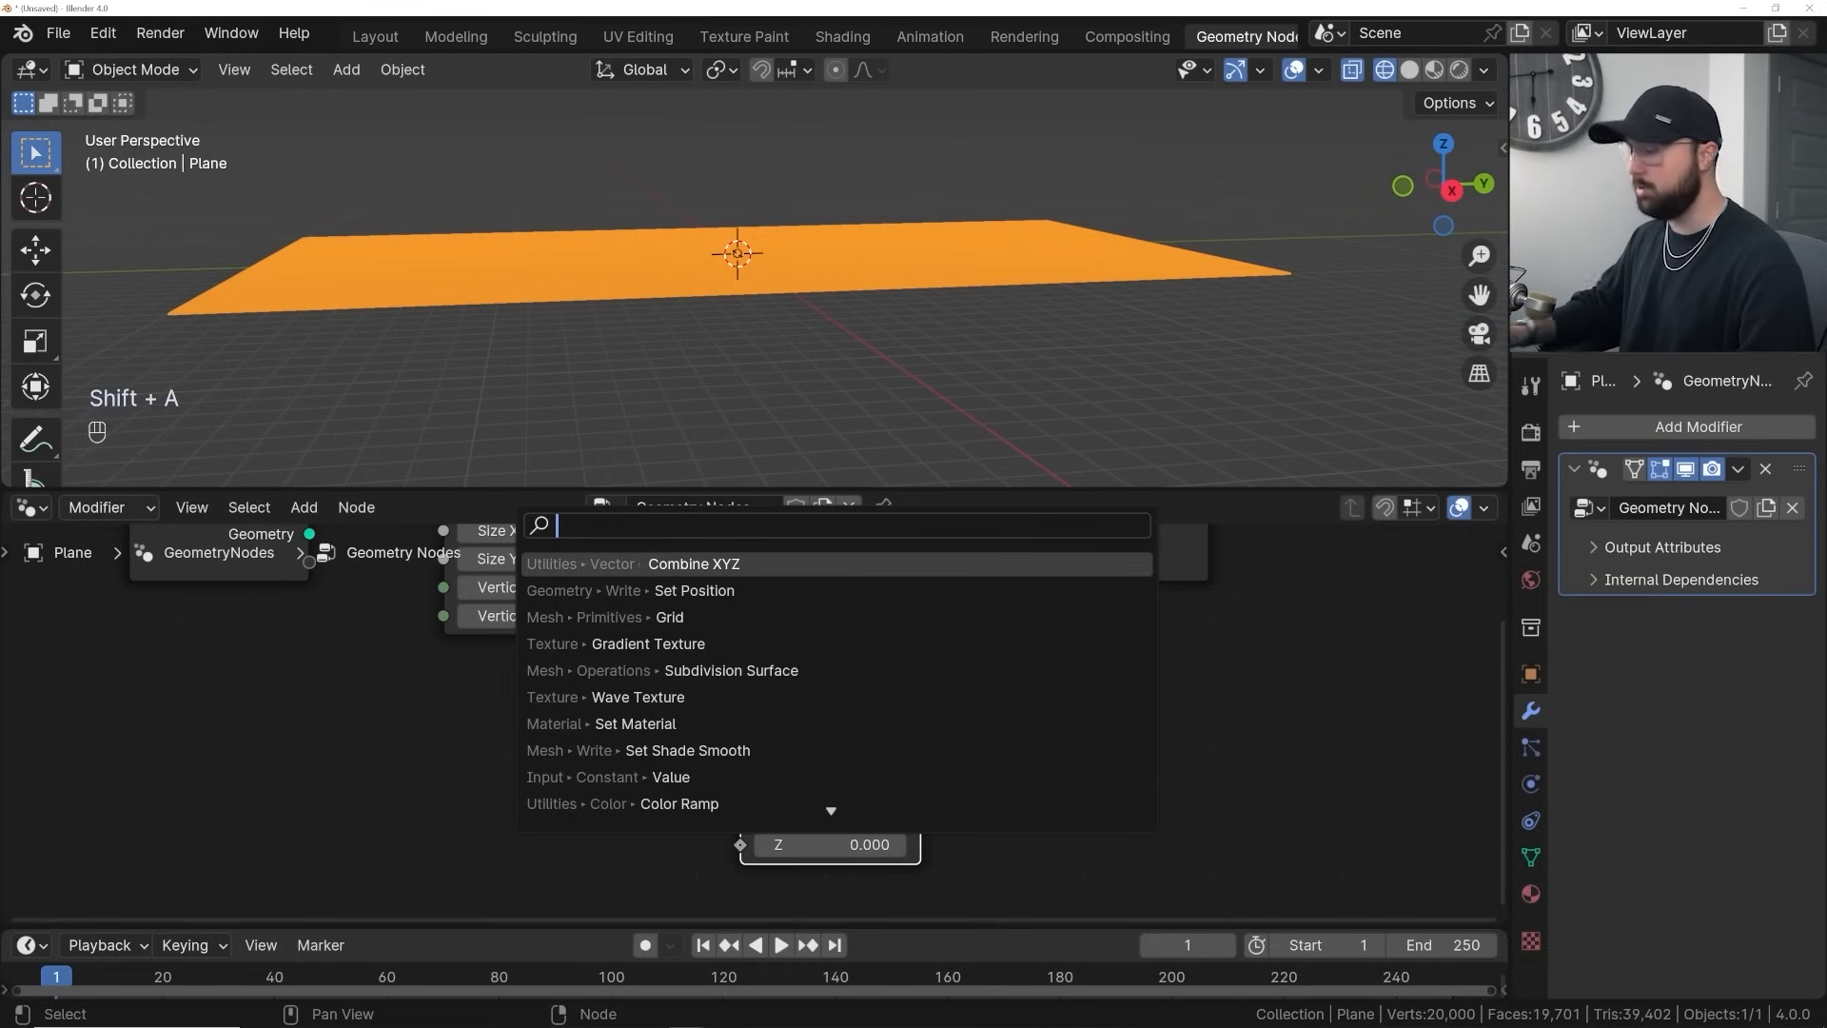
type("noi")
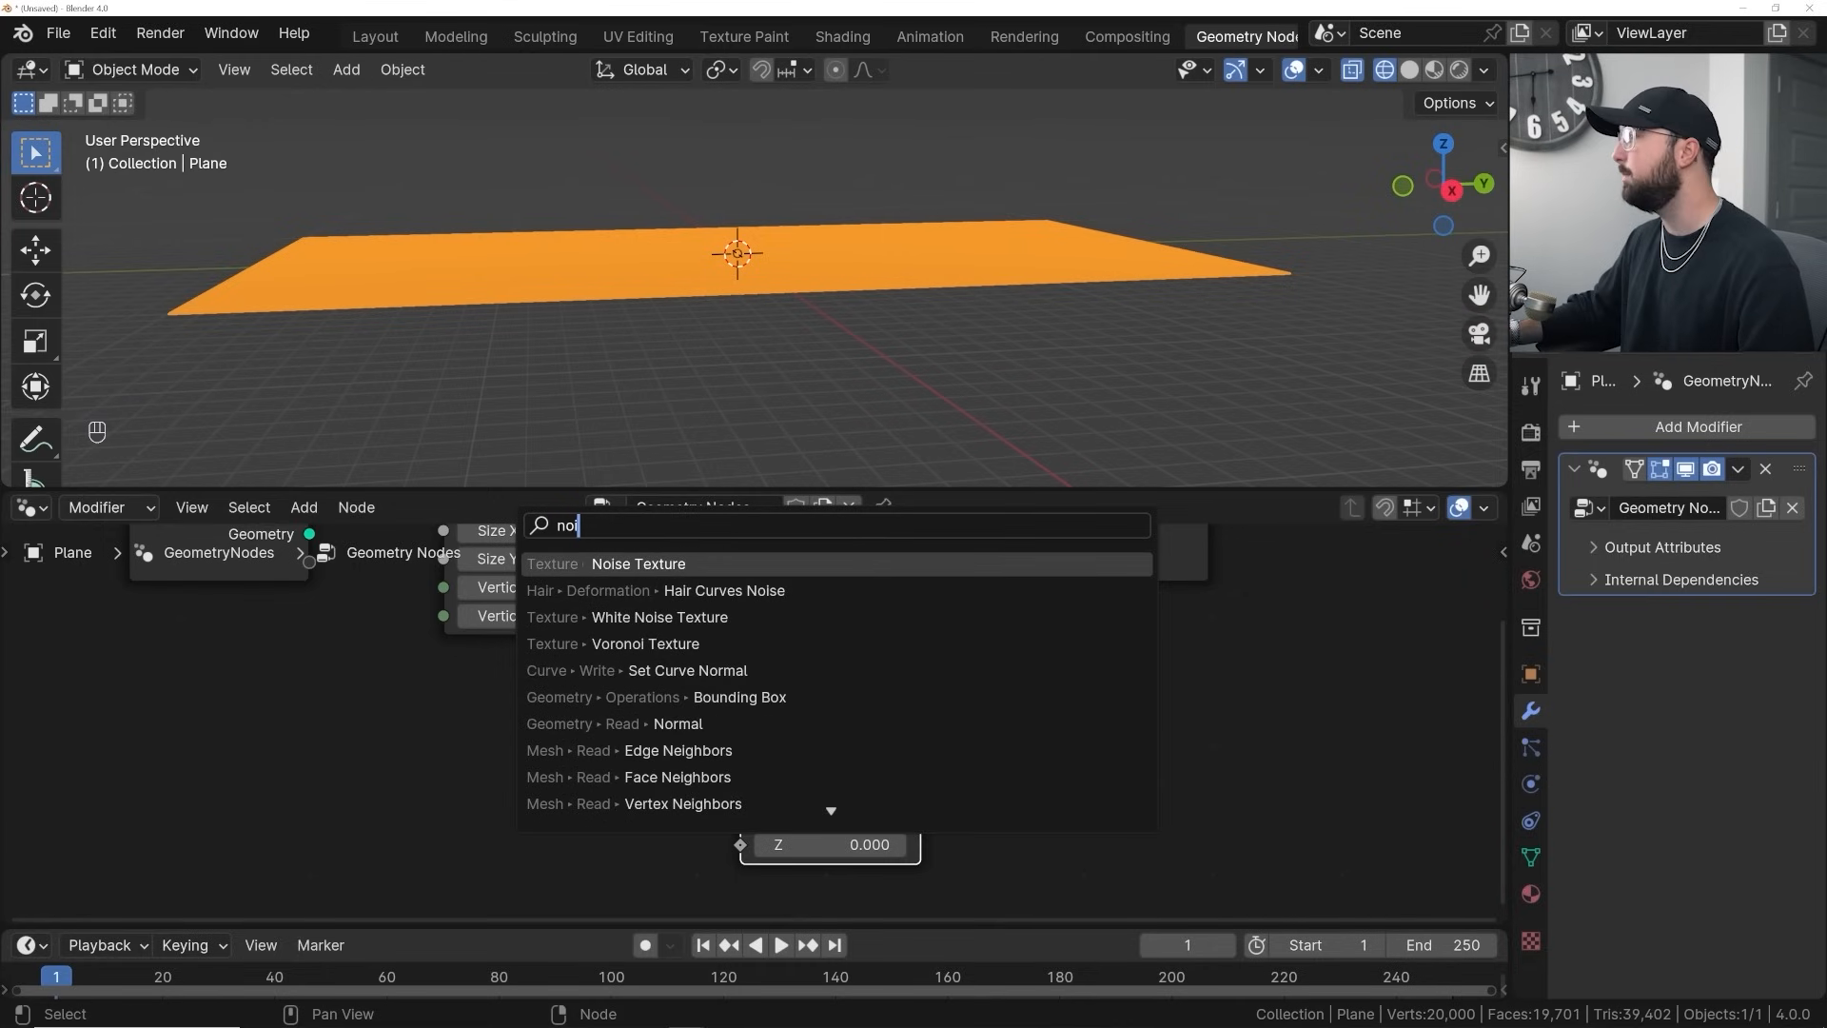
key("Return")
left_click(505, 771)
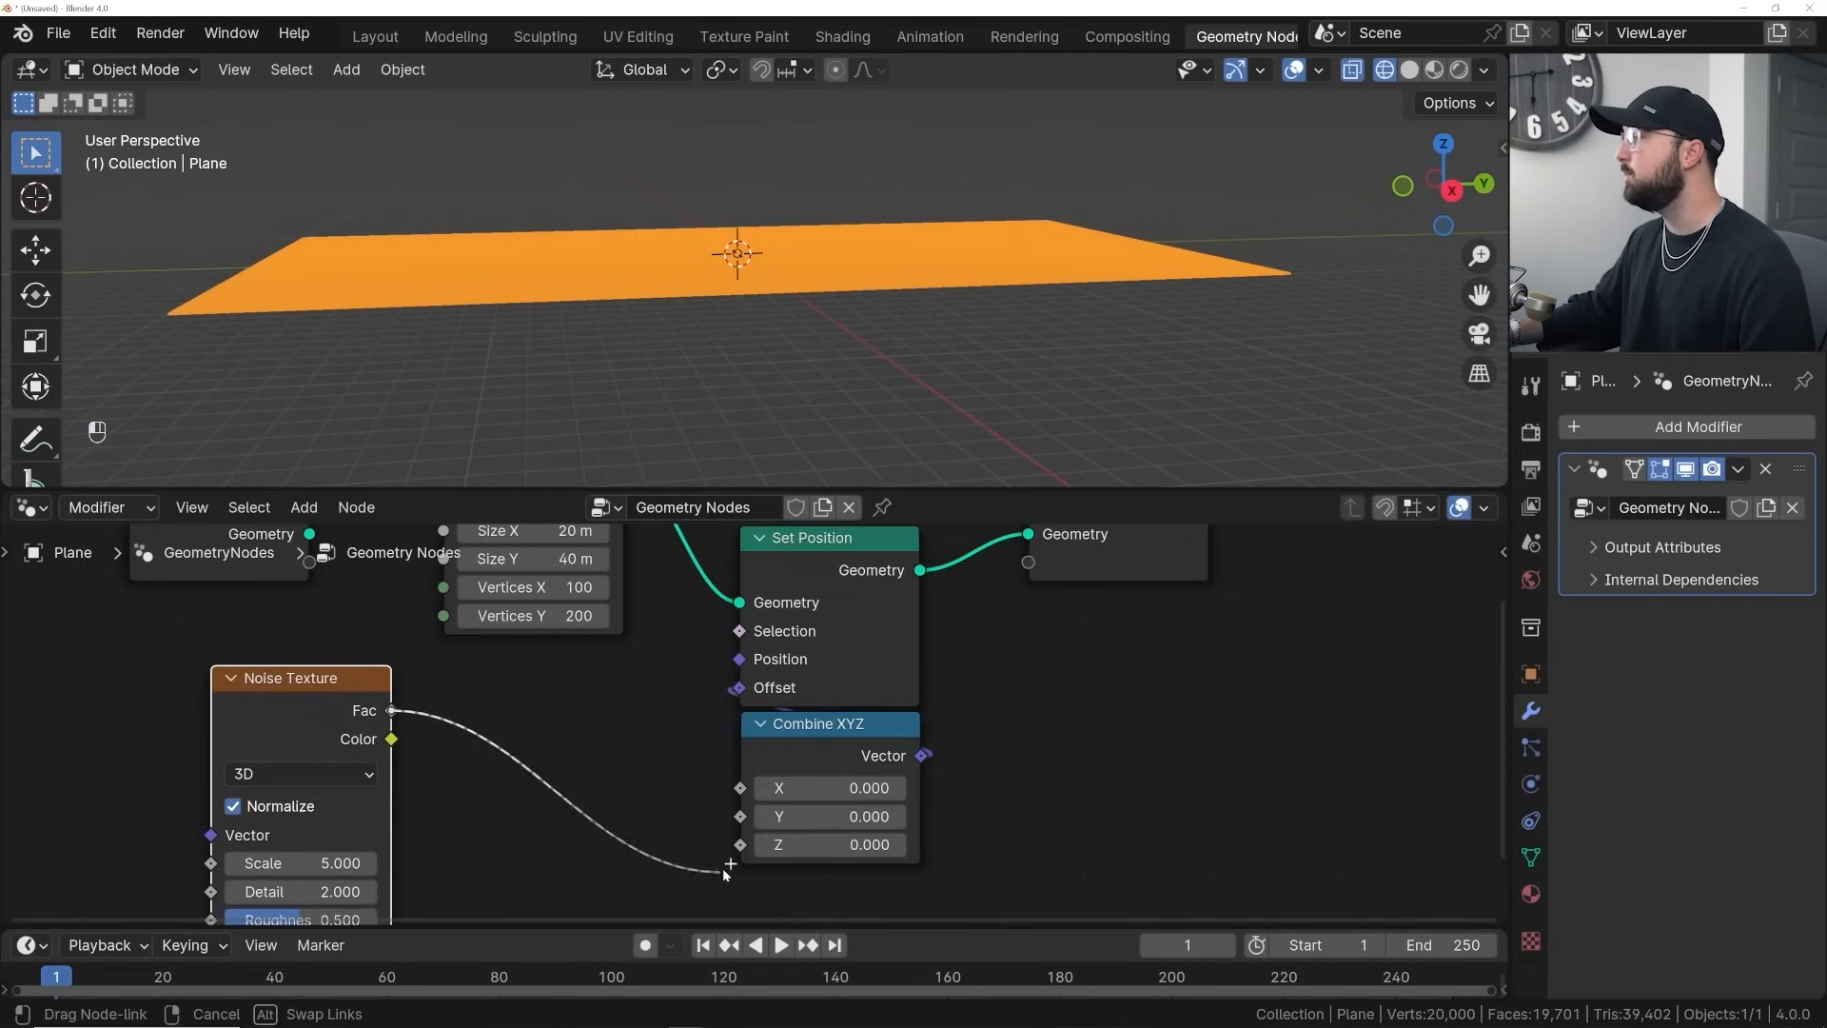
Connect the Noise Texture's Fac output to the Z input of Combine XYZ, and set the noise scale to 0.15 and detail to 3
left_click_drag(743, 850, 741, 846)
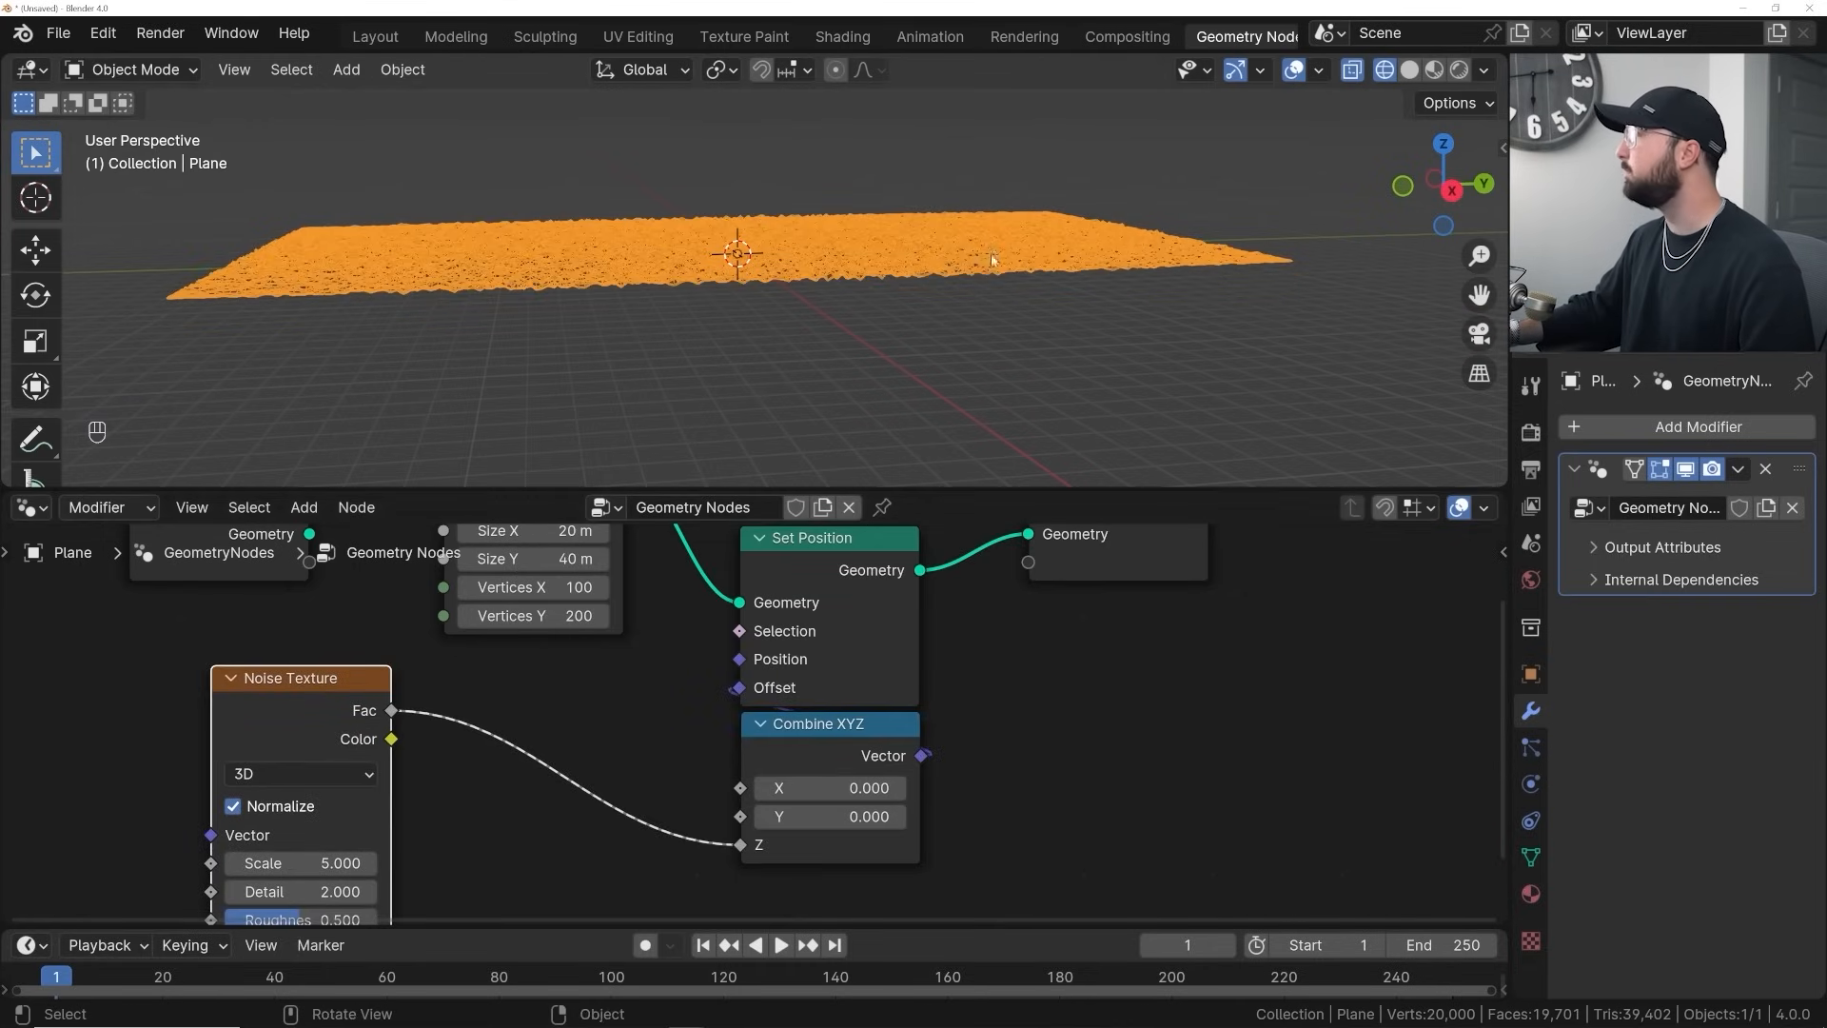
scroll(991, 258, "up", 4)
middle_click_drag(319, 913, 398, 837)
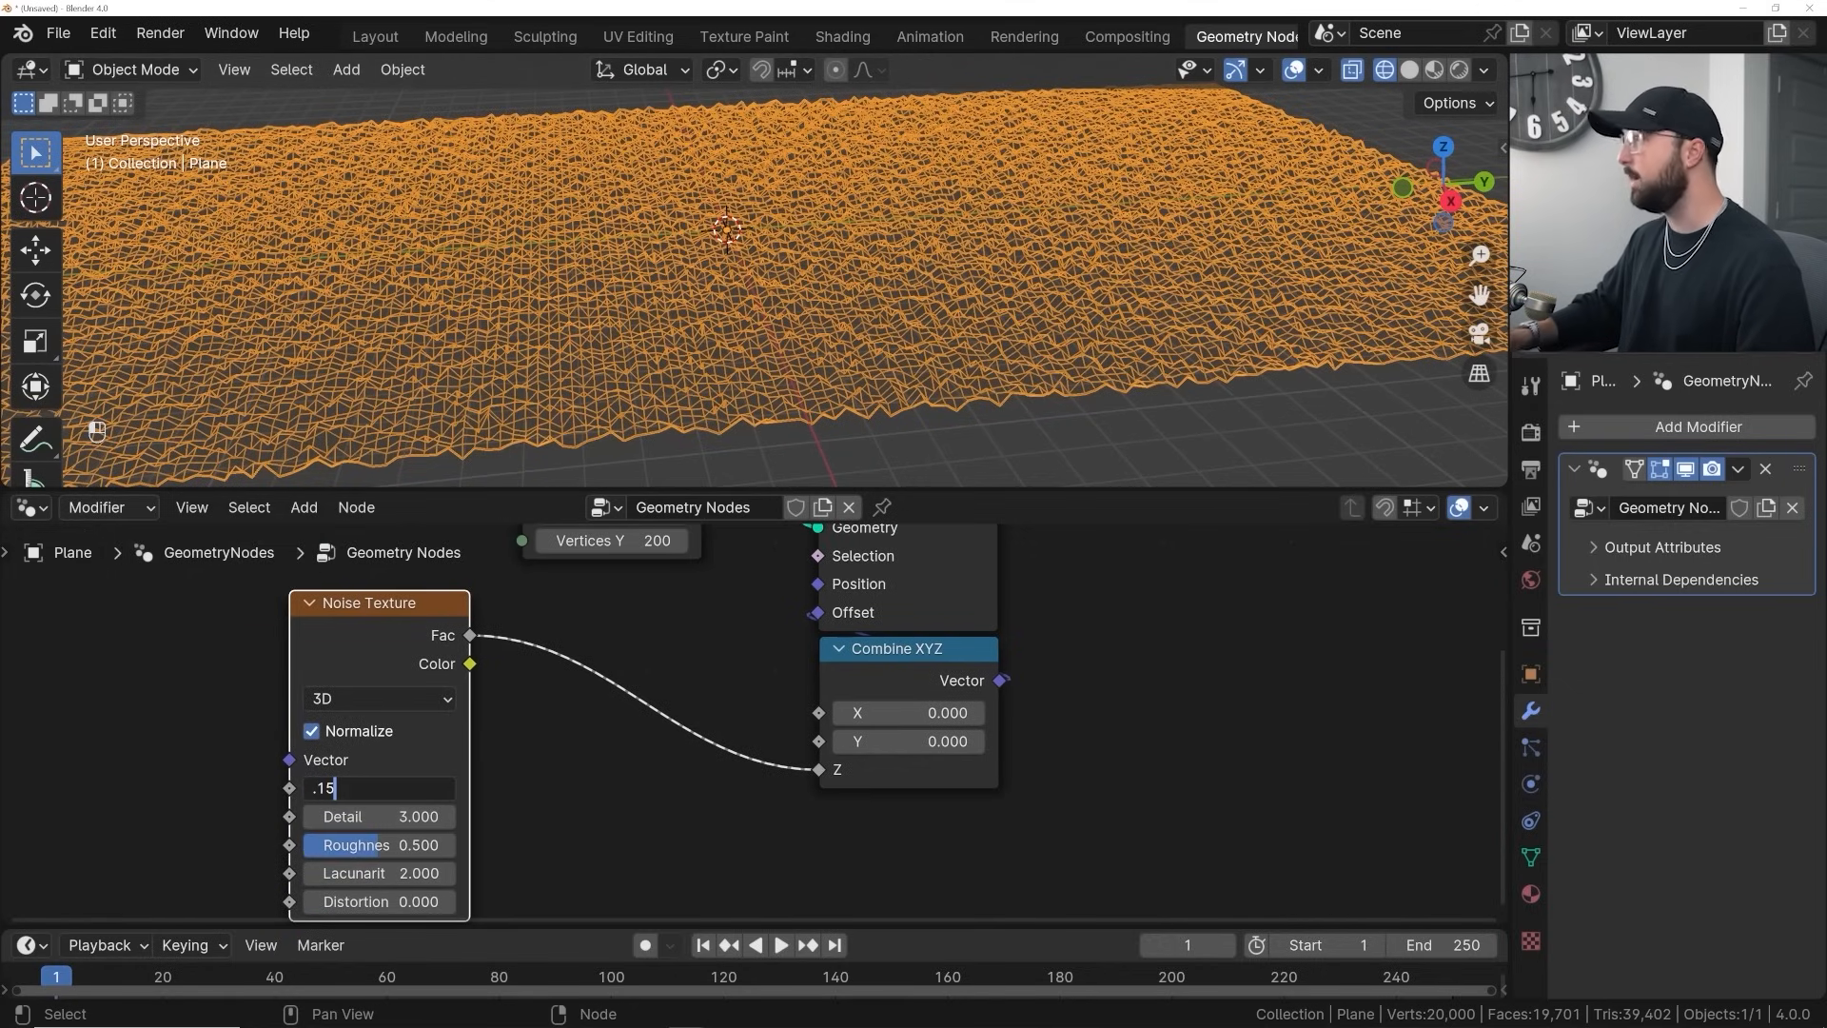
key("Return")
mouse_move(721, 364)
middle_mouse_down()
mouse_move(1065, 301)
mouse_move(706, 337)
middle_mouse_up()
Insert a Vector Math node set to Multiply on the link between the Noise Texture and Combine XYZ, making room for it
left_click_drag(383, 652, 245, 714)
key("shift+a")
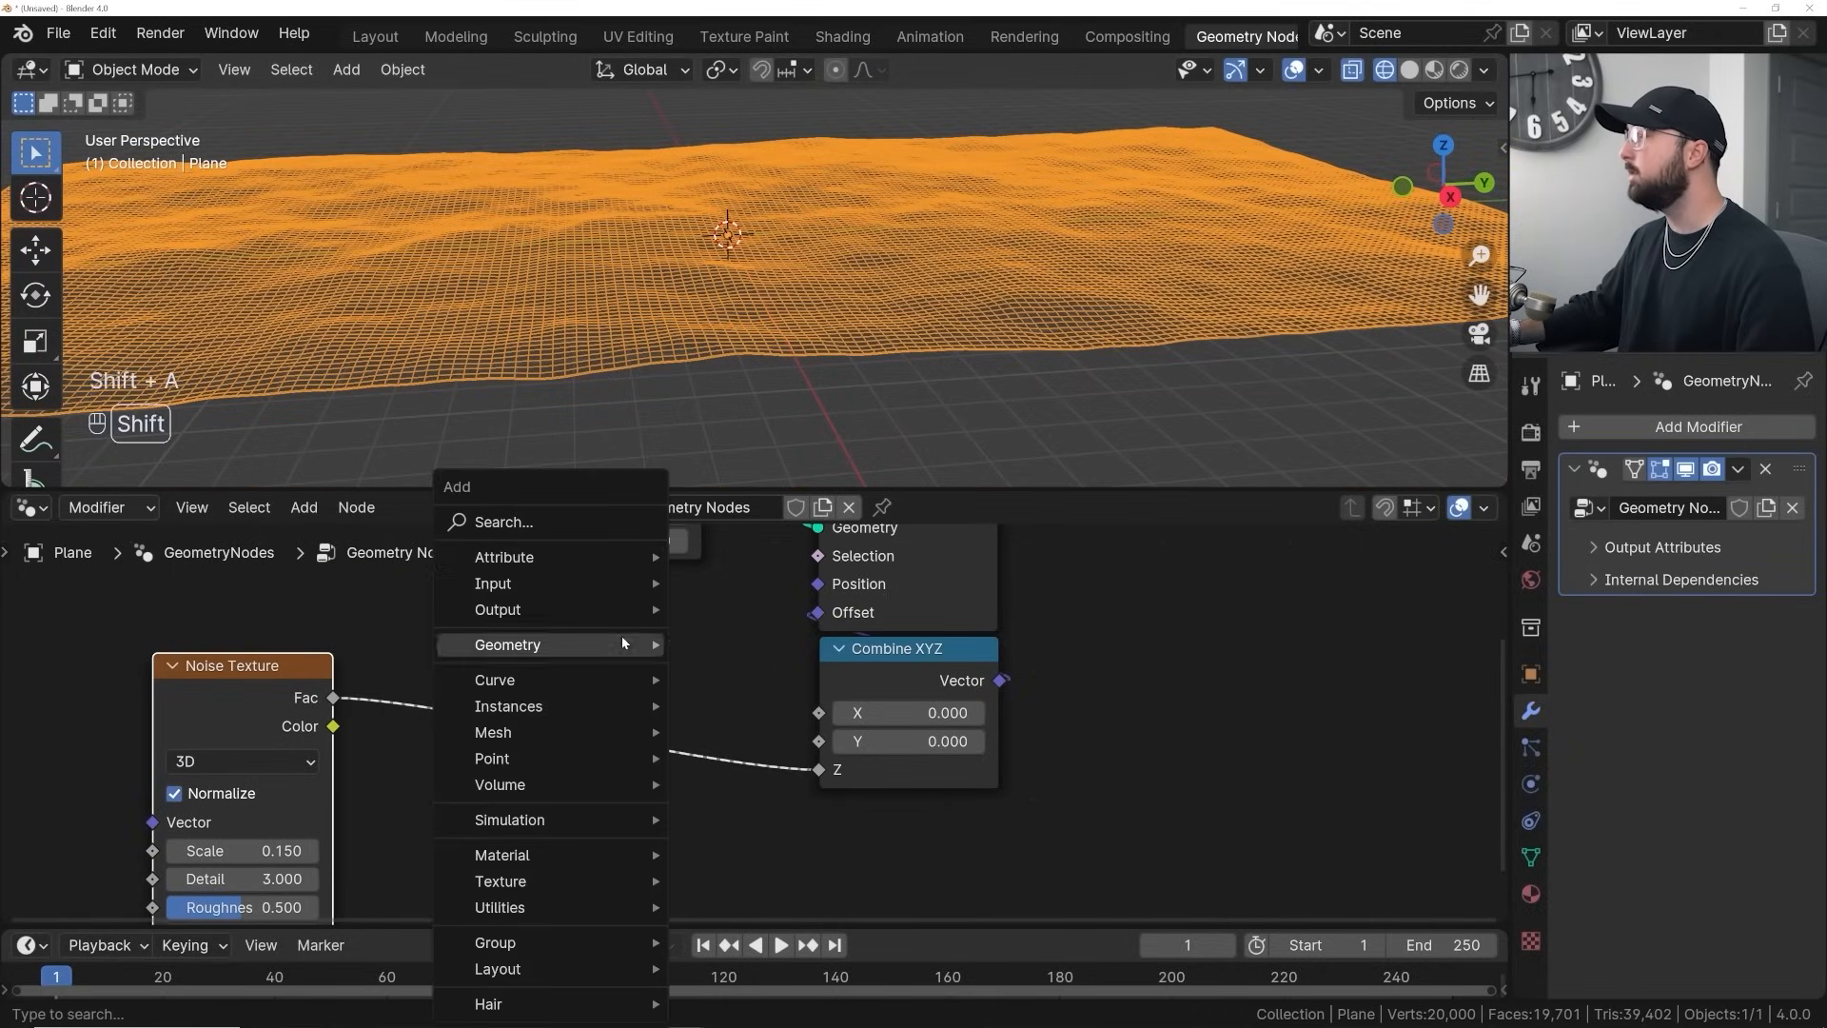
left_click(554, 529)
type("ve")
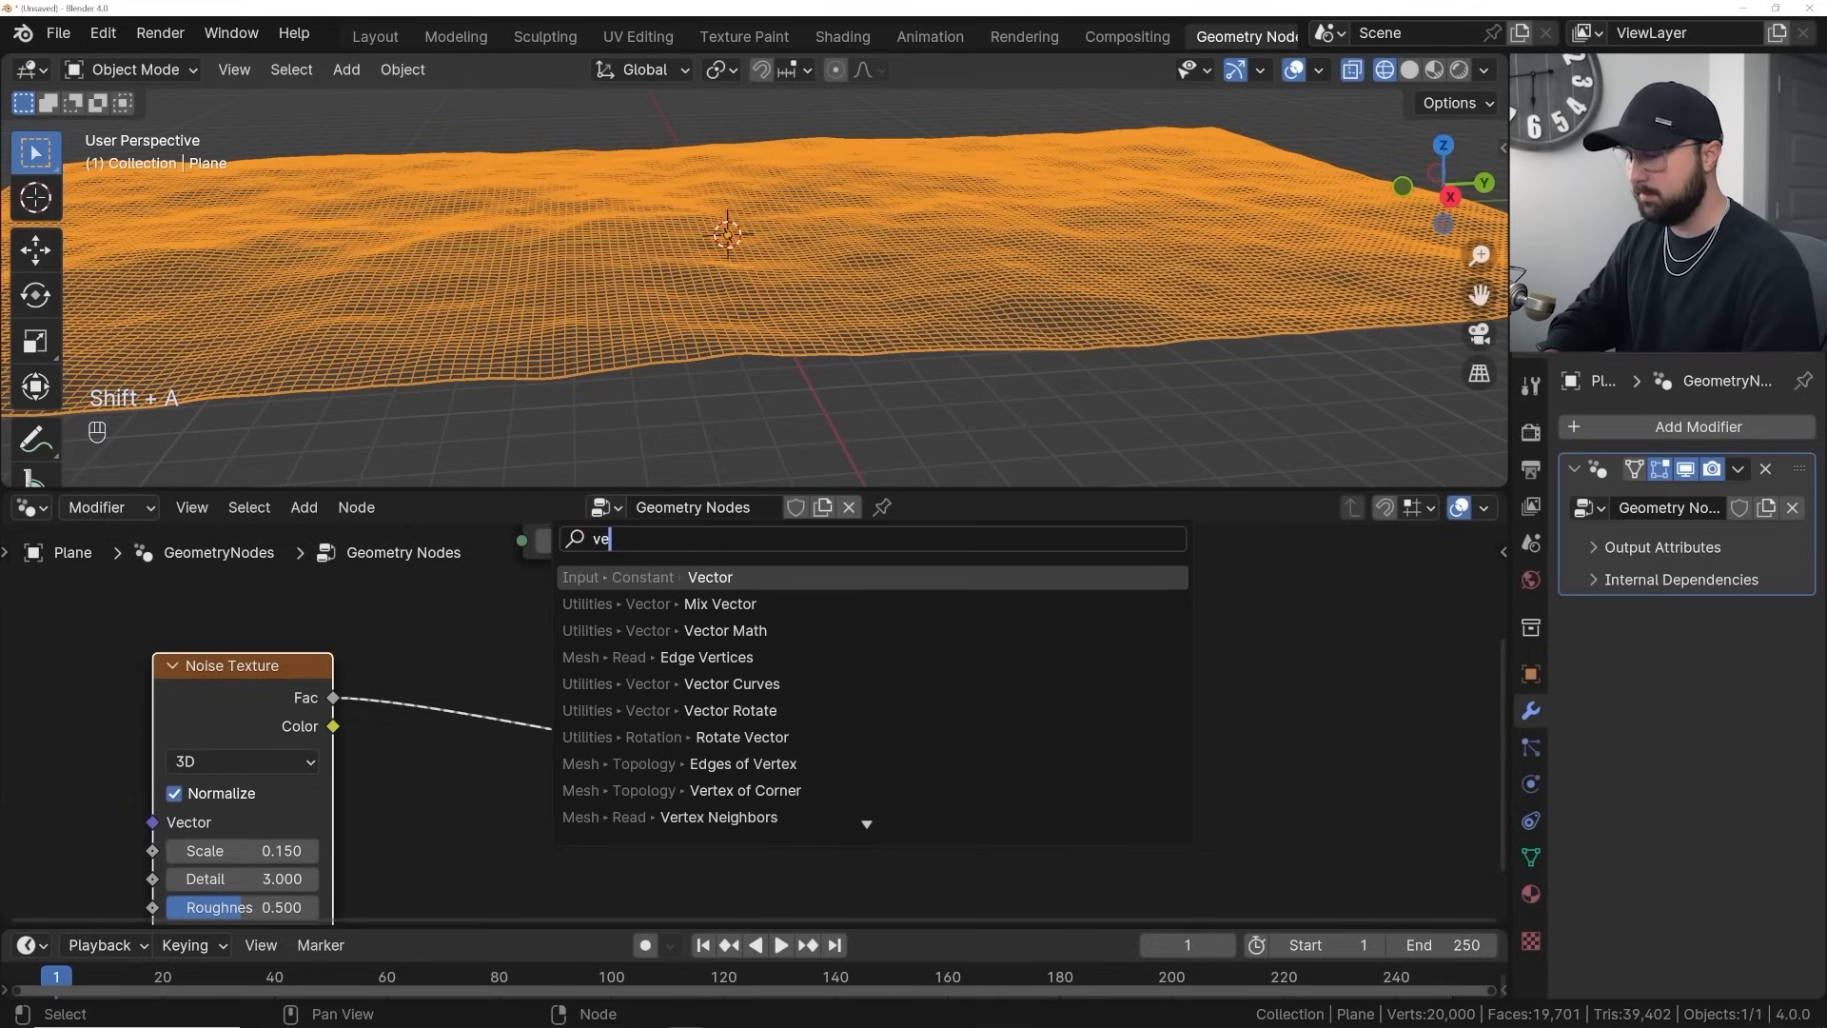
left_click(678, 632)
left_click(539, 665)
middle_click_drag(561, 695, 617, 660)
scroll(660, 723, "down", 2)
left_click(663, 723)
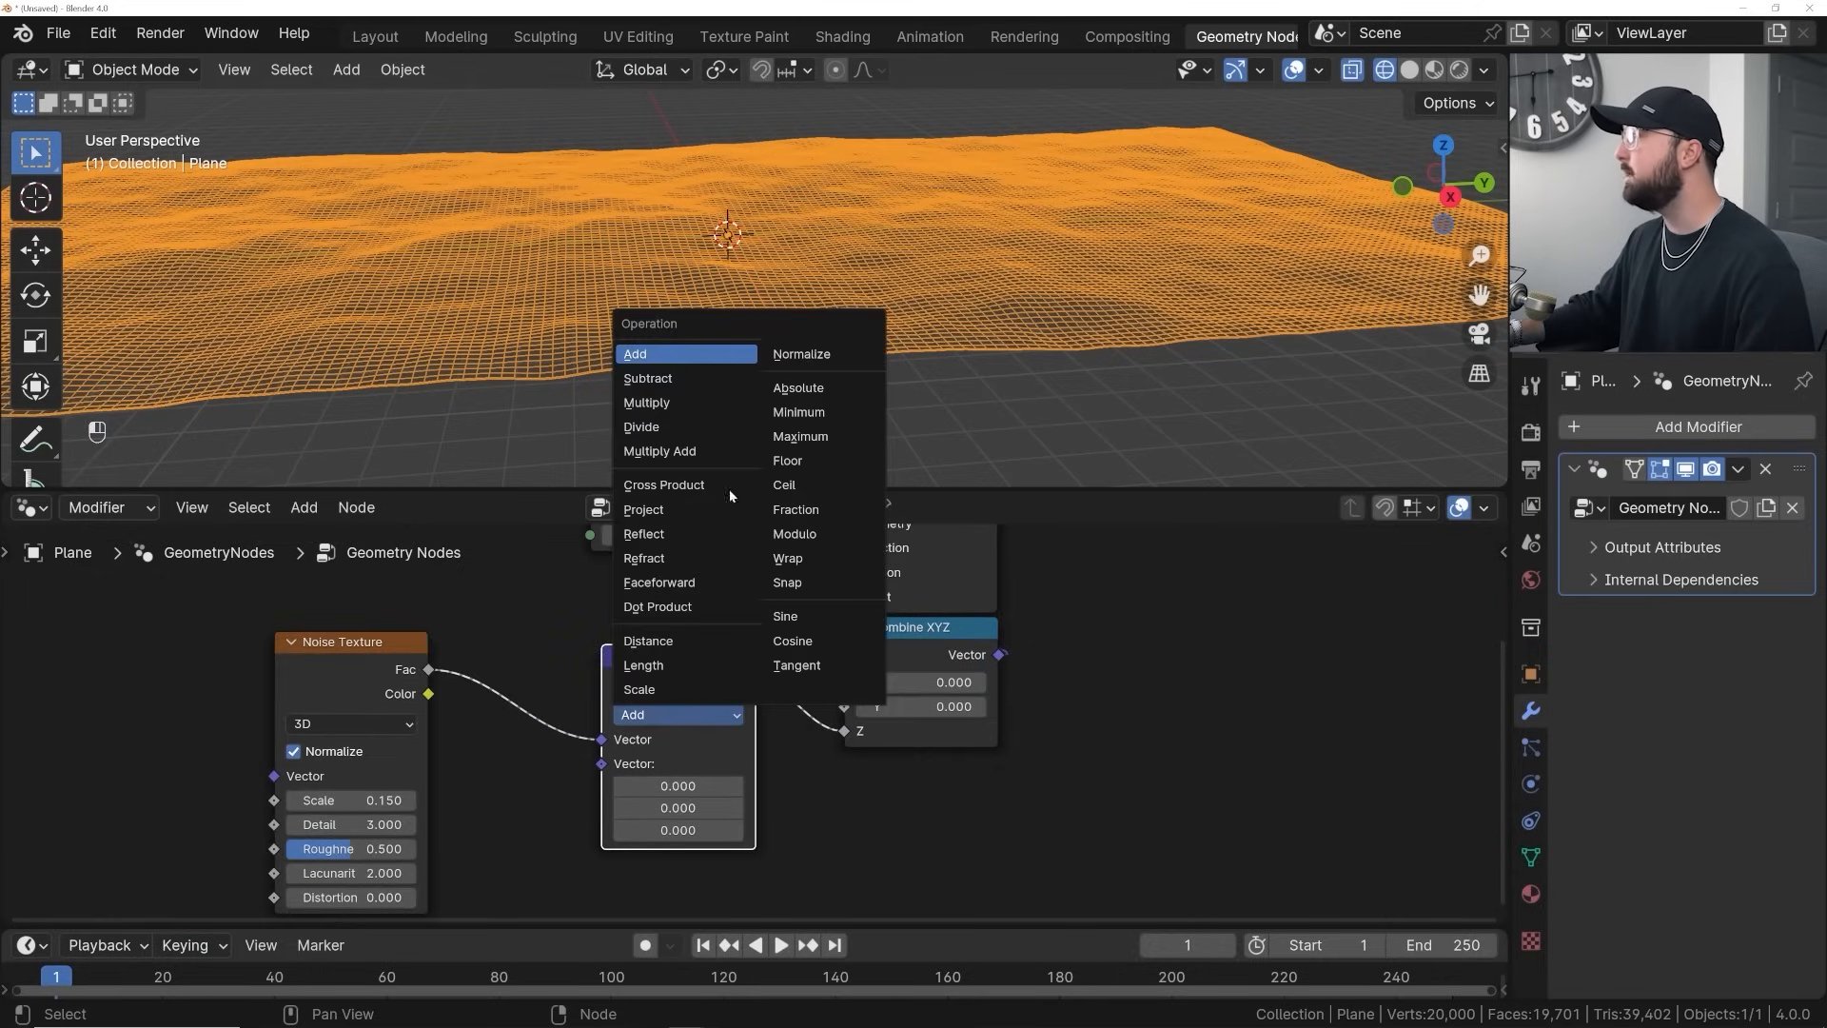
left_click(710, 404)
Add a Value node beneath the Multiply node, connect it to the second Vector input and raise it to about 3.32
key("shift+a")
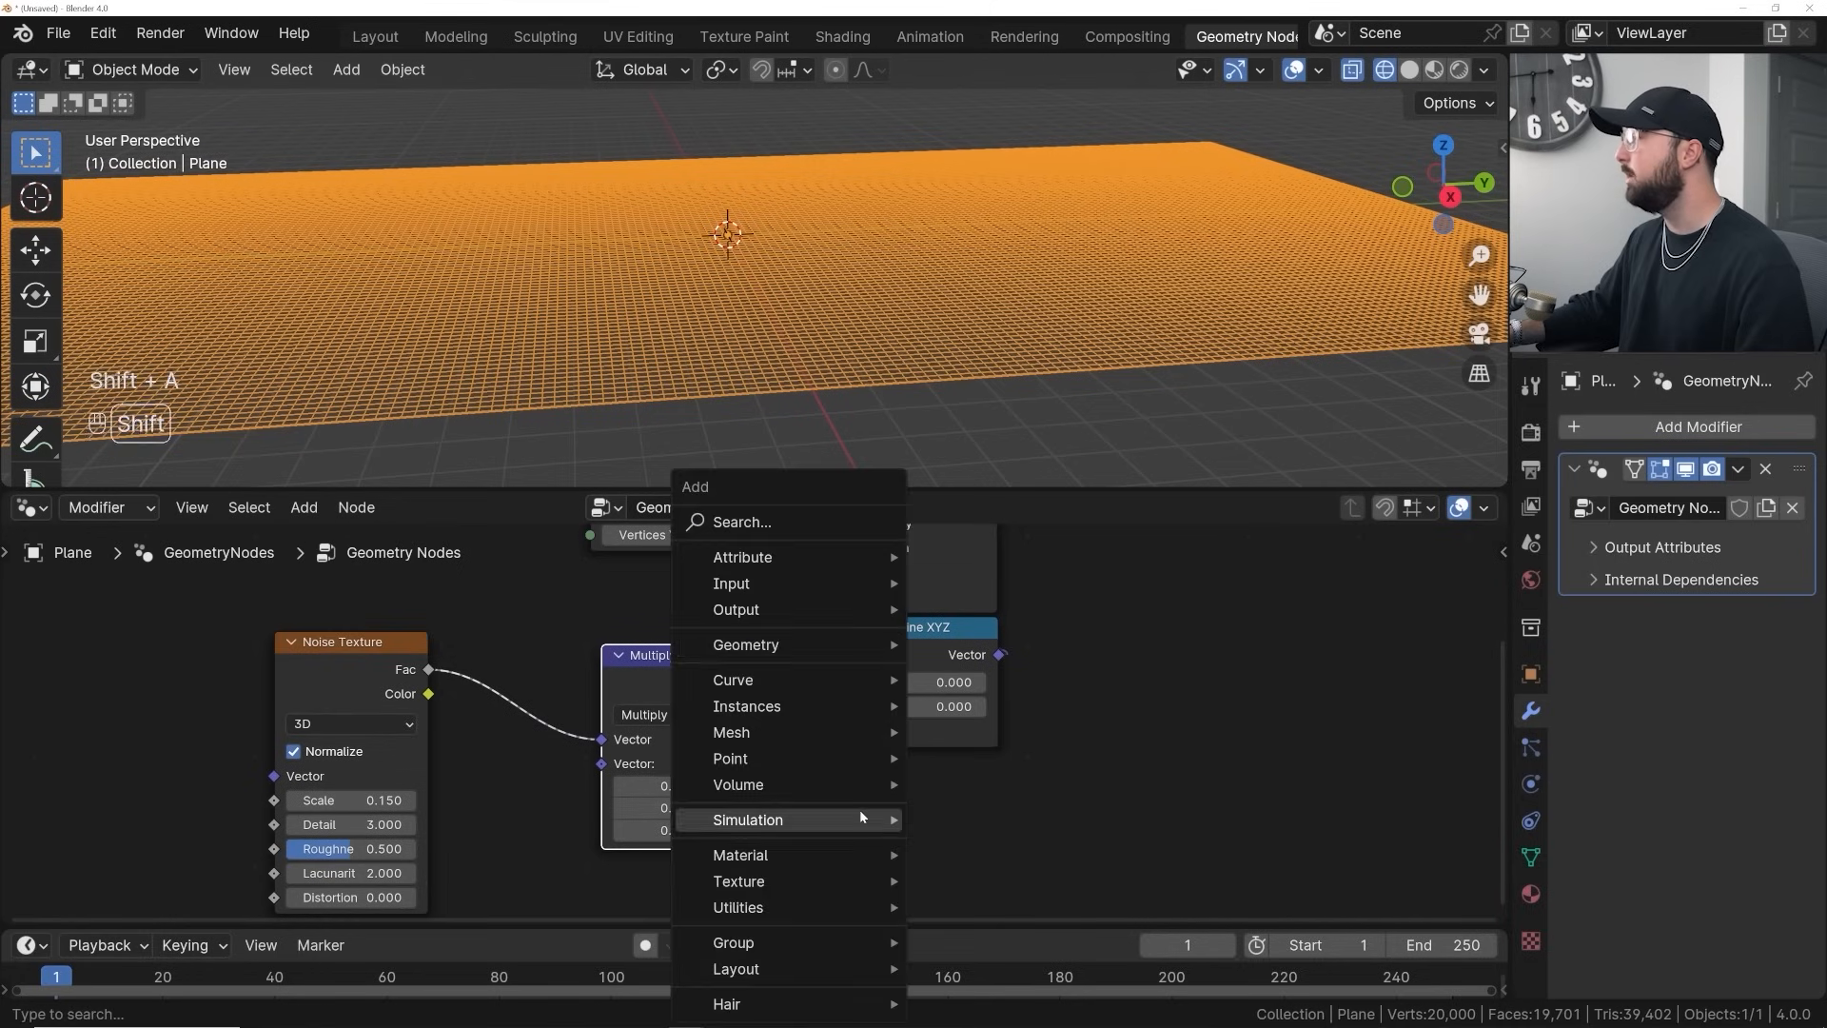
left_click(767, 522)
type("valu")
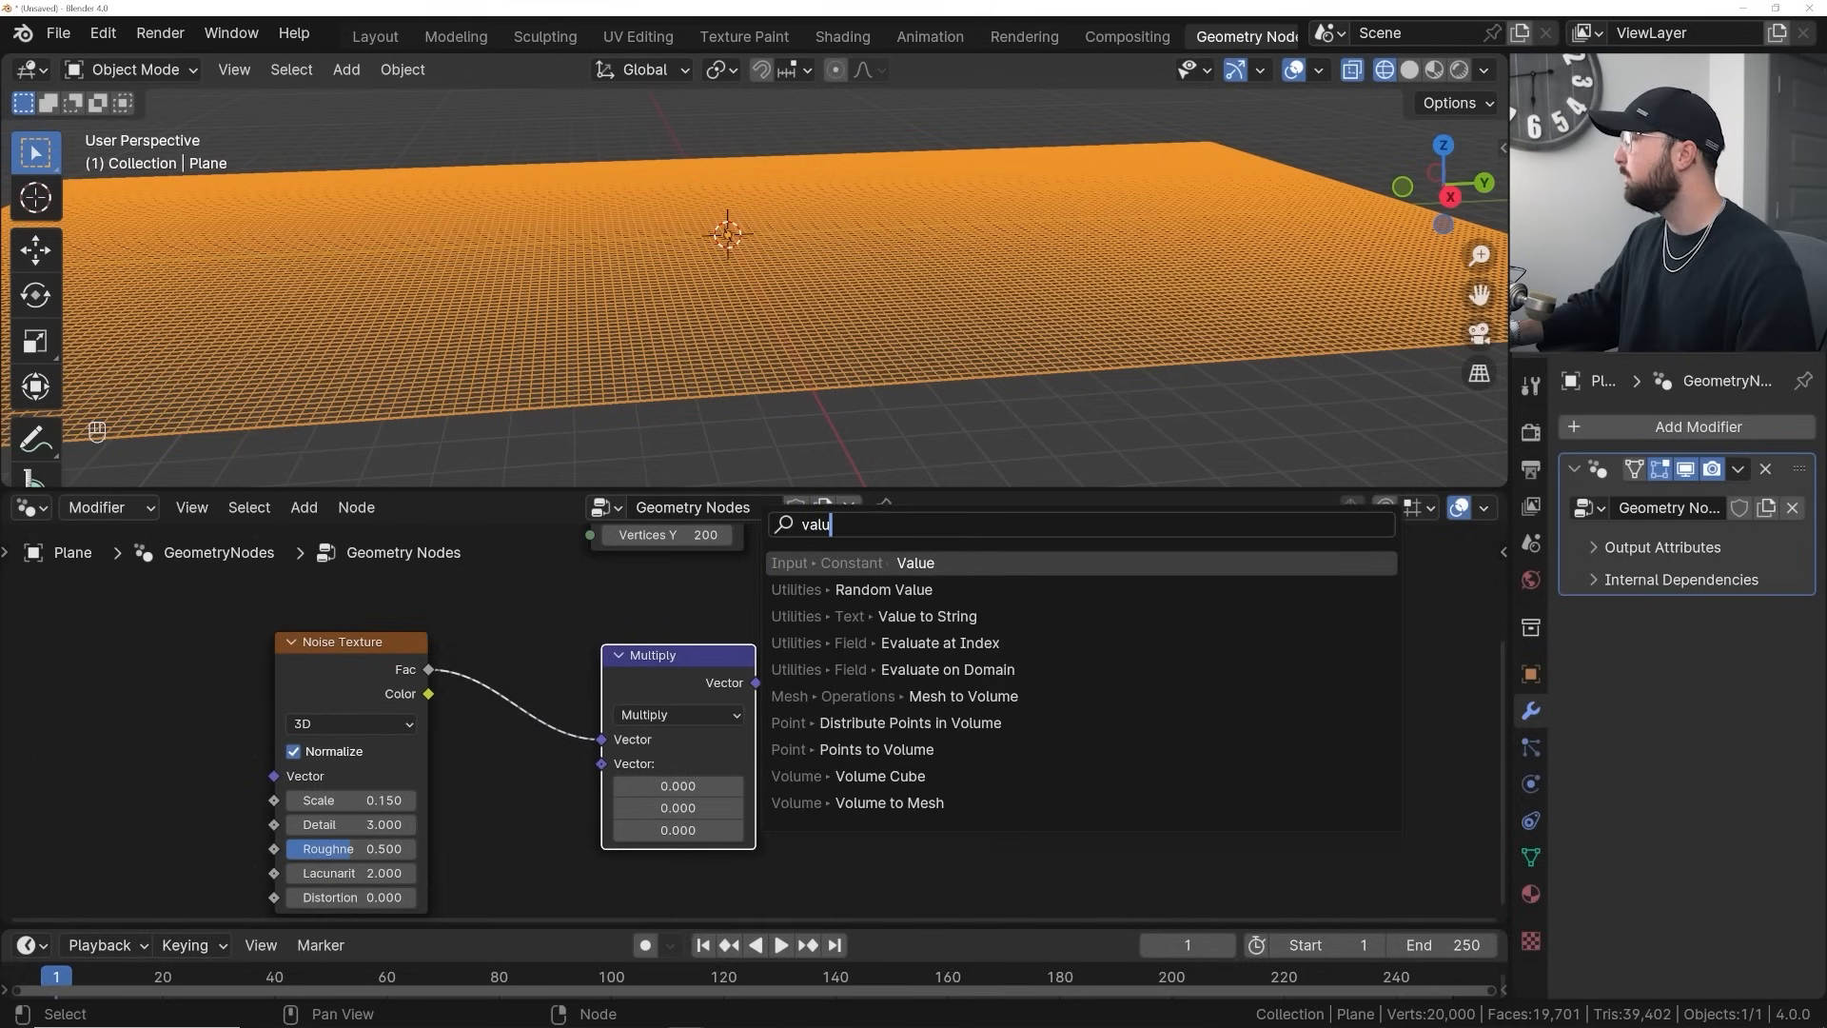
key("Return")
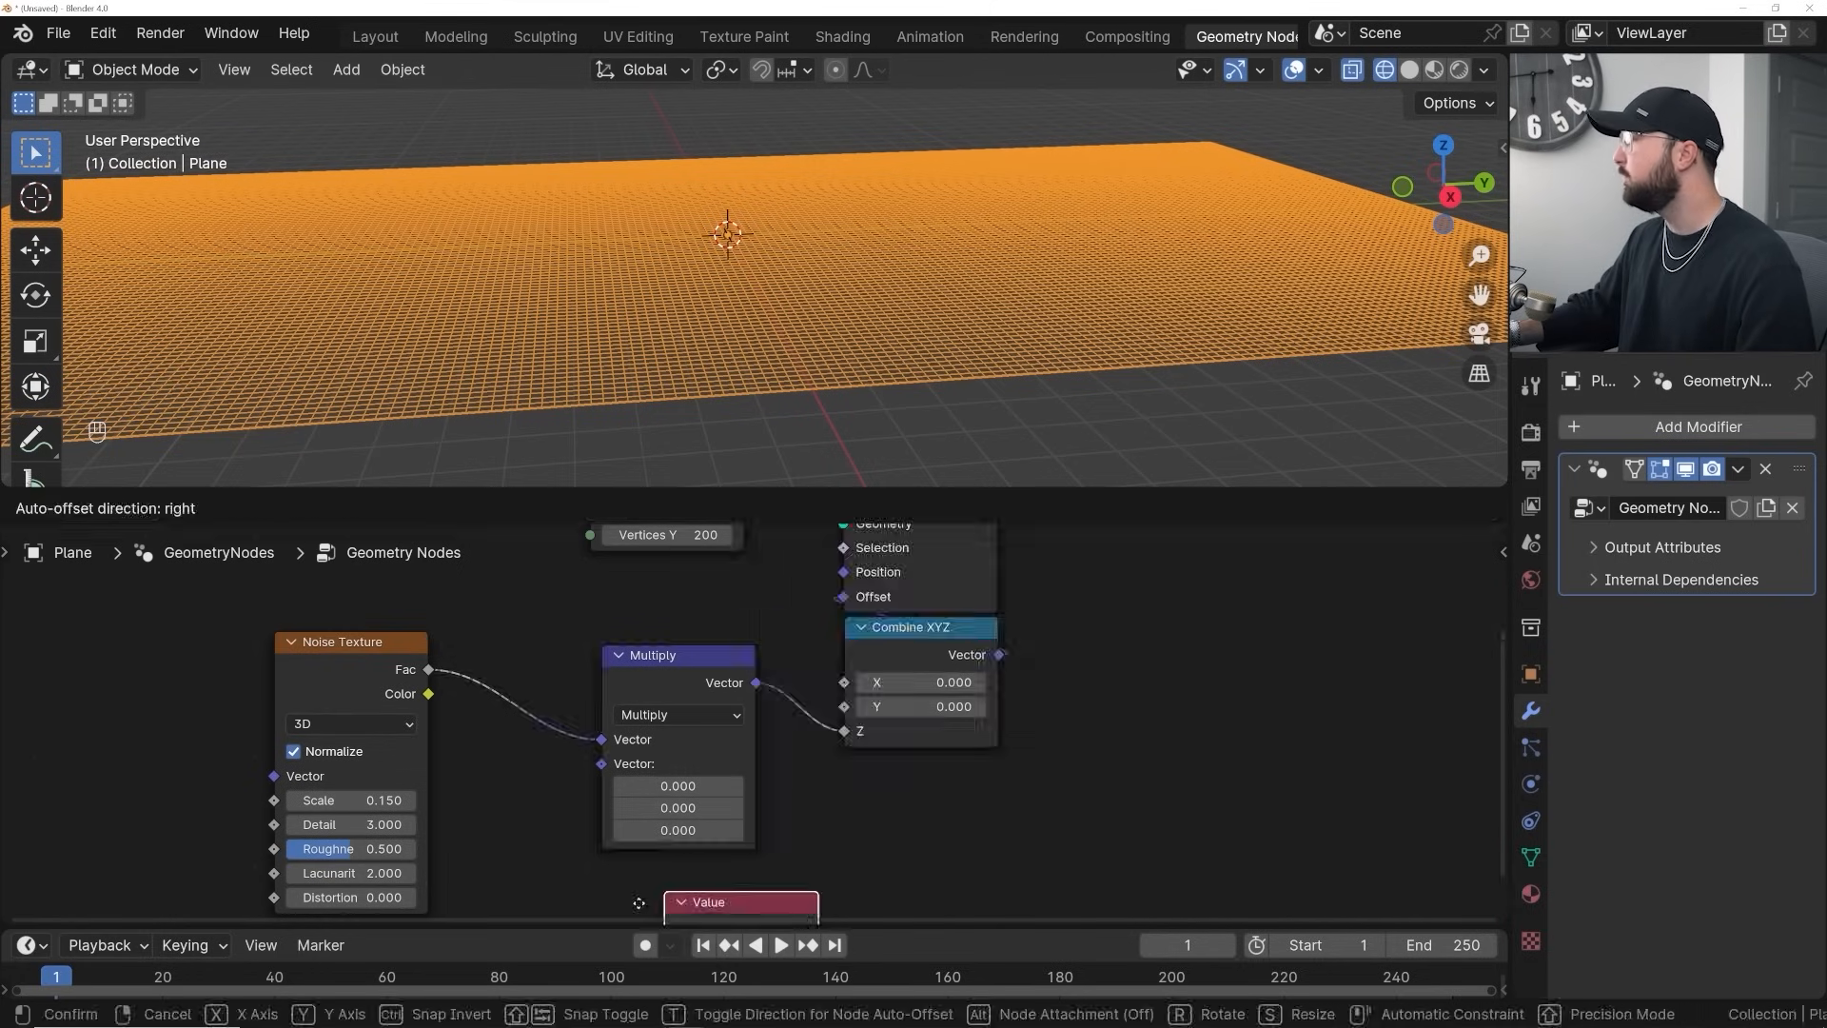
left_click(660, 647)
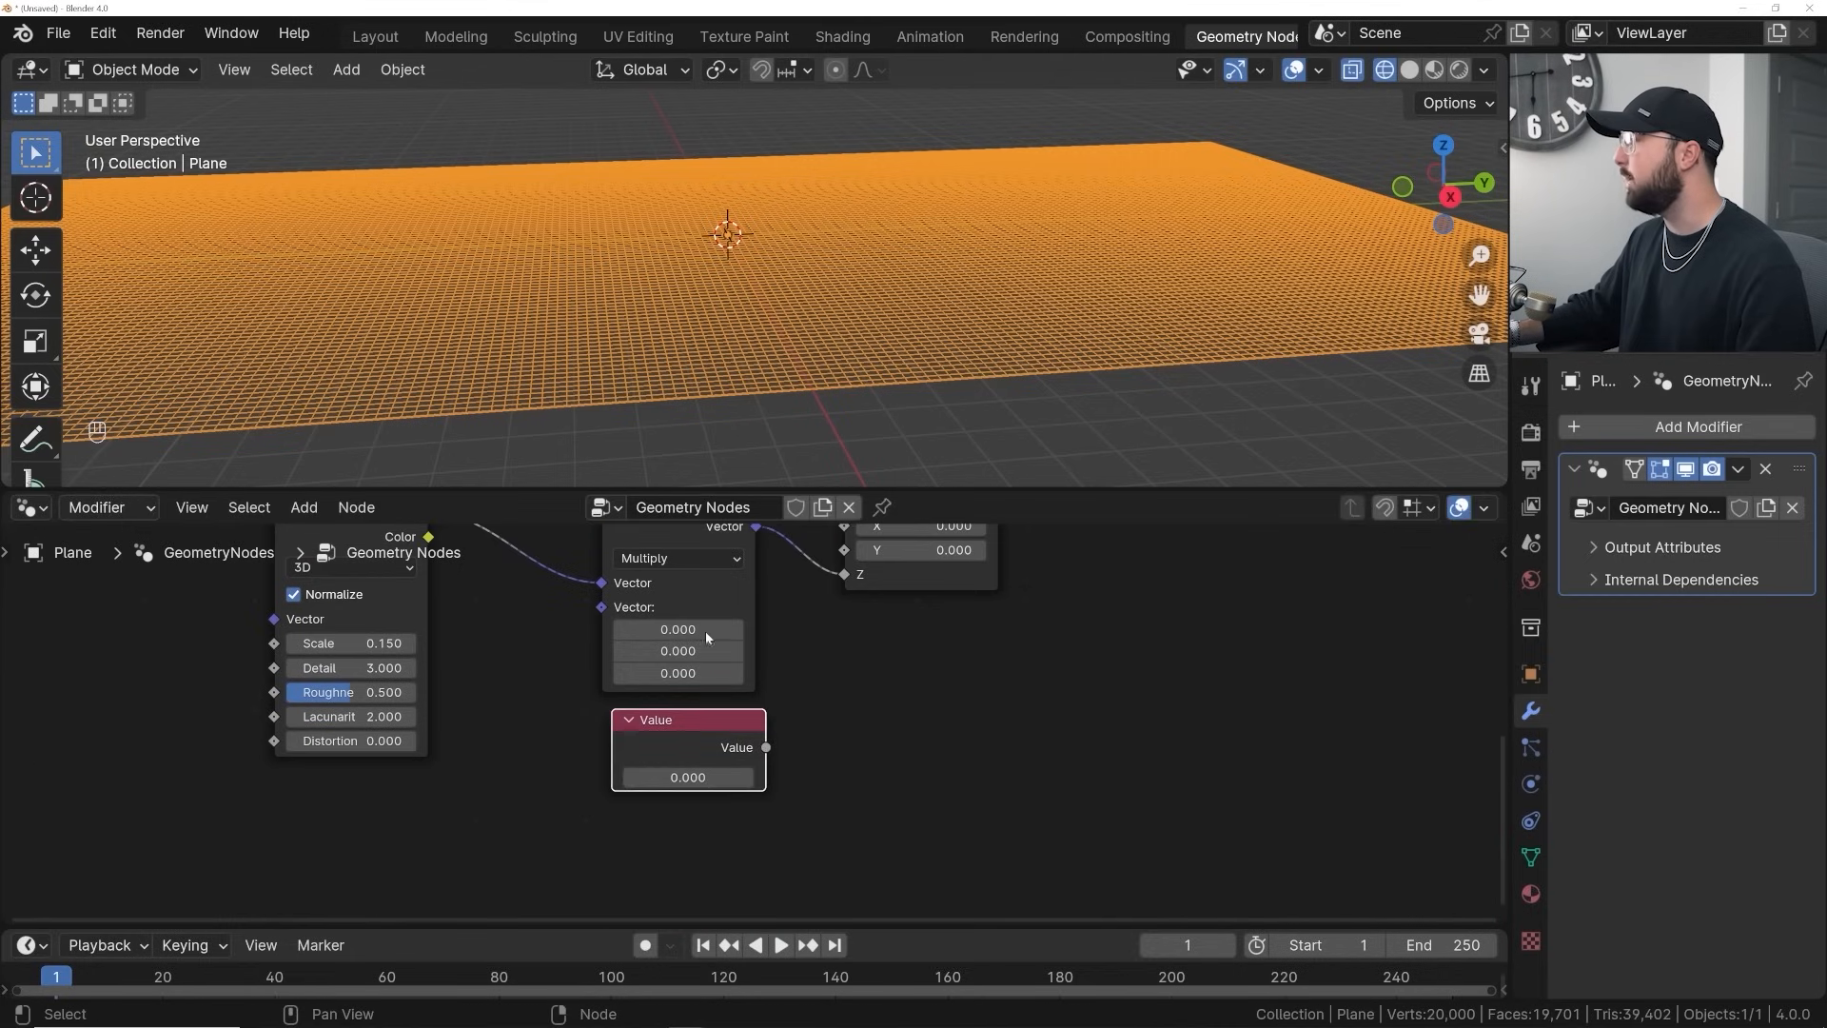
left_click_drag(674, 742, 771, 695)
middle_click_drag(667, 671, 689, 826)
Insert a Color Ramp between the Noise Texture and the Multiply node, and move its black stop to about 0.381
left_click_drag(377, 650, 221, 669)
key("shift+a")
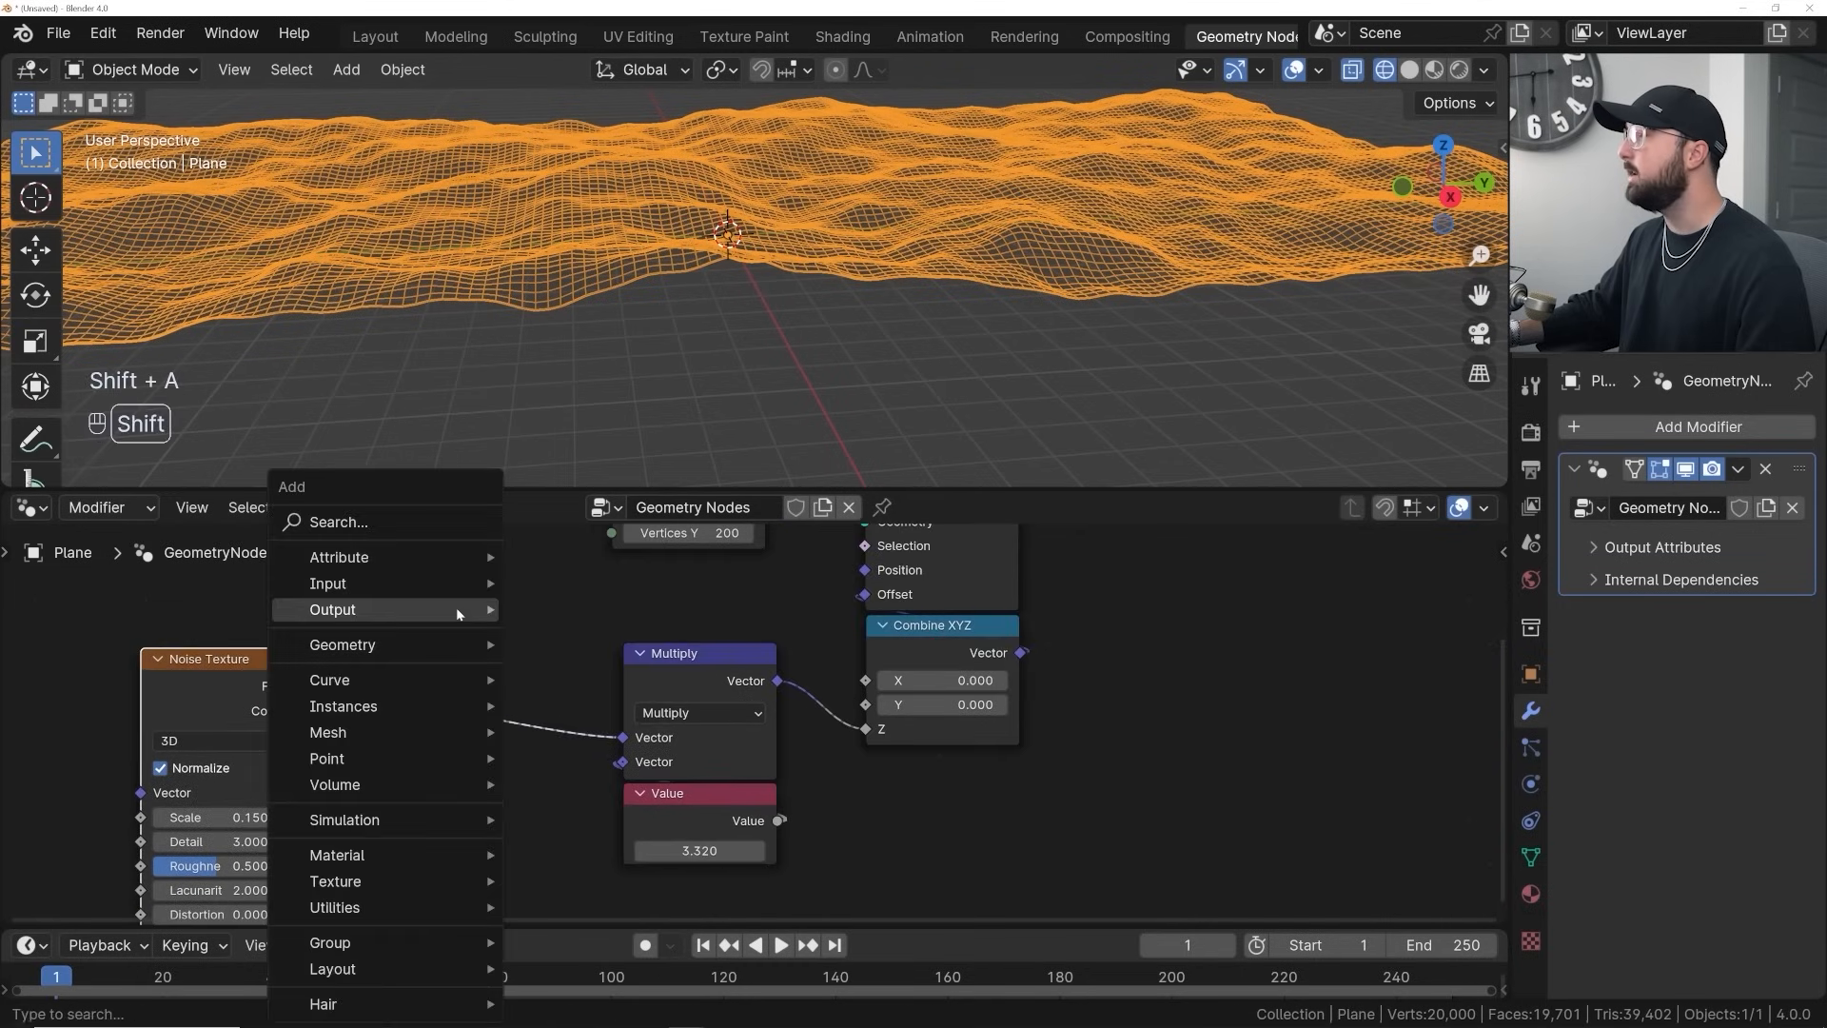
left_click(342, 522)
type("col")
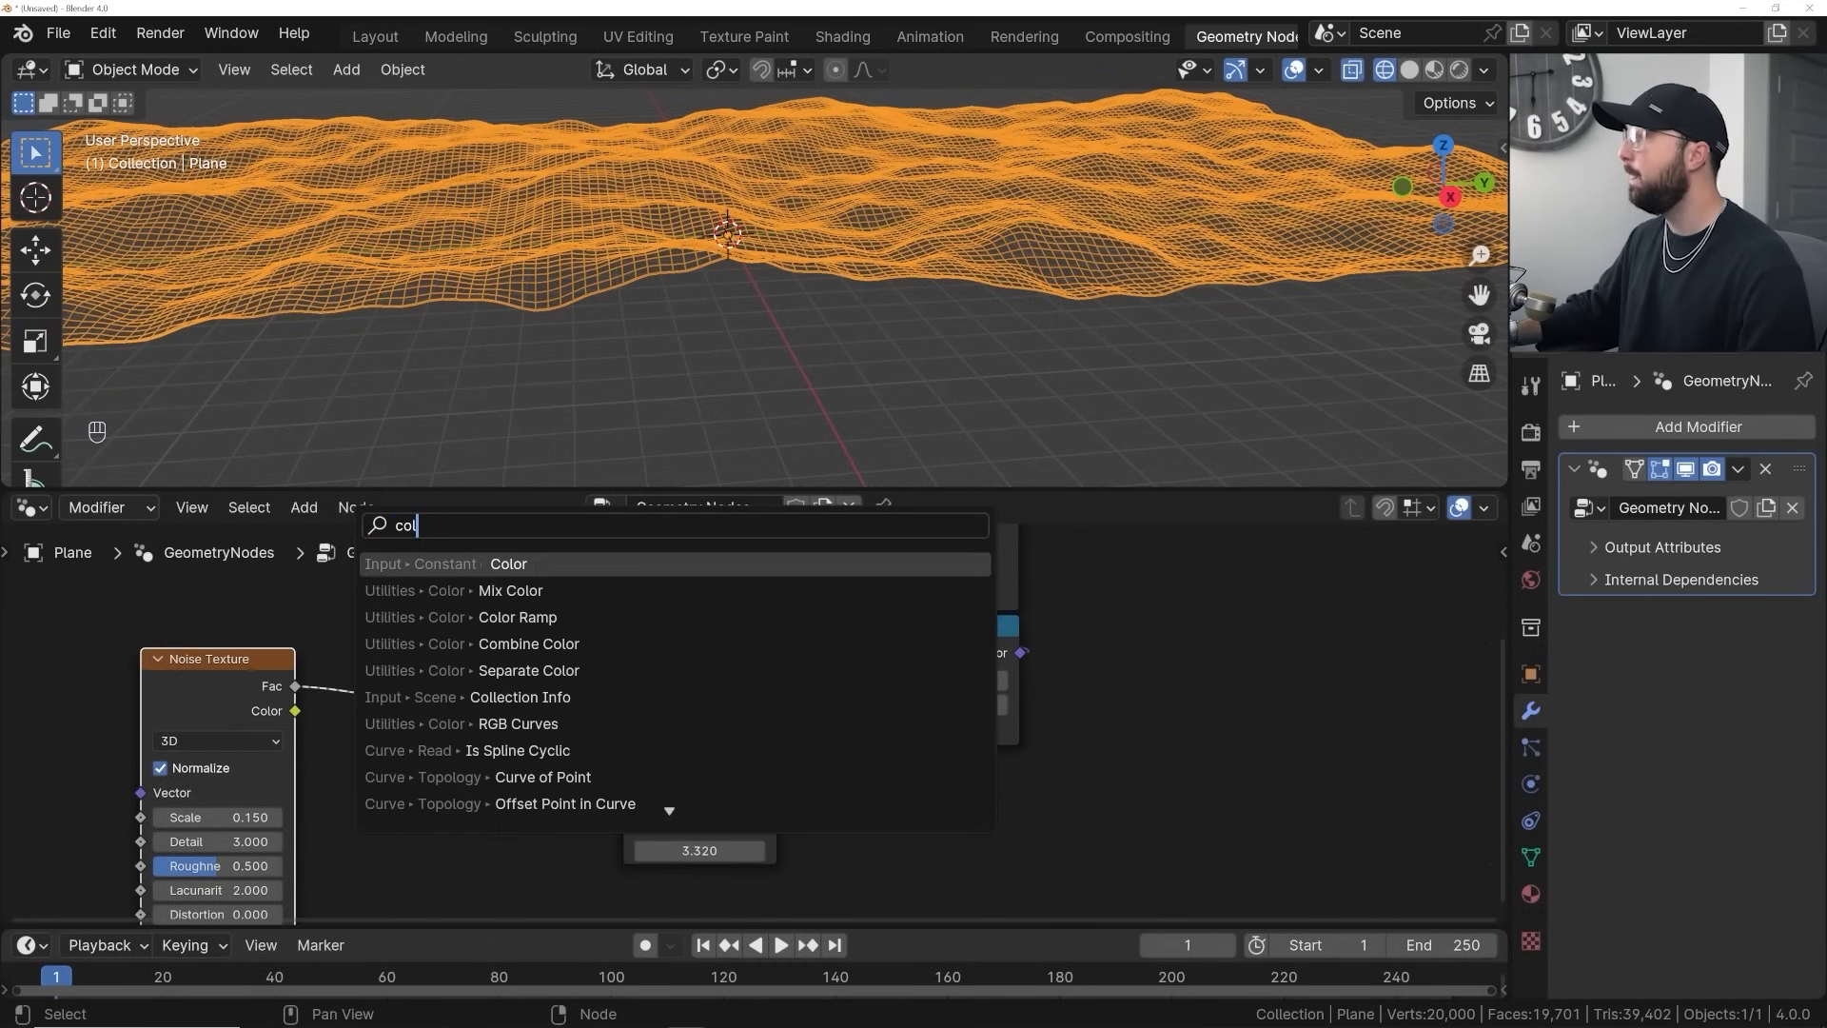
left_click(510, 618)
left_click(366, 646)
mouse_move(646, 316)
middle_mouse_down()
mouse_move(647, 341)
mouse_move(645, 253)
mouse_move(636, 318)
middle_mouse_up()
left_click_drag(403, 775, 496, 778)
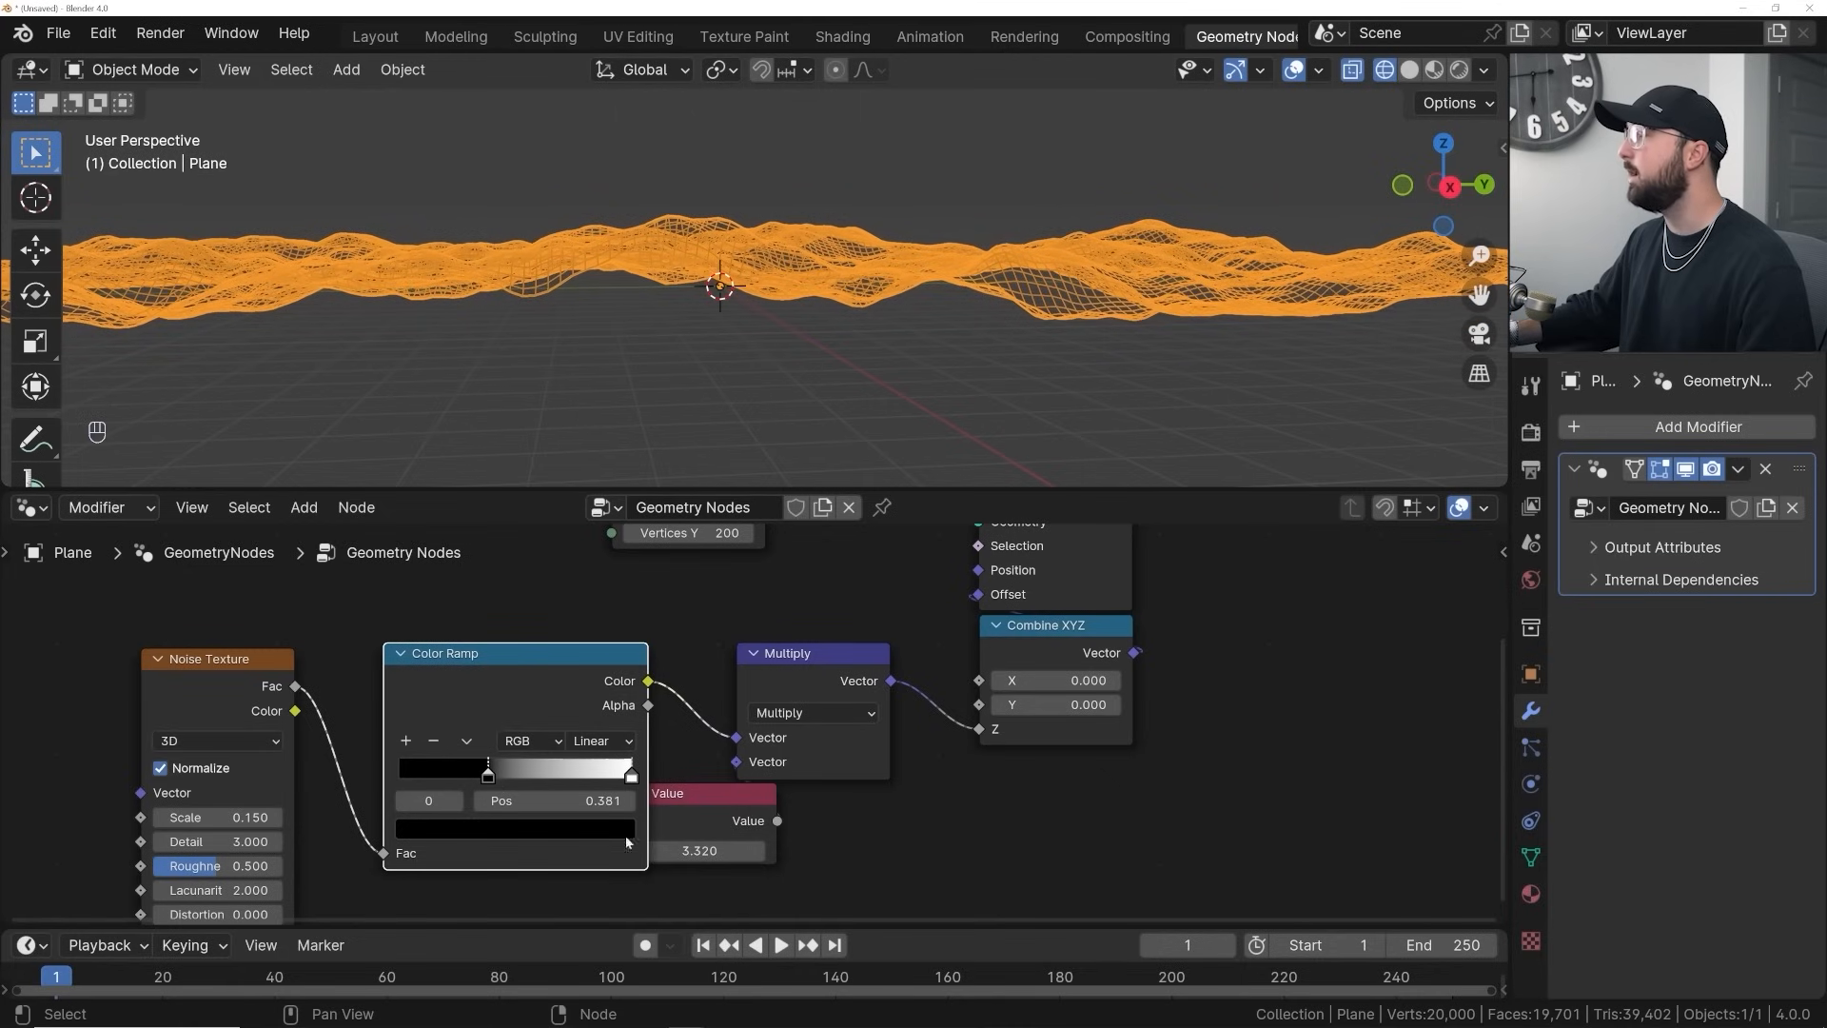
Raise the Value node to about 11.05 beneath Multiply and move the Color Ramp's black stop back to about 0.288
left_click_drag(698, 848, 852, 852)
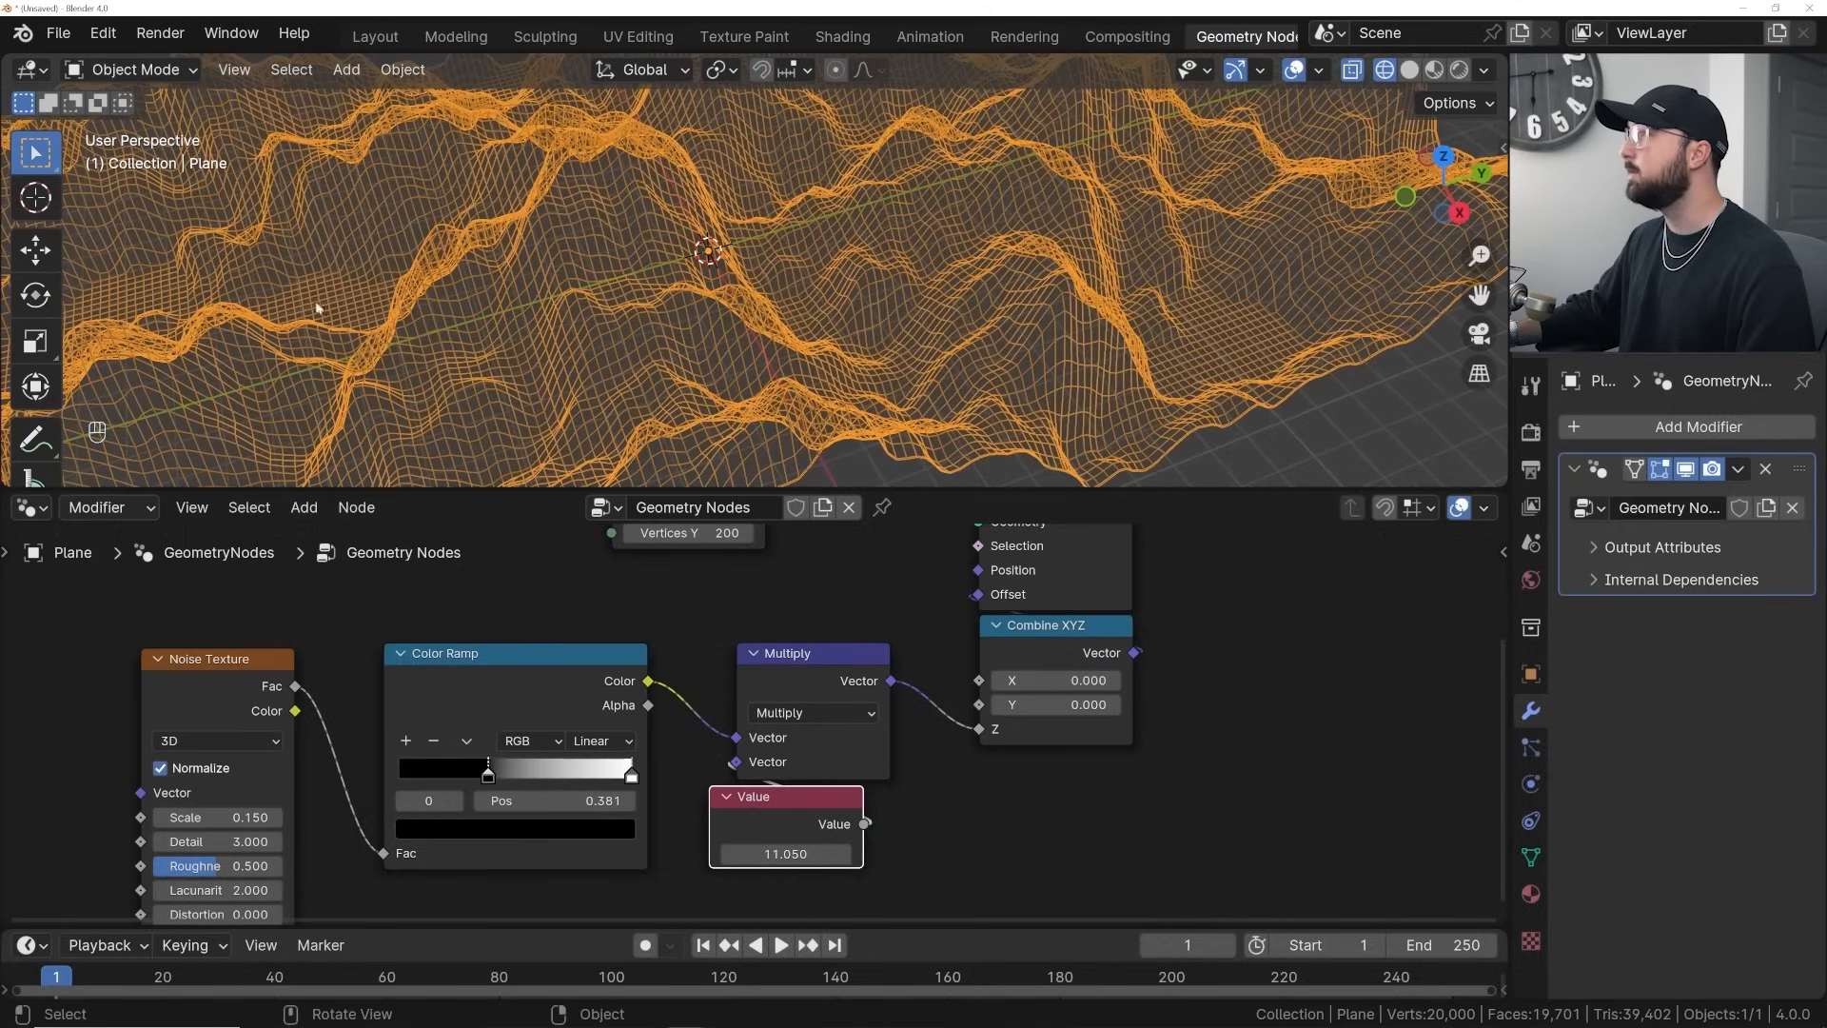
left_click_drag(487, 772, 475, 773, "shift")
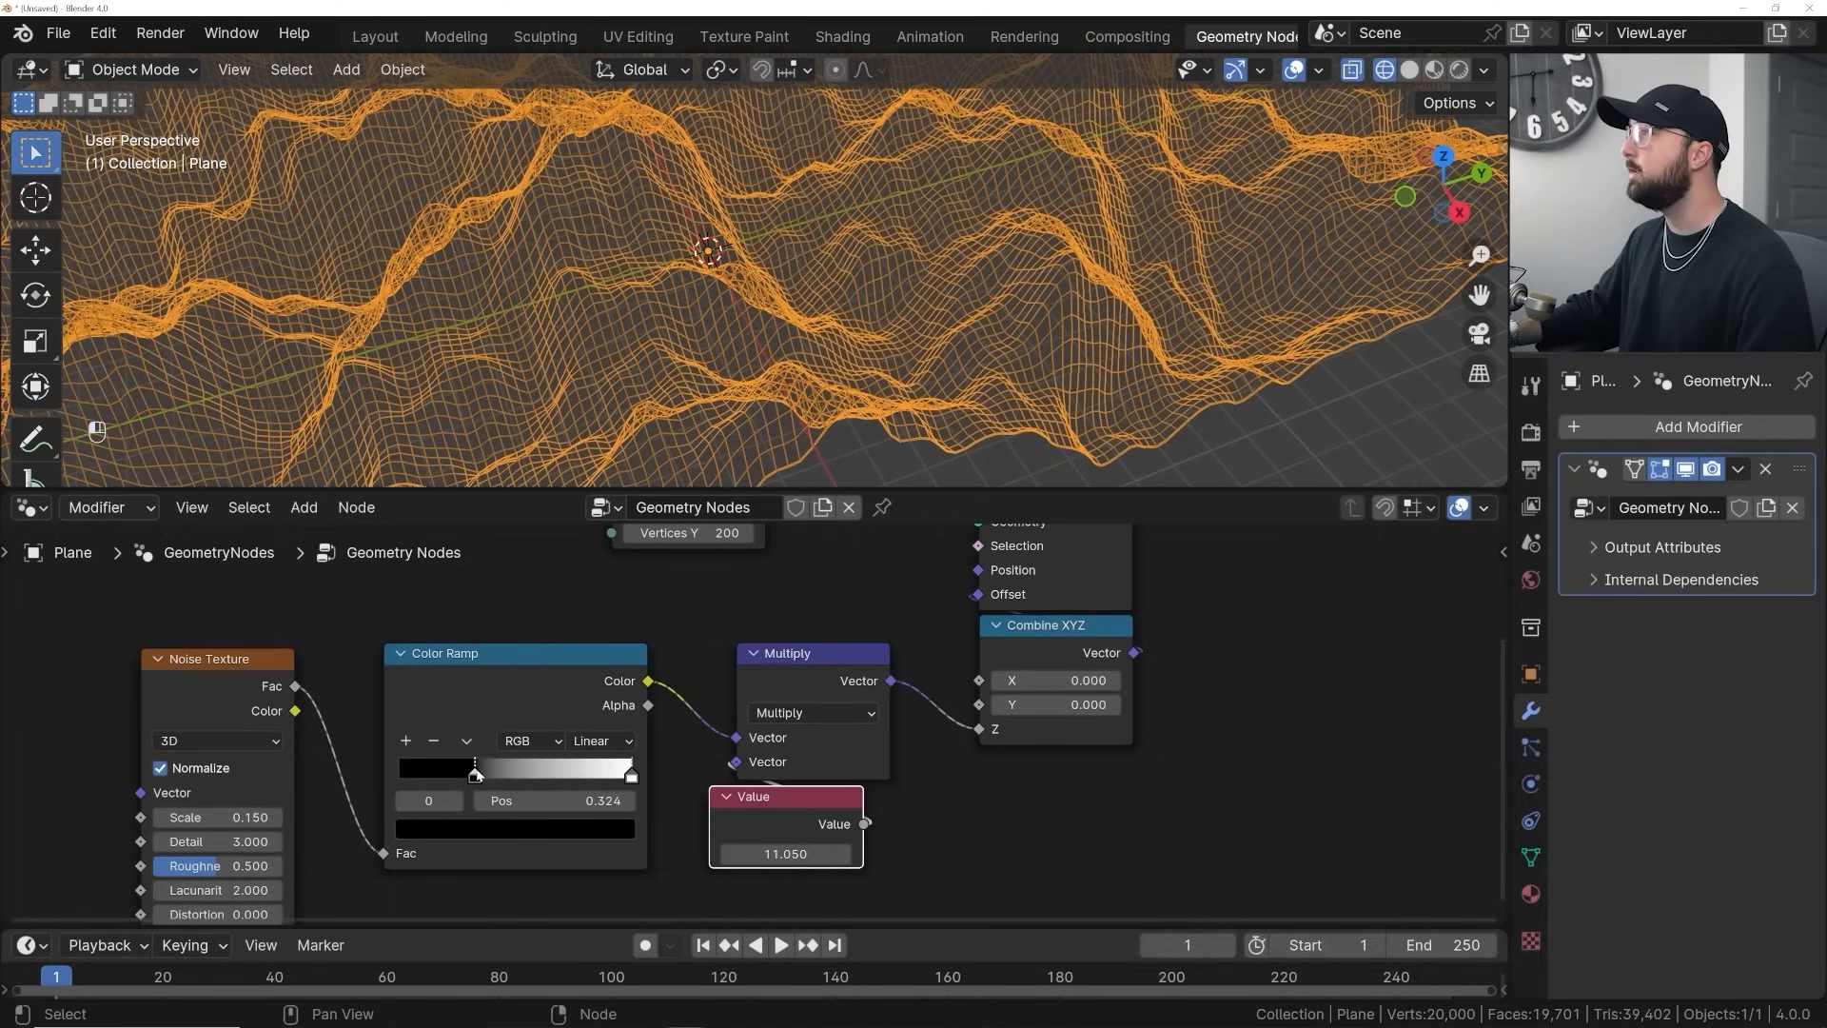
middle_click_drag(706, 390, 688, 241)
left_click_drag(475, 773, 471, 770)
middle_click_drag(562, 304, 562, 293)
scroll(566, 300, "down", 3)
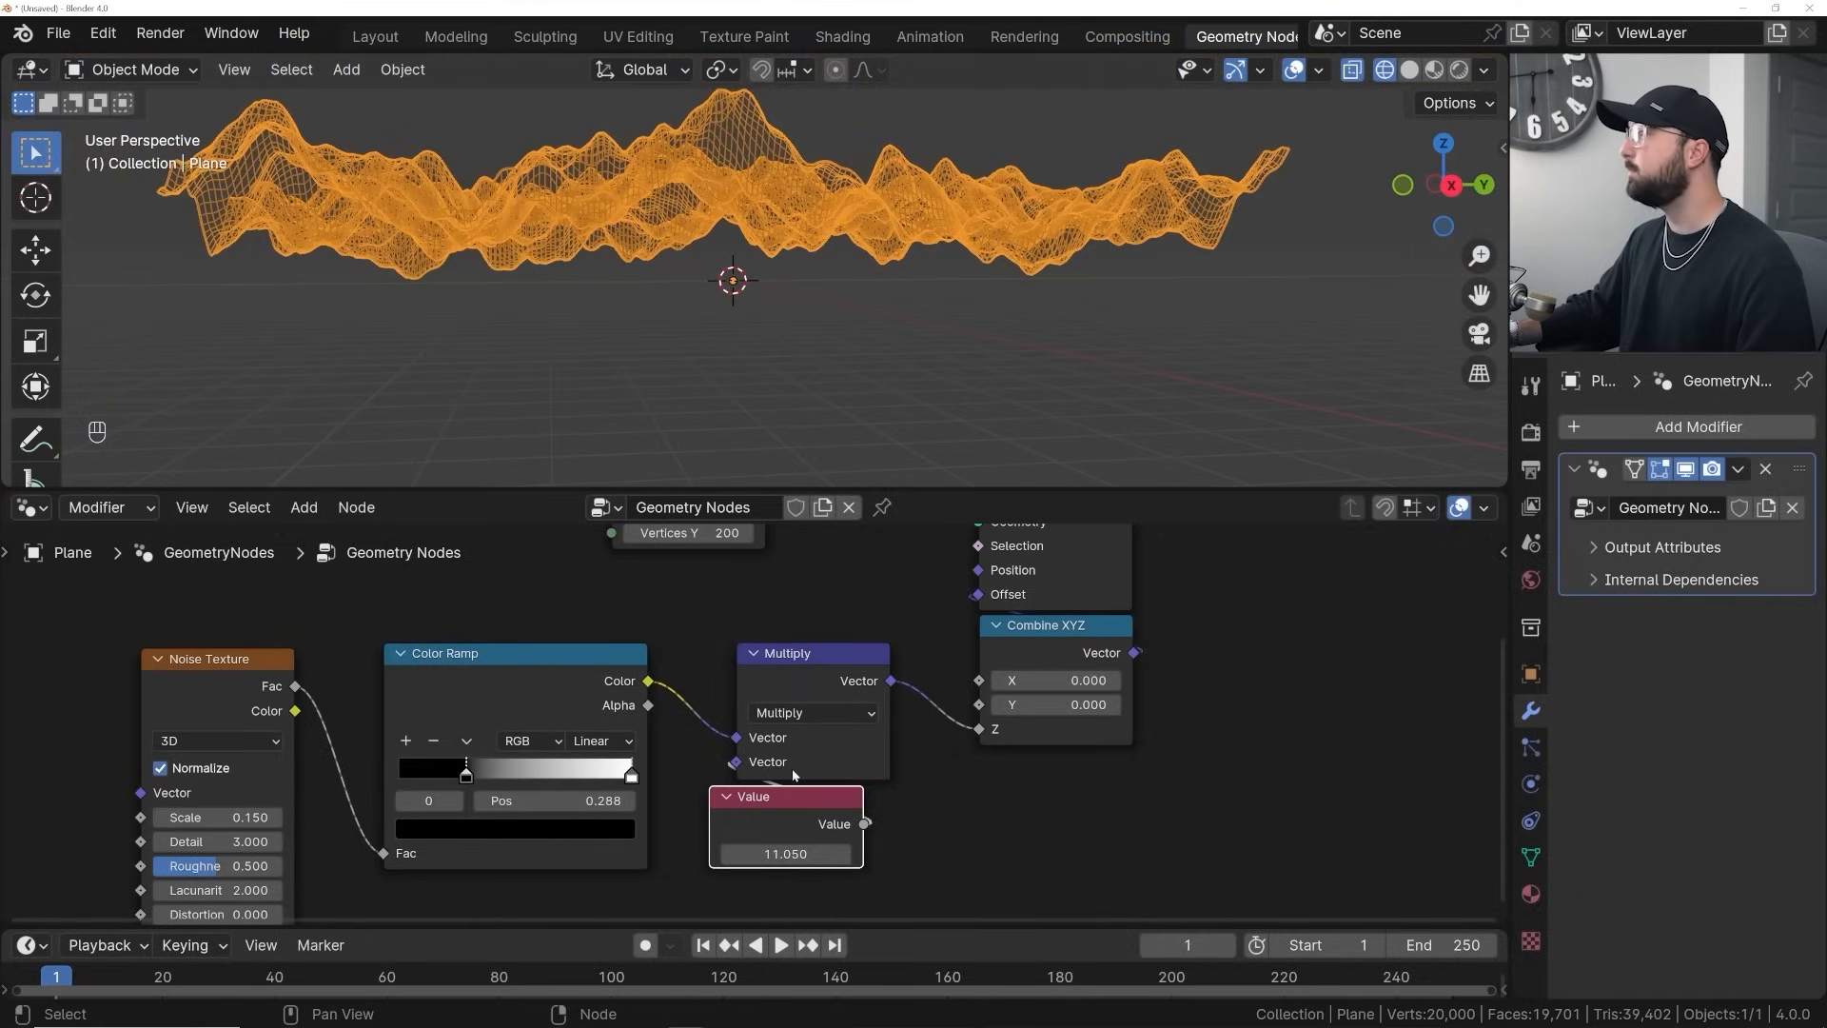
Lower the Value node that drives the terrain height to 5
left_click_drag(787, 850, 747, 850)
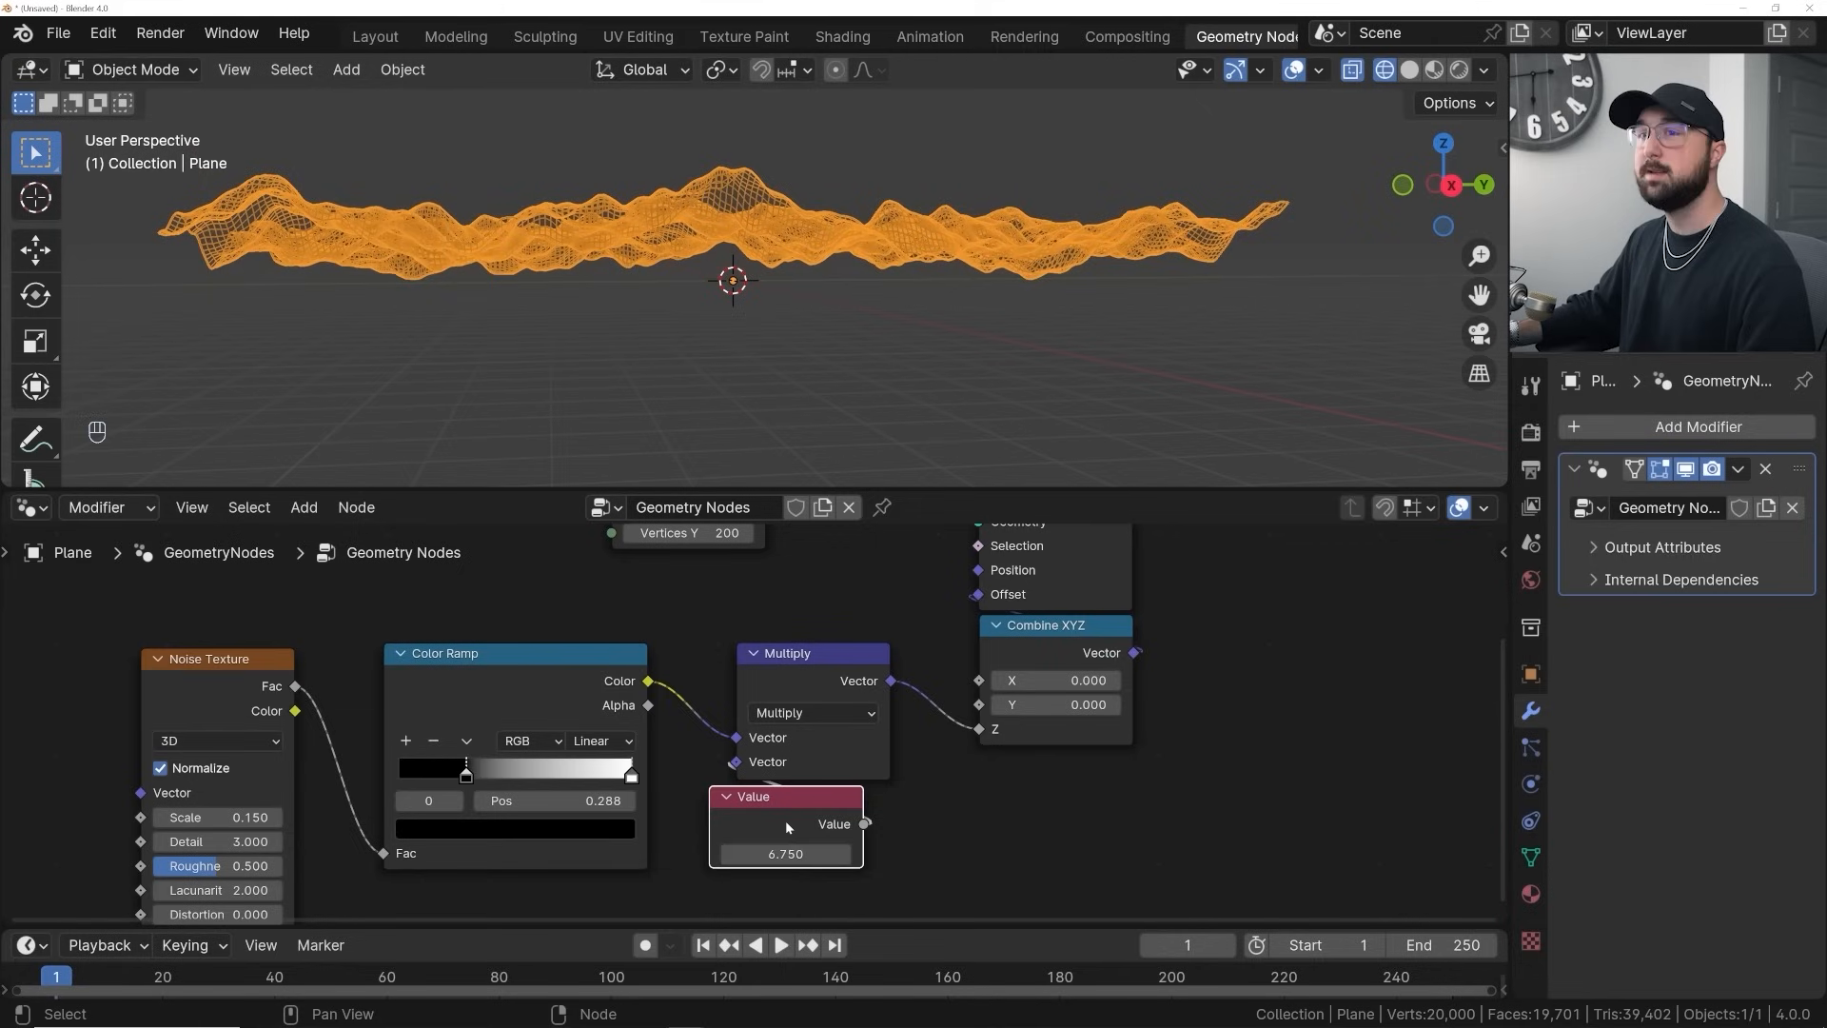
left_click(786, 853)
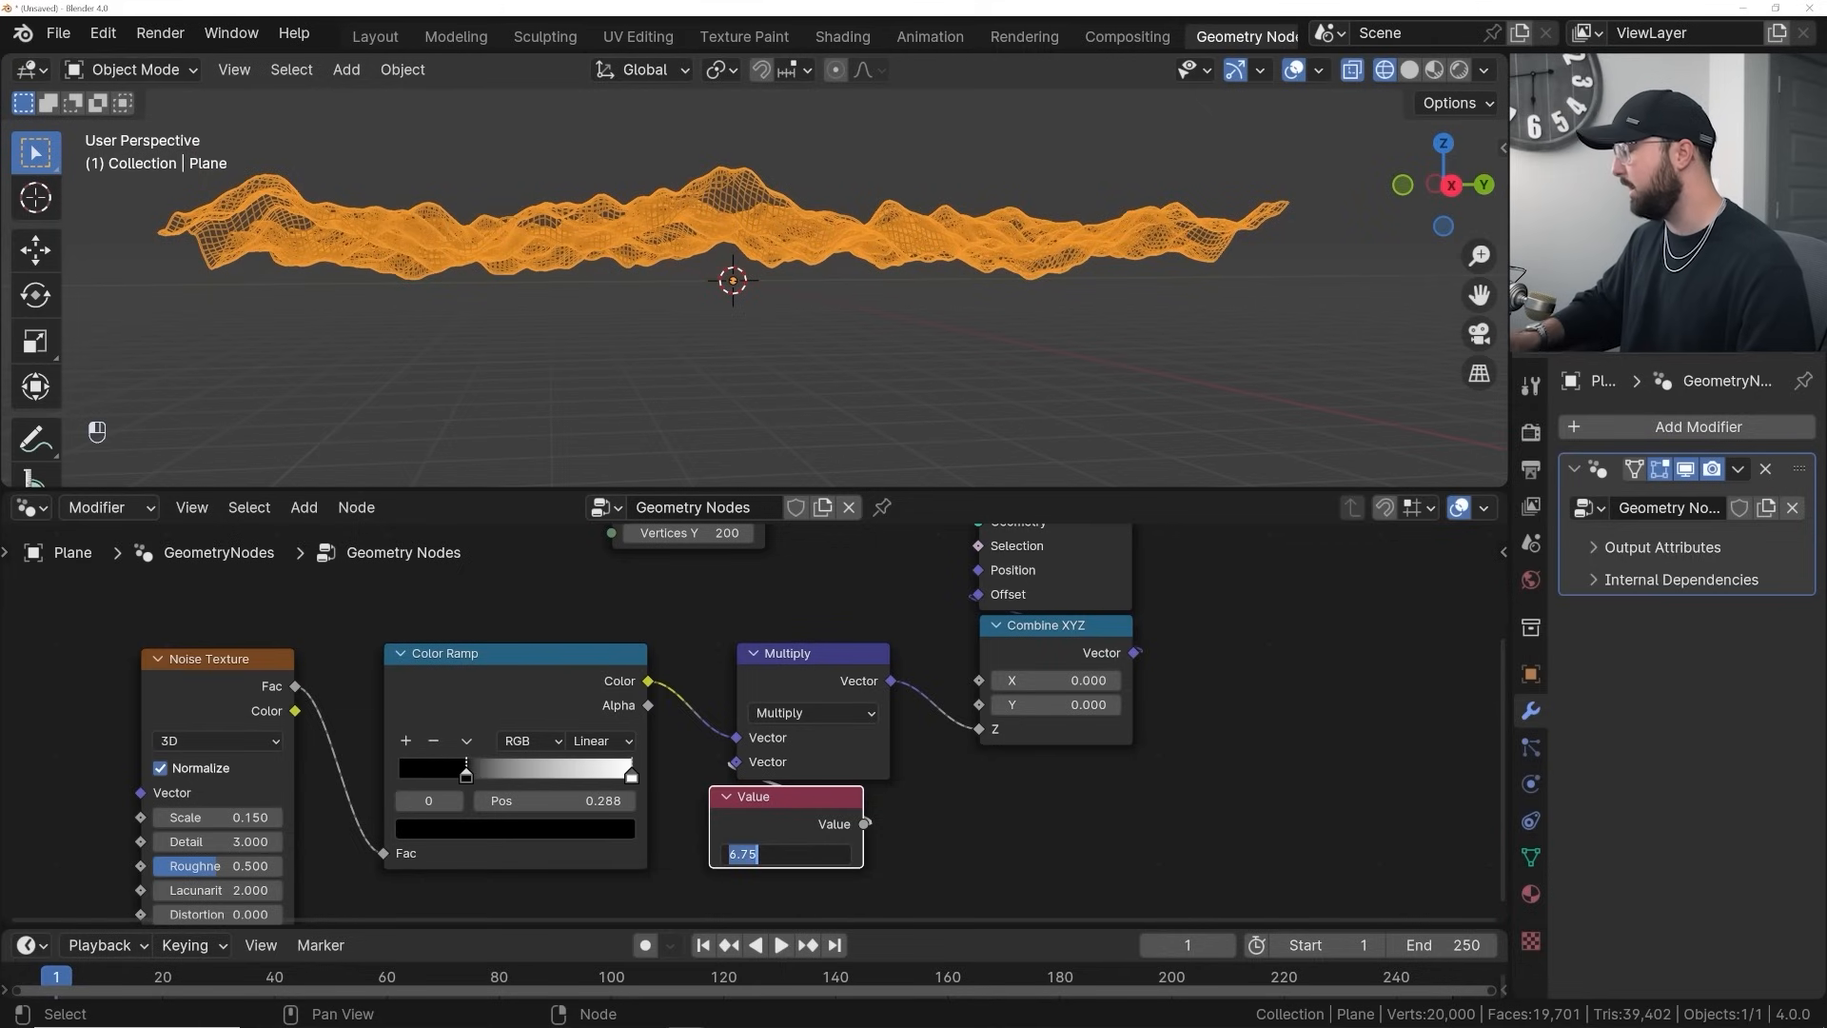
type("5")
key("Return")
Display the terrain in solid shading and check its relief from several angles
middle_click_drag(533, 276, 834, 329)
scroll(800, 301, "up", 5)
left_click(1410, 69)
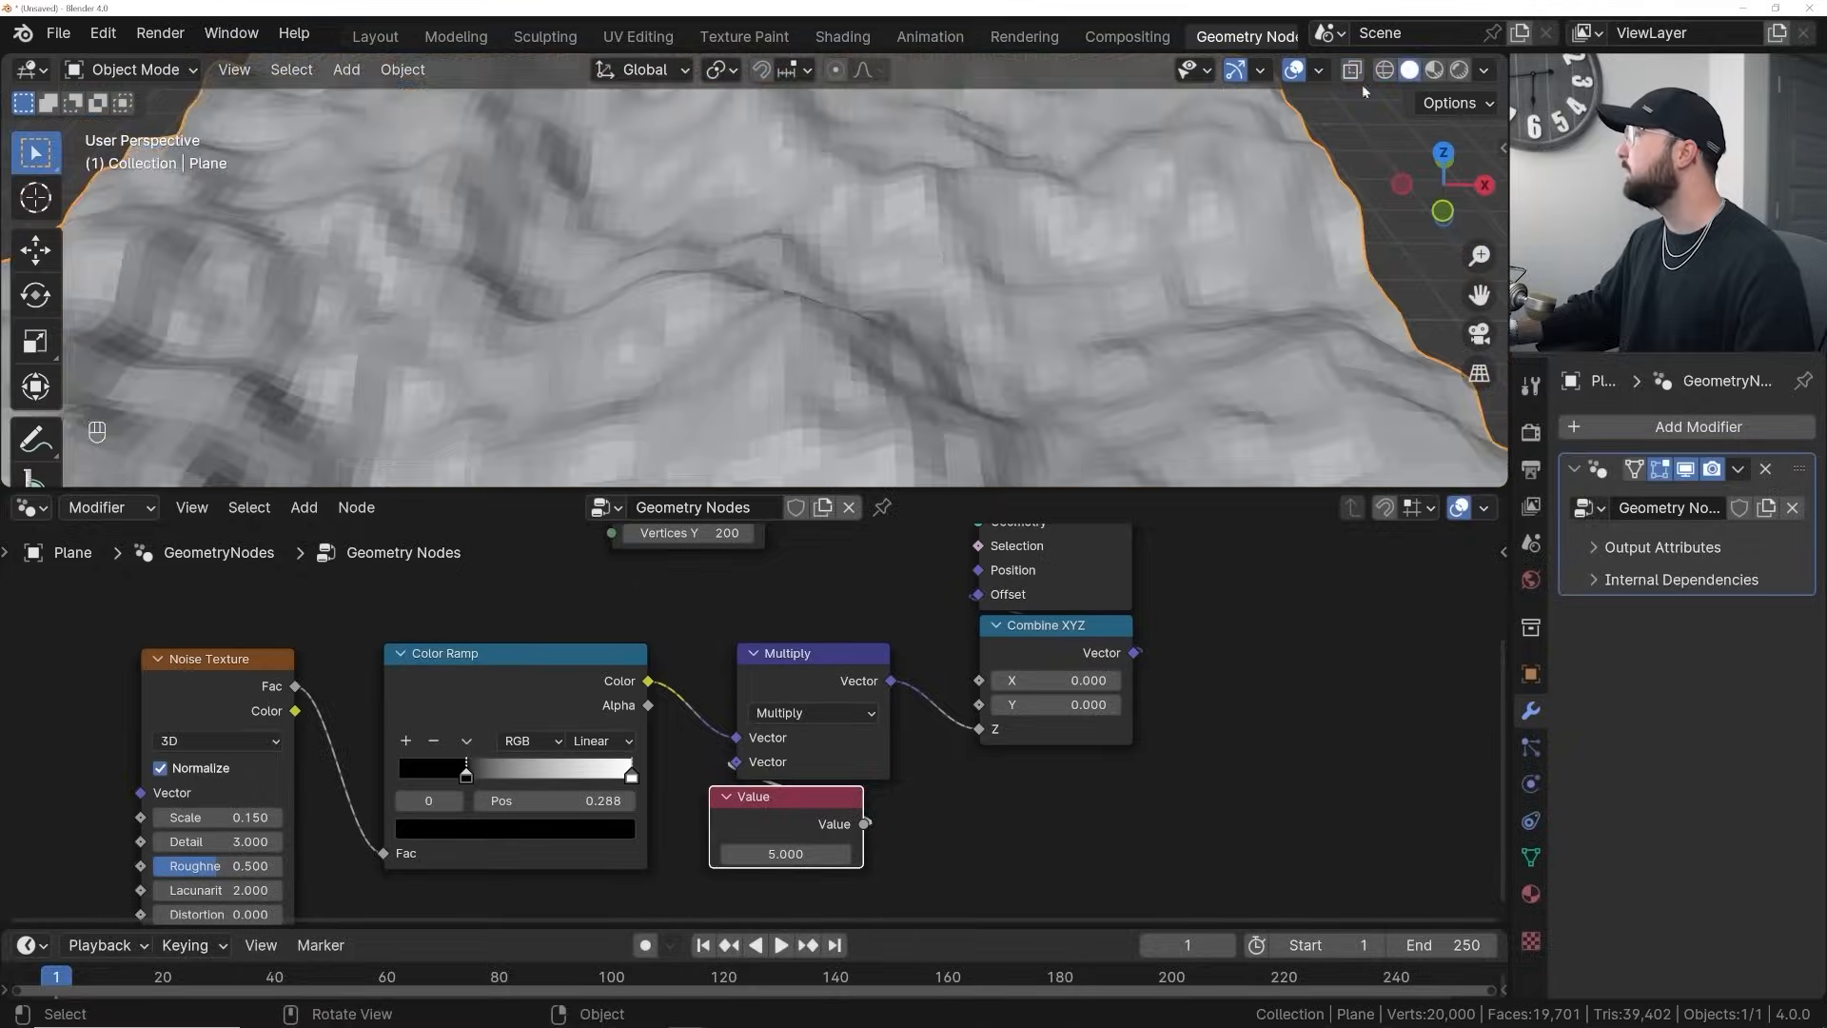
scroll(706, 198, "down", 5)
middle_click_drag(706, 198, 706, 320)
middle_click_drag(869, 231, 794, 294)
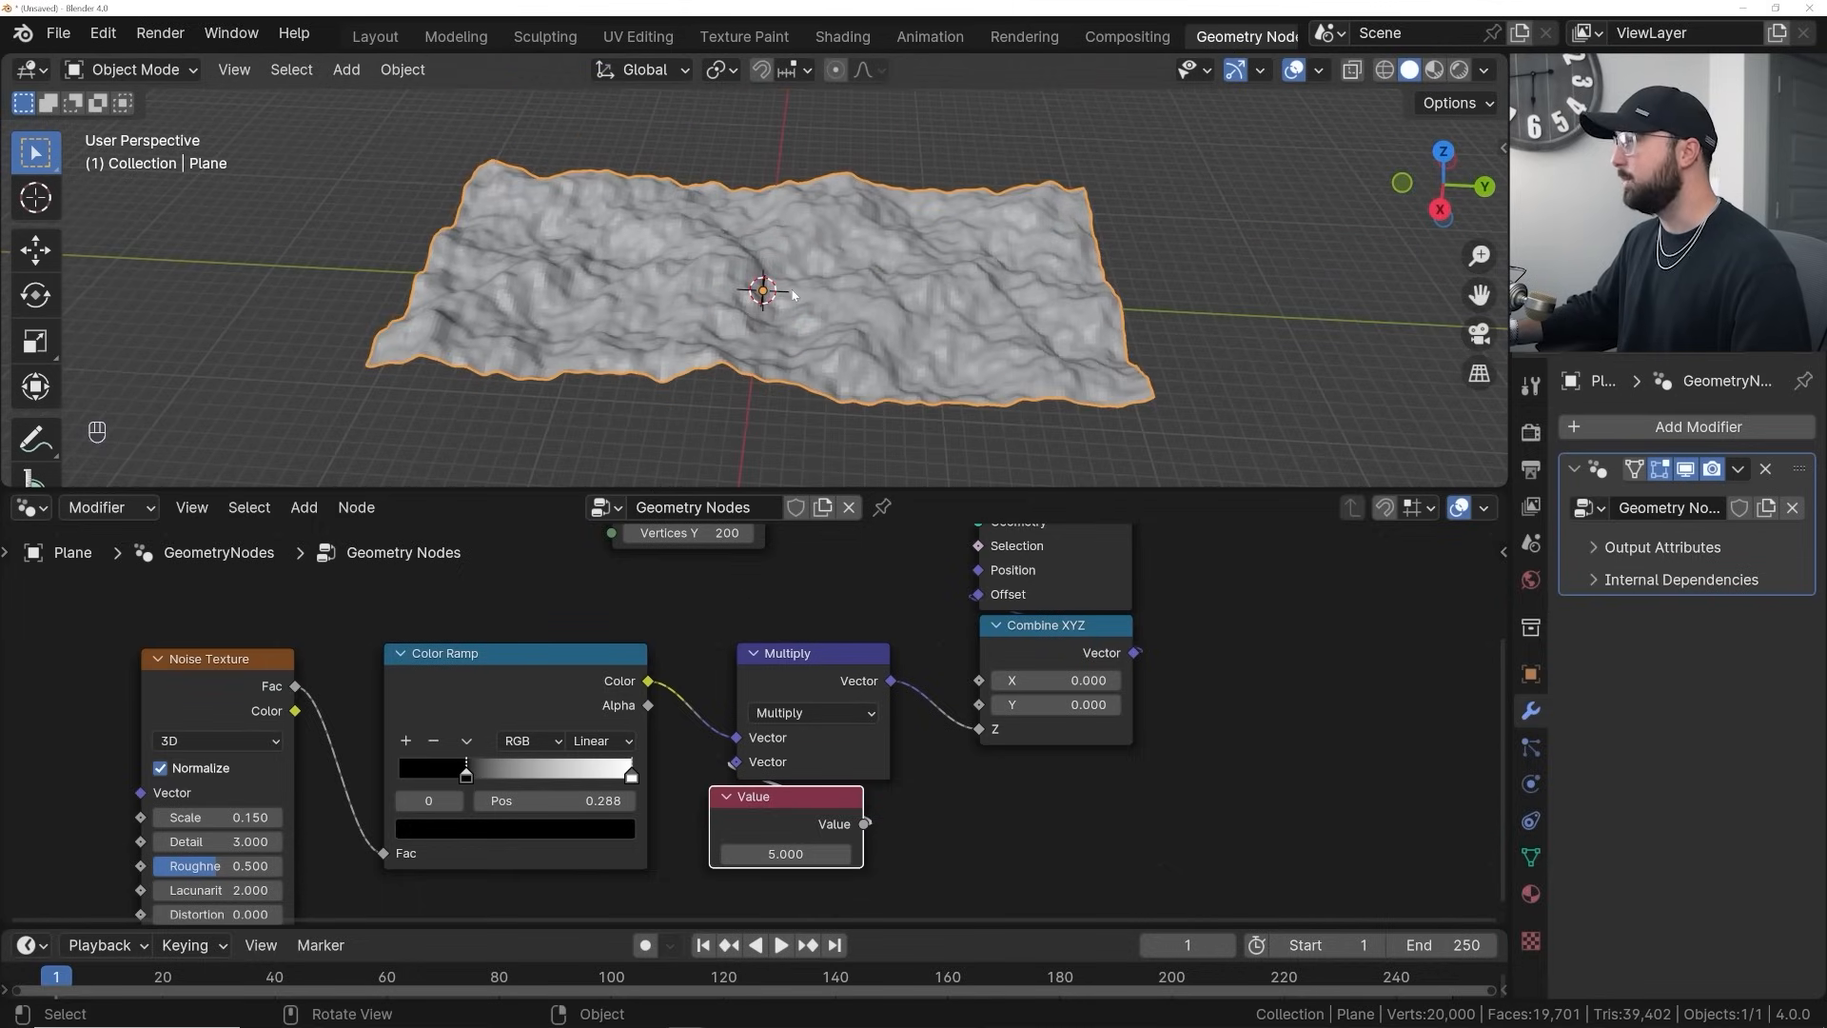
Insert a Set Shade Smooth node between Set Position and the Group Output, moving the output node over to make room
middle_click_drag(1282, 306, 349, 252, "shift")
middle_click_drag(1188, 596, 810, 741)
left_click_drag(911, 584, 1022, 674)
key("shift+a")
left_click(836, 522)
type("set sh")
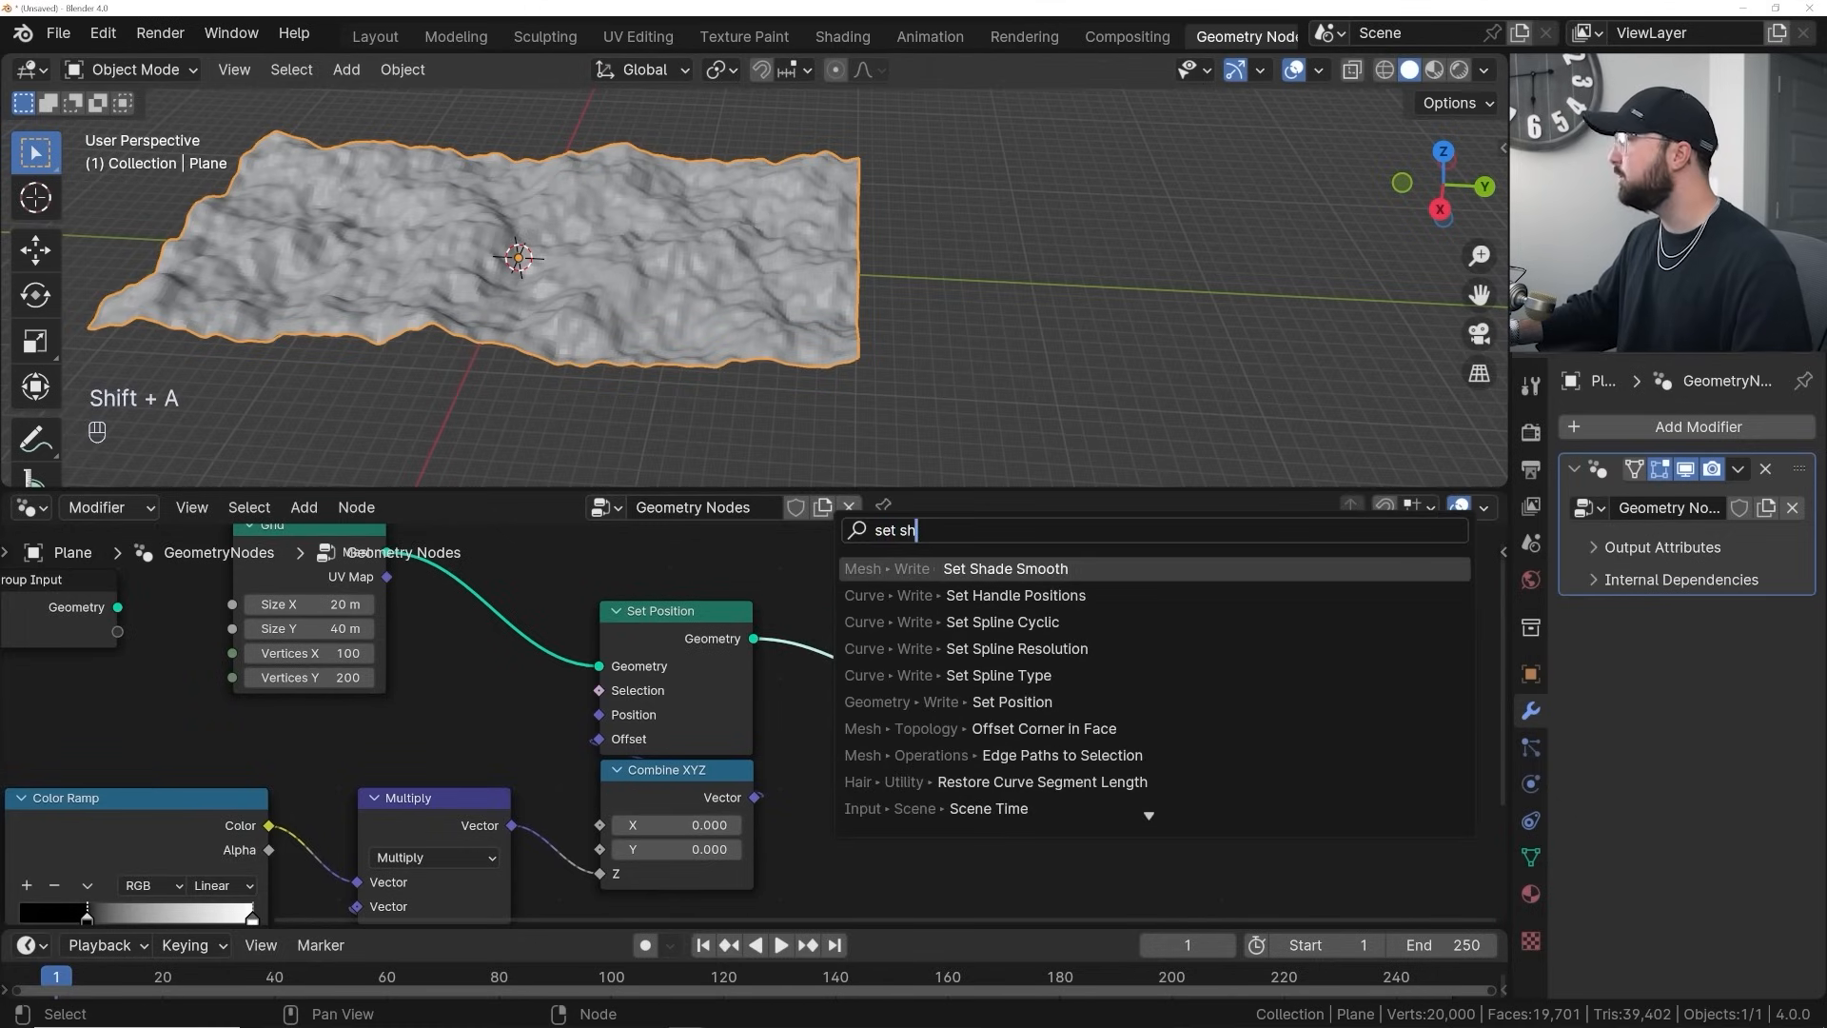
key("Return")
left_click(841, 626)
scroll(739, 362, "up", 5)
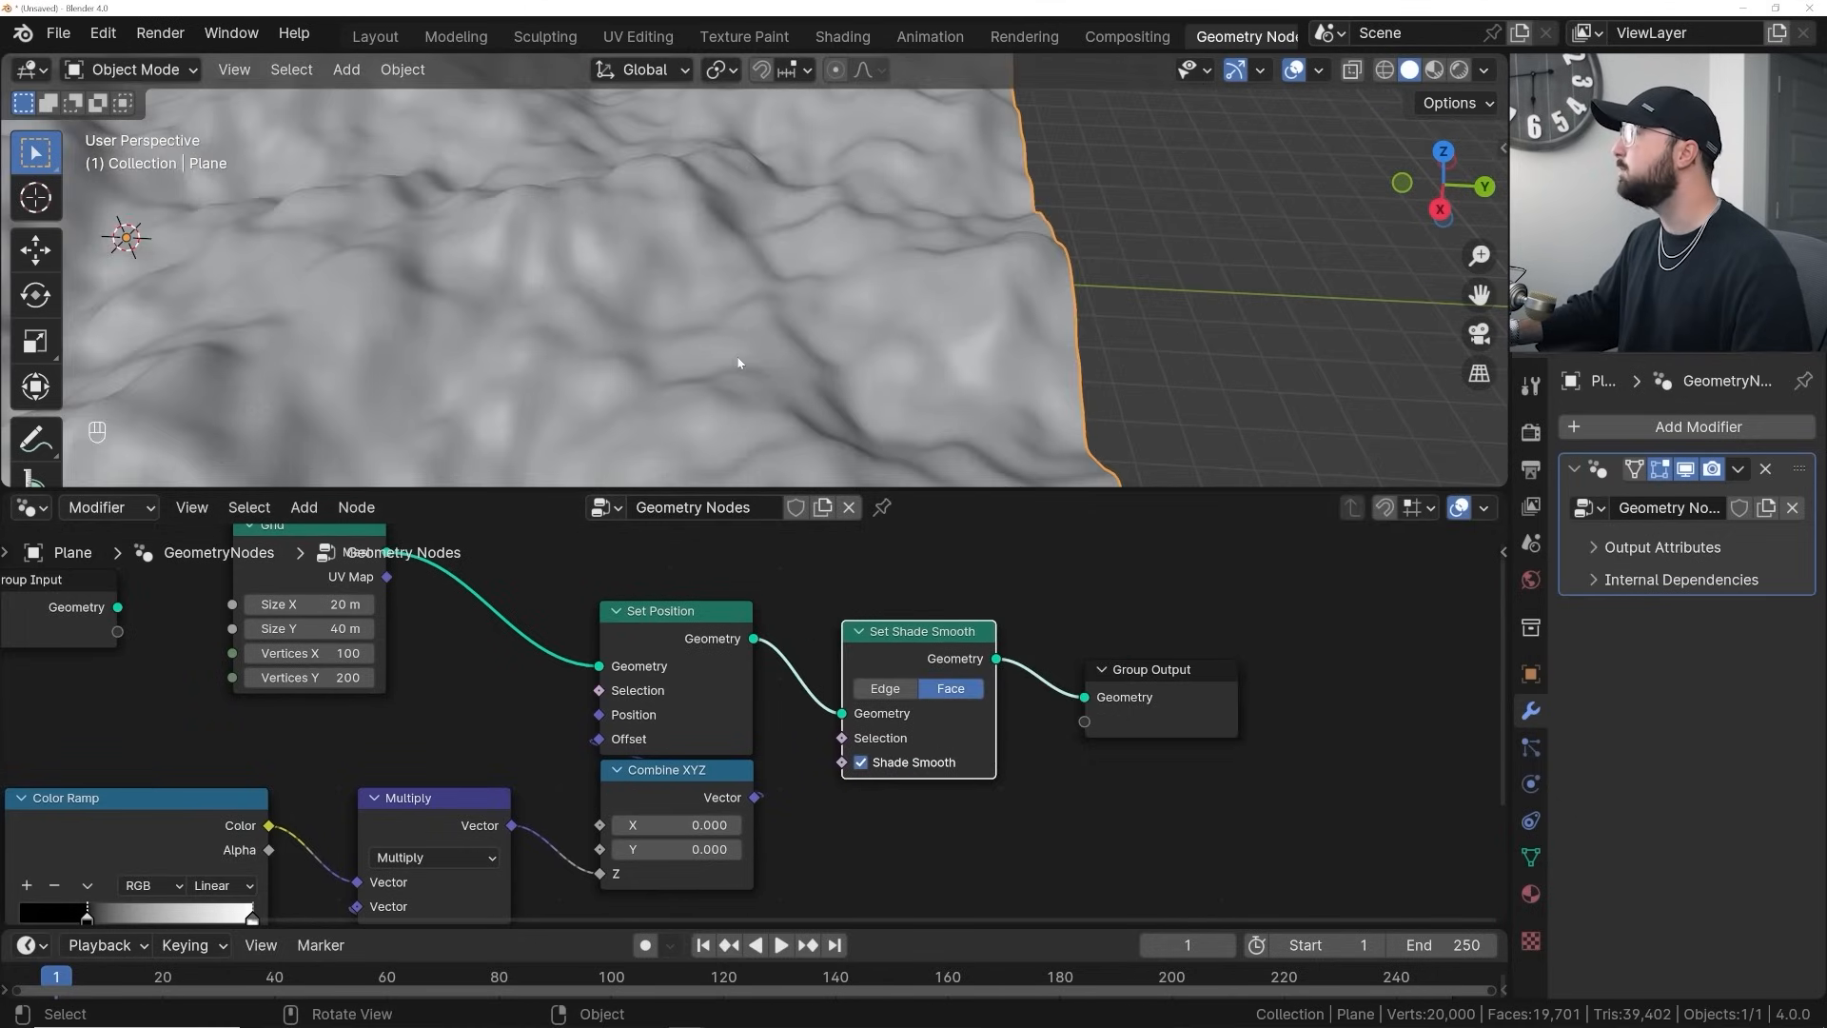
scroll(812, 340, "down", 6)
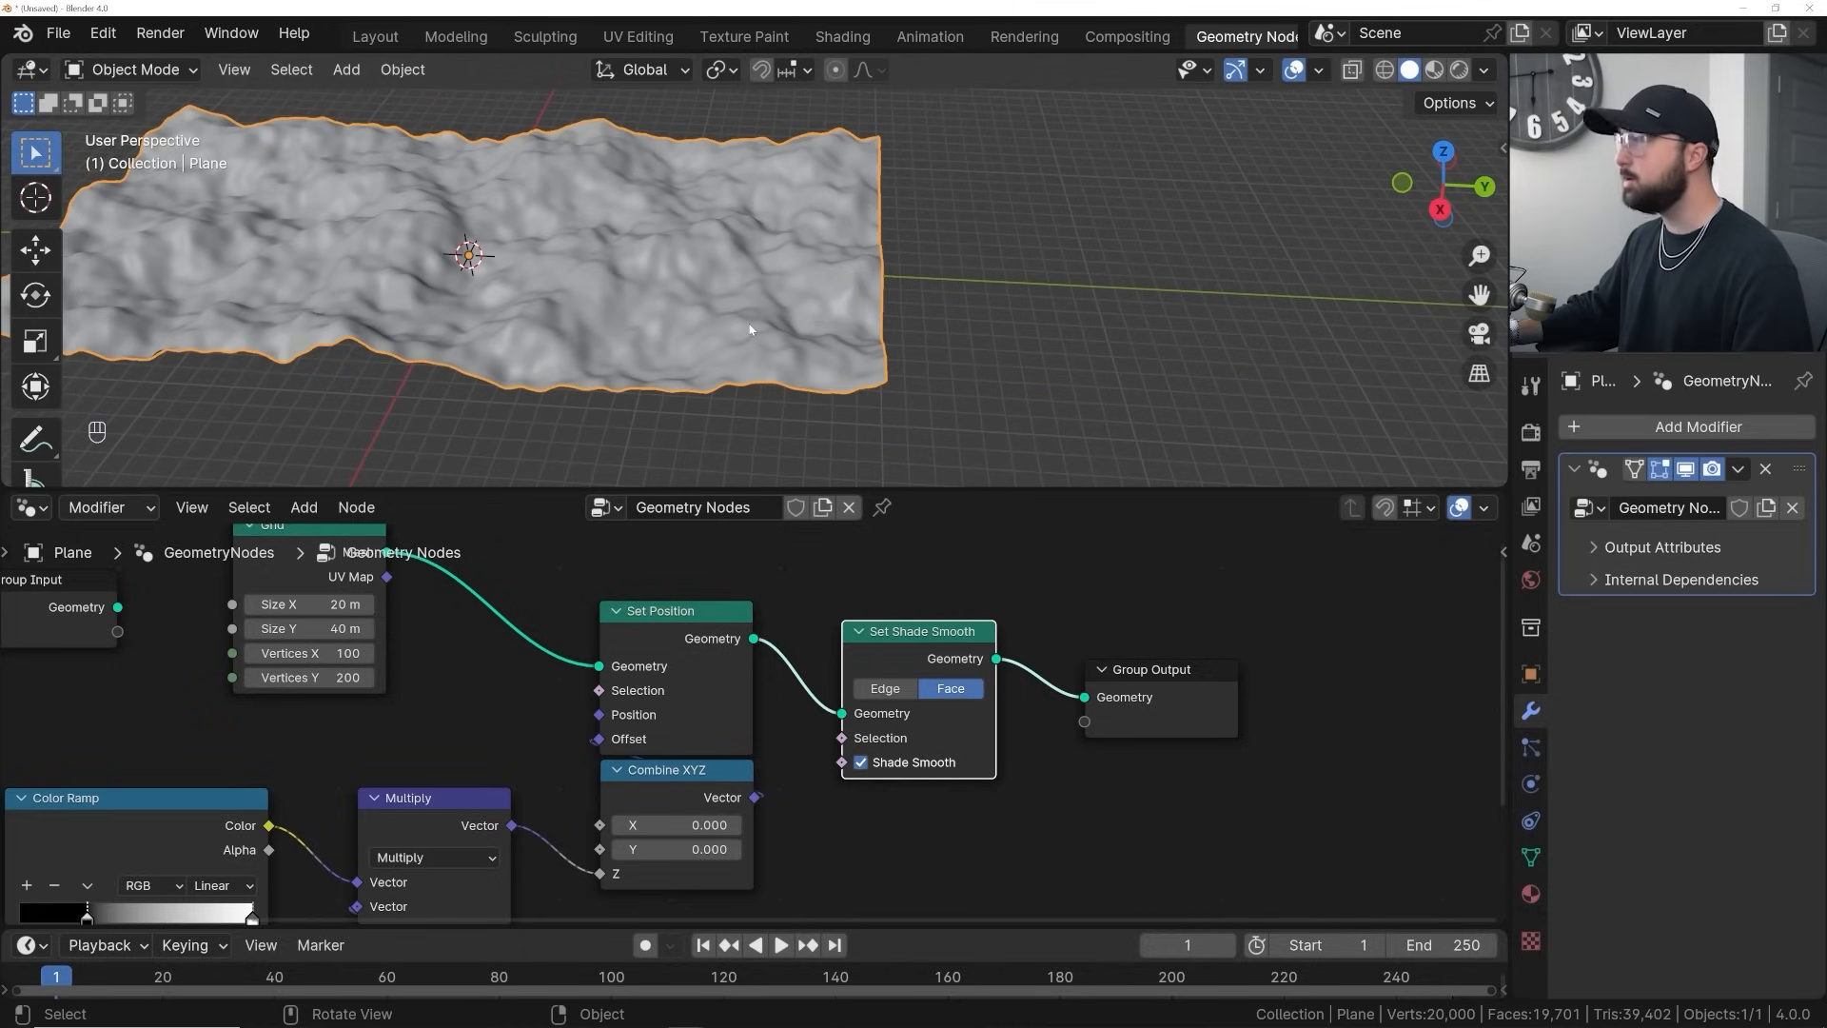
Make a linked duplicate of the terrain and move it along the Y axis to sit end to end with the original
key("alt+d")
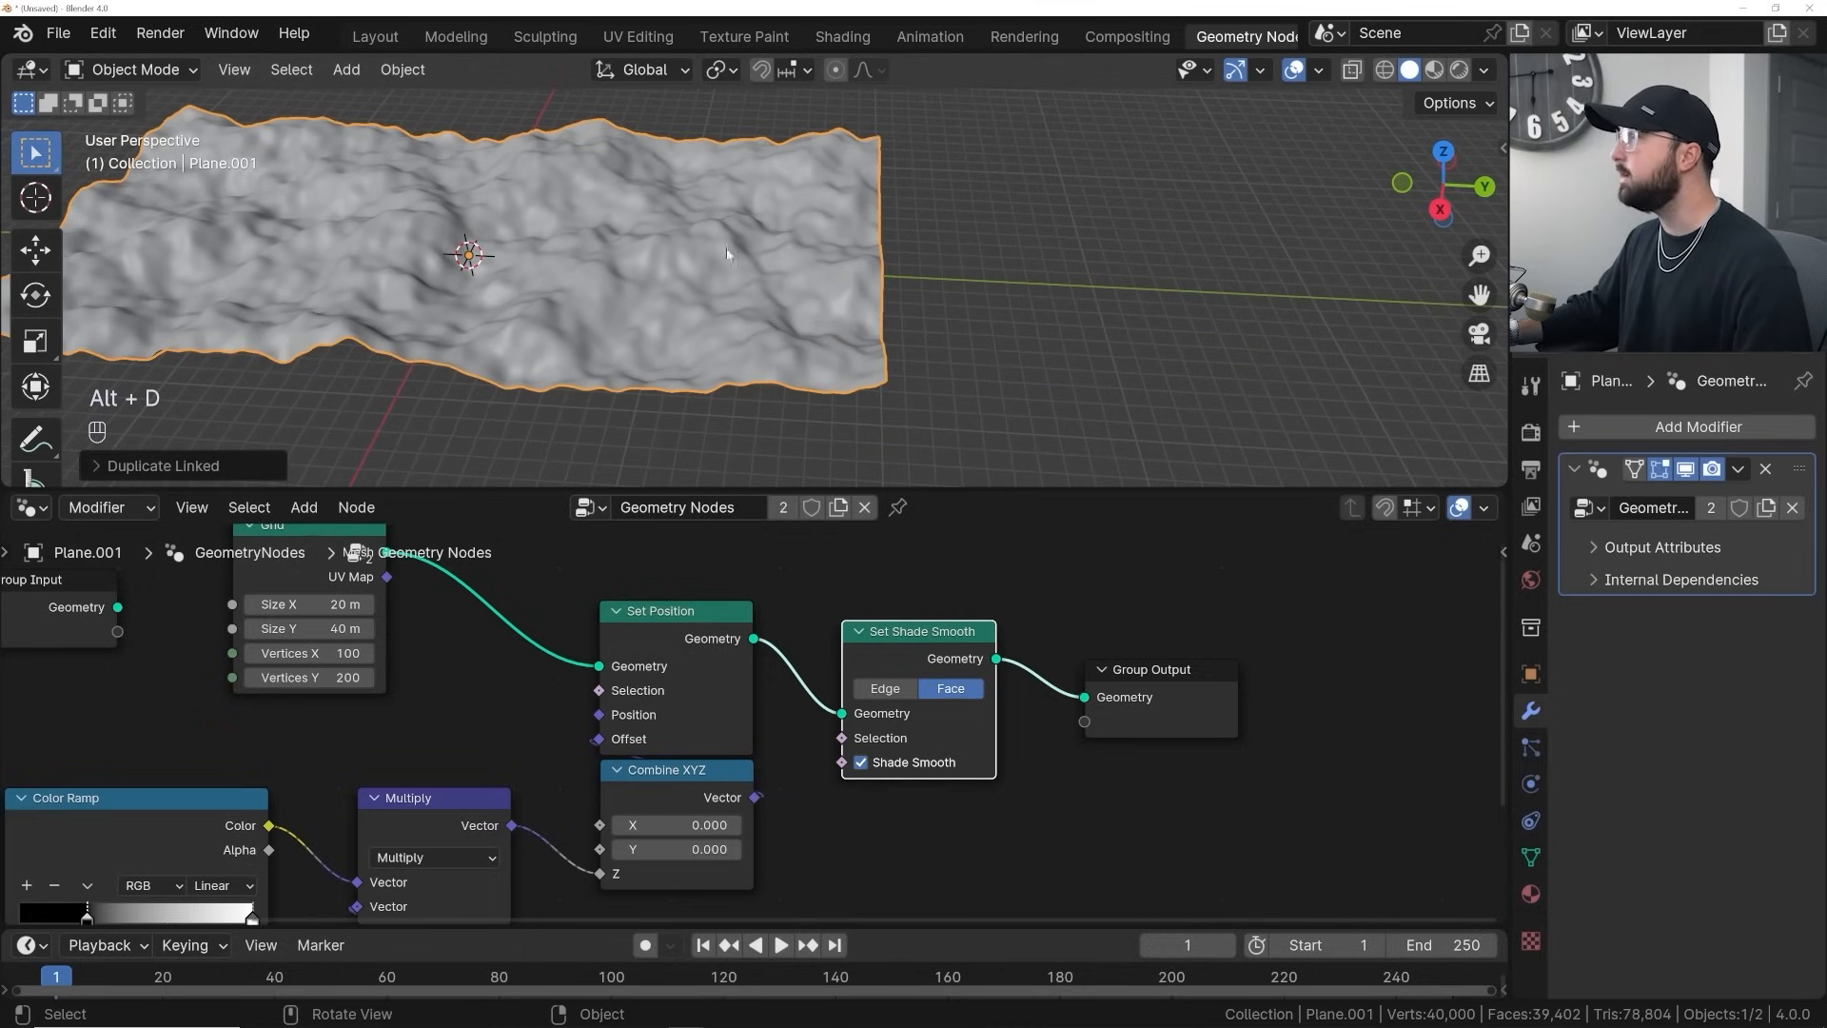
left_click_drag(584, 264, 1428, 301, "ctrl")
middle_click_drag(671, 272, 1055, 270)
left_click(1094, 270)
Examine the seam between the two terrain pieces from several angles to see whether their edges line up
middle_click_drag(756, 228, 371, 333, "shift")
scroll(668, 361, "up", 5)
left_click(828, 318)
scroll(773, 346, "up", 3)
scroll(771, 347, "down", 8)
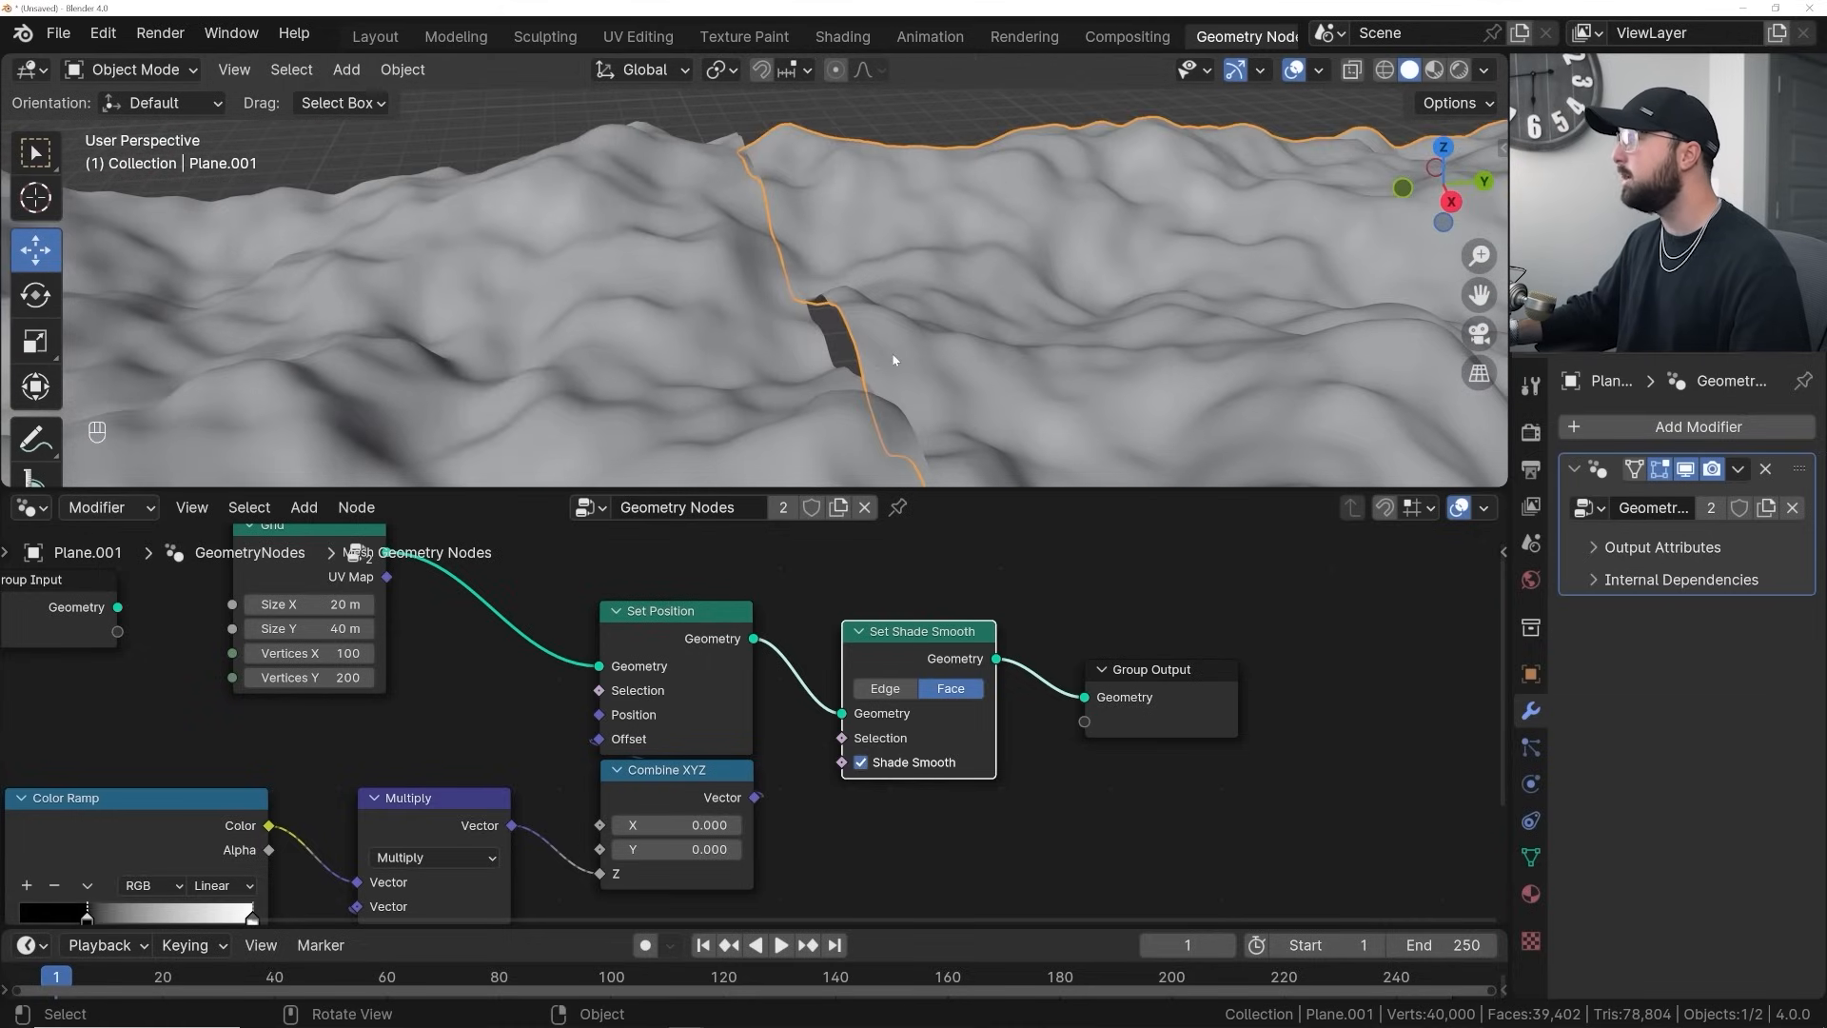
middle_click_drag(809, 375, 890, 348, "shift")
left_click(661, 341)
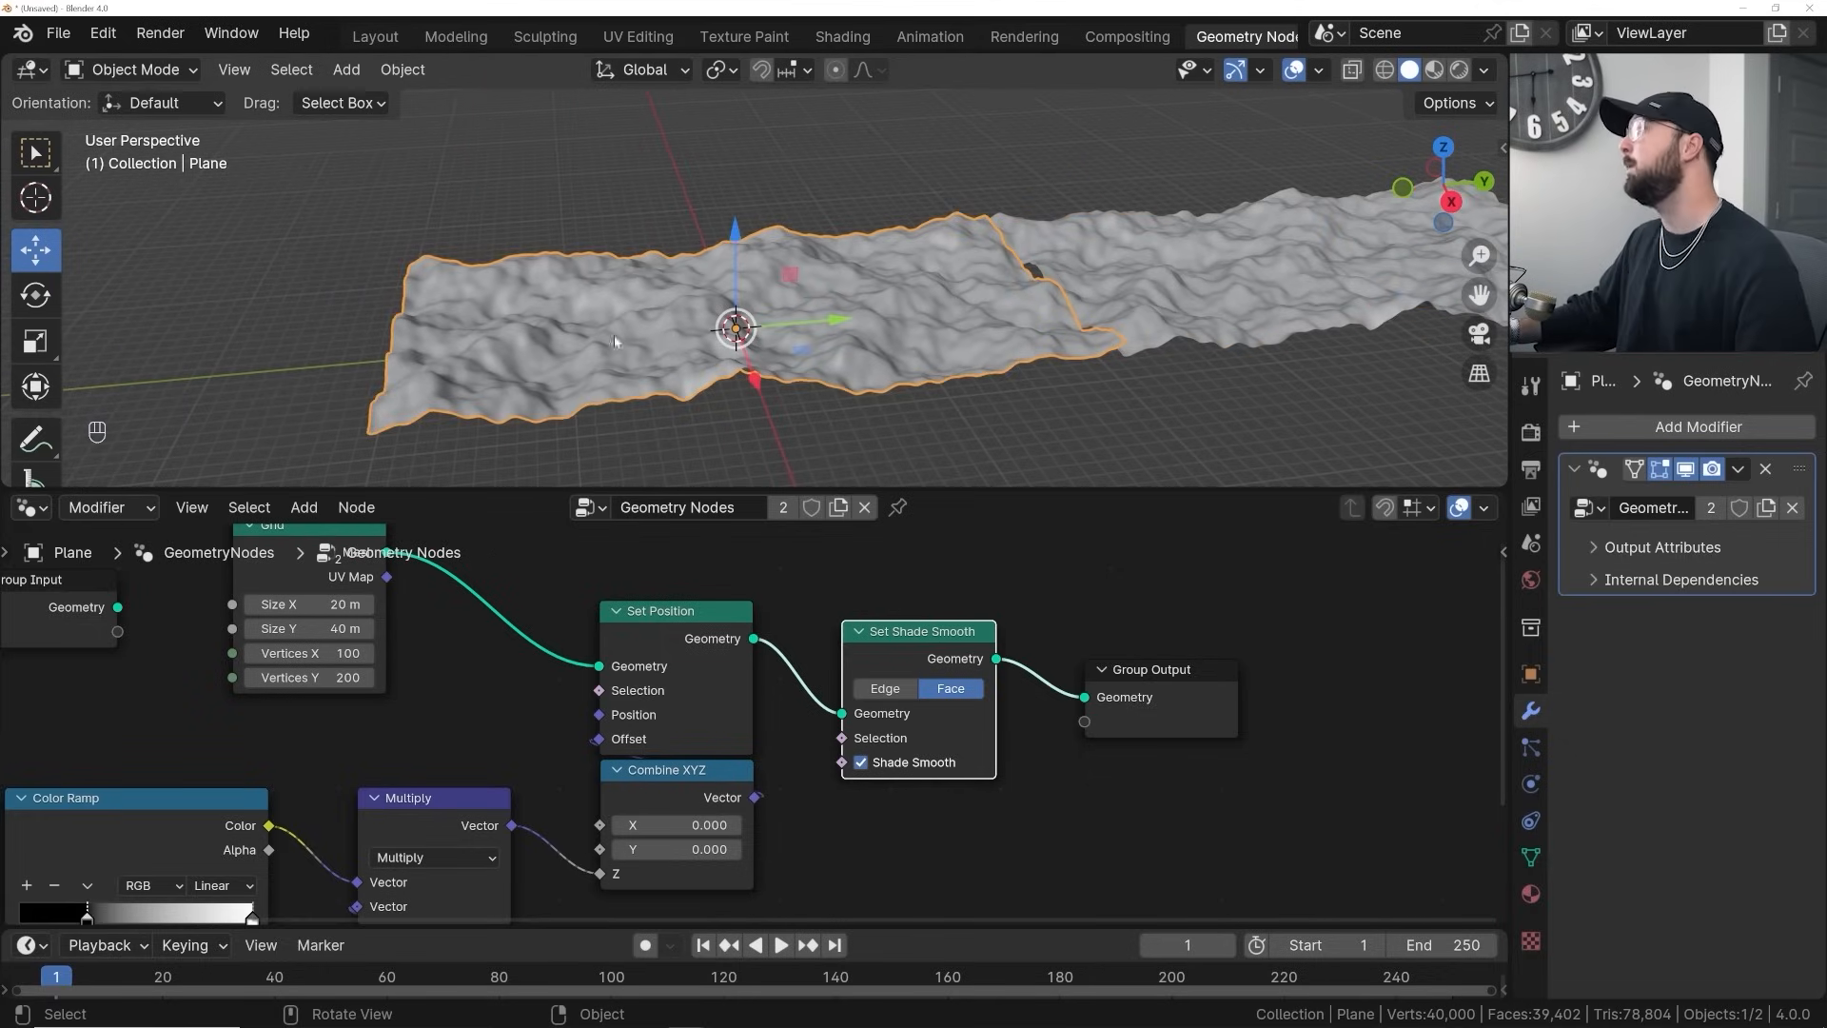
scroll(909, 324, "up", 4)
middle_click_drag(895, 302, 385, 278, "shift")
middle_click_drag(752, 271, 250, 314, "shift")
left_click(493, 287)
middle_click_drag(493, 286, 506, 336)
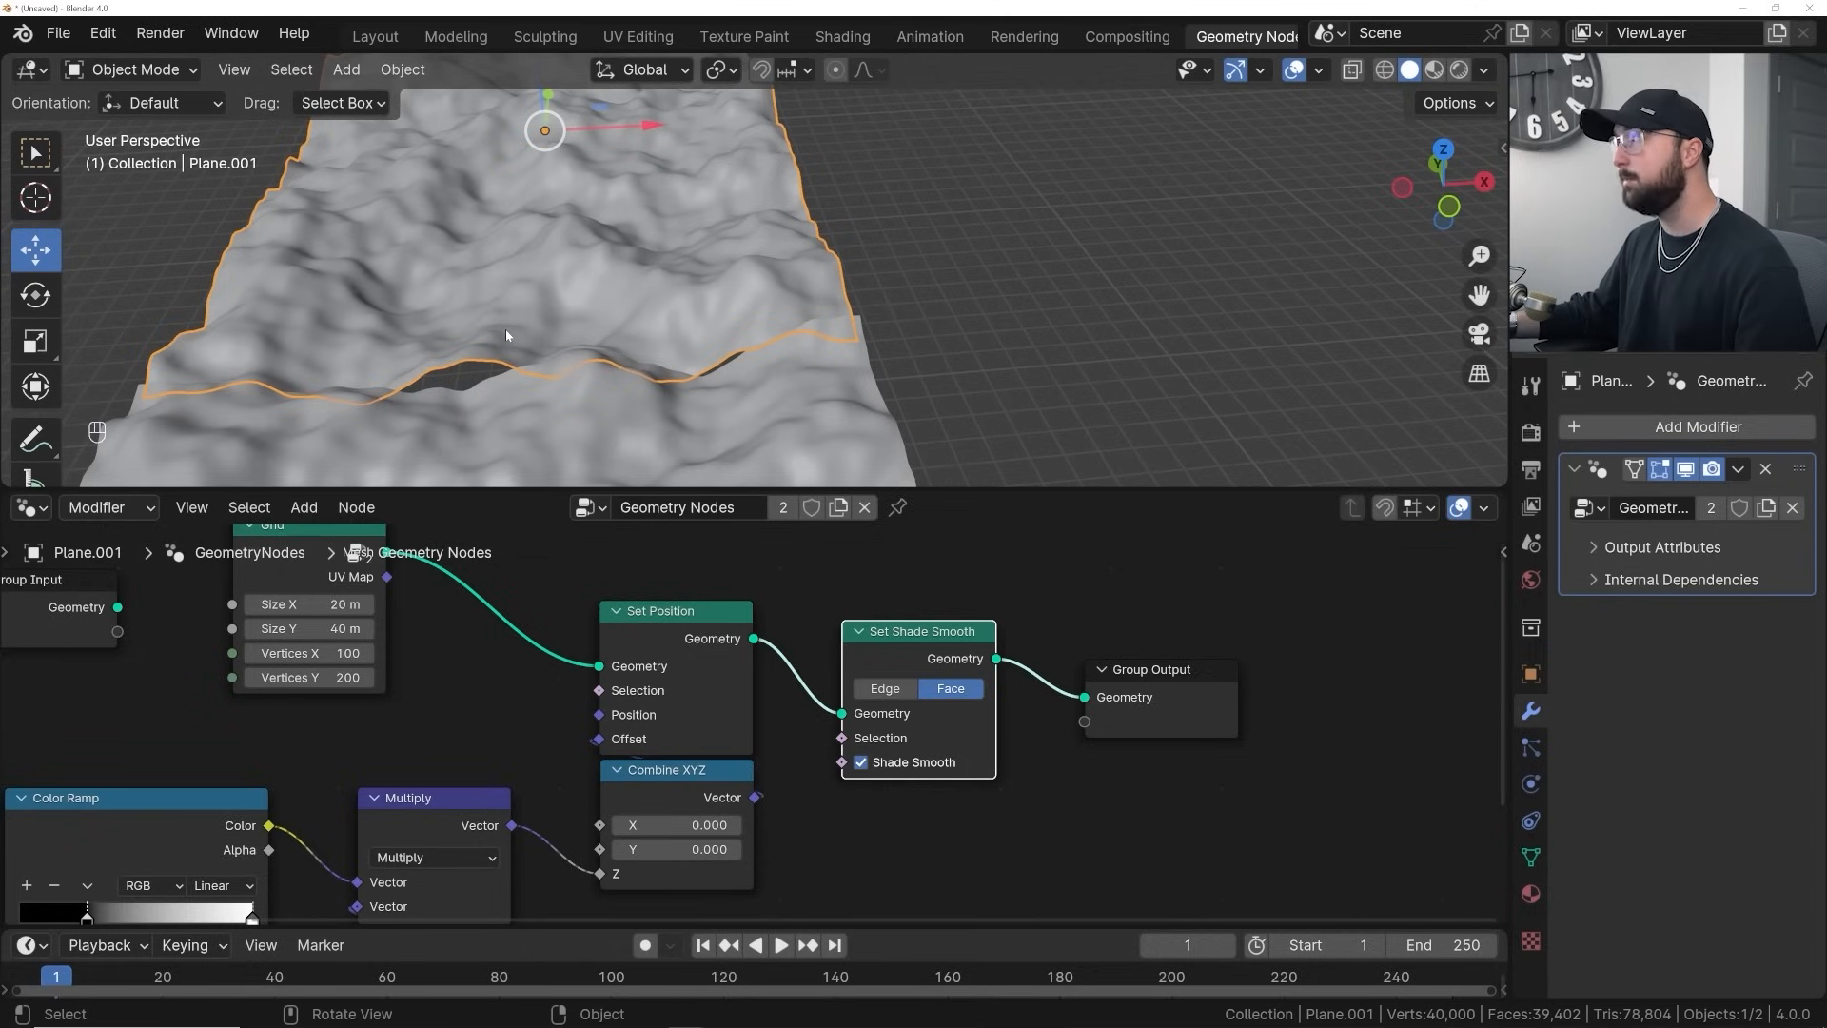
middle_click_drag(769, 358, 603, 347)
middle_click_drag(573, 248, 656, 334, "shift")
scroll(655, 334, "up", 4)
middle_click_drag(506, 333, 733, 333, "shift")
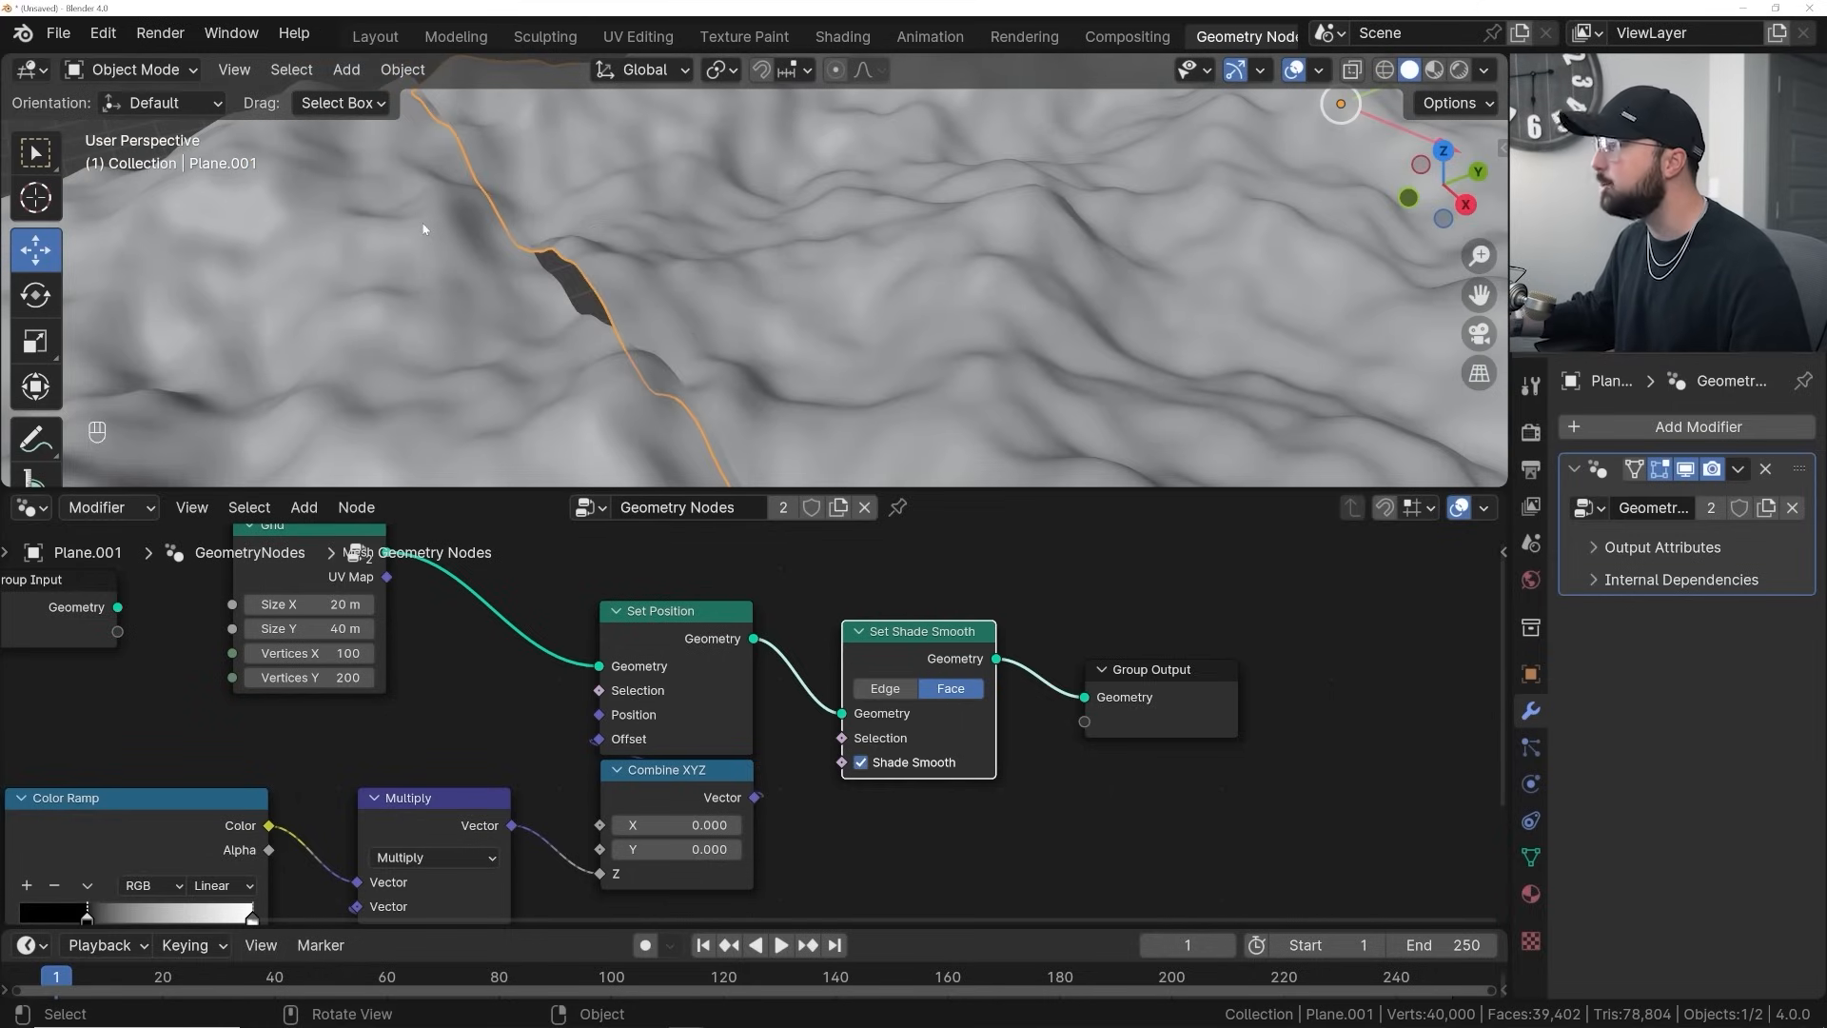
middle_click_drag(374, 226, 583, 295)
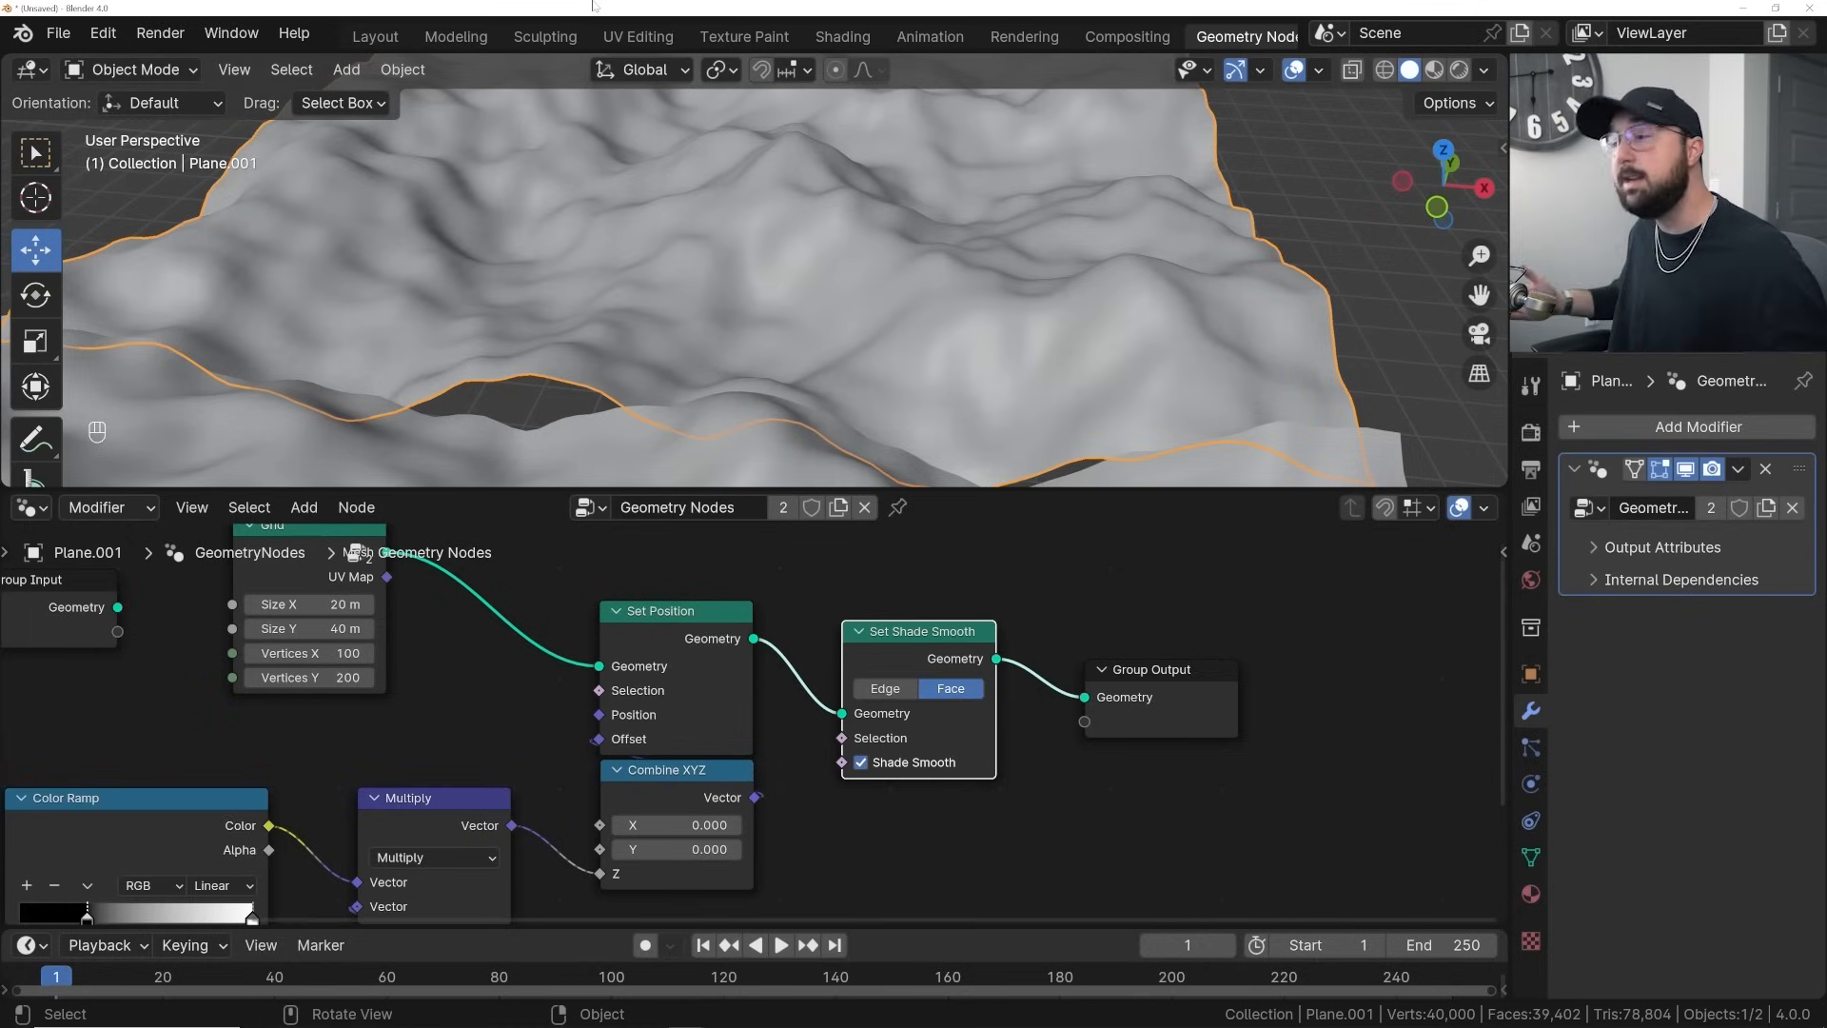
Delete the duplicated terrain piece
scroll(811, 215, "down", 5)
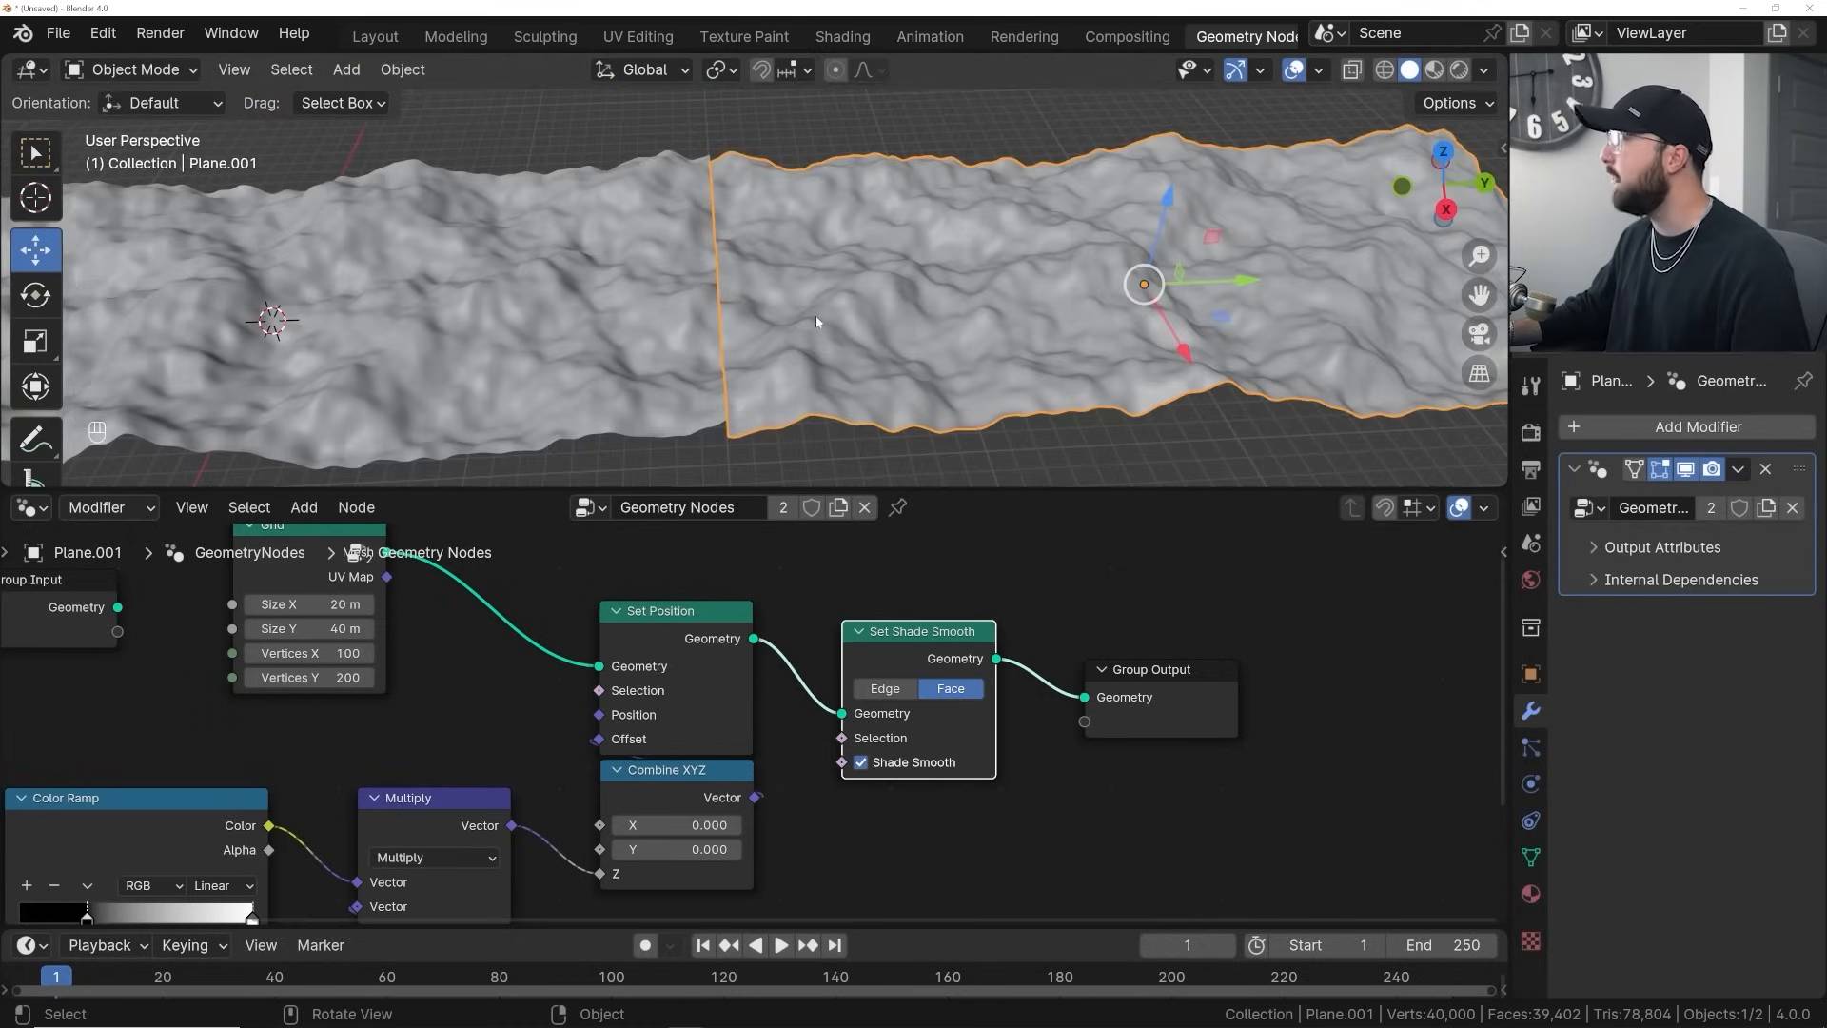
key("Delete")
middle_click_drag(794, 324, 786, 232)
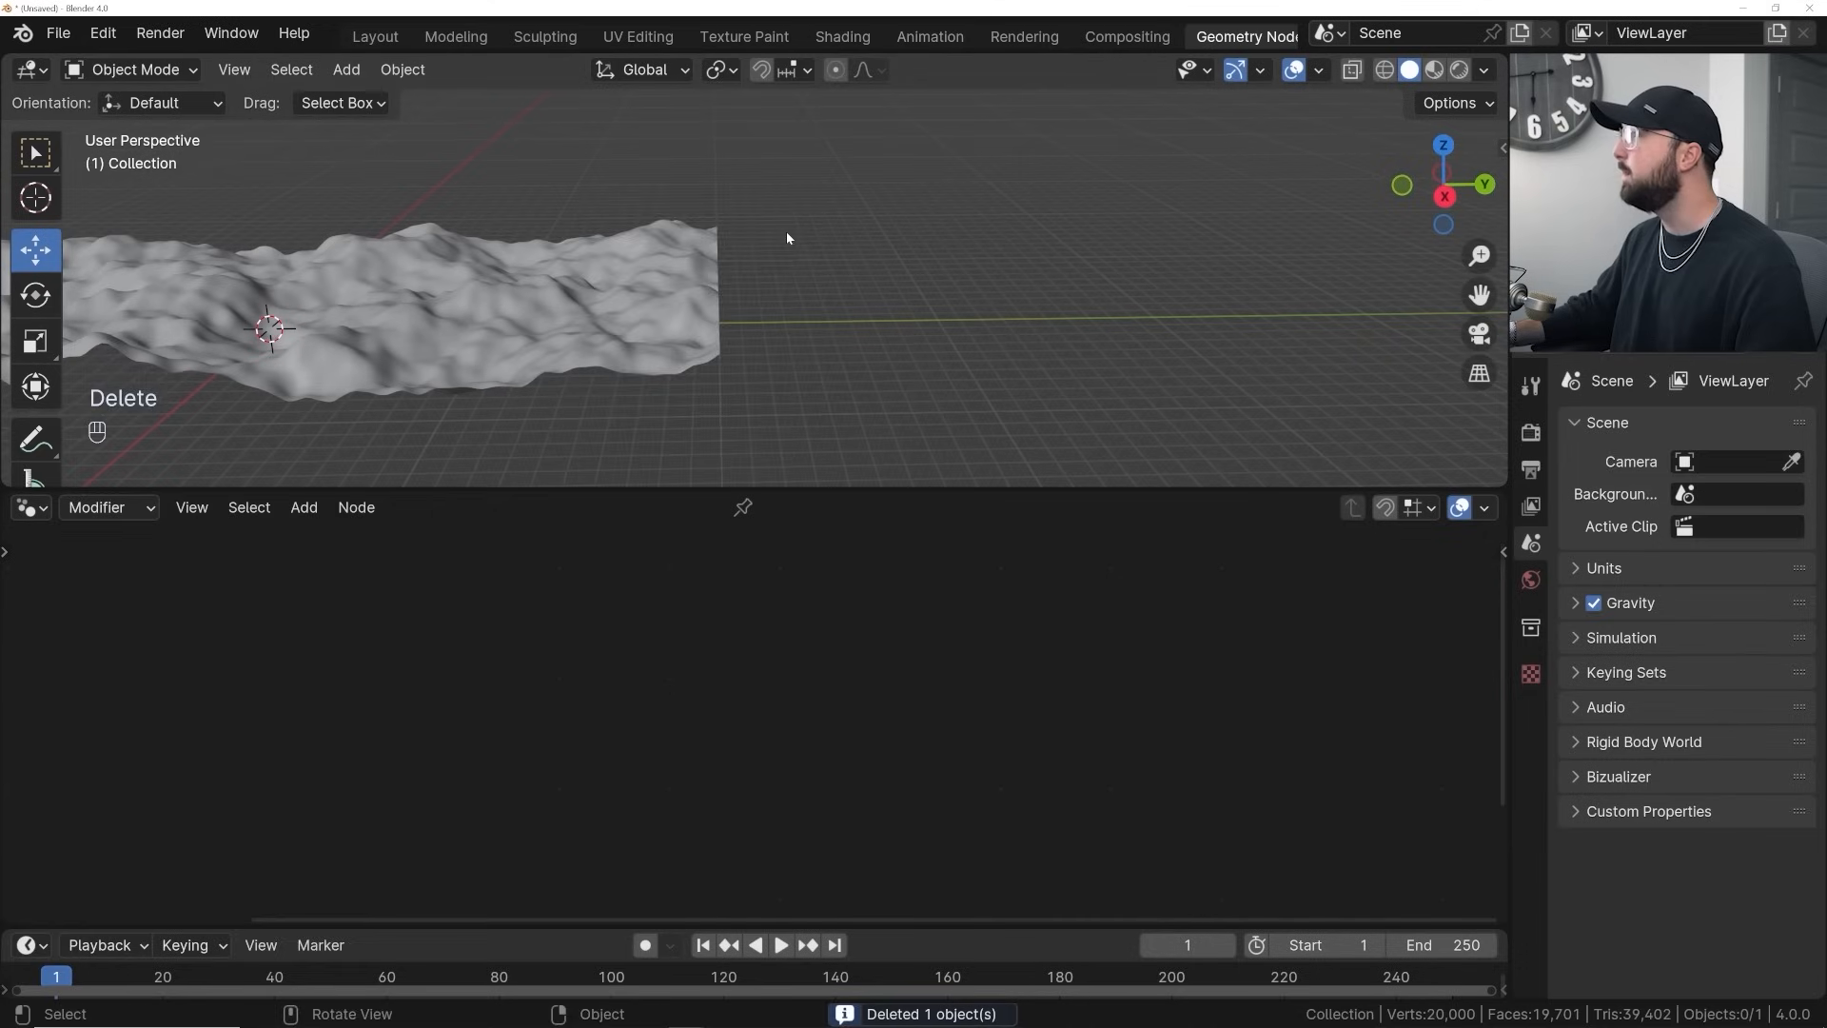
Add an empty to the scene and set its Y location to 20 m, at the end edge of the terrain
key("shift+a")
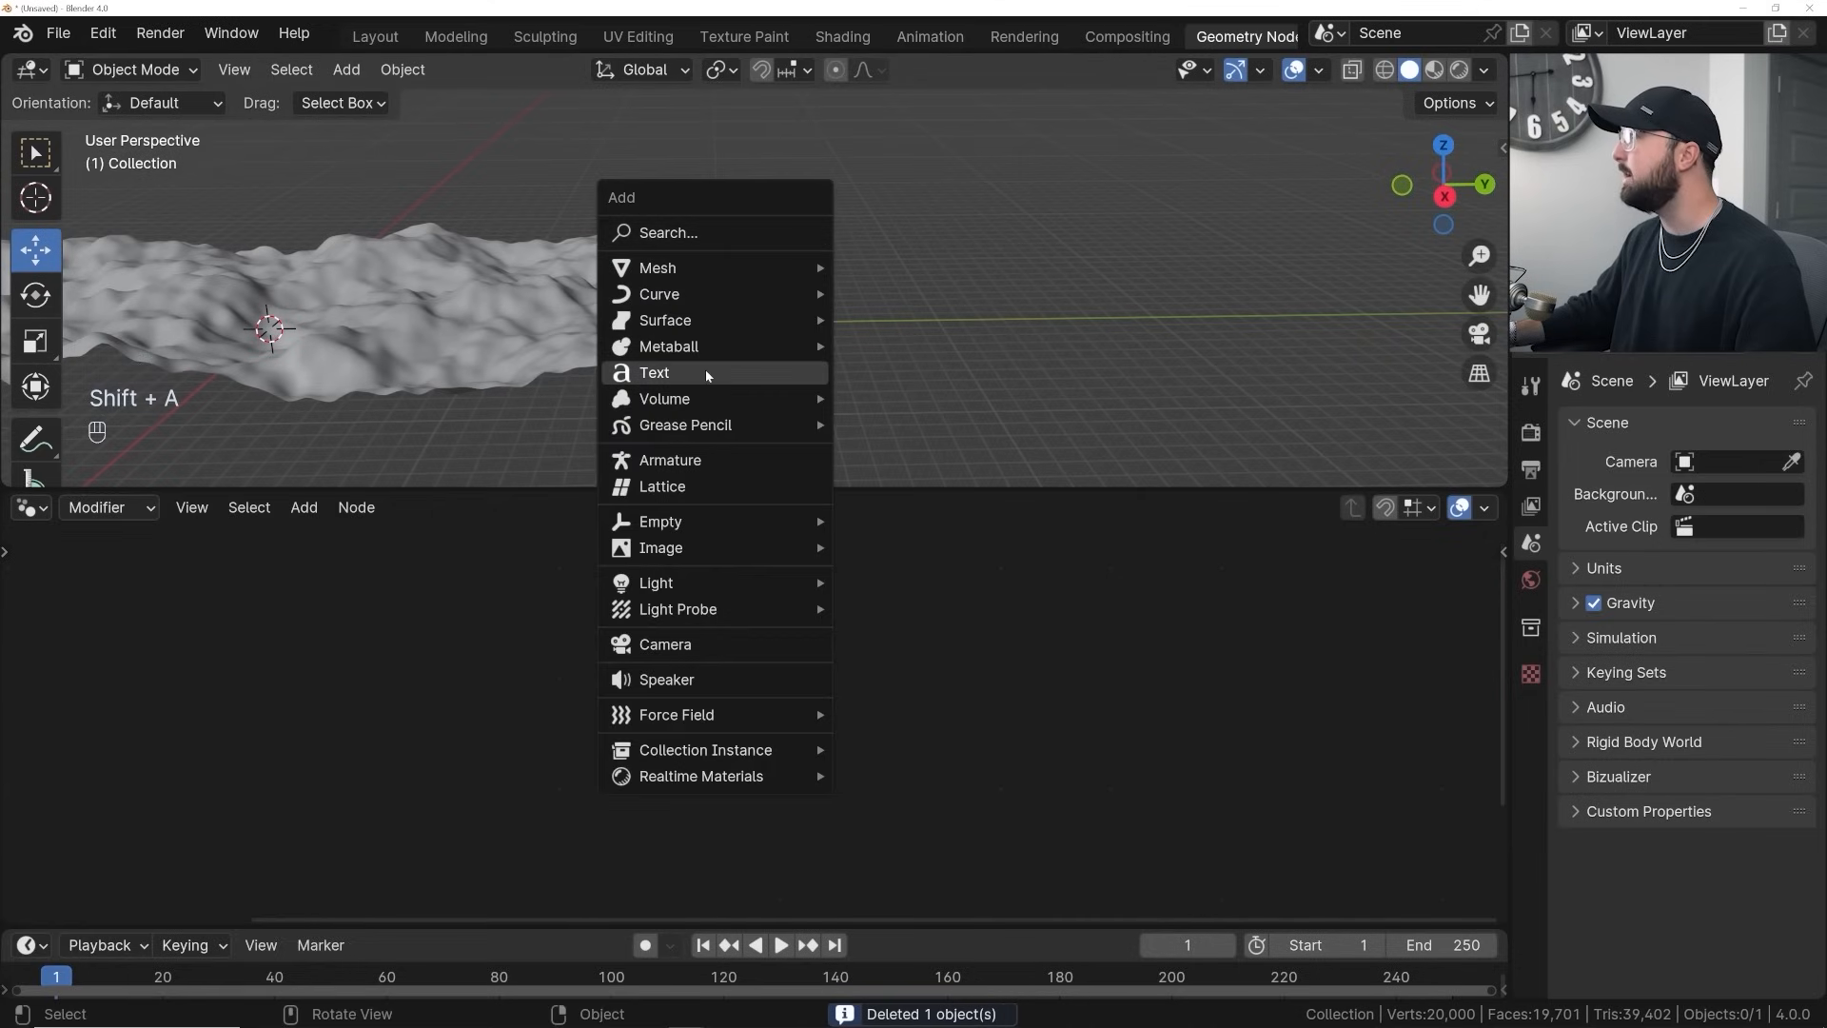
mouse_move(699, 519)
left_click(885, 519)
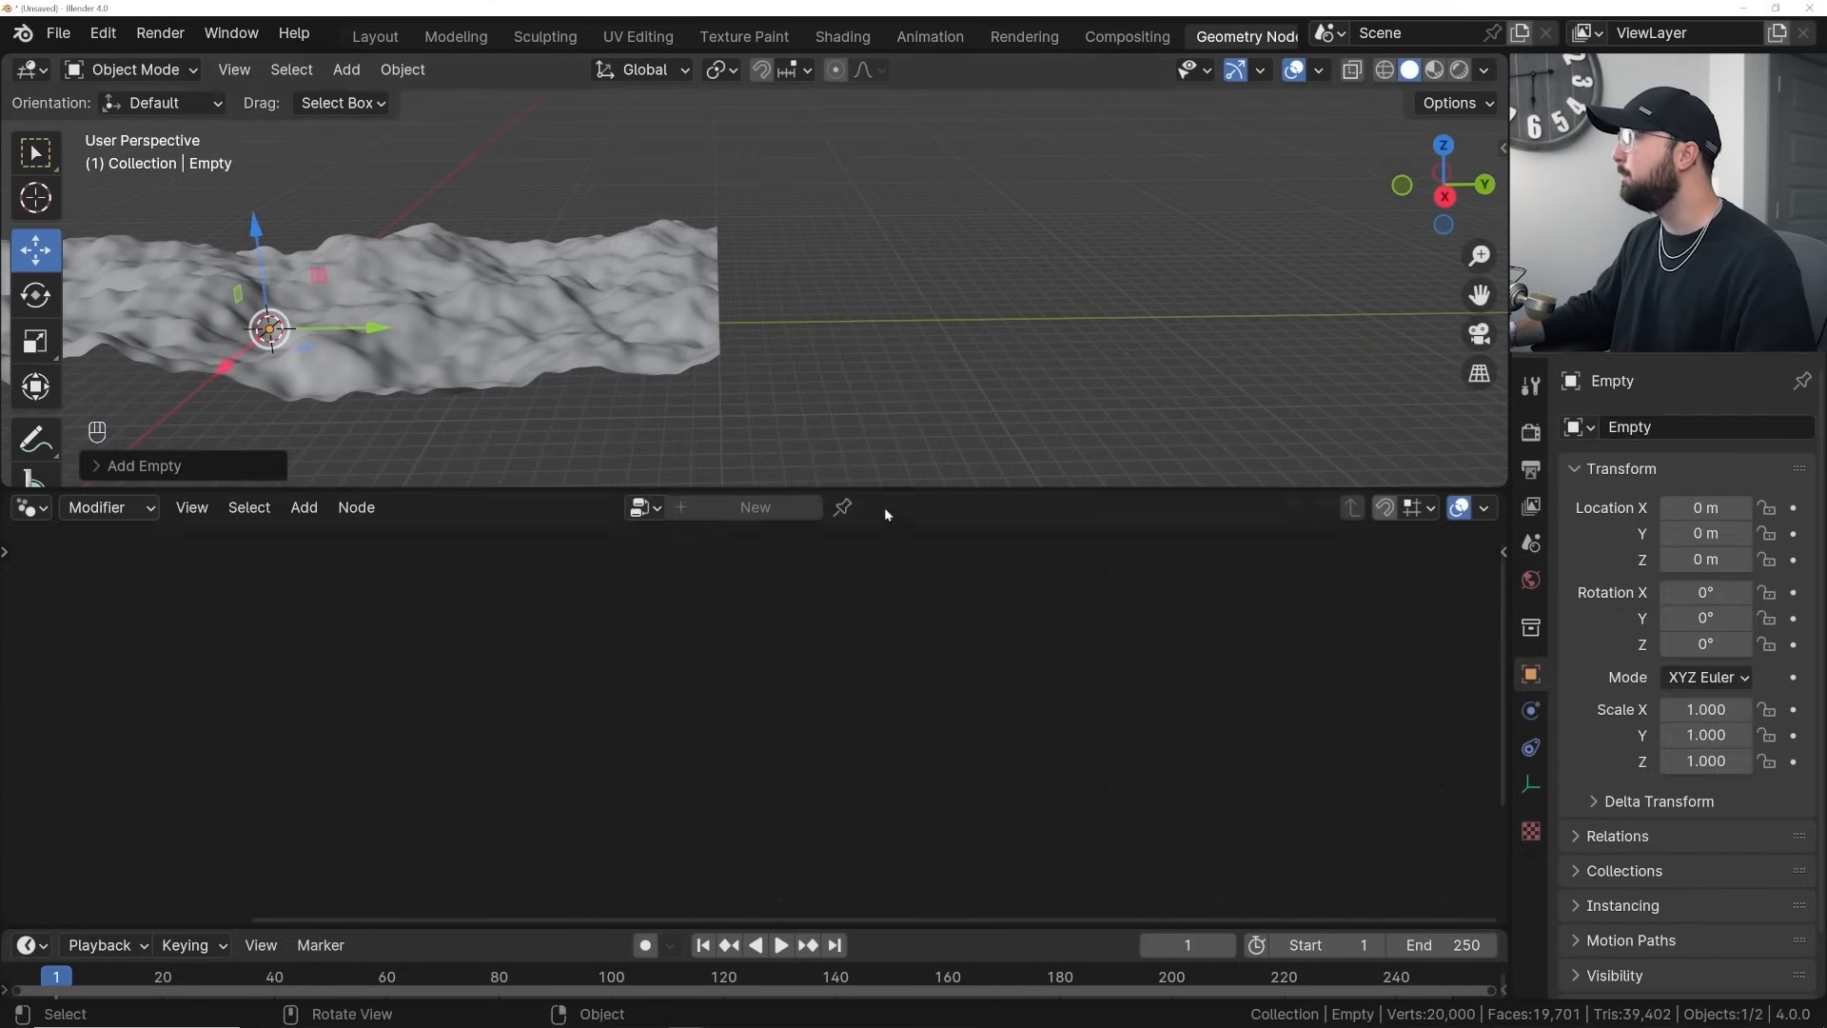
left_click_drag(1727, 533, 1769, 533)
left_click(1725, 533)
type("20")
key("Return")
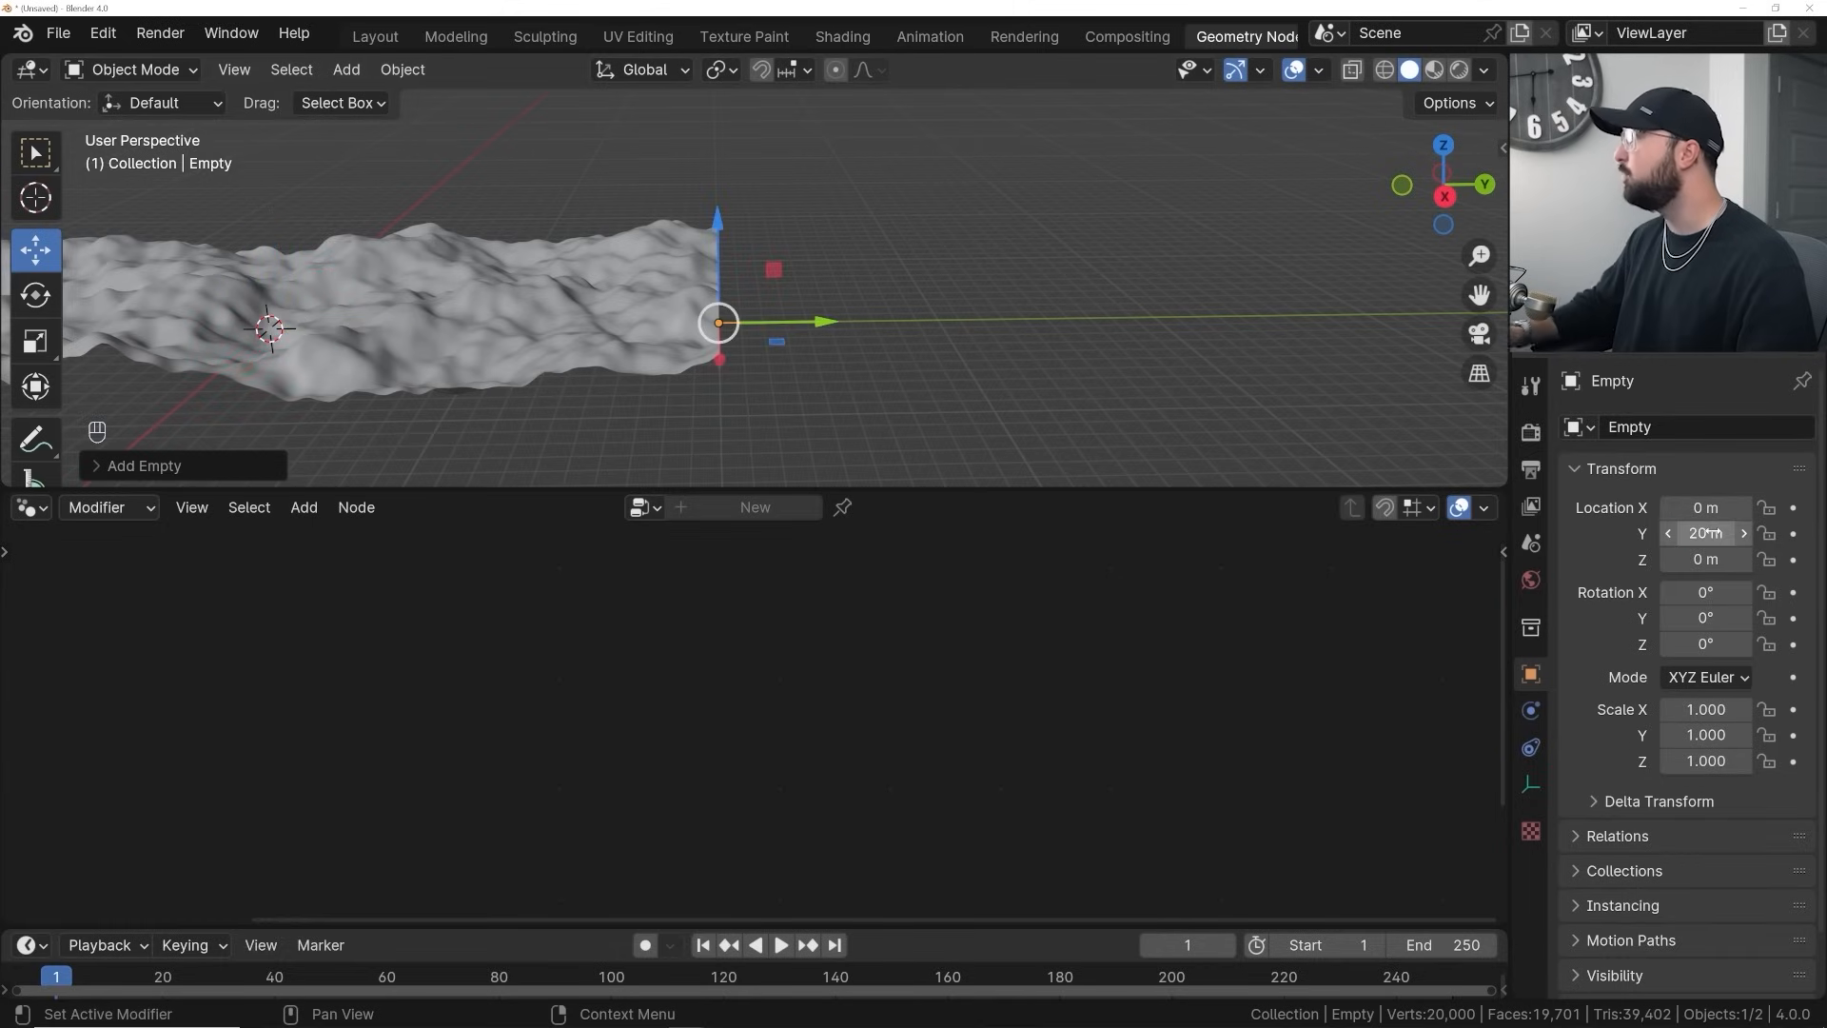
Add a Mirror modifier to the terrain plane, with the Empty as mirror object and Y instead of X as the axis
left_click(697, 305)
mouse_move(697, 305)
middle_mouse_down()
mouse_move(704, 230)
mouse_move(722, 304)
middle_mouse_up()
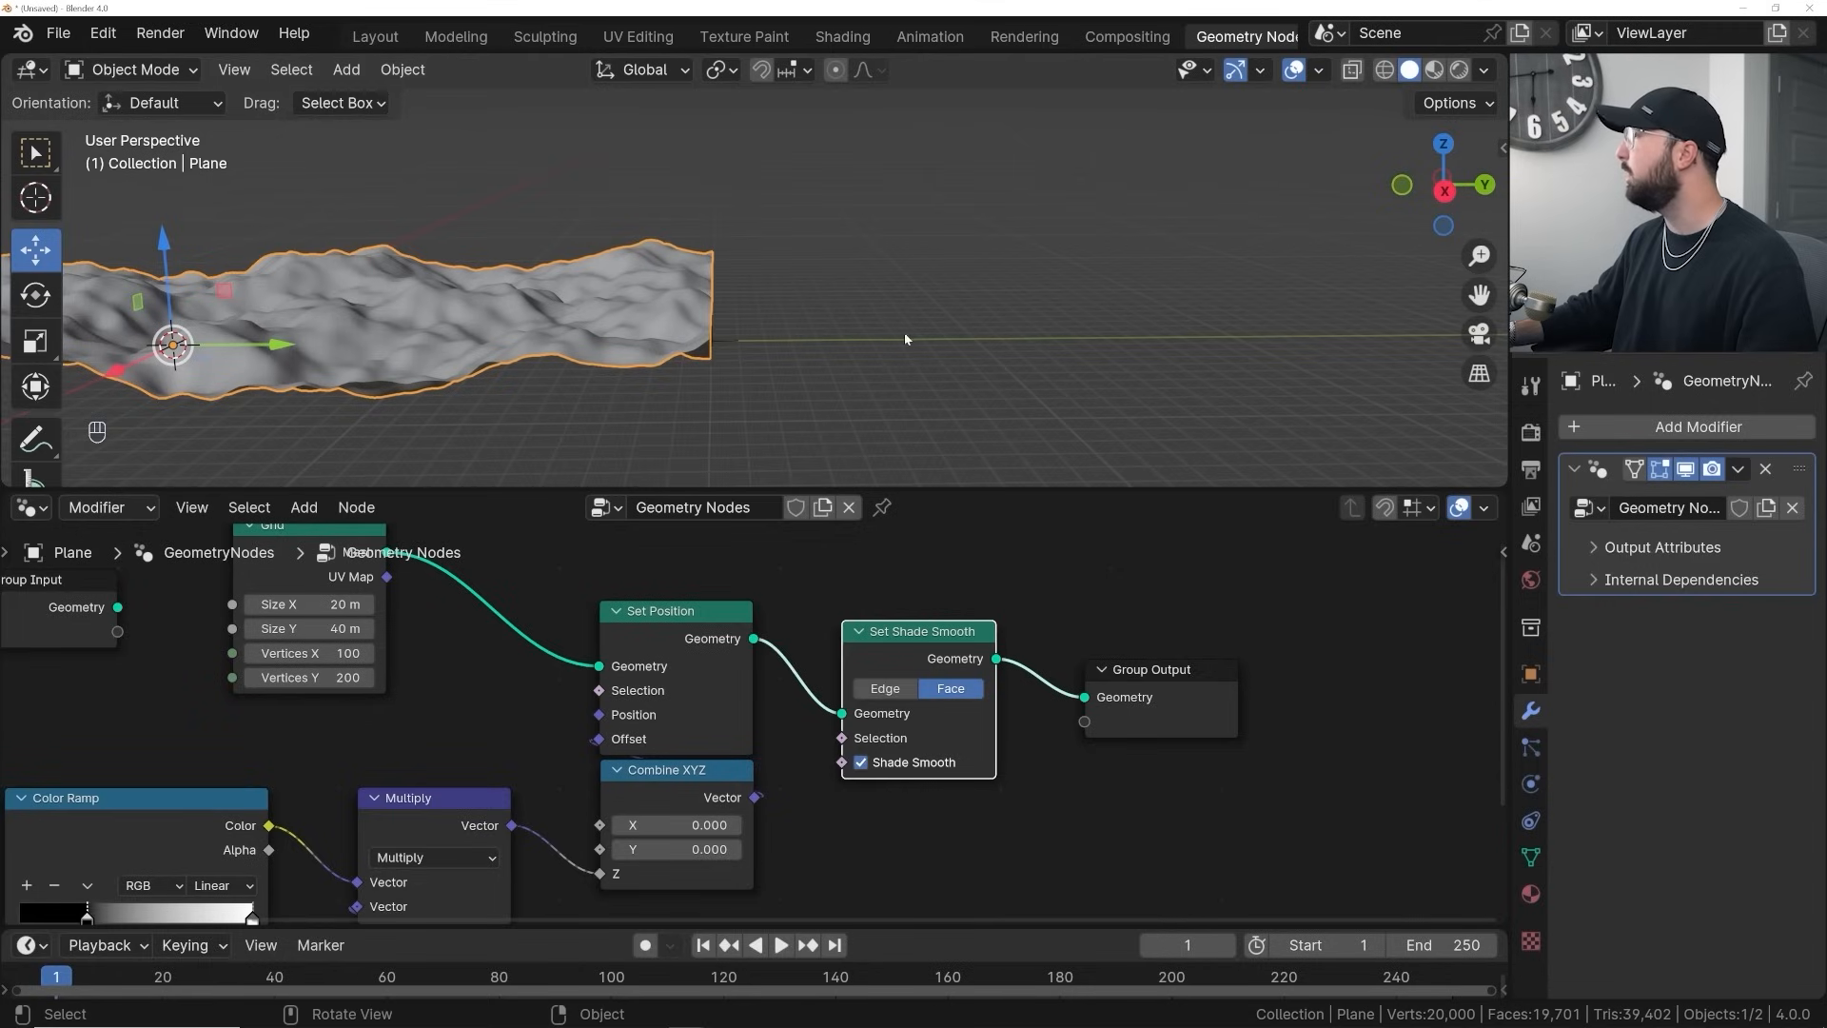
left_click(1608, 424)
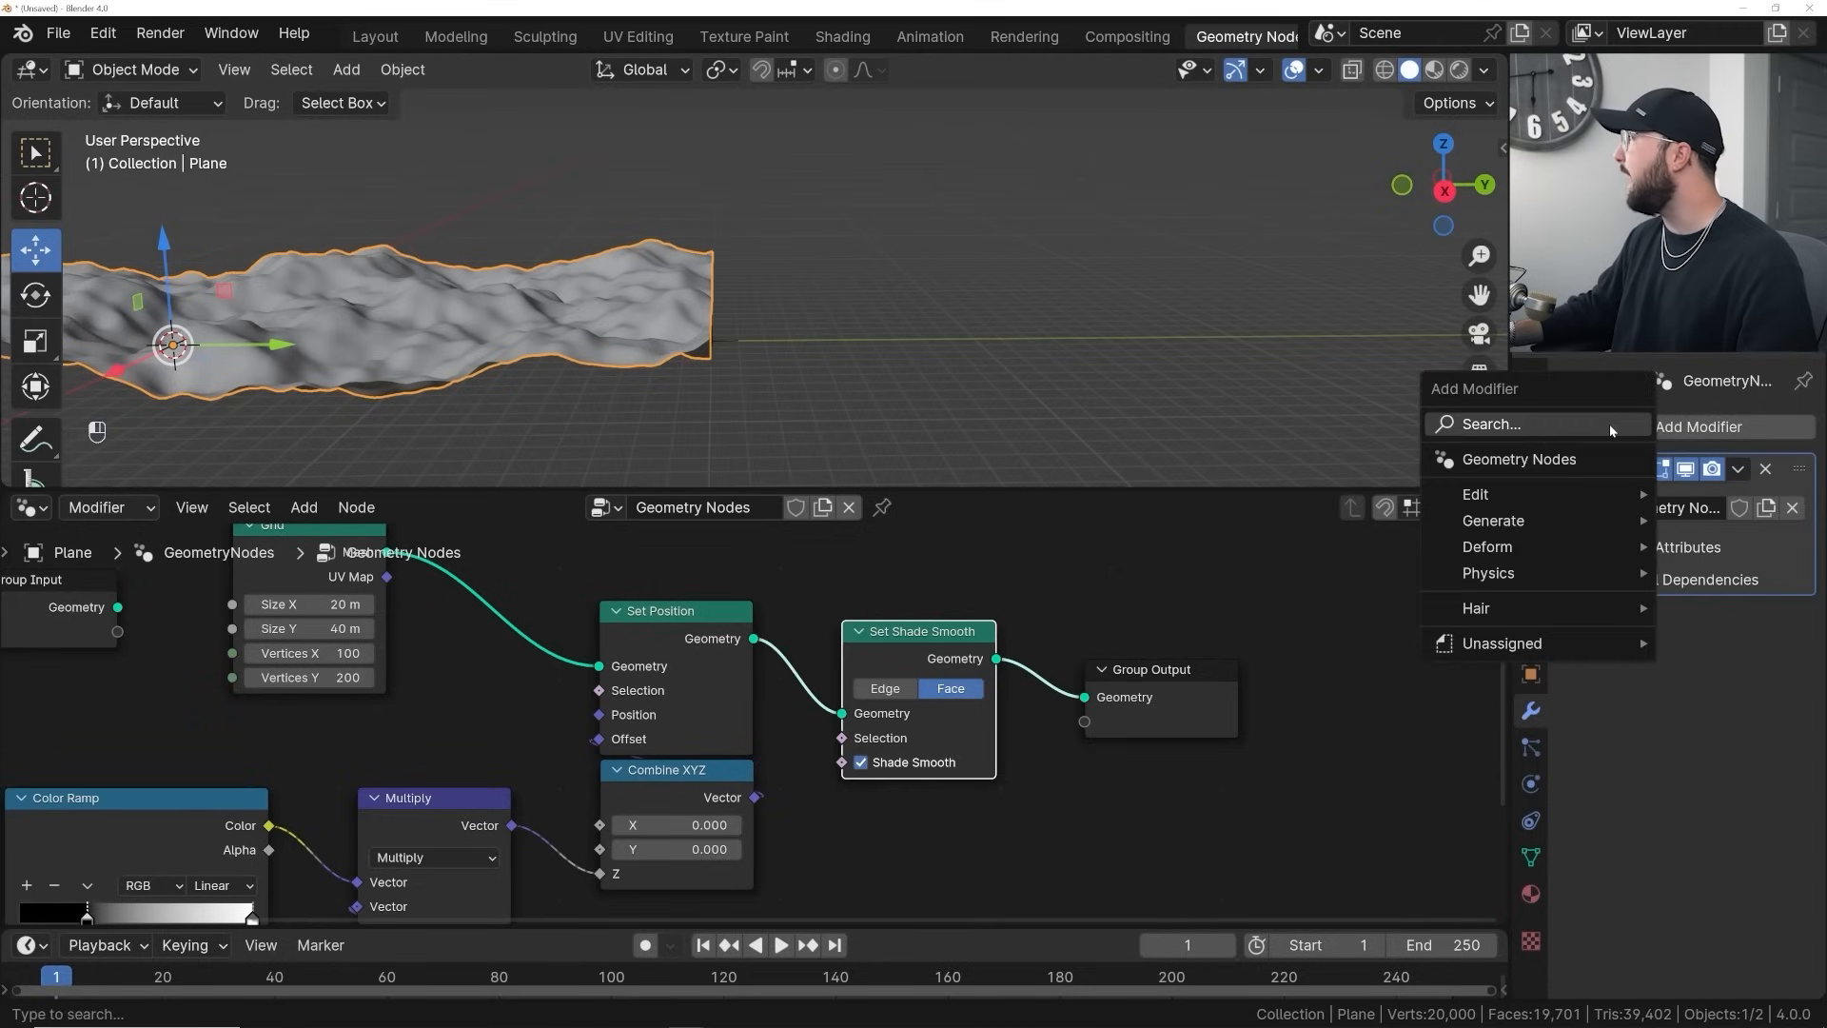
type("mir")
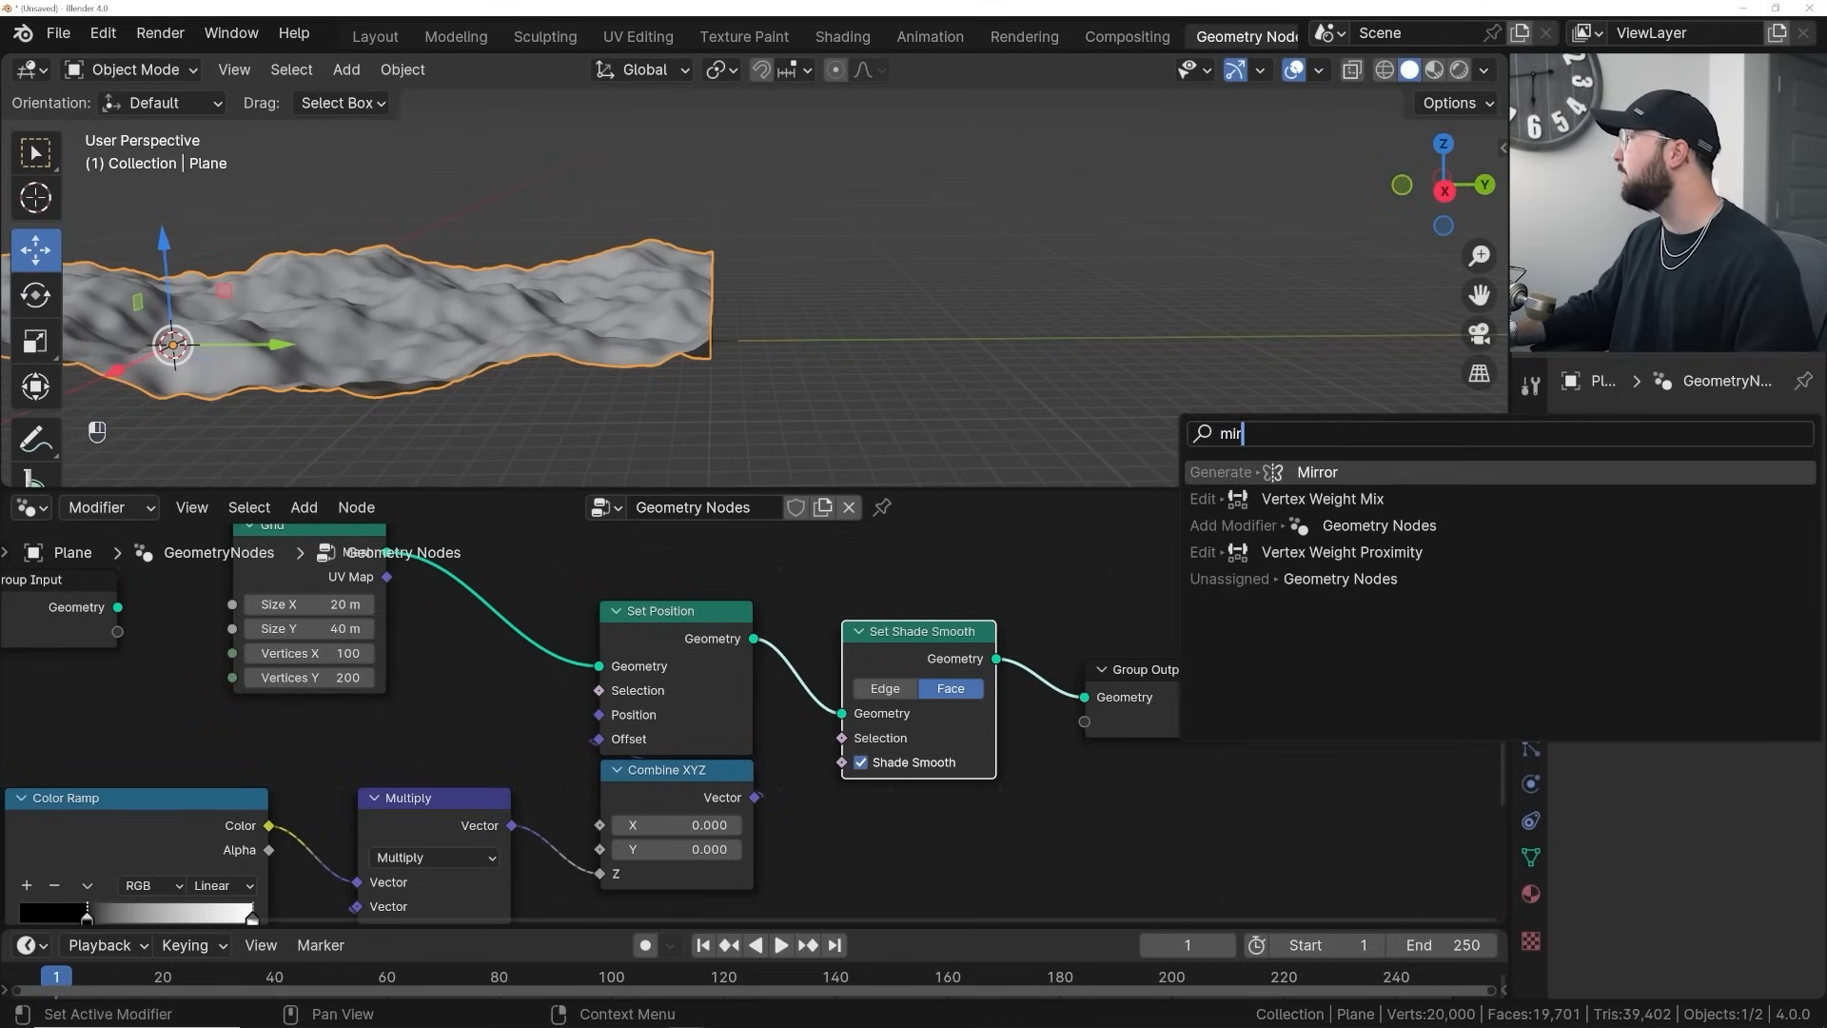
key("Return")
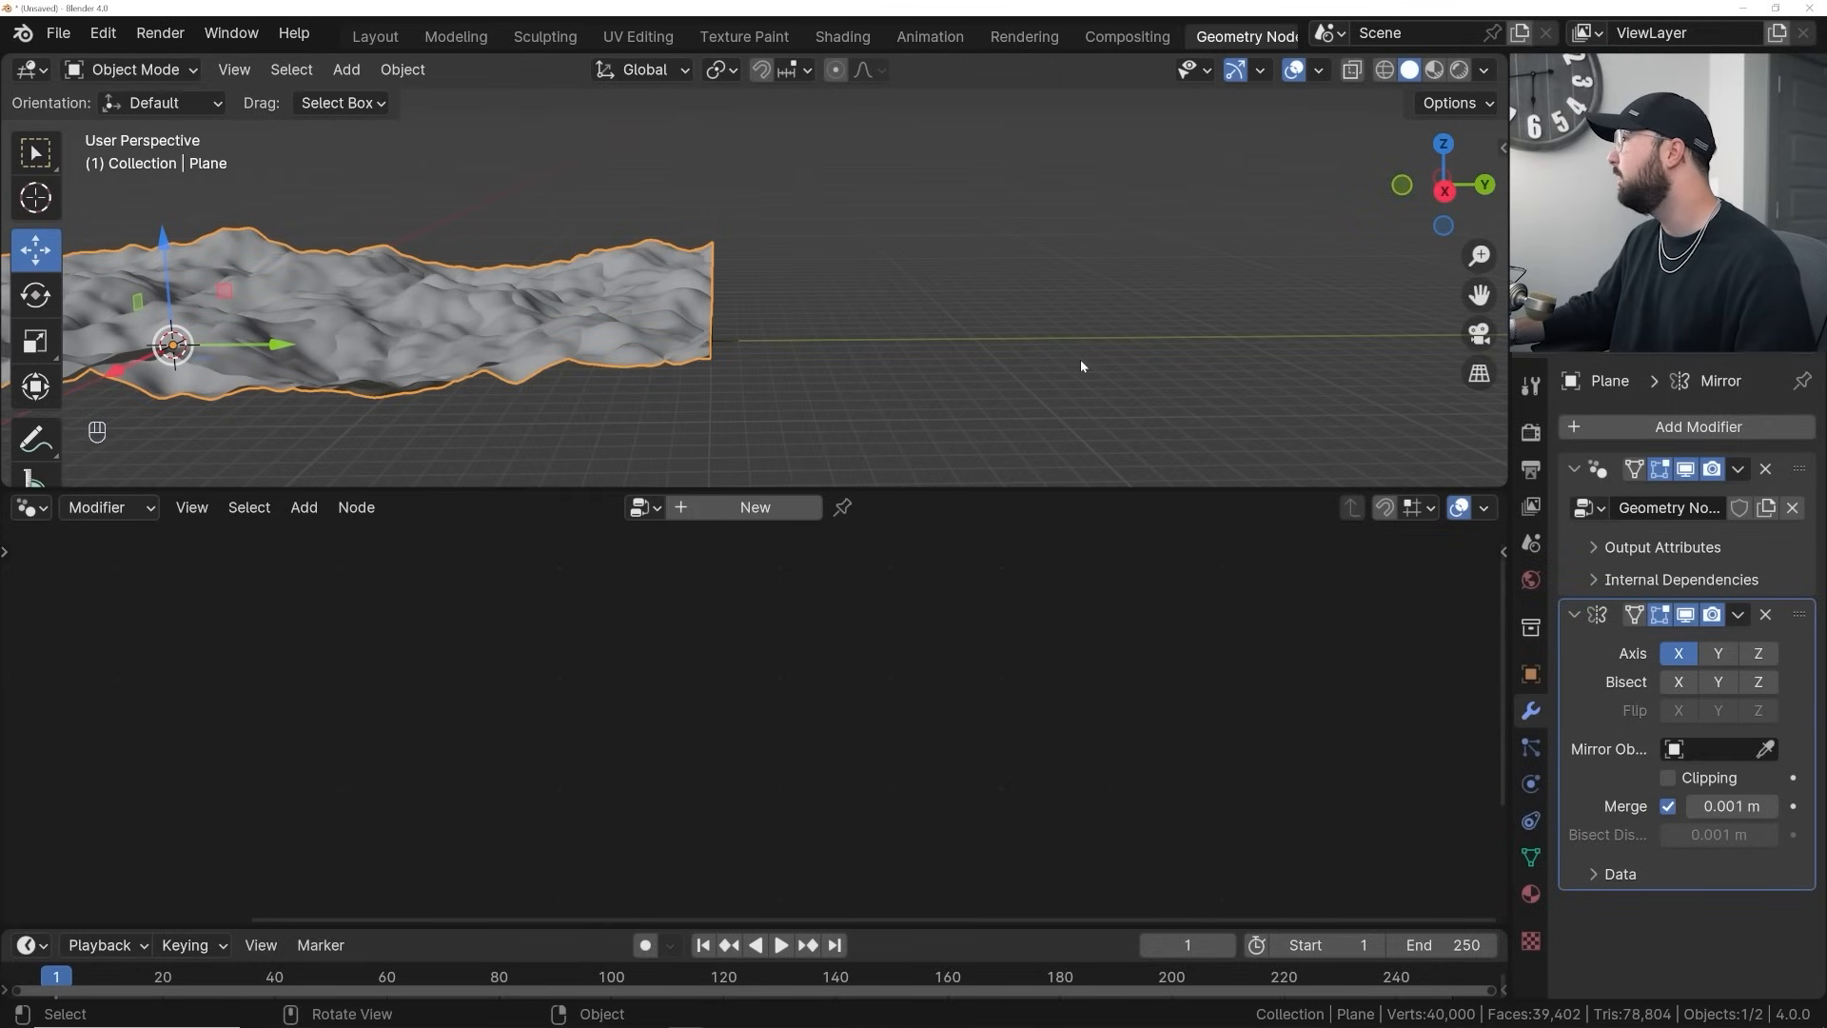
left_click(1687, 750)
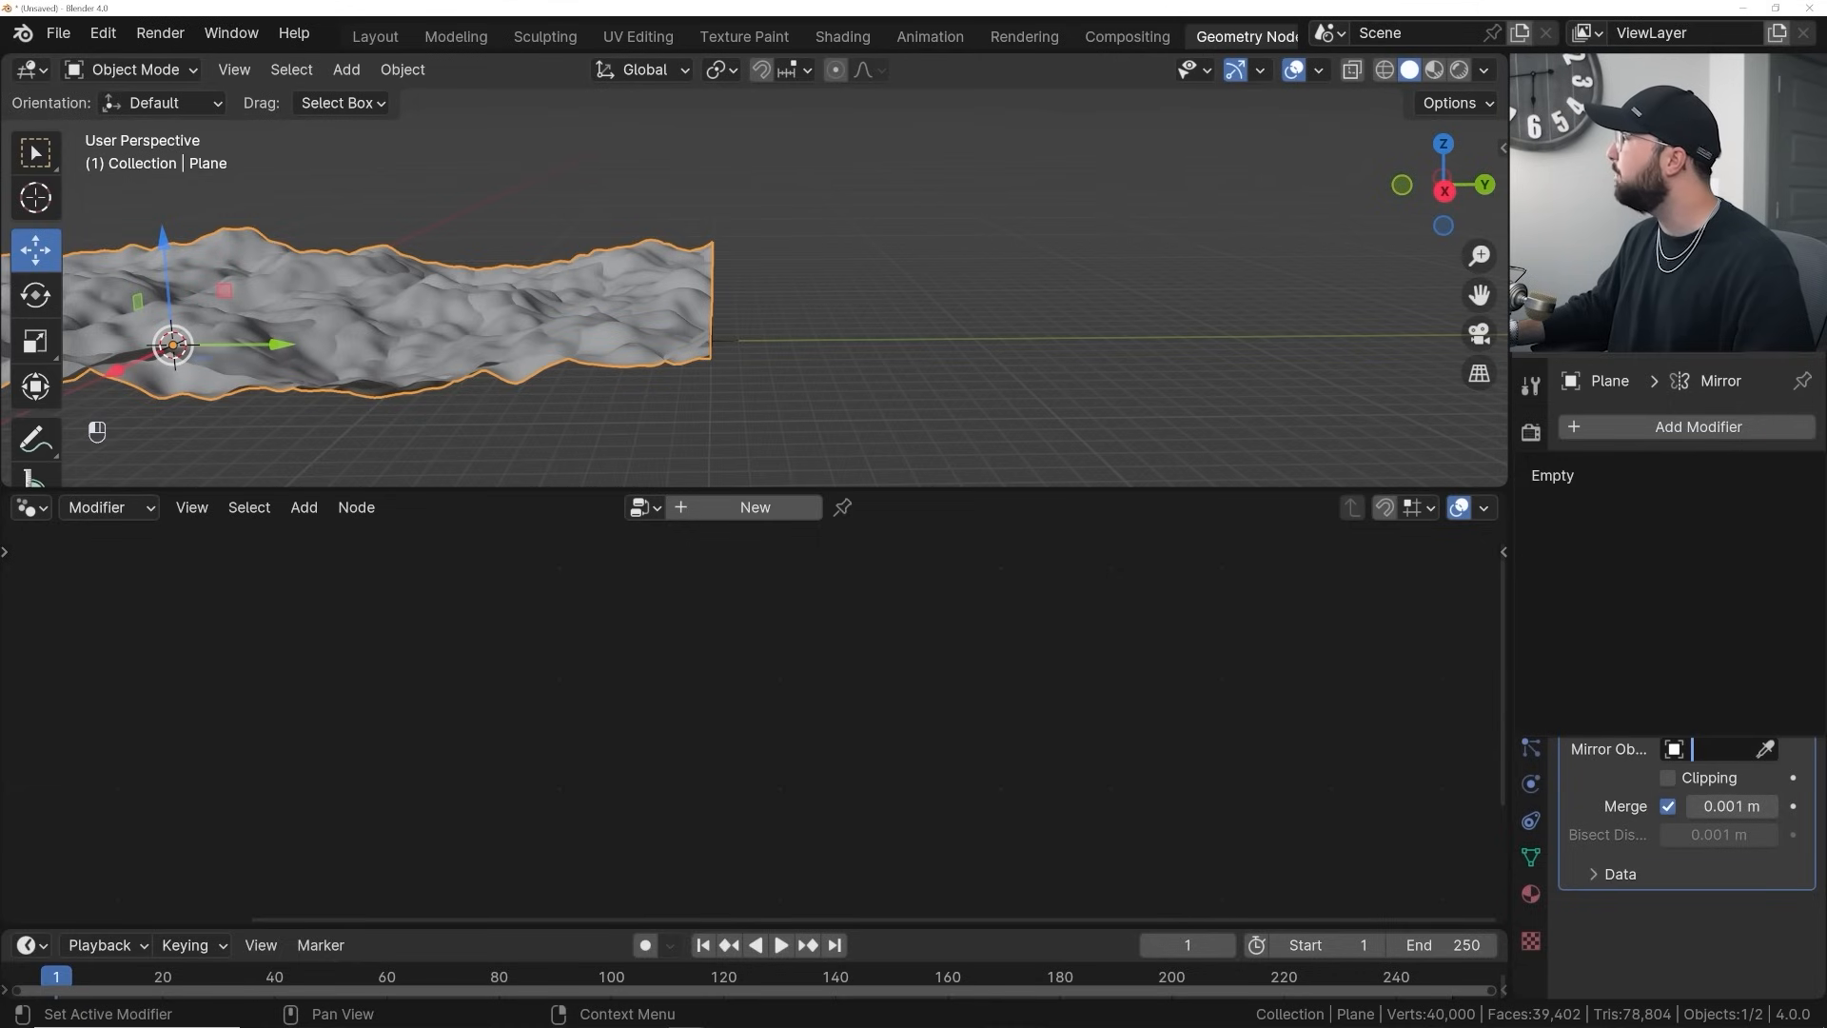
left_click(1585, 479)
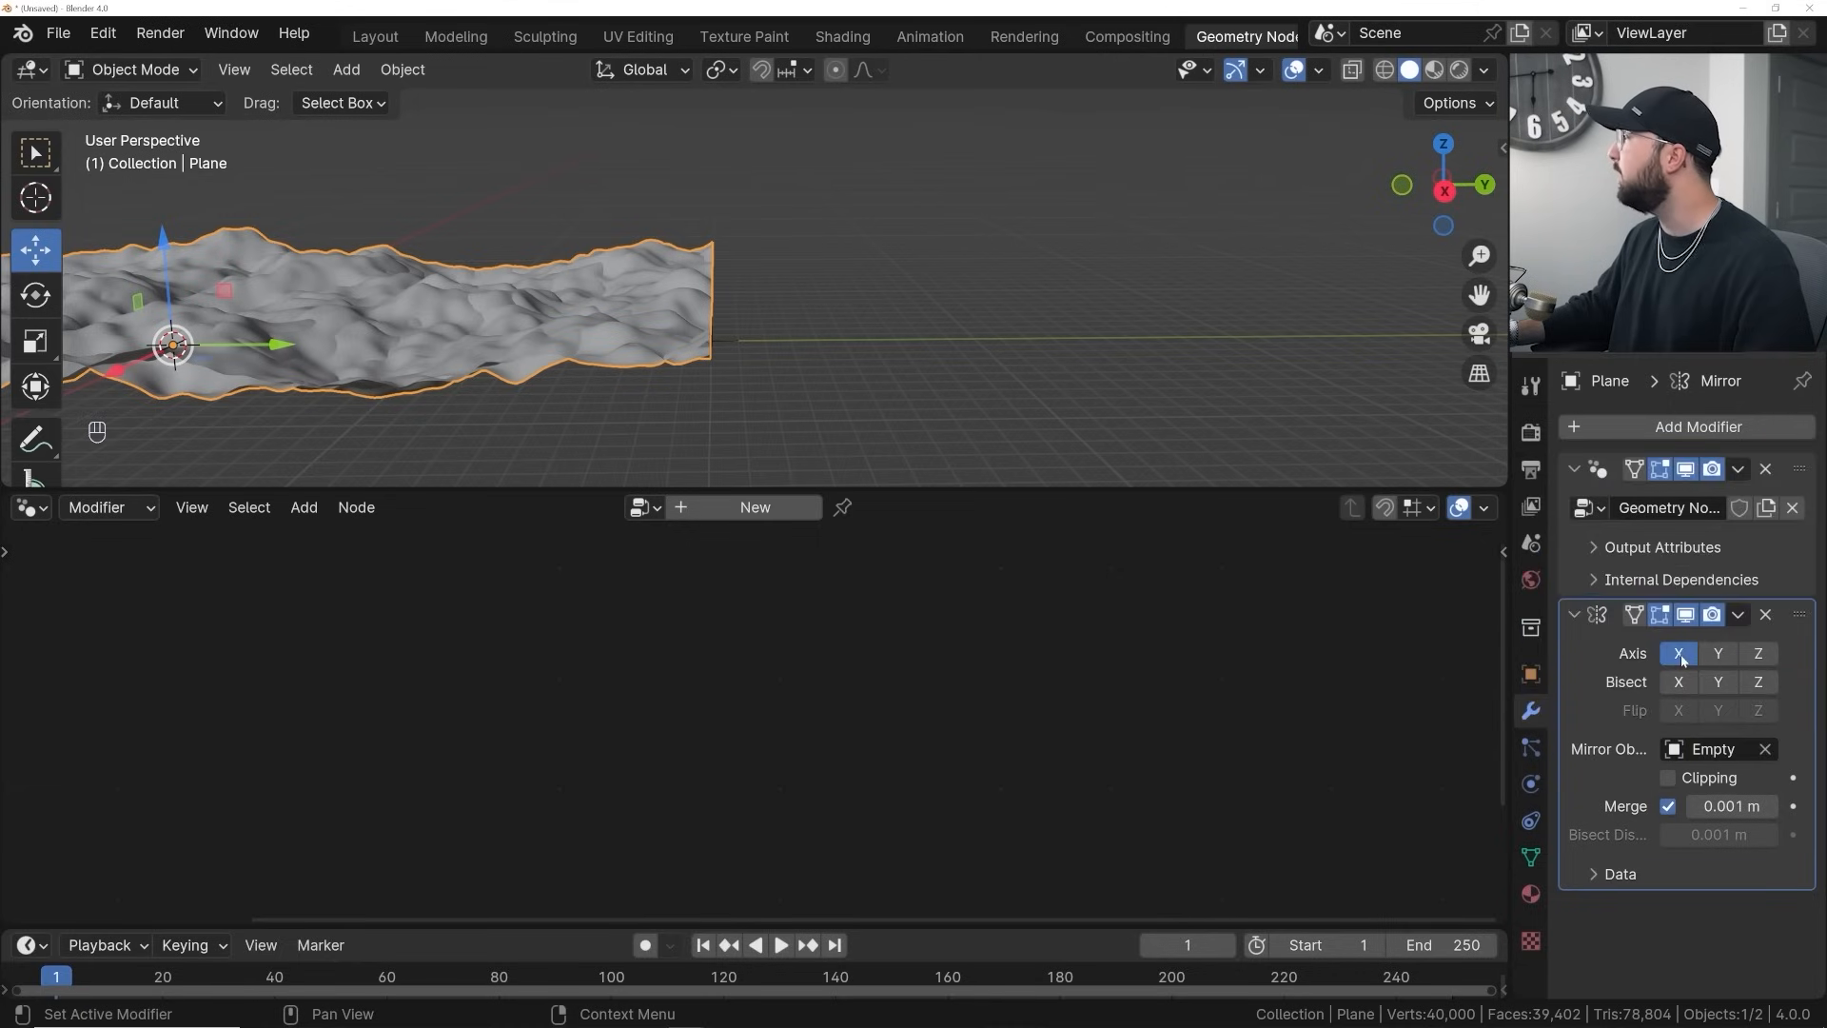
left_click(1718, 652)
Move the mirrored terrain into a new collection named "loop"
left_click(786, 396)
middle_click_drag(761, 343, 724, 318)
scroll(905, 245, "down", 6)
left_click(902, 331)
scroll(796, 271, "up", 4)
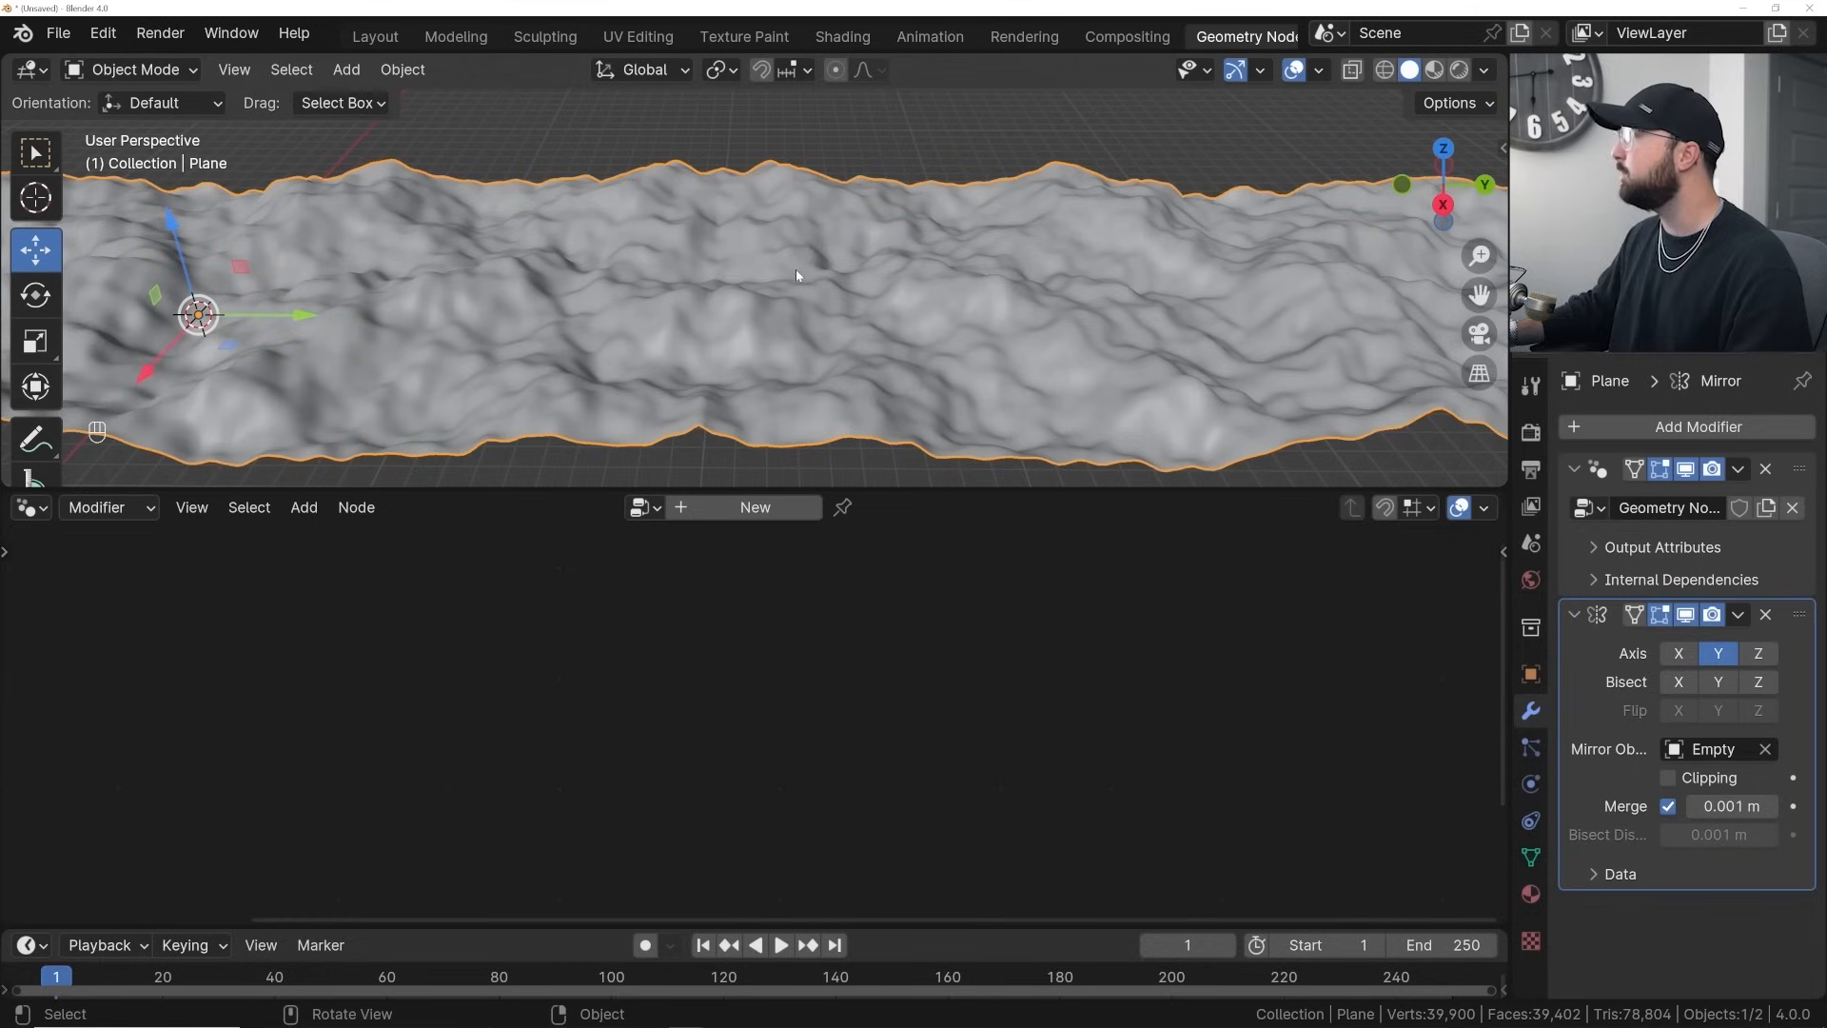
key("m")
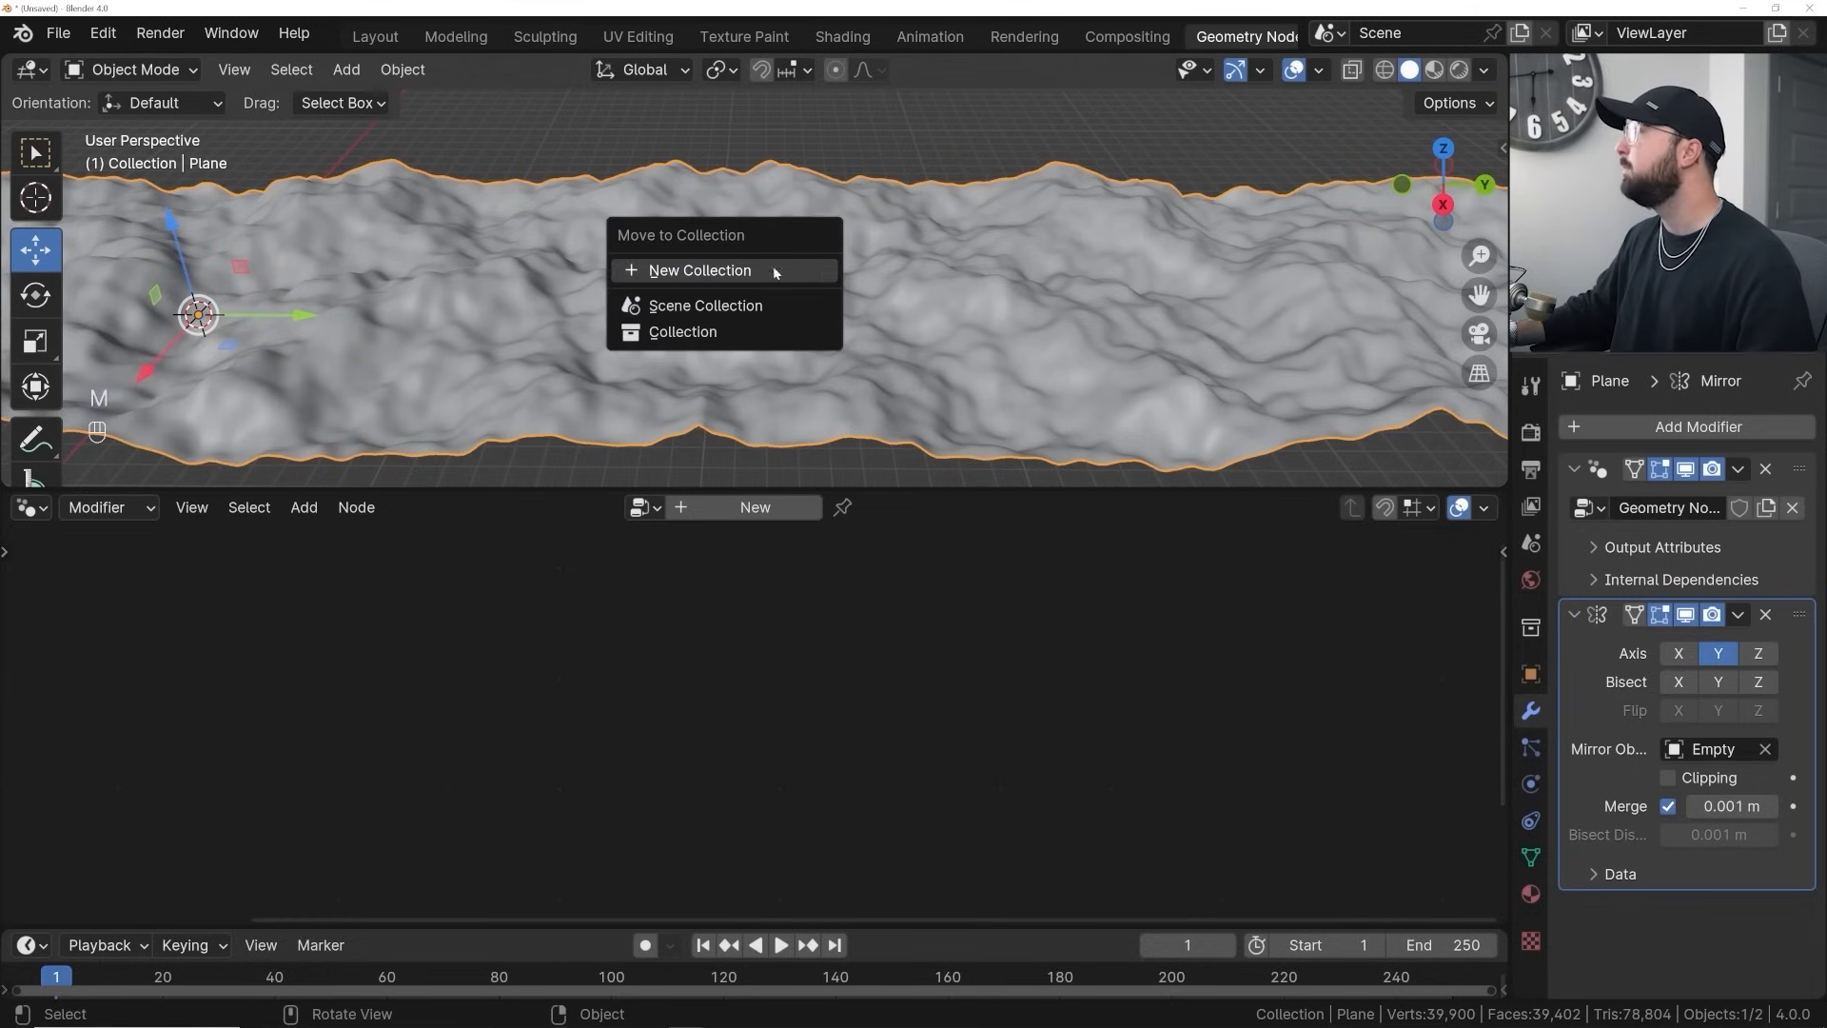
left_click(773, 270)
type("loop")
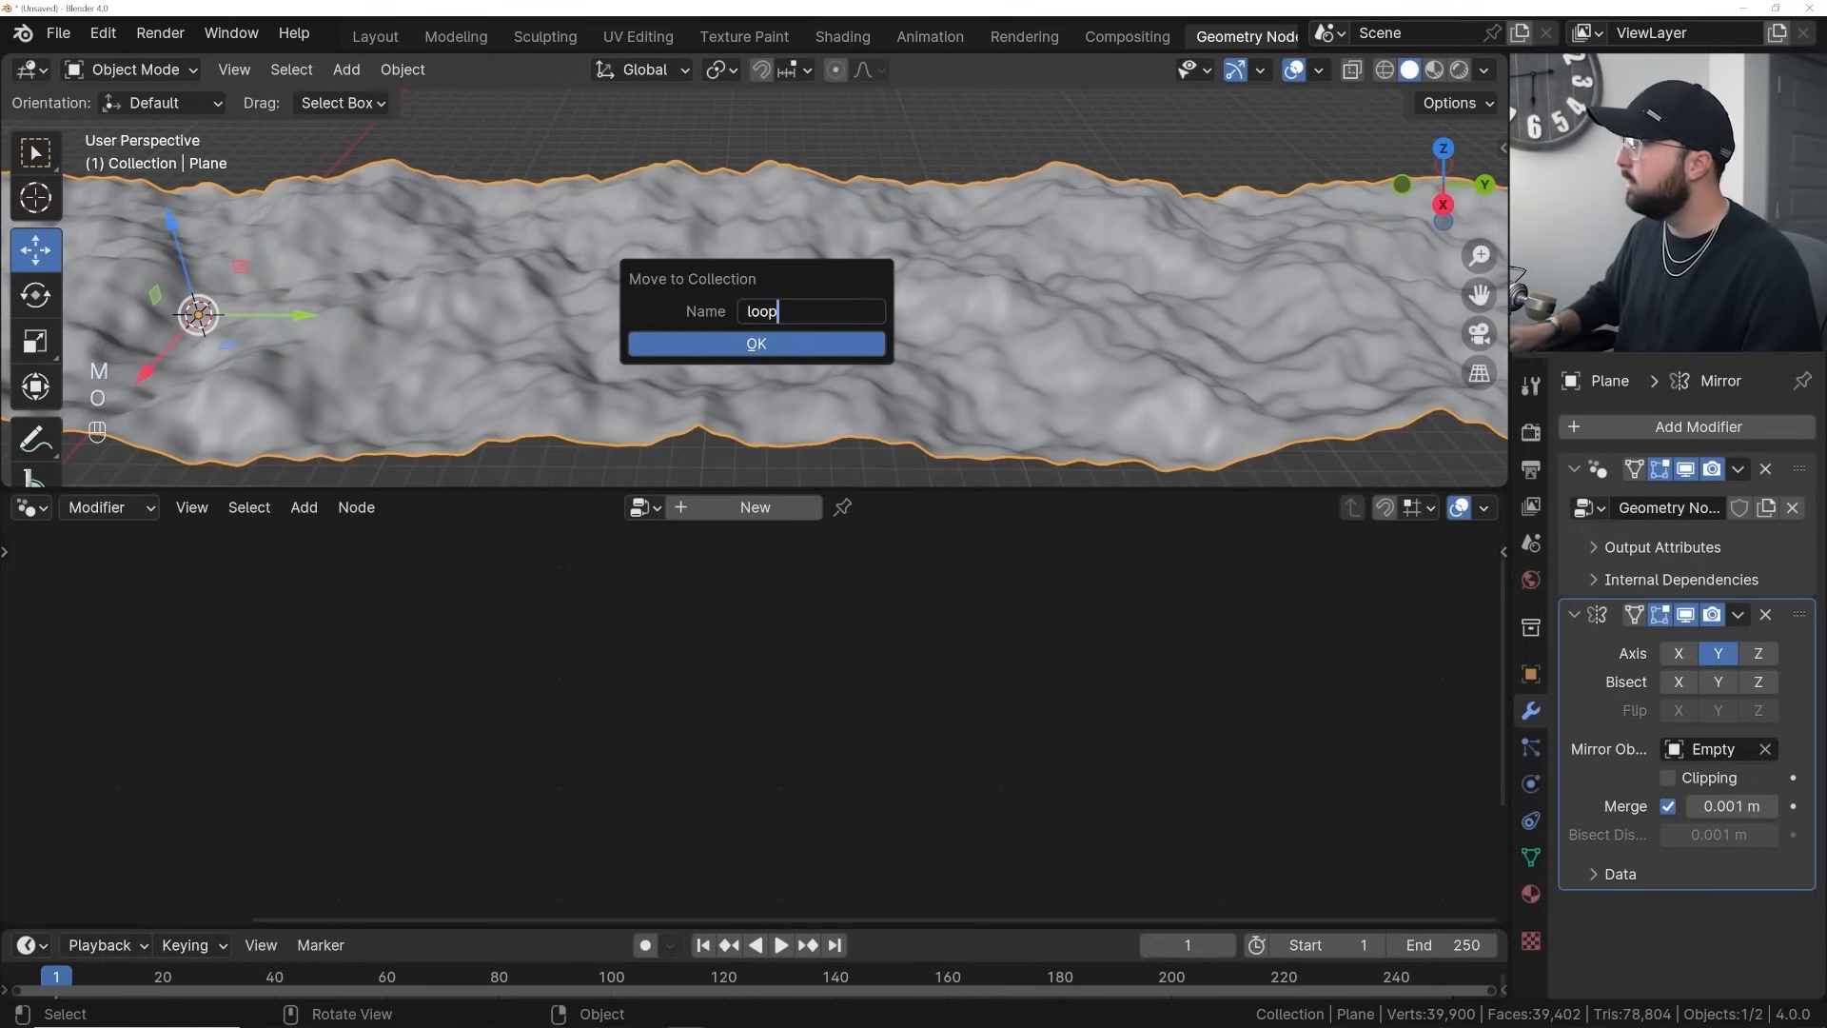
key("KP_Enter")
Add a collection instance of "loop" and move it 80 m along the Y axis to continue the terrain
scroll(1057, 329, "down", 3)
middle_click_drag(1057, 329, 807, 289, "shift")
key("shift+a")
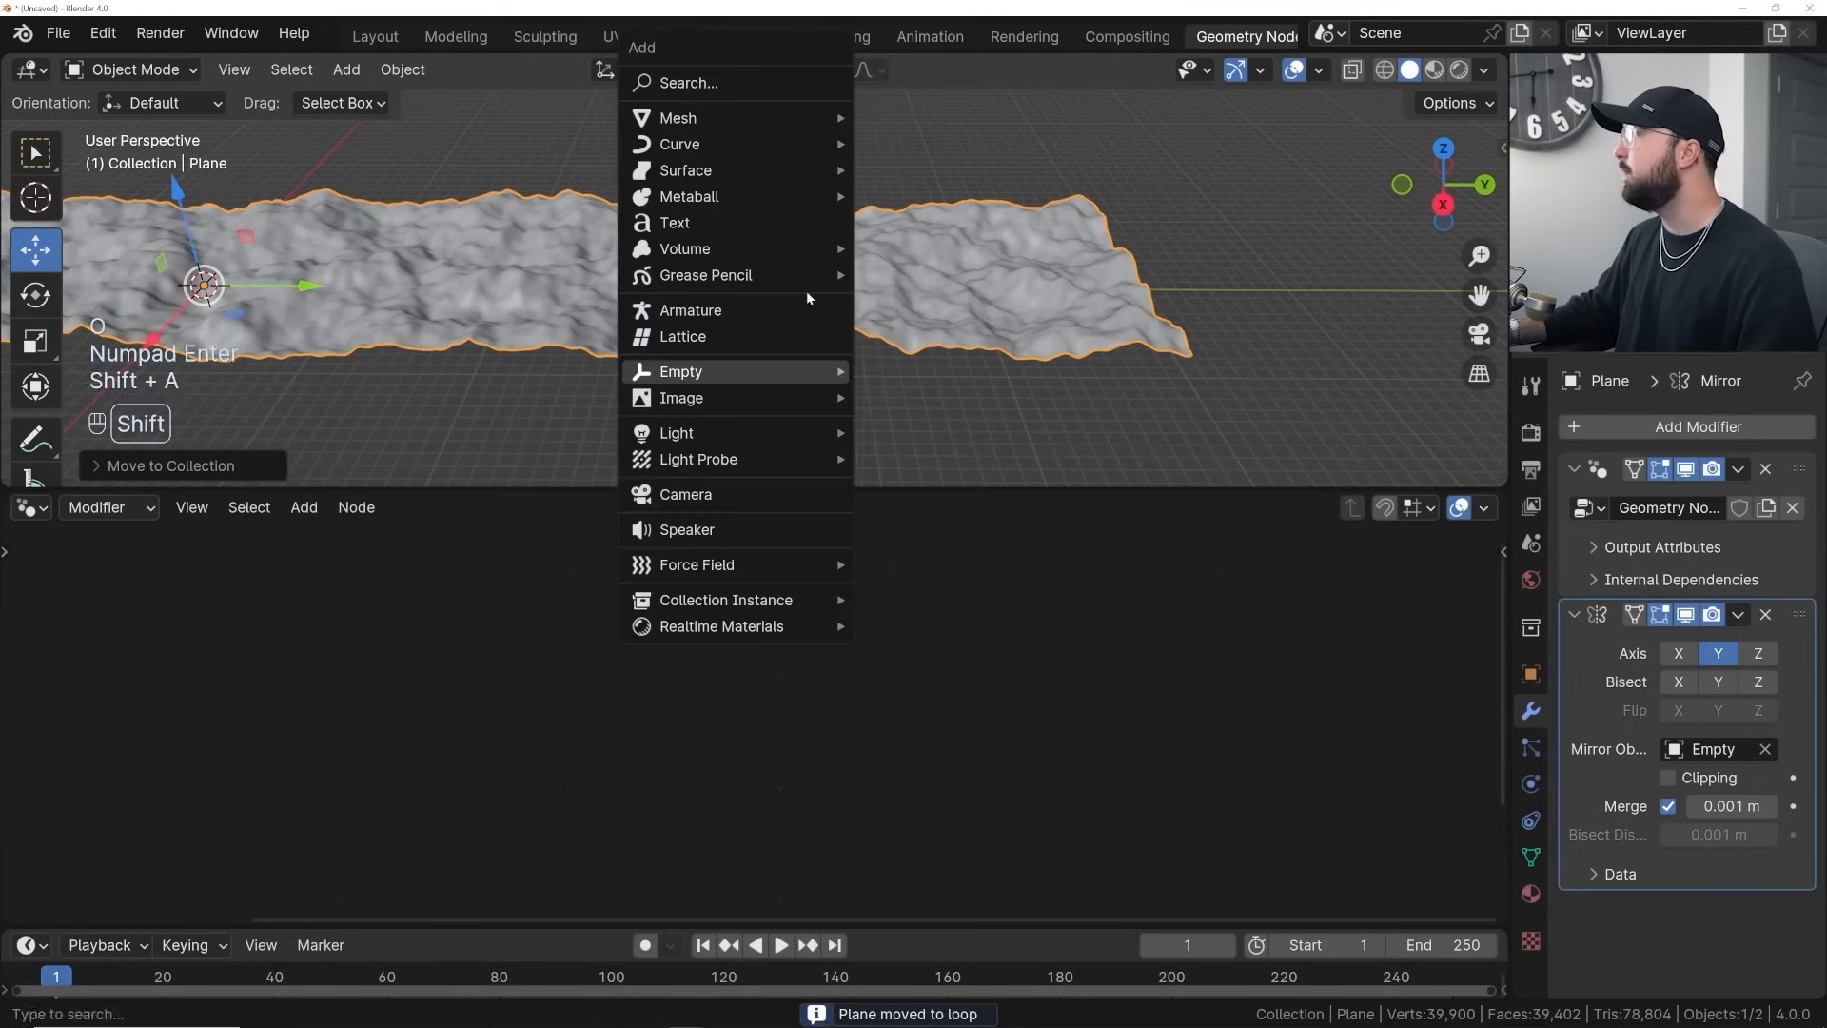
mouse_move(758, 614)
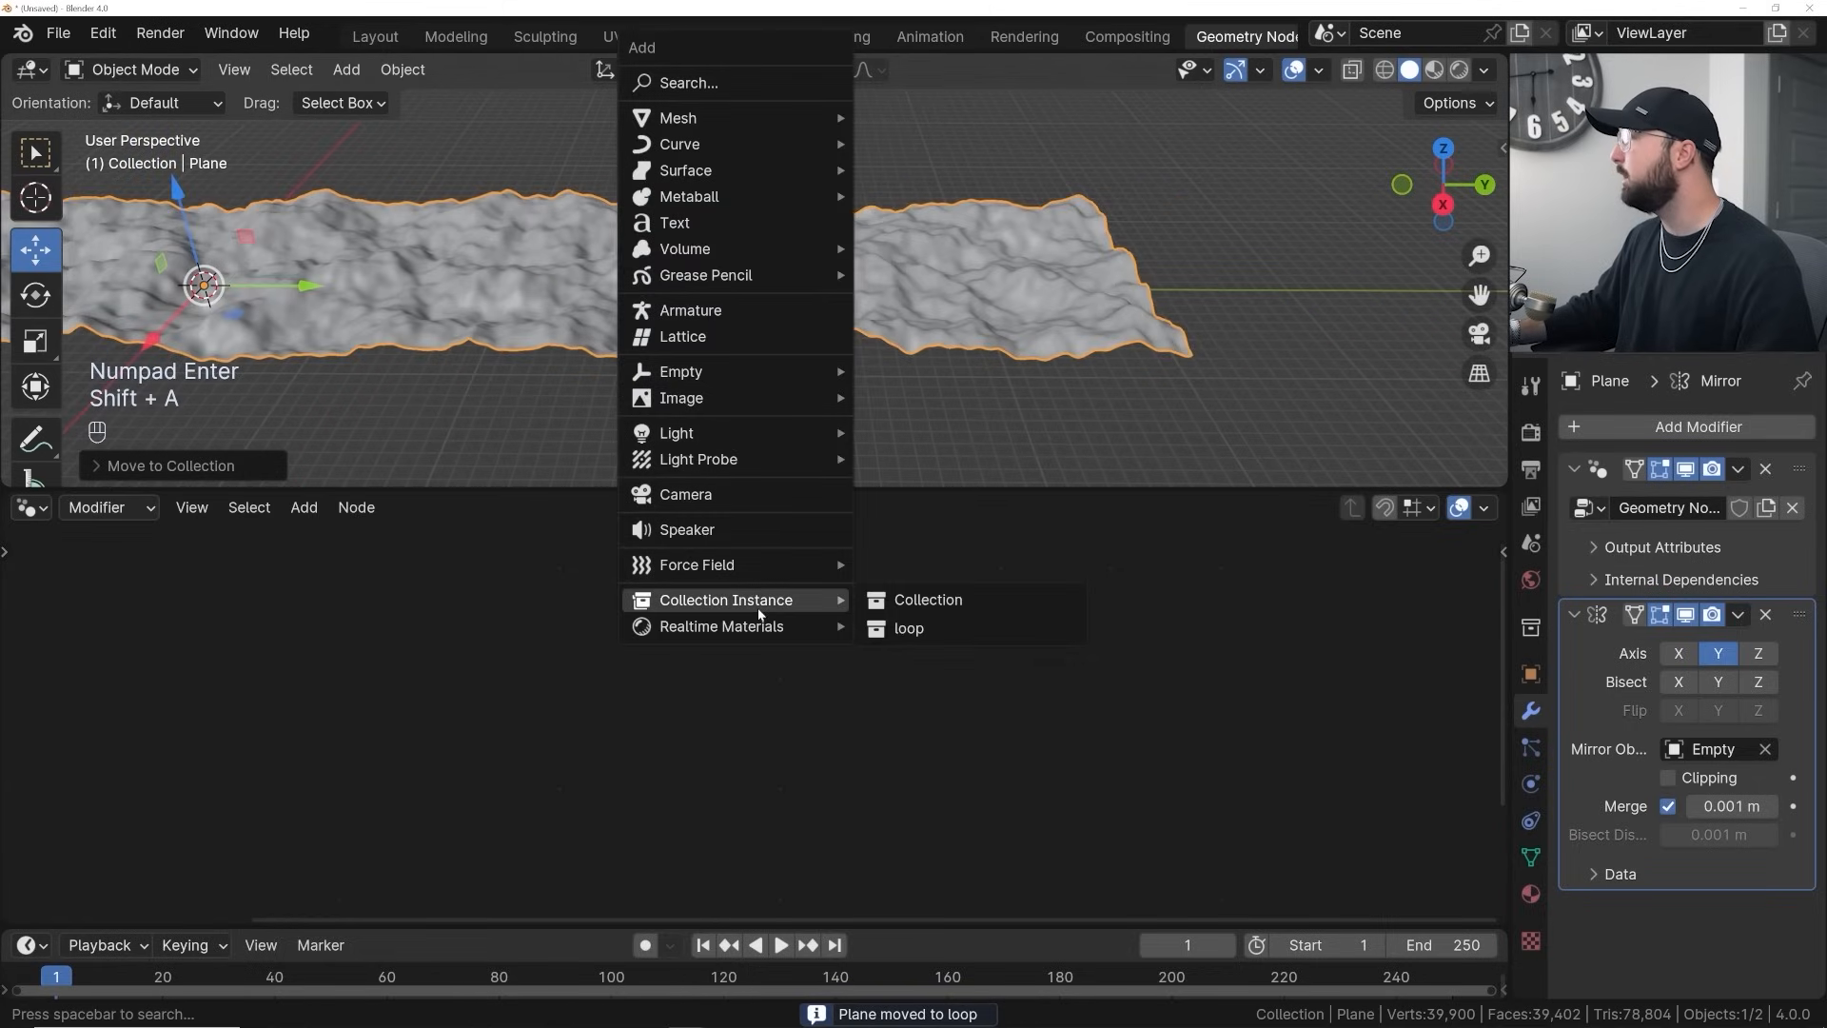
left_click(894, 629)
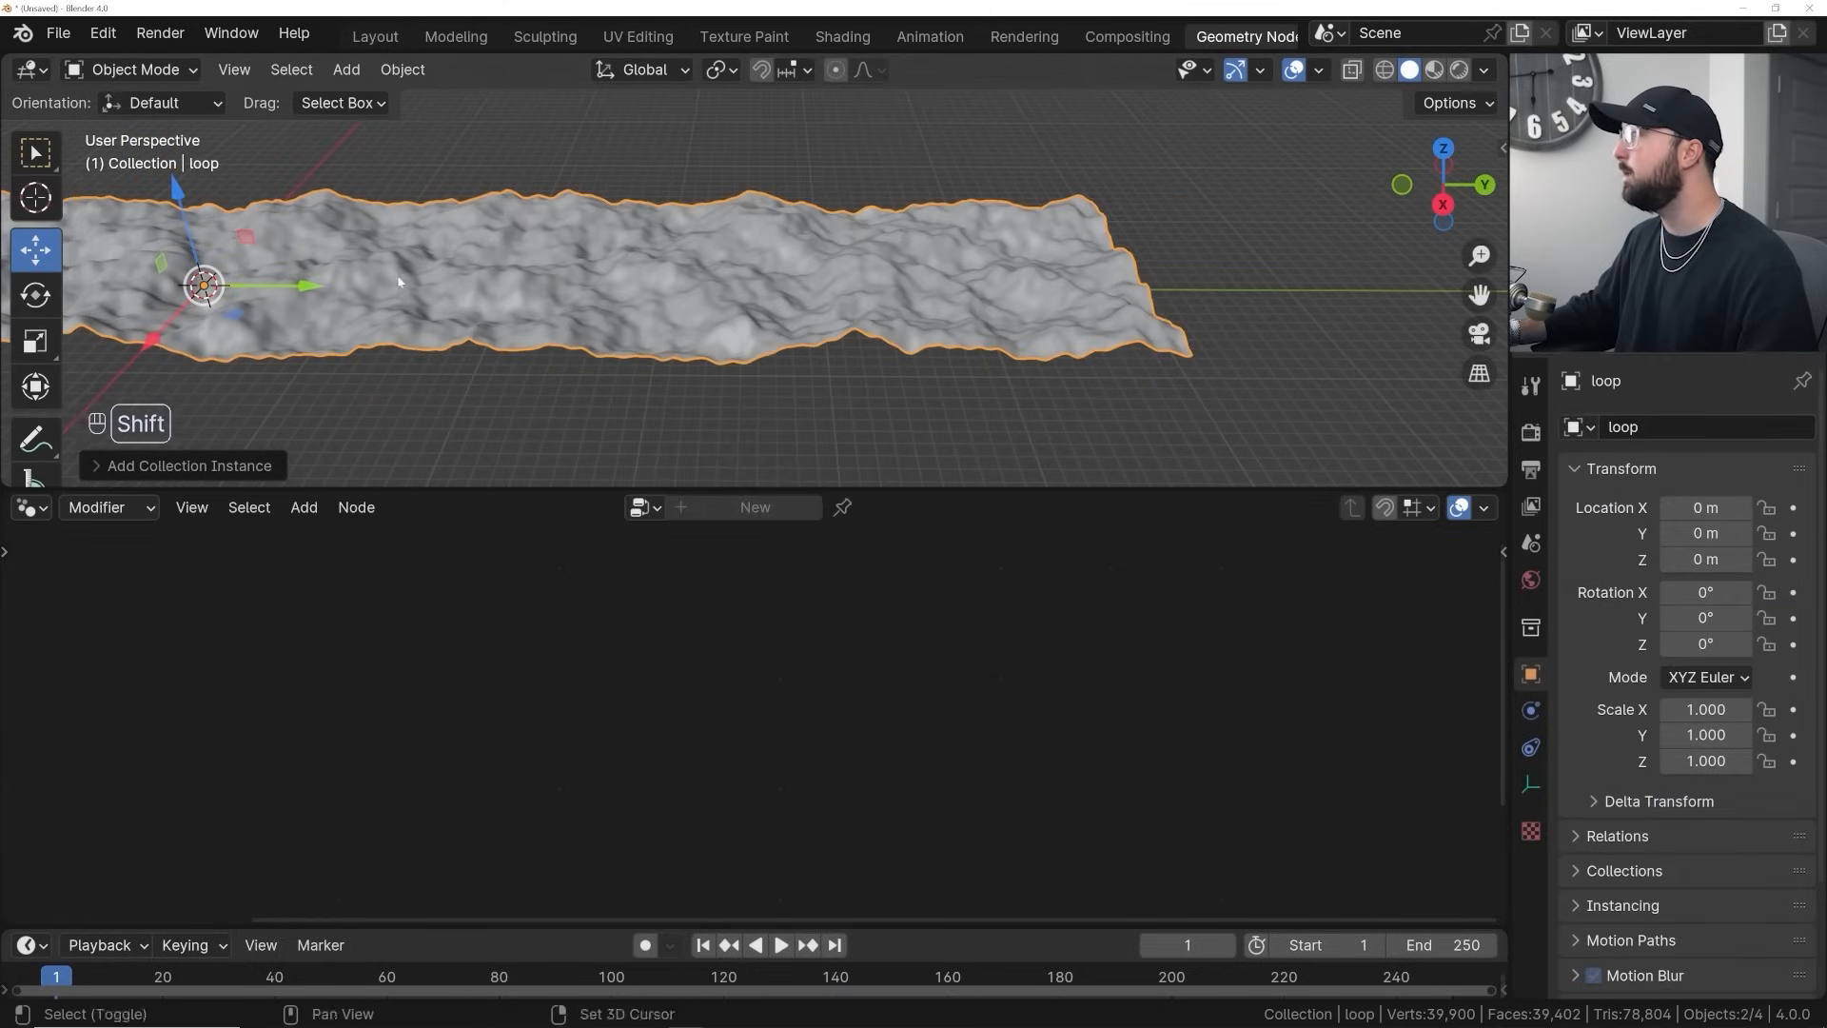
middle_click_drag(324, 283, 194, 317, "shift")
left_click_drag(193, 317, 1427, 386, "ctrl")
middle_click_drag(1133, 281, 891, 273, "shift")
Examine the join between the original terrain and its collection instance from several angles
left_click(868, 156)
scroll(785, 314, "up", 6)
middle_click_drag(733, 345, 691, 413)
scroll(963, 335, "down", 3)
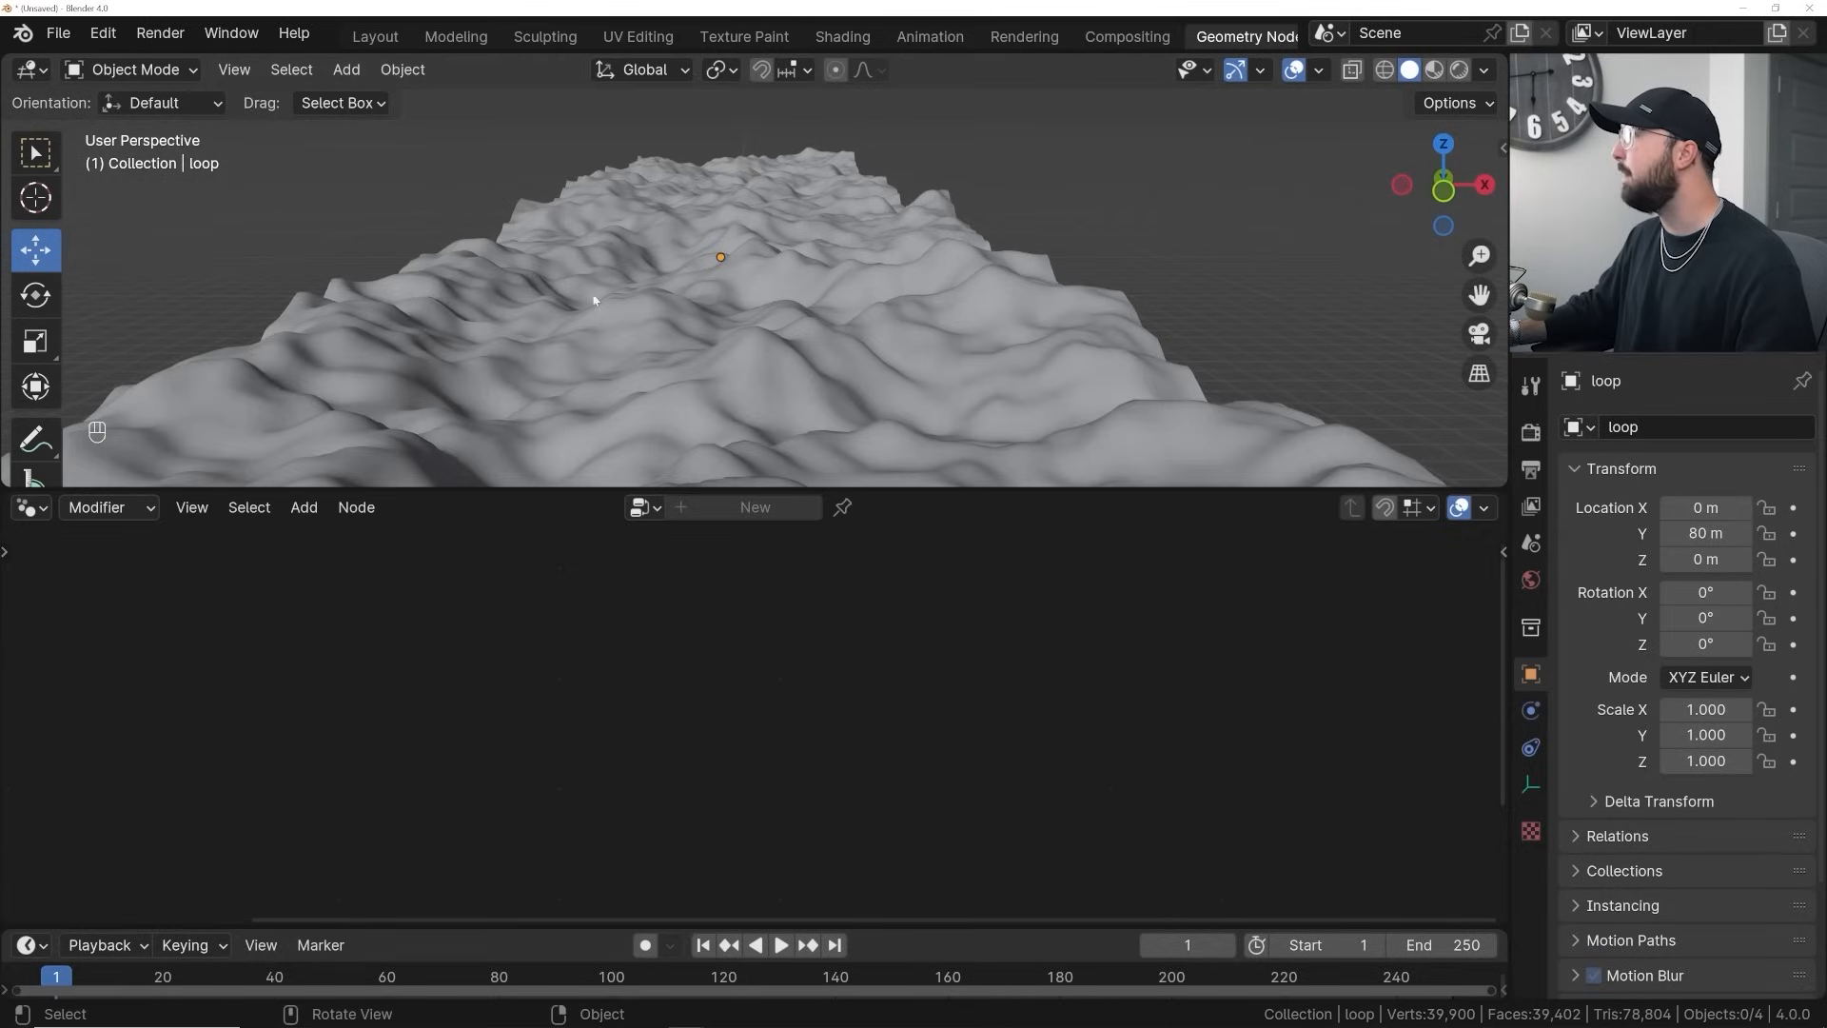
middle_click_drag(910, 229, 648, 290)
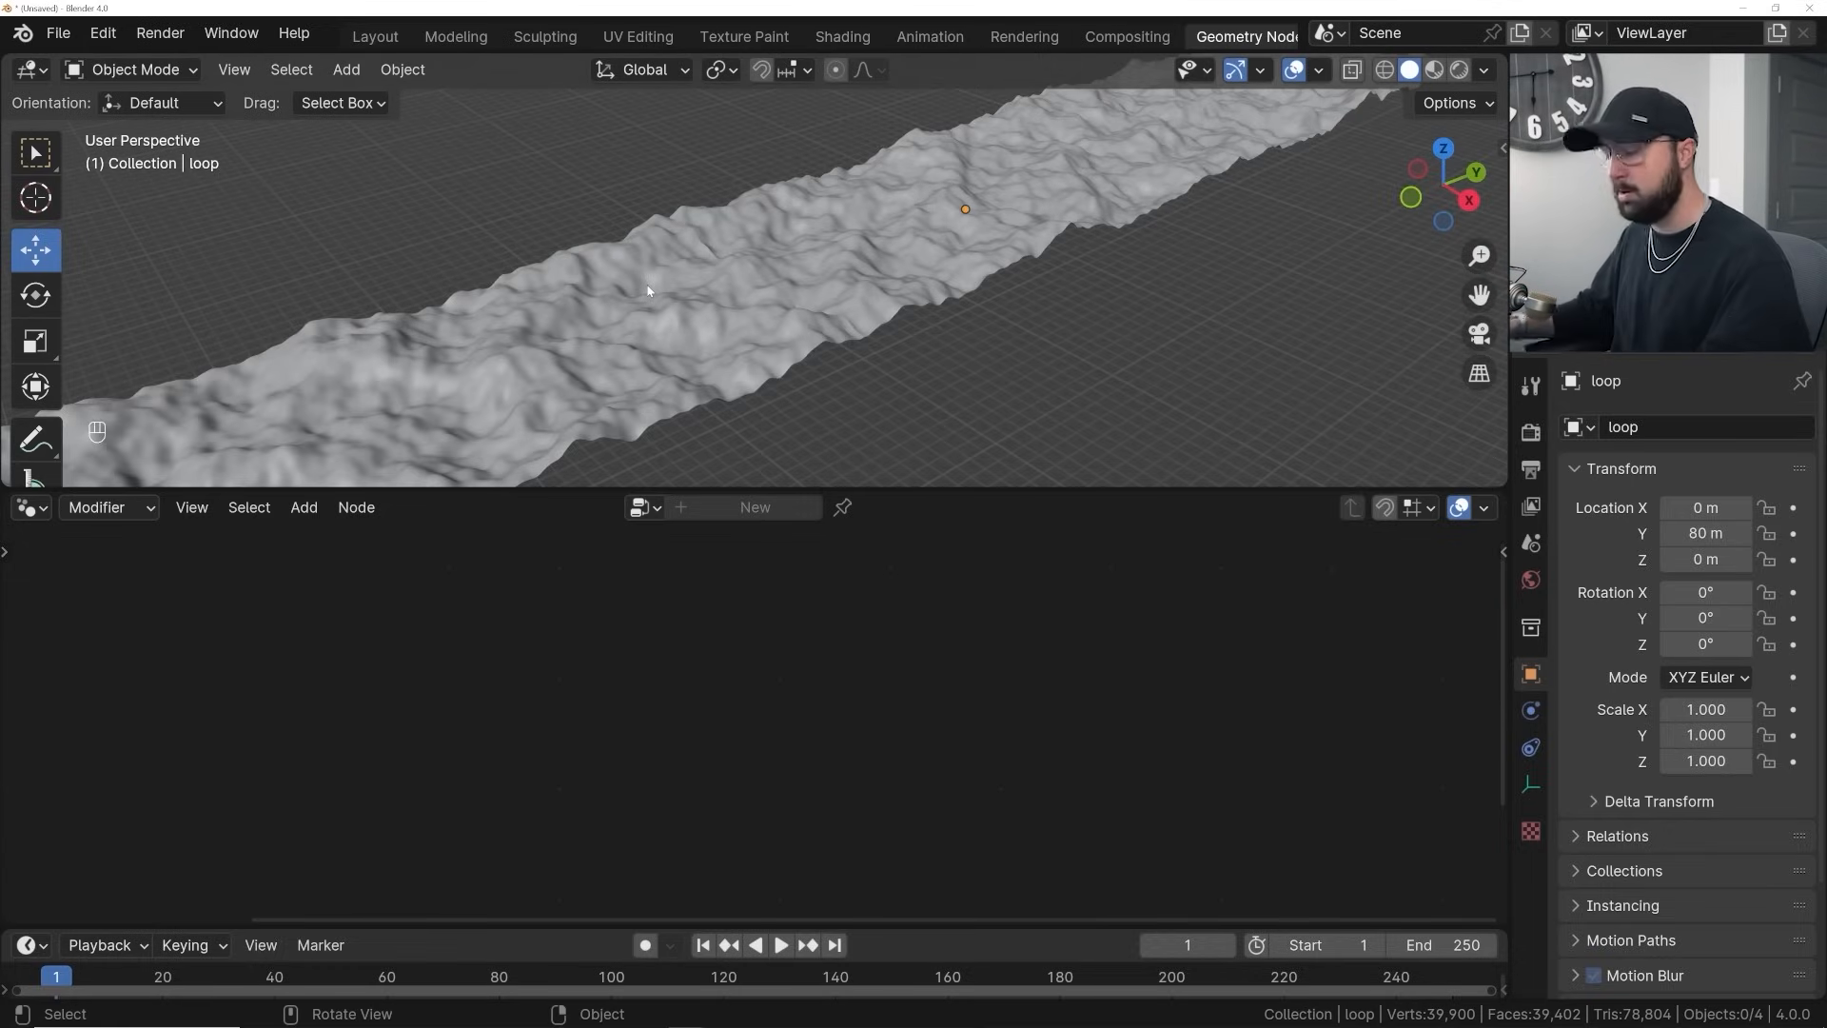
middle_click_drag(739, 234, 762, 288)
Select the original terrain and make its Geometry Nodes modifier active to show the node tree
left_click(453, 281)
middle_click_drag(454, 281, 882, 197)
middle_click_drag(730, 296, 882, 243, "shift")
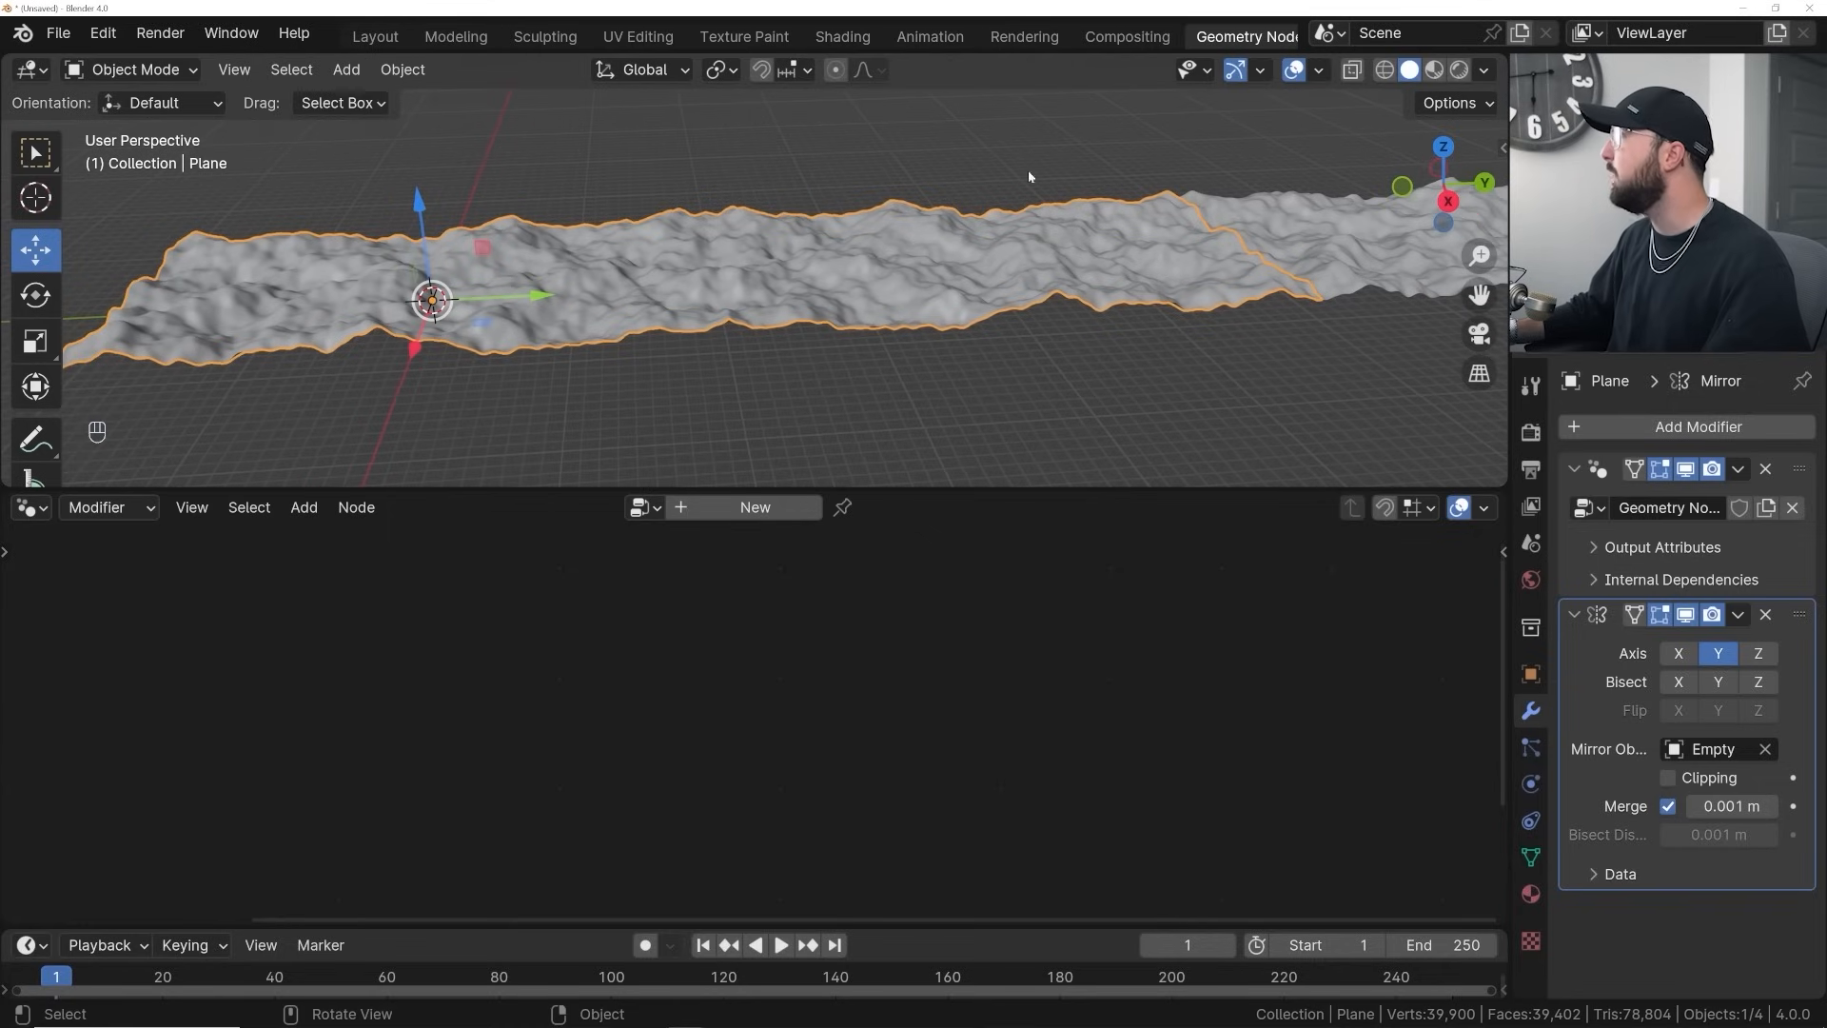
left_click(1808, 471)
middle_click_drag(857, 285, 969, 281)
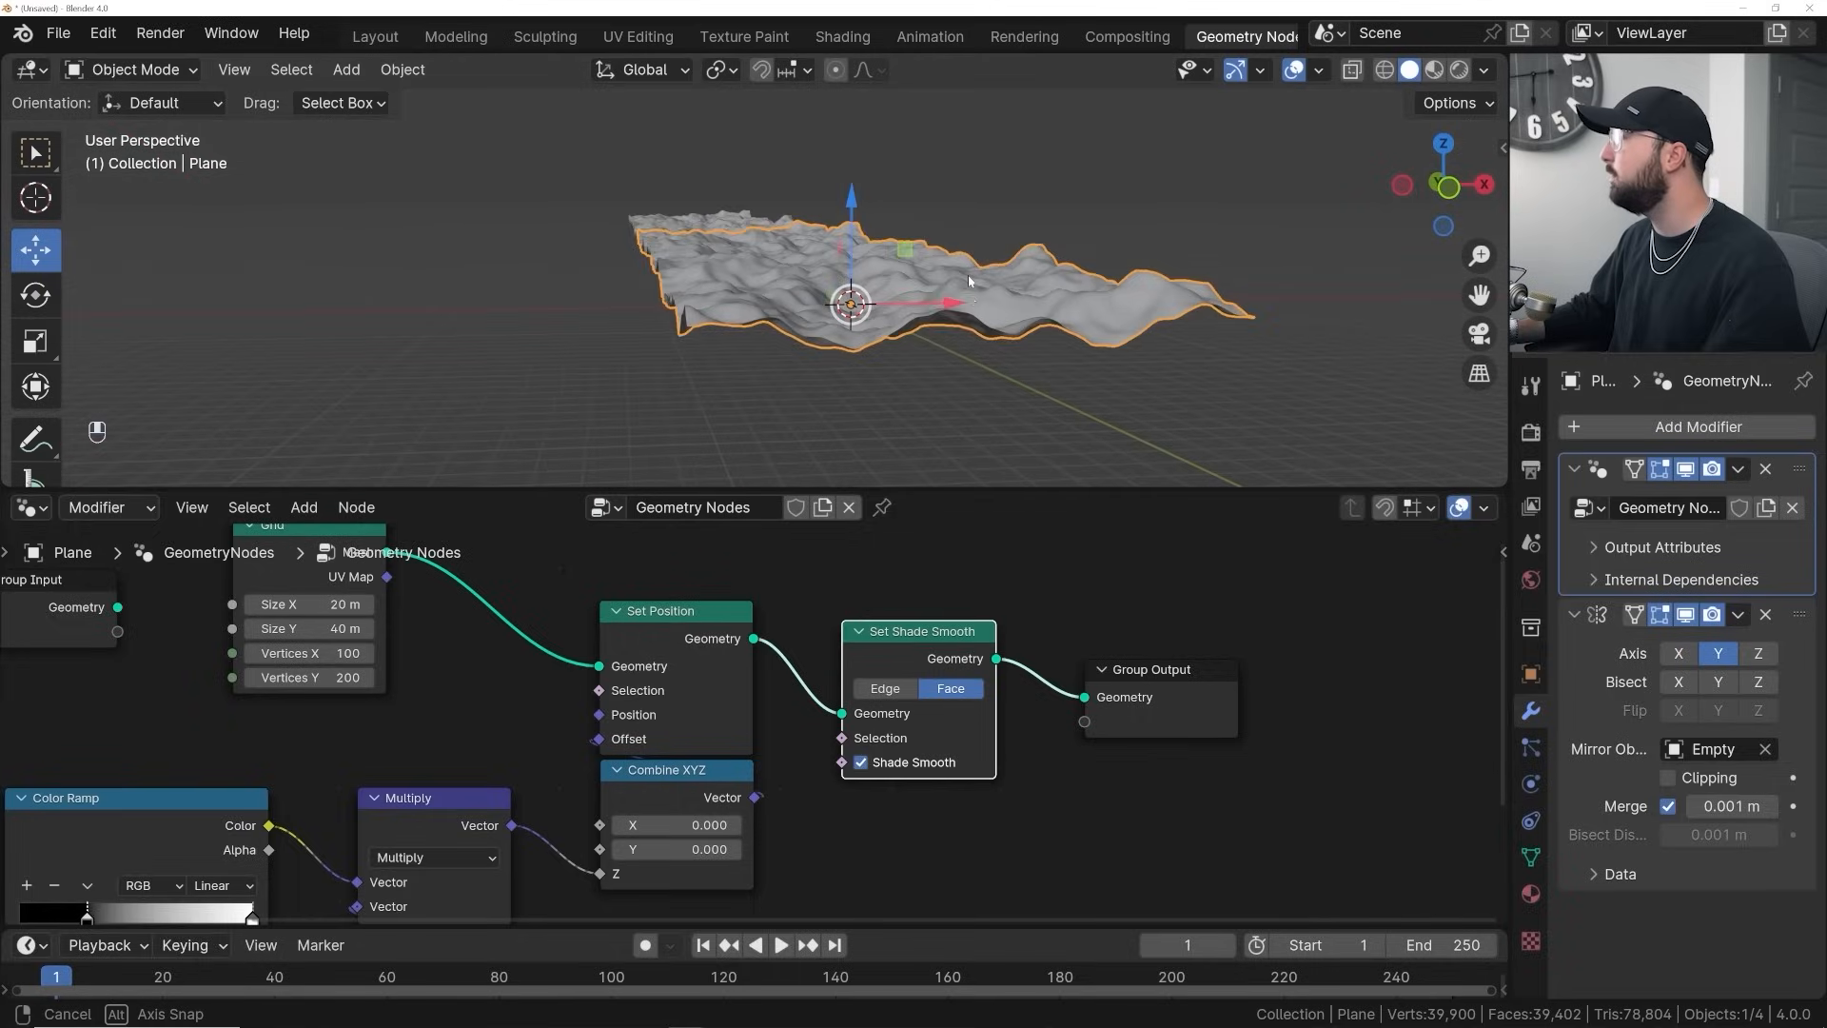
scroll(917, 365, "down", 3)
scroll(886, 363, "up", 8)
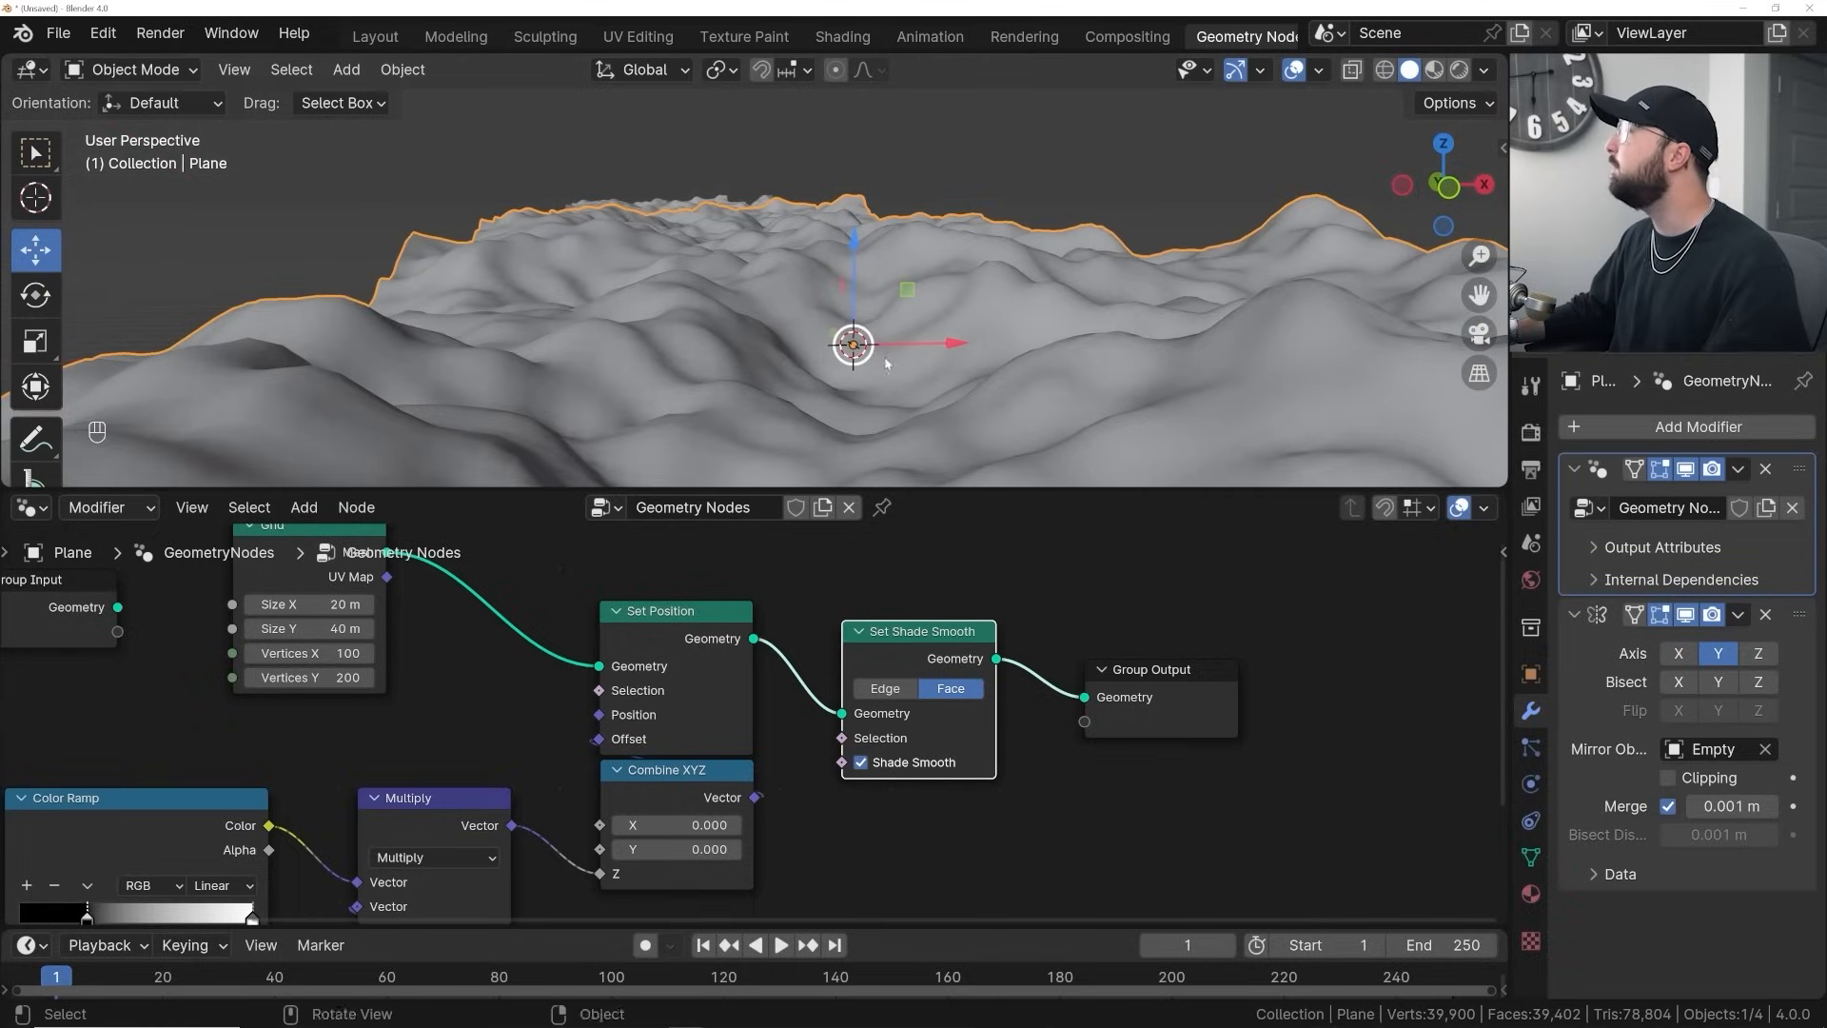
Add a Set Material node between the Set Shade Smooth and Group Output nodes
middle_click_drag(1323, 720, 895, 707)
key("shift+a")
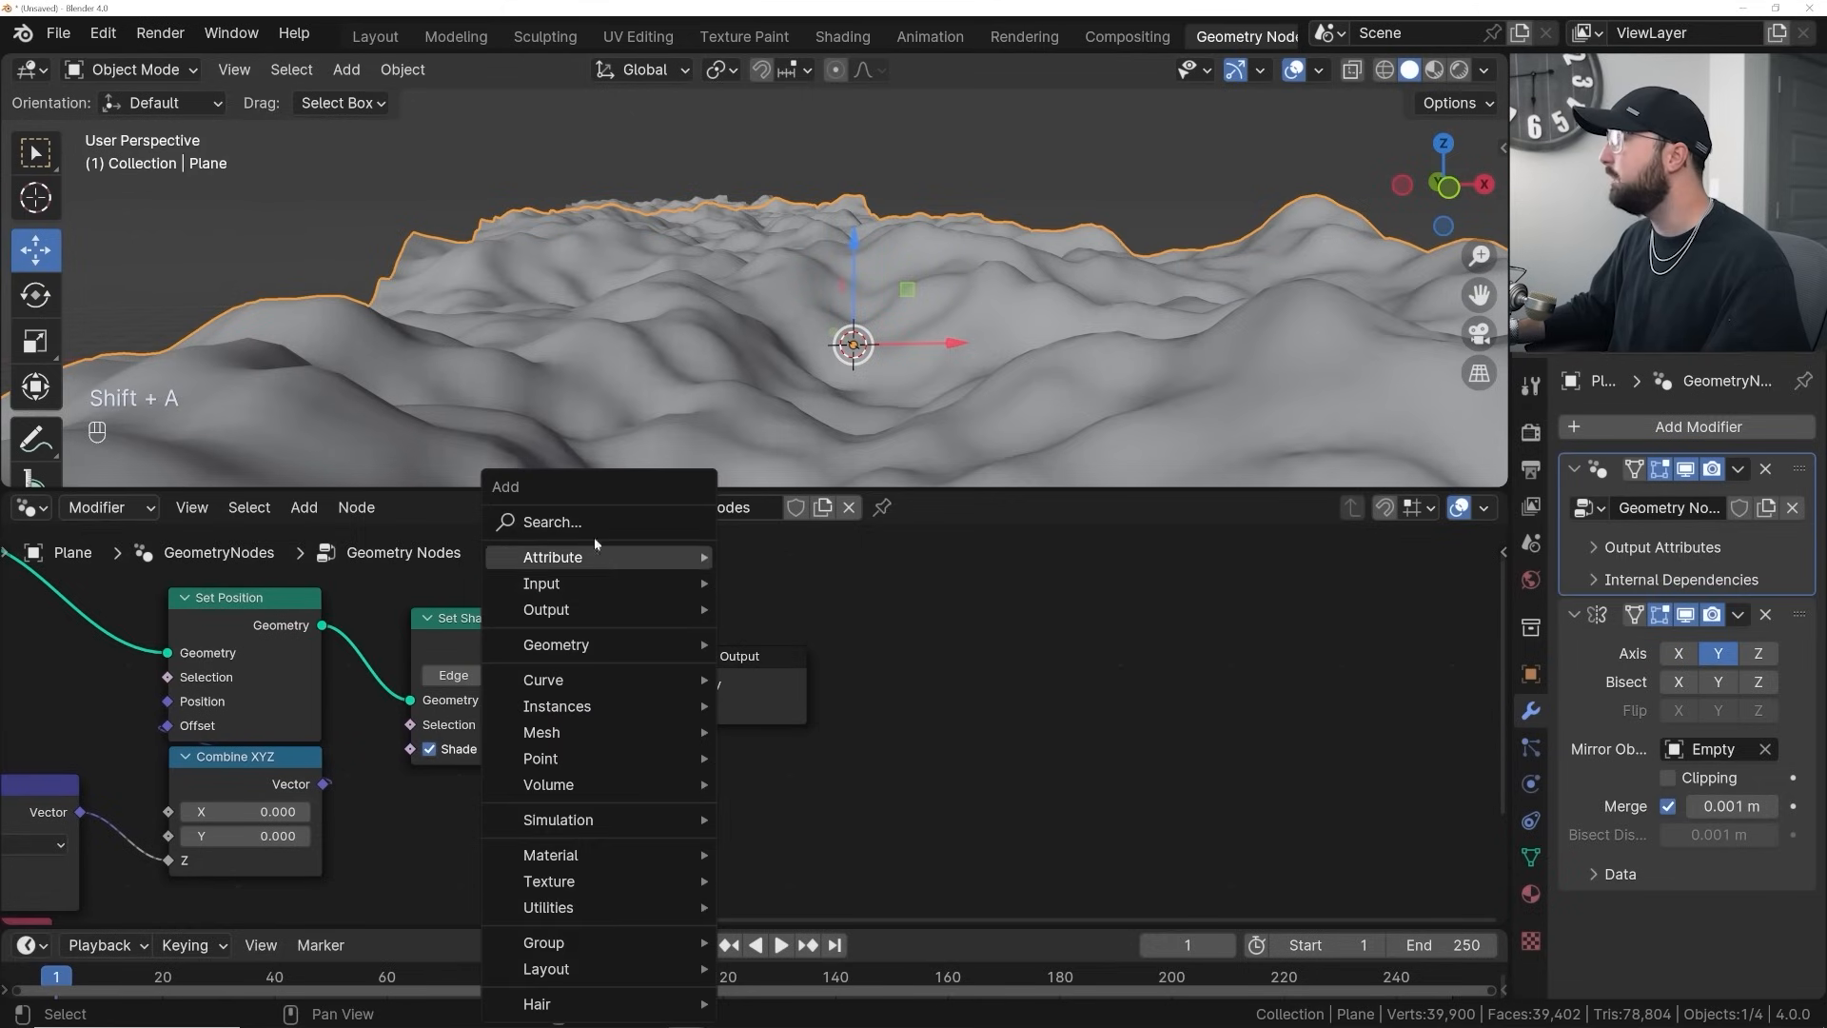
left_click(571, 523)
type("set m")
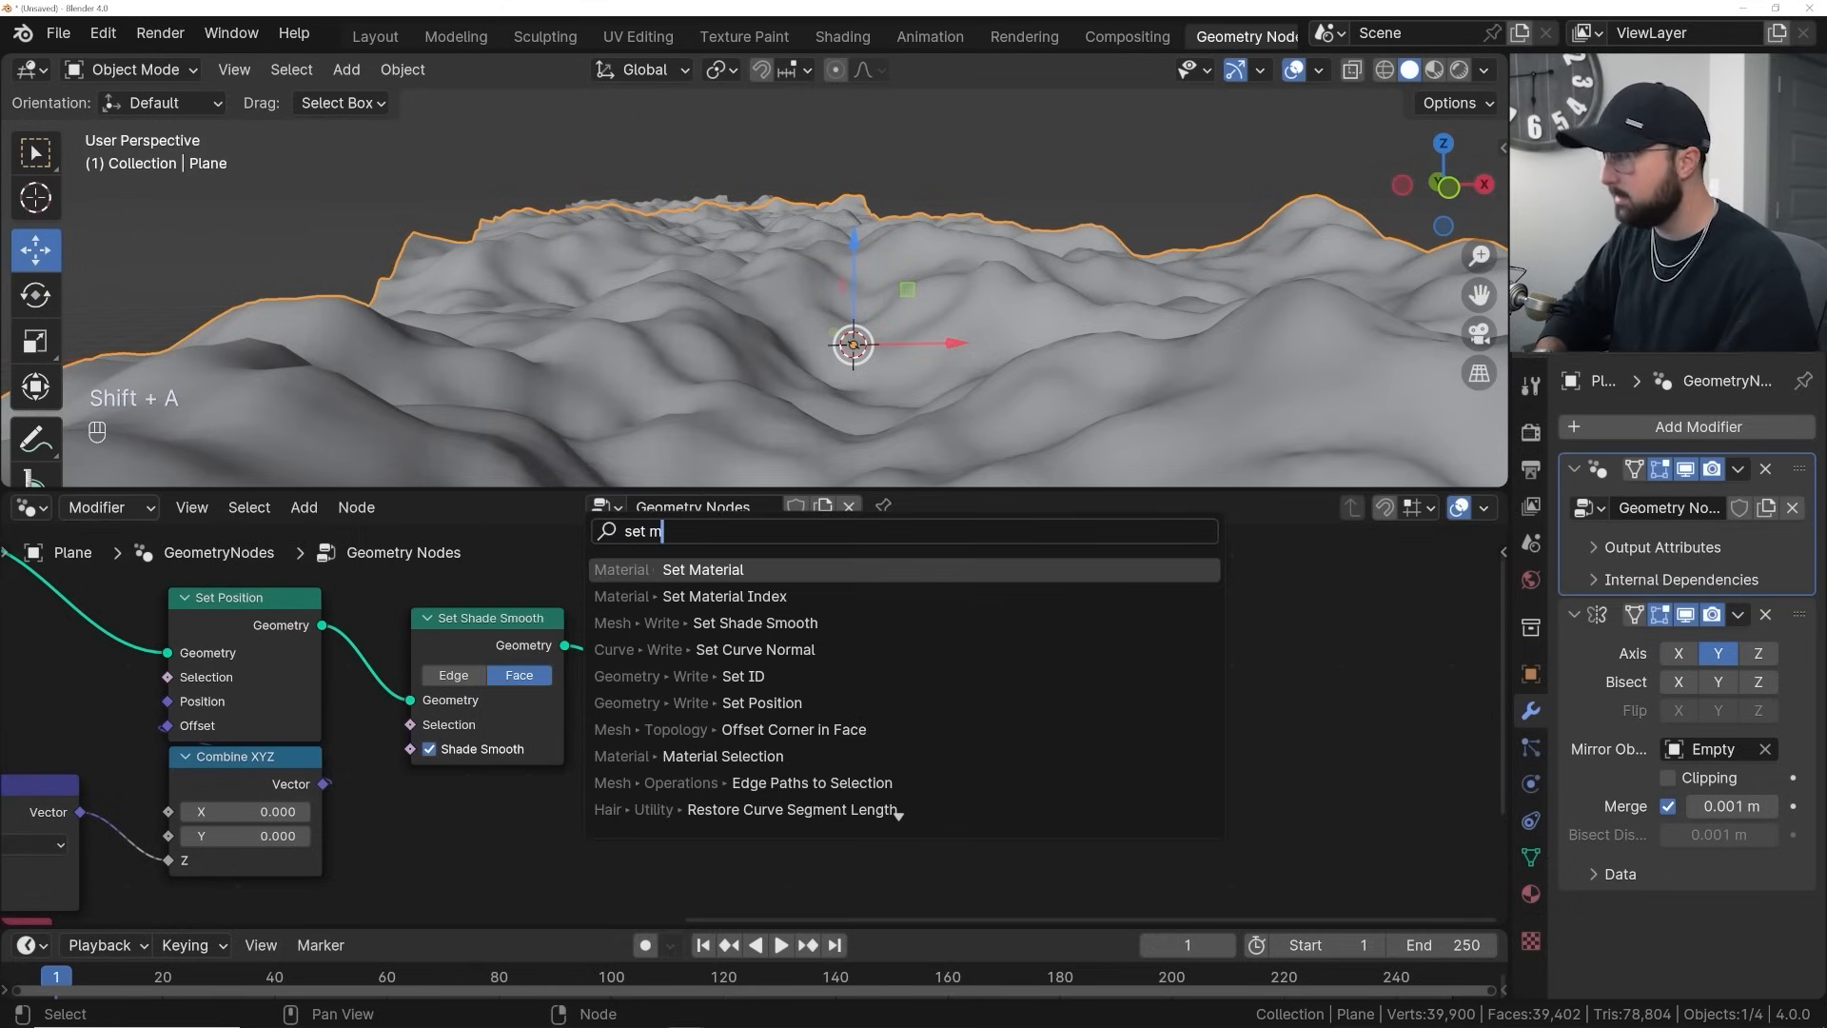
key("Return")
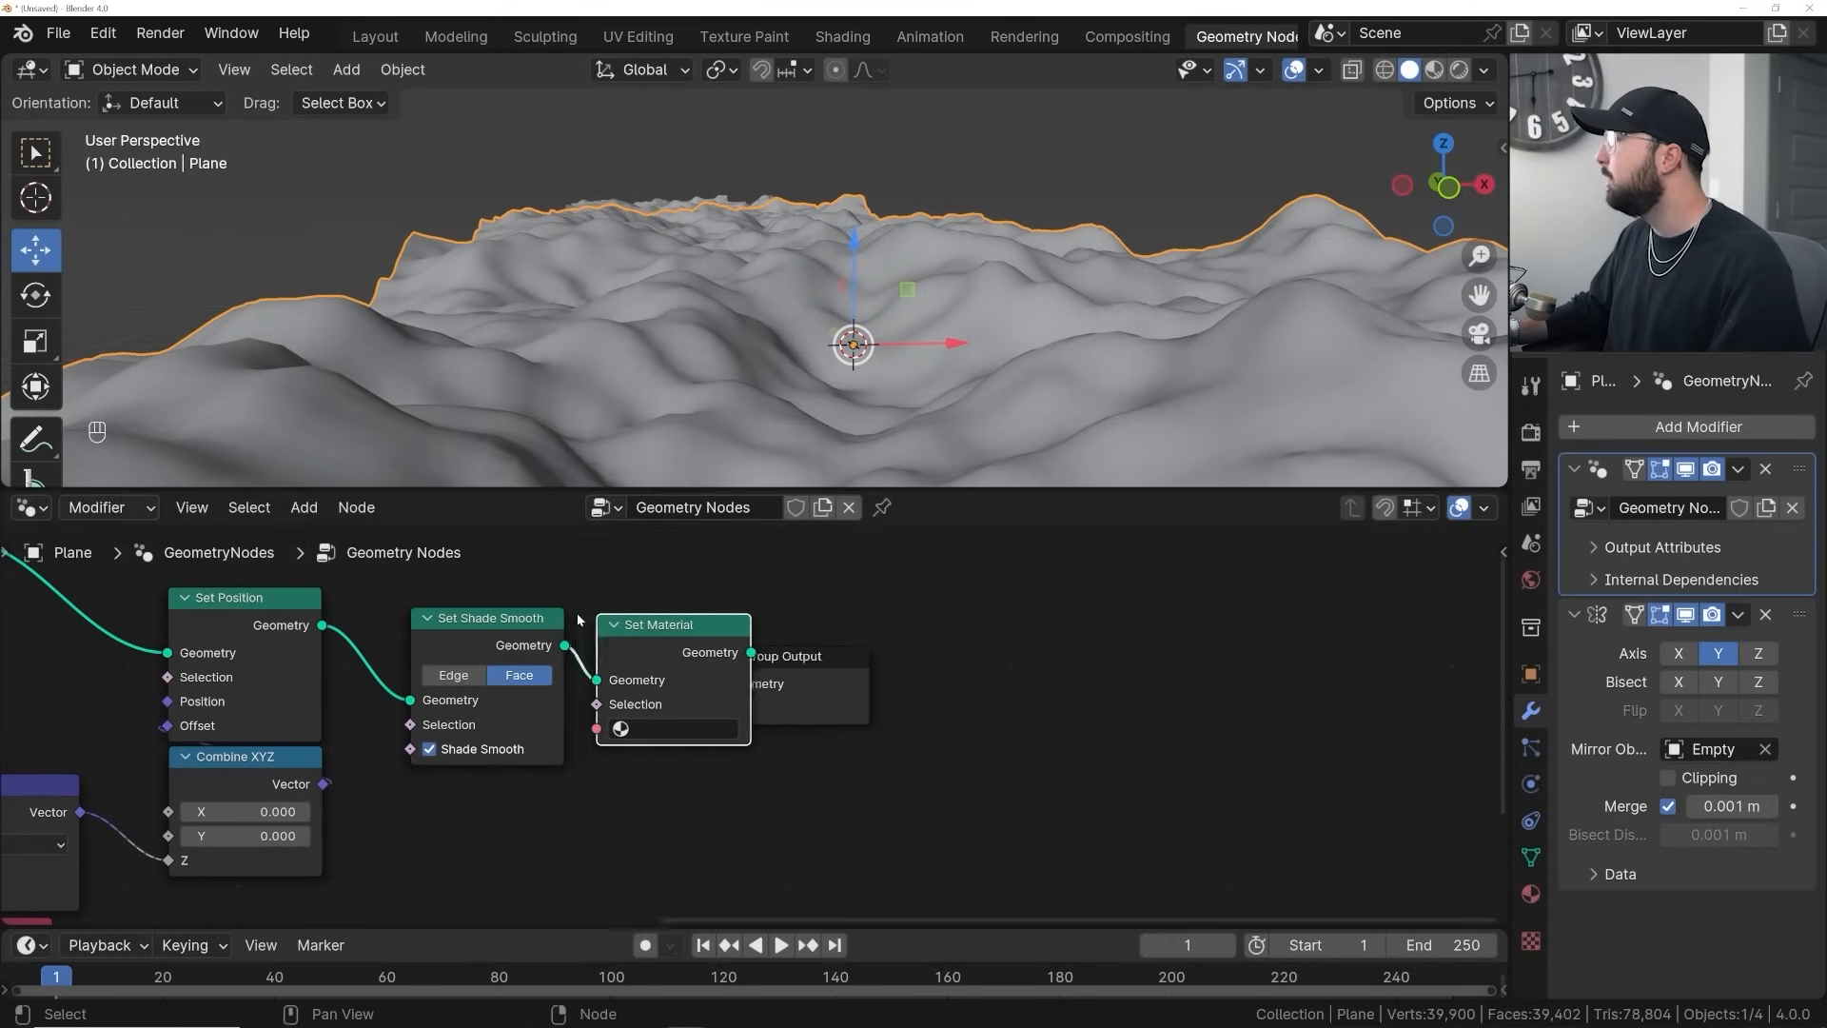
left_click(730, 678)
Create a new material for the terrain and assign it in the Set Material node
left_click(1534, 895)
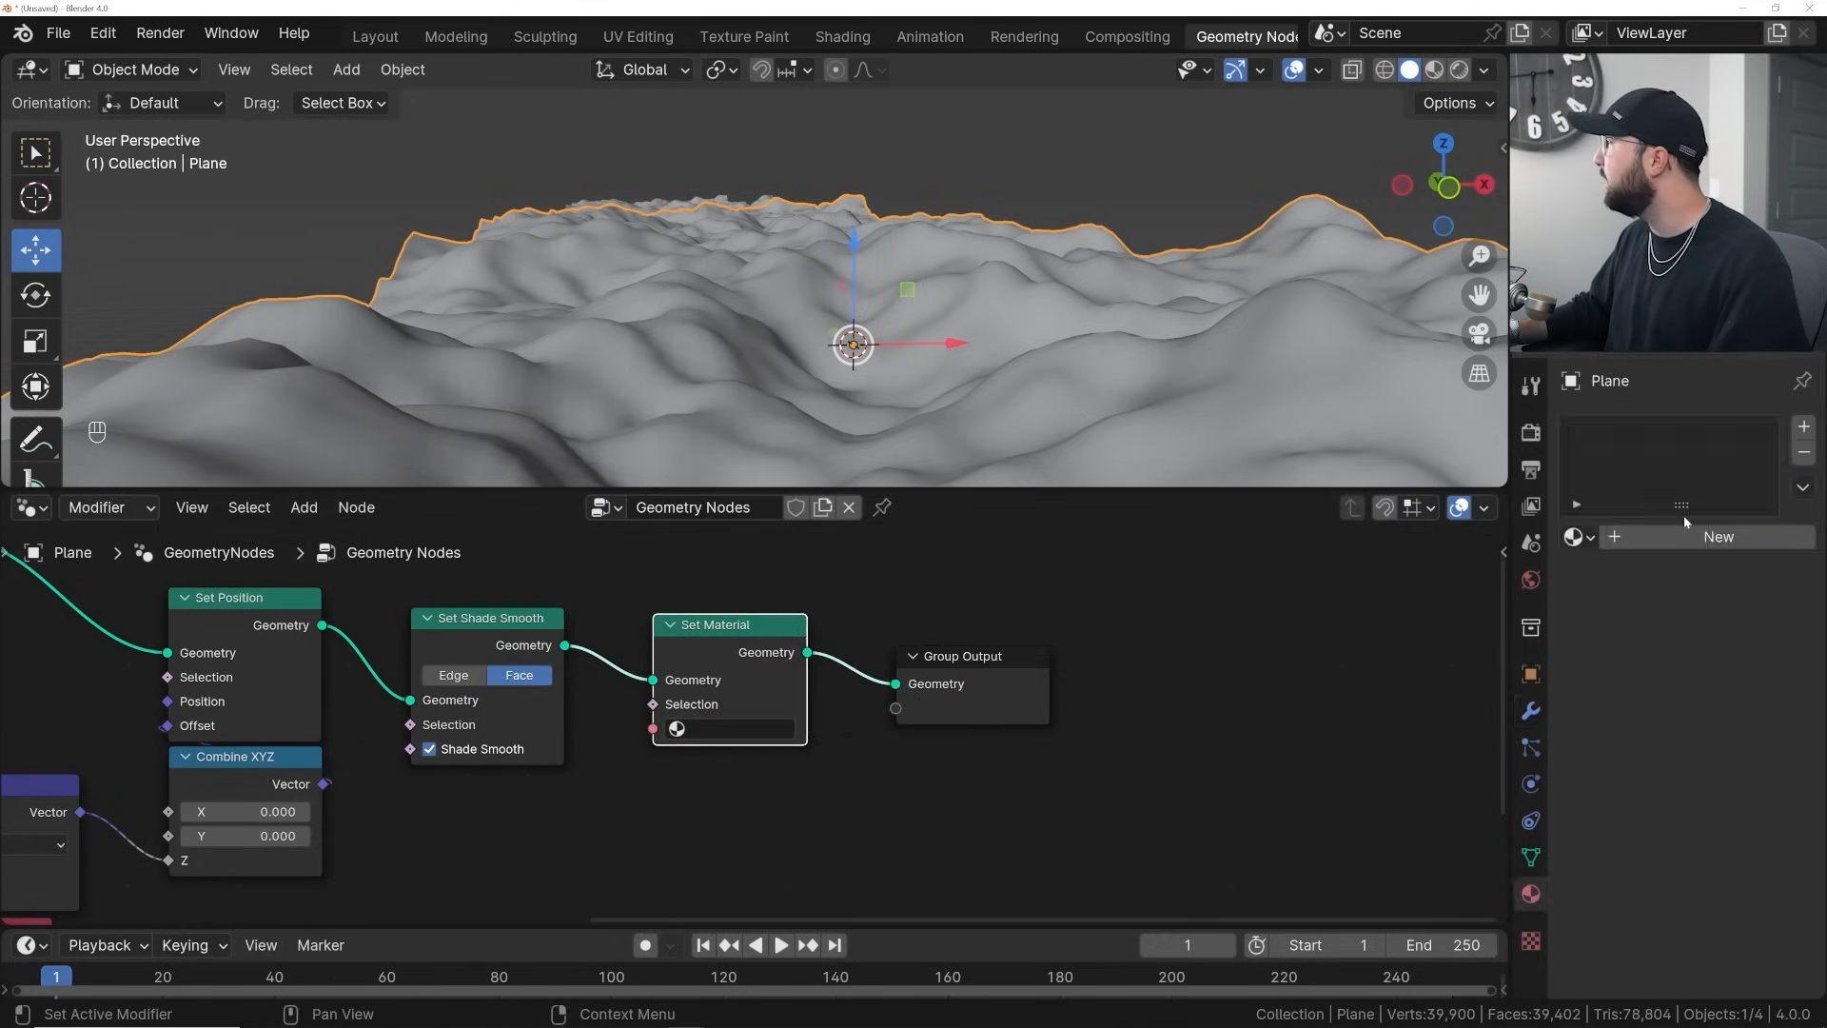
left_click(1698, 546)
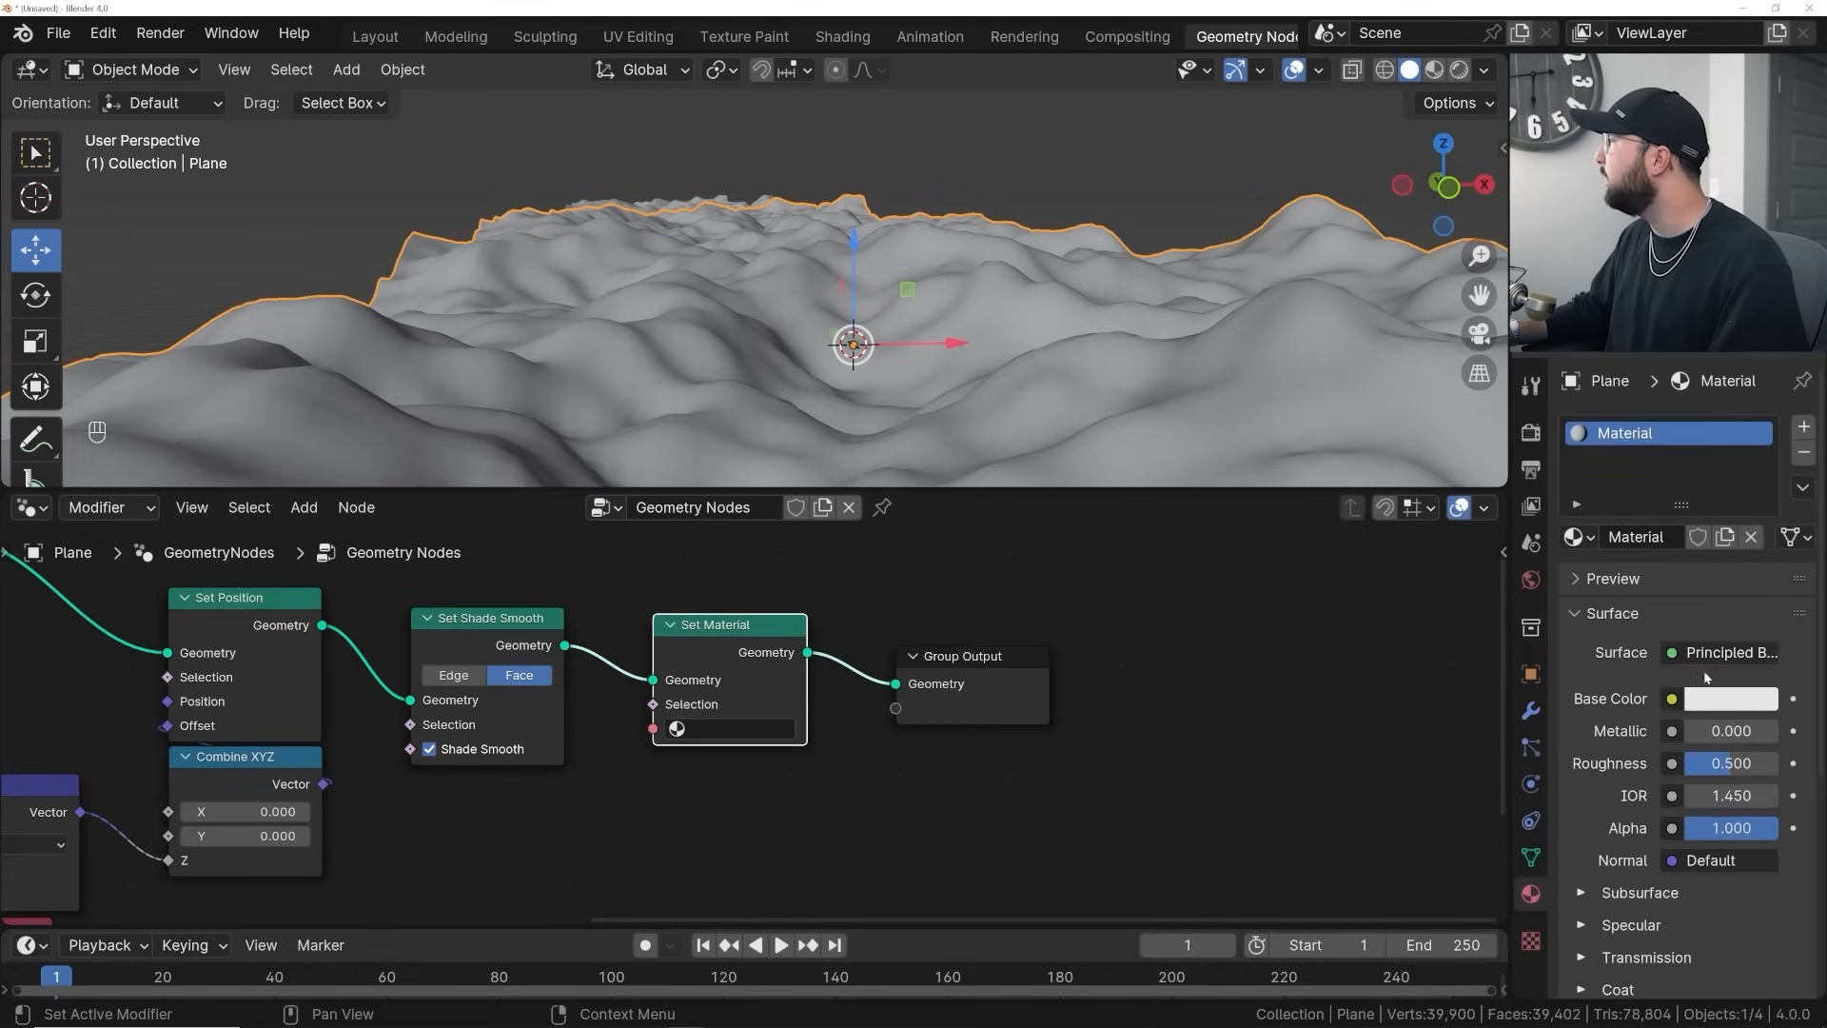
left_click(703, 729)
left_click(724, 869)
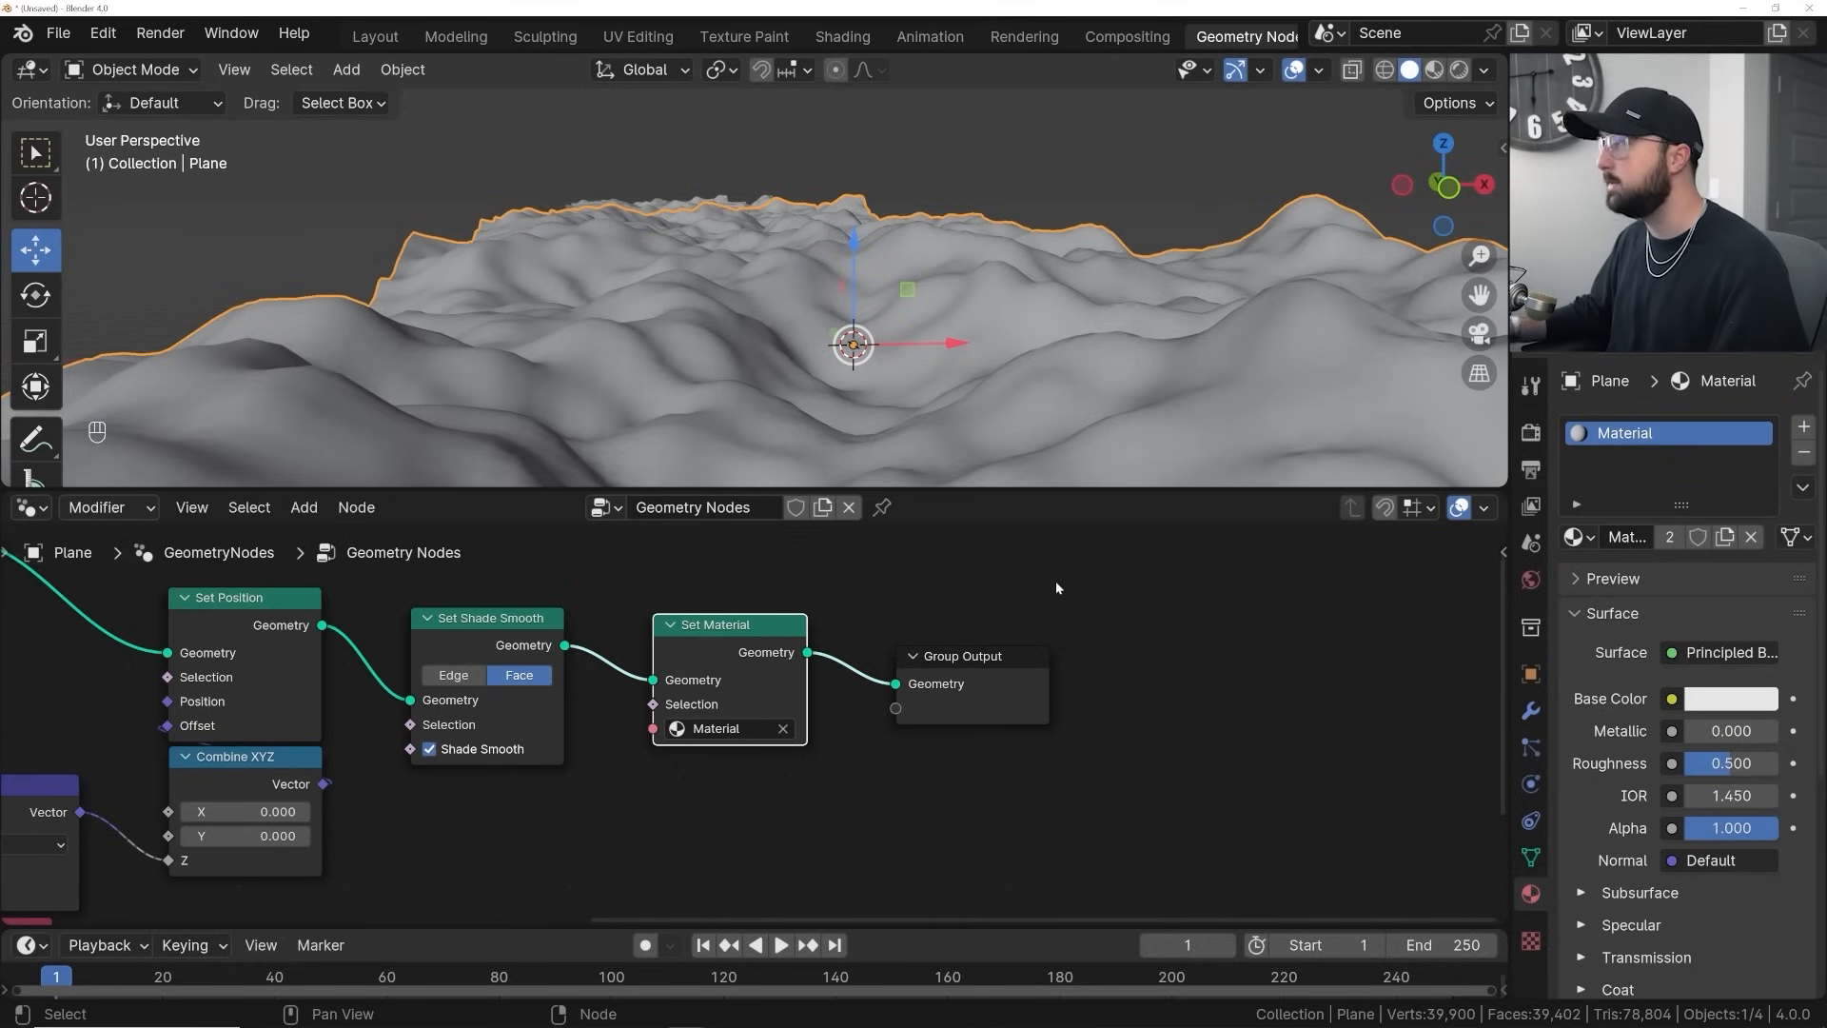
Examine the terrain surface up close from several angles and review the first nodes of its geometry chain
middle_click_drag(1355, 306, 711, 275)
scroll(445, 744, "down", 4)
scroll(672, 351, "up", 7)
middle_click_drag(682, 356, 1020, 311)
middle_click_drag(628, 276, 800, 297)
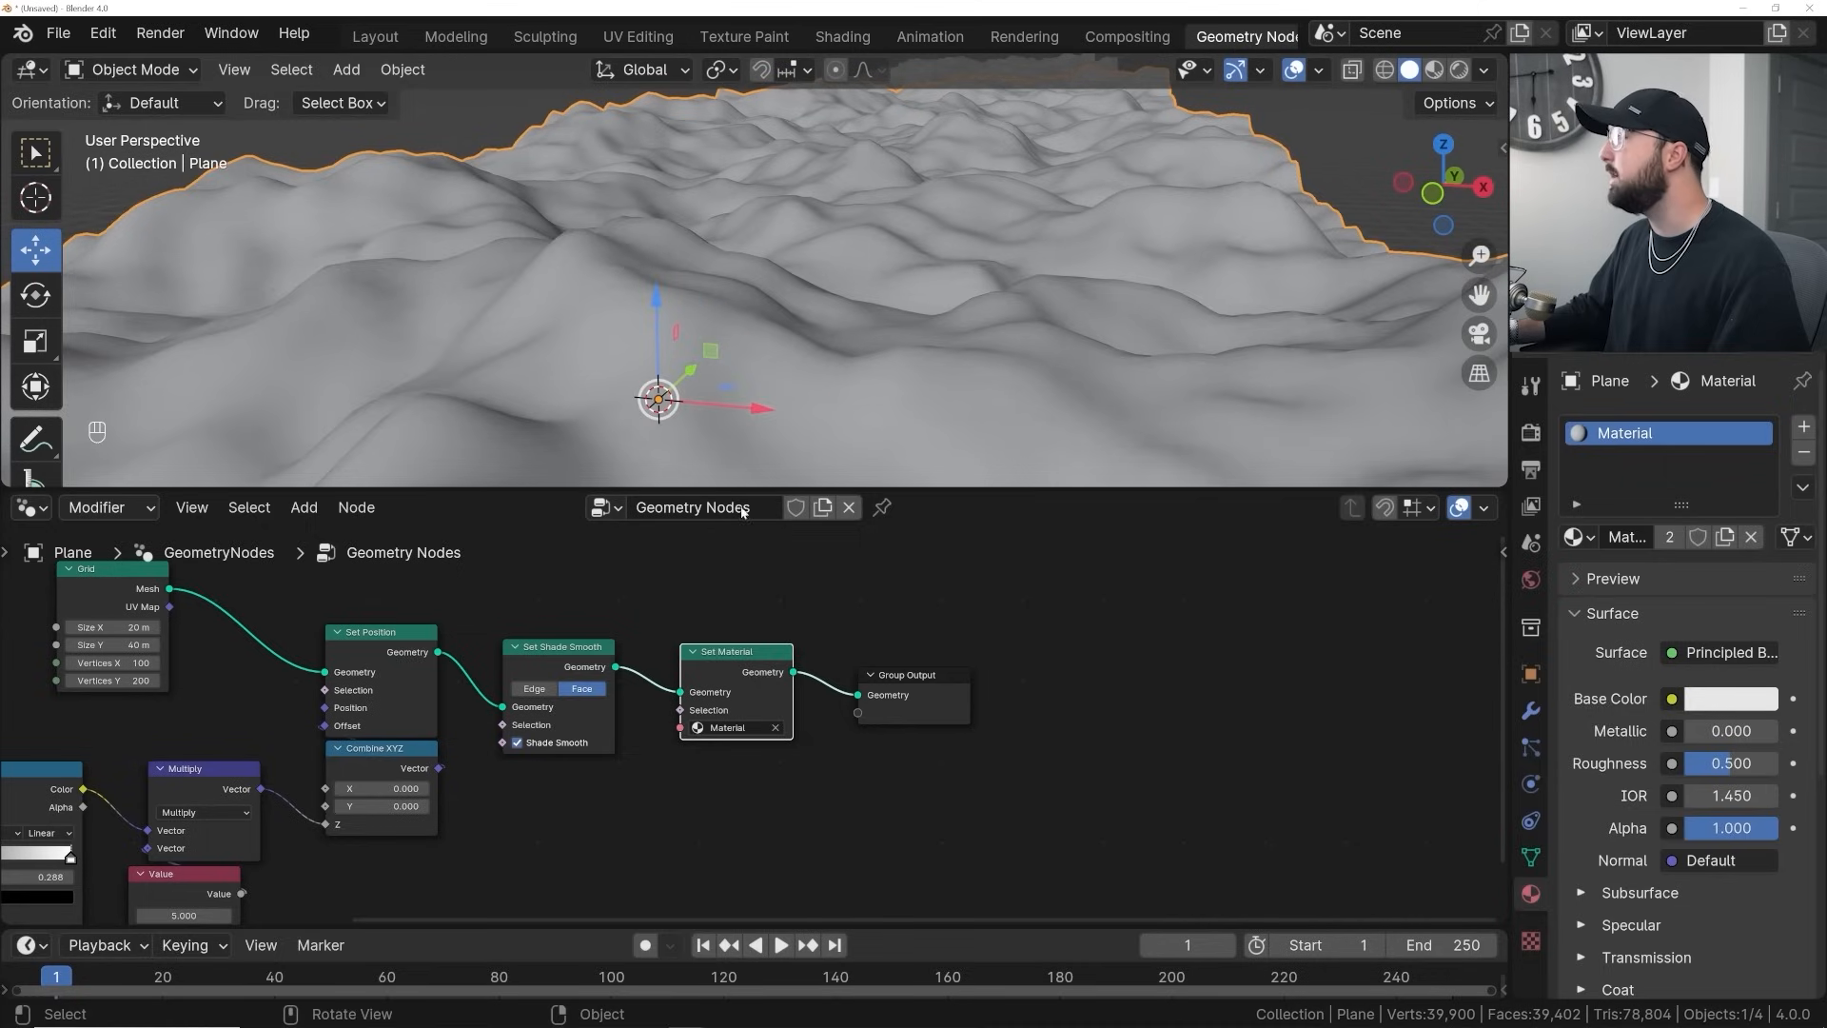
scroll(741, 709, "down", 3)
scroll(246, 664, "up", 5)
middle_click_drag(468, 611, 619, 694)
Insert a Subdivision Surface node between the Grid and Set Position nodes and set its level to 2
key("shift+a")
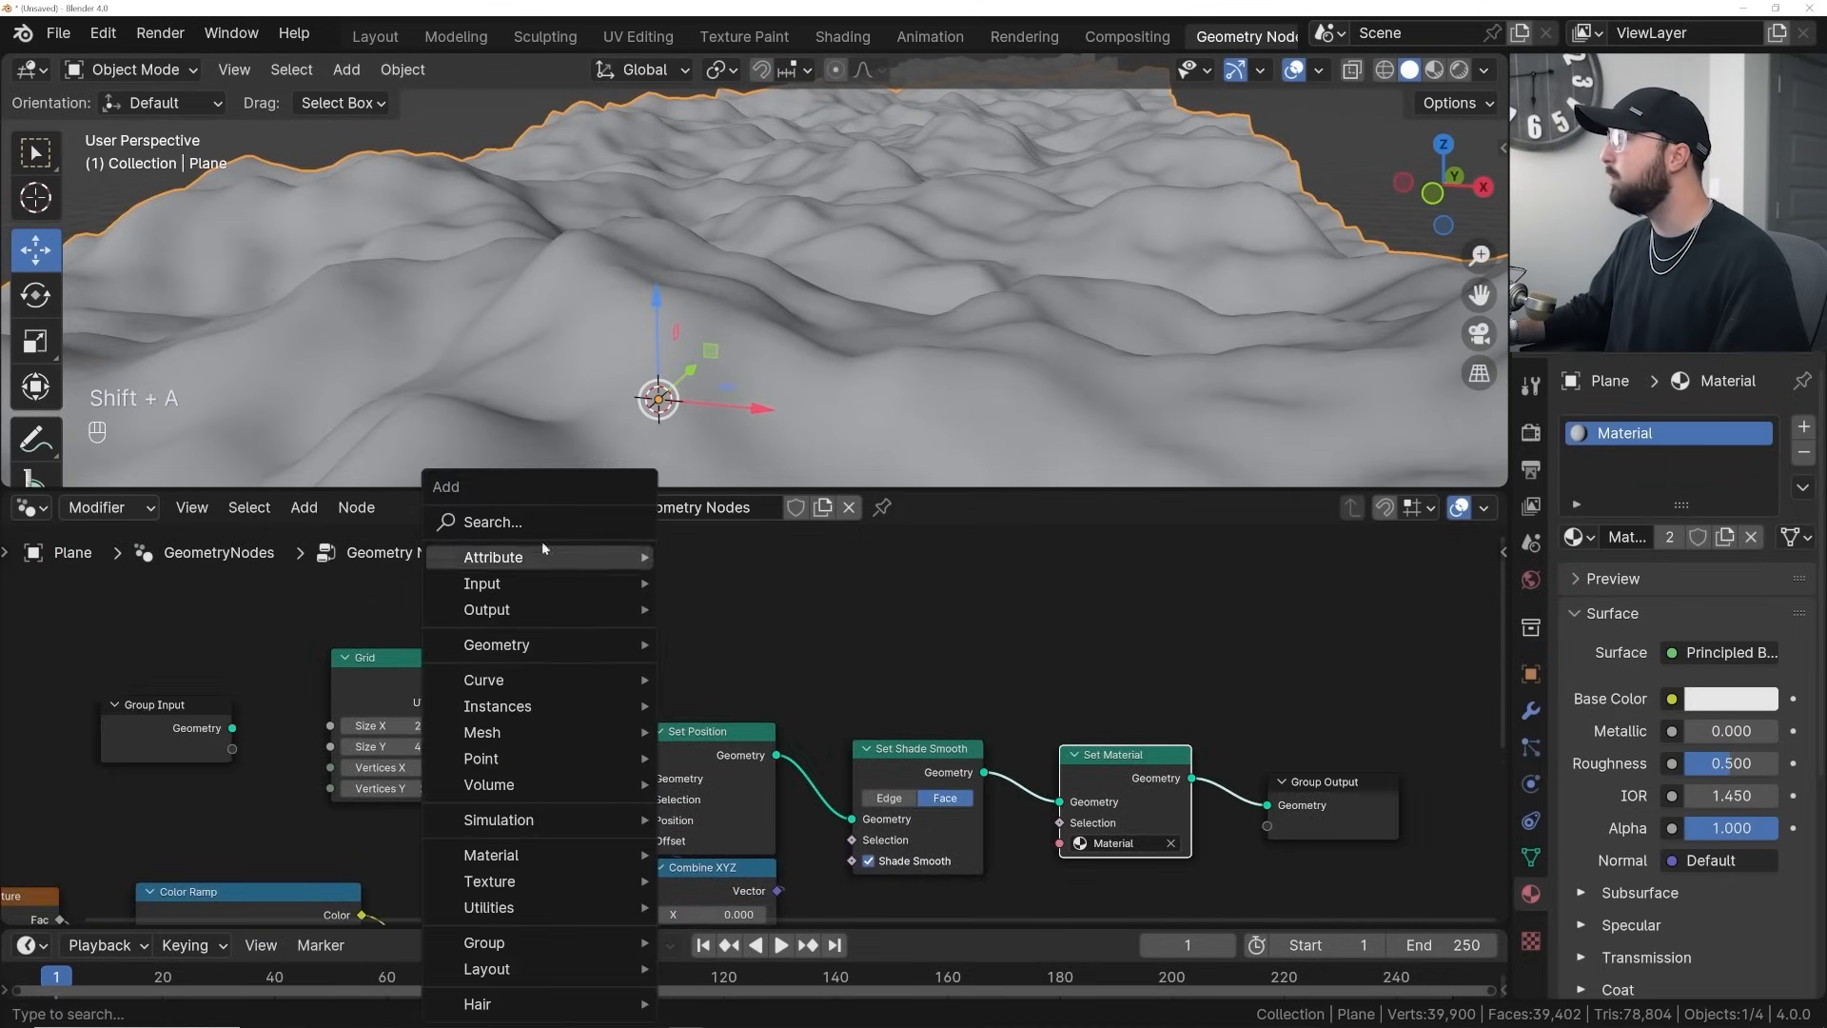
left_click(533, 522)
type("sub")
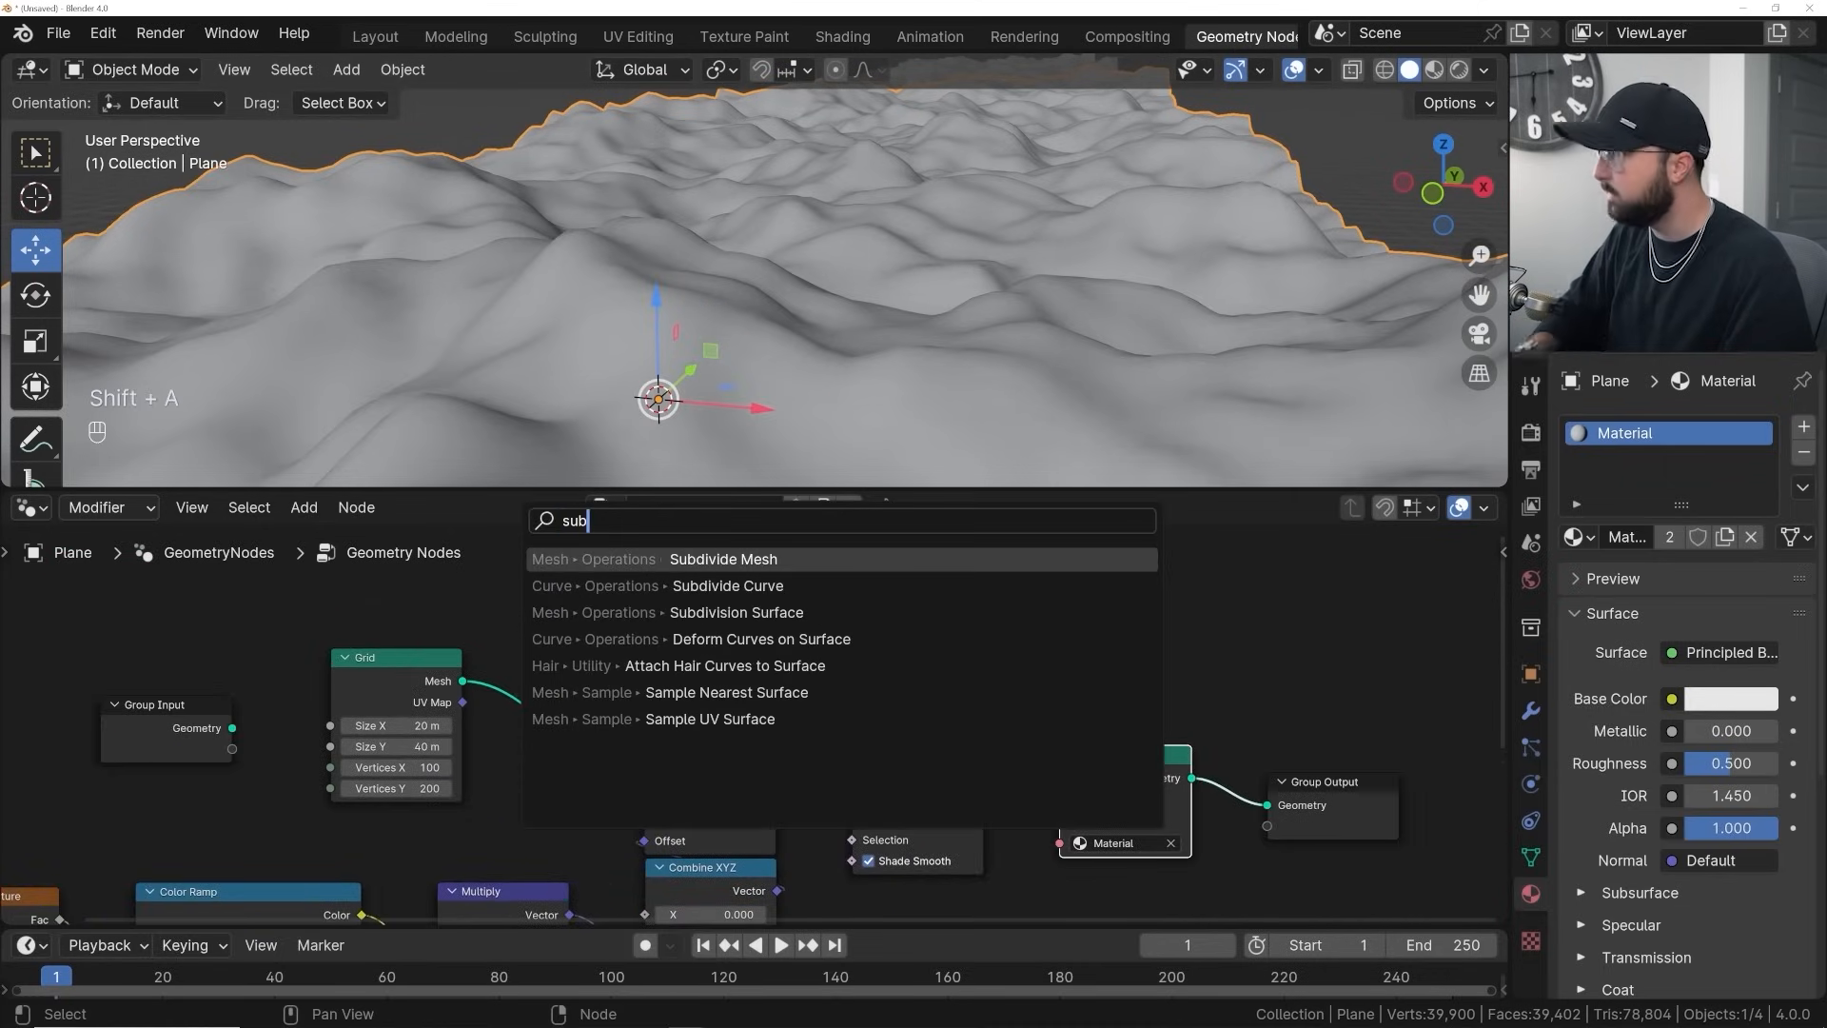
key("Down")
key("Down")
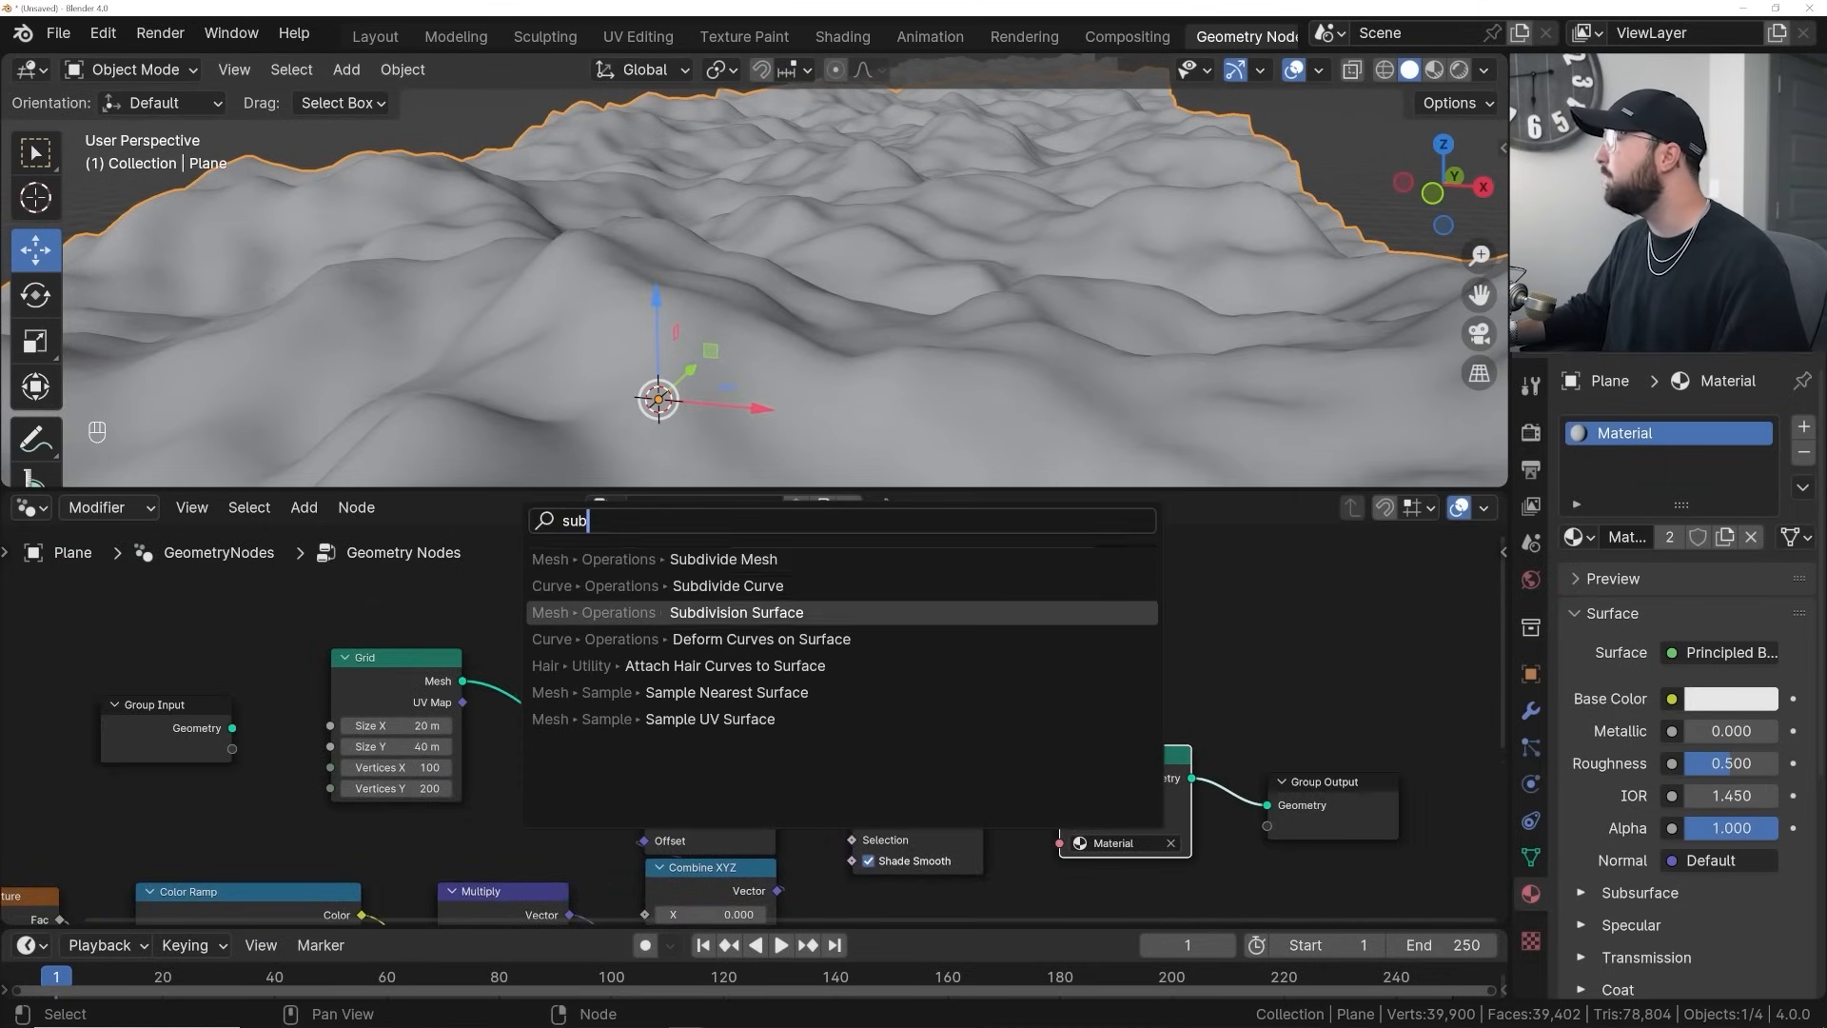
key("Up")
key("Up")
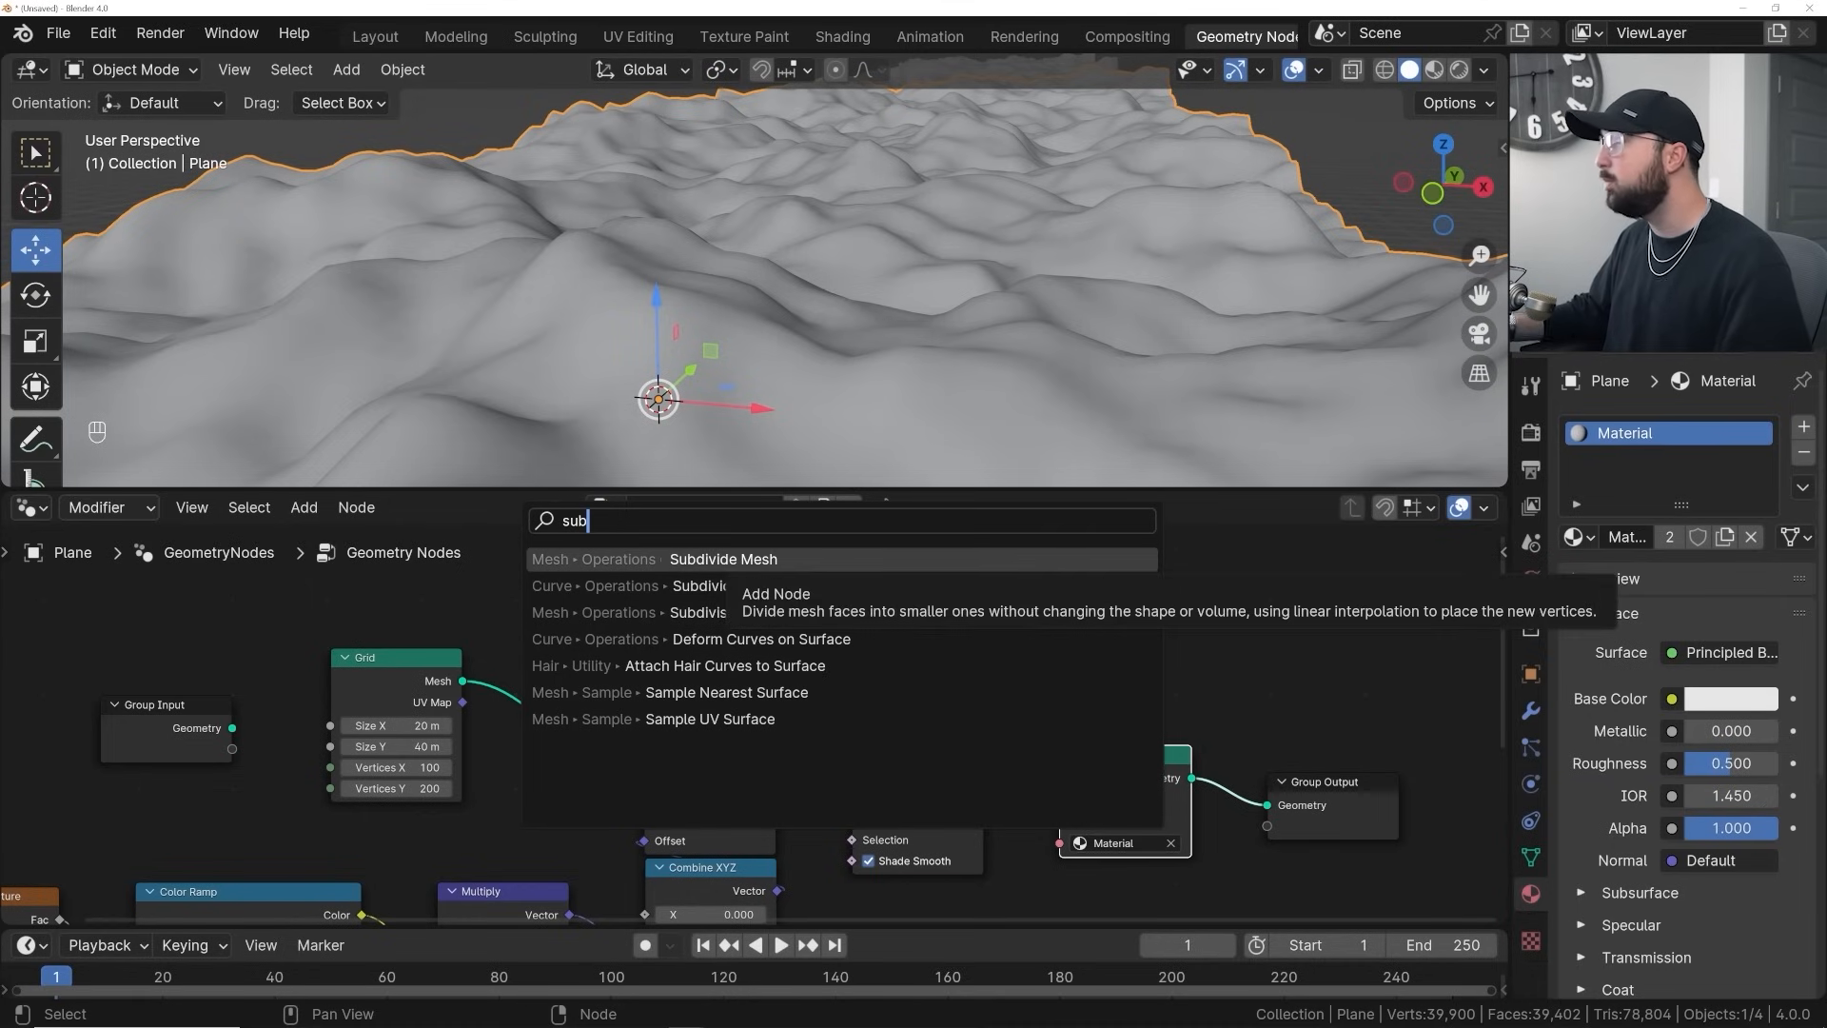
key("Down")
key("Down")
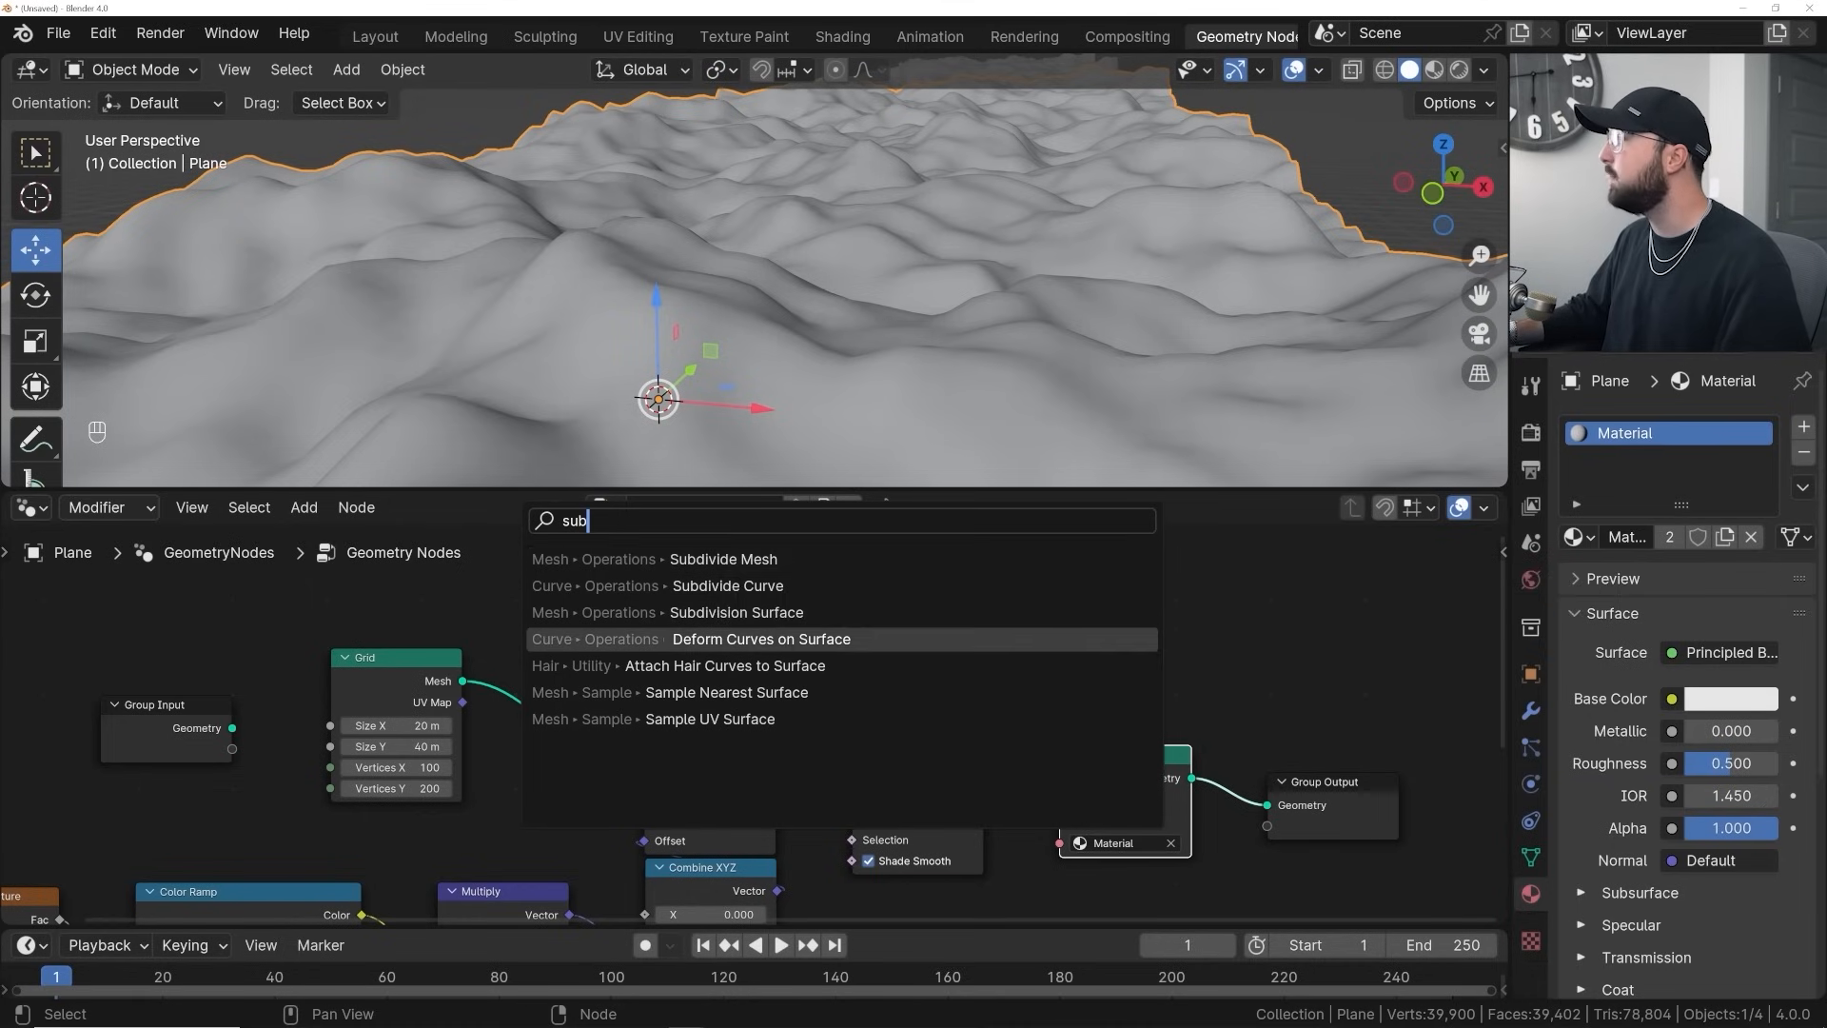
key("Return")
left_click(669, 733)
left_click(667, 733)
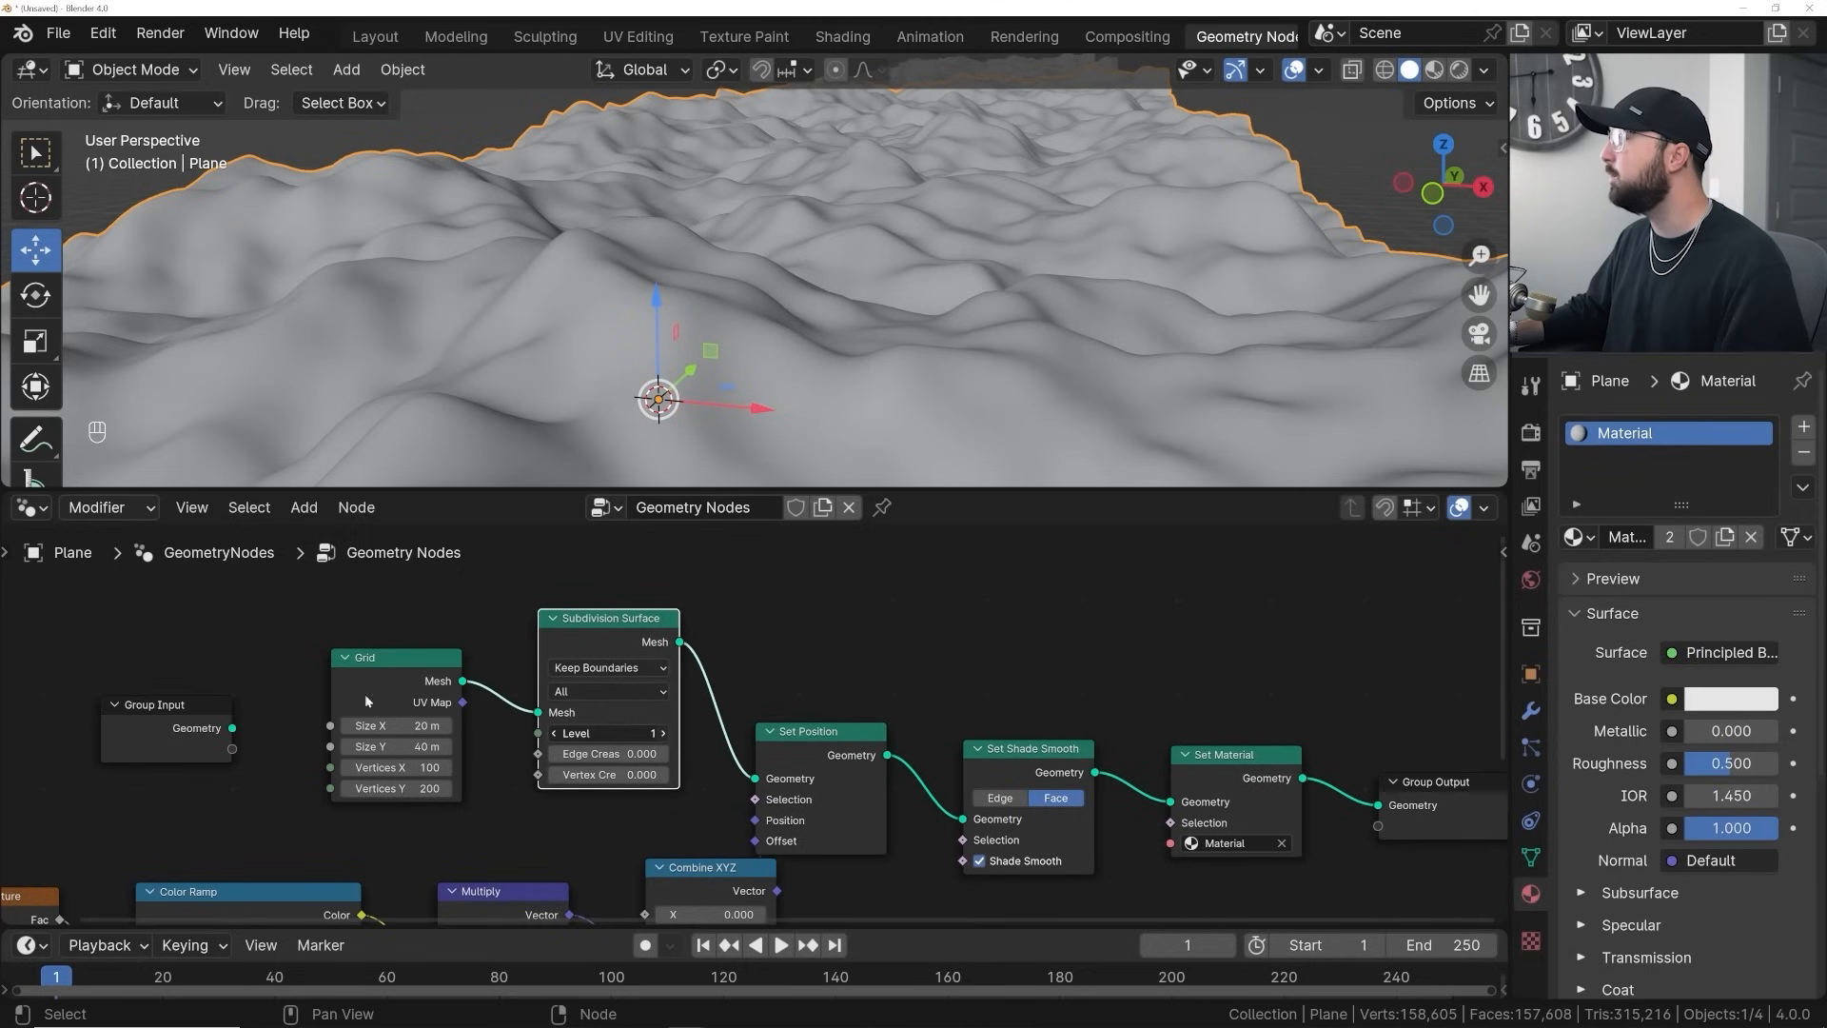
Inspect the density of the subdivided terrain mesh in wireframe view, and return to solid shading
middle_click_drag(1037, 229, 971, 270)
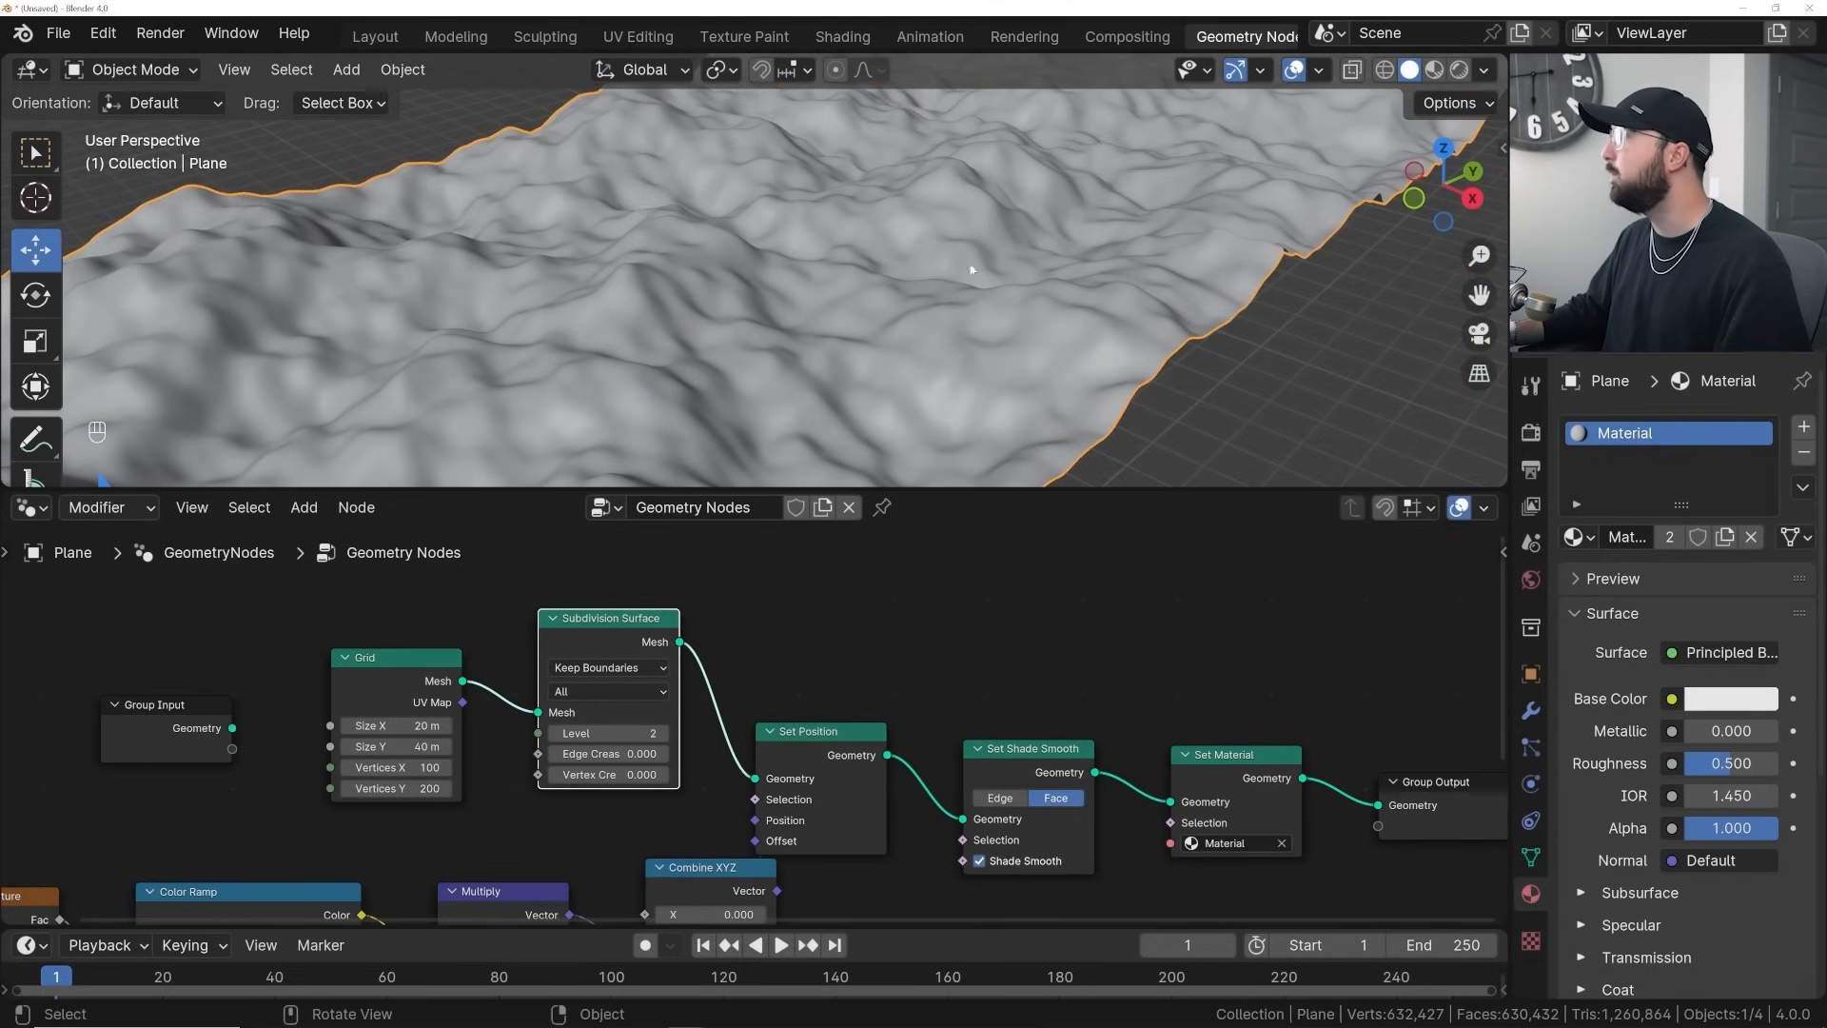
left_click(1387, 77)
middle_click_drag(765, 345, 808, 484)
scroll(777, 415, "down", 5)
scroll(777, 416, "up", 6)
scroll(779, 420, "down", 6)
middle_click_drag(778, 420, 822, 285)
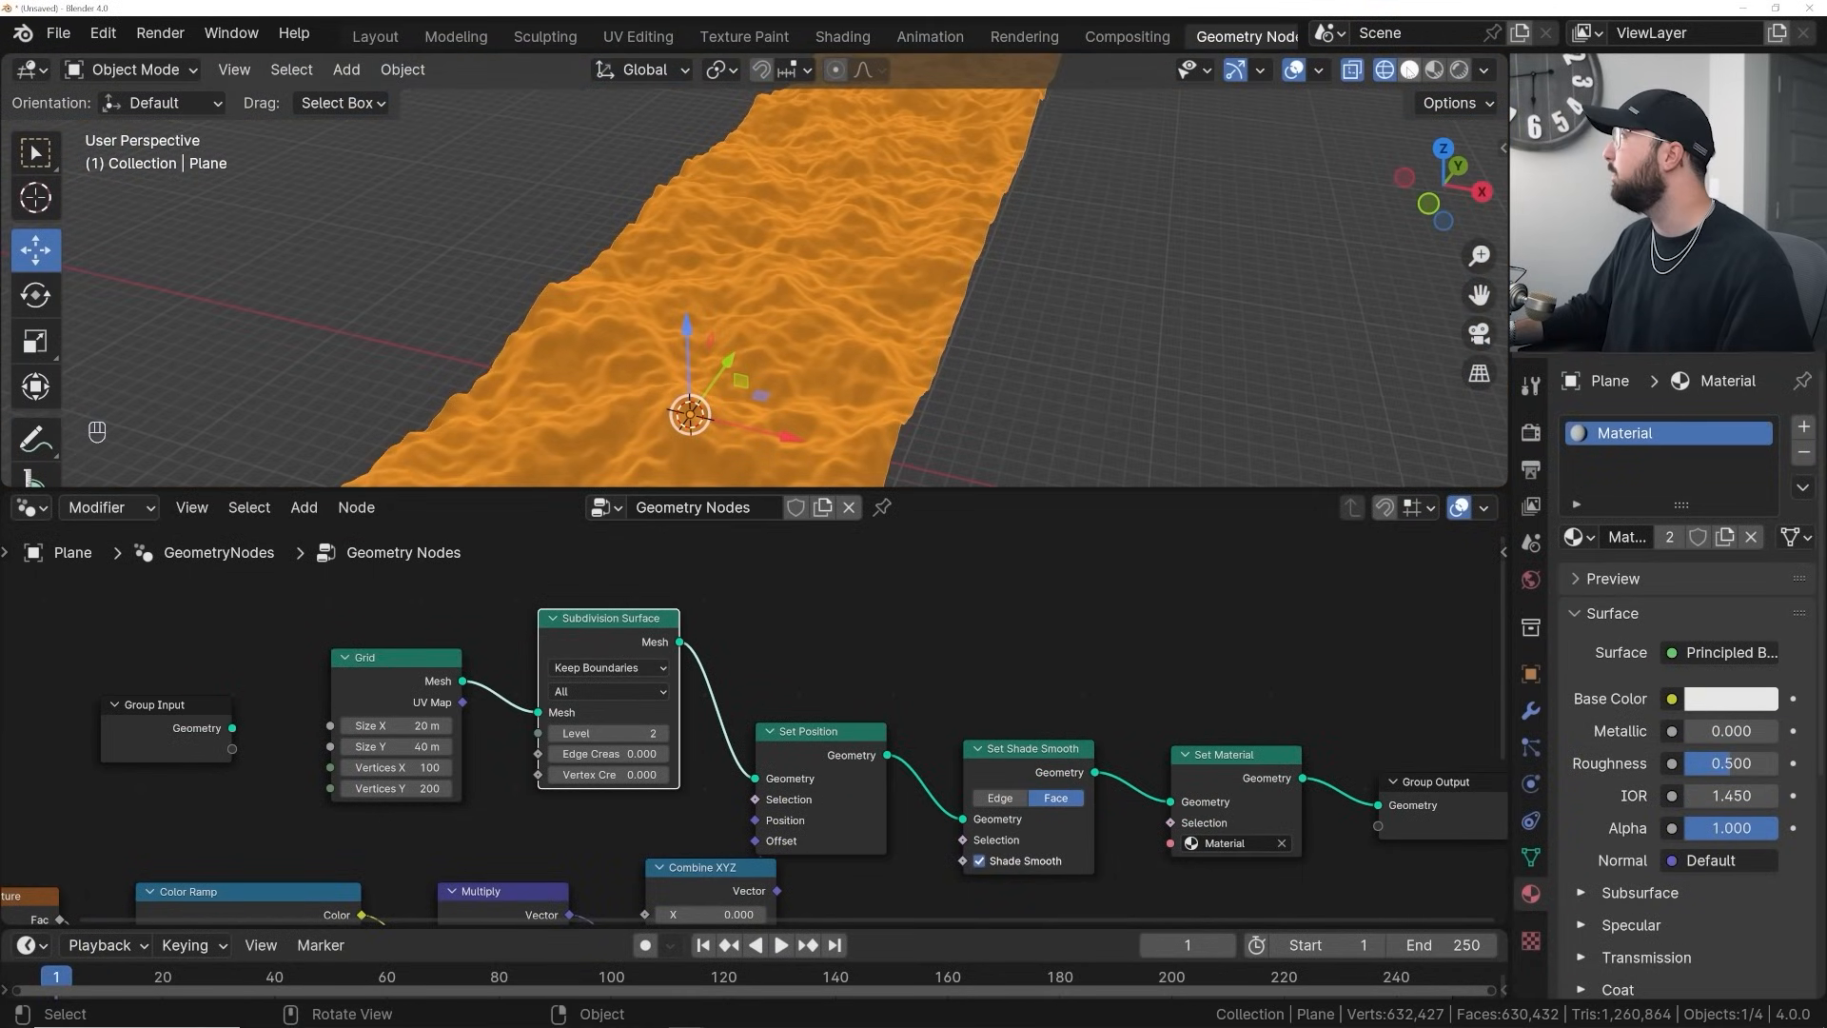
key("alt+z")
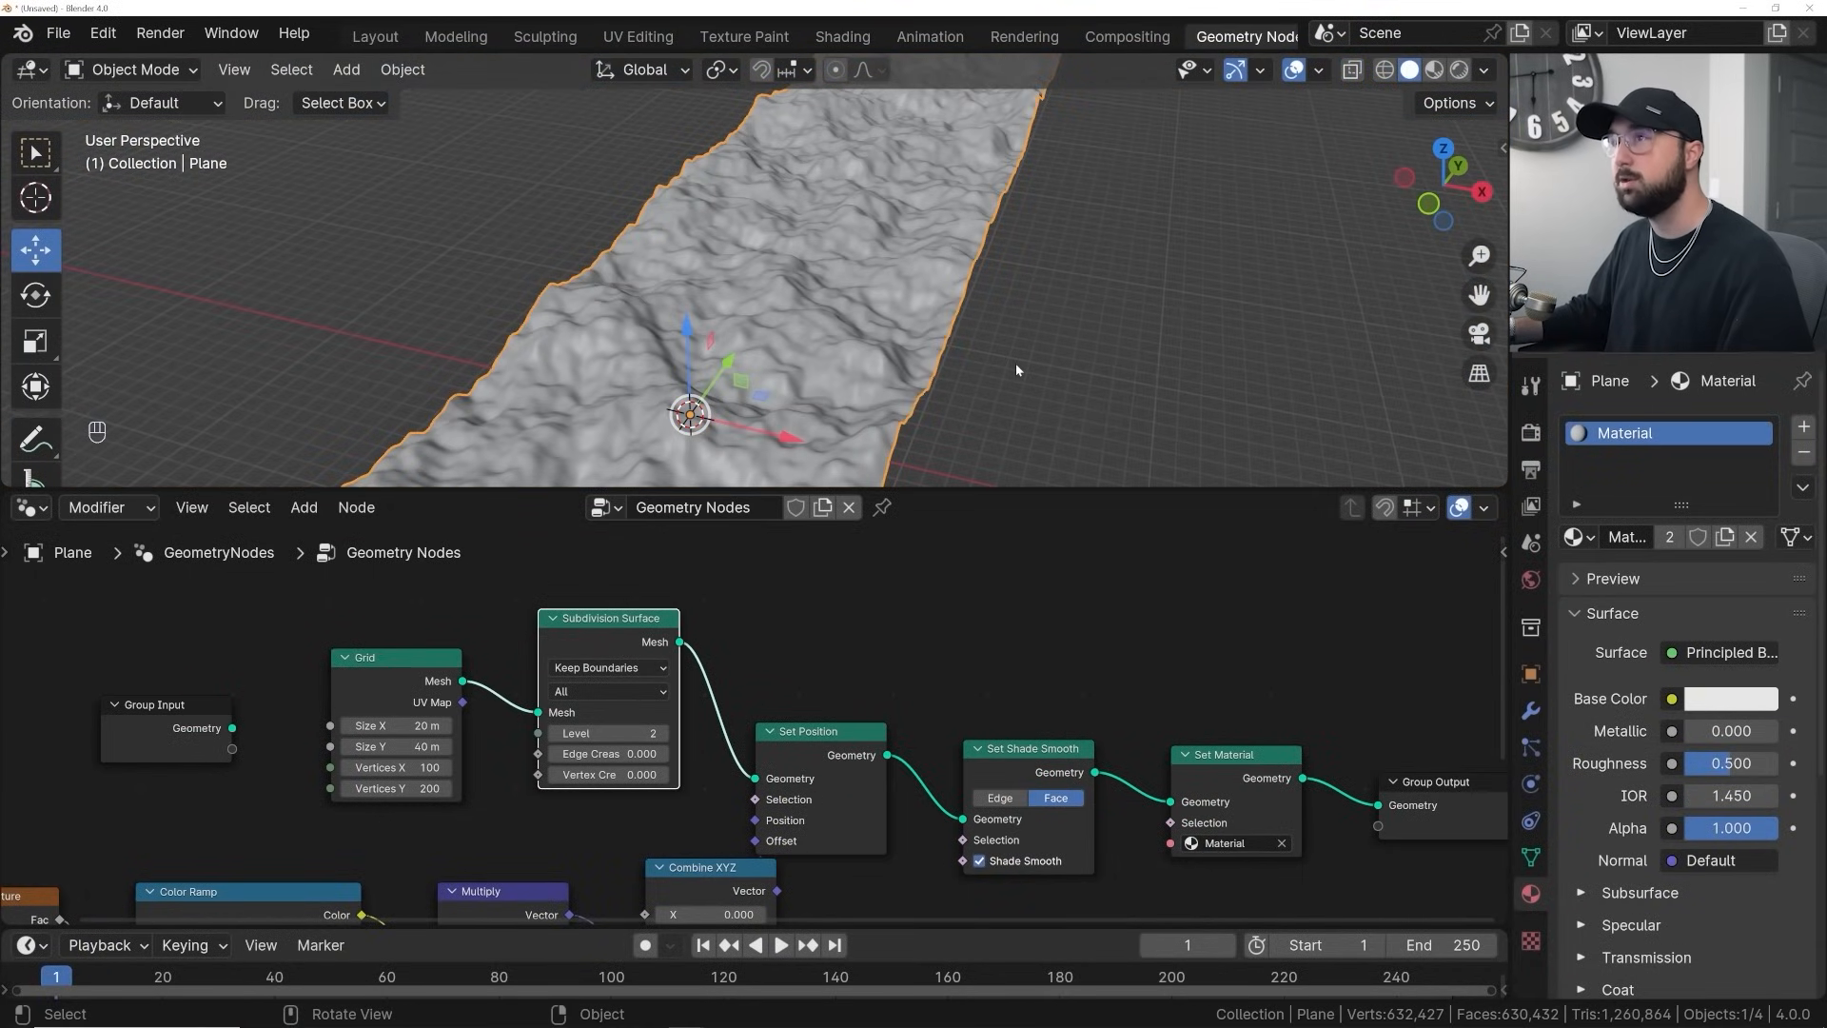
middle_click_drag(1015, 362, 957, 310)
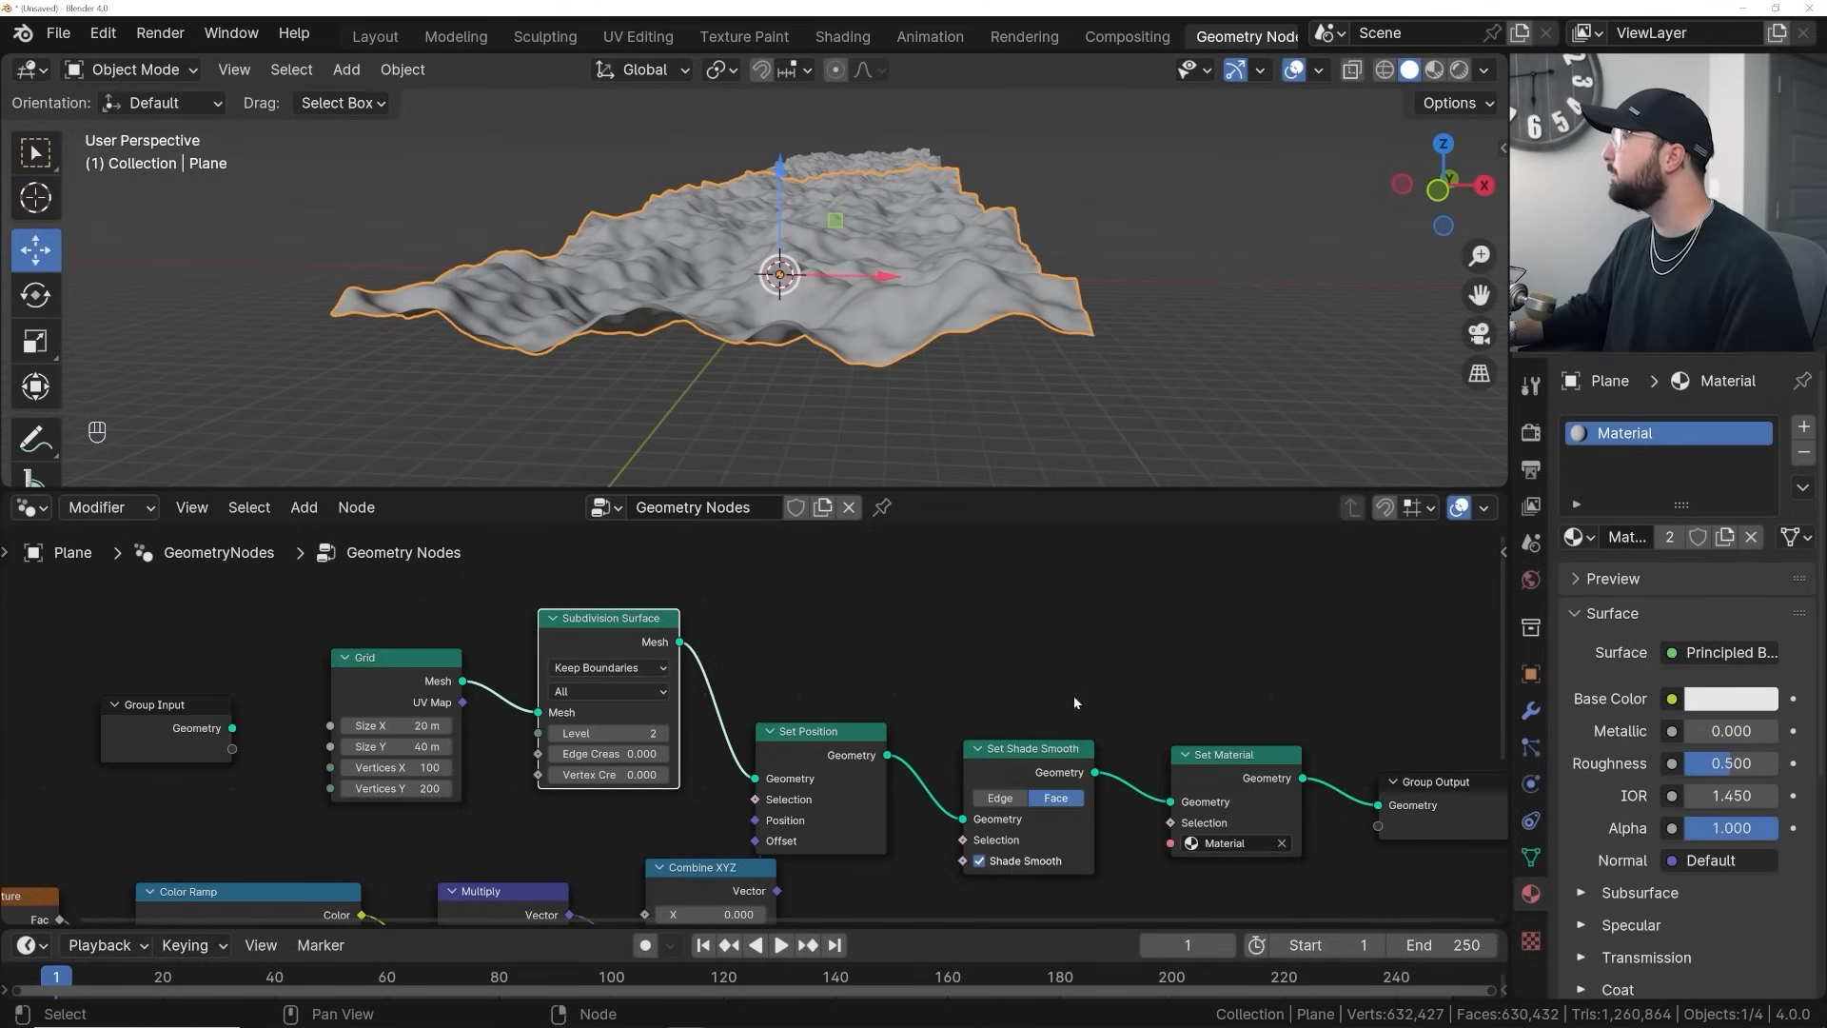
Switch to the Shading workspace and make room for the terrain material's node graph
left_click(842, 36)
scroll(798, 273, "down", 3)
left_click_drag(284, 584, 214, 607)
scroll(980, 739, "down", 3)
middle_click_drag(968, 738, 866, 808)
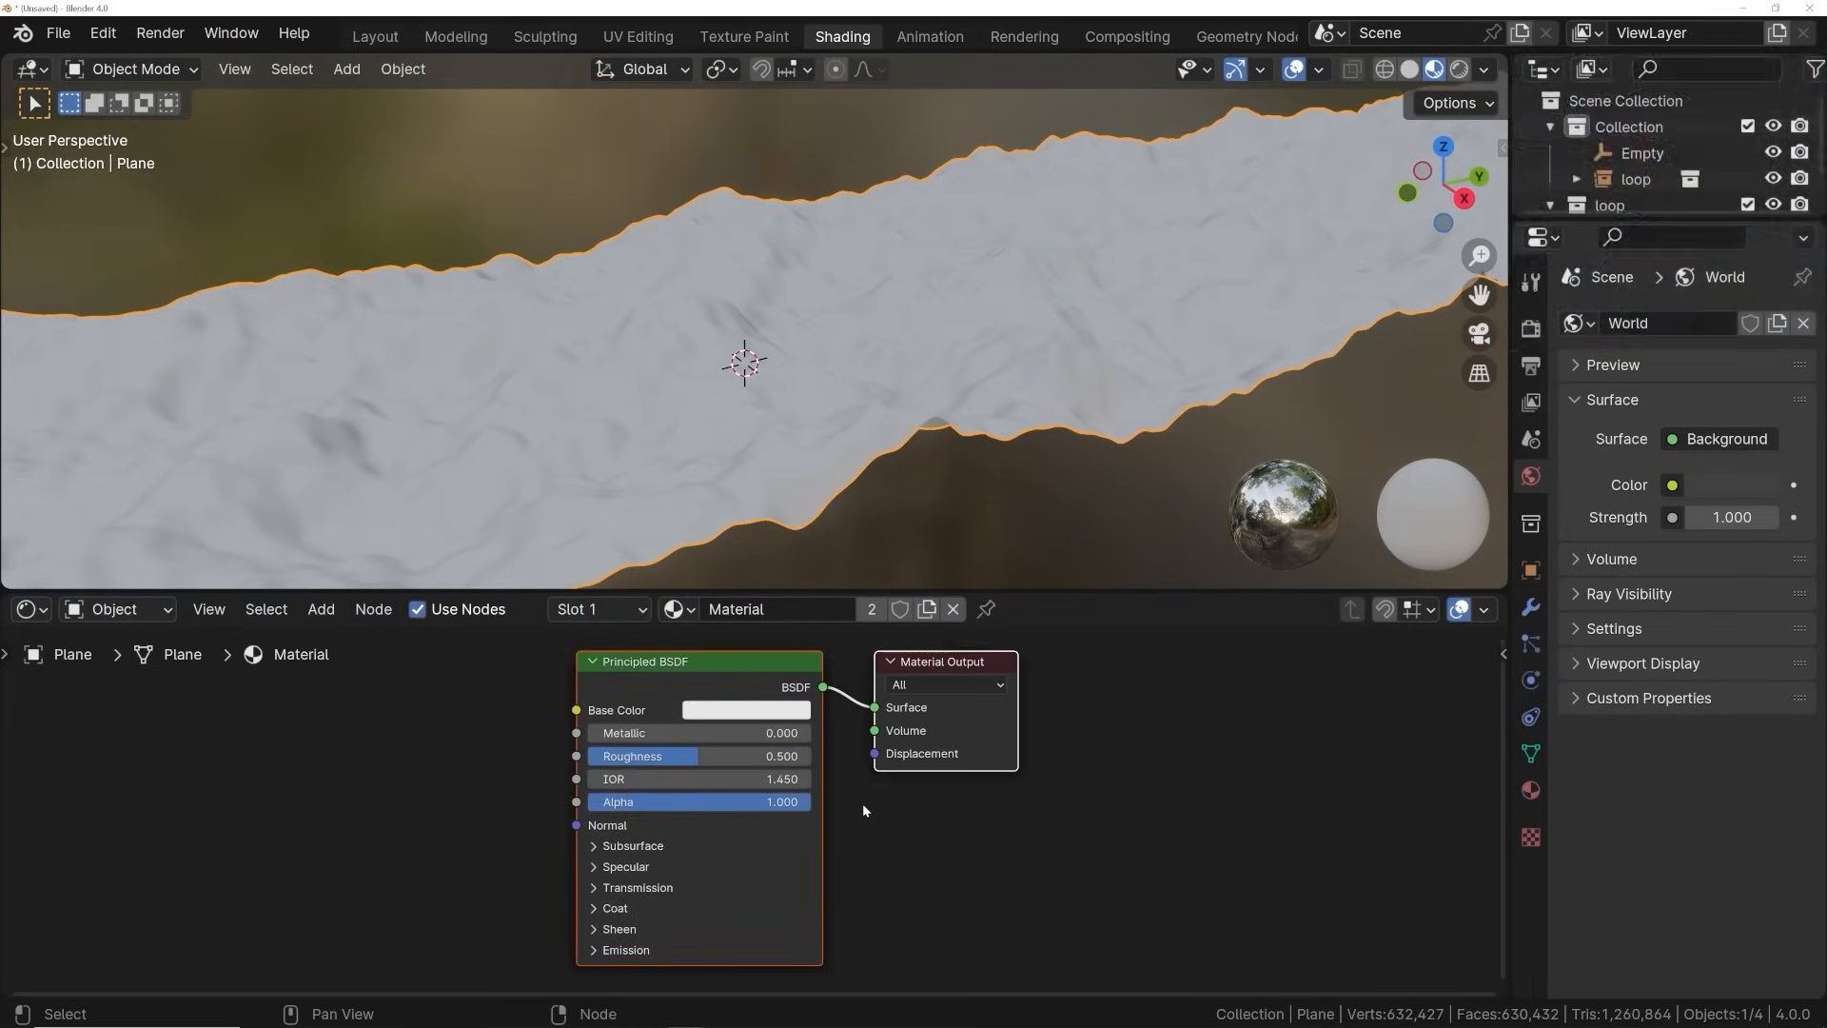
Switch the scene's render engine to EEVEE
left_click(1531, 328)
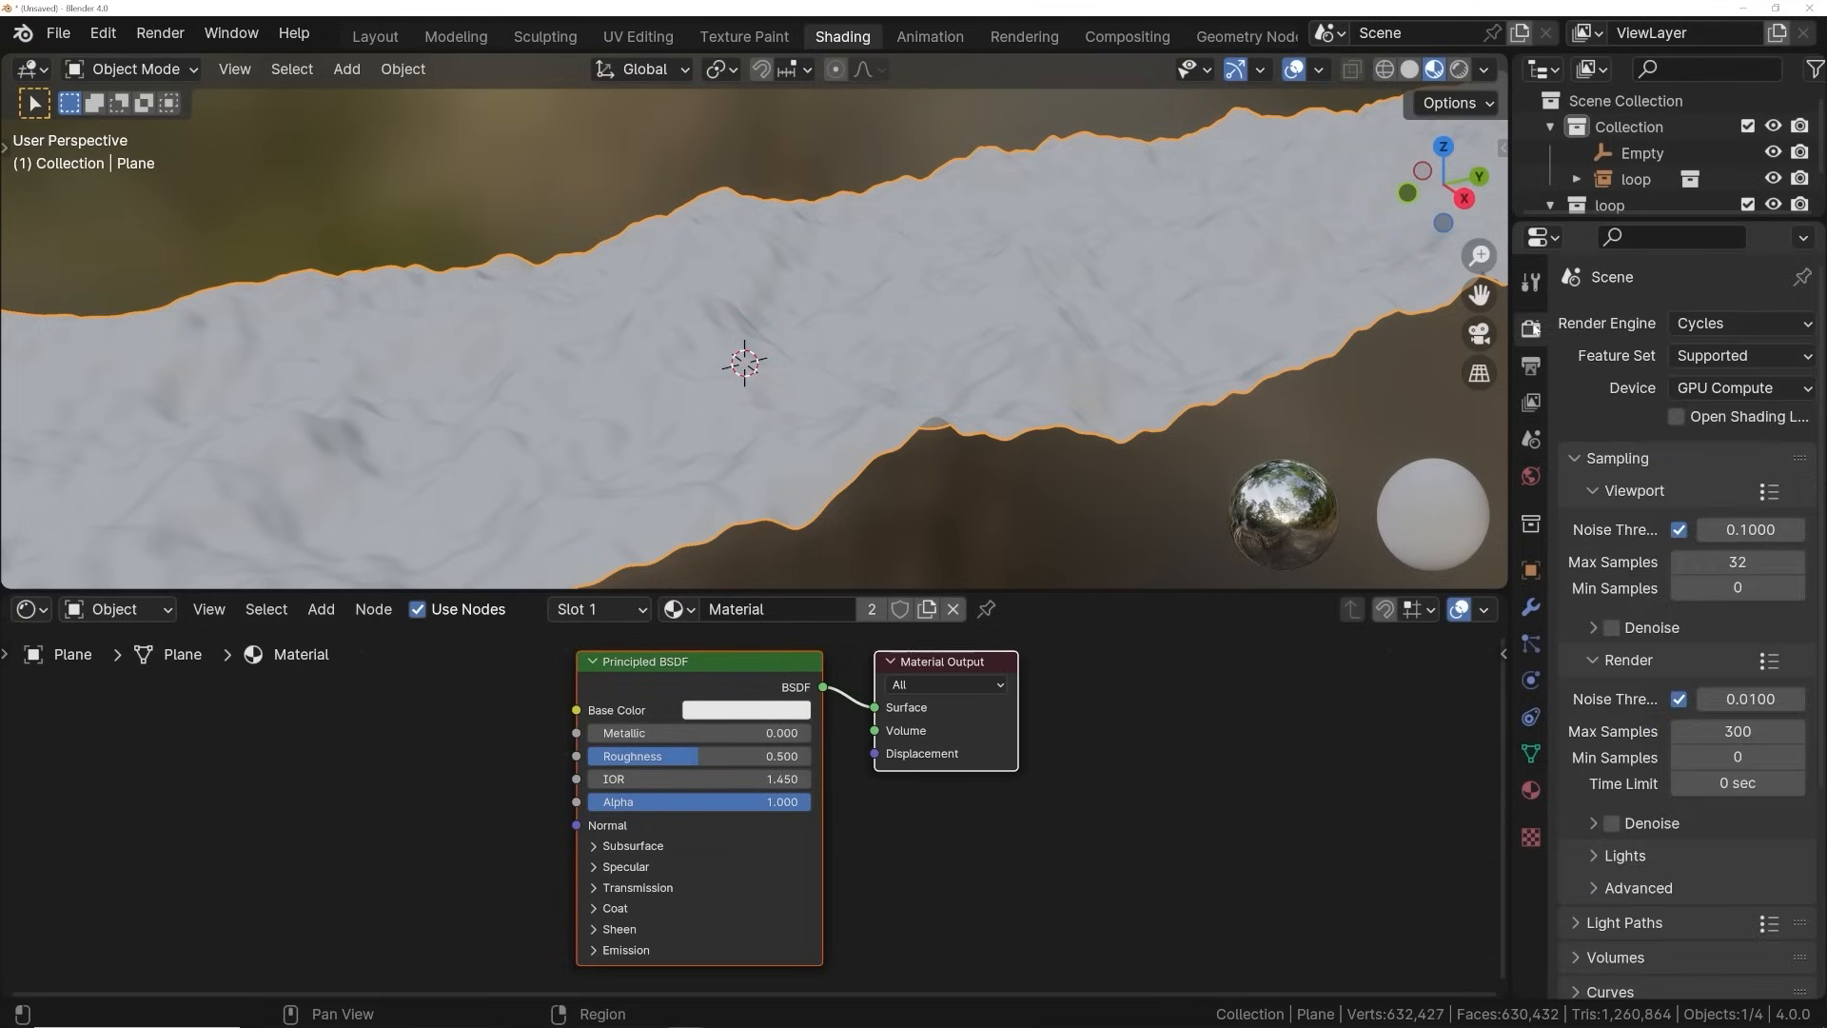
left_click(1701, 325)
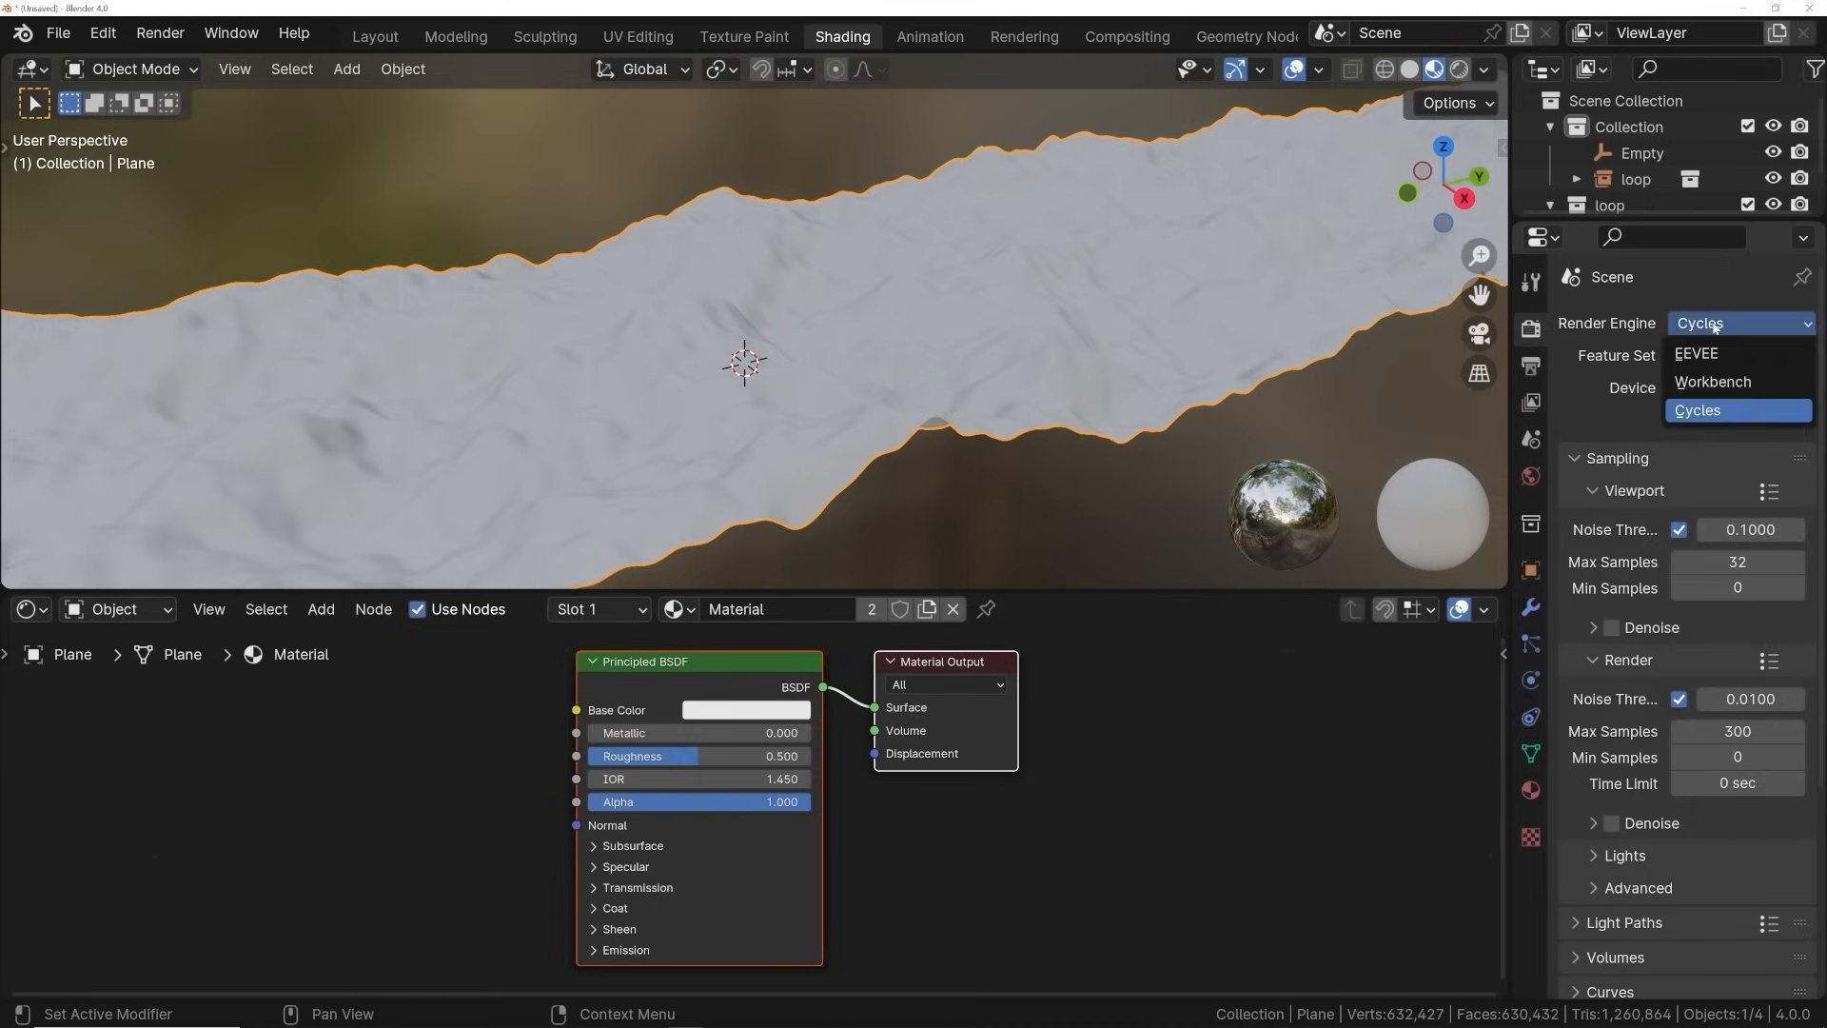
left_click(1699, 355)
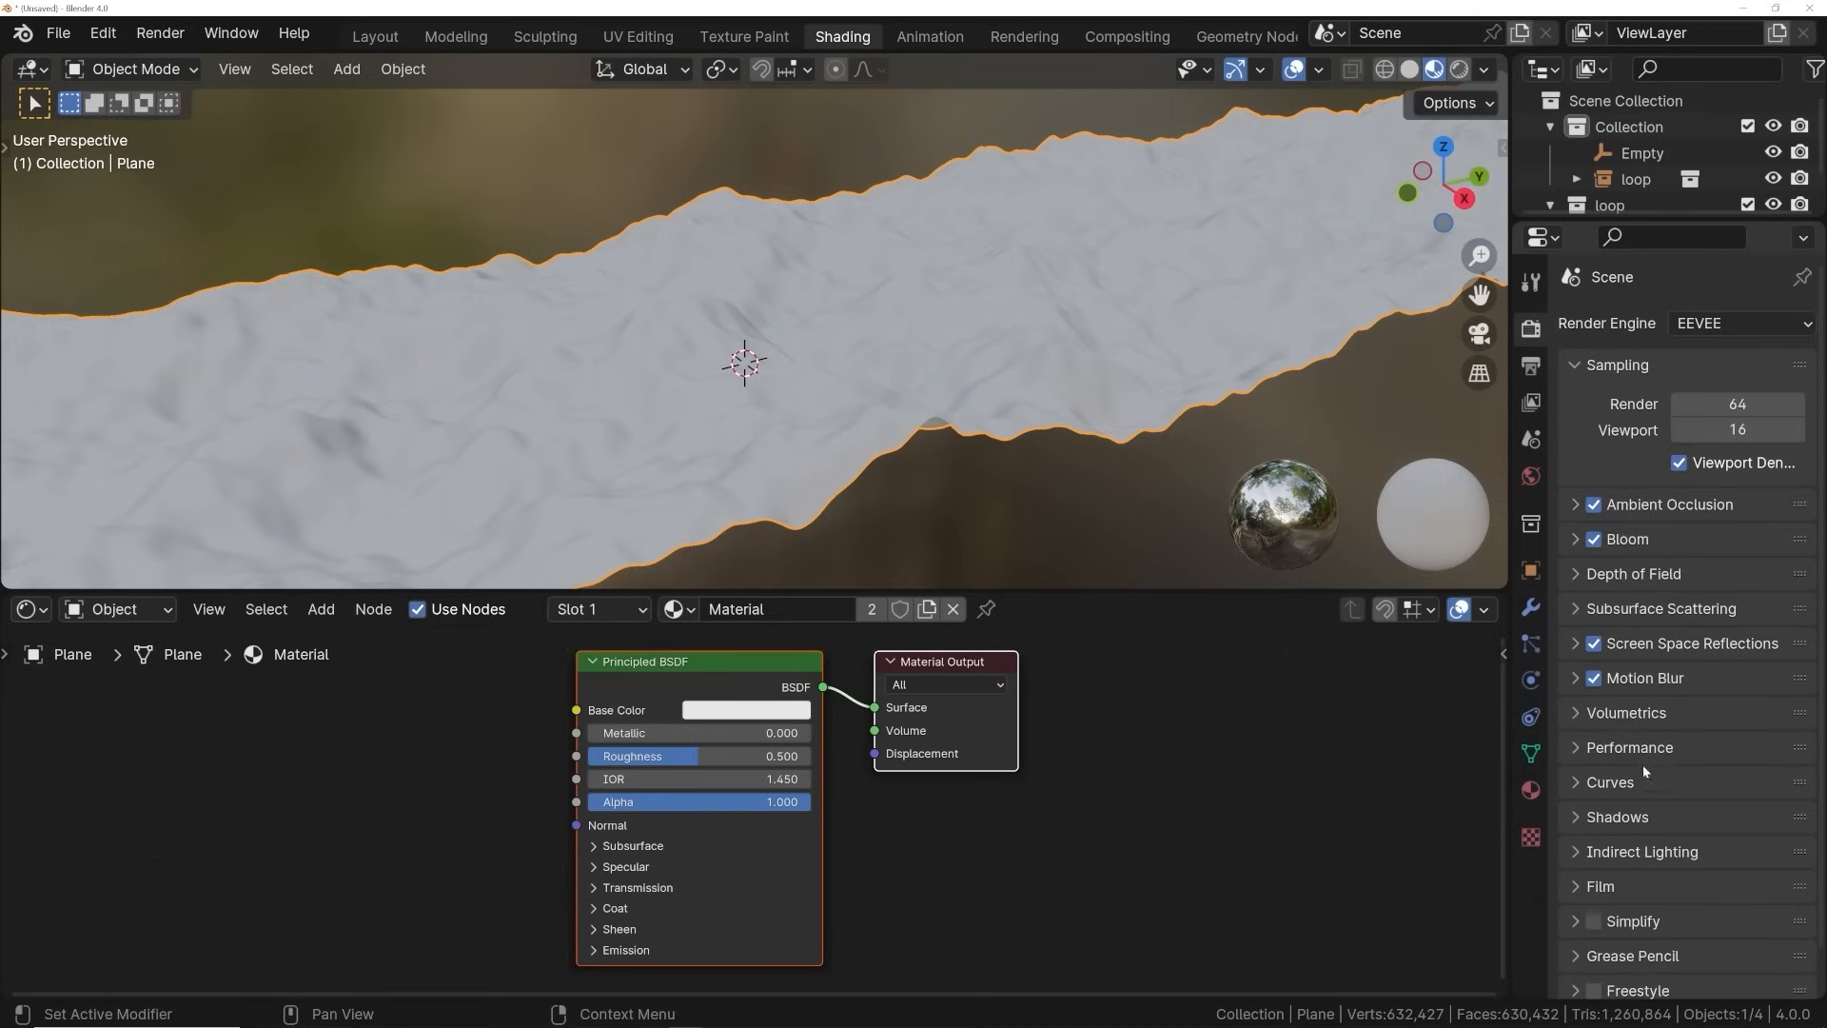
scroll(1642, 764, "down", 1)
Set the terrain material's blend mode to Alpha Blend and delete its Principled BSDF node
left_click(1529, 790)
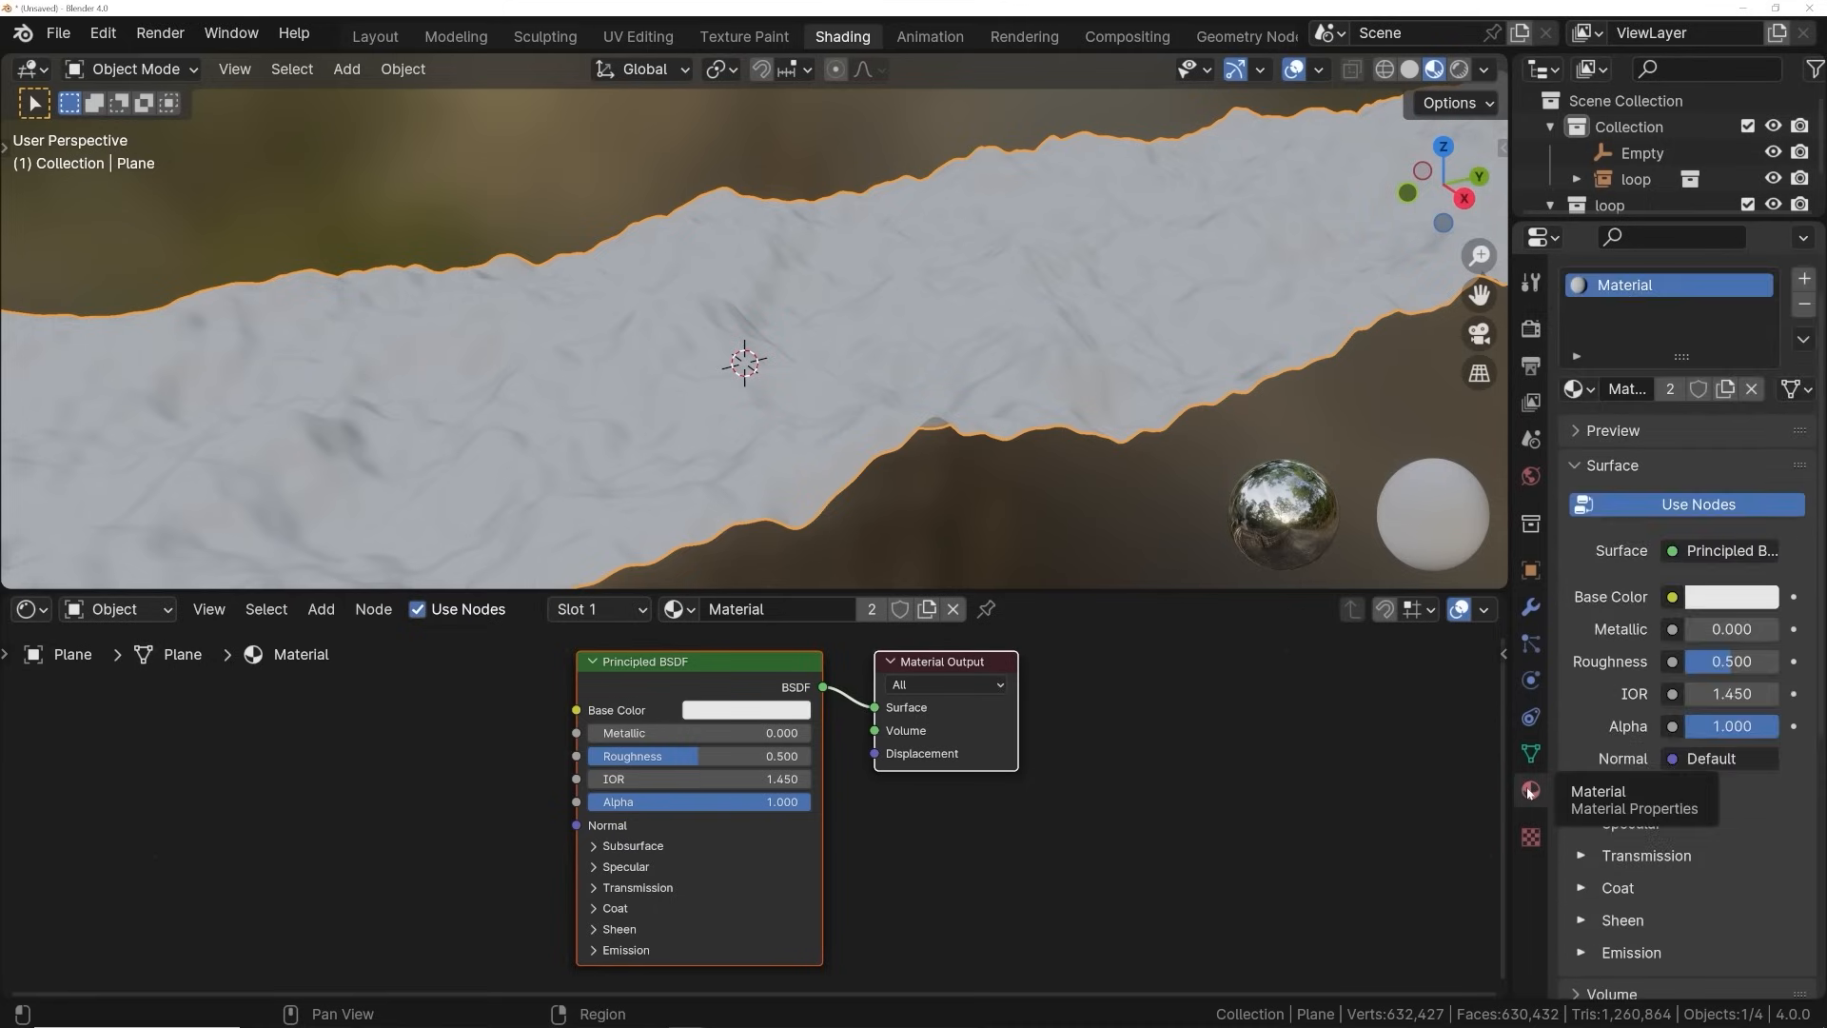
scroll(1722, 630, "down", 10)
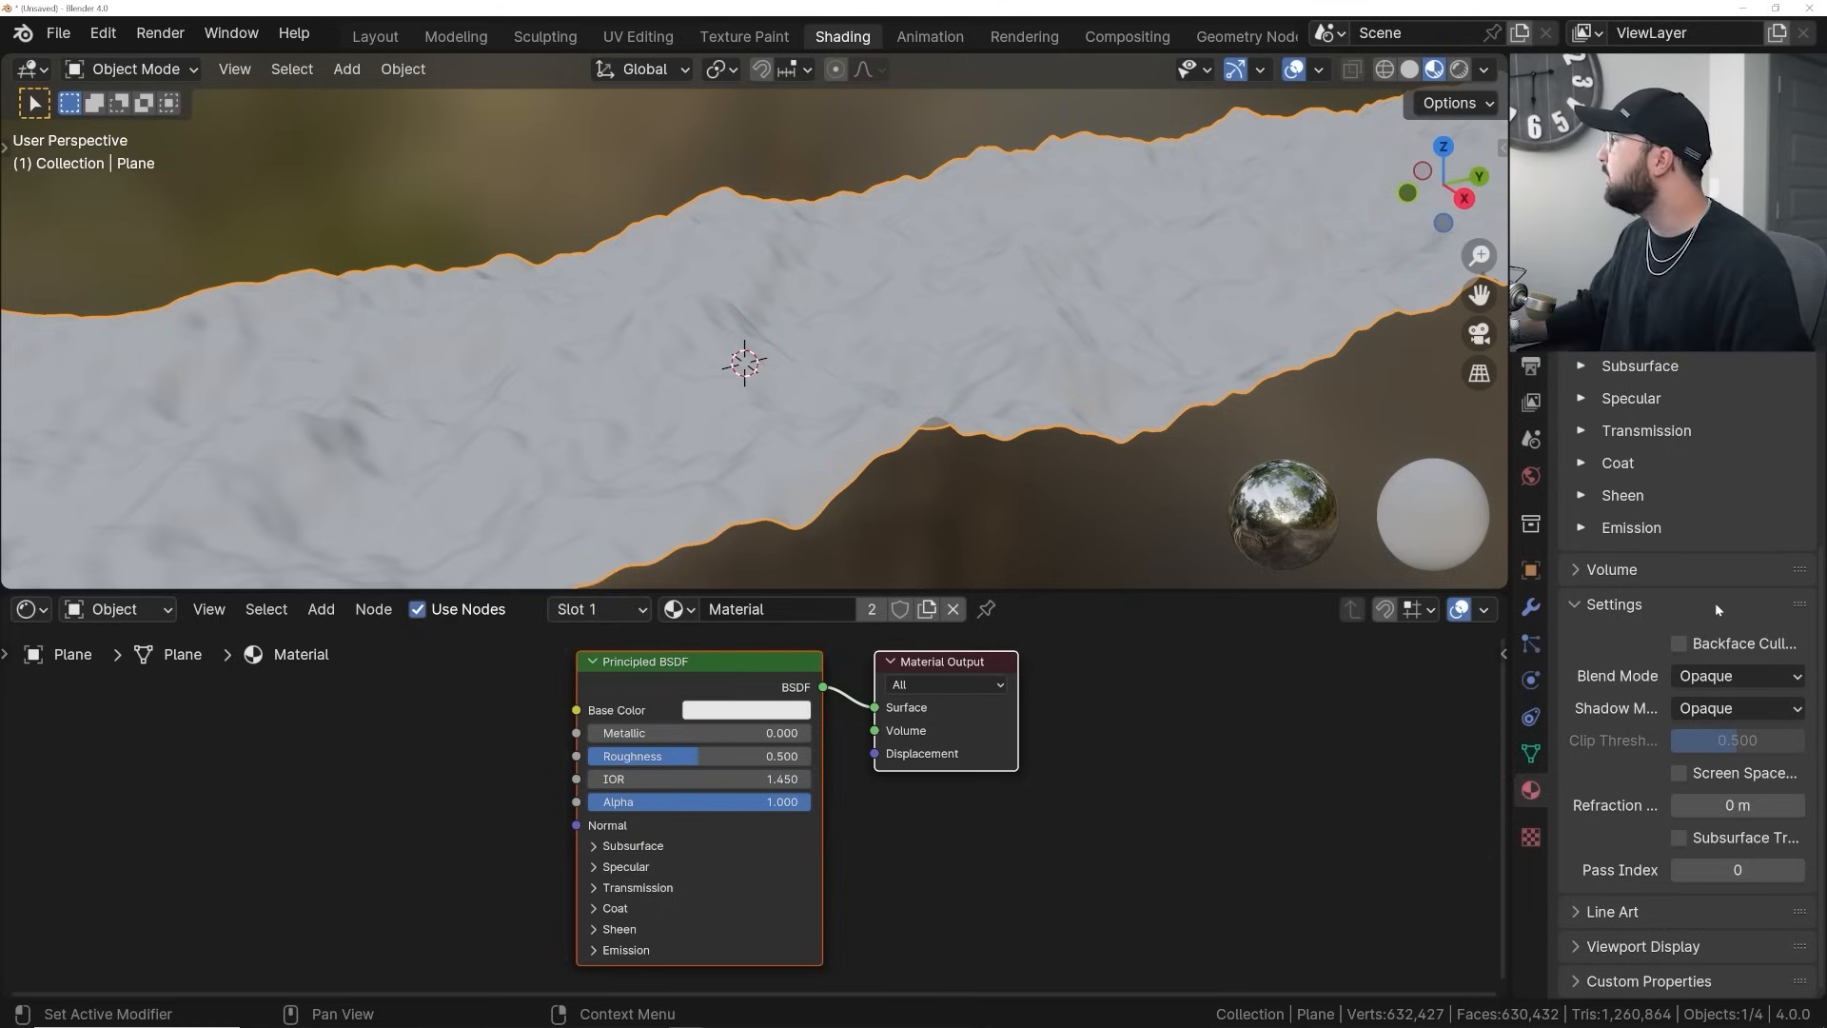
left_click(1717, 681)
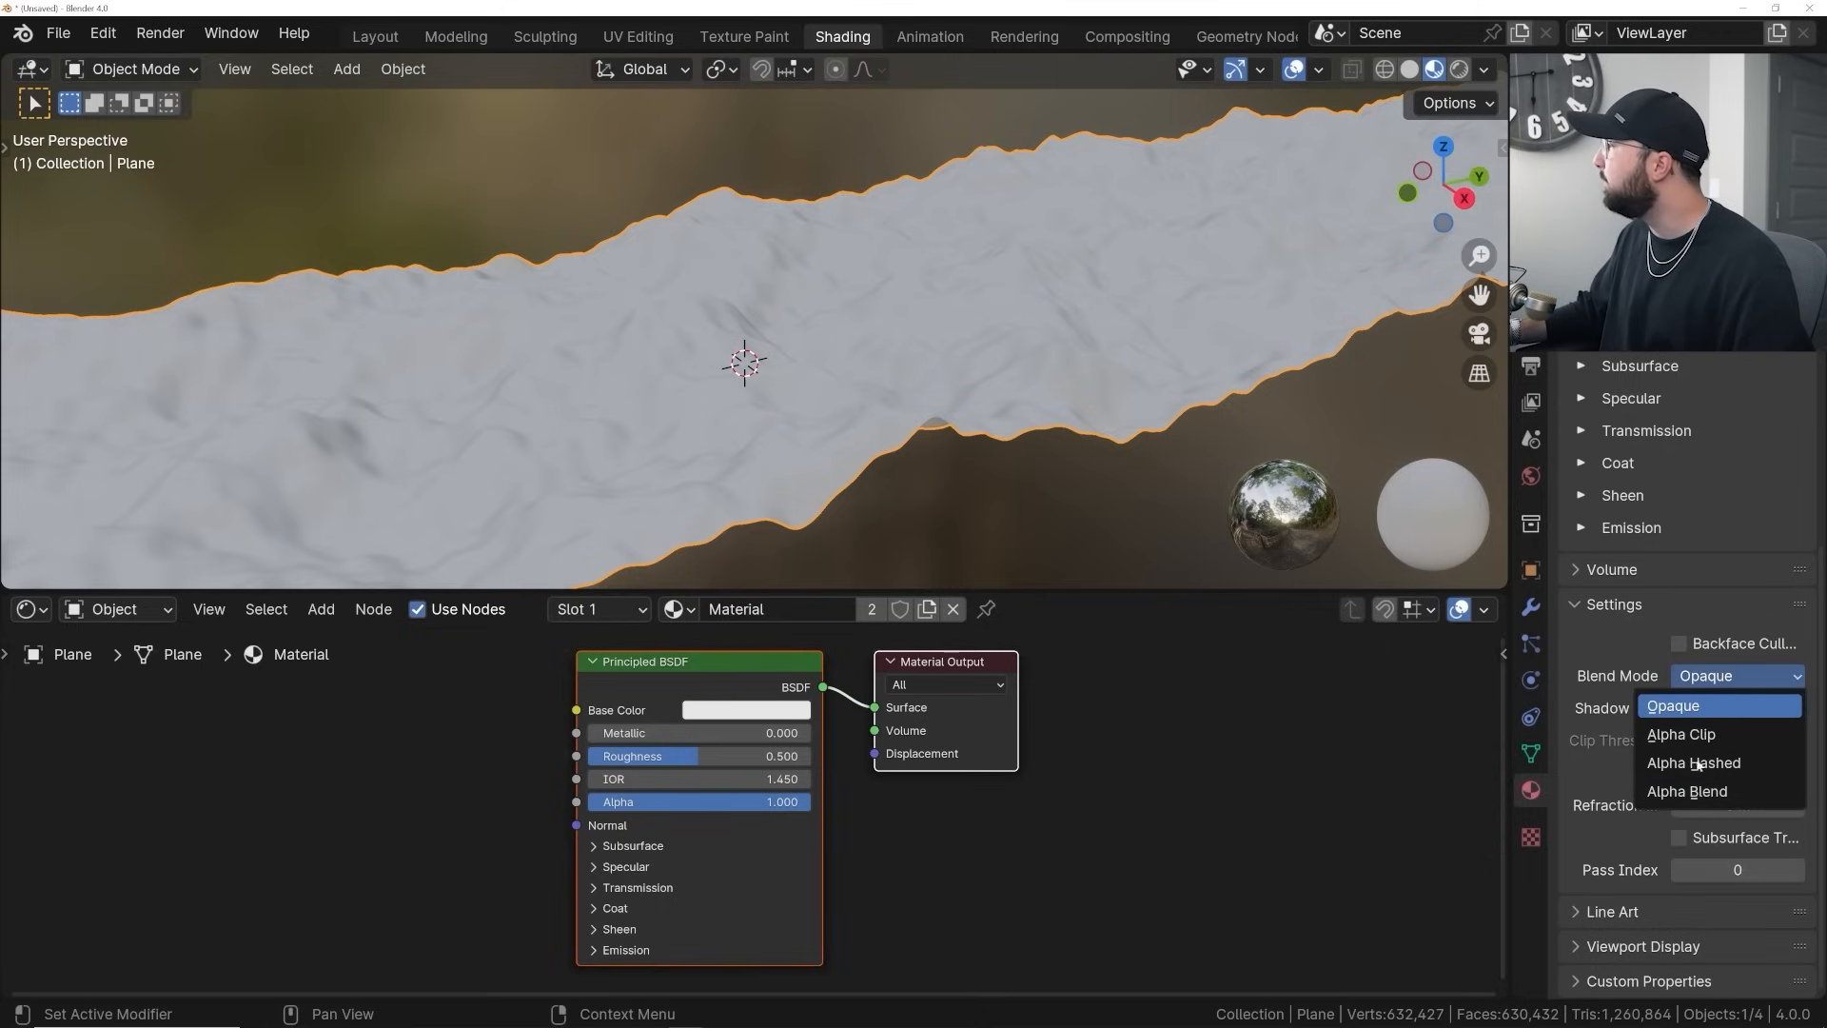
key("Escape")
left_click(1718, 679)
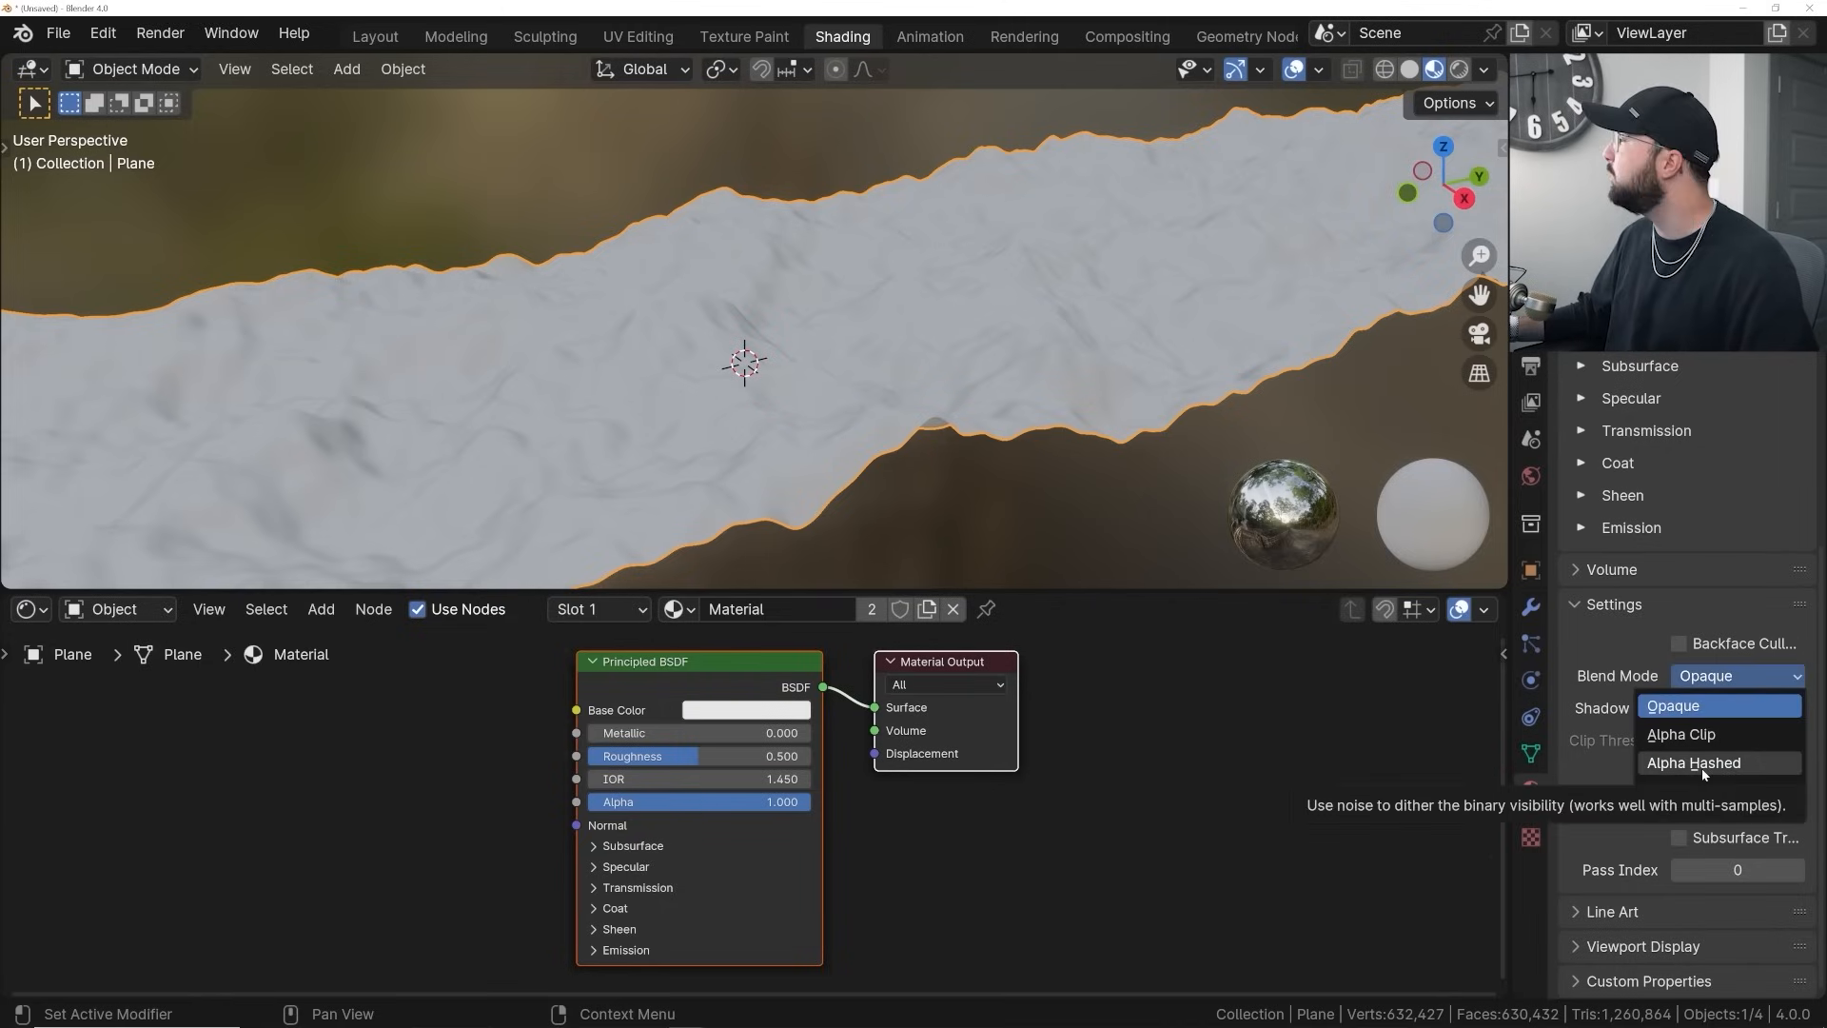
key("Escape")
left_click(1723, 678)
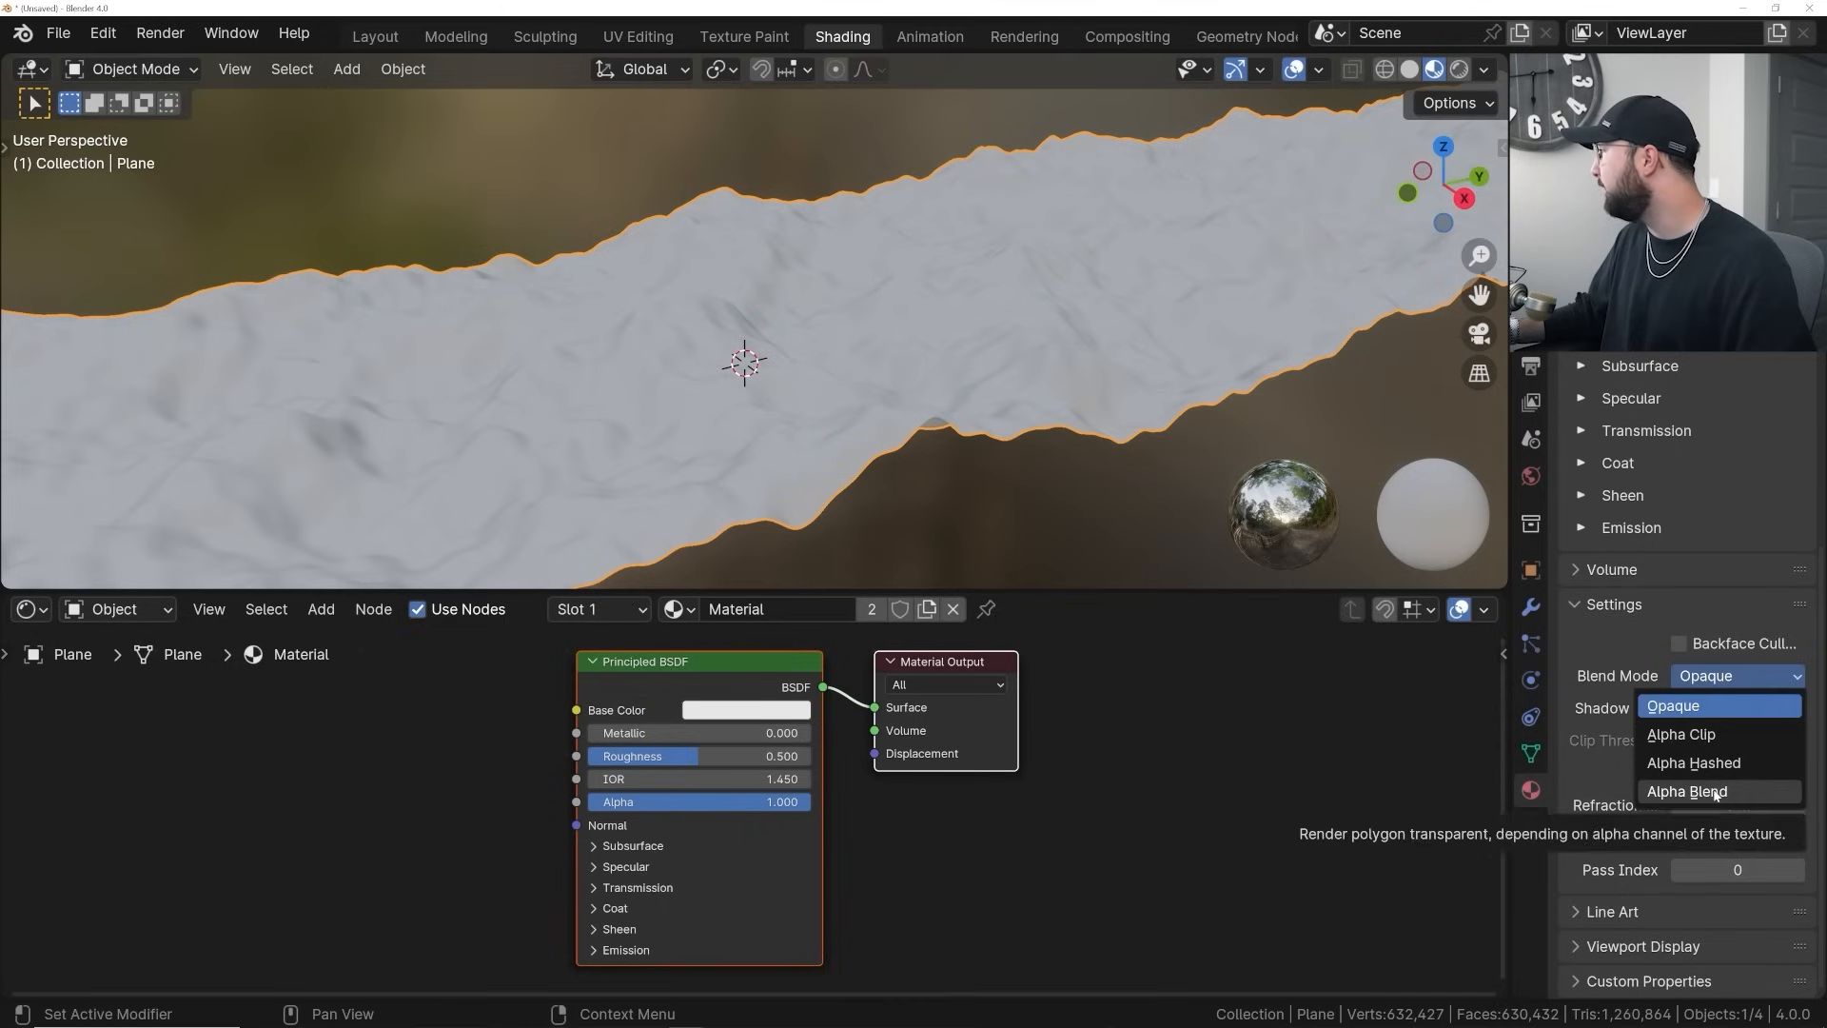
left_click(1716, 793)
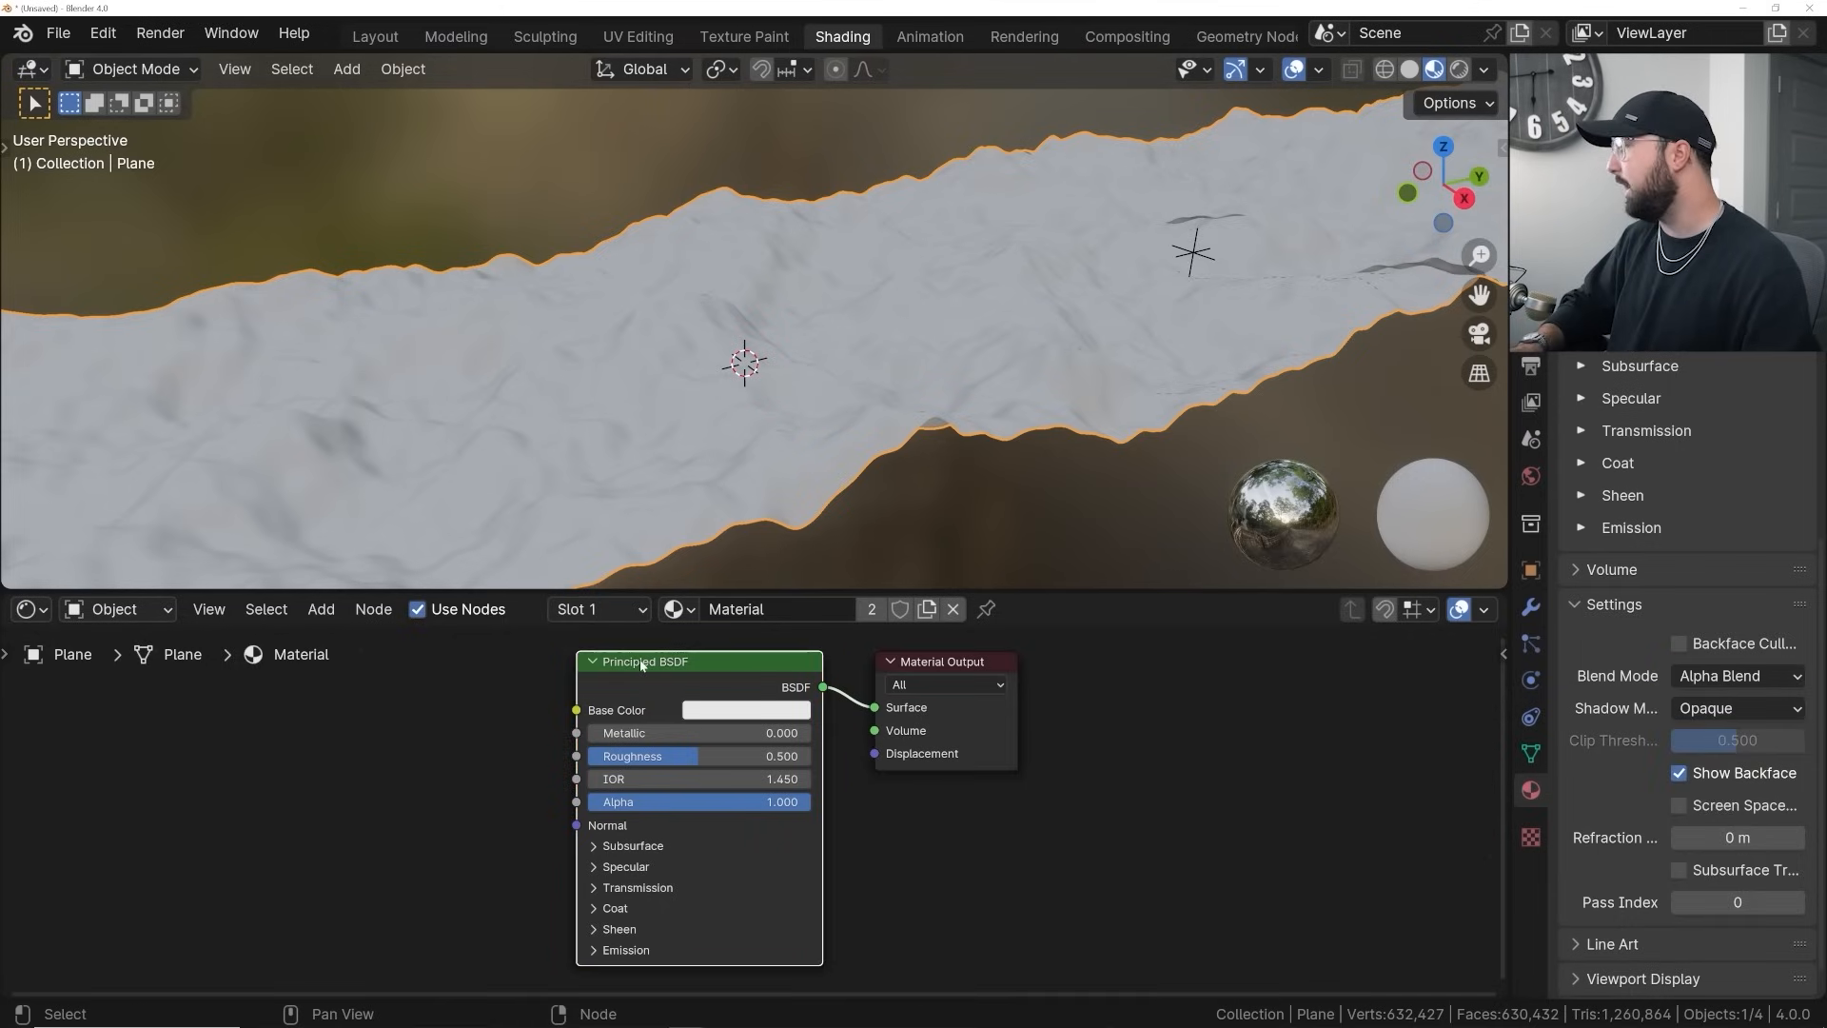
key("x")
Add a Mix Shader node to the material graph and place it below and away from the Material Output
key("shift+a")
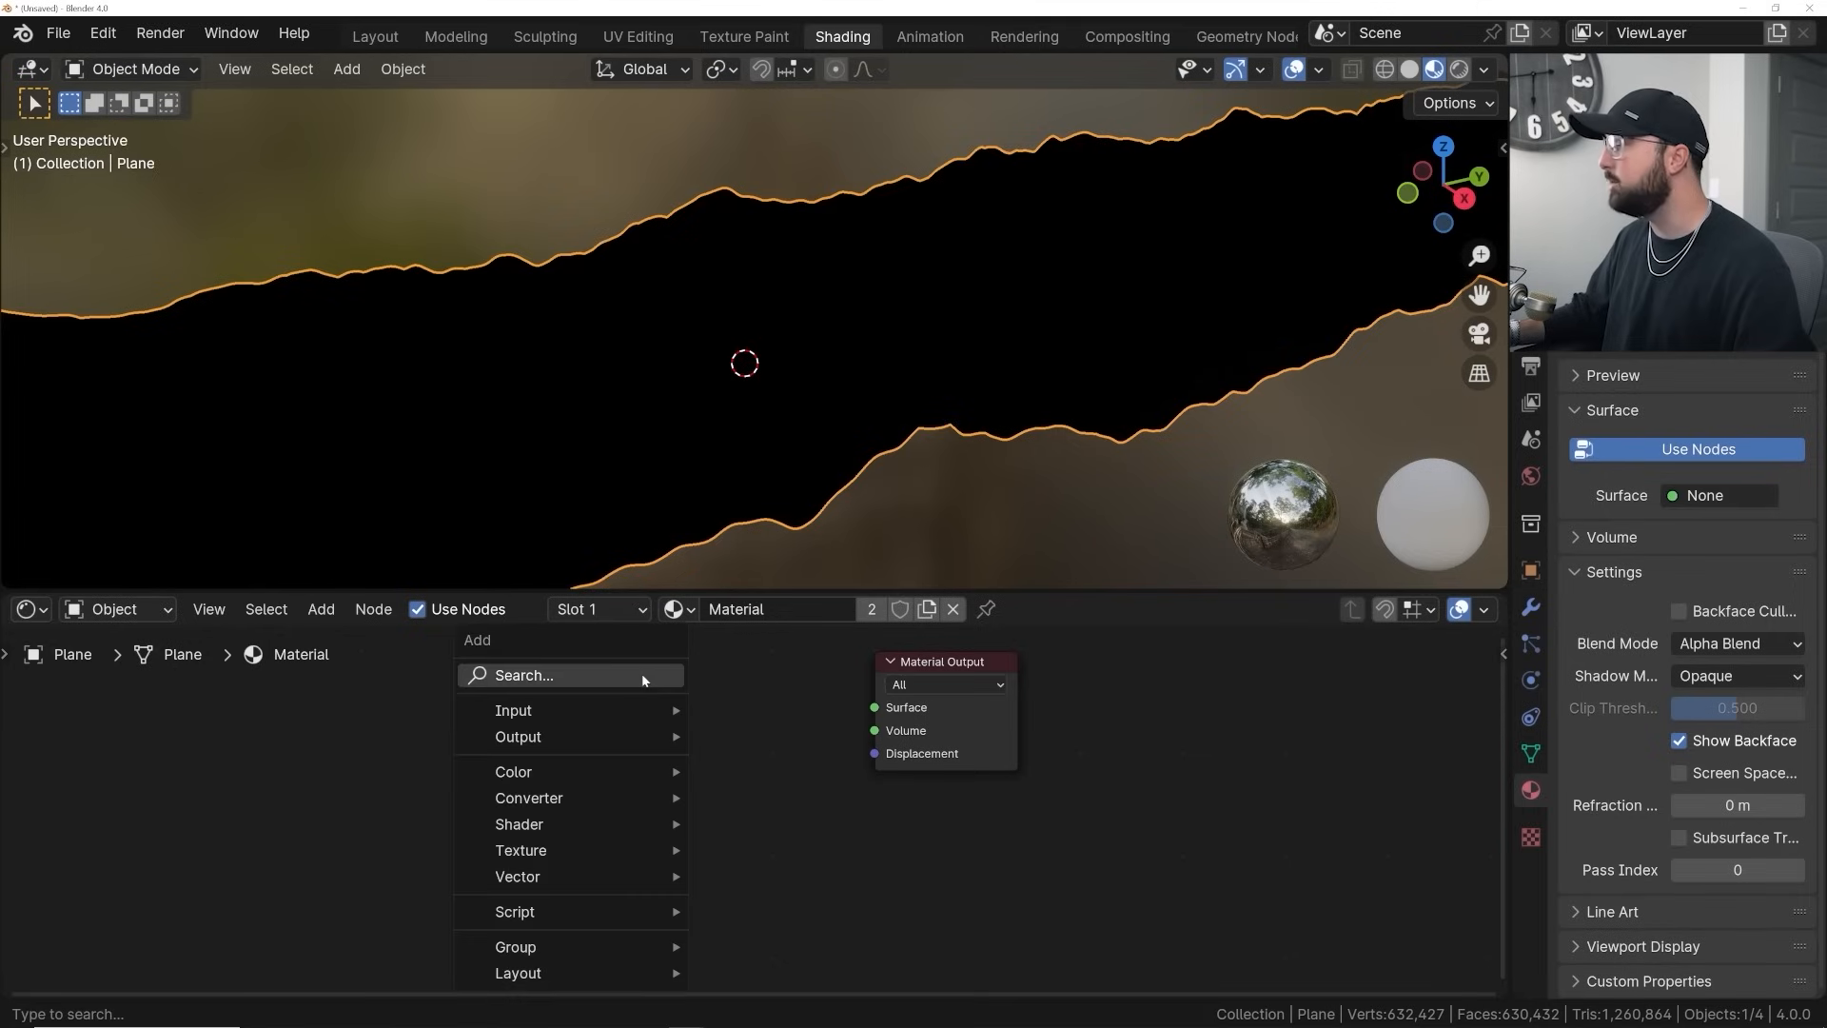
left_click(641, 672)
type("mic")
key("BackSpace")
type("x")
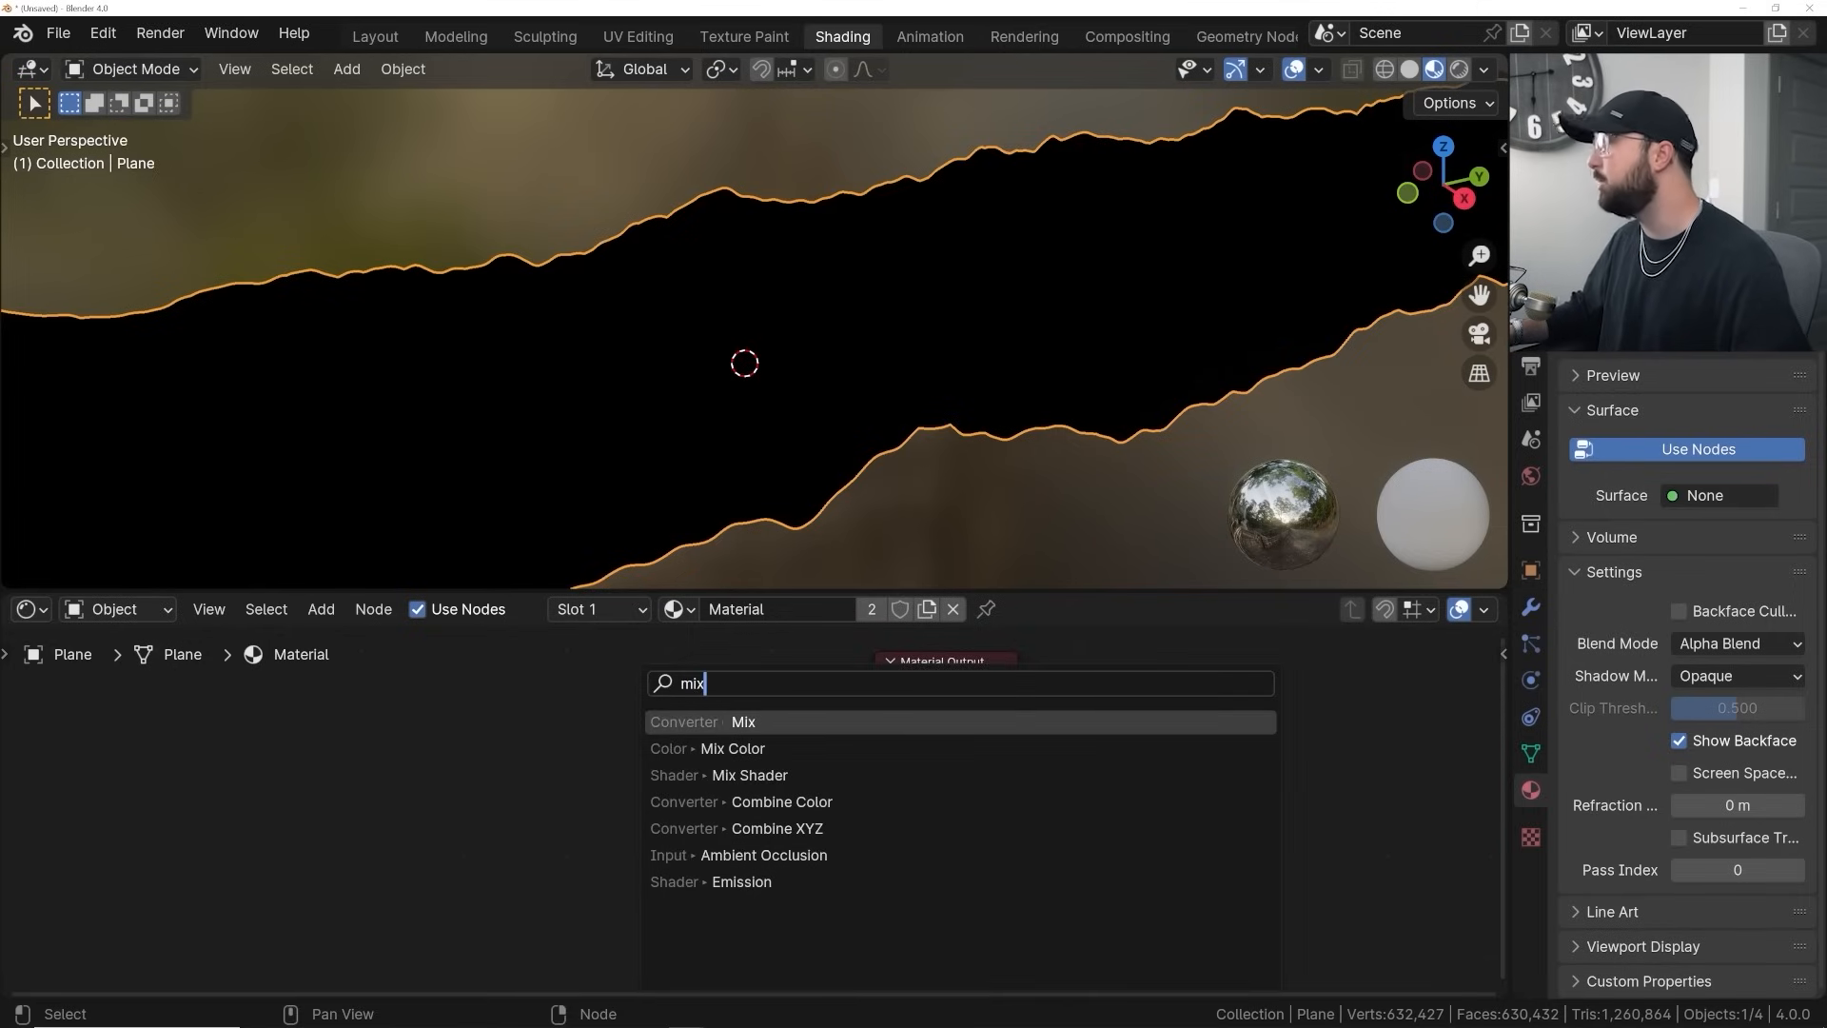
key("Down")
key("Down")
key("Return")
left_click(828, 729)
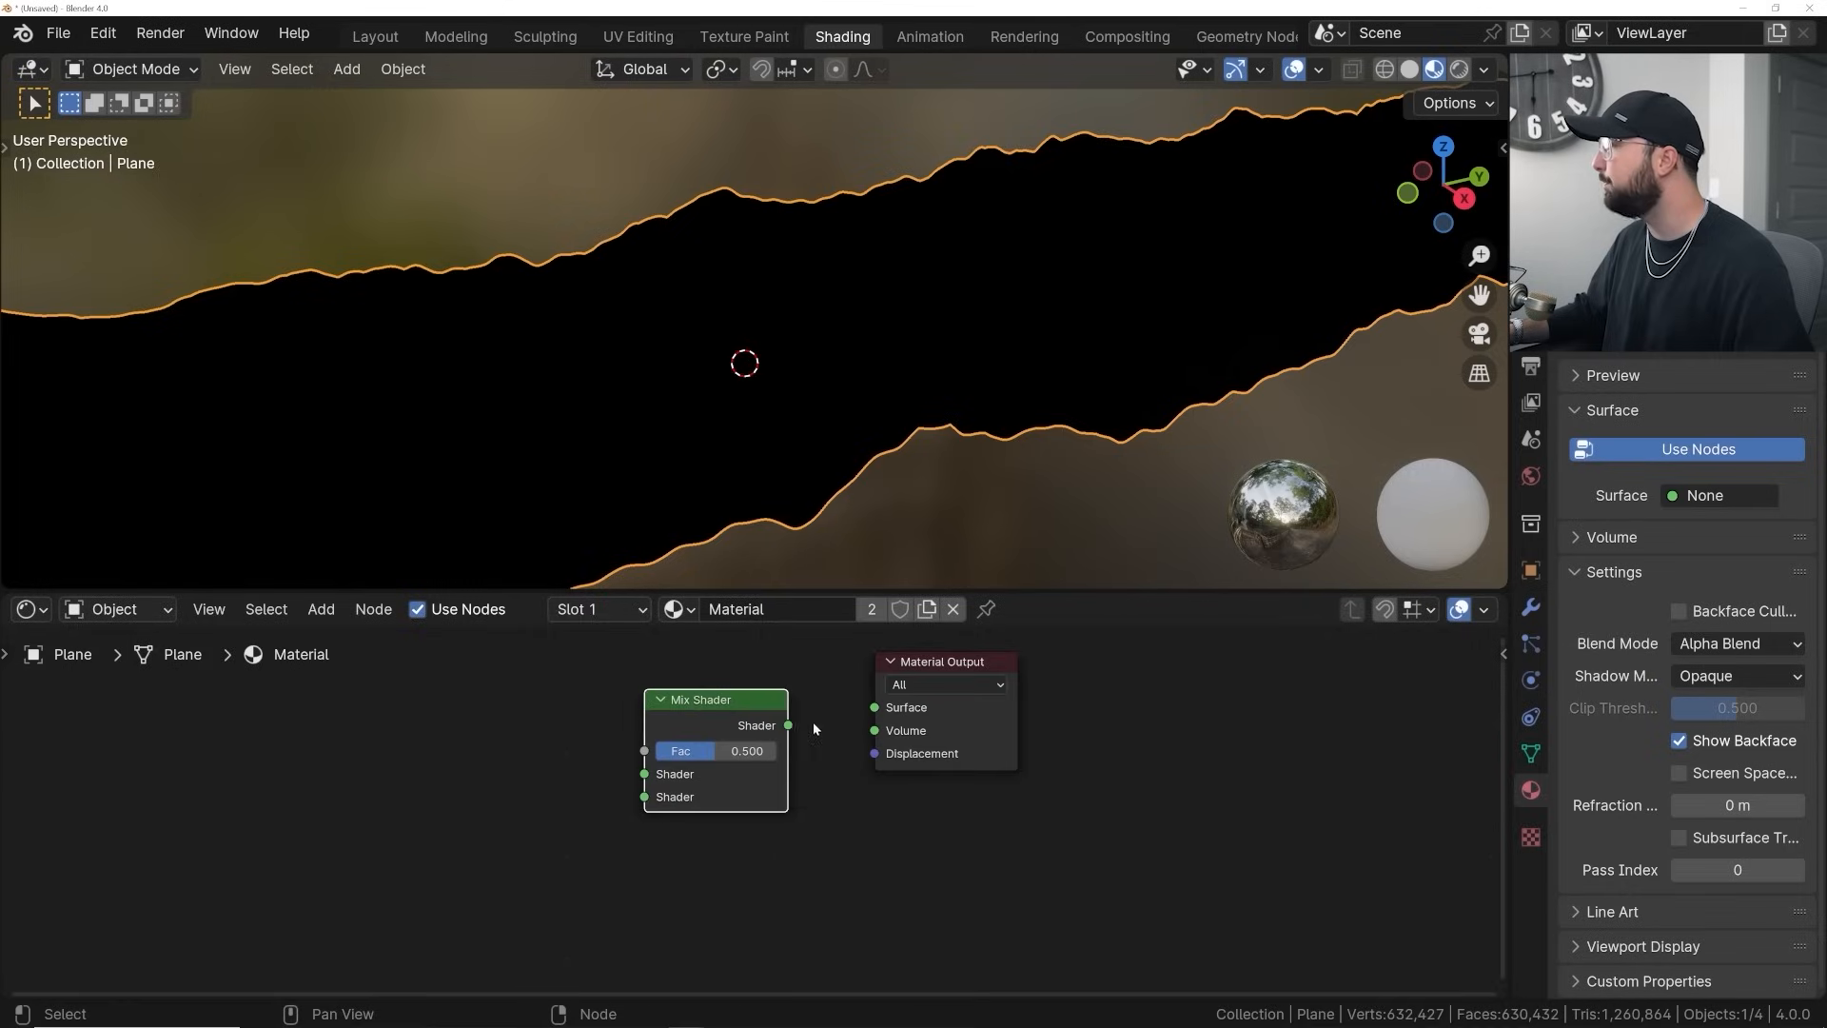
key("g")
left_click(683, 868)
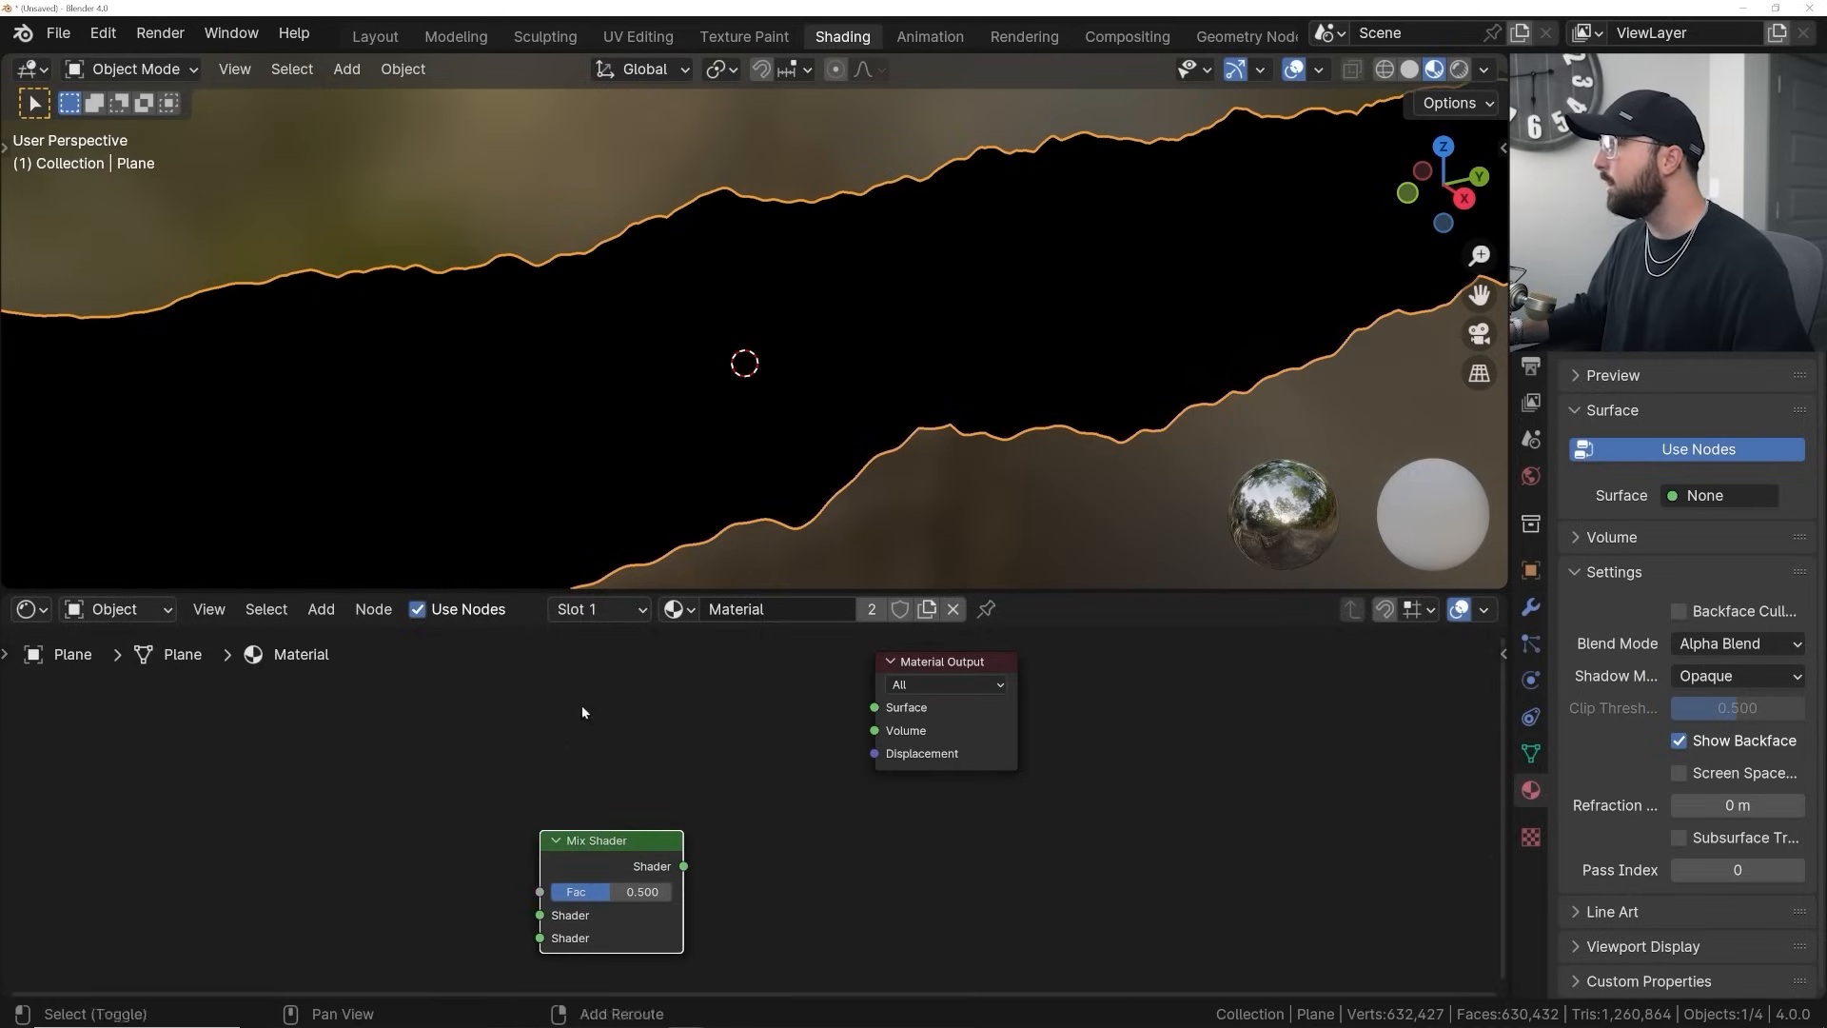
Add a Mix Color node and position the Mix Shader node beside it for comparison
key("shift+a")
left_click(497, 700)
type("mix")
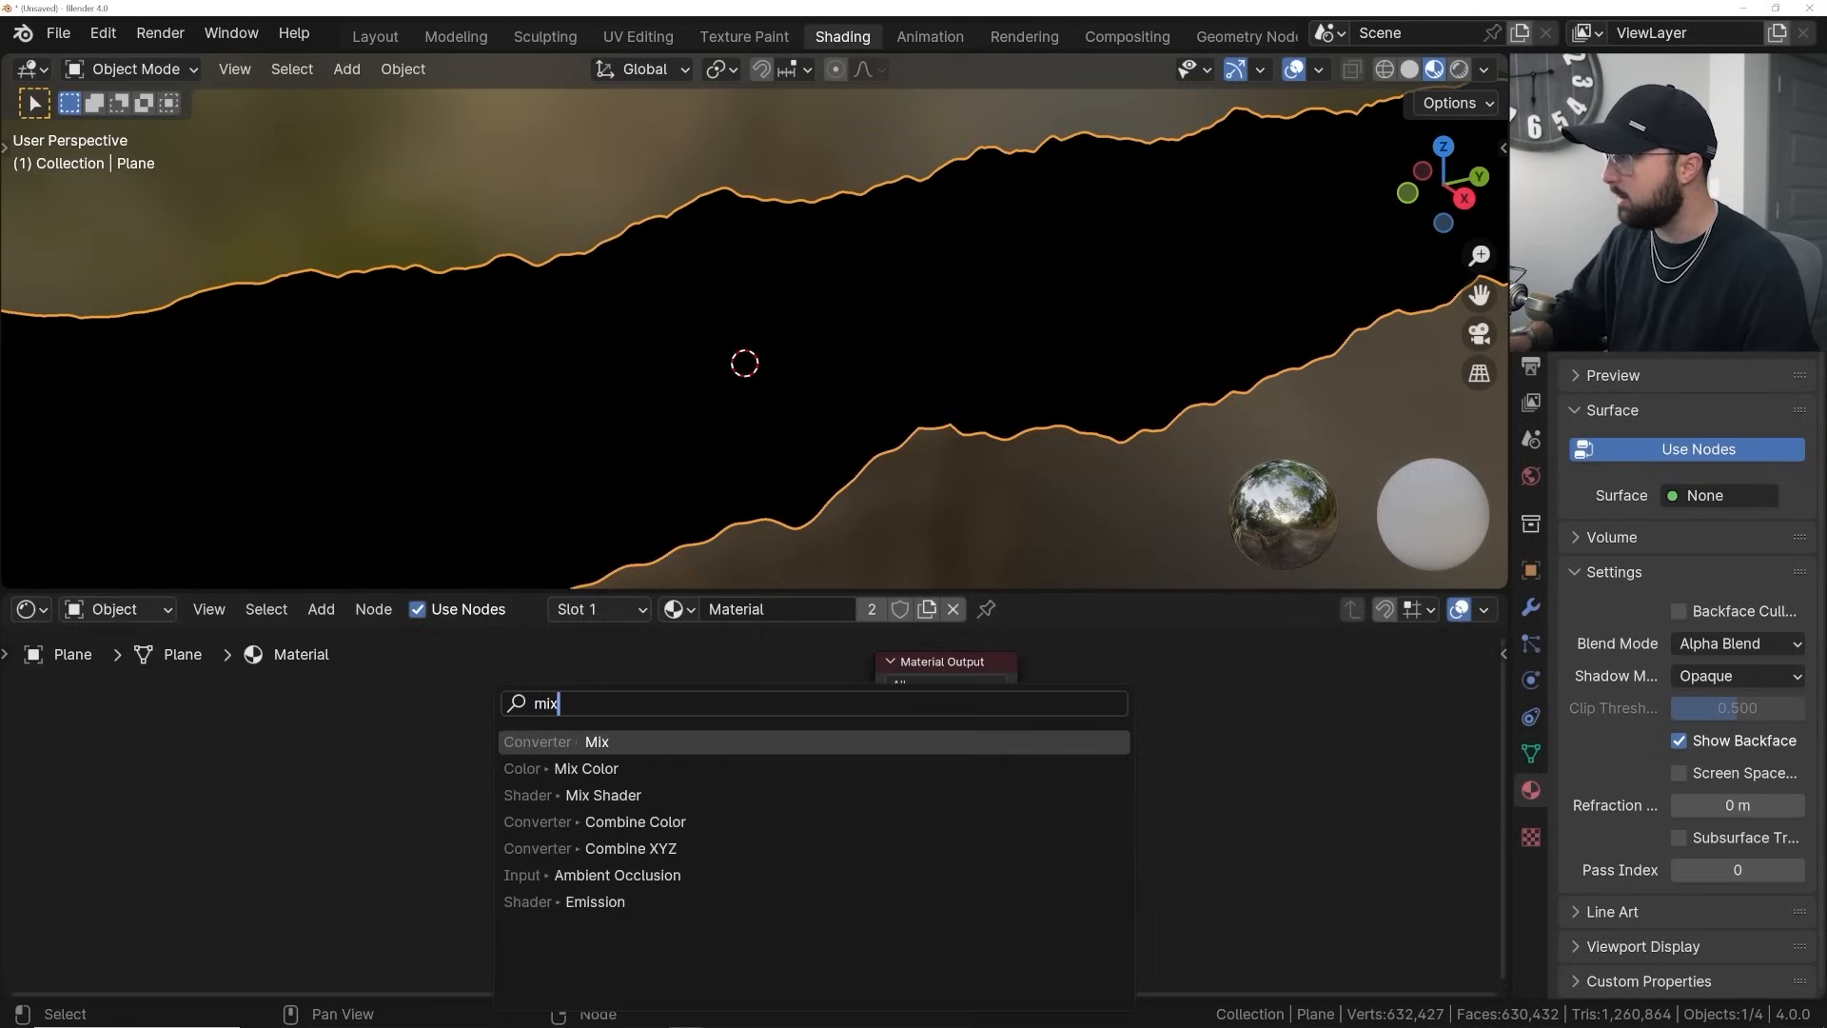
key("Down")
key("Return")
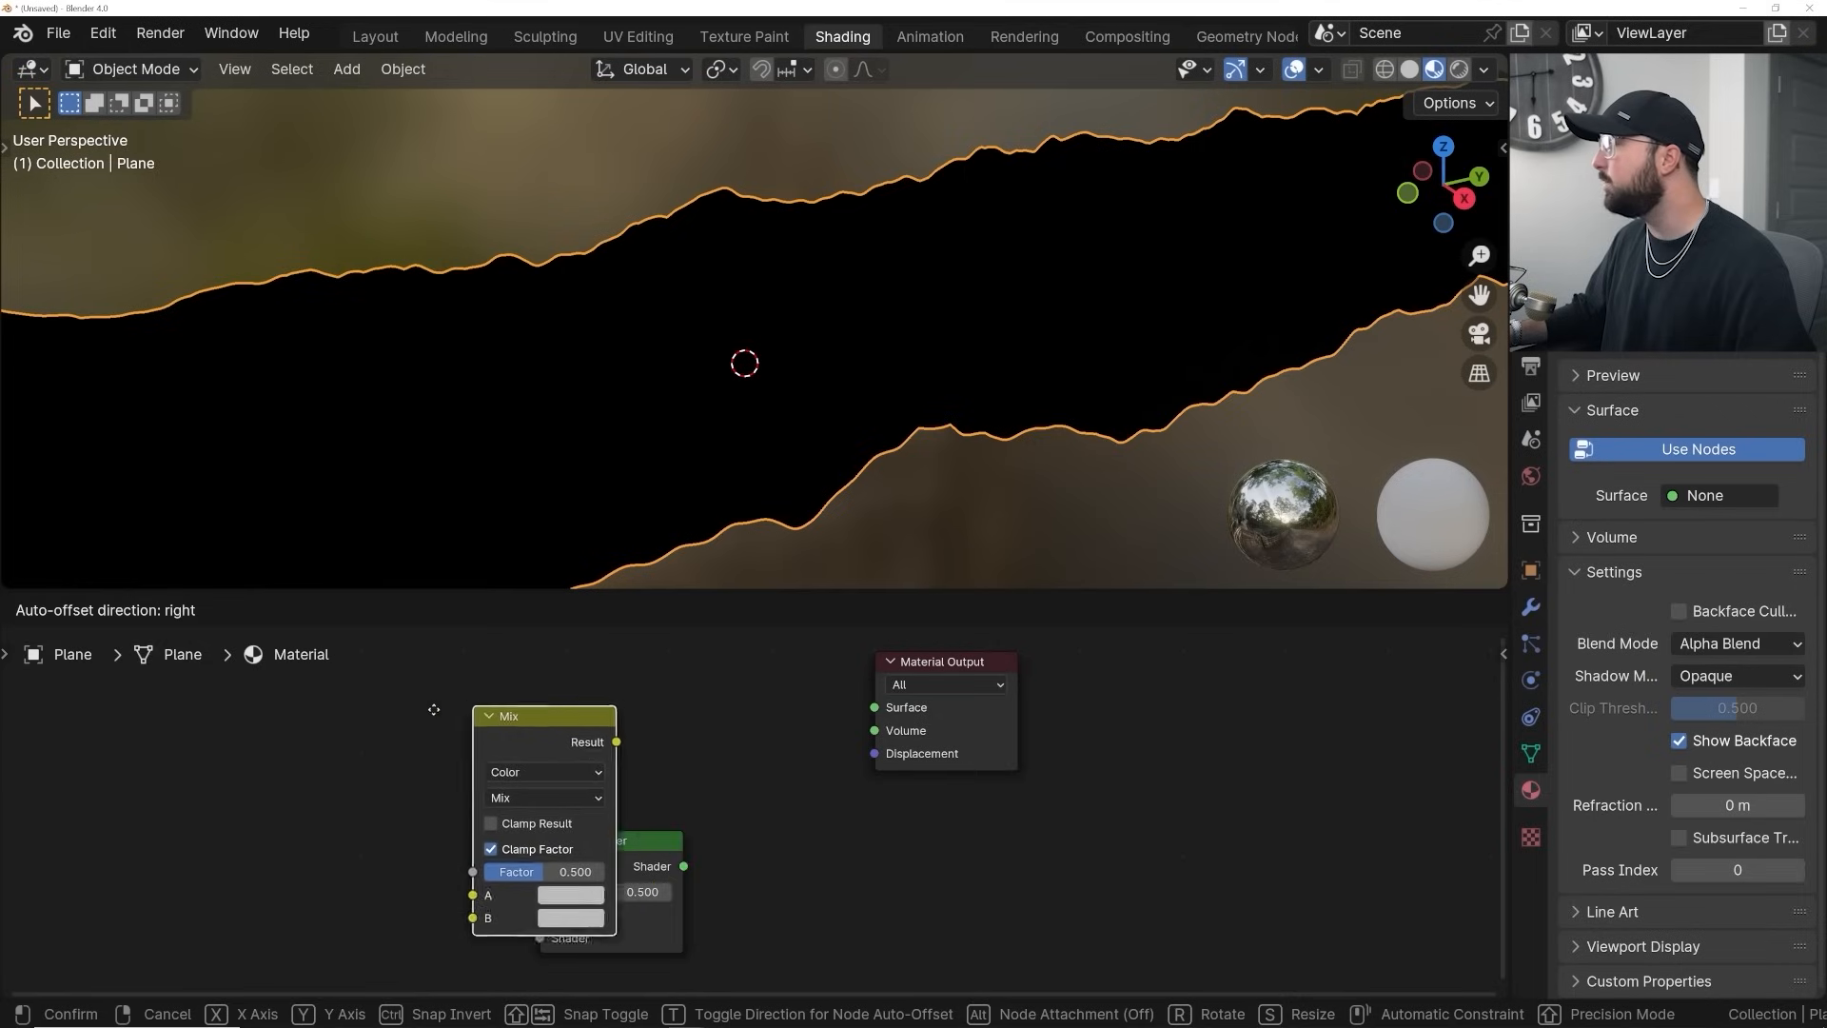
left_click(289, 750)
left_click_drag(634, 841, 584, 782)
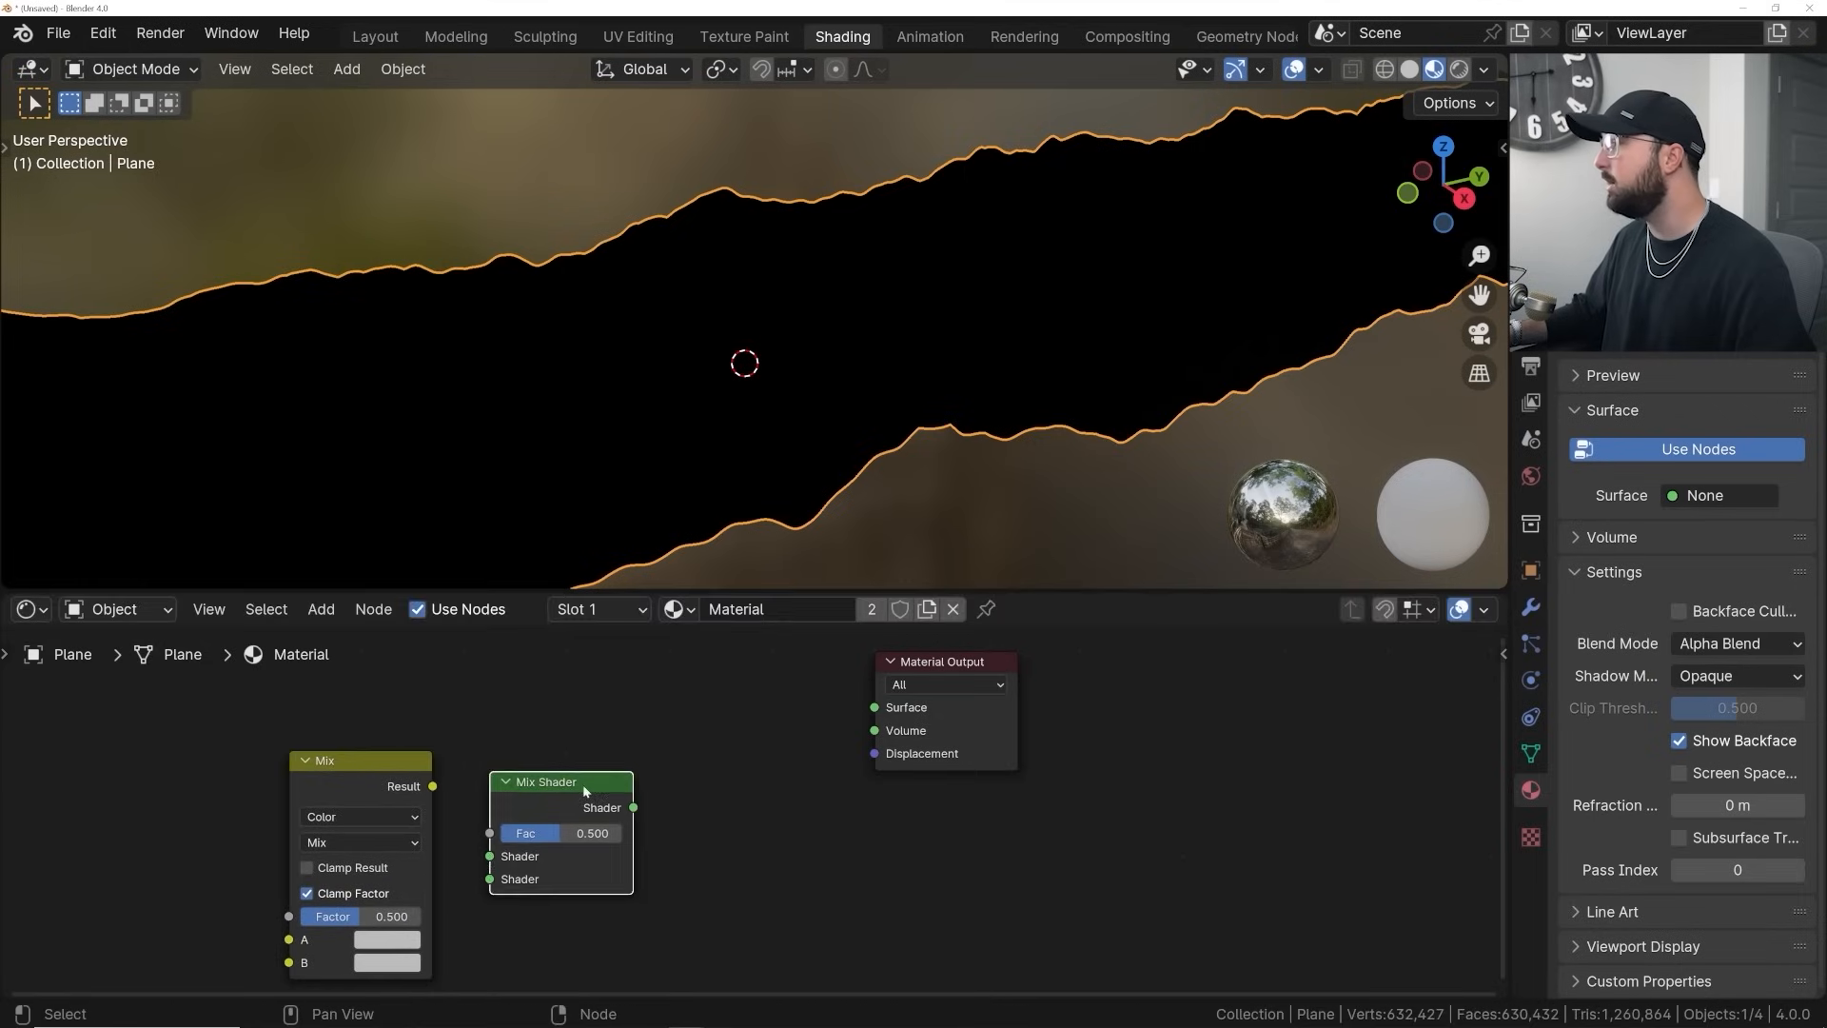
Add an Emission shader node on the far side of the Mix Color node
scroll(583, 781, "down", 3)
middle_click_drag(583, 781, 599, 773)
key("shift+a")
left_click(516, 708)
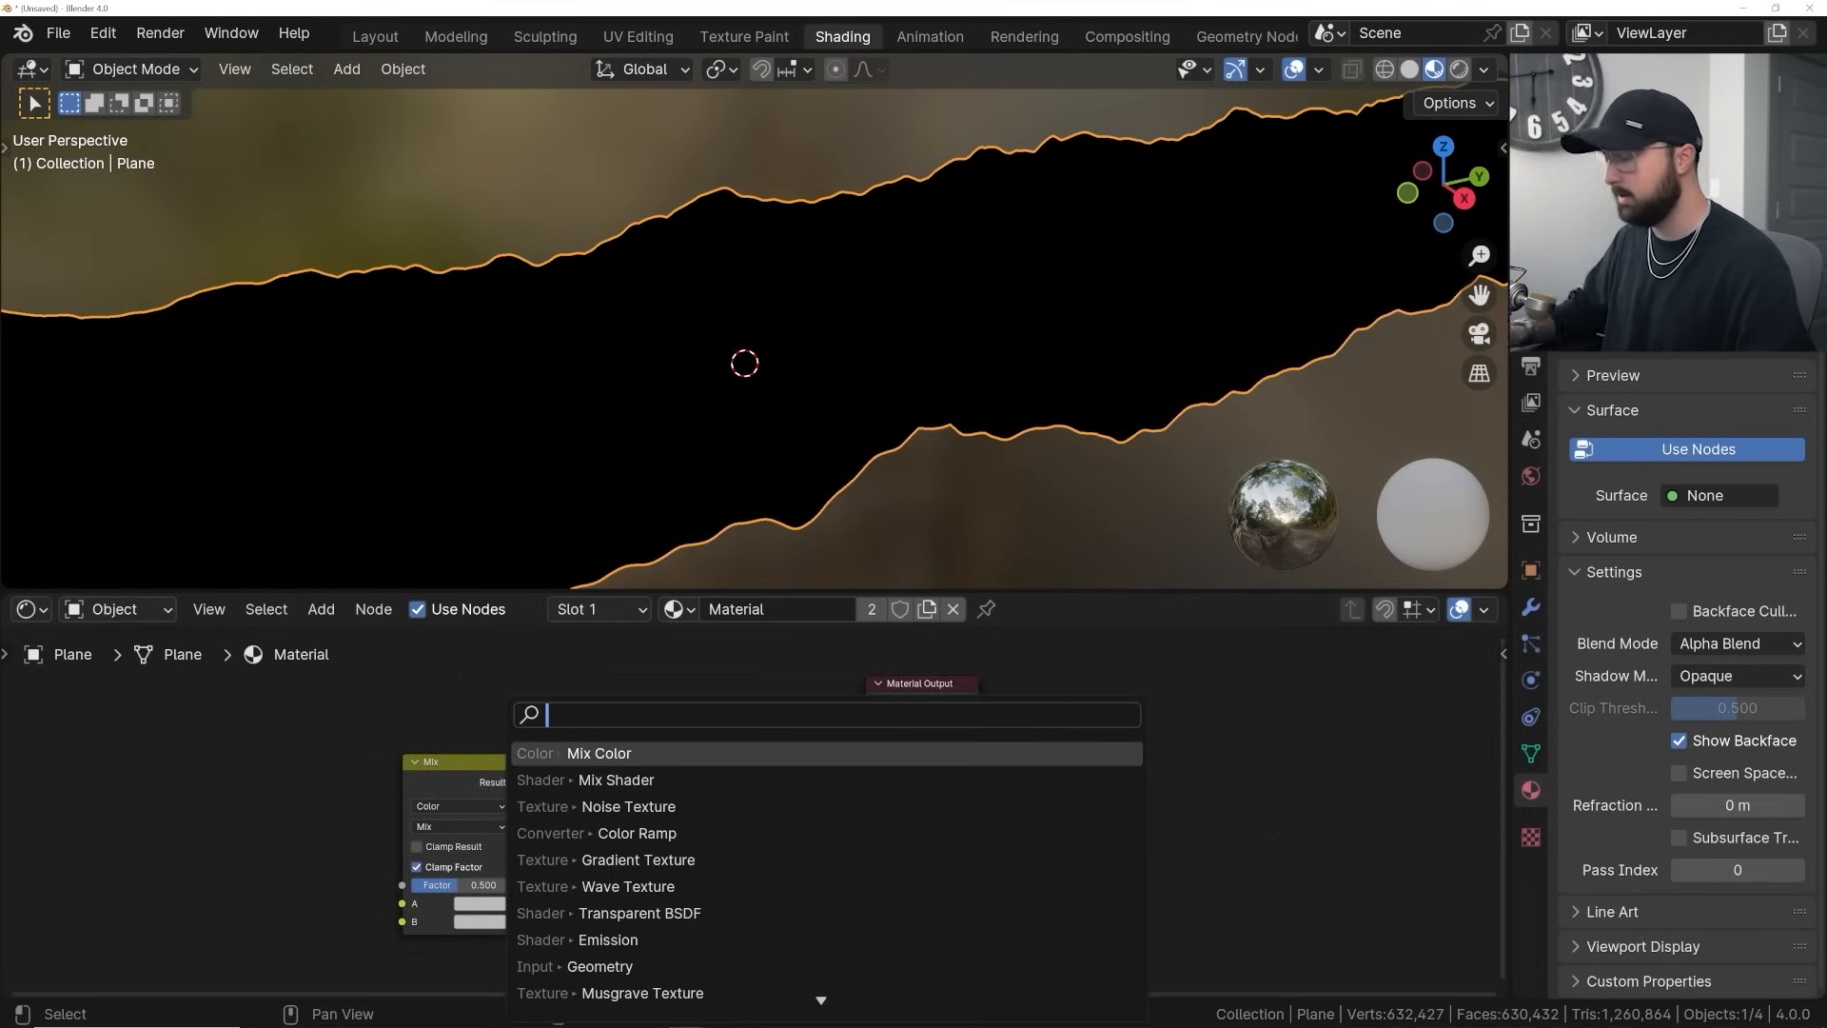
type("em")
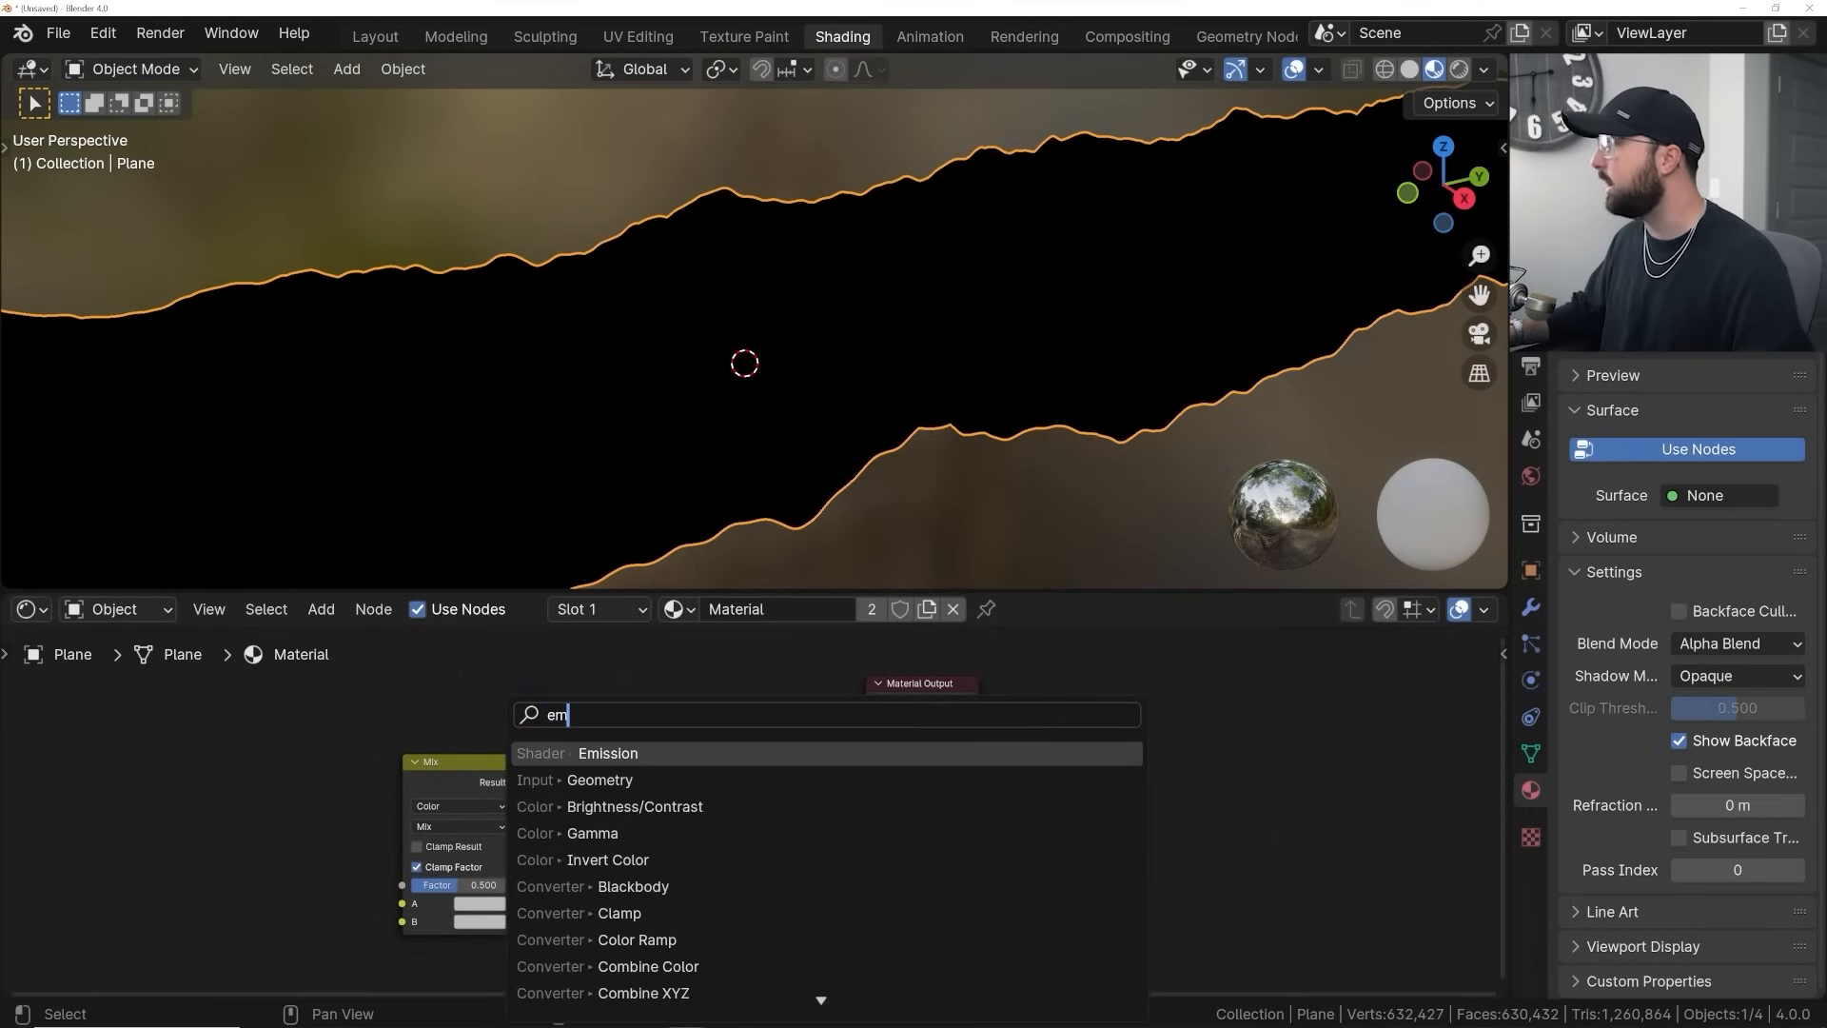
key("Return")
left_click(219, 771)
Add a Principled BSDF node directly below the Emission node
key("shift+a")
left_click(280, 709)
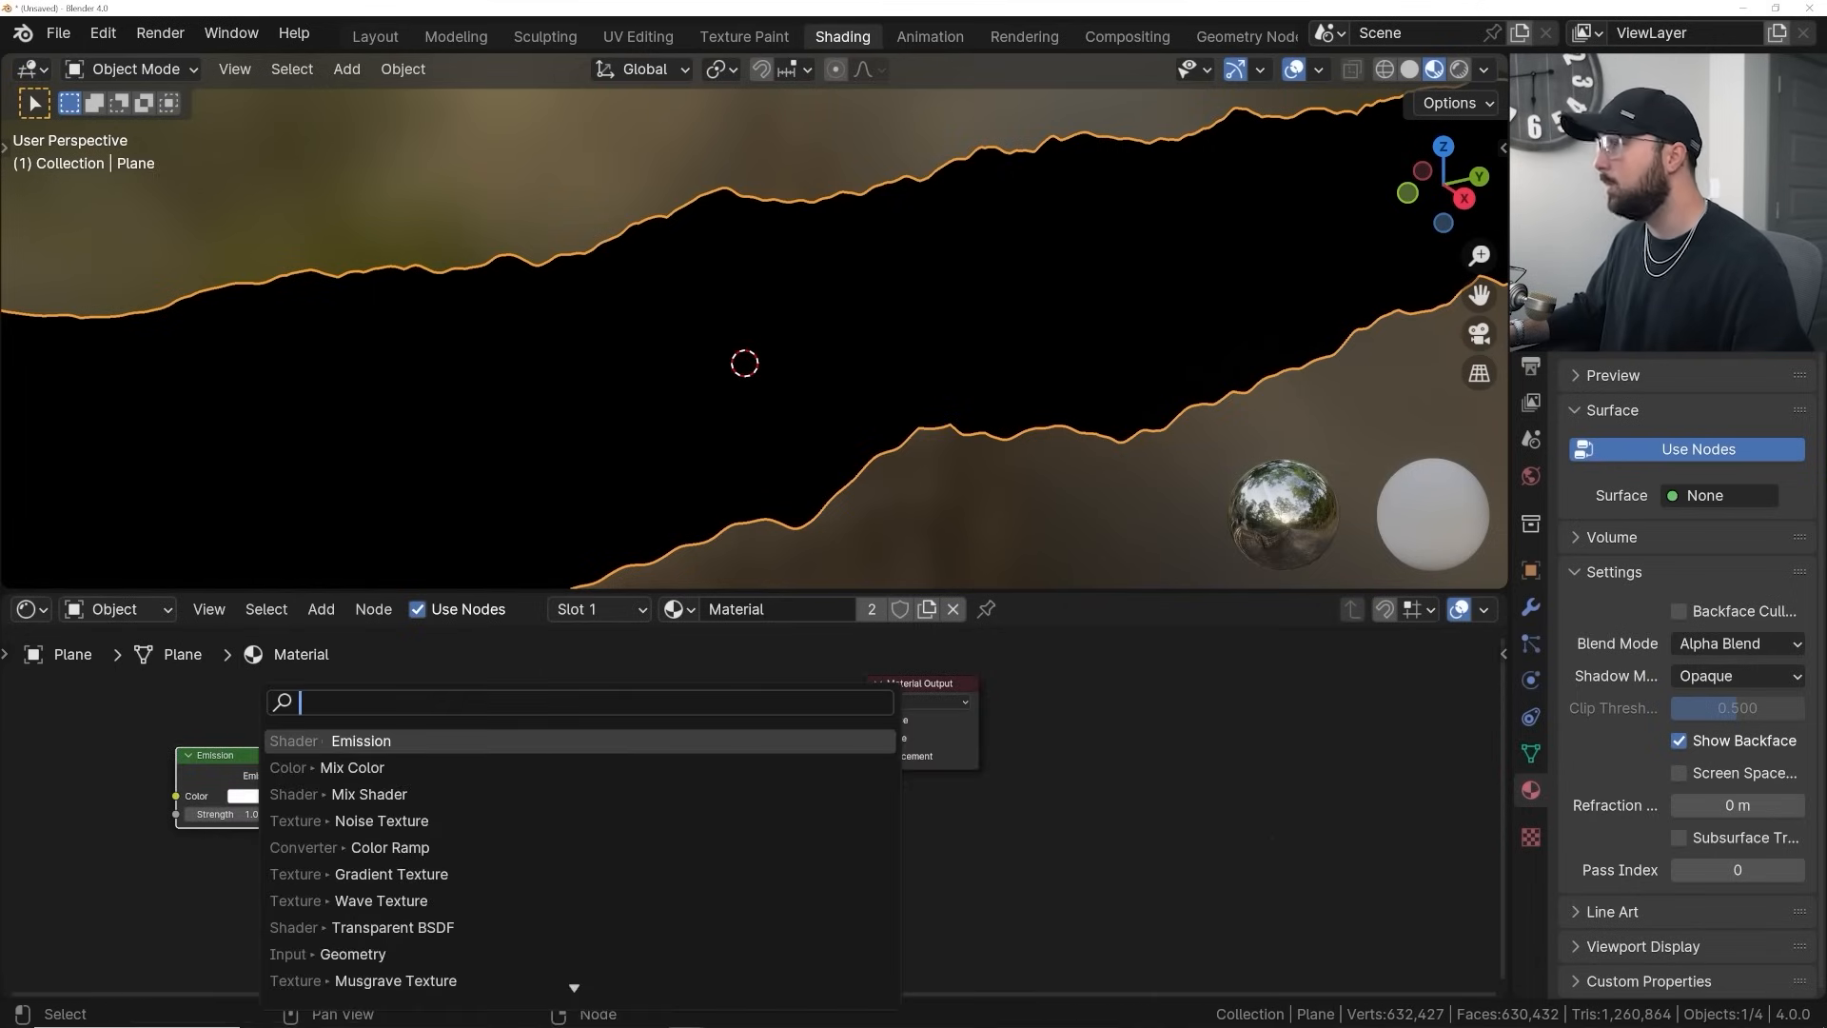
type("prin")
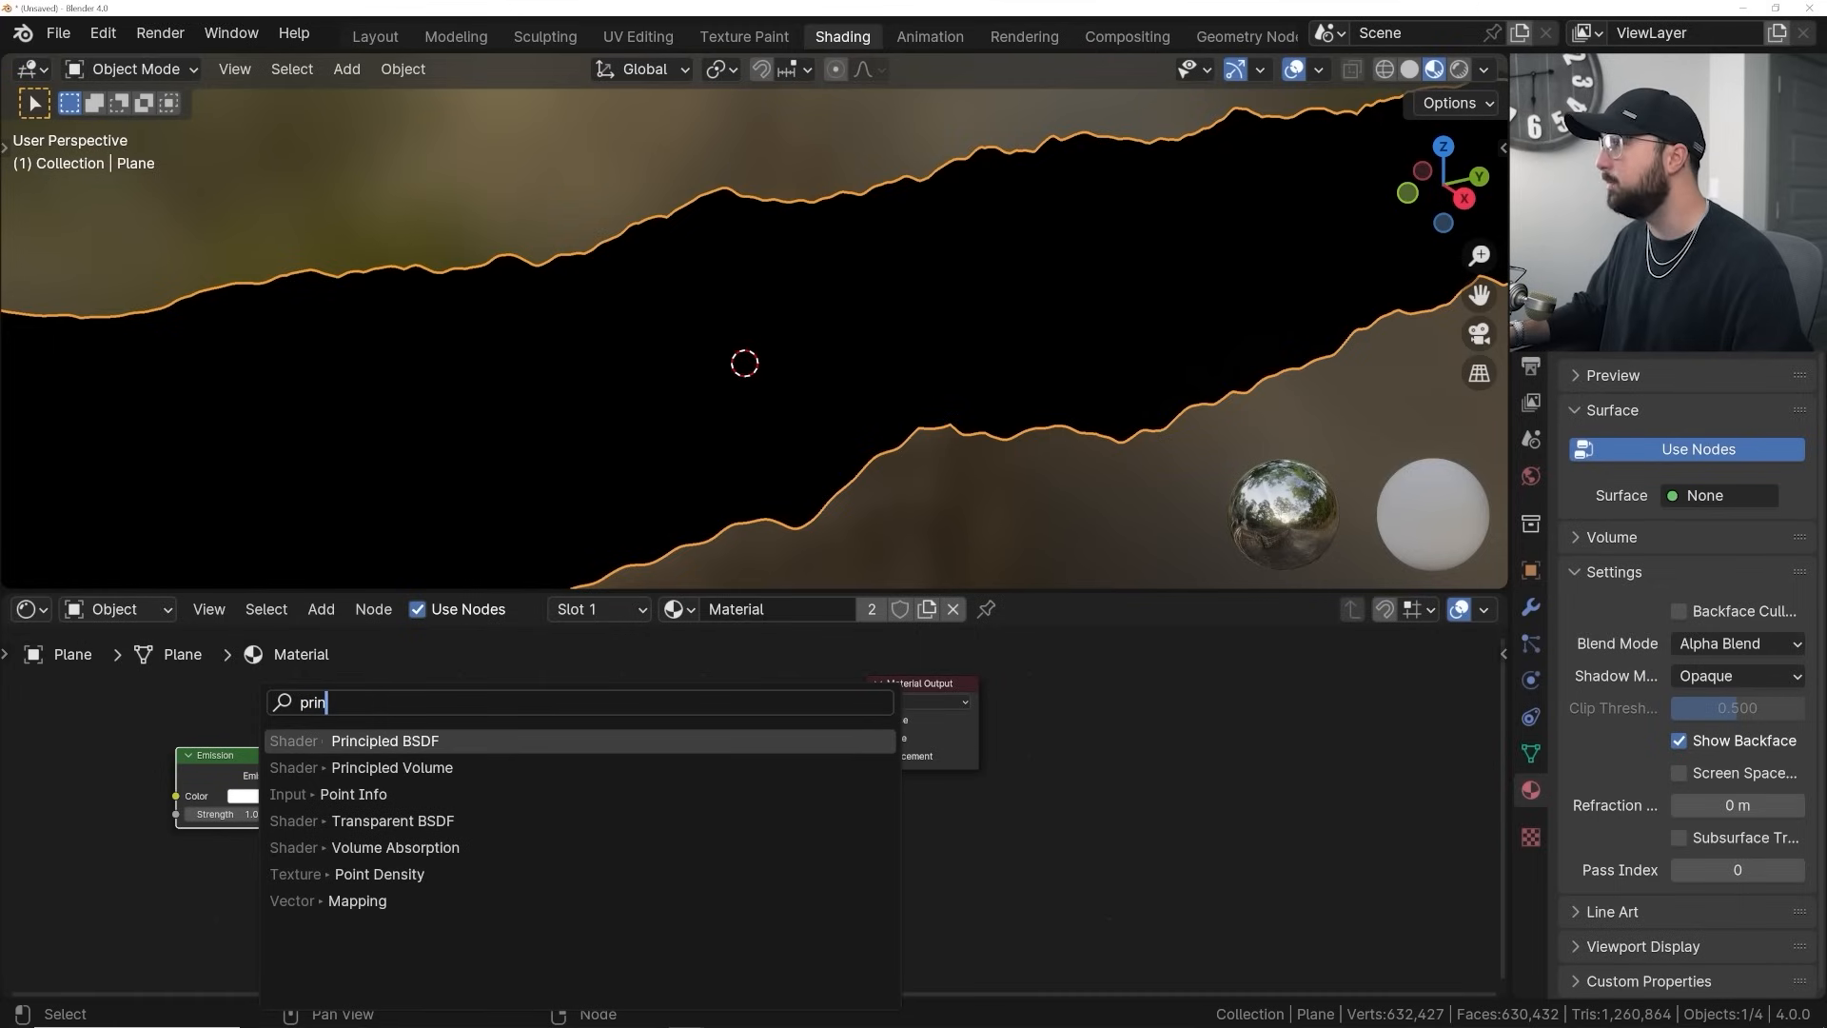
key("Return")
left_click(219, 852)
Add a Specular BSDF node and place it alongside the Emission node
key("shift+a")
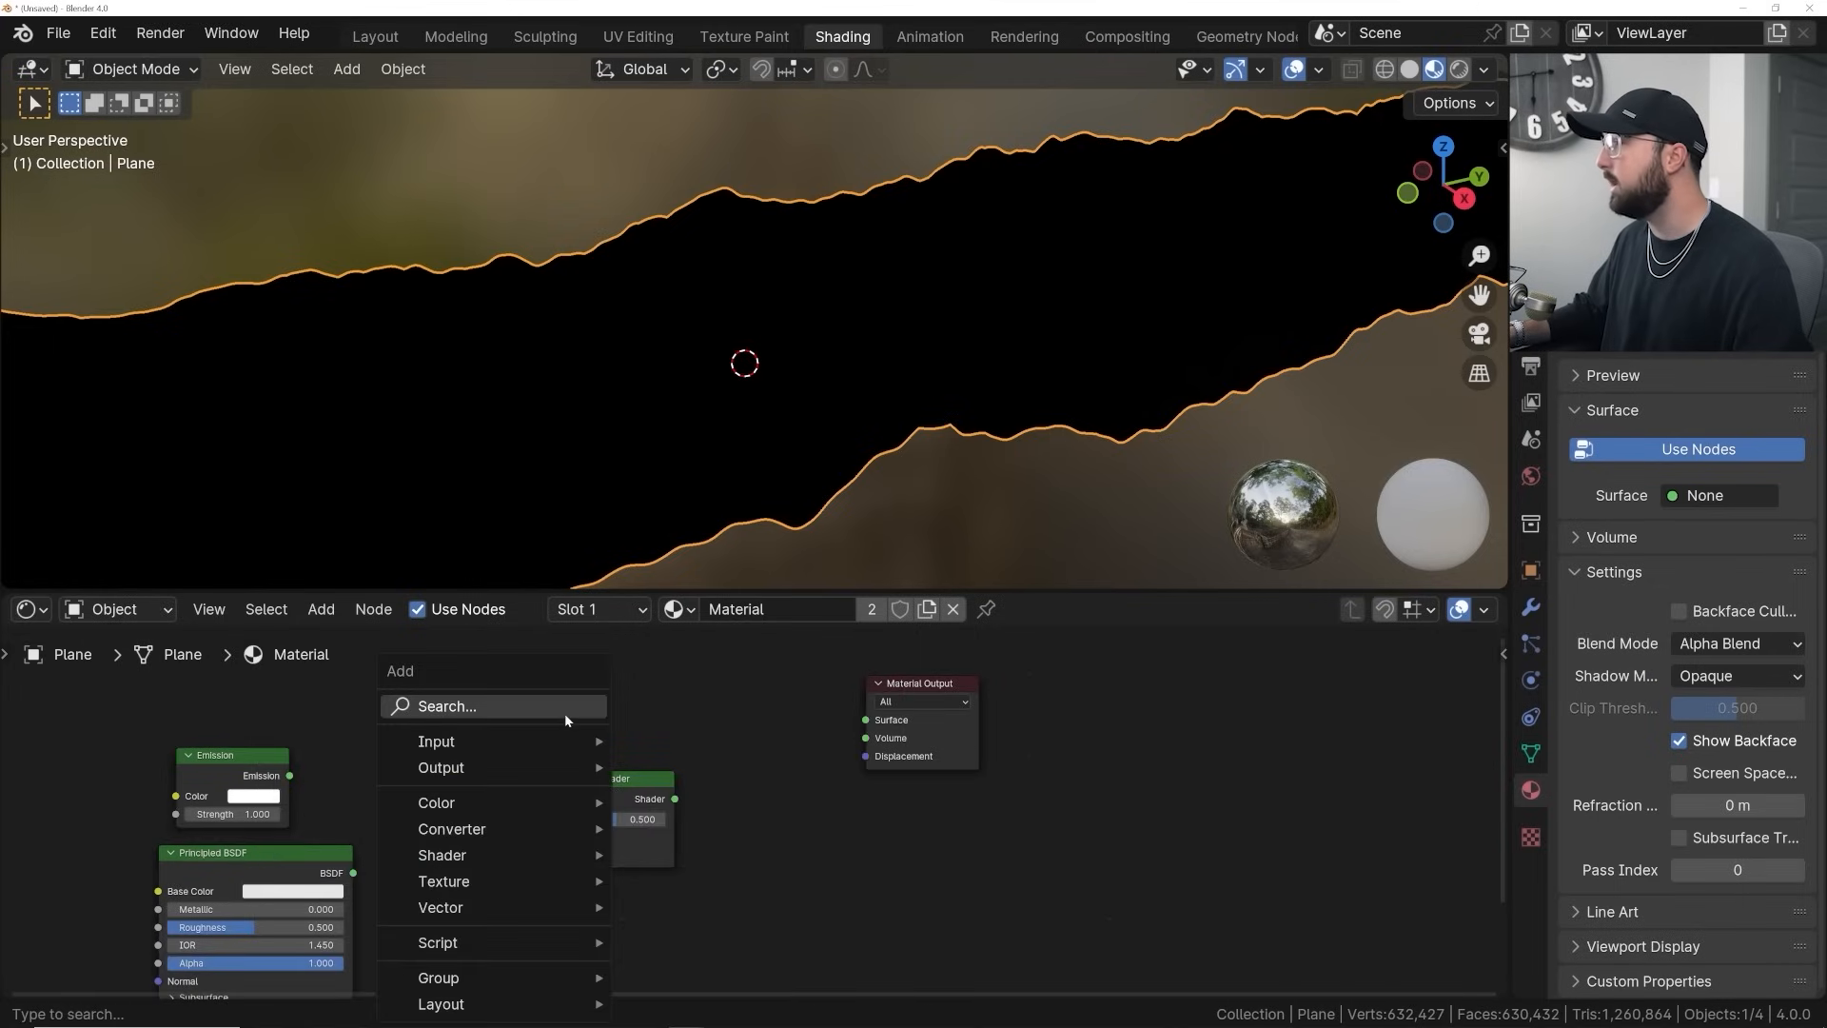
mouse_move(480, 856)
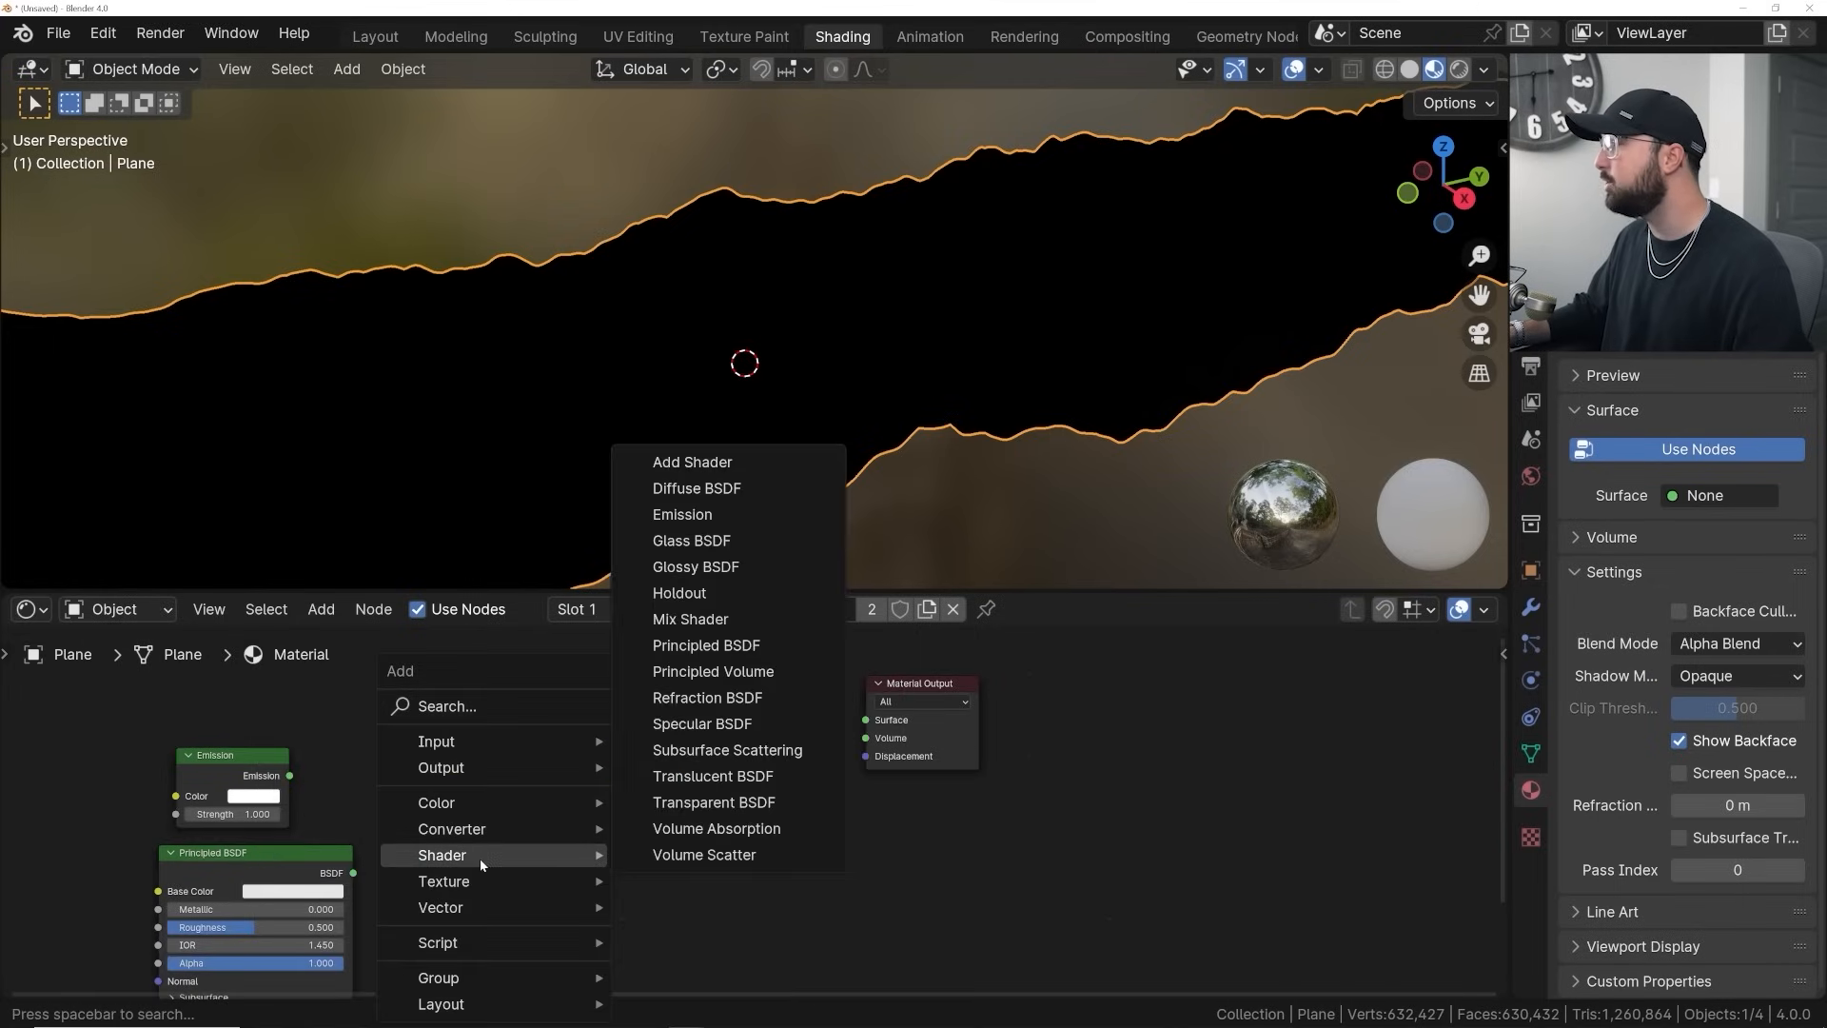
left_click(740, 723)
left_click(745, 734)
left_click_drag(746, 735, 85, 758)
Group the Mix Shader with the other shader nodes and set the Mix Color node apart beneath the Material Output
left_click_drag(501, 781, 858, 875)
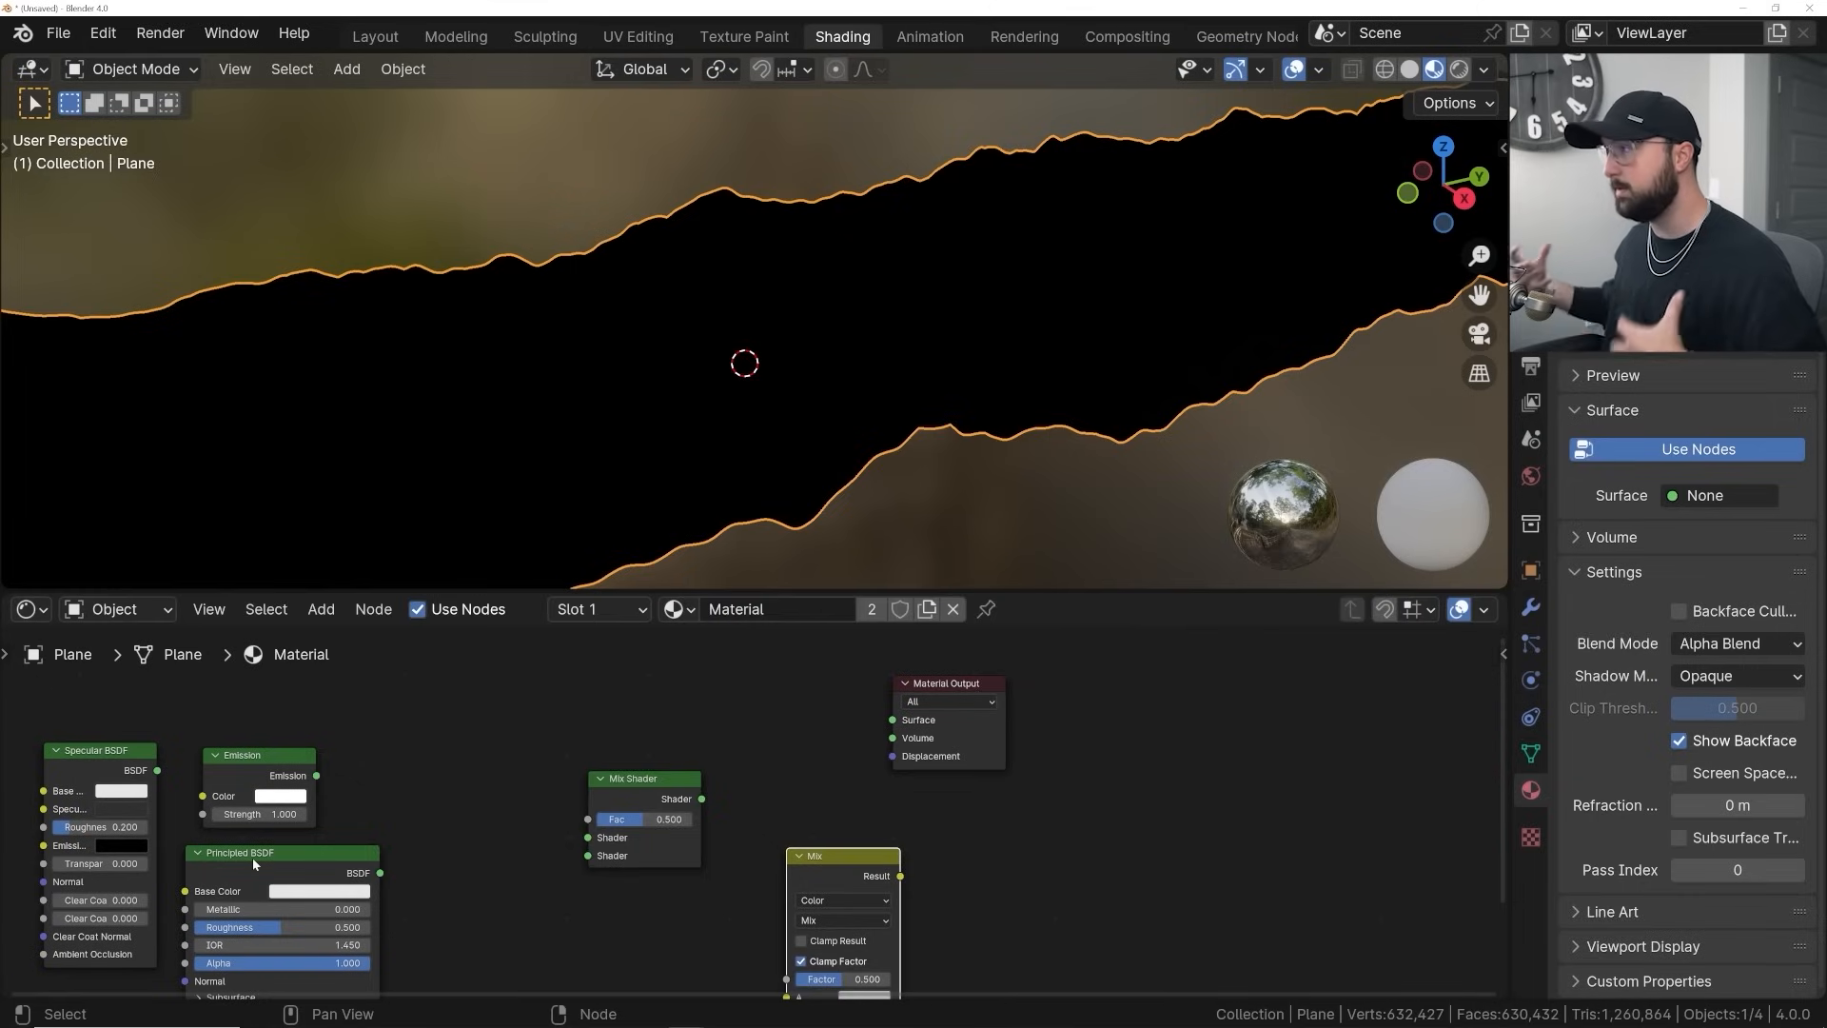
left_click_drag(648, 785, 398, 719)
left_click_drag(834, 862, 763, 788)
Add a Brick Texture node between the shader nodes and the Mix Color node
key("shift+a")
left_click(580, 608)
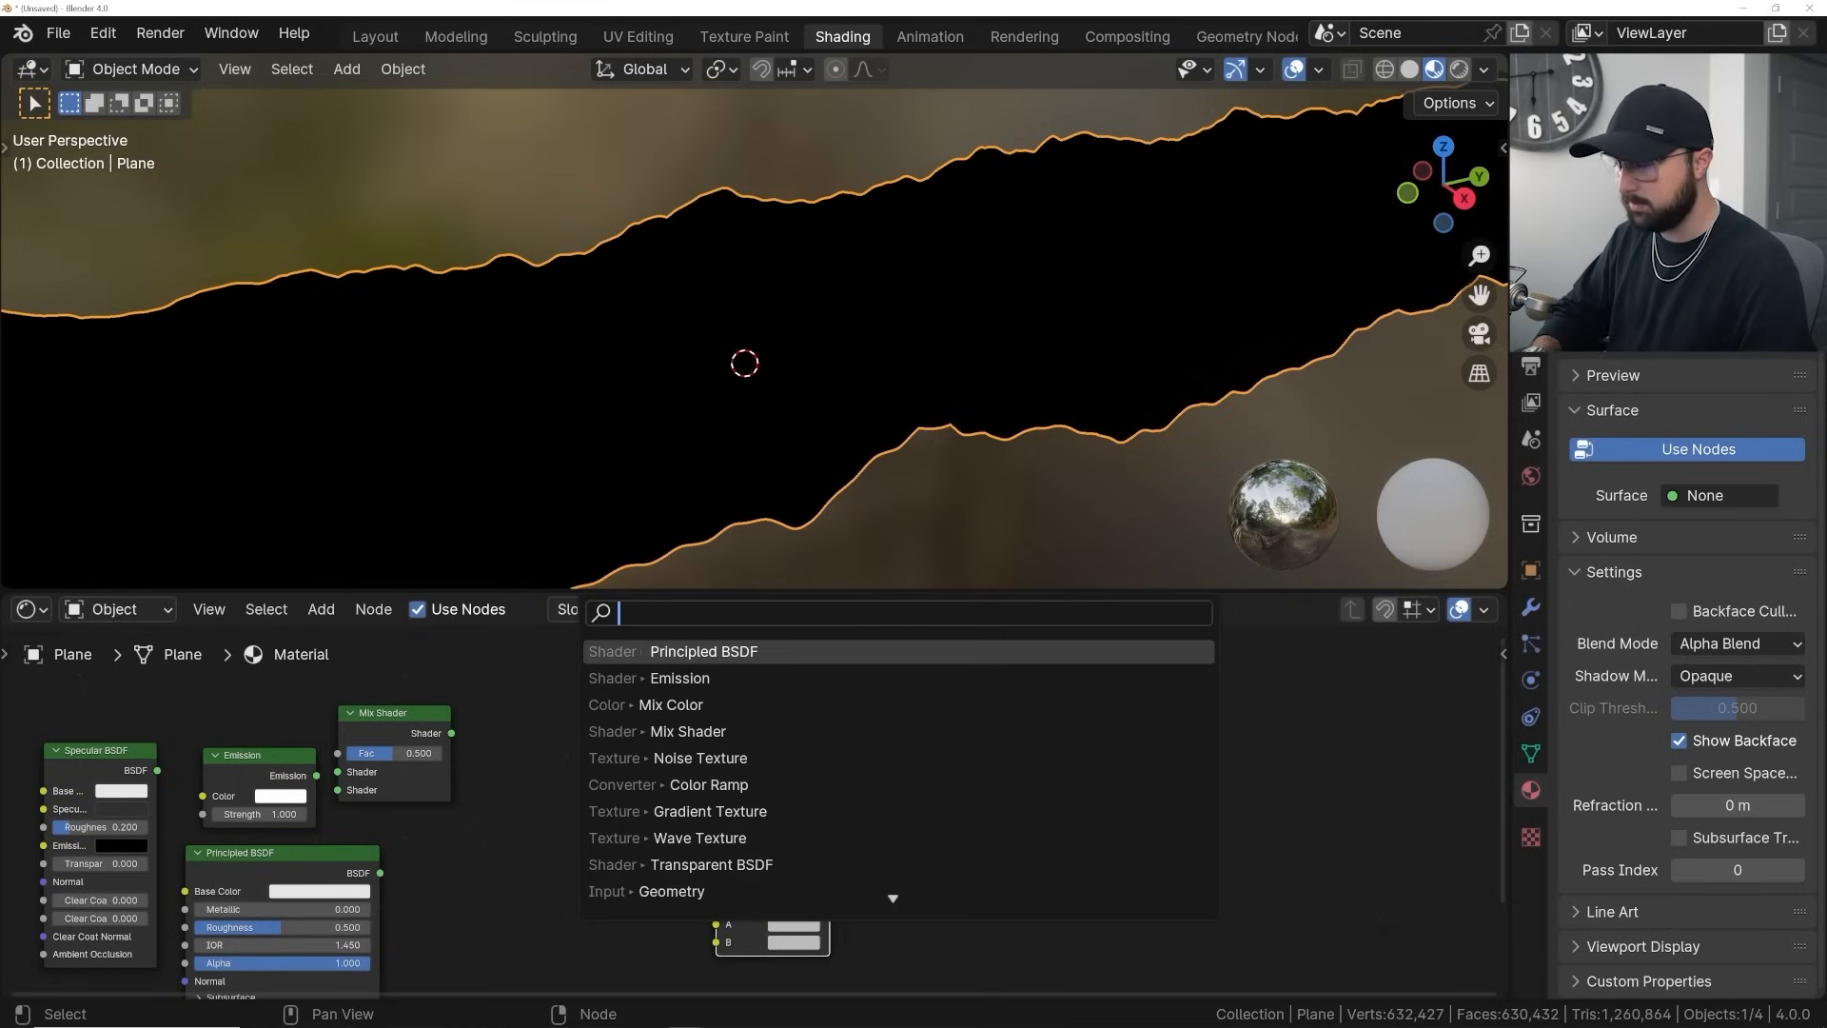
type("tex")
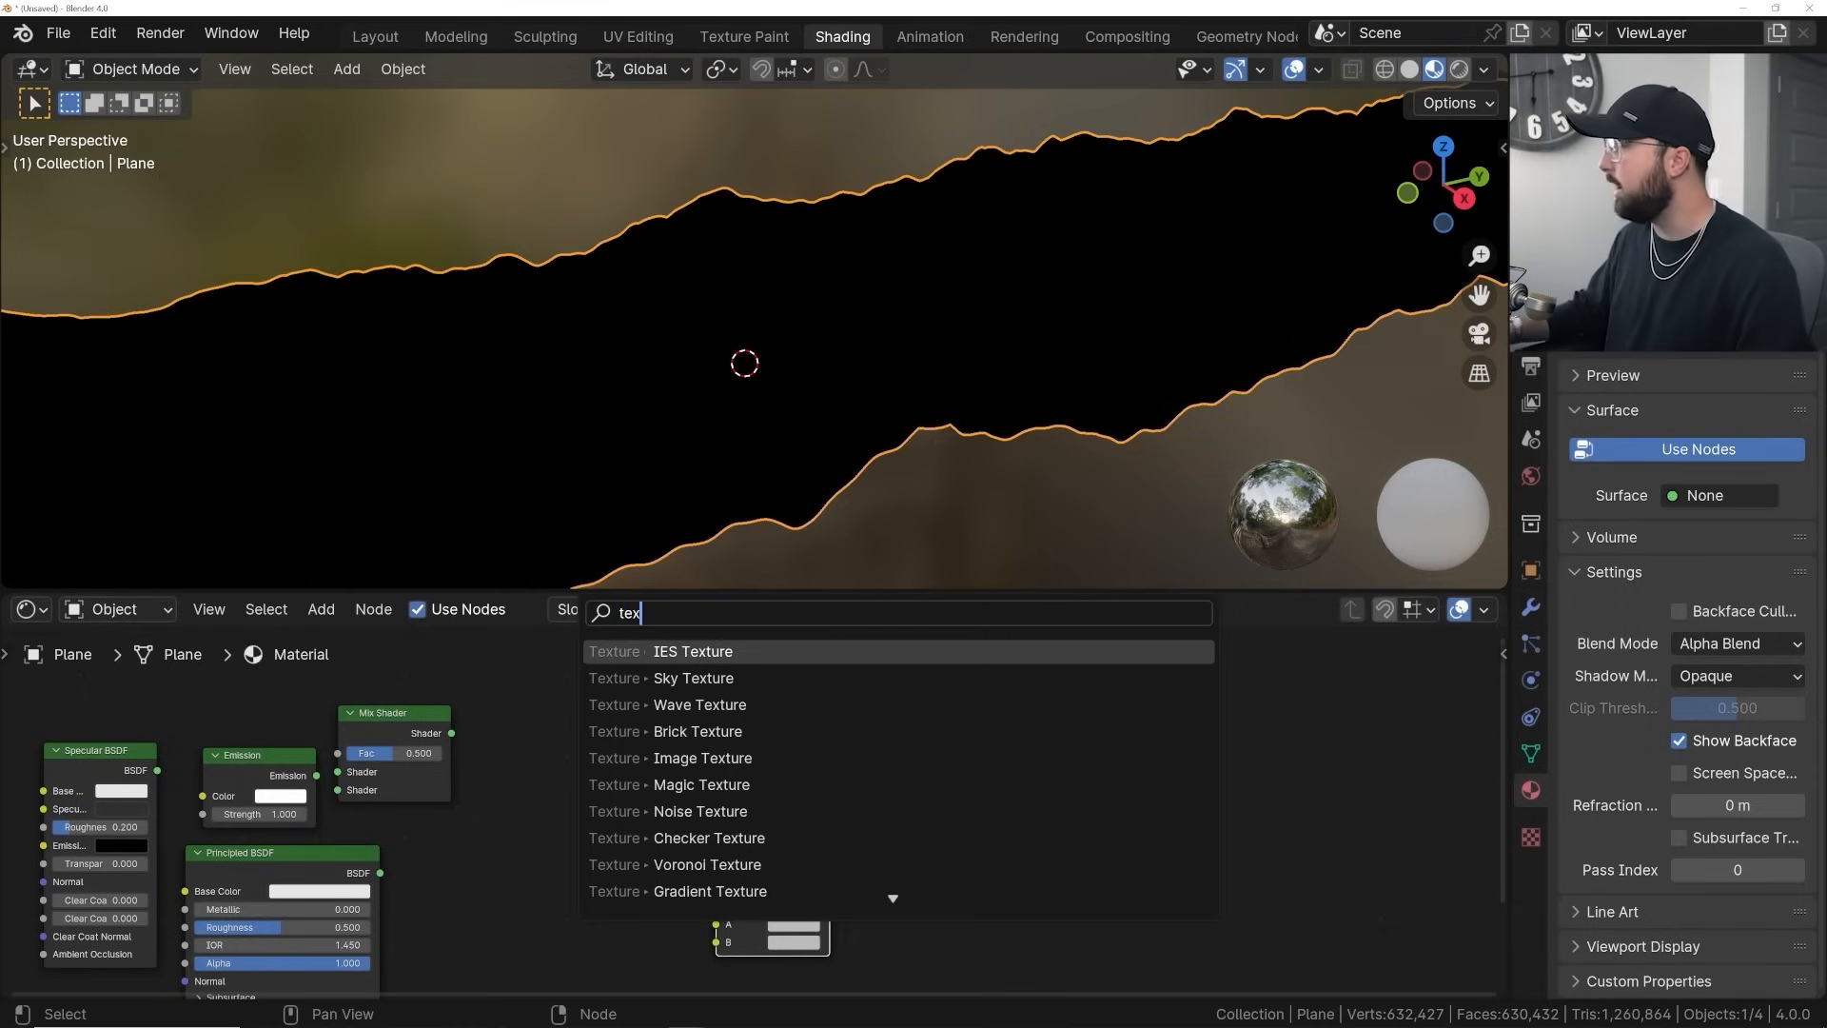
key("Down")
key("Down")
key("Down")
key("Return")
left_click(588, 788)
key("shift+a")
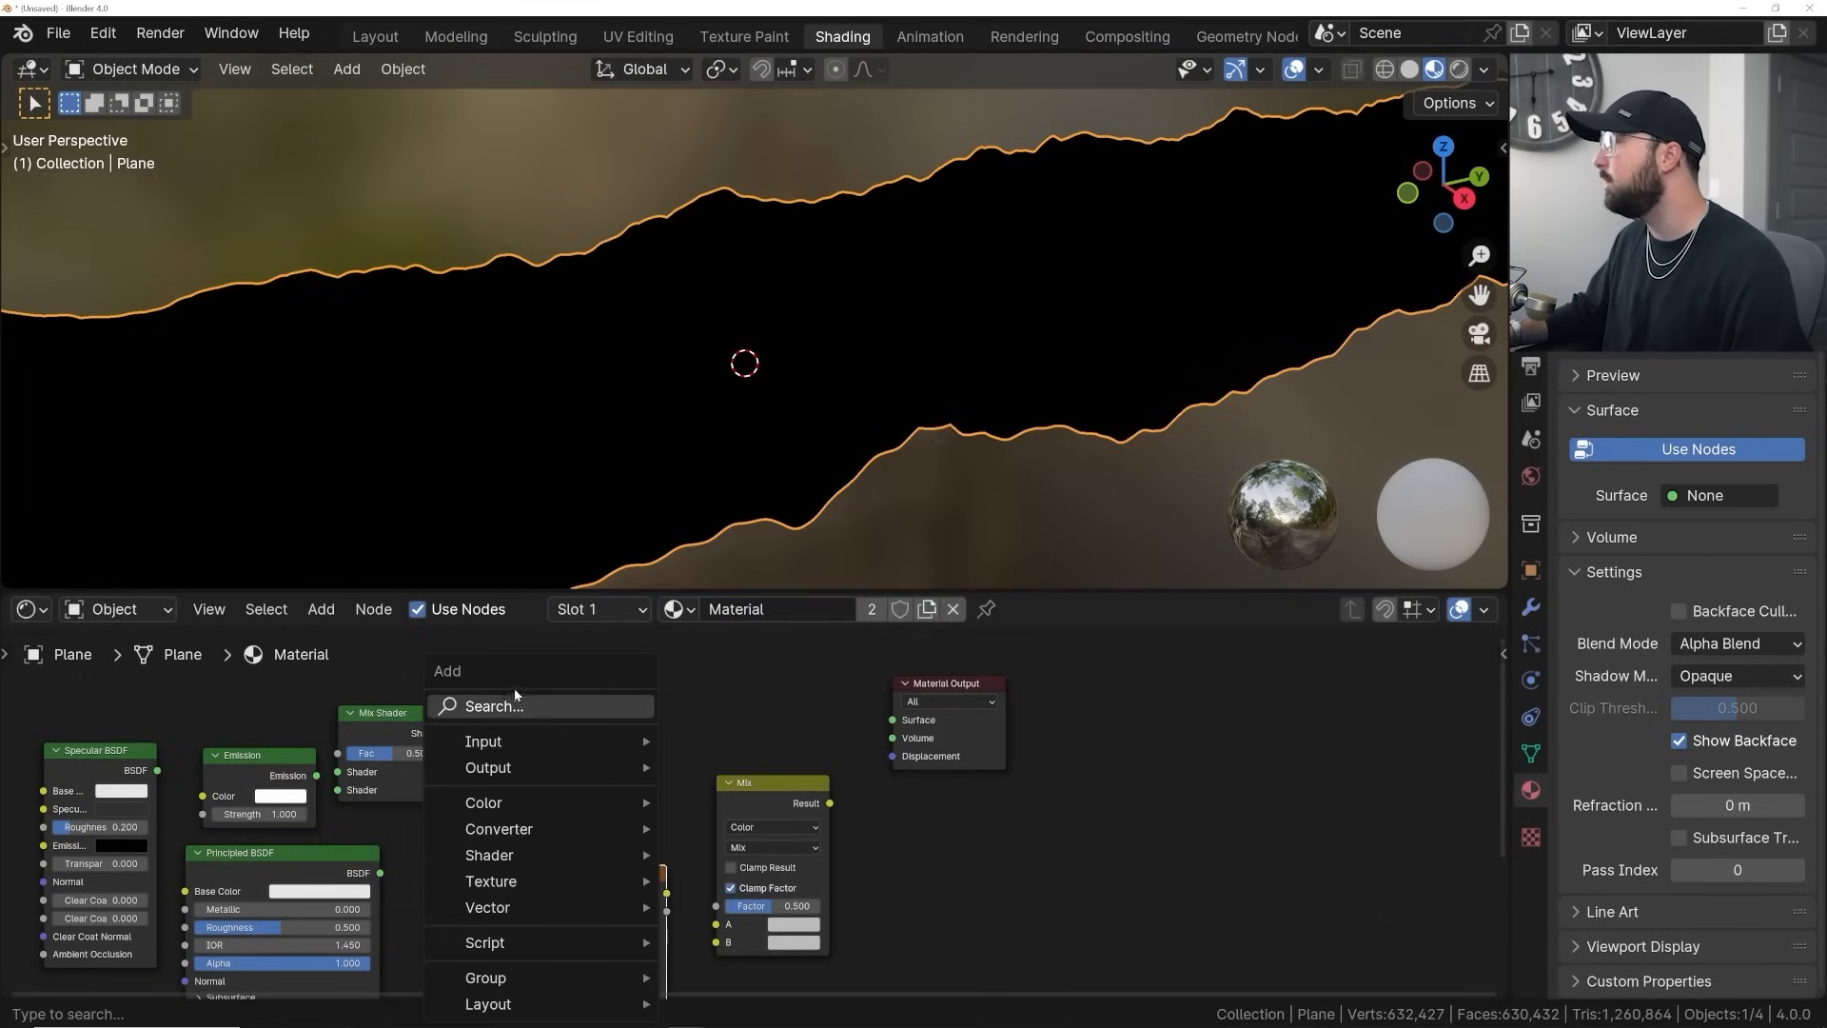
left_click(528, 707)
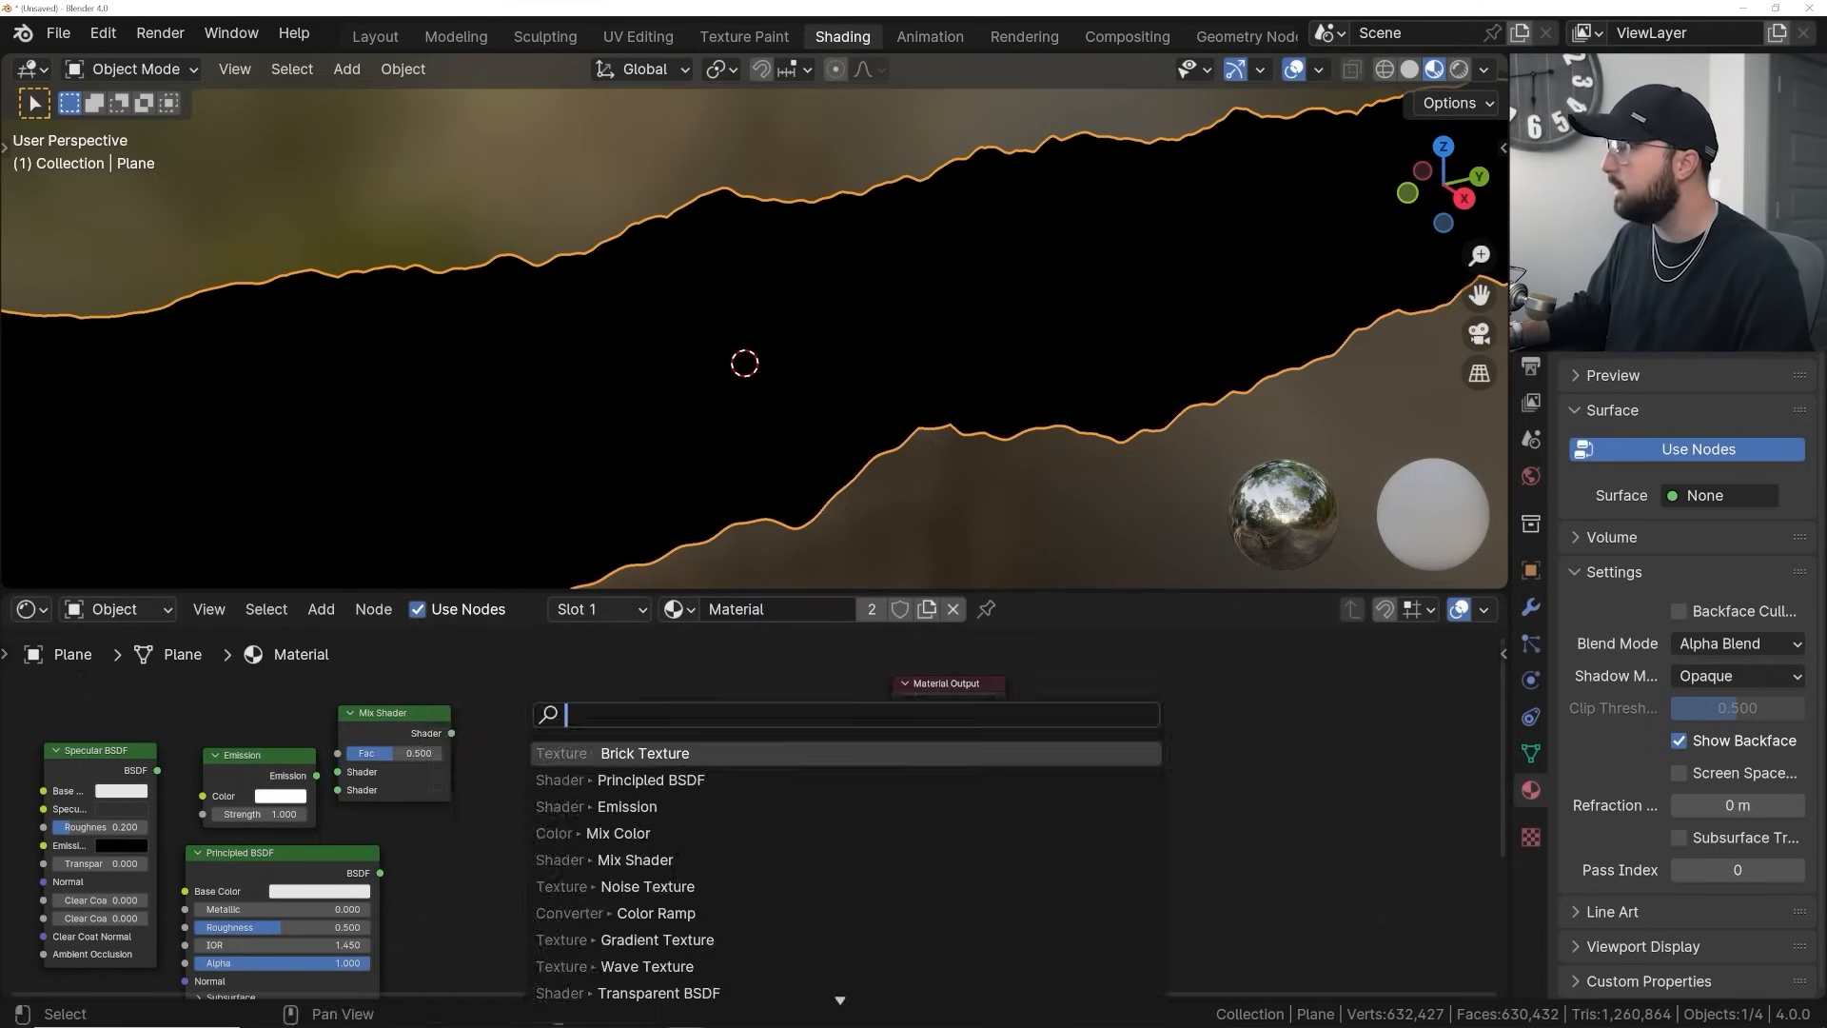
key("Escape")
Rearrange the Brick Texture and Mix Color nodes, and delete every node except the Material Output
left_click_drag(588, 874, 566, 789)
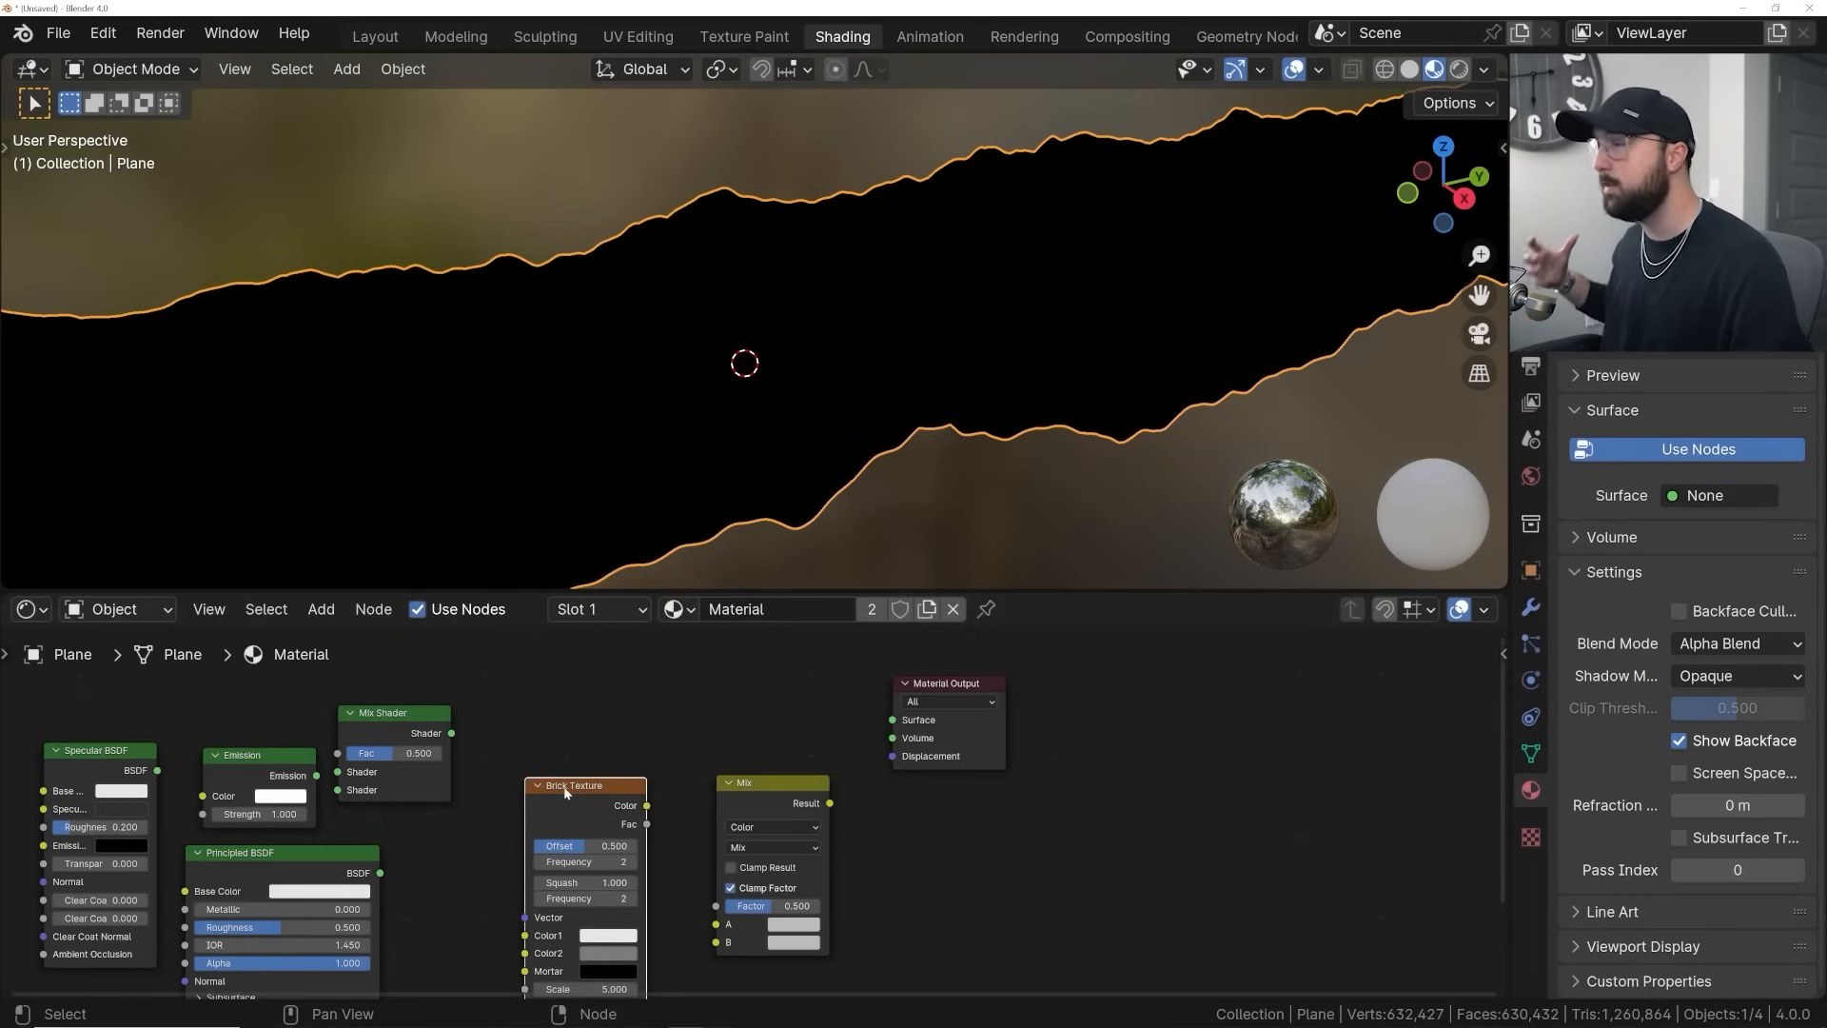
left_click_drag(775, 789, 776, 736)
left_click_drag(364, 738, 1019, 905)
scroll(367, 757, "down", 4)
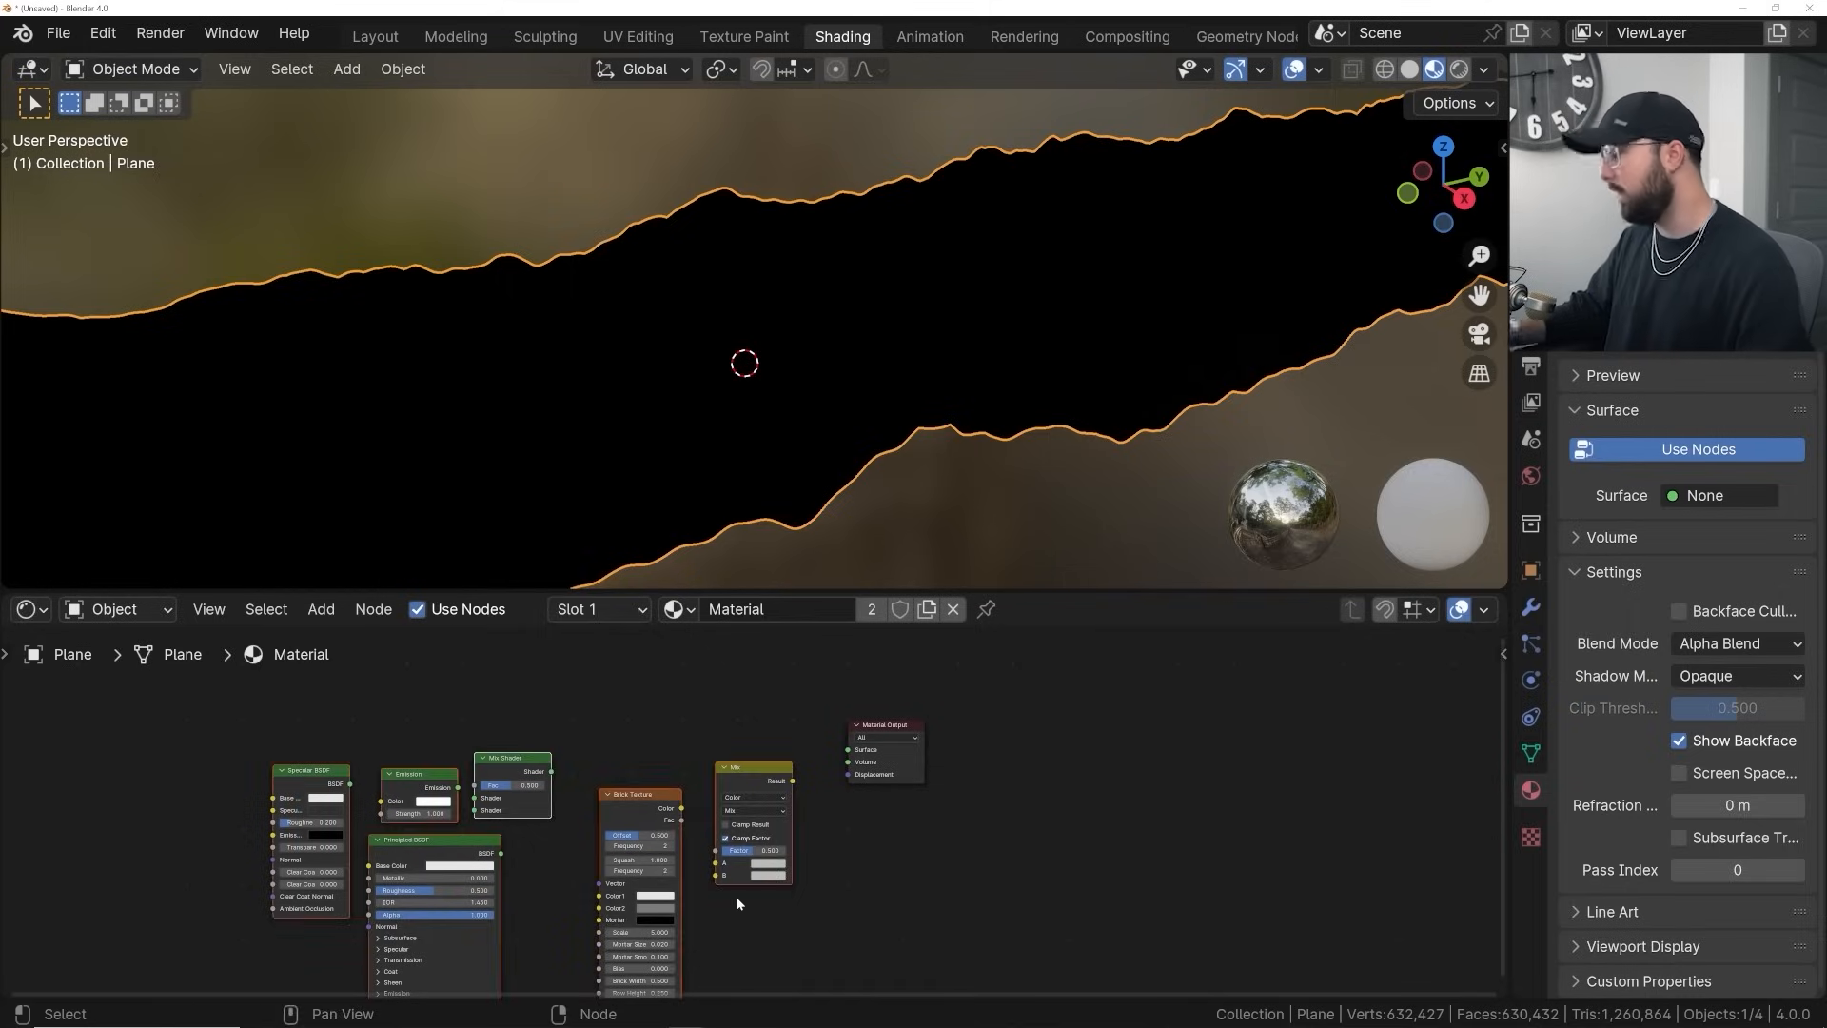
key("x")
Add a Mix Shader node and connect its output to the Material Output's Surface input
key("shift+a")
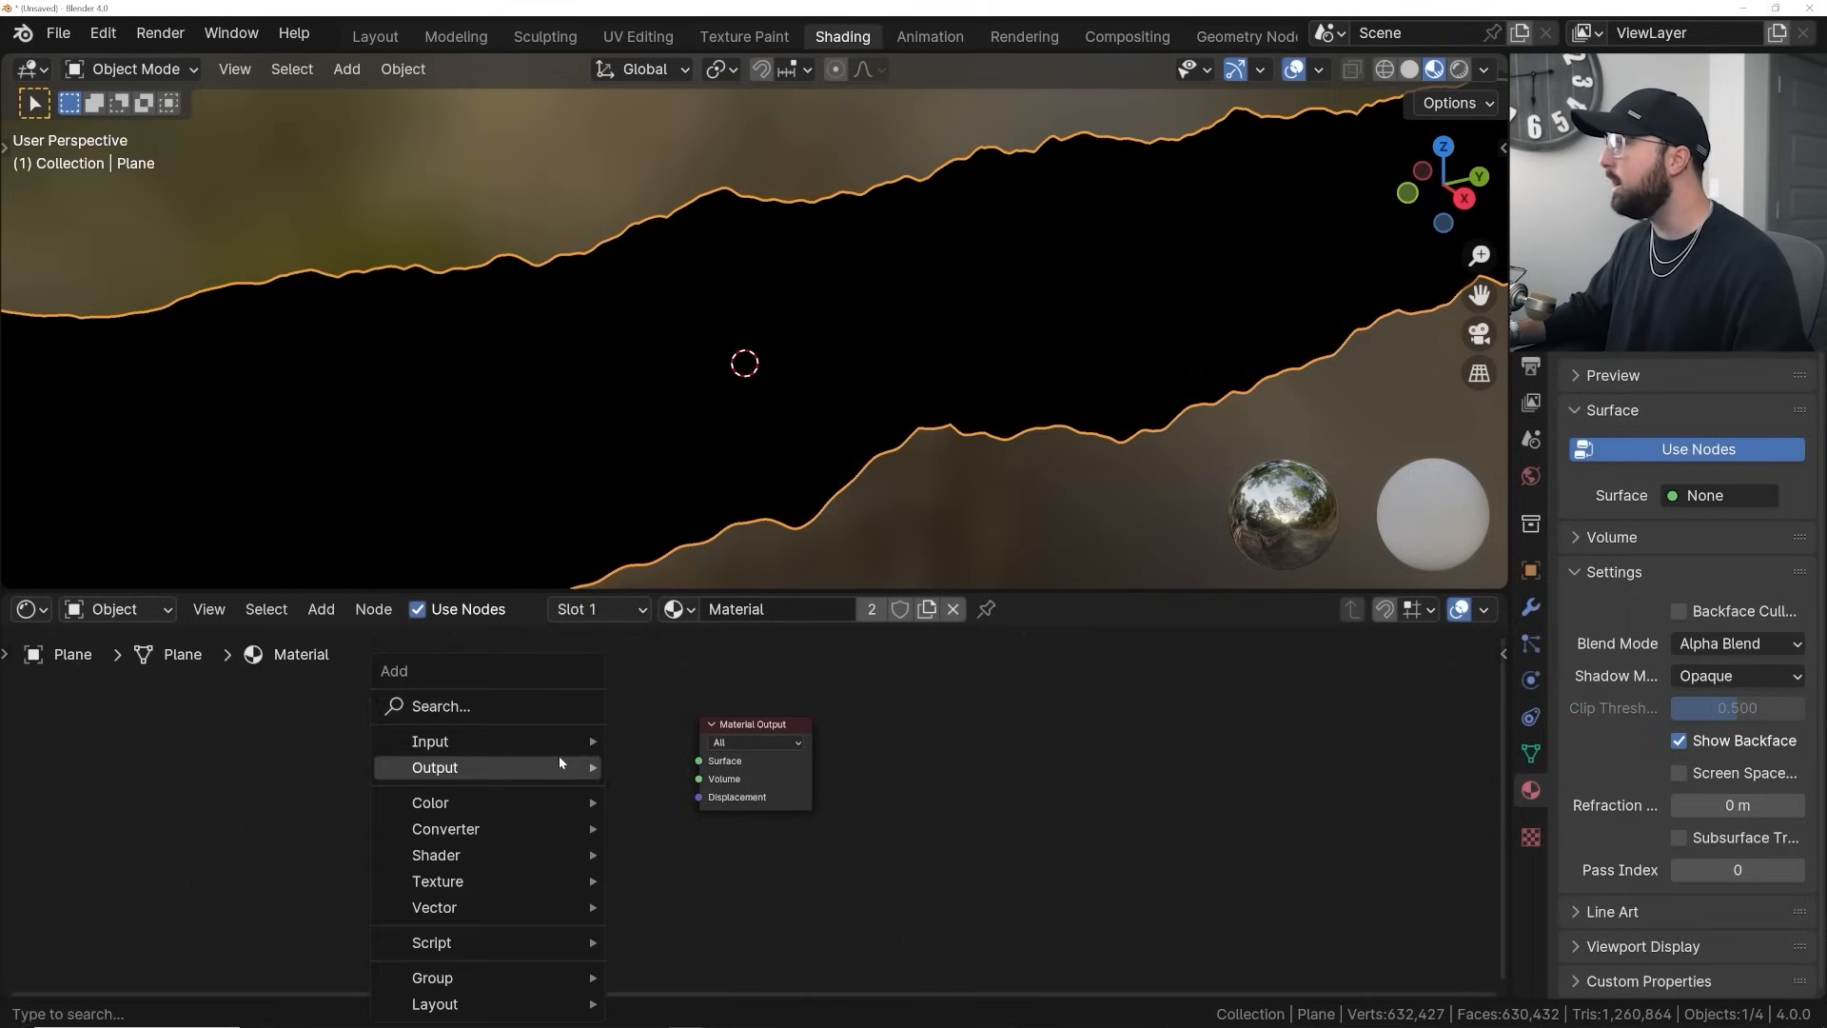
left_click(519, 699)
type("mix")
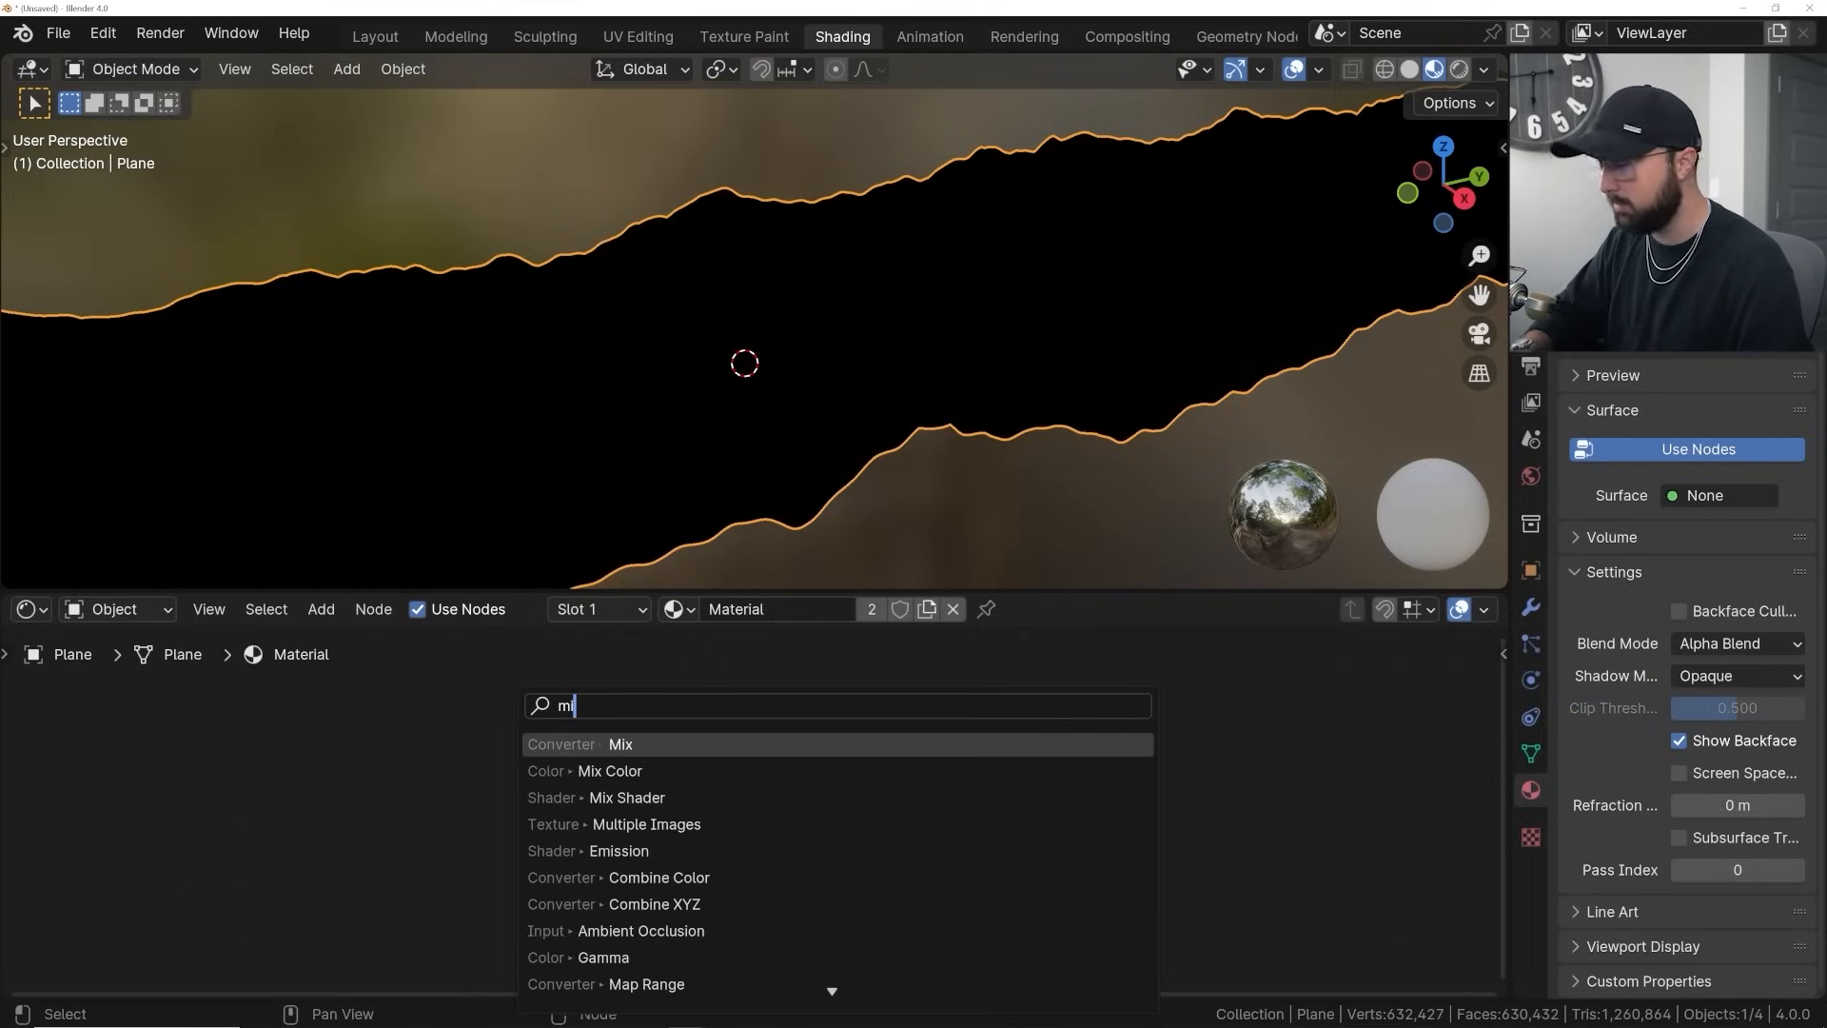
key("Down")
key("Down")
key("Return")
left_click(693, 792)
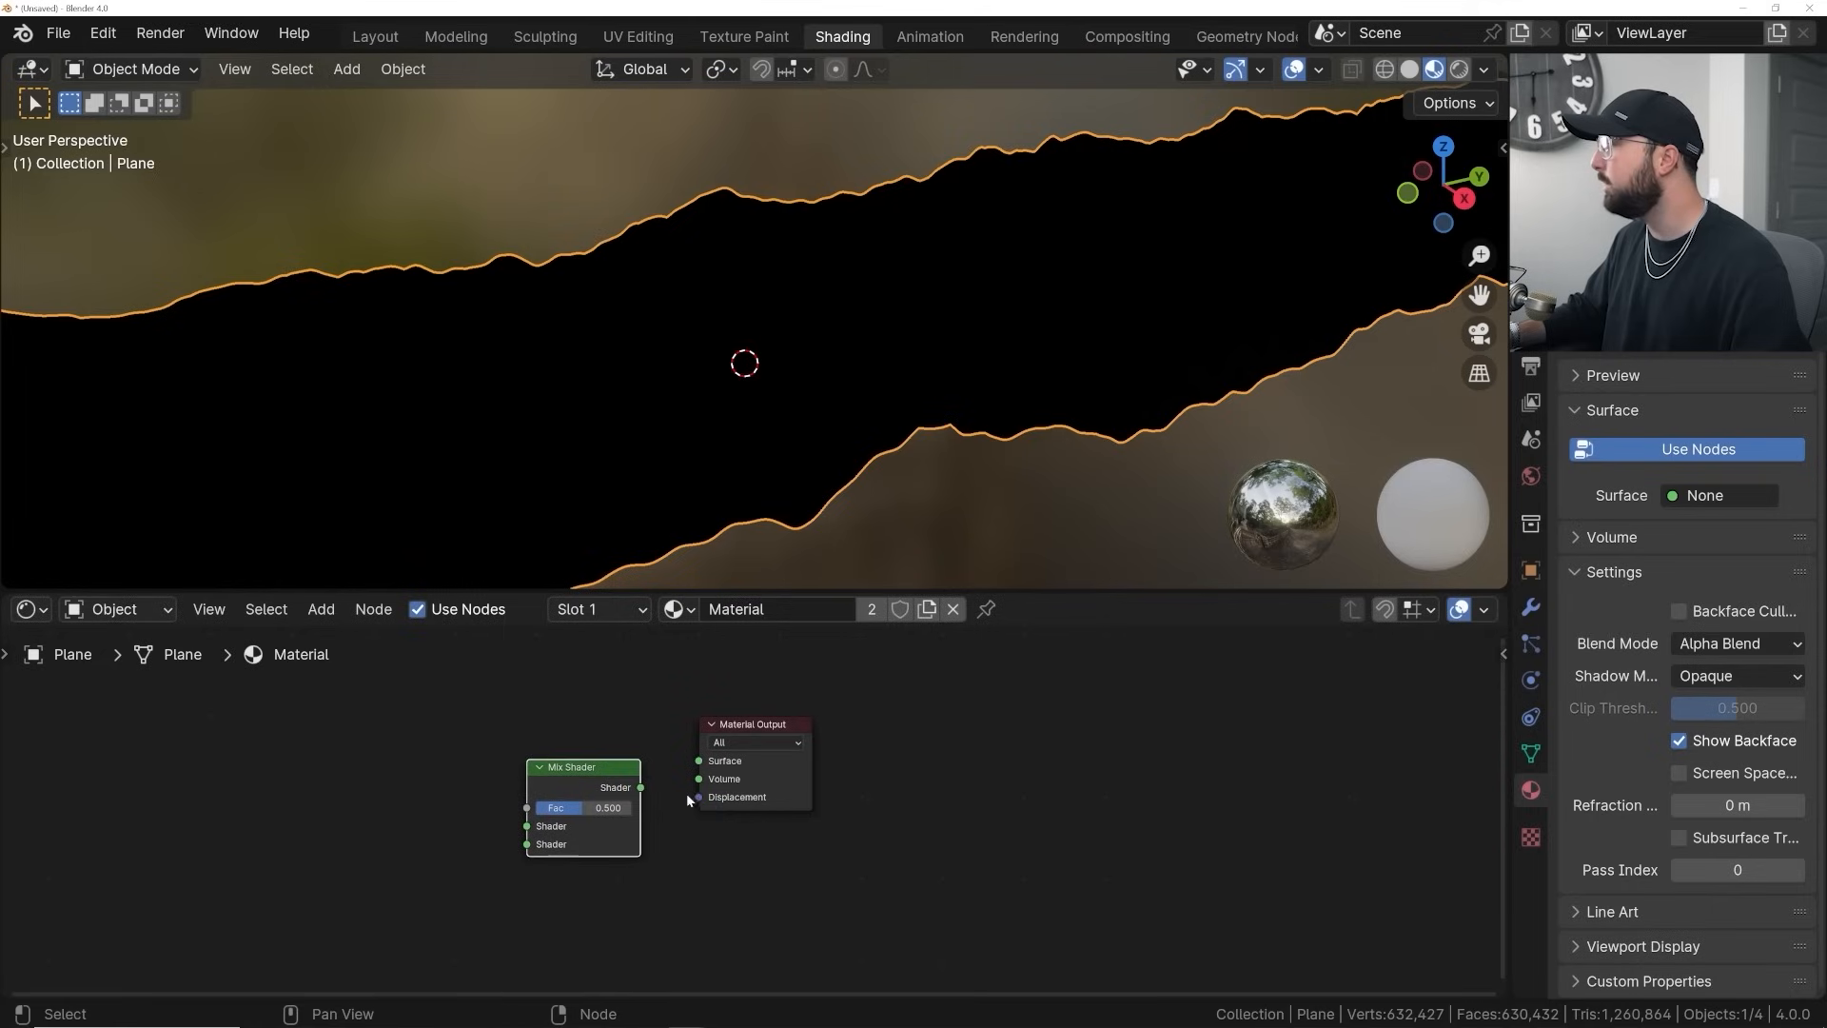
left_click_drag(642, 791, 700, 761)
Add an Emission node and connect it to the second Shader input of the Mix Shader
key("shift+a")
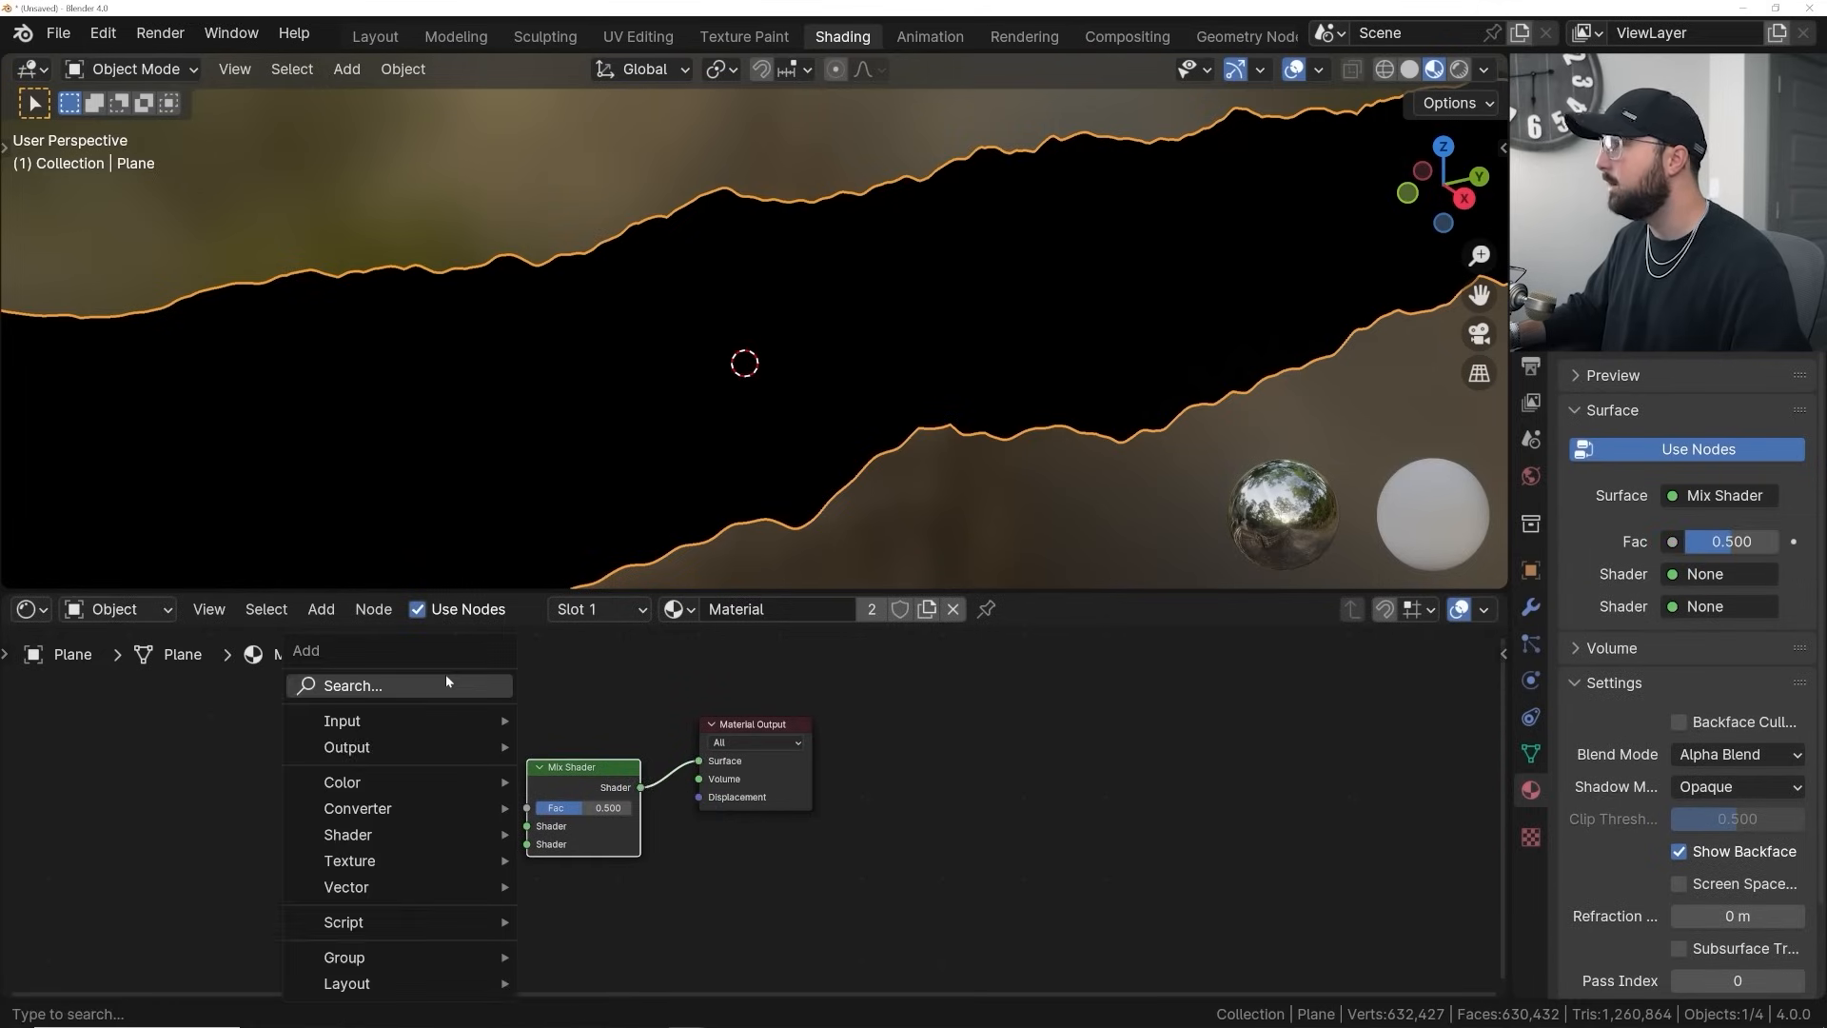
type("em")
key("Return")
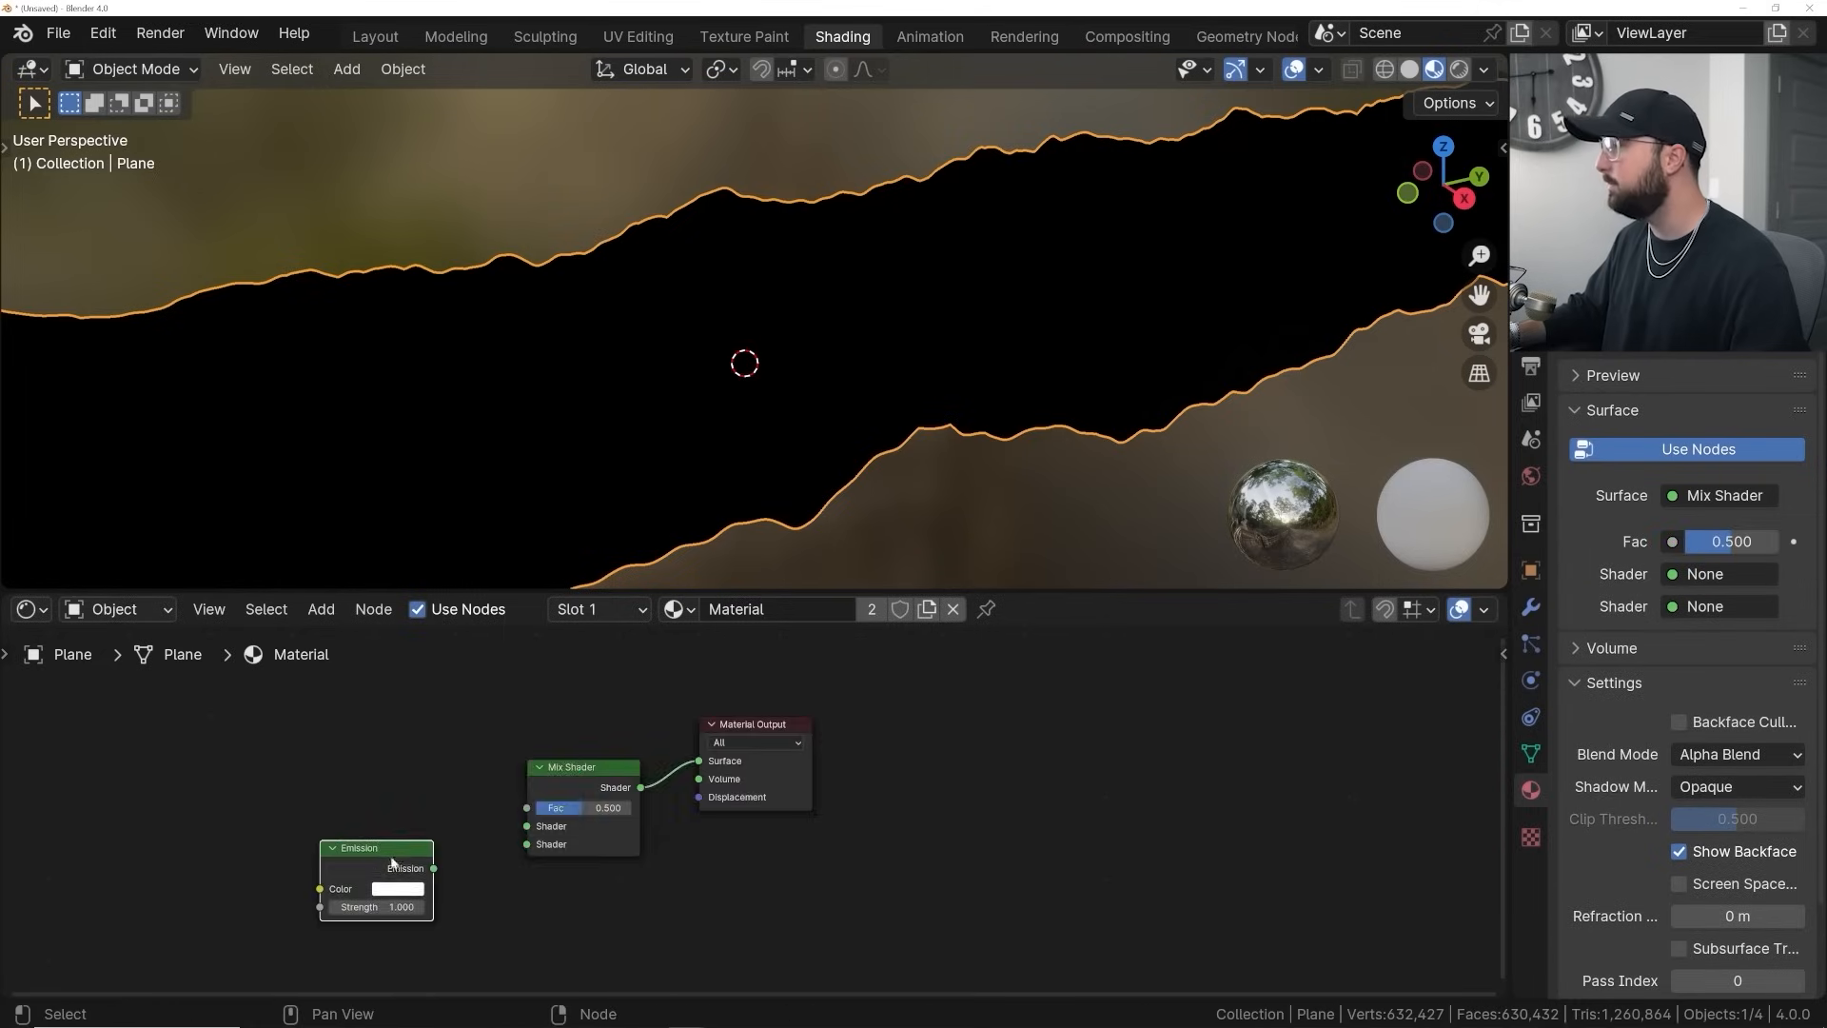
left_click_drag(433, 869, 510, 843)
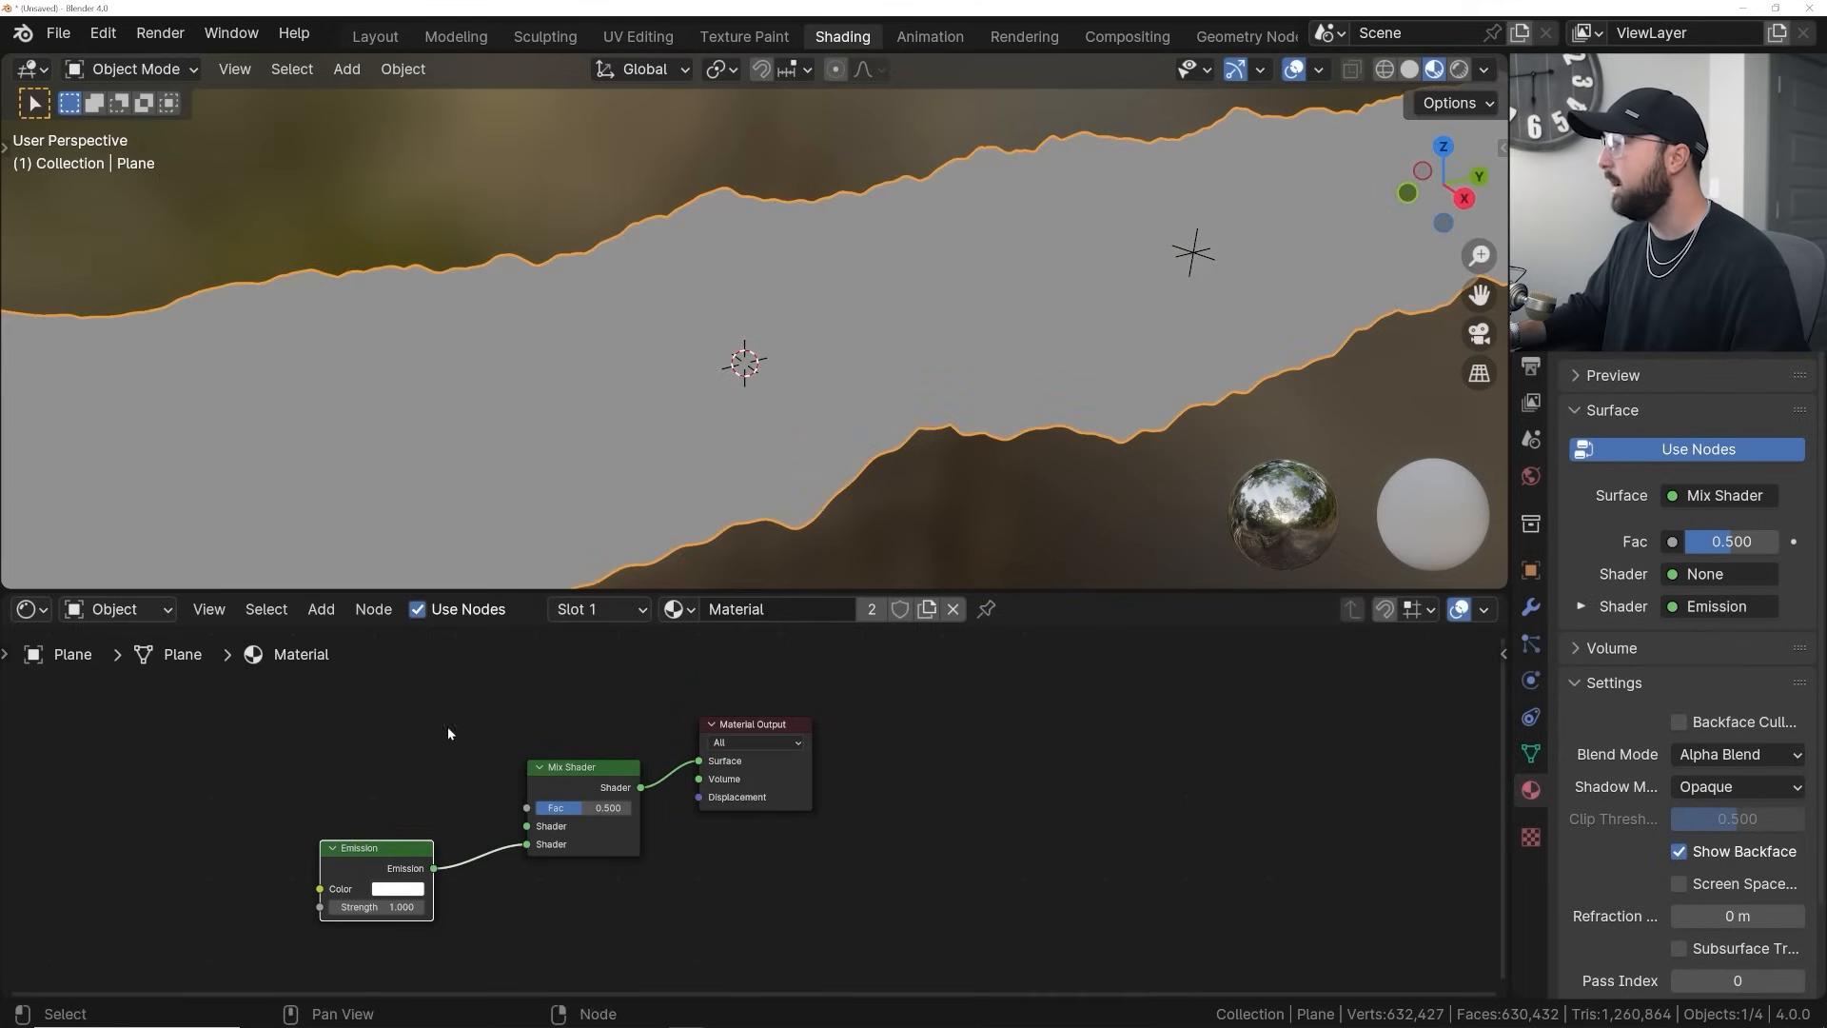
Add a Transparent BSDF node and connect it to the first Shader input of the Mix Shader
key("shift+a")
left_click(419, 713)
type("trans")
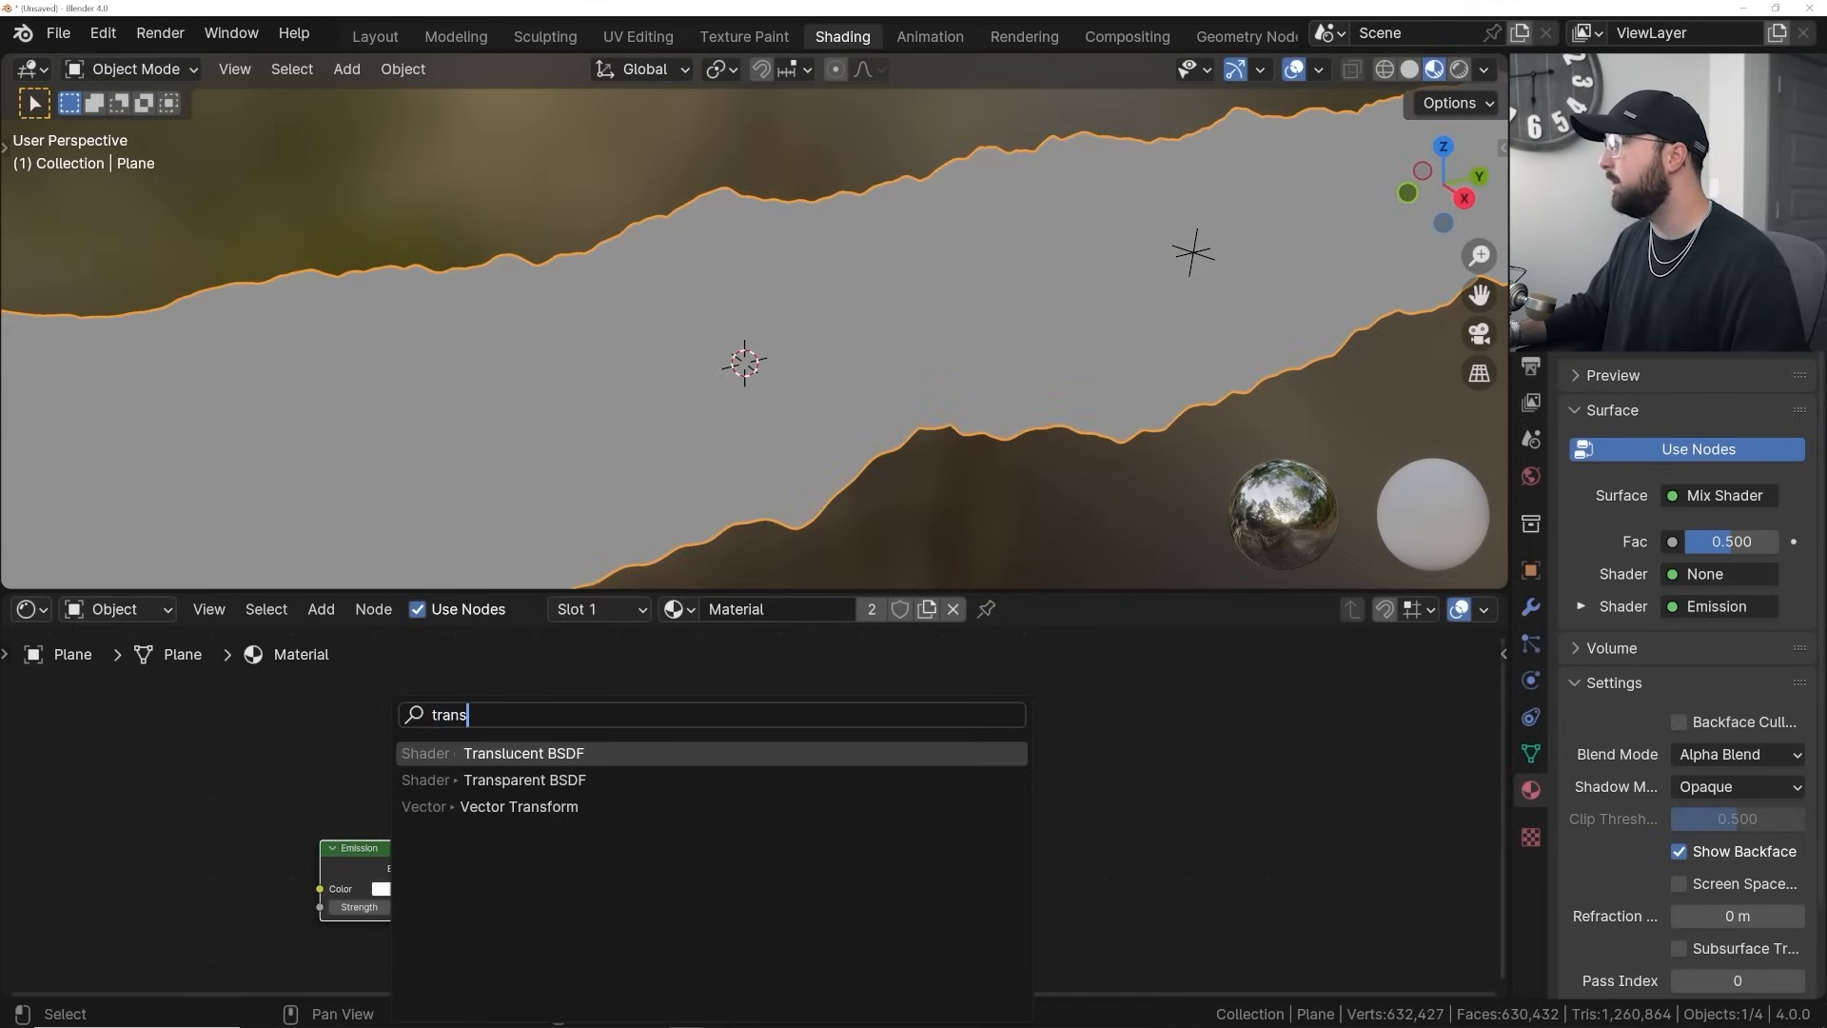
key("Down")
key("Return")
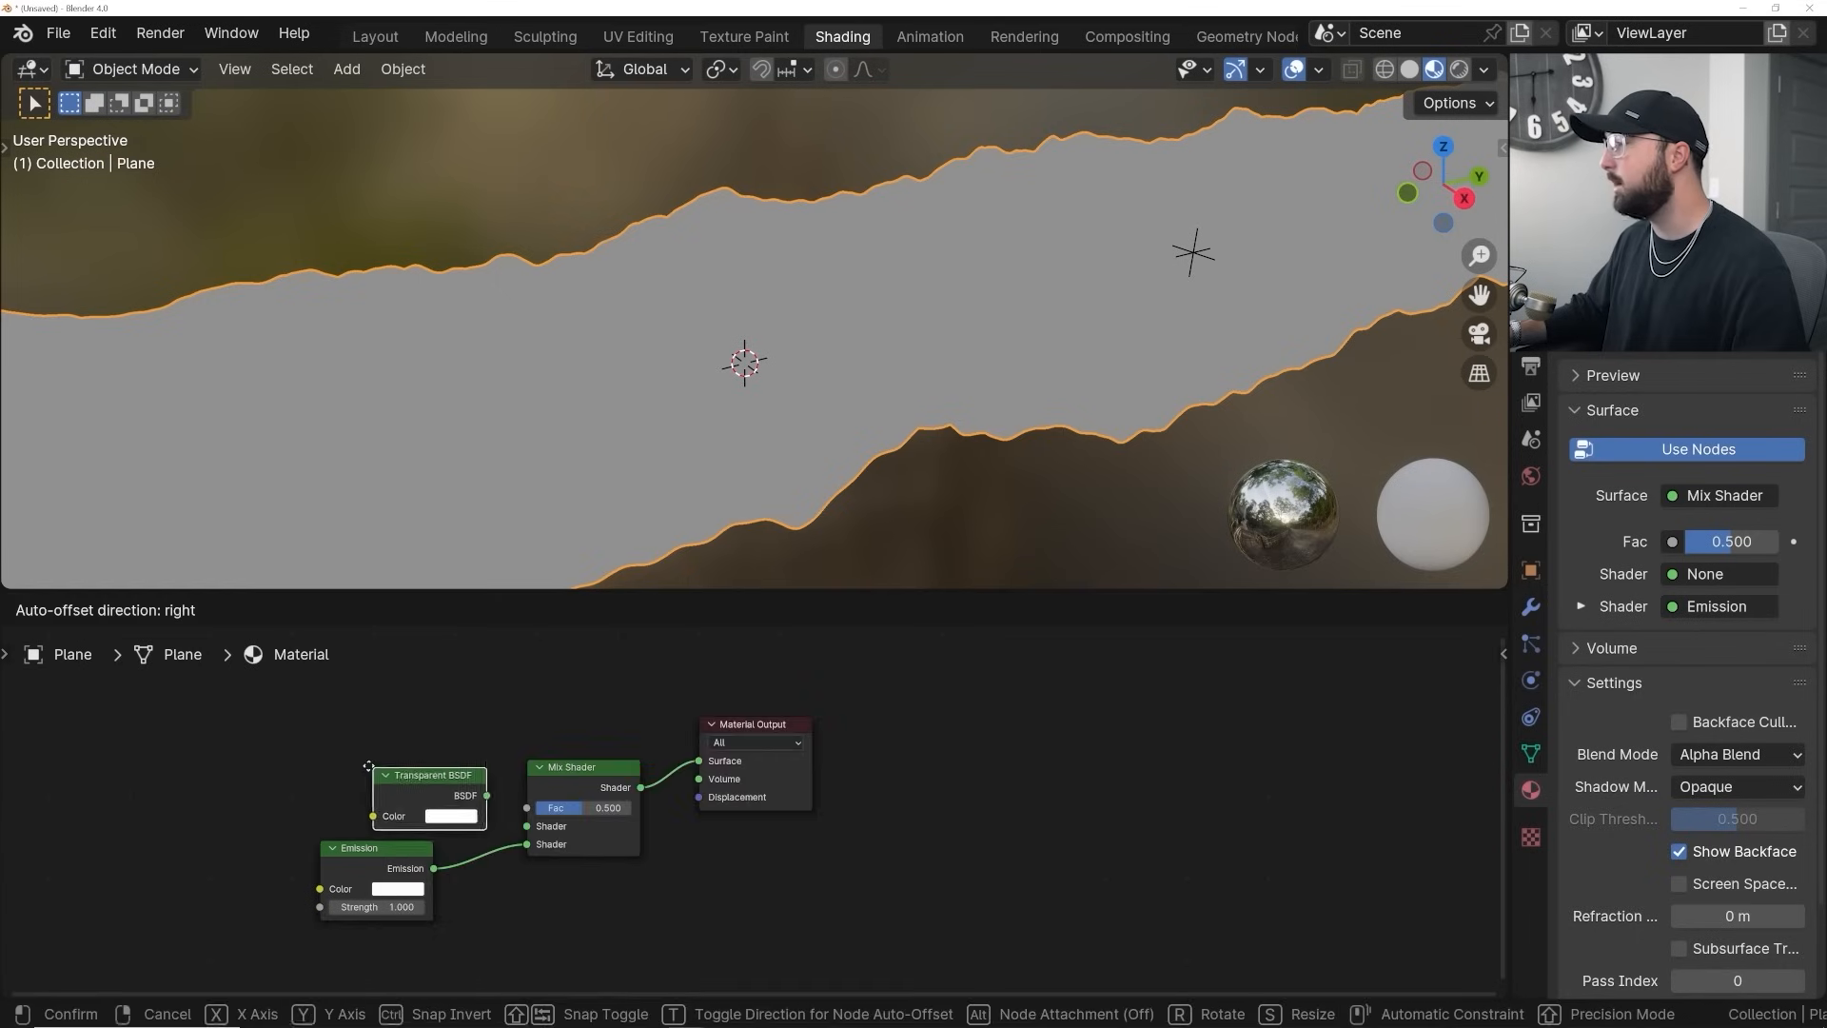
left_click(435, 782)
left_click_drag(433, 800, 527, 828)
Reposition the Mix Shader, add a Color Ramp node and connect its Color output to the Mix Shader's Fac input
middle_click_drag(597, 756, 601, 787)
left_click_drag(609, 840, 628, 704)
key("shift+a")
left_click(514, 706)
type("col")
left_click(584, 779)
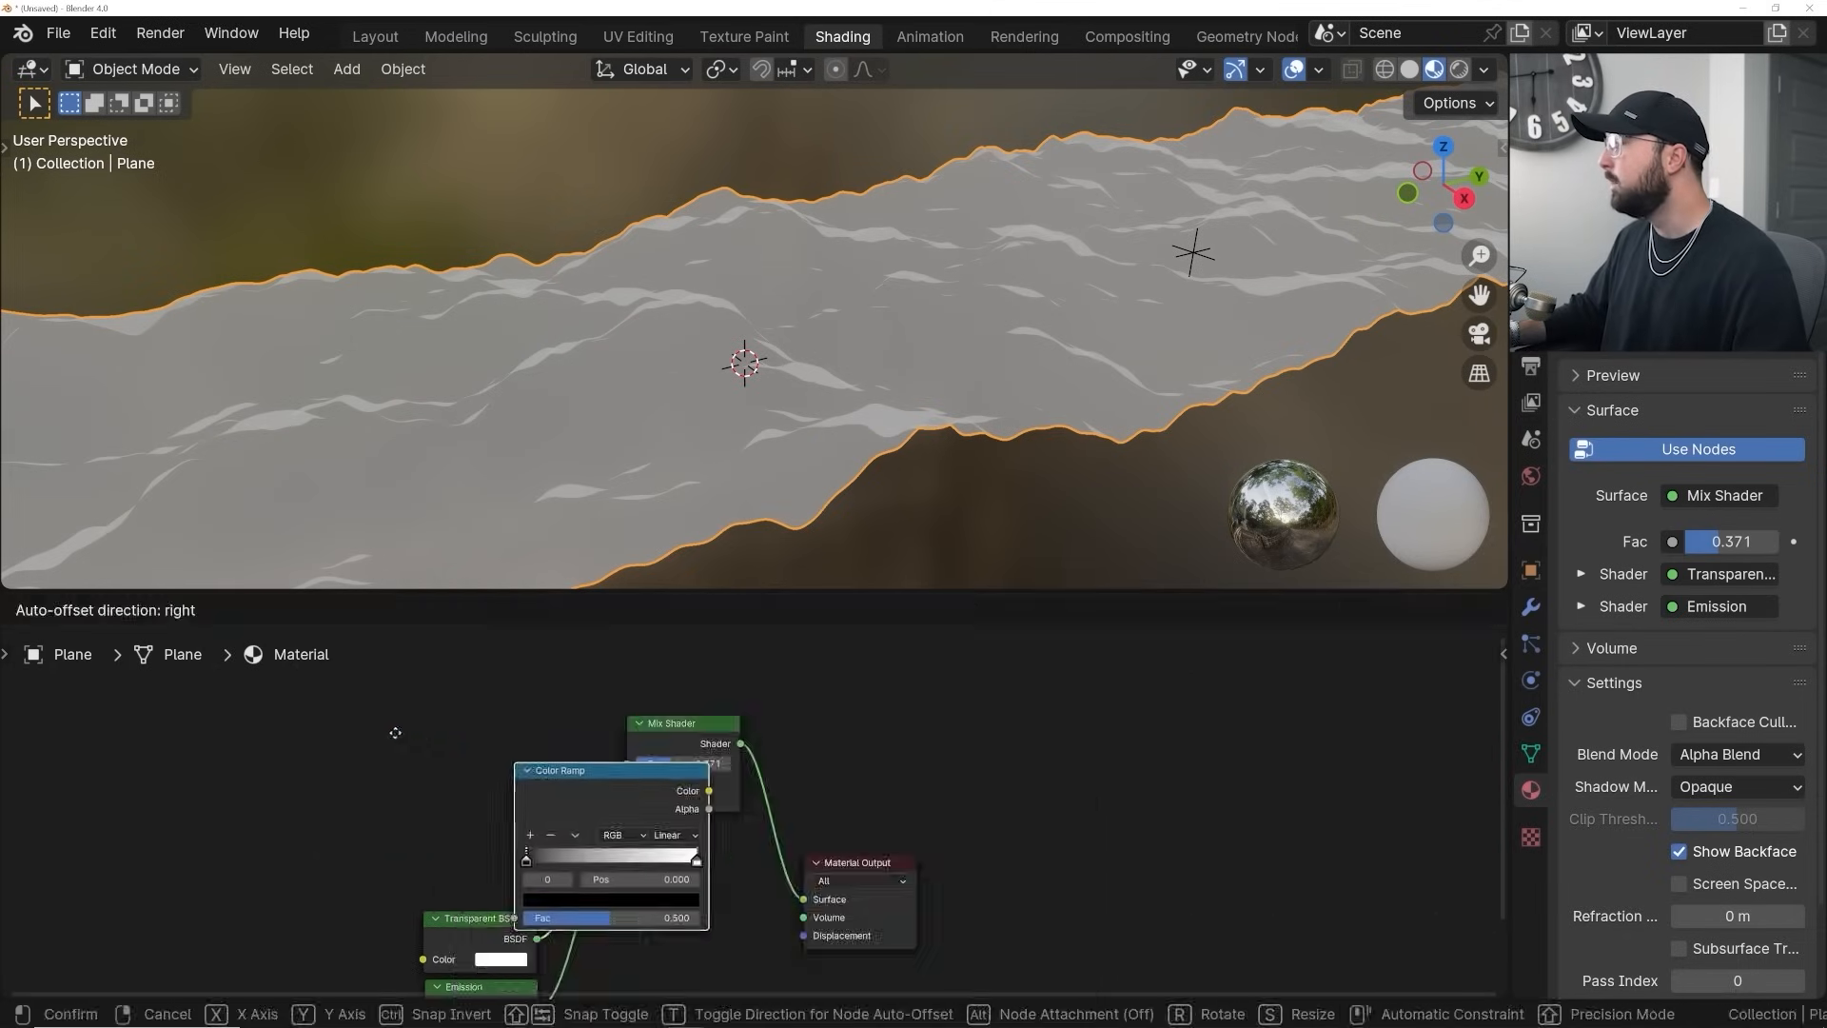
left_click(430, 743)
left_click_drag(552, 756, 628, 764)
Add a Wave Texture node before the Color Ramp and connect its Color output to the ramp's Fac input
middle_click_drag(339, 748, 567, 746)
key("shift+a")
left_click(396, 706)
type("wae")
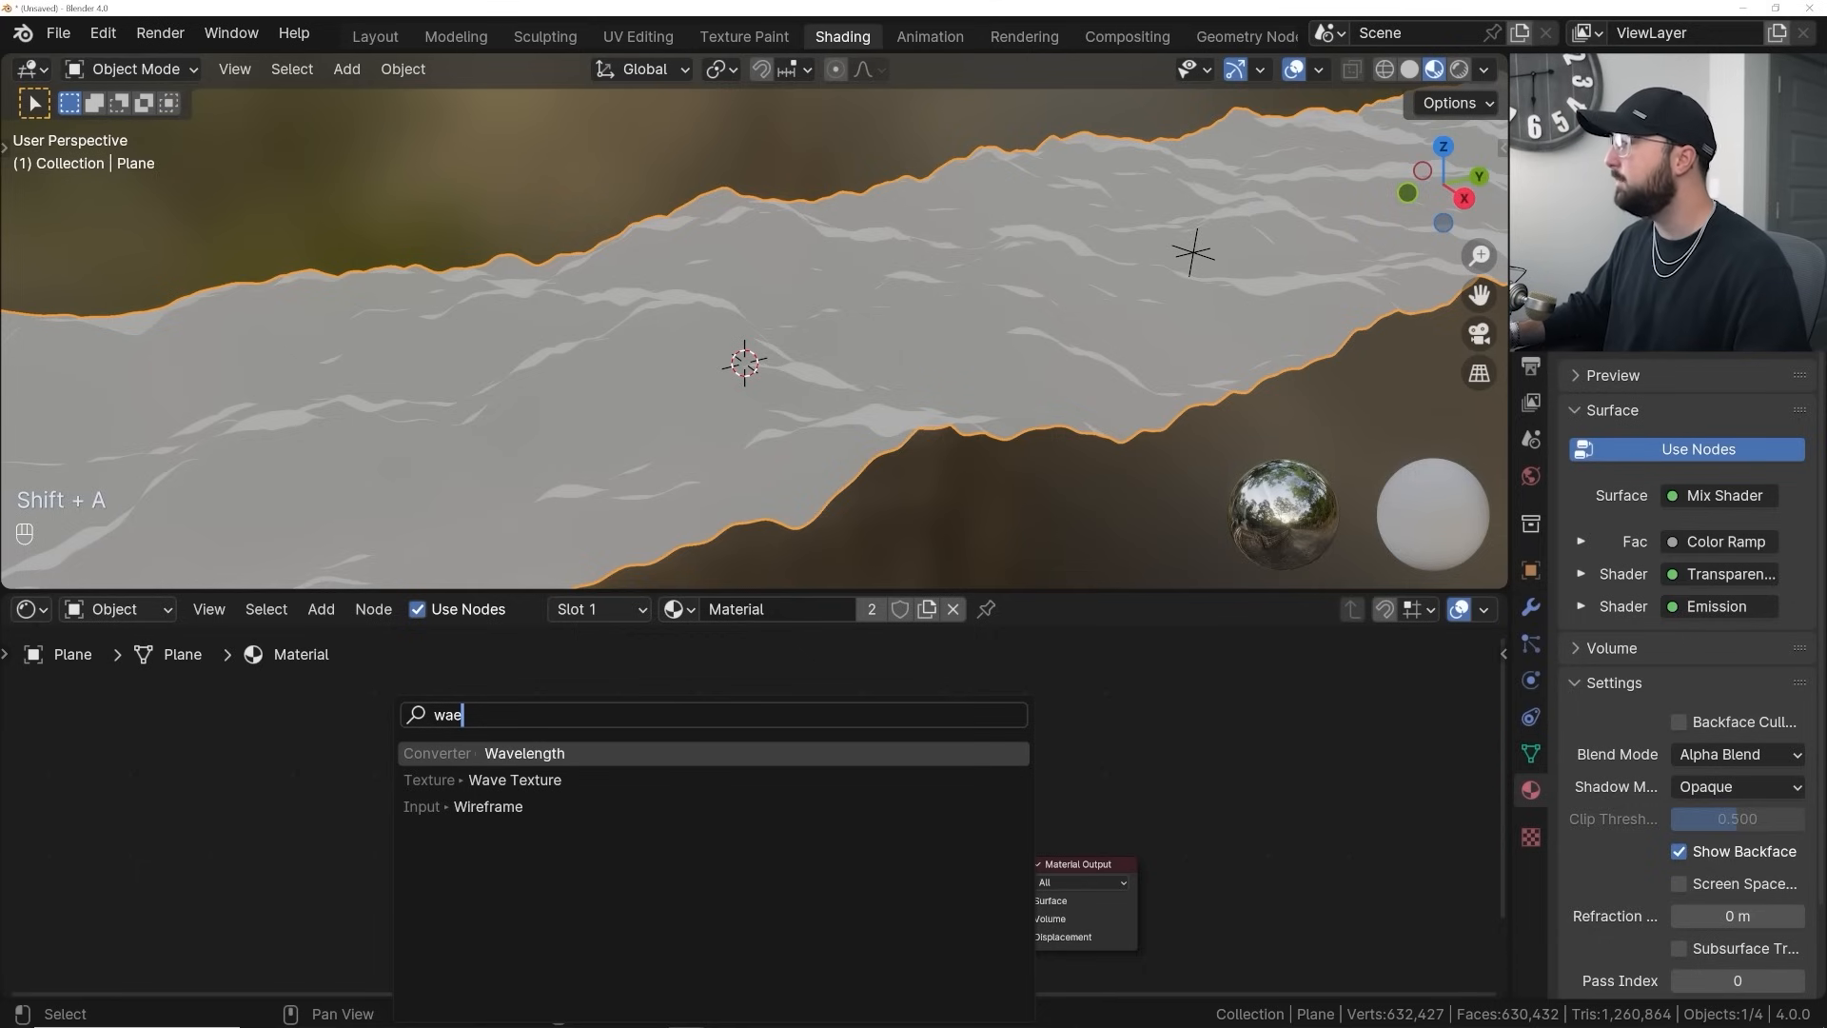
key("Down")
key("Return")
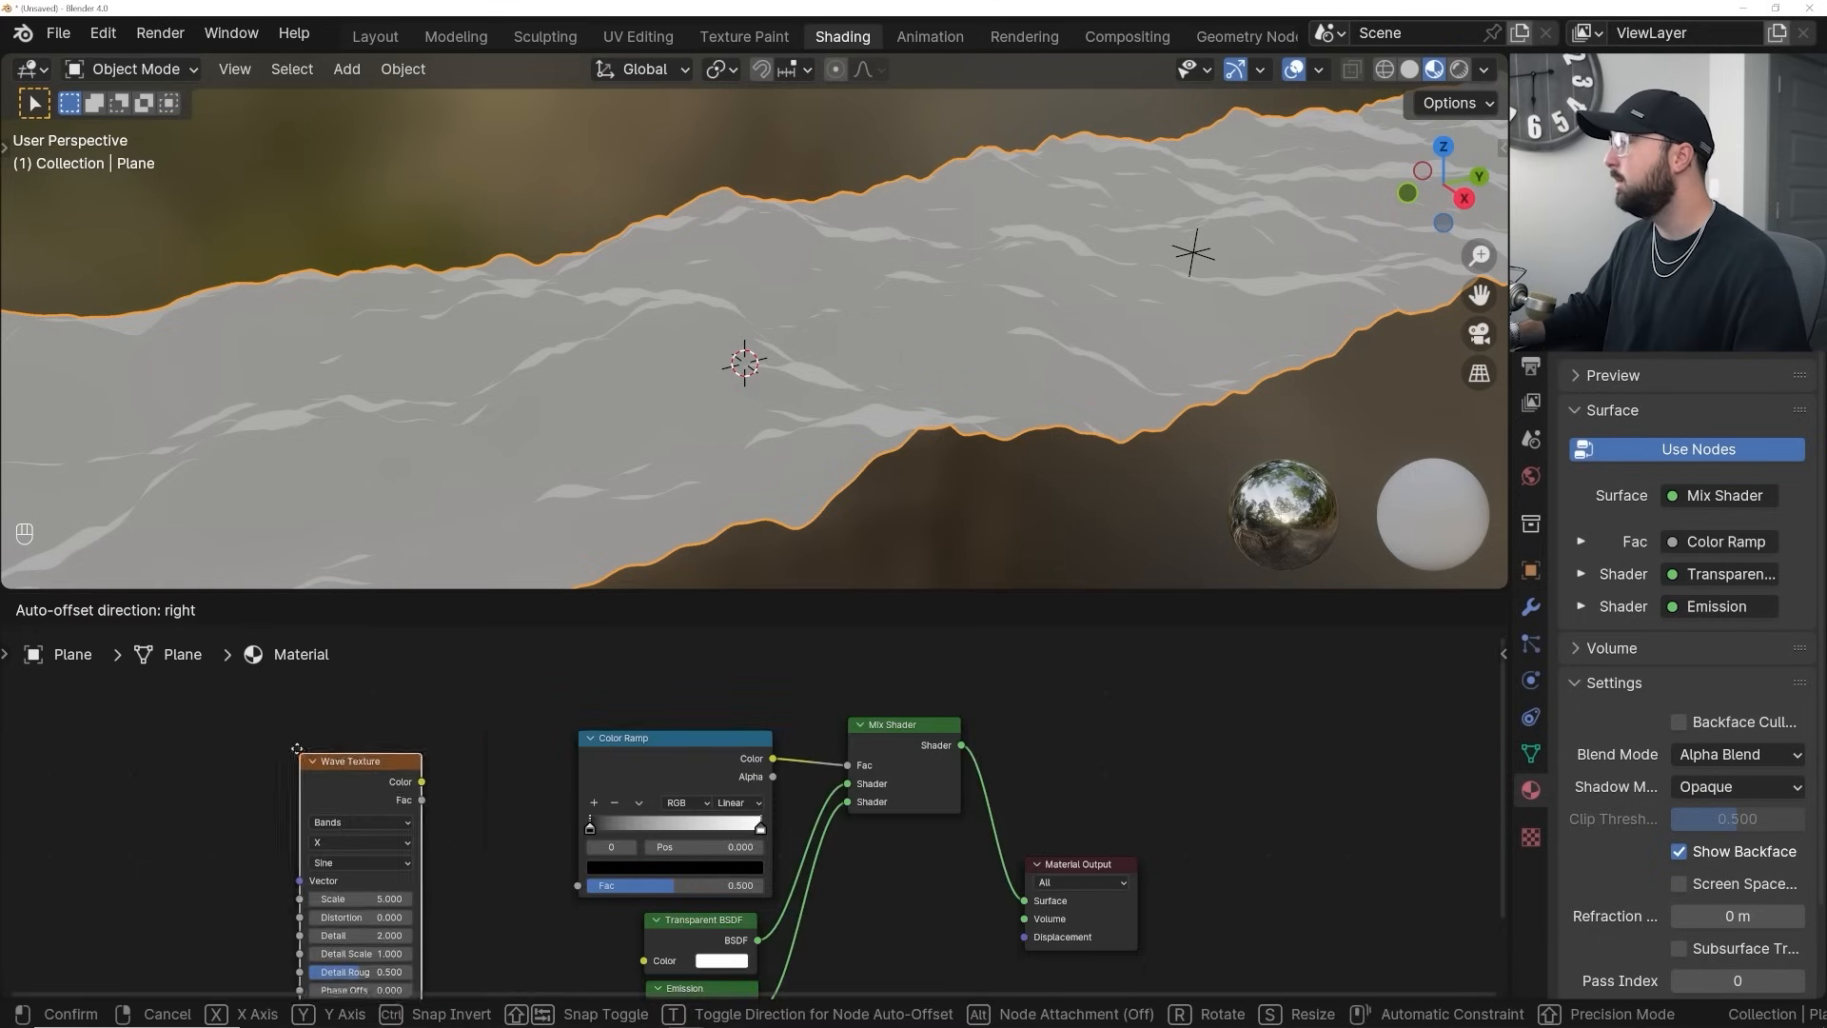
left_click(400, 752)
left_click_drag(418, 766, 519, 701)
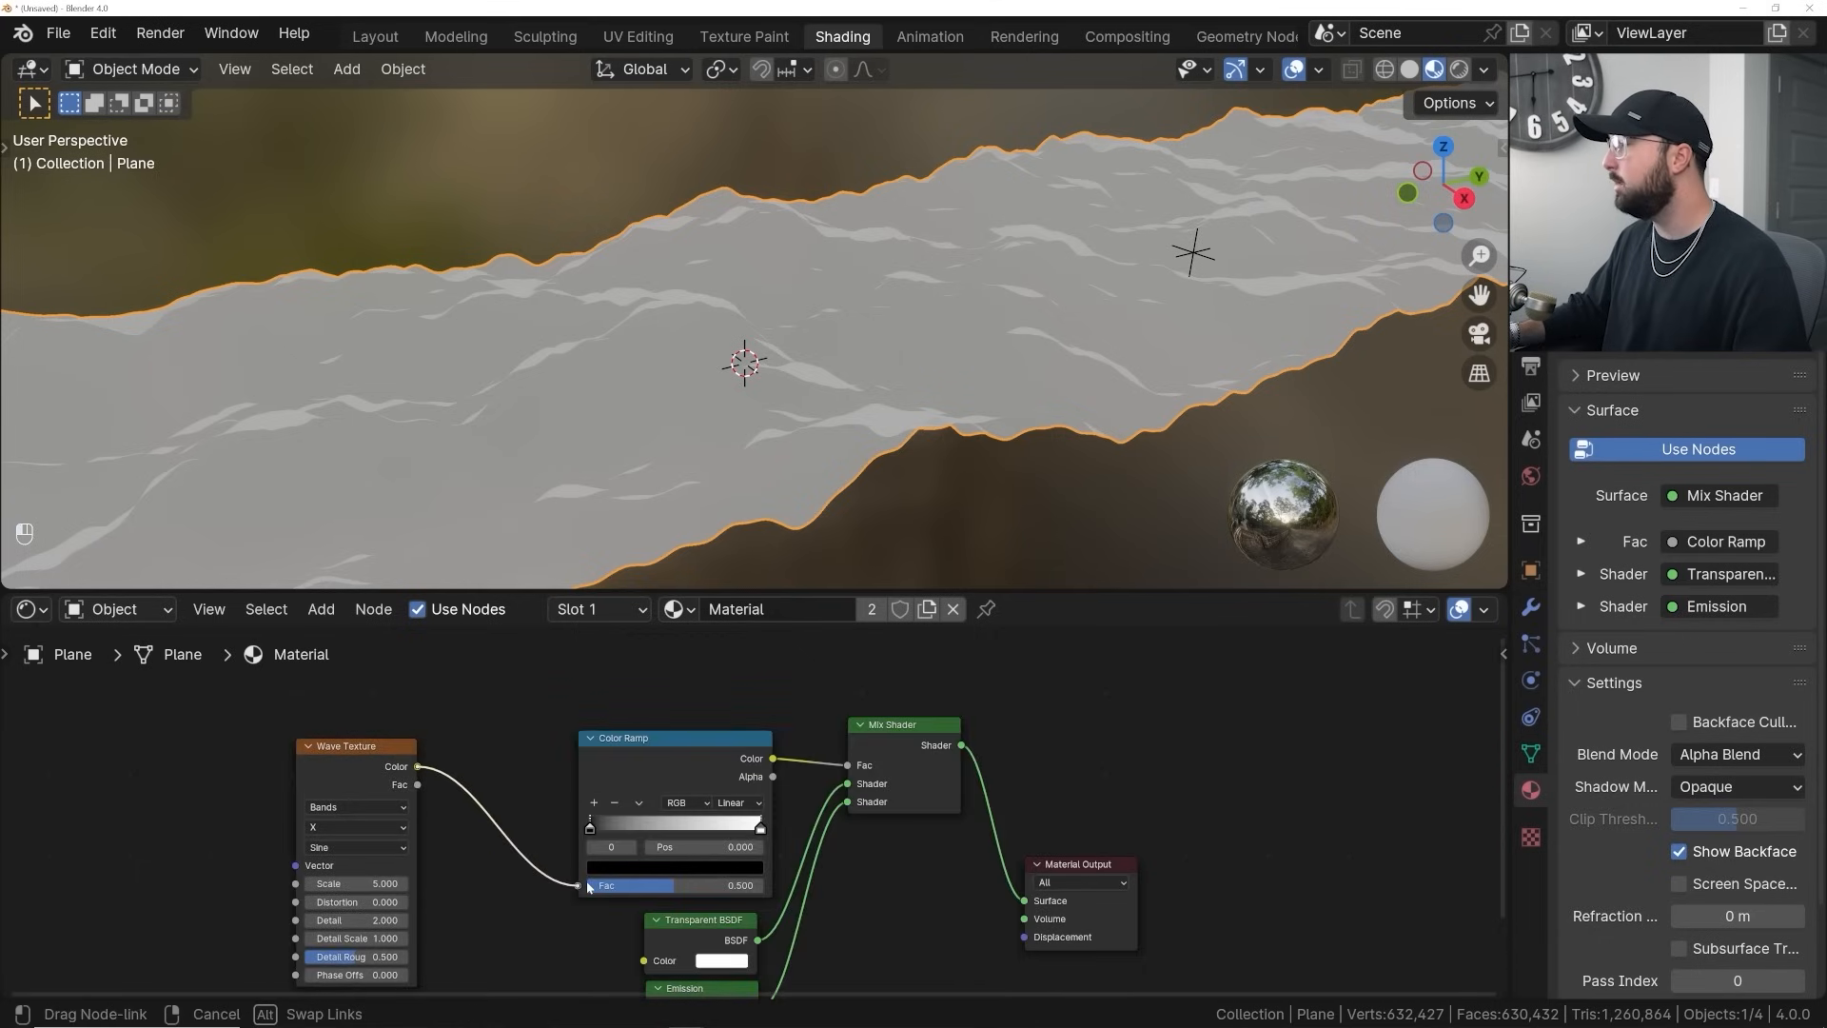
left_click_drag(587, 885, 581, 886)
left_click_drag(370, 753, 432, 744)
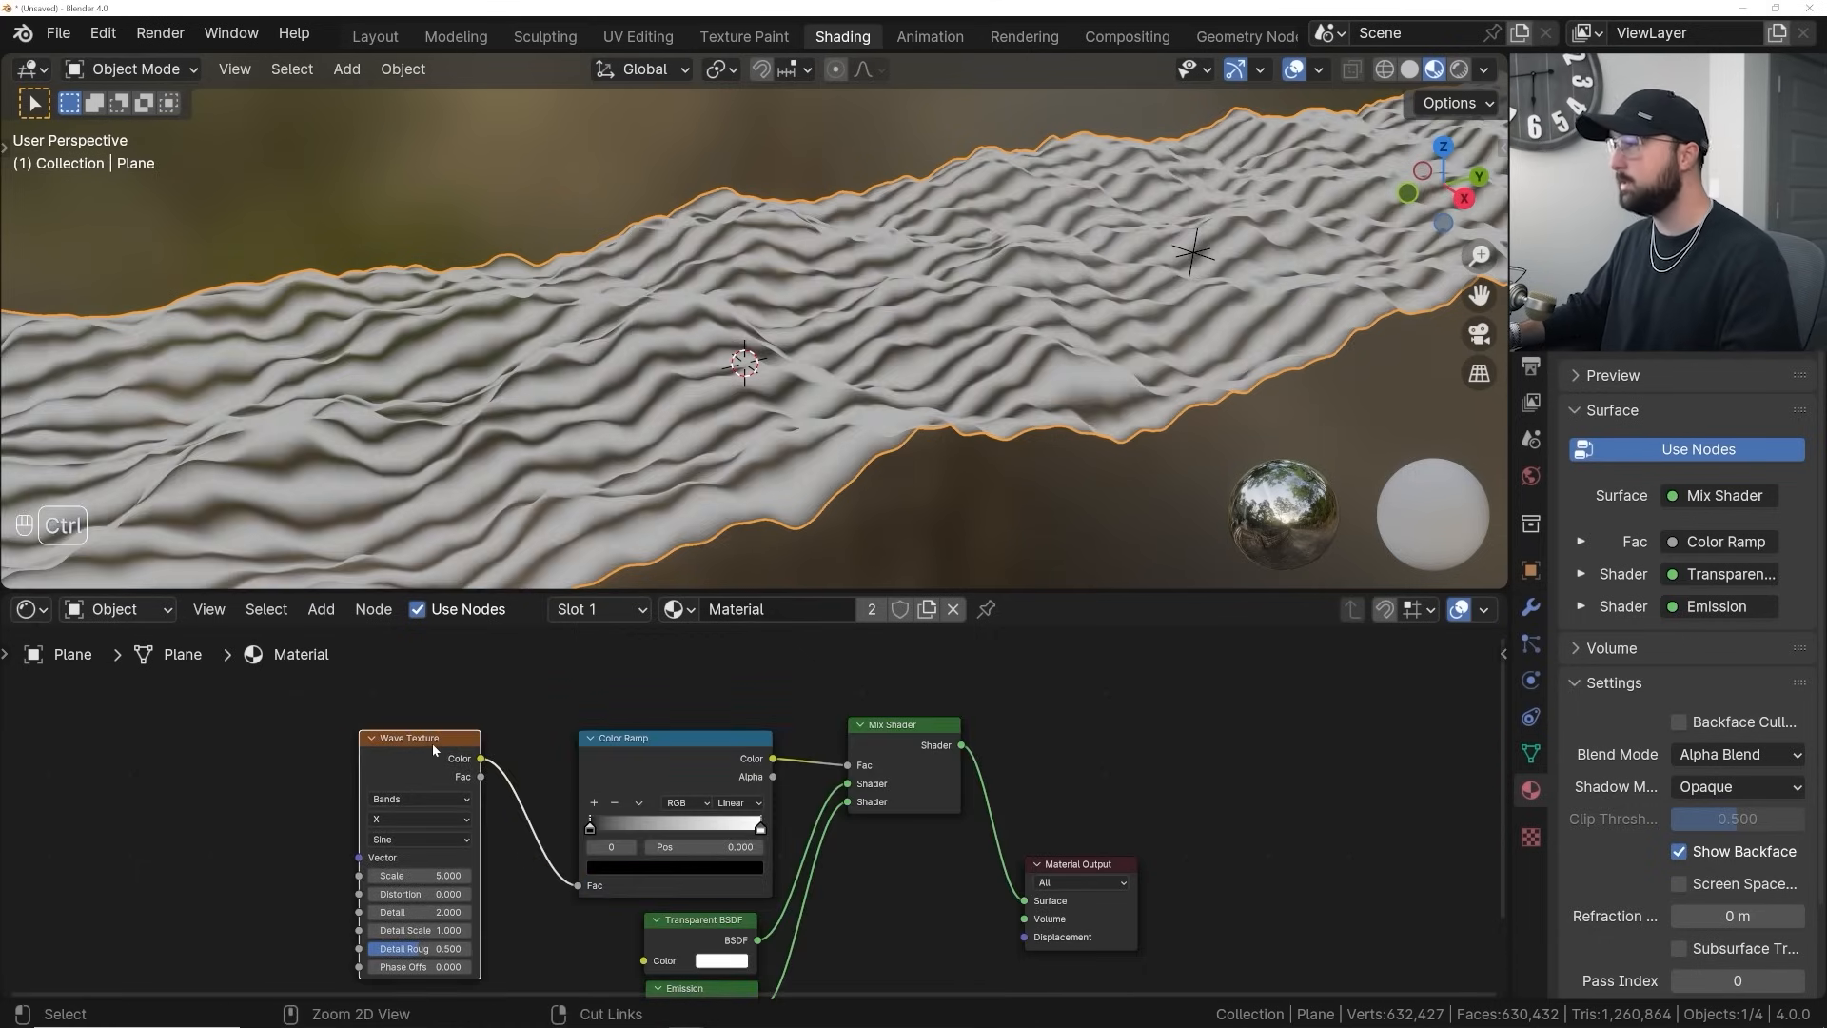
Add Texture Coordinate and Mapping nodes to the Wave Texture, feeding the Mapping vector from the Object coordinates
key("ctrl+t")
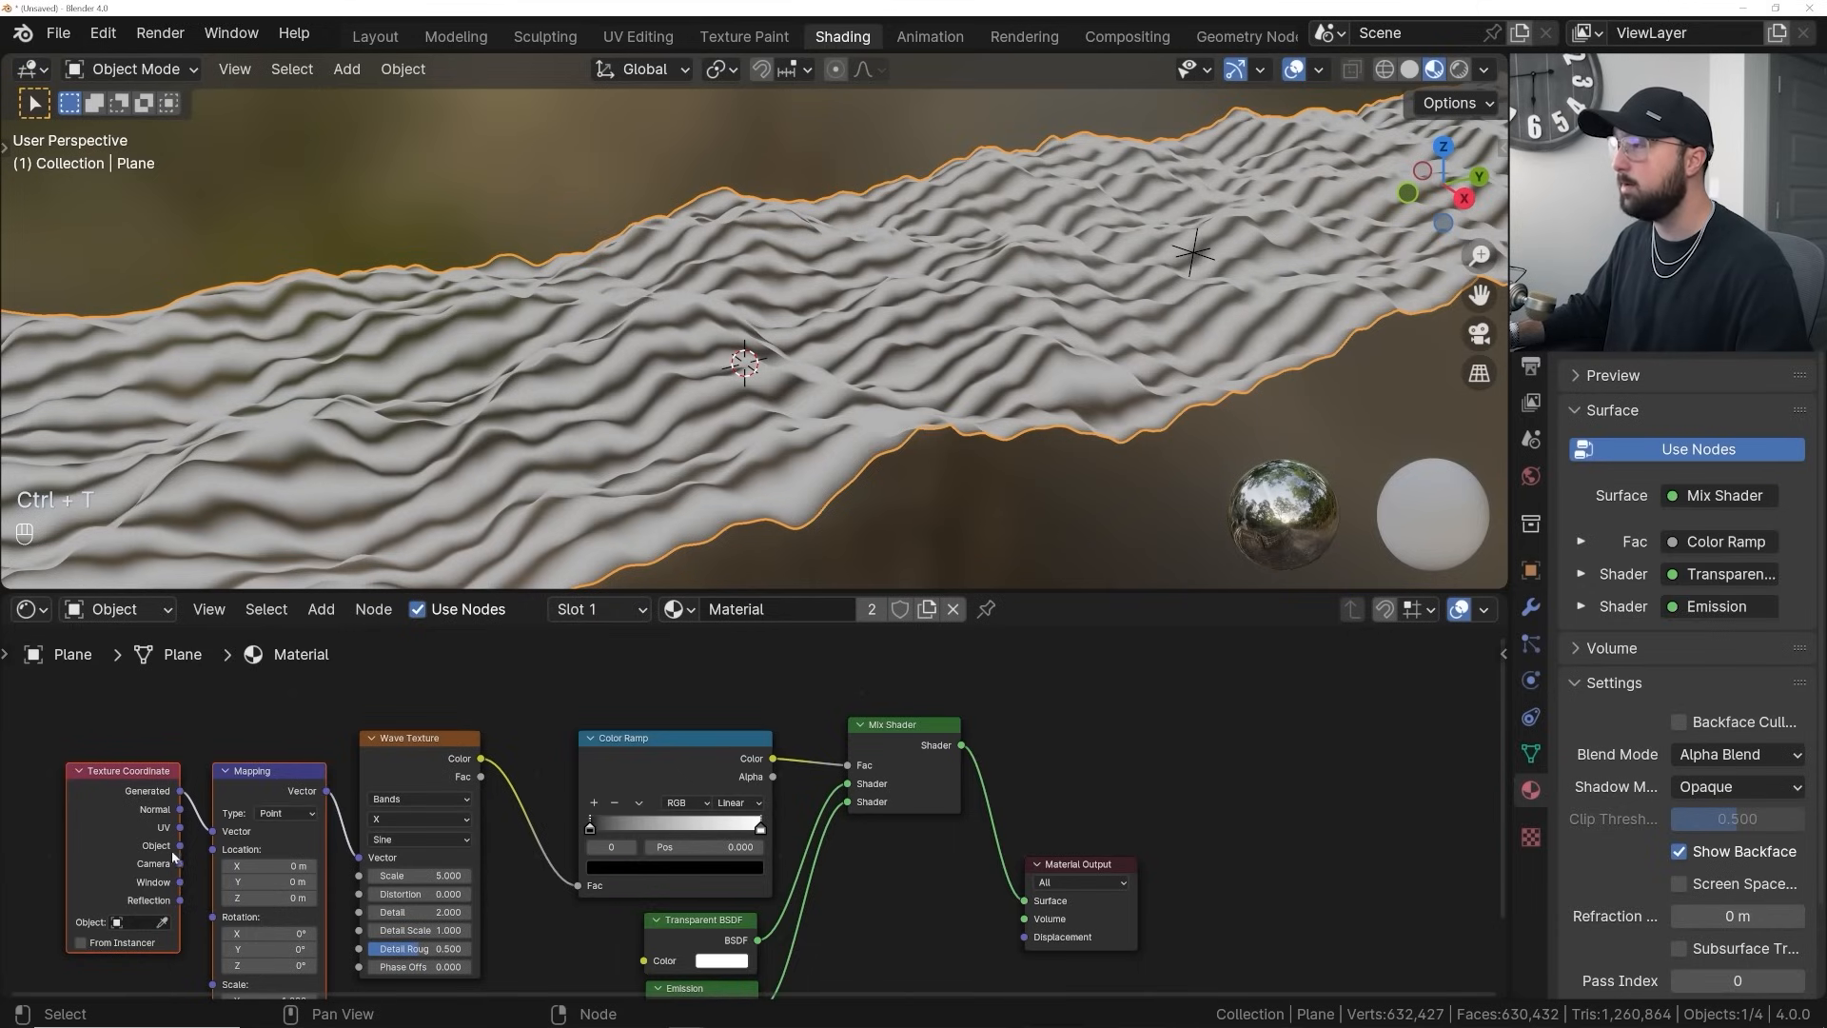
left_click_drag(181, 845, 212, 832)
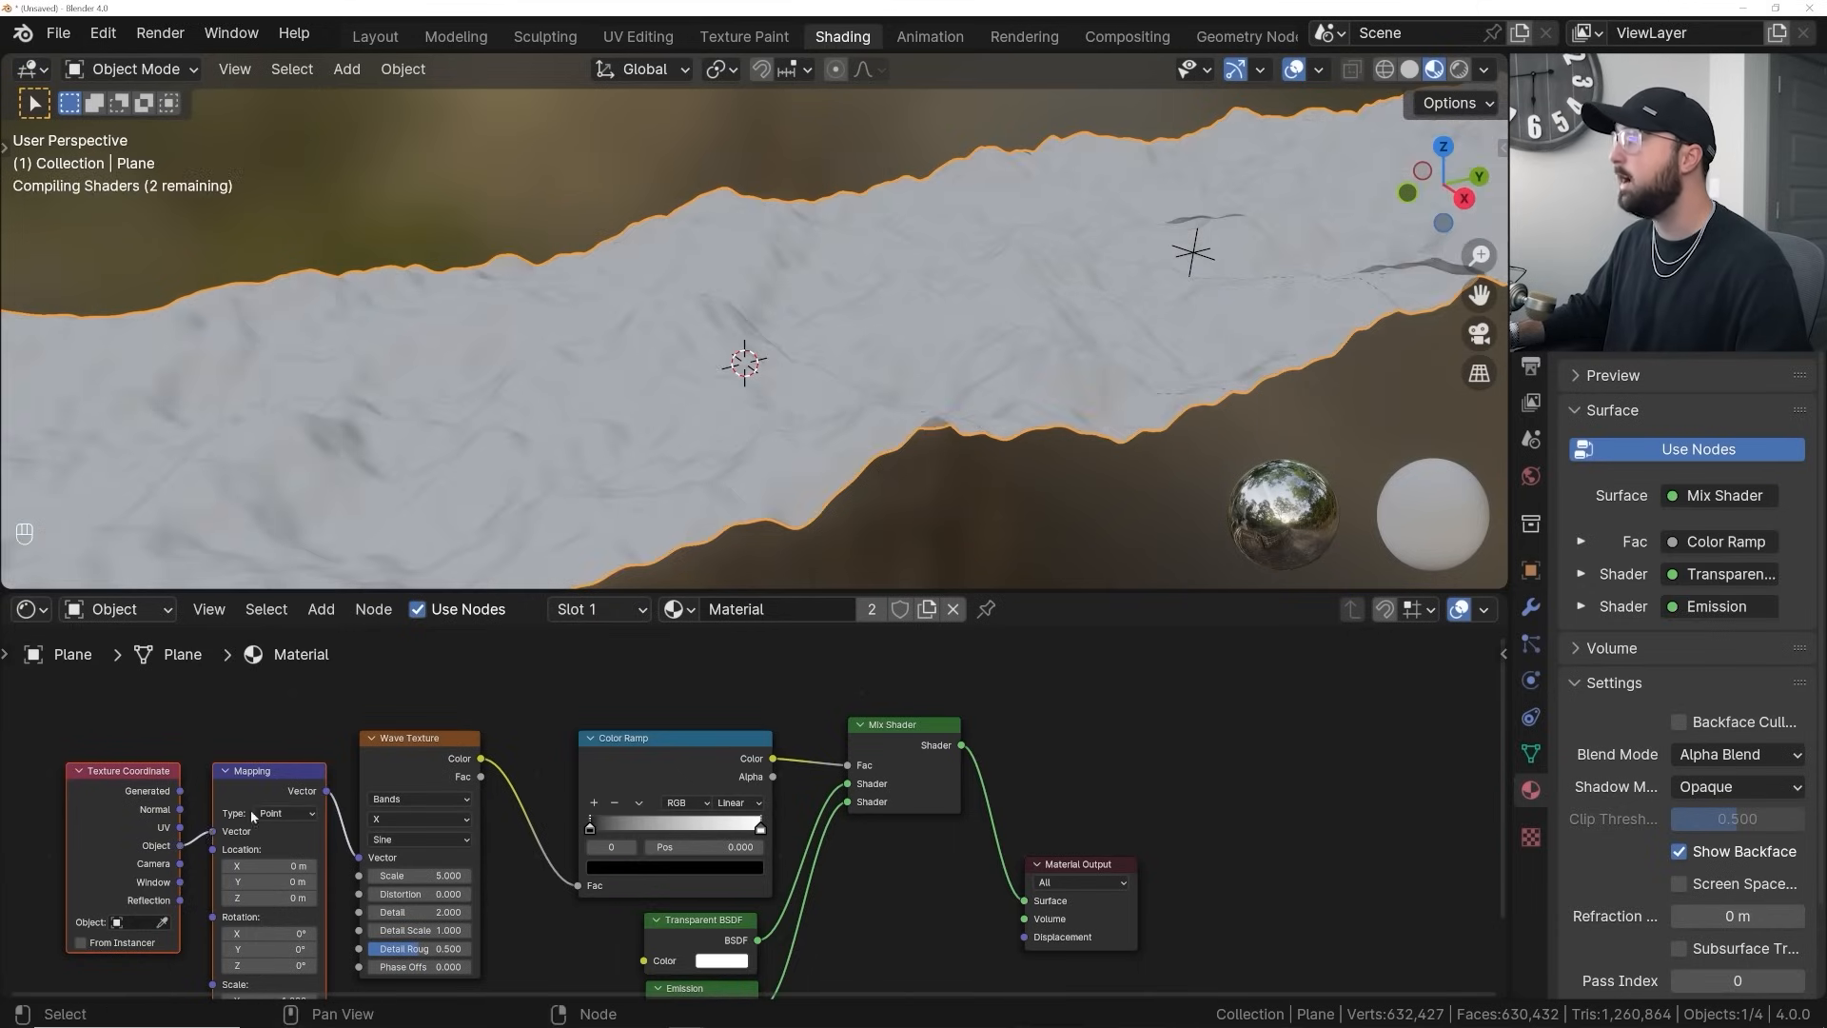
middle_click_drag(465, 408, 724, 394)
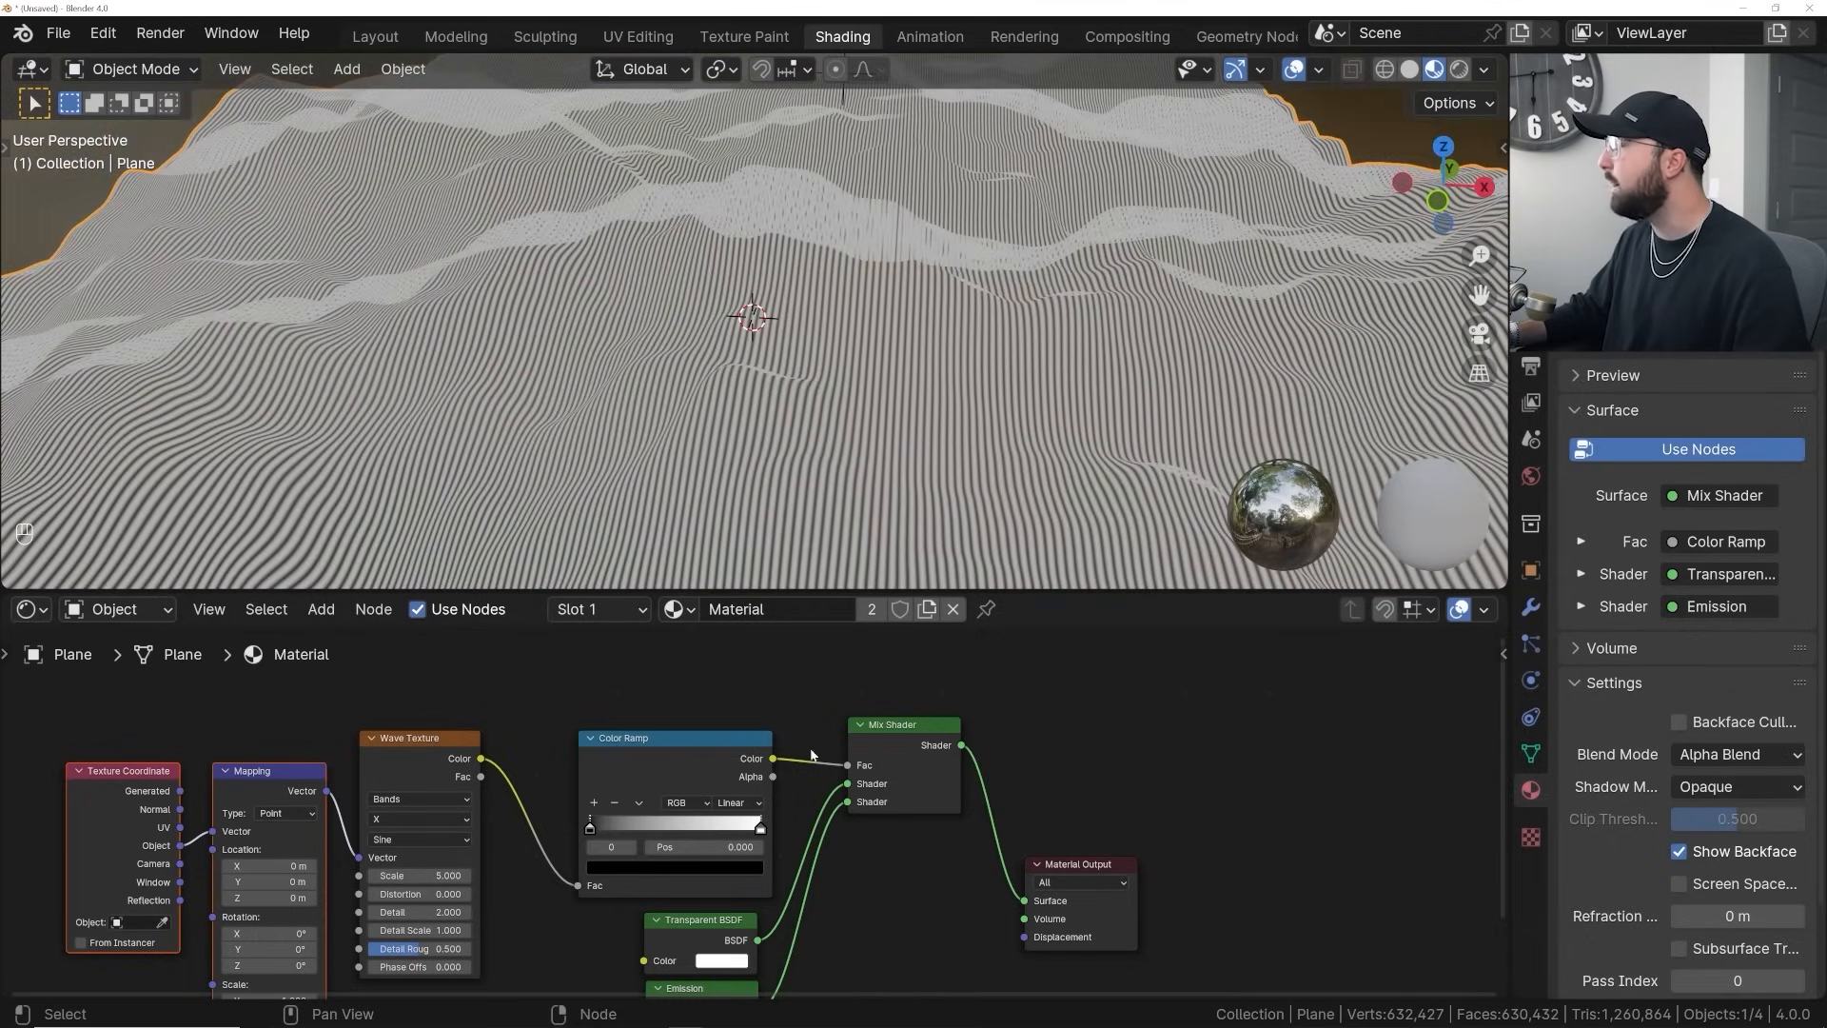
Reduce the Wave Texture's Scale to 1.050 and check the wider bands on the terrain
left_click_drag(424, 876, 343, 876)
middle_click_drag(660, 380, 613, 437)
scroll(671, 373, "up", 3)
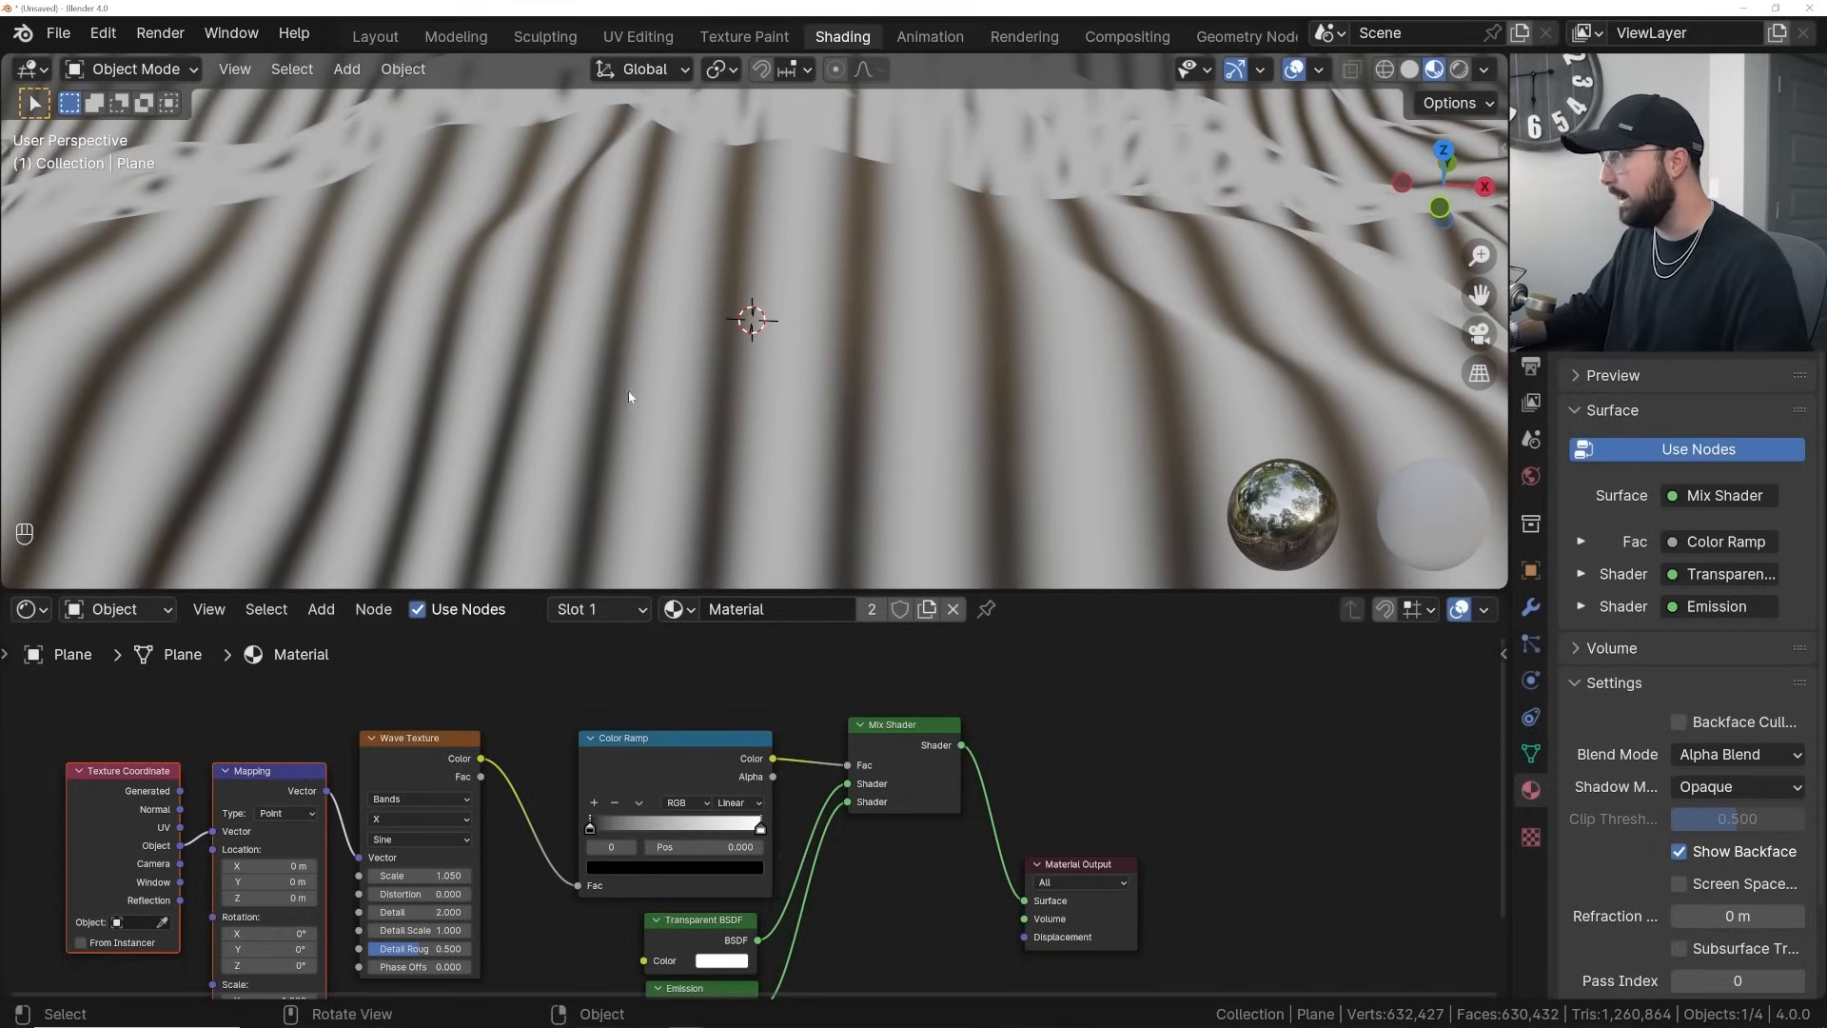
scroll(666, 428, "down", 3)
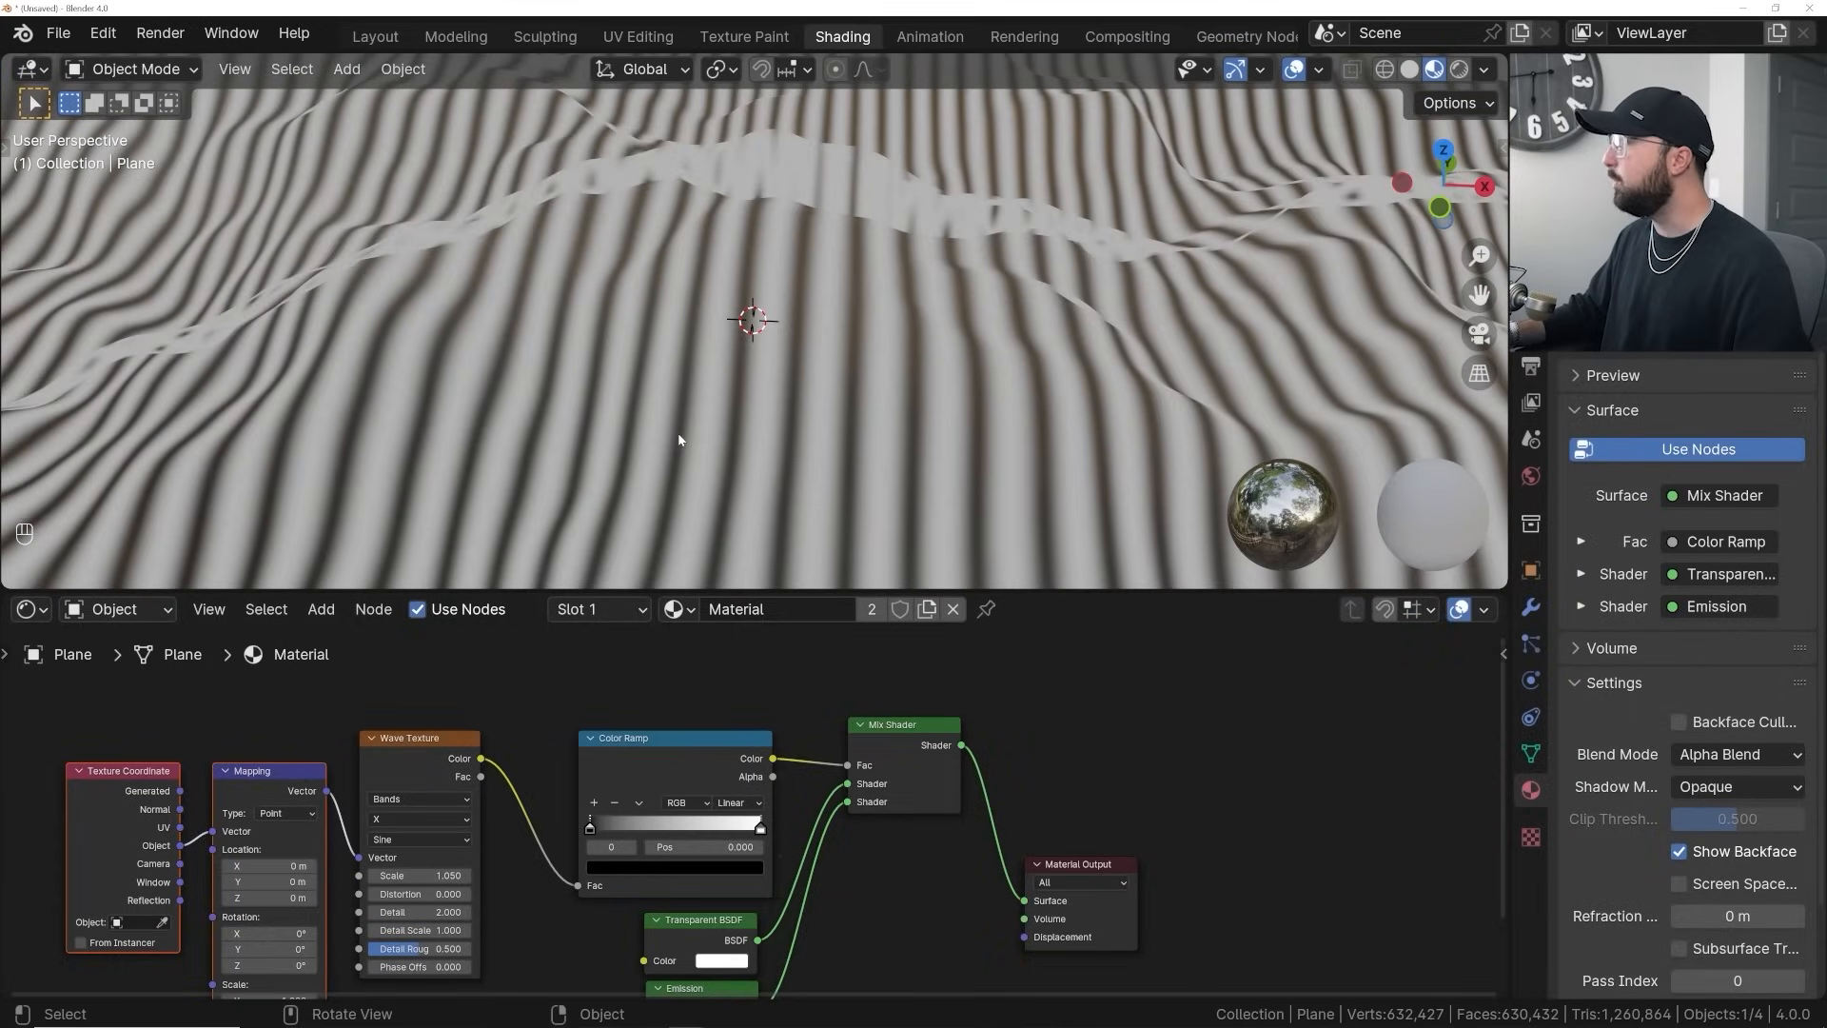
Set the Color Ramp interpolation to Constant and move its white stop to position 0.973
left_click(740, 803)
left_click(750, 915)
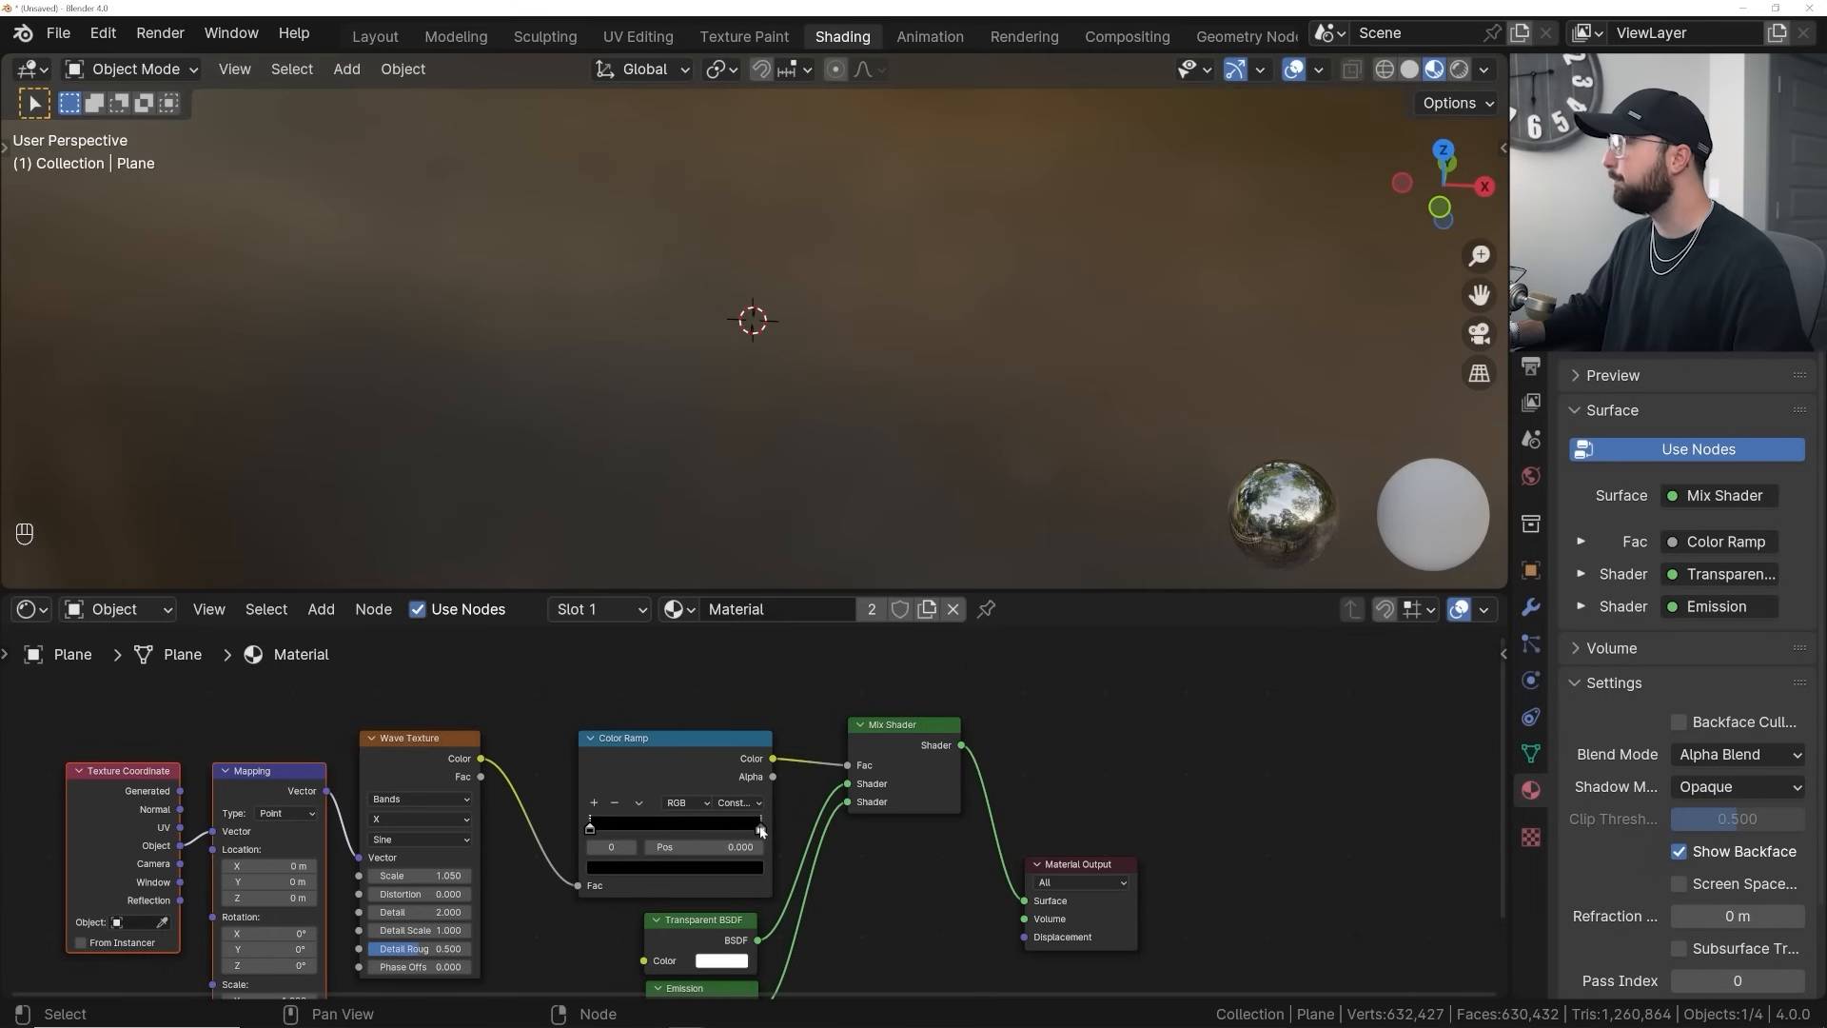
left_click(761, 828)
left_click_drag(761, 830, 758, 834)
scroll(703, 441, "down", 7)
mouse_move(842, 445)
middle_mouse_down()
mouse_move(775, 448)
mouse_move(837, 450)
middle_mouse_up()
scroll(838, 450, "up", 2)
scroll(838, 450, "up", 2)
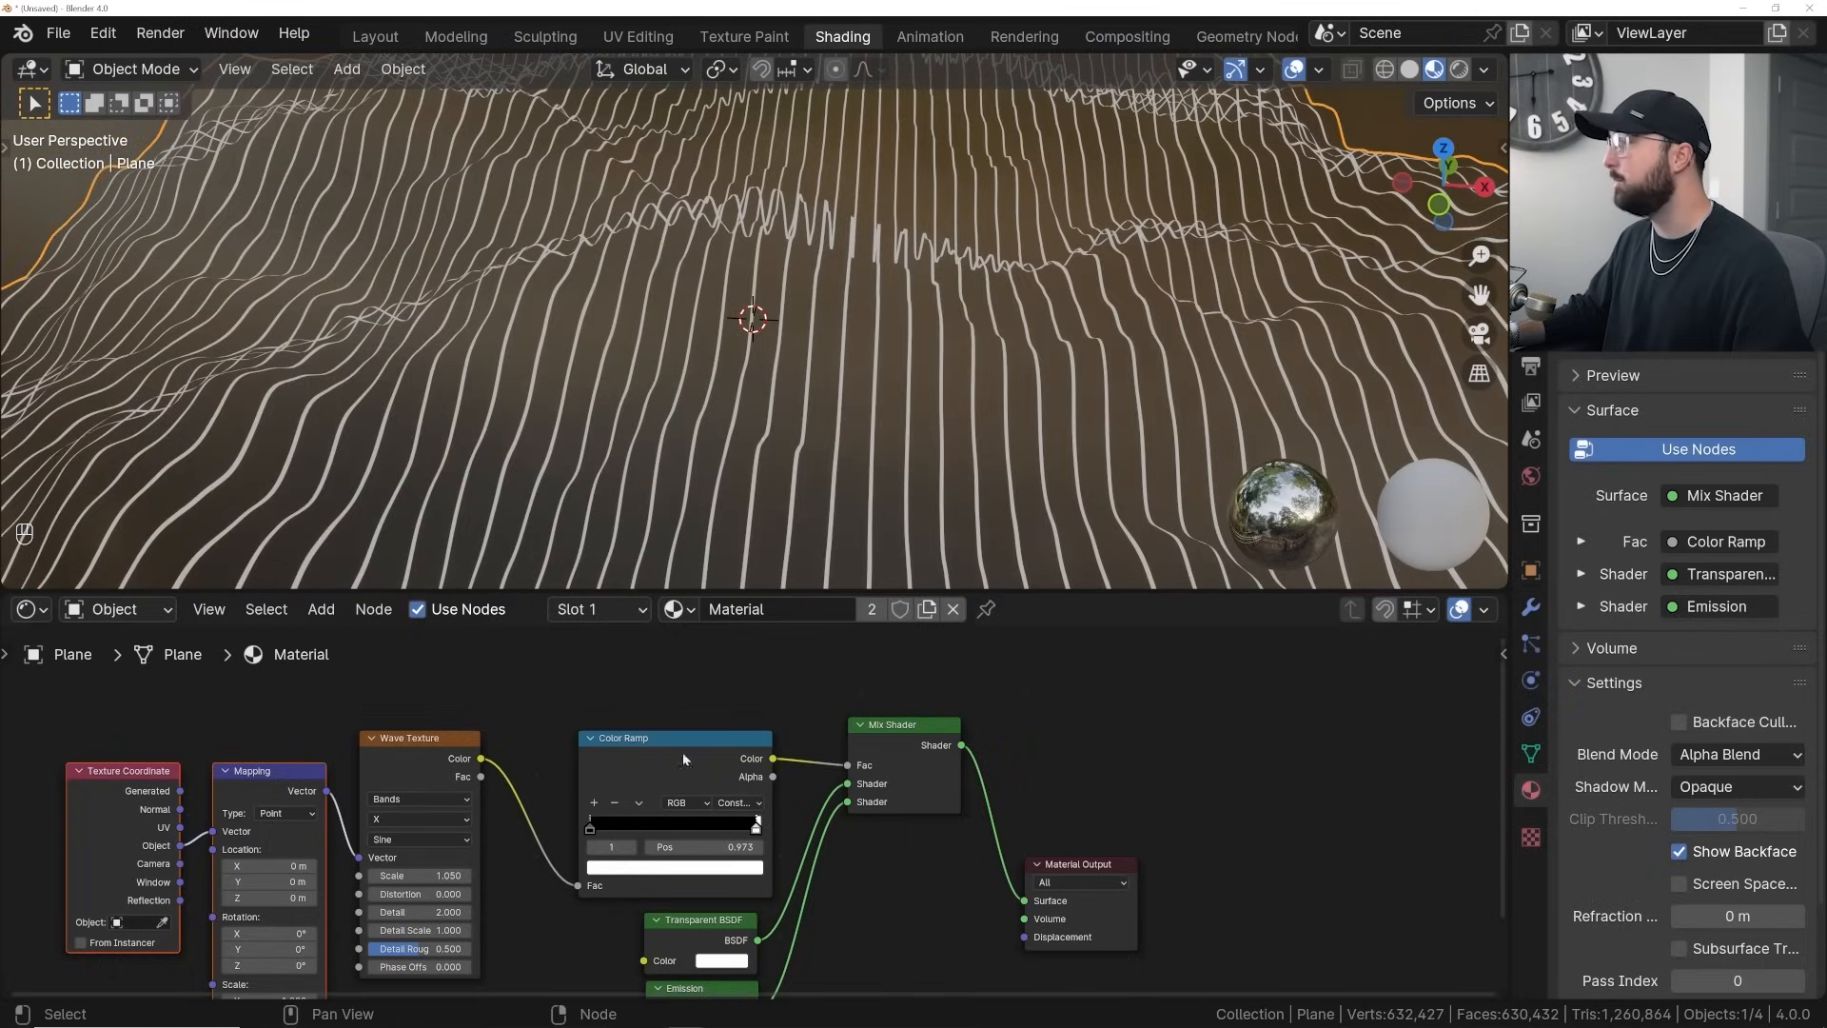
Change the Wave Texture's bands direction to Z
left_click(394, 820)
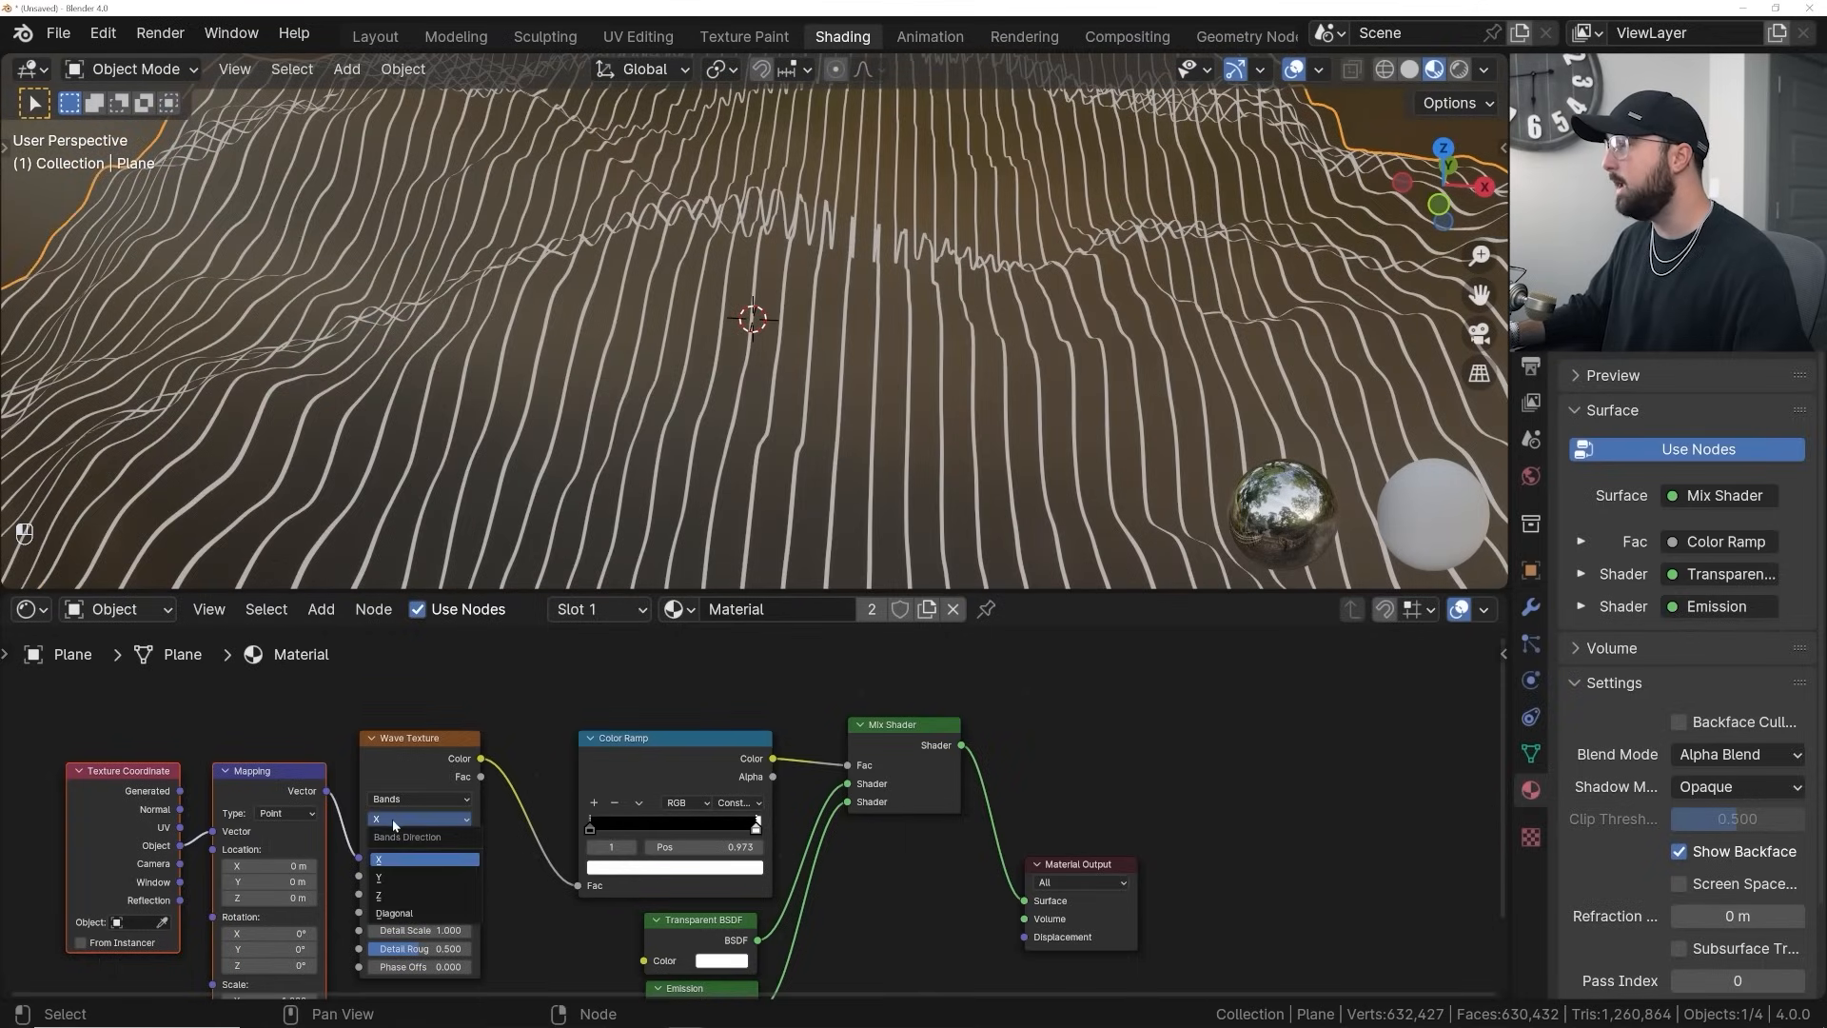
left_click(402, 895)
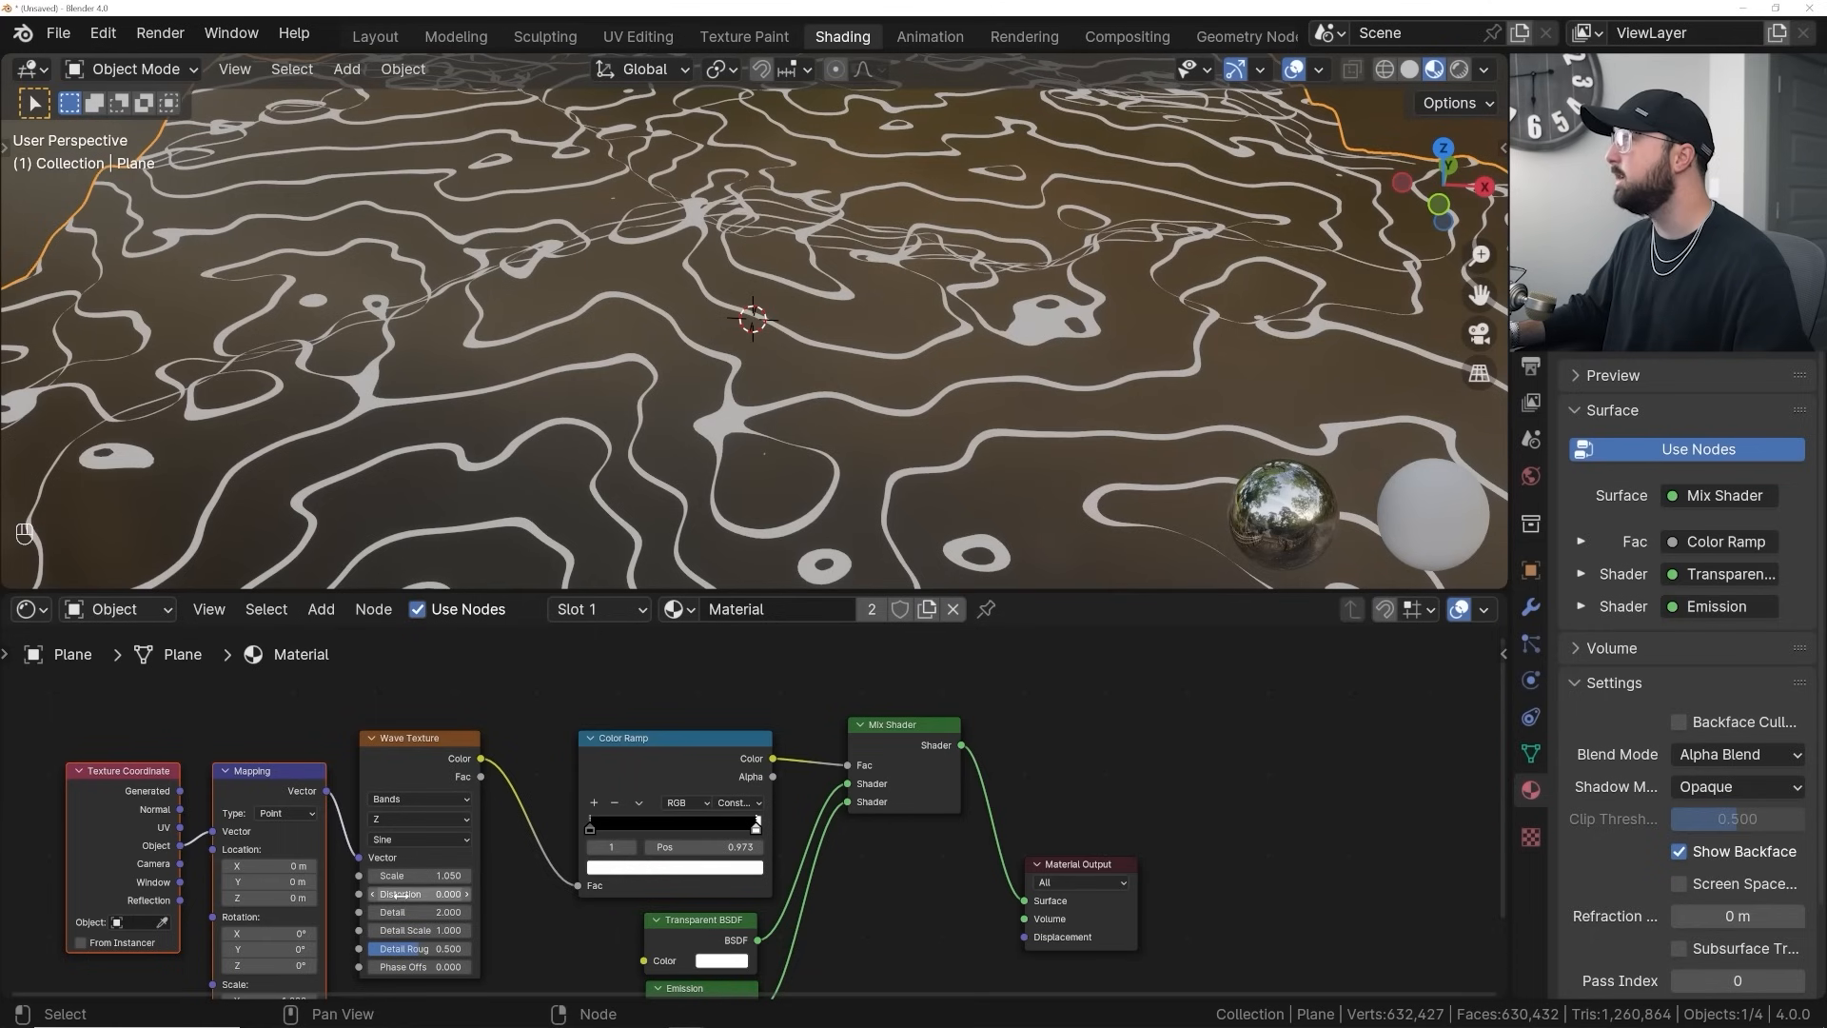
middle_click_drag(826, 442, 715, 422)
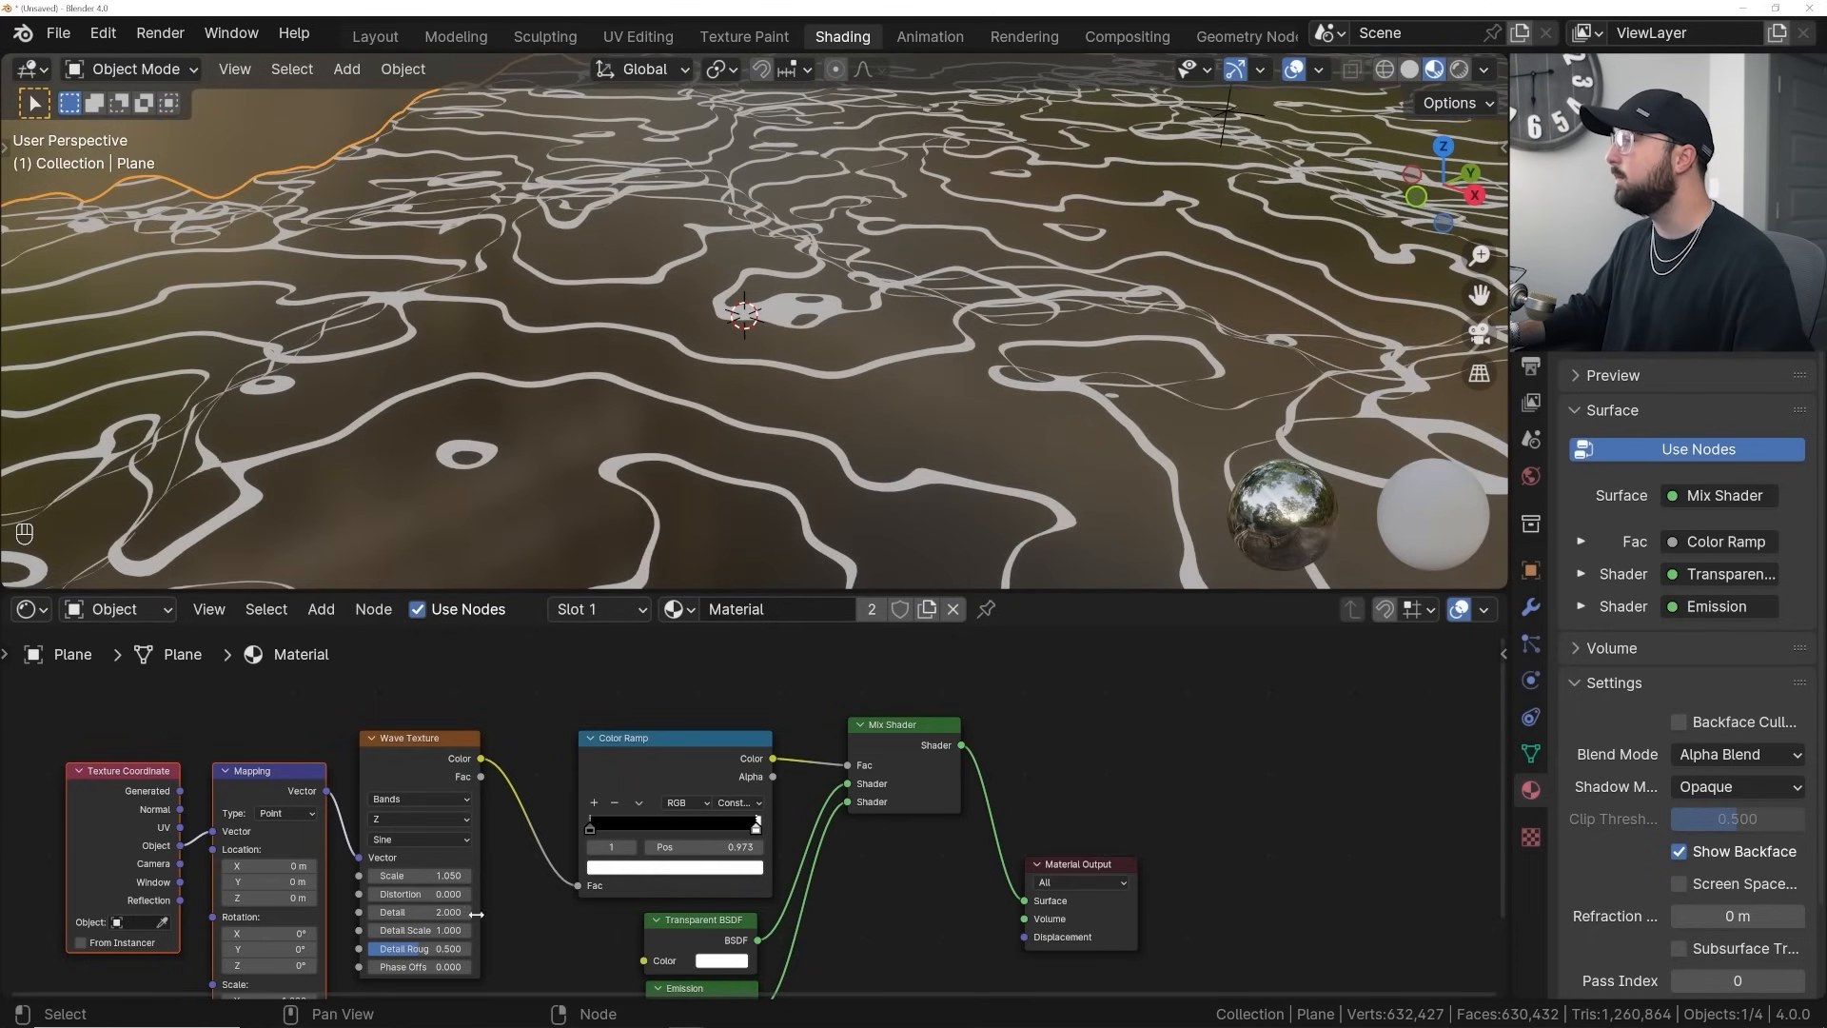
Raise the Wave Texture's Scale to 3.810 and move the Color Ramp's white stop to 0.995 for dense, thin contour lines
left_click_drag(447, 876, 532, 875, "shift")
middle_click_drag(609, 419, 621, 463)
mouse_move(703, 848)
left_mouse_down("shift")
mouse_move(731, 848)
mouse_move(712, 848)
left_mouse_up("shift")
scroll(738, 885, "up", 1)
Set the Emission node's Strength to 60.3 and its color to orange
middle_click_drag(747, 901, 752, 847)
middle_click_drag(719, 991, 714, 877)
mouse_move(712, 895)
left_mouse_down()
mouse_move(847, 895)
mouse_move(714, 894)
left_mouse_up()
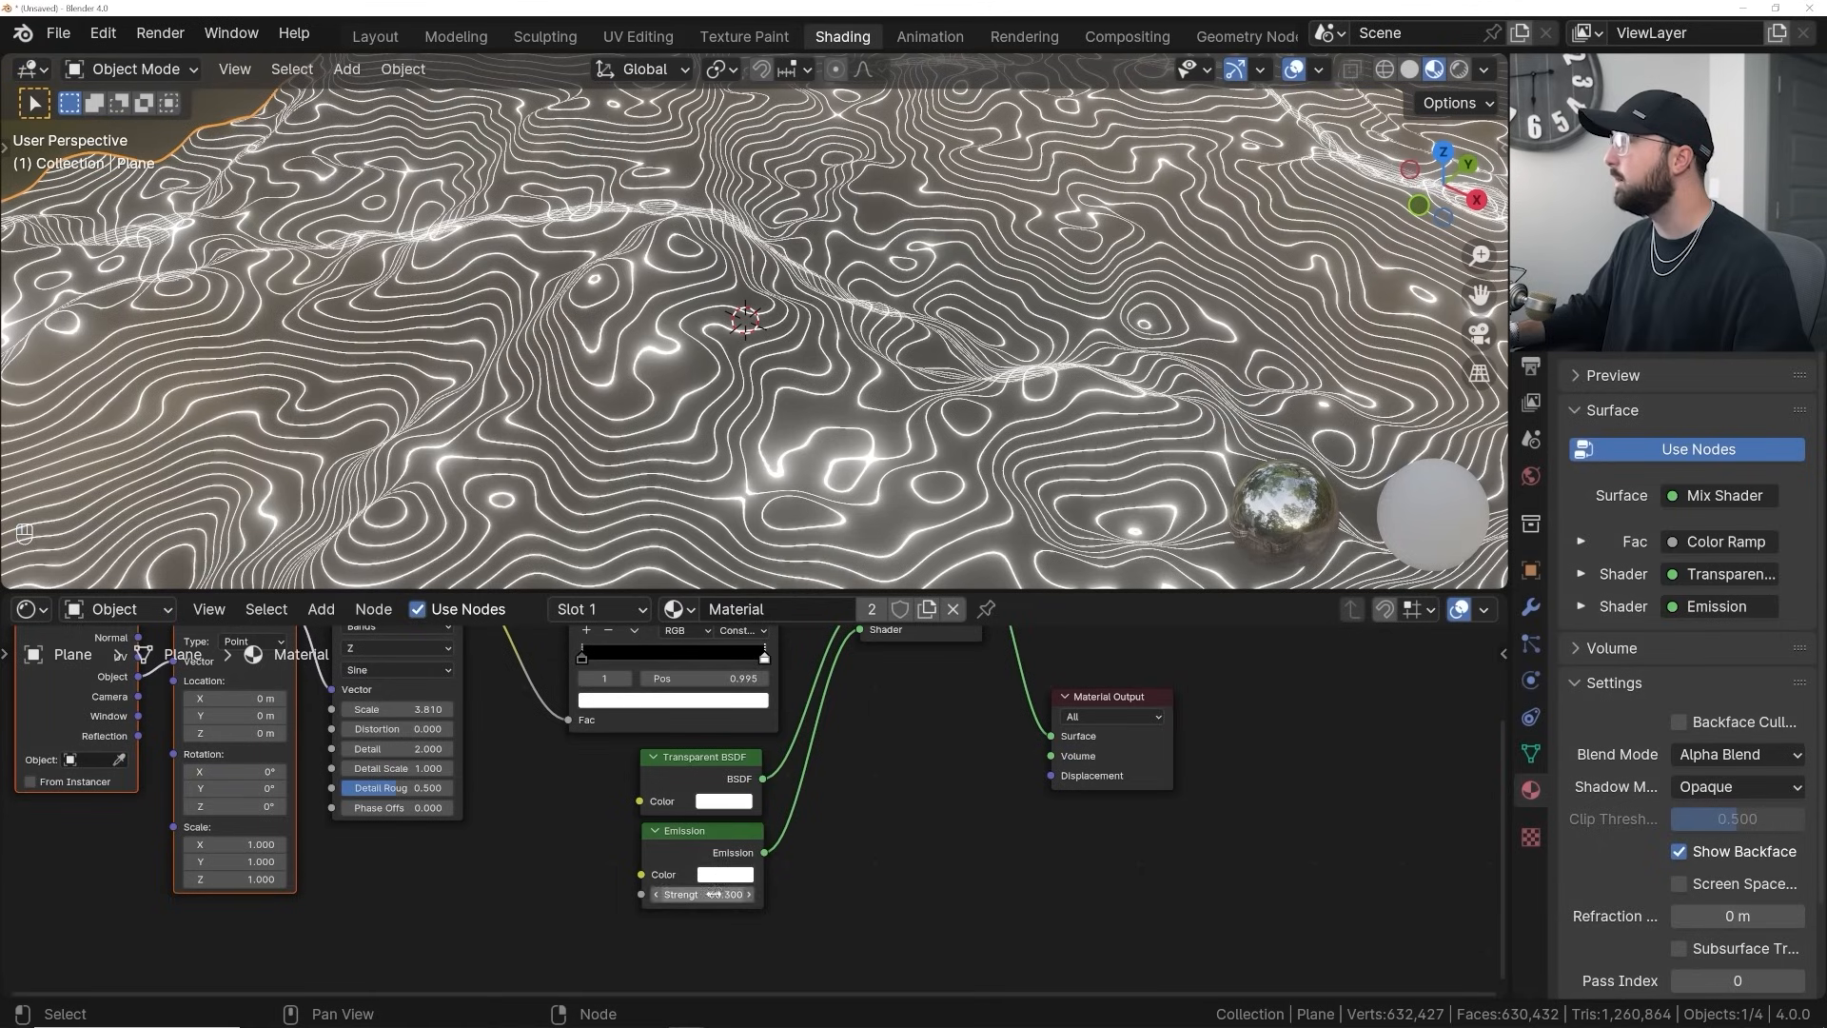
left_click(722, 878)
left_click_drag(748, 718, 737, 737)
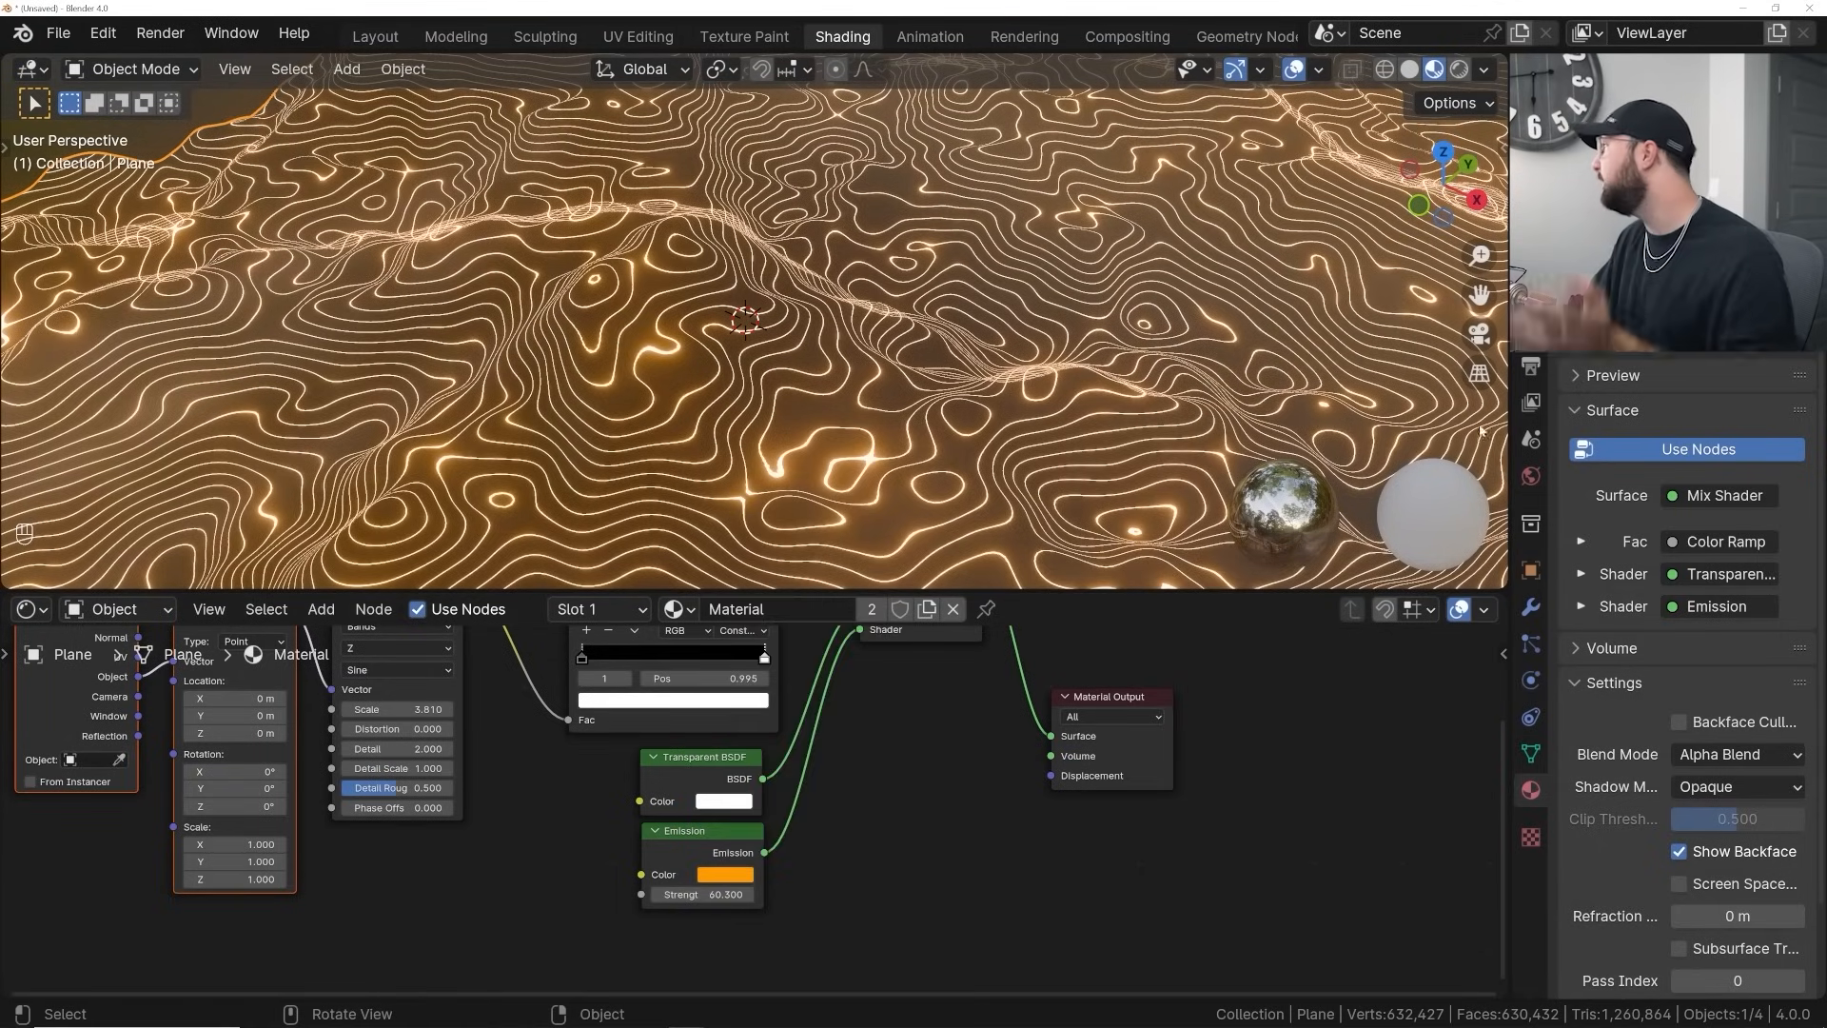
Set the render color management to the Filmic view transform with the High Contrast look
left_click(1531, 367)
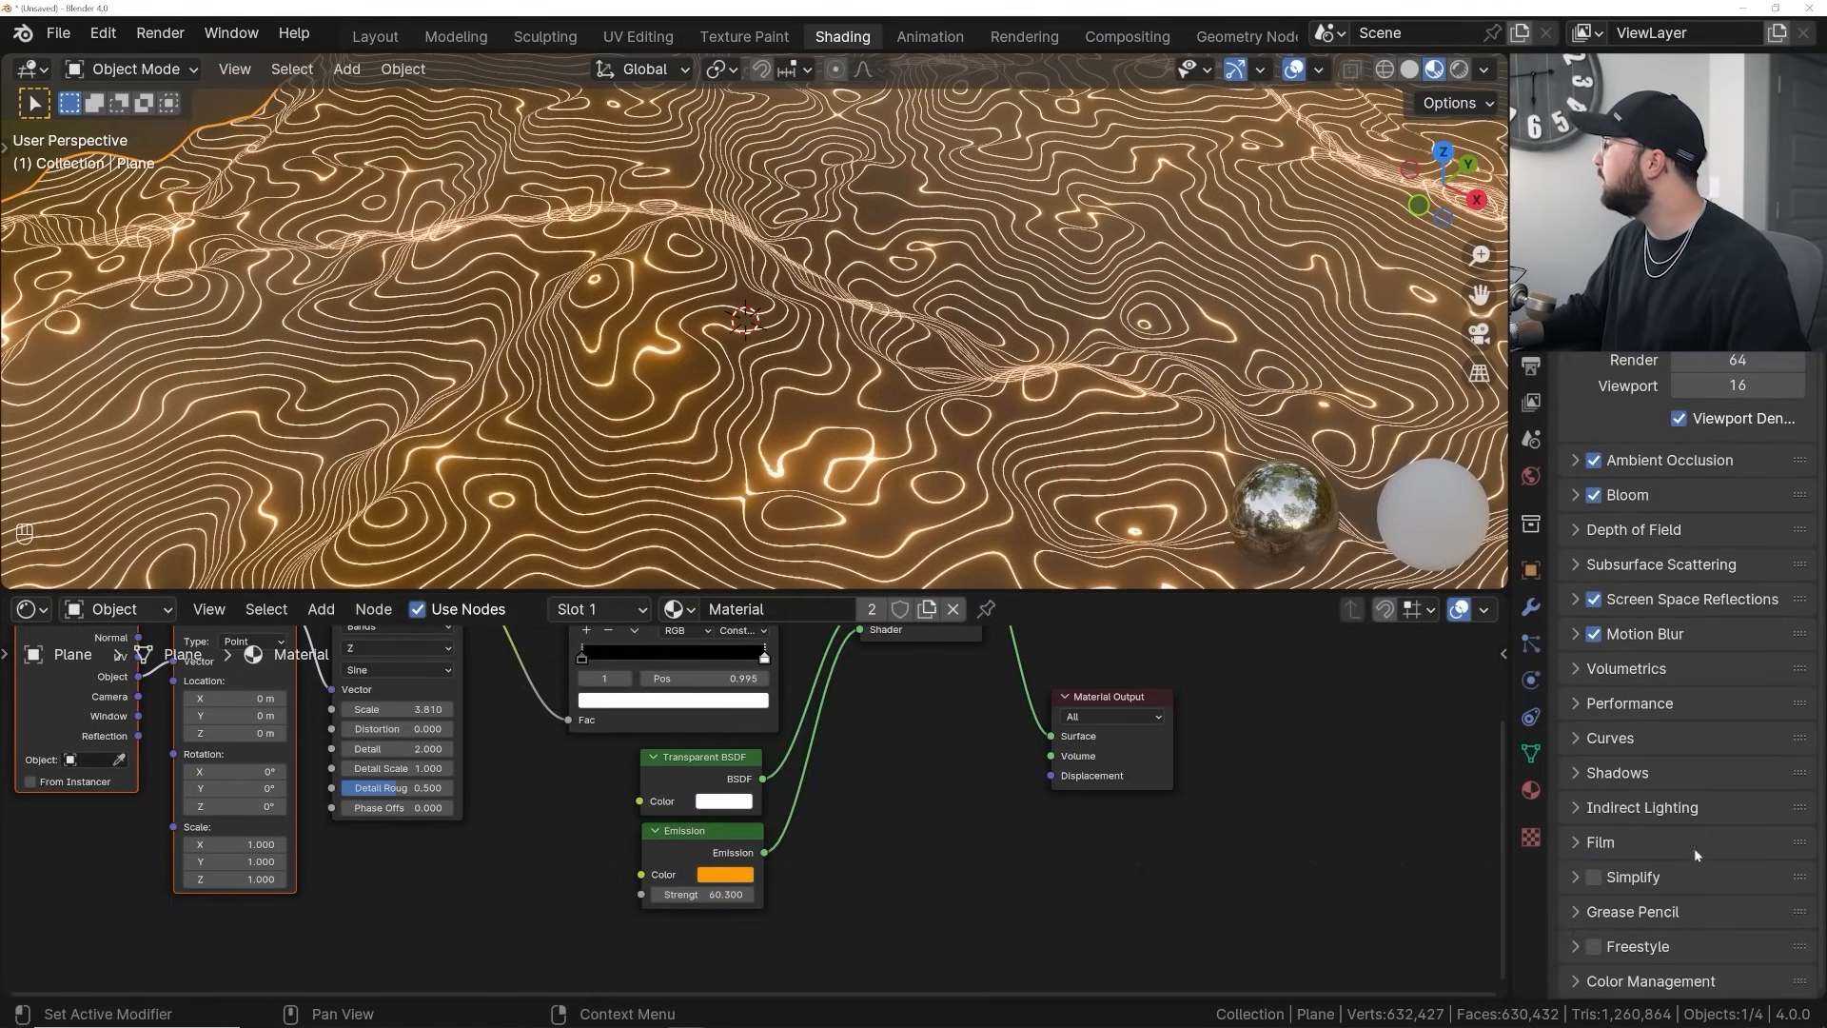
scroll(1663, 969, "down", 6)
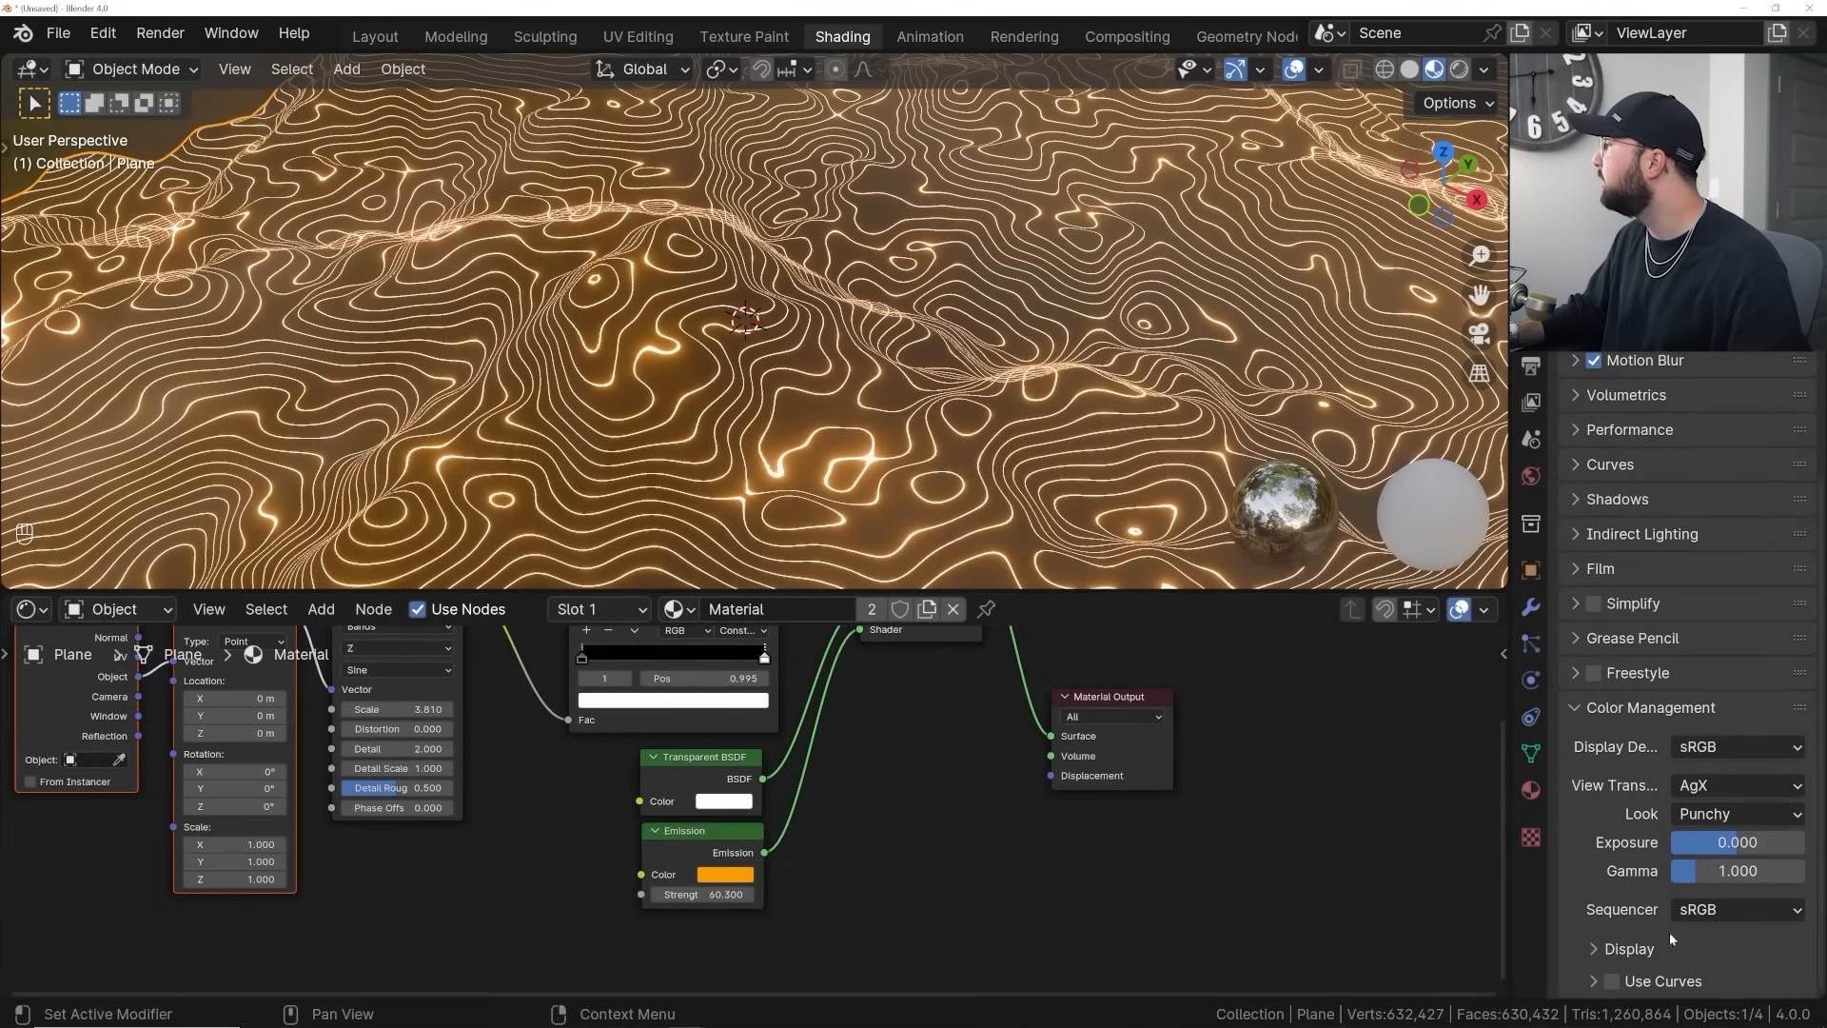
left_click(1708, 814)
left_click(1738, 785)
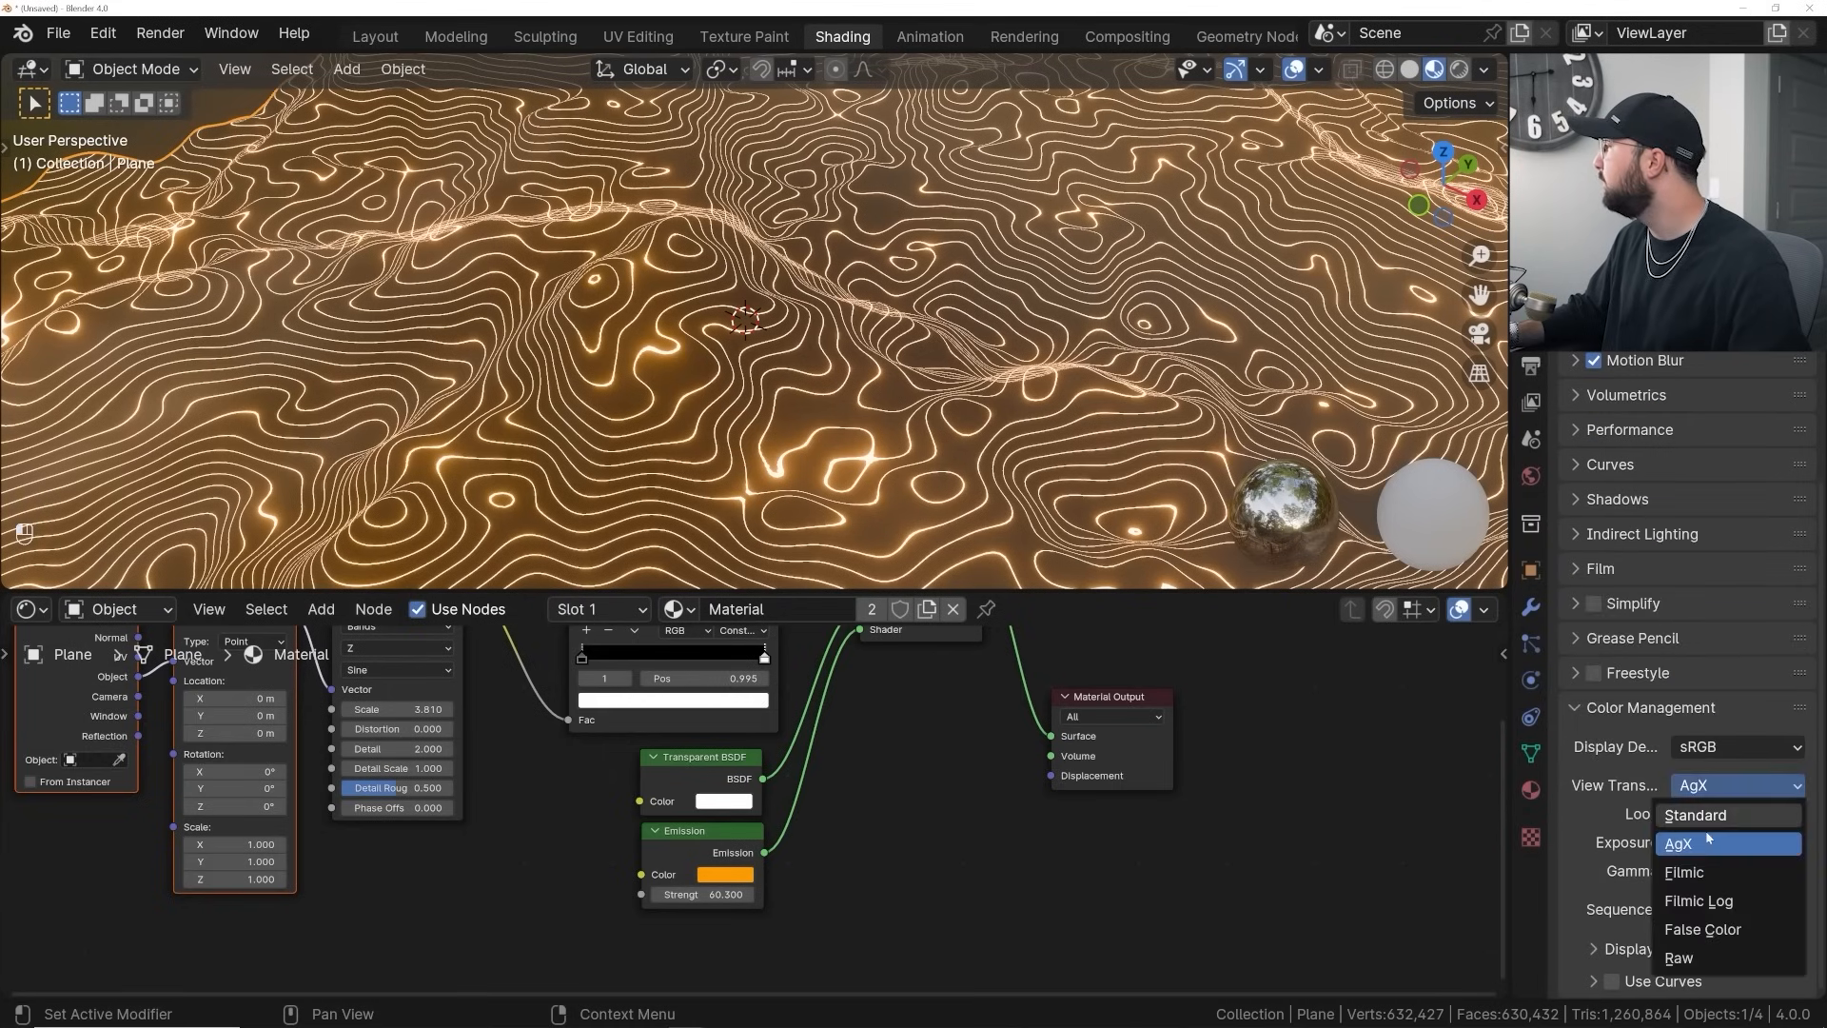
left_click(1713, 871)
double_click(1713, 843)
left_click(1713, 814)
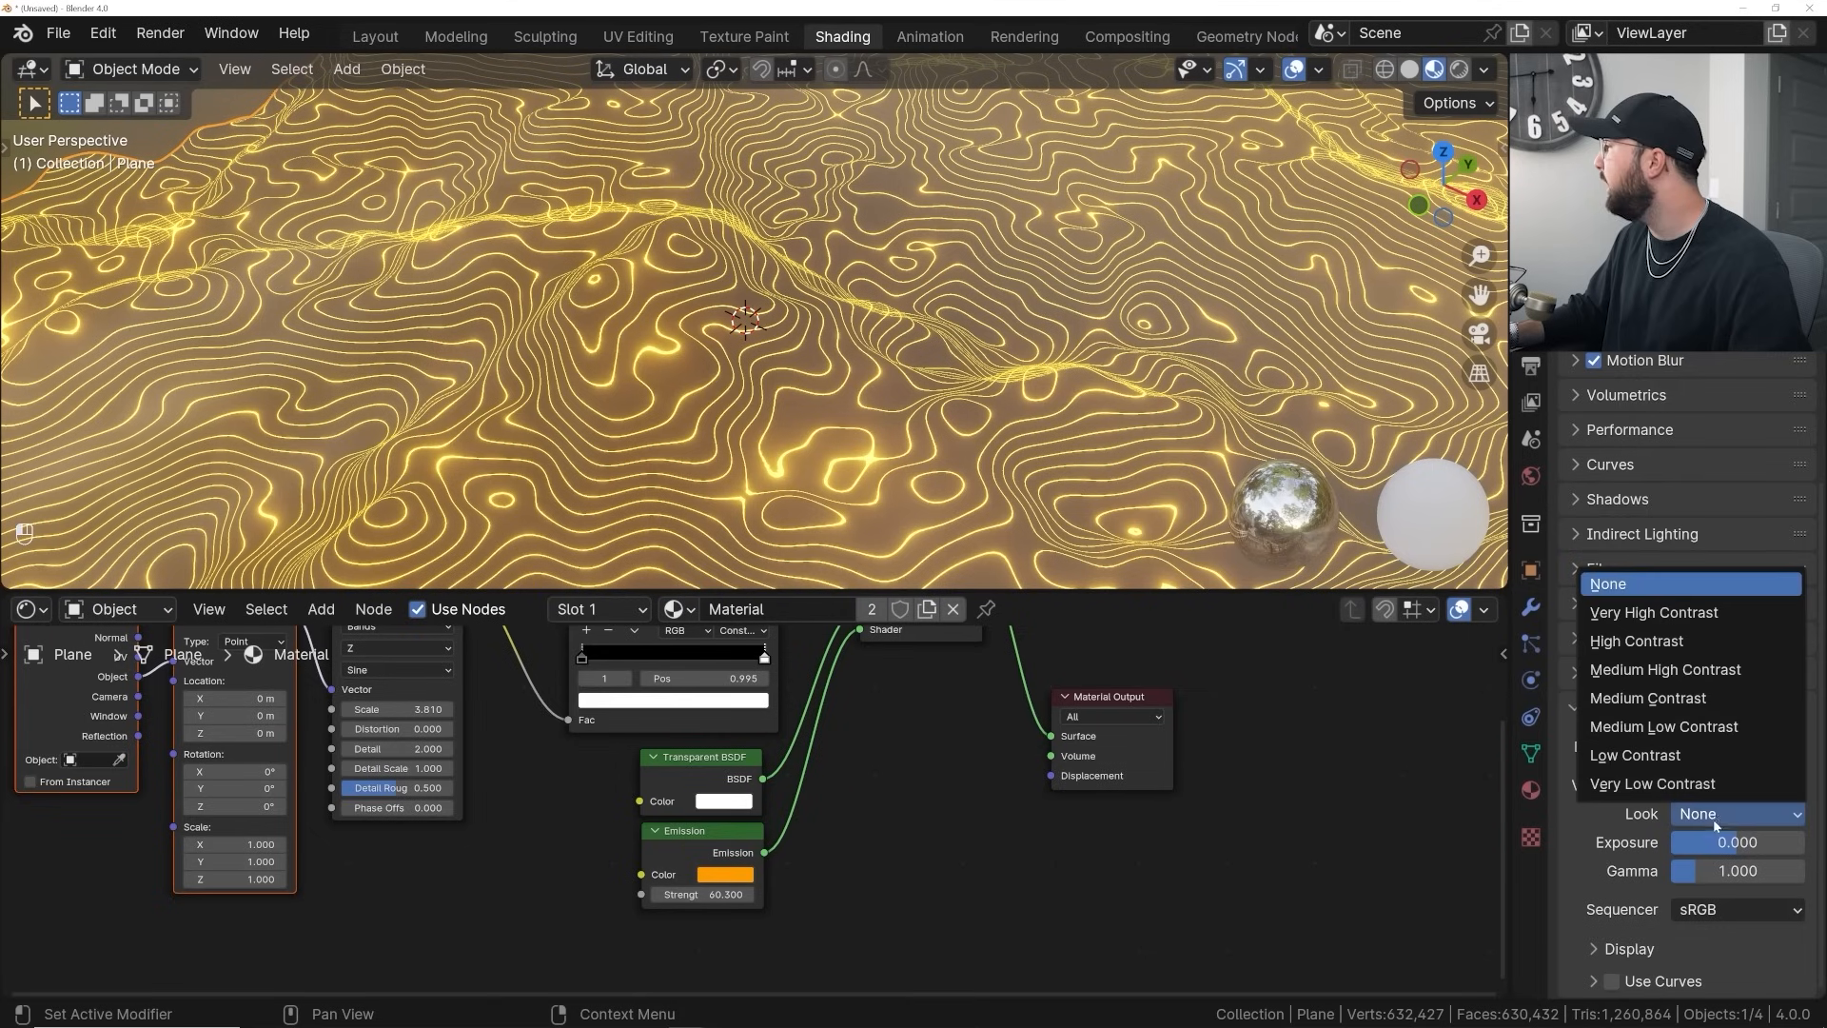
left_click(1677, 646)
Change the Emission color to bright blue with hue 0.604 and lower its Strength to 8
left_click(727, 876)
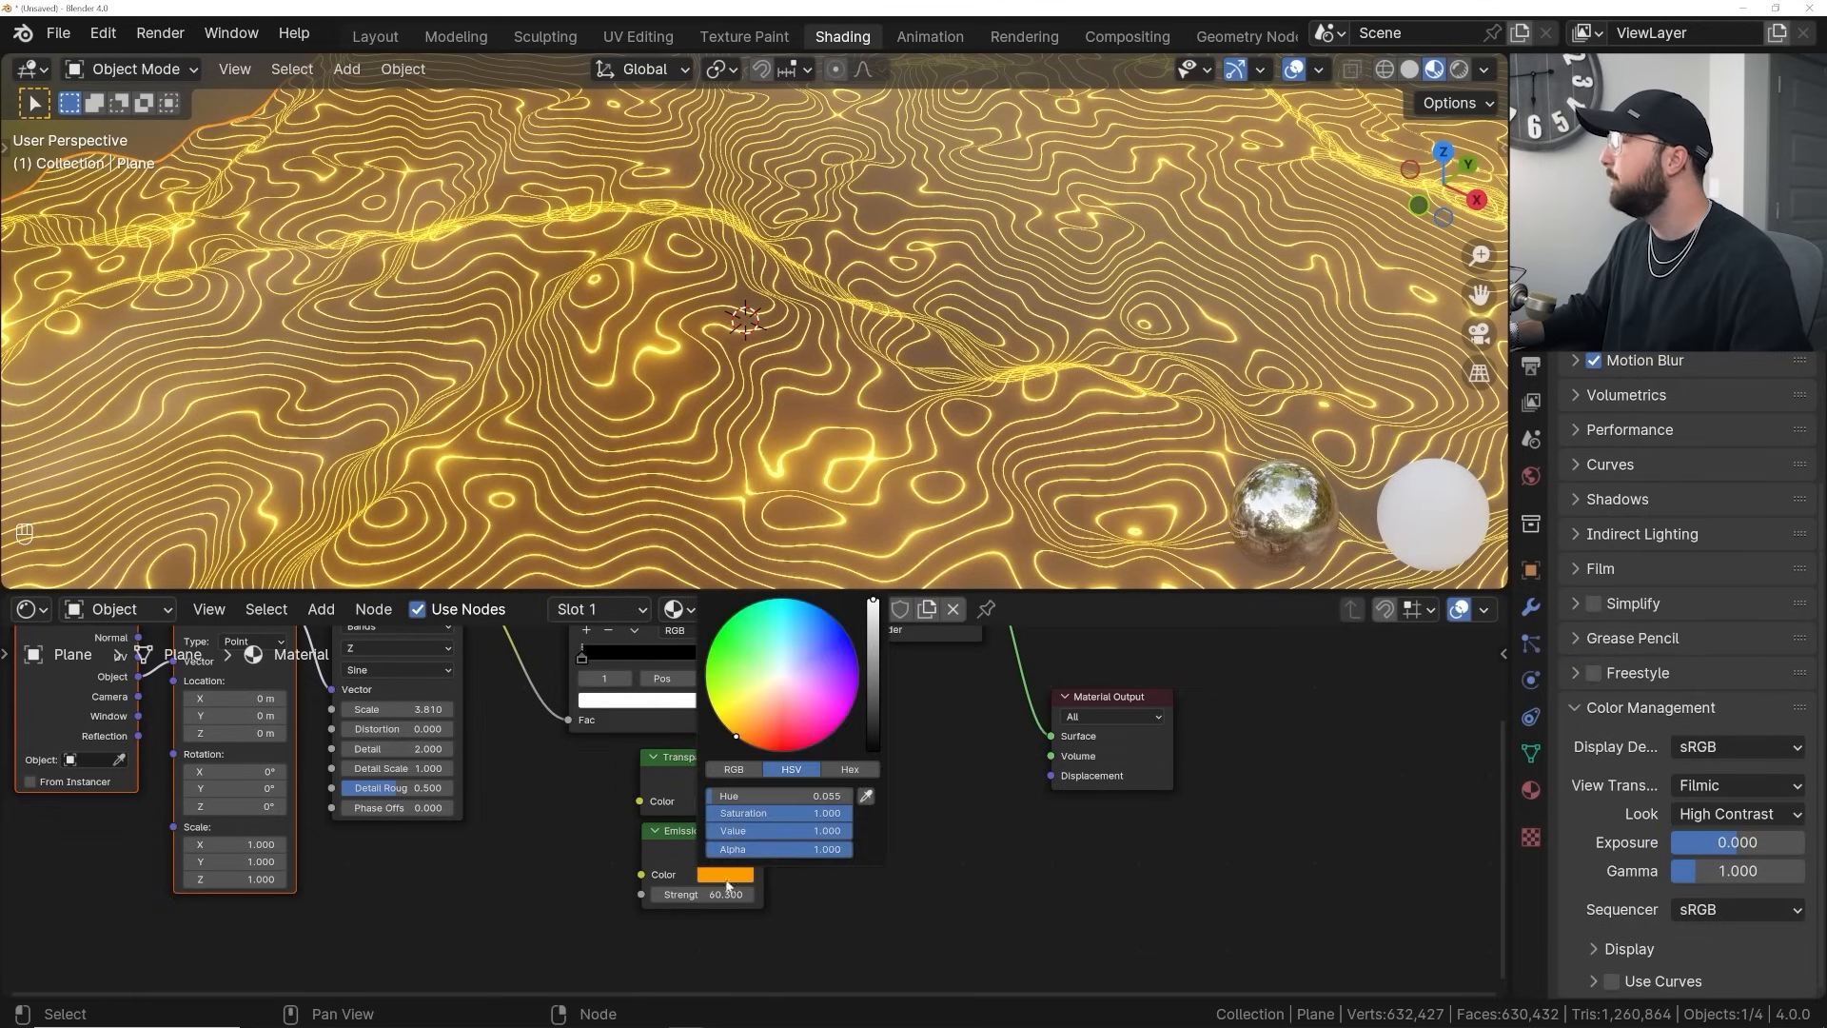
left_click(786, 616)
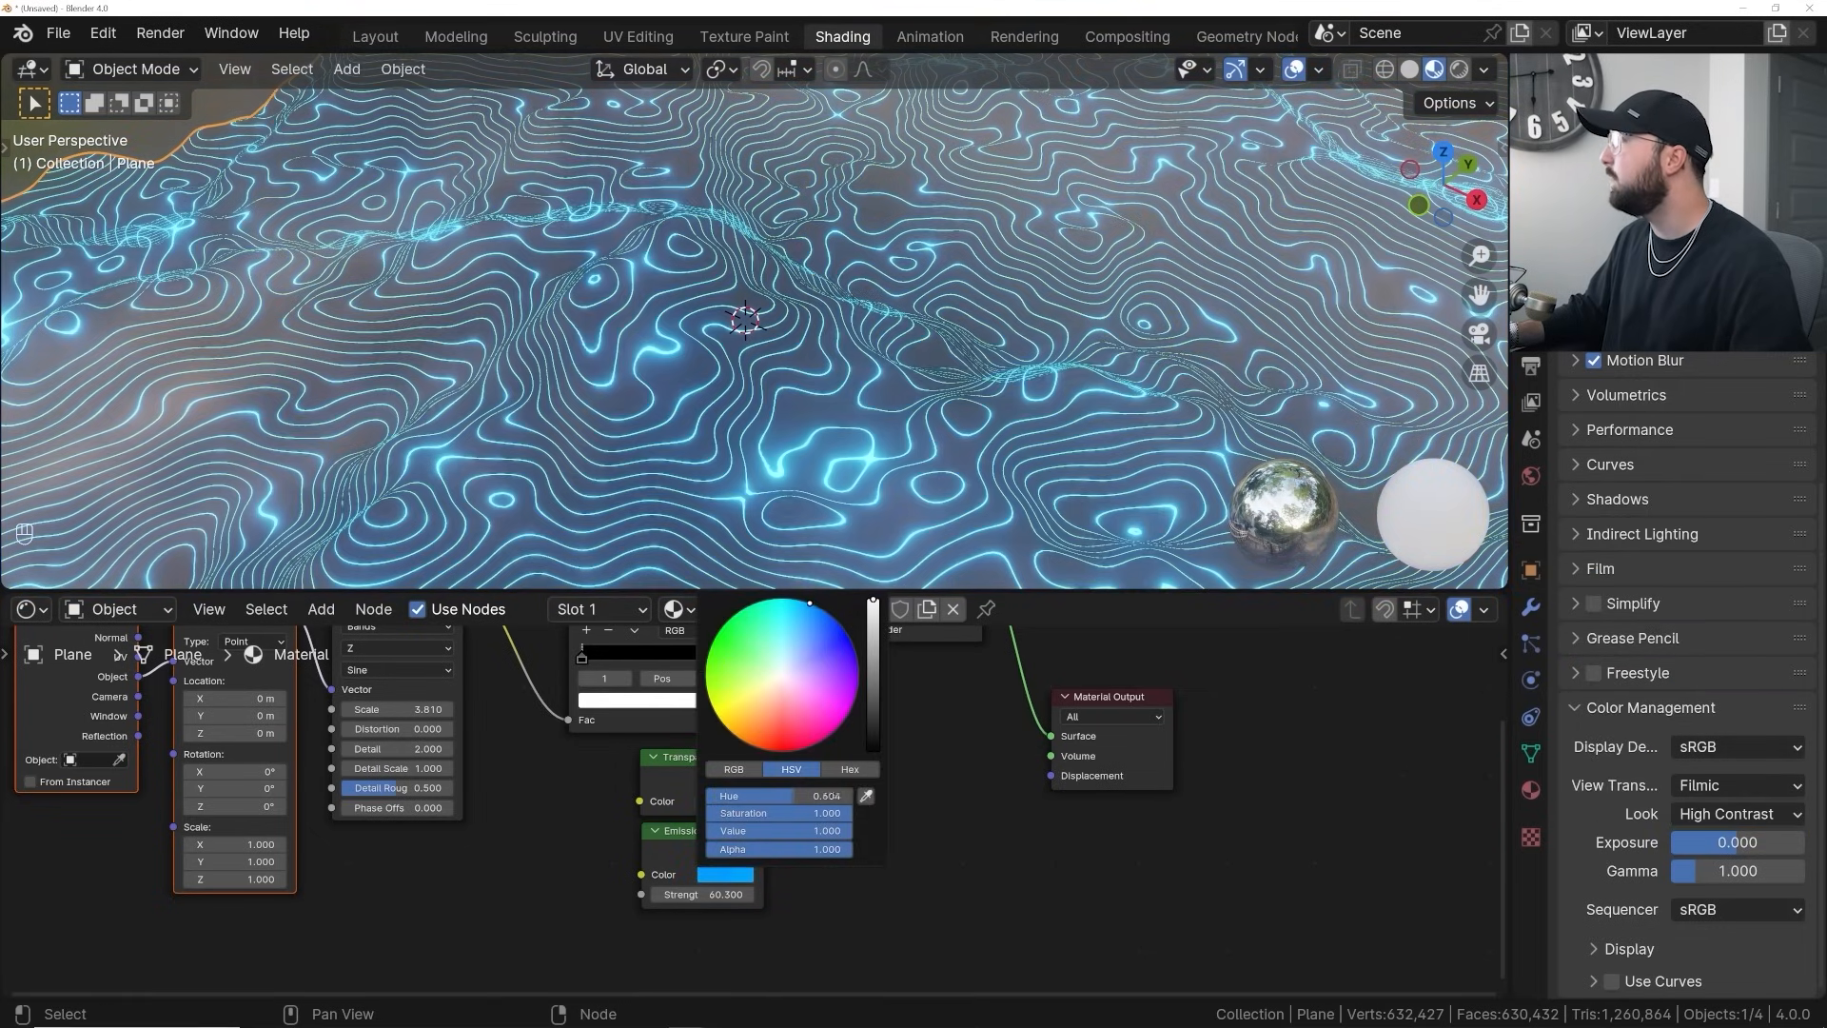
left_click_drag(711, 894, 545, 894)
scroll(654, 870, "down", 5)
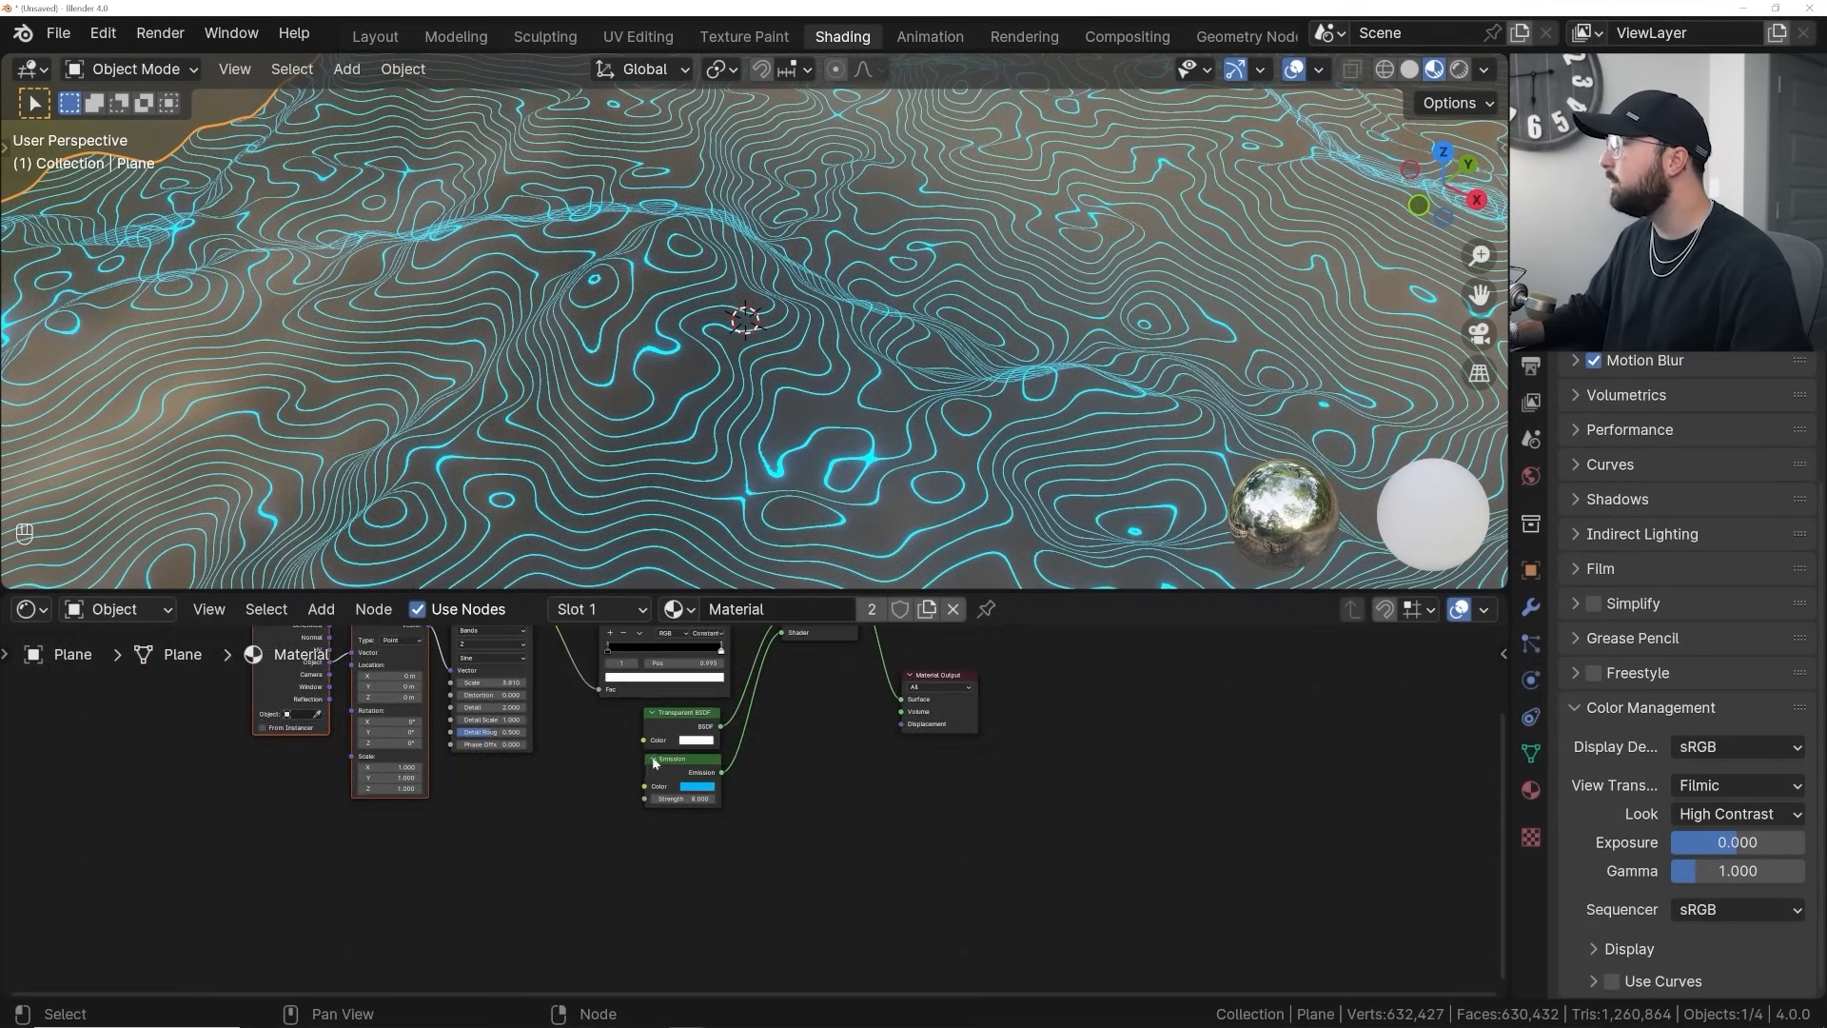
Show the terrain in Rendered viewport shading and set the World background color to black
middle_click_drag(655, 362, 808, 292)
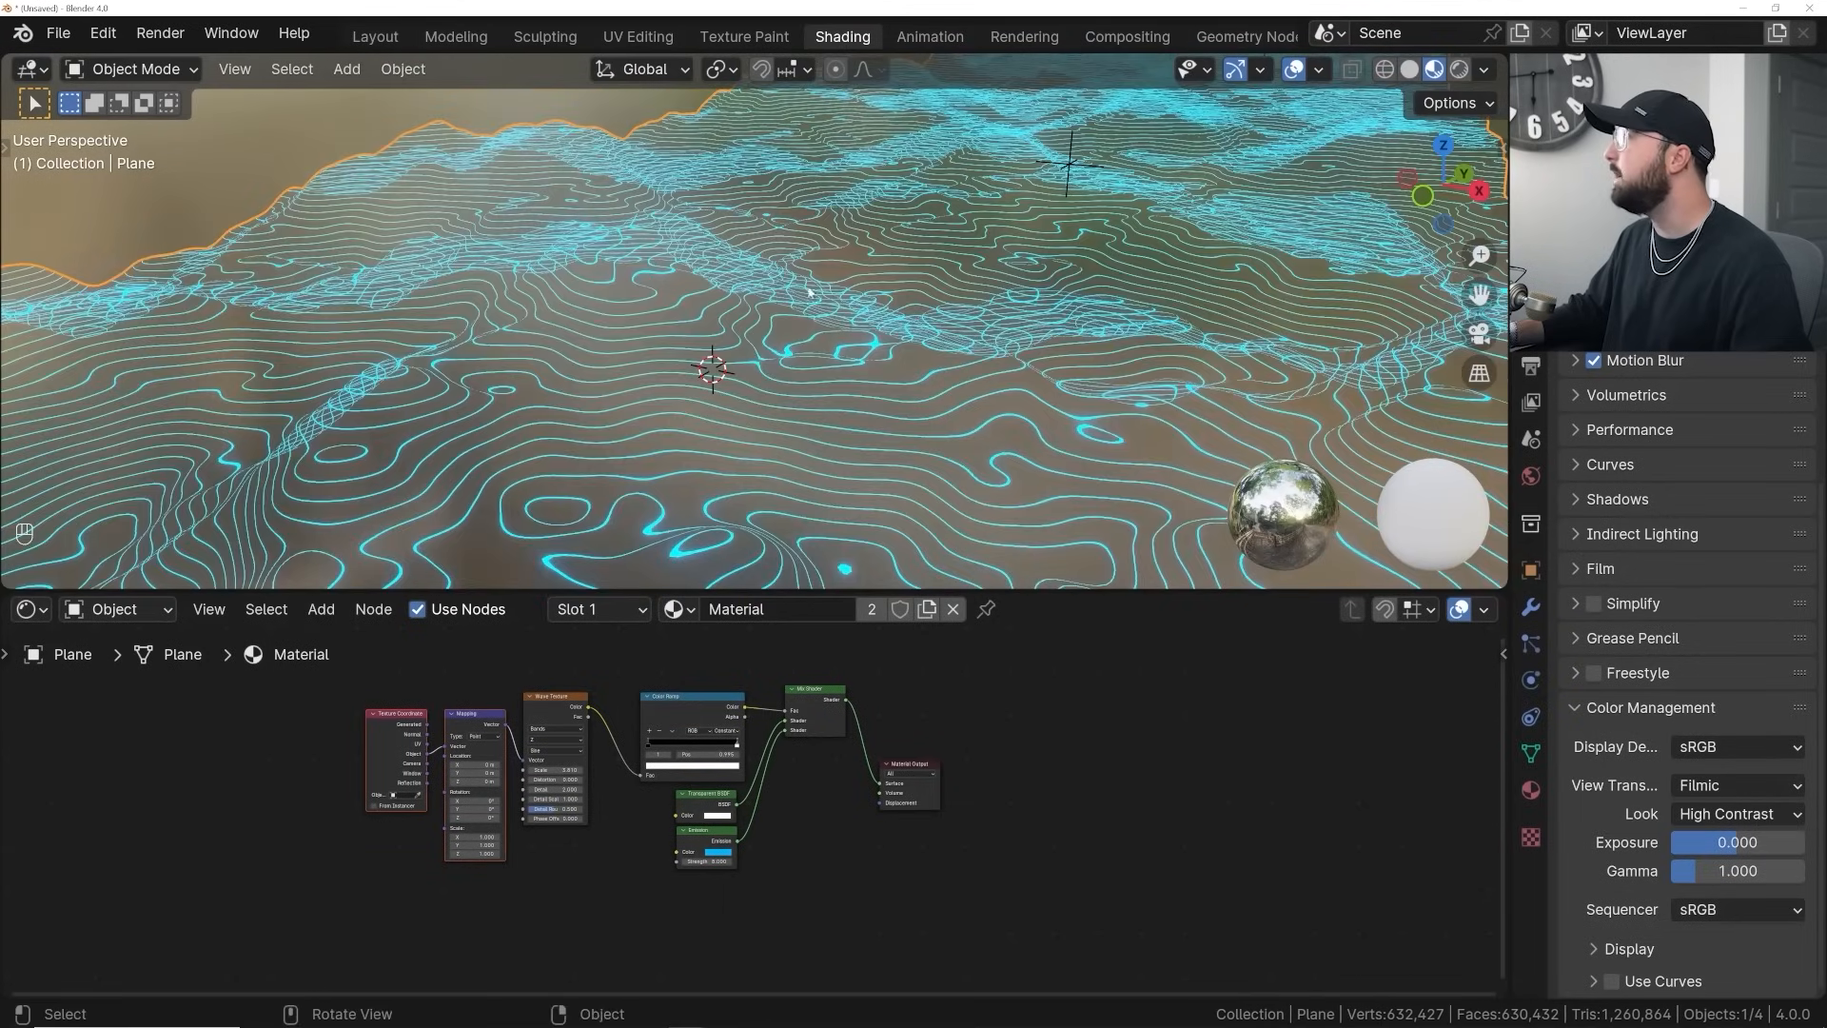
left_click(1459, 68)
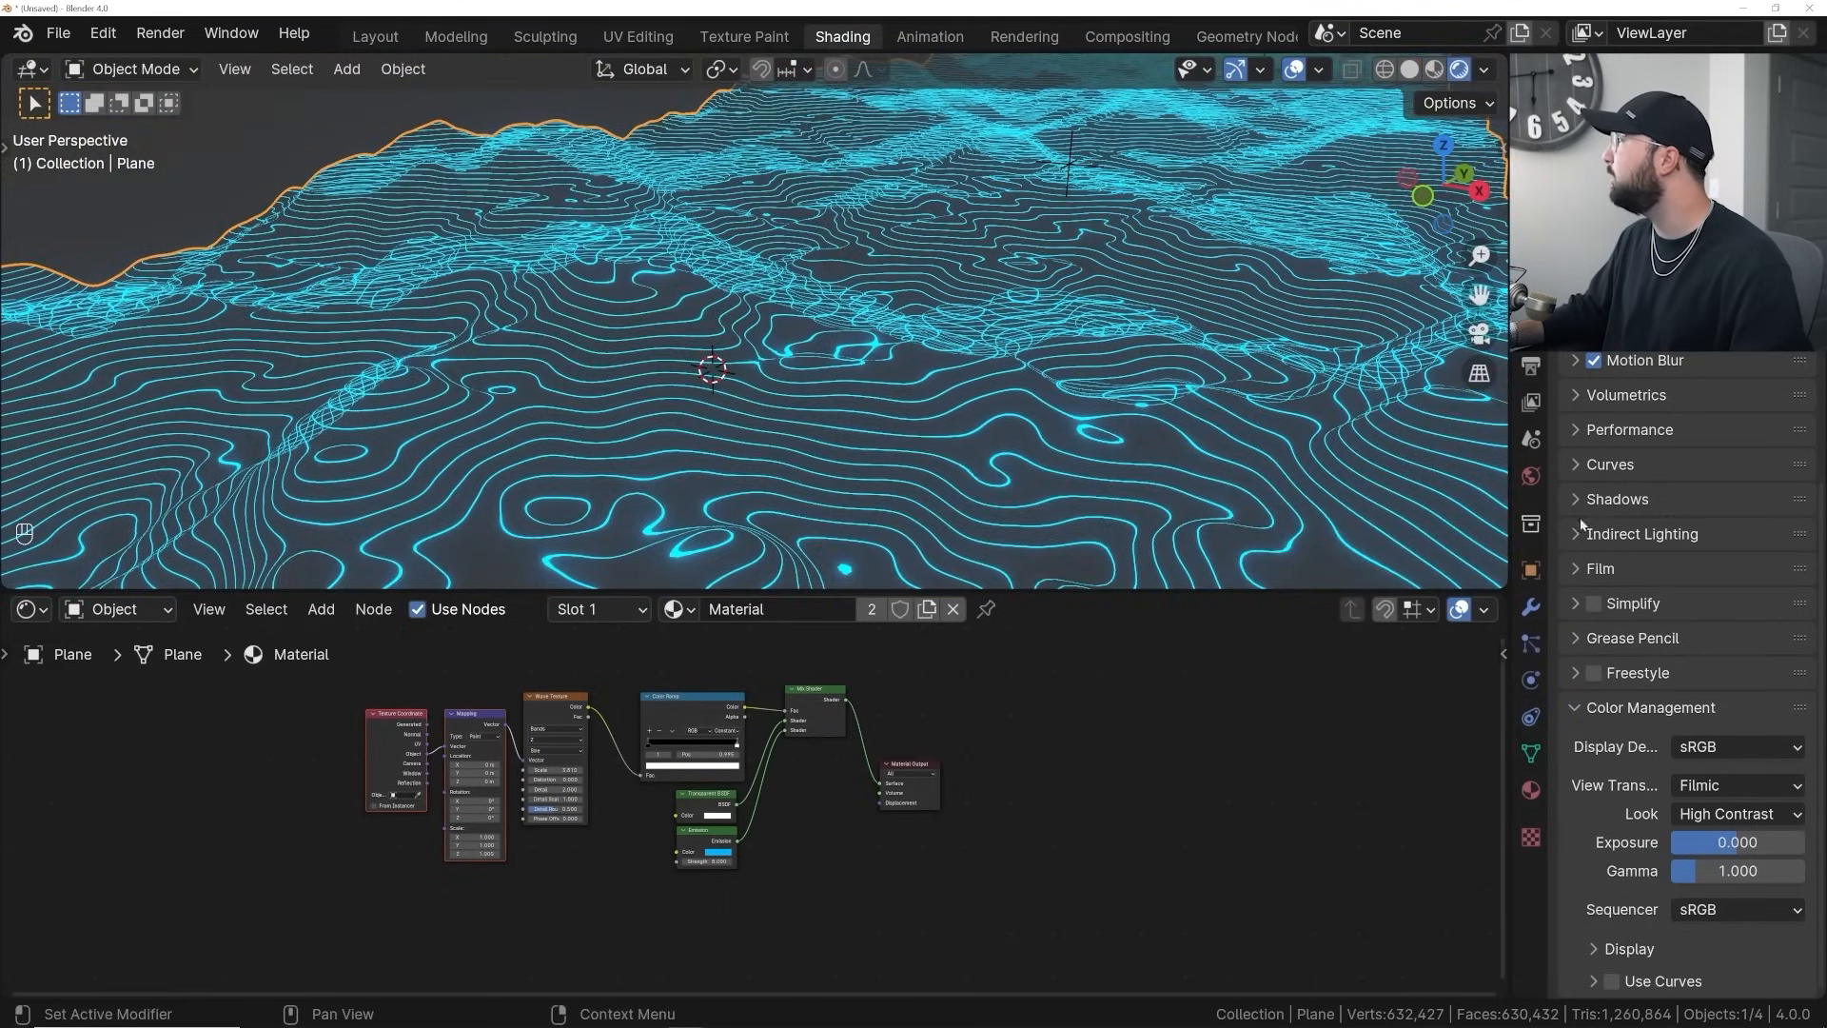
left_click(1530, 477)
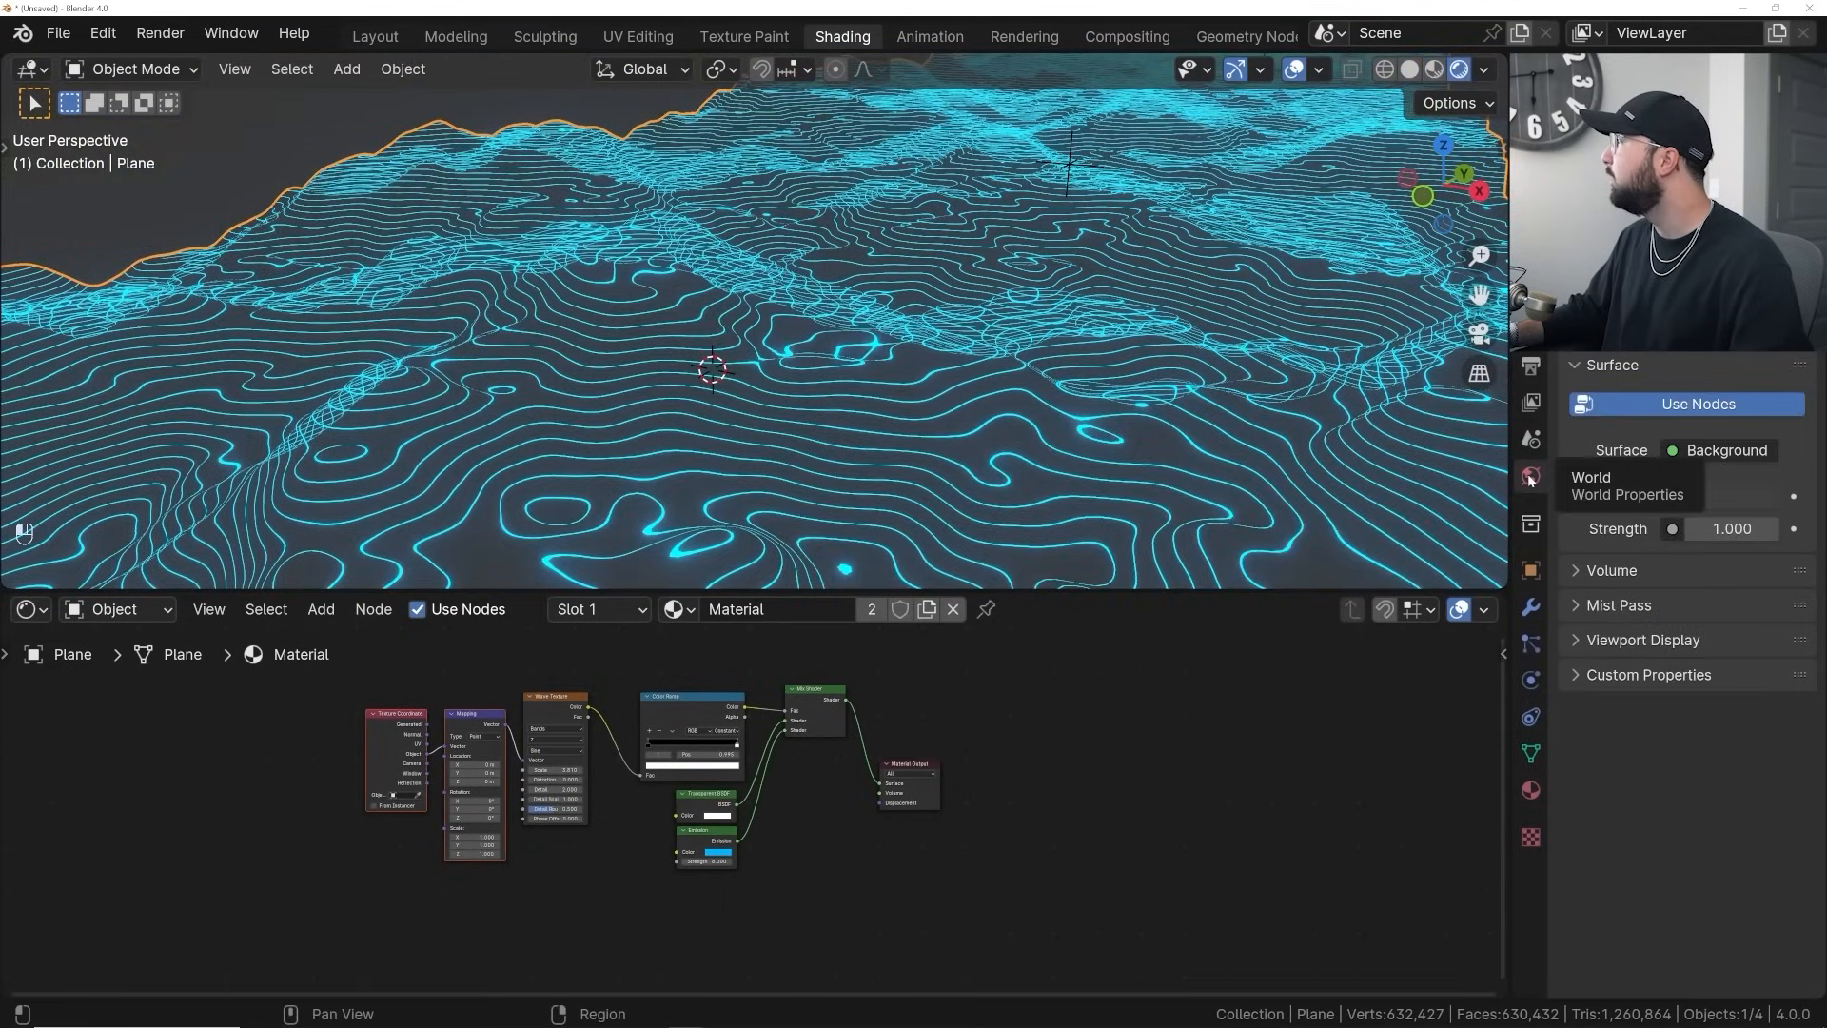
left_click(1732, 496)
left_click_drag(1747, 286, 1748, 331)
middle_click_drag(1088, 304, 999, 438)
scroll(999, 441, "down", 4)
scroll(912, 456, "up", 2)
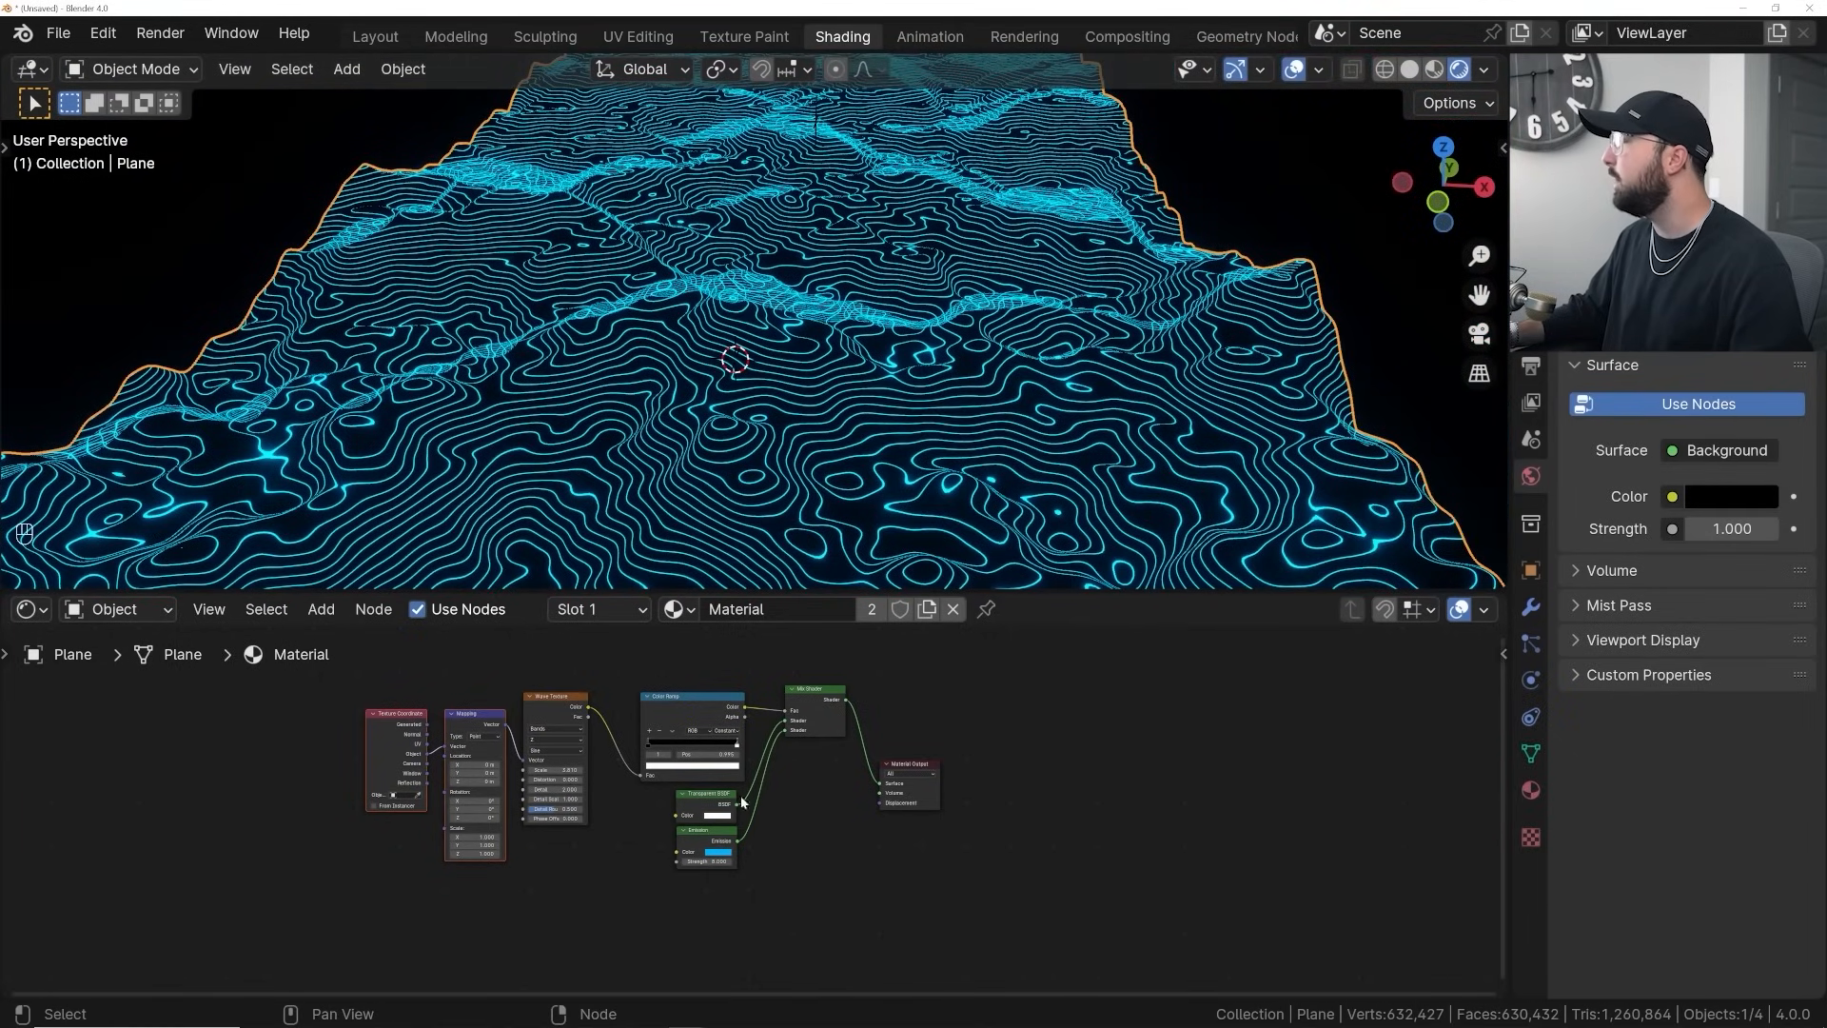
Move the Material Output aside and insert a duplicate of the Mix Shader between the original Mix Shader and the output
scroll(740, 796, "up", 2)
left_click_drag(727, 877, 980, 781)
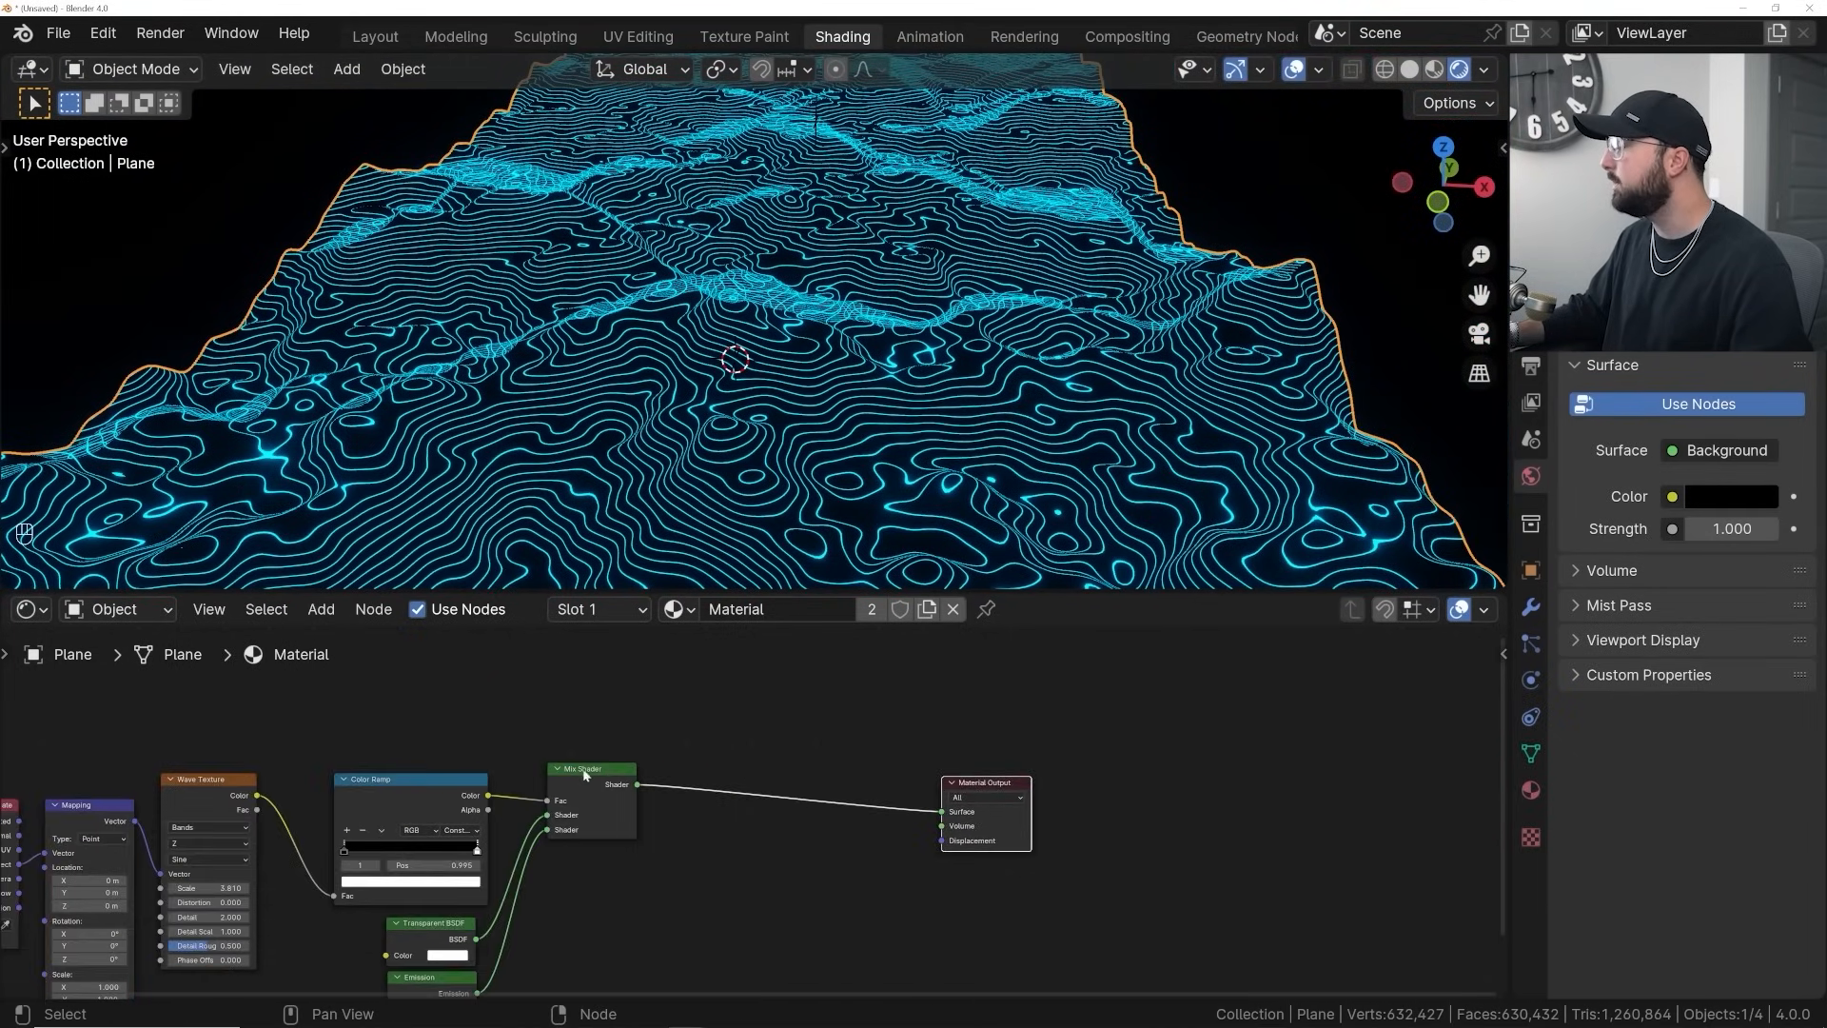
scroll(579, 767, "up", 2)
left_click(516, 759)
key("shift+d")
left_click(840, 763)
Duplicate the blue Emission node and connect the copy to the second Shader input of the new Mix Shader
middle_click_drag(693, 776, 691, 659)
left_click(286, 940)
key("shift+d")
left_click(545, 783)
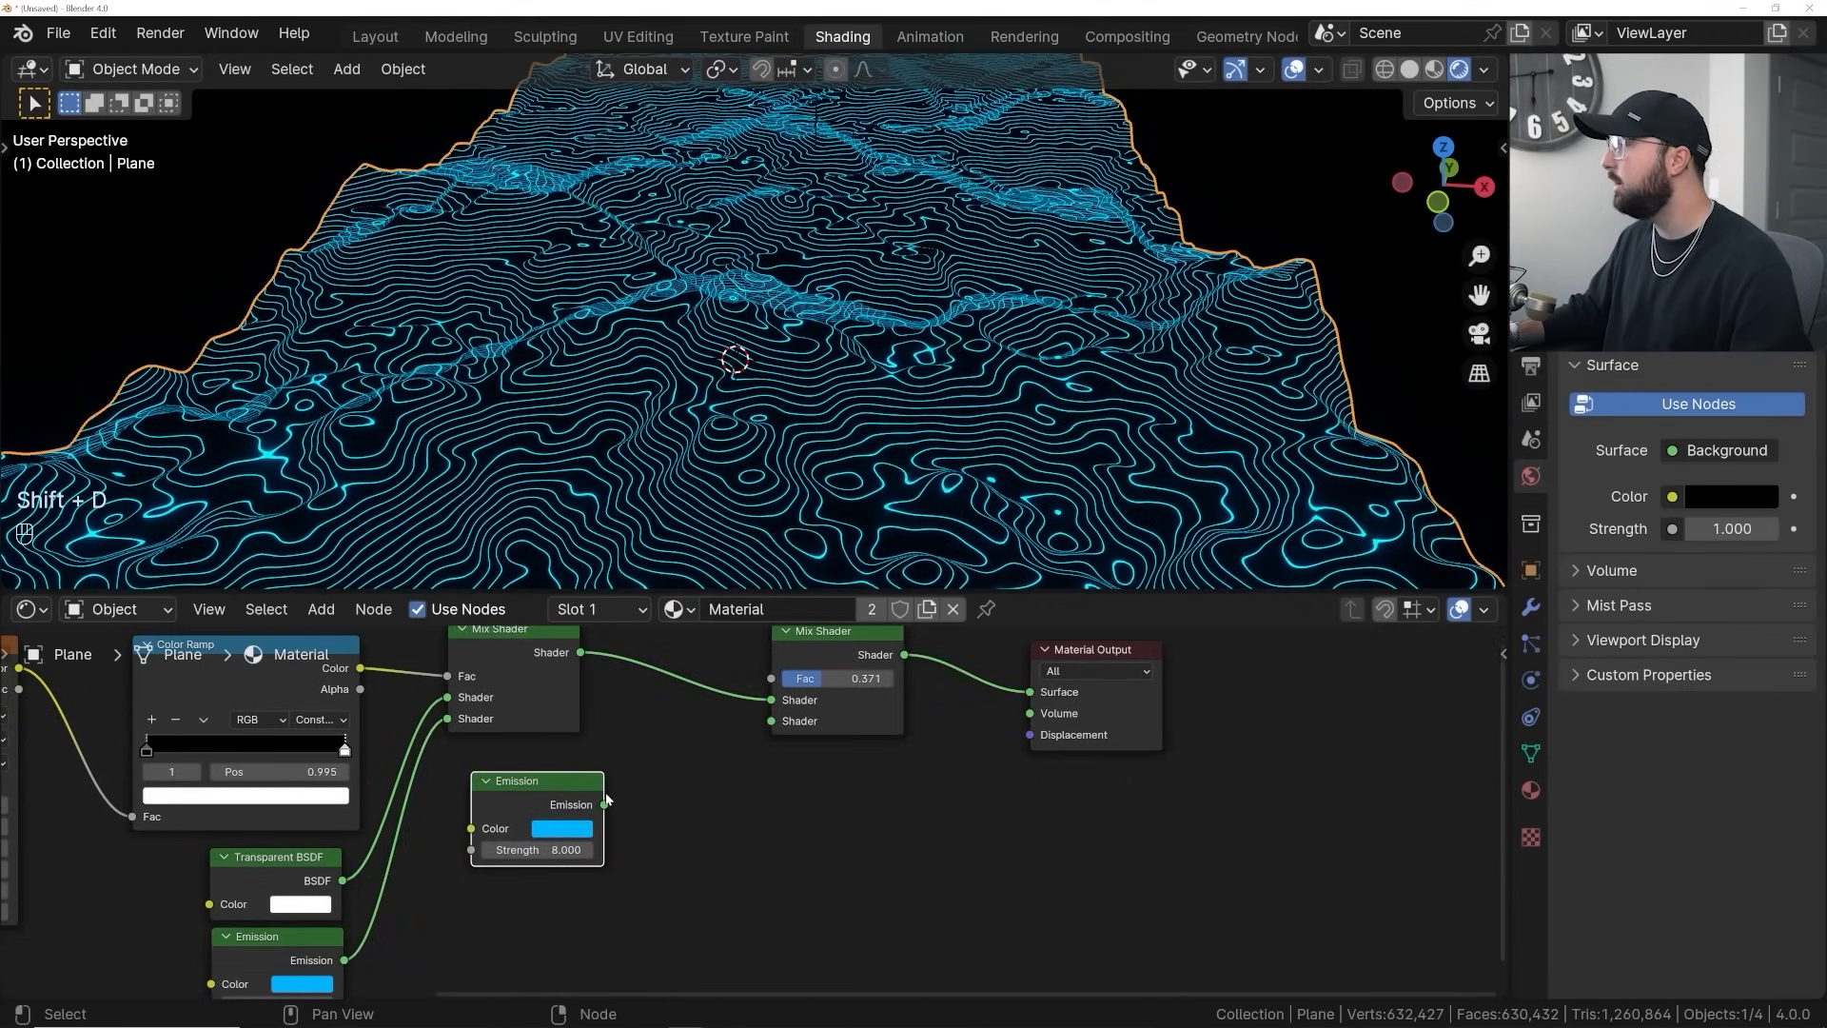
left_click_drag(604, 805, 779, 719)
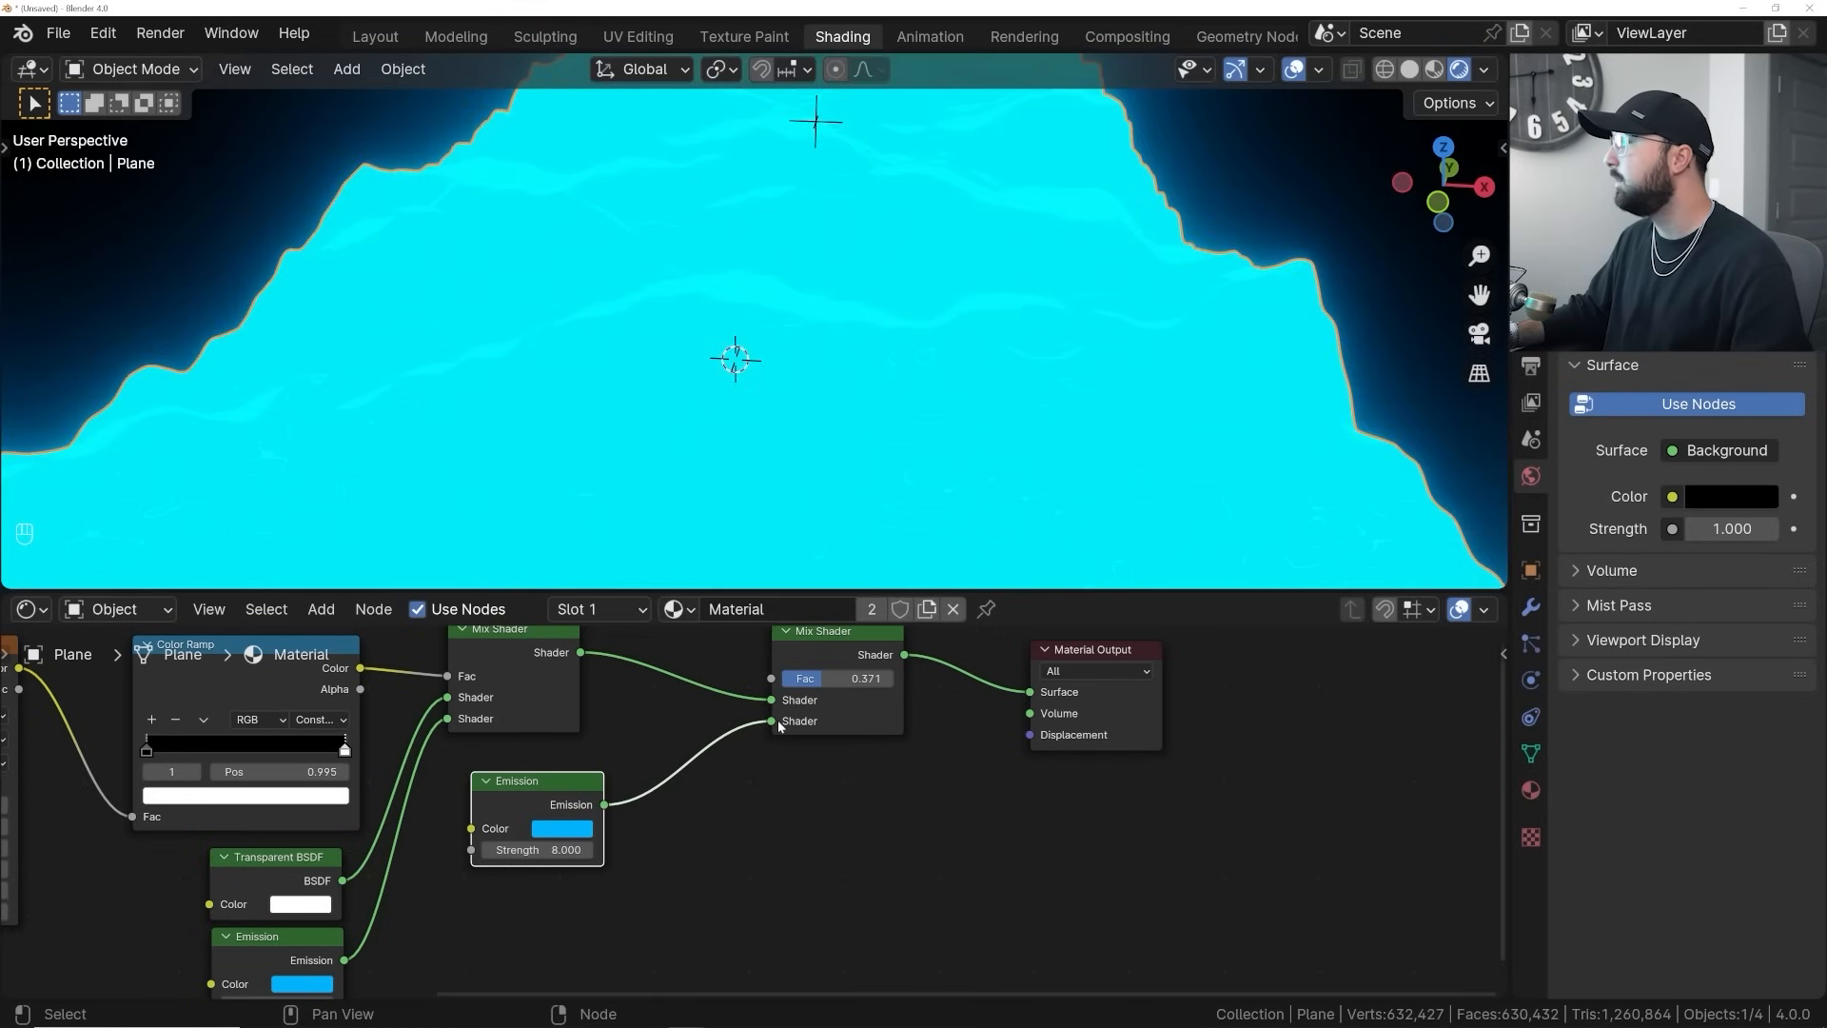
Change the duplicated Emission node's color to orange-red
left_click(562, 828)
left_click(595, 691)
left_click_drag(594, 691, 593, 689)
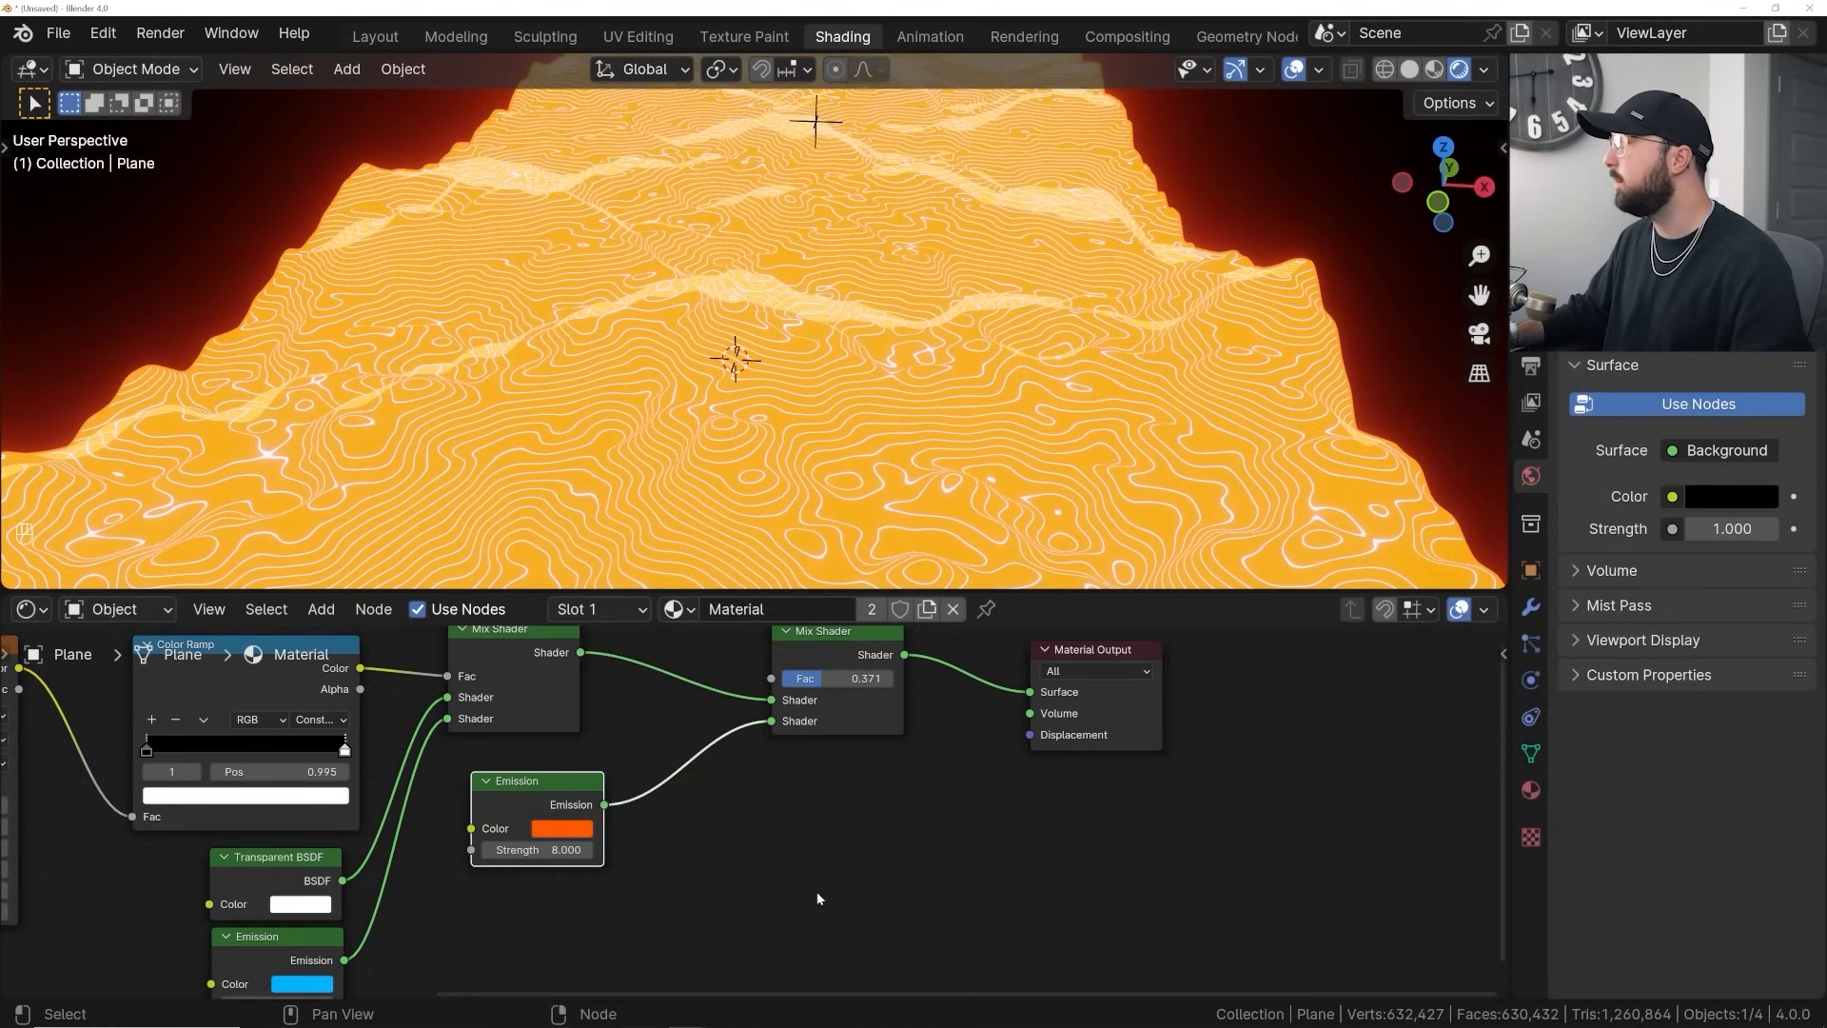
Add a Color Ramp node and connect its Color output to the Fac input of the new Mix Shader
middle_click_drag(763, 779, 699, 1009)
left_click_drag(767, 866, 759, 683)
right_click(759, 683)
key("shift+a")
left_click(588, 716)
type("col")
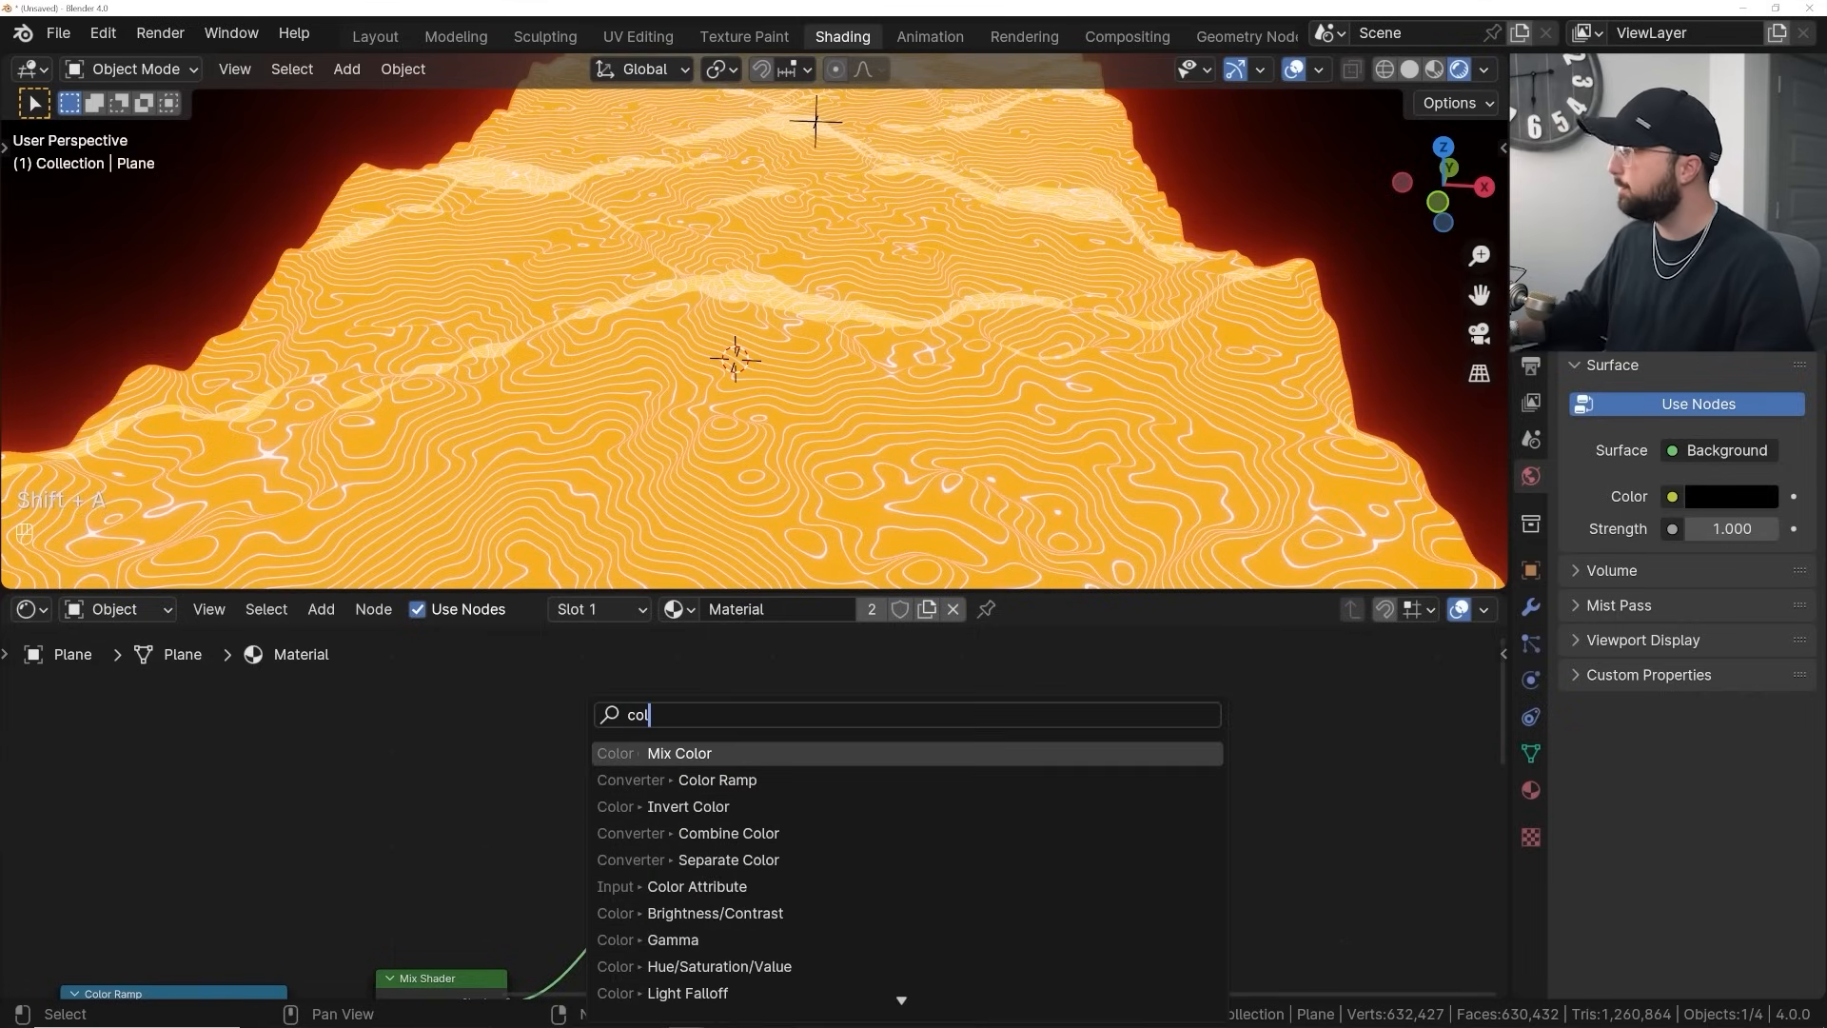
left_click(657, 781)
left_click(330, 713)
left_click_drag(572, 748, 699, 833)
Add a Gradient Texture node and connect its Color output to the new Color Ramp's Fac input
middle_click_drag(189, 761, 460, 763)
key("shift+a")
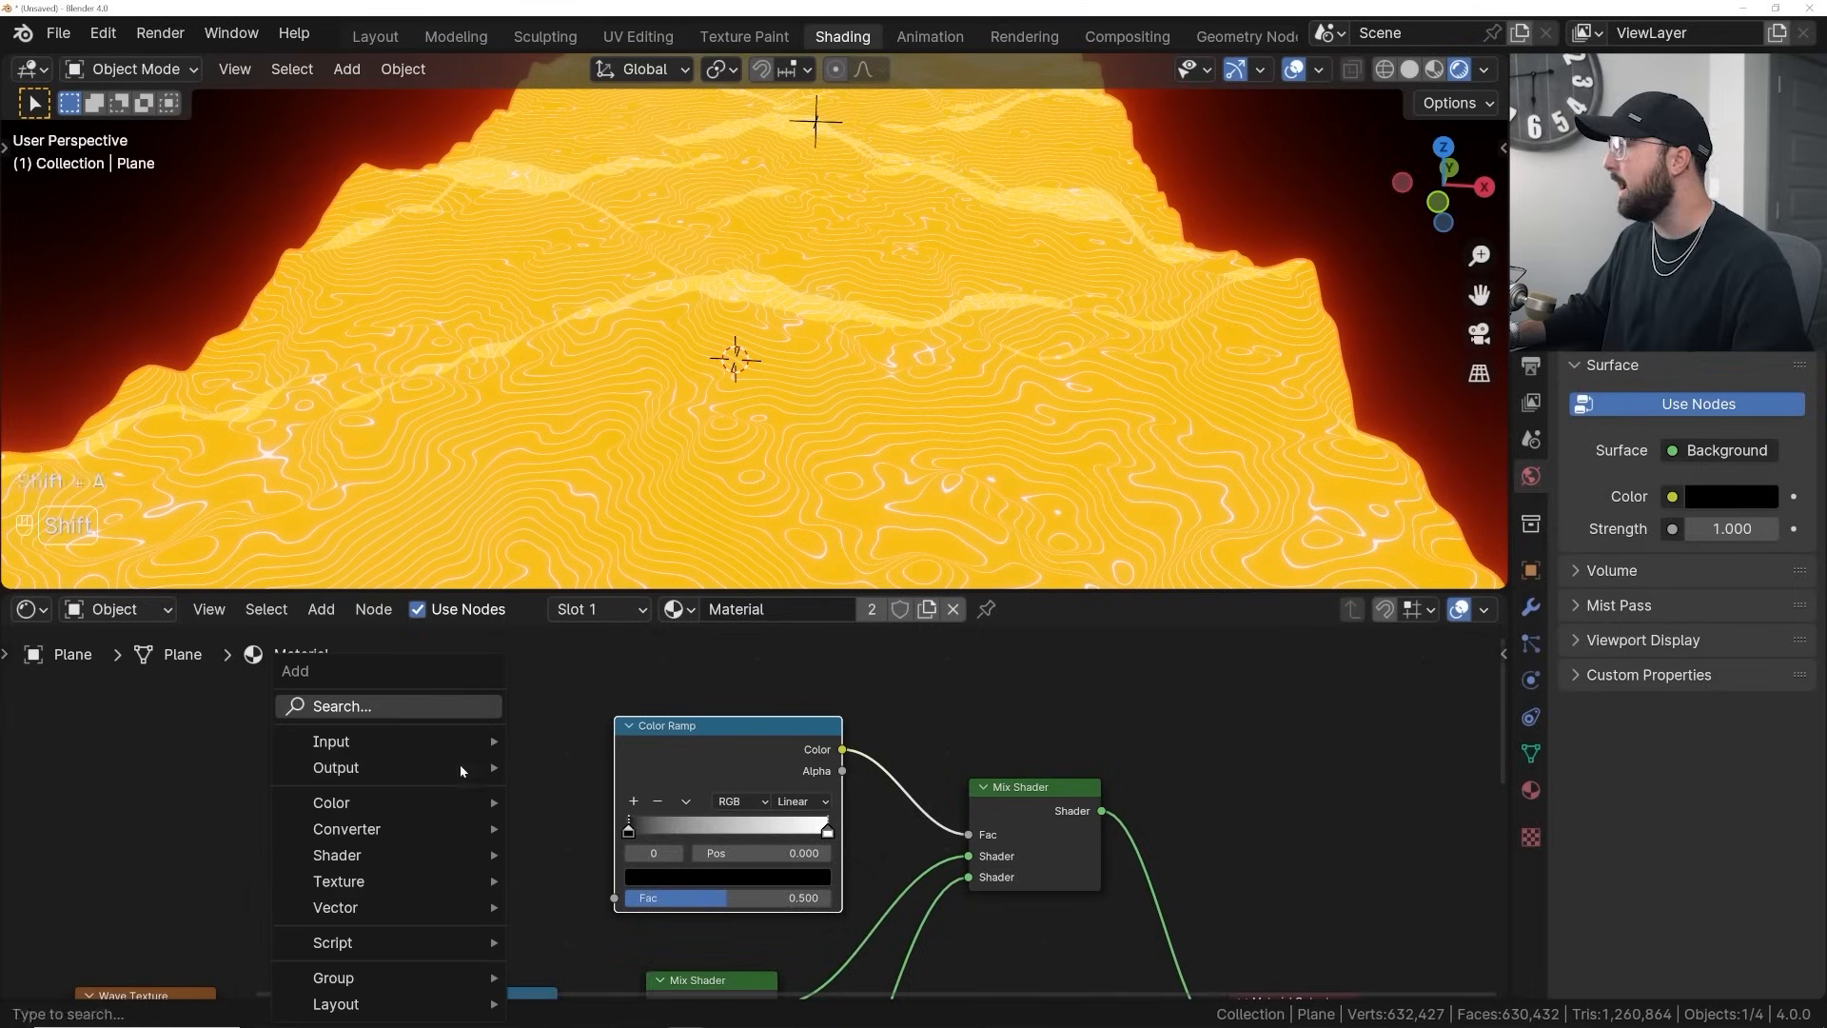
left_click(407, 710)
type("grad")
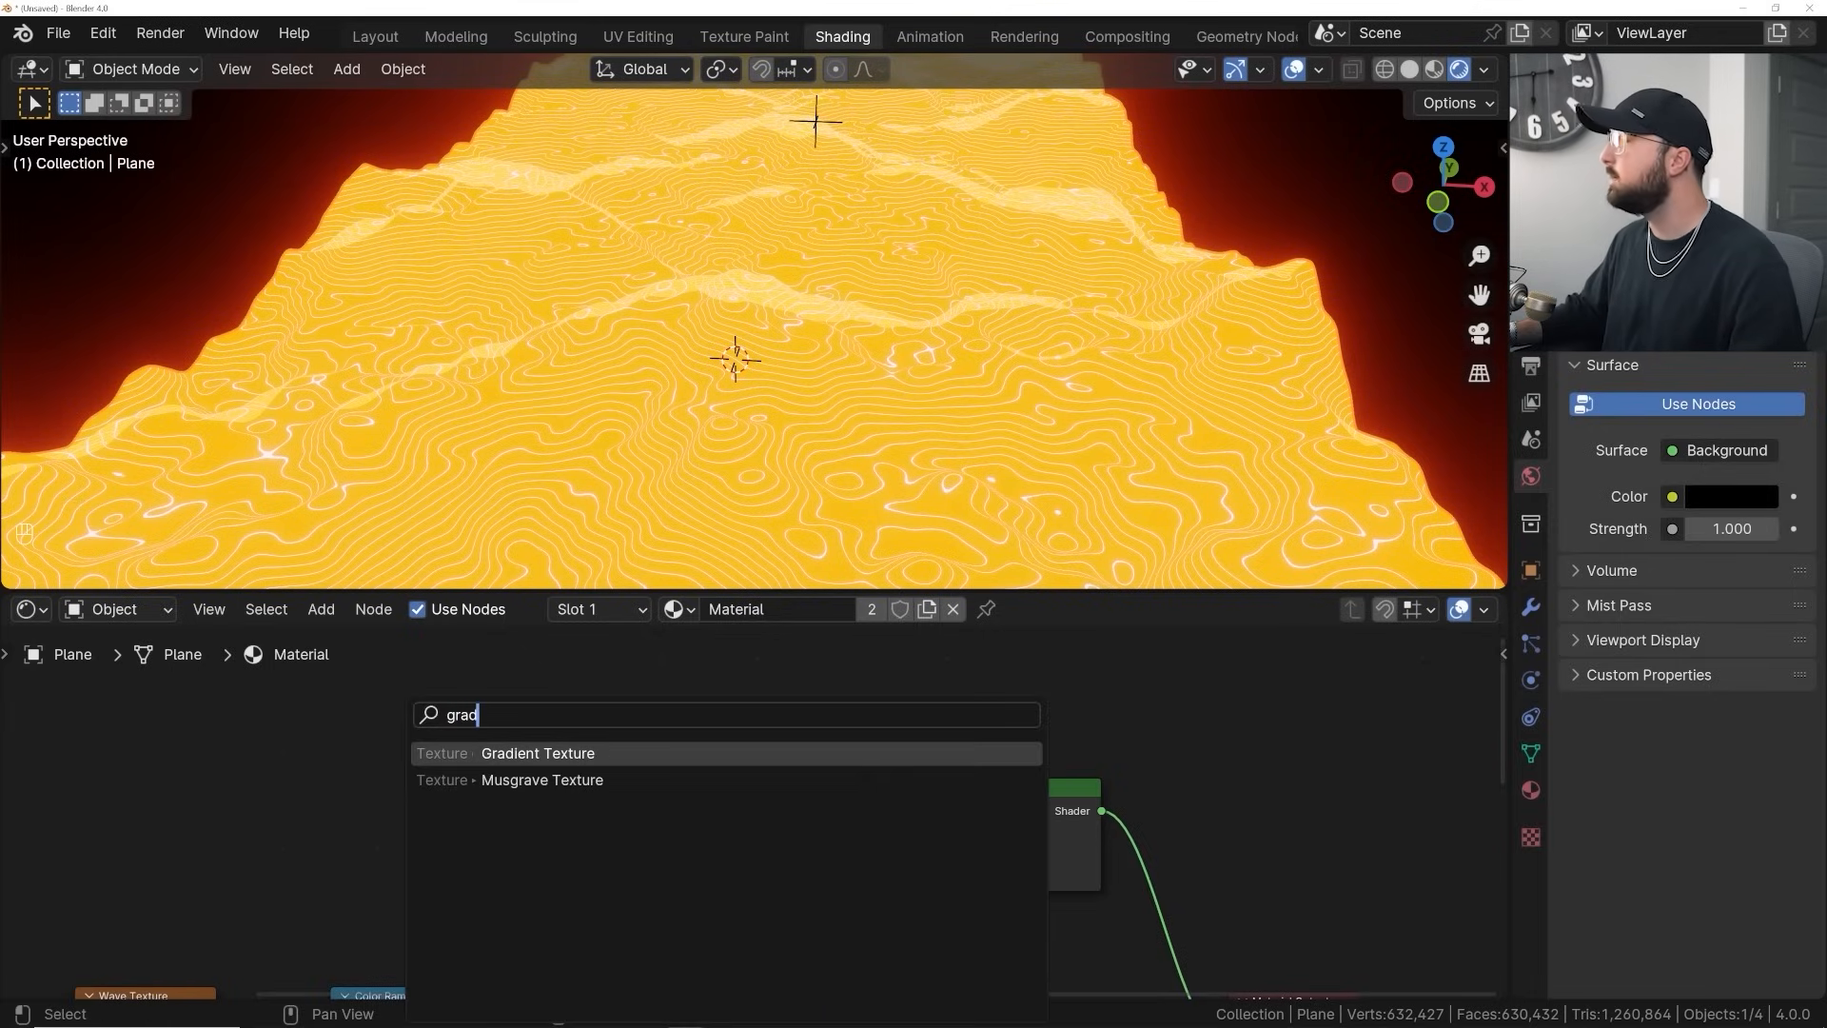
key("Return")
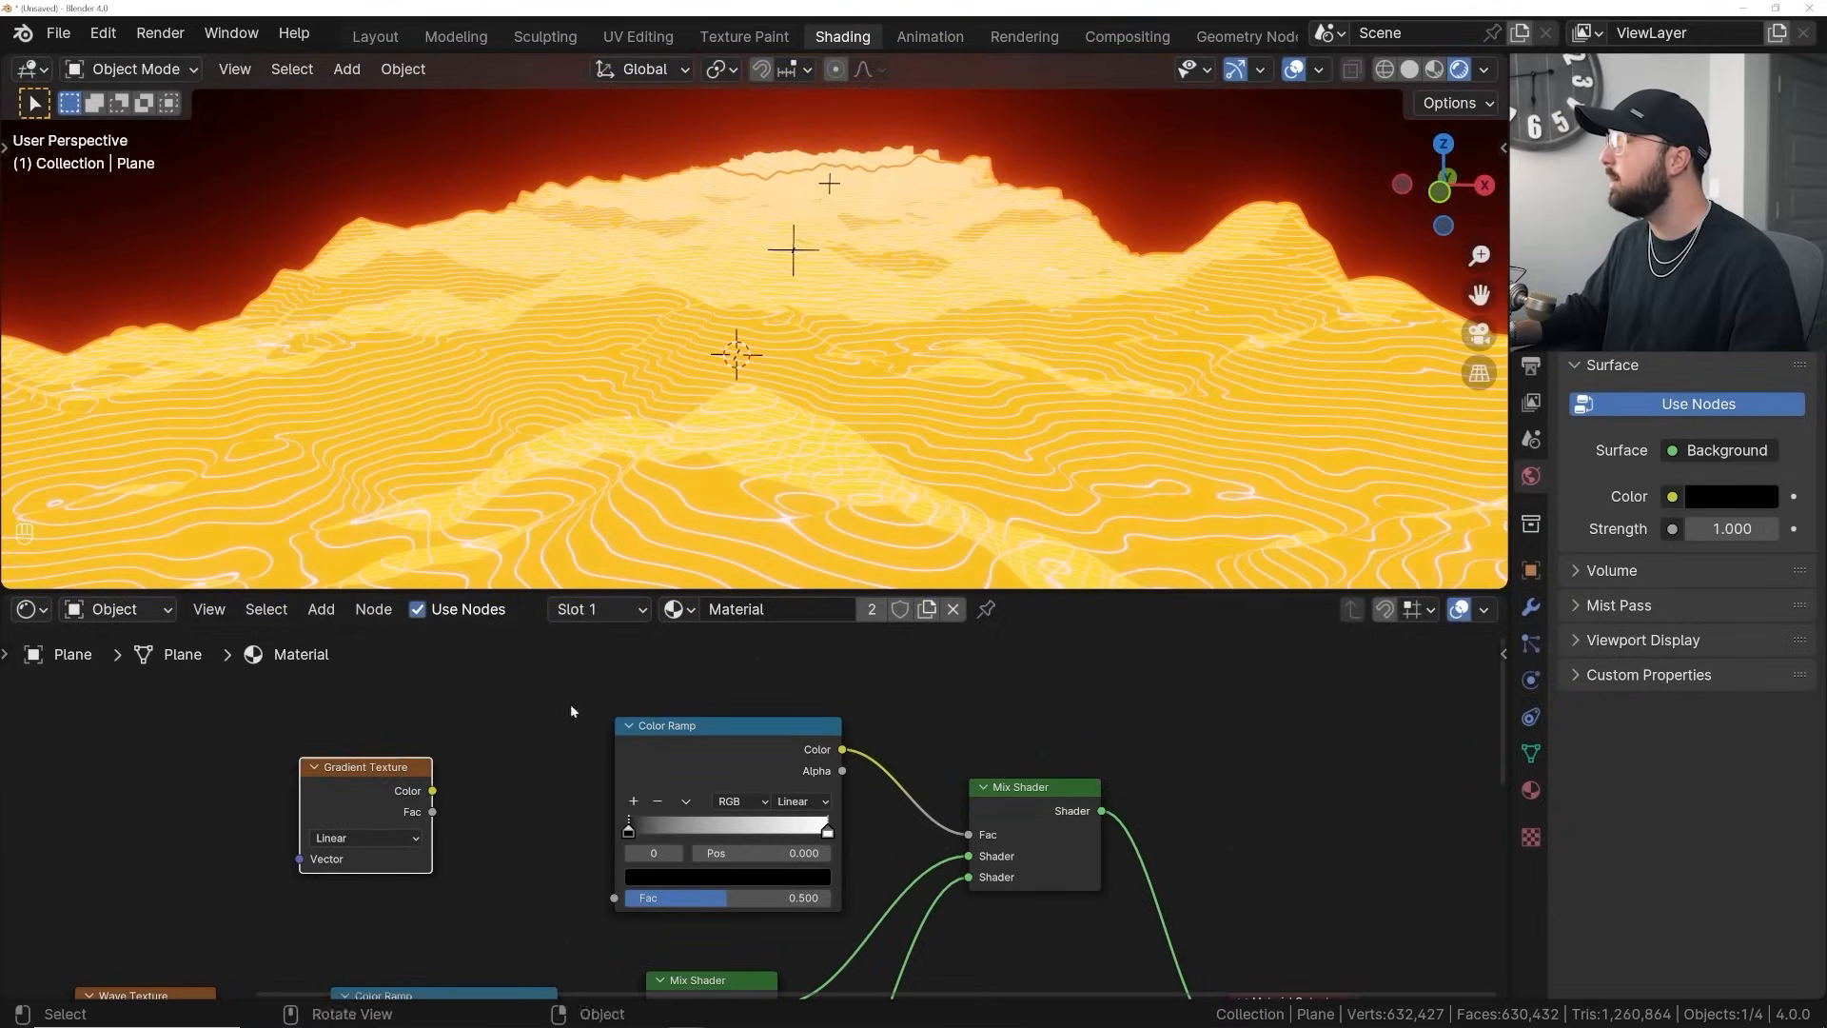
left_click(512, 811)
left_click_drag(513, 811, 563, 783)
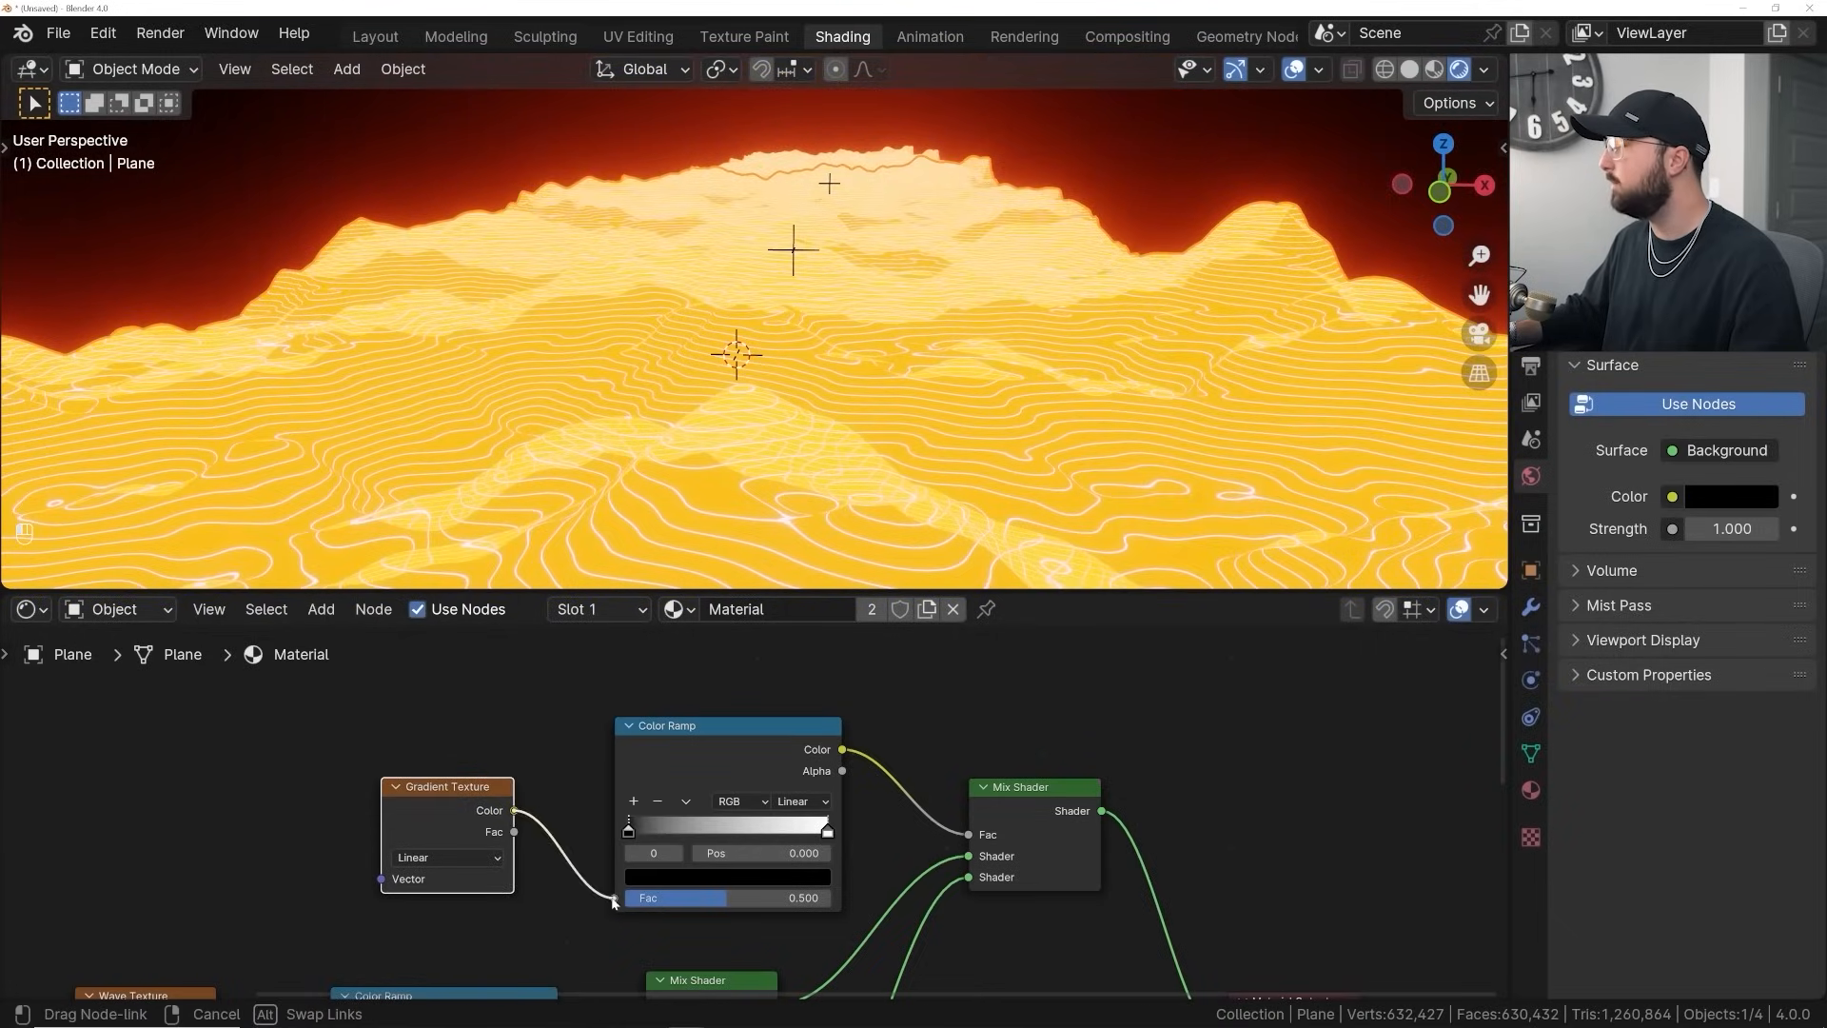
left_click_drag(614, 903, 614, 899)
Give the Gradient Texture its own Mapping and Texture Coordinate nodes and drive the Mapping from the Object coordinates
left_click_drag(448, 786, 514, 767)
key("ctrl+t")
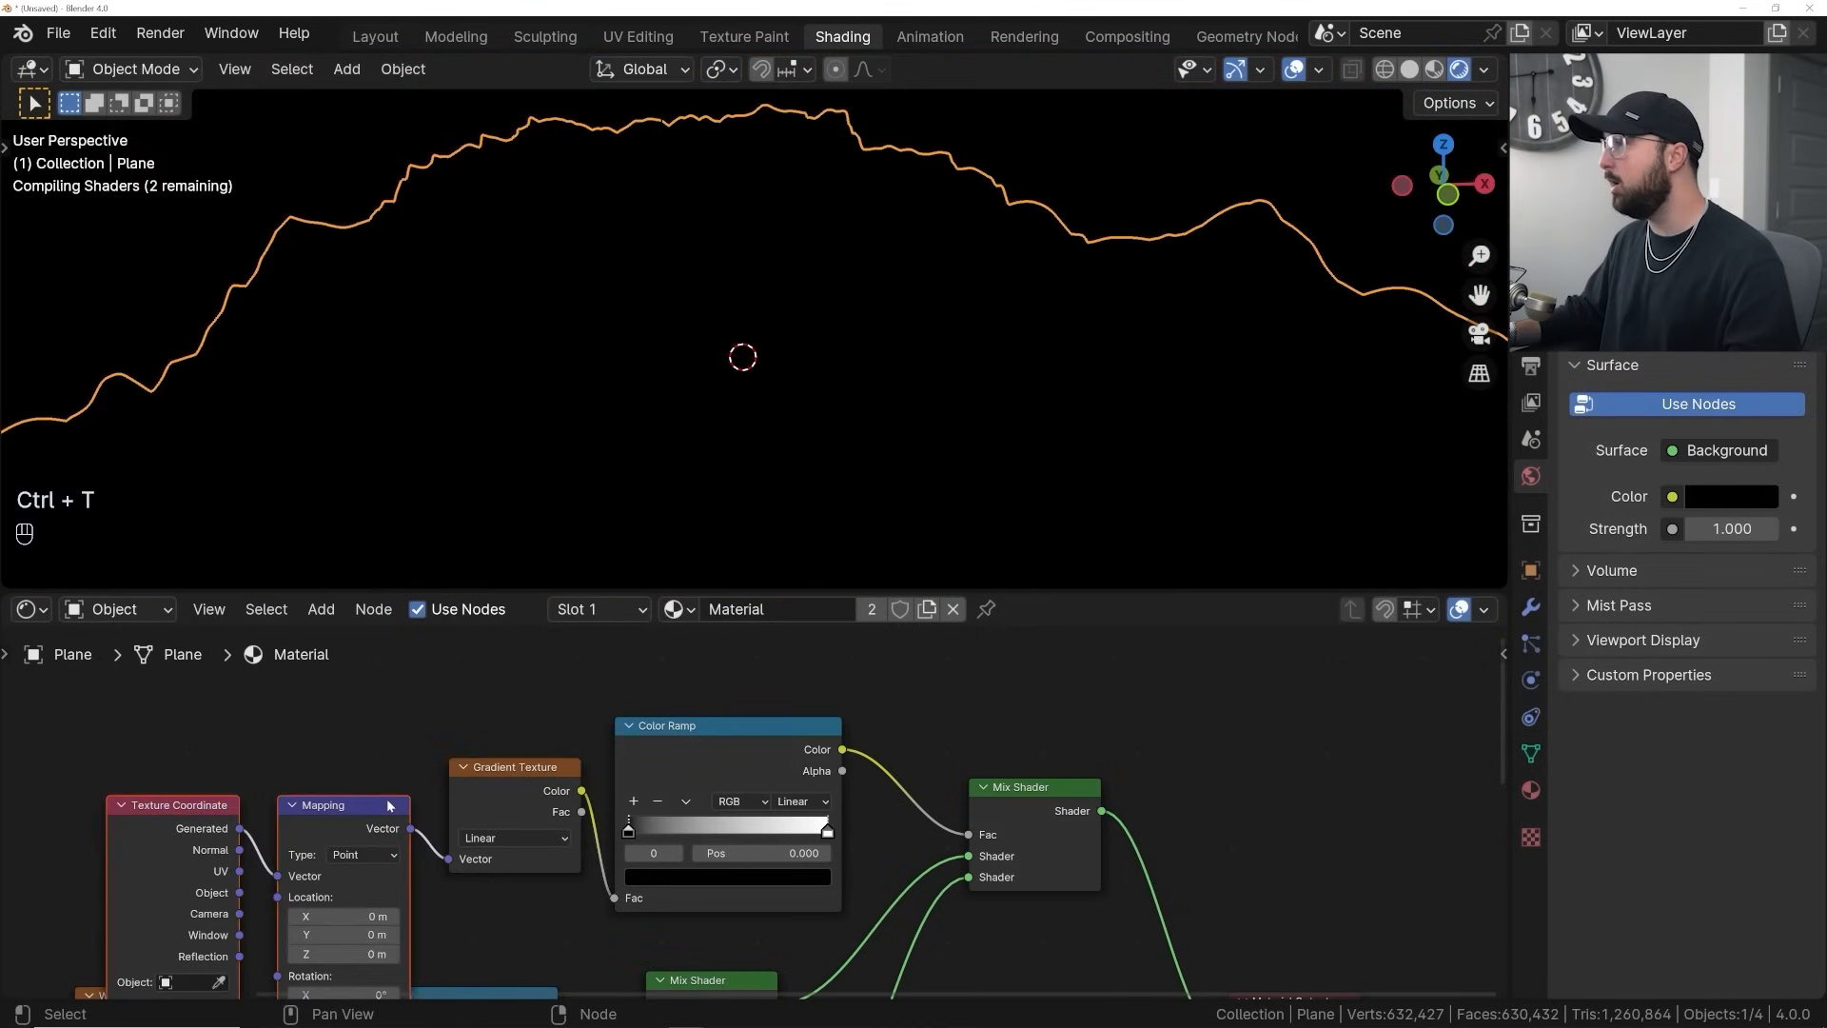
scroll(386, 806, "down", 3)
key("g")
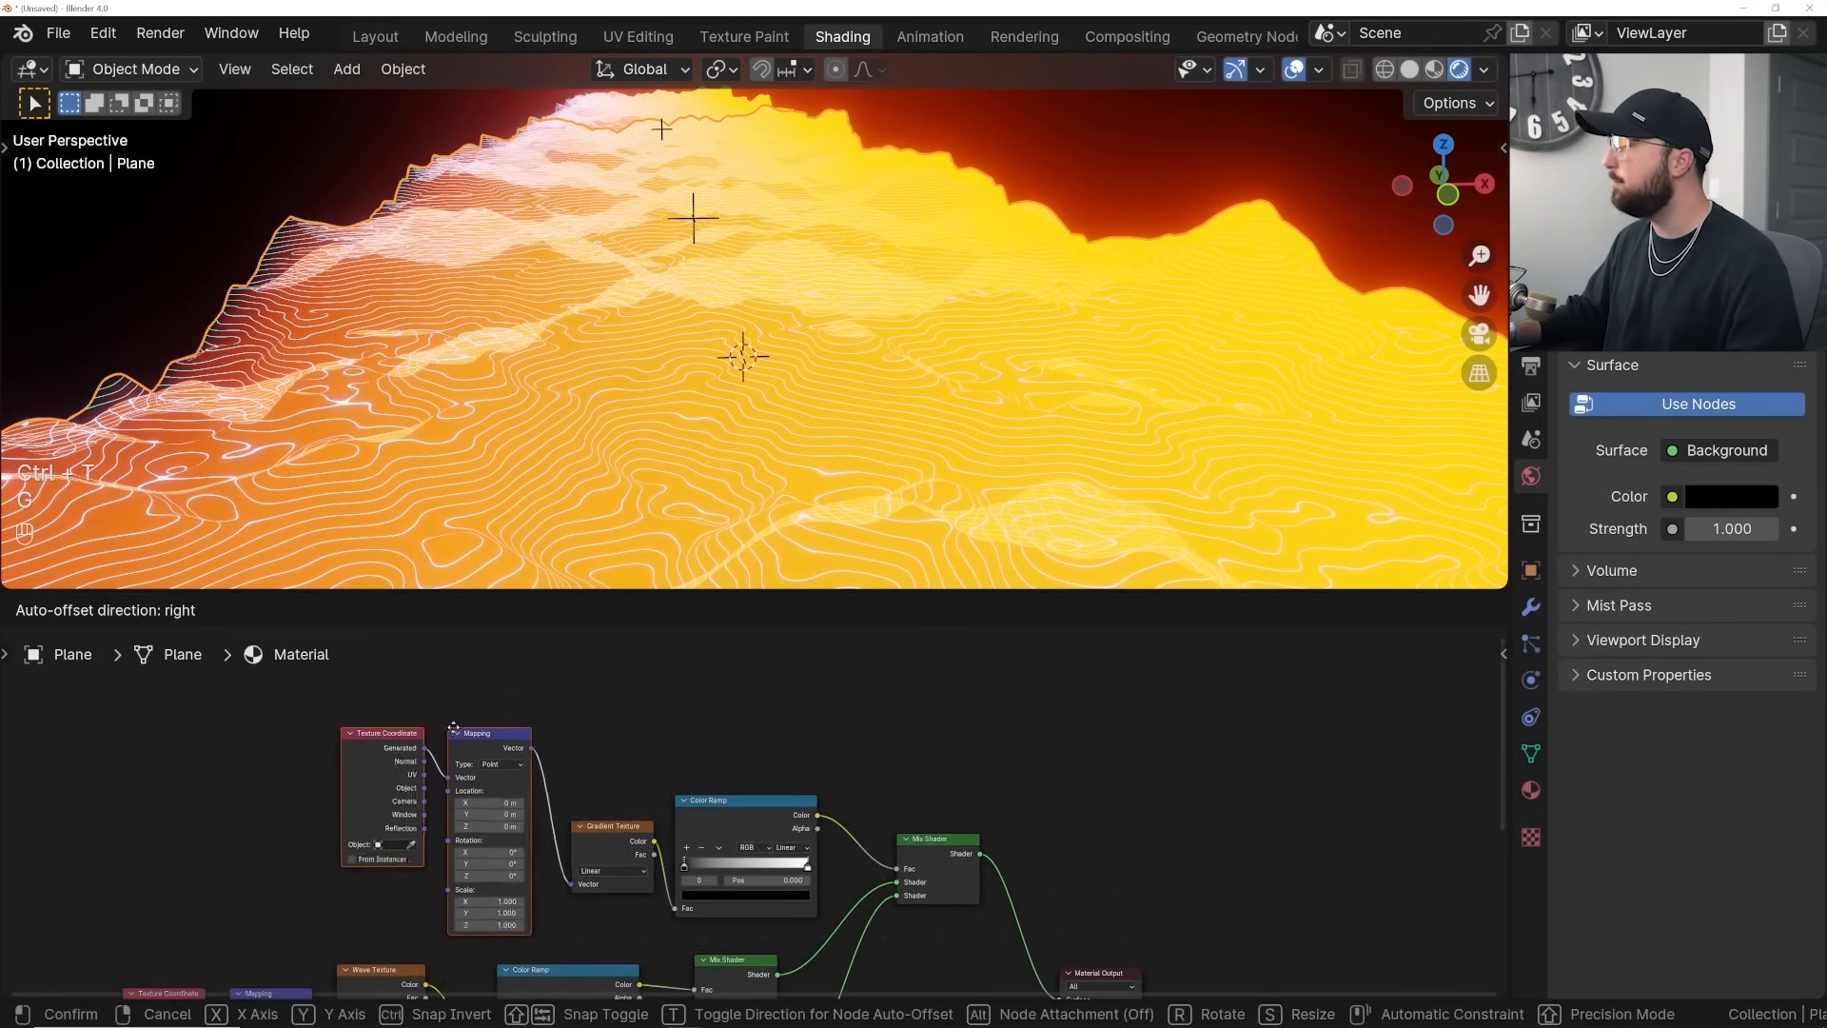
left_click(438, 723)
scroll(742, 813, "up", 2)
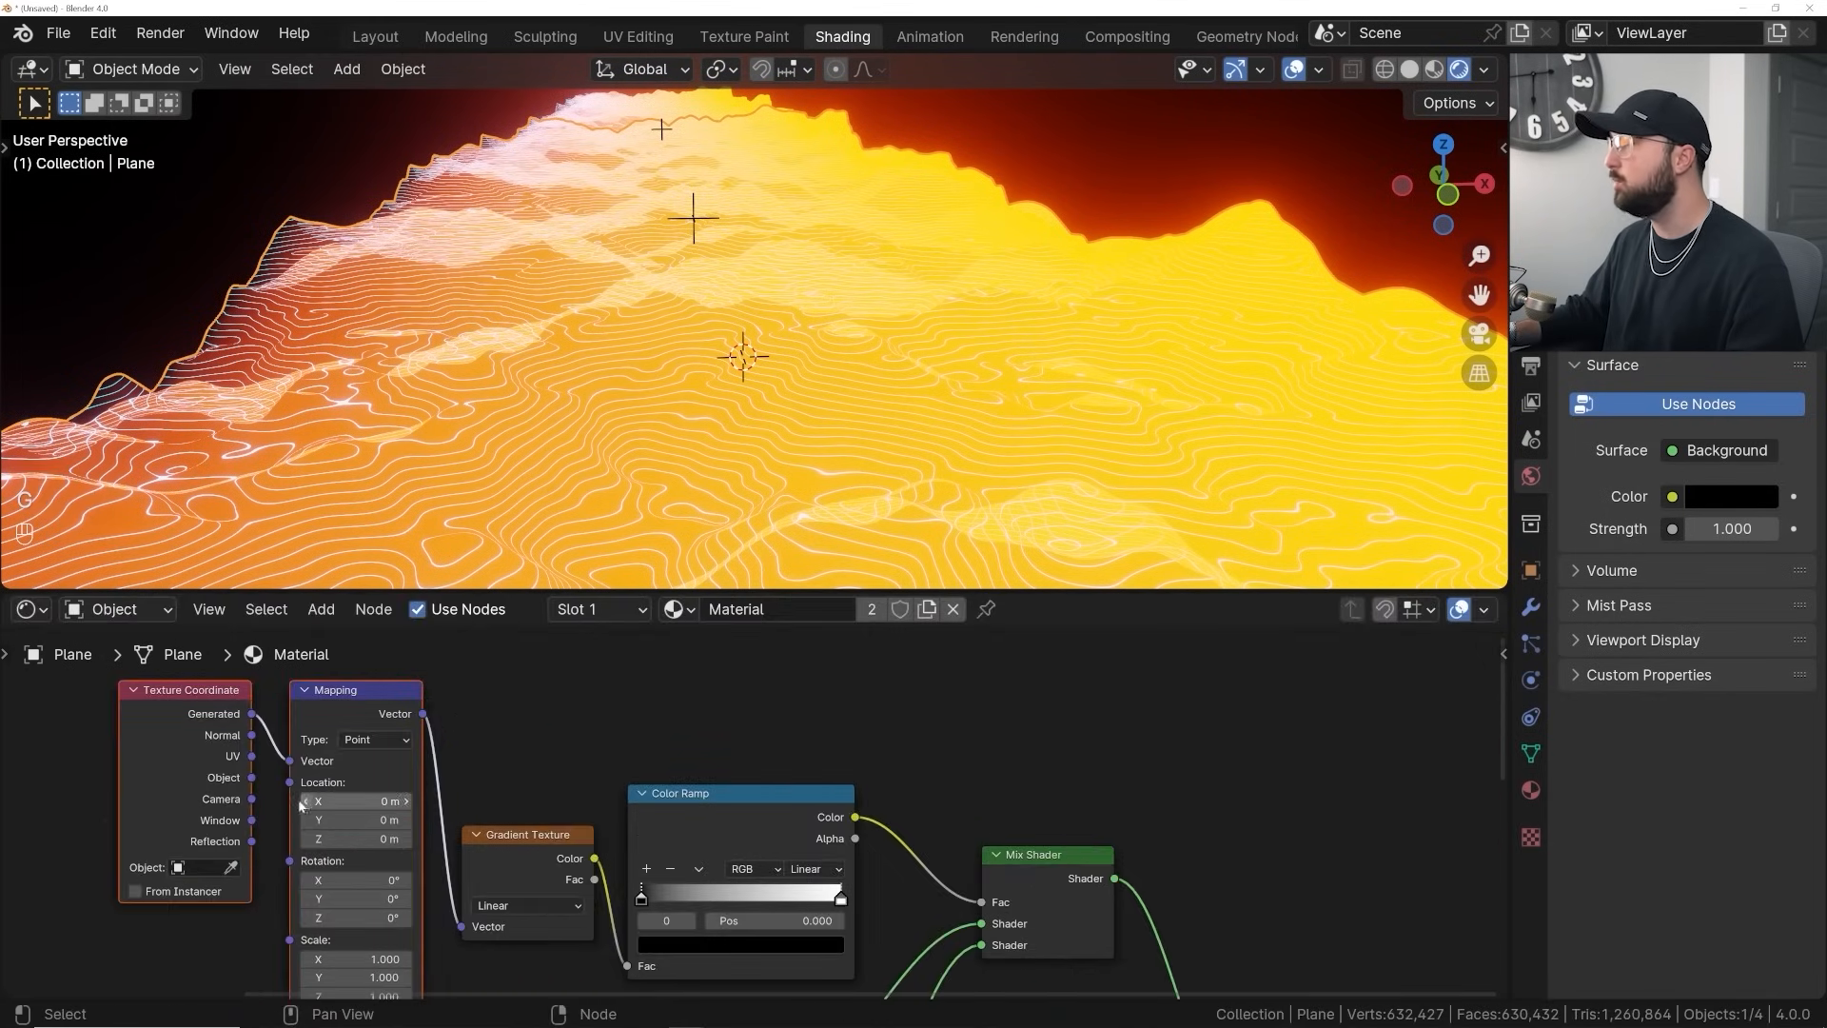
left_click_drag(252, 779, 290, 761)
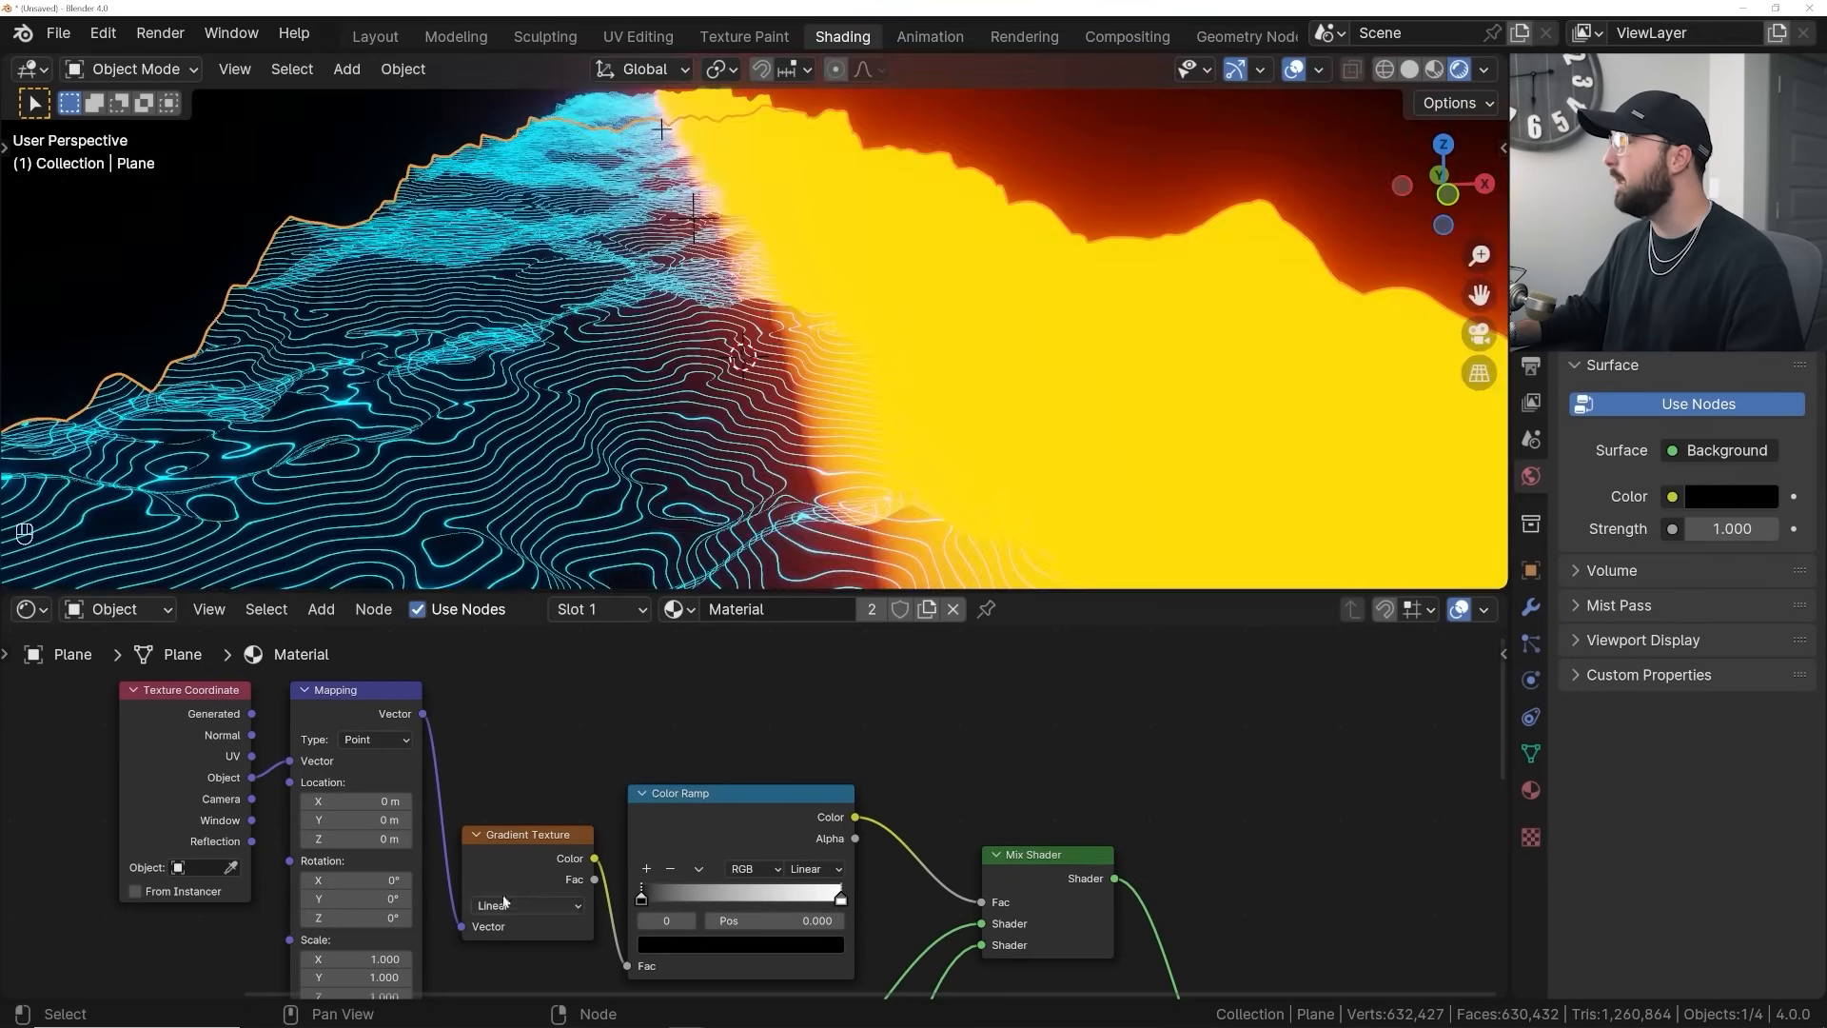
Set the gradient's Mapping rotation Y to 90° and location X to -1.47 m so the orange follows terrain height
left_click_drag(354, 898, 360, 899)
left_click(357, 899)
type("90")
key("Return")
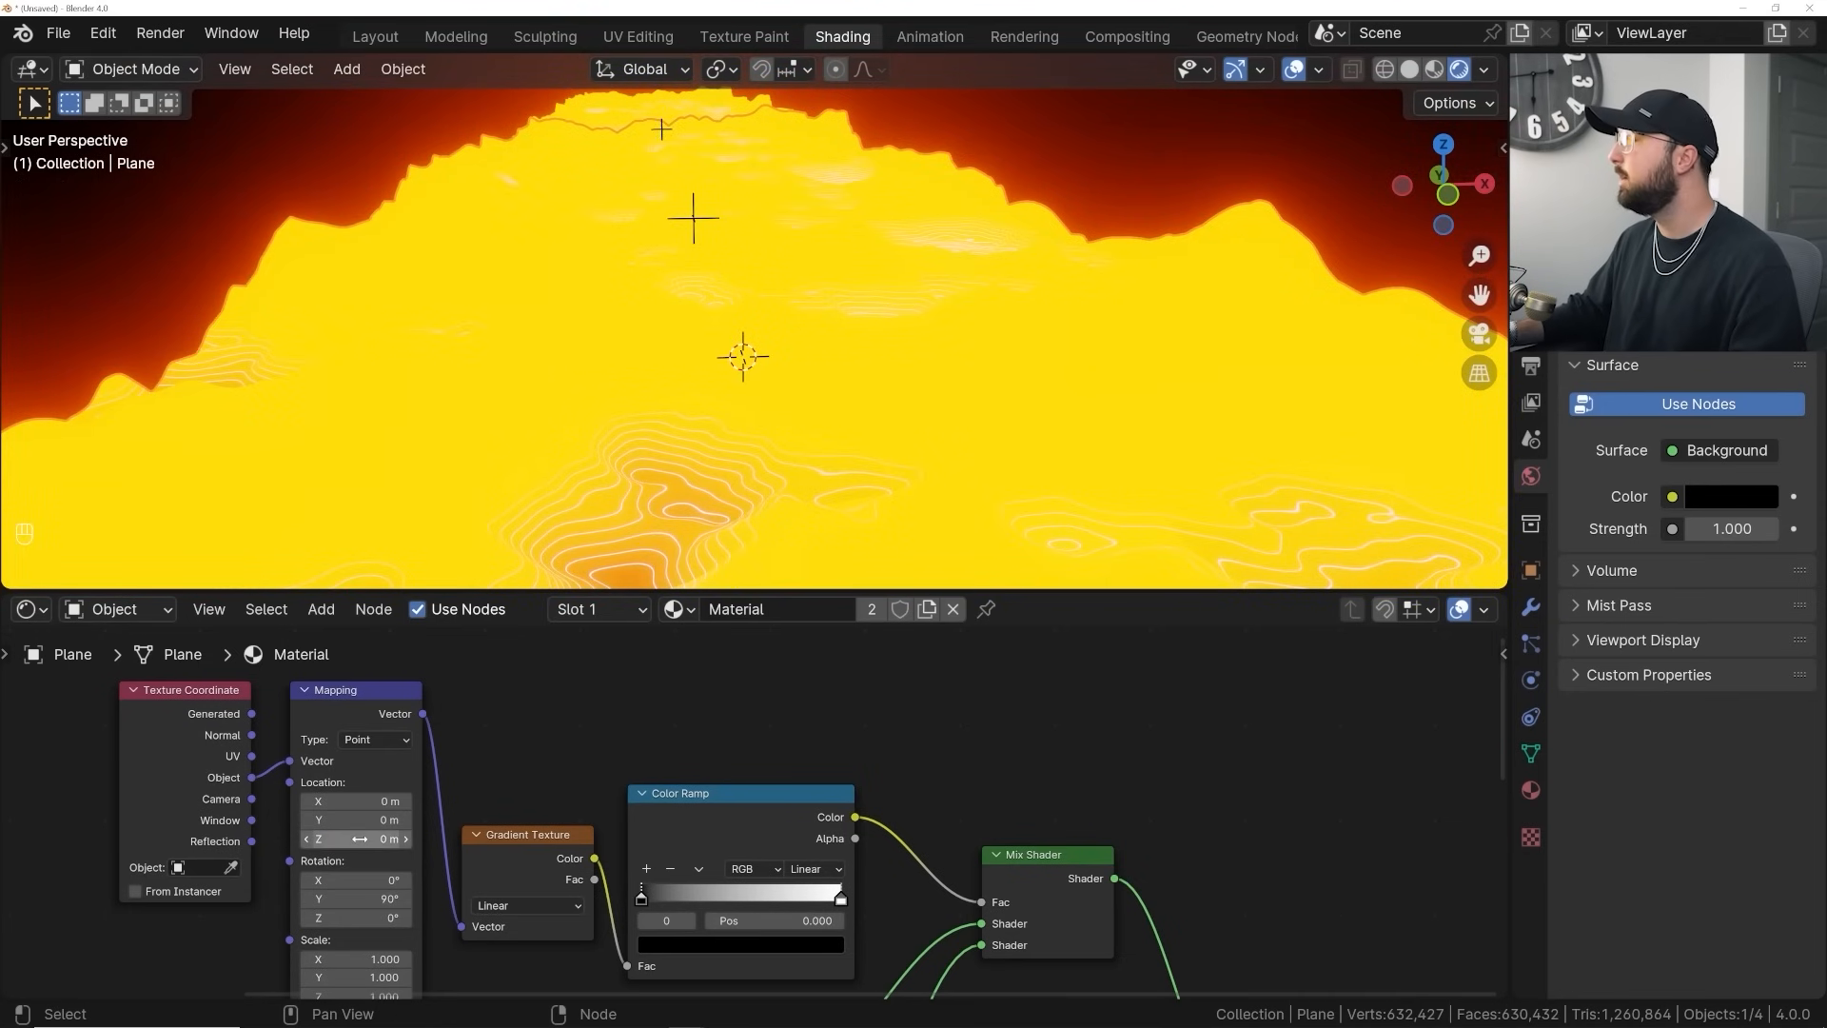
left_click_drag(354, 801, 355, 800, "shift")
middle_click_drag(778, 439, 747, 449)
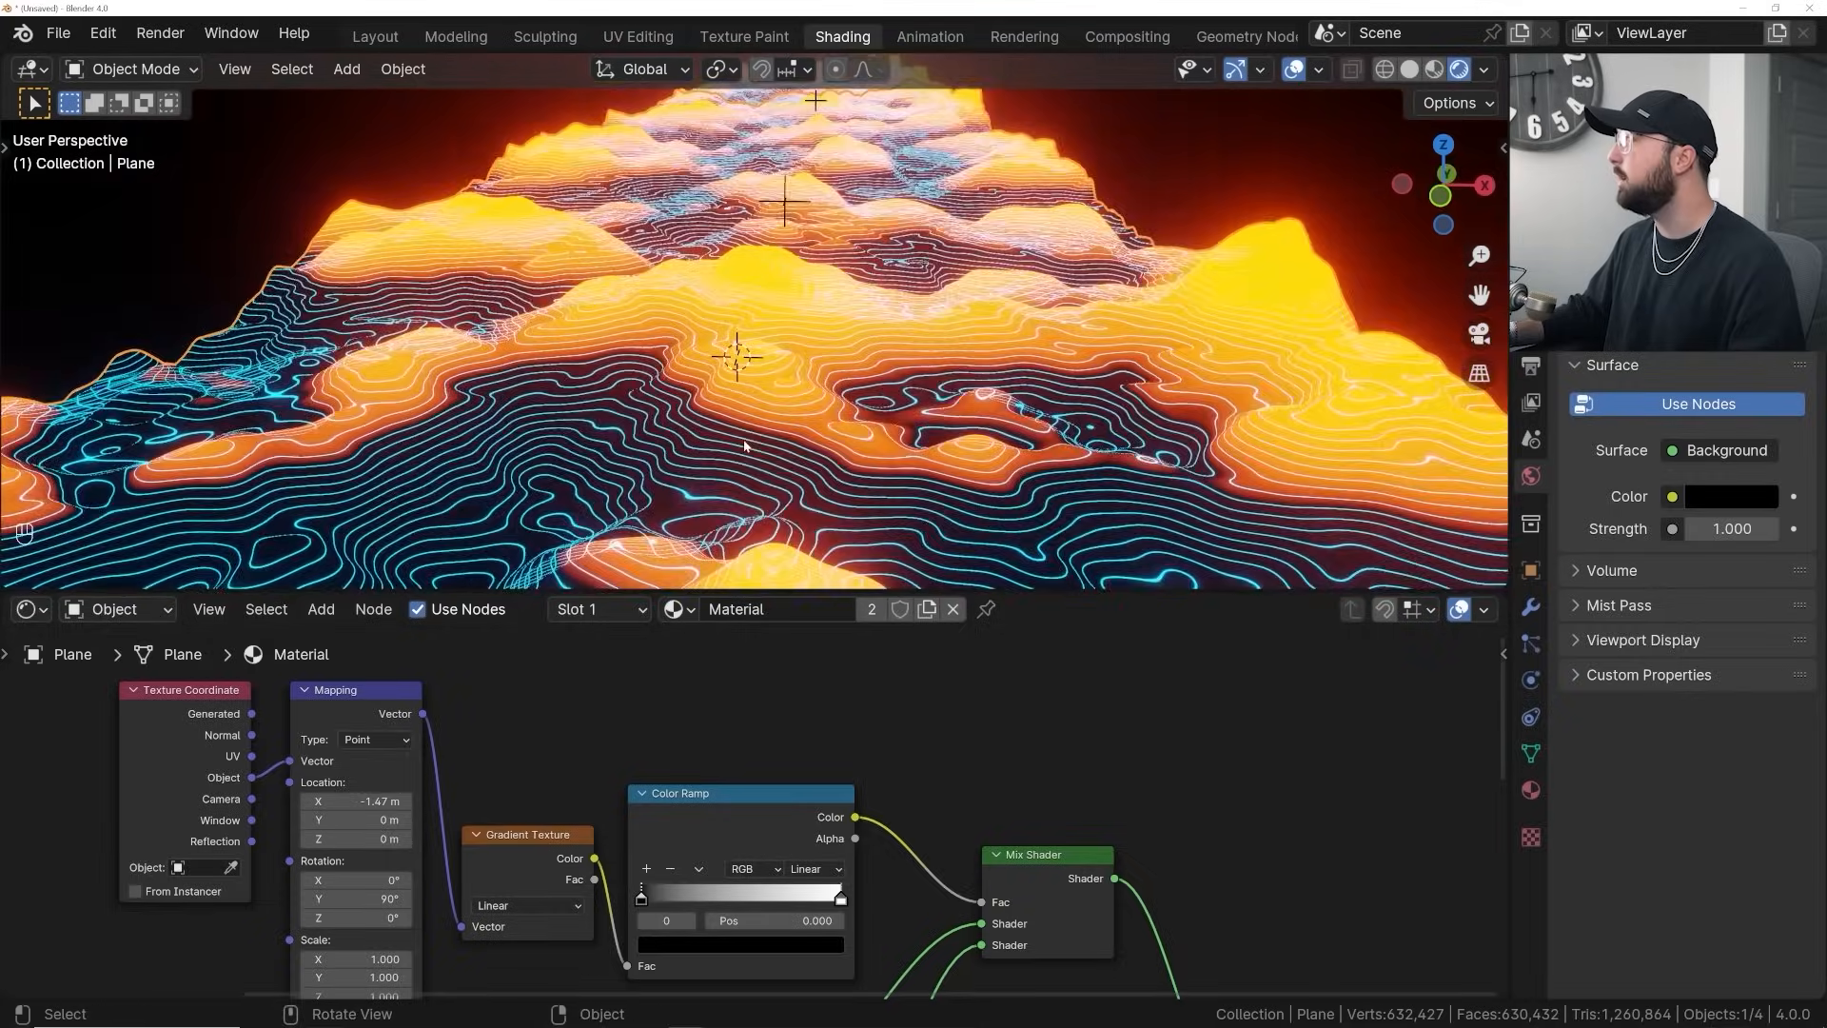
scroll(748, 461, "up", 3)
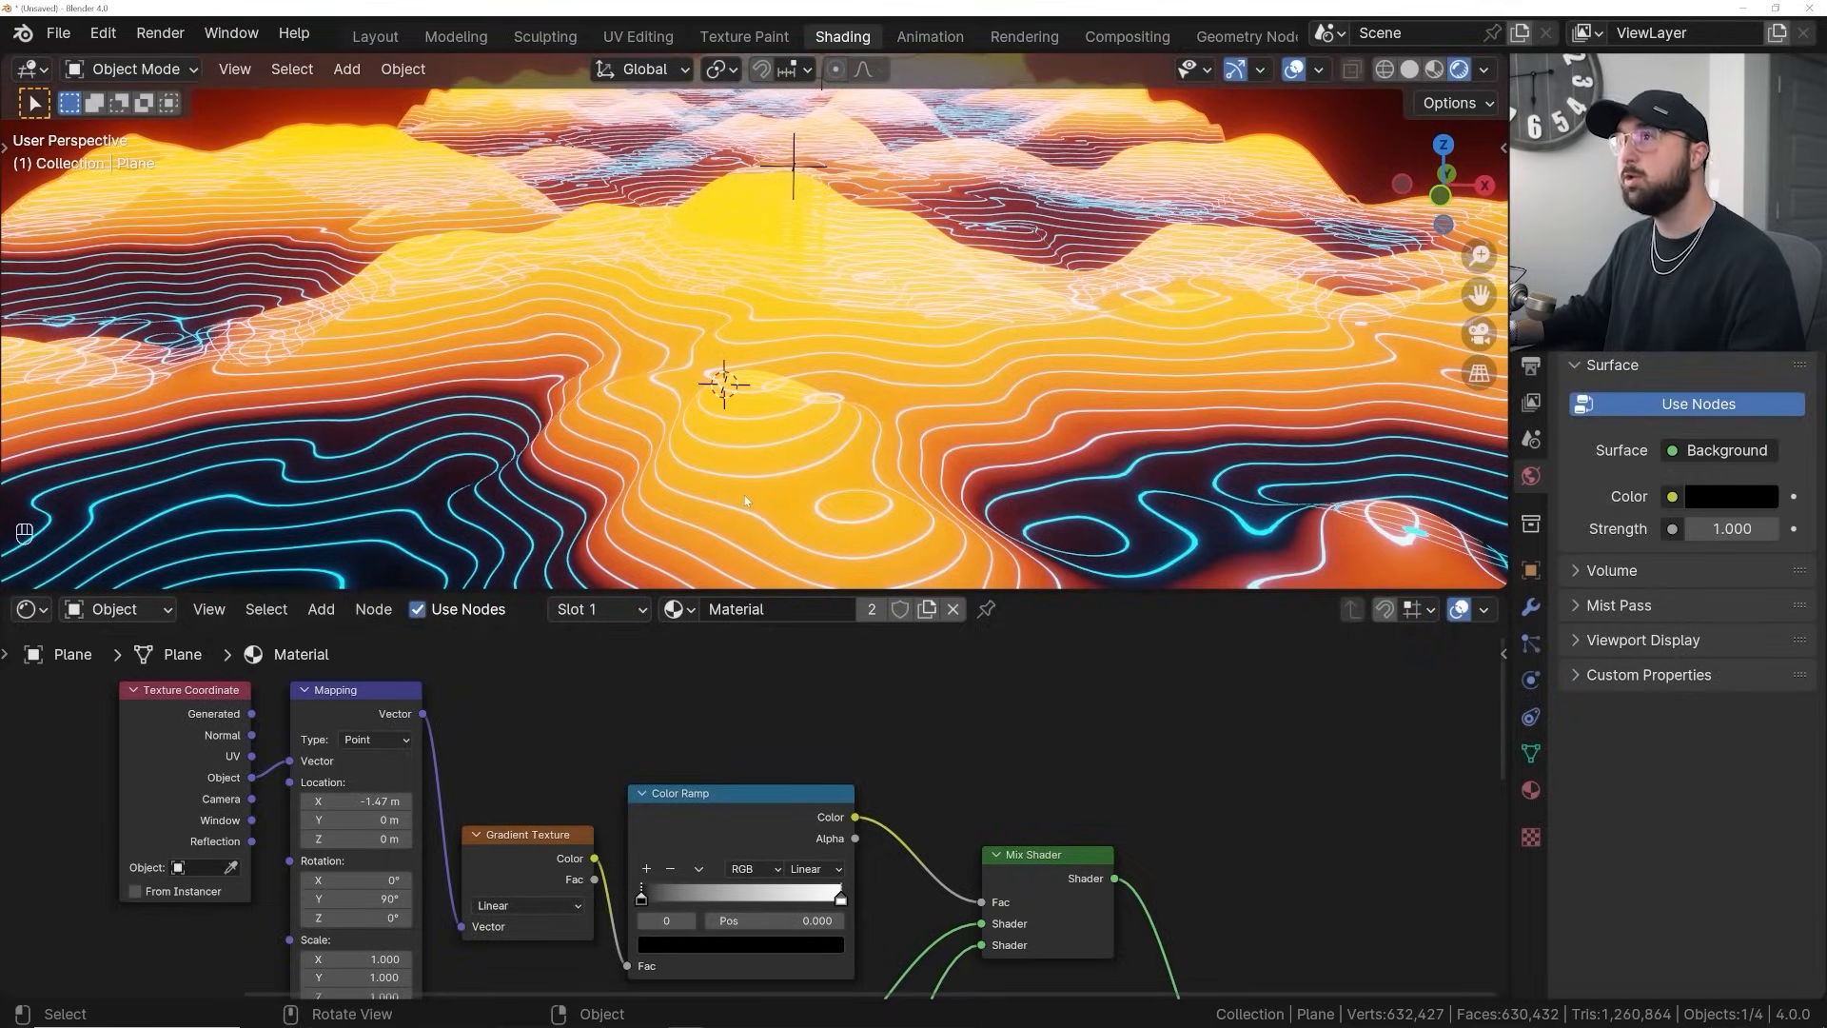
scroll(745, 495, "up", 4)
middle_click_drag(723, 468, 702, 431, "shift")
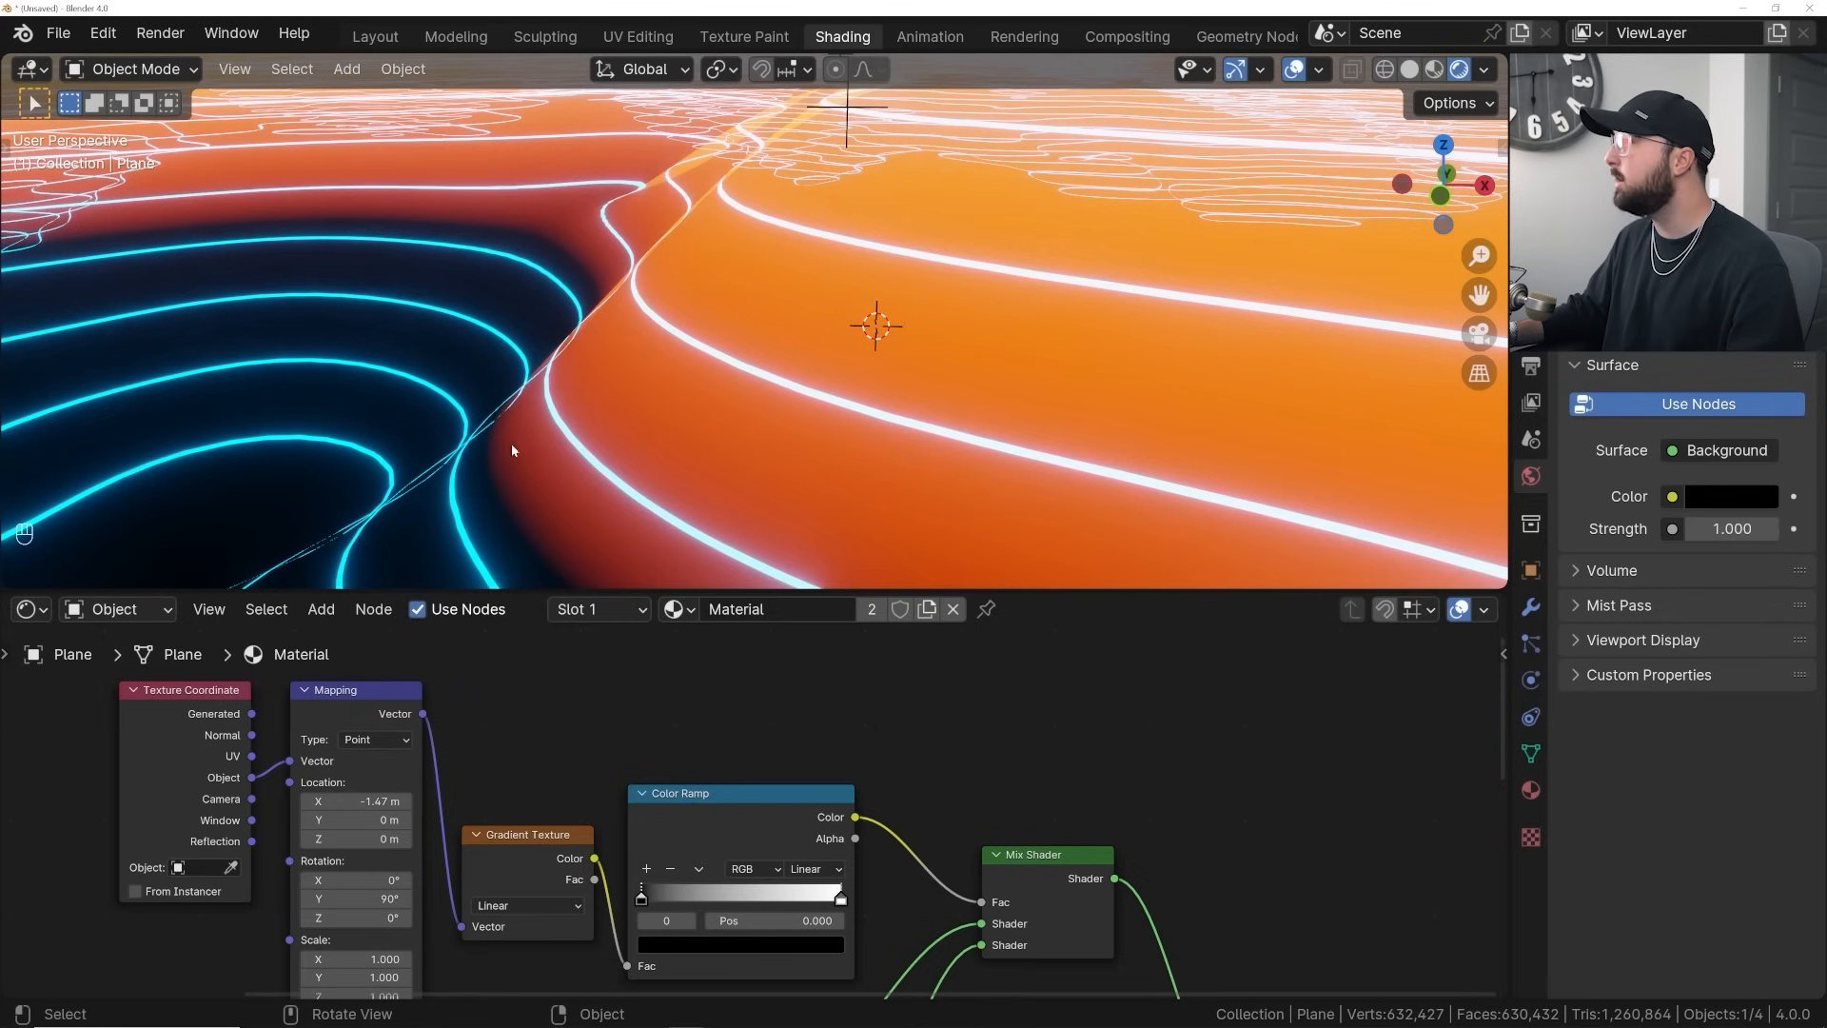
Set the gradient Color Ramp's interpolation to B-Spline and shift its black stop to about position 0.313
left_click(814, 869)
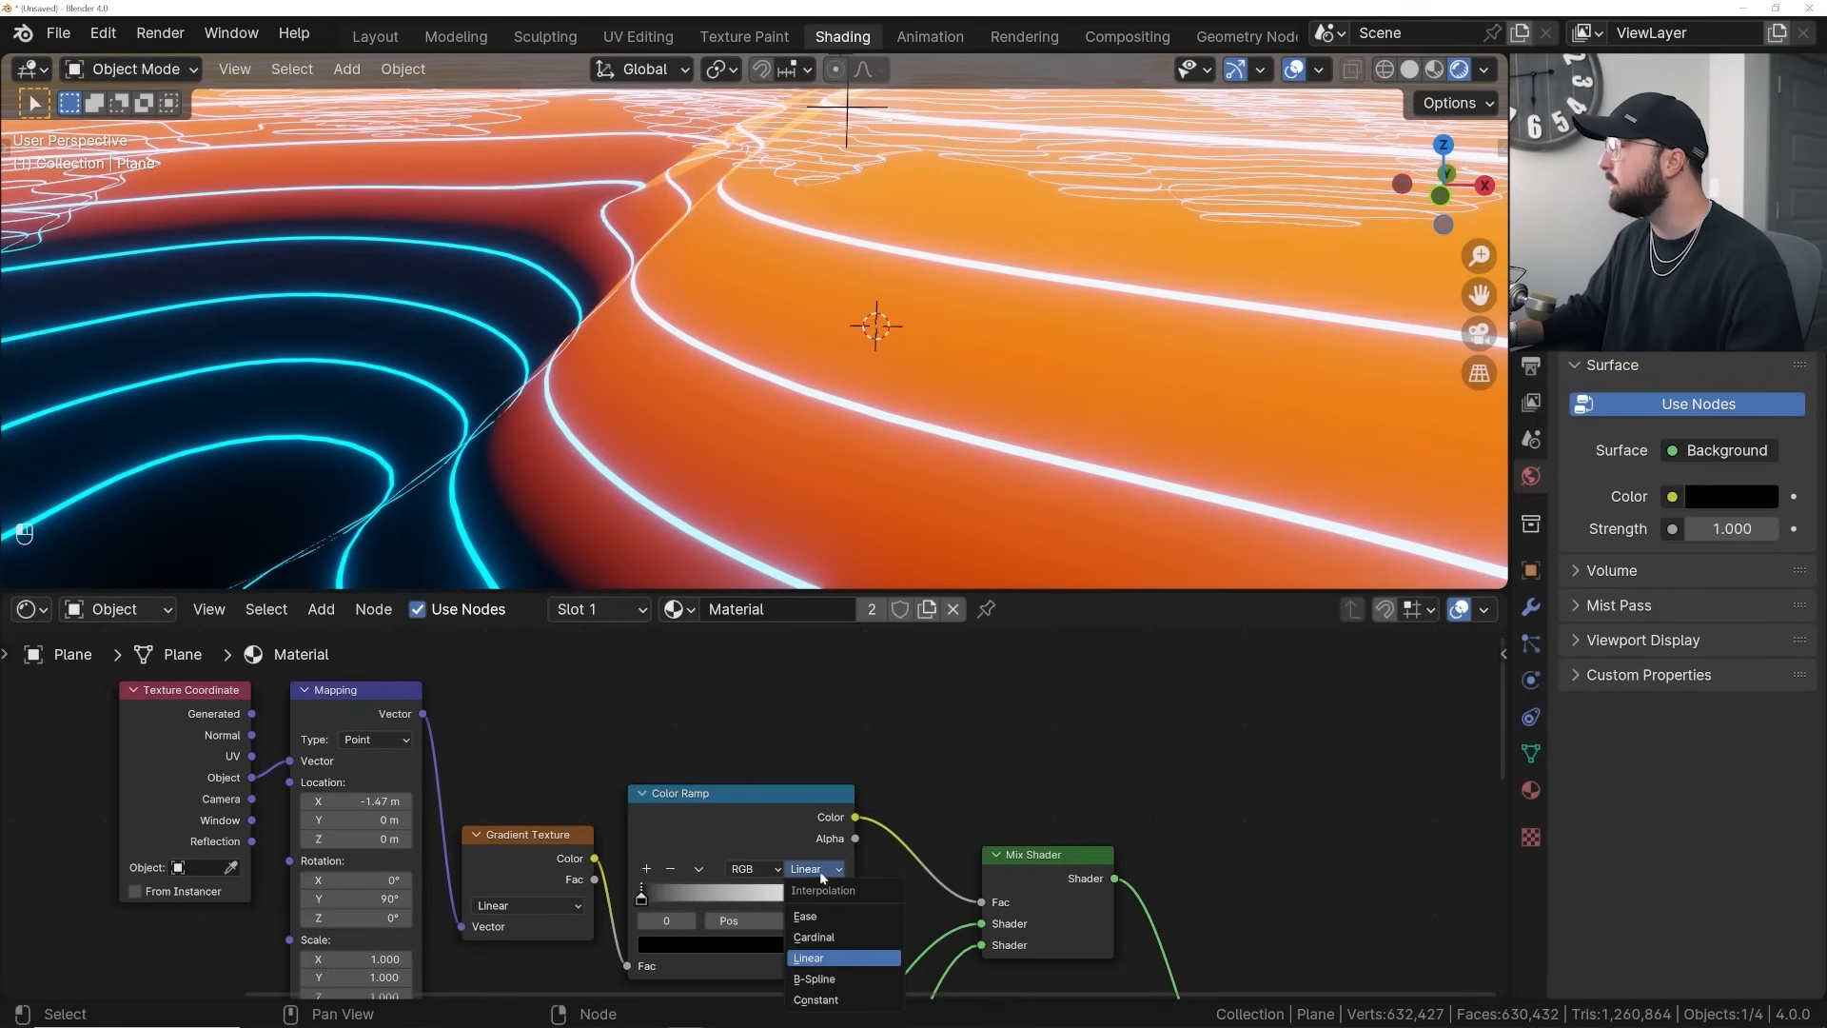
left_click(834, 981)
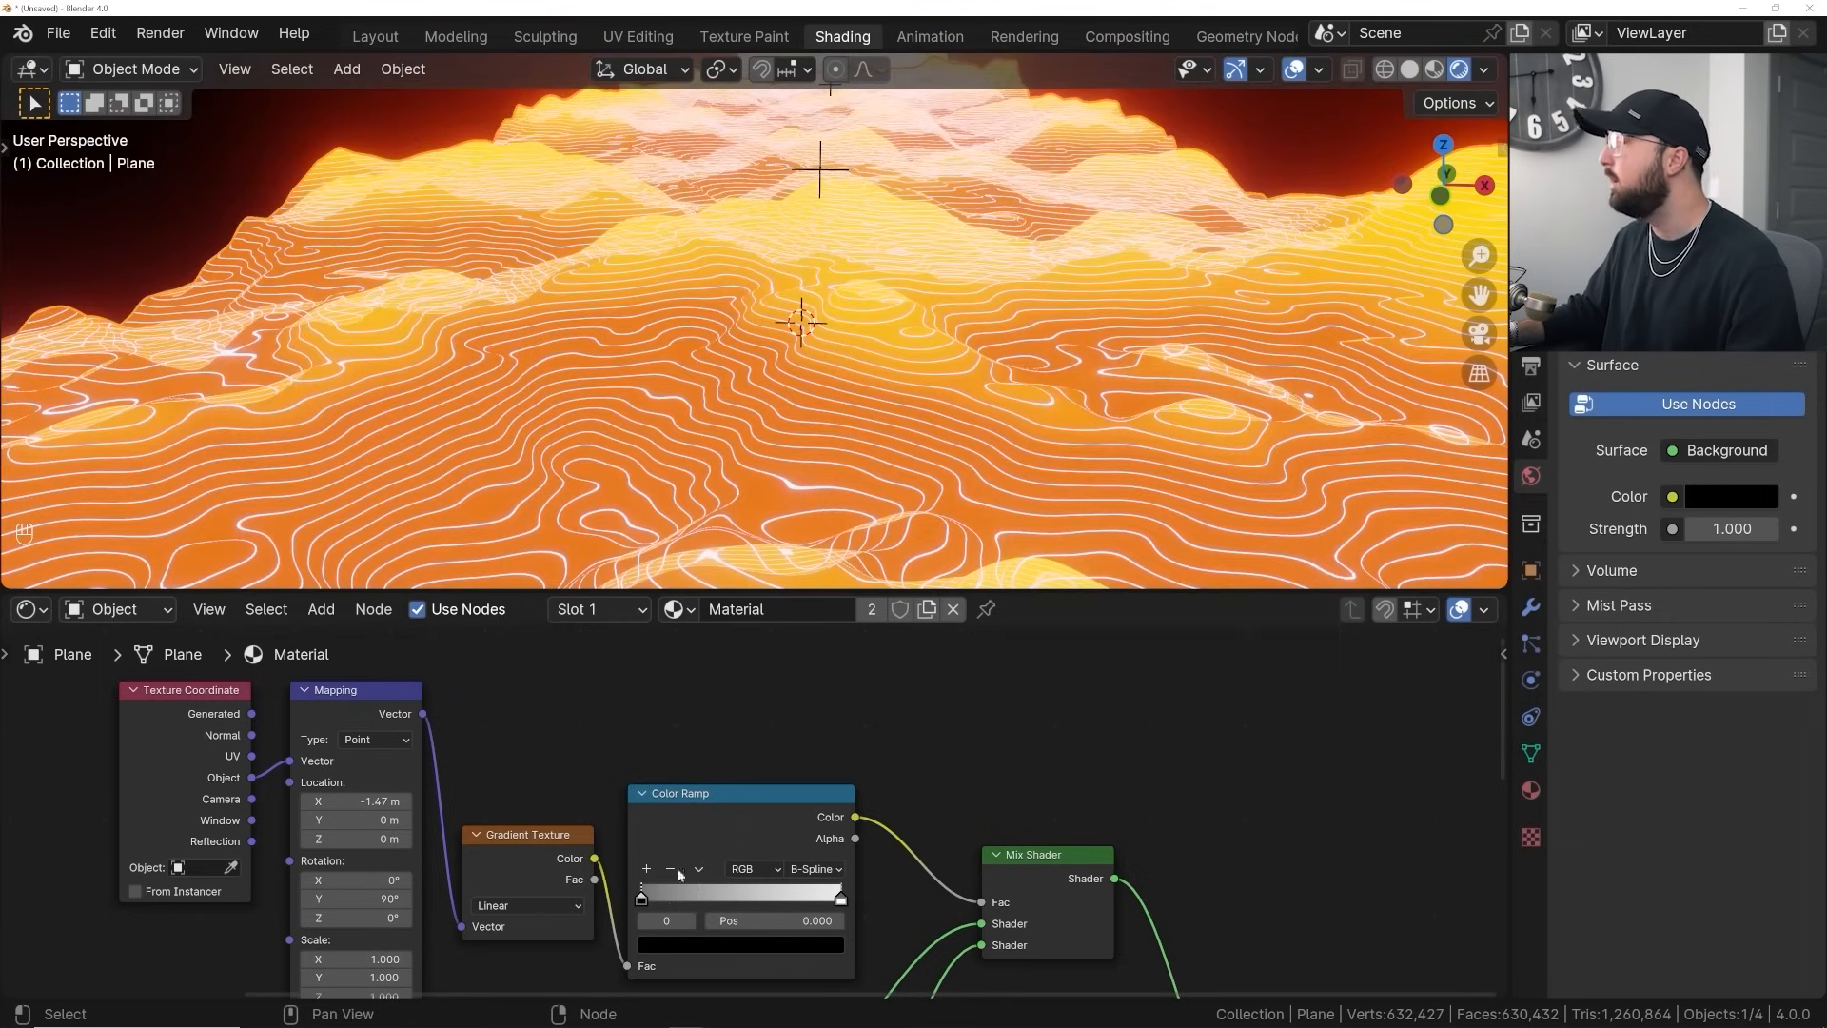
left_click_drag(653, 898, 710, 901)
scroll(856, 429, "up", 6)
middle_click_drag(899, 419, 855, 407, "shift")
scroll(854, 407, "down", 3)
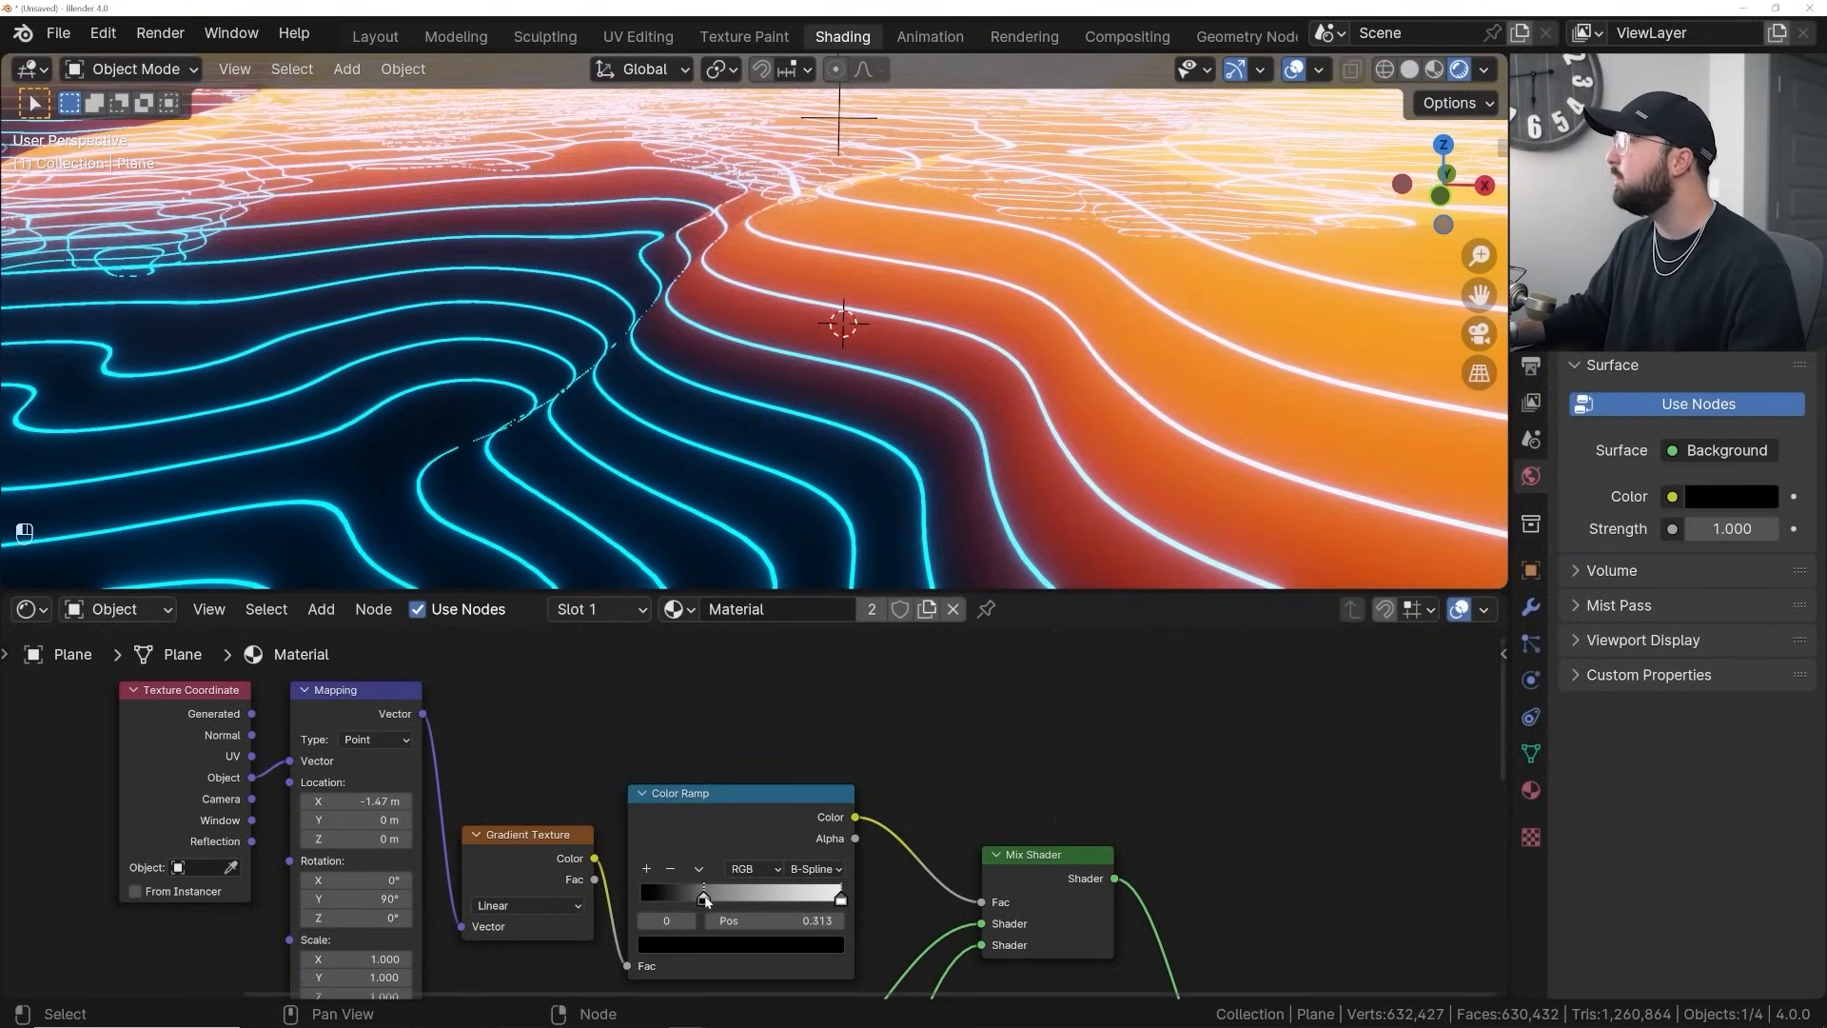
Move the gradient ramp's black stop to position 0.376 and set the Mapping location X to -1.13 m
left_click_drag(699, 899, 716, 898)
scroll(793, 310, "down", 3)
middle_click_drag(649, 309, 655, 333)
left_click_drag(372, 801, 410, 801)
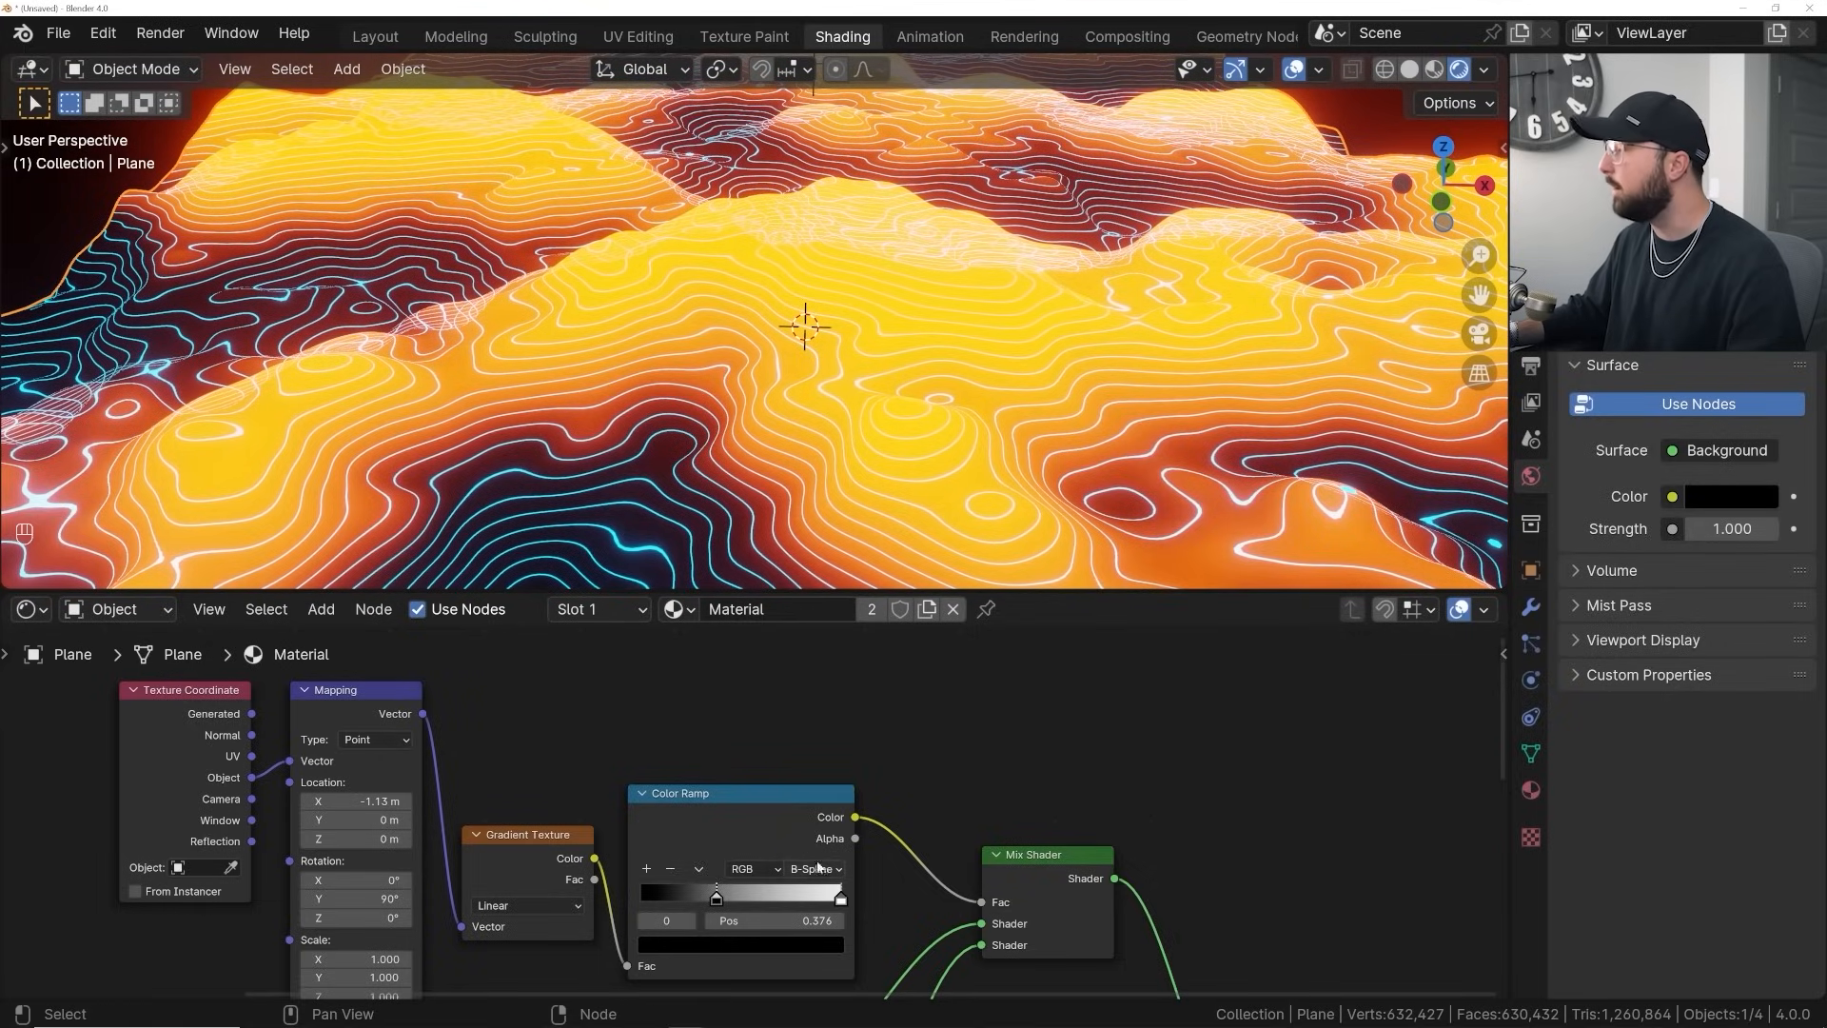
Darken the gradient ramp's white stop to light gray to soften the orange emission on the peaks
left_click(840, 899)
scroll(712, 838, "down", 1)
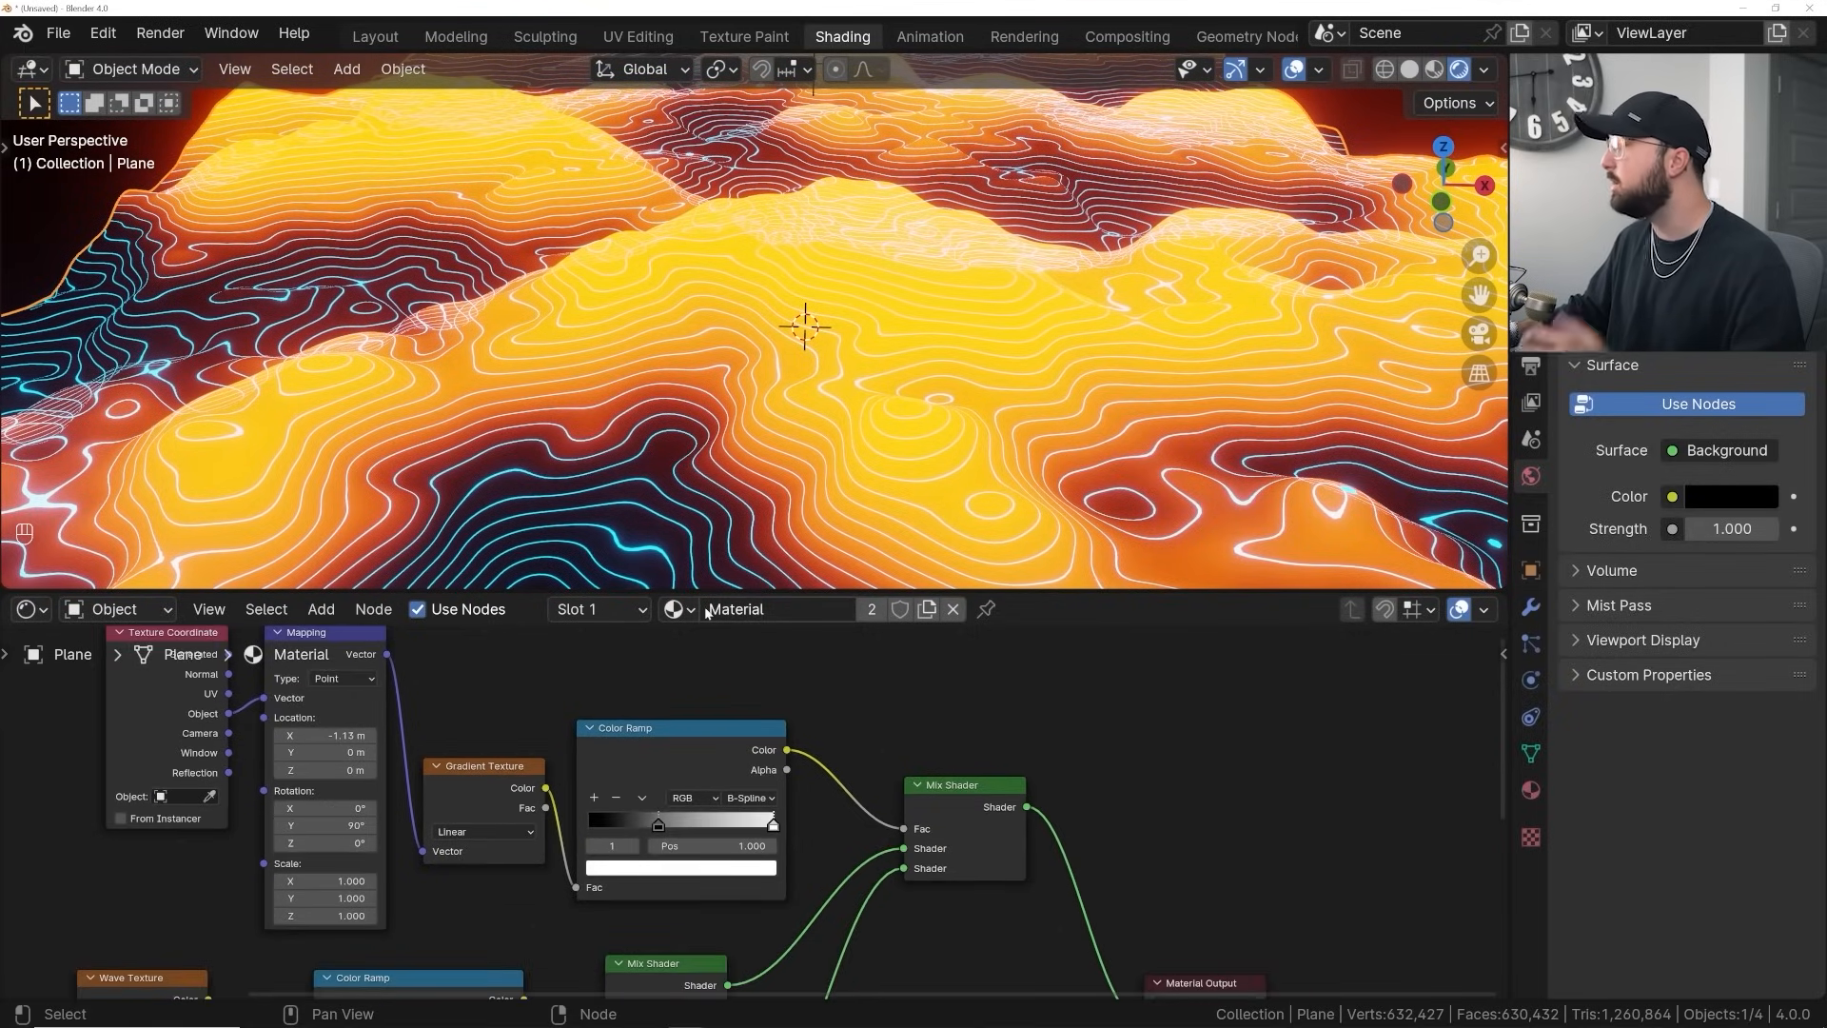
scroll(712, 839, "up", 3)
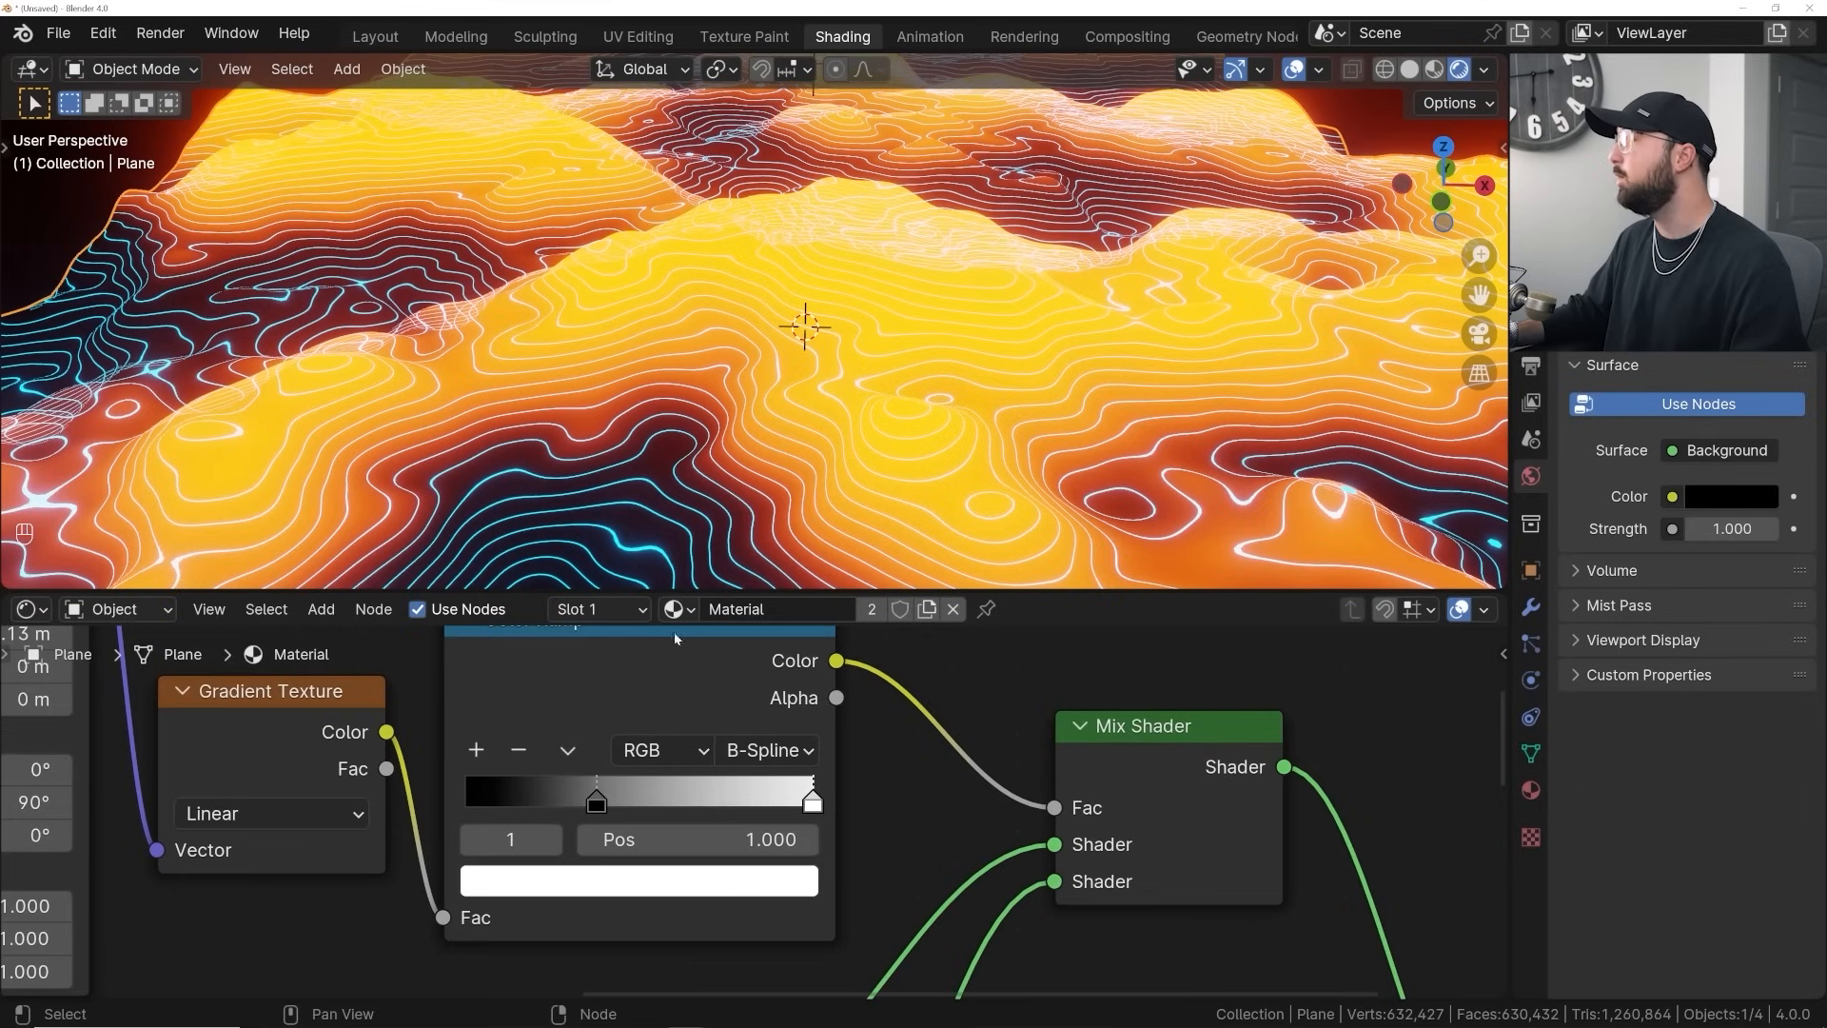
left_click(598, 805)
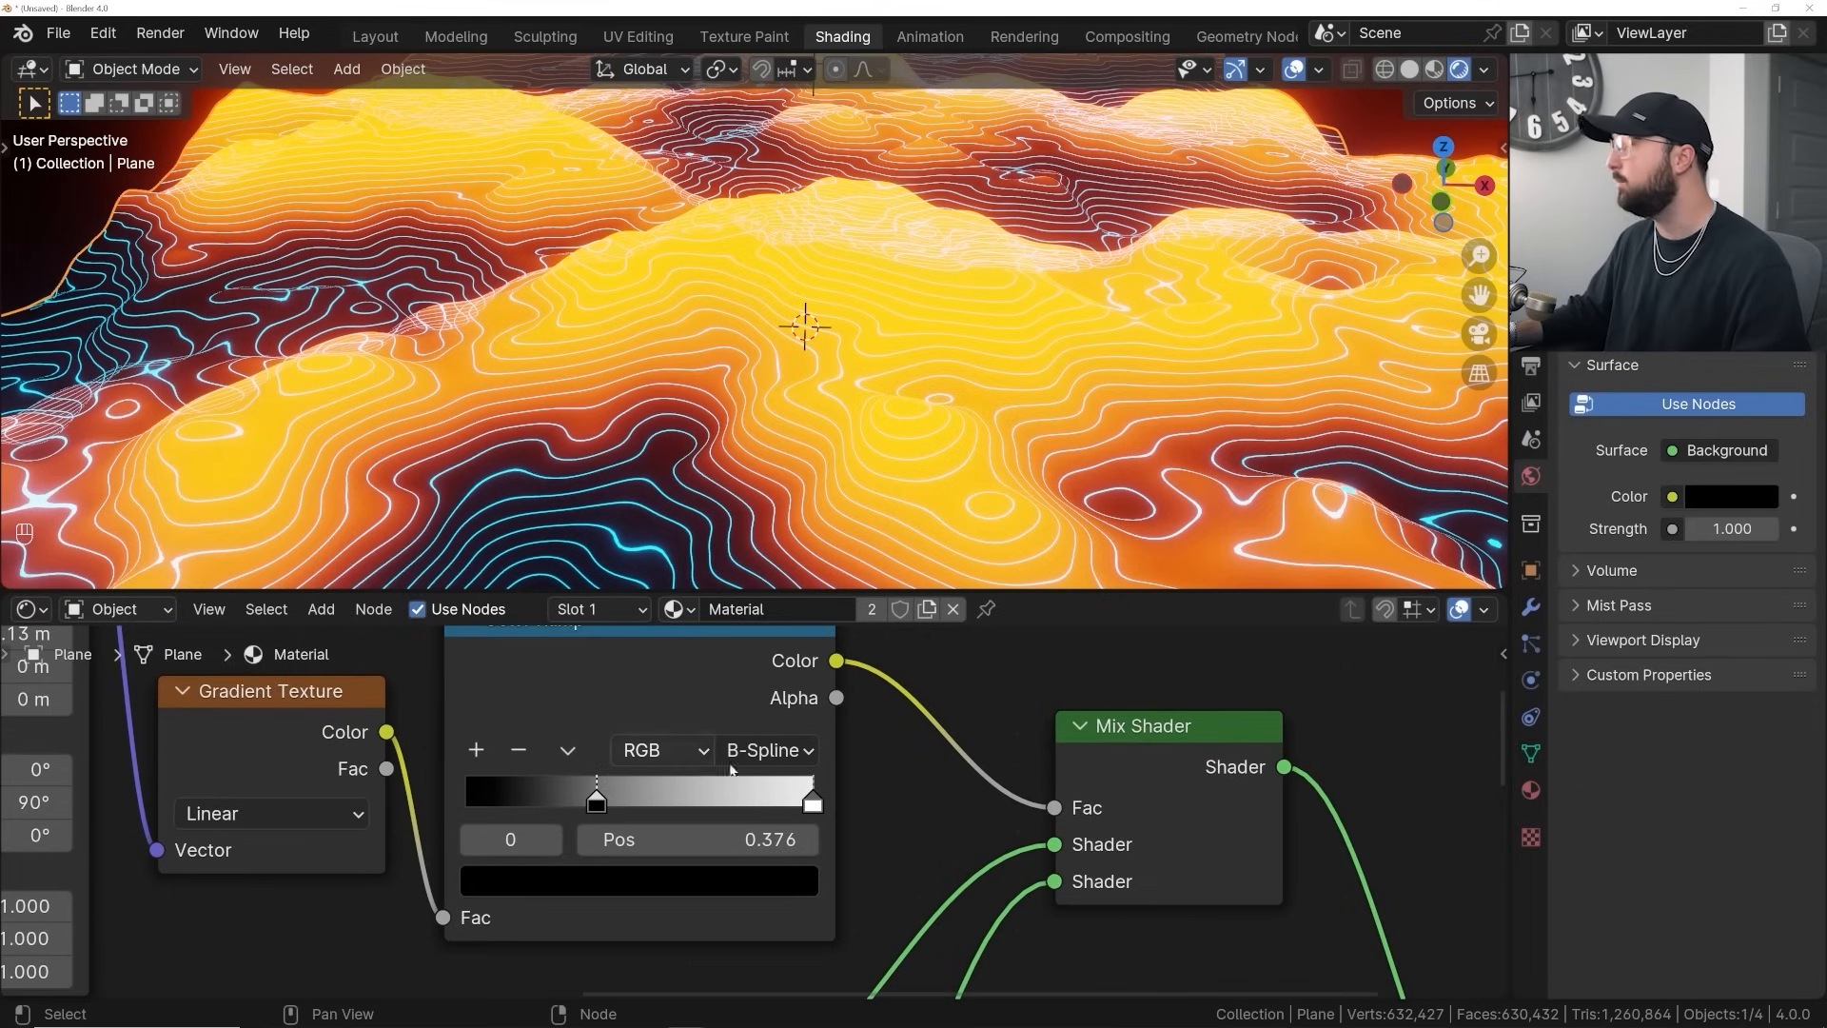
left_click(814, 803)
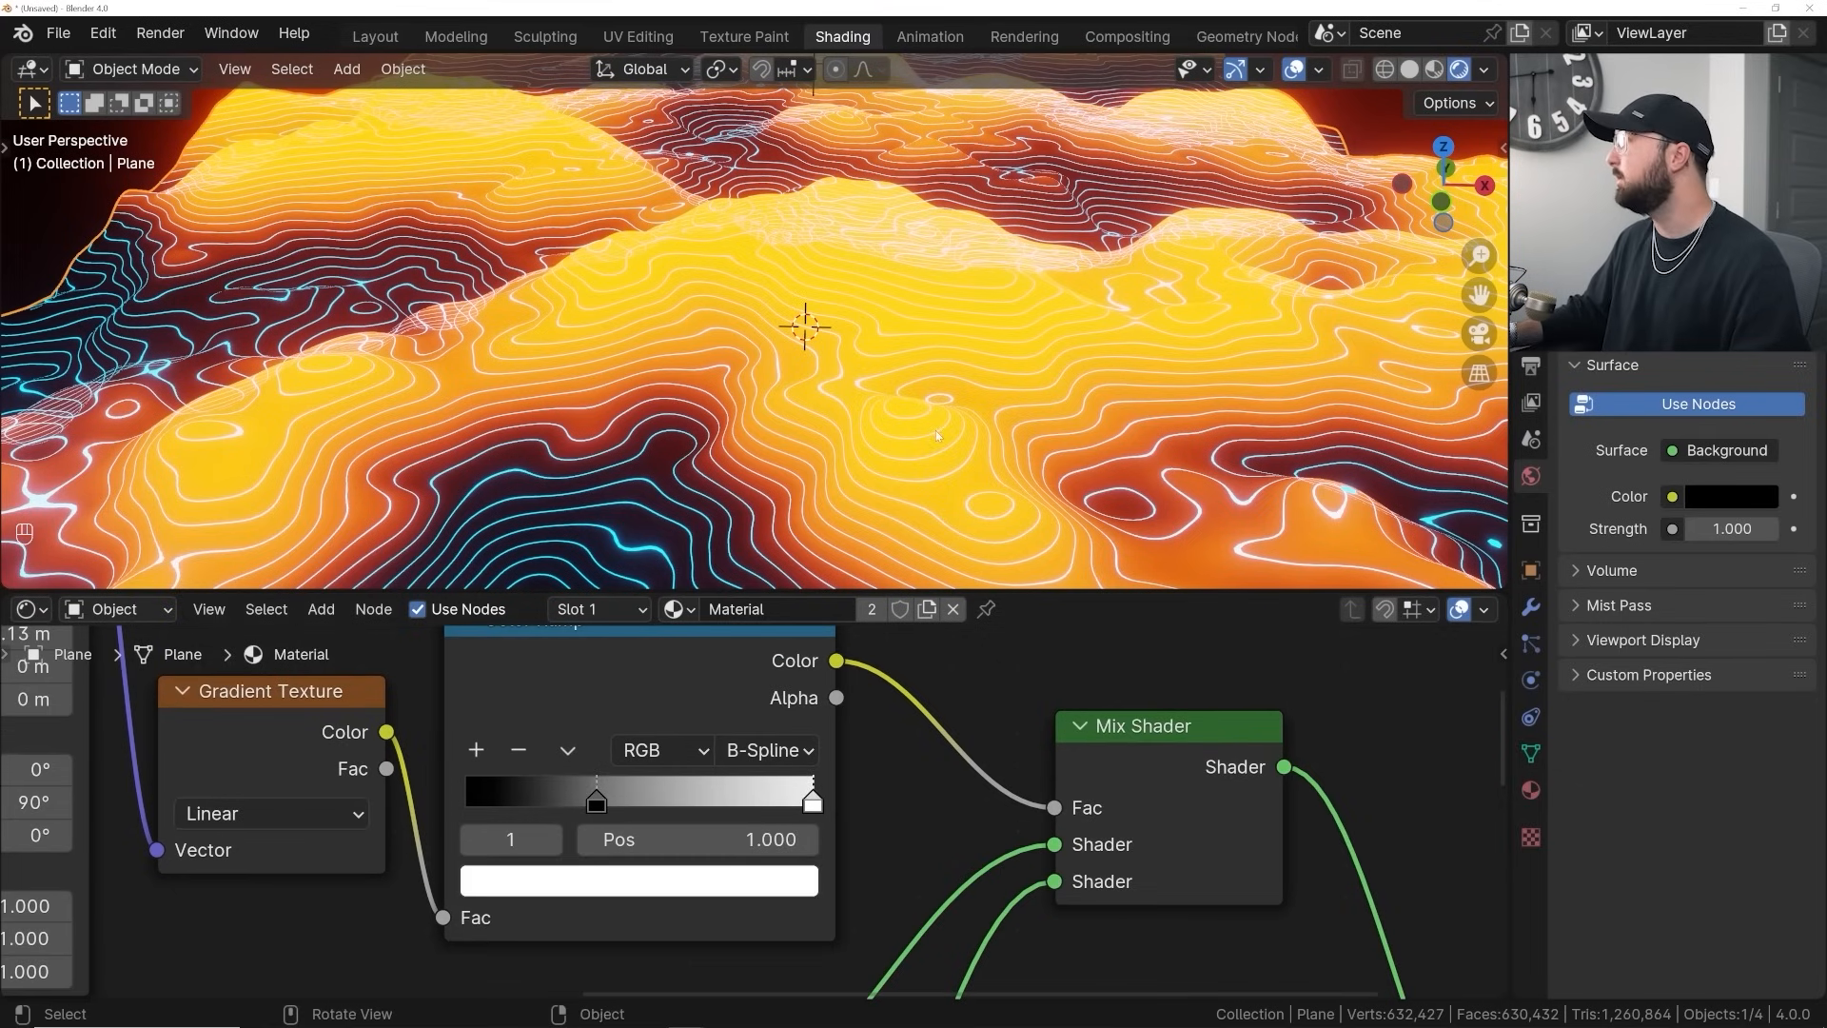
left_click(755, 893)
left_click_drag(790, 373, 790, 452)
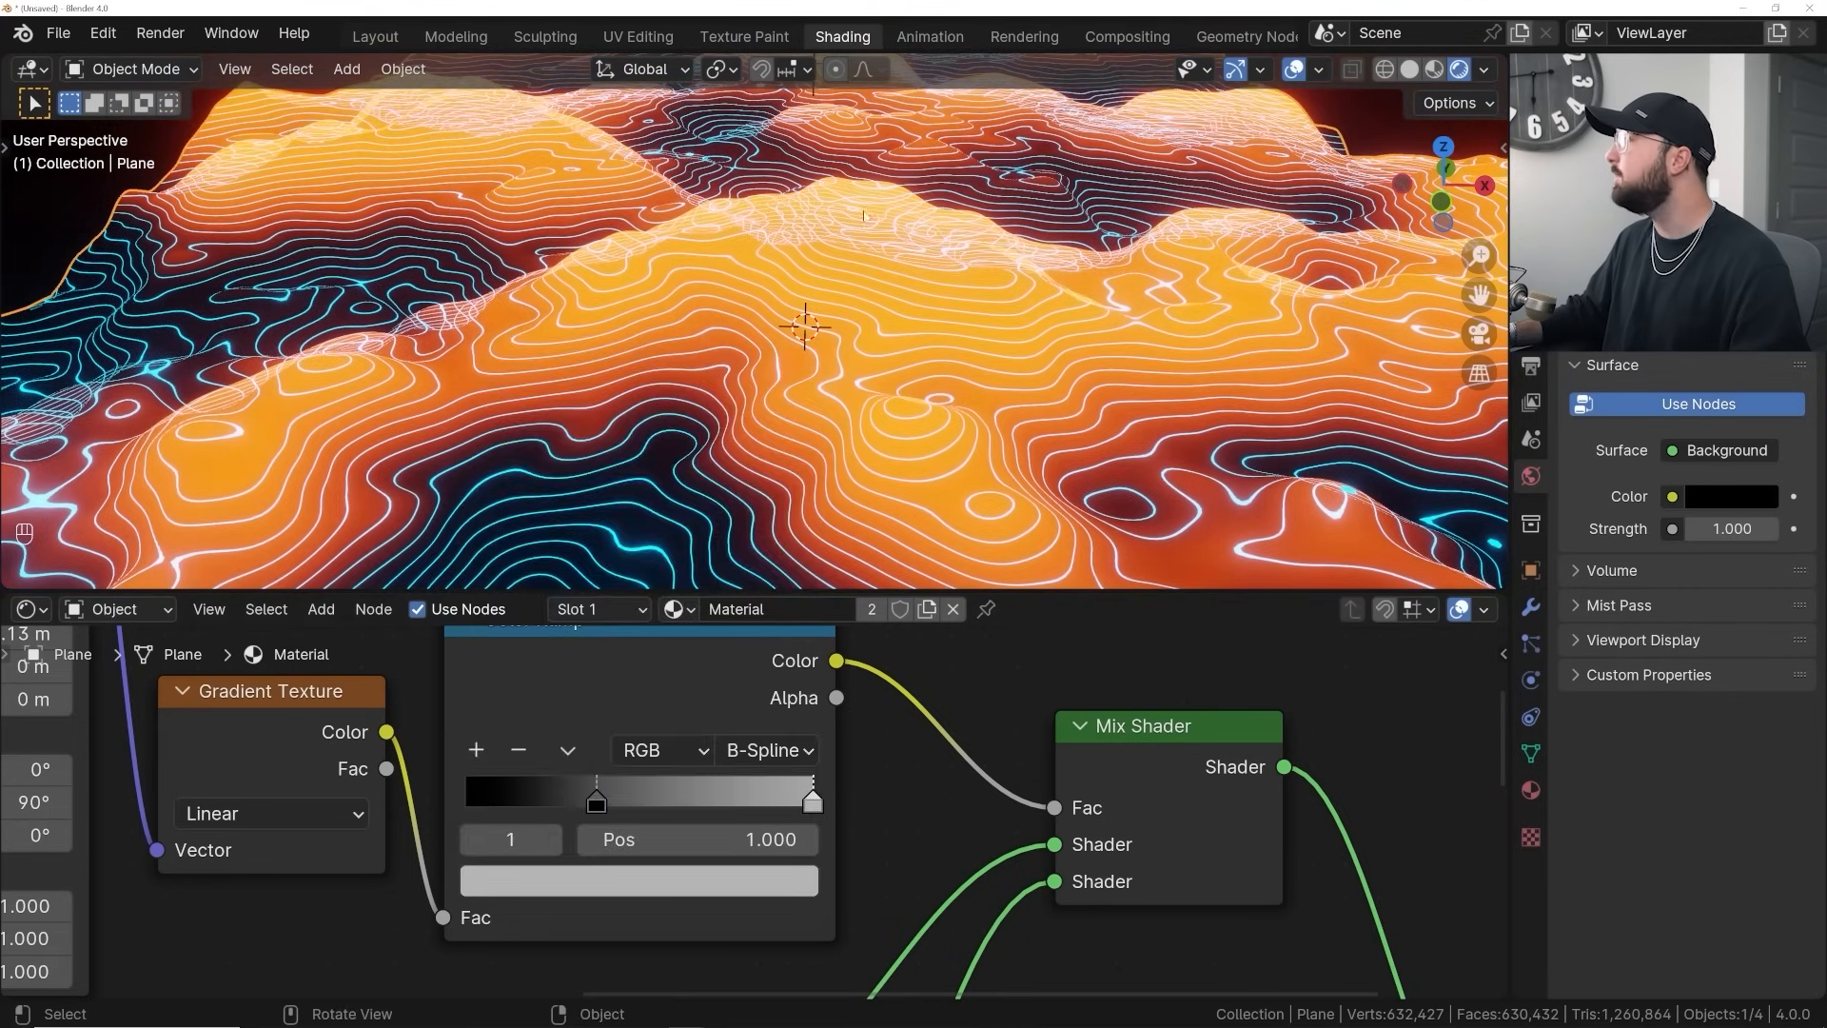
Set the gradient's Mapping location X to -1.22 m and inspect the orange and blue terrain from several angles
scroll(864, 216, "down", 6)
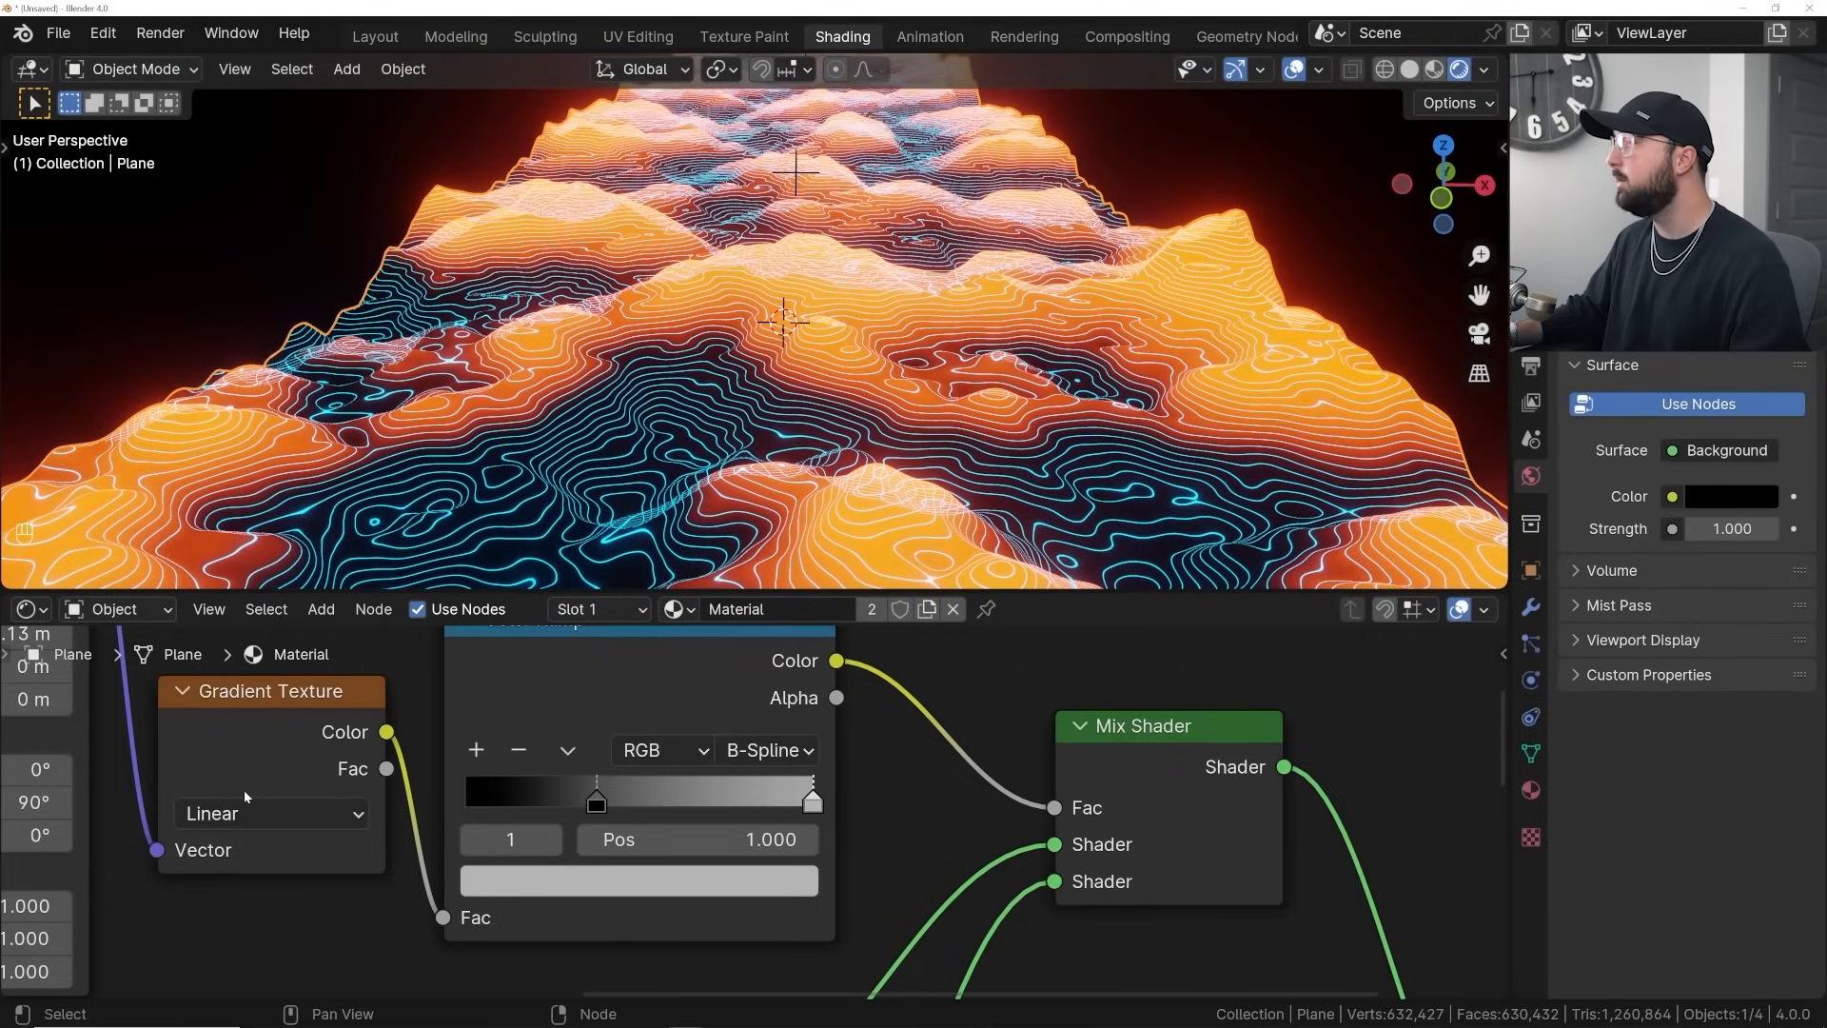
middle_click_drag(244, 791, 379, 861)
mouse_move(143, 704)
left_mouse_down("shift")
mouse_move(107, 704)
mouse_move(128, 704)
left_mouse_up("shift")
mouse_move(815, 372)
middle_mouse_down()
mouse_move(826, 519)
mouse_move(844, 380)
middle_mouse_up()
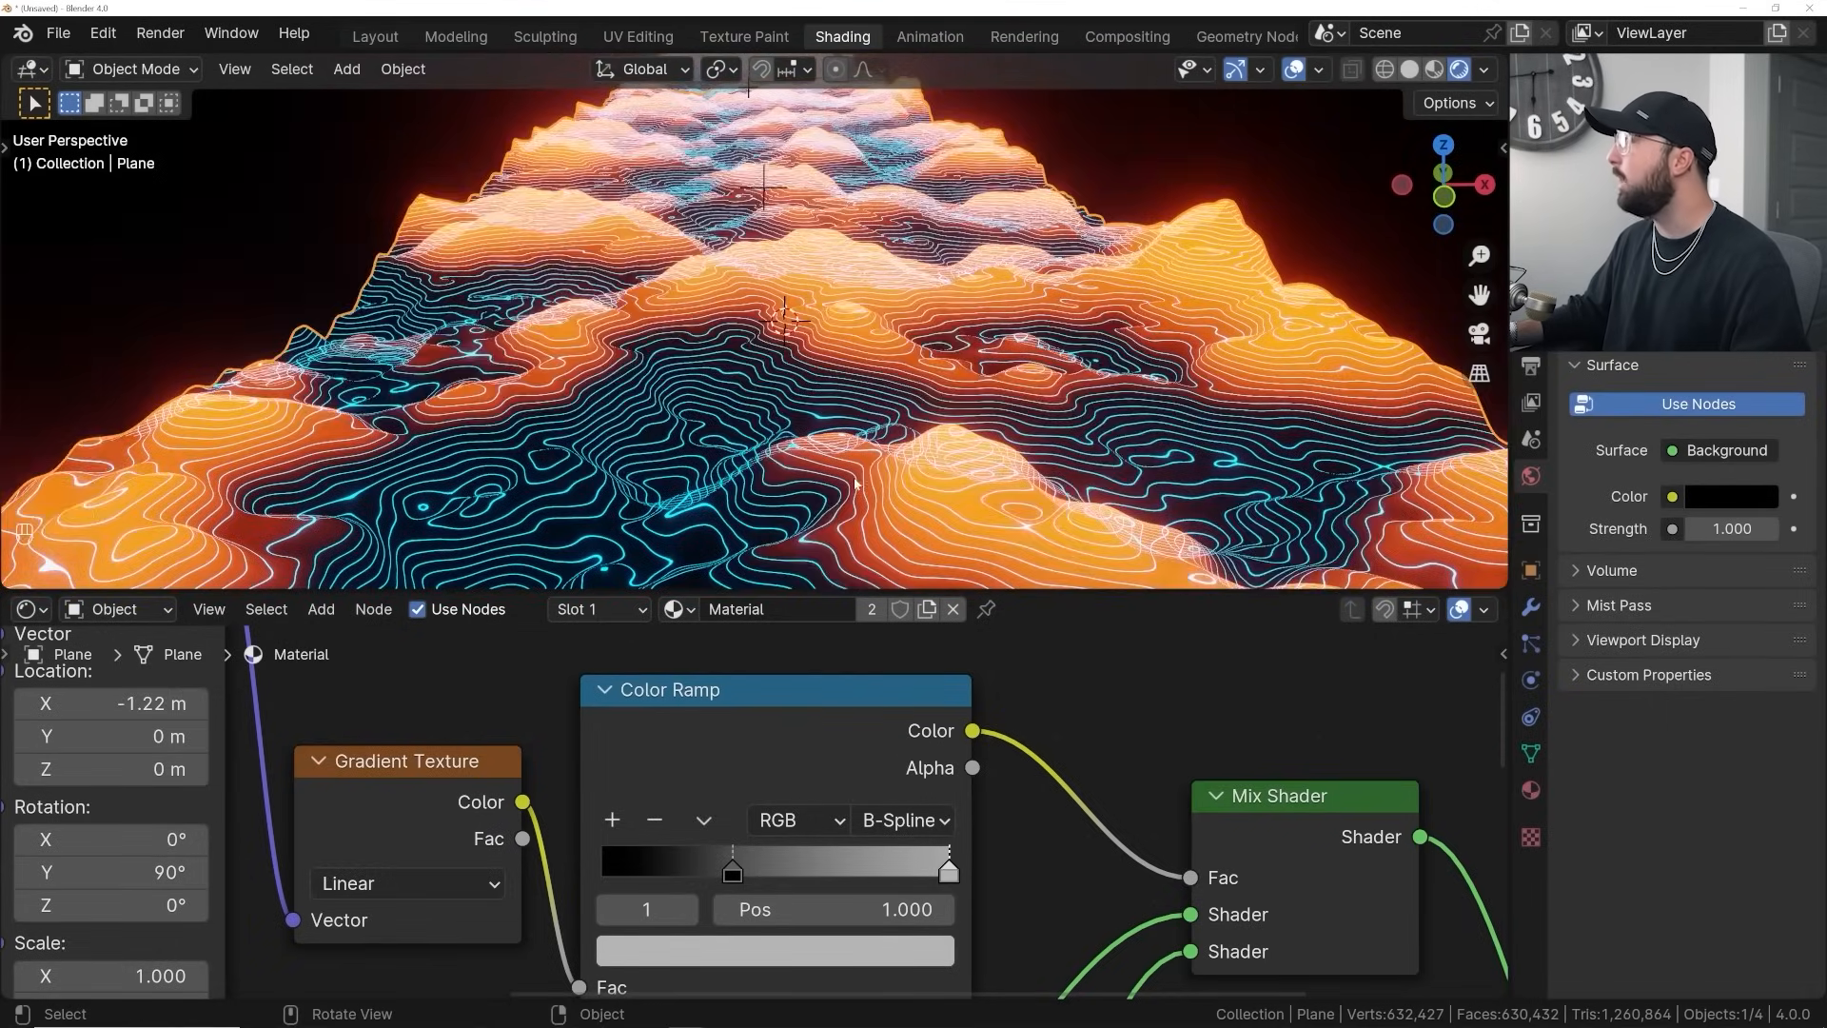
middle_click_drag(855, 464, 833, 373, "shift")
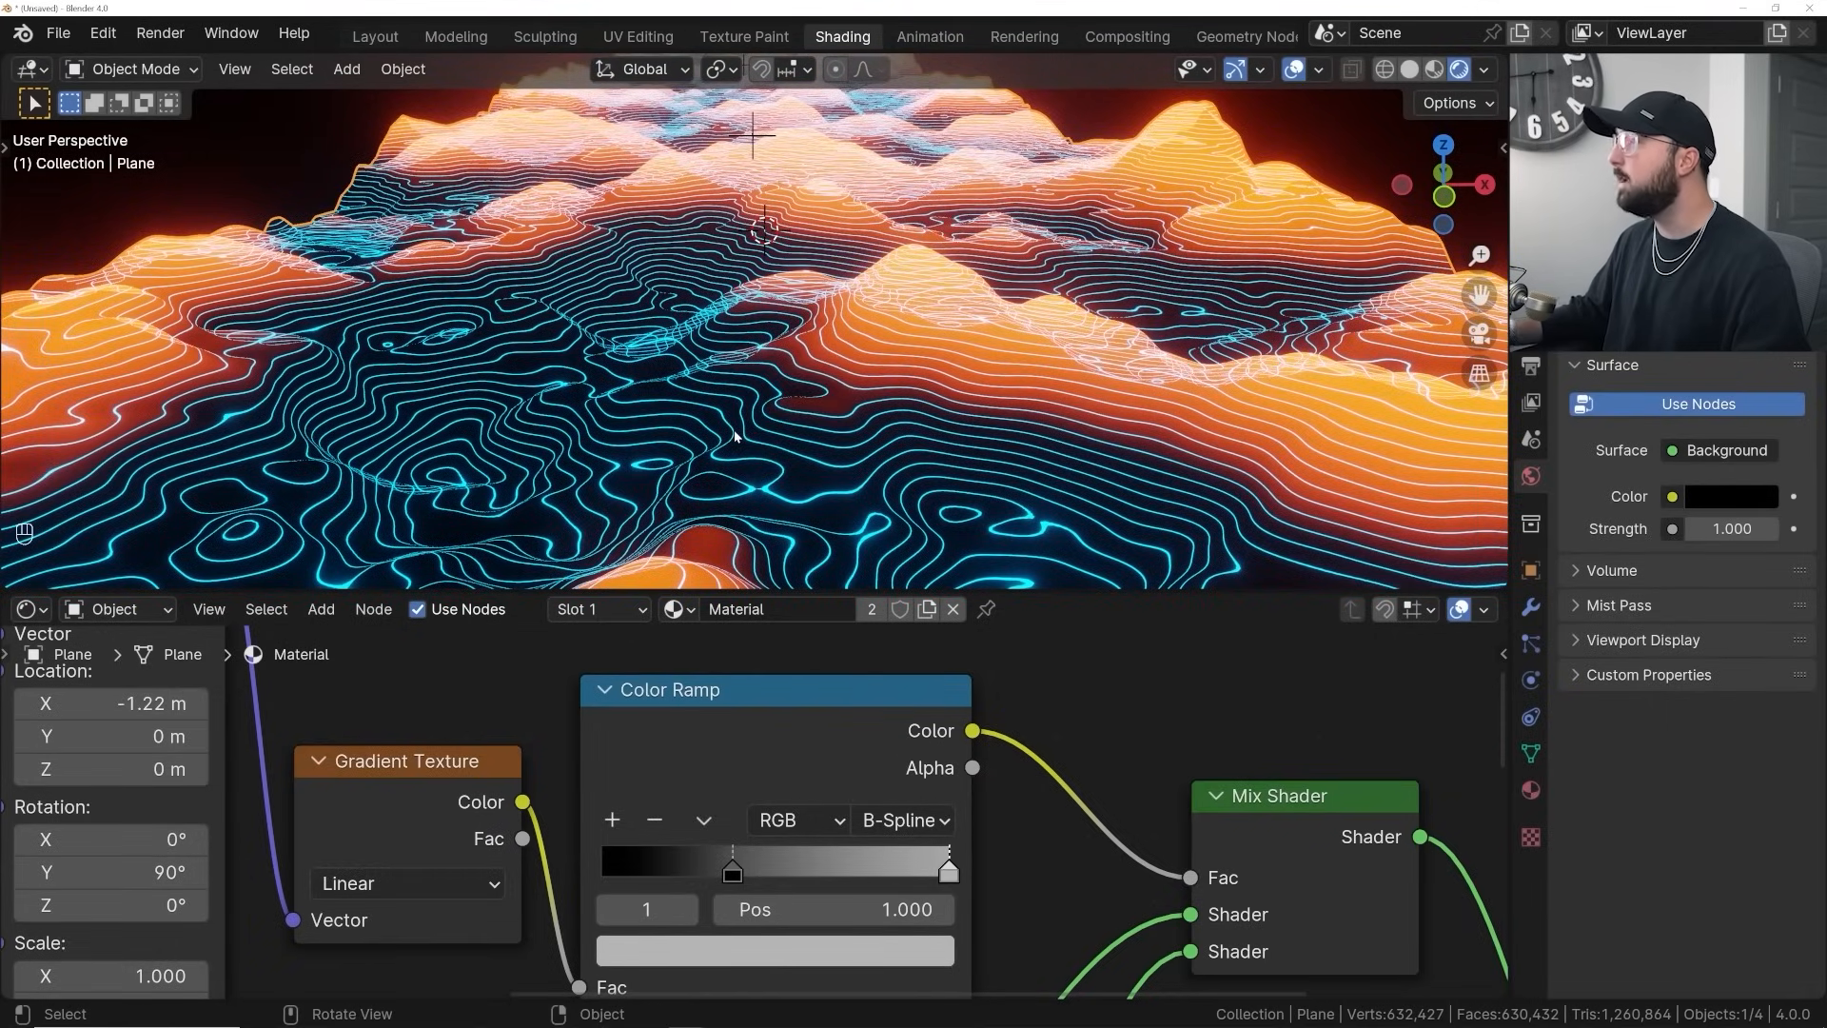
middle_click_drag(735, 436, 638, 484)
middle_click_drag(569, 356, 854, 306)
scroll(535, 904, "down", 6)
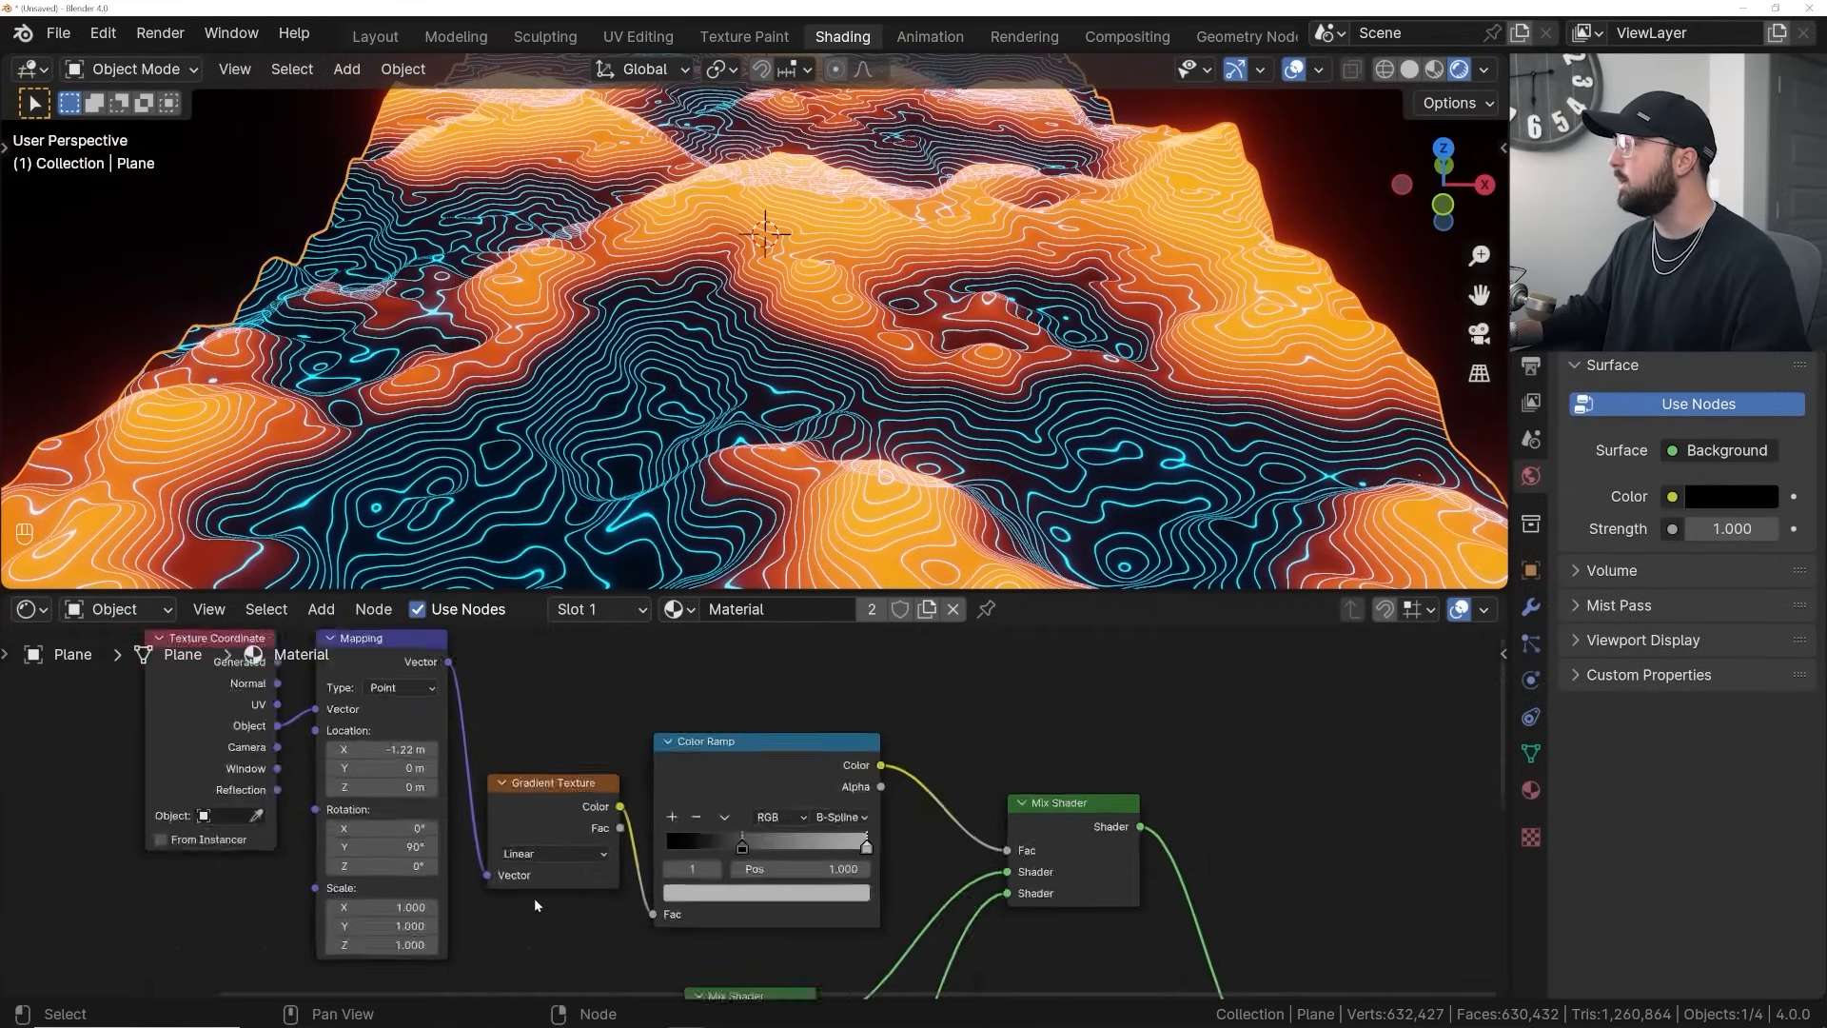
Move the blue Emission node and the Wave Texture node lower to make room in the node layout
left_click_drag(557, 861, 645, 826)
middle_click_drag(545, 790, 581, 827)
scroll(581, 827, "down", 2)
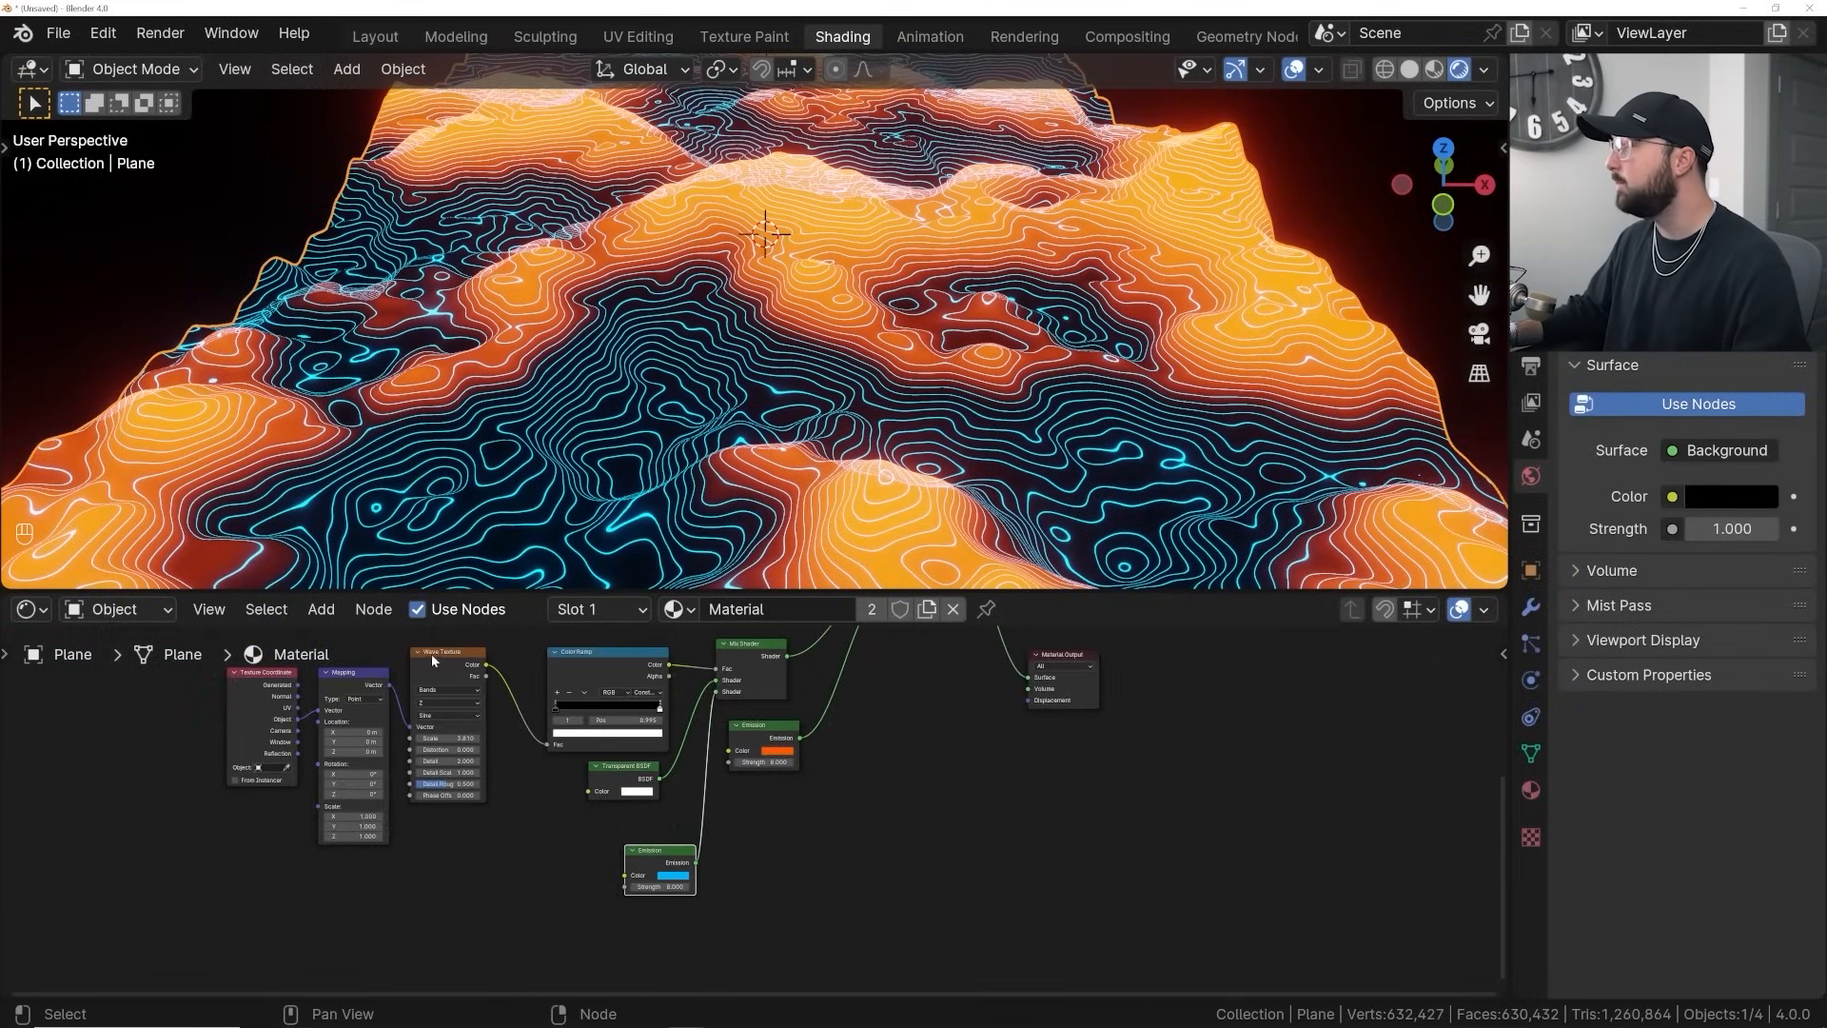
left_click_drag(431, 654, 436, 720)
Try out different Phase Offset values on the Wave Texture and undo the changes
scroll(444, 861, "up", 2)
left_click_drag(285, 890, 533, 890)
key("ctrl+z")
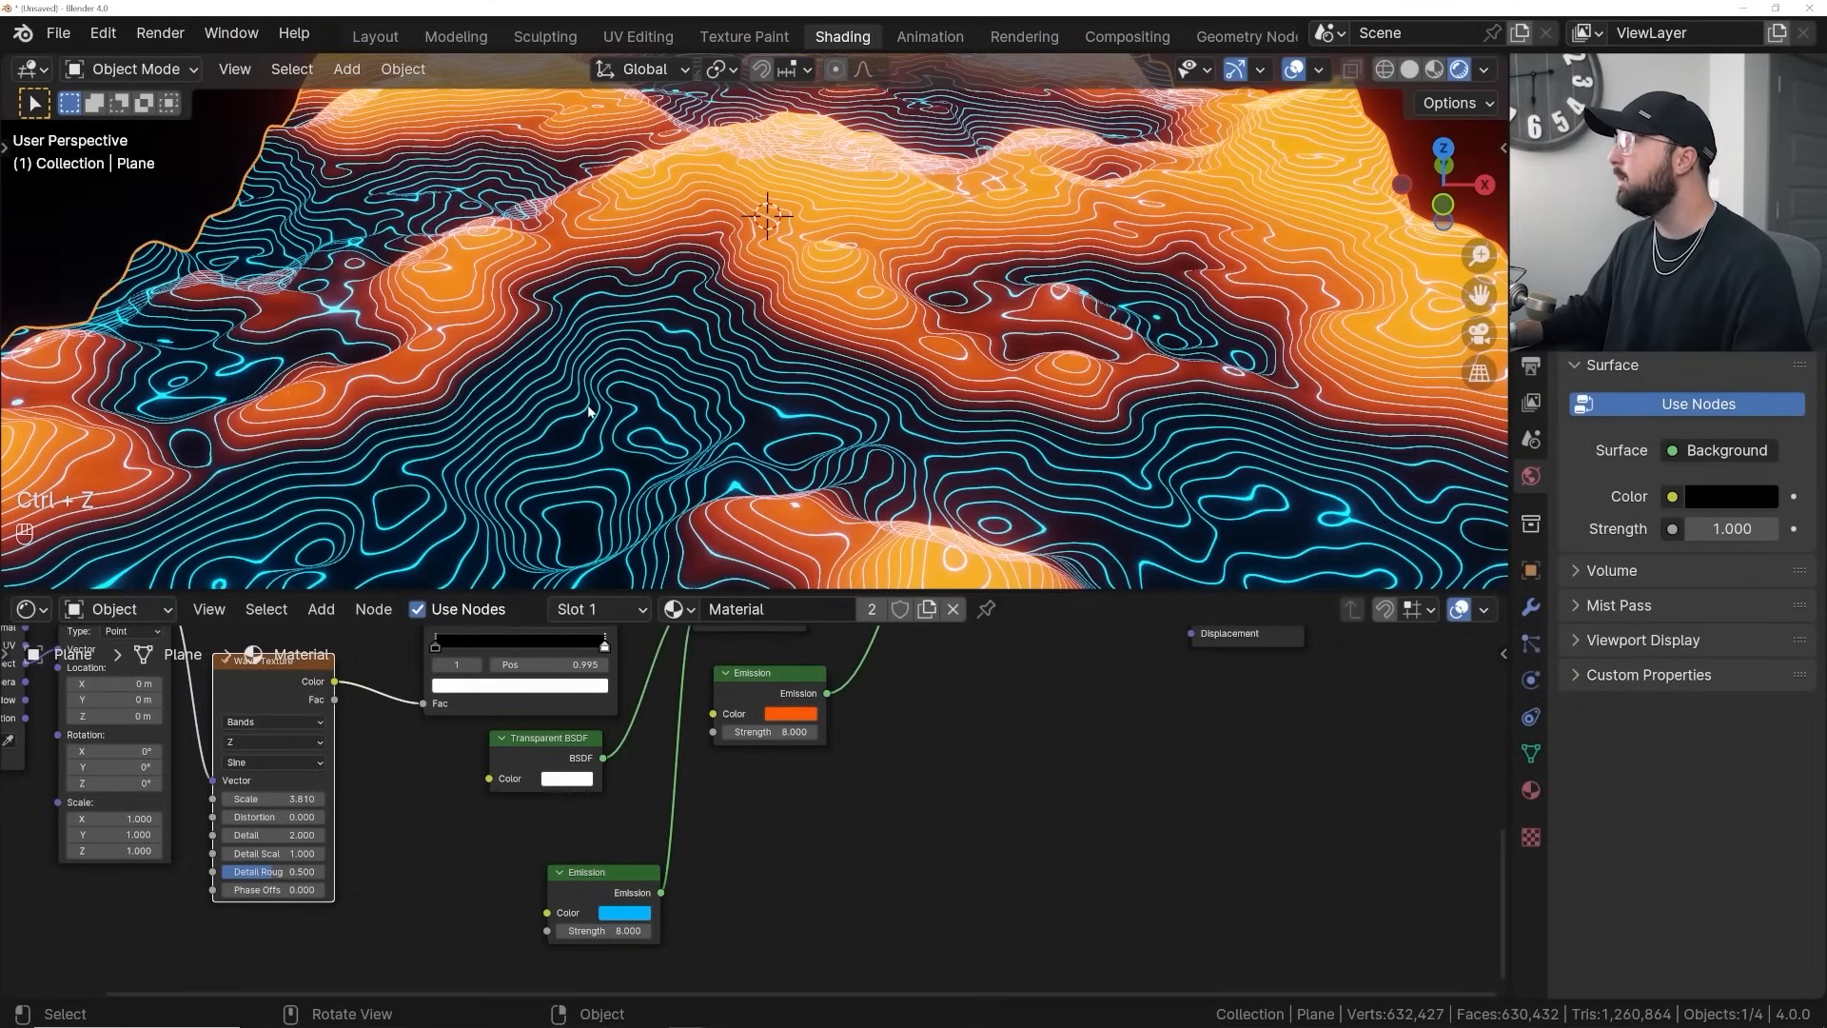
left_click_drag(253, 881, 256, 883)
left_click_drag(259, 891, 270, 890)
key("ctrl+z")
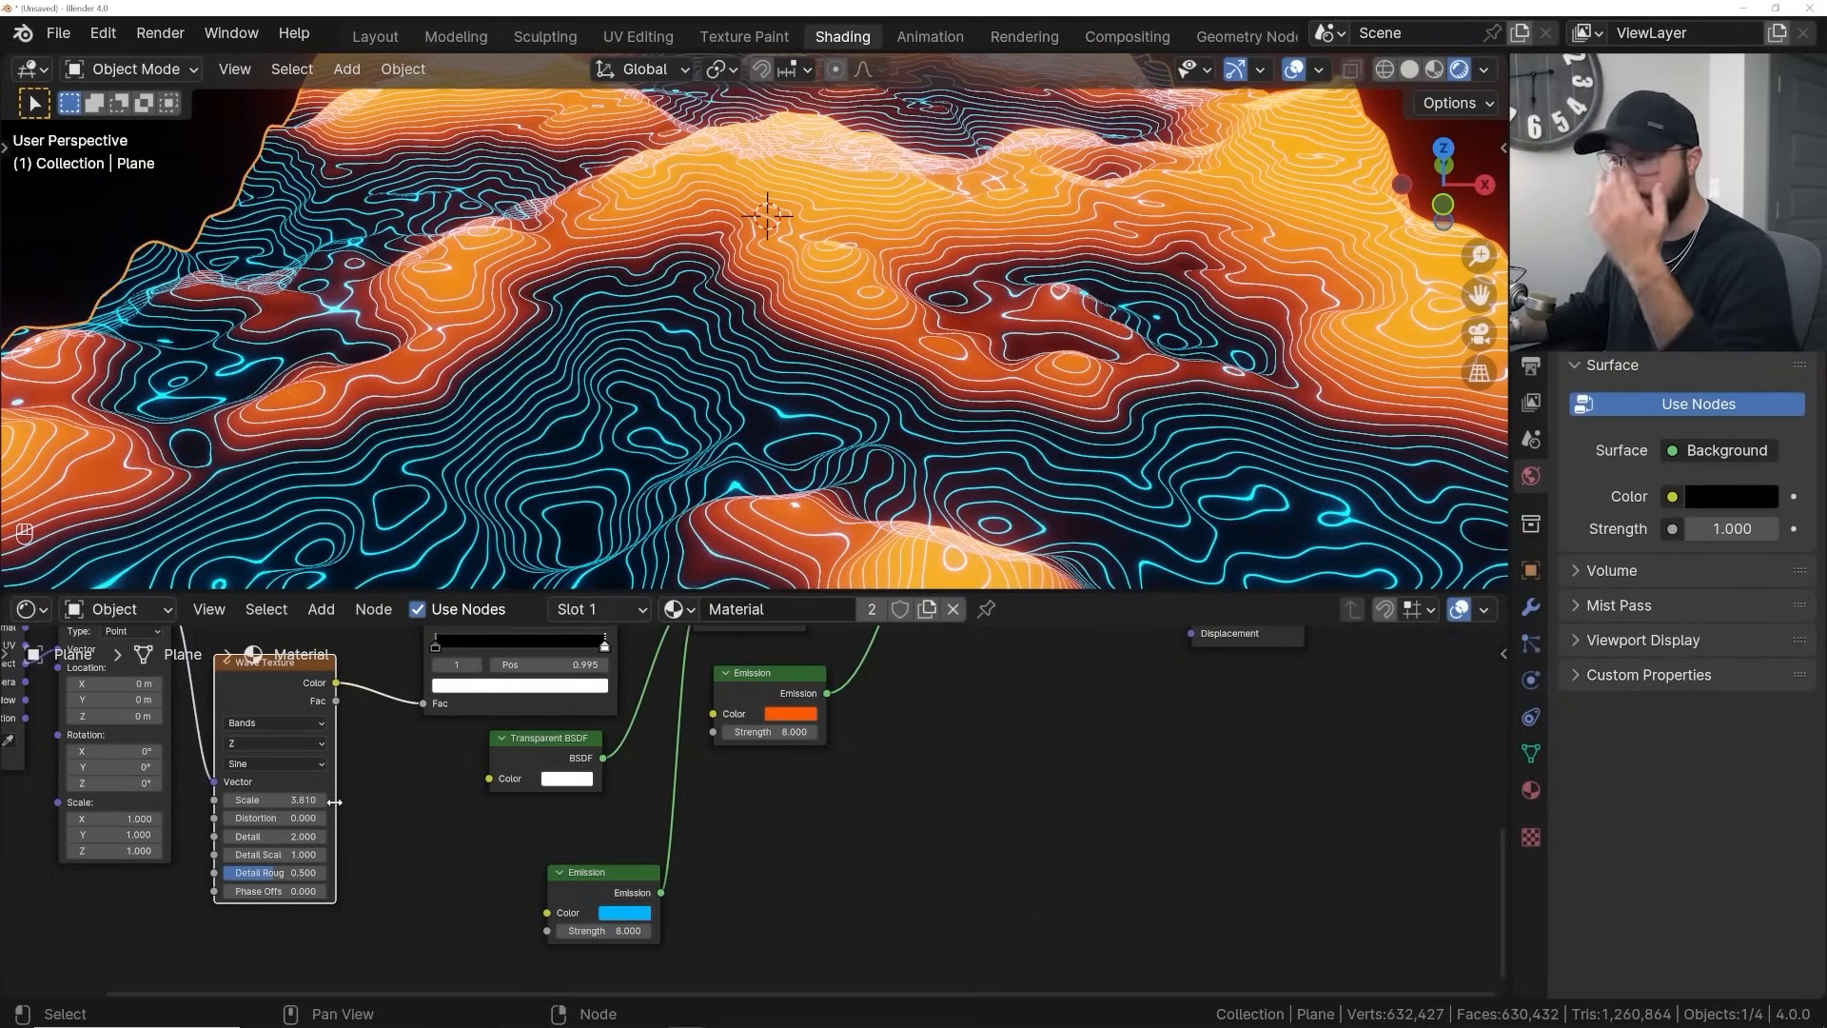
Add another Color Ramp node and place it in the free space beside the blue Emission node
scroll(379, 780, "down", 2)
left_click_drag(385, 711, 390, 712)
scroll(390, 712, "up", 2)
key("shift+a")
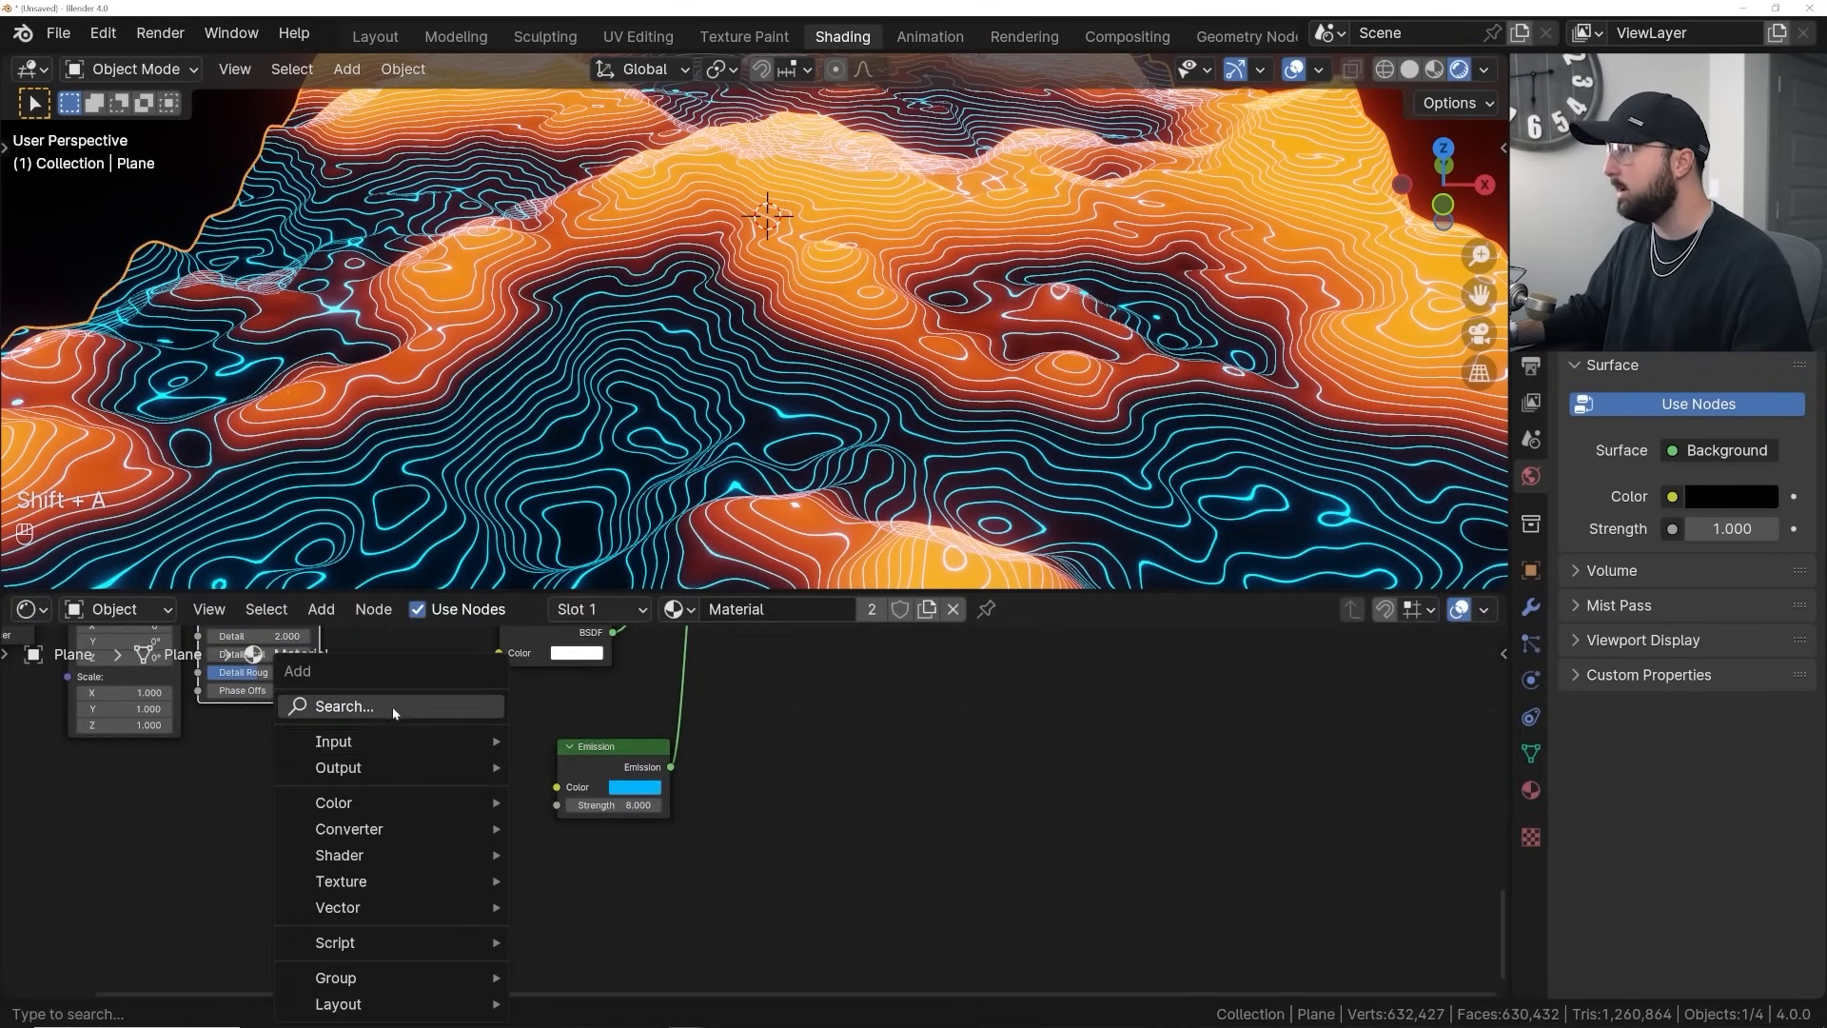
left_click(393, 709)
type("col")
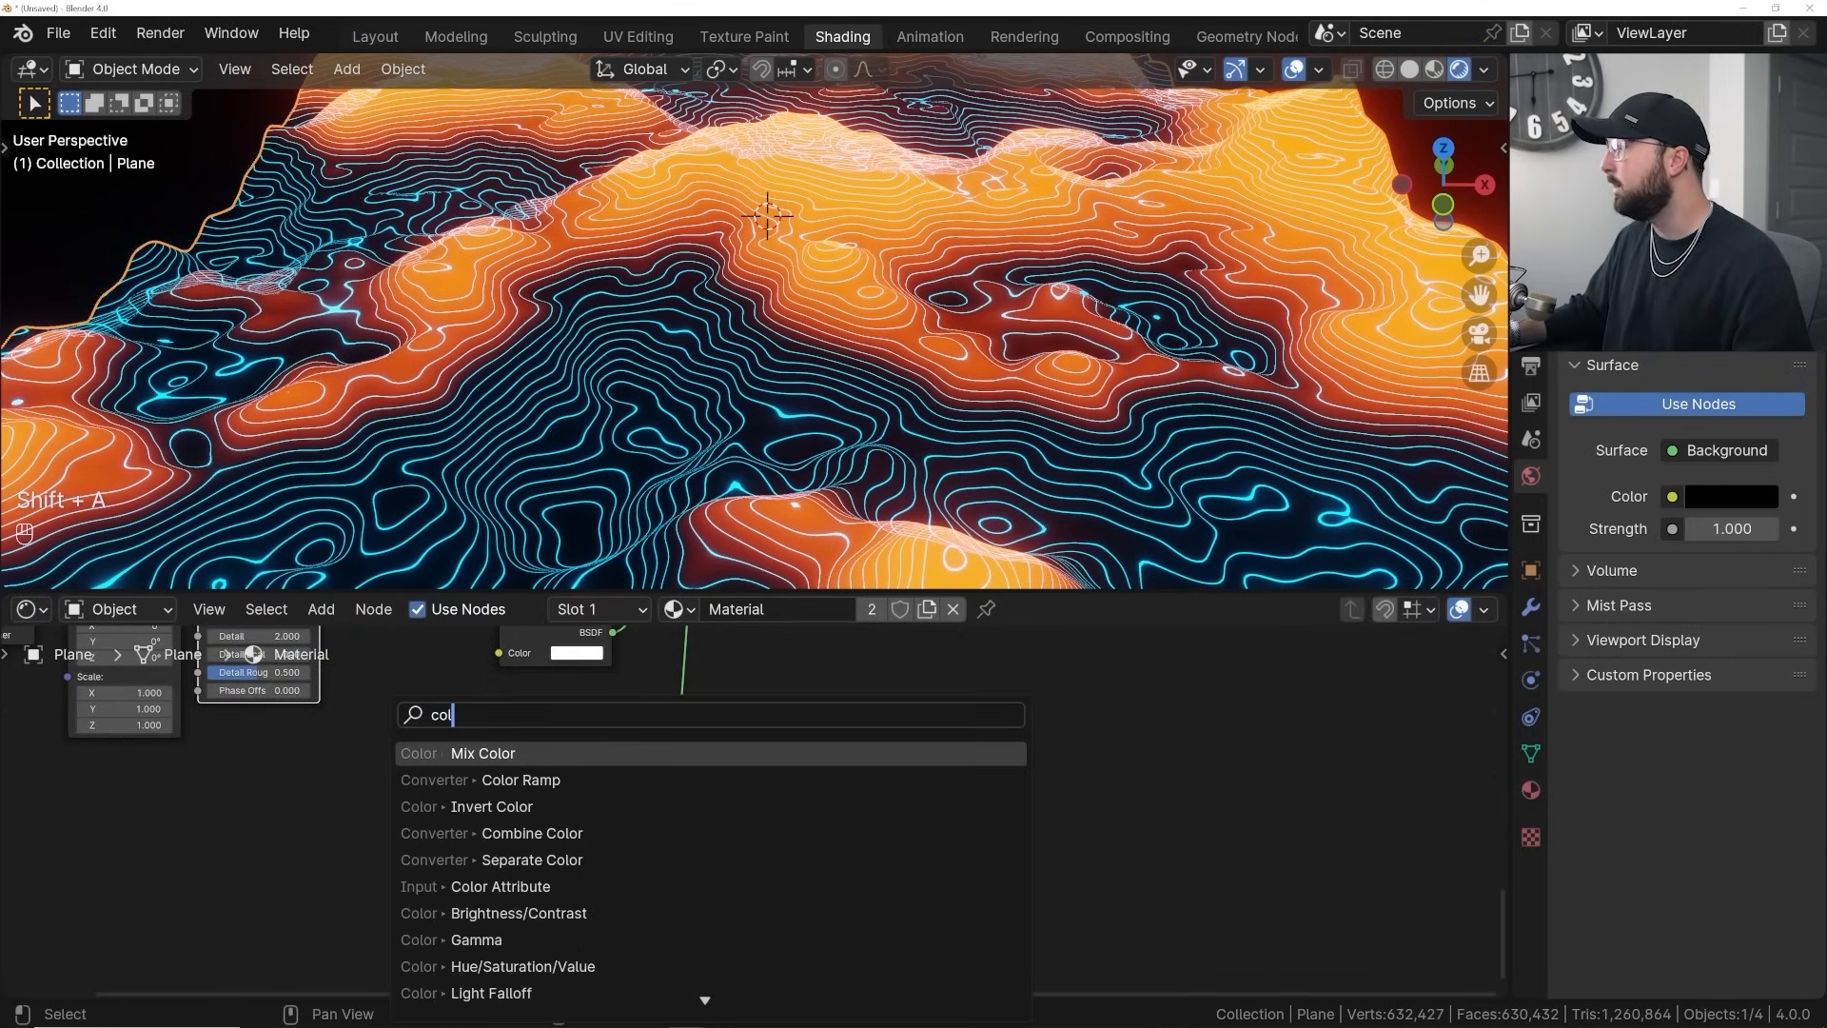
left_click(498, 780)
left_click(297, 781)
Copy the blue Emission node's color onto the white stop of the newly added Color Ramp
scroll(445, 797, "up", 6)
middle_click_drag(503, 891, 591, 803)
scroll(591, 803, "up", 1)
middle_click_drag(641, 671, 646, 734)
key("ctrl+c")
middle_click_drag(390, 879, 402, 862)
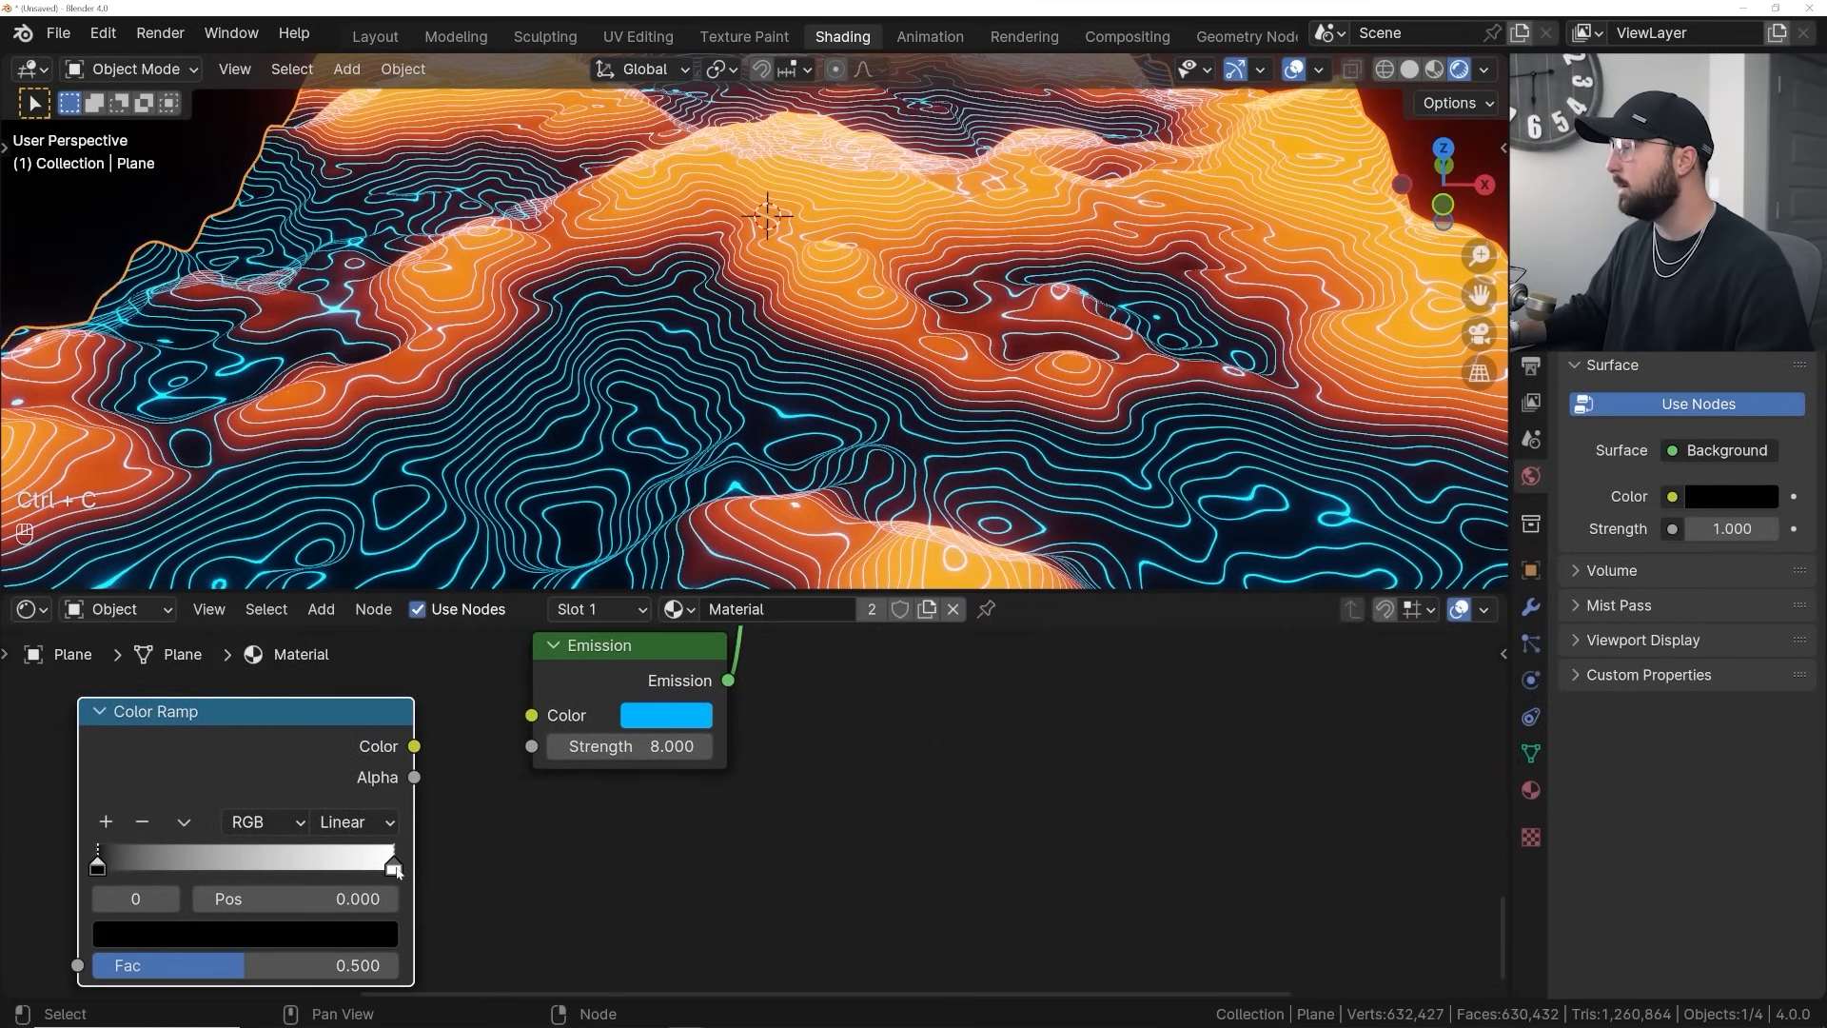
left_click(394, 867)
key("ctrl+v")
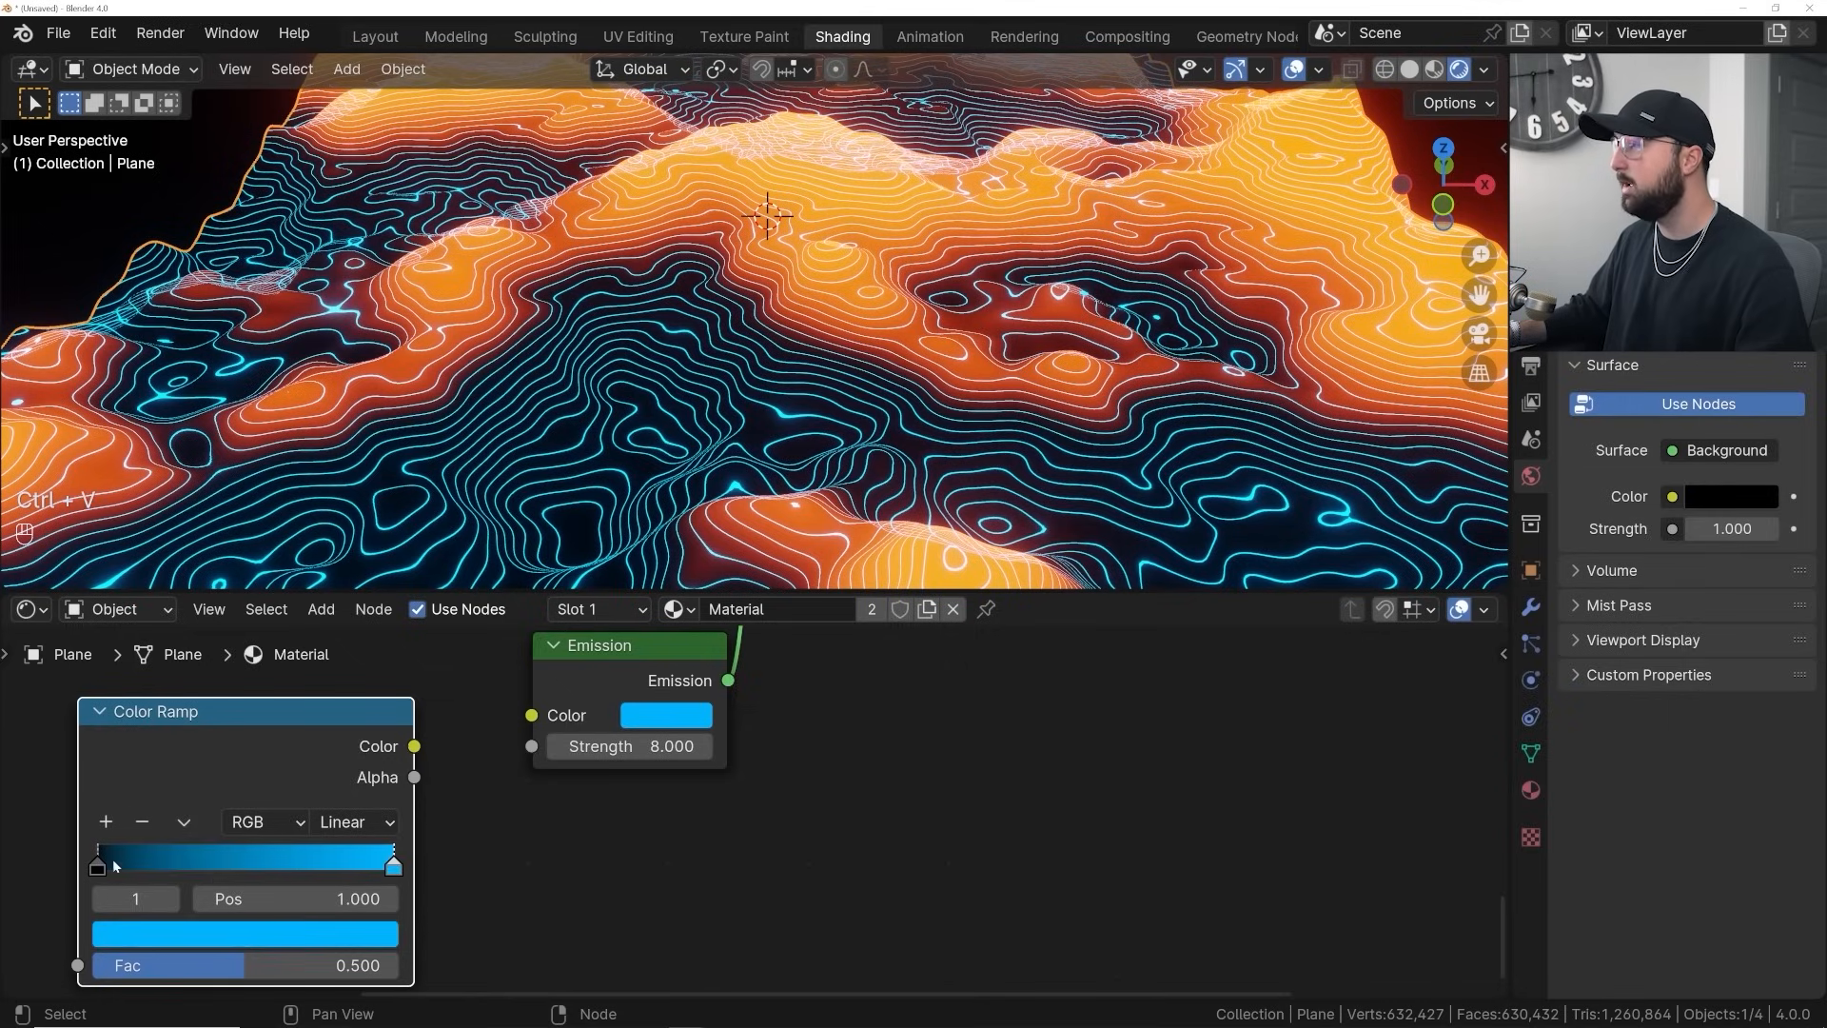
Paste the copied blue onto the new ramp's black stop and darken that stop to a deep blue
left_click(97, 866)
key("ctrl+v")
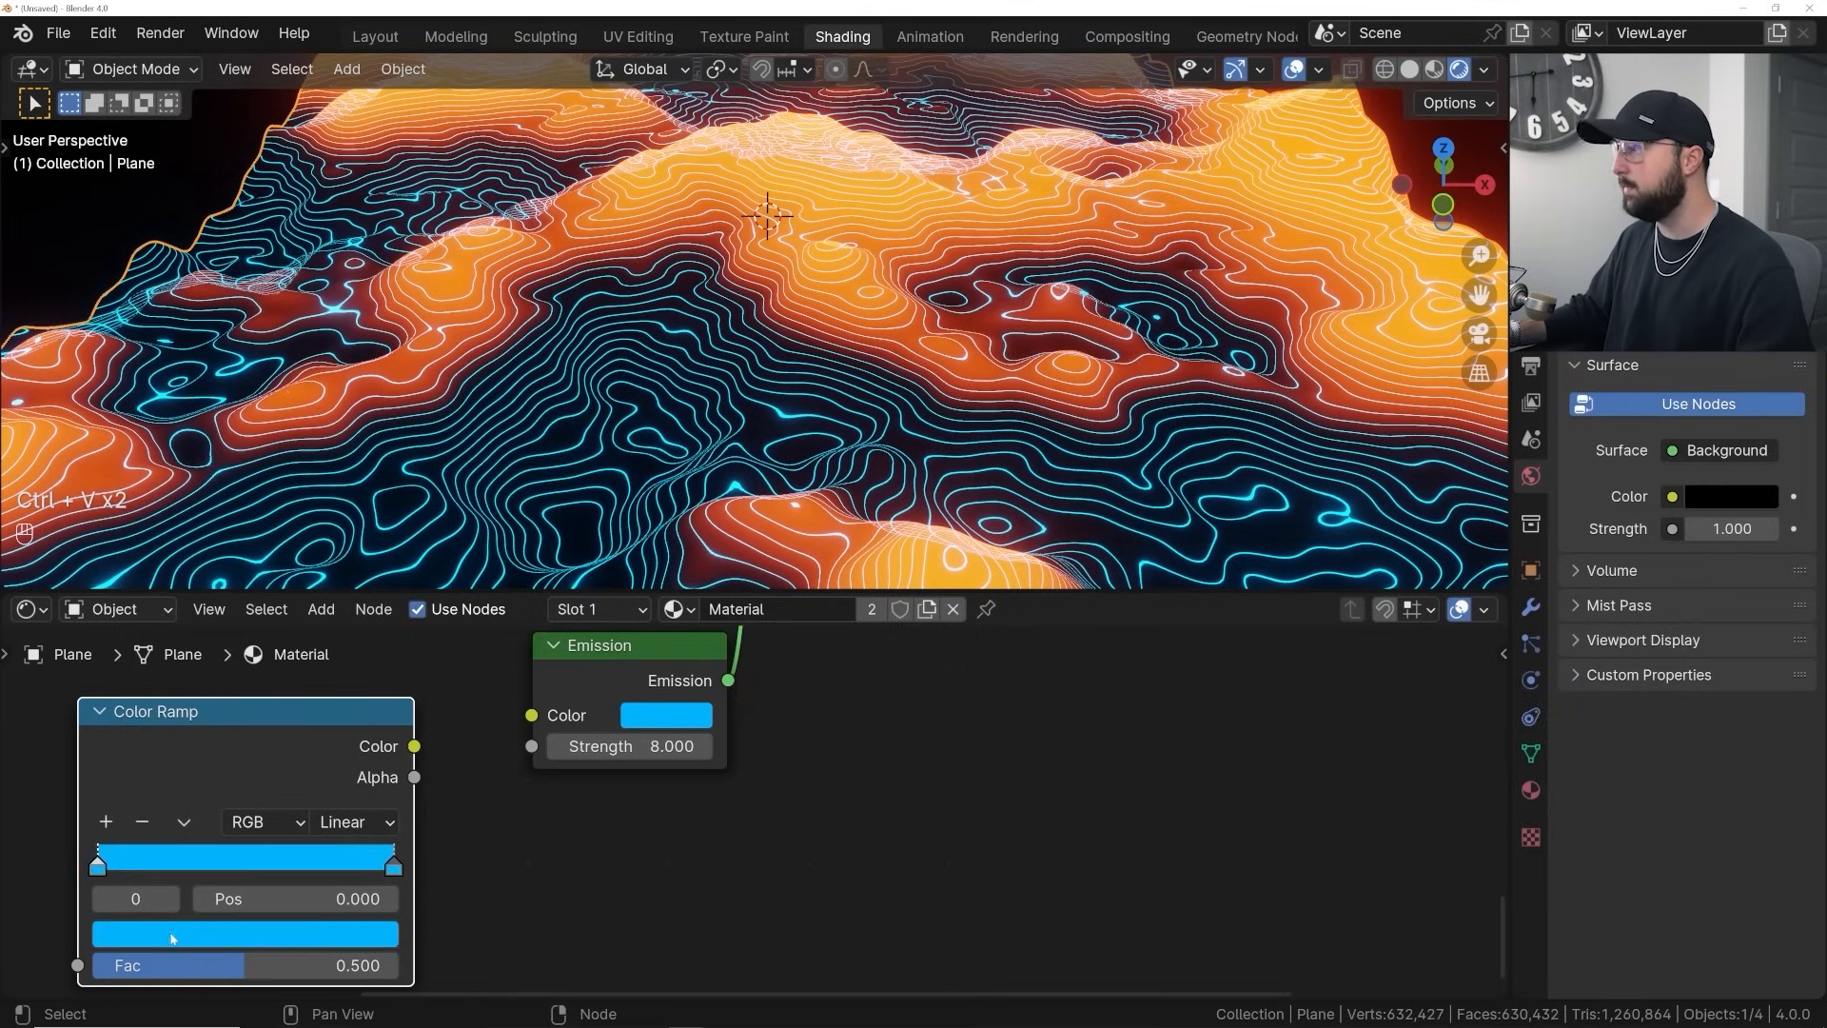
left_click(169, 933)
left_click_drag(371, 696, 374, 661)
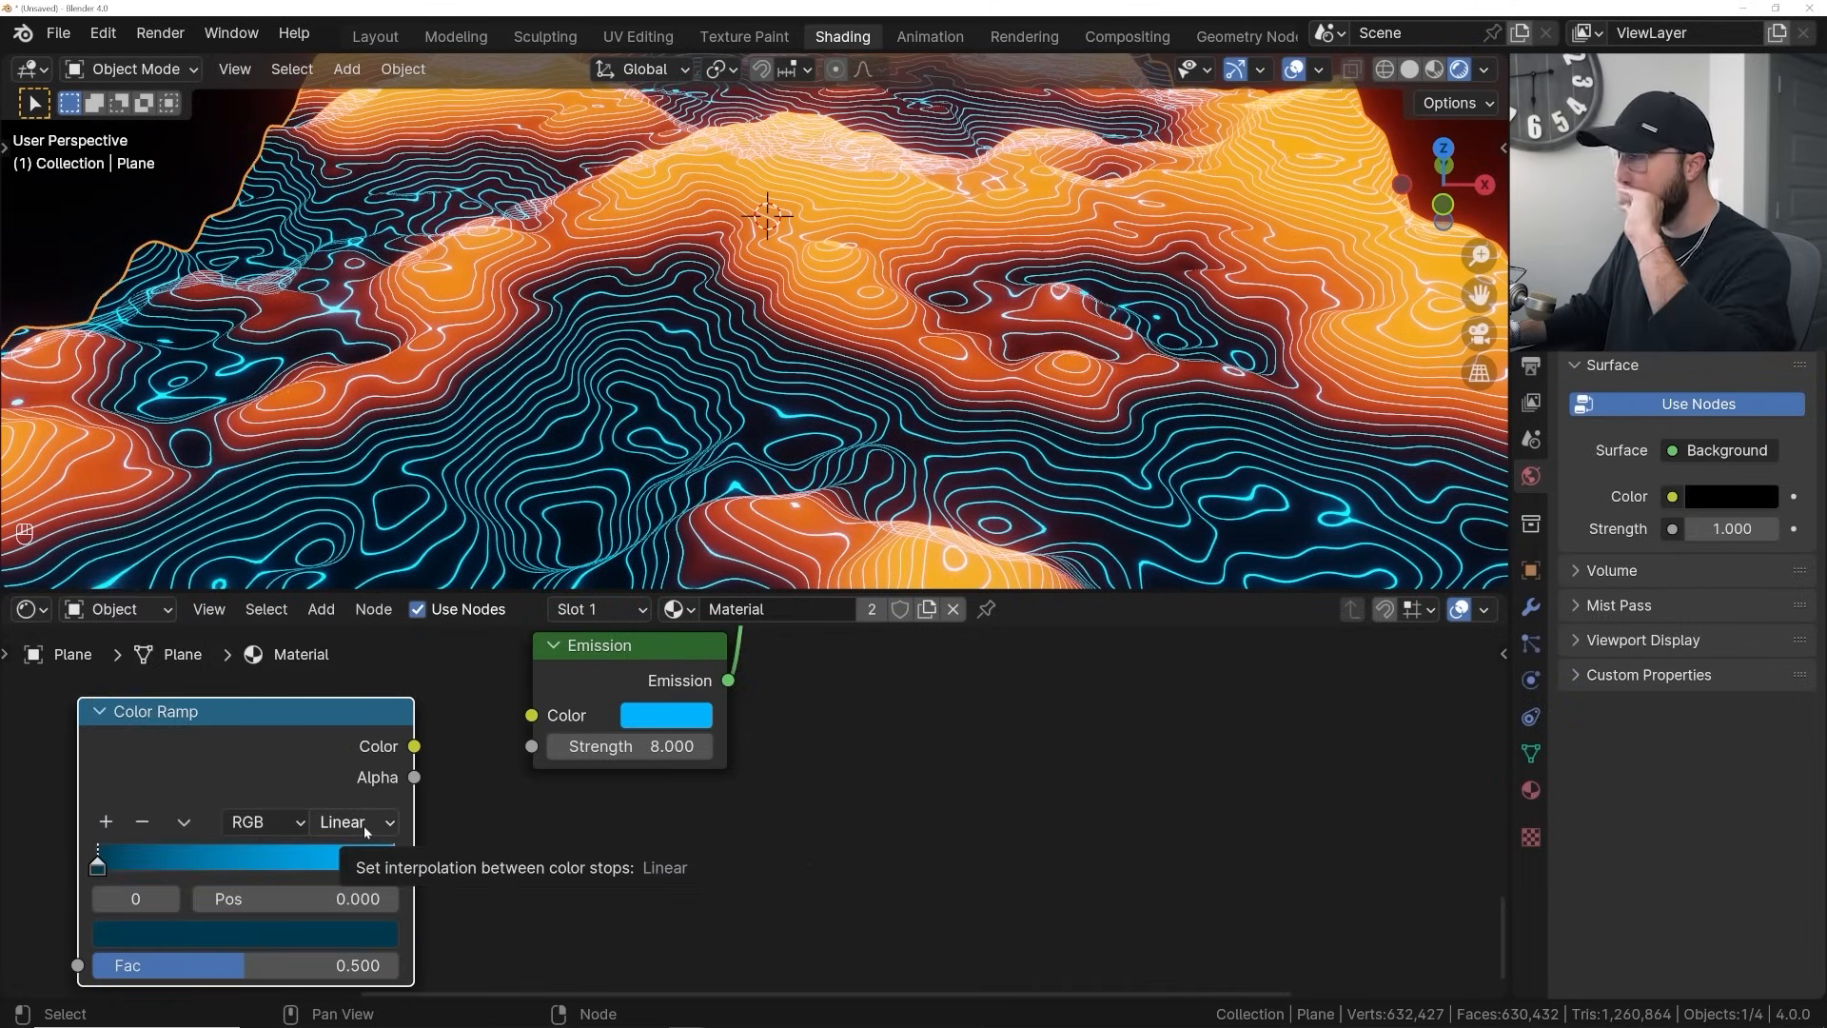
Set the new blue Color Ramp's interpolation to Constant
left_click(366, 831)
left_click(371, 792)
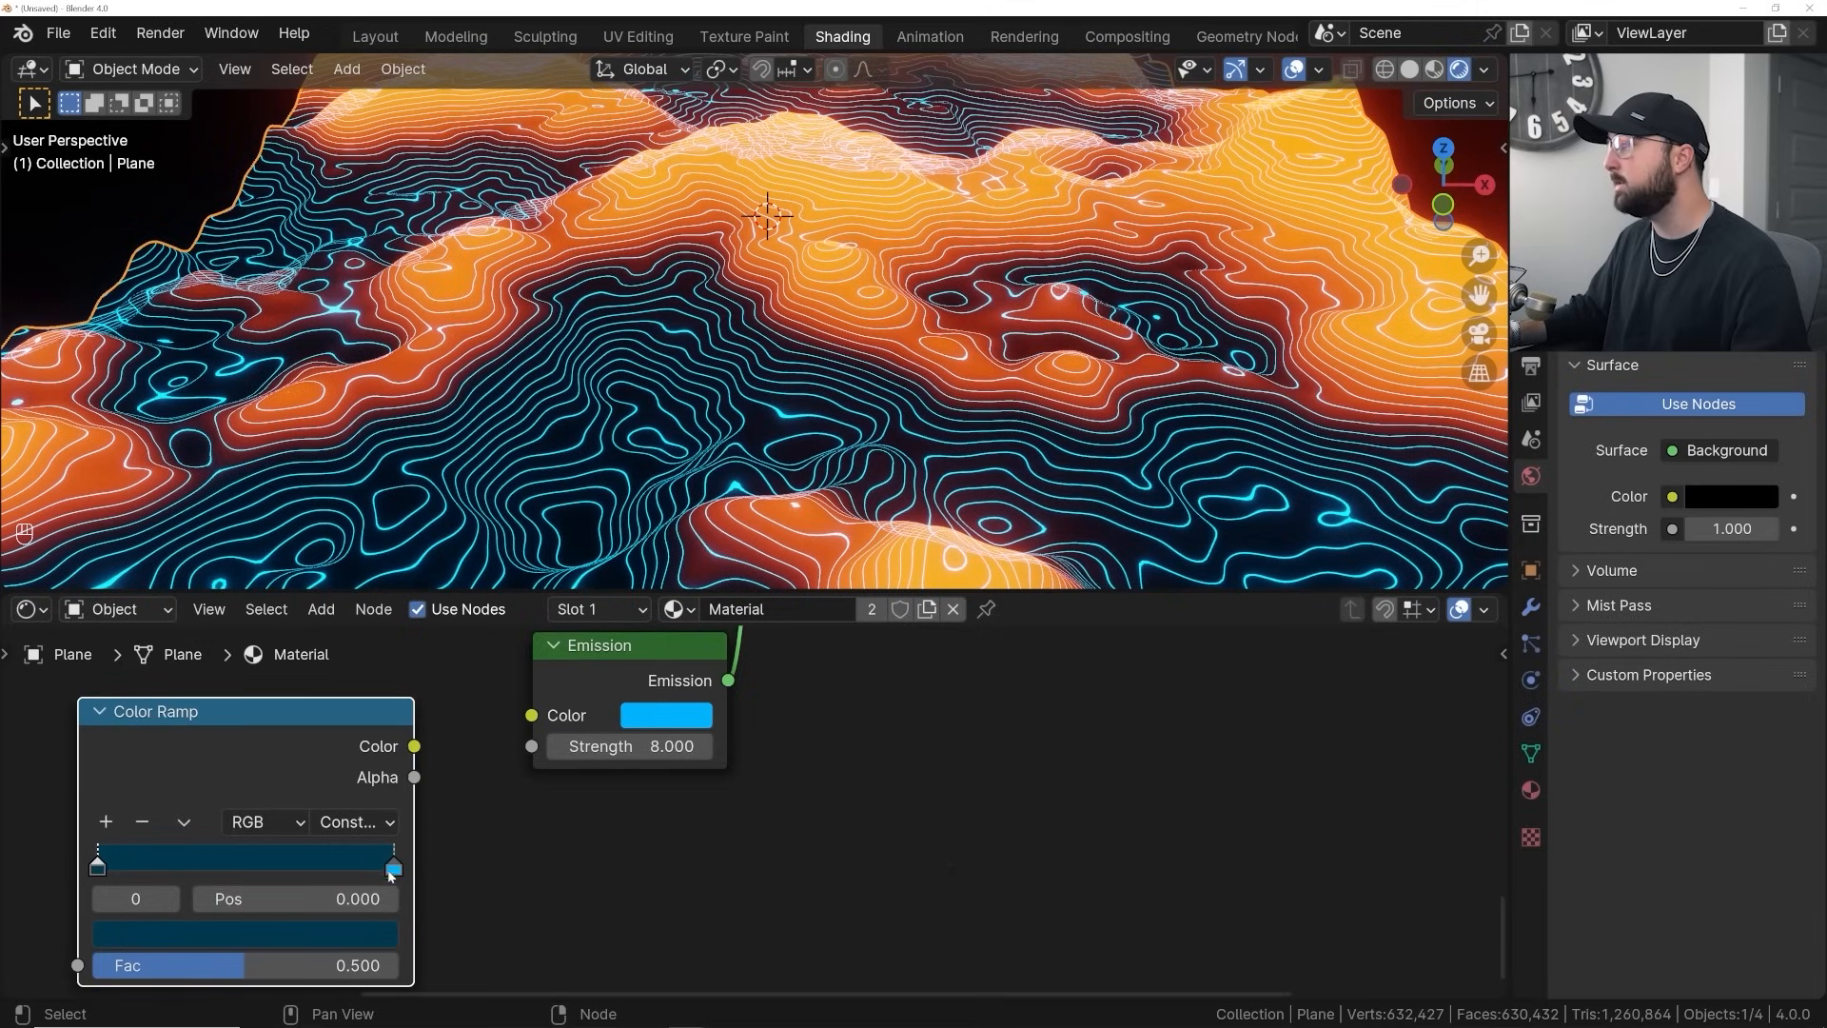
left_click(295, 898)
type(".5")
key("Return")
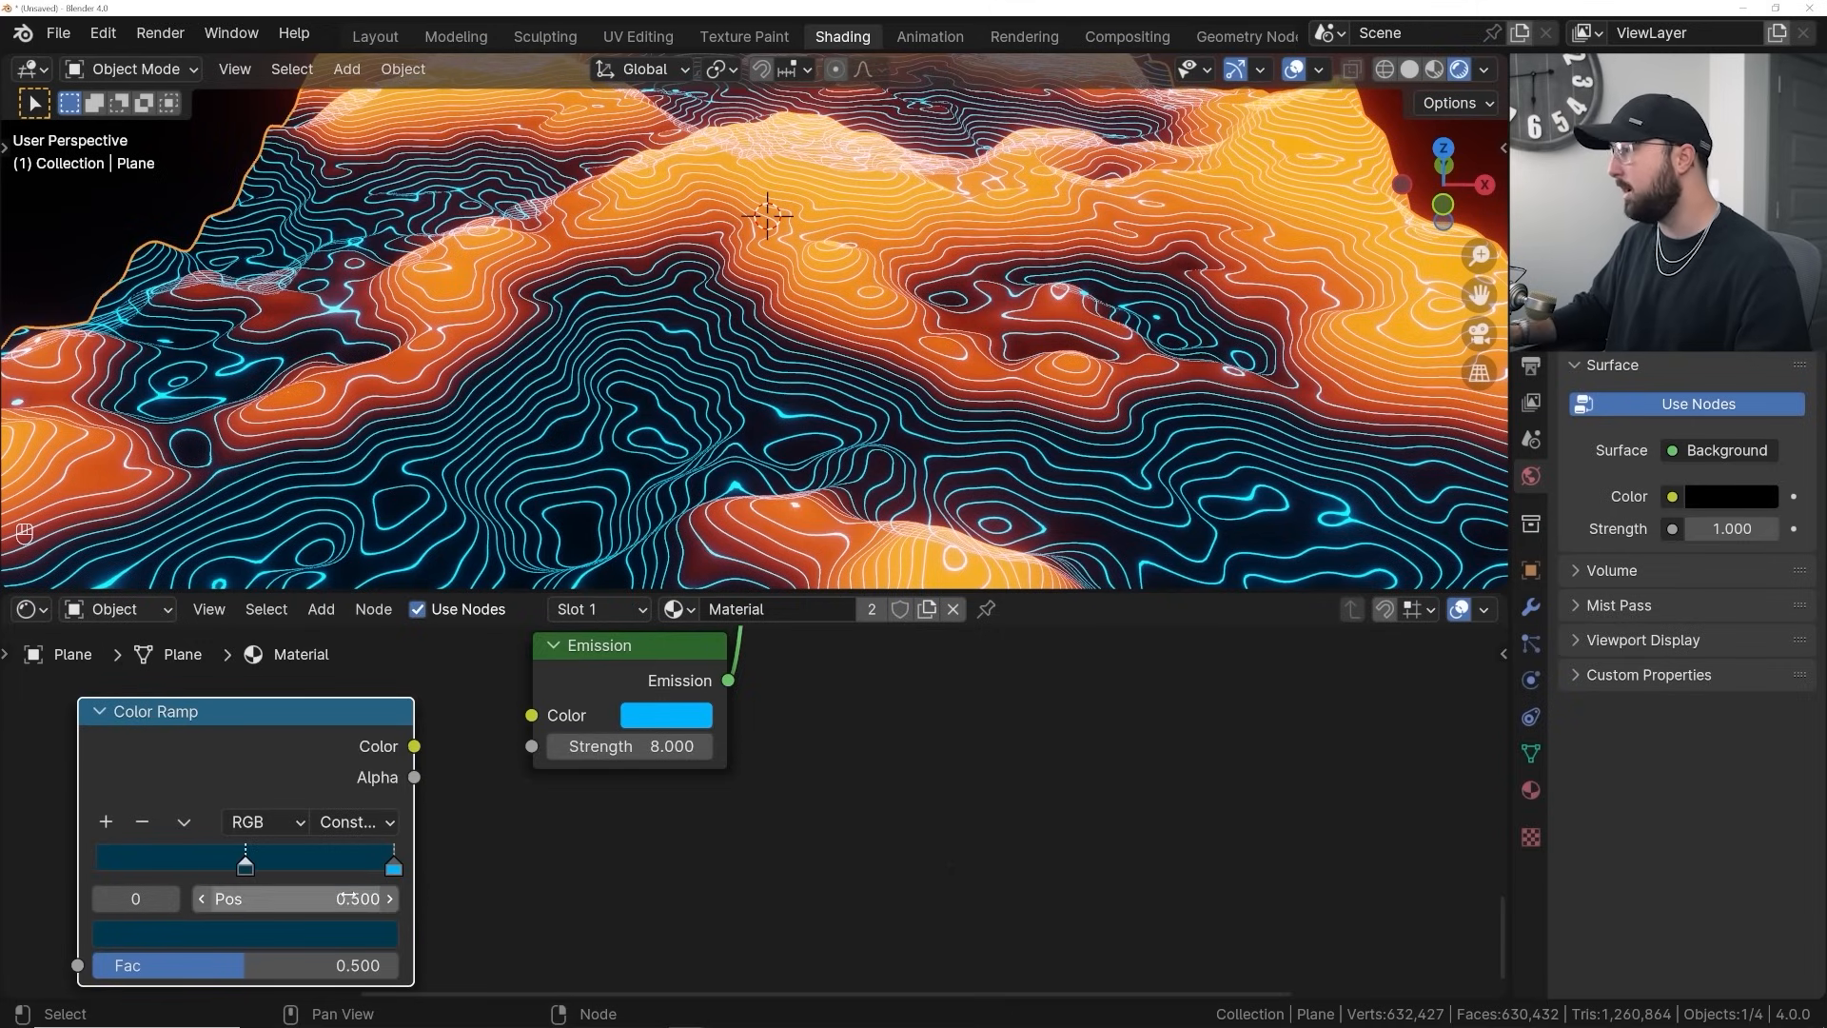
key("ctrl+z")
Set the ramp's bright blue stop to position 0.5 and connect the ramp's Color output to the blue Emission's Color
left_click(393, 864)
left_click(360, 899)
type(".5")
key("Return")
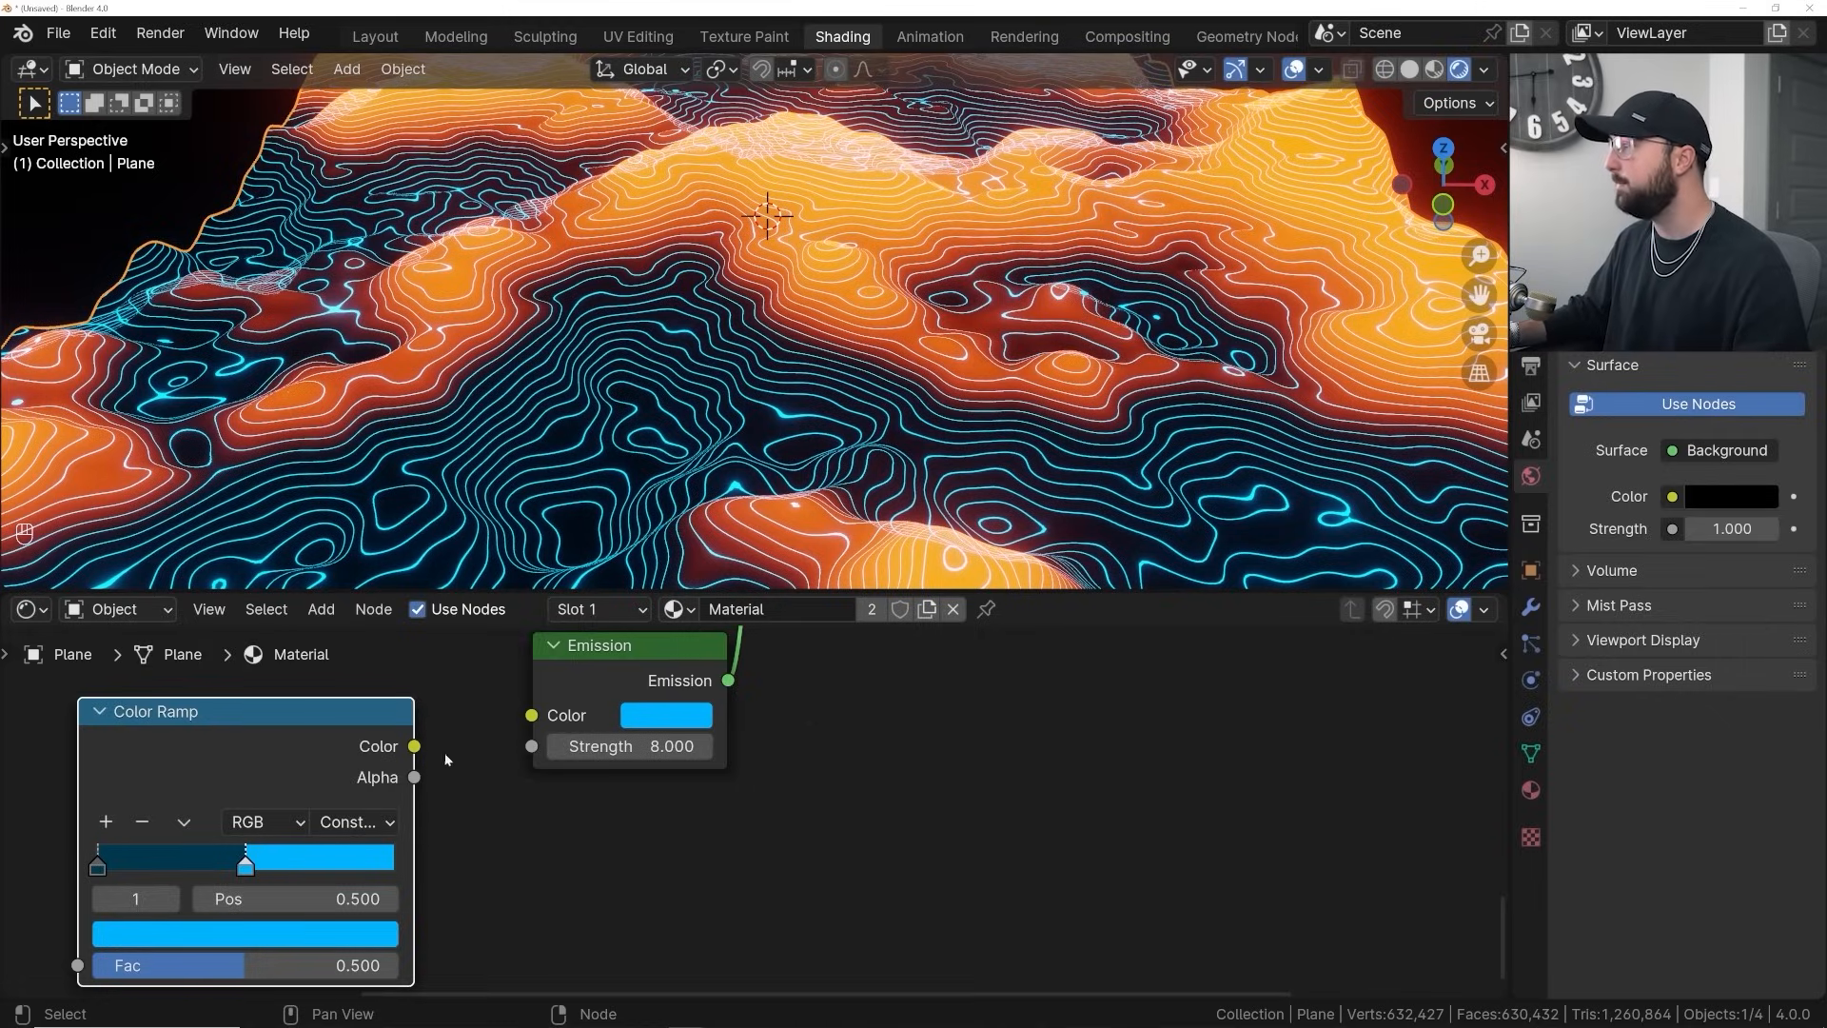
left_click_drag(416, 746, 519, 752)
Move the Texture Coordinate and Mapping nodes farther away from the Wave Texture to make room
scroll(507, 766, "down", 3)
scroll(505, 485, "down", 1)
scroll(371, 747, "down", 8)
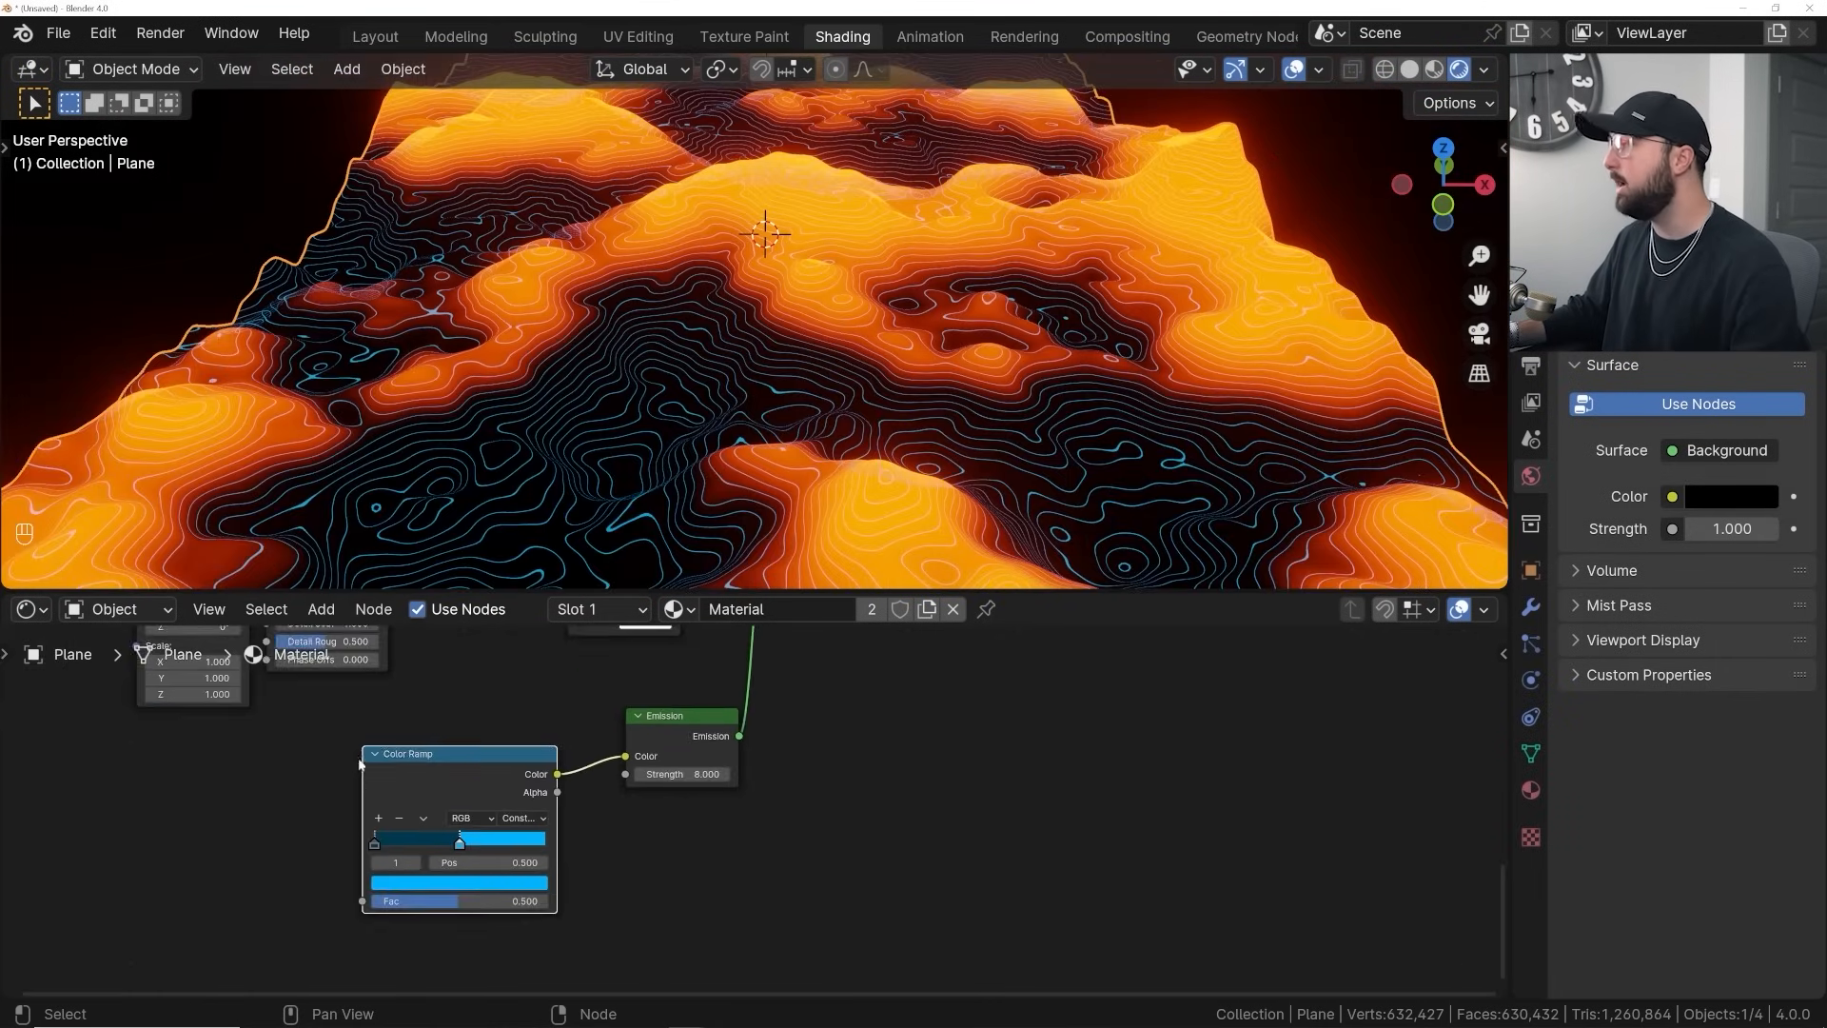
middle_click_drag(371, 743, 420, 828)
left_click_drag(203, 661, 414, 747)
key("g")
left_click(259, 752)
middle_click_drag(343, 718, 291, 749)
left_click(440, 652)
key("shift+d")
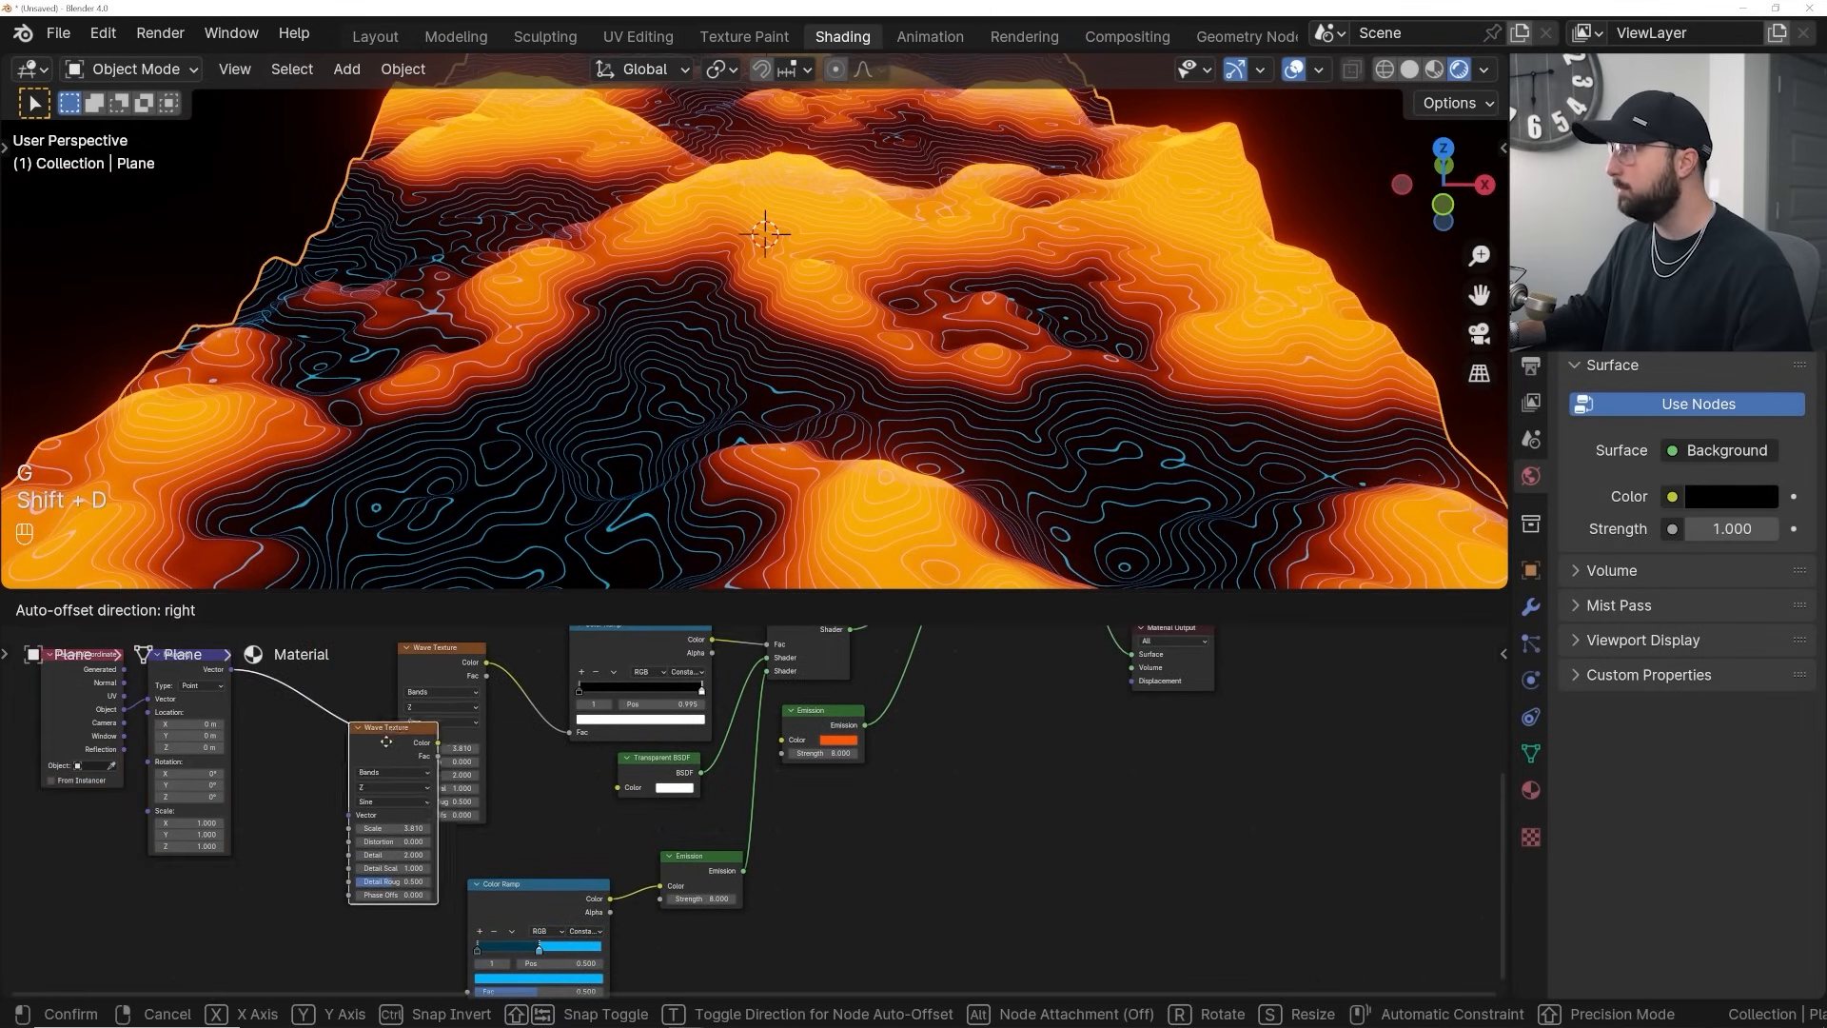
left_click(326, 863)
key("Delete")
Duplicate the Wave Texture with its Mapping link kept, place it beside the blue Color Ramp, and connect its Color to Fac
left_click(431, 678)
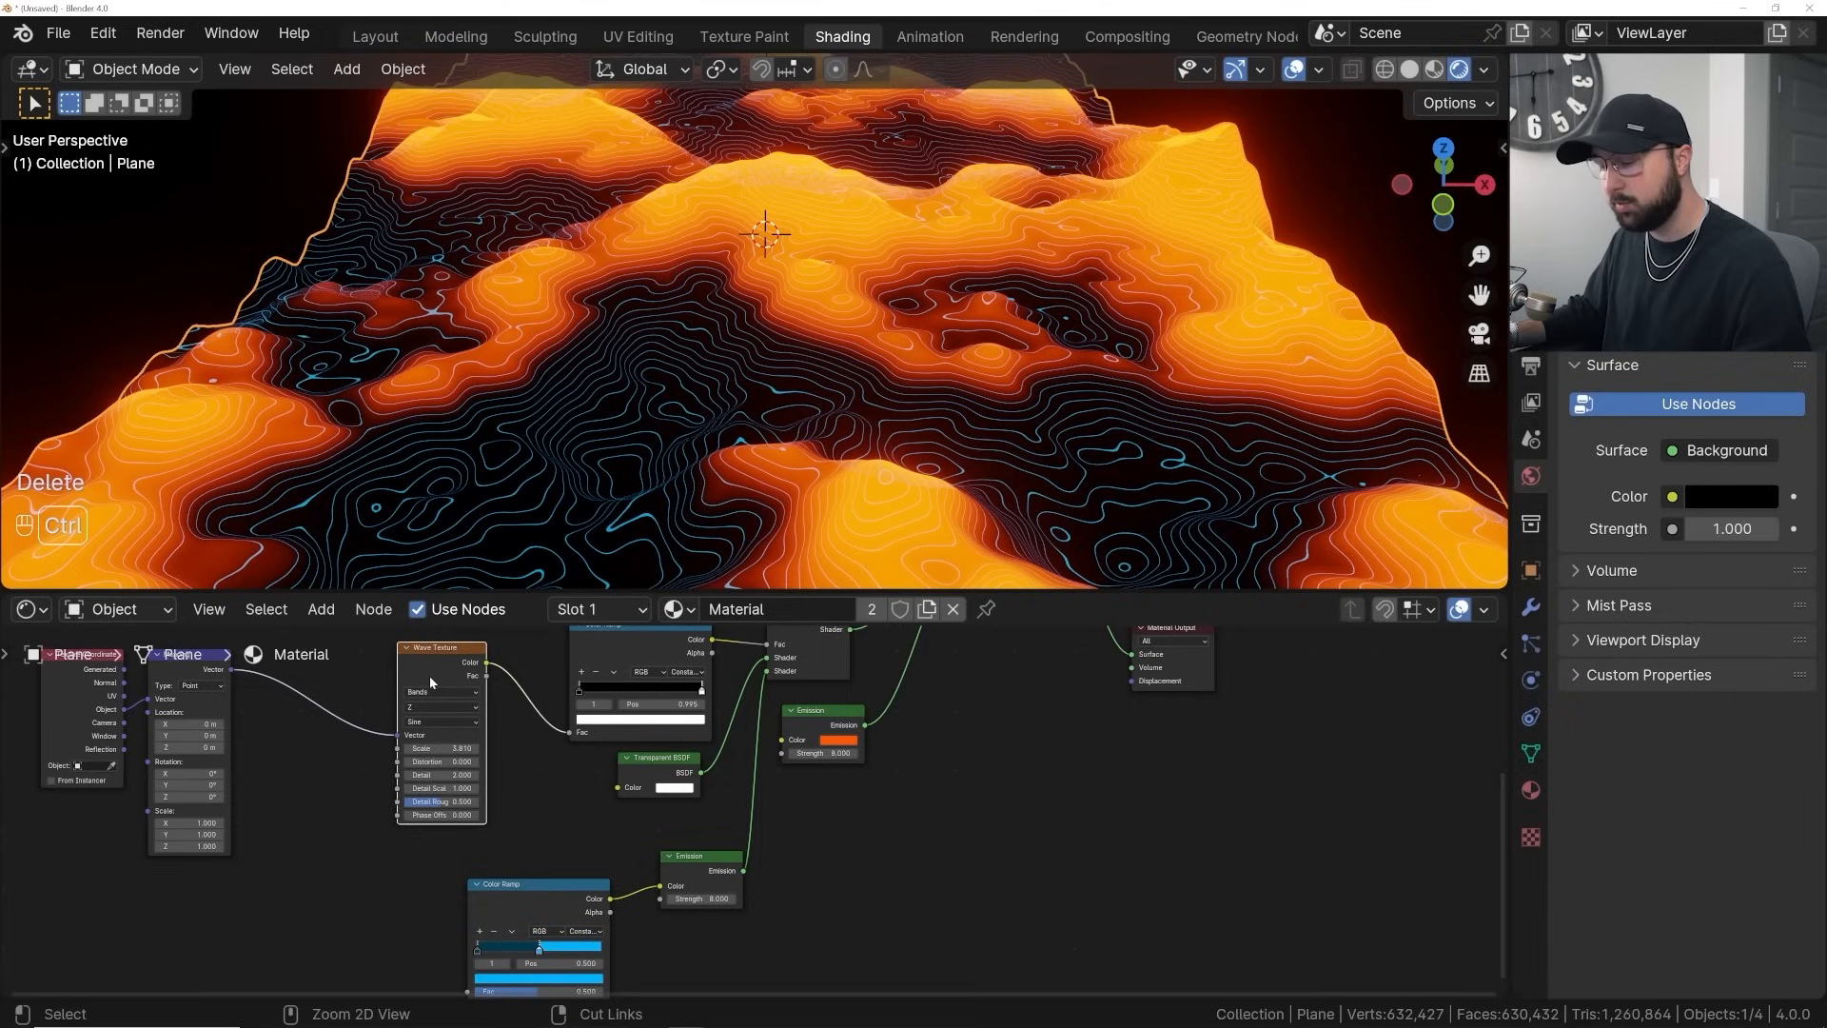
key("ctrl+shift+d")
left_click(376, 897)
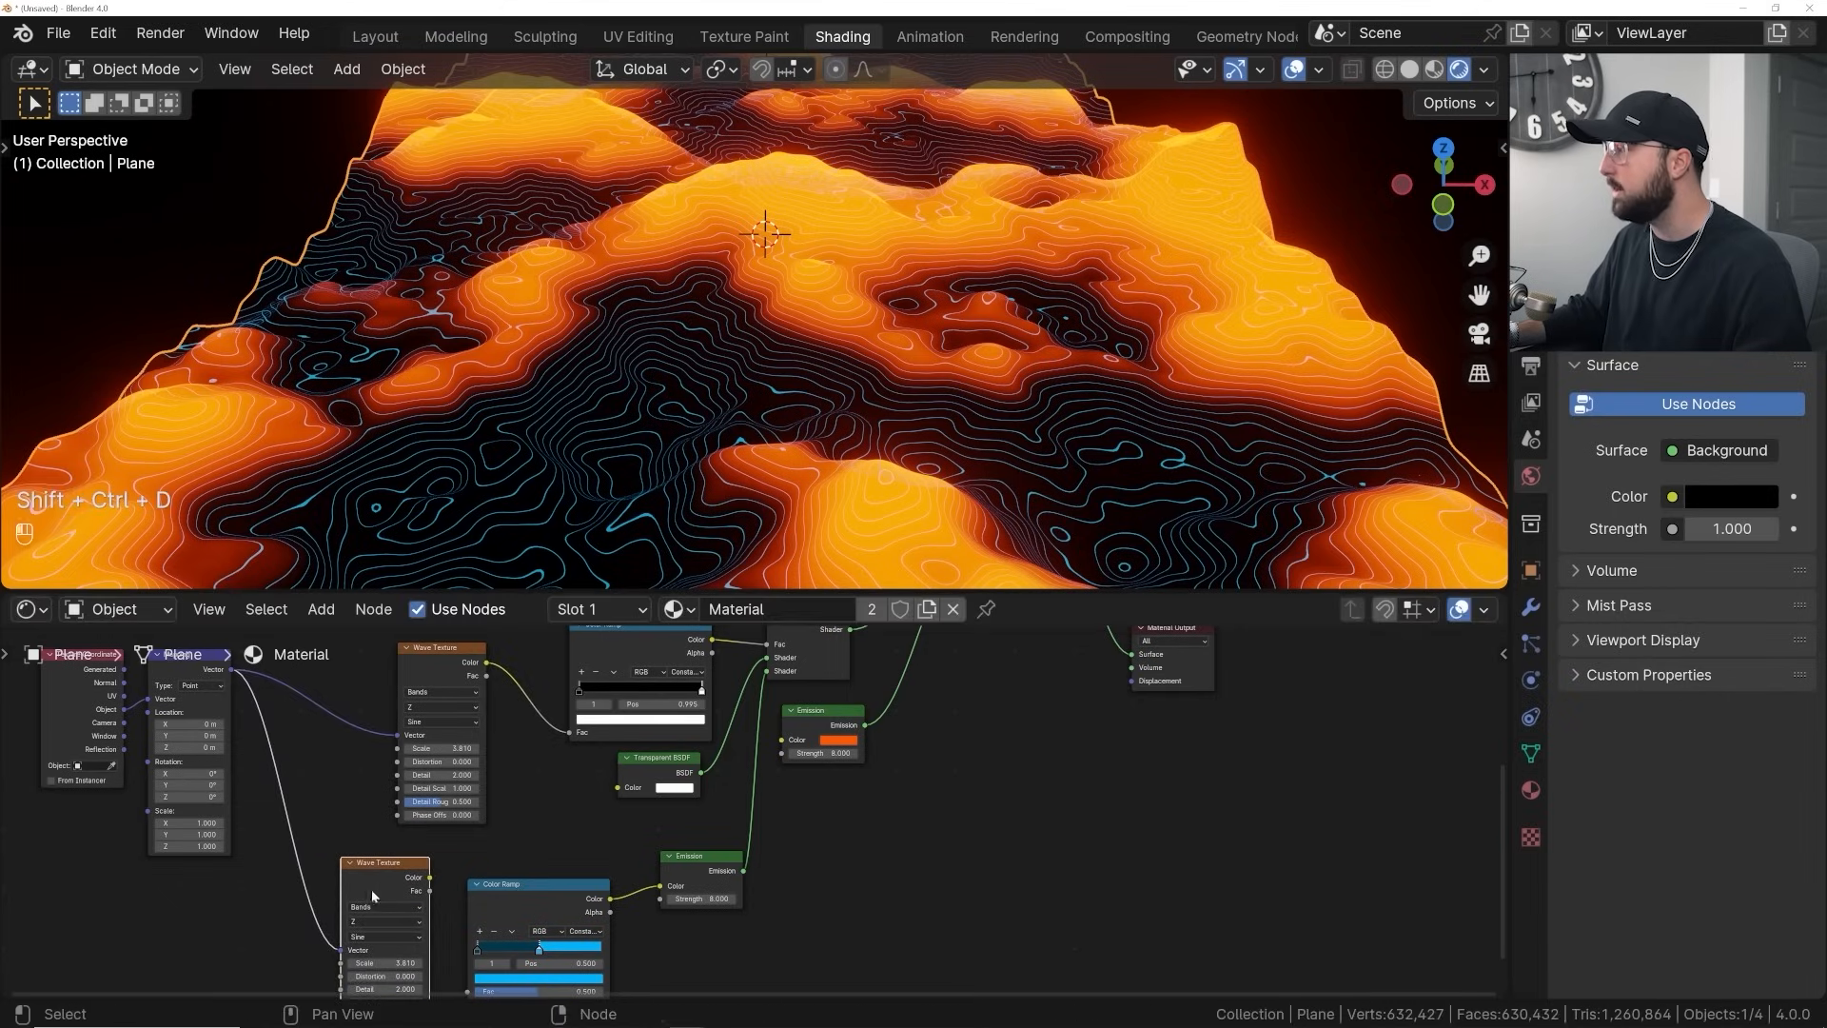
middle_click_drag(414, 919, 419, 801)
scroll(457, 804, "up", 2)
left_click_drag(429, 752, 473, 885)
Try out different Phase Offset values on the duplicated and the original Wave Texture, undoing each change
middle_click_drag(665, 391, 642, 429)
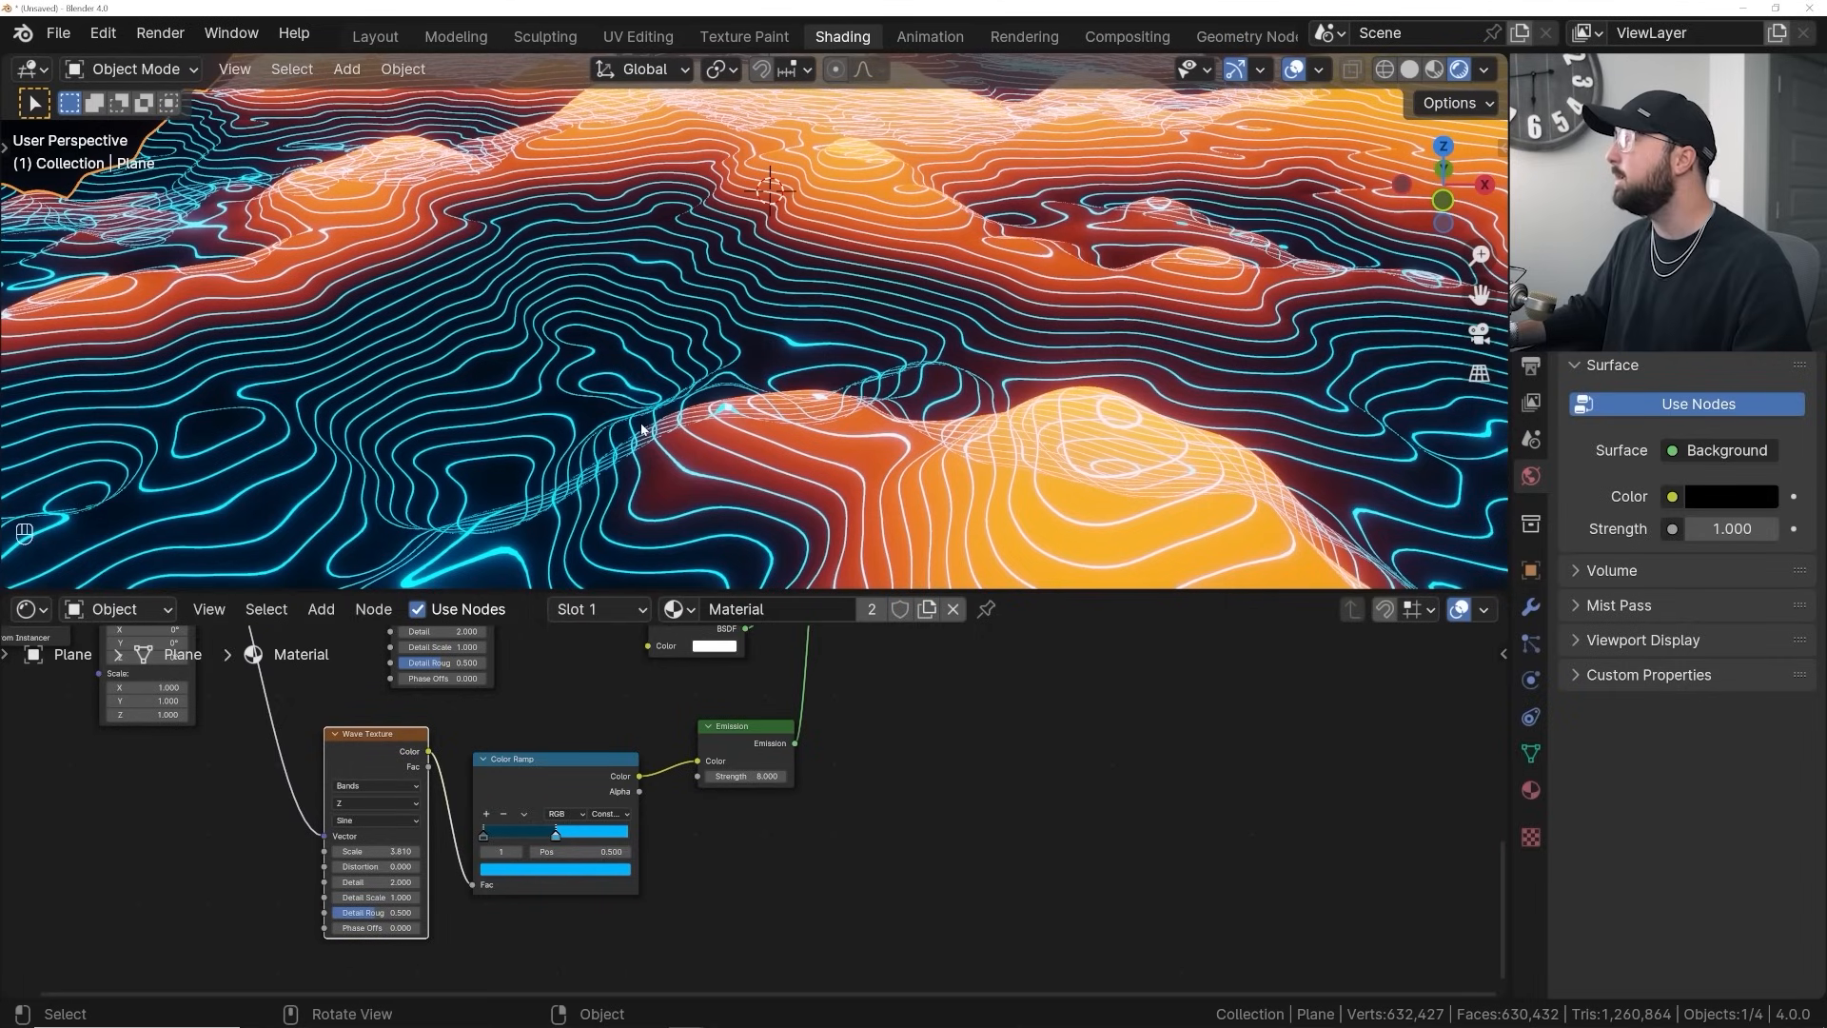
middle_click_drag(512, 710, 498, 744)
left_click_drag(355, 950, 486, 950)
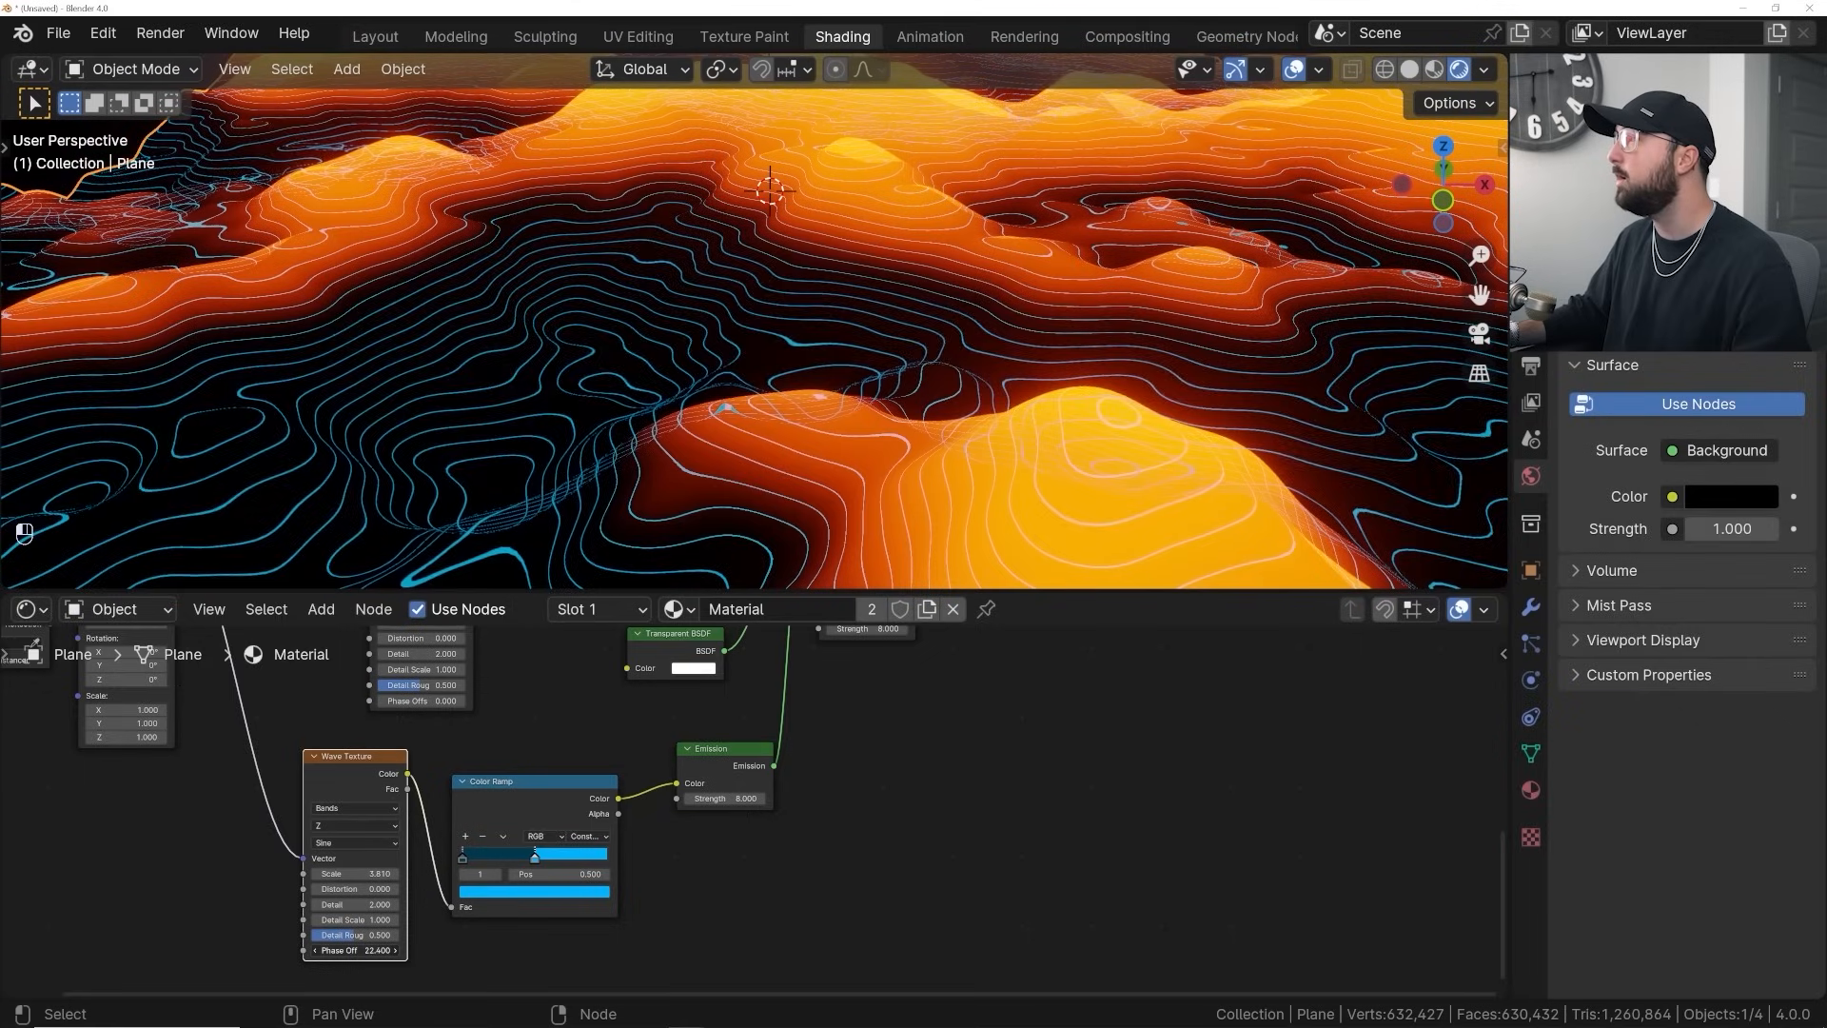
key("ctrl+z")
middle_click_drag(430, 402, 426, 357)
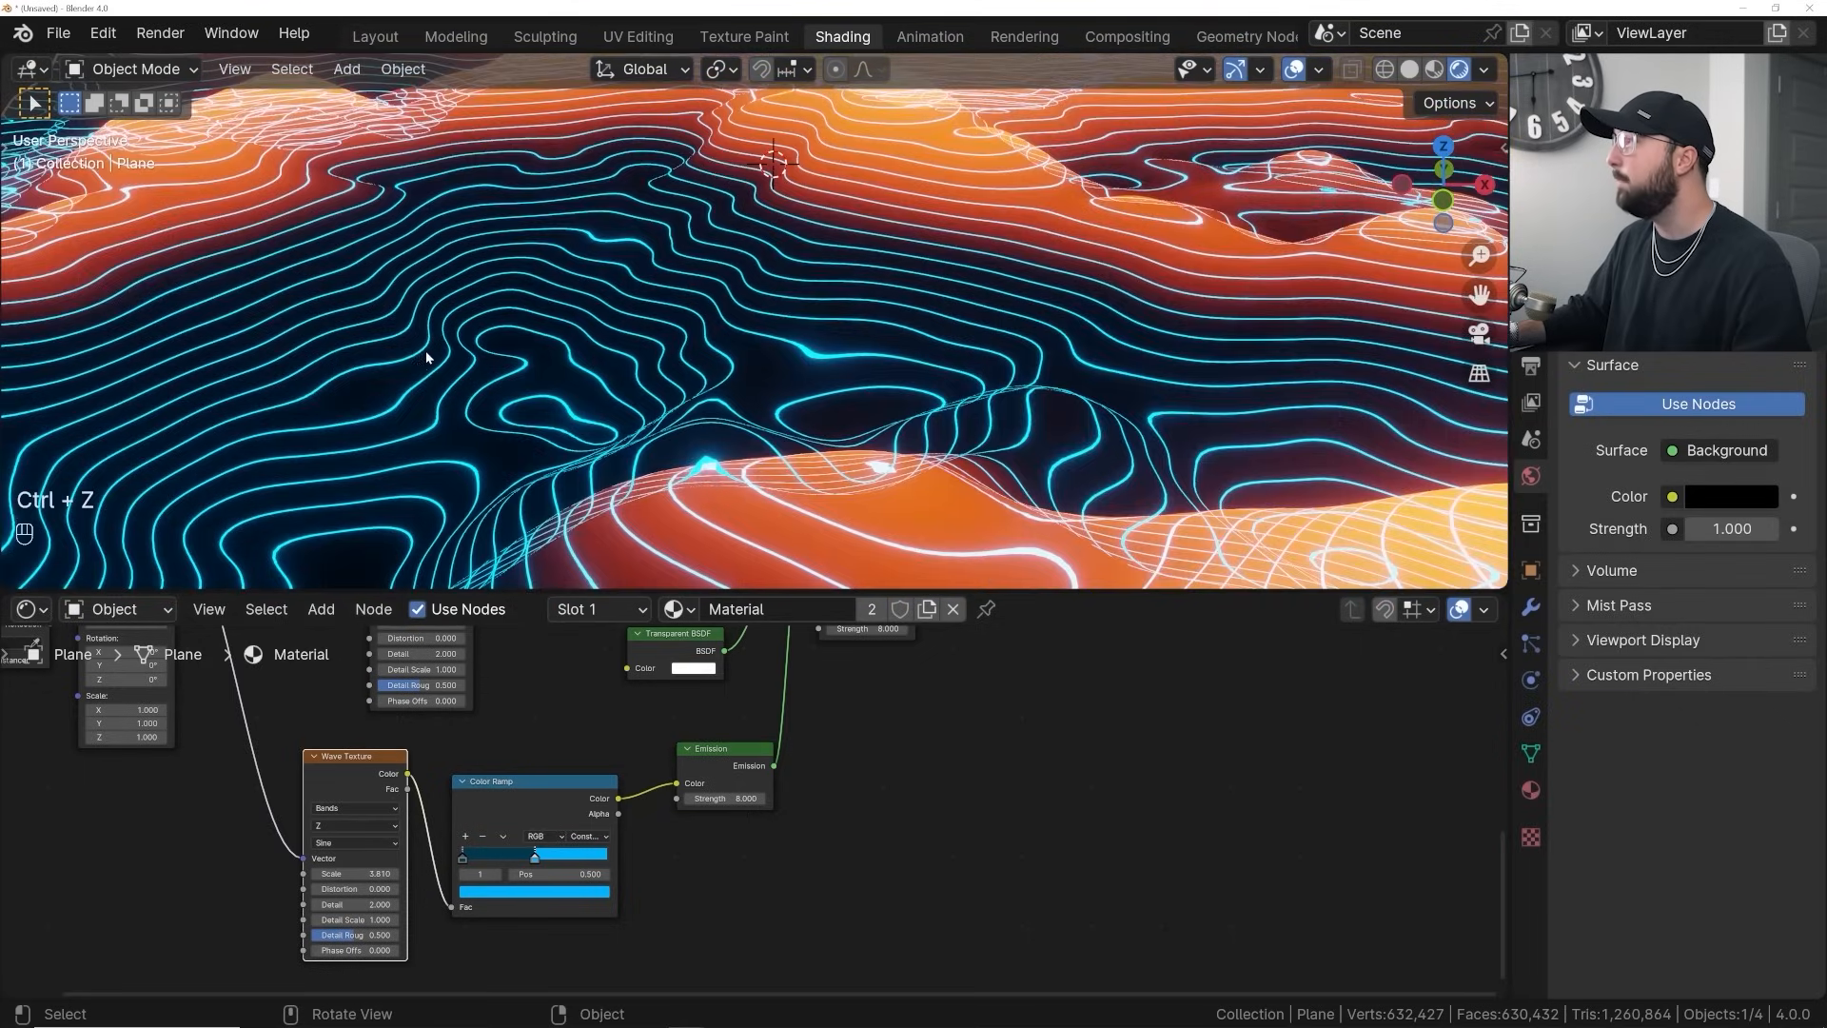
left_click_drag(422, 701, 690, 701, "shift")
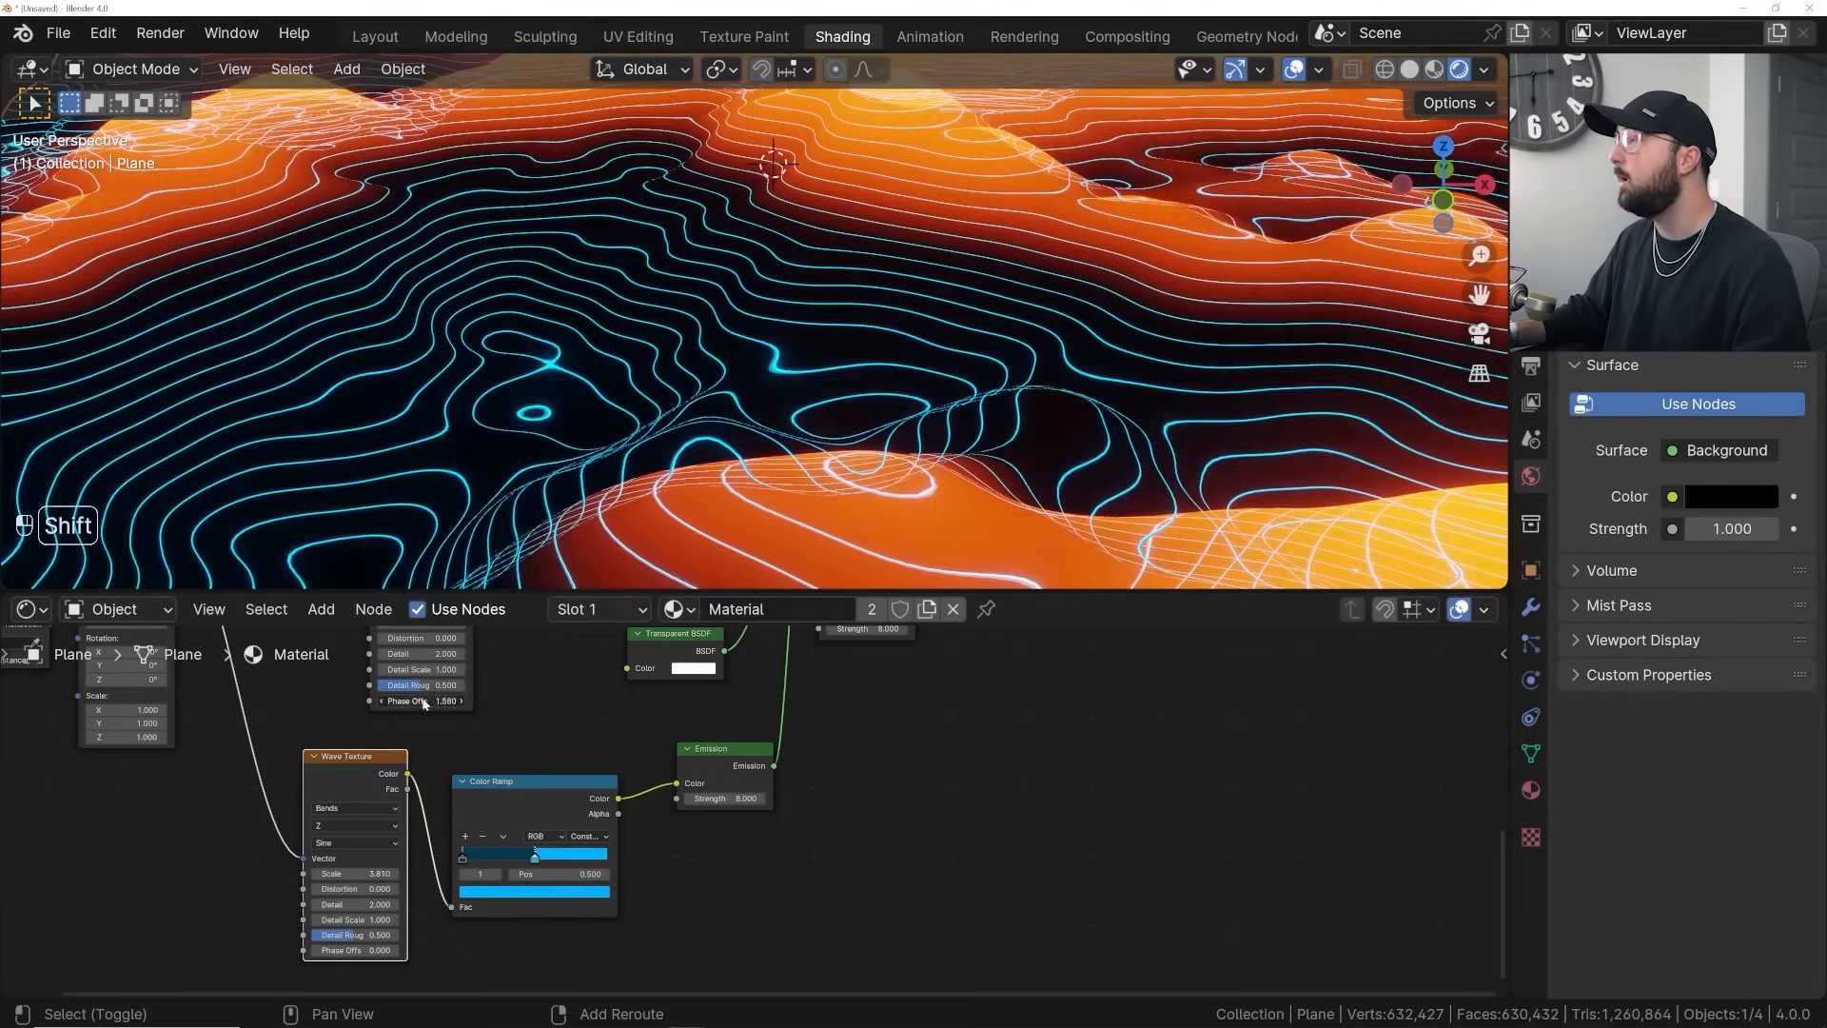
key("ctrl+z")
Shift the duplicated Wave Texture slightly closer to the blue Color Ramp and raise its Scale to 14.550
left_click_drag(337, 781, 350, 781)
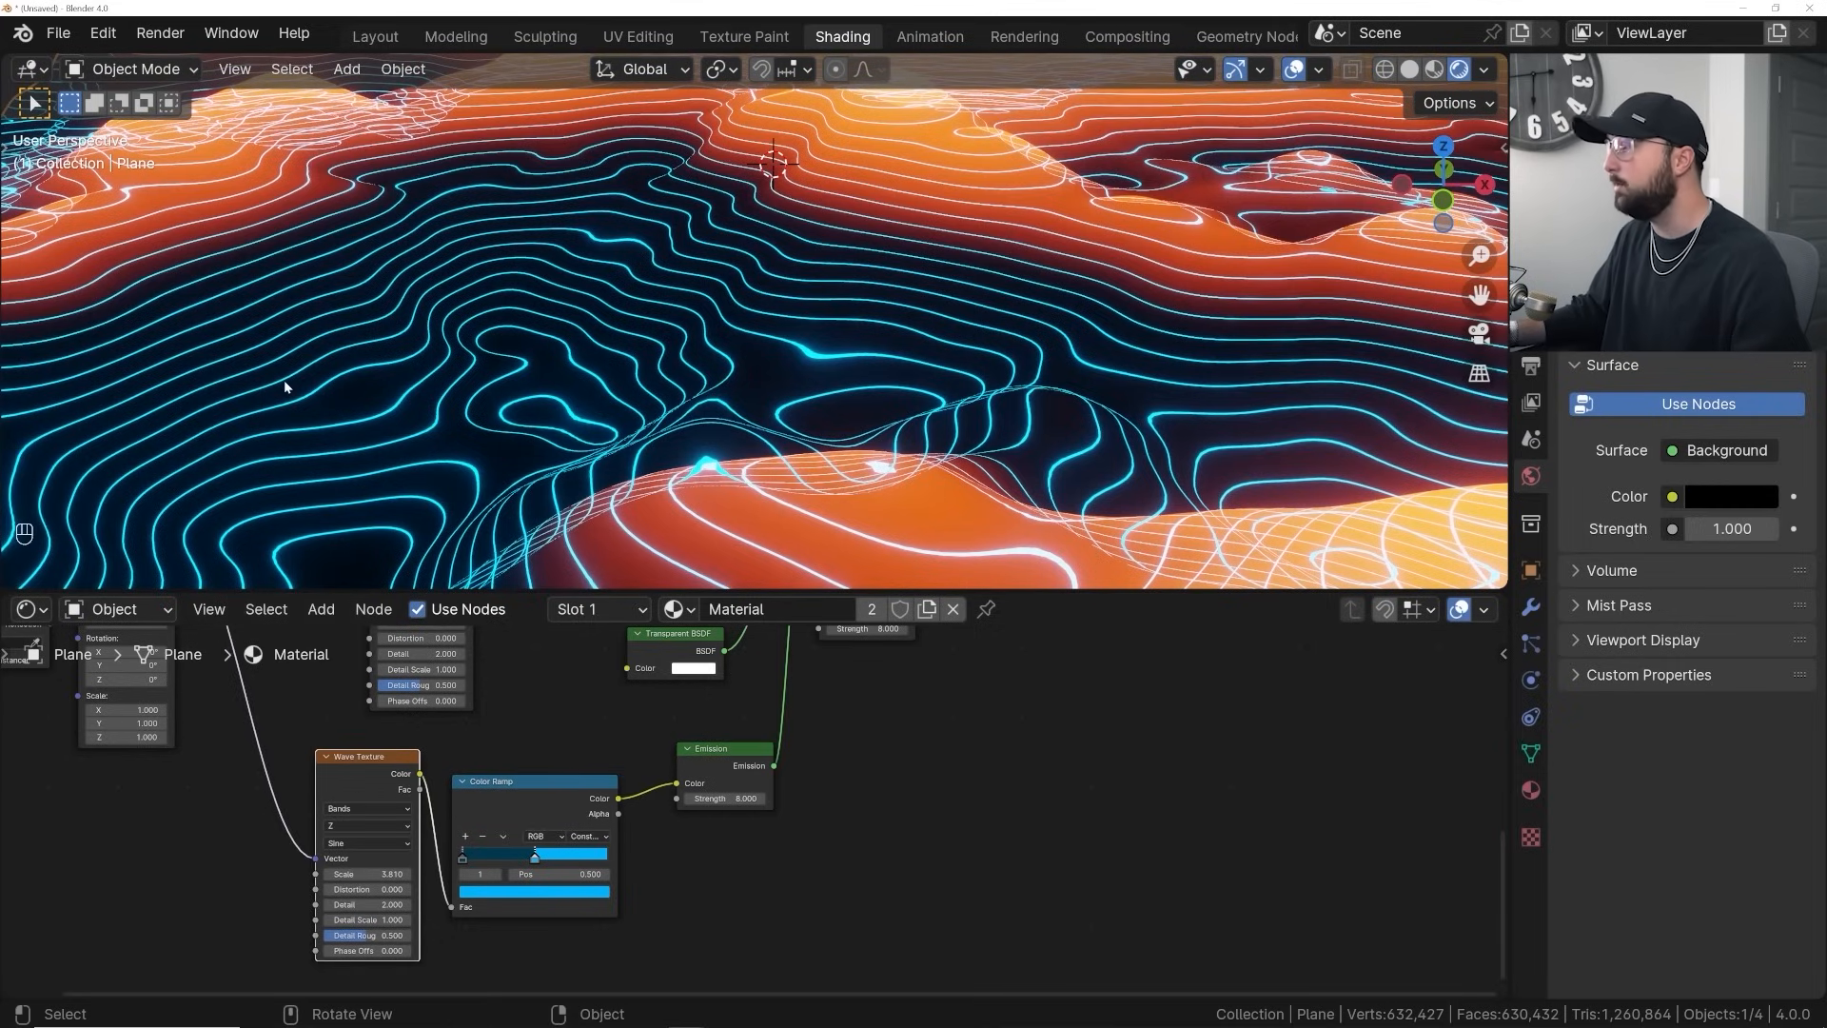
left_click_drag(367, 874, 538, 874)
left_click_drag(387, 951, 586, 950)
left_click_drag(389, 874, 599, 873)
left_click_drag(373, 951, 326, 951)
mouse_move(381, 874)
left_mouse_down()
mouse_move(438, 874)
mouse_move(387, 873)
mouse_move(404, 874)
left_mouse_up()
key("ctrl+z")
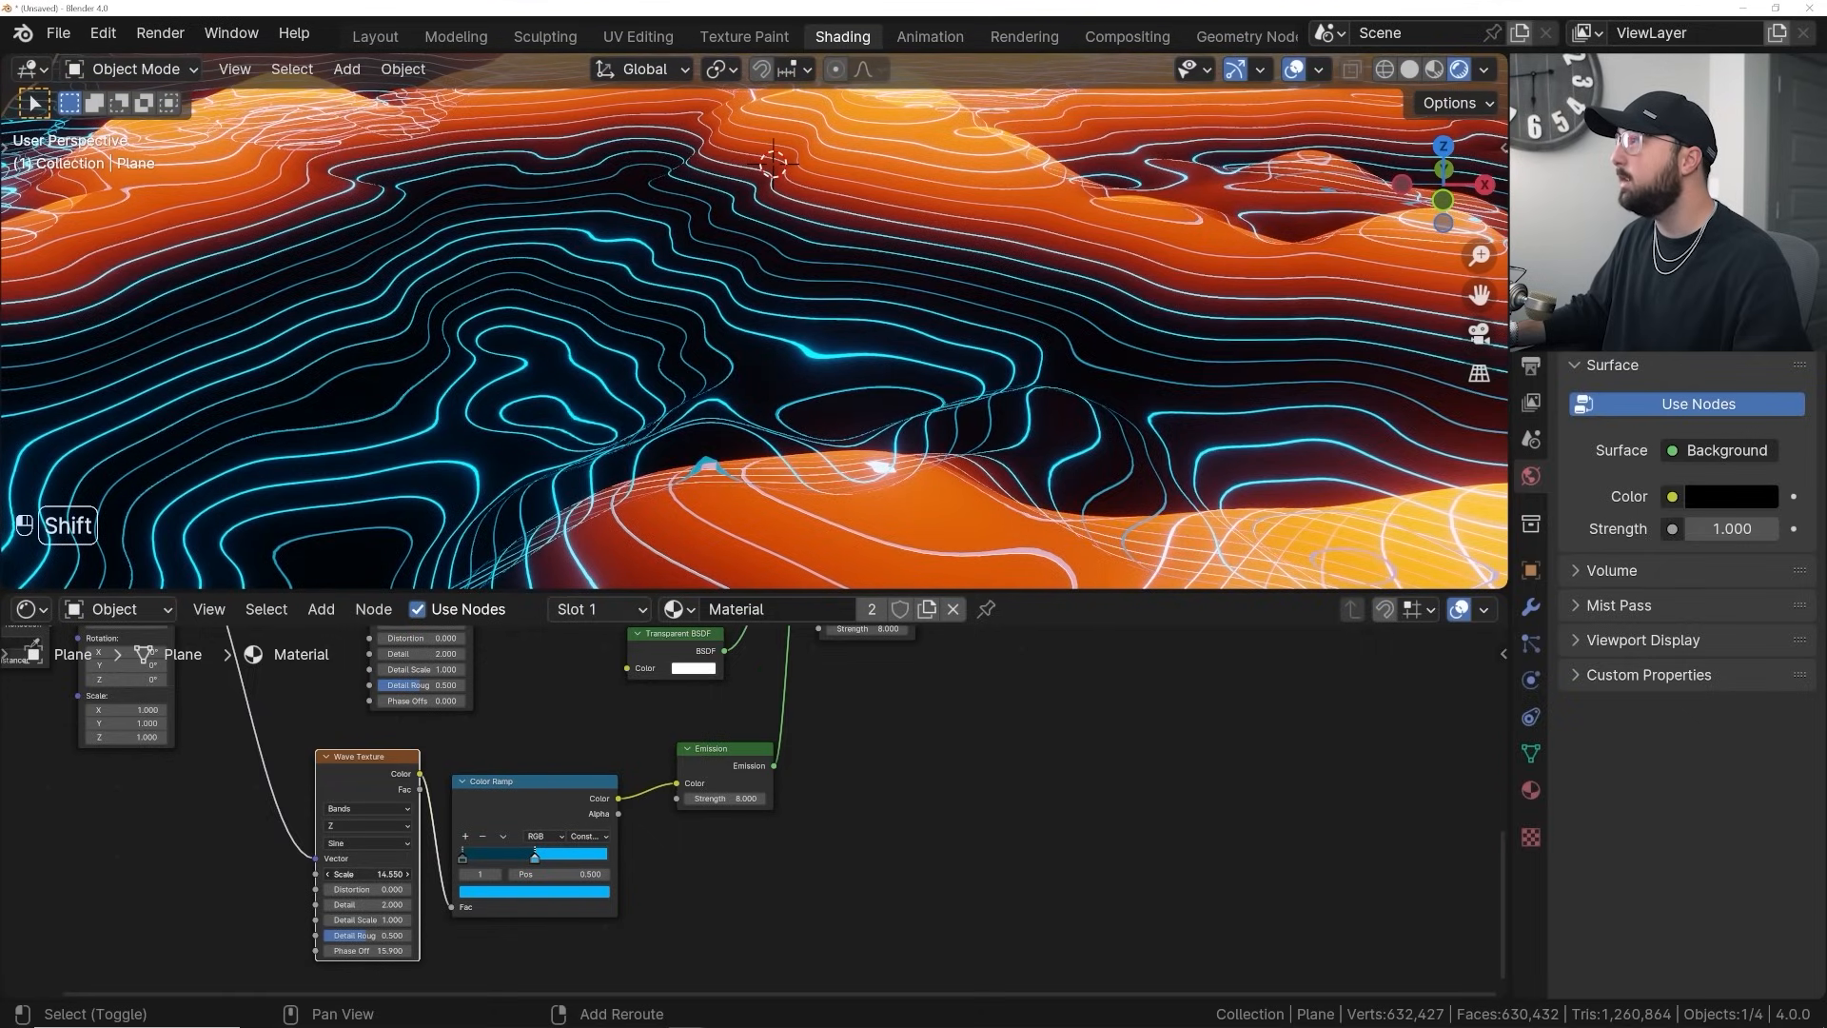
Set the duplicated Wave Texture's Phase Offset to 26.000 and the ramp's bright blue stop to position 0.612
left_click_drag(367, 951, 476, 950)
mouse_move(535, 857)
left_mouse_down()
mouse_move(606, 857)
mouse_move(551, 858)
left_mouse_up()
left_click_drag(366, 951, 317, 951)
scroll(487, 512, "down", 2)
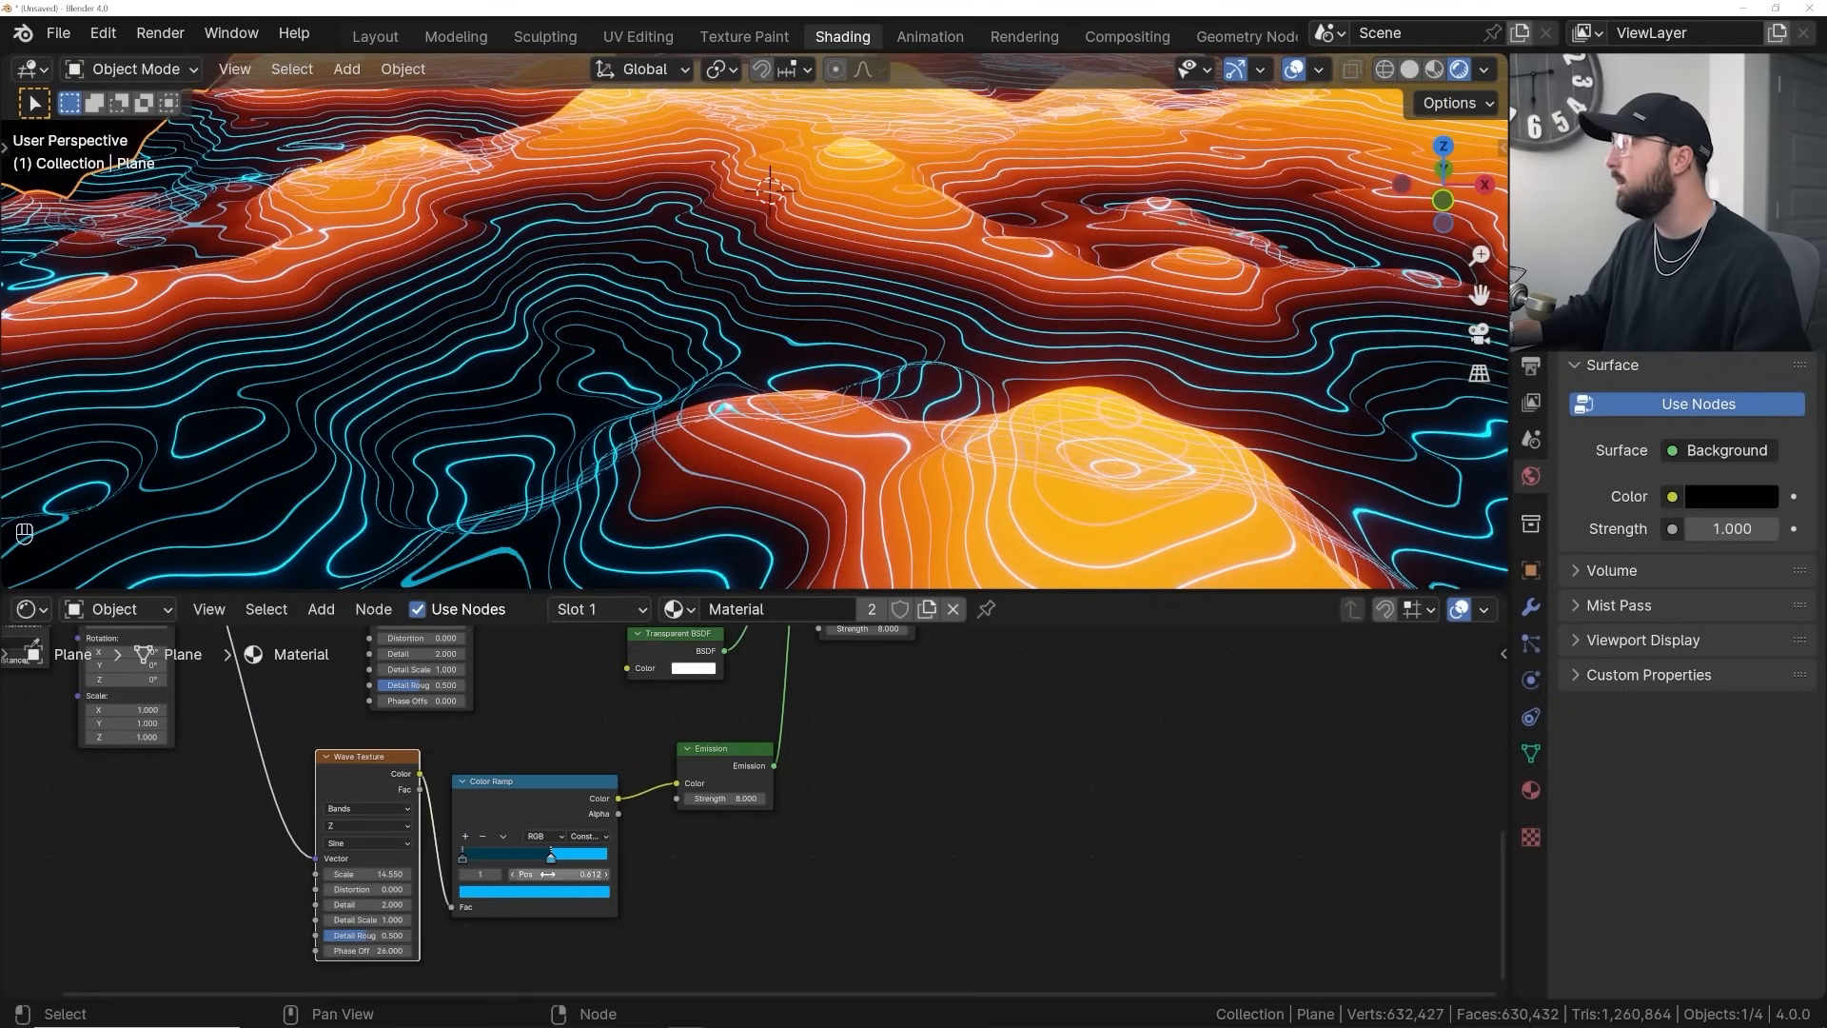
scroll(549, 866, "up", 2)
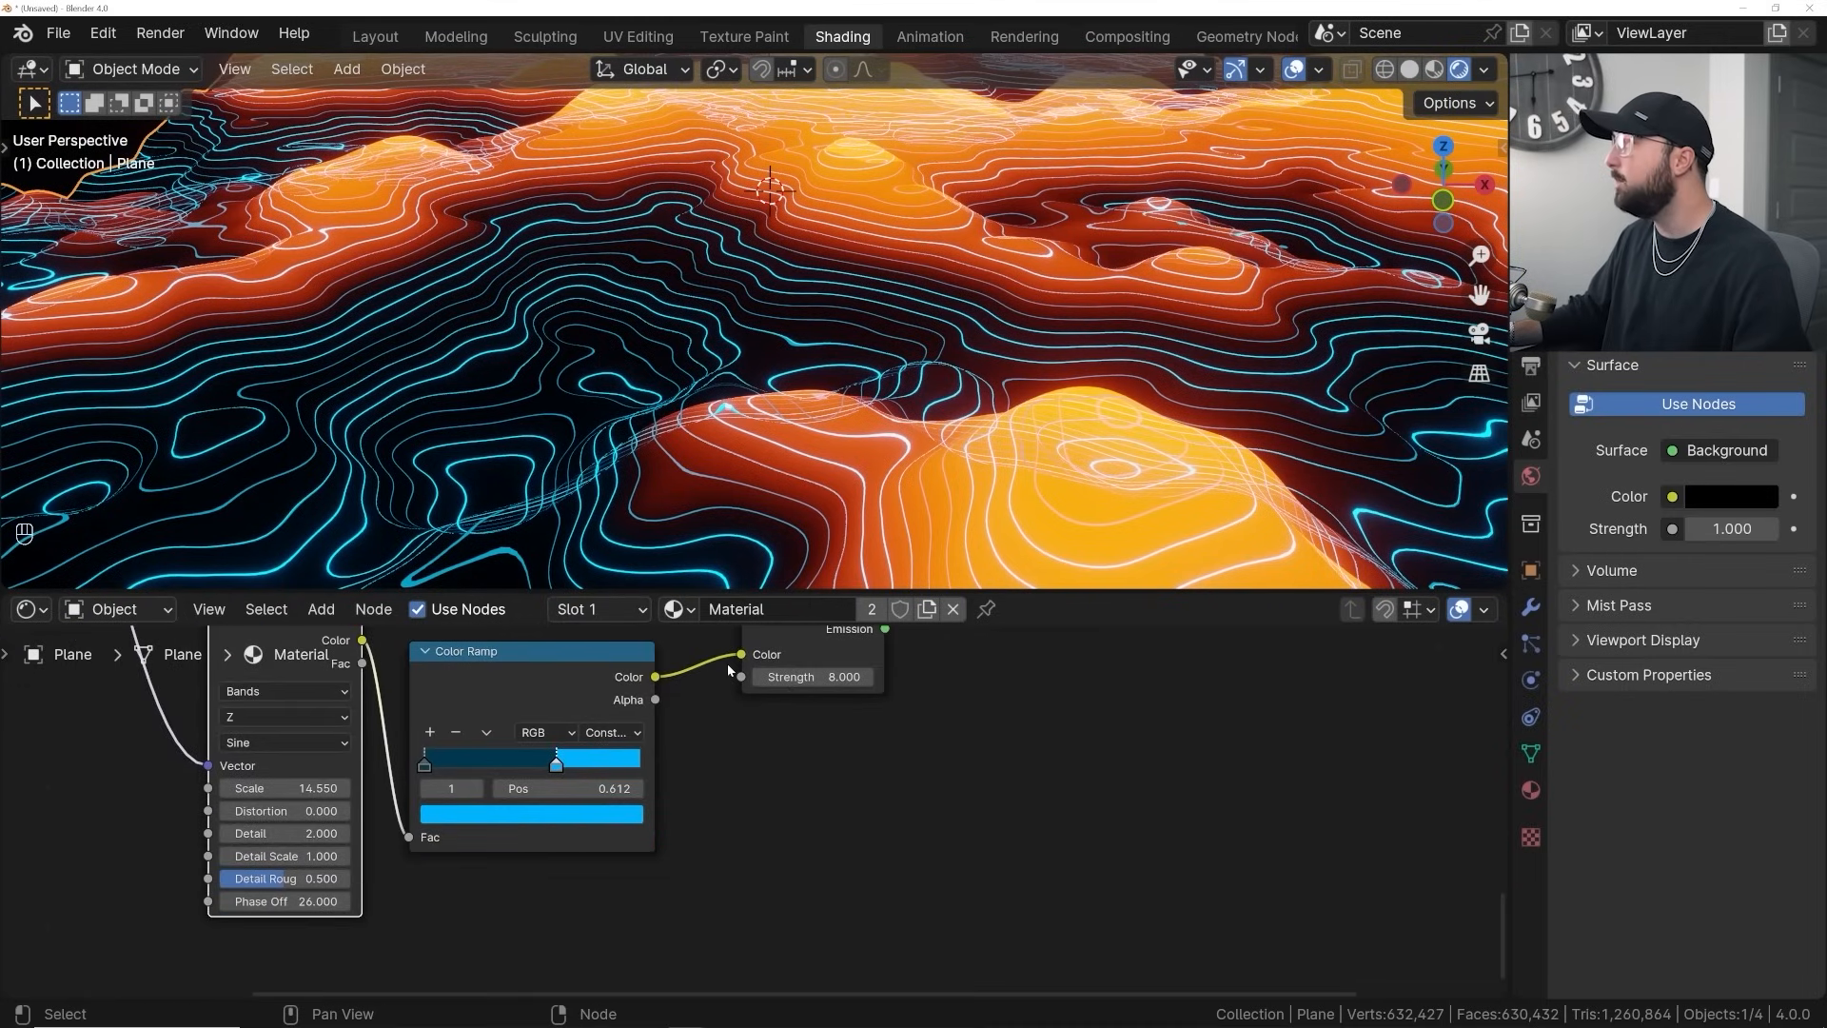
scroll(592, 781, "down", 4)
middle_click_drag(666, 362, 696, 406)
scroll(695, 403, "up", 2)
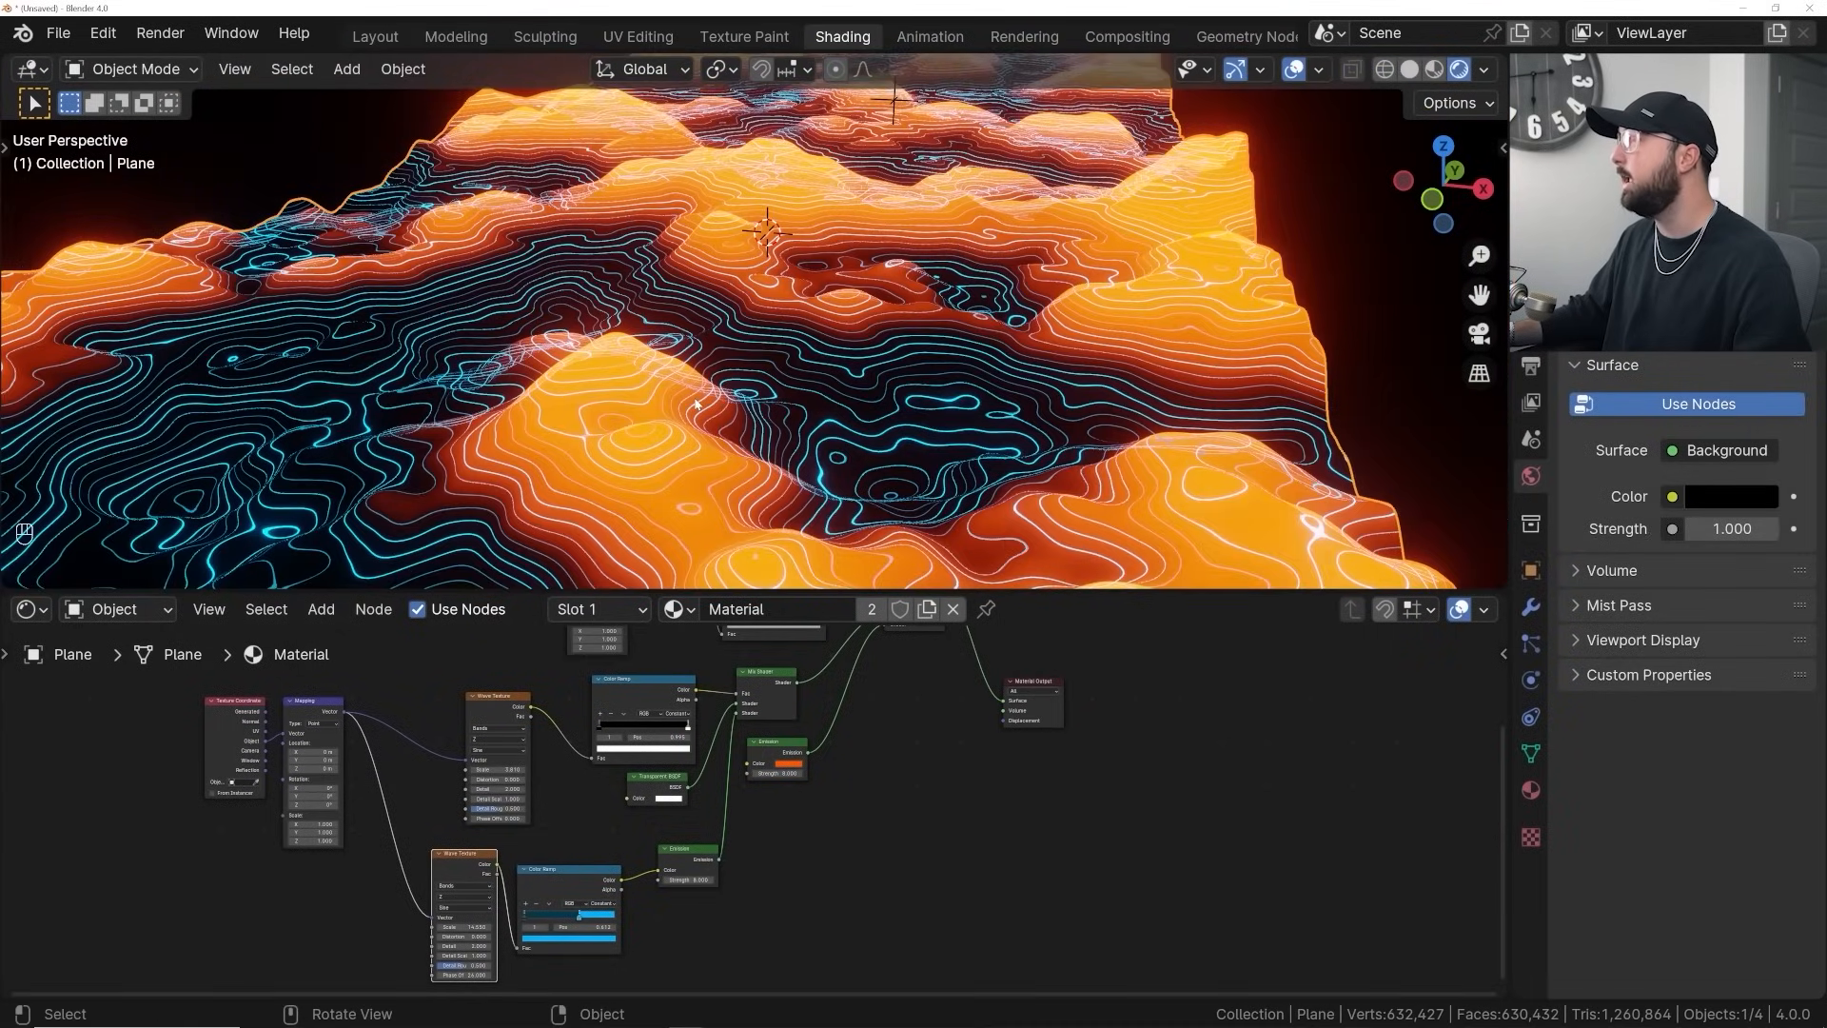
Switch to the Layout workspace and add a camera to the scene from the front view
left_click(373, 36)
scroll(665, 480, "down", 6)
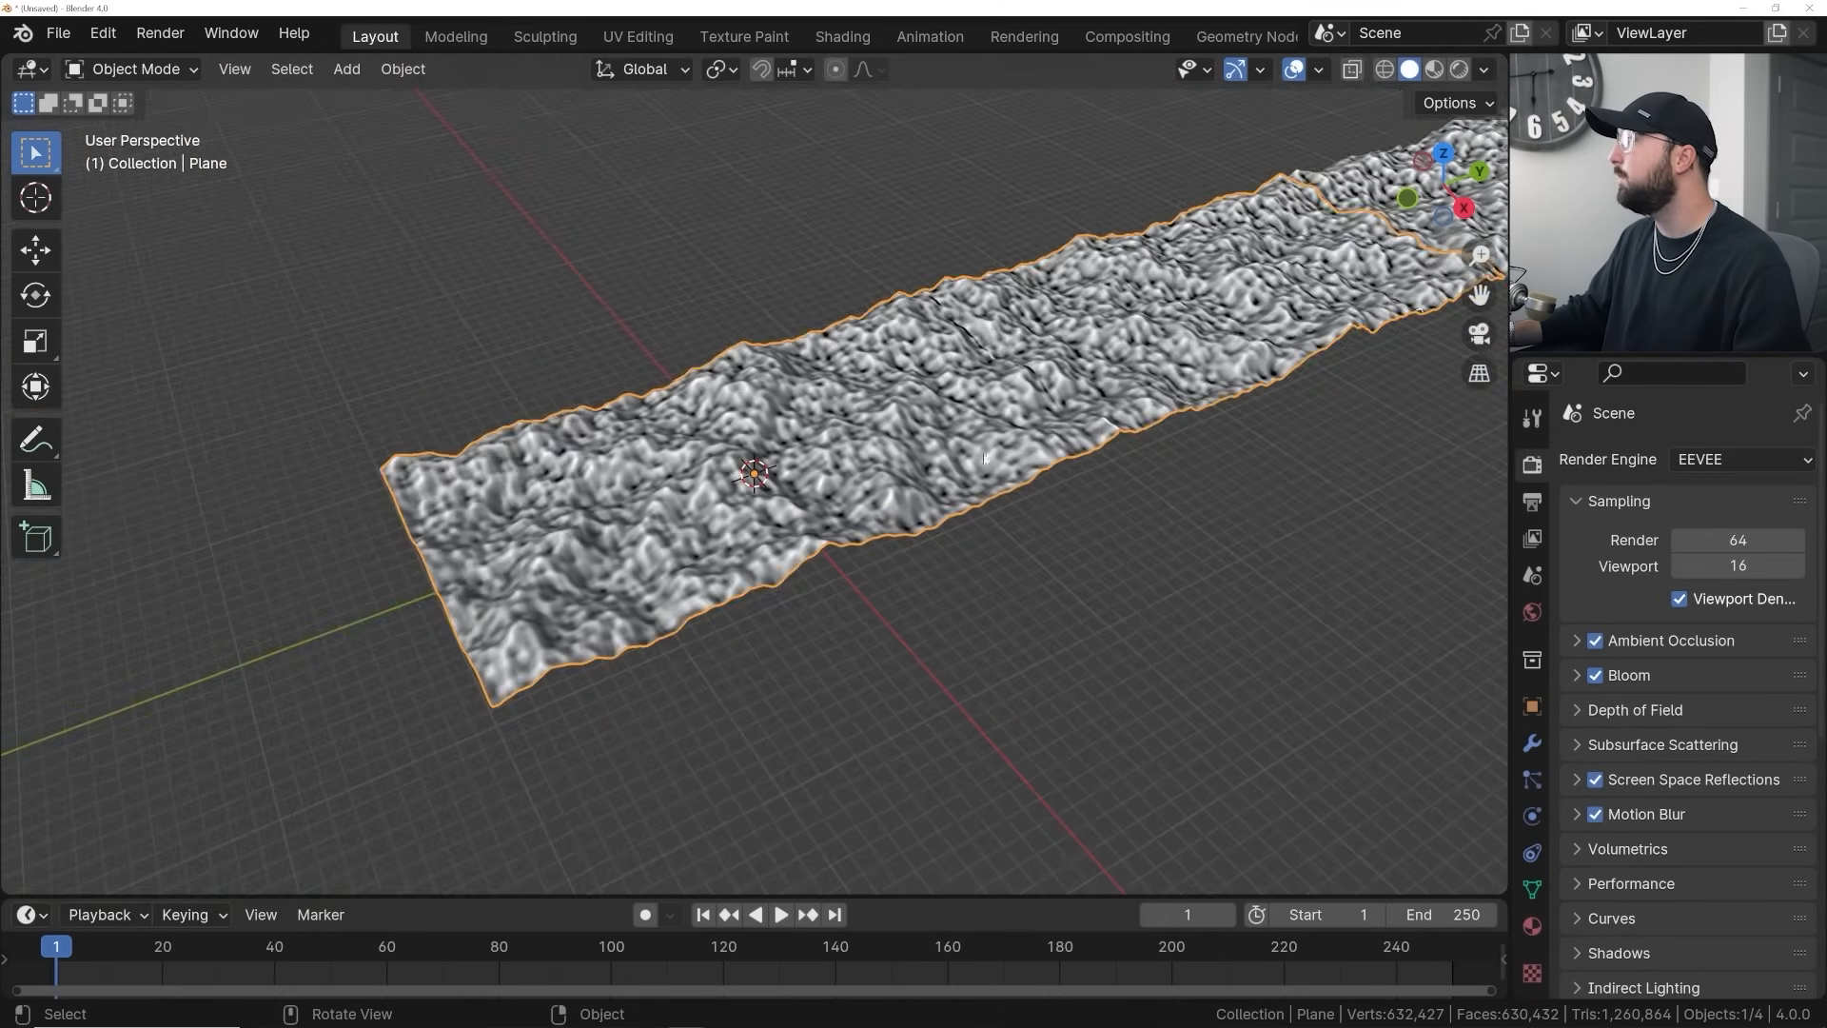
middle_click_drag(985, 458, 612, 518)
key("grave")
left_click(437, 417)
scroll(847, 519, "up", 5)
middle_click_drag(853, 458, 819, 544, "shift")
scroll(818, 544, "down", 1)
scroll(683, 560, "up", 4)
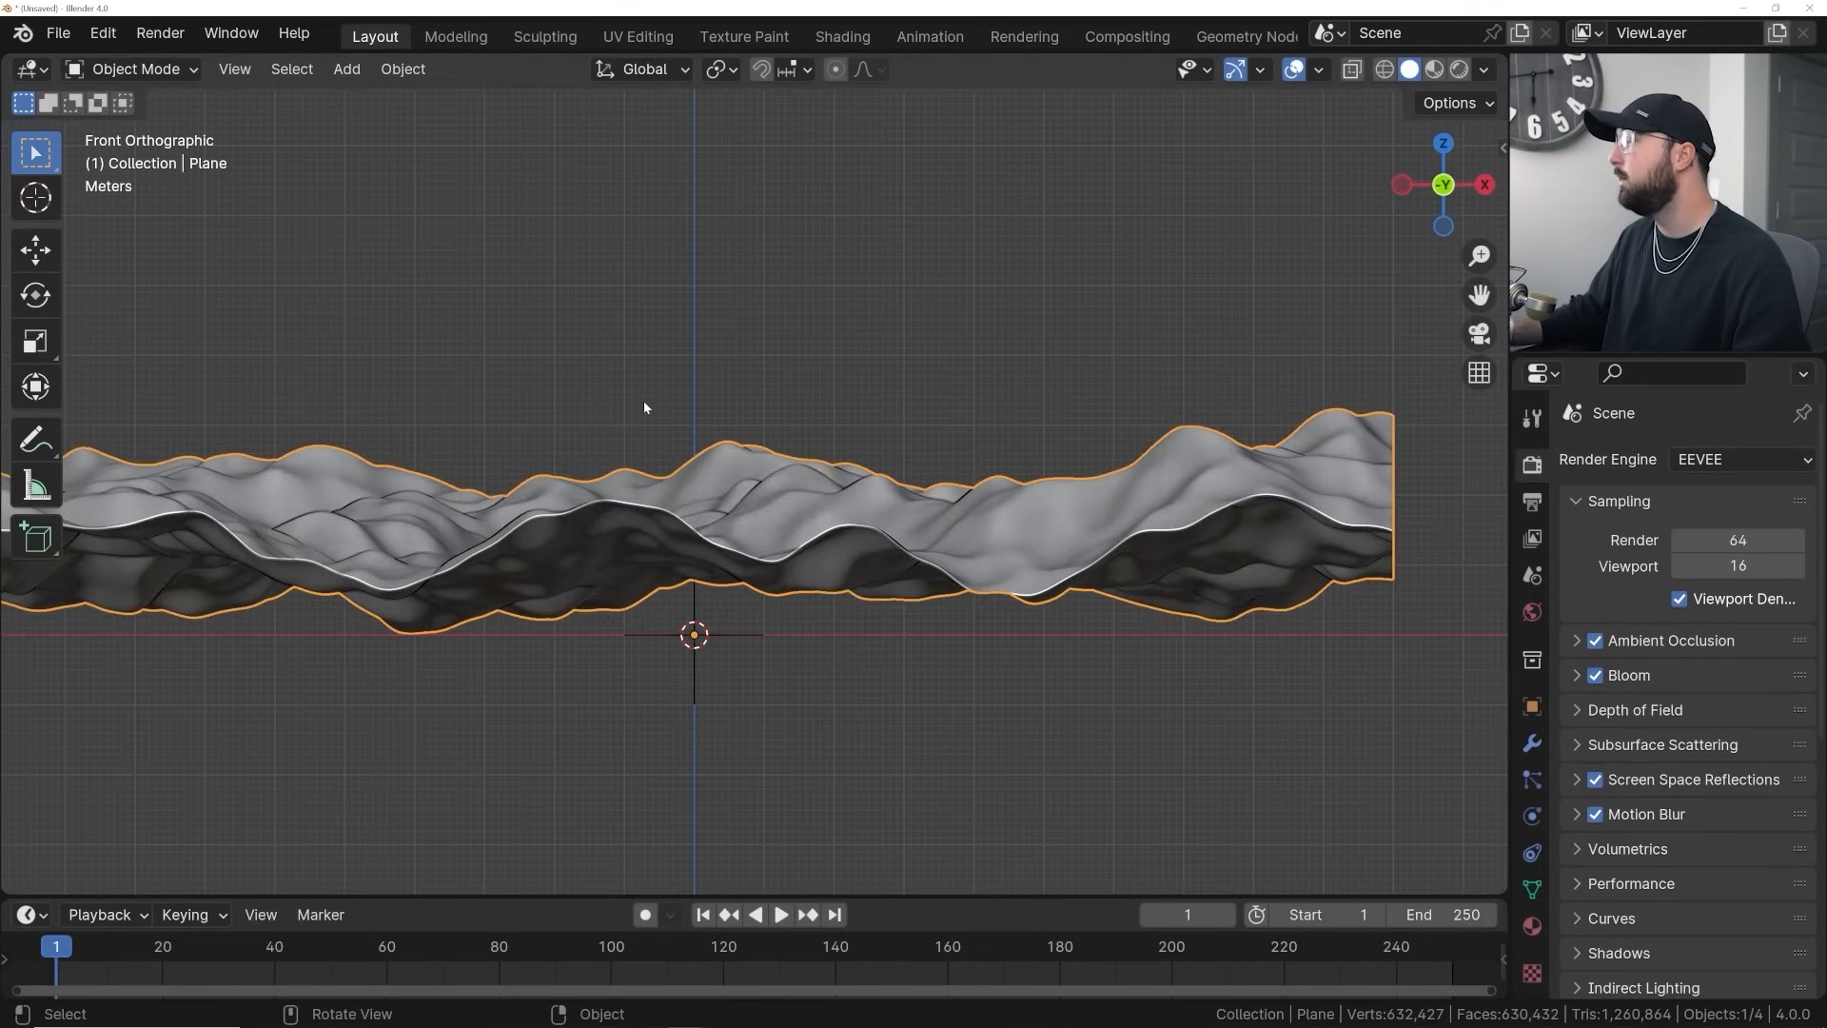
key("shift+a")
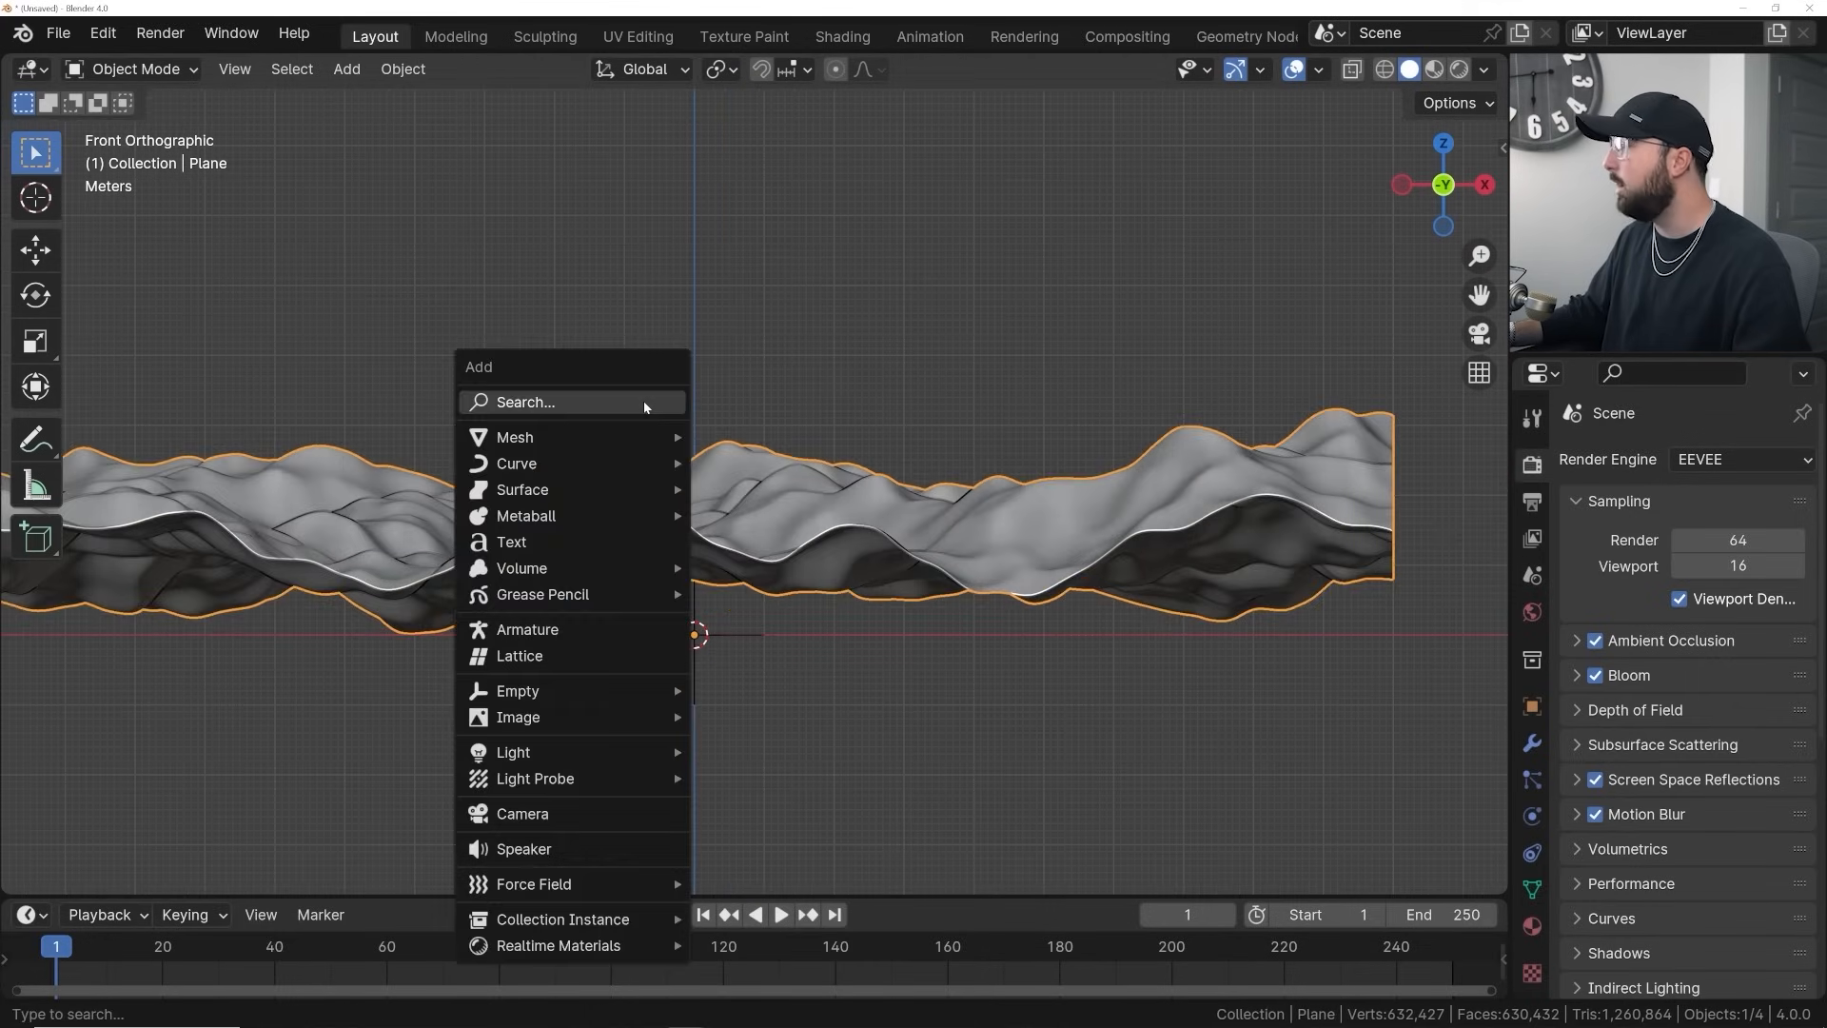
left_click(560, 823)
middle_click_drag(560, 823, 708, 491)
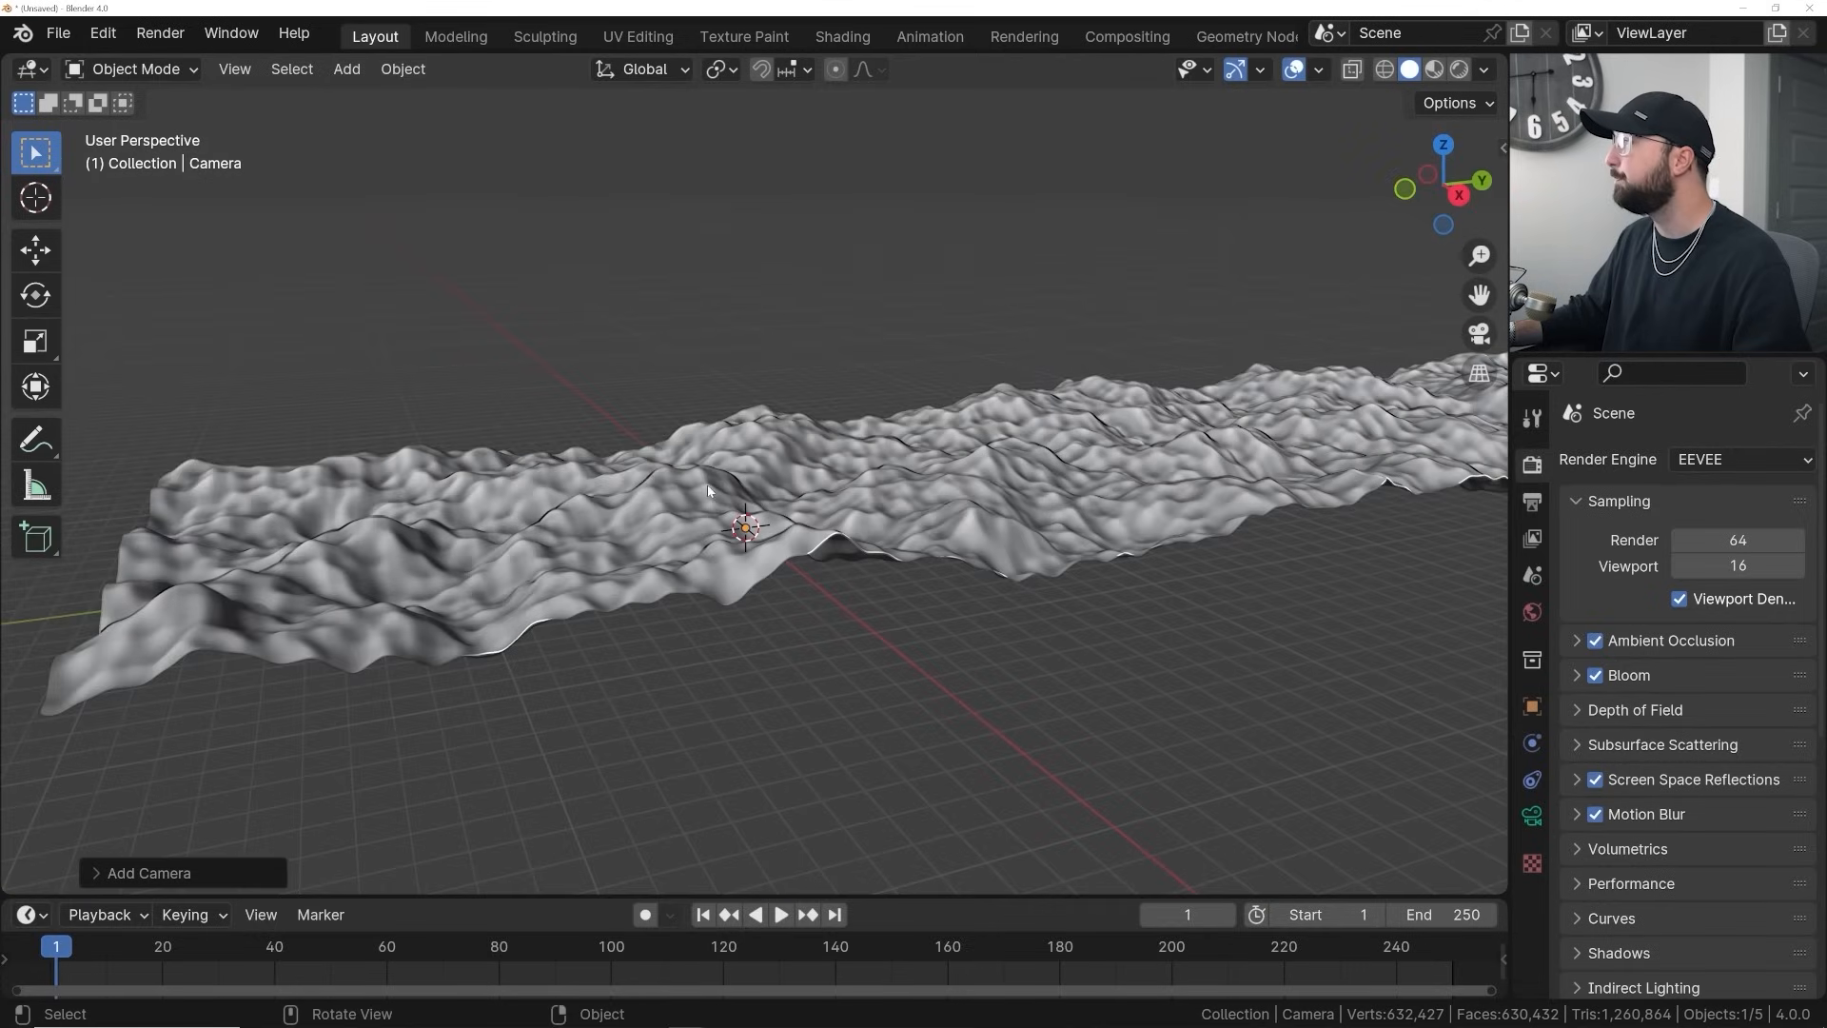
Show the object transform properties and set the camera's Y location to -20 m
left_click(343, 562)
scroll(343, 561, "down", 3)
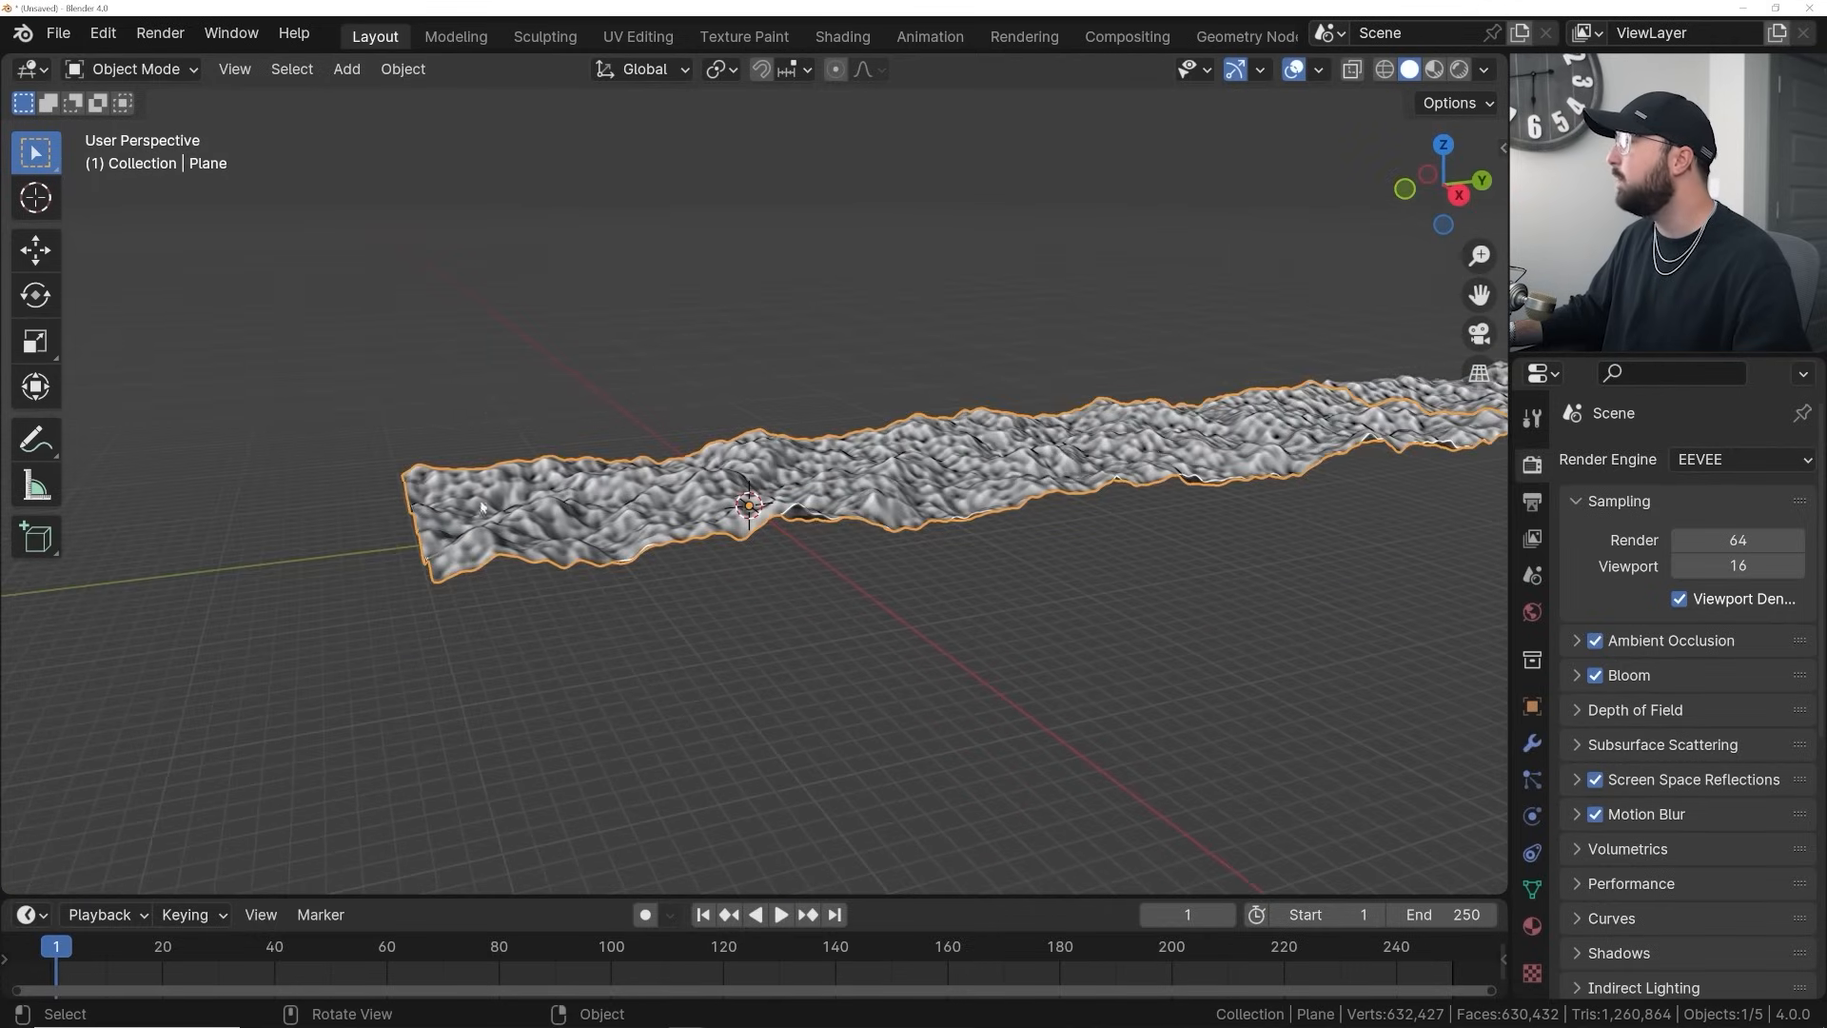
scroll(482, 507, "up", 3)
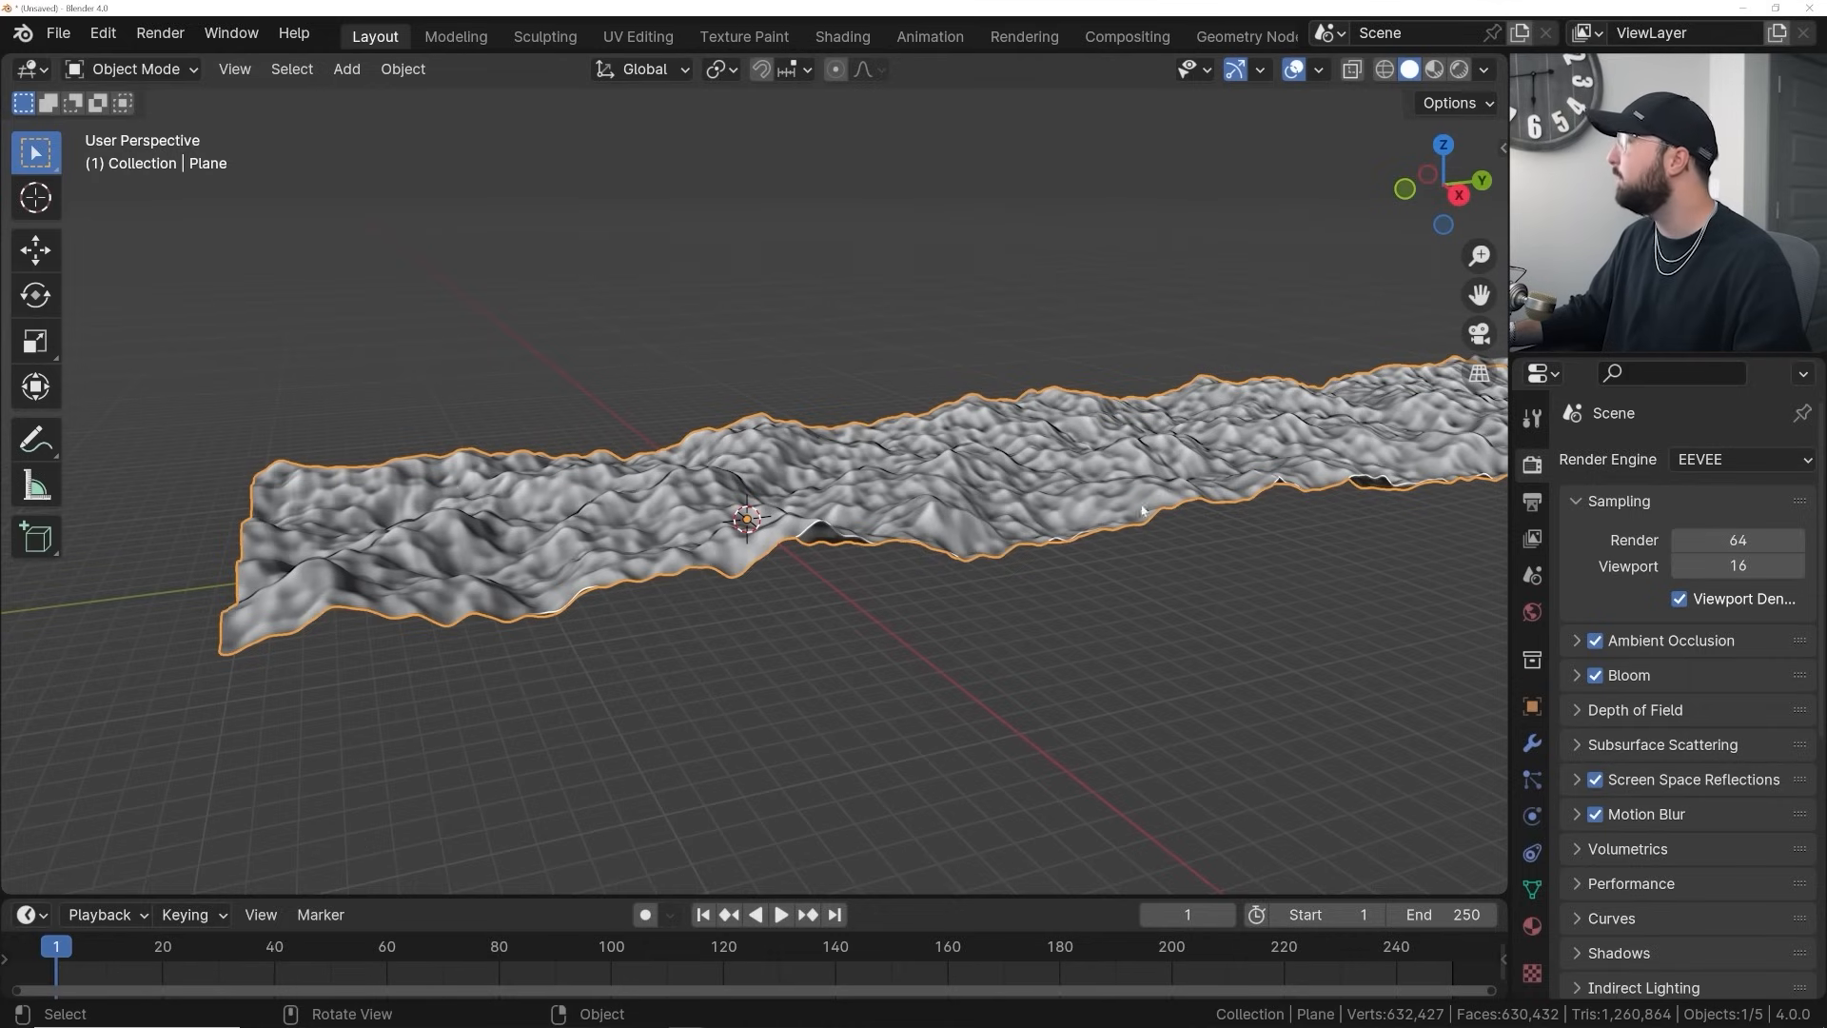
left_click(1533, 706)
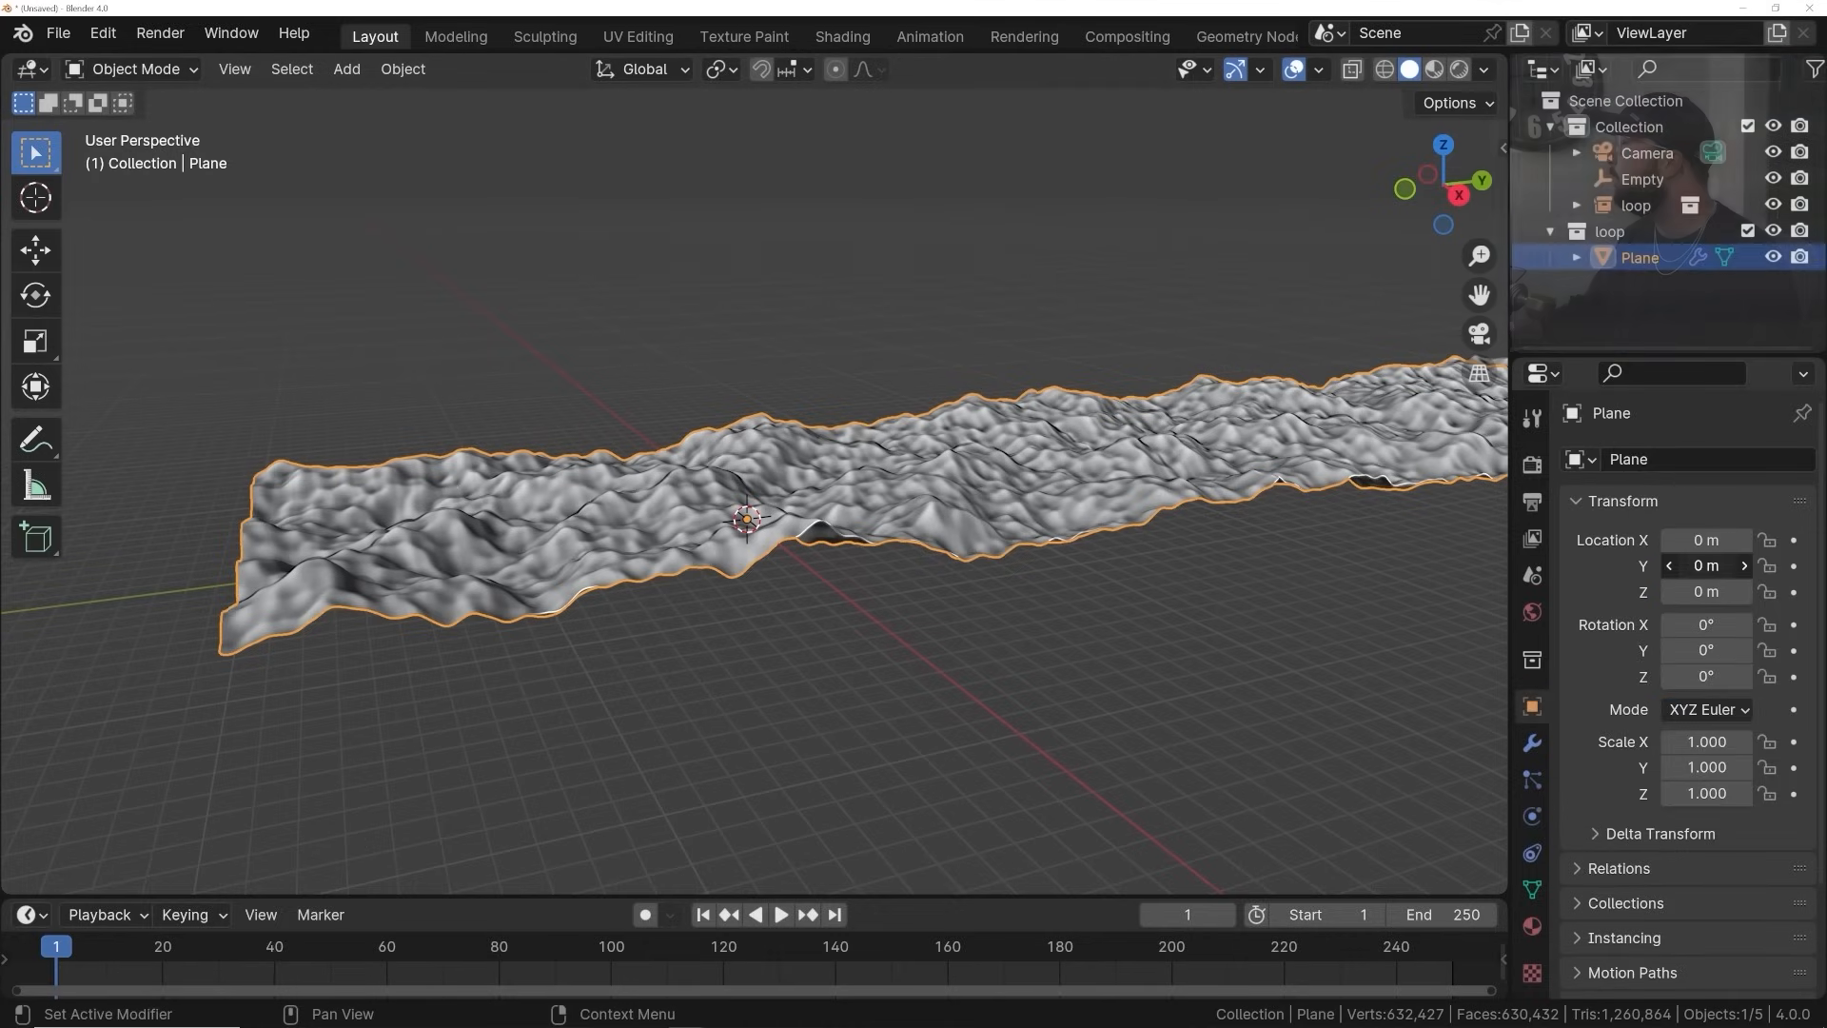
left_click(1195, 612)
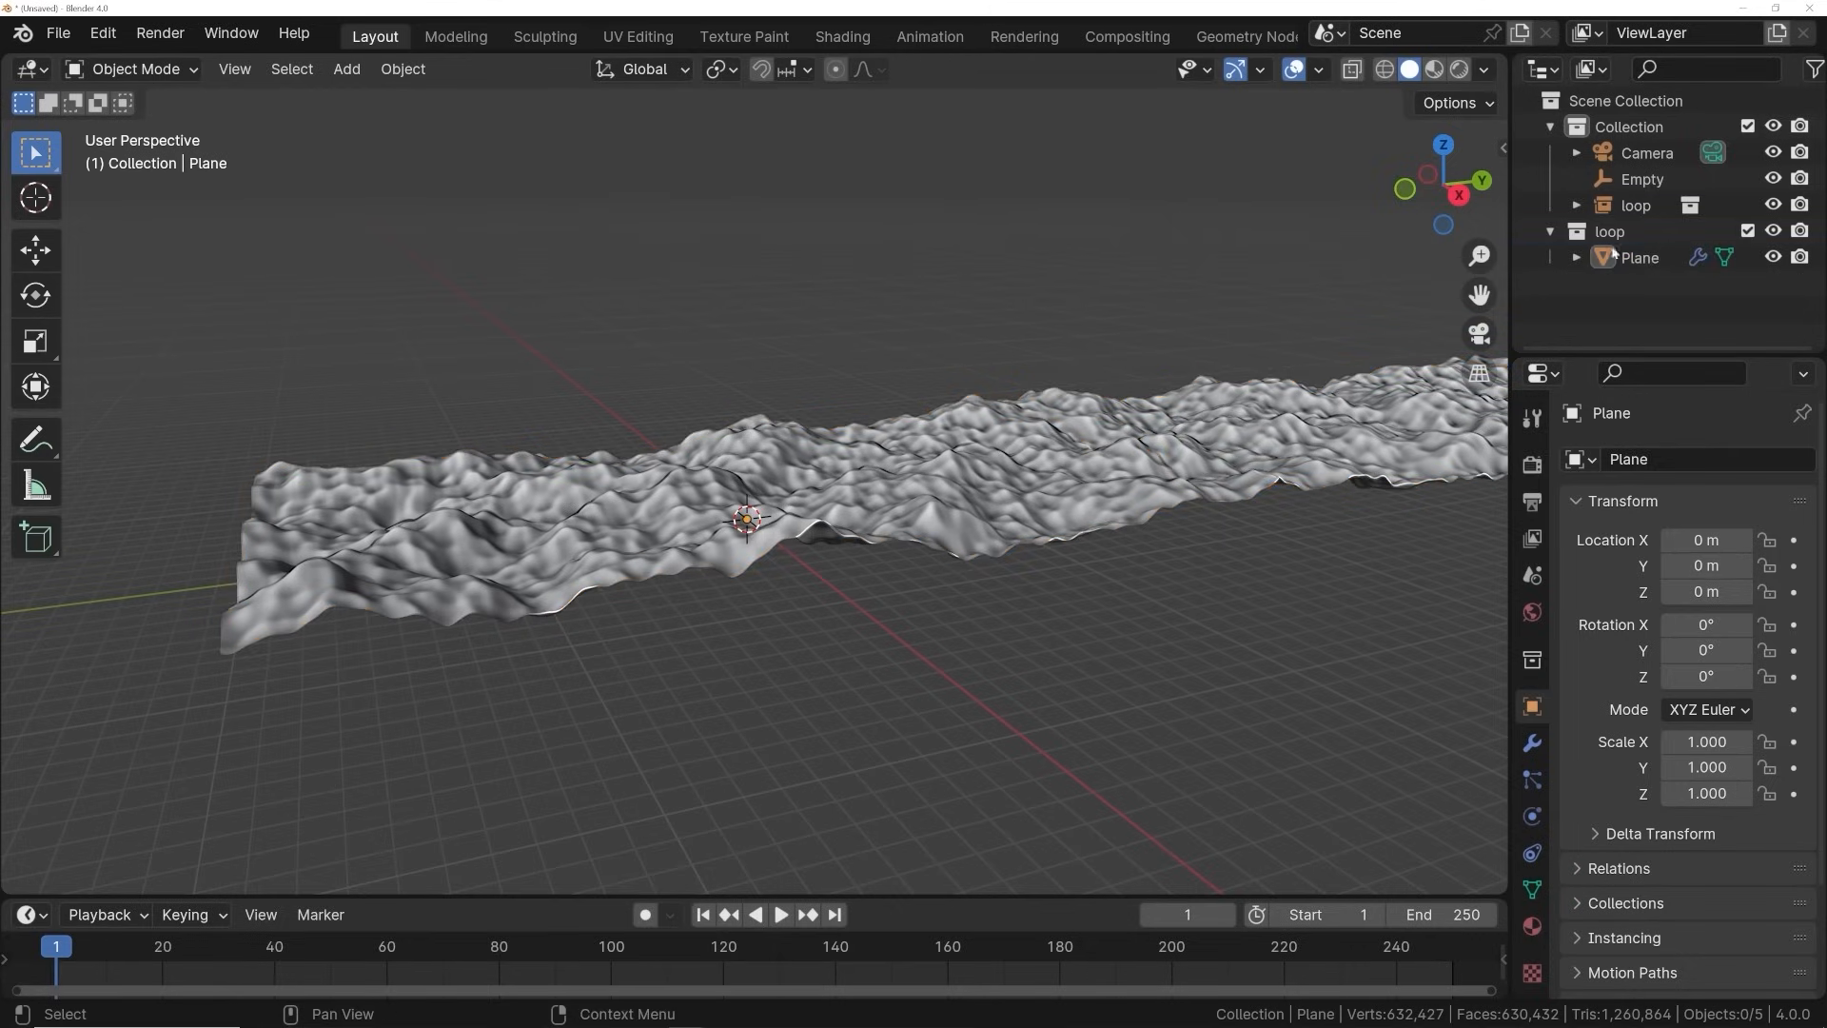
left_click(1646, 153)
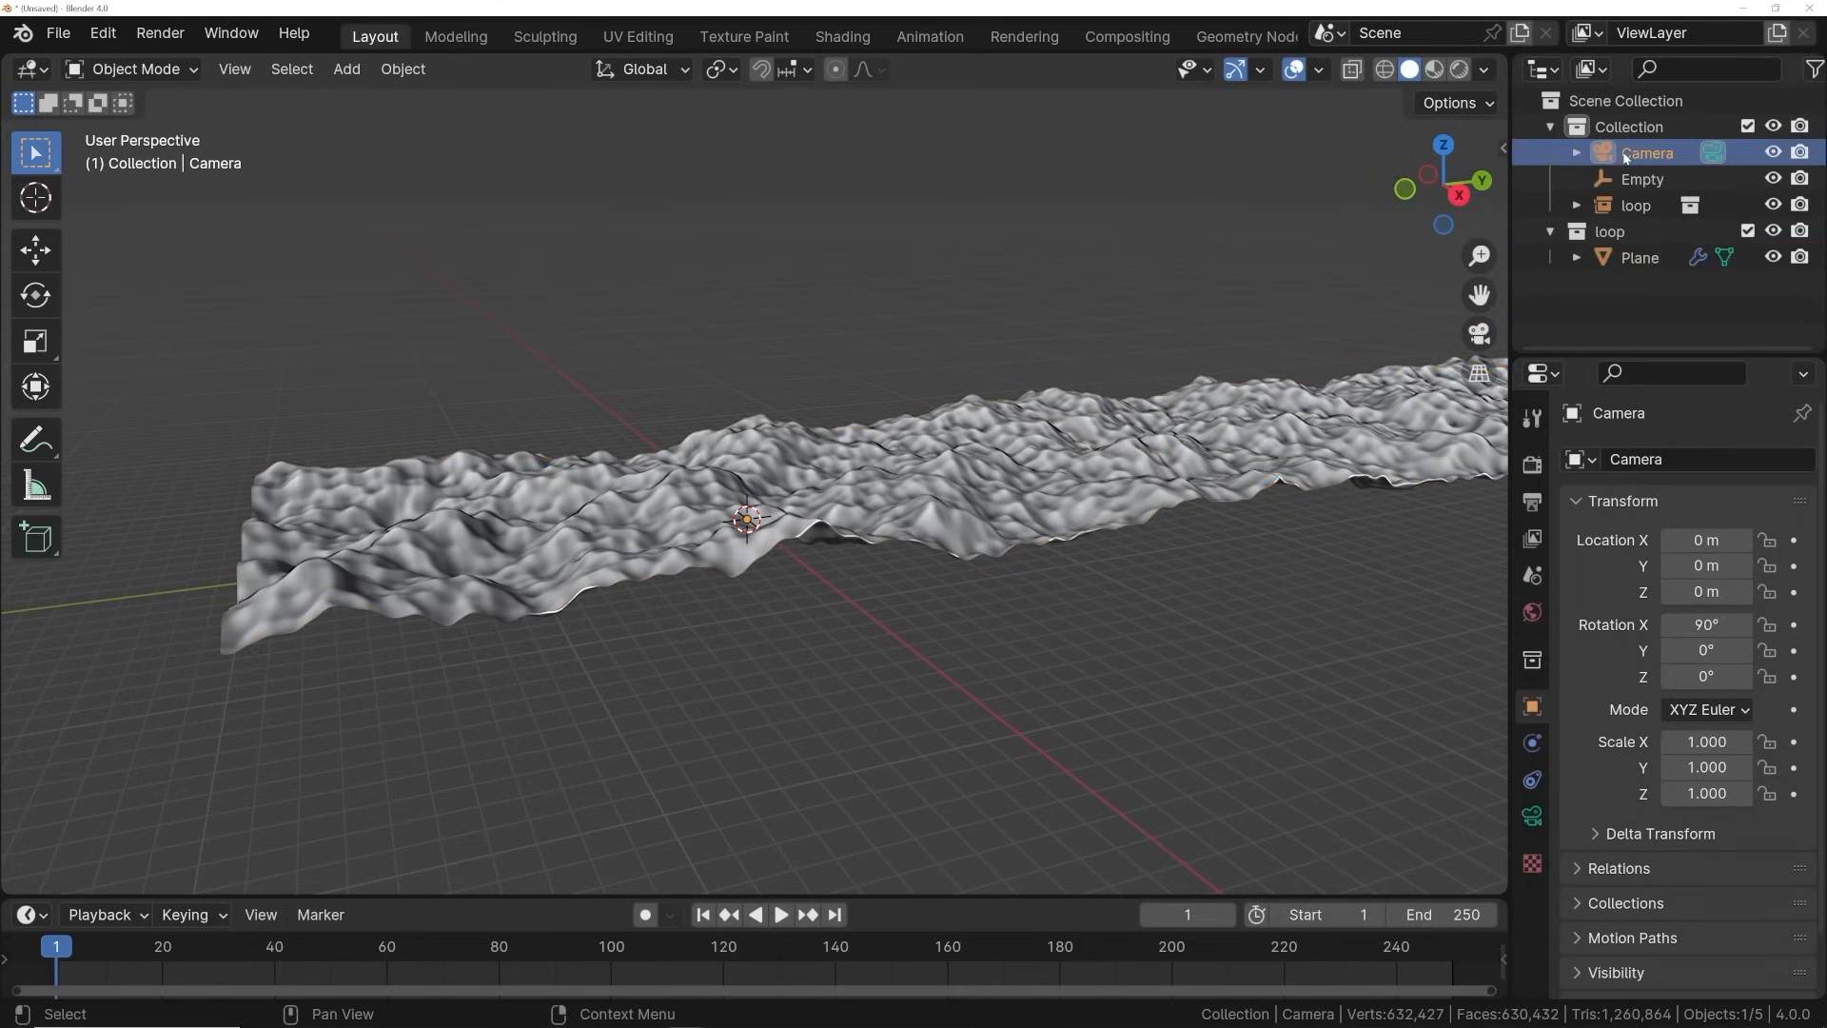
left_click(1708, 567)
type("-")
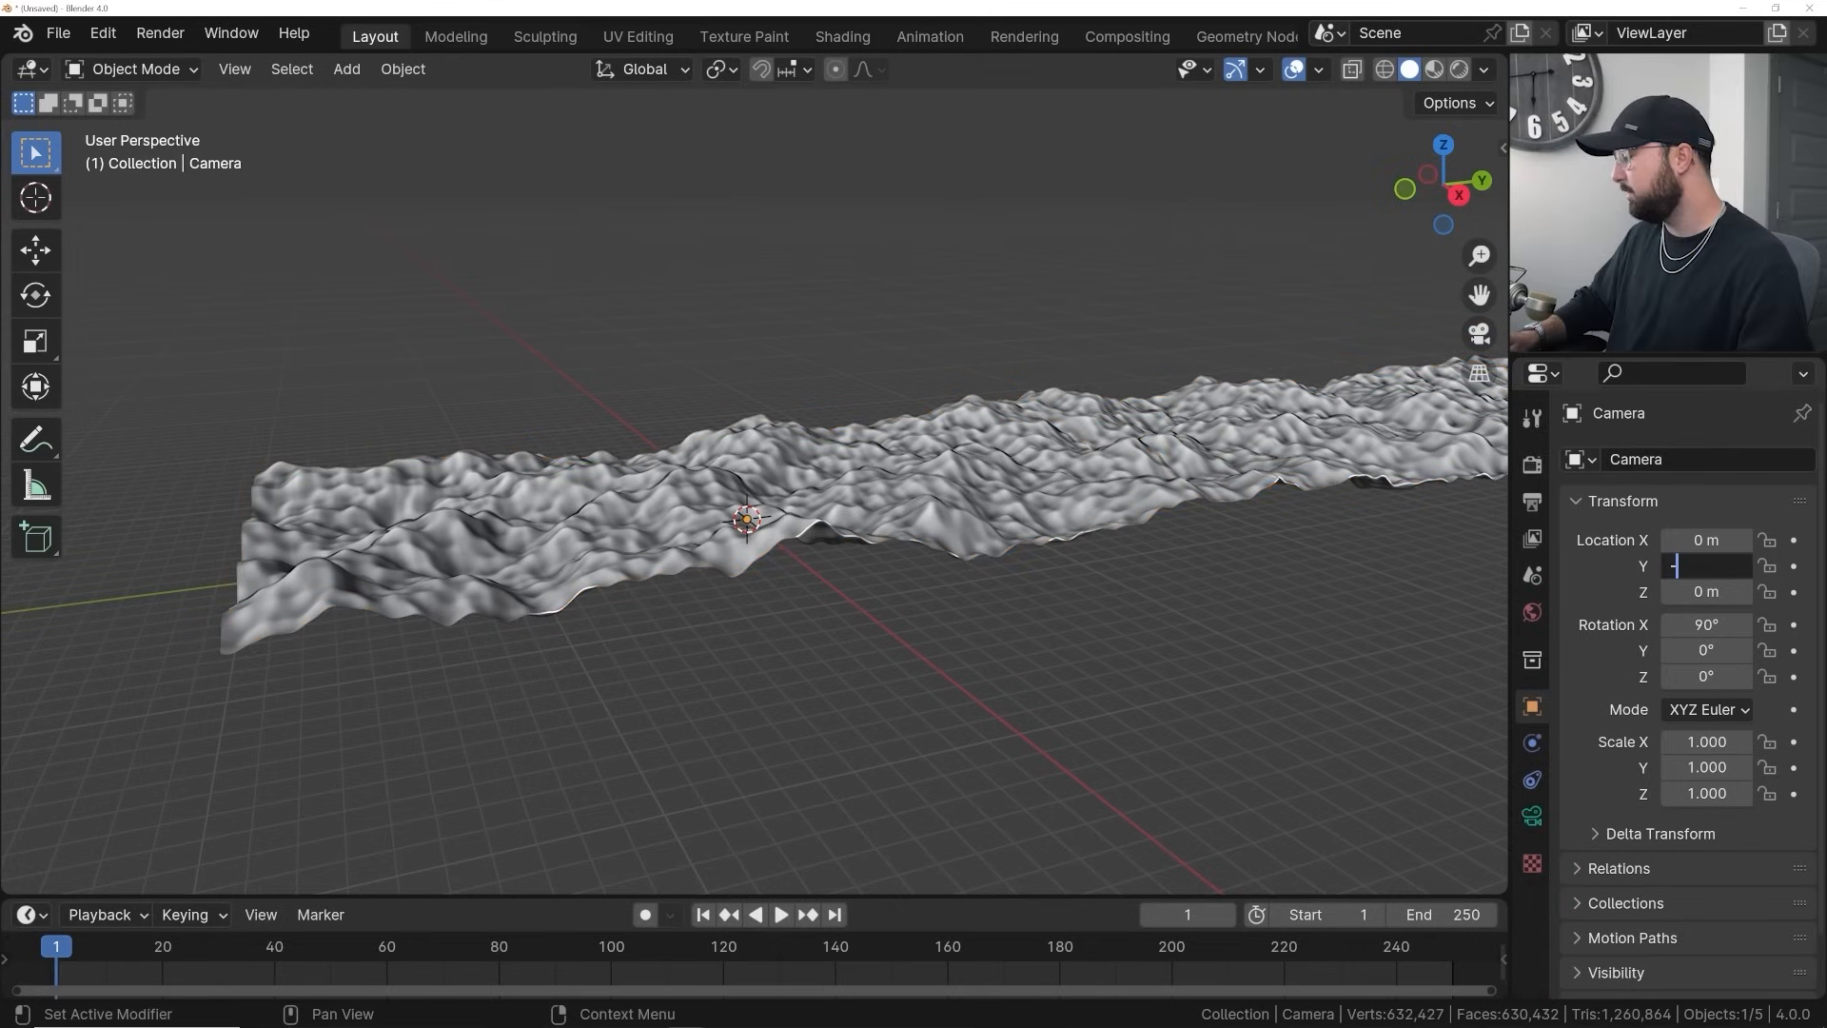
key("Return")
Raise the camera above the terrain with the Move tool and set its Z location to 10 m
left_click(32, 262)
left_click_drag(236, 476, 232, 373)
left_click_drag(1706, 592, 1721, 592)
left_click(1707, 592)
type("10")
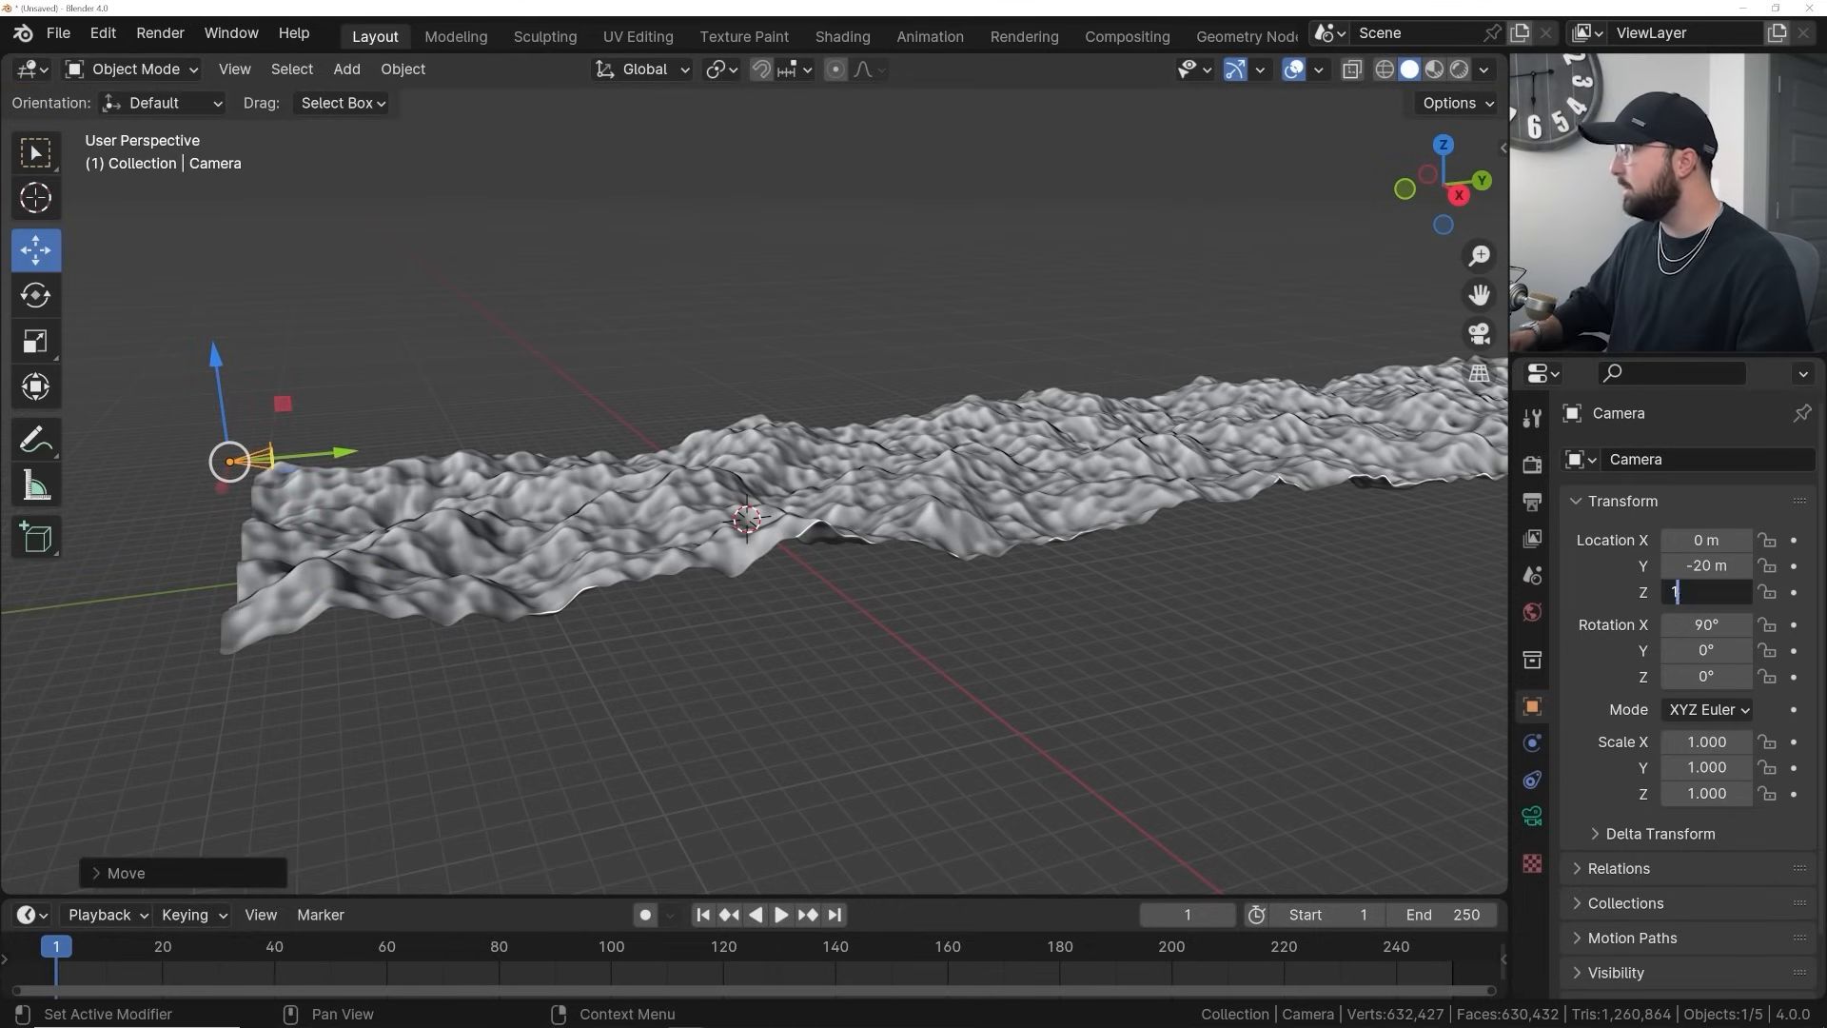
key("Return")
middle_click_drag(539, 402, 571, 426)
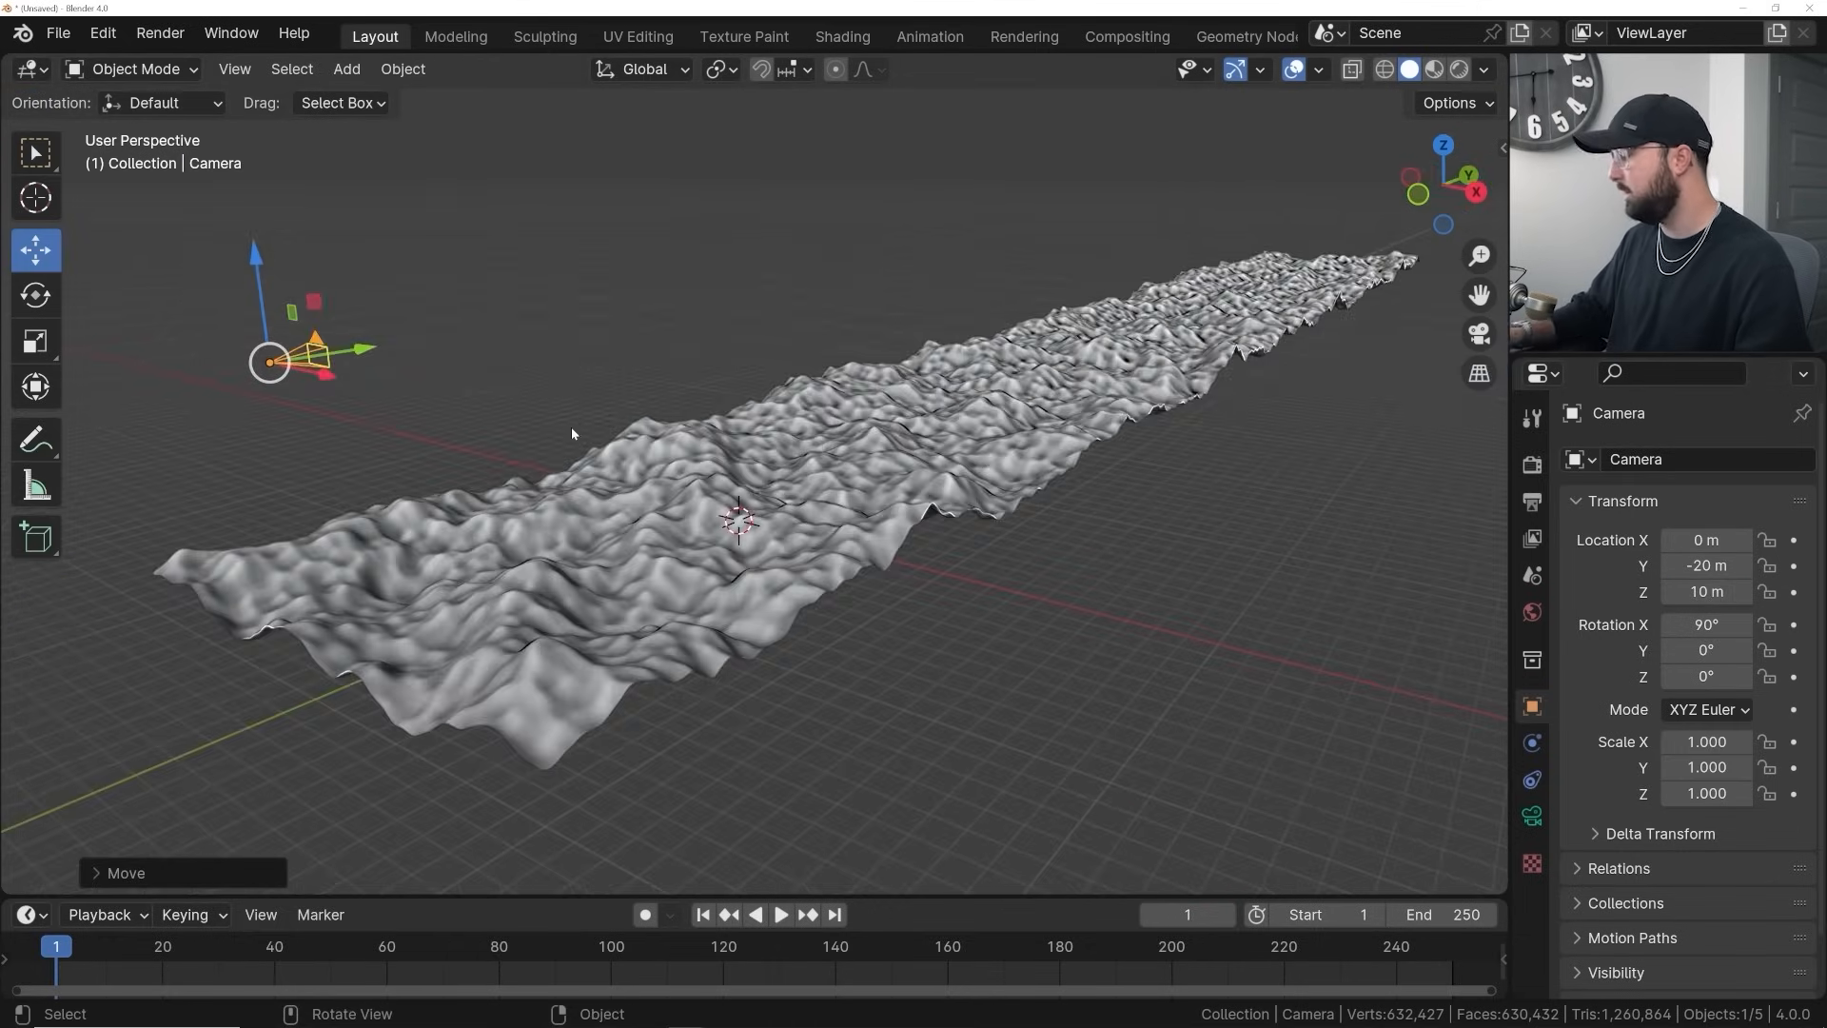
Look through the camera and set its X rotation to 60°
key("KP_0")
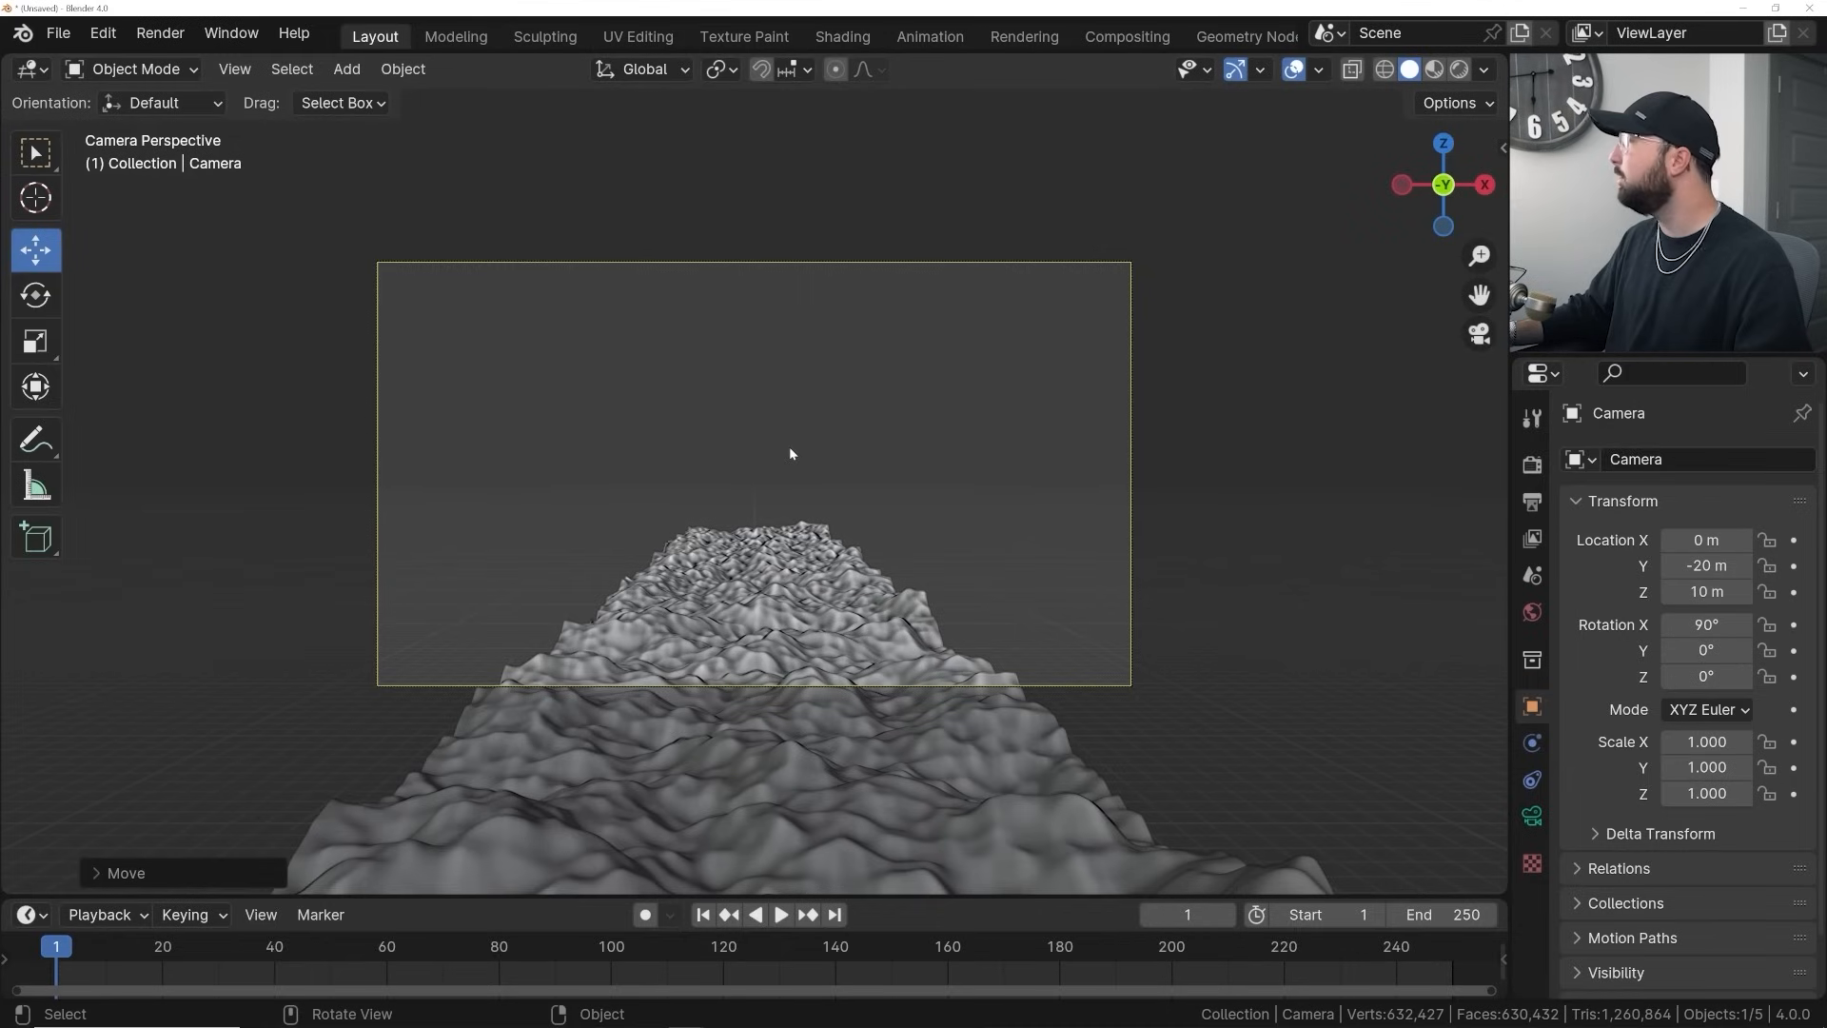
left_click(1707, 625)
type("60")
key("Return")
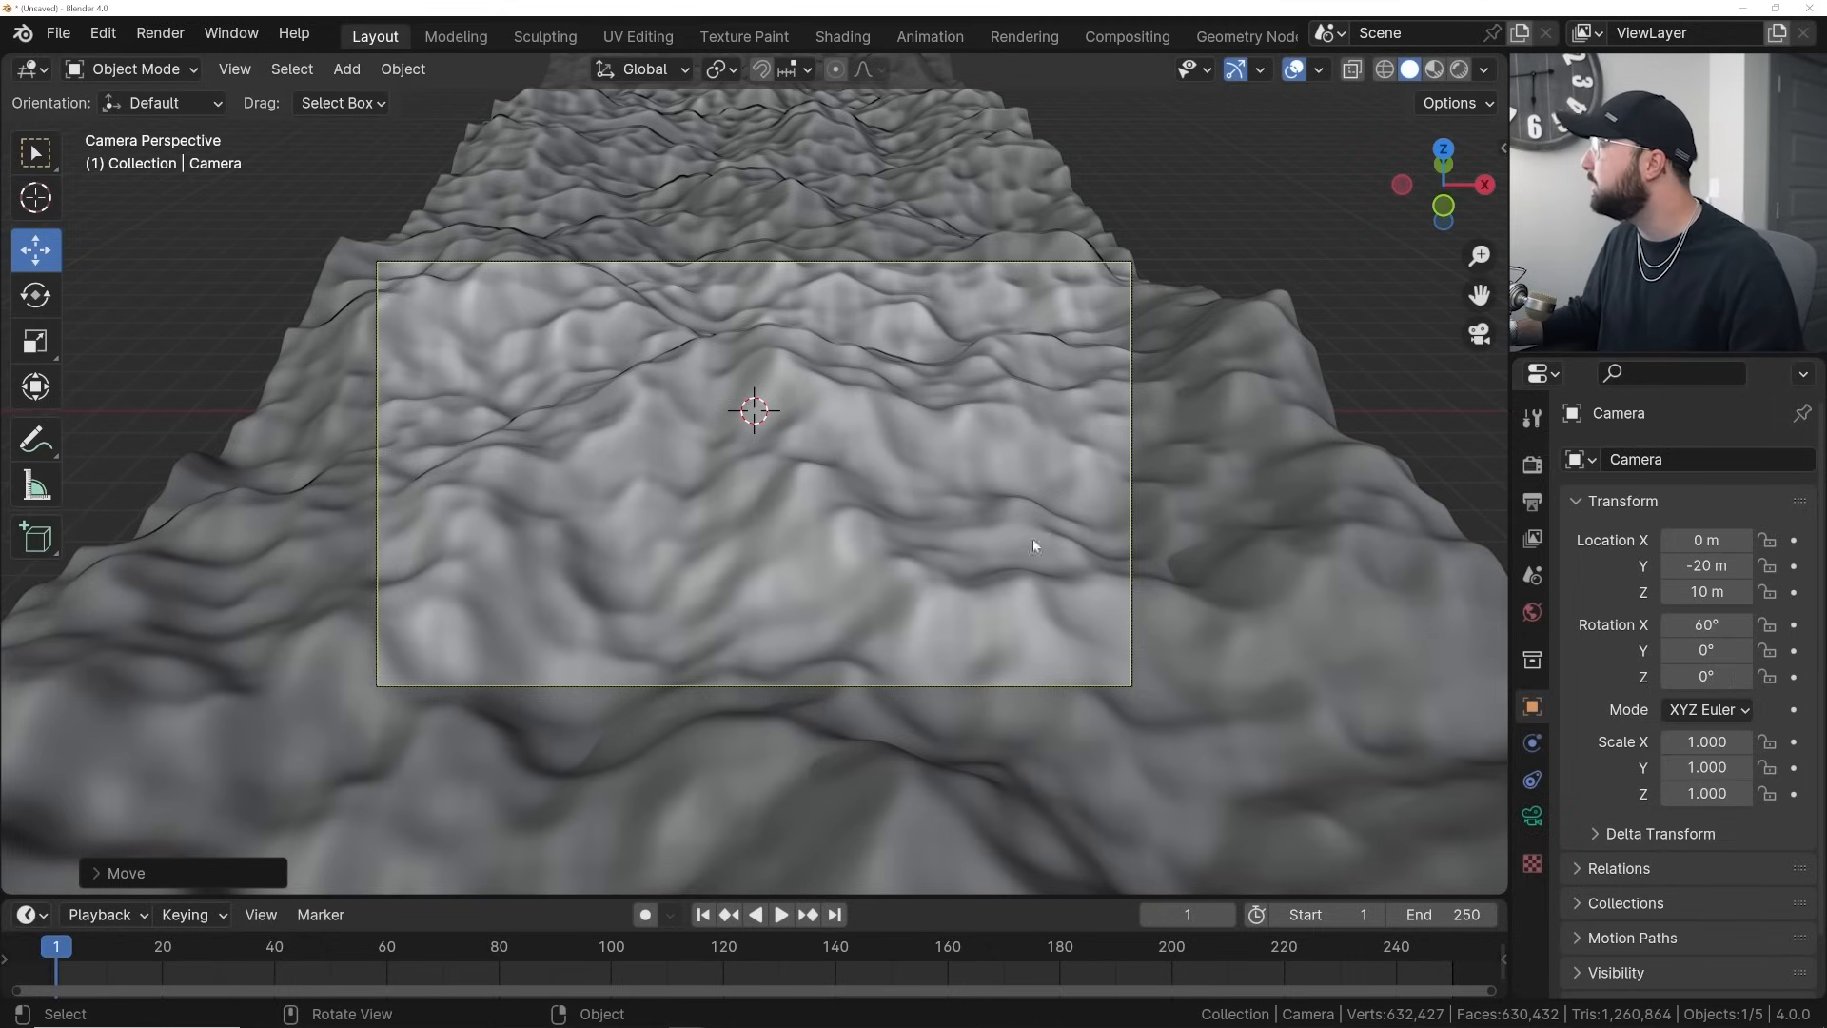
Check how far the terrain extends around the camera frame, from the camera view and the top view
scroll(706, 550, "down", 1)
scroll(705, 550, "down", 3)
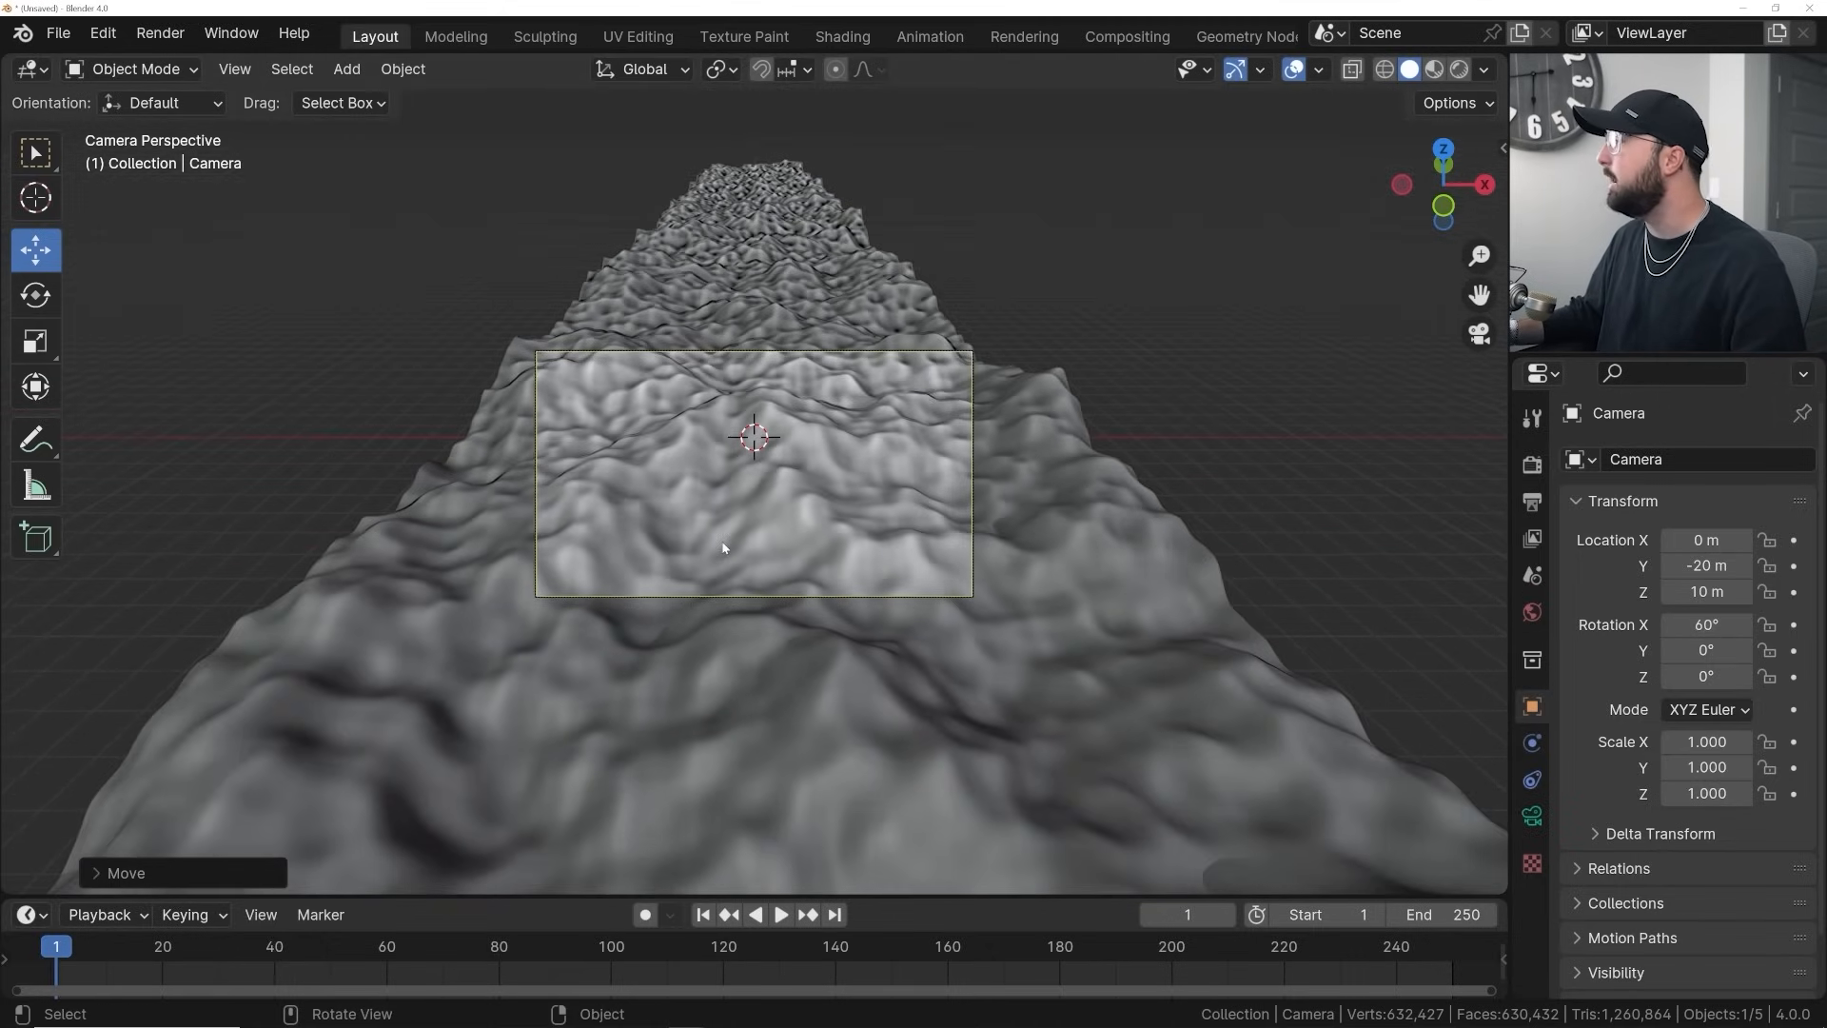
key("grave")
left_click(706, 419)
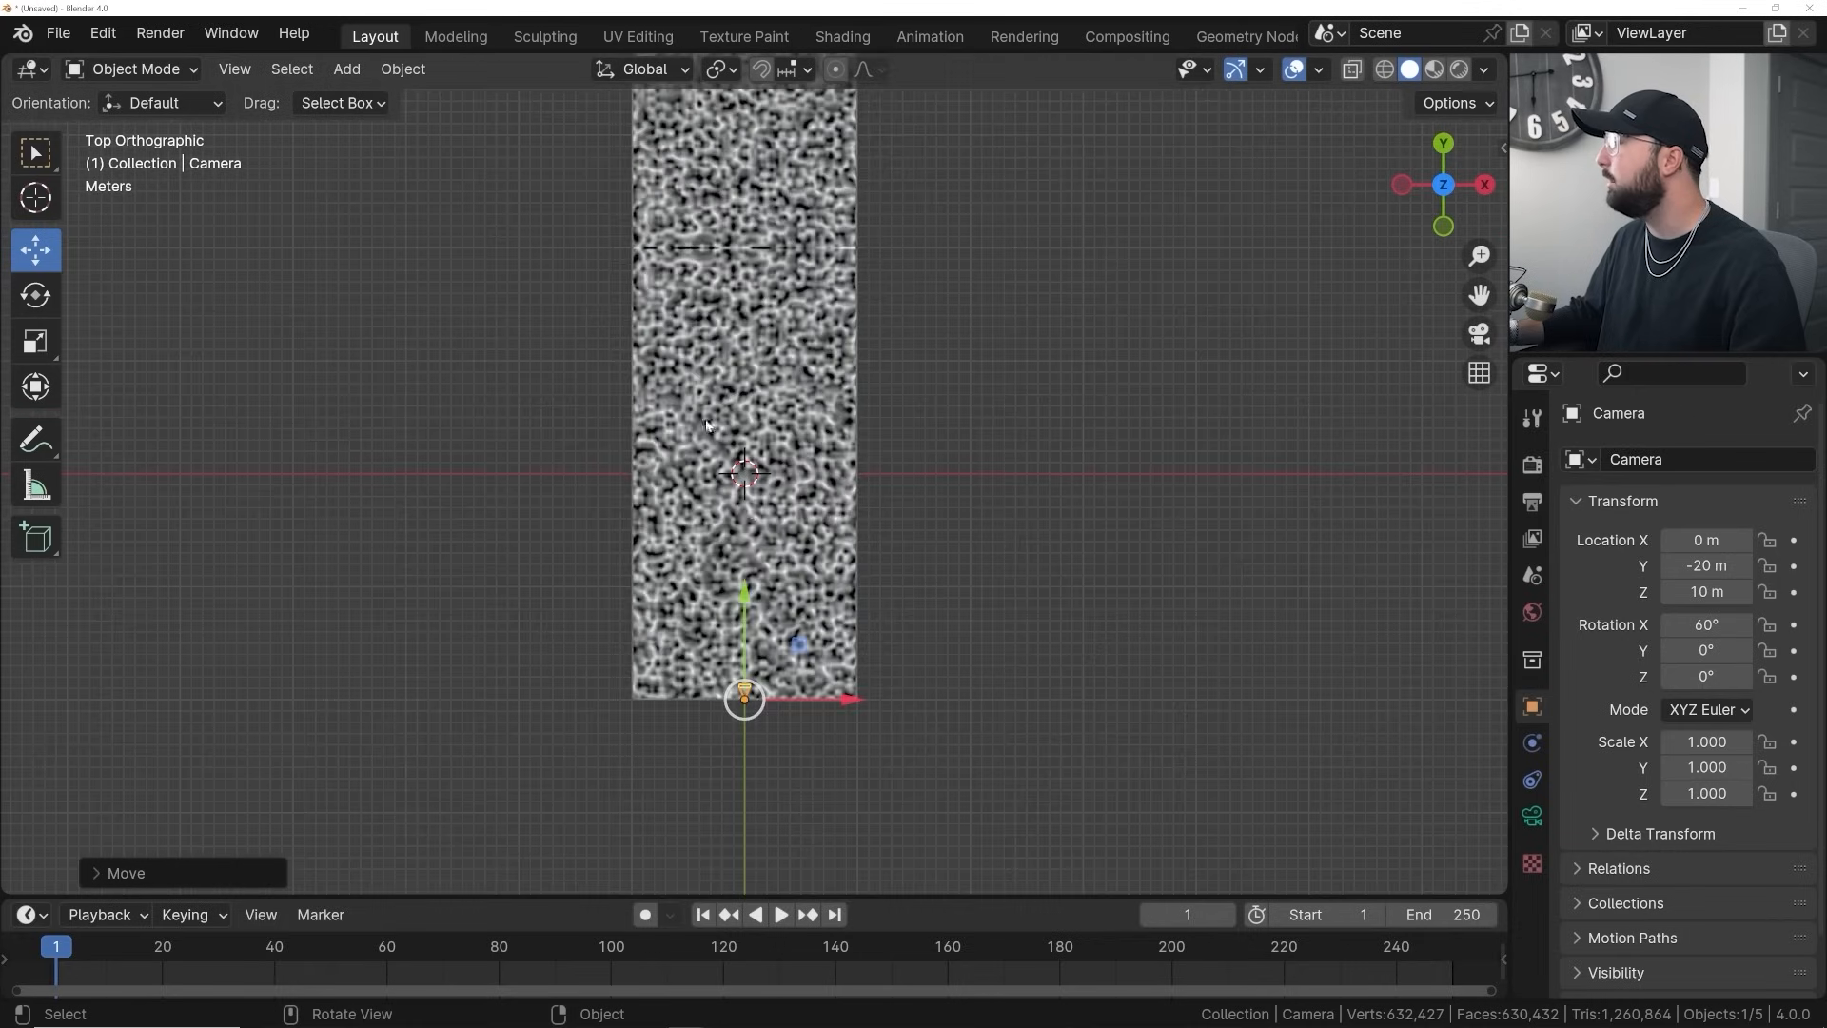
Examine the seam between the repeated terrain segments from the top view, comparing the plane's extent with the camera
left_click(773, 378)
middle_click_drag(773, 378, 768, 539, "shift")
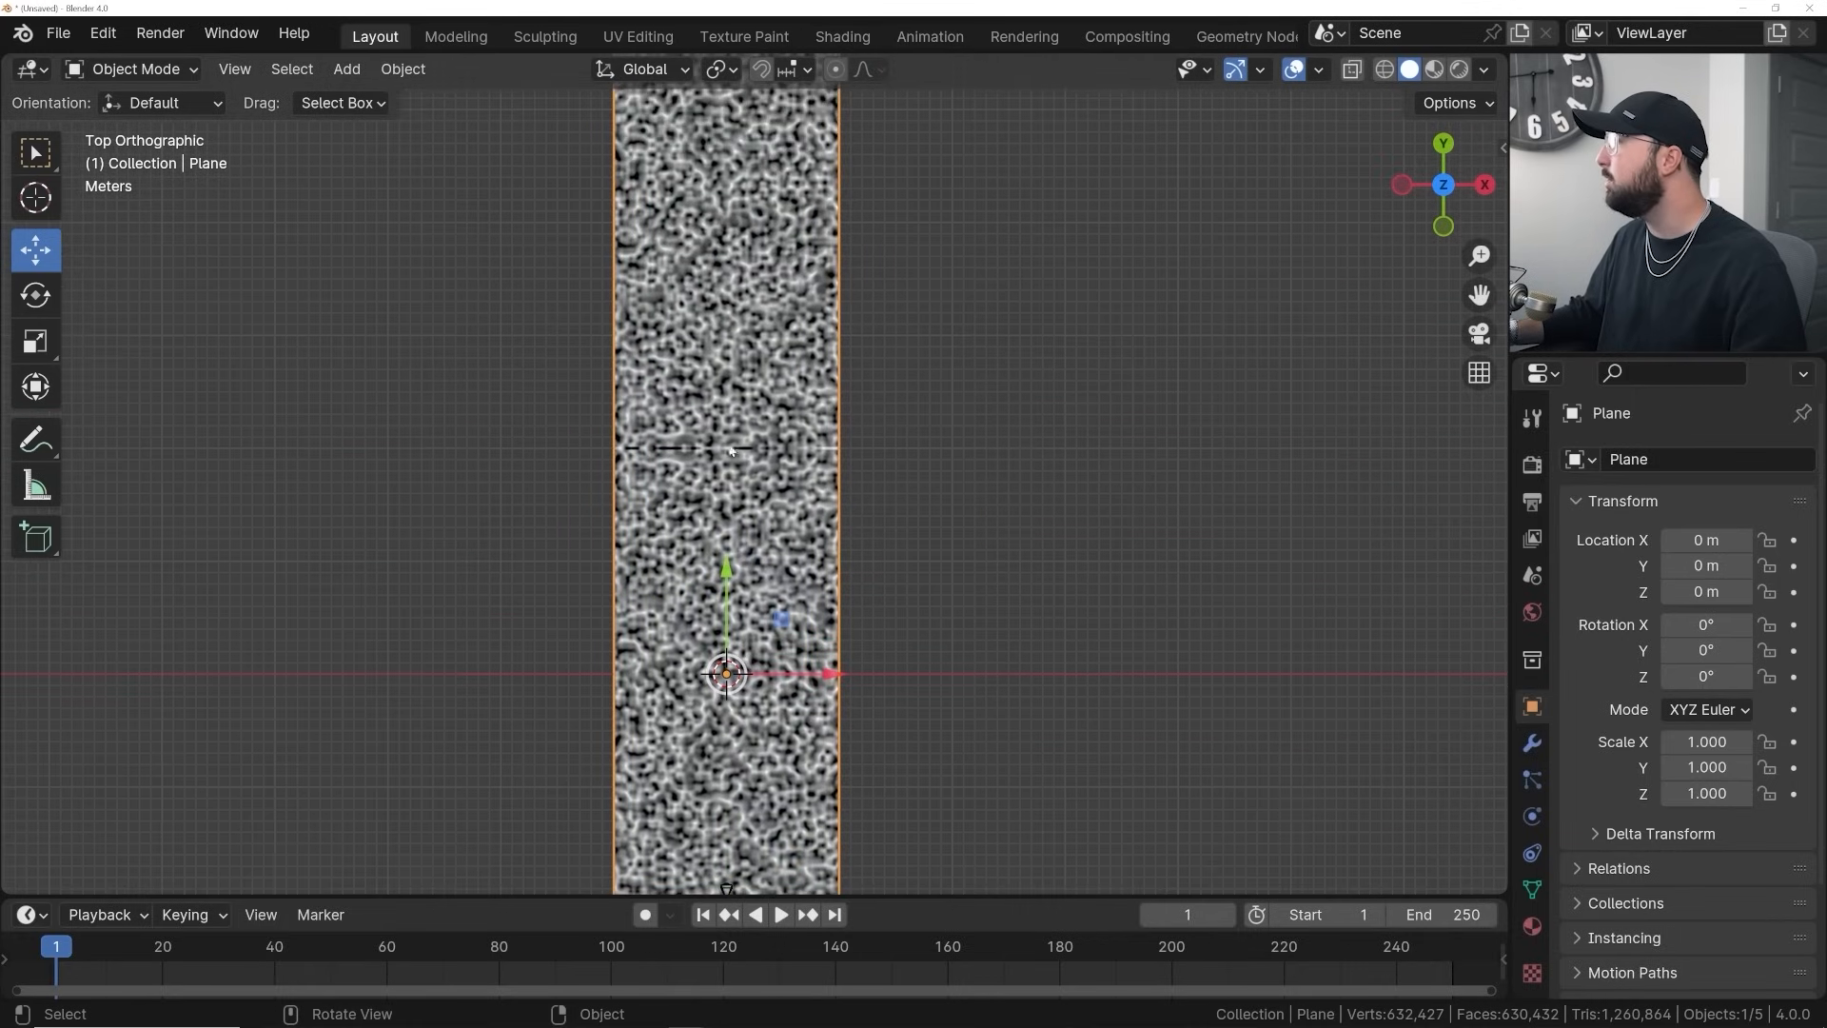
scroll(709, 495, "up", 5)
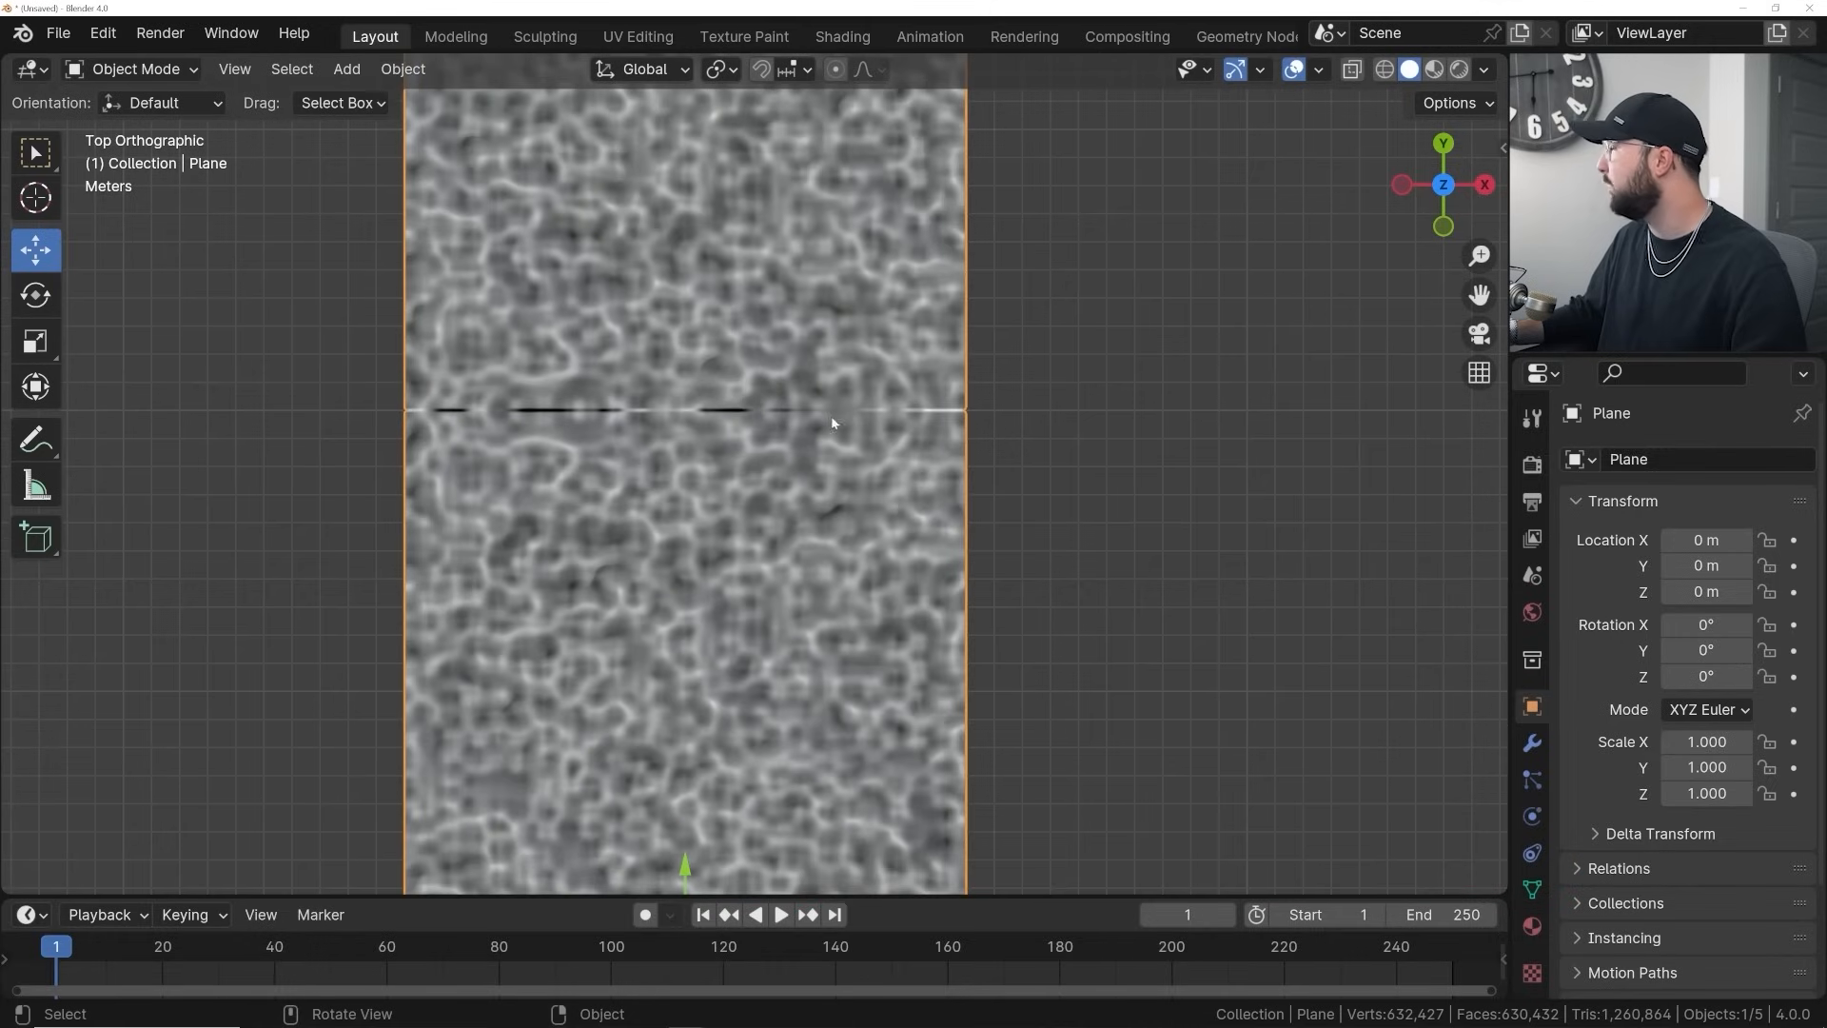
left_click(1632, 152)
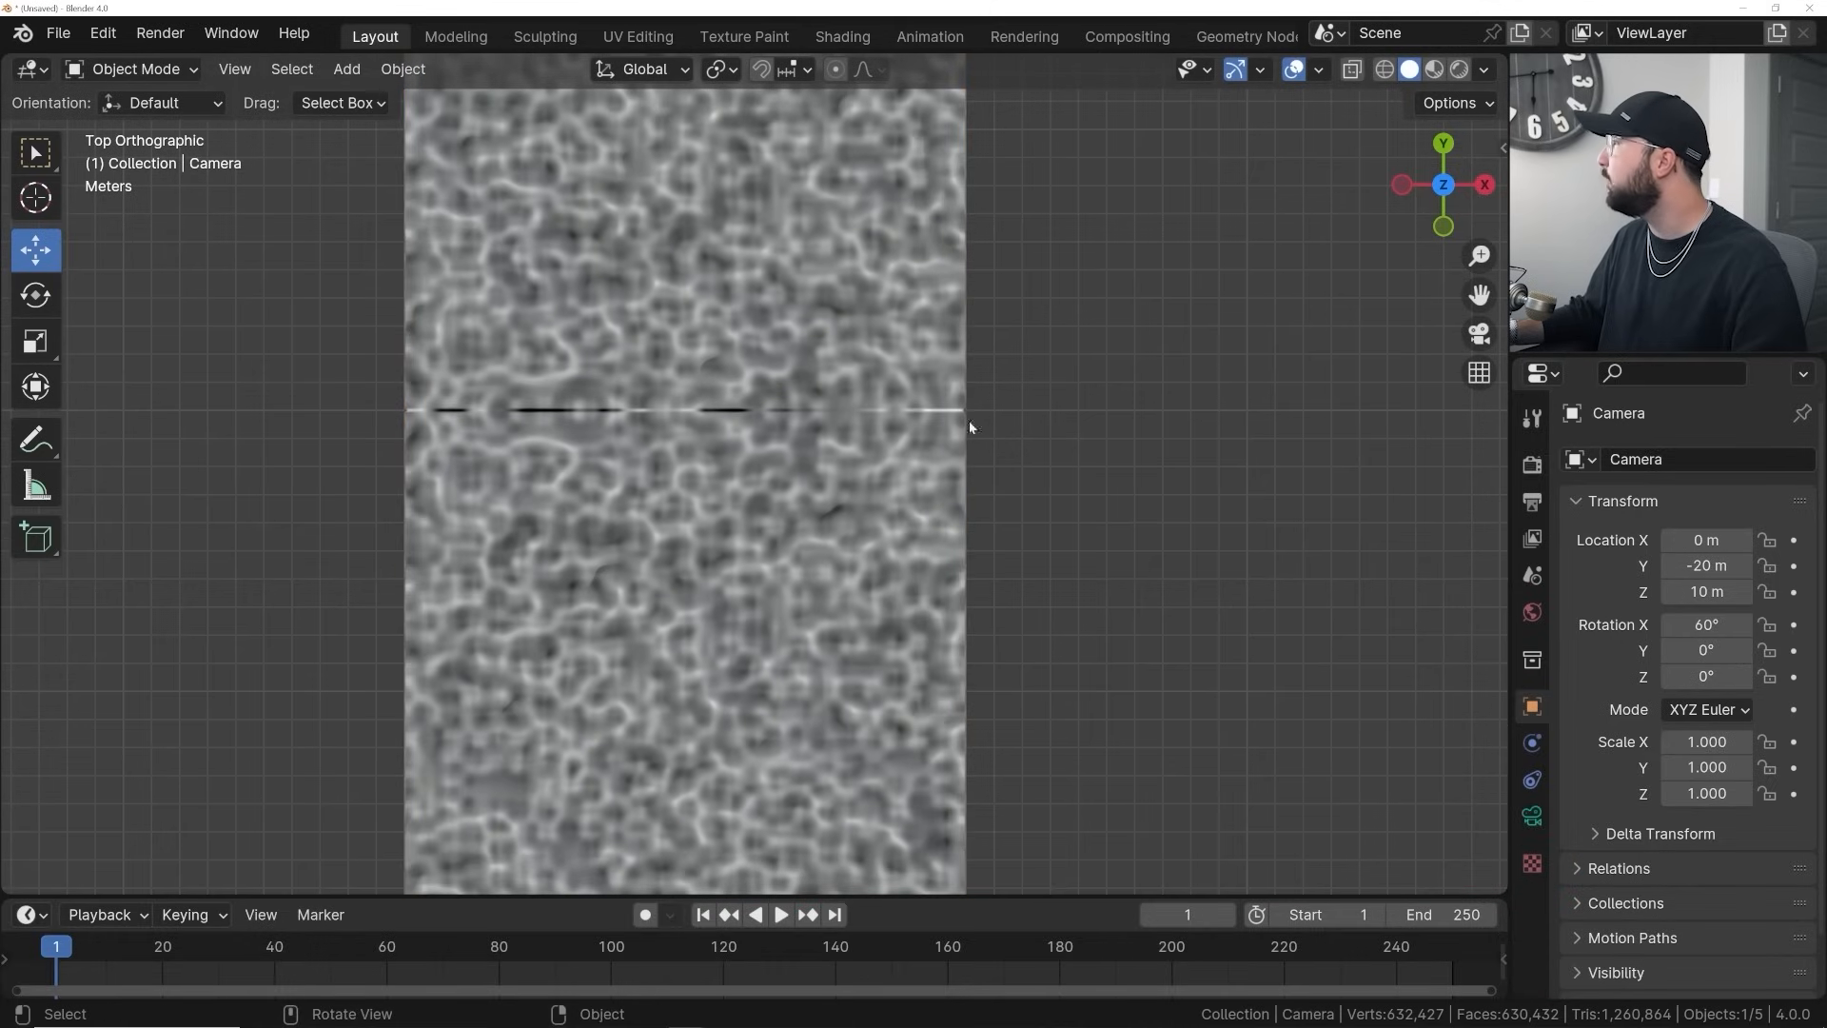
scroll(820, 399, "down", 4)
middle_click_drag(811, 398, 790, 530, "shift")
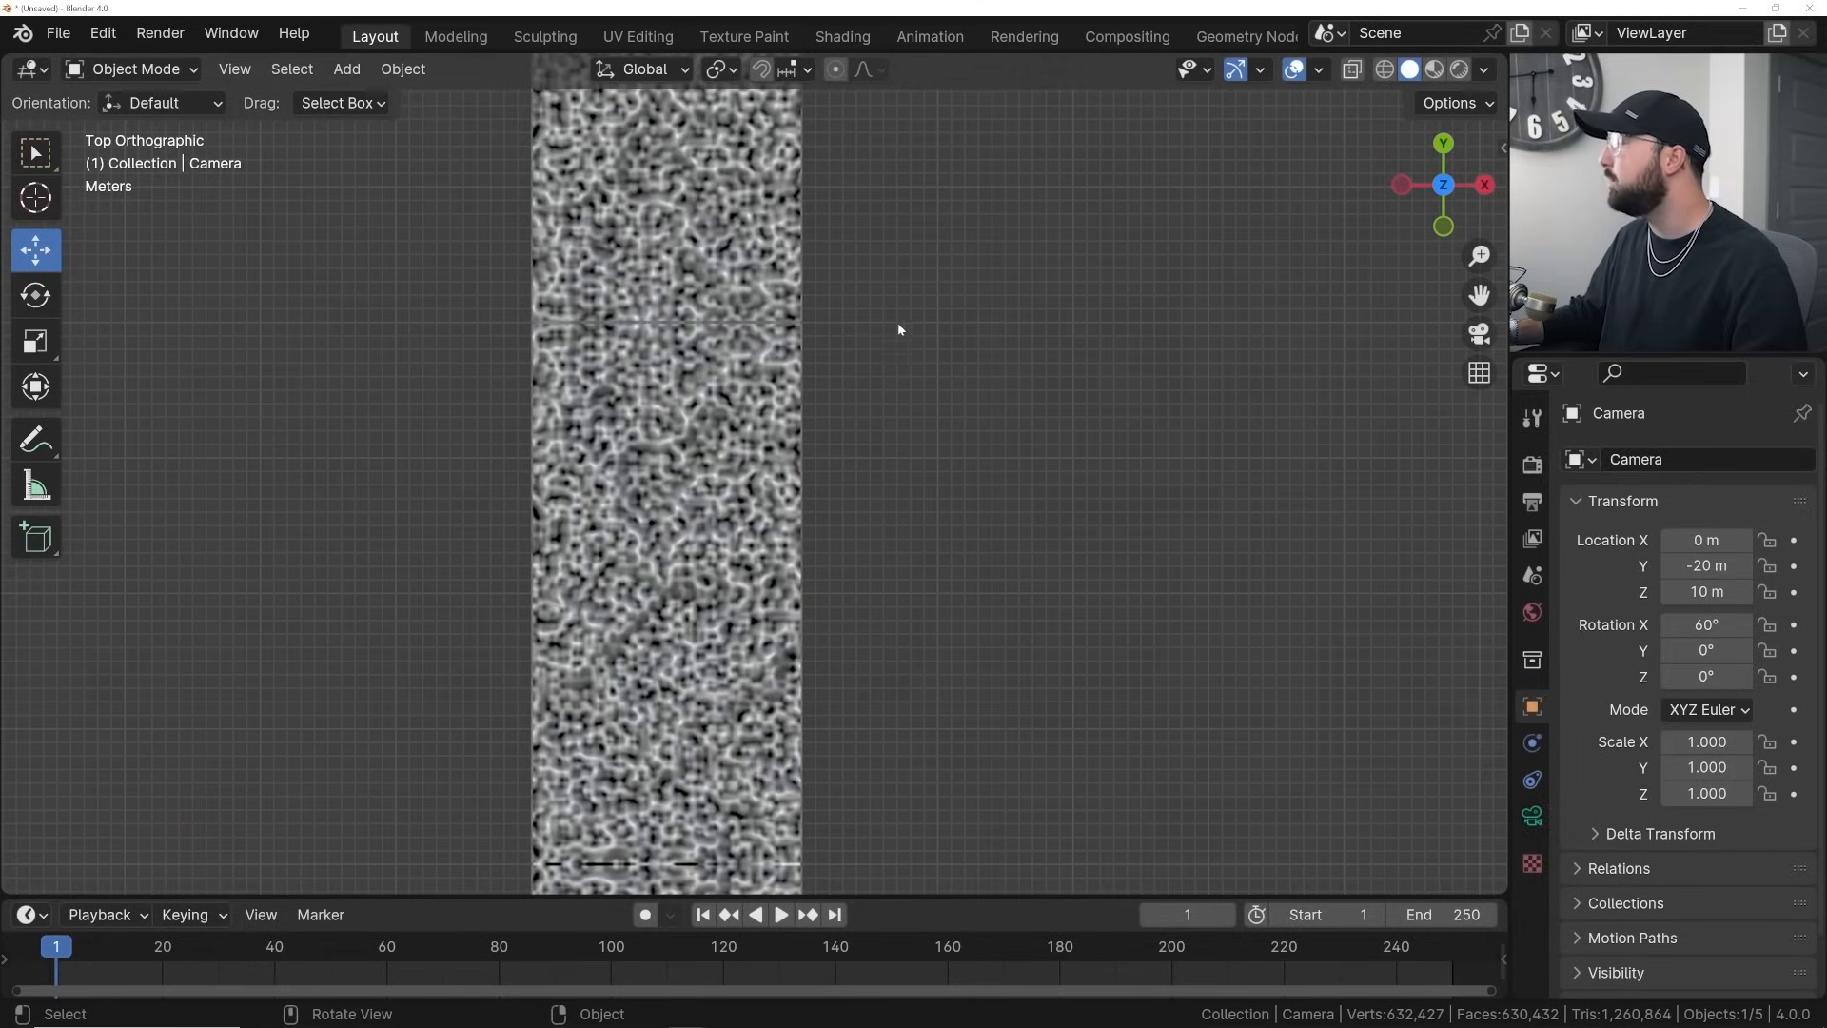
Keyframe the camera's Y location at -20 m on frame 0
scroll(903, 325, "down", 5)
middle_click_drag(902, 325, 881, 264, "shift")
scroll(880, 263, "up", 1)
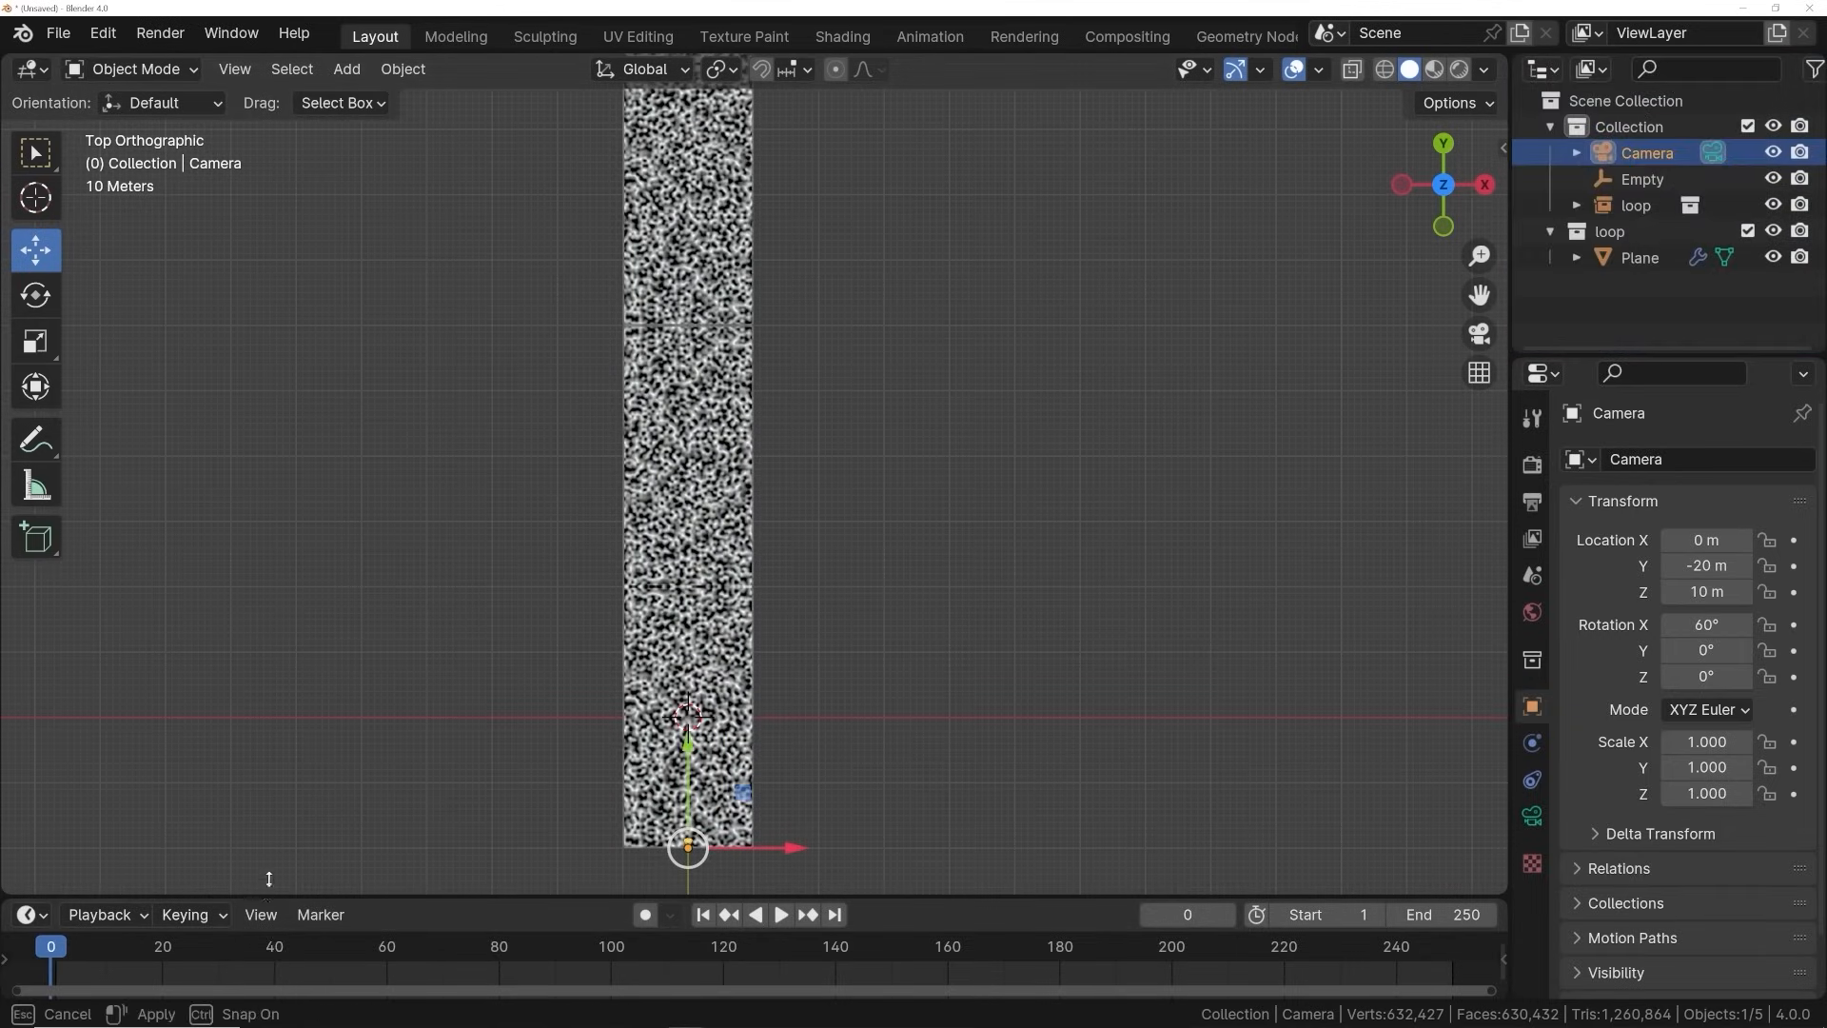
left_click_drag(267, 896, 267, 863)
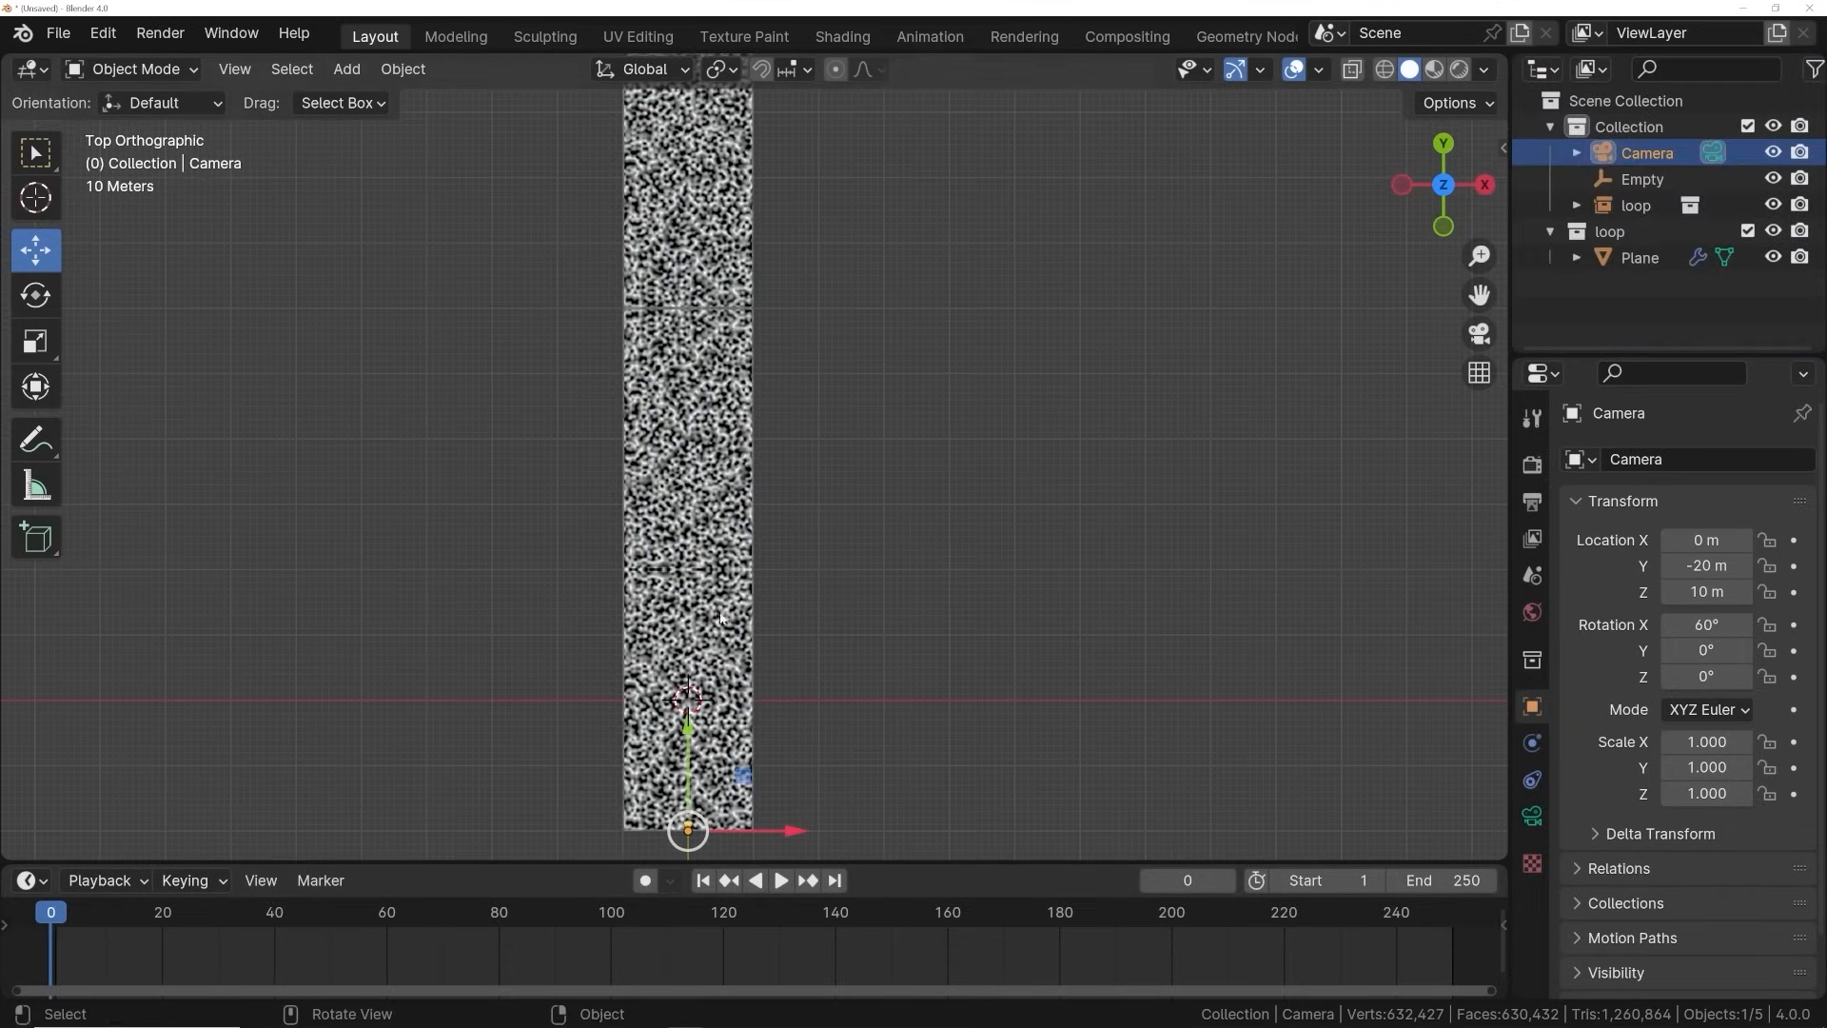
left_click(1795, 566)
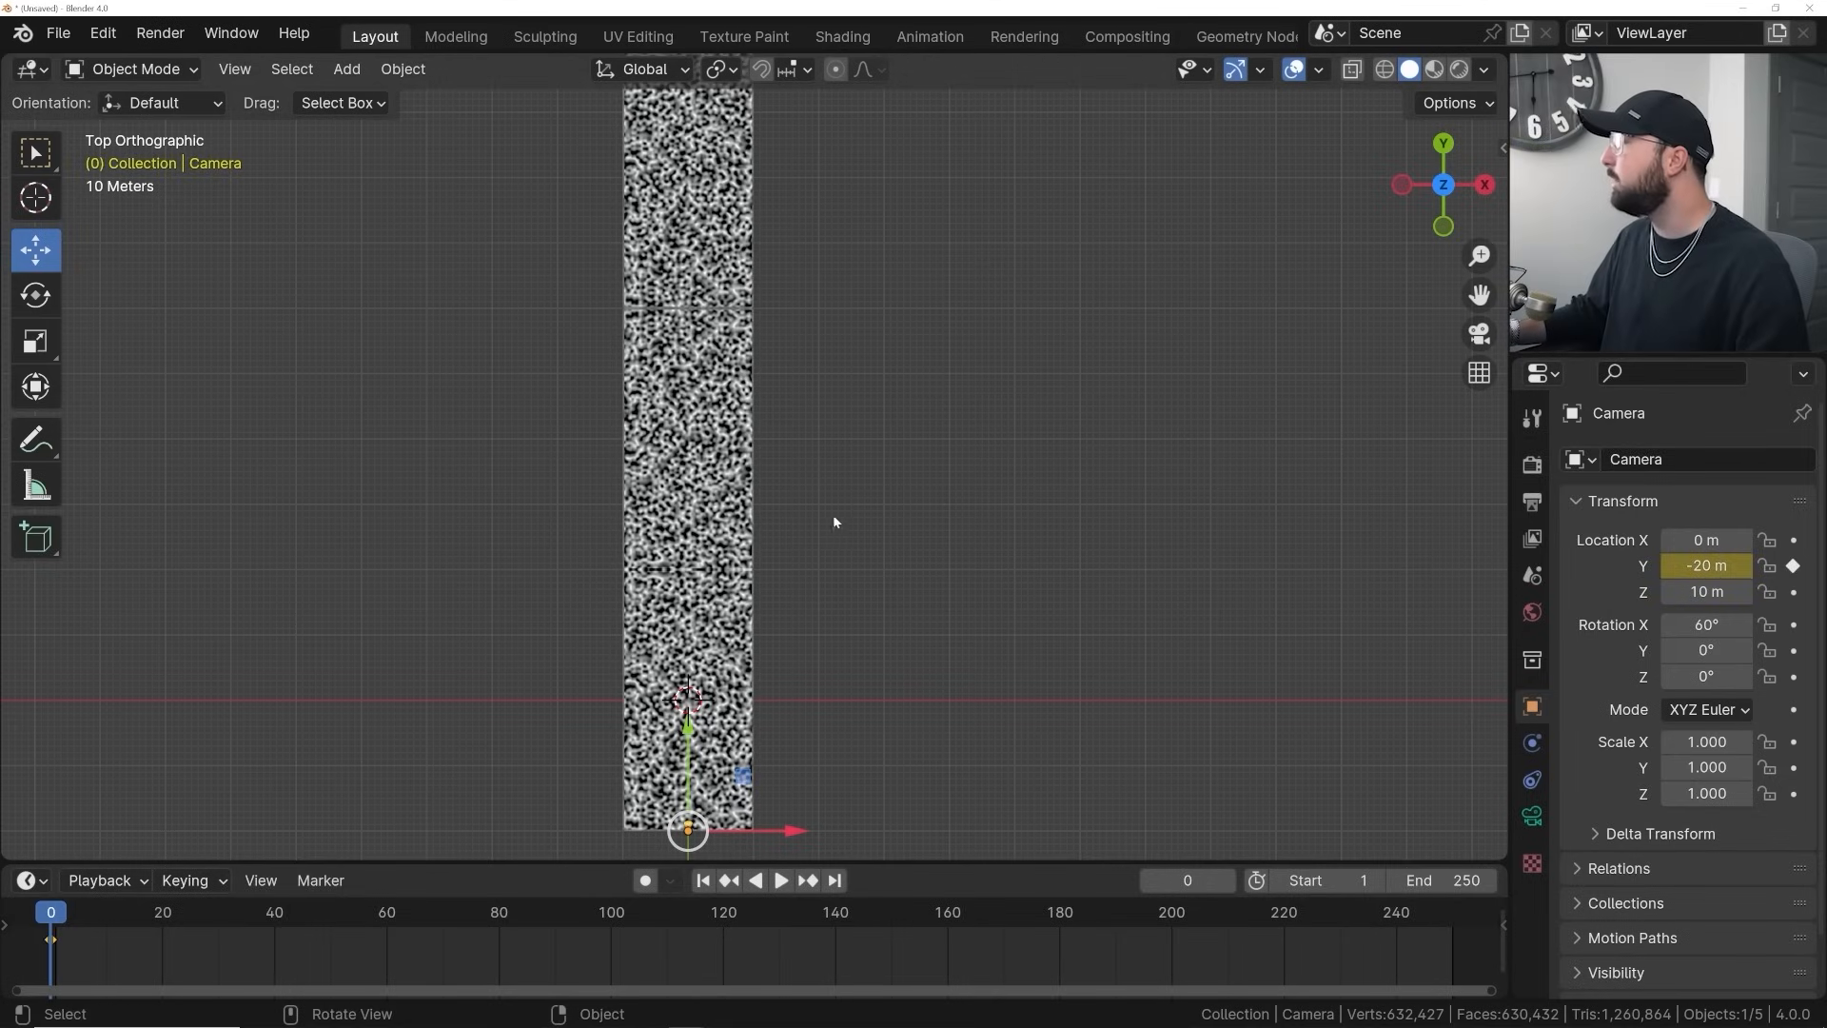
Inspect where the original plane segment ends and where the terrain pattern repeats along the strip
scroll(741, 585, "up", 5)
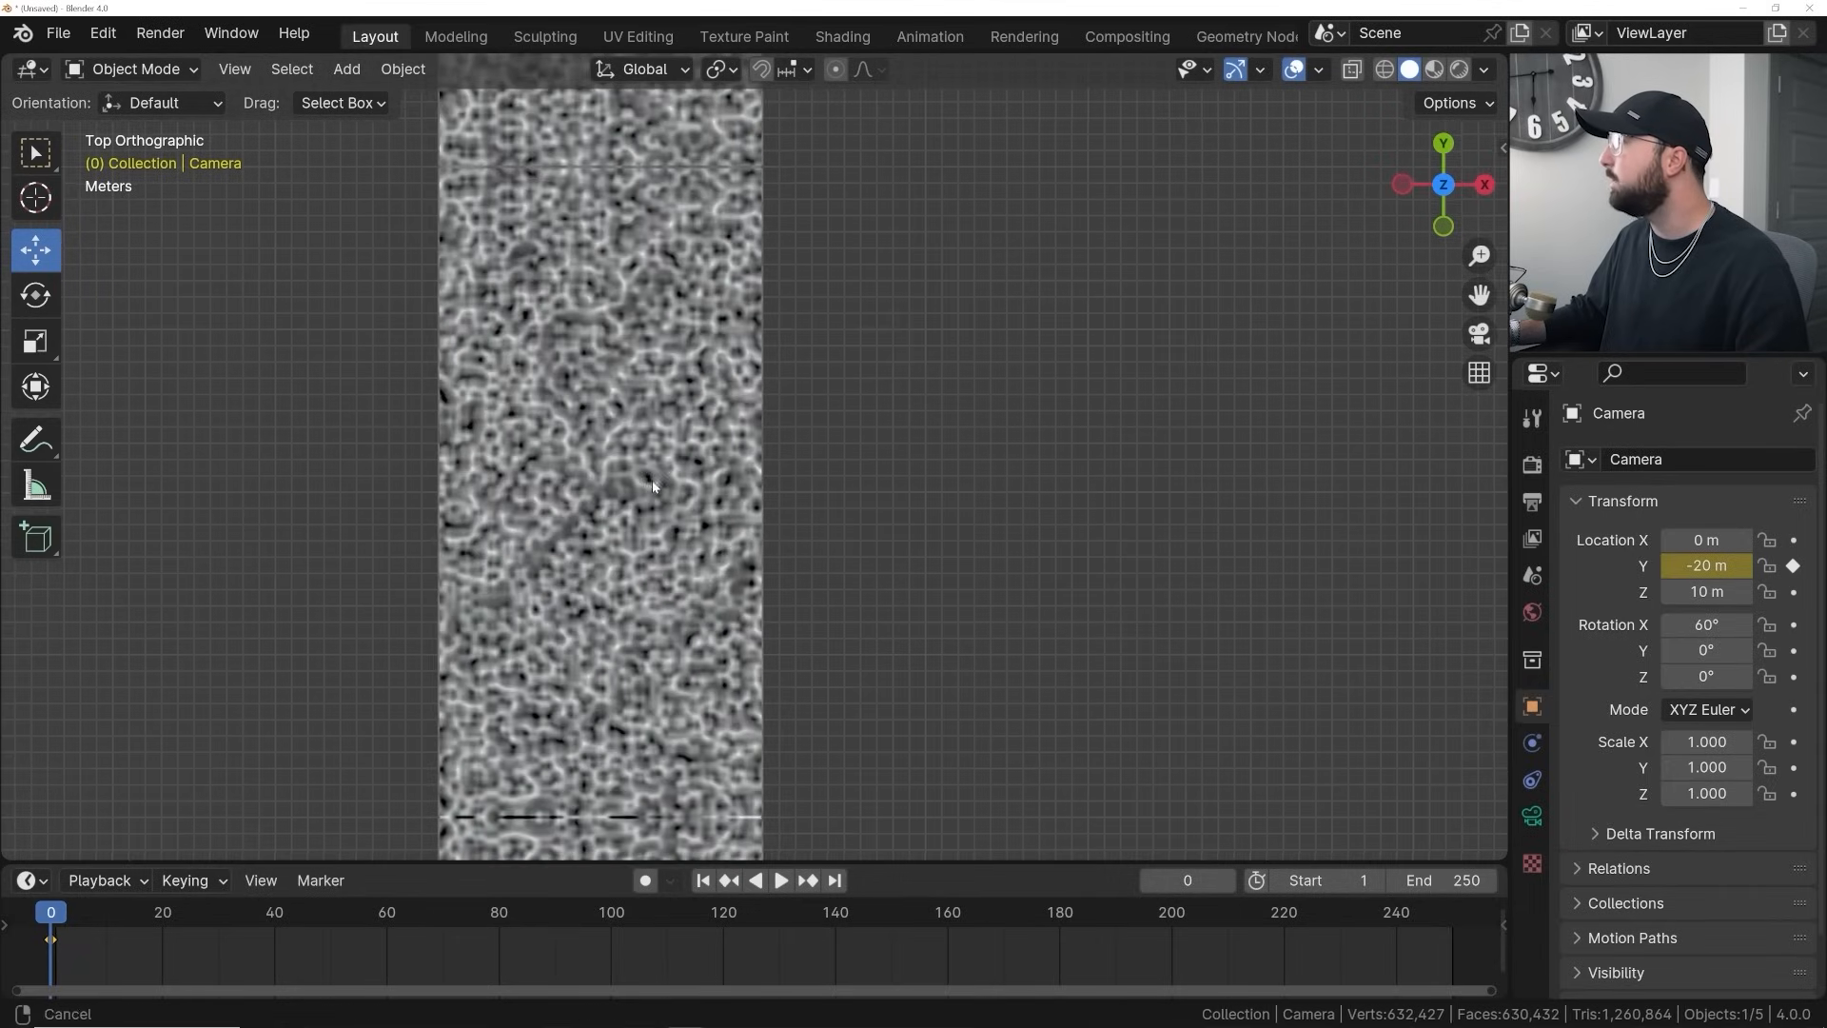
left_click(653, 479)
scroll(711, 541, "down", 5)
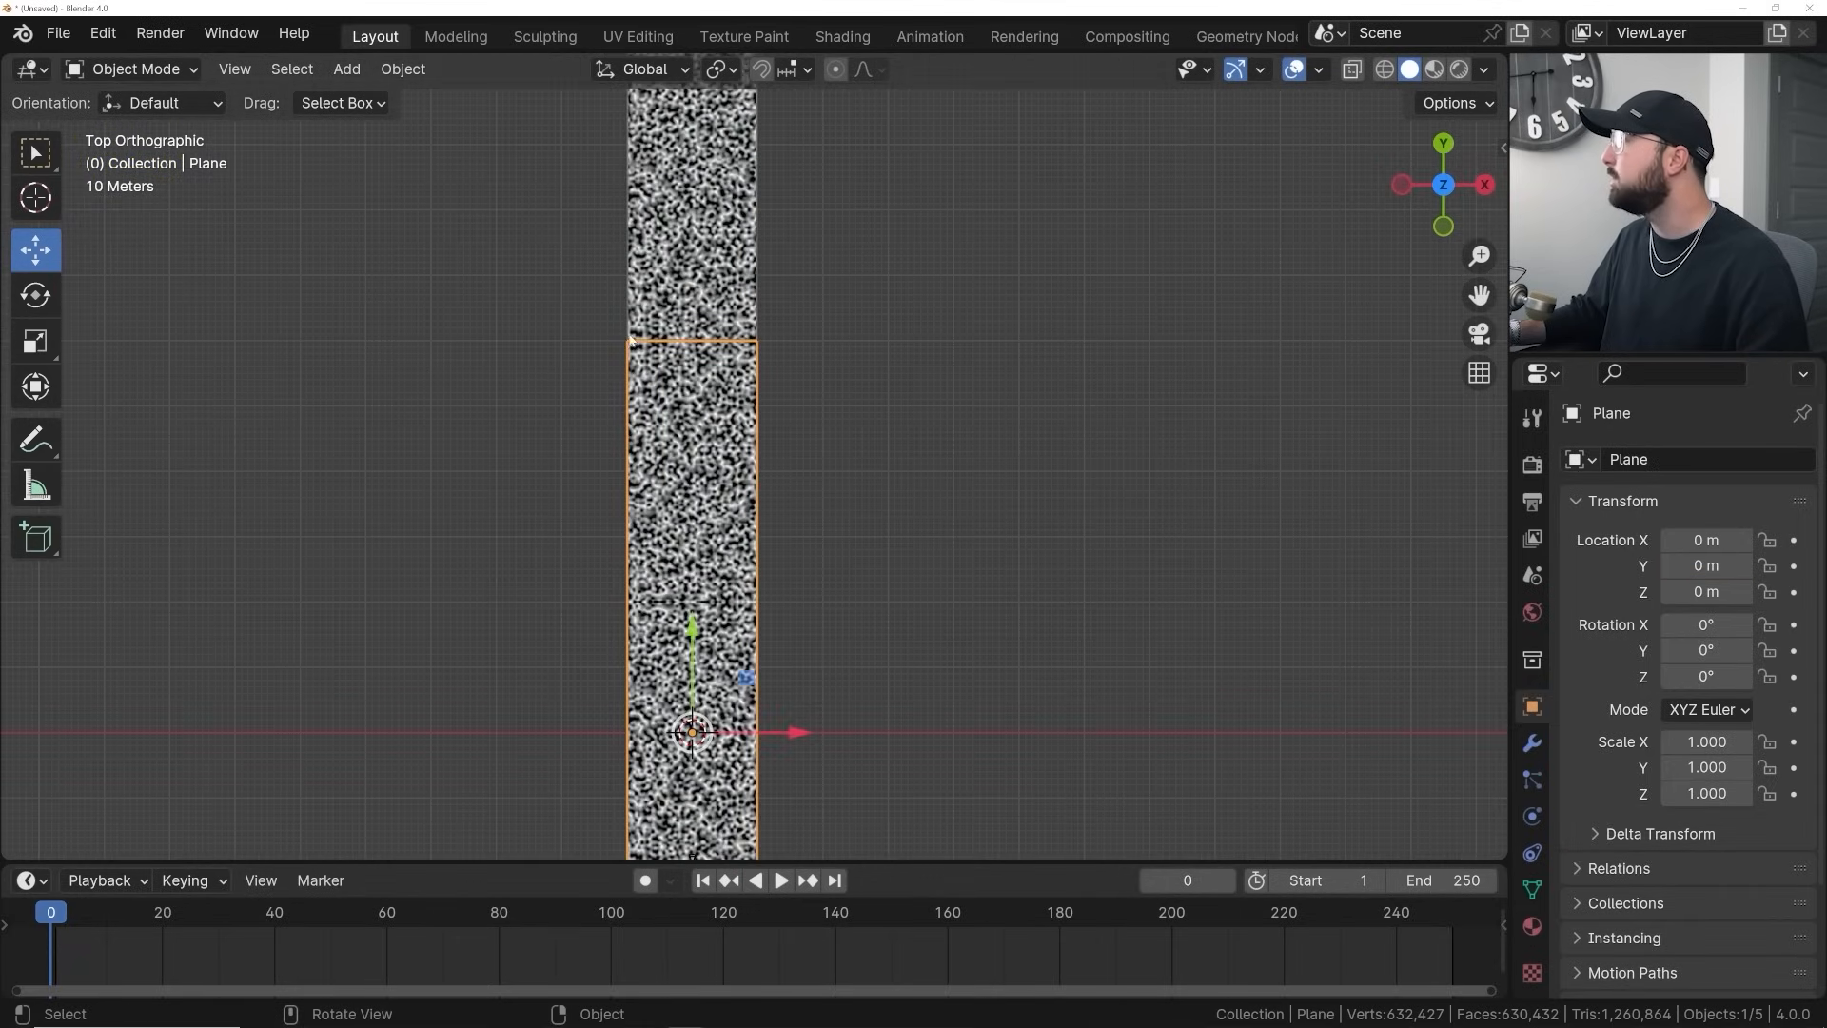
scroll(656, 333, "up", 5)
left_click(883, 245)
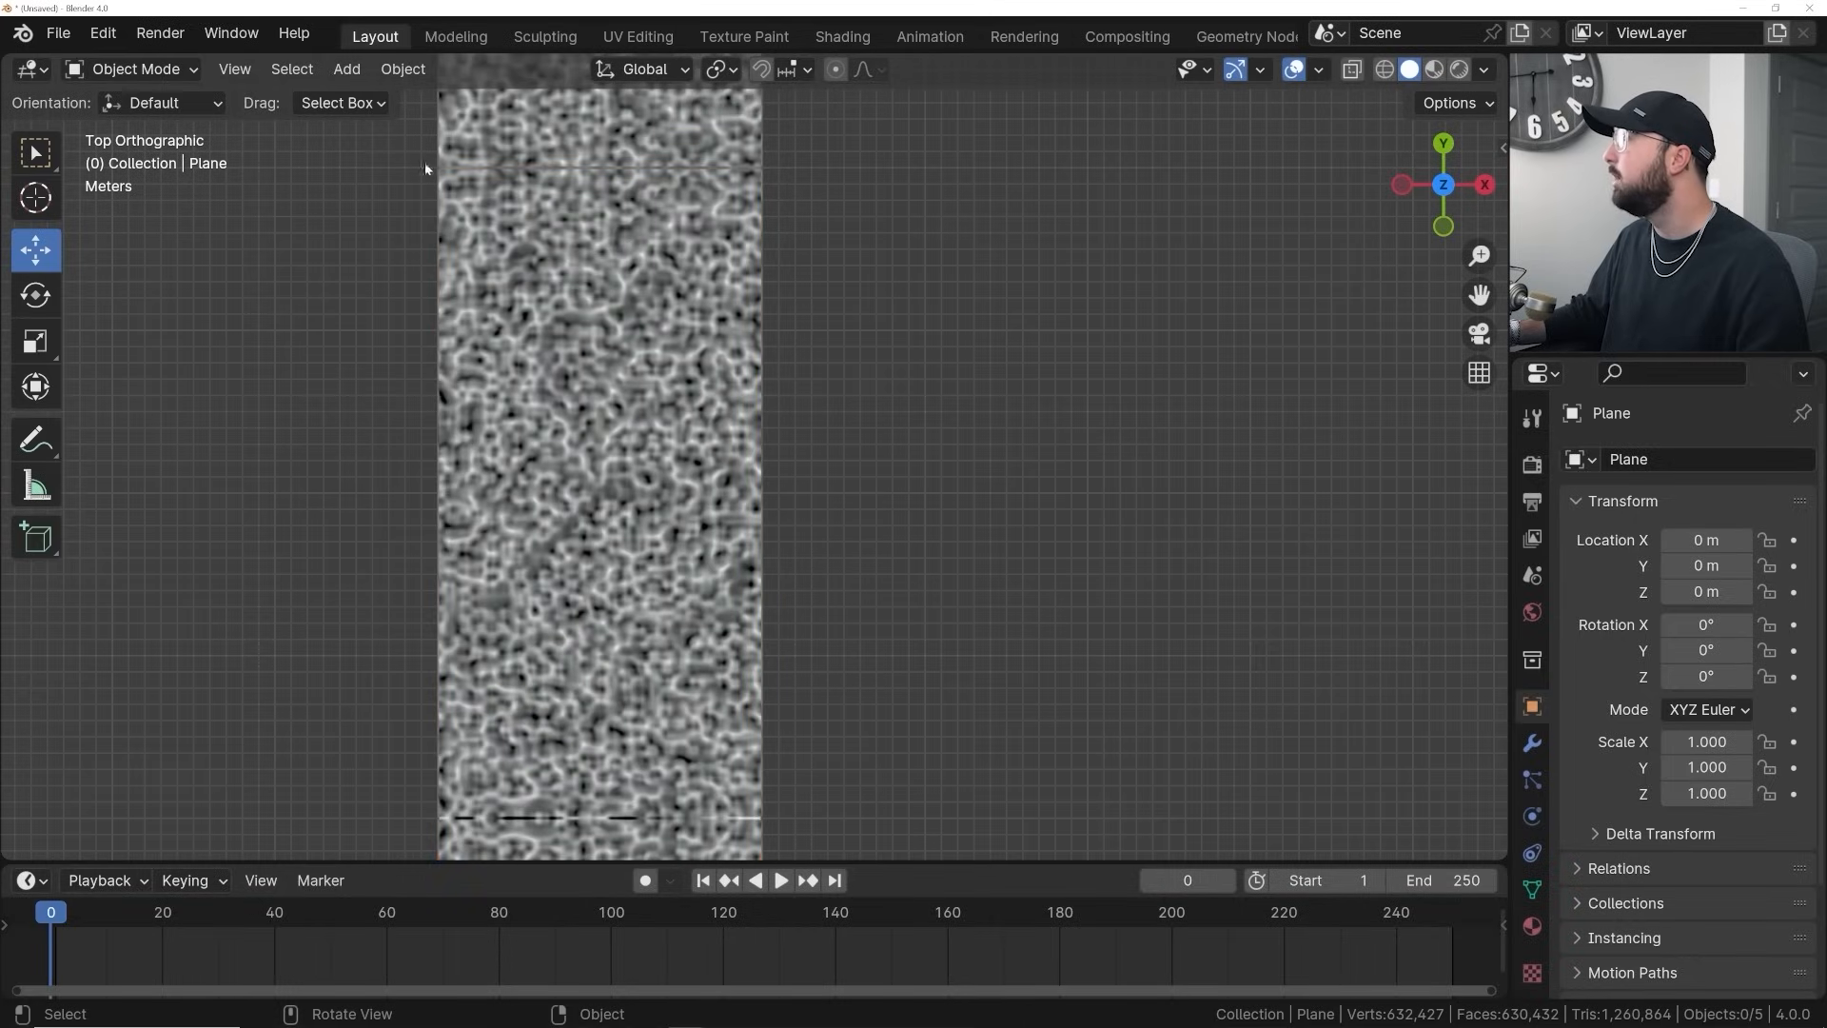
scroll(424, 162, "down", 4)
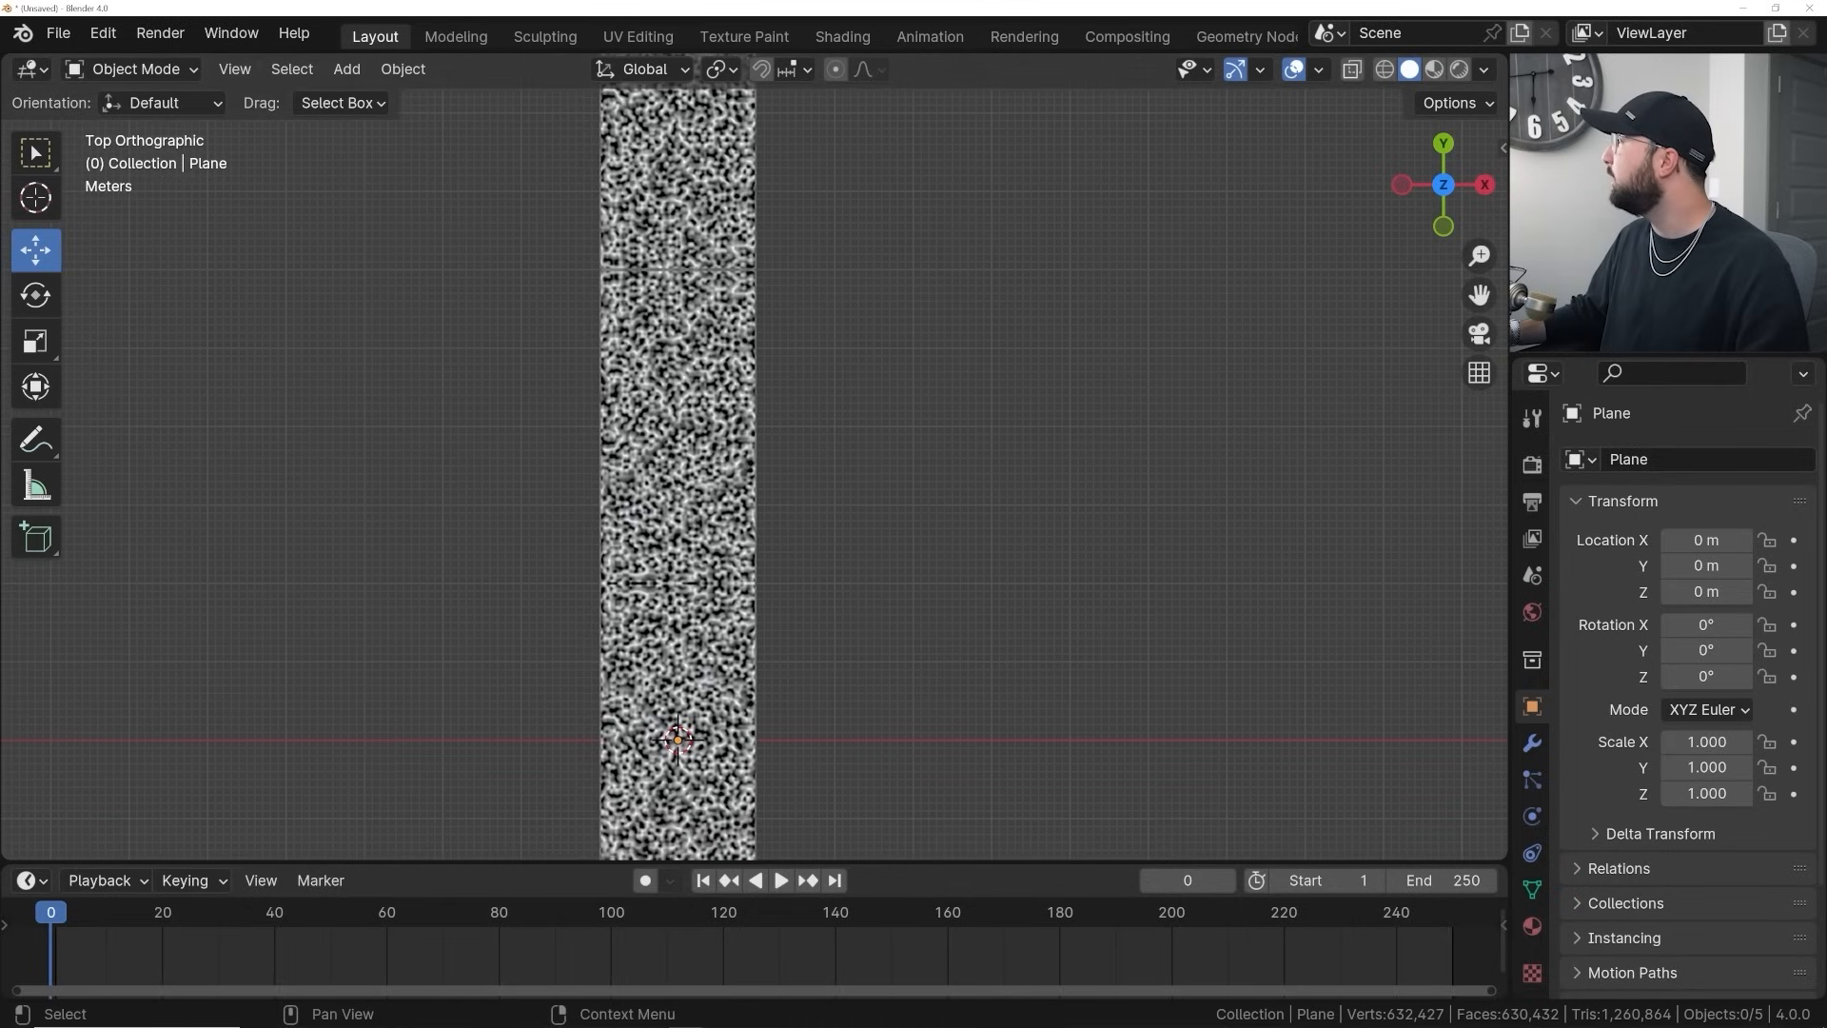
Set the animation's end frame to 500 and go to that last frame with the camera selected
left_click(1613, 151)
left_click(835, 881)
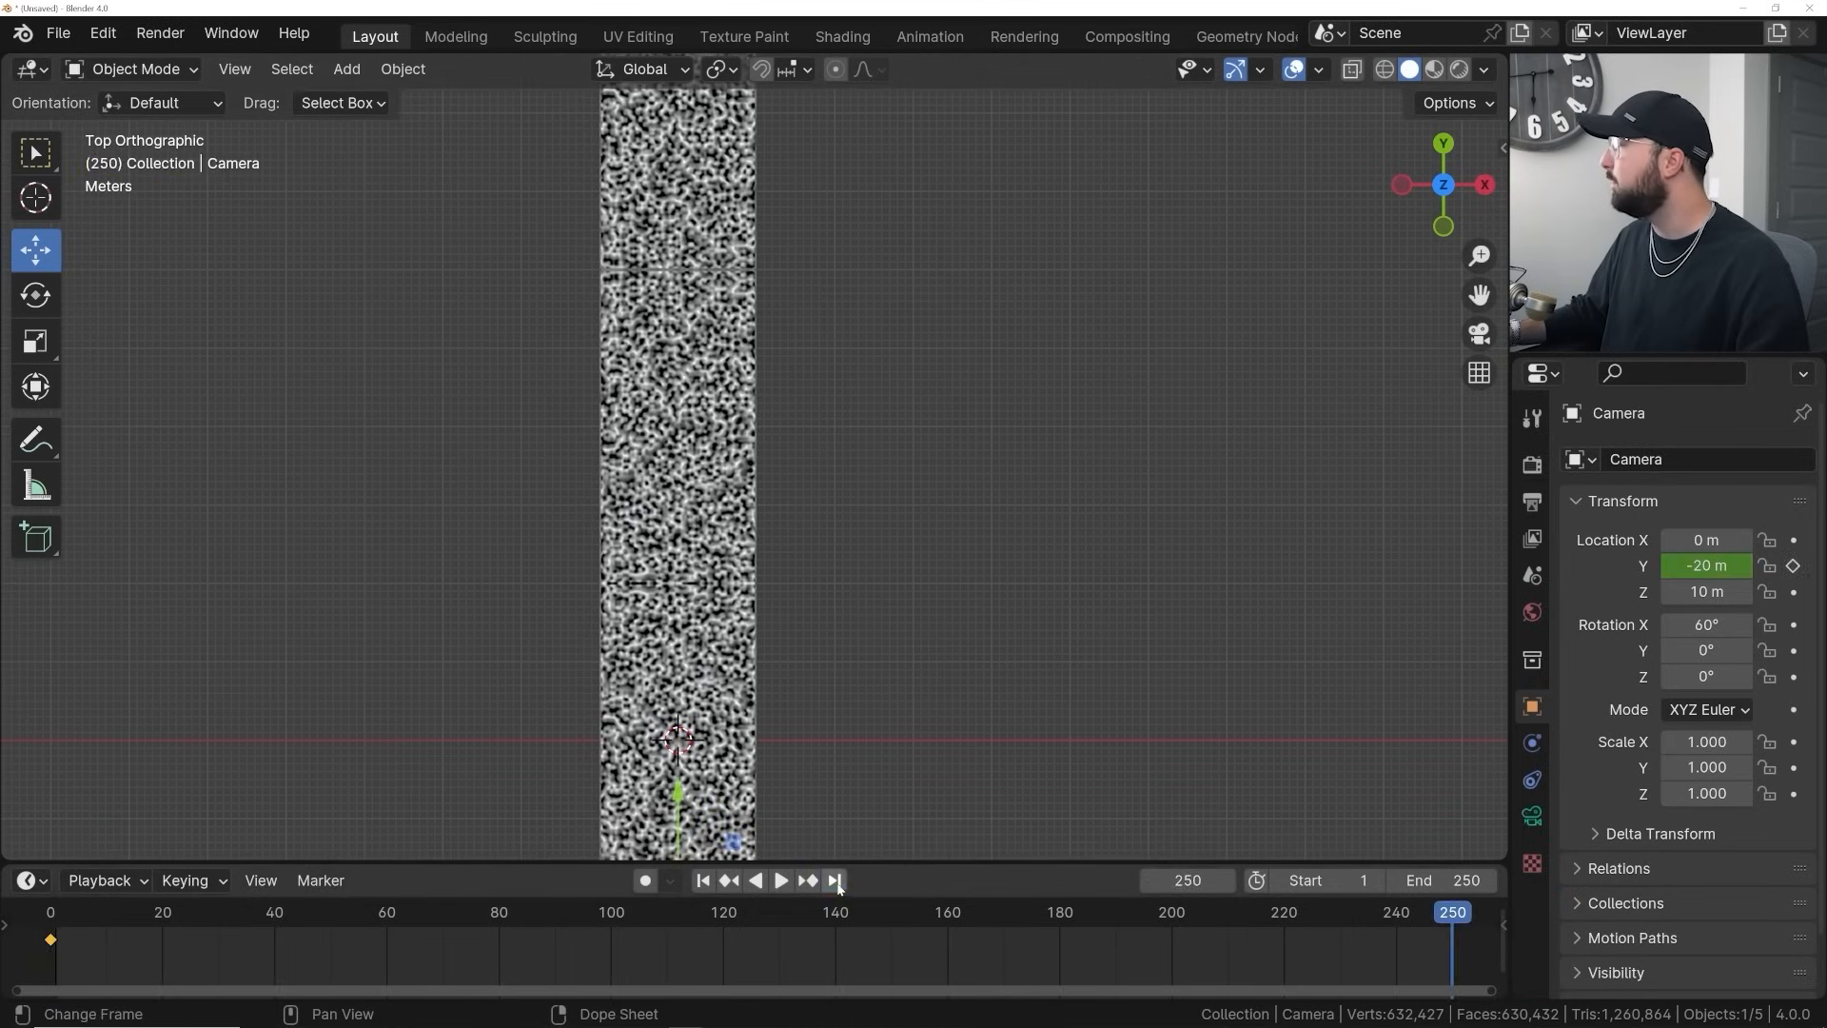
scroll(756, 518, "down", 2)
left_click(1442, 880)
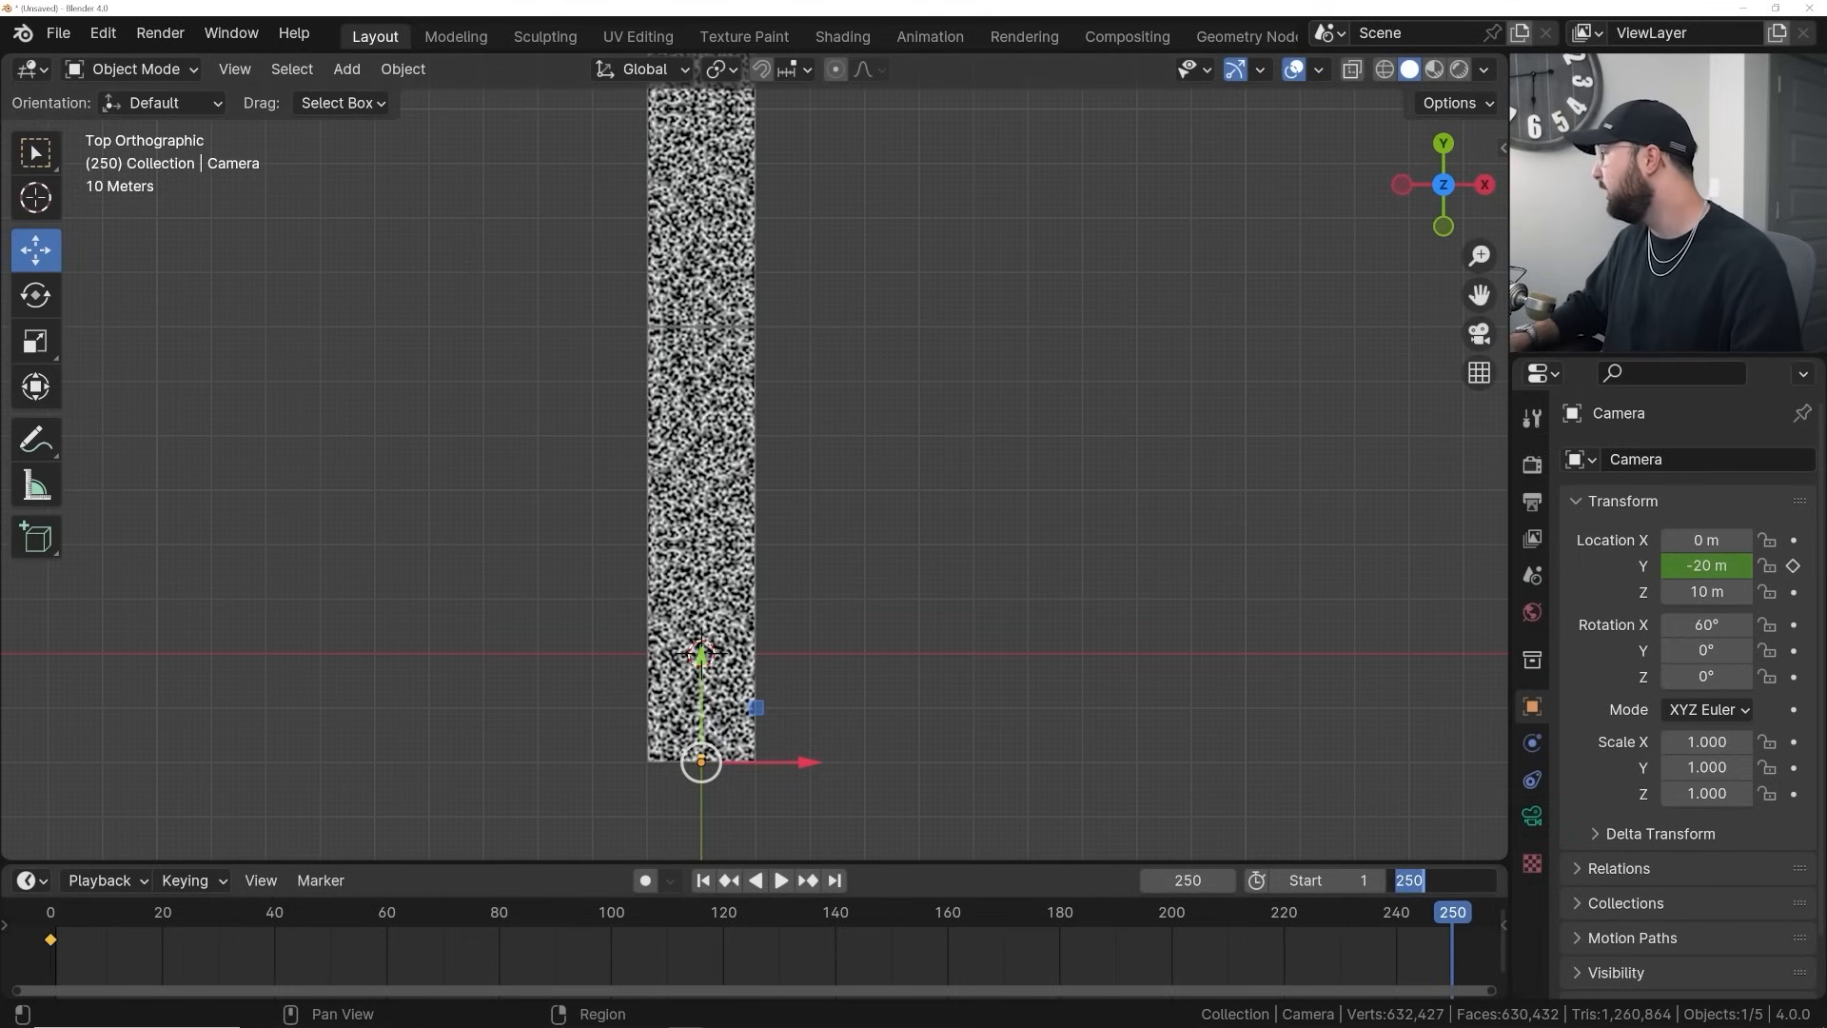
type("500")
key("Return")
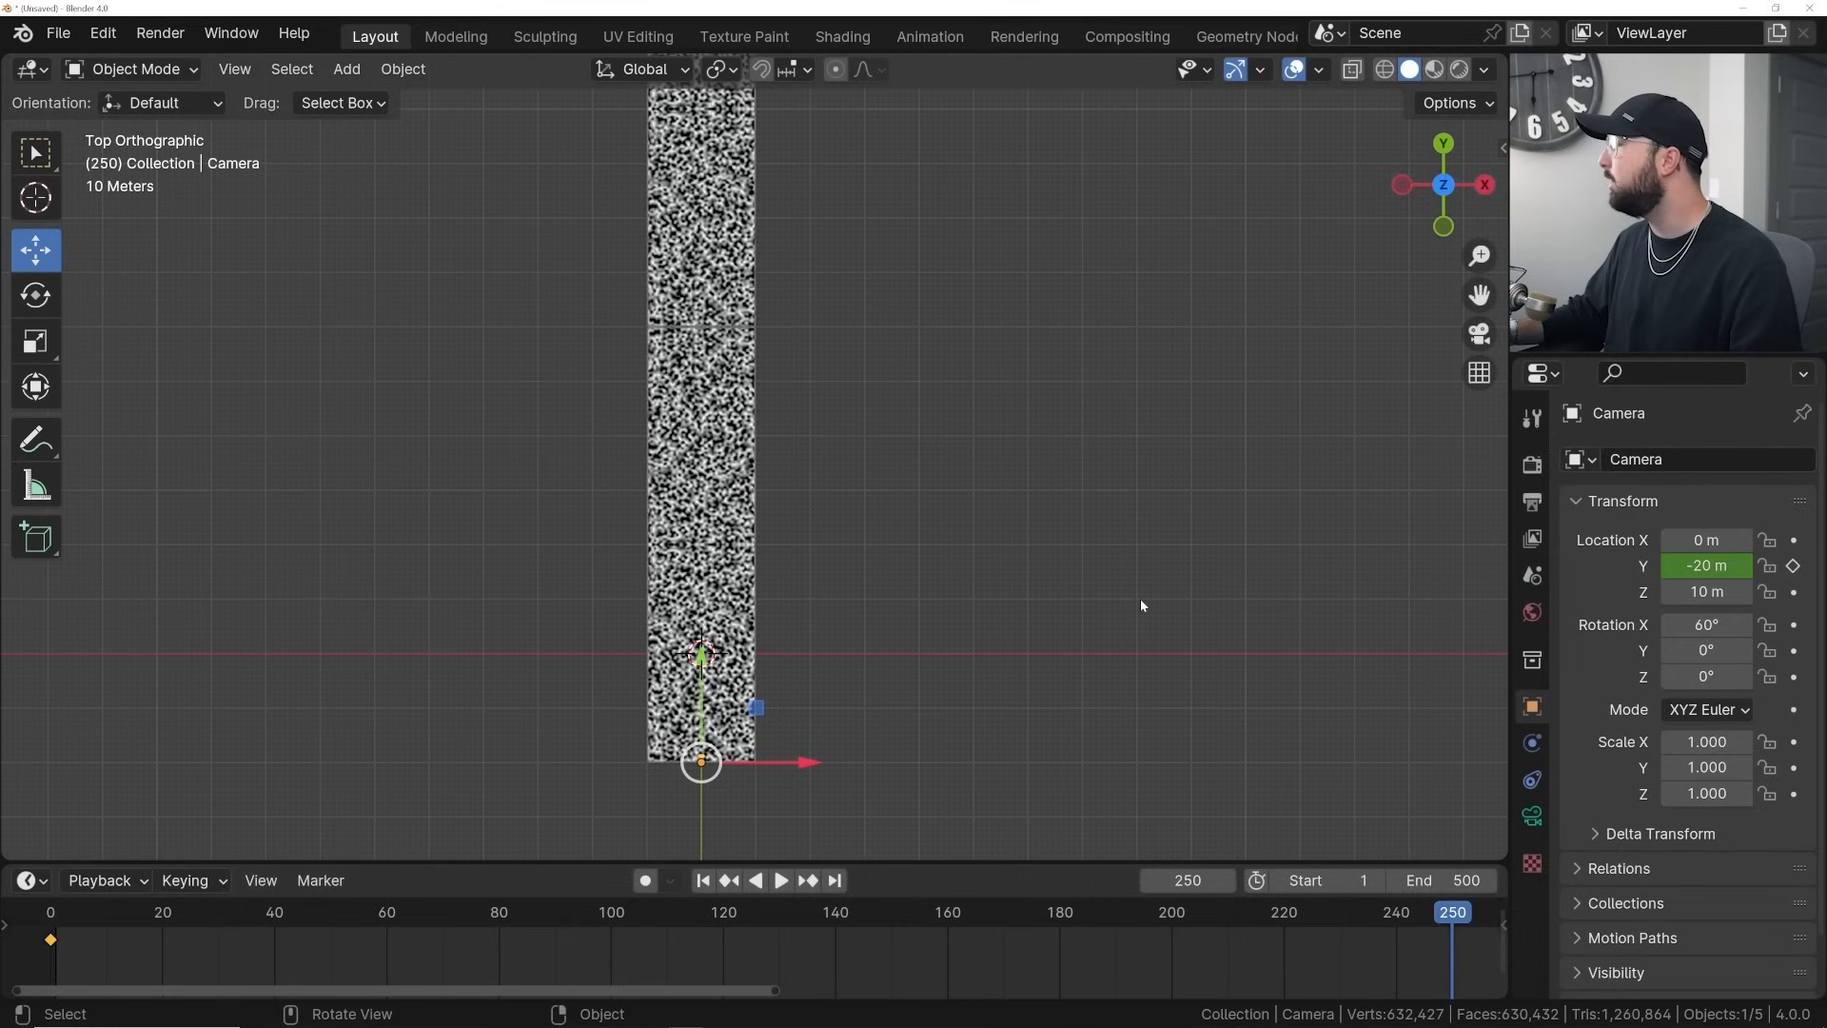
left_click_drag(775, 990, 1458, 974)
left_click(834, 886)
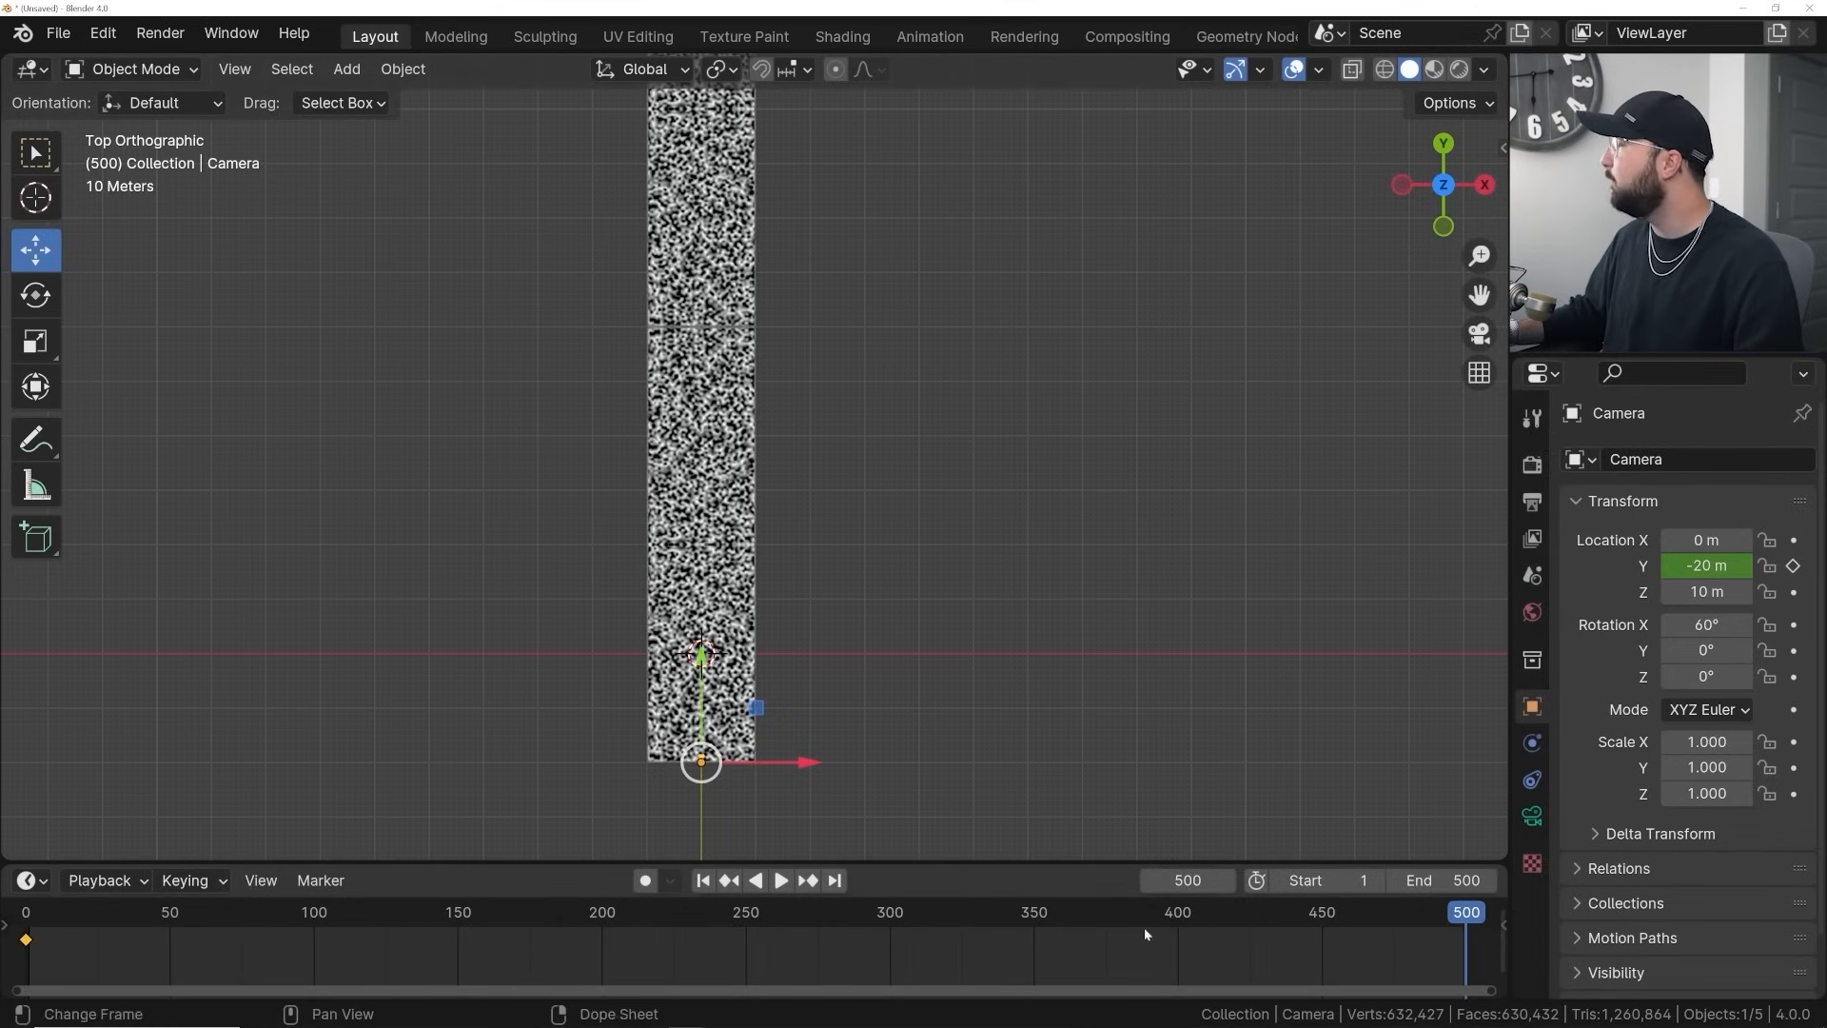
middle_click_drag(916, 390, 898, 478, "shift")
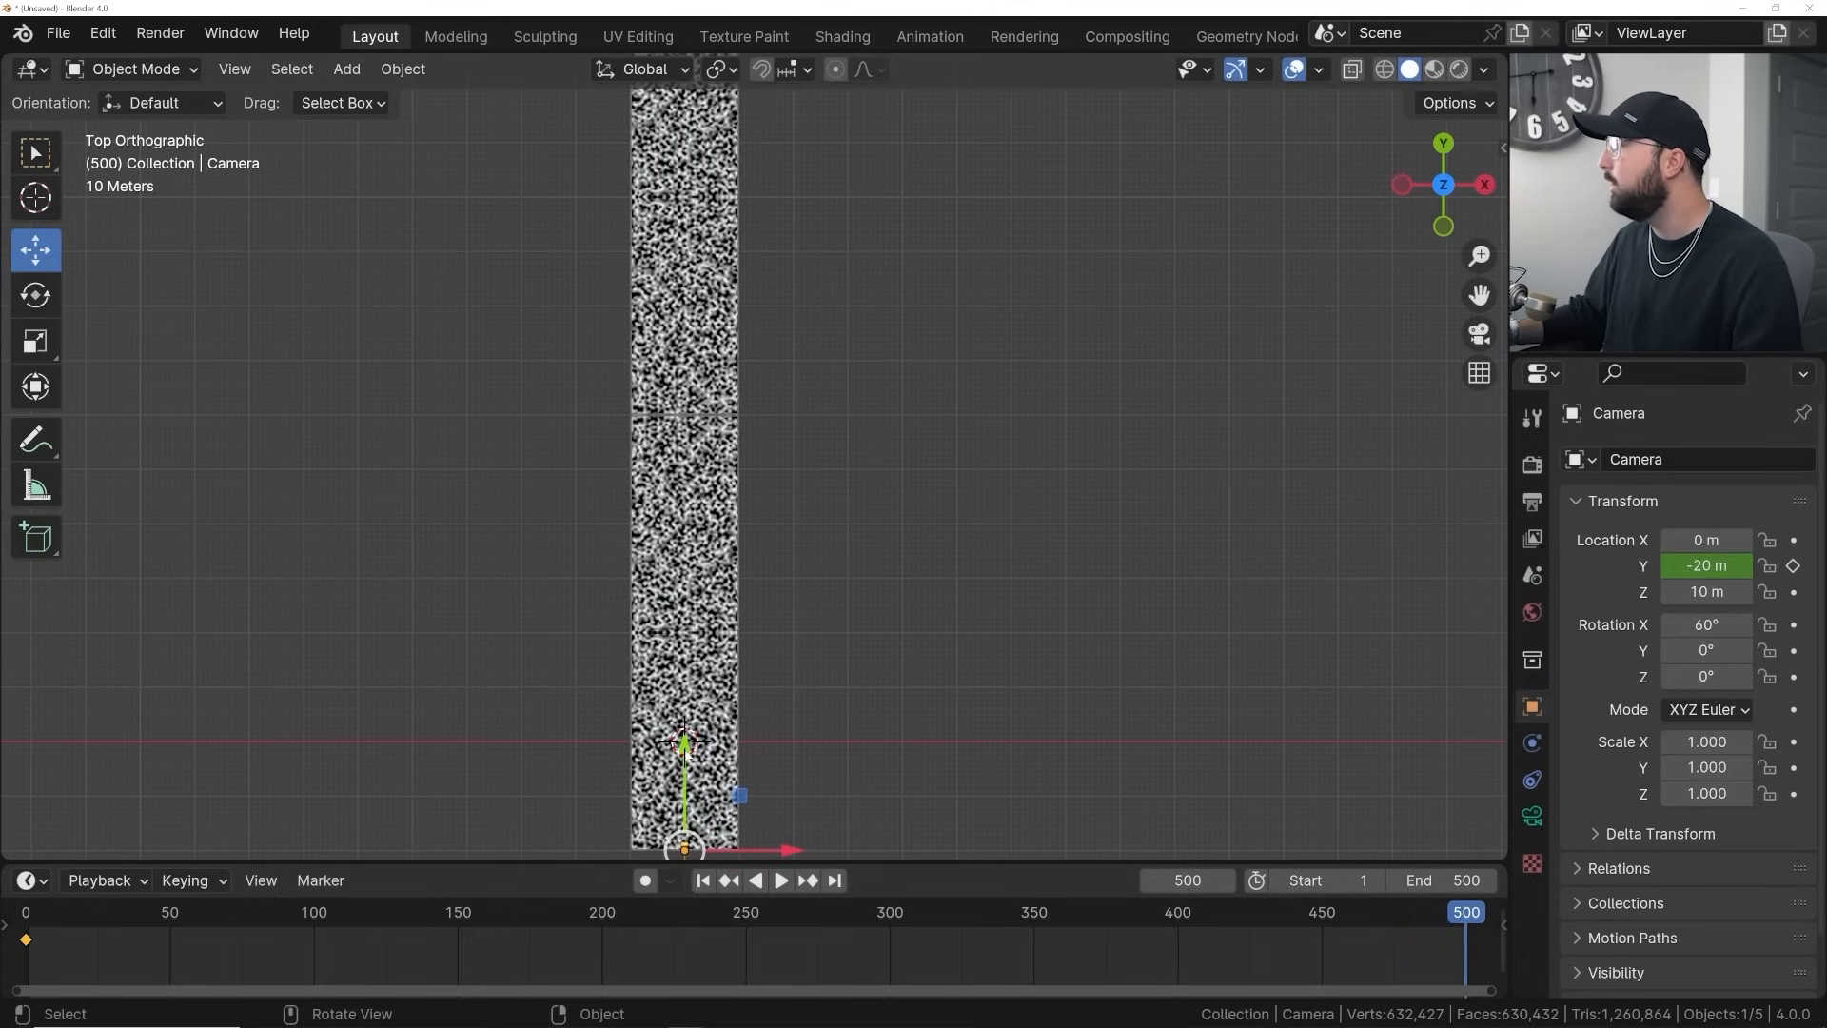
left_click_drag(686, 753, 744, 475)
key("ctrl+z")
scroll(821, 472, "up", 3)
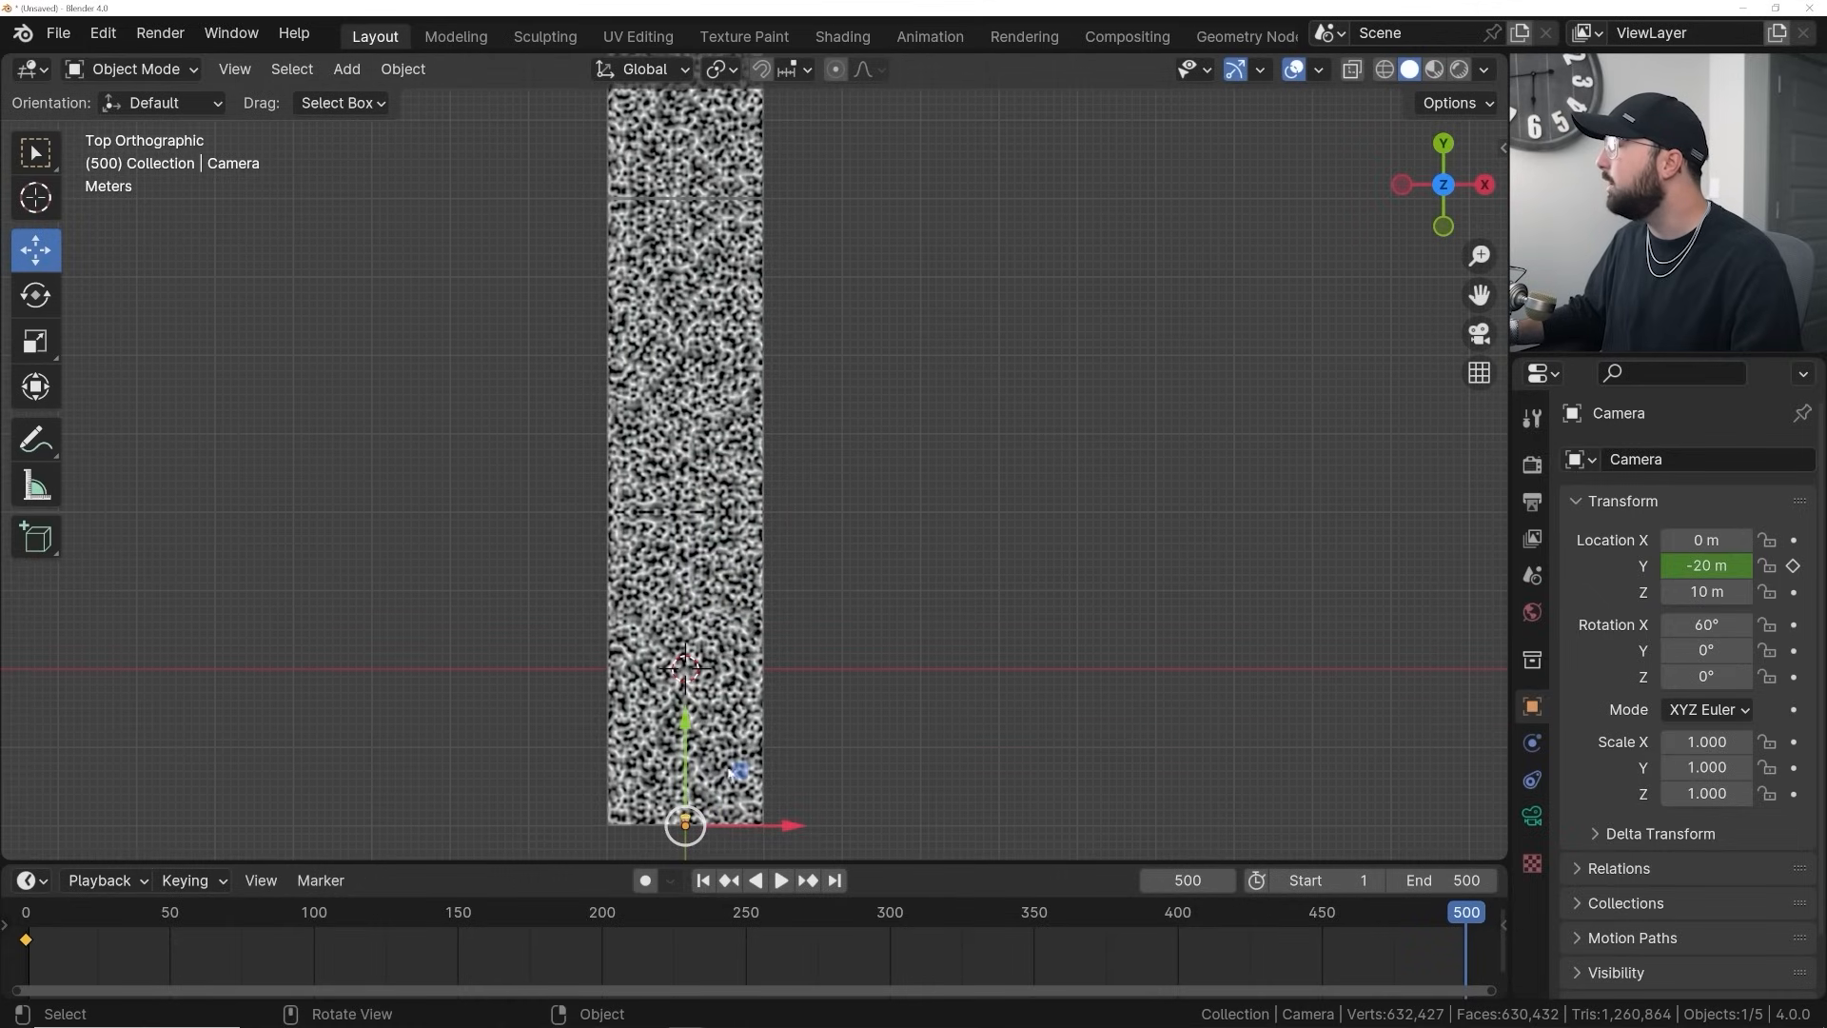
Move the camera forward along the Y axis to 60 m, onto the seam at the end of the original plane segment
left_click_drag(685, 720, 712, 416)
scroll(632, 571, "up", 6)
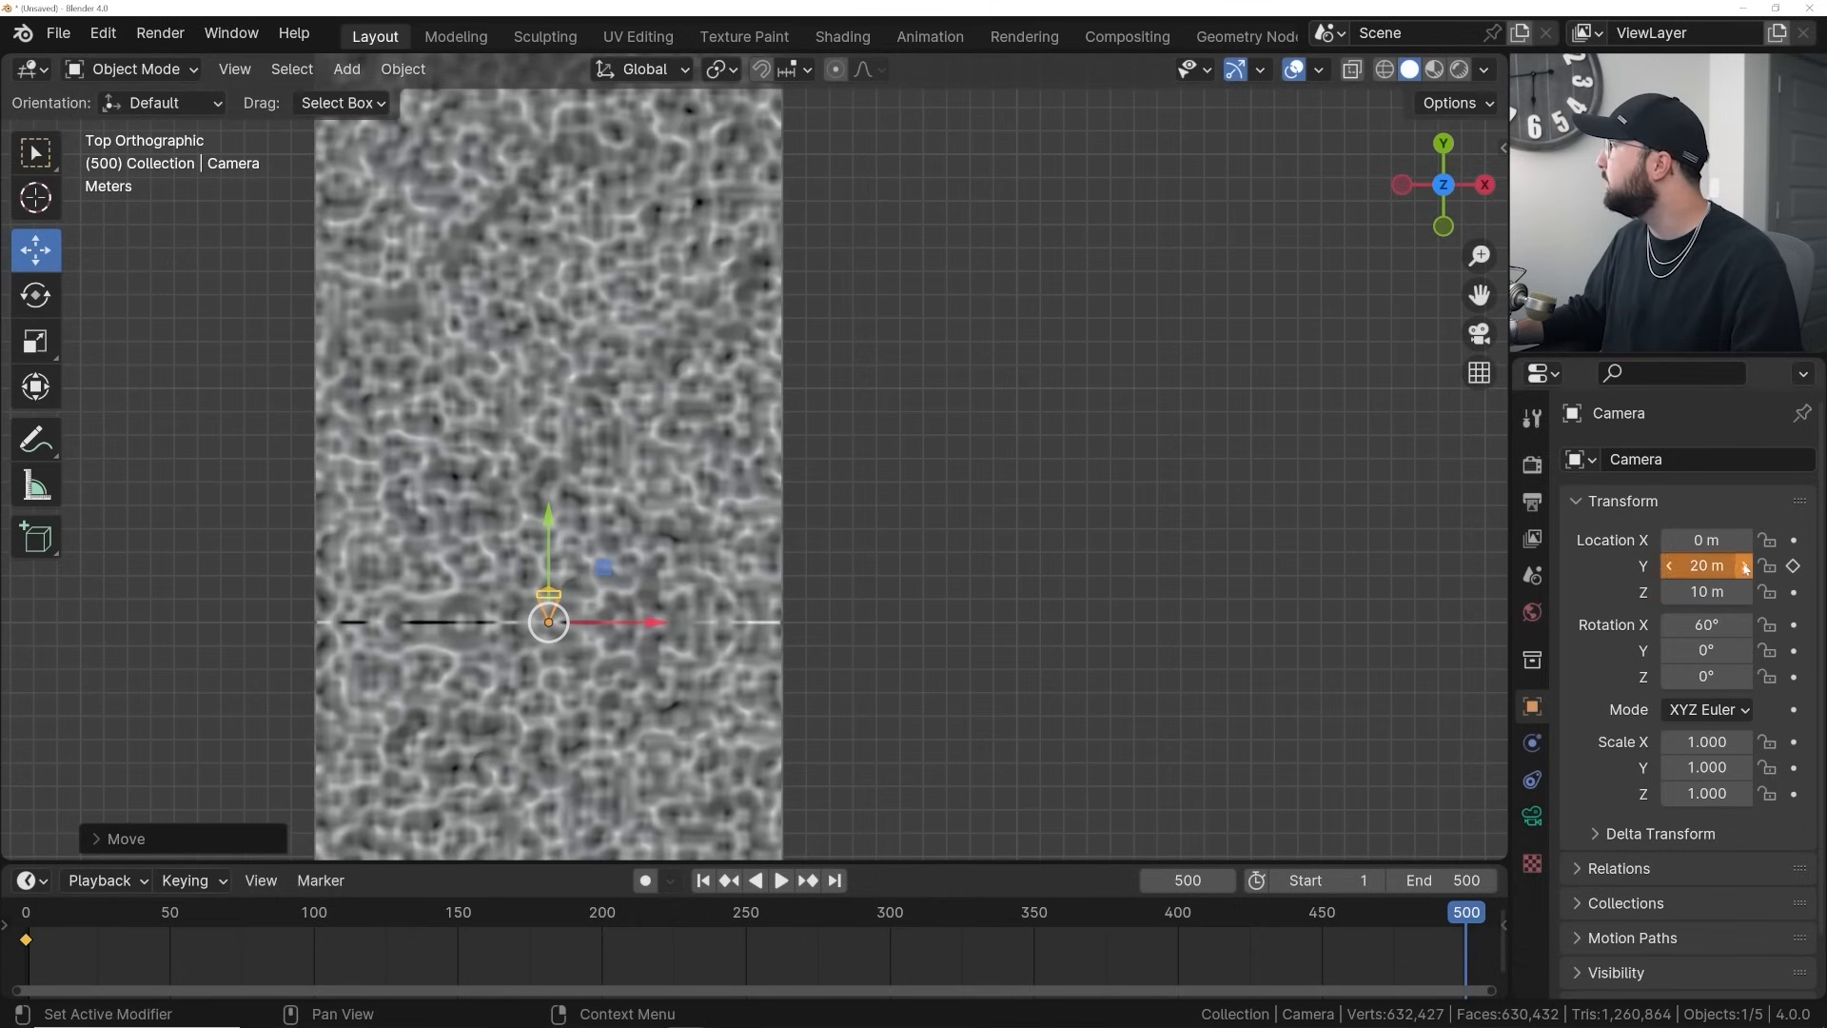
scroll(1054, 473, "down", 4)
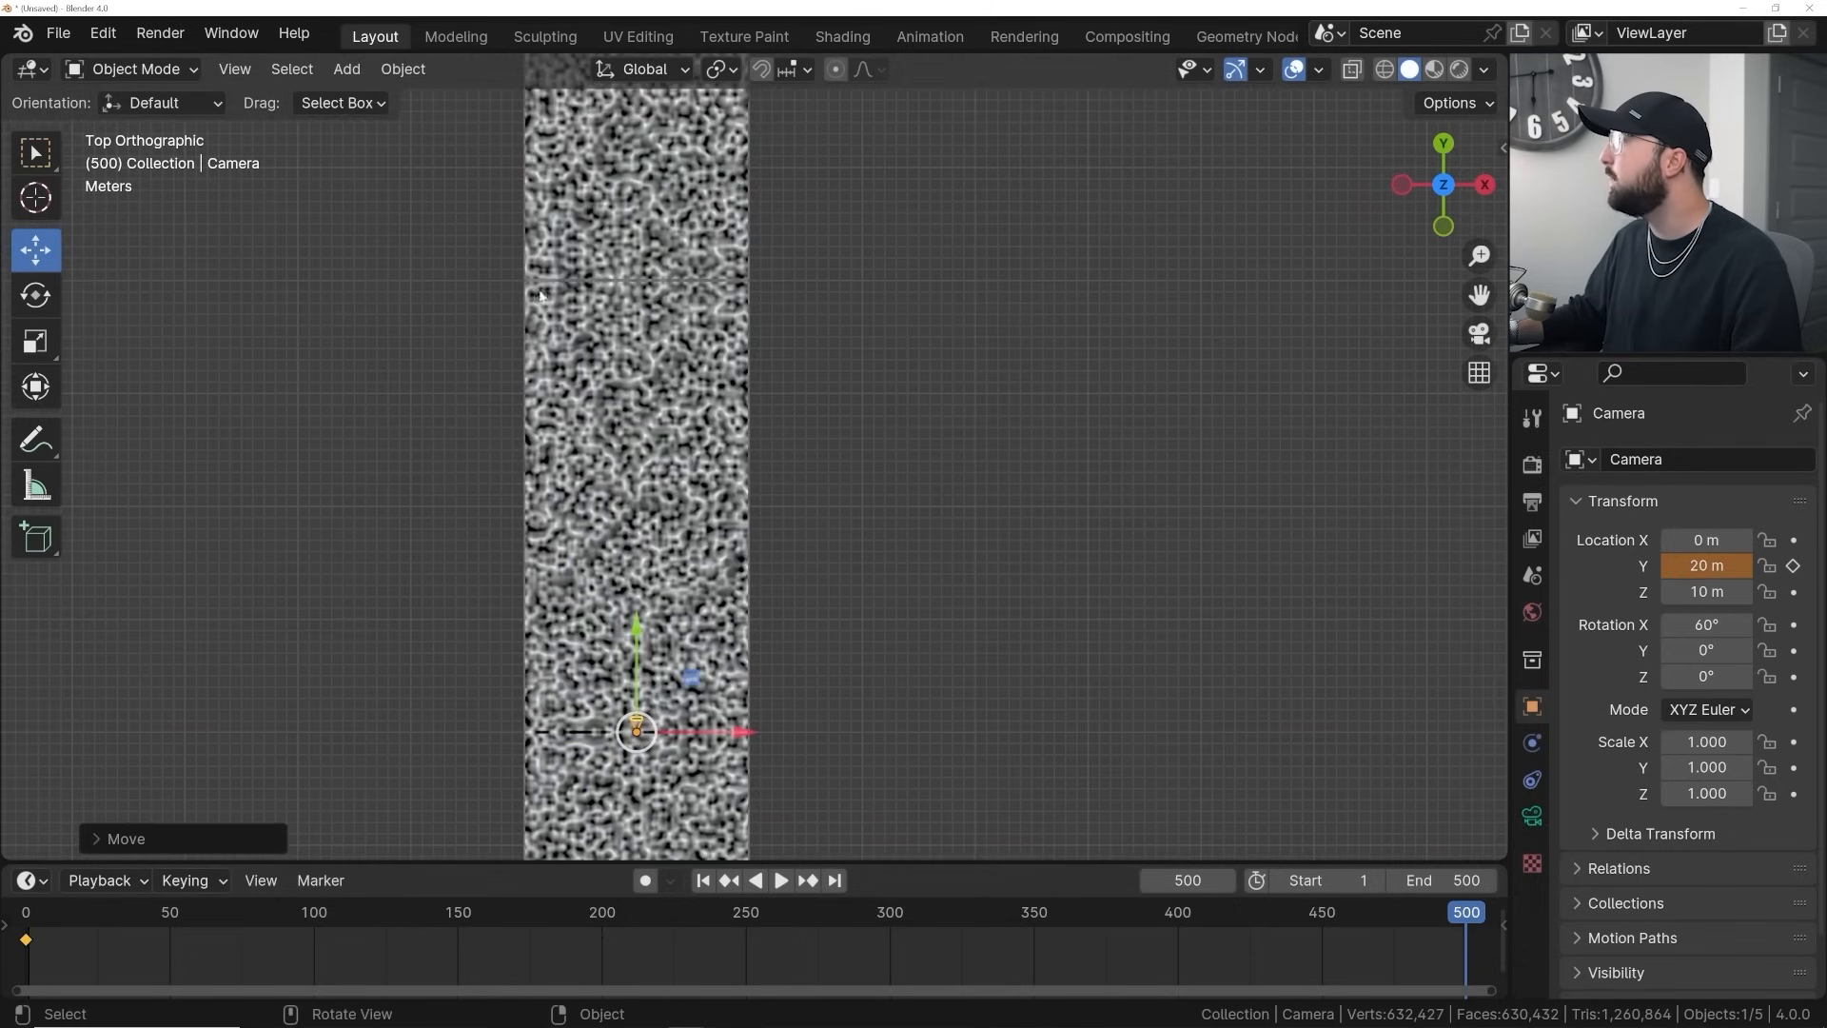
left_click(638, 358)
left_click(637, 726)
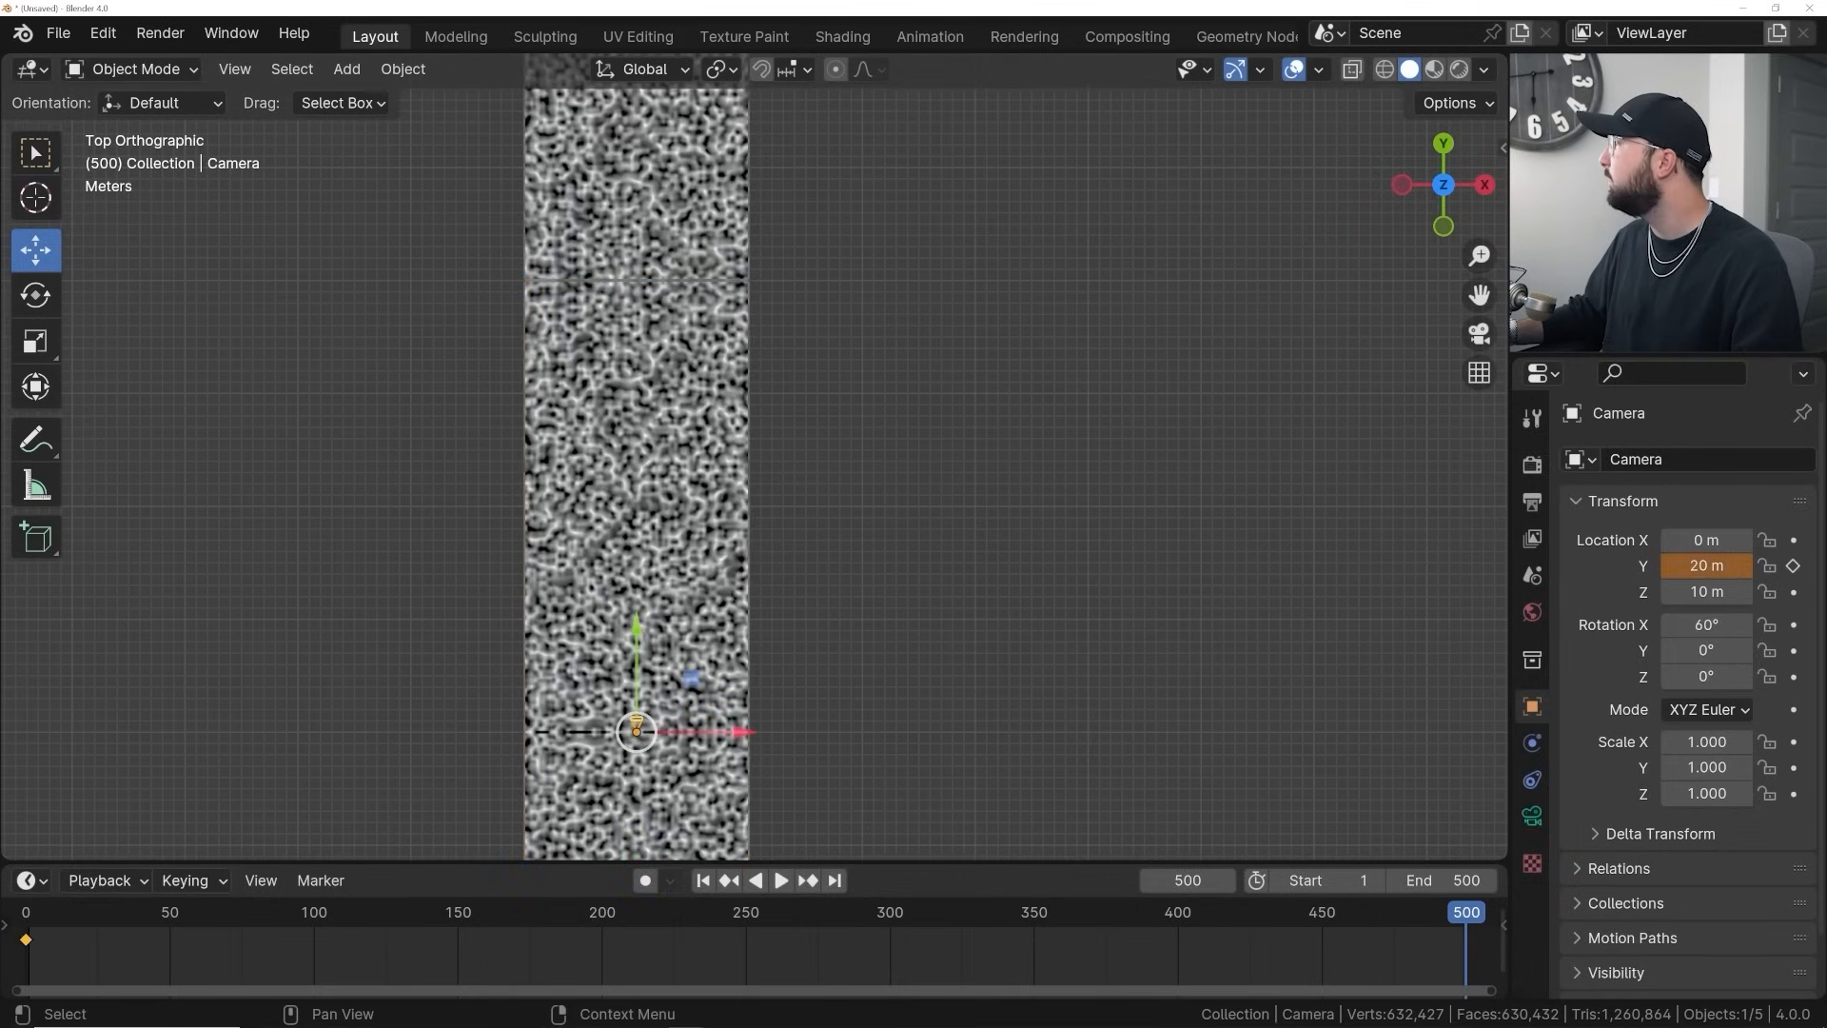
left_click_drag(638, 628, 692, 171)
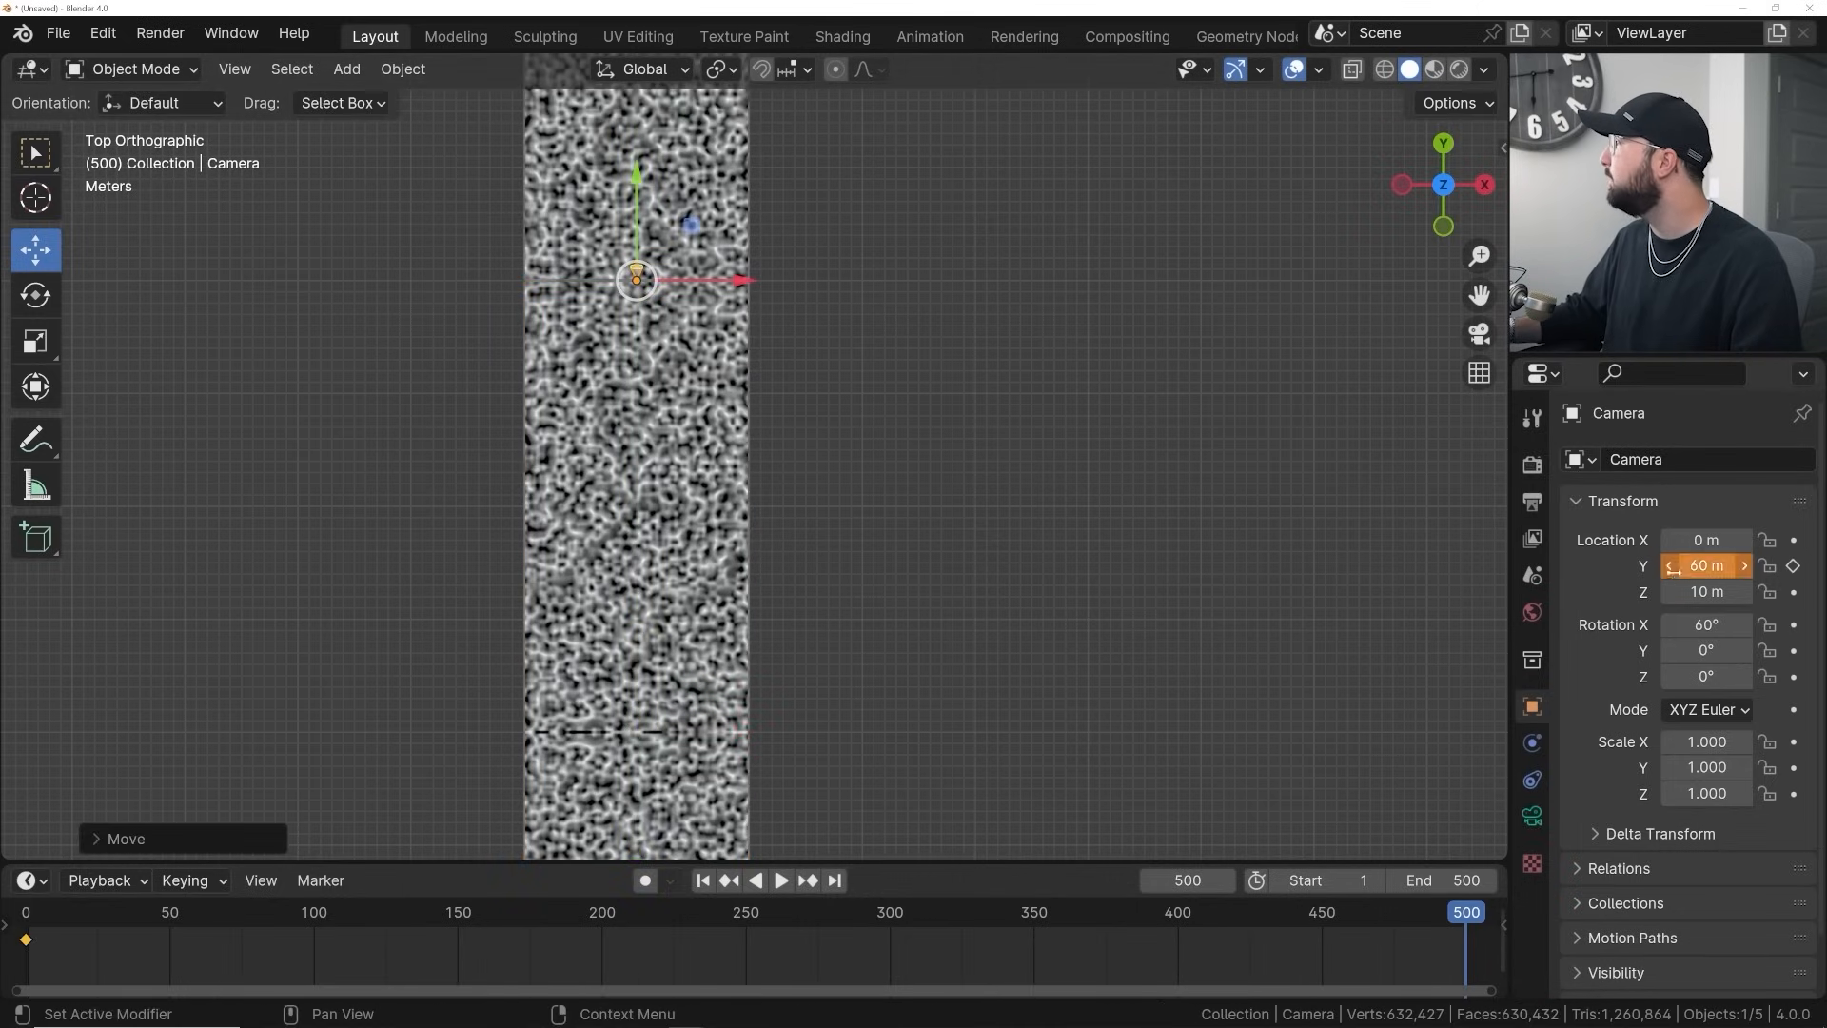
middle_click_drag(808, 237, 818, 329, "shift")
left_click_drag(647, 268, 647, 283)
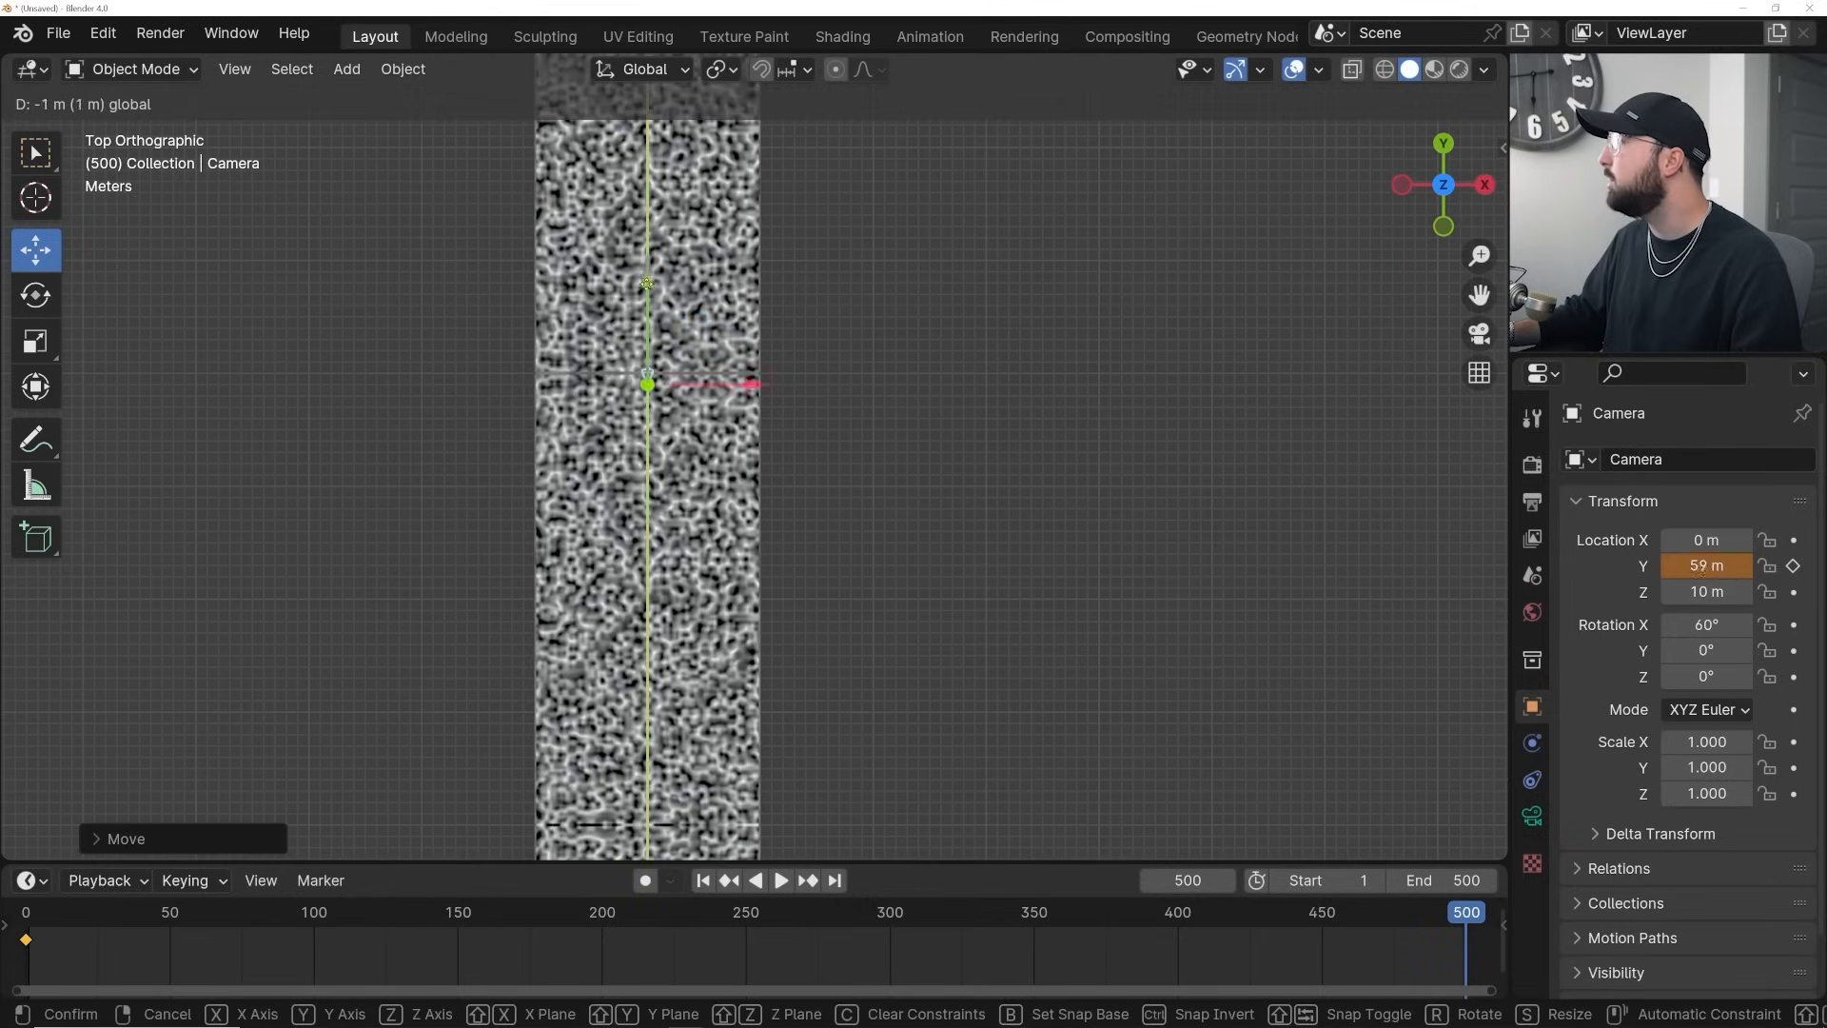
left_click_drag(648, 270, 648, 272)
Check the camera's alignment with the plane's far edge and keyframe its Y location at 60 m on frame 500
scroll(724, 438, "up", 5)
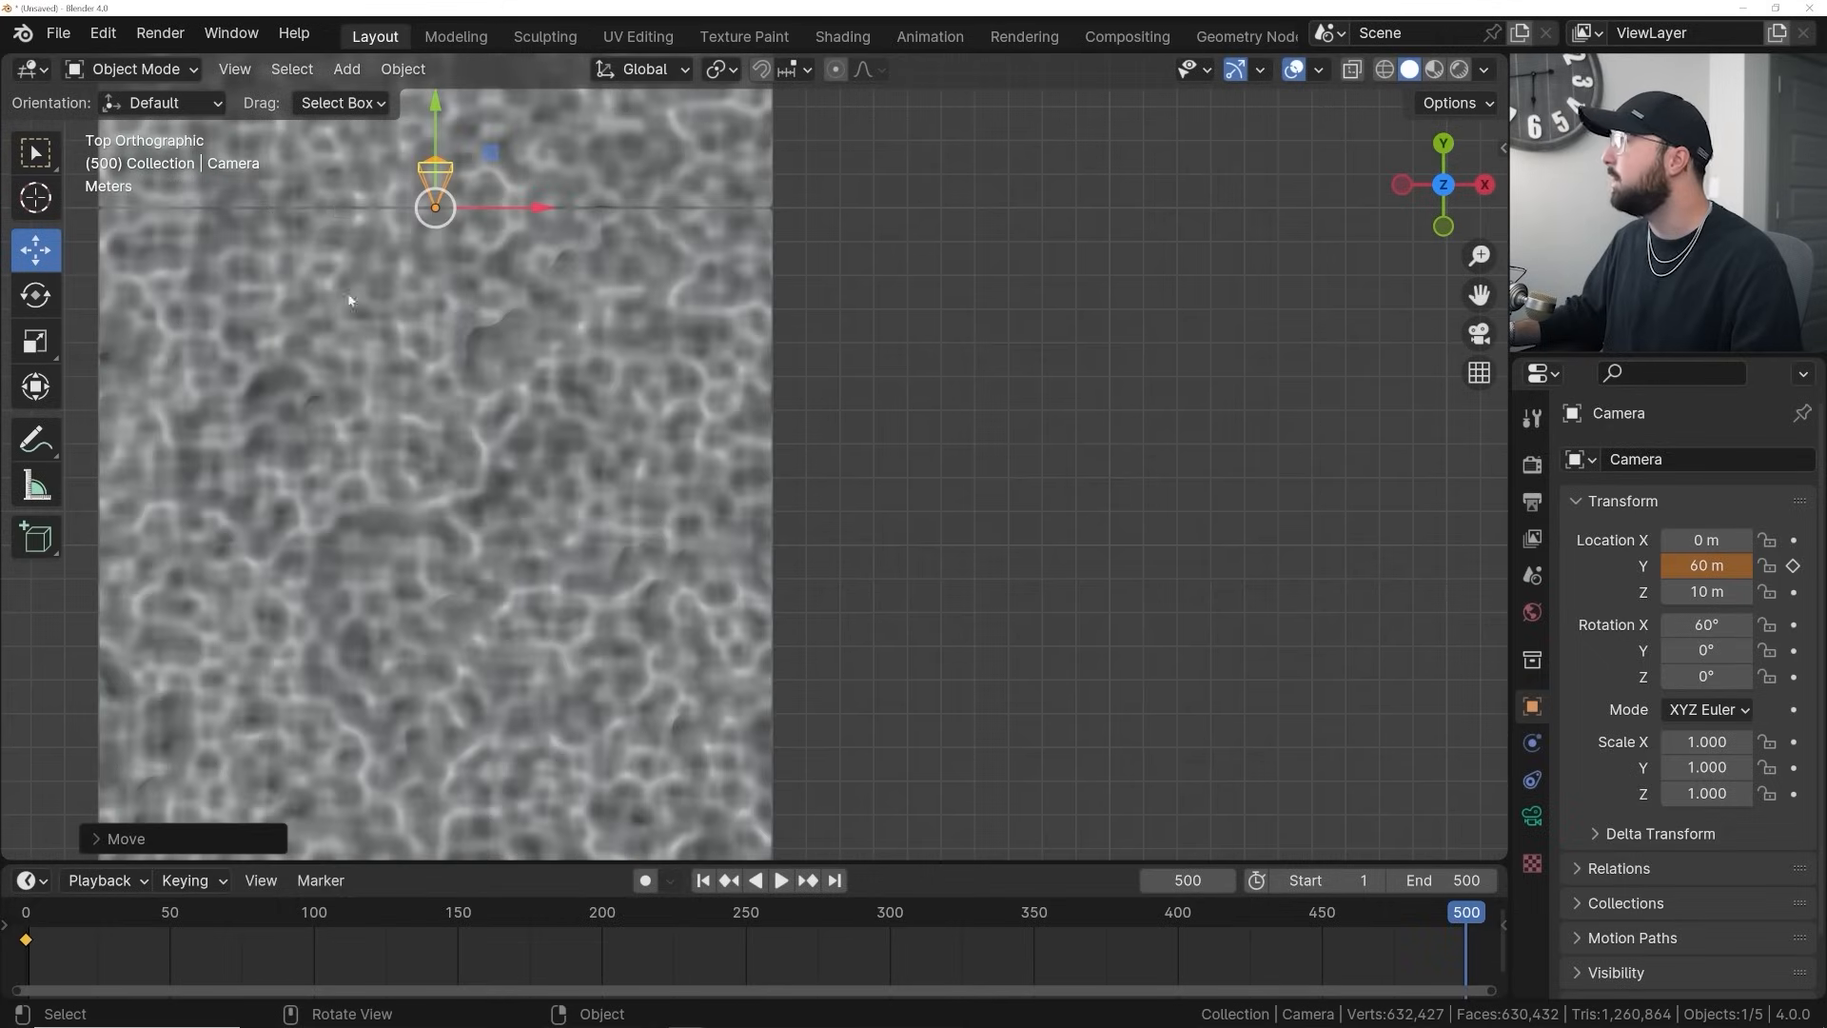
left_click(457, 341)
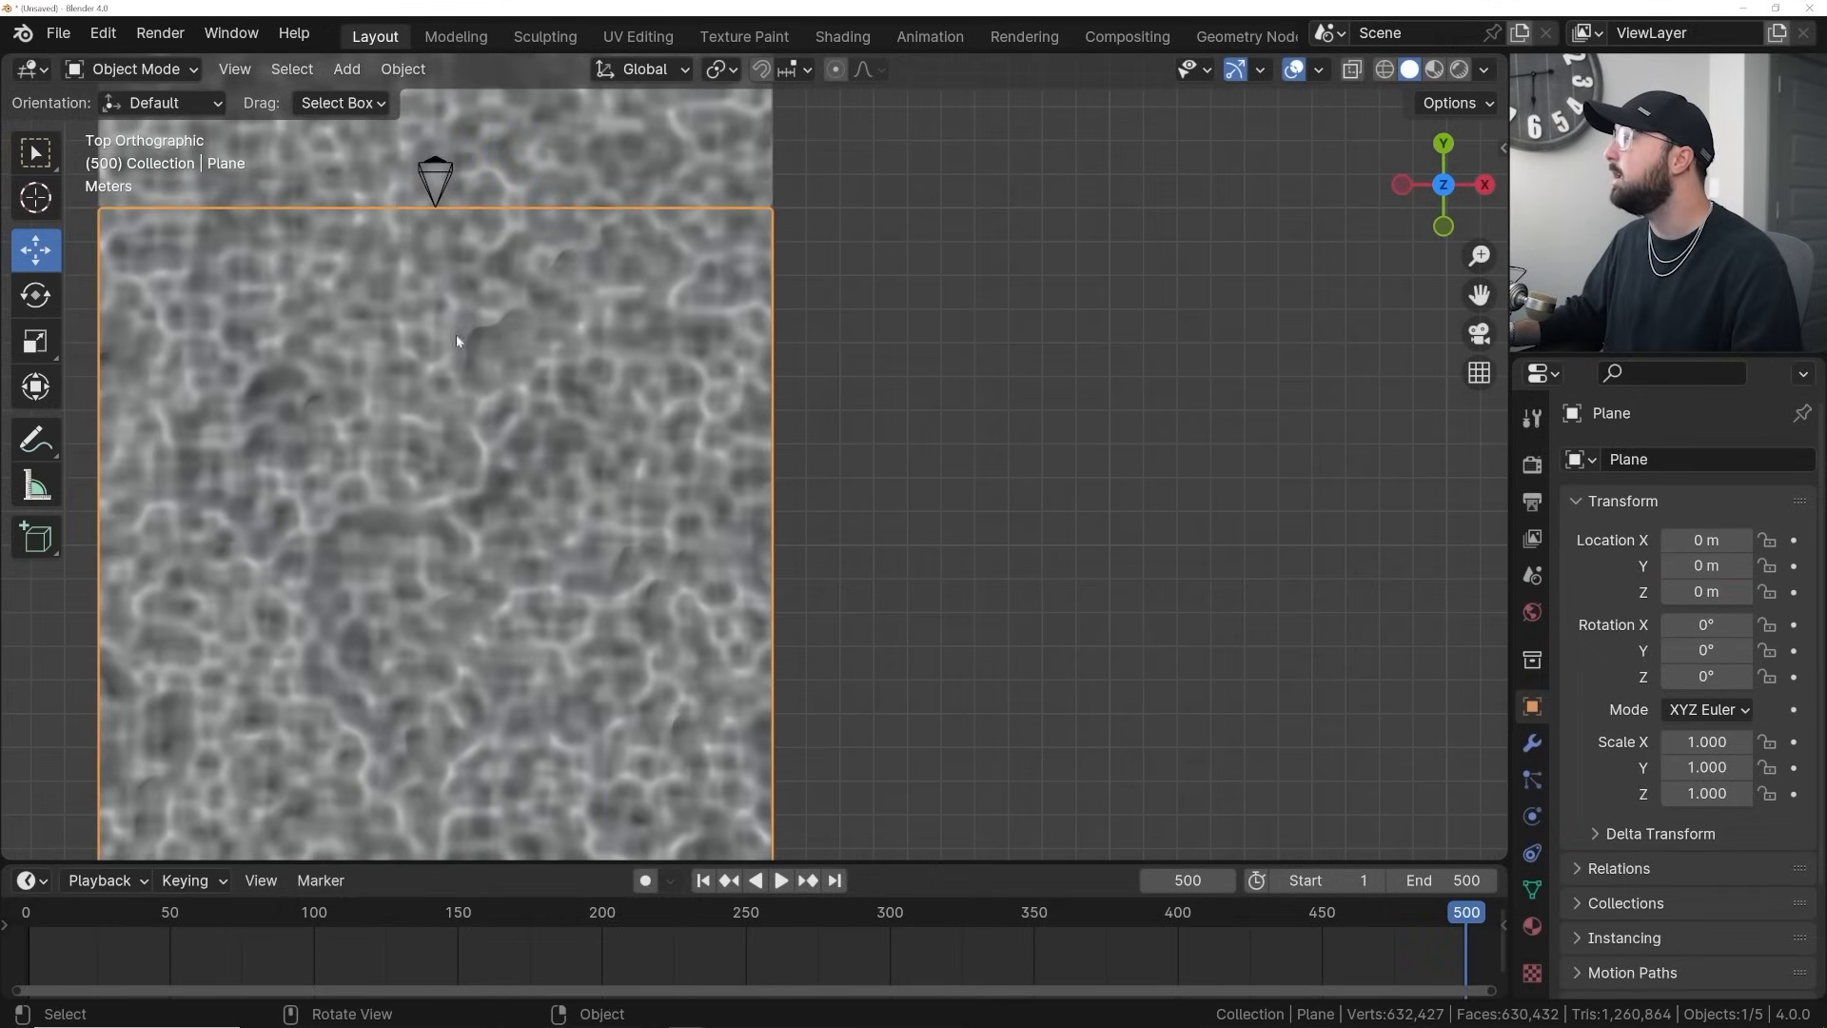
left_click(436, 164)
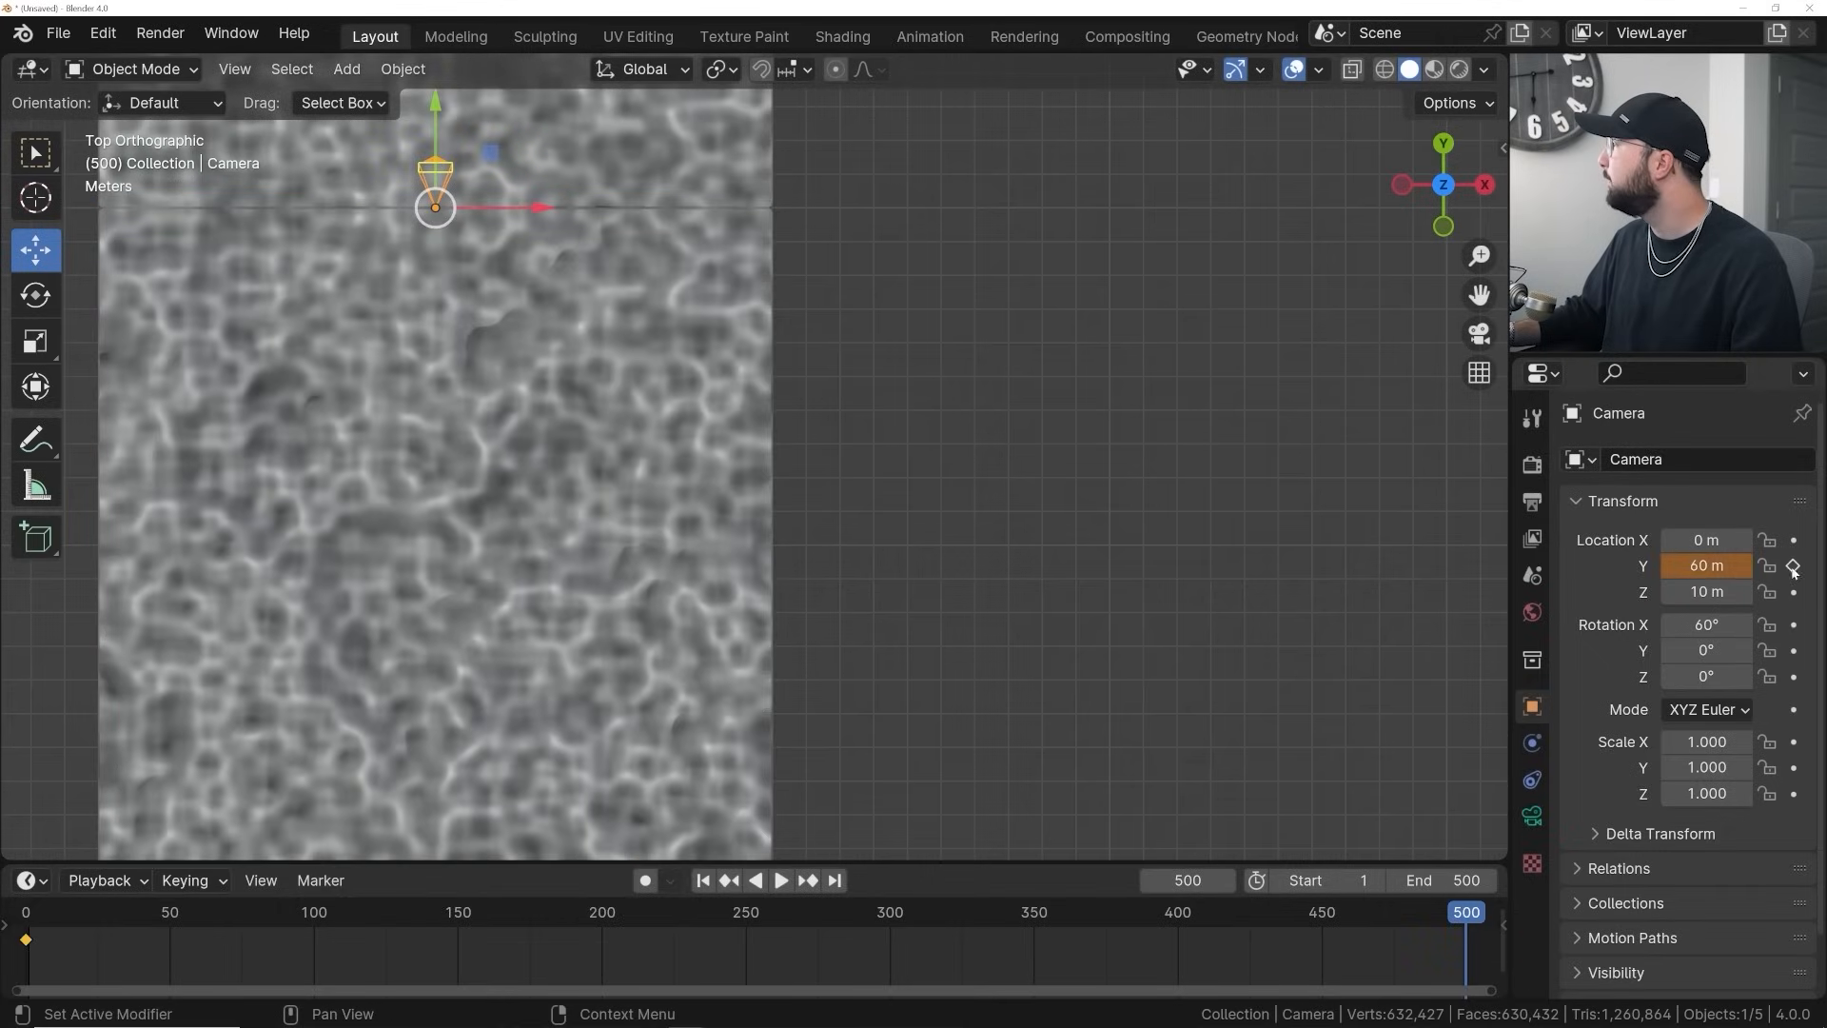
Play the animation from the camera's view in solid shading
key("KP_0")
key("space")
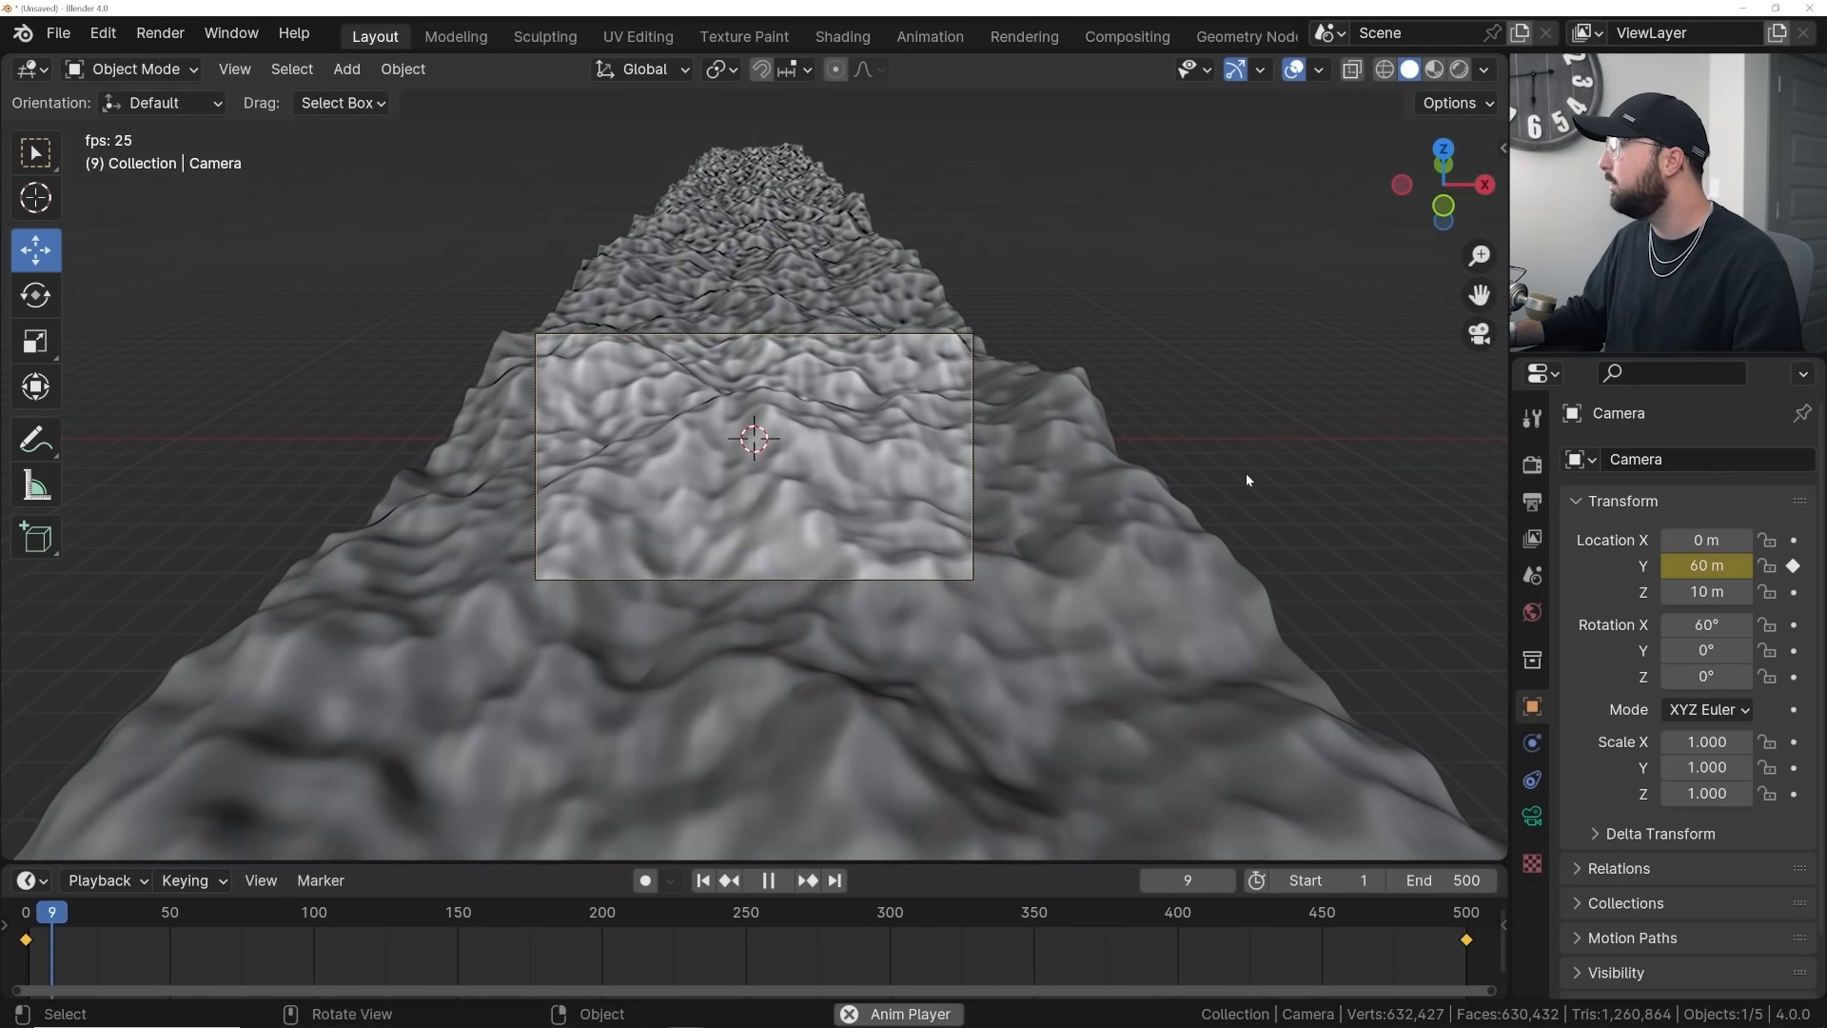
key("space")
Preview the animation in rendered shading with the camera frame fitted to the viewport and the overlays and gizmos hidden
left_click(1457, 70)
key("space")
key("Home")
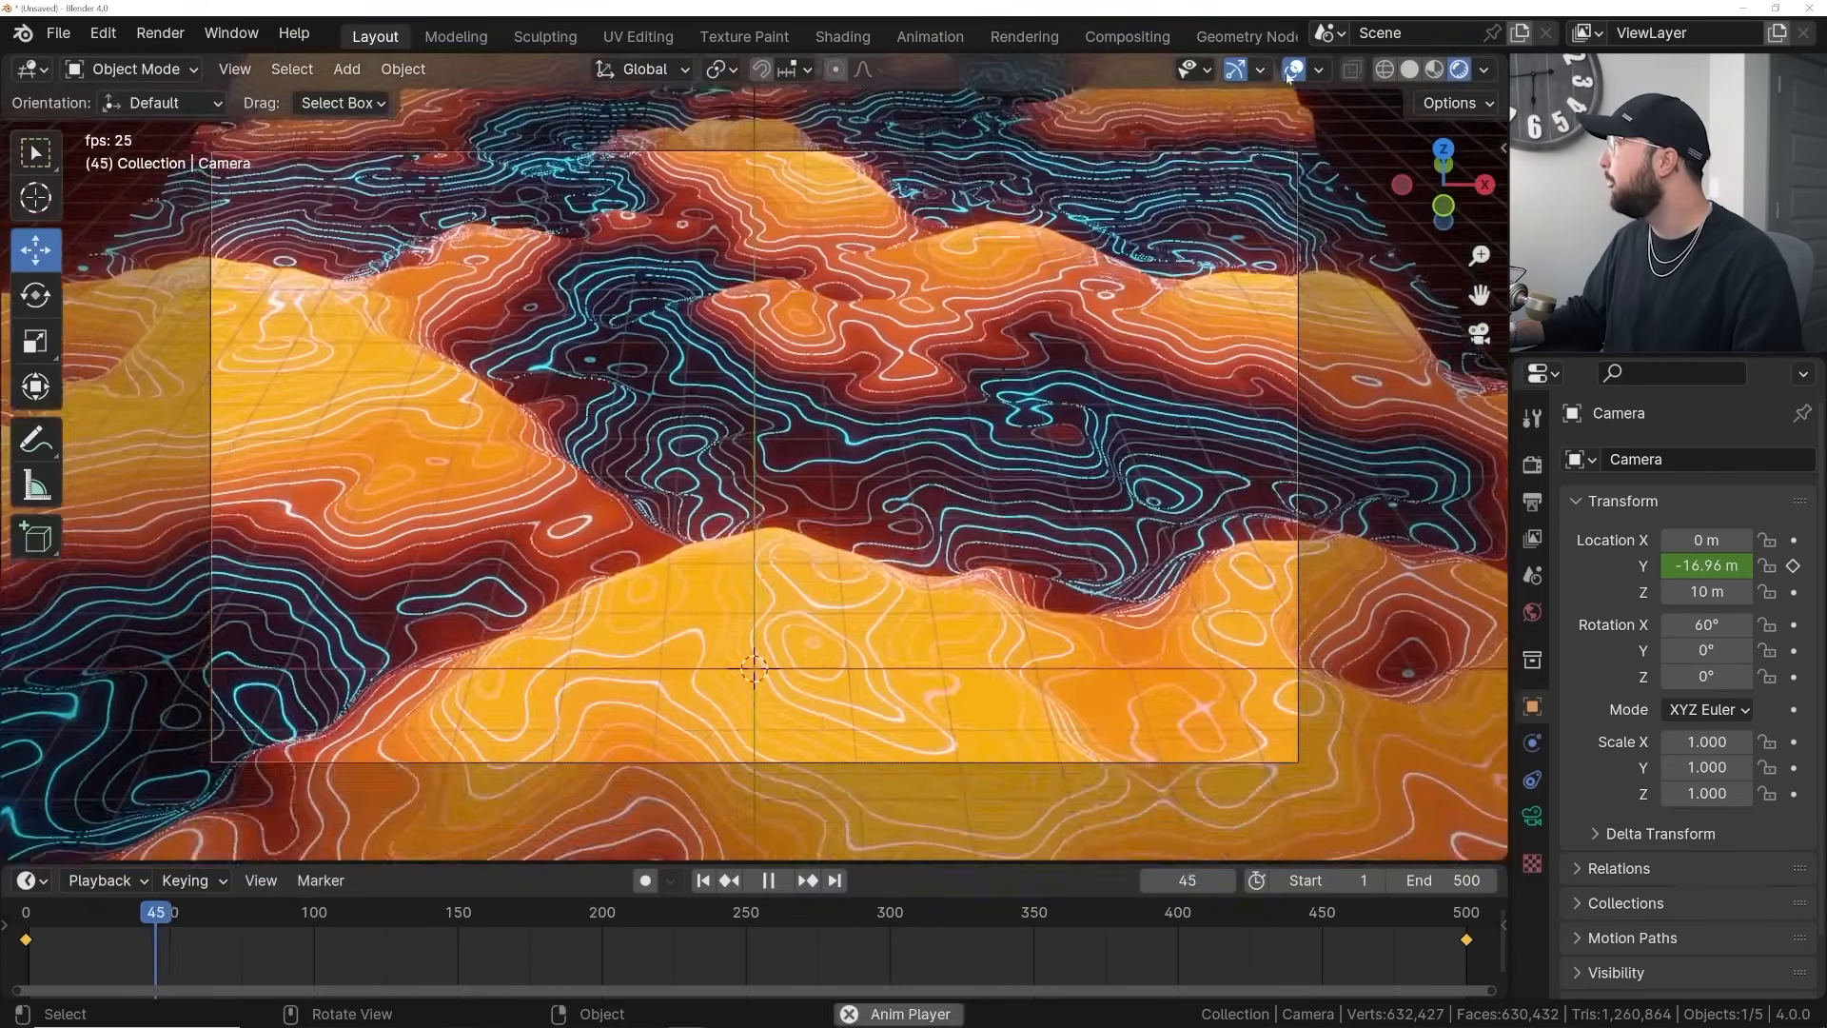
left_click(1293, 70)
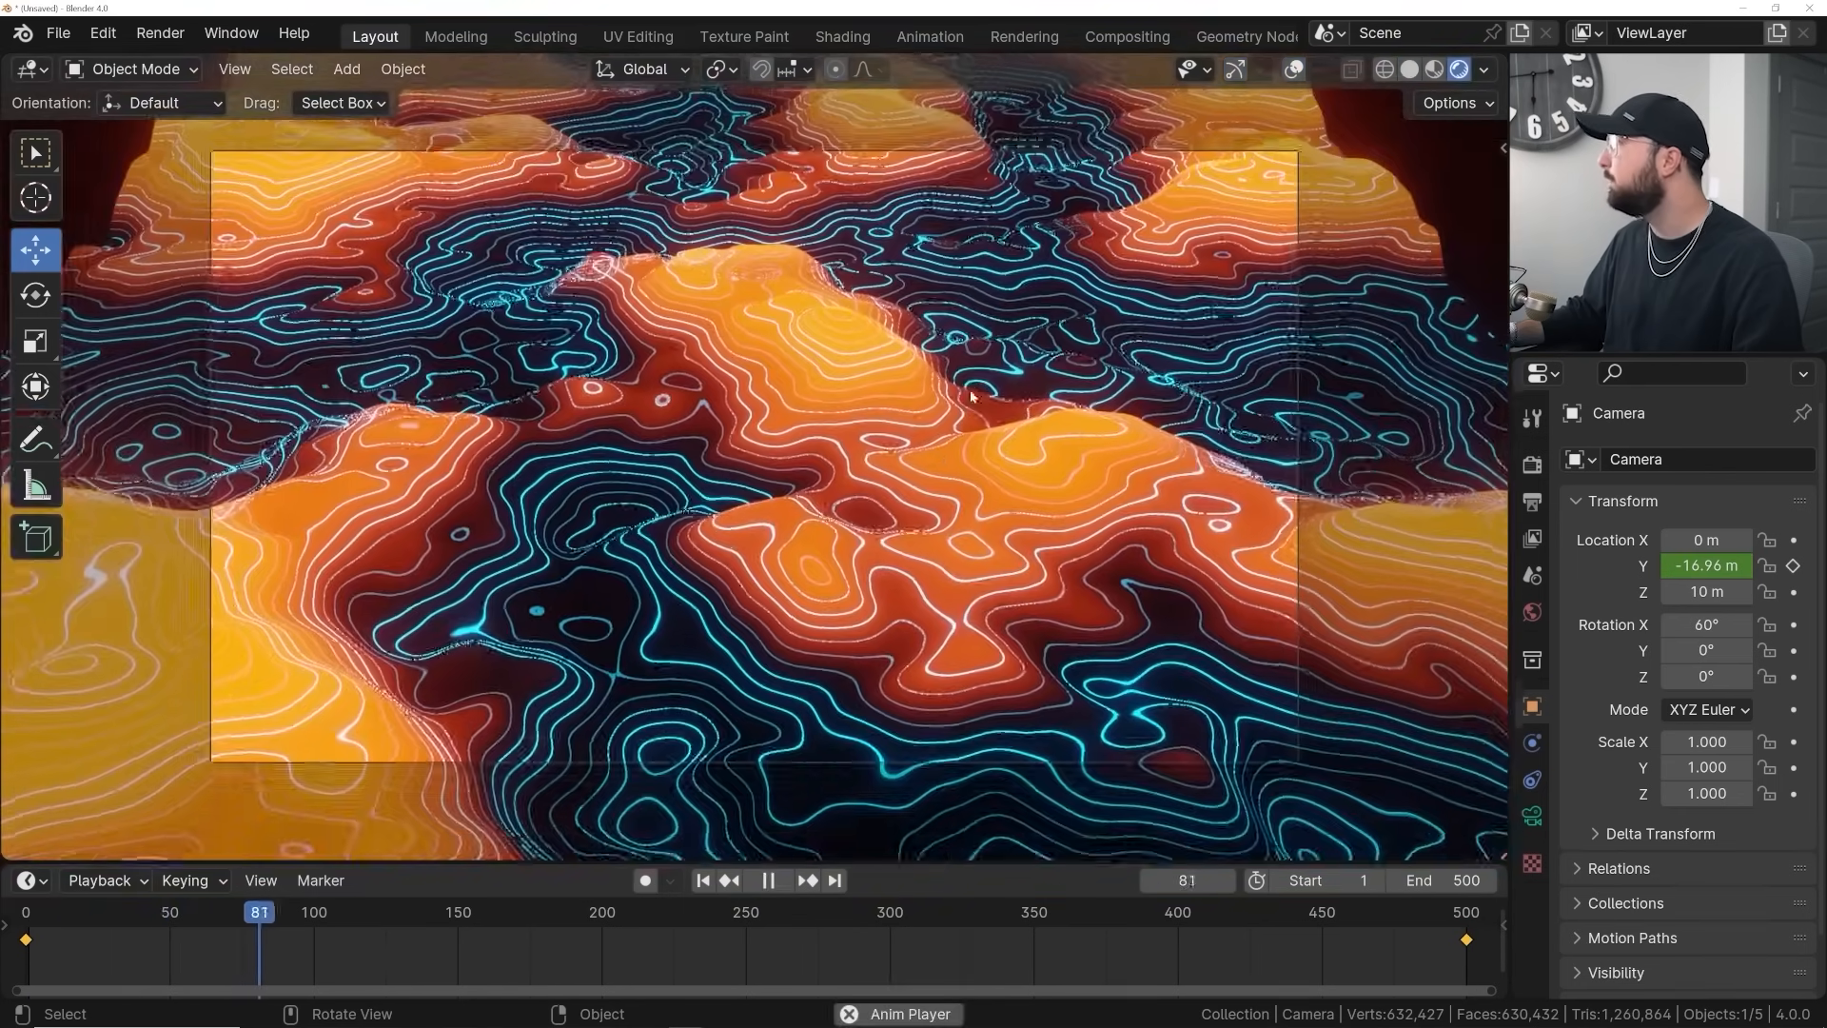
key("space")
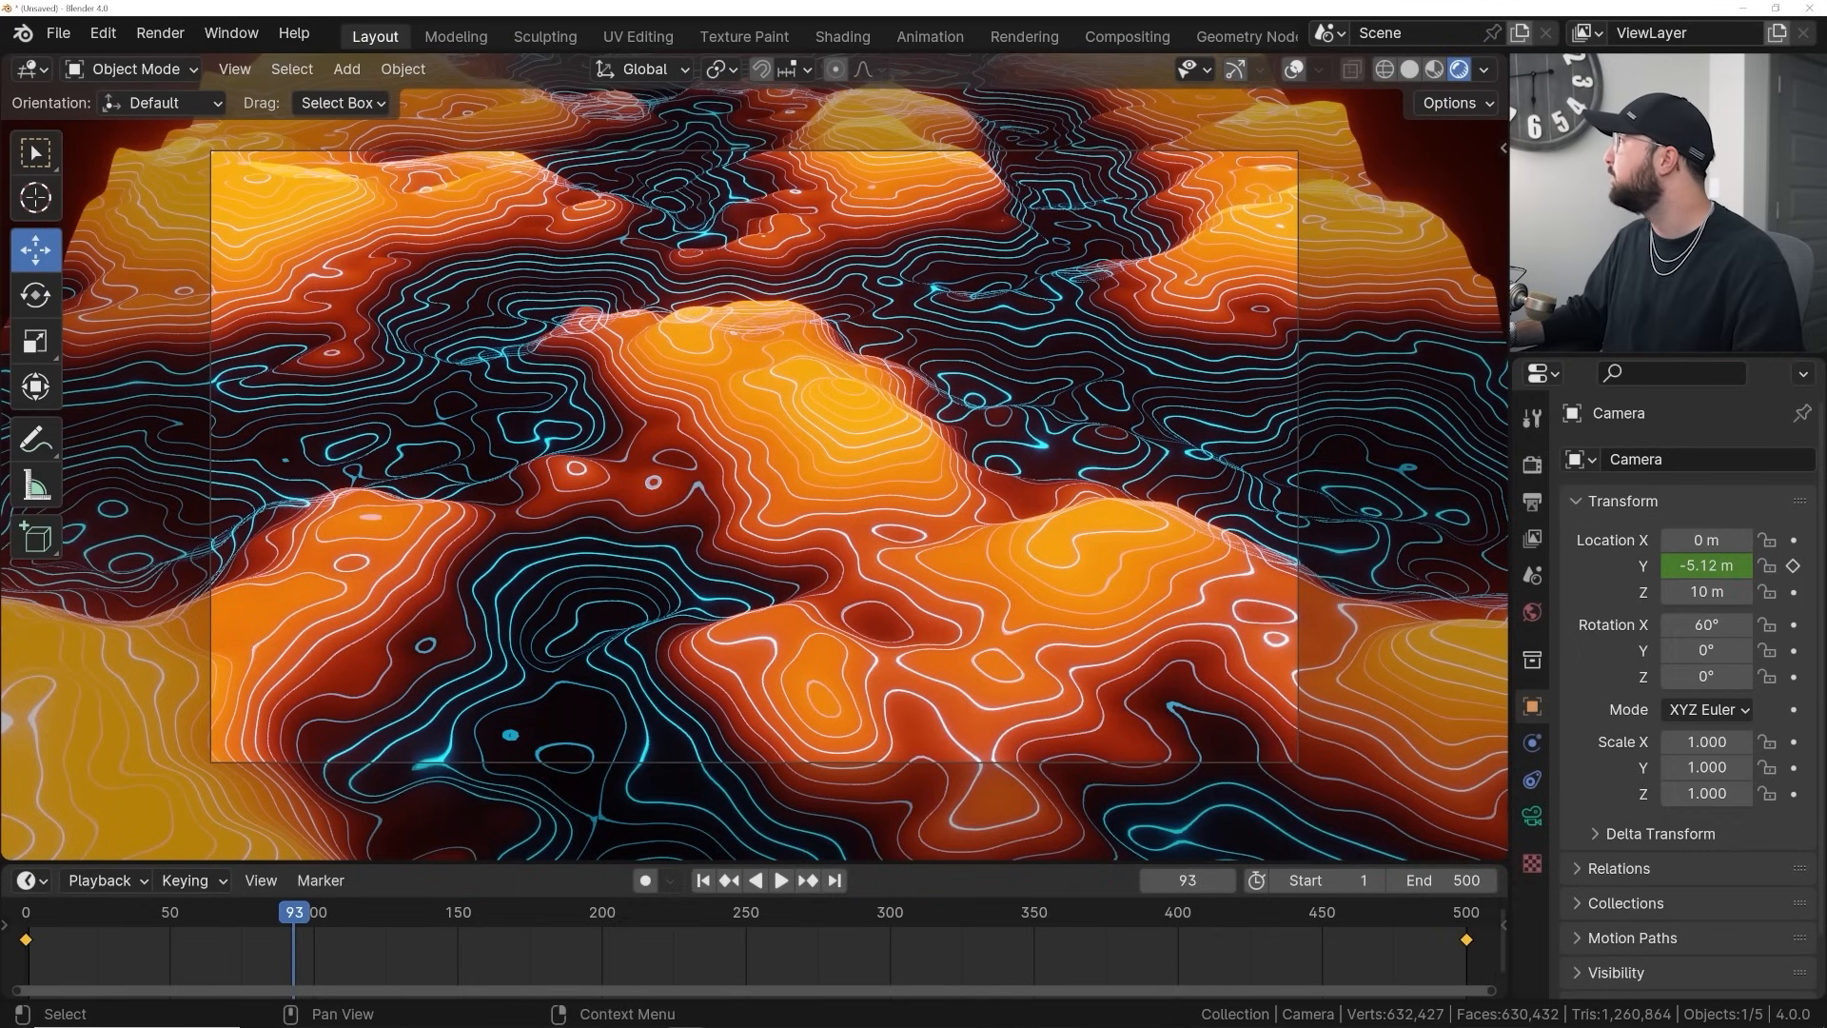
Raise the camera's passepartout opacity to 0.967 in its viewport display settings
left_click(1532, 817)
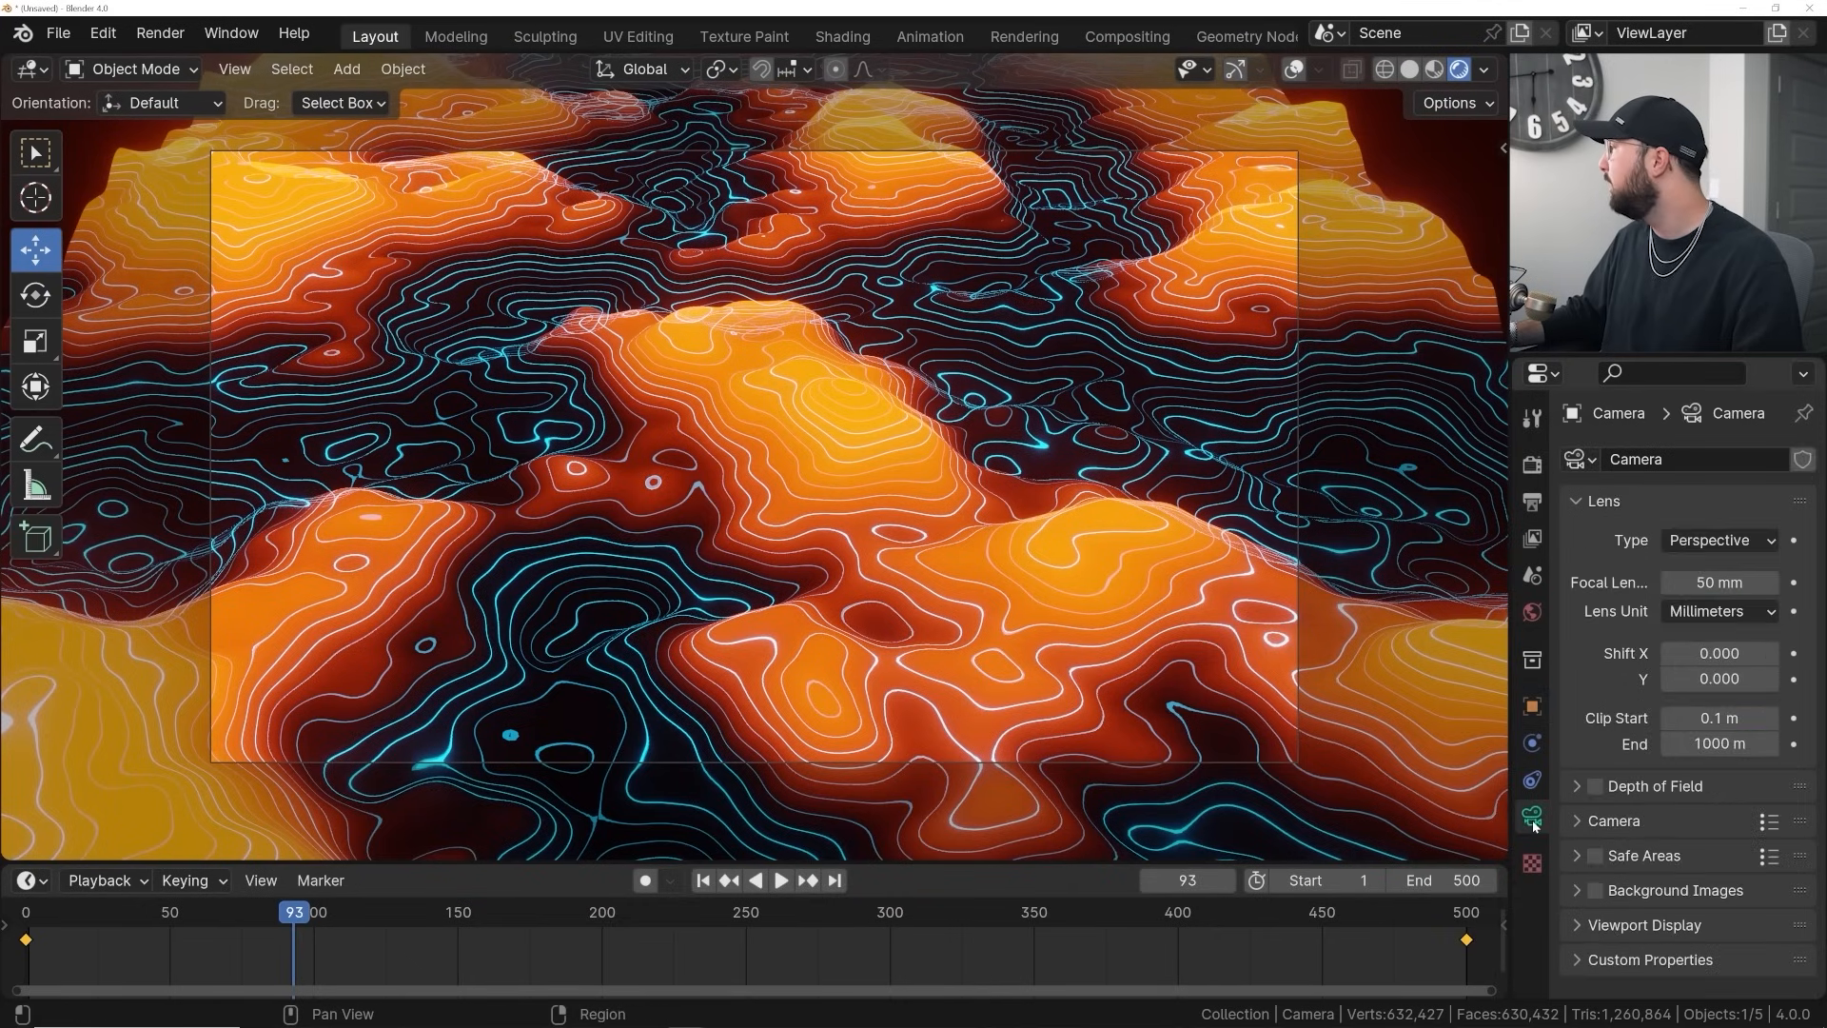
left_click(1645, 925)
scroll(1679, 889, "down", 5)
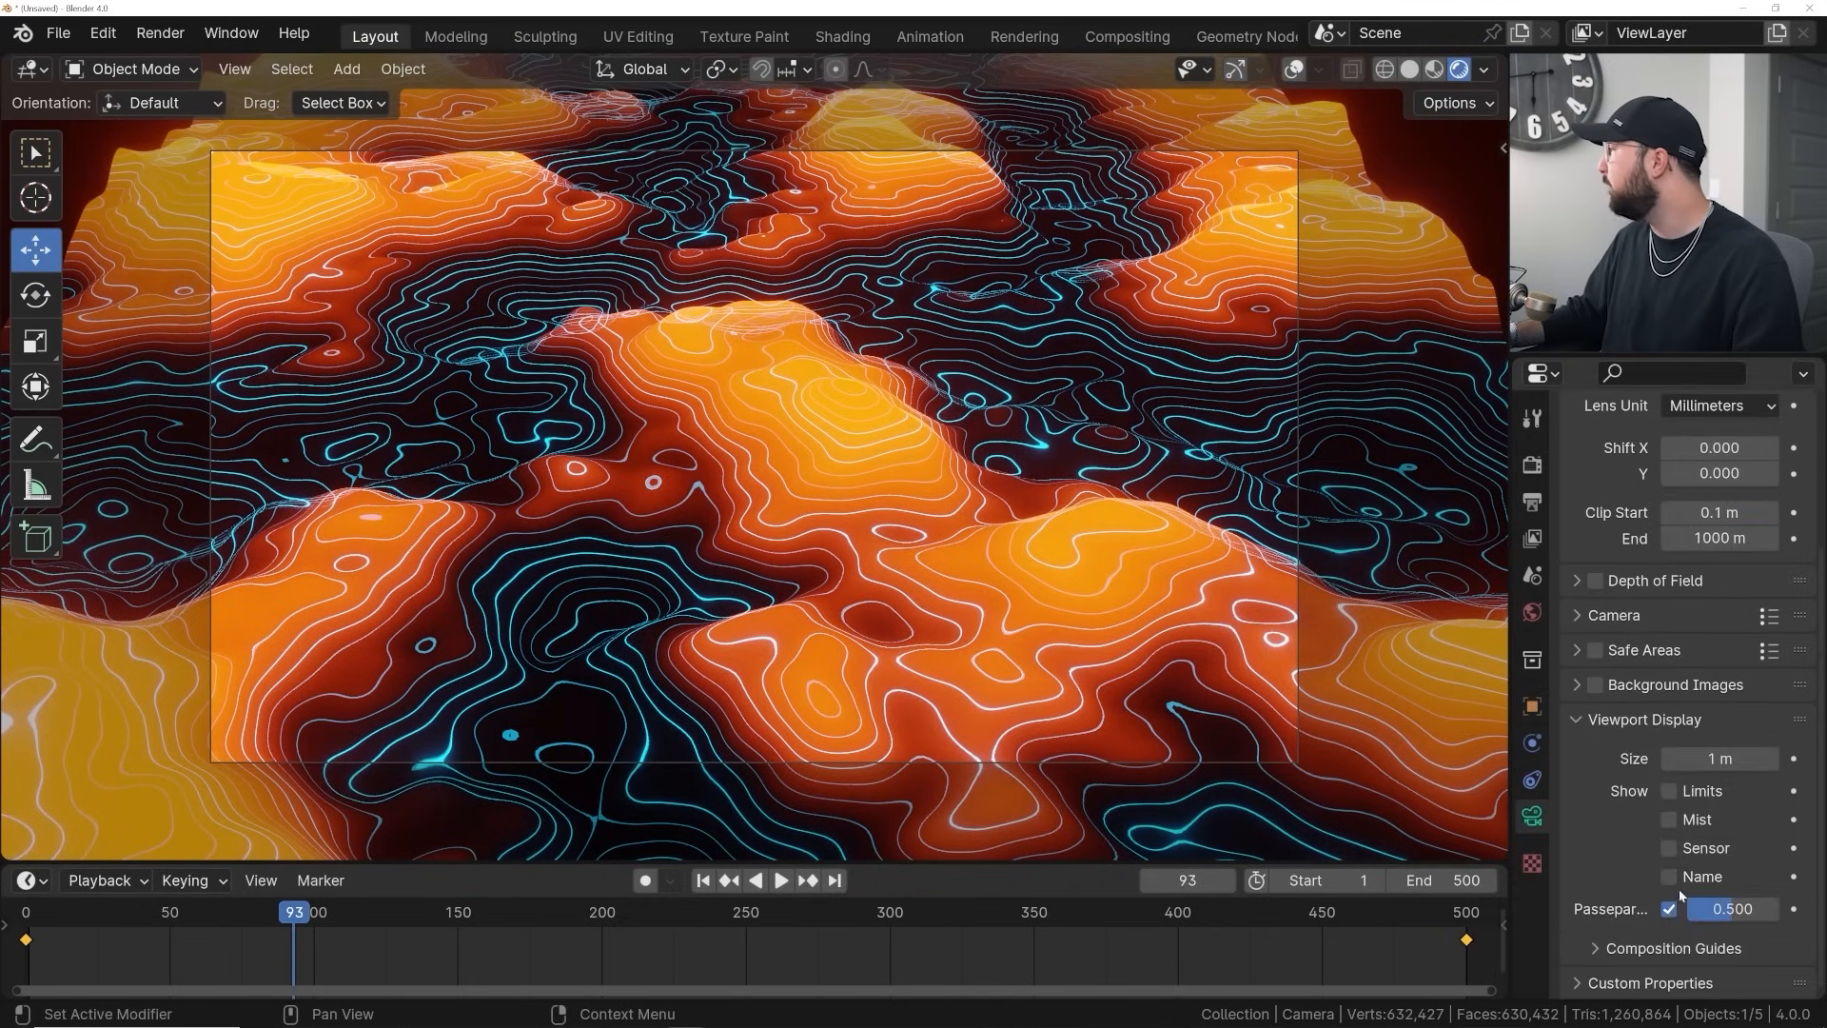
left_click_drag(1713, 909, 1747, 909)
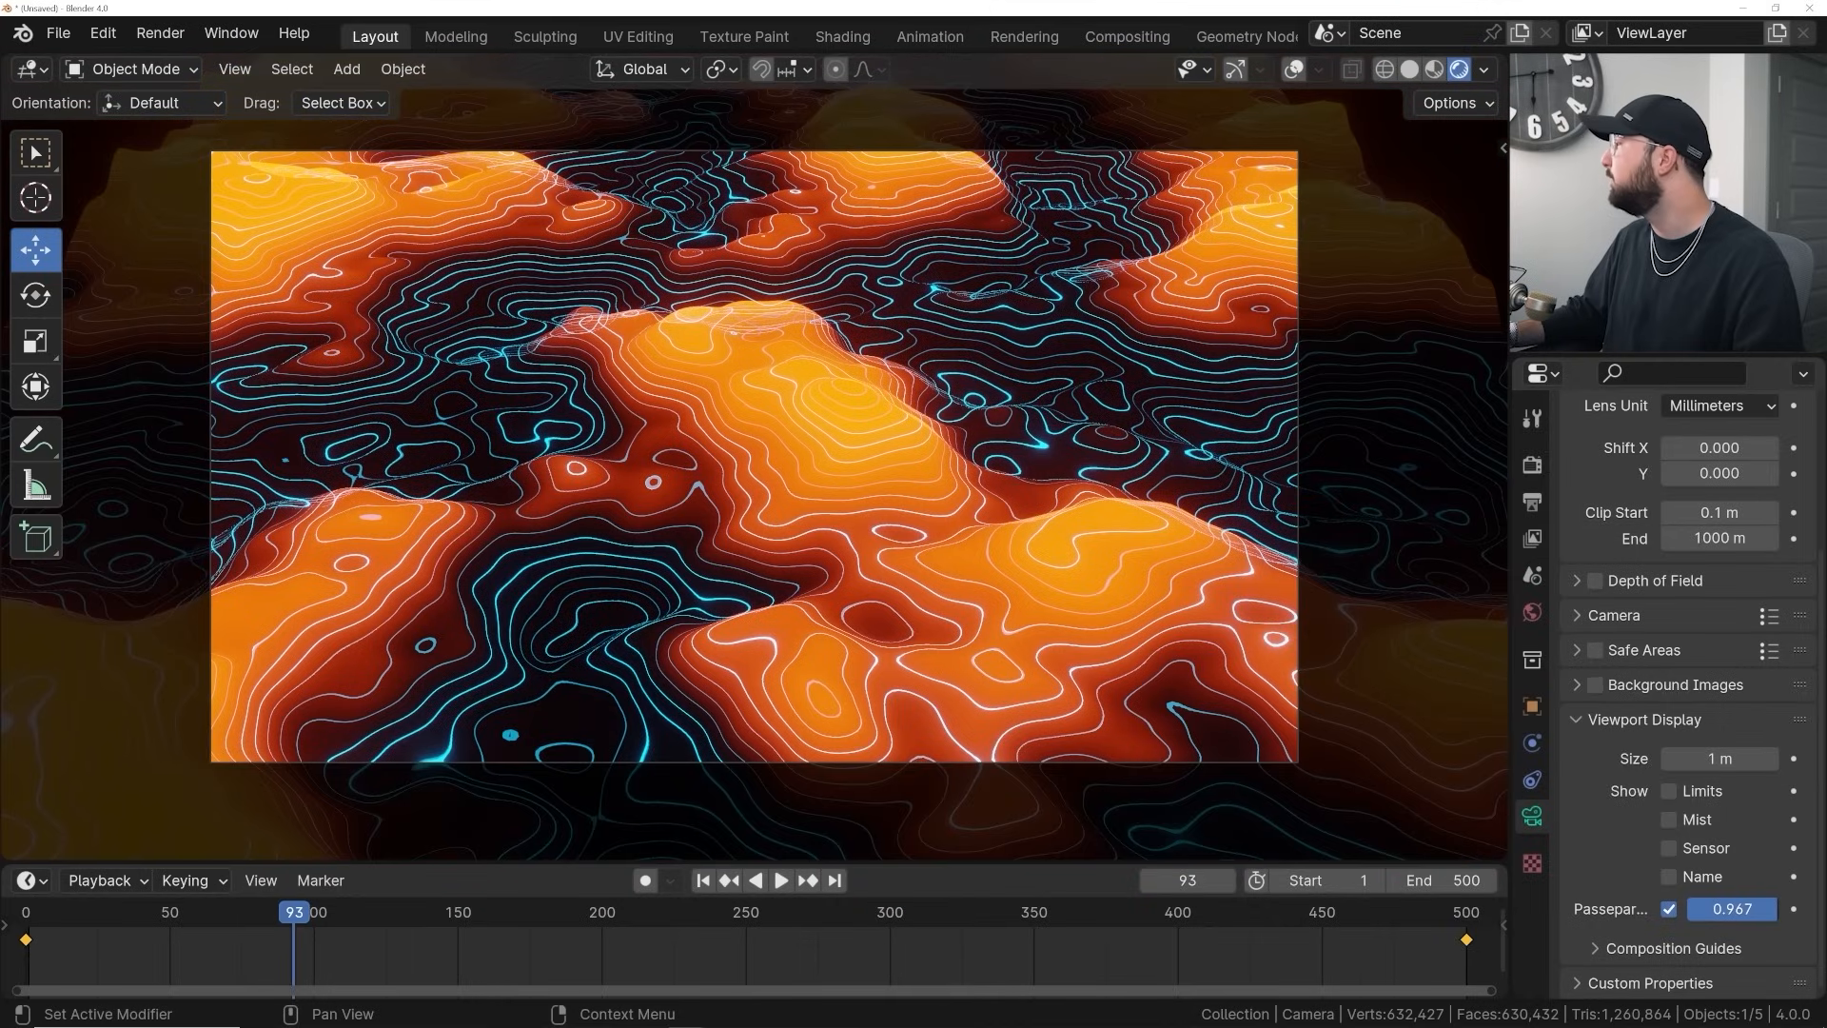
Review the rendered camera flight, restarting playback from the first frame in a slightly narrower viewport
key("space")
key("space")
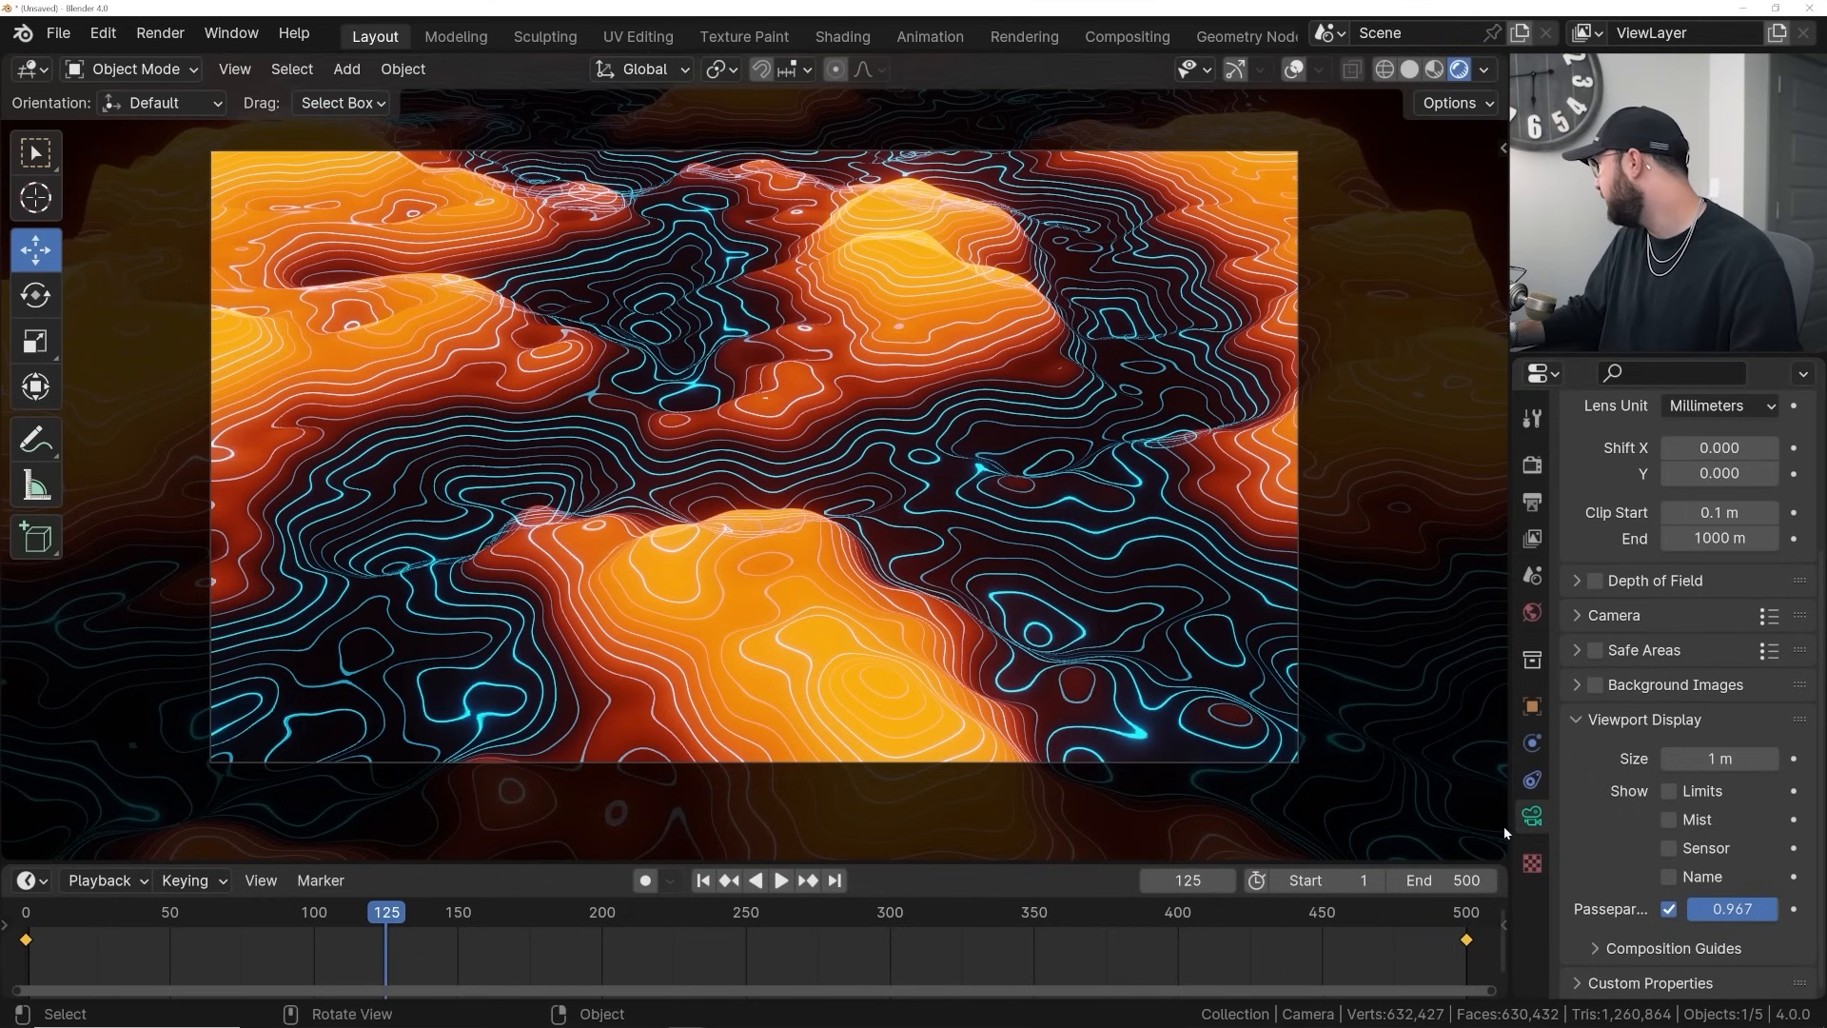
mouse_move(1510, 828)
left_mouse_down()
mouse_move(1351, 842)
mouse_move(1499, 856)
left_mouse_up()
left_click(696, 881)
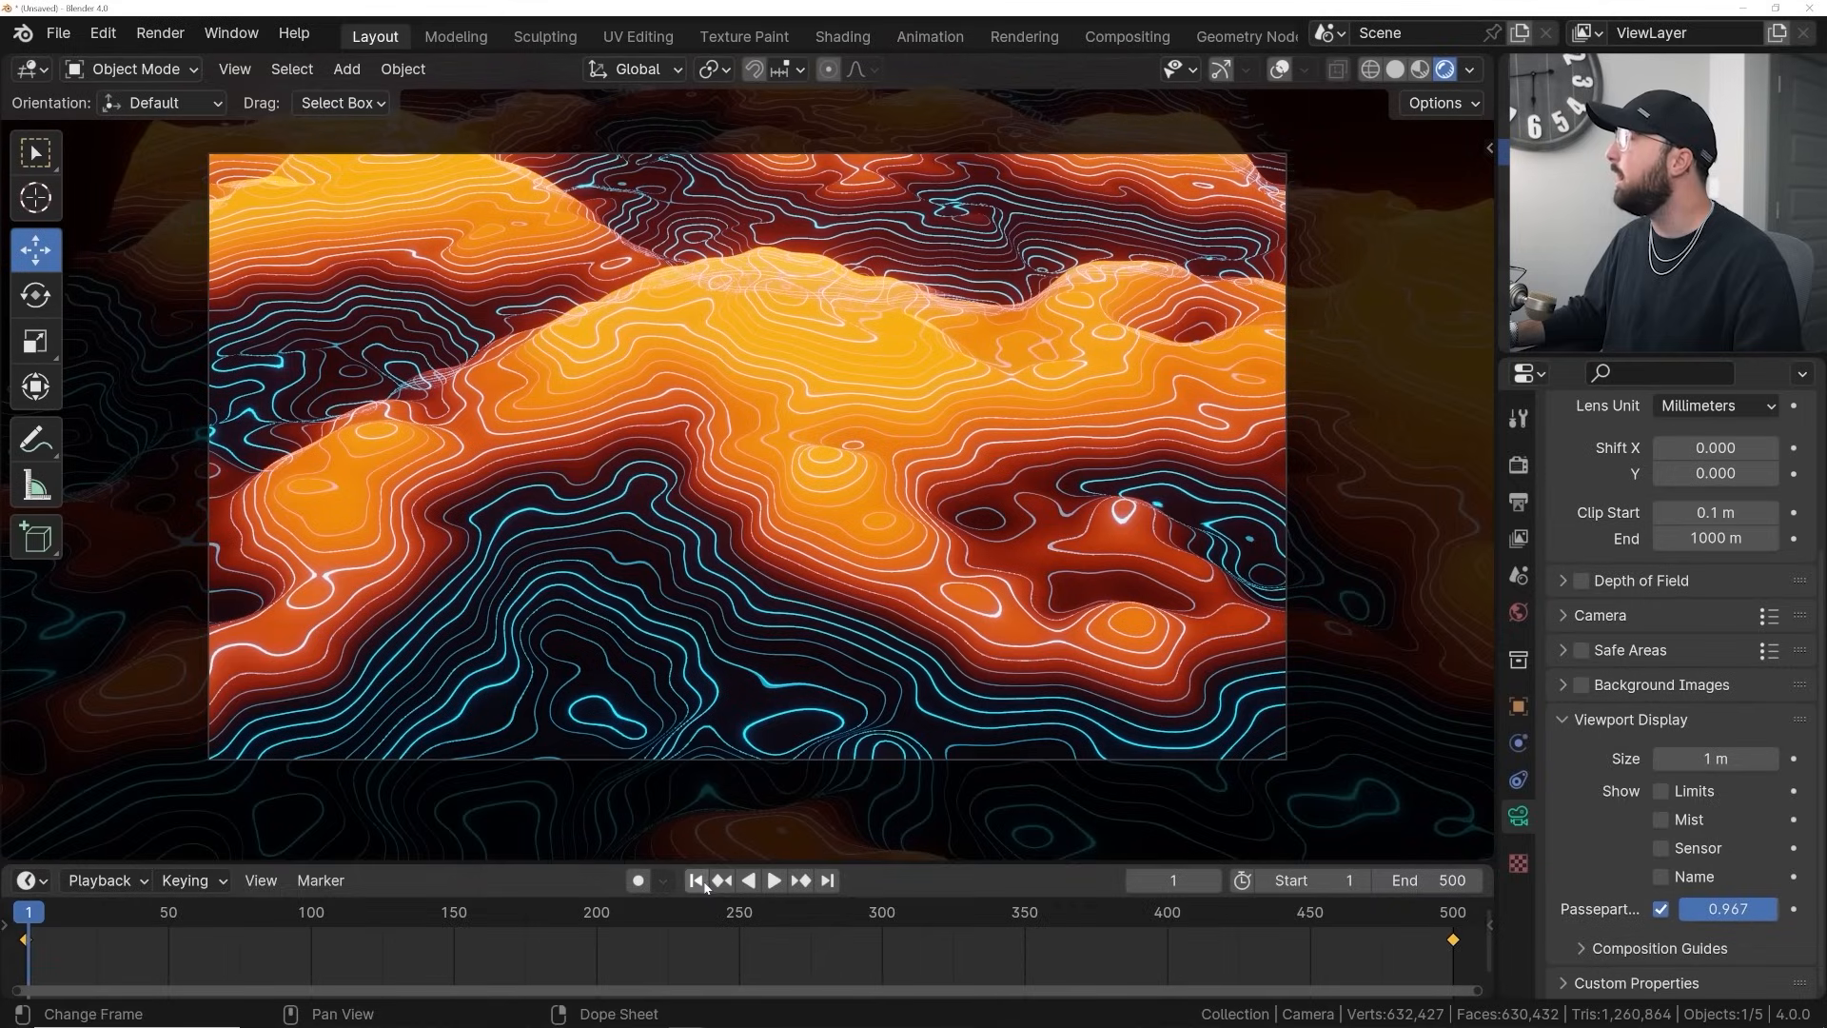
key("space")
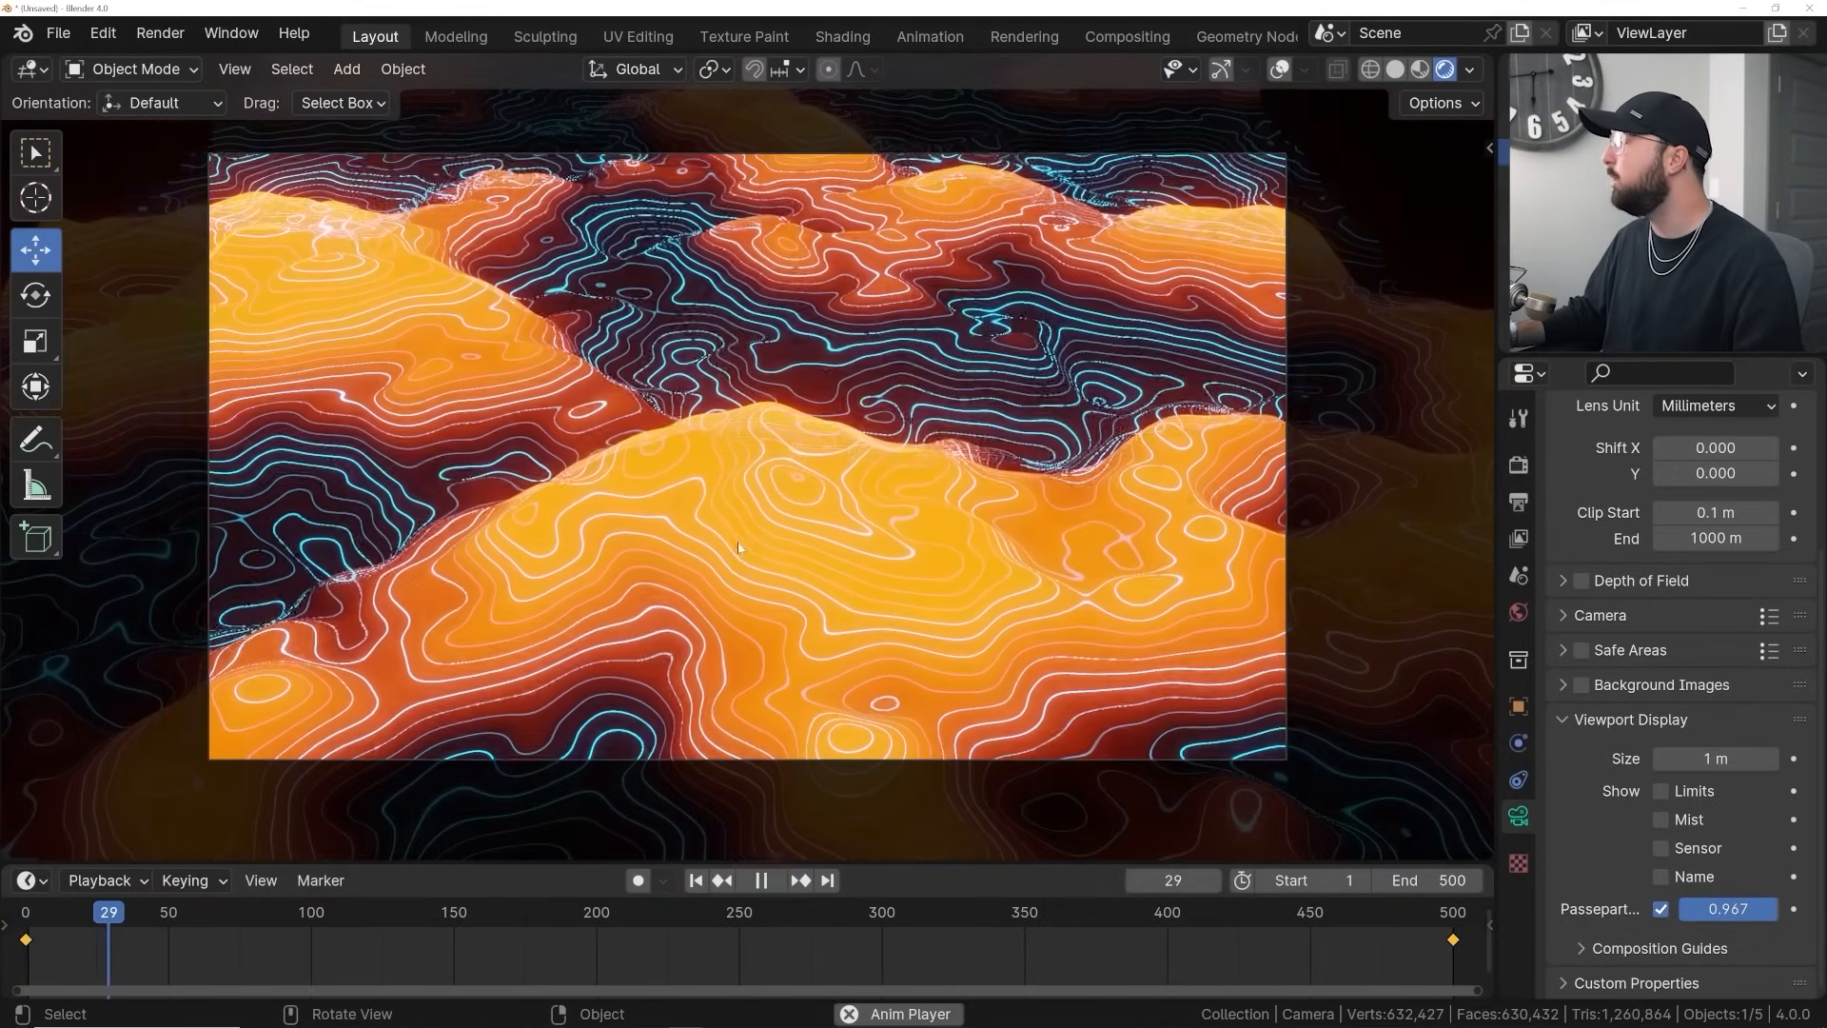
Stop the playback and return the animation to frame 0
key("space")
left_click(695, 880)
key("Left")
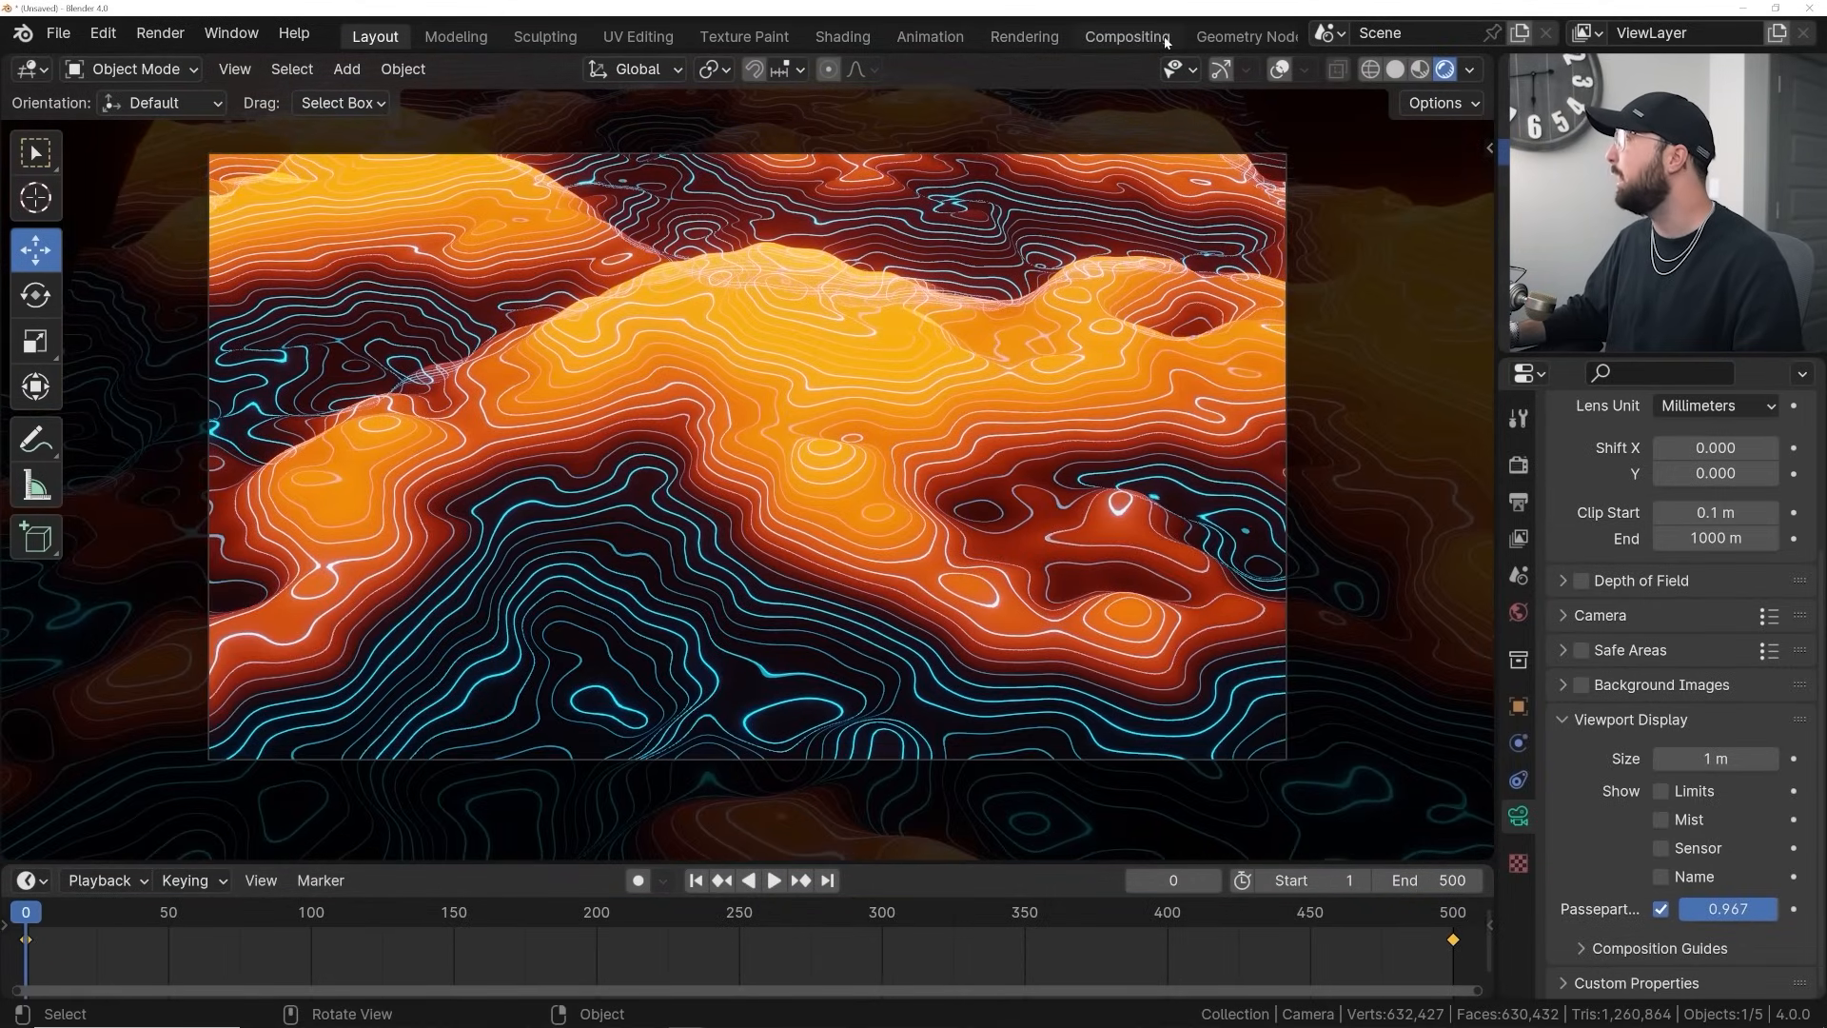
Bring up the terrain plane's material nodes in the Shading workspace, with the viewport looking through the camera
left_click(845, 38)
key("KP_0")
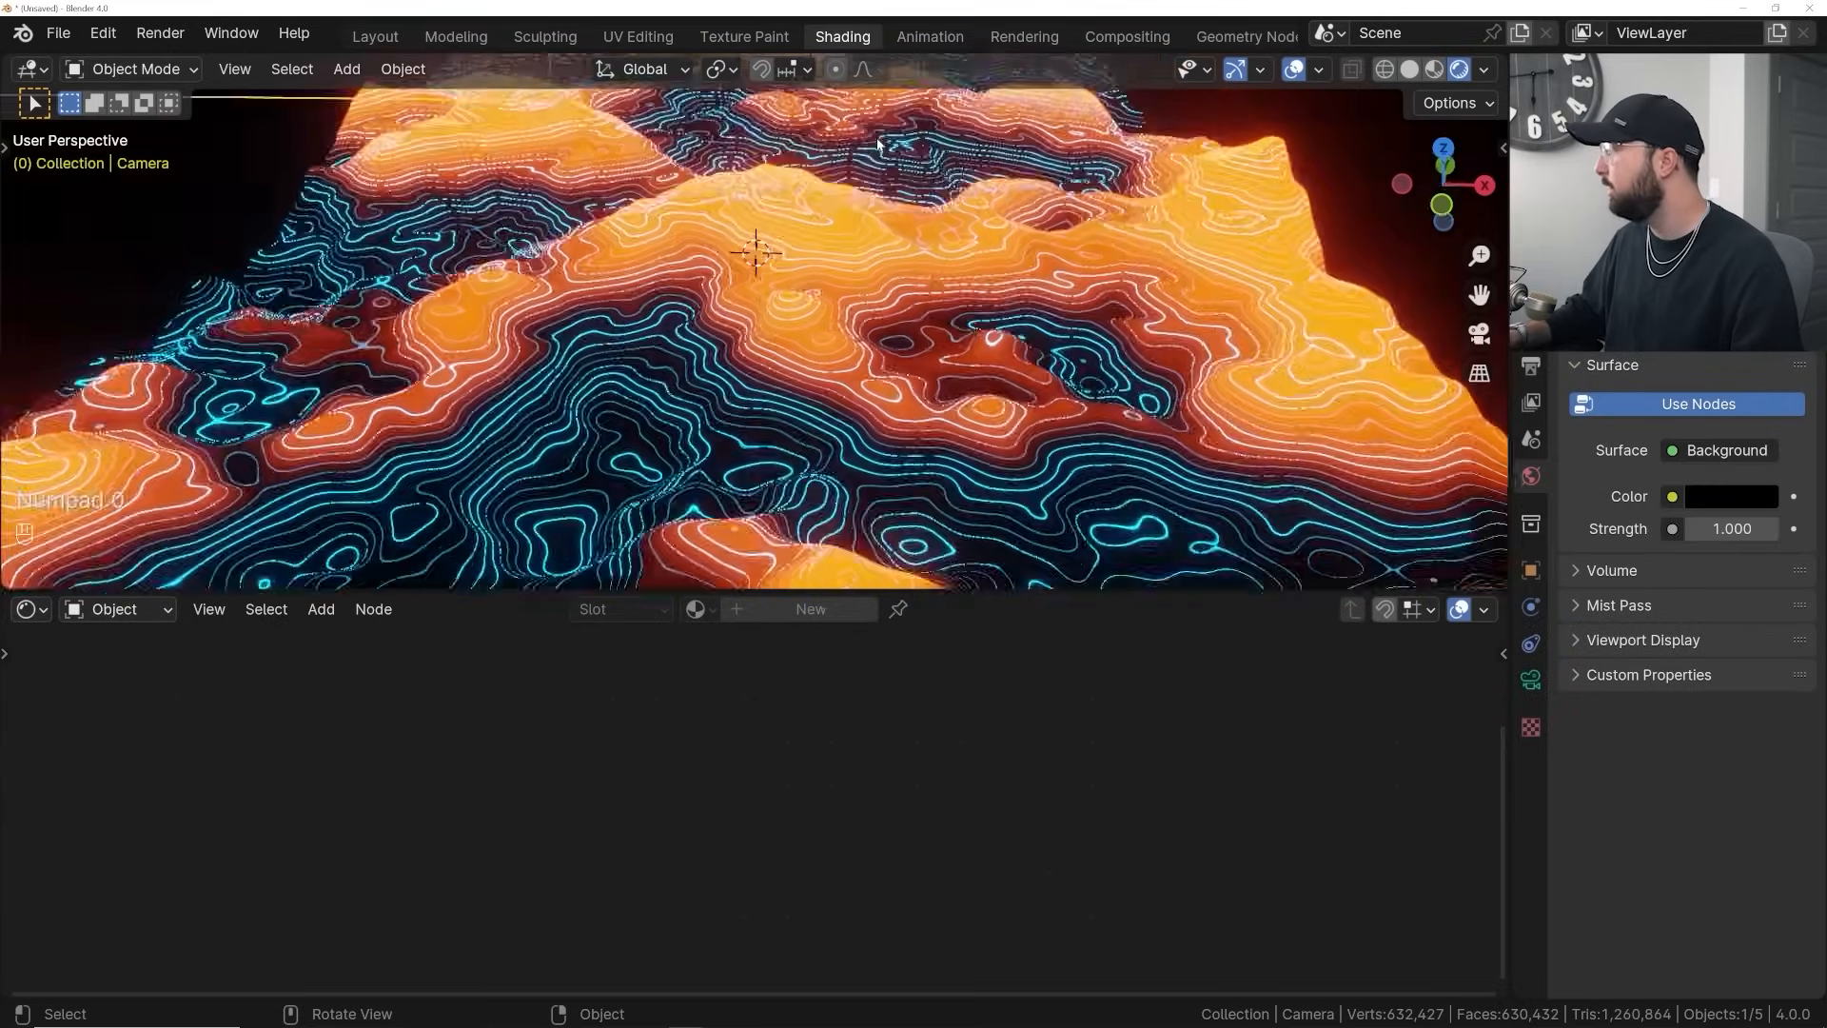
scroll(1052, 326, "up", 2)
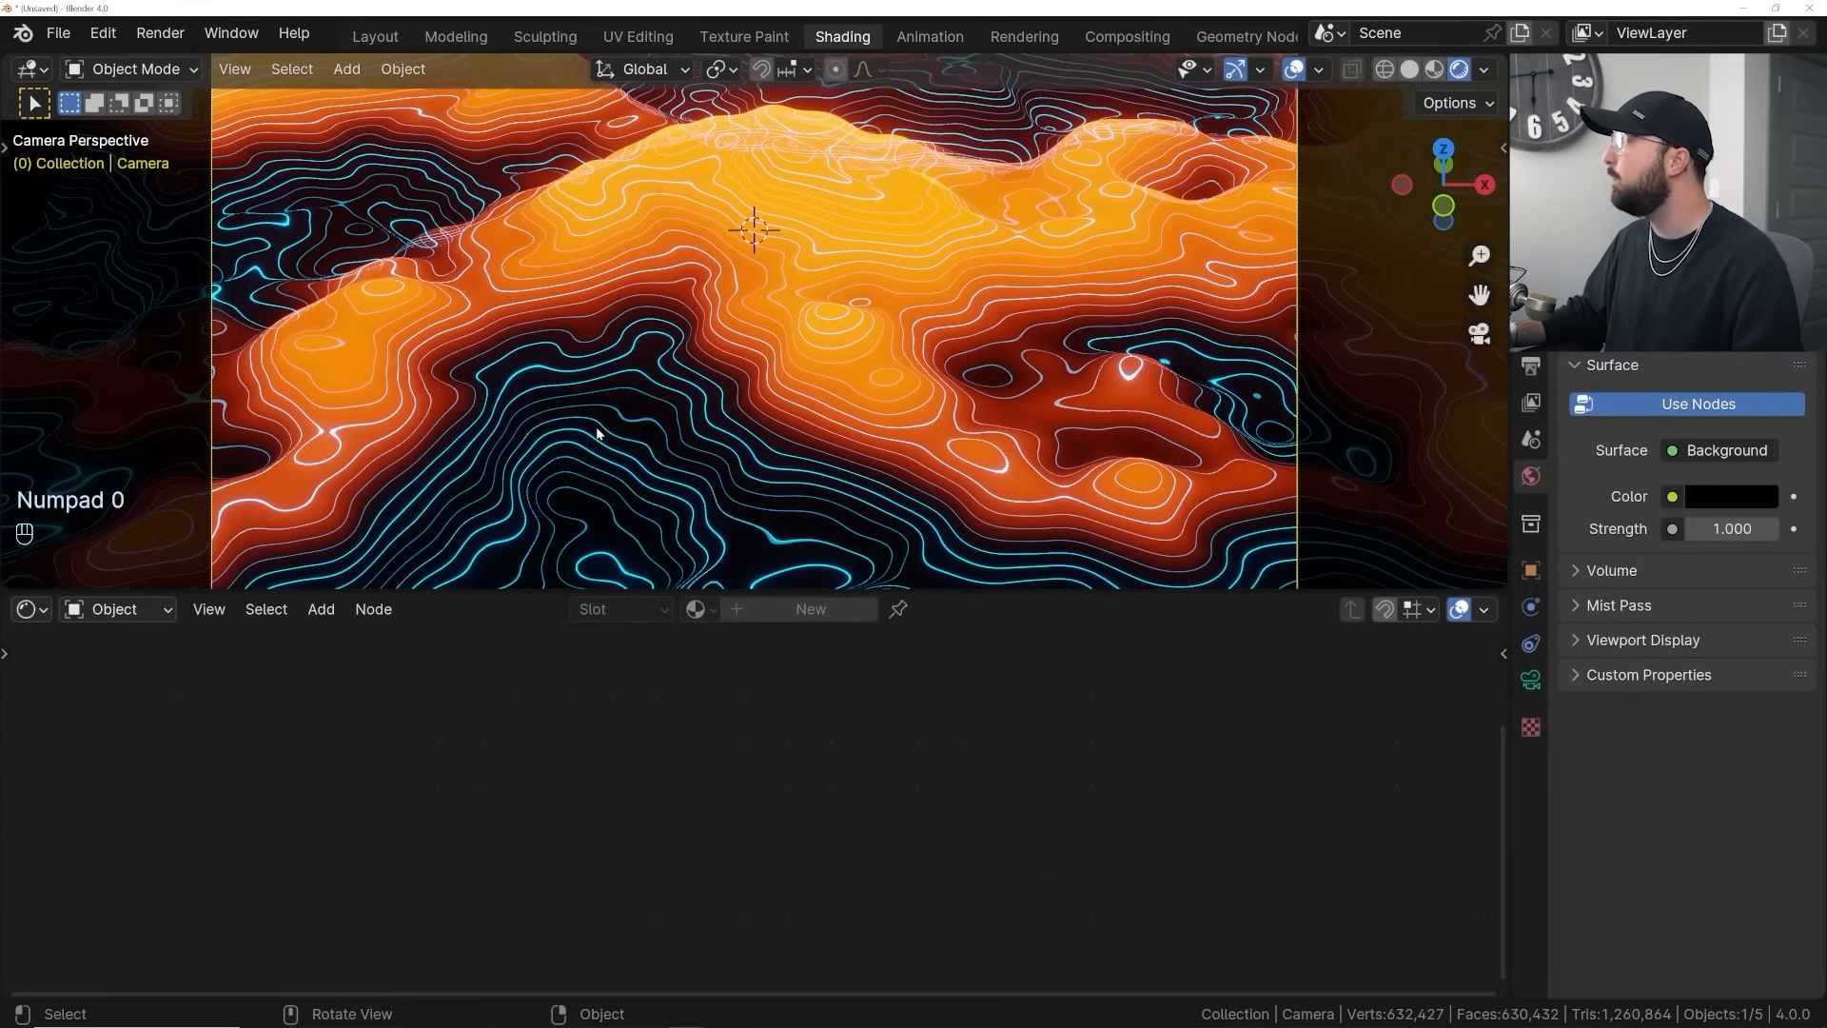
left_click(598, 431)
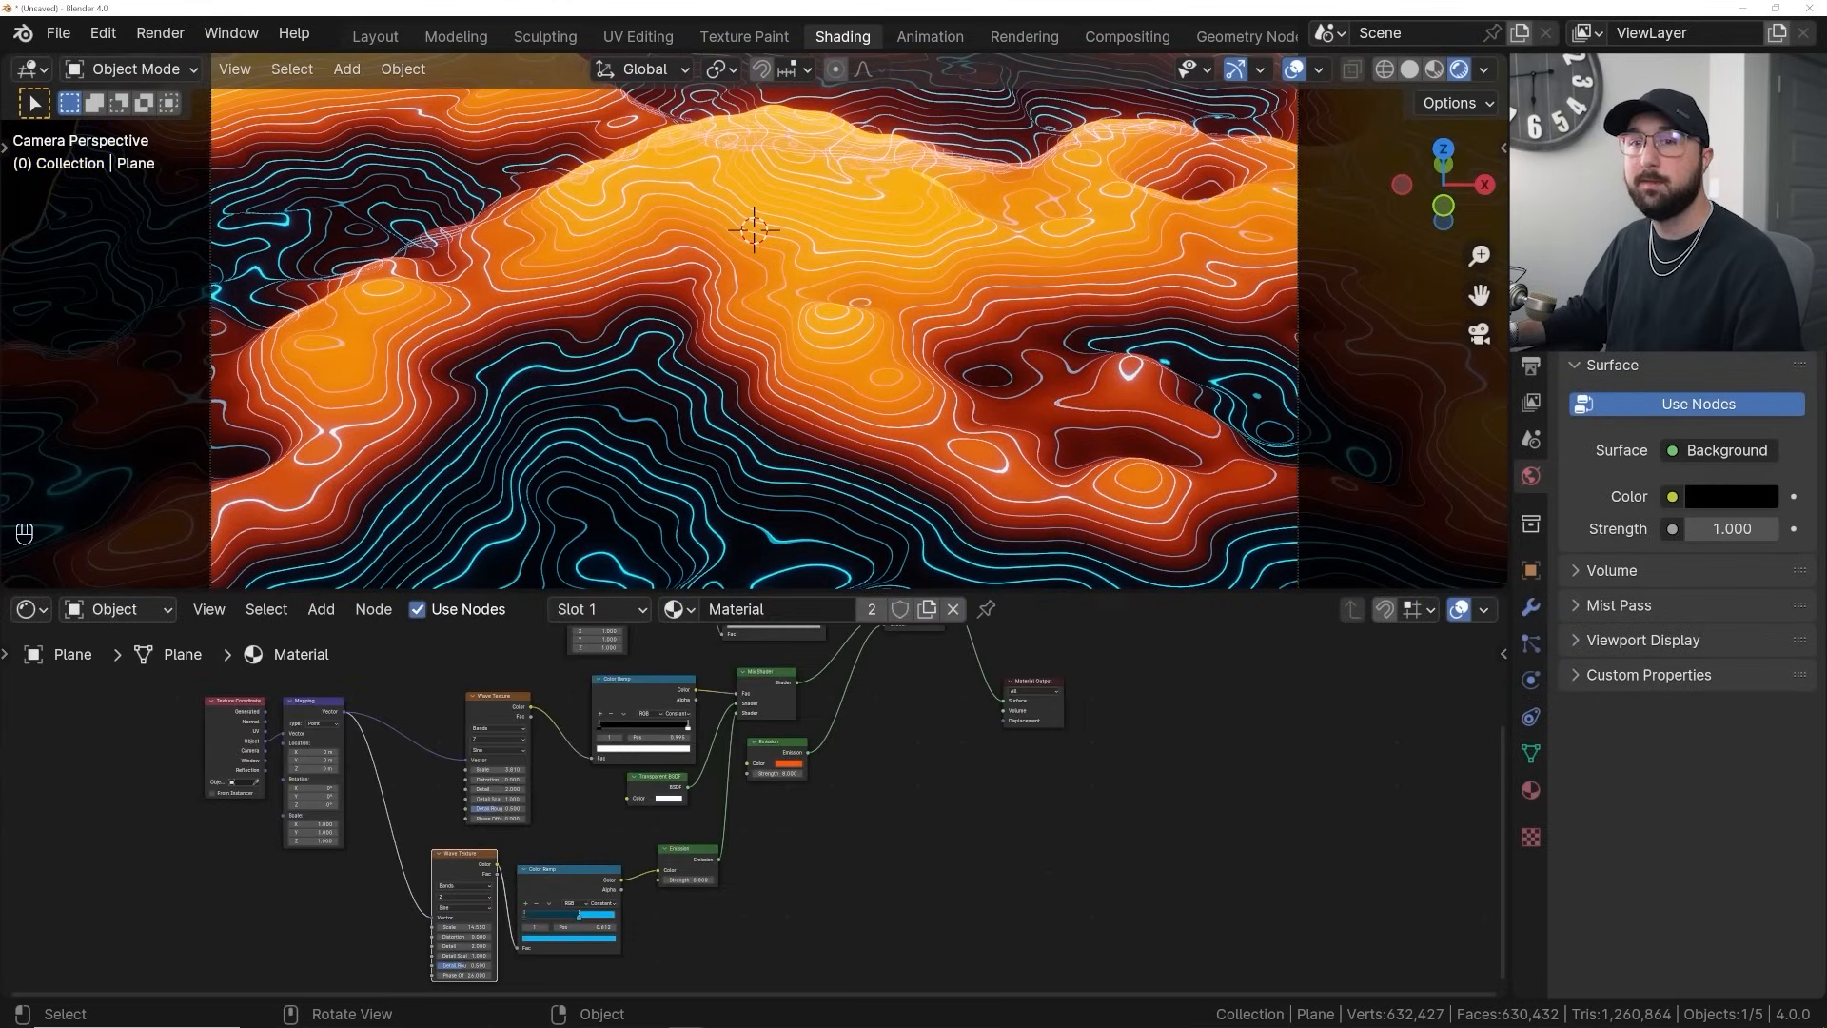
Set the Phase Offset of the Wave Texture feeding the blue Color Ramp to 0
middle_click_drag(588, 967, 613, 832)
scroll(613, 832, "up", 8)
middle_click_drag(547, 723, 521, 808)
mouse_move(540, 774)
left_mouse_down()
mouse_move(543, 738)
mouse_move(553, 752)
left_mouse_up()
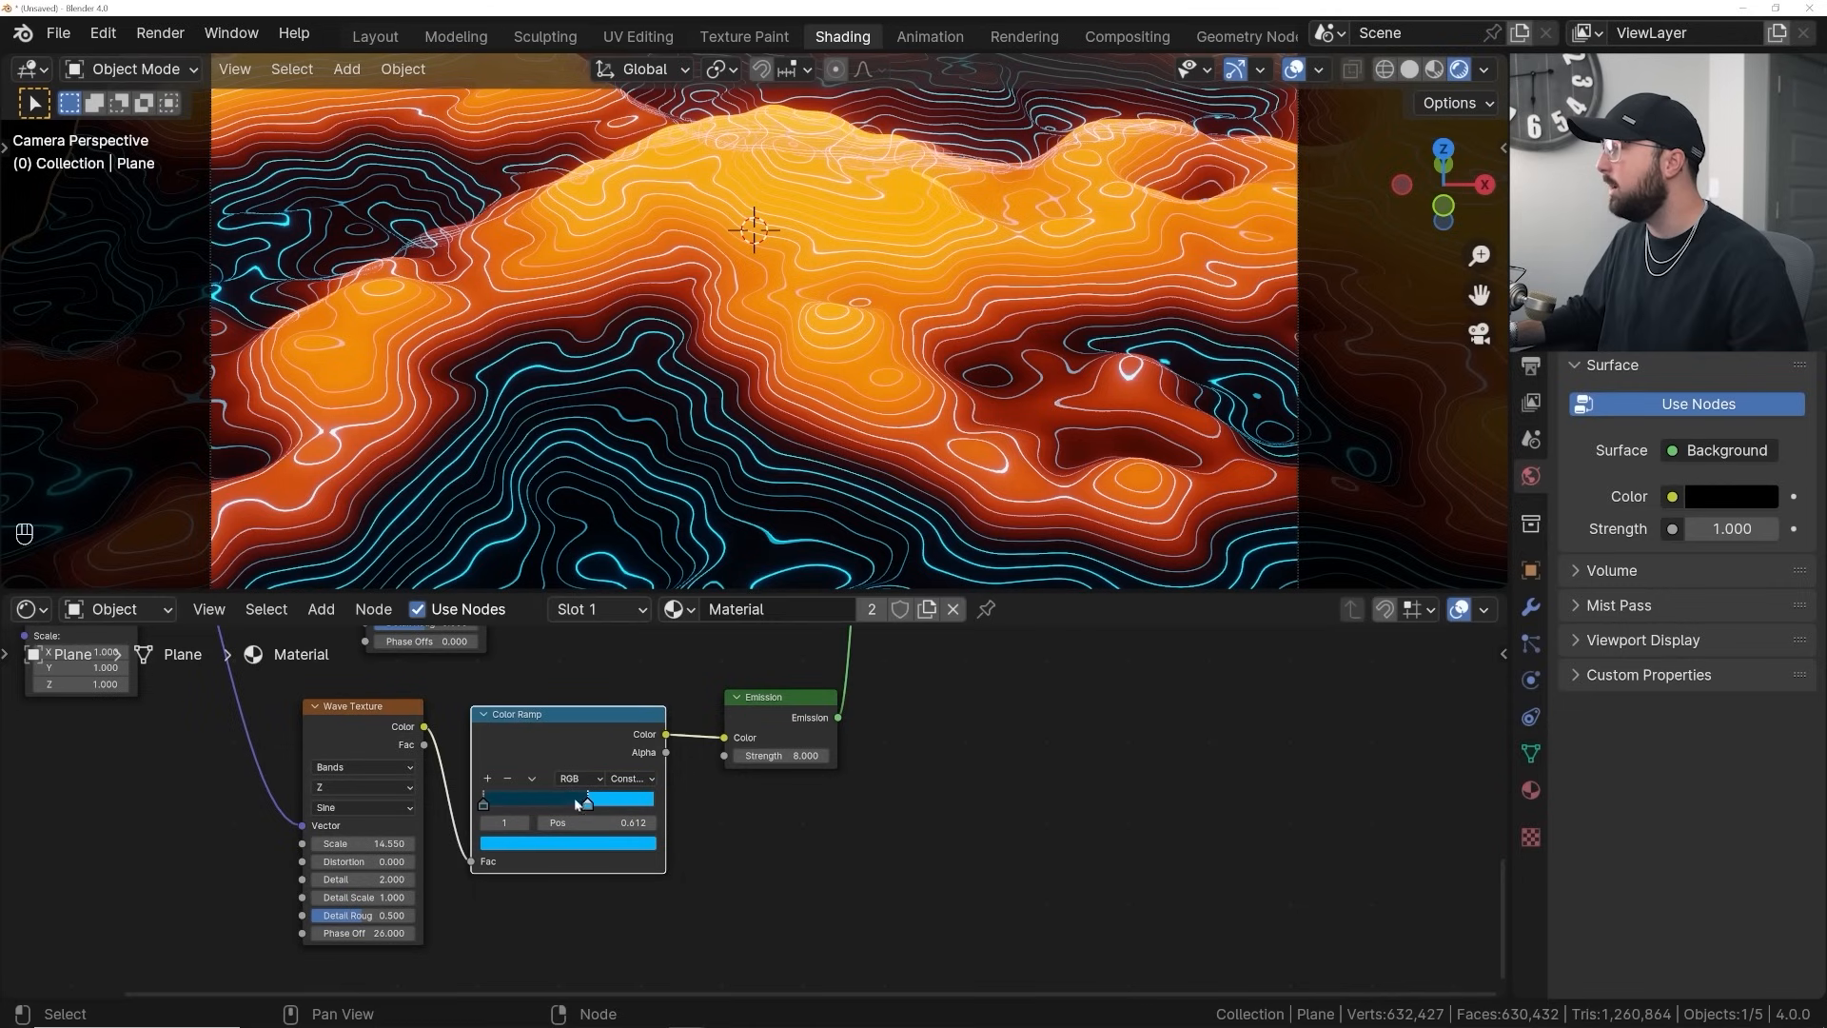
double_click(380, 933)
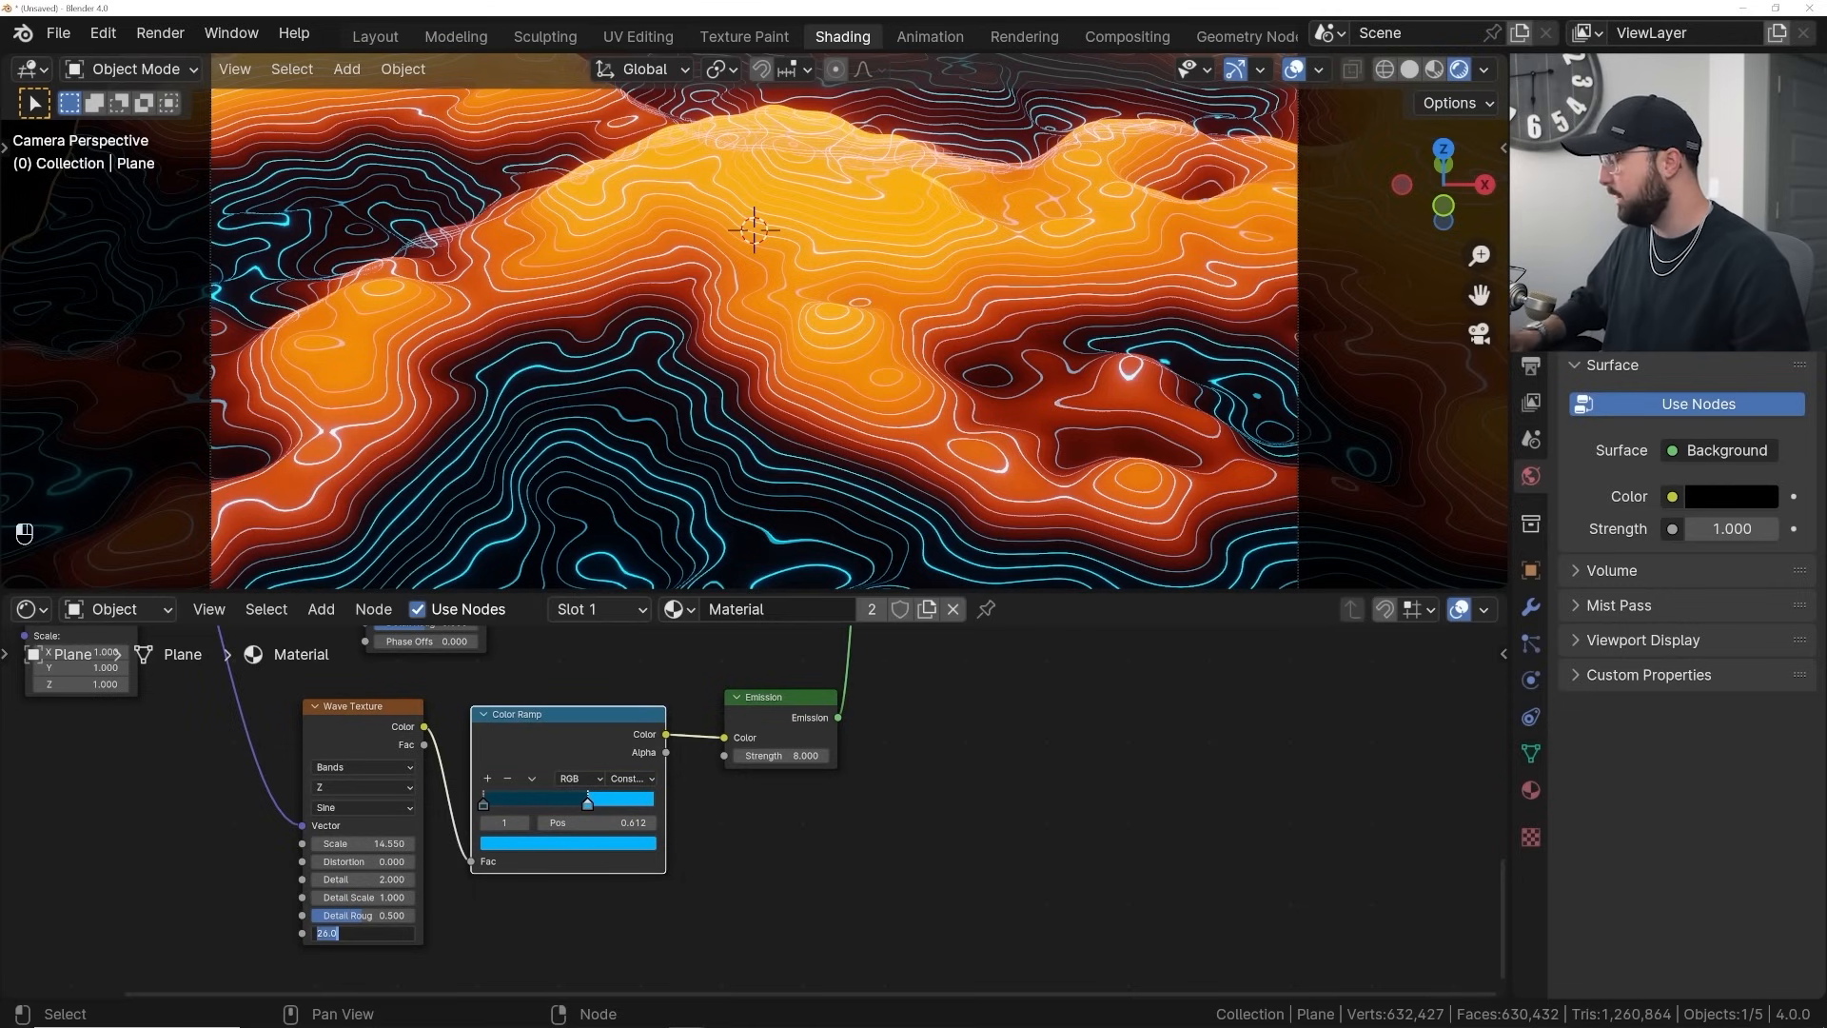
type("0")
key("Return")
Add a Timeline editor between the 3D viewport and the shader nodes, showing the full 500-frame range
left_click_drag(4, 586, 23, 490)
left_click(31, 503)
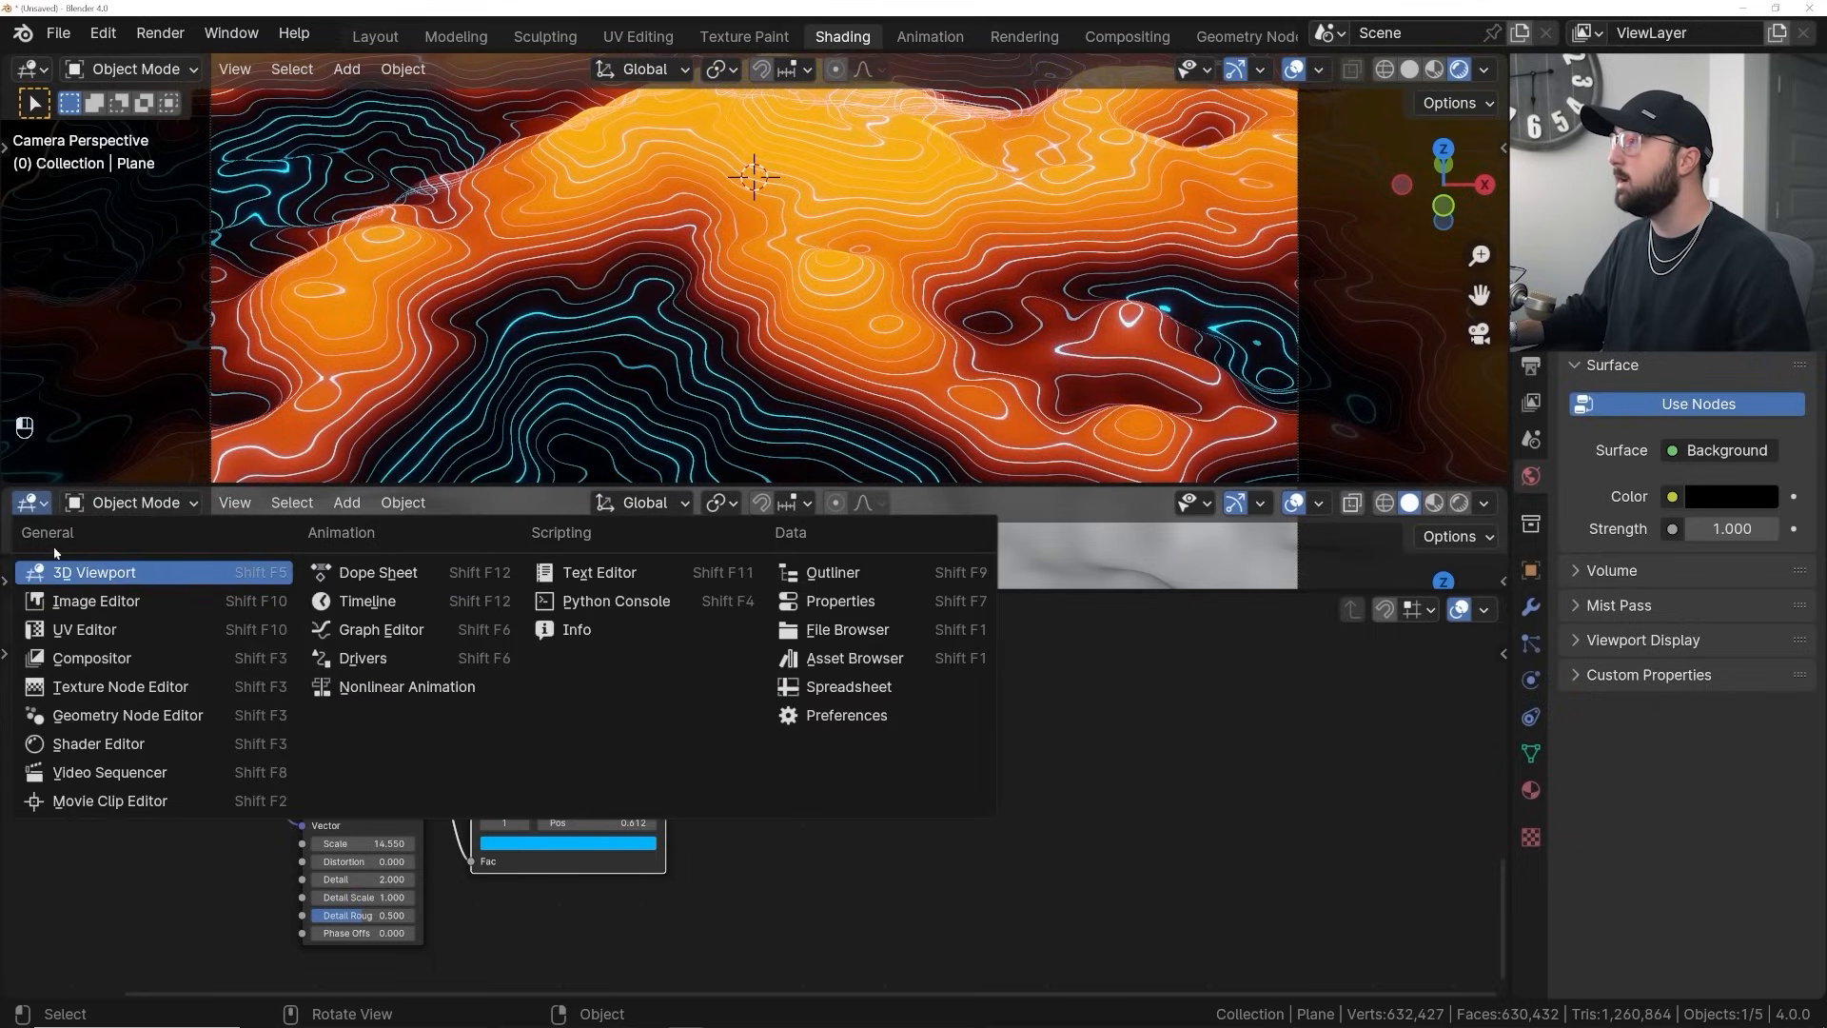
left_click(371, 601)
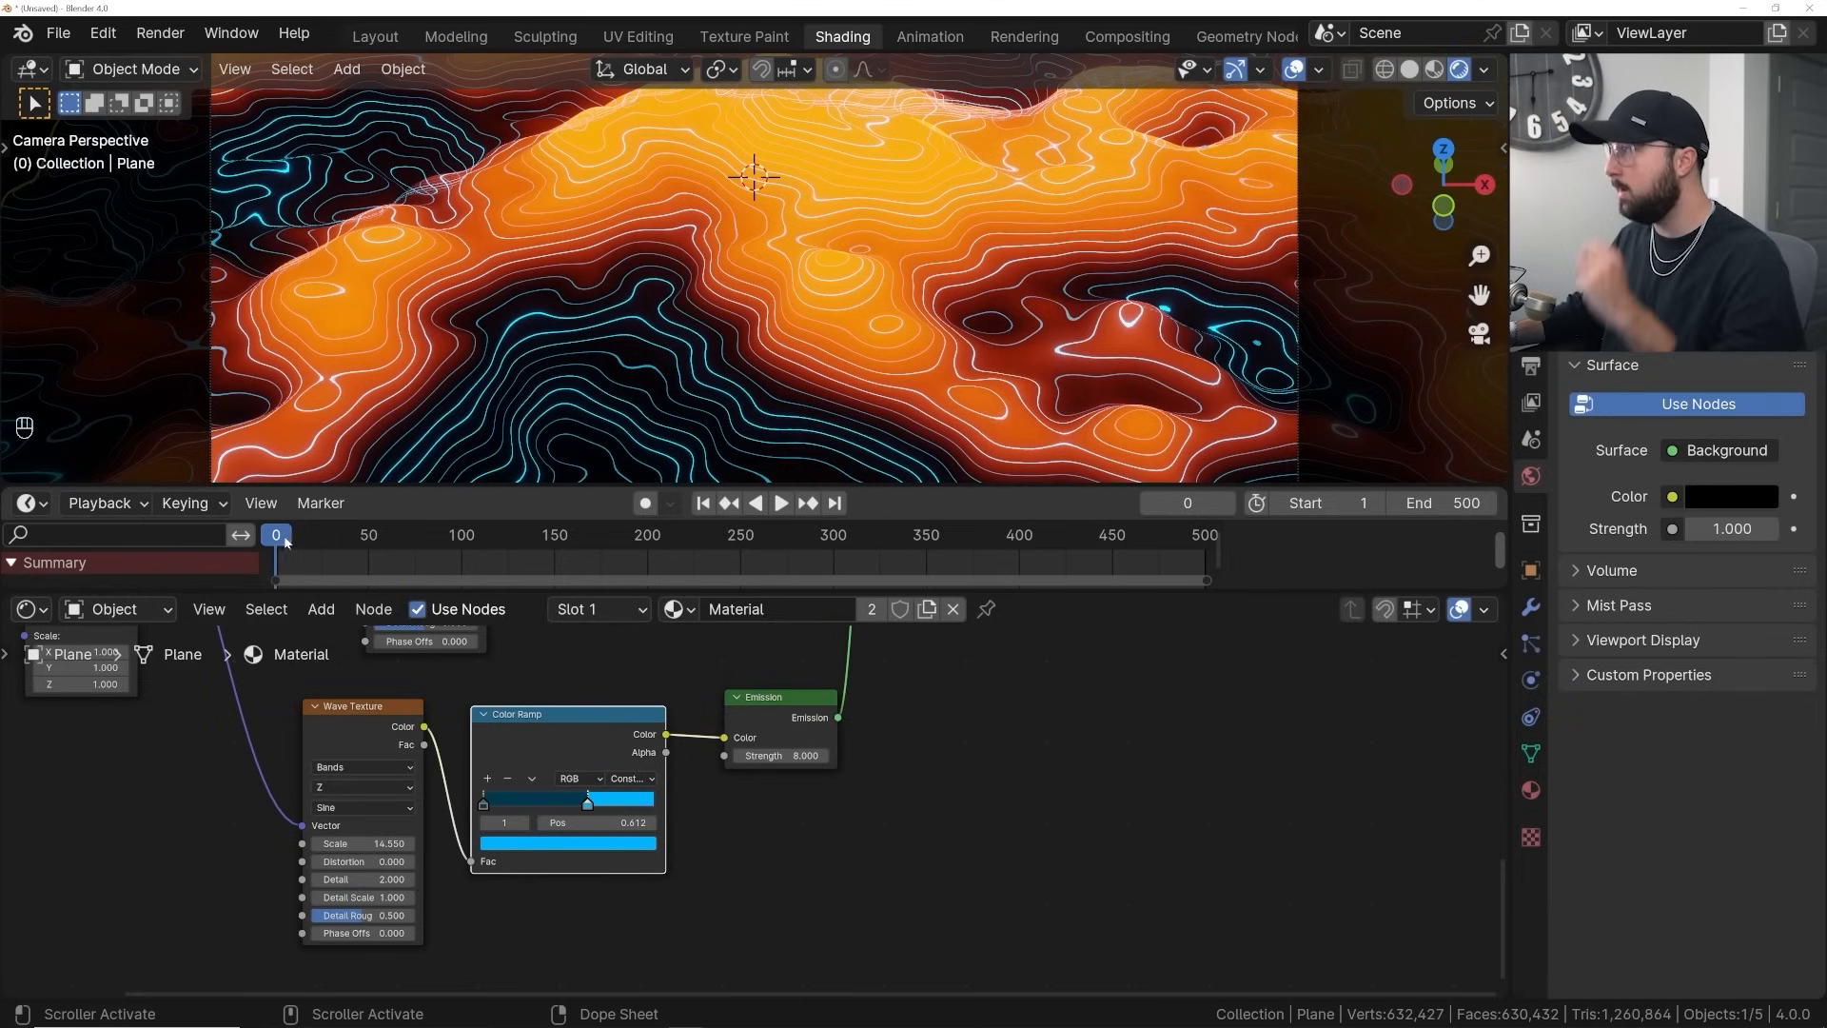
key("Home")
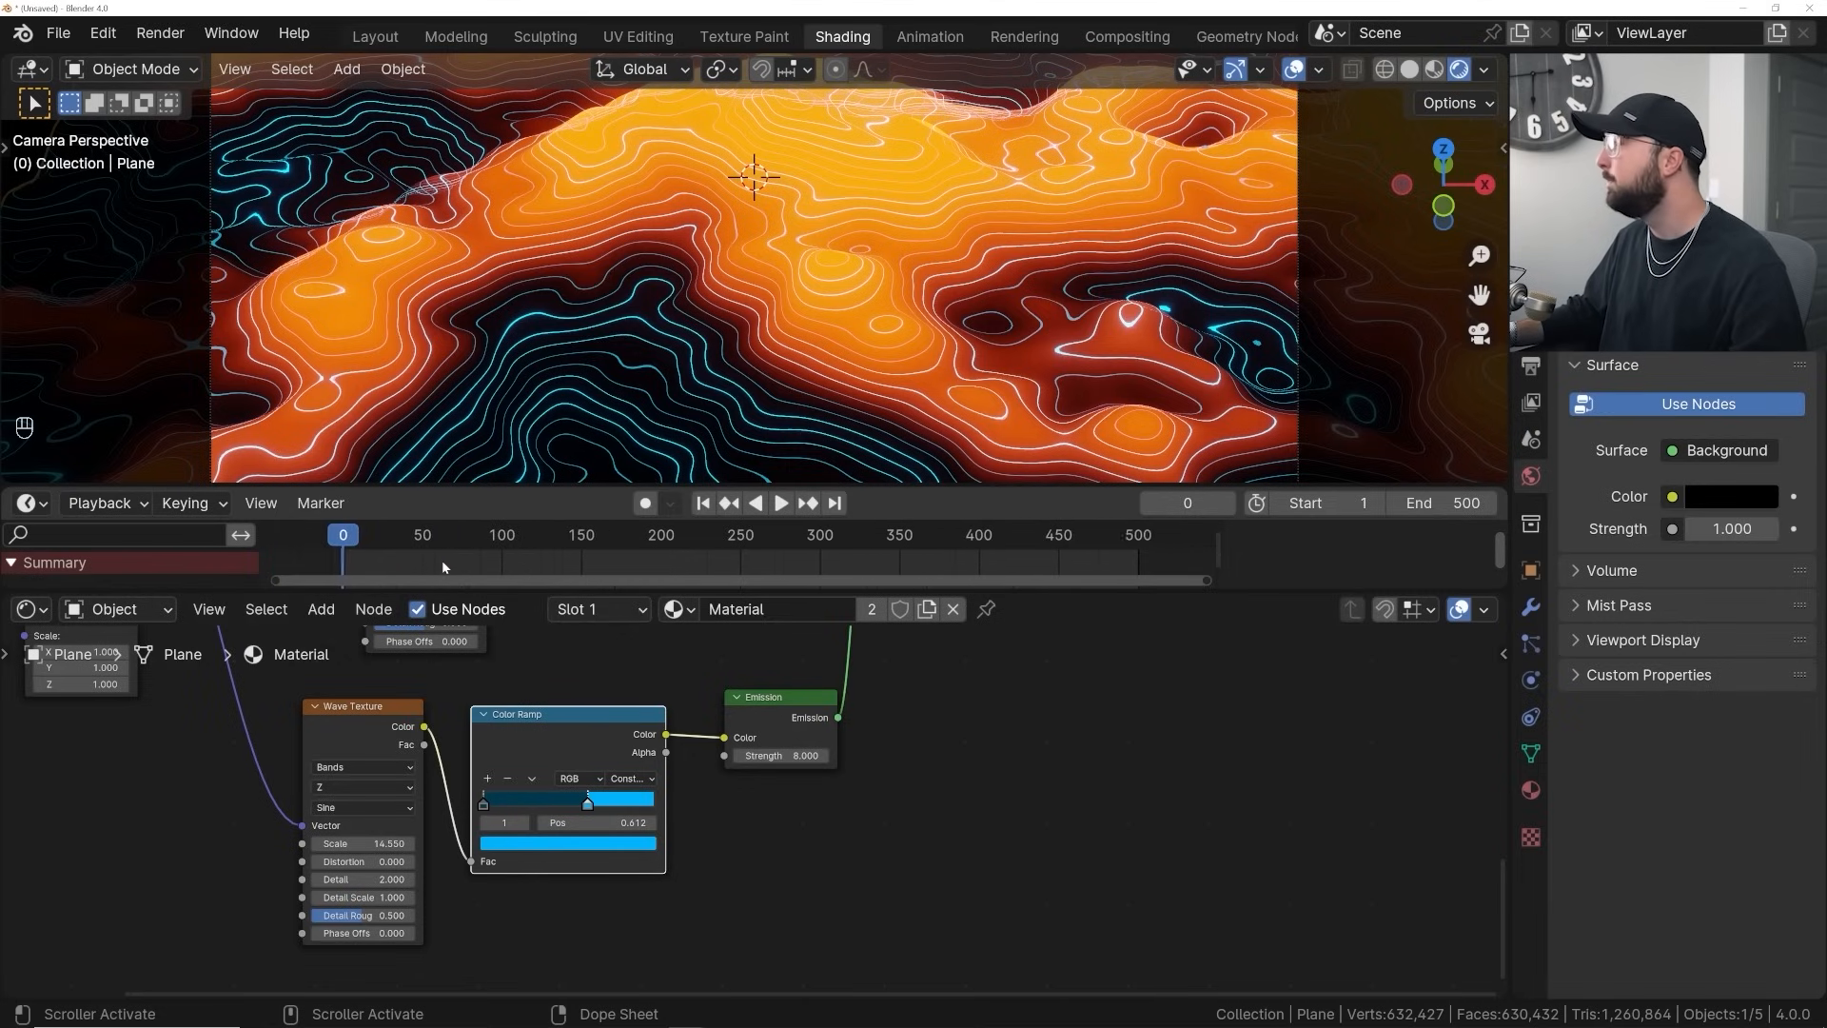
scroll(441, 567, "up", 1)
Keyframe the blue Wave Texture's Phase Offset at 0 on frame 0 and at 40*pi on frame 500
key("i")
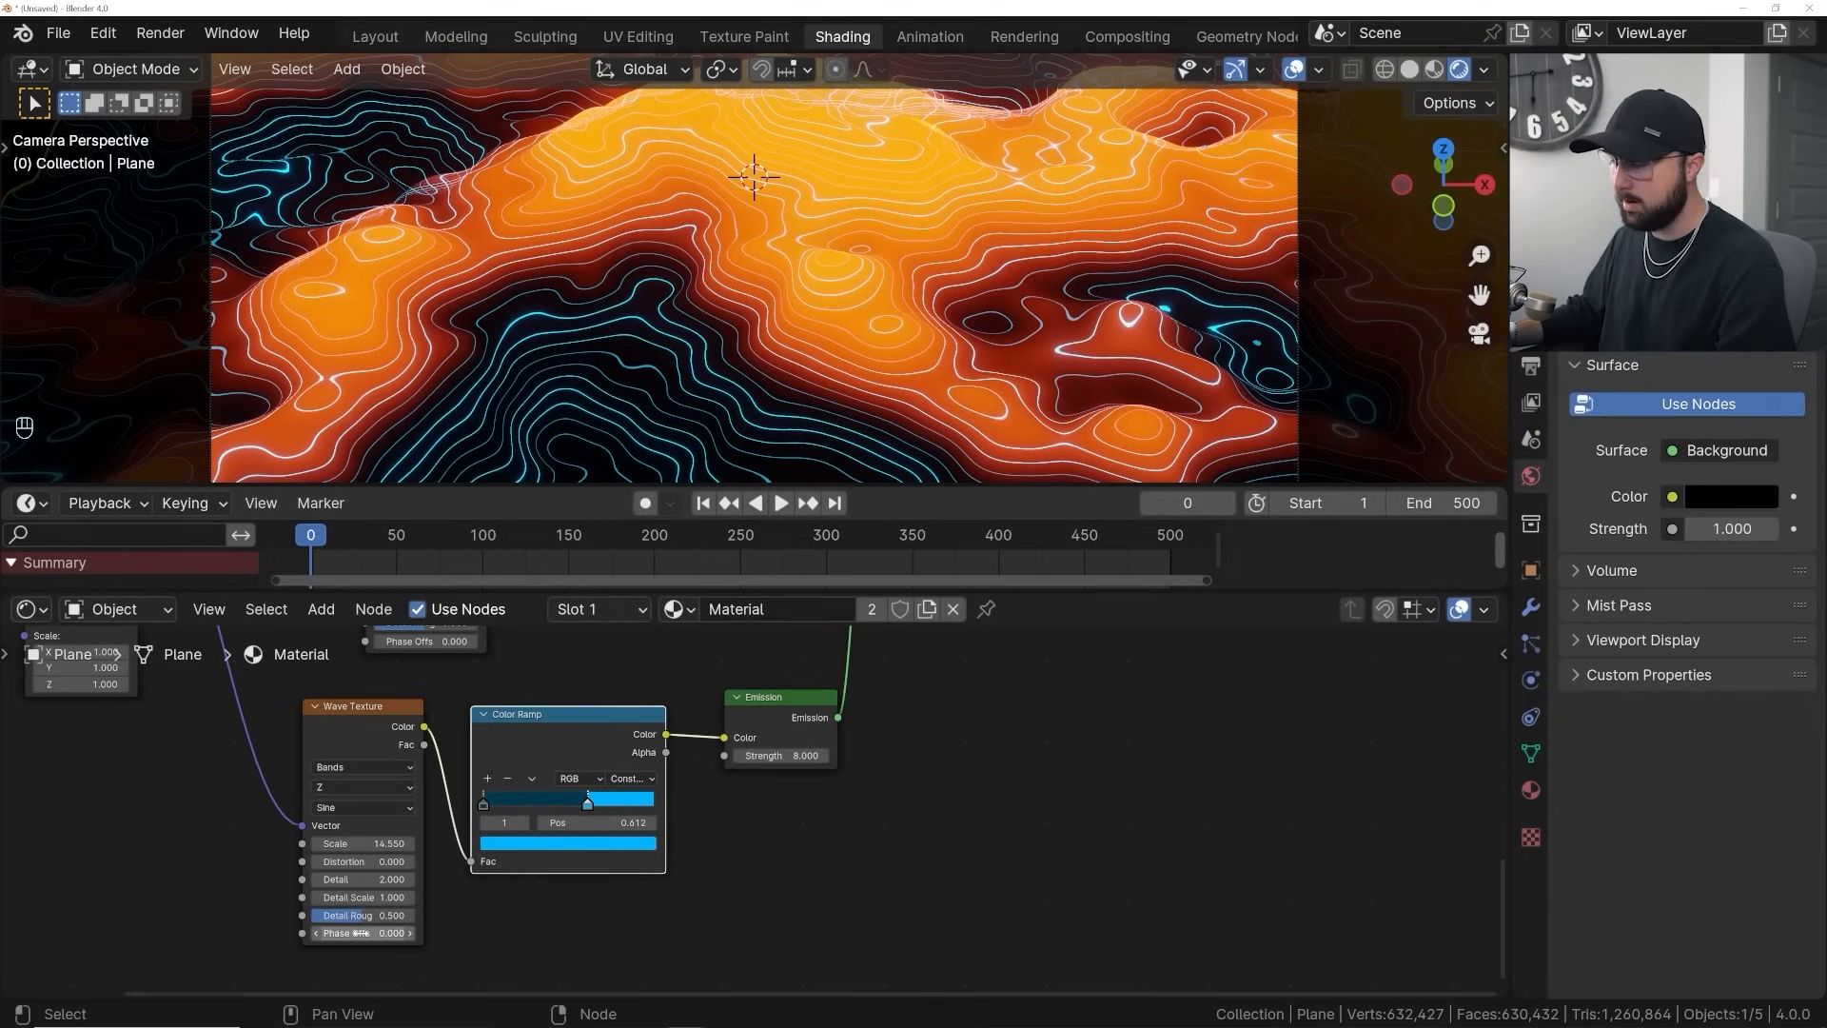
left_click(834, 503)
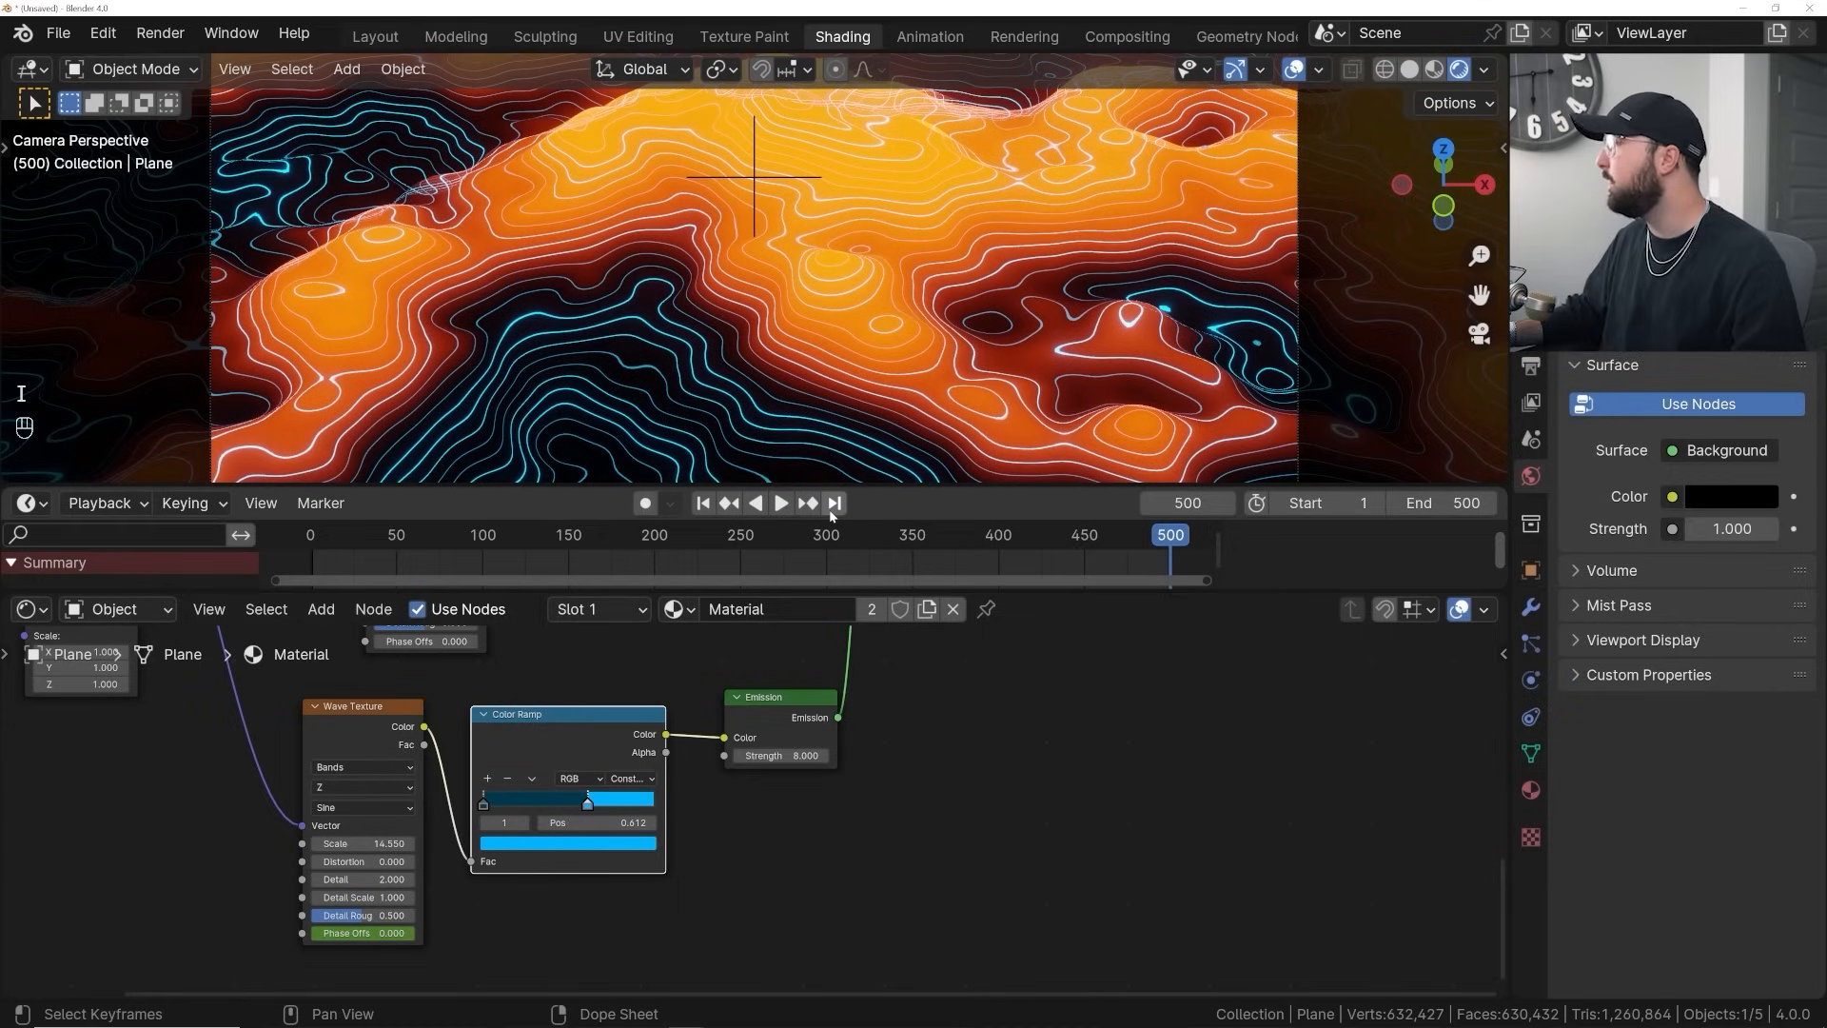
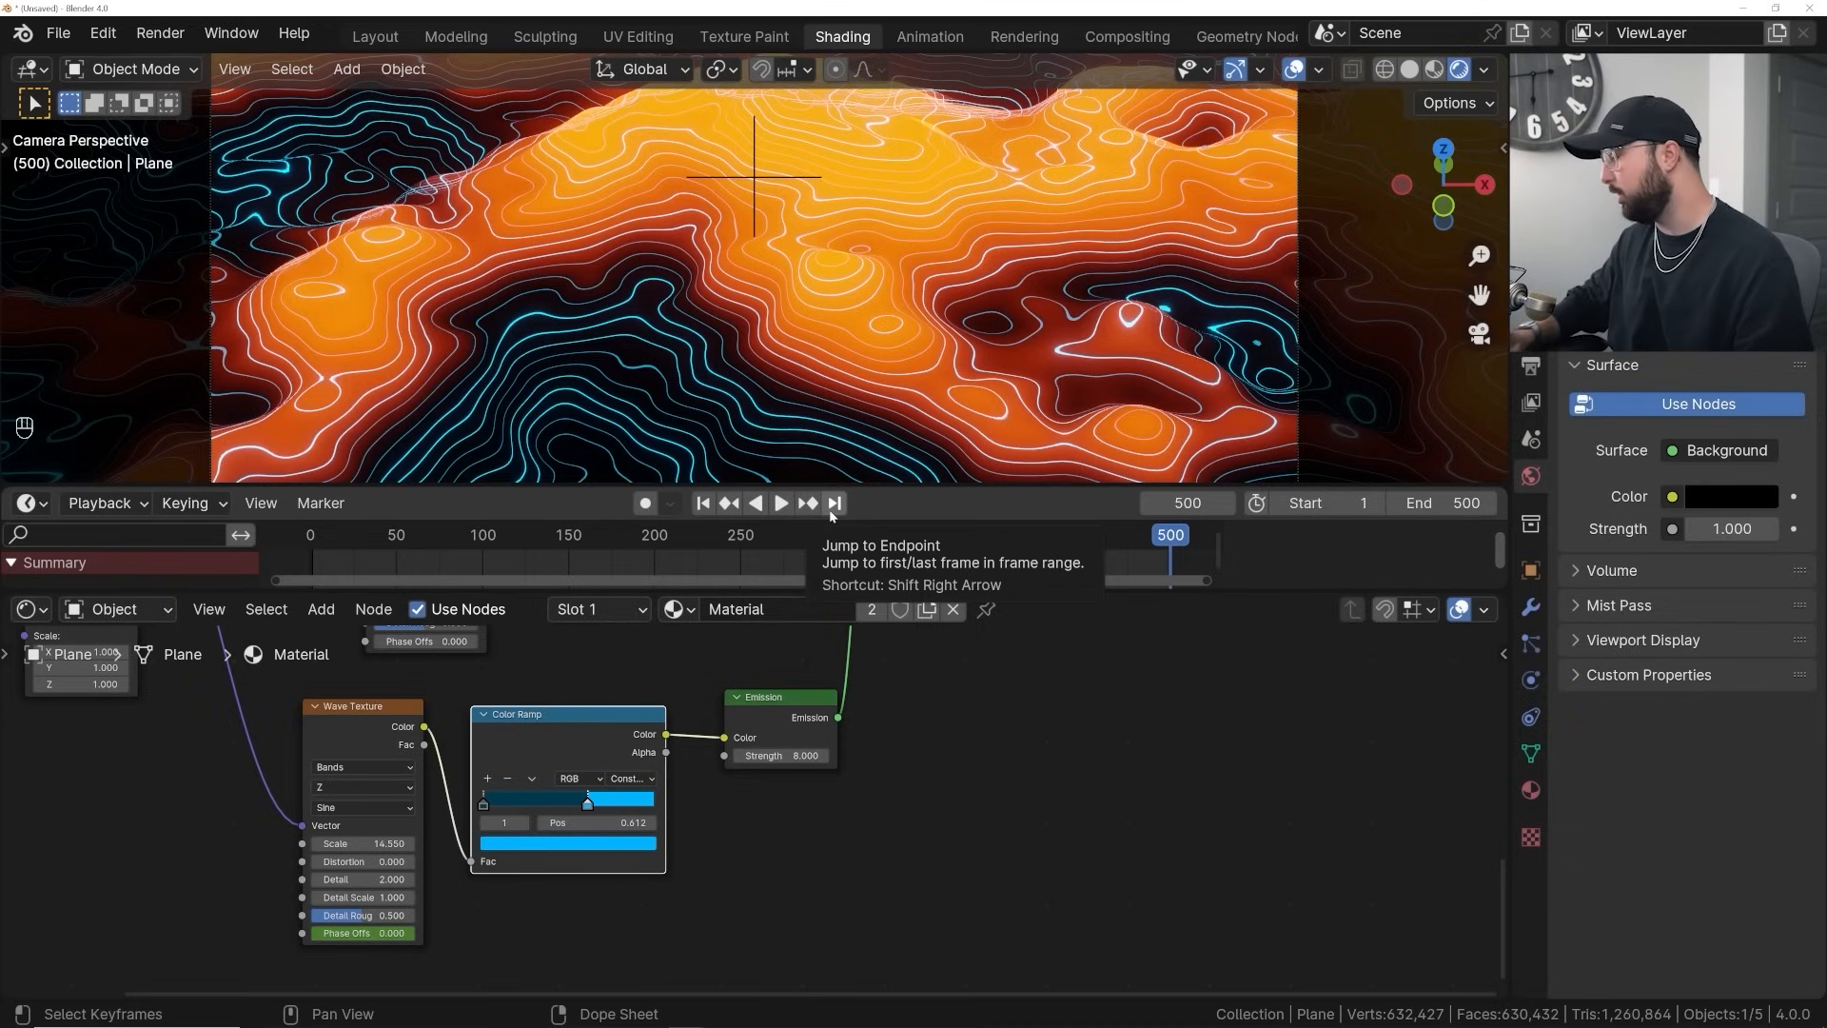
key("KP_4")
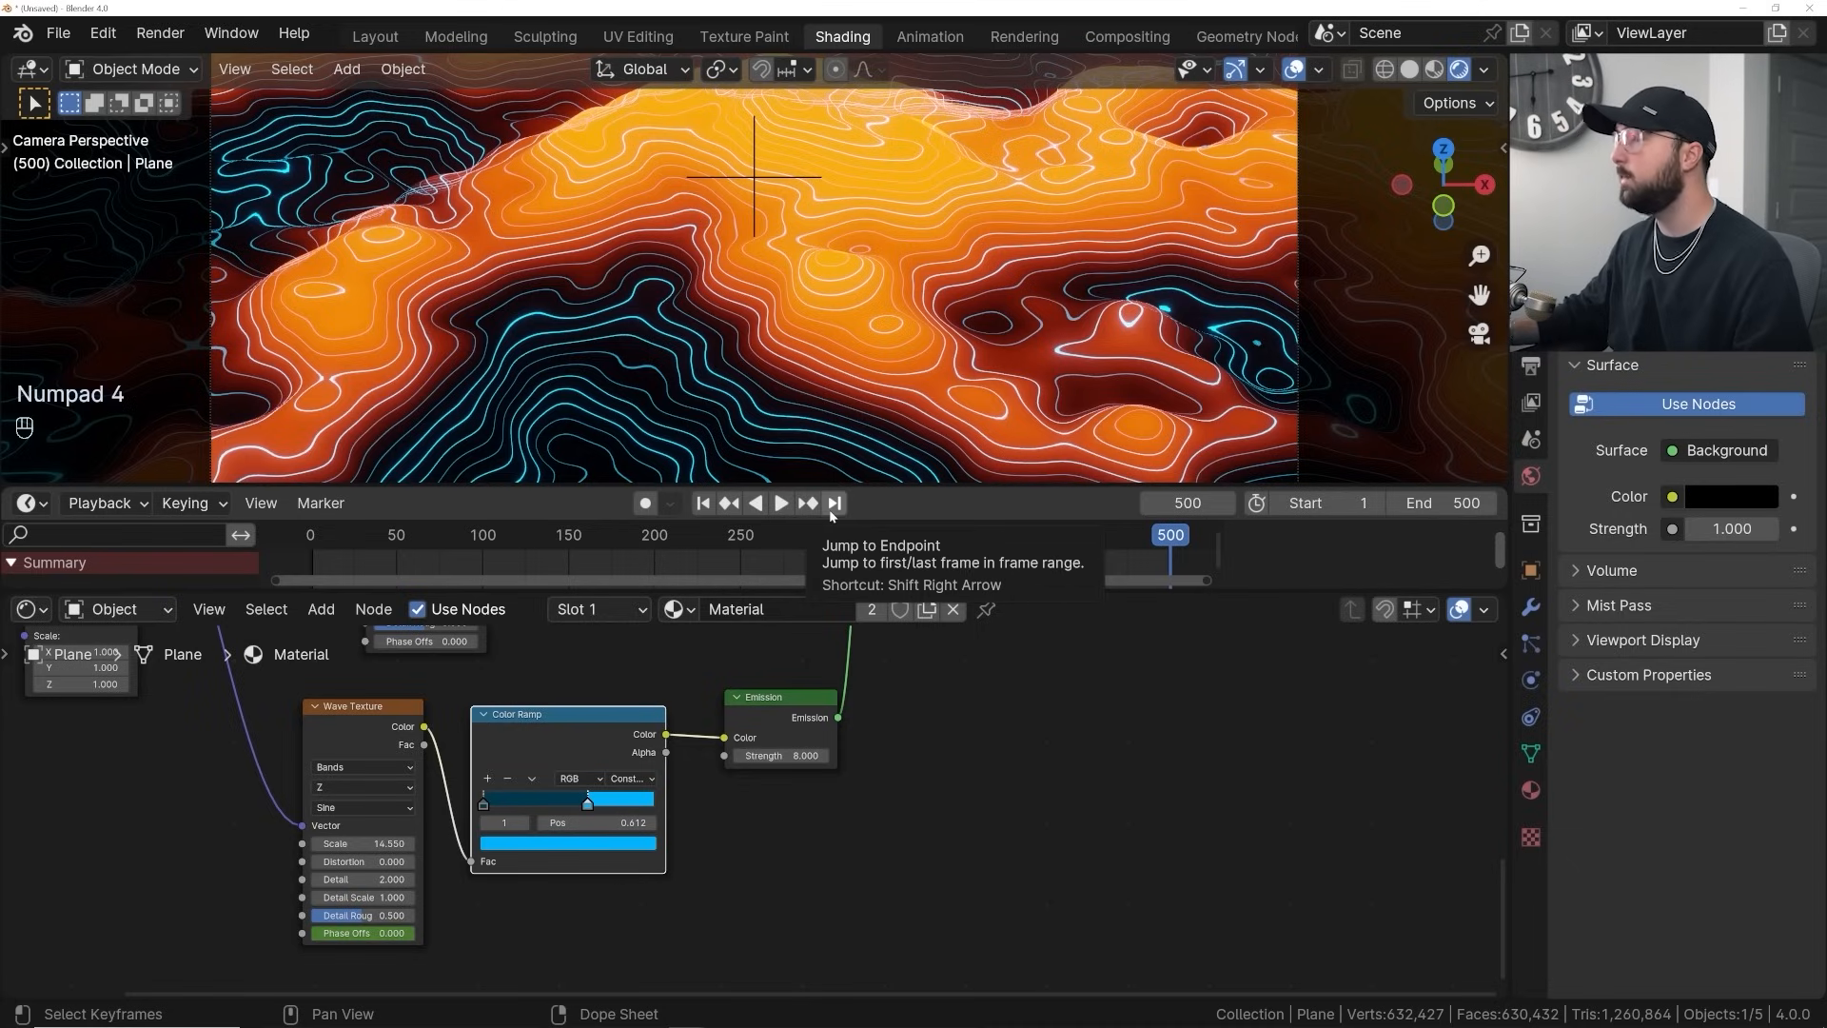
left_click(361, 933)
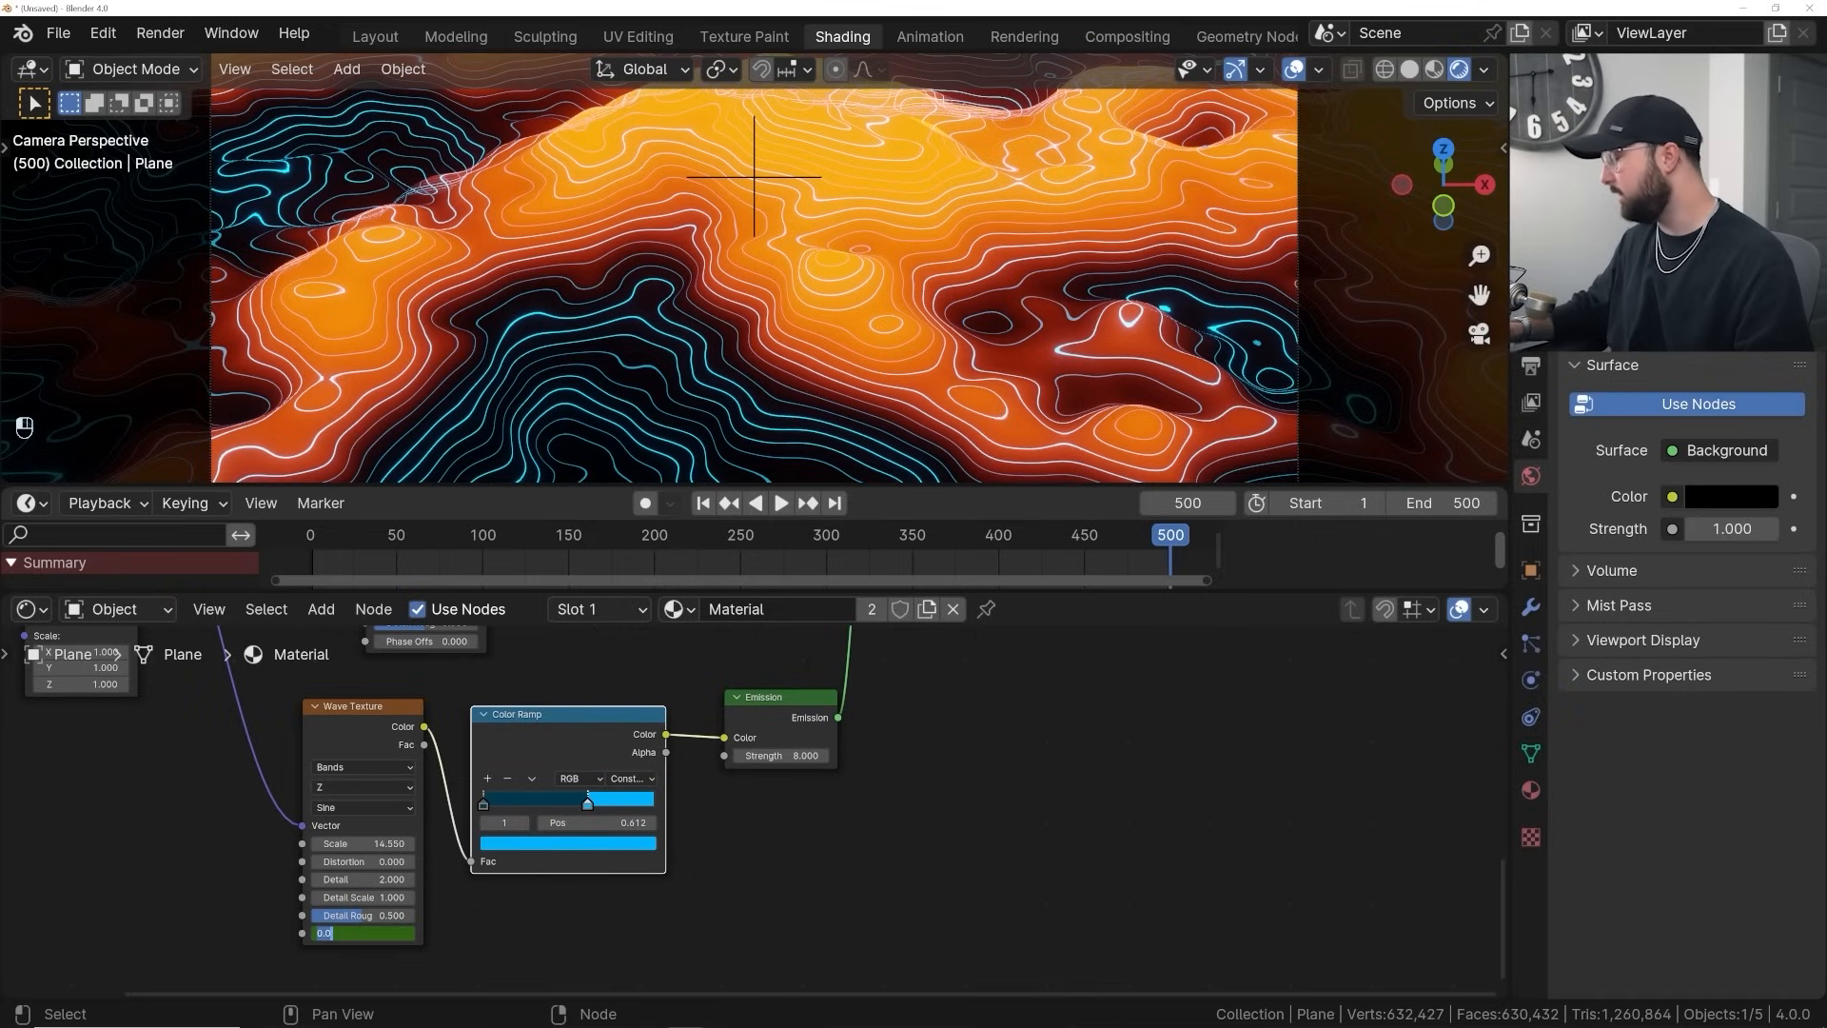
type("40")
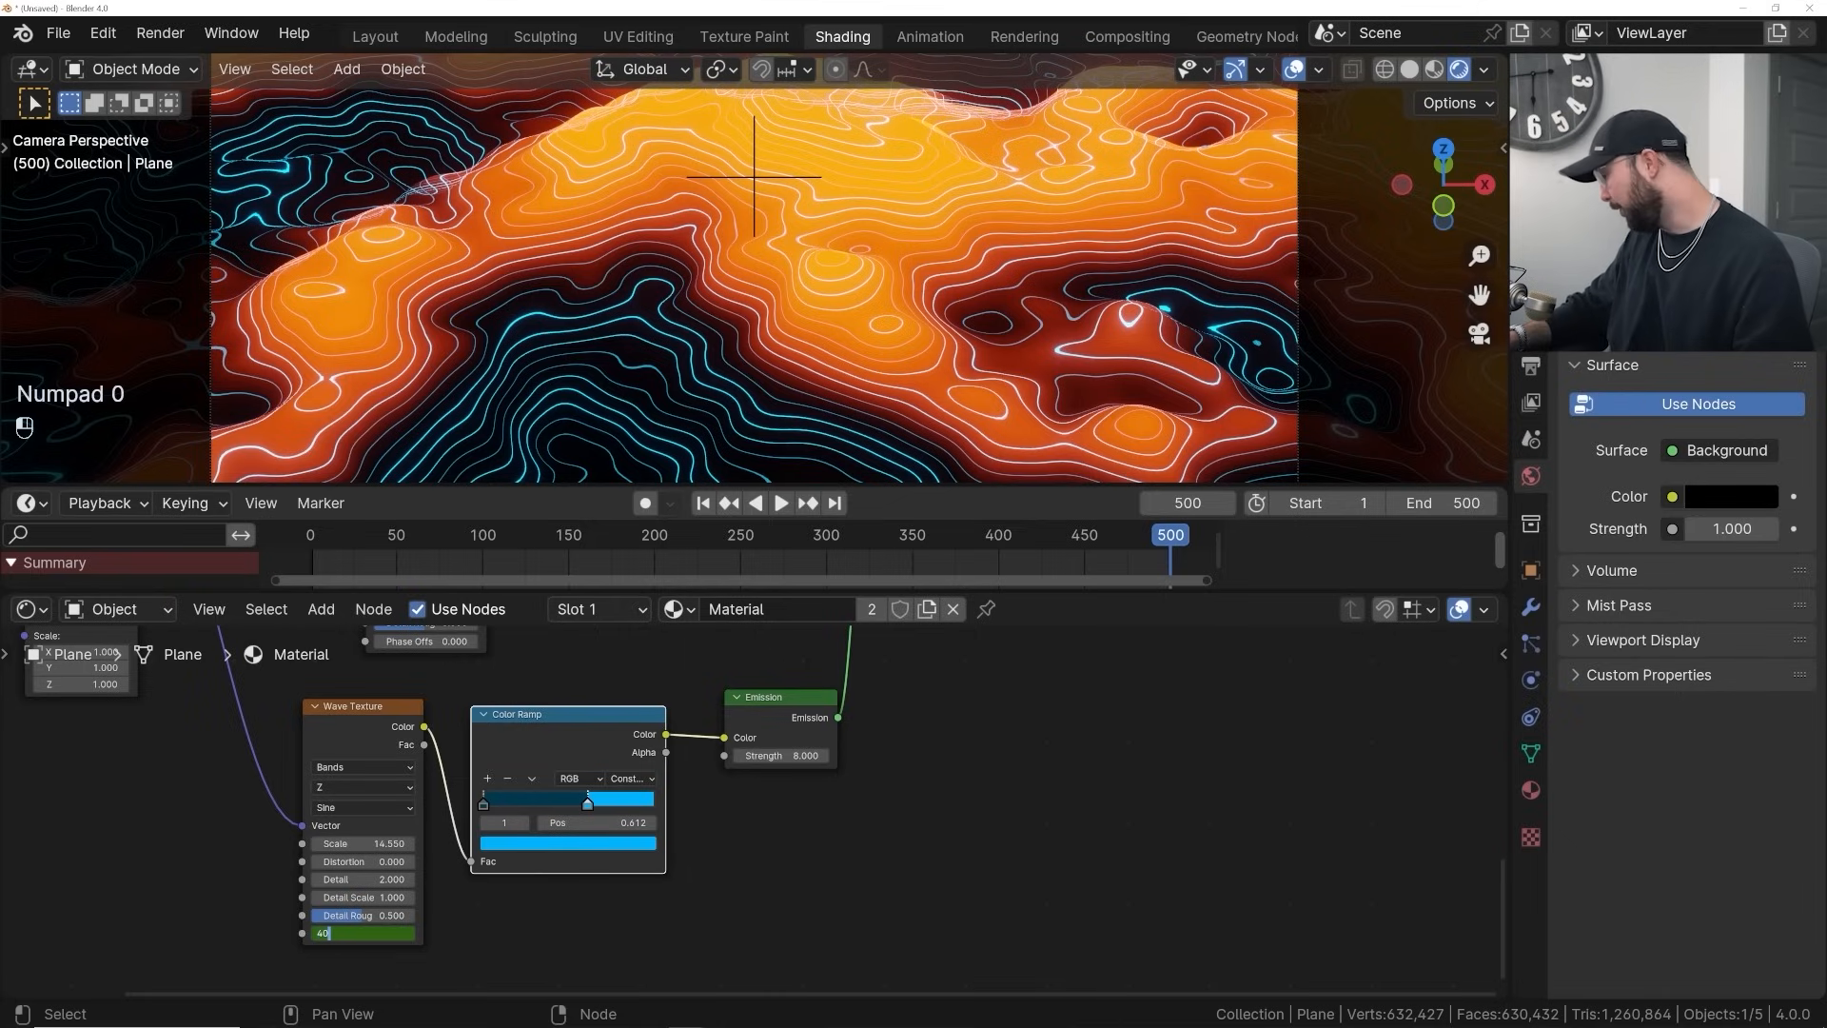
type("0*")
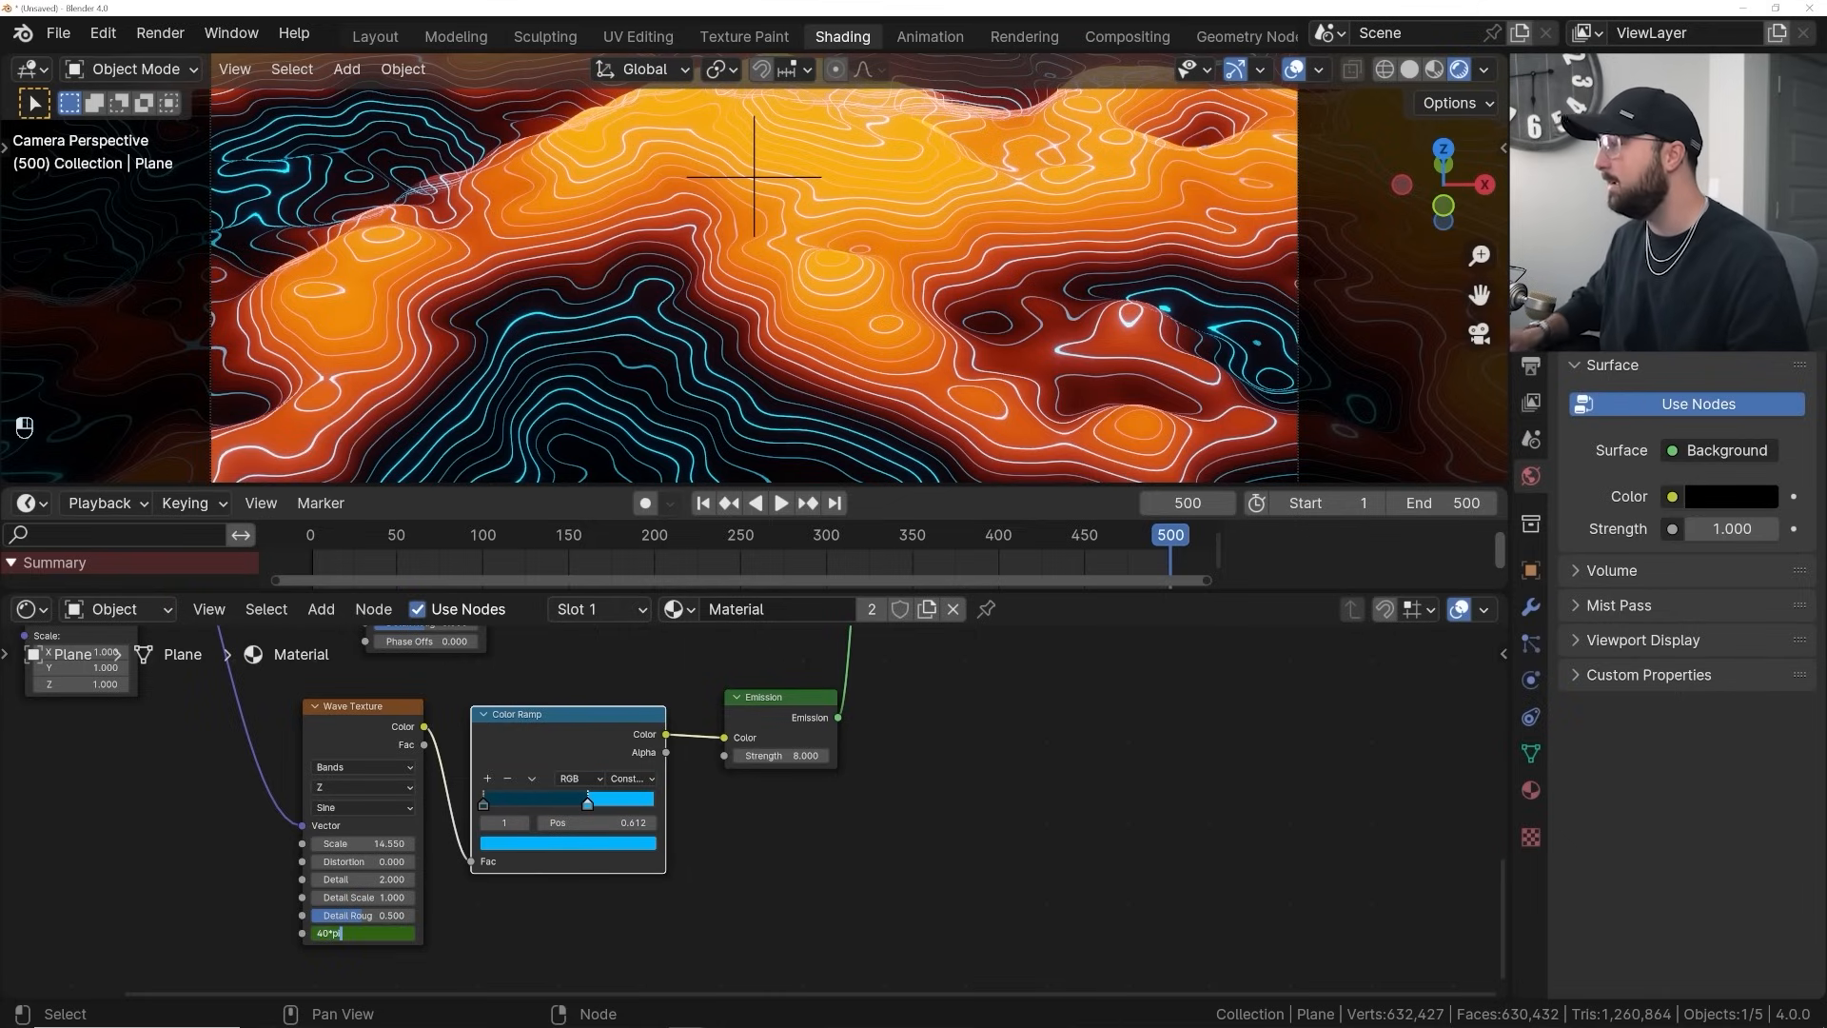
key("Return")
key("i")
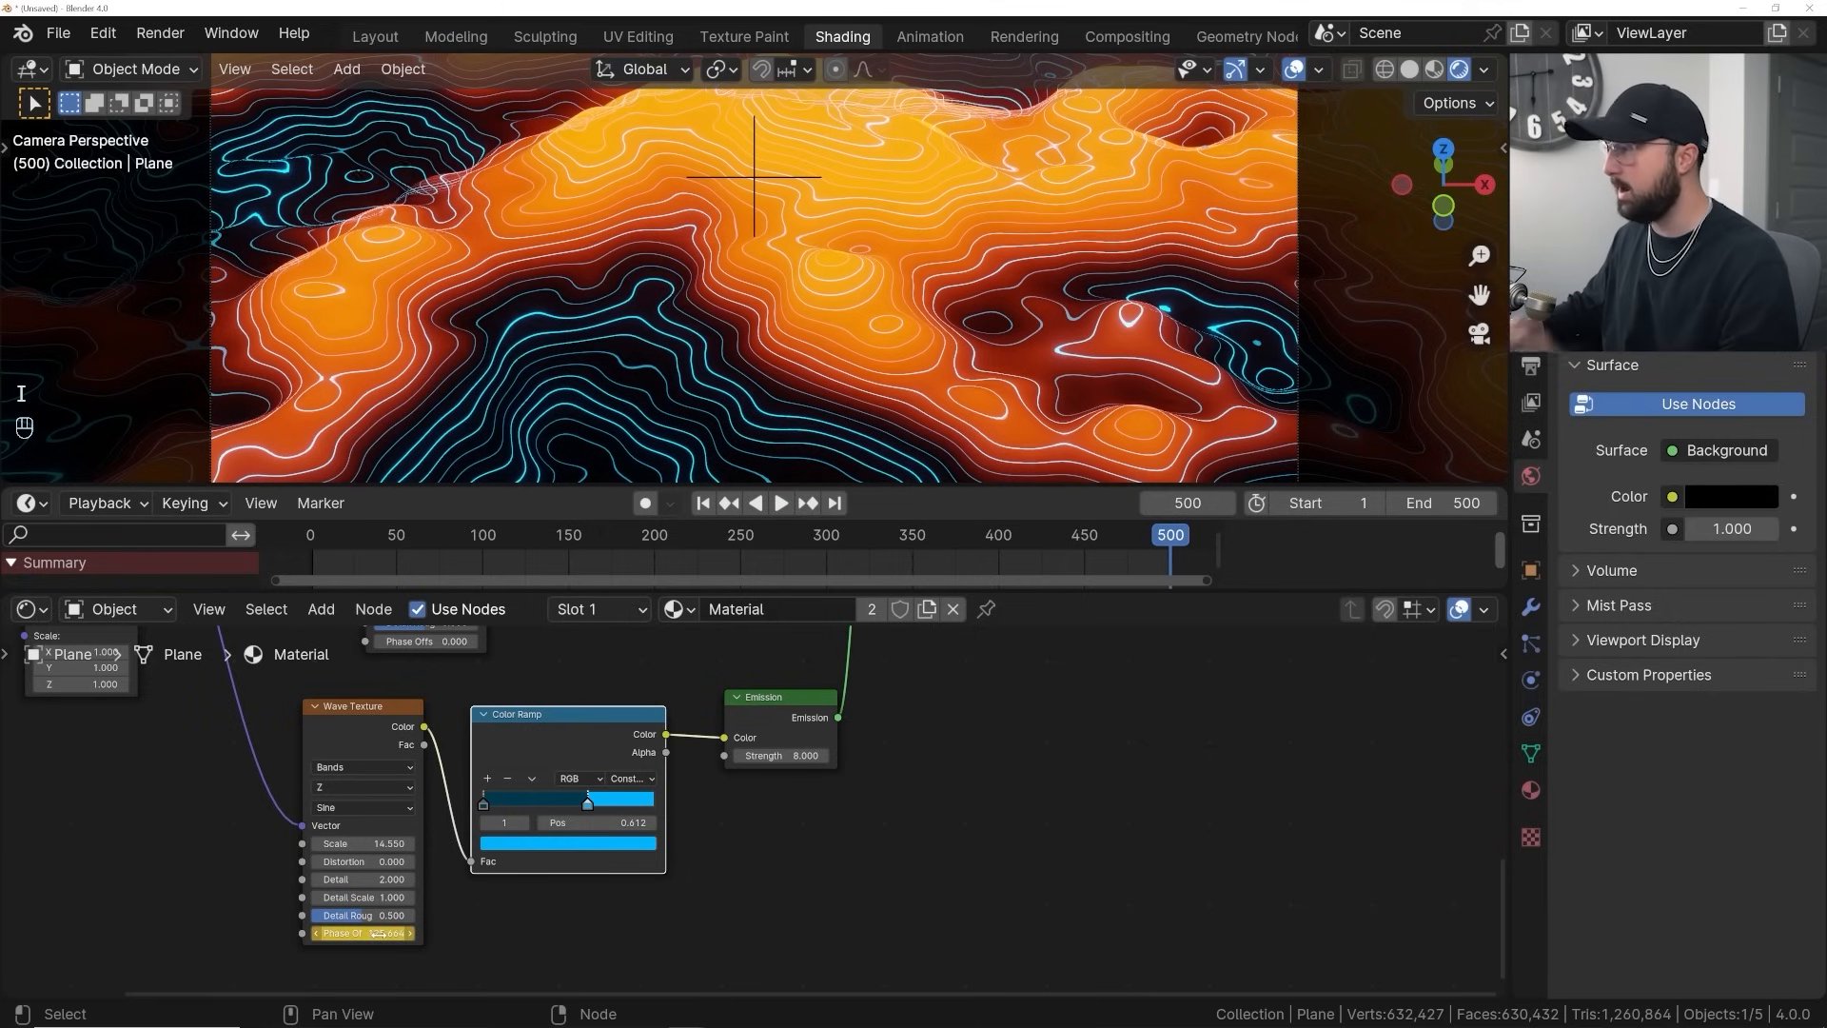
Preview the moving blue contour lines through the camera, and return to the first frame with the camera frame refitted
key("space")
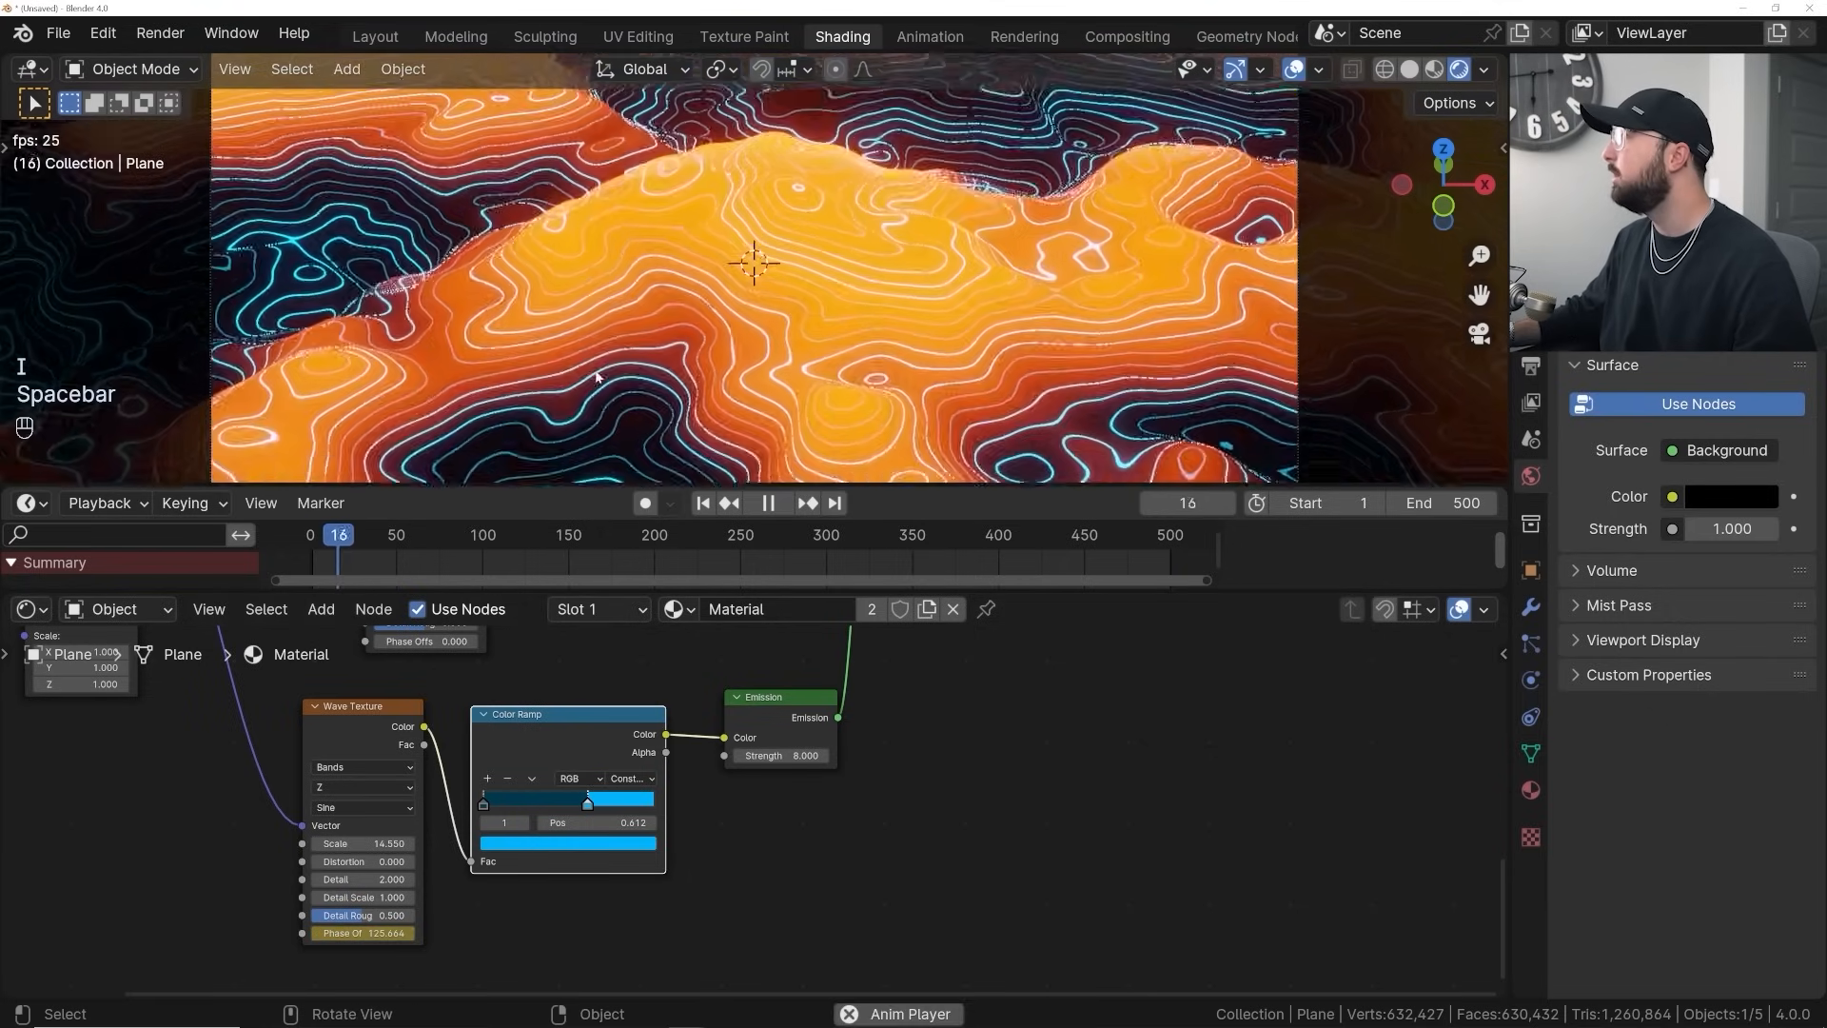
scroll(640, 412, "up", 3)
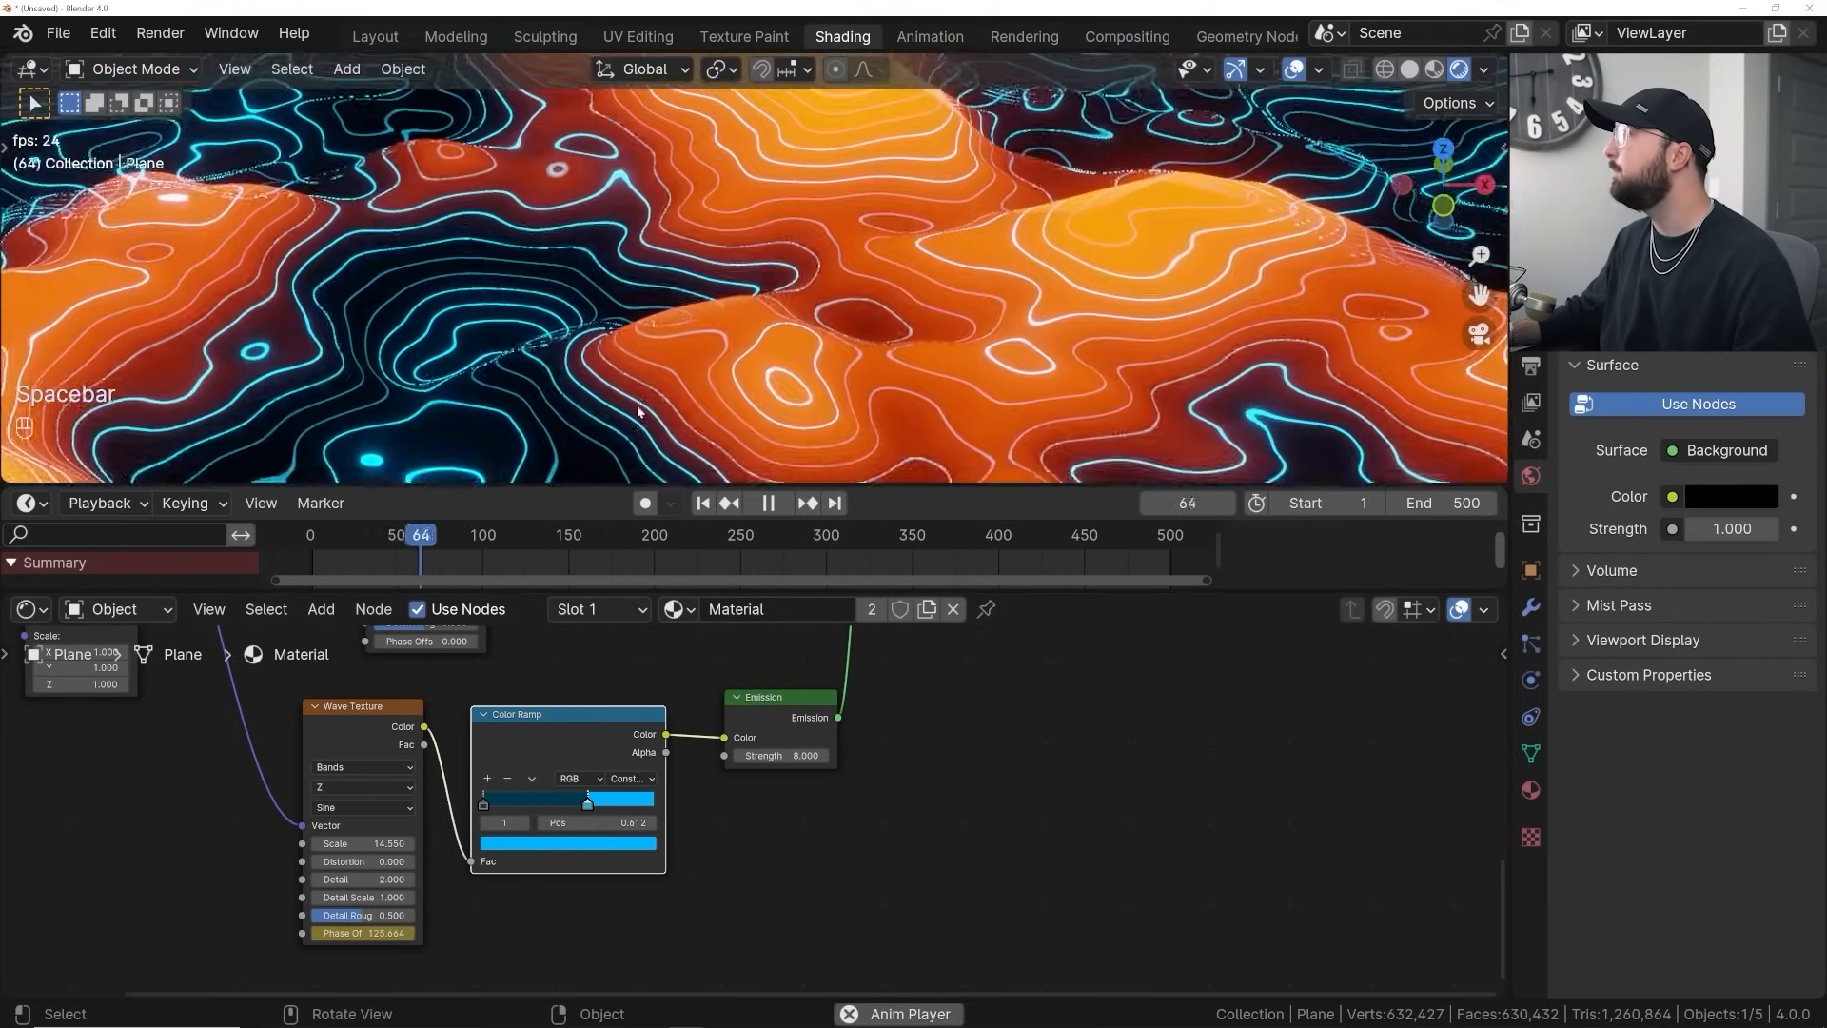
scroll(640, 412, "down", 4)
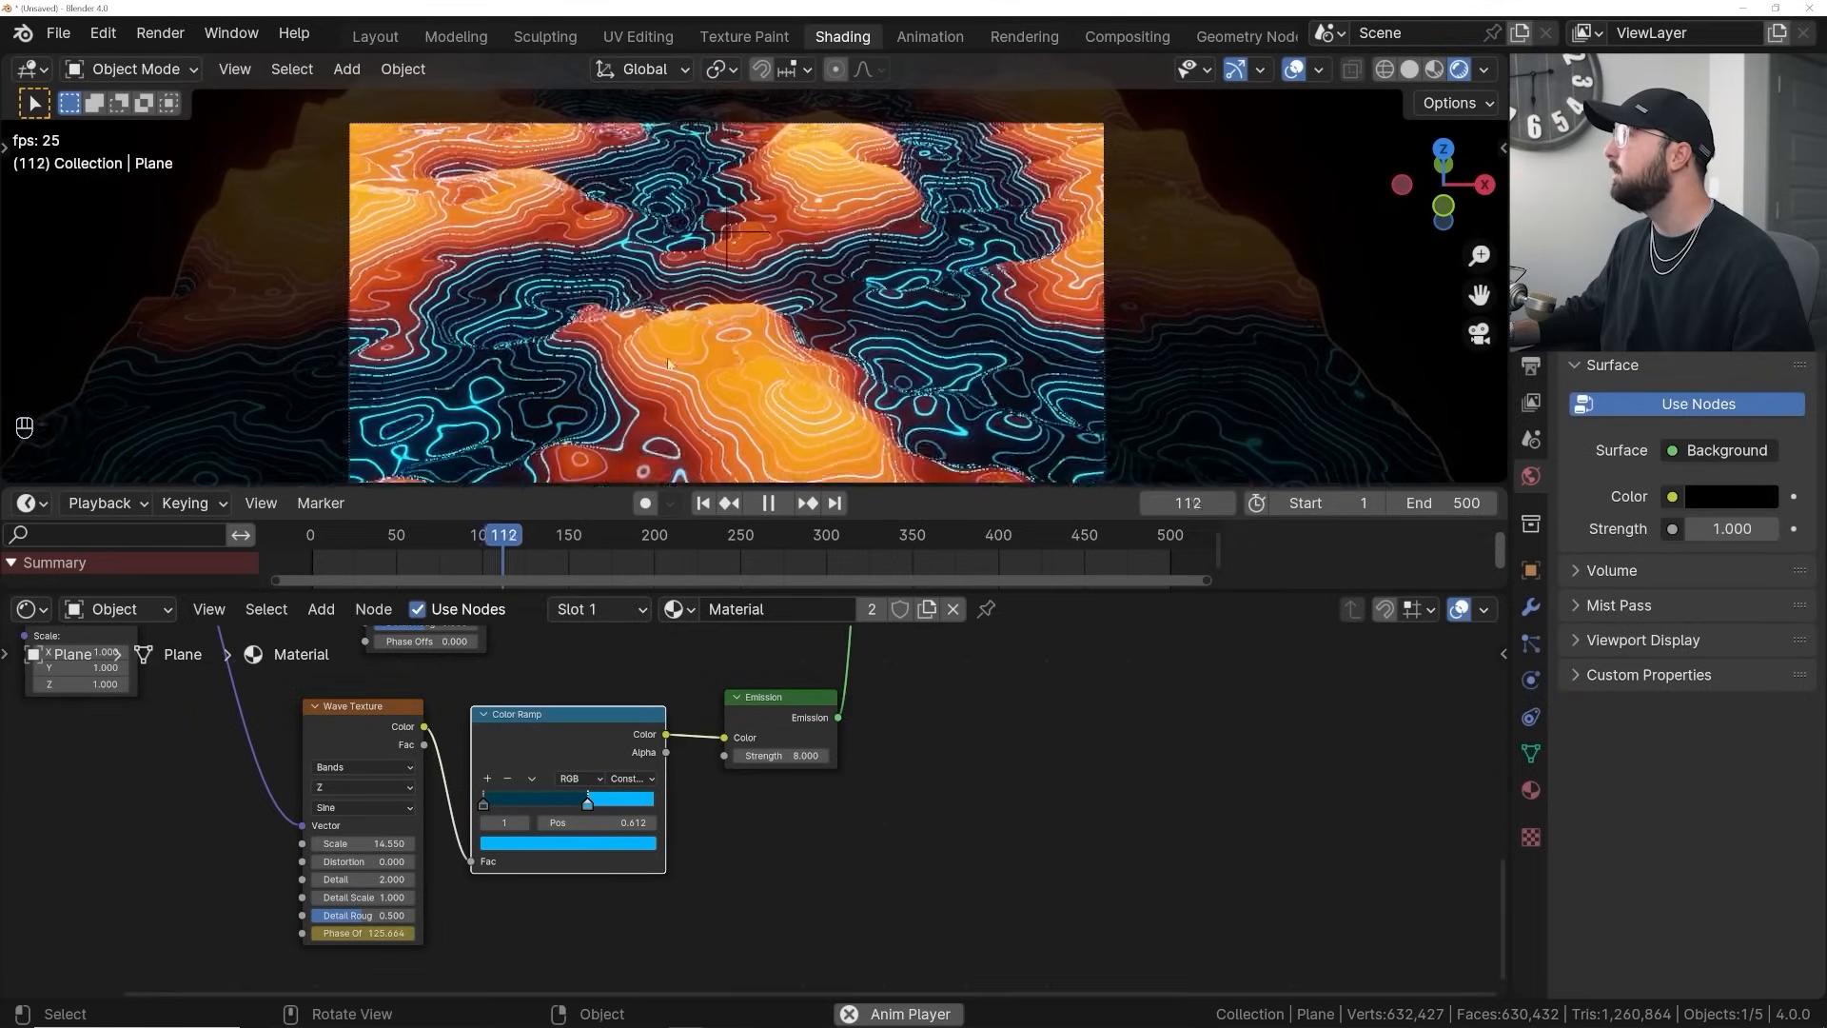
scroll(668, 363, "up", 2)
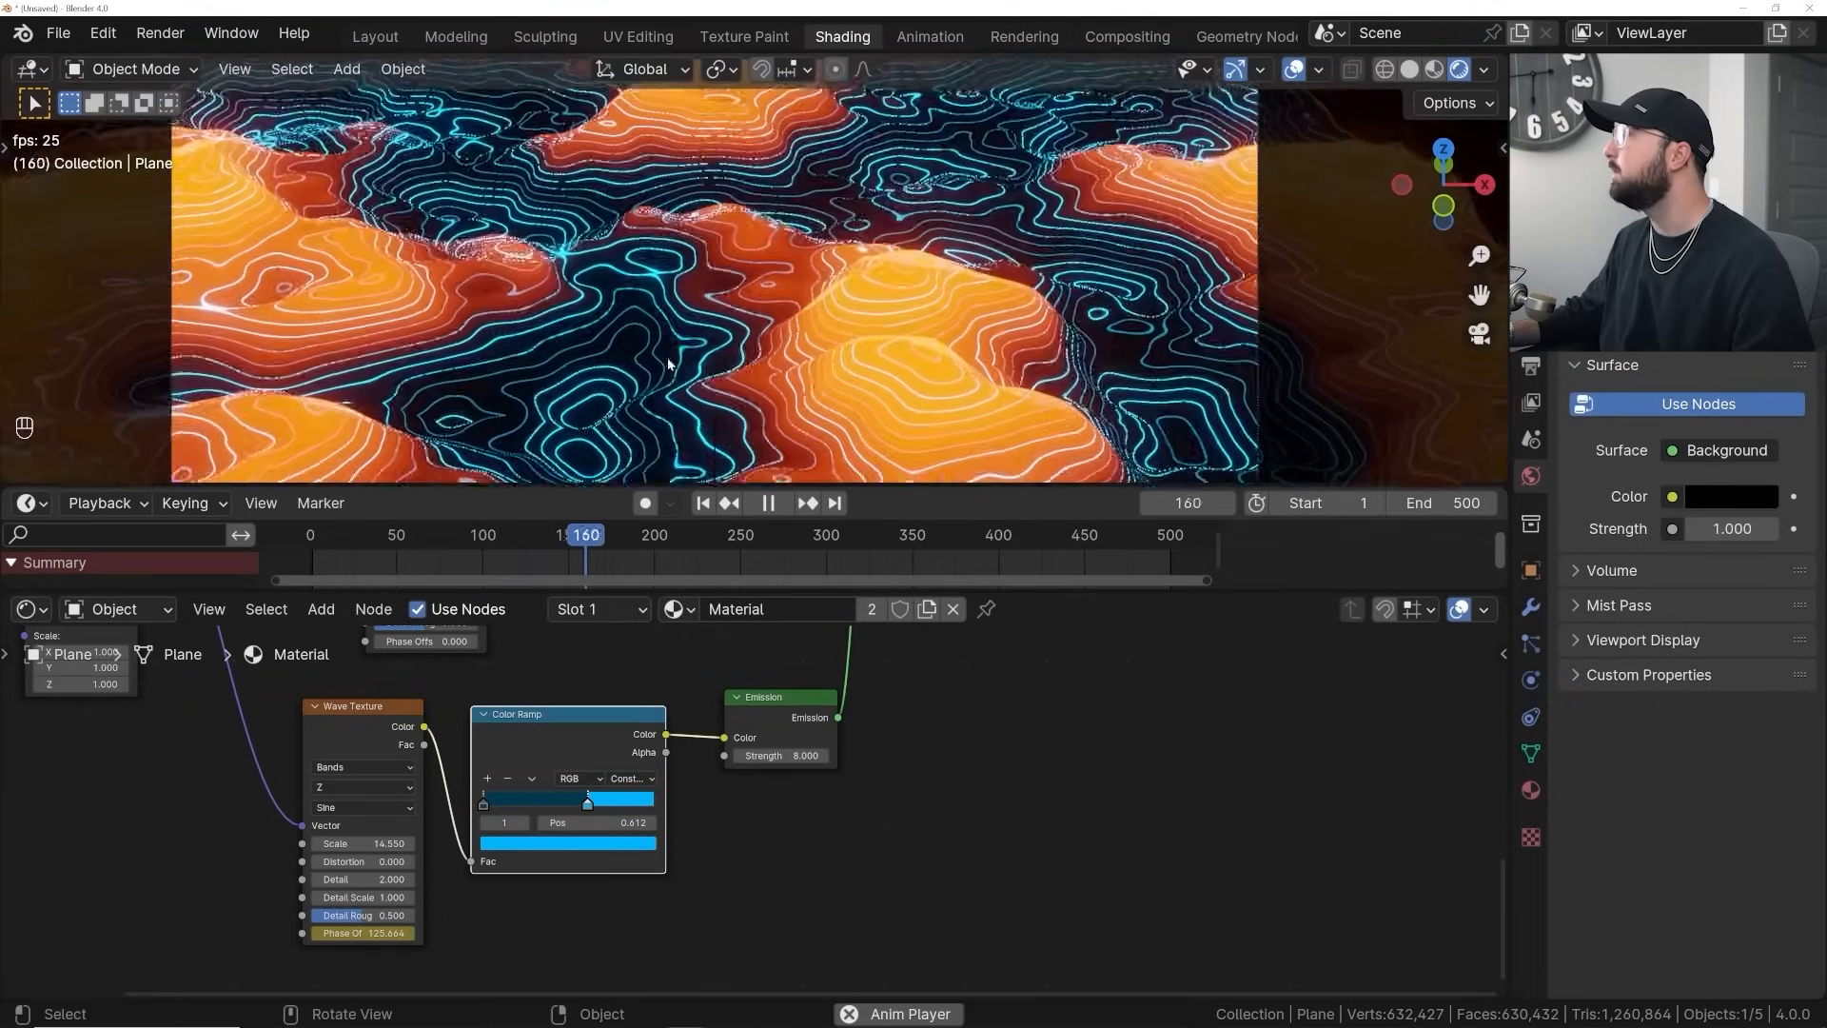
key("space")
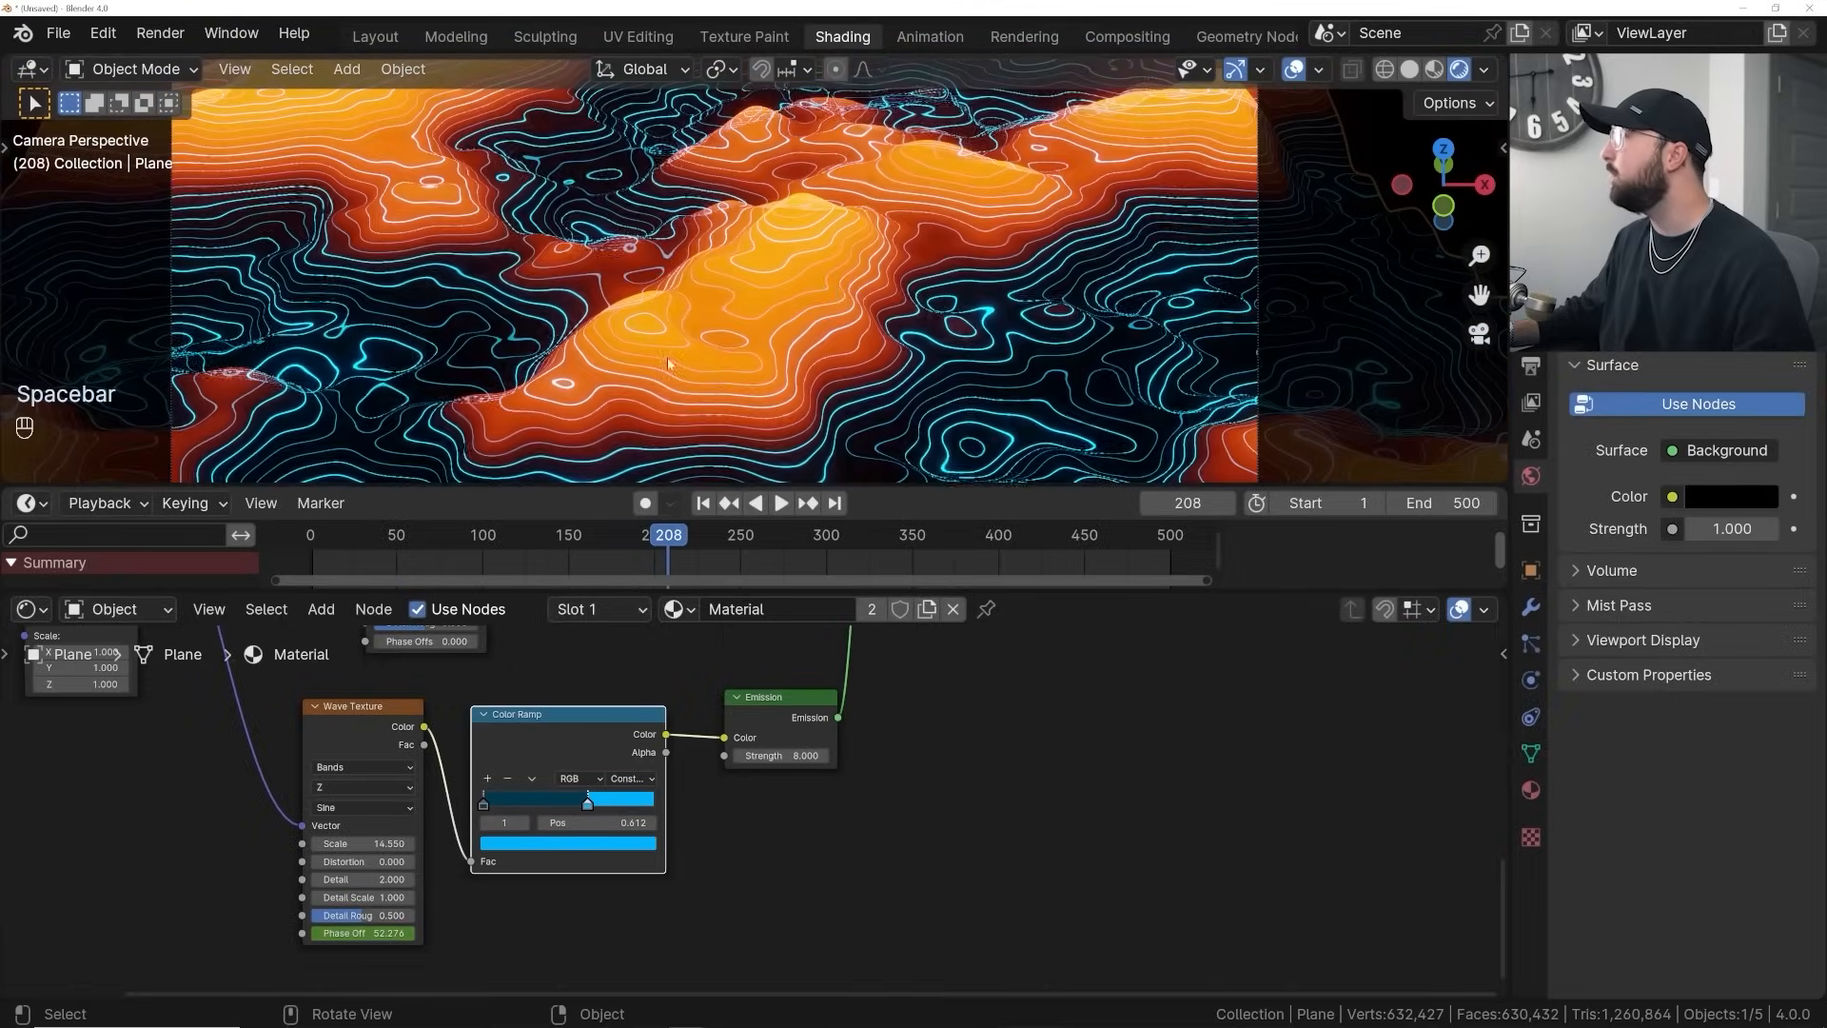
left_click(703, 504)
scroll(700, 426, "up", 2)
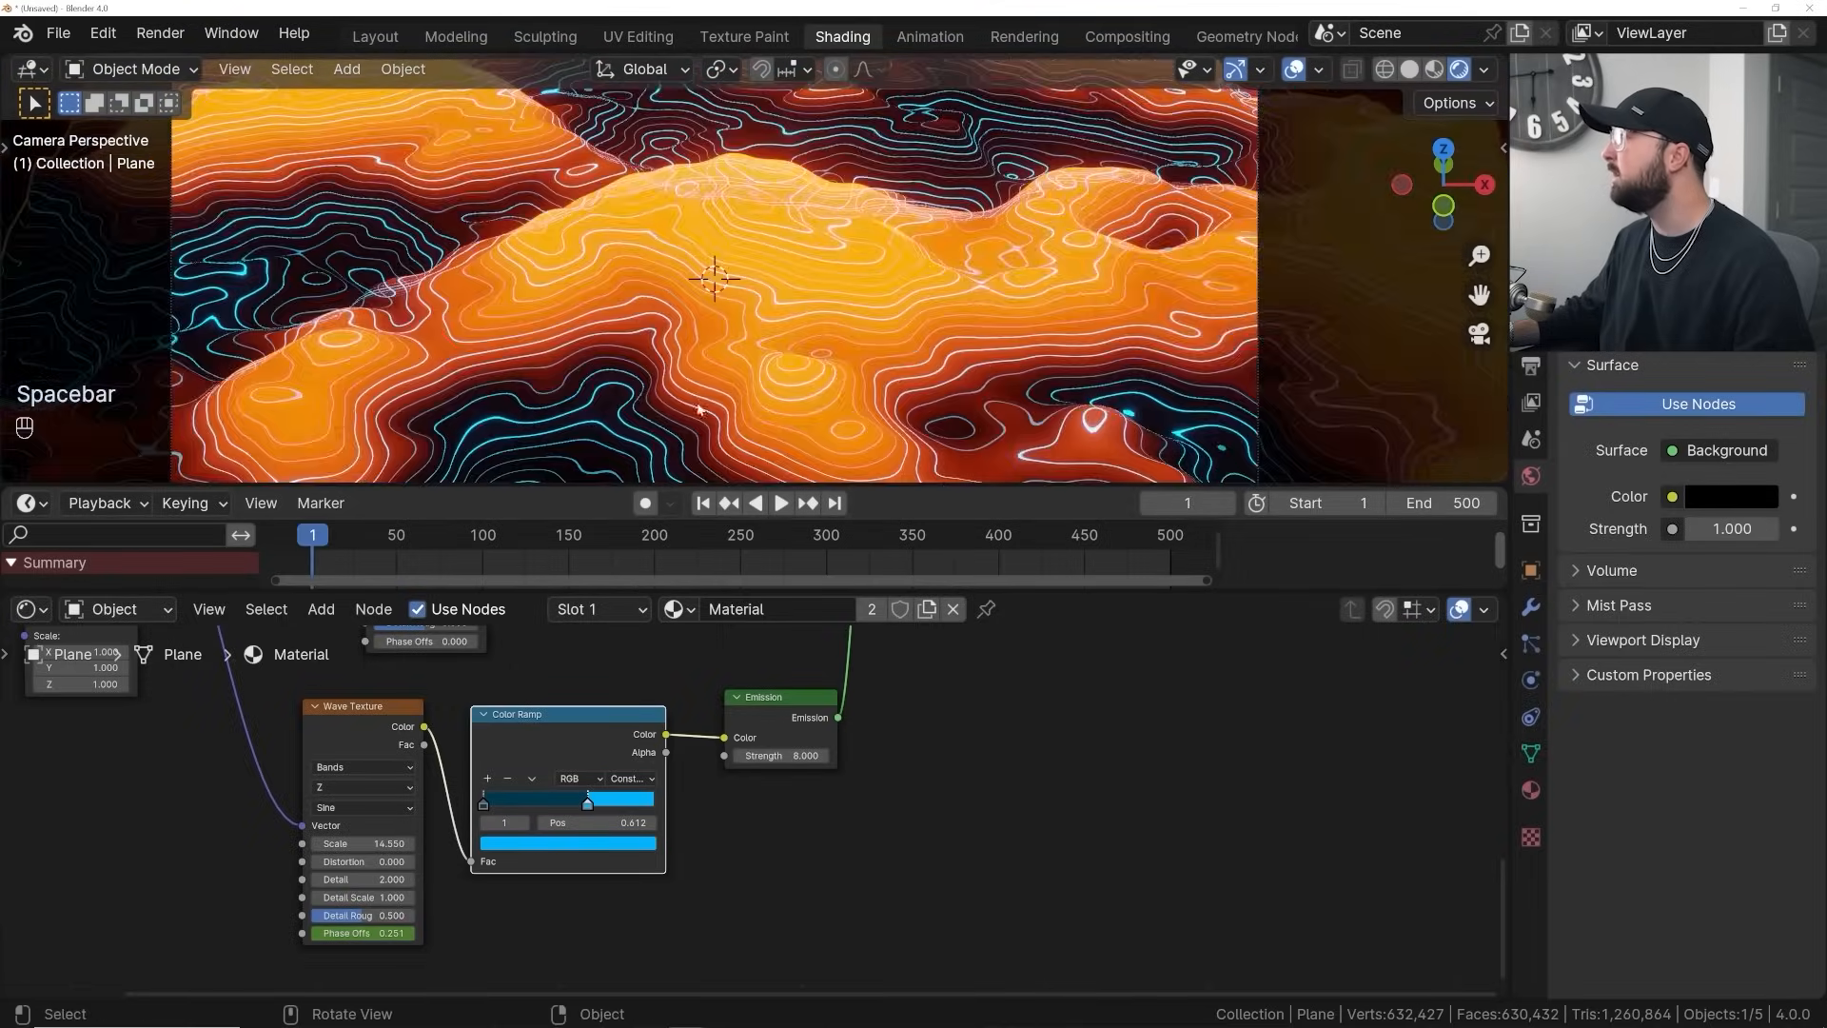
scroll(711, 380, "down", 7)
scroll(712, 382, "up", 4)
middle_click_drag(694, 220, 694, 181, "shift")
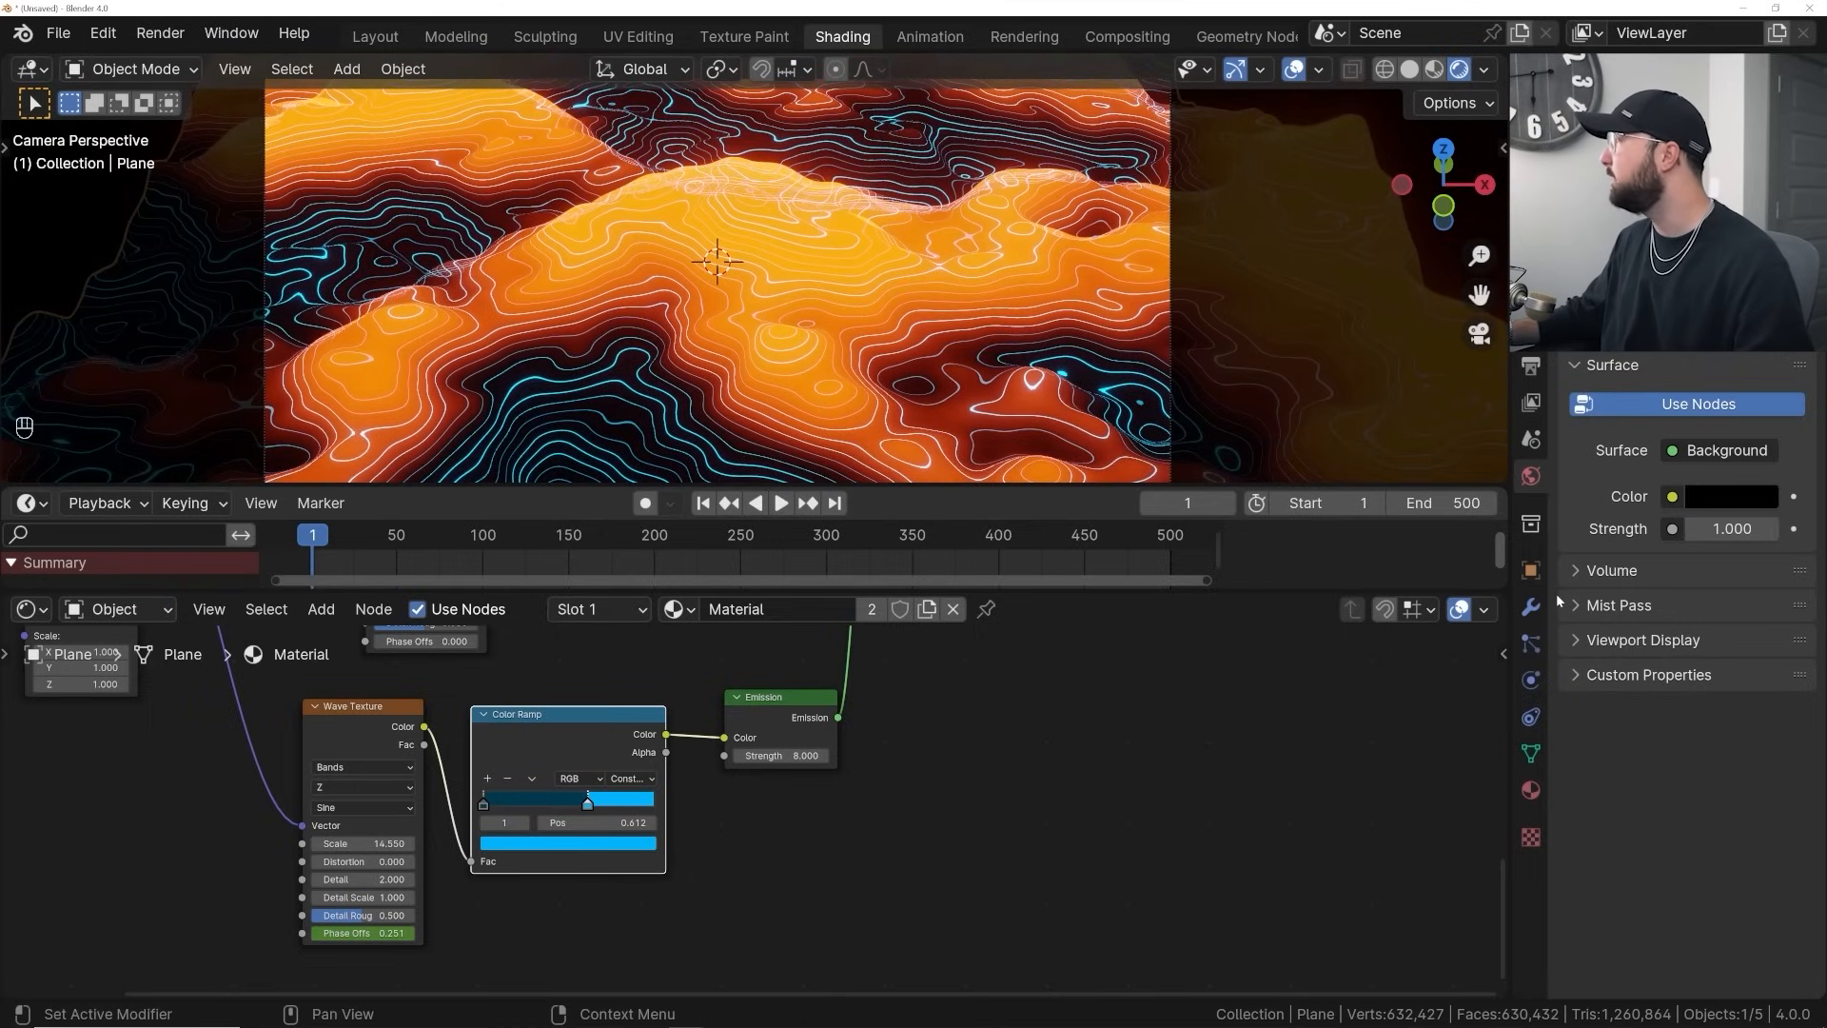
Add a Principled Volume to the world with a density of 0.16
left_click(1586, 577)
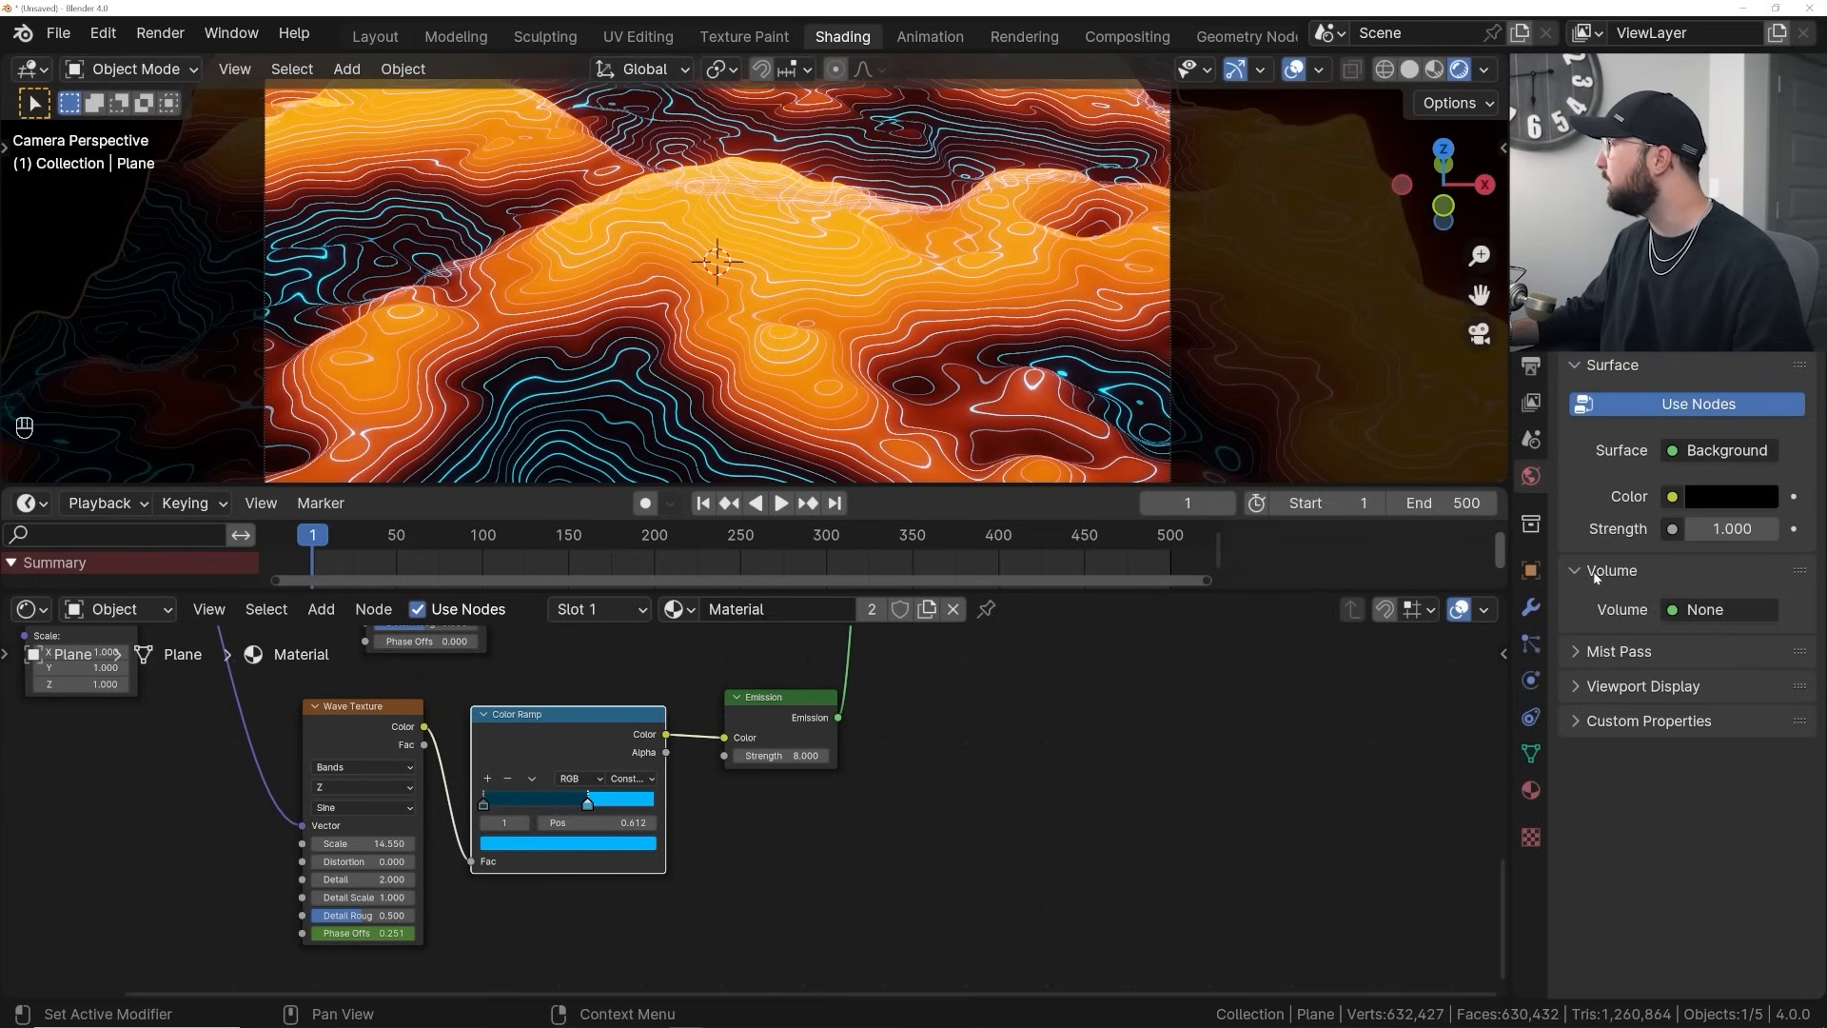
left_click(1585, 572)
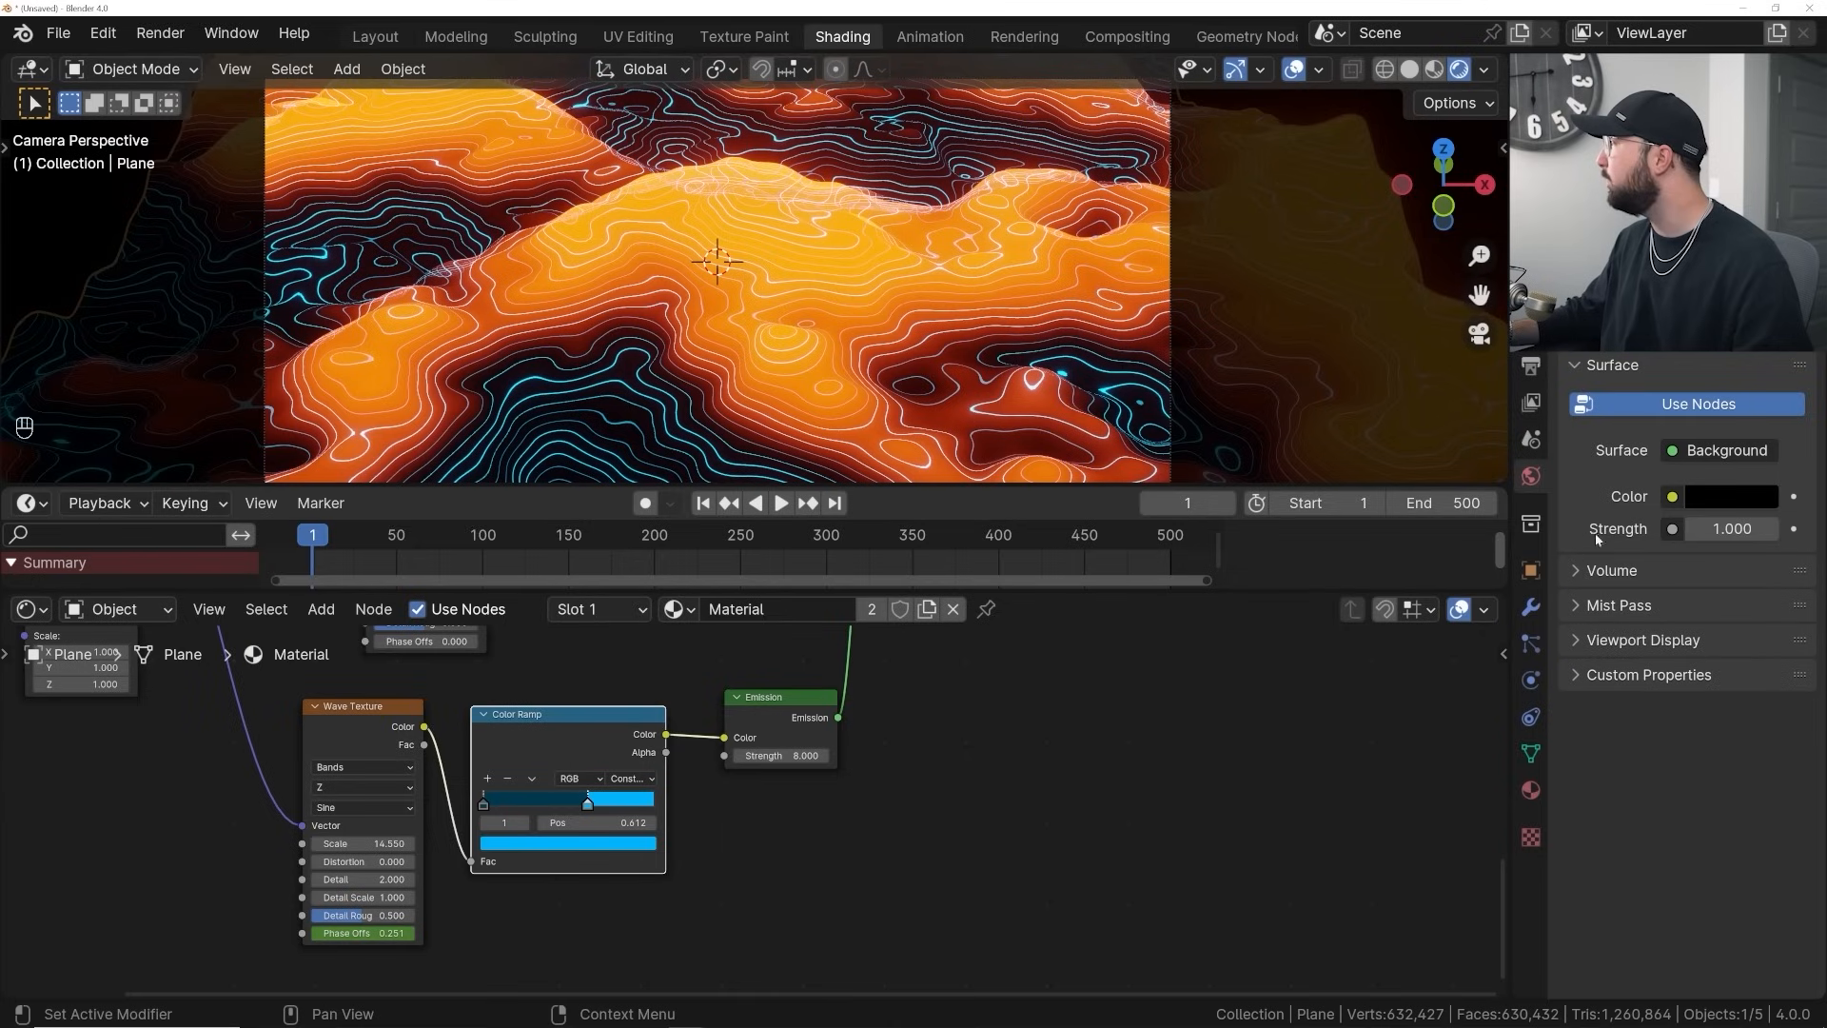
left_click(1623, 581)
left_click(1688, 612)
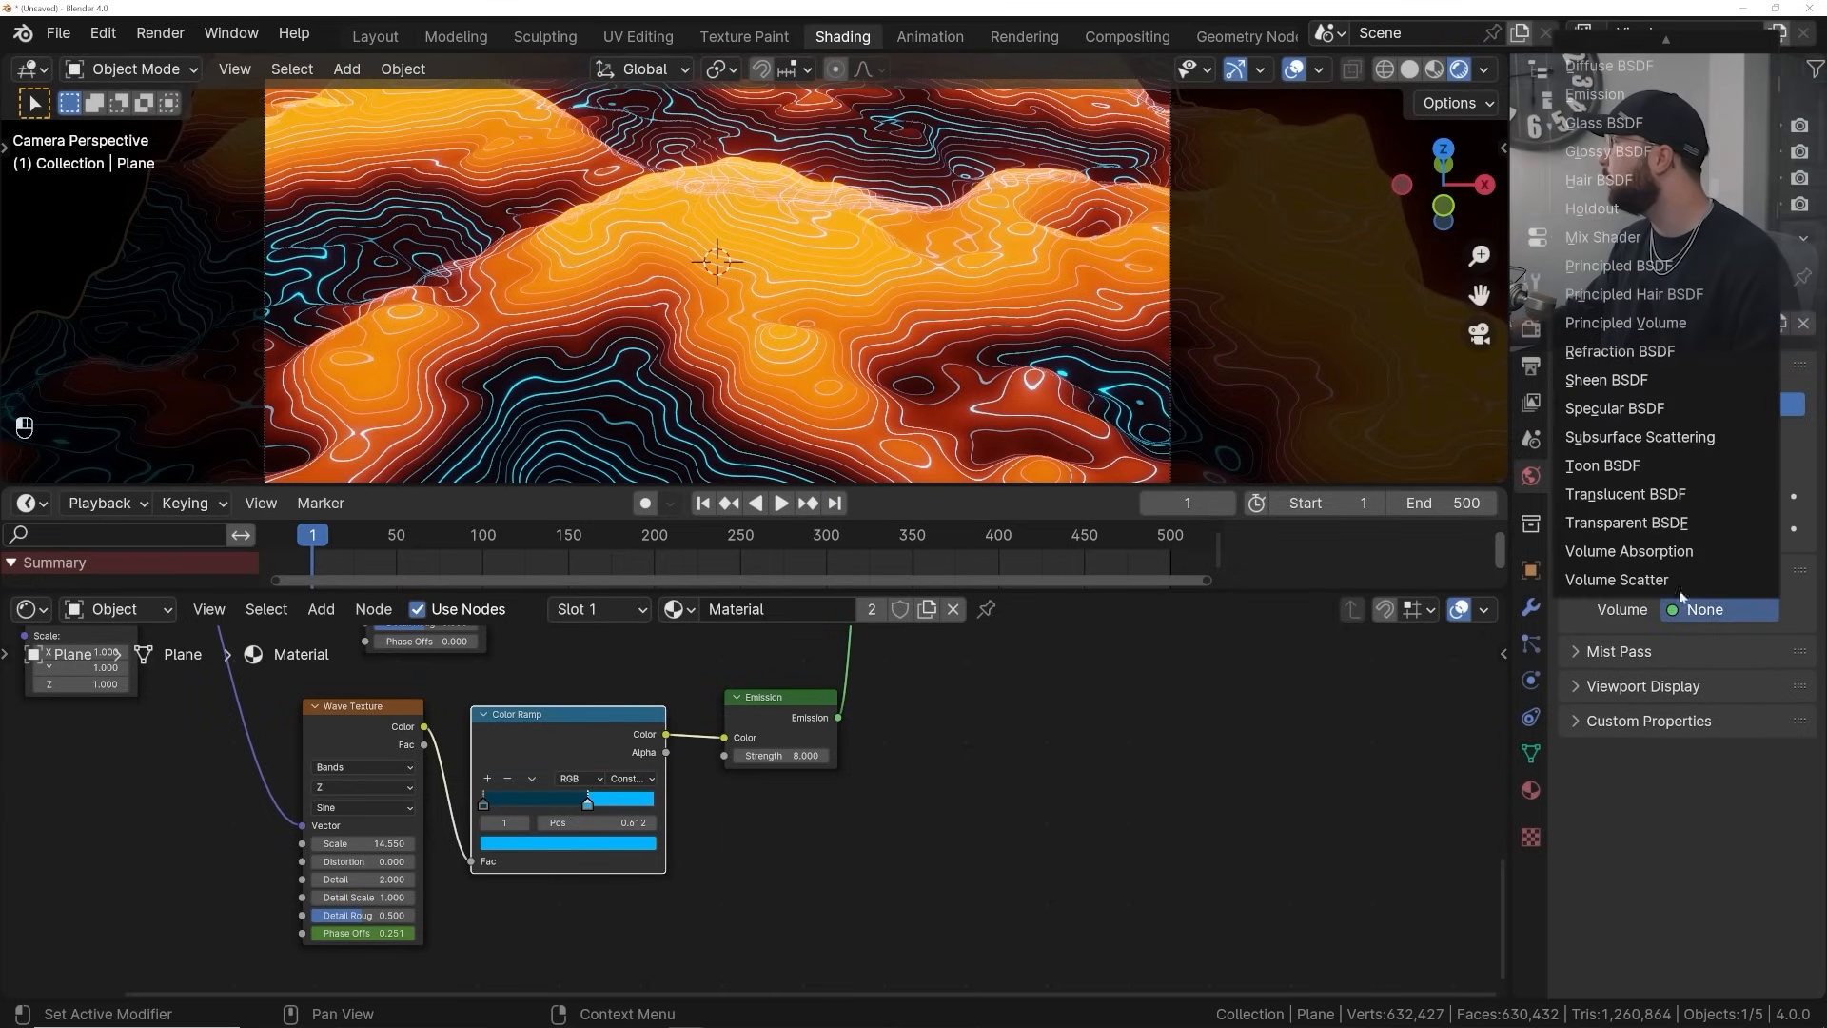
left_click(1625, 323)
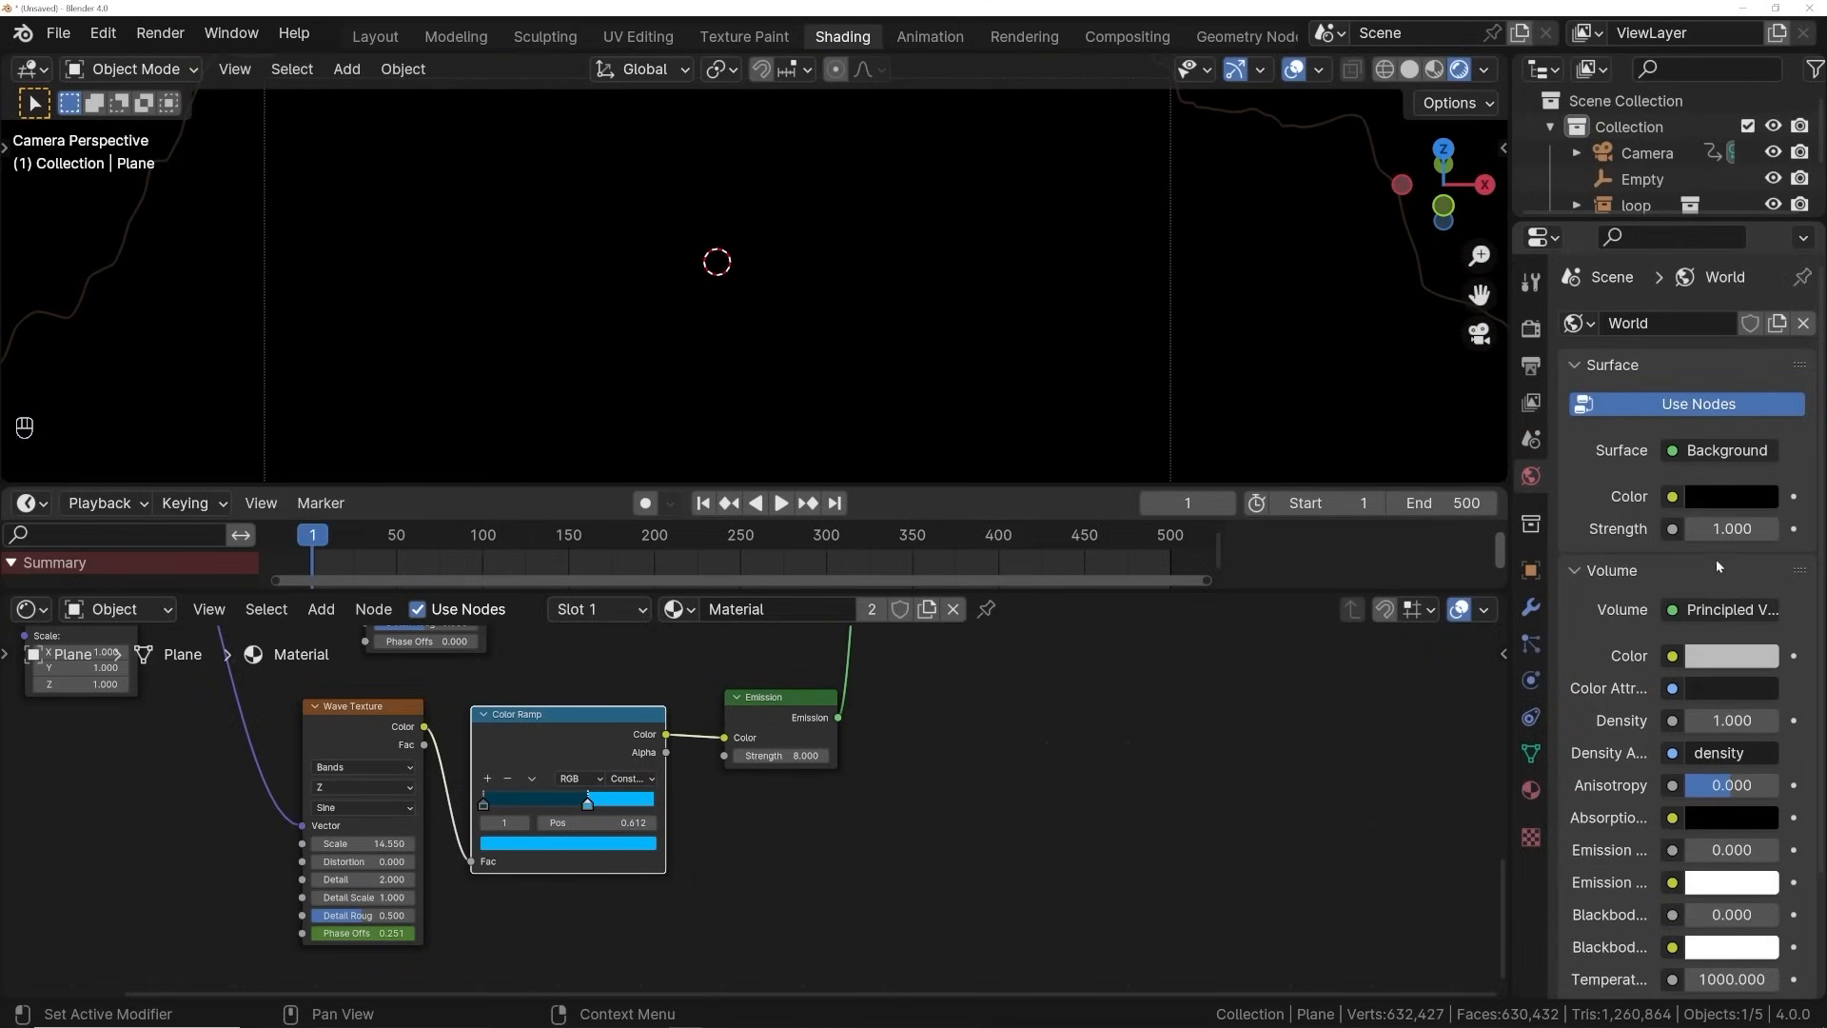
left_click(1728, 721)
type("0.46")
key("Return")
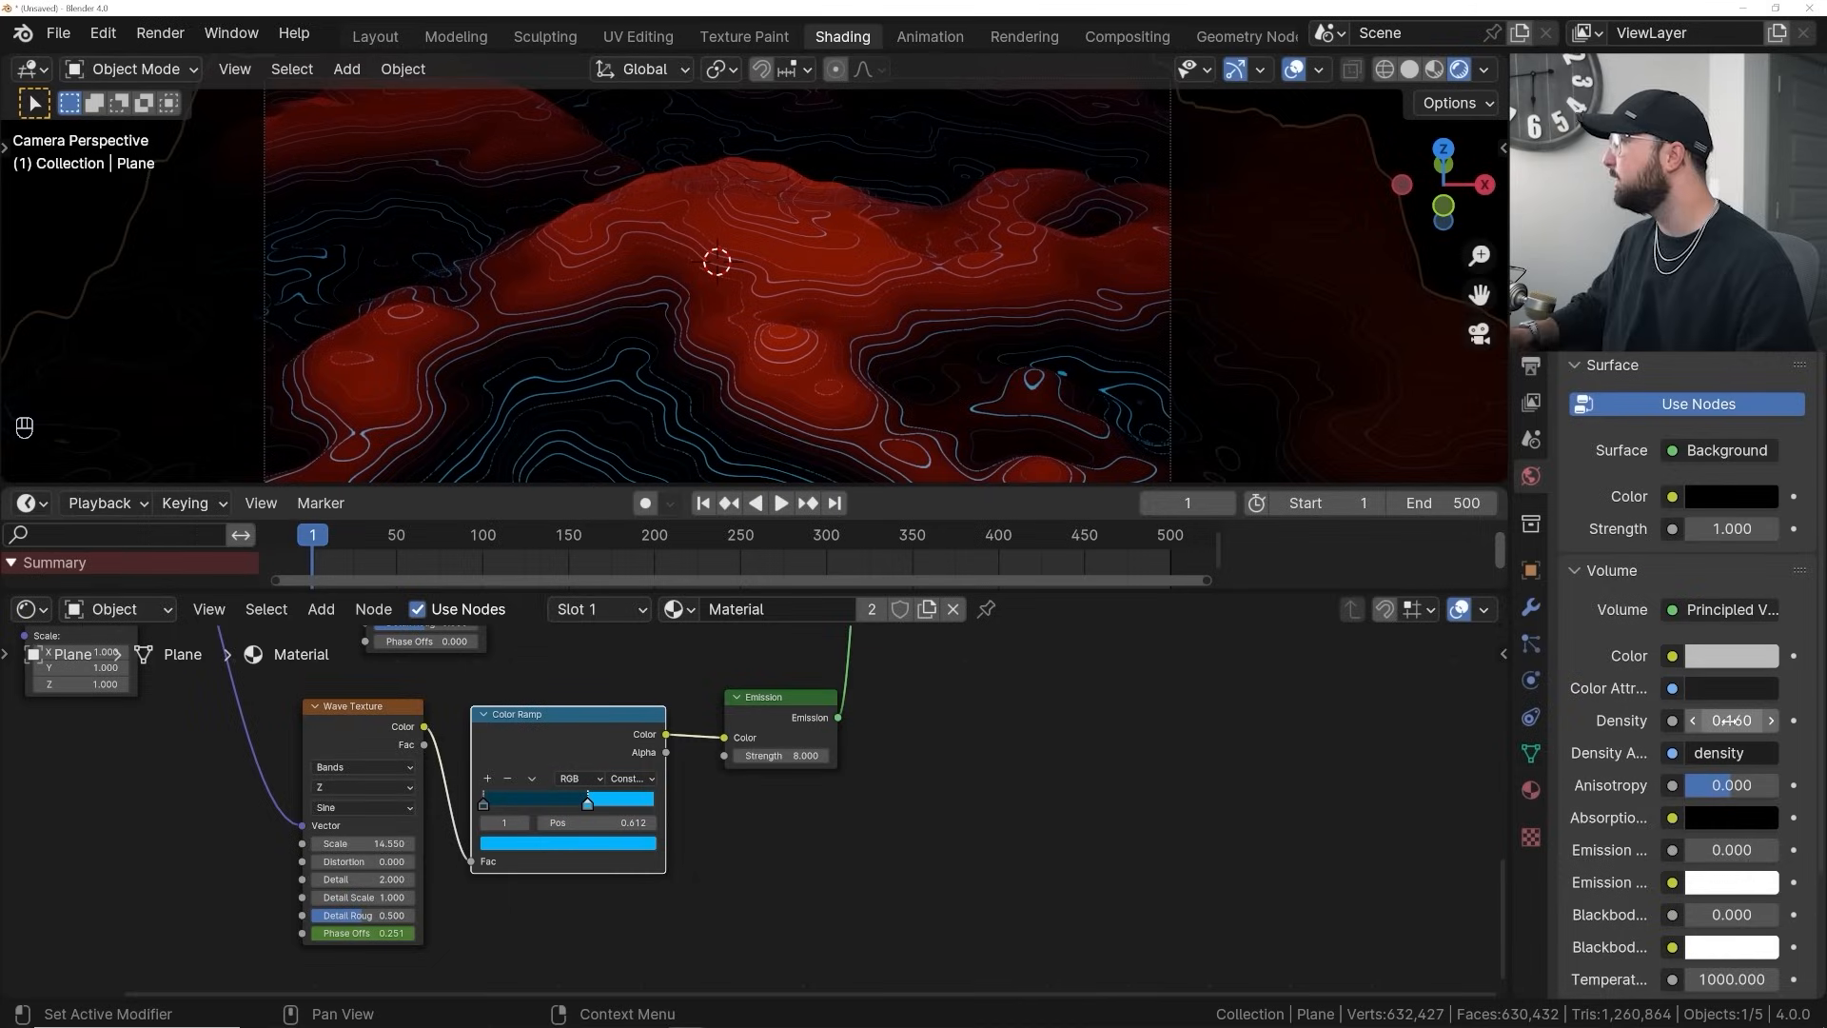
Raise the Emission strengths in the terrain material to 132 for the blue lines and 76.5 for the orange
scroll(713, 370, "down", 3)
scroll(711, 360, "up", 2)
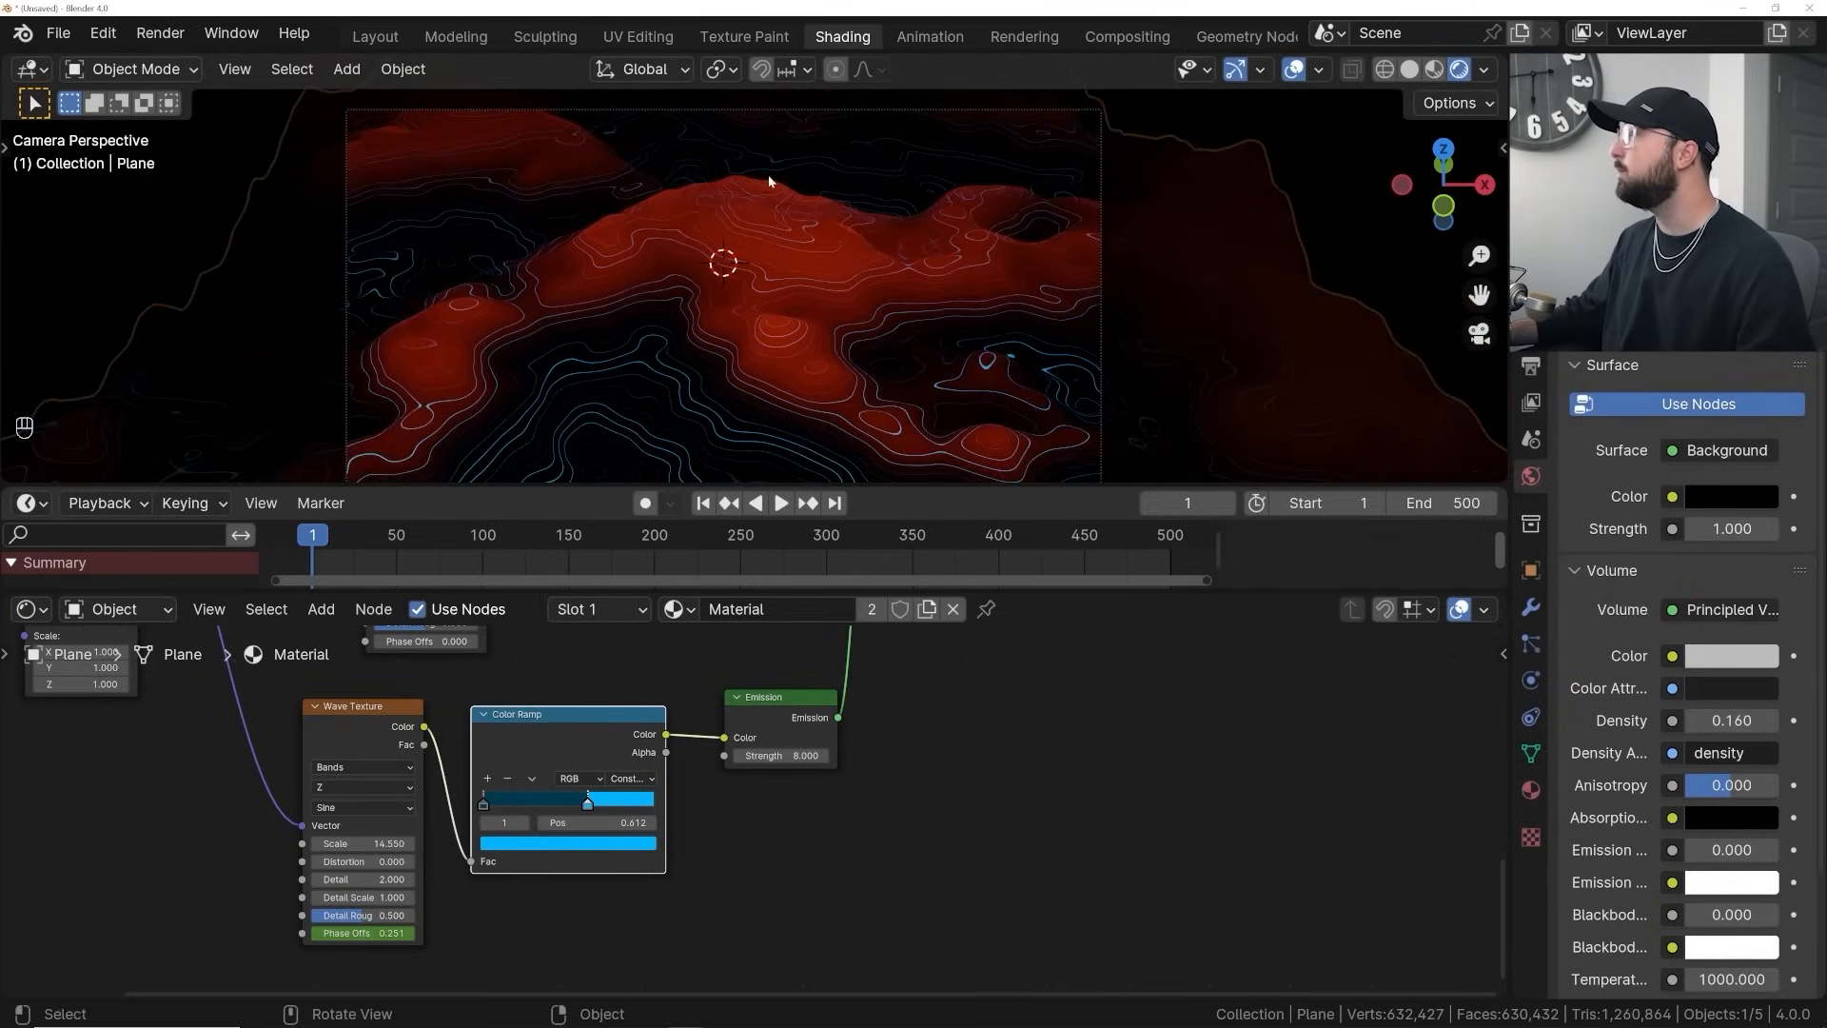
middle_click_drag(769, 181, 784, 311, "shift")
scroll(735, 162, "down", 3)
middle_click_drag(710, 451, 640, 272, "shift")
scroll(704, 351, "up", 4)
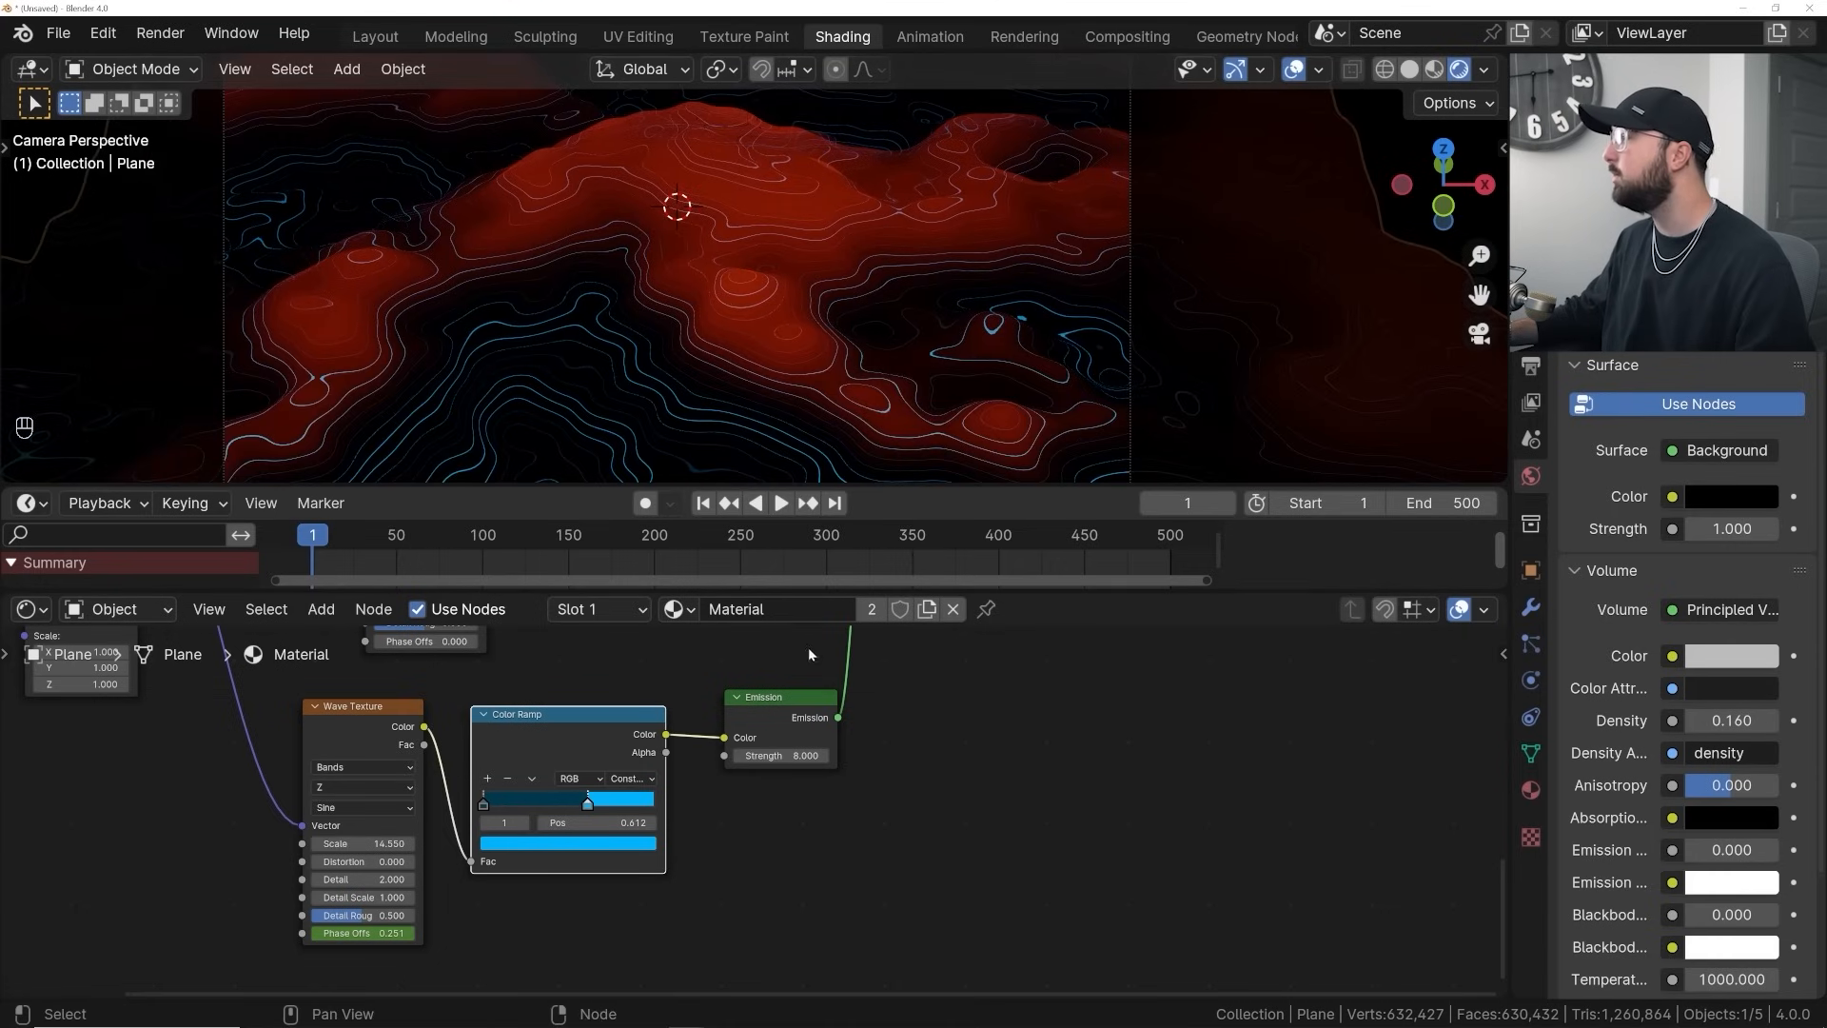
middle_click_drag(811, 774, 738, 884)
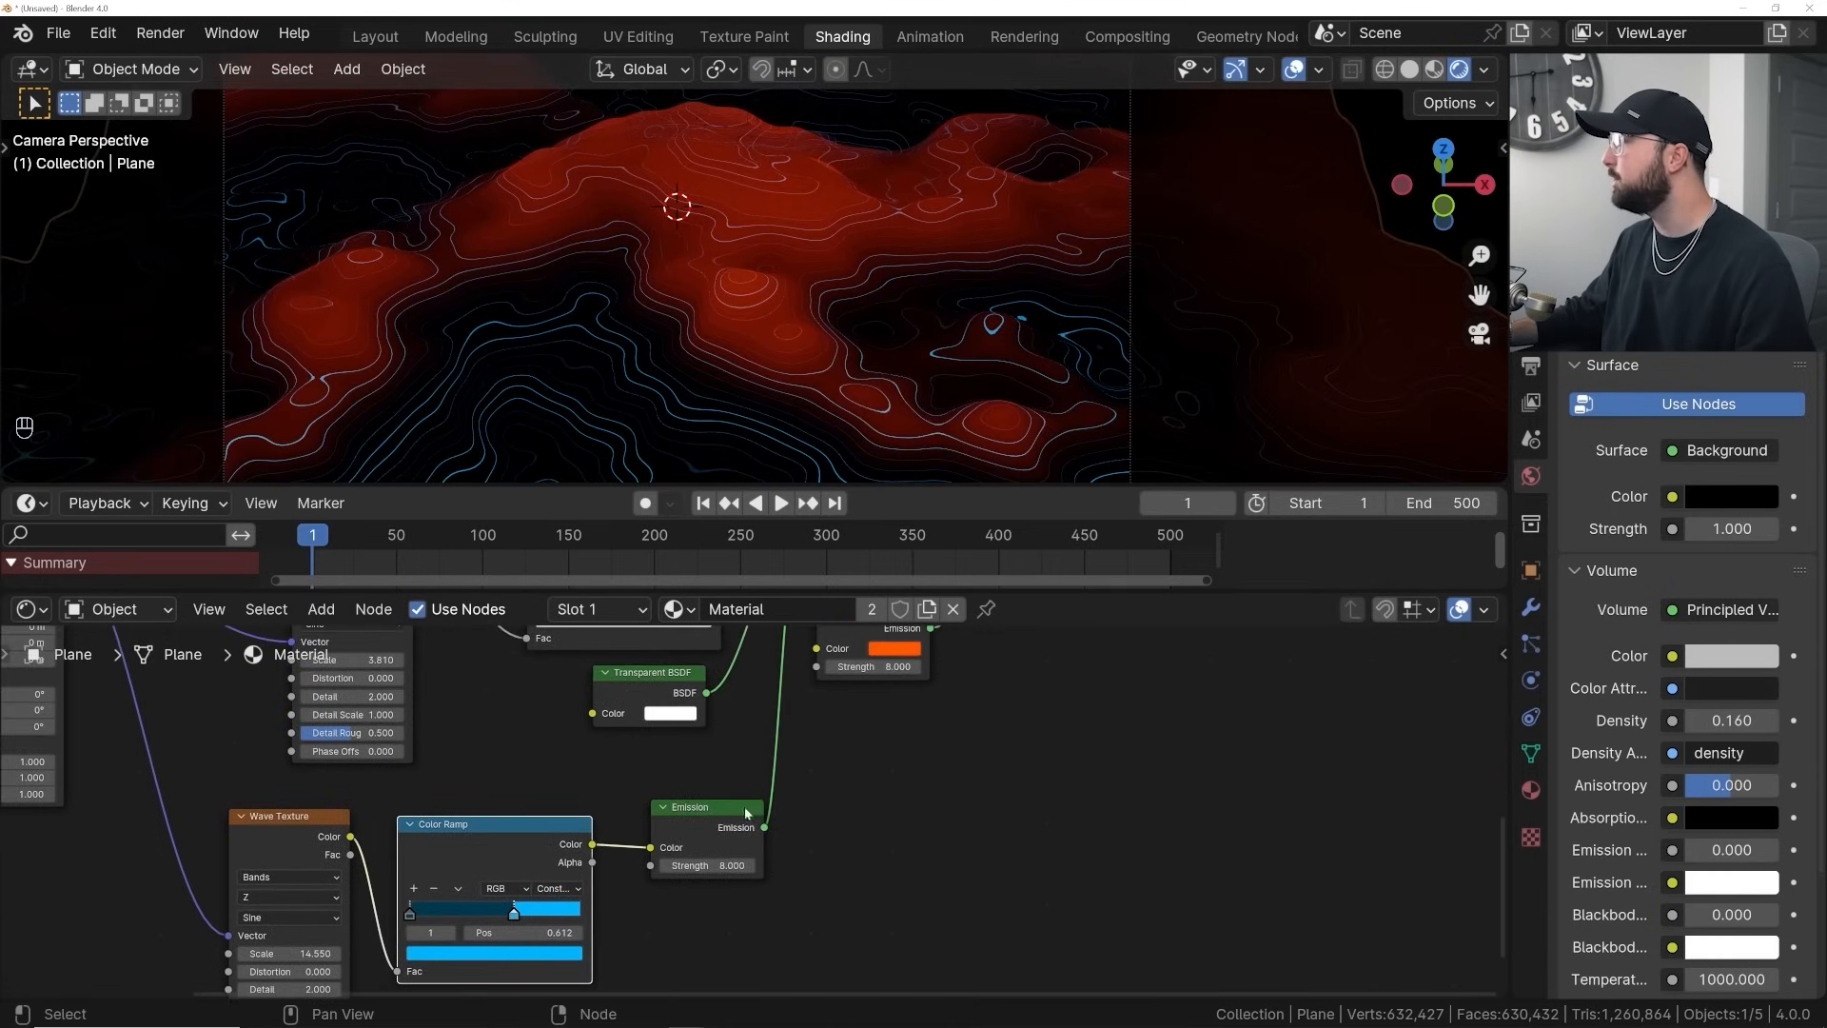
left_click_drag(874, 667, 1008, 666)
left_click_drag(713, 865, 885, 865)
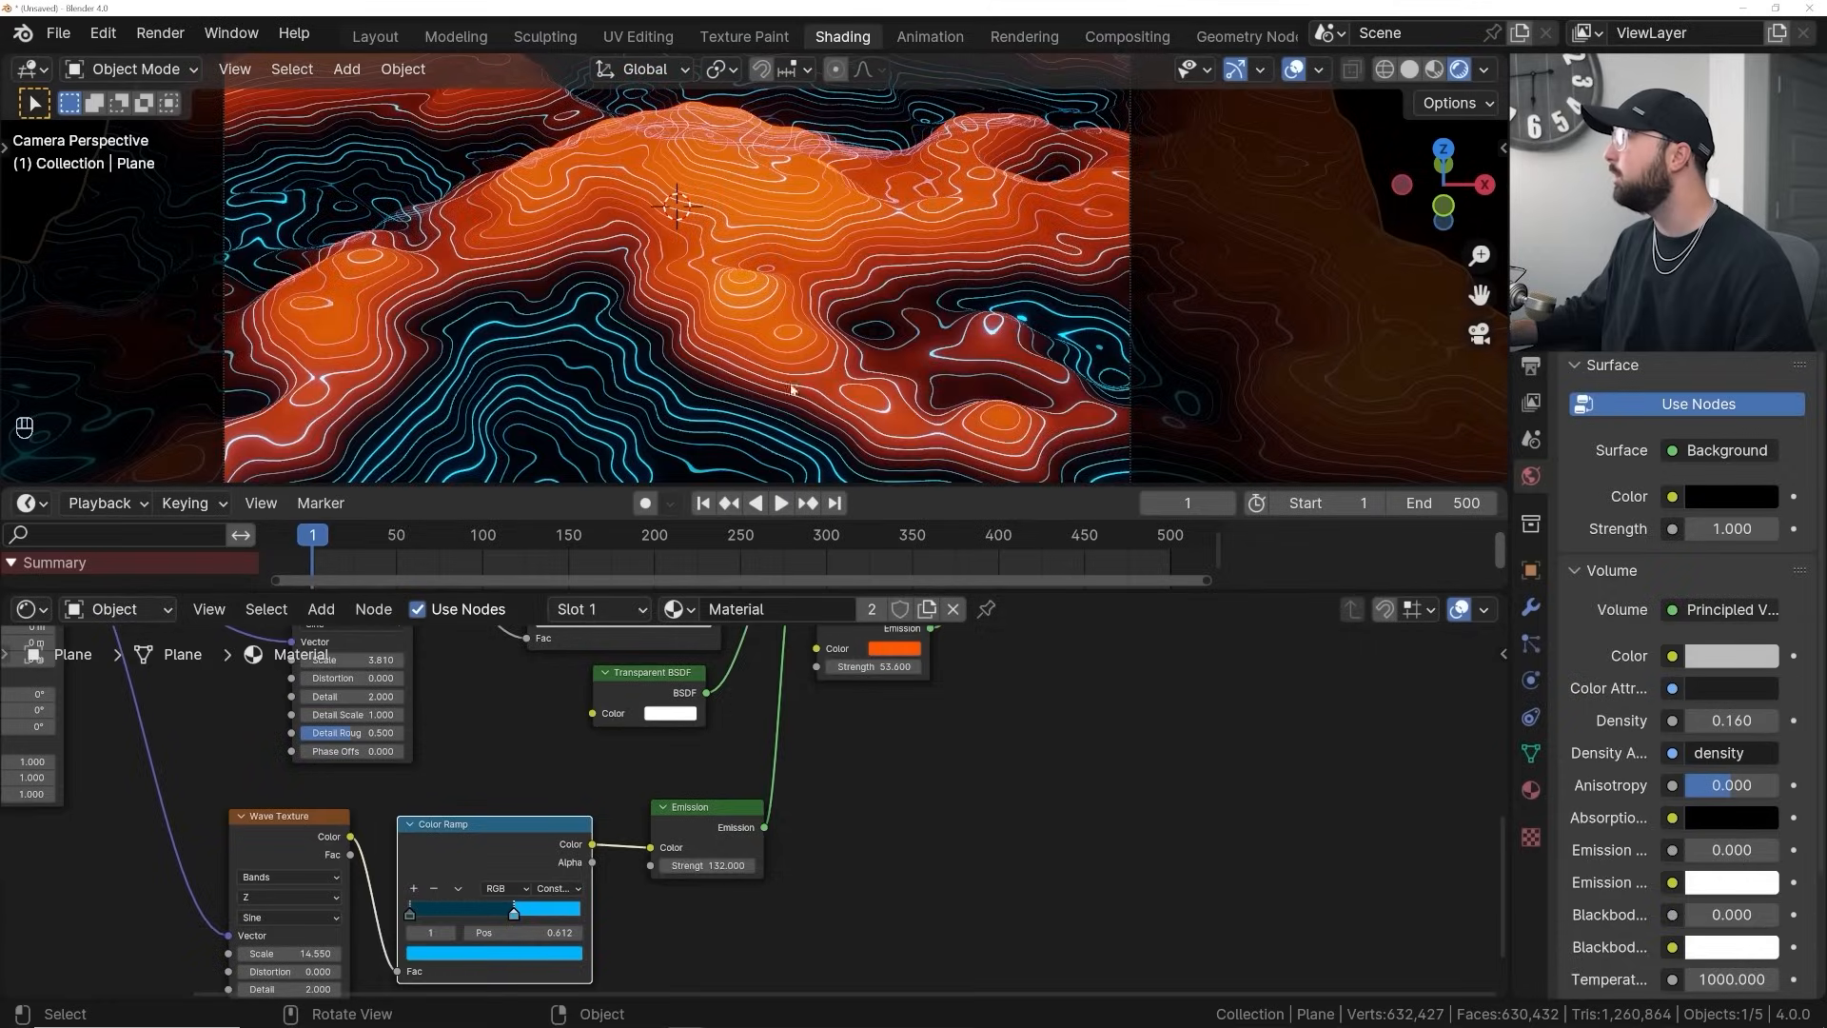
scroll(772, 431, "down", 2)
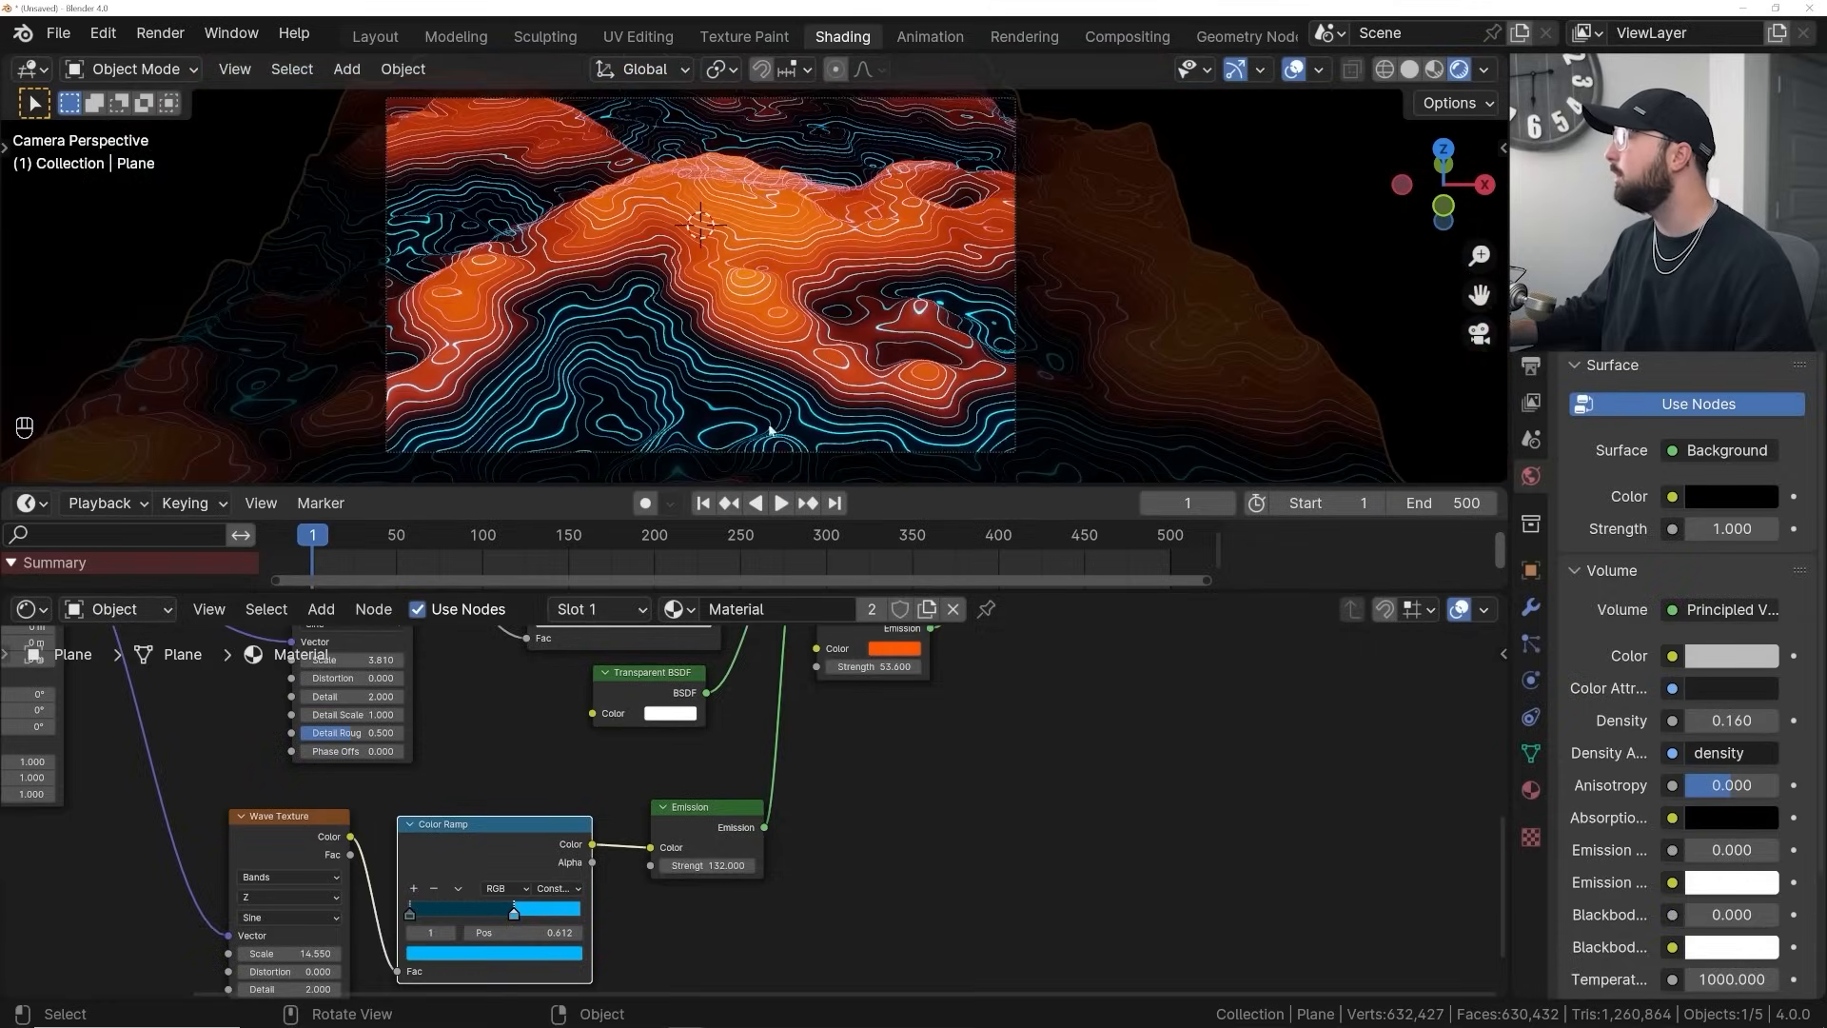
left_click_drag(874, 666, 941, 666)
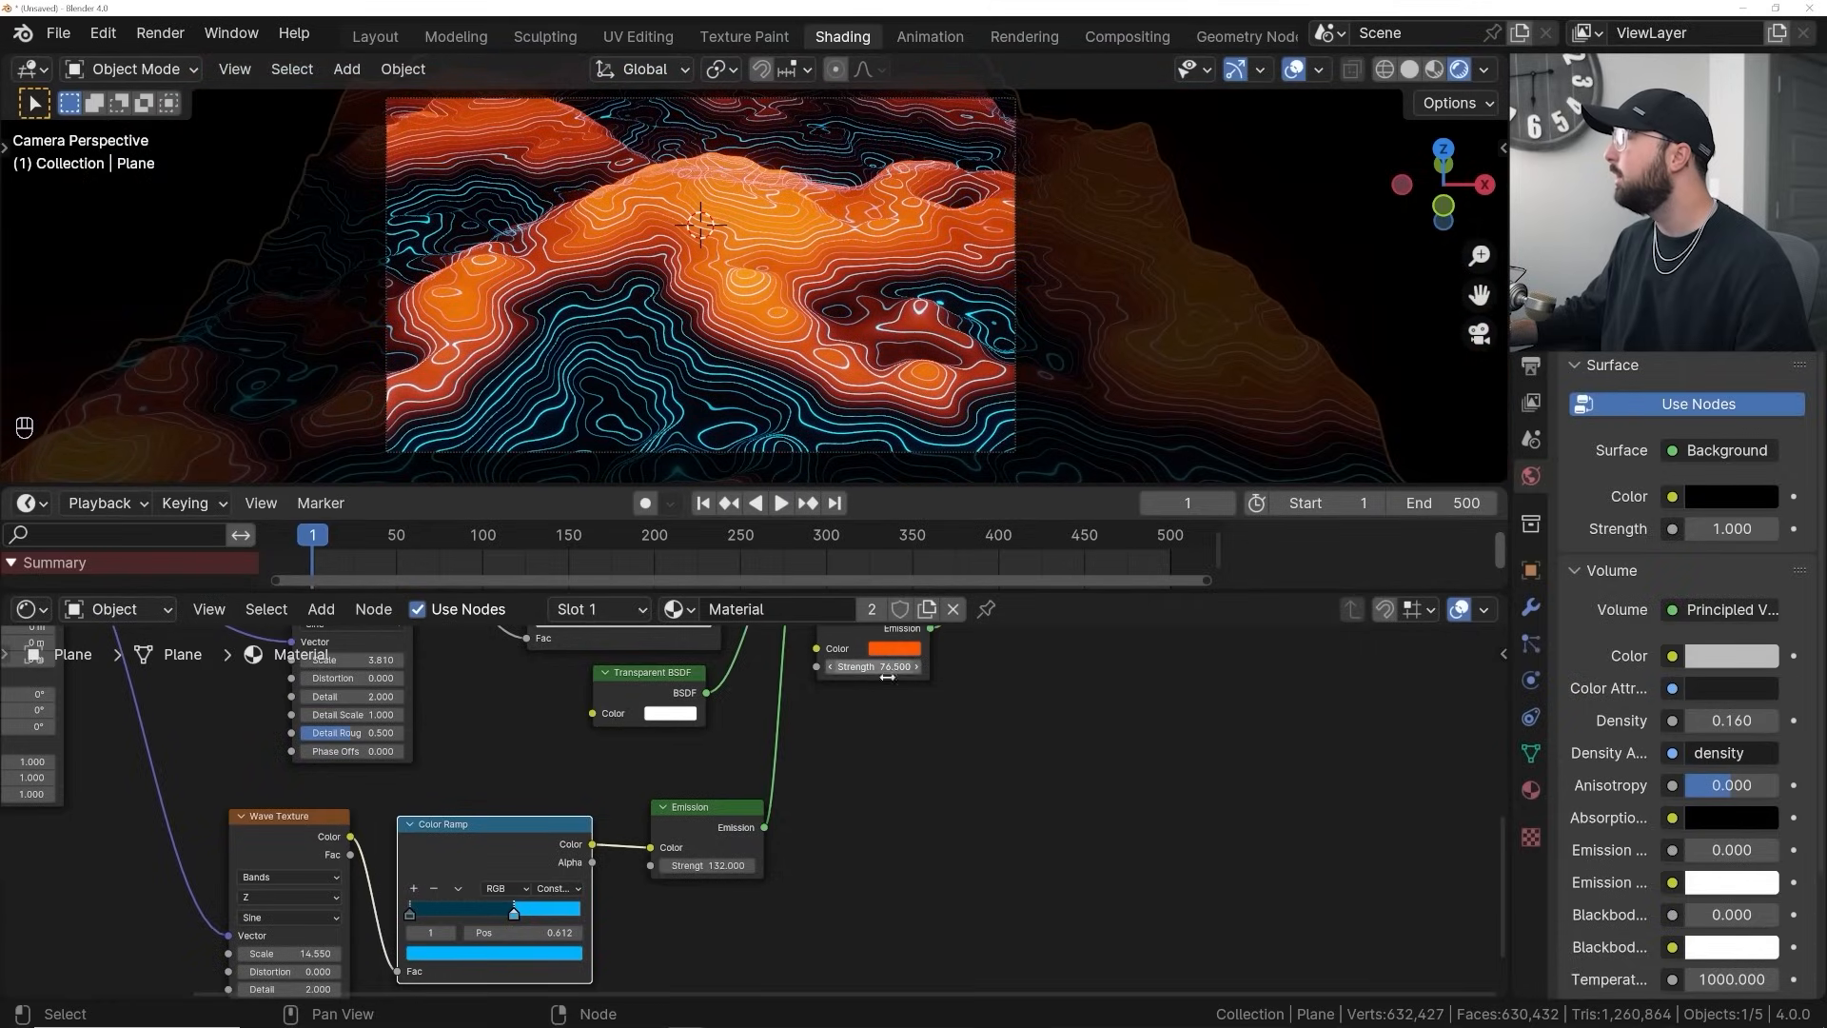
Raise the blue lines' Emission strength to 142.1 and preview the animated terrain through the camera
mouse_move(713, 870)
left_mouse_down()
mouse_move(752, 870)
mouse_move(727, 870)
left_mouse_up()
middle_click_drag(830, 162, 804, 270, "shift")
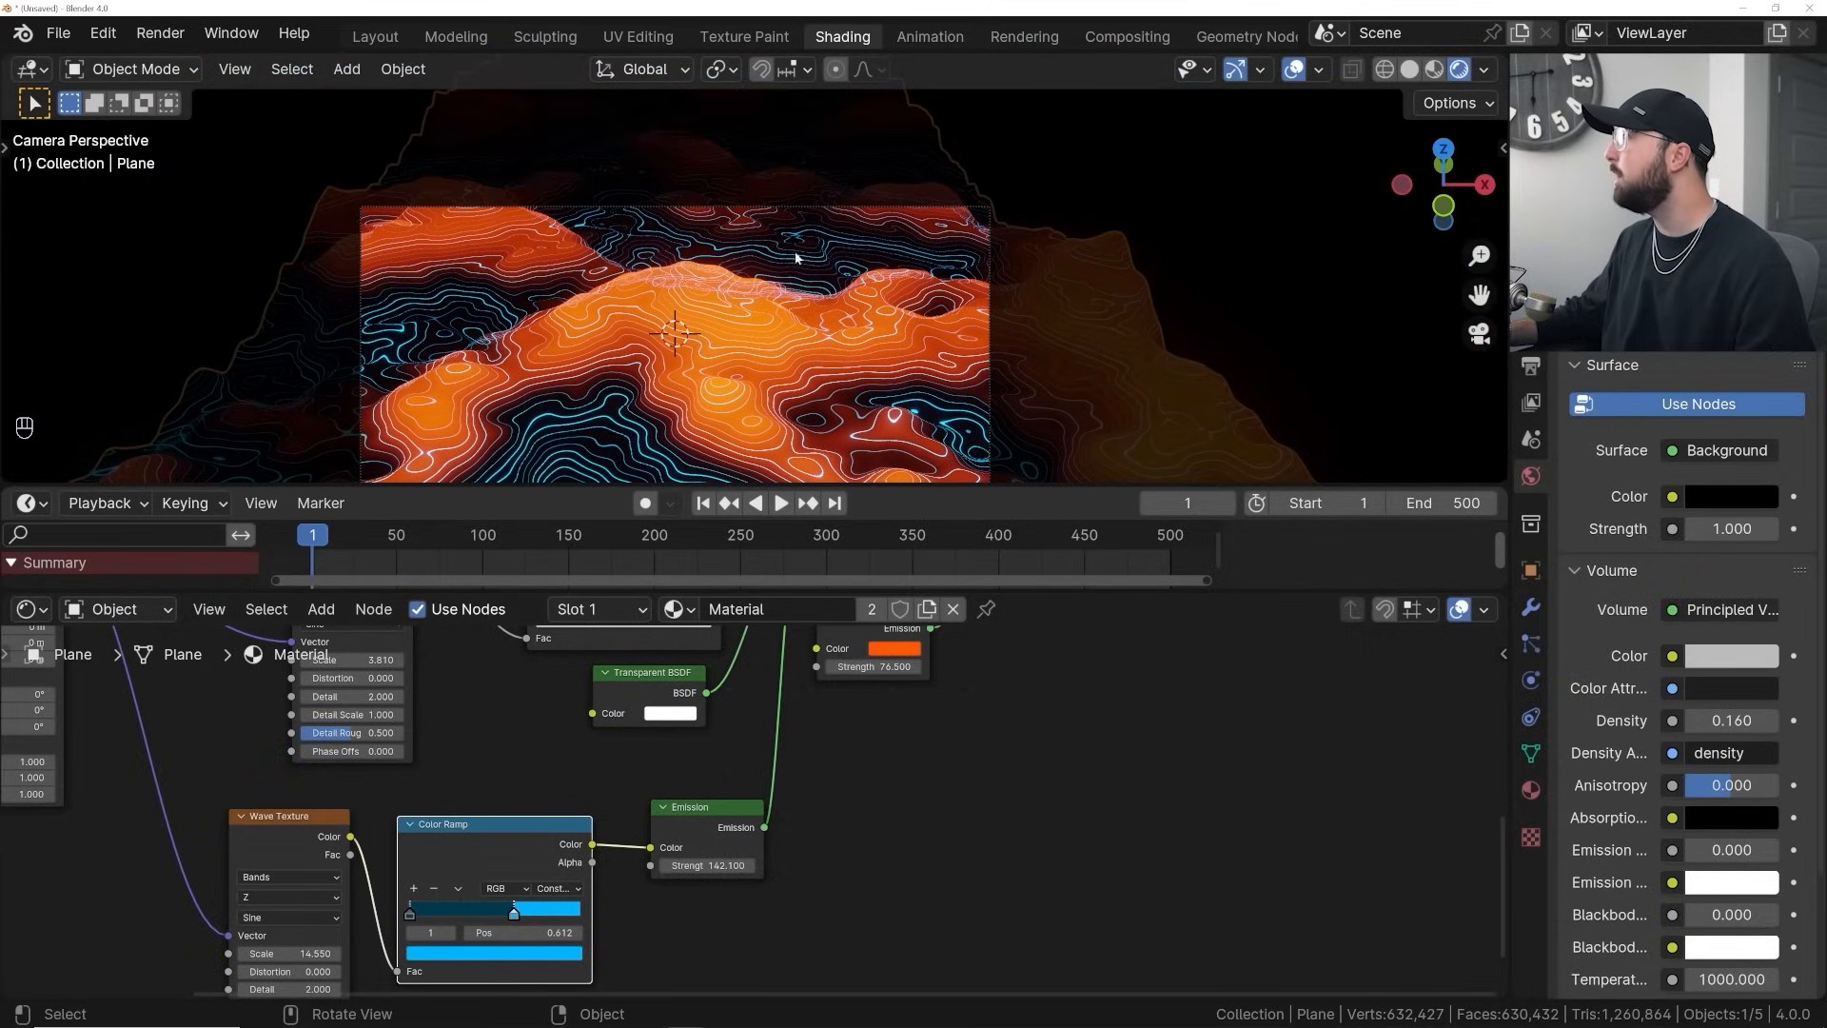
scroll(851, 250, "up", 3)
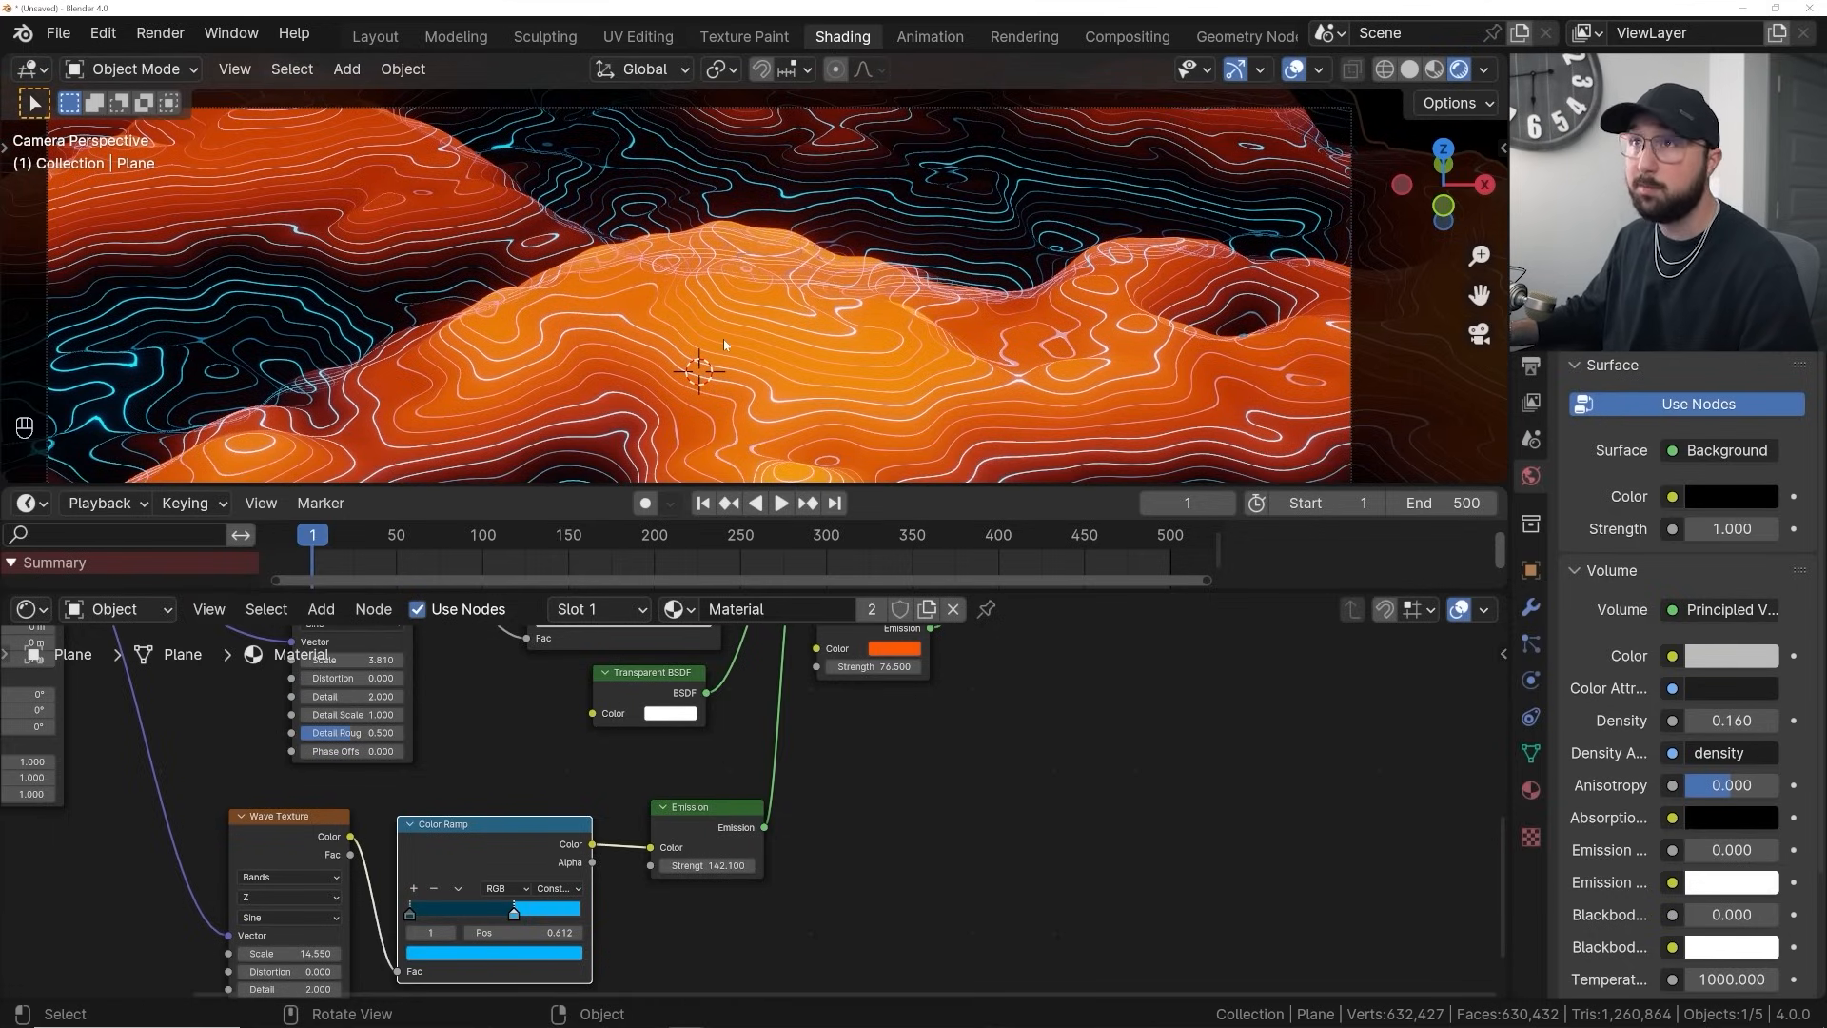
scroll(724, 345, "down", 4)
middle_click_drag(763, 371, 754, 317, "shift")
scroll(754, 316, "up", 3)
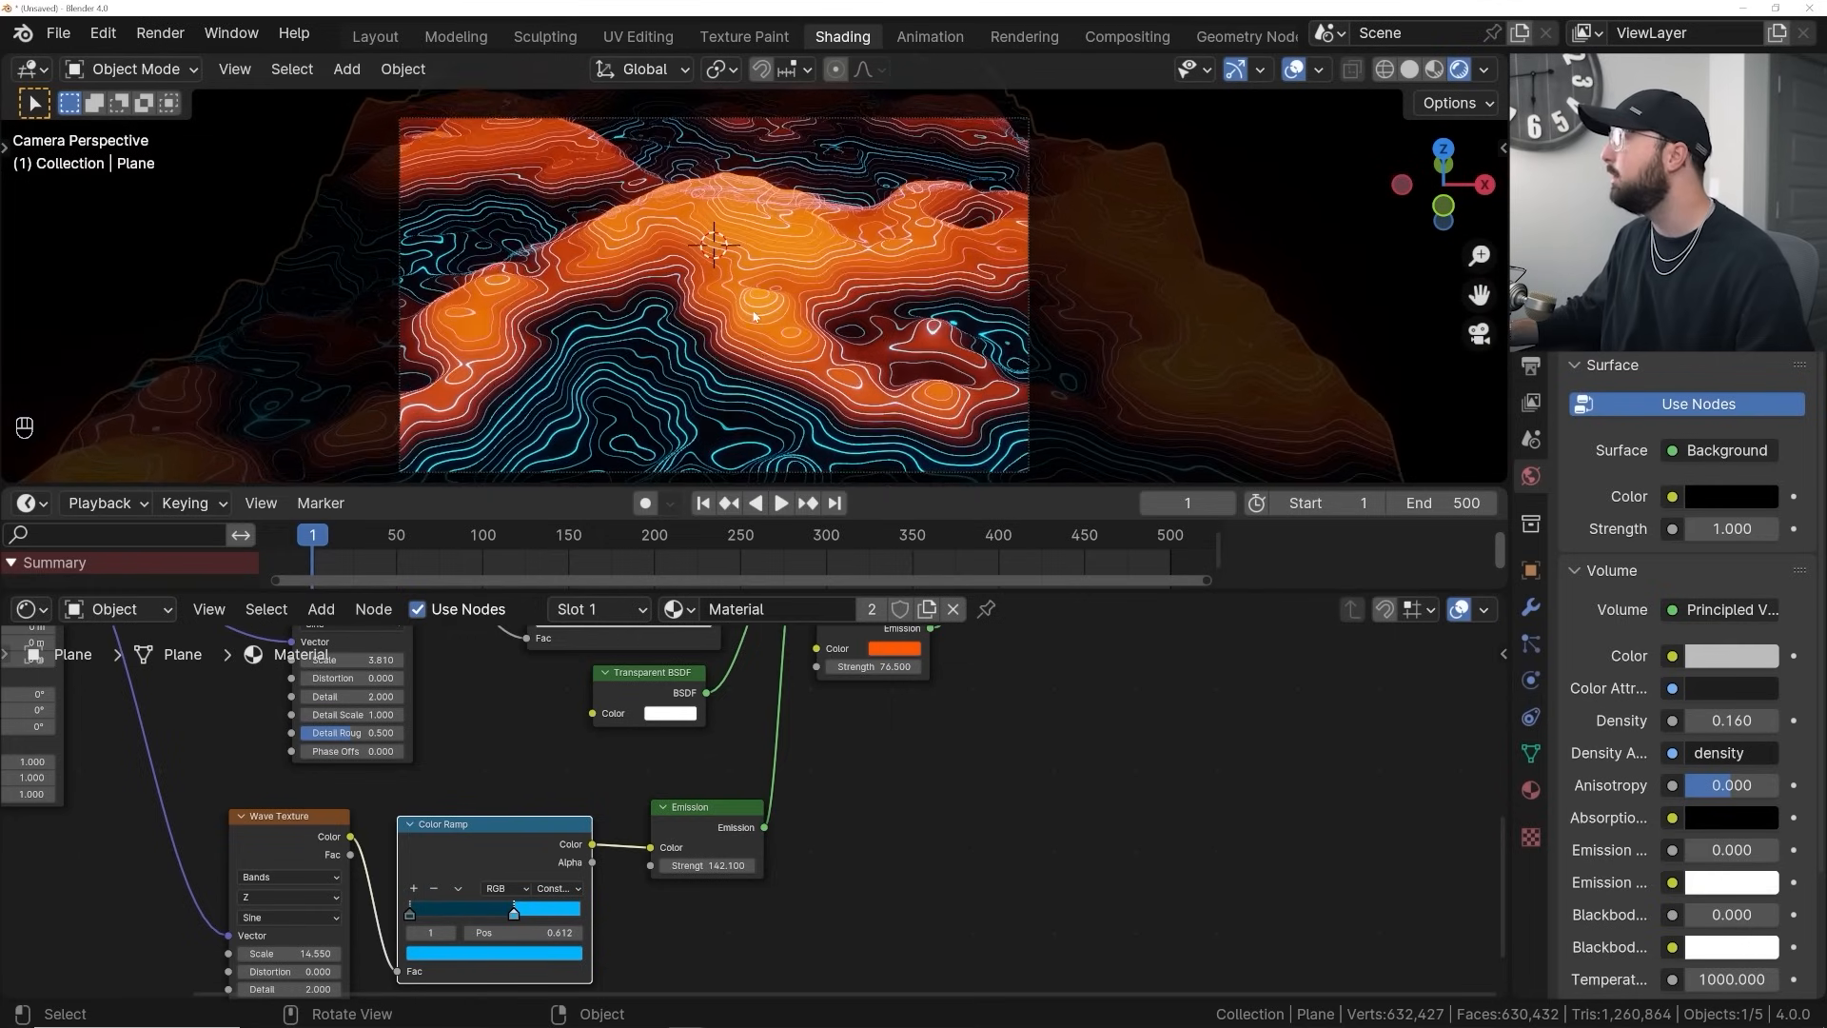
key("space")
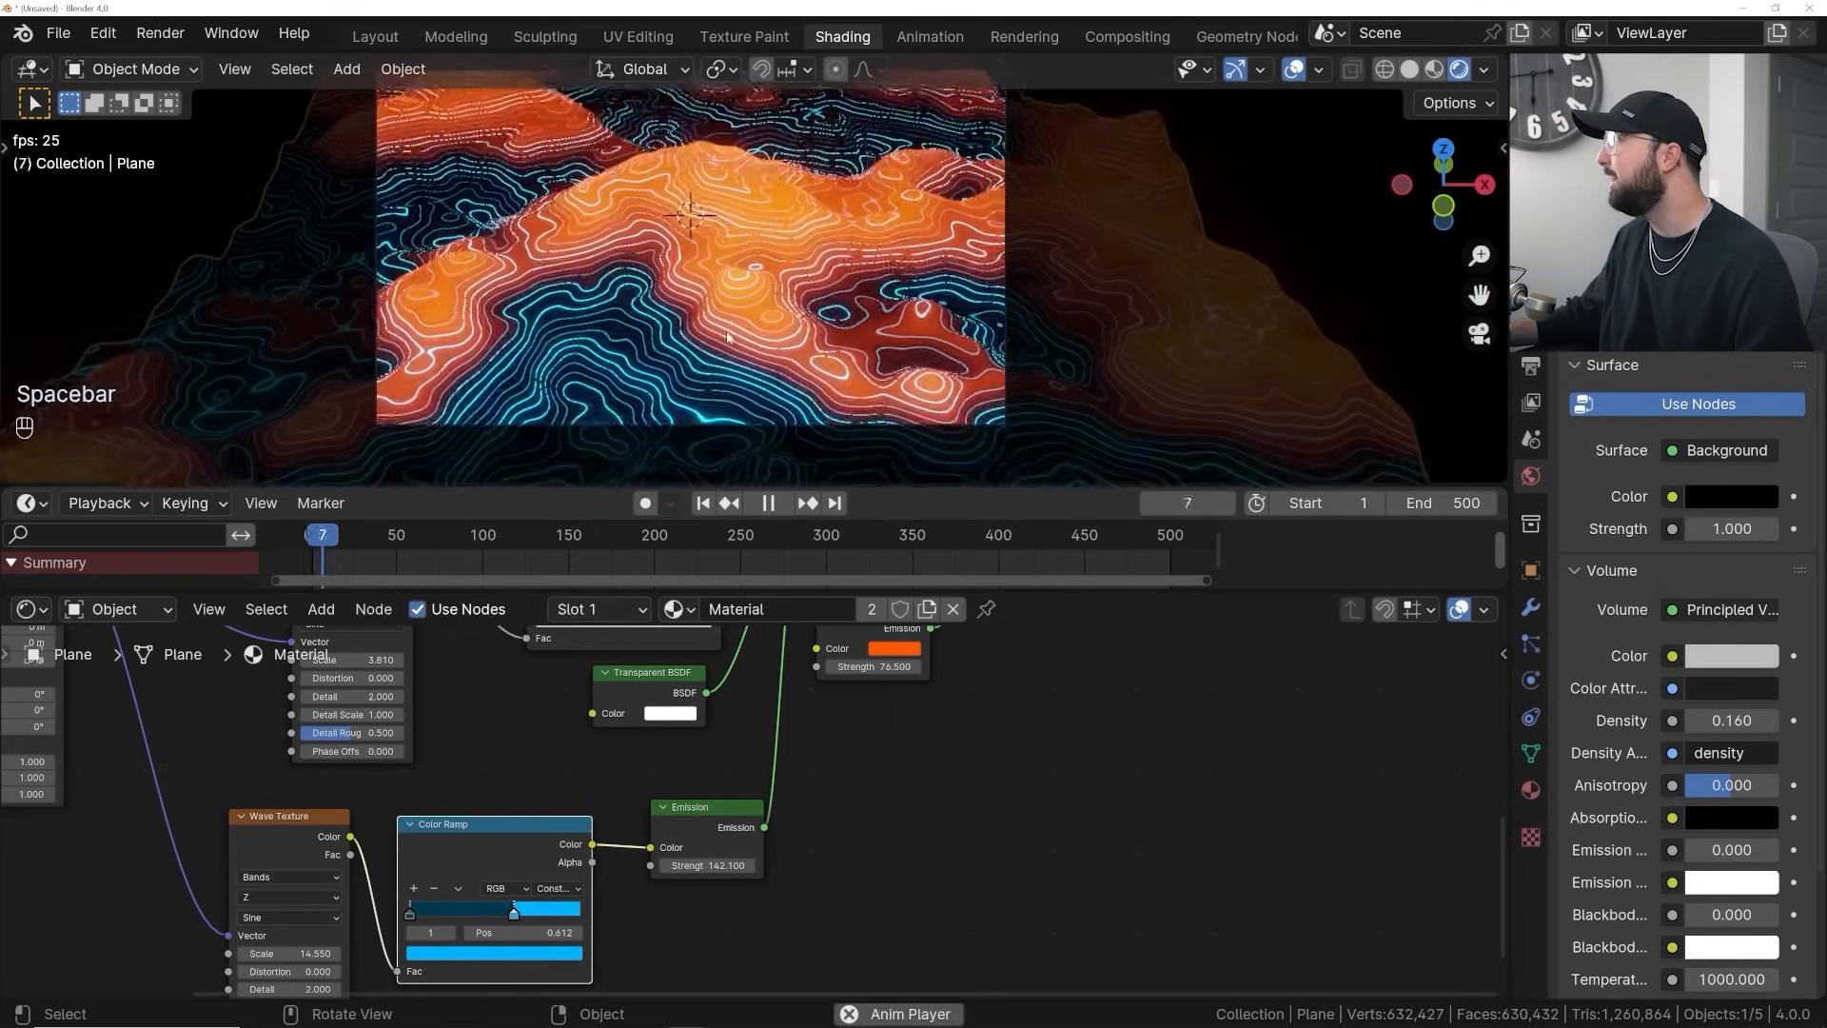
key("space")
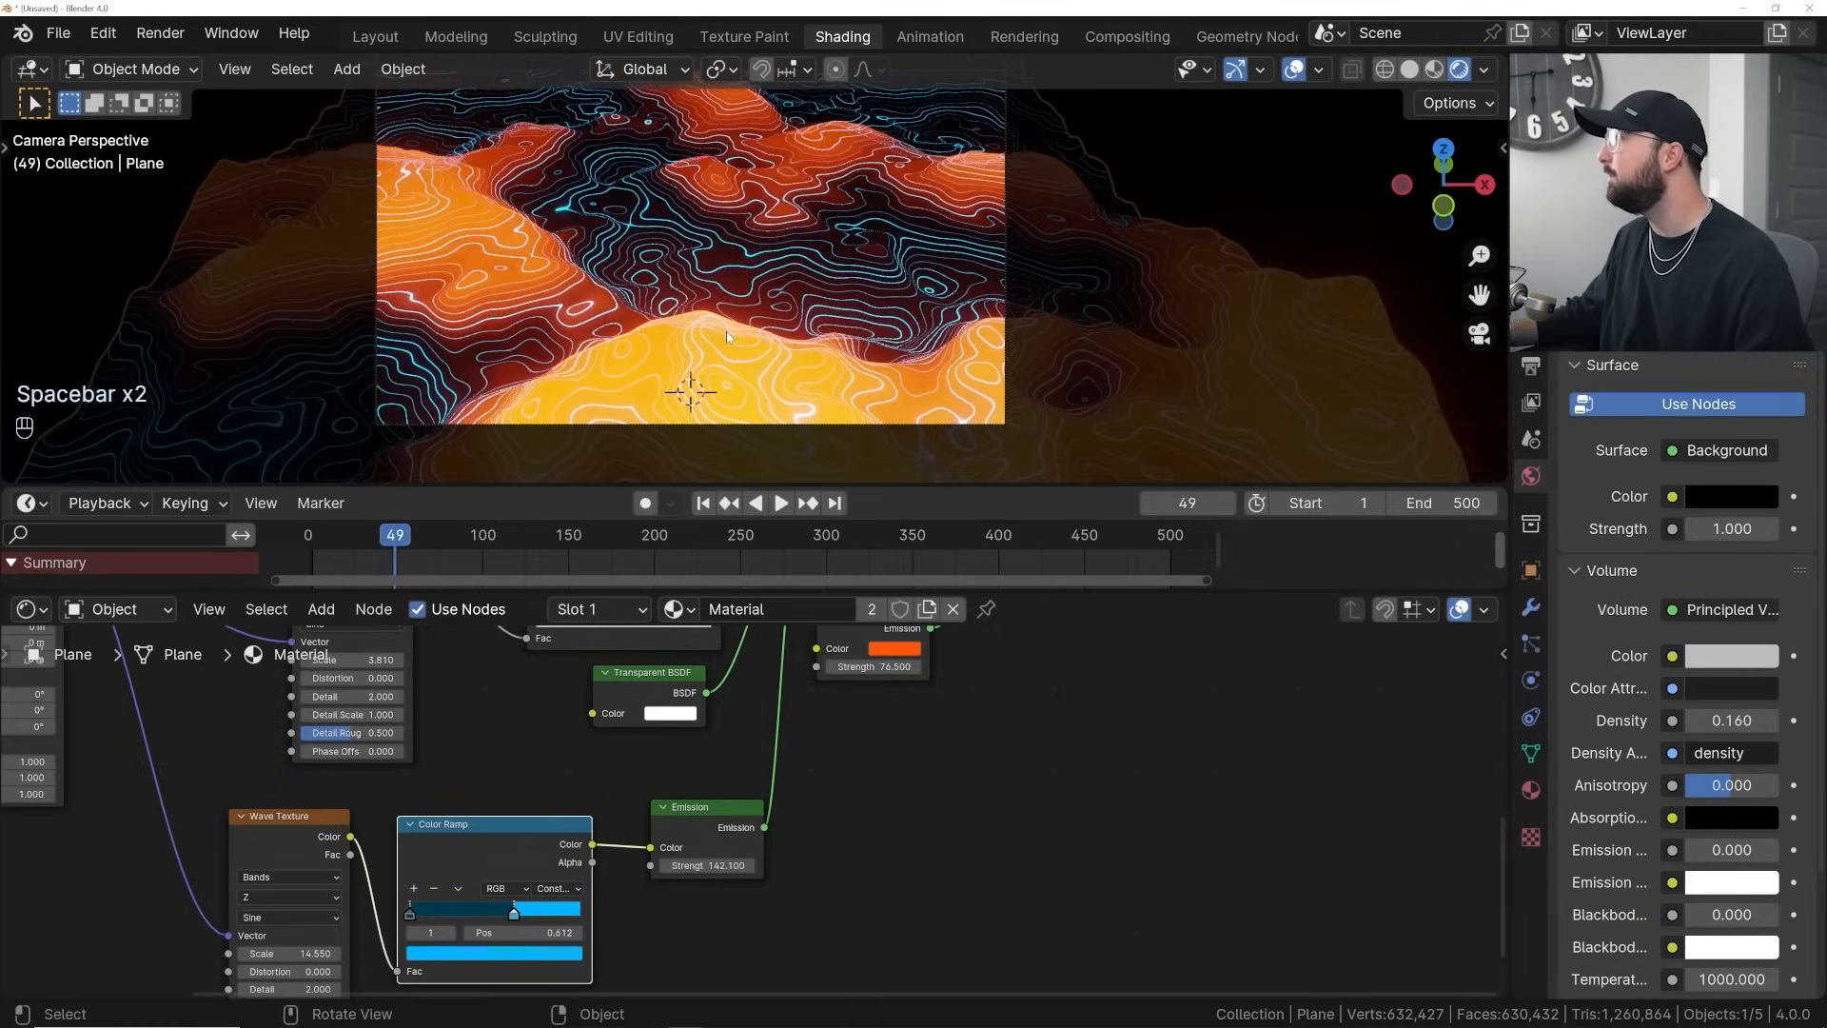
key("space")
key("space")
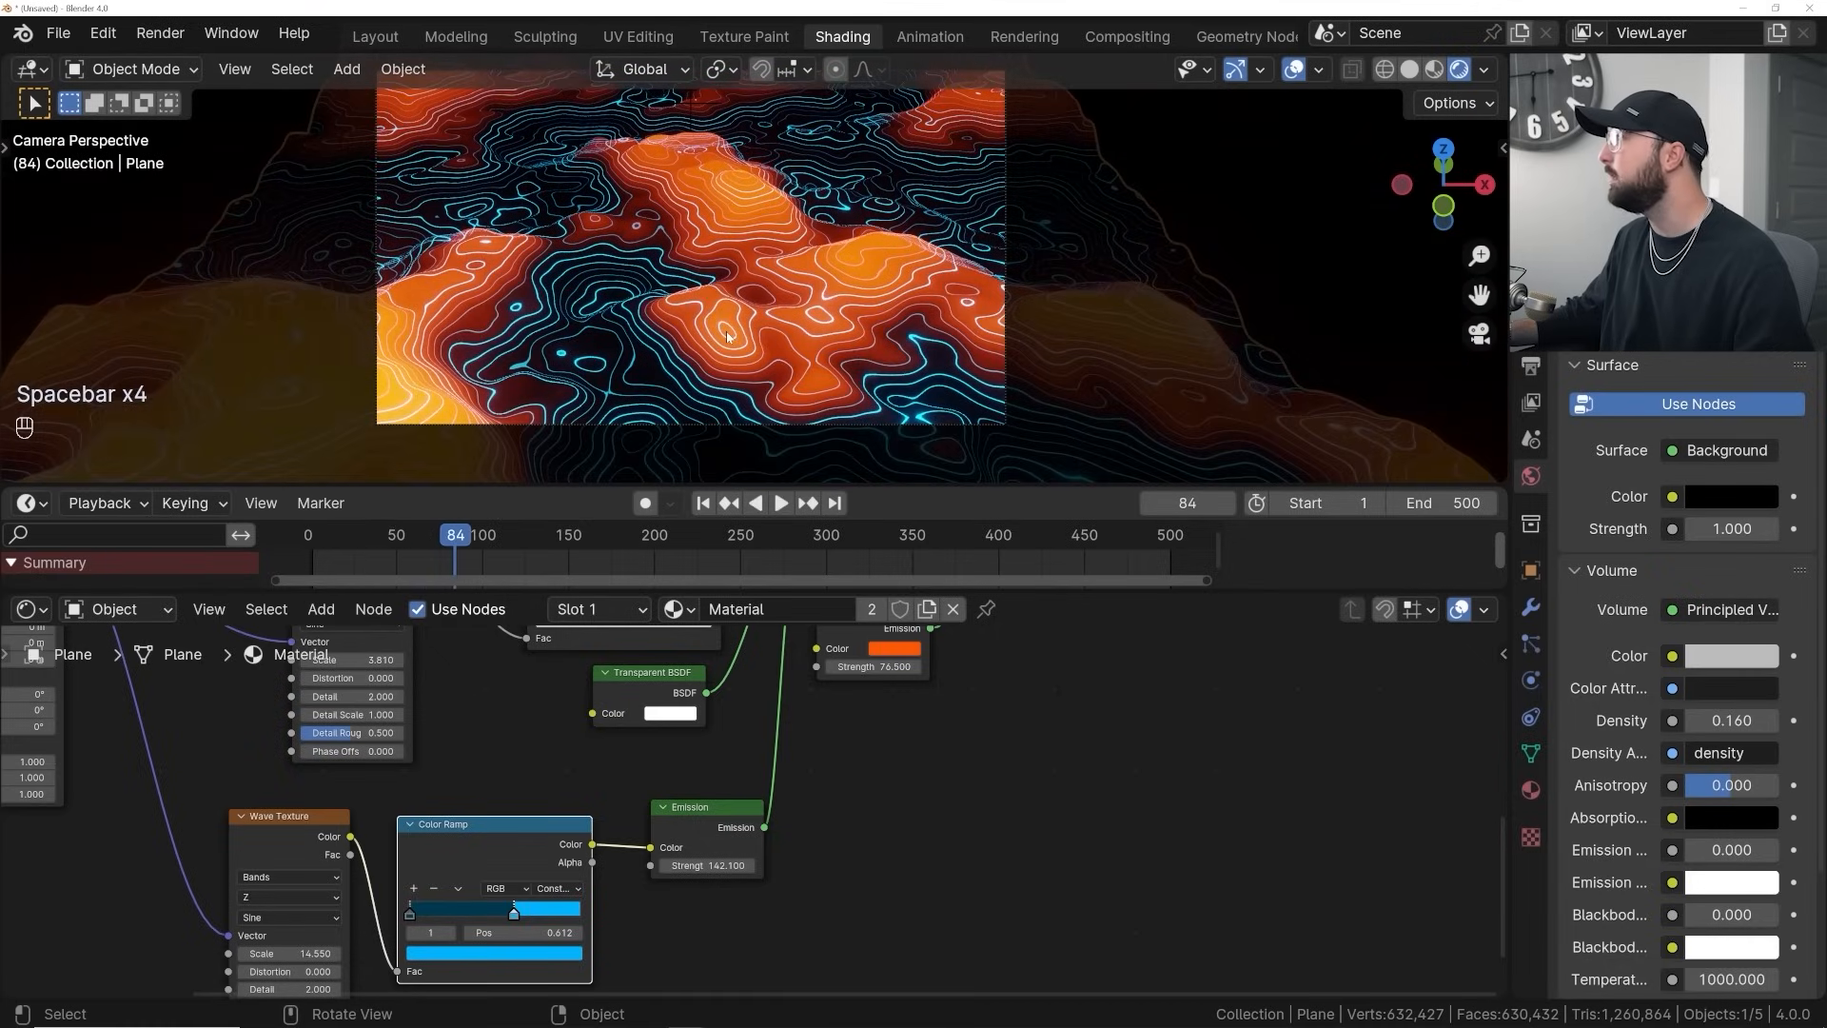
Set the Mapping Location X feeding the Gradient Texture to -1.37 m and play the animation to check the colour split
scroll(549, 659, "up", 1)
middle_click_drag(549, 659, 520, 953)
middle_click_drag(373, 756, 376, 894)
left_click_drag(519, 663, 485, 663, "shift")
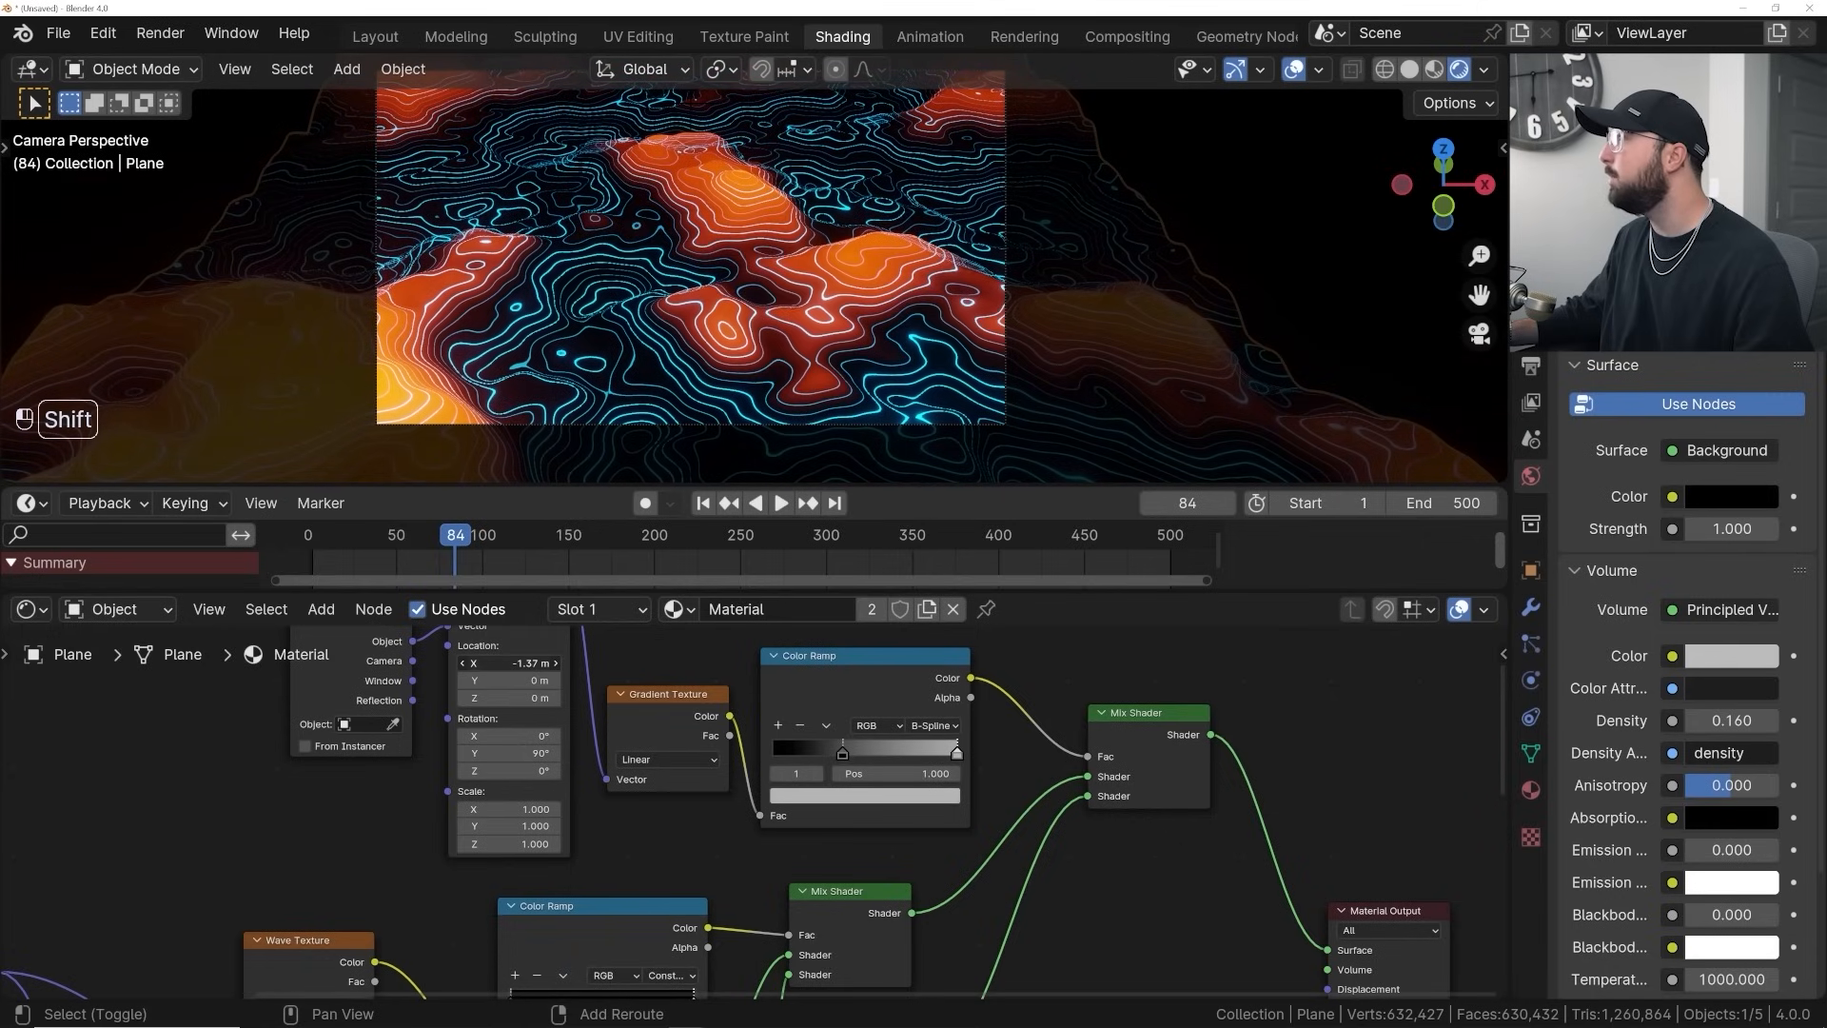
key("space")
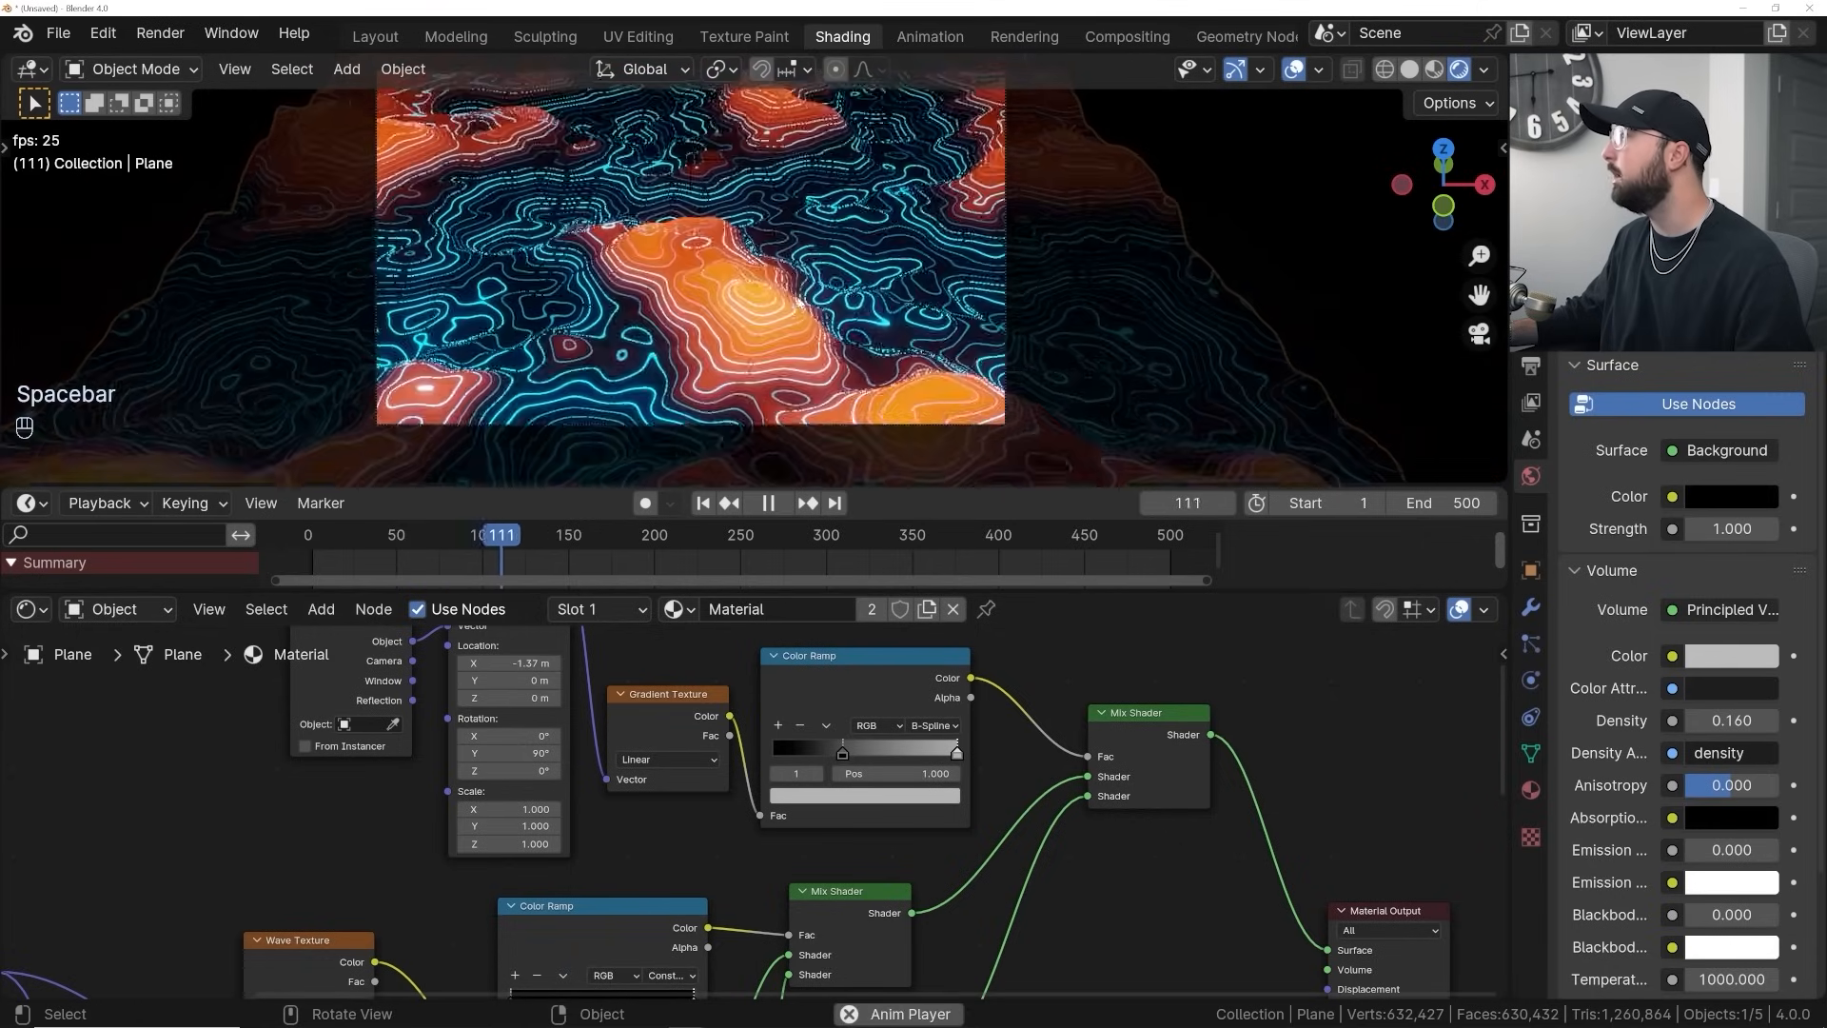
key("space")
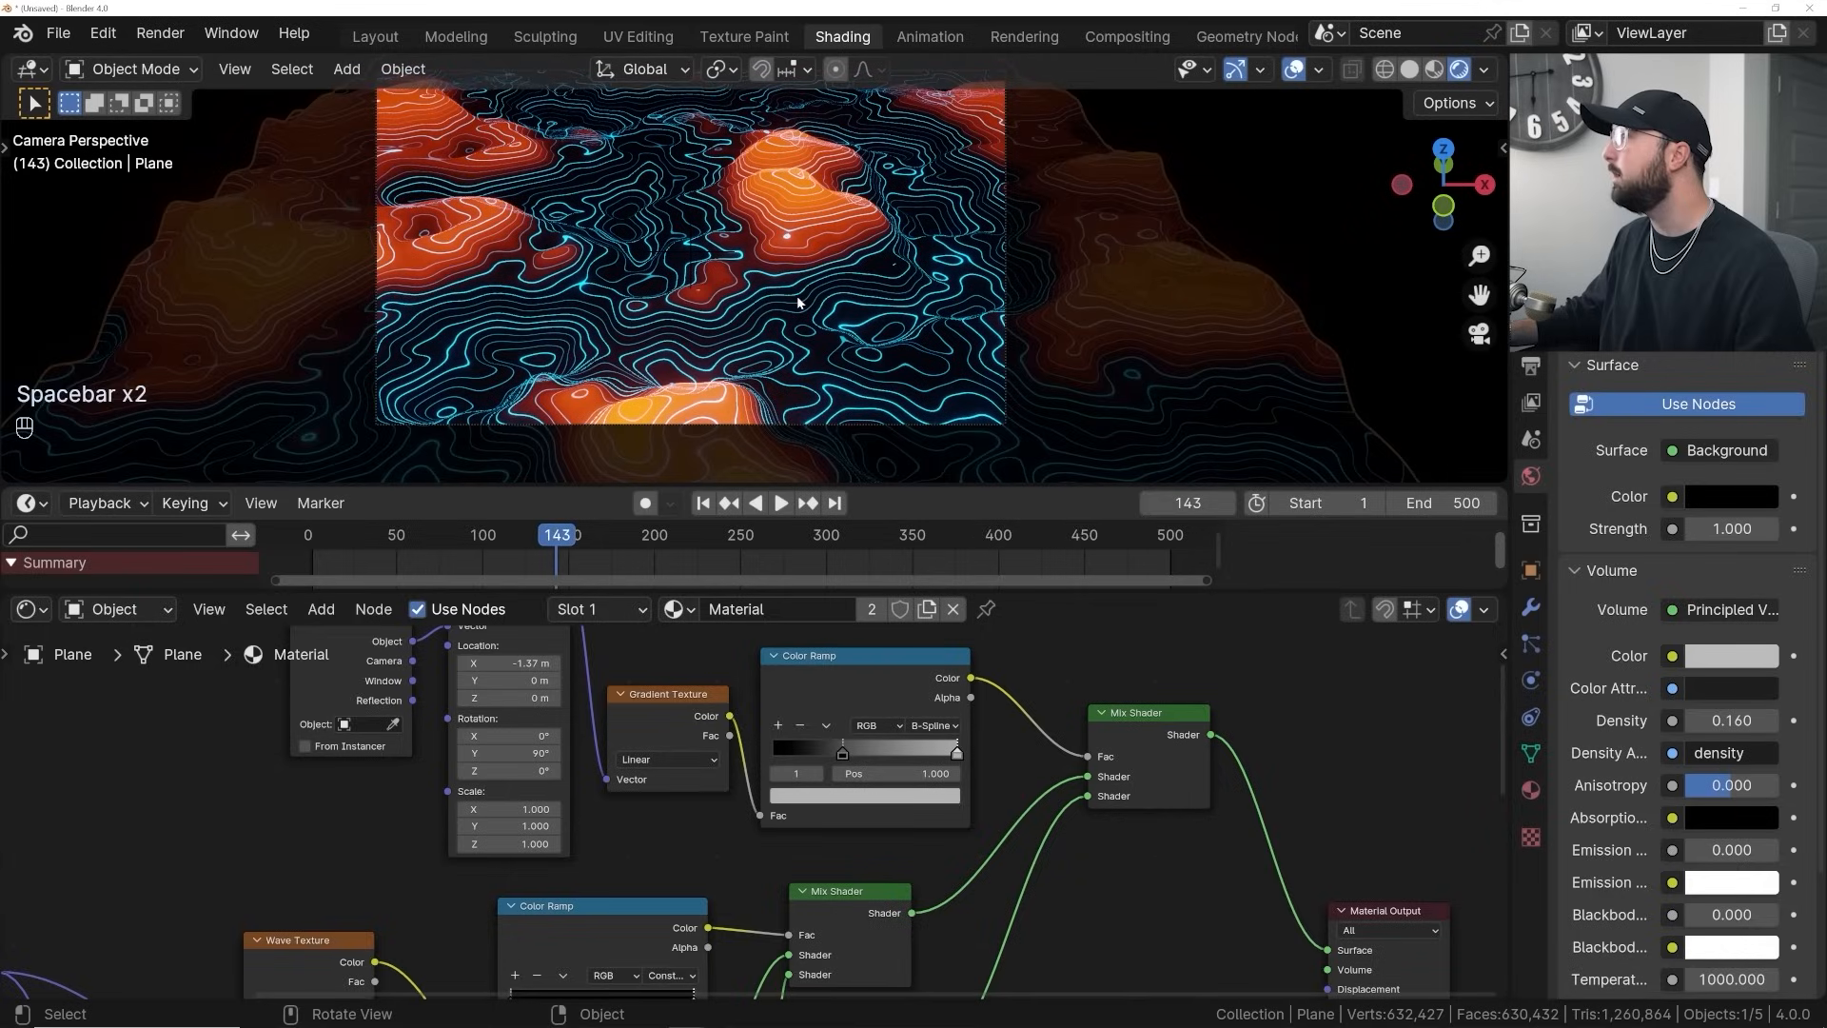
Darken the first stop of the blue Color Ramp to a value of 0.04 with a hue of 0.579
middle_click_drag(675, 833, 852, 292)
left_click(547, 821)
left_click(579, 859)
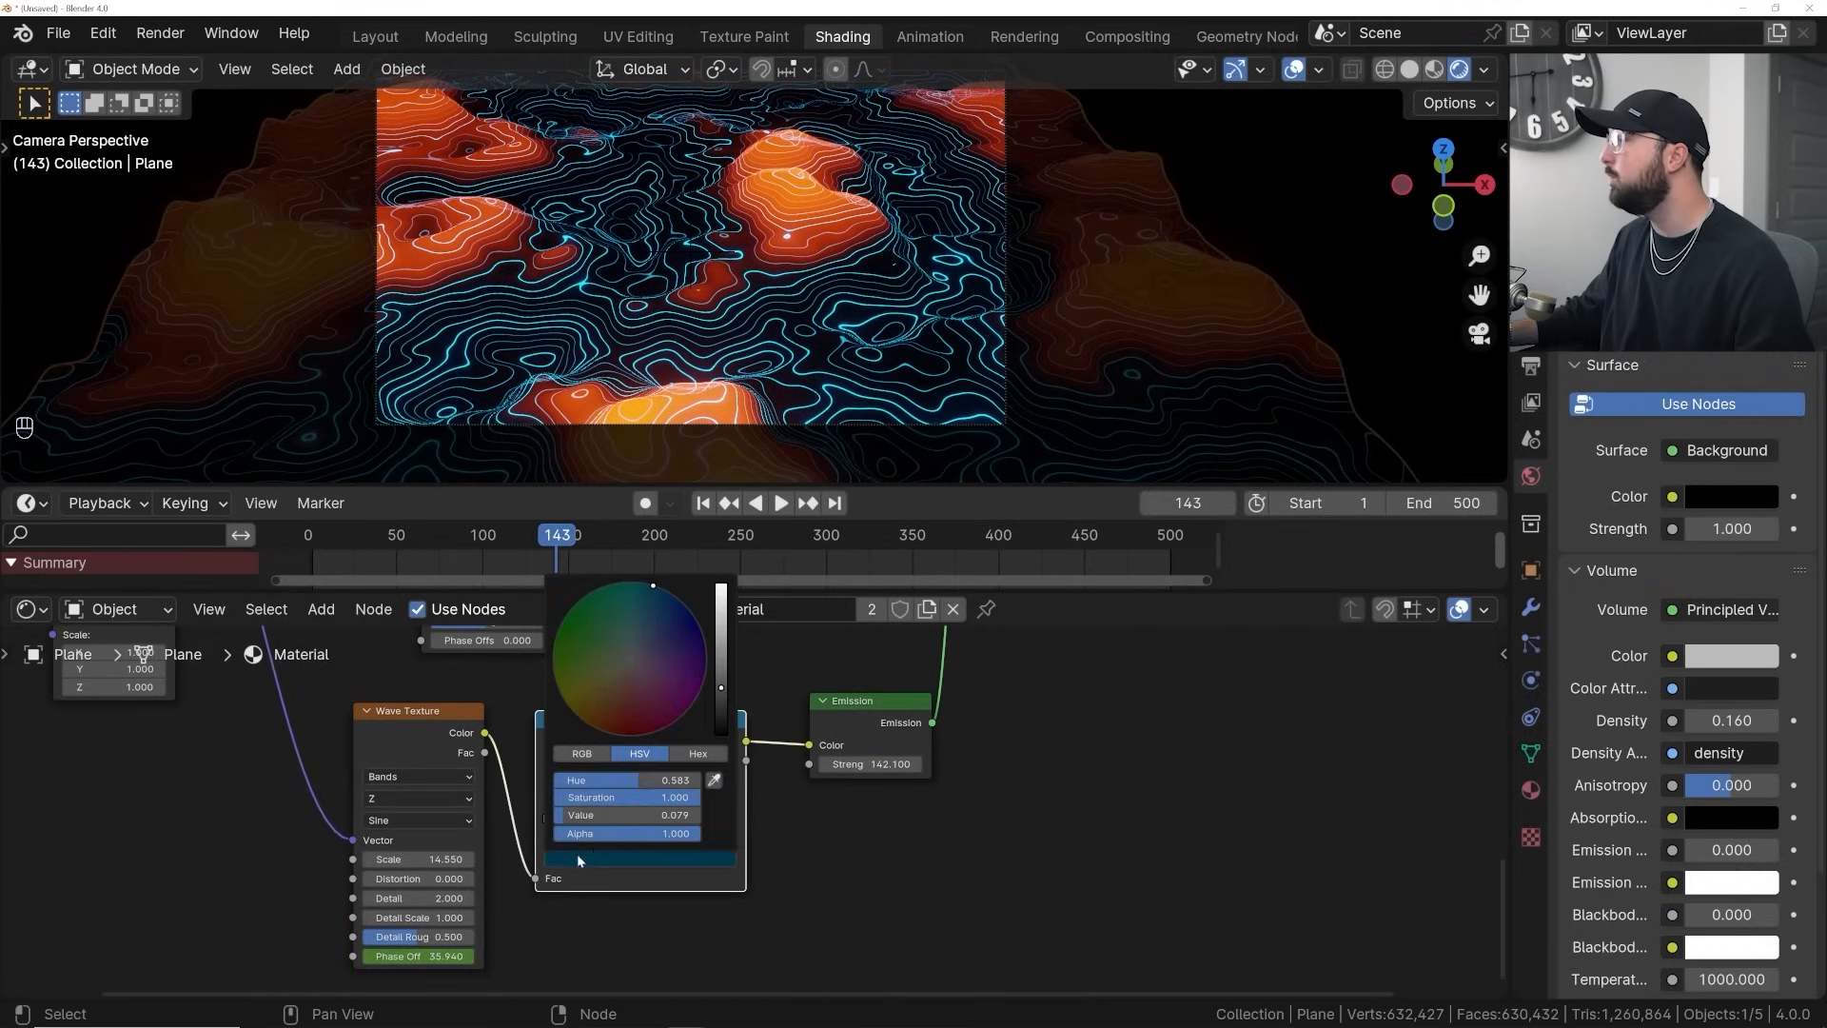
left_click_drag(719, 690, 718, 706)
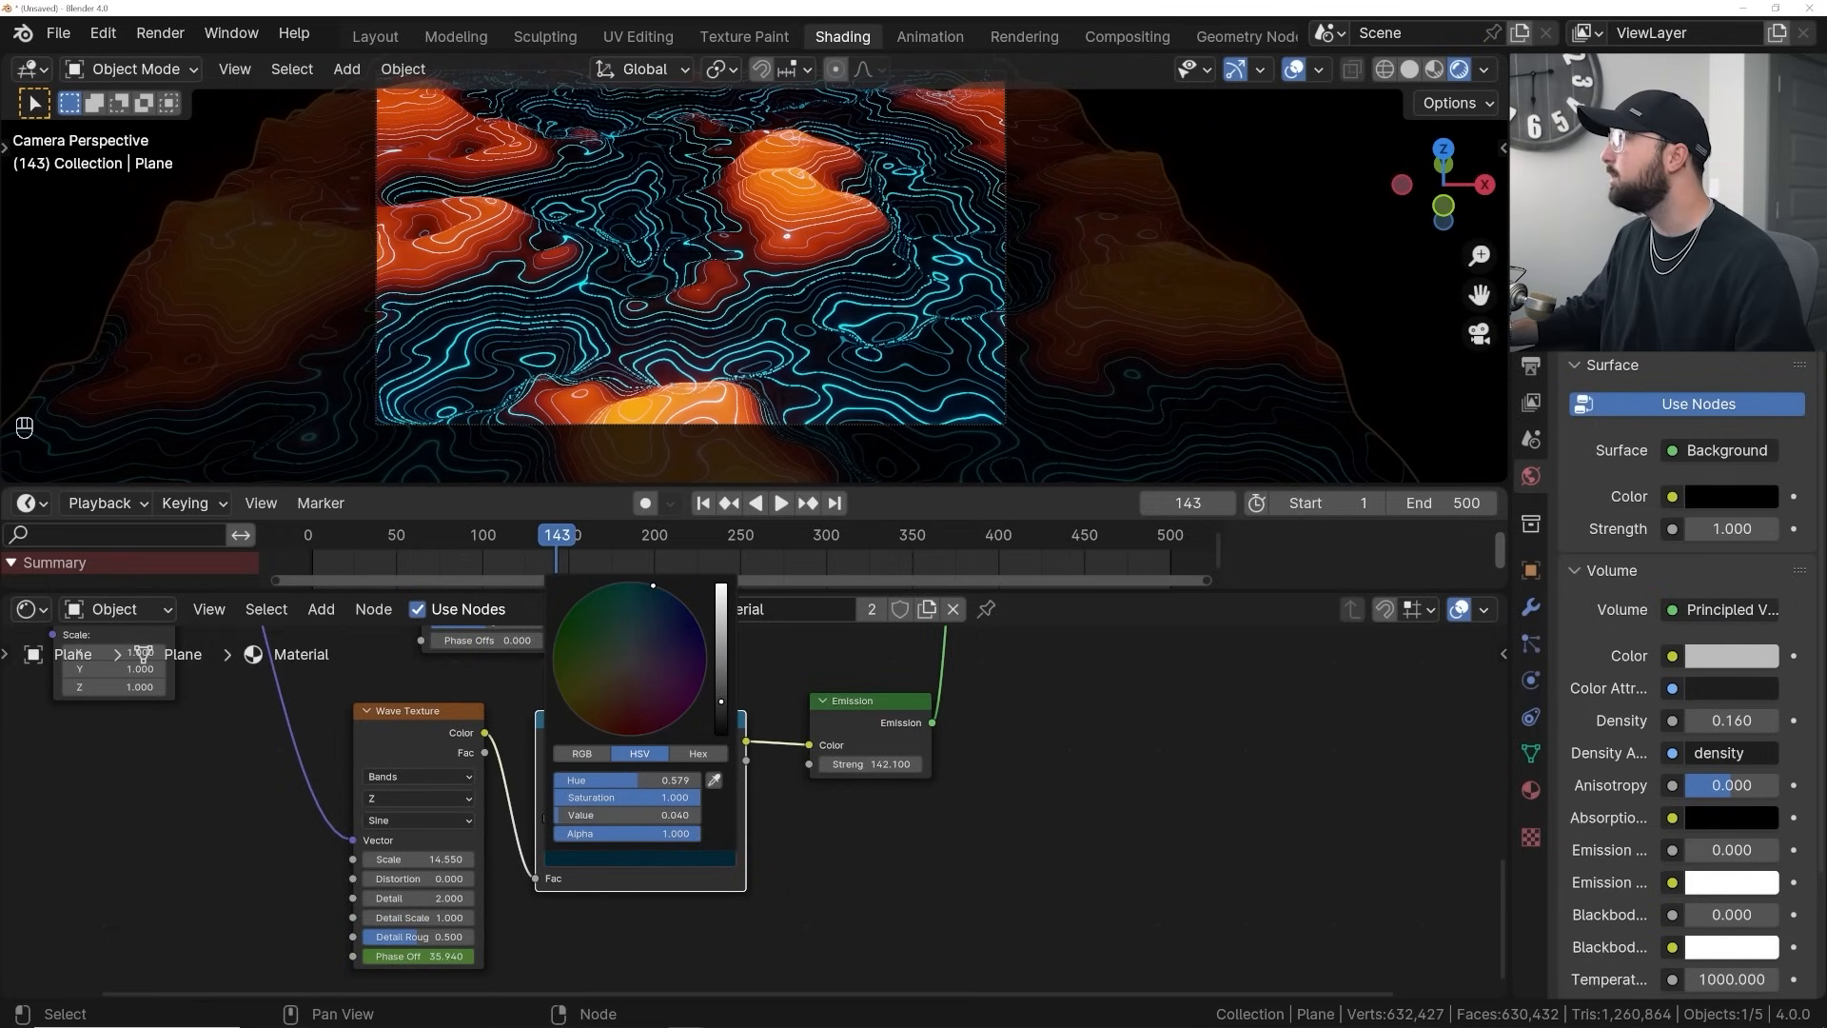
Play the camera animation and examine the contrast between the blue contour lines and their darker background
key("space")
scroll(686, 311, "up", 3)
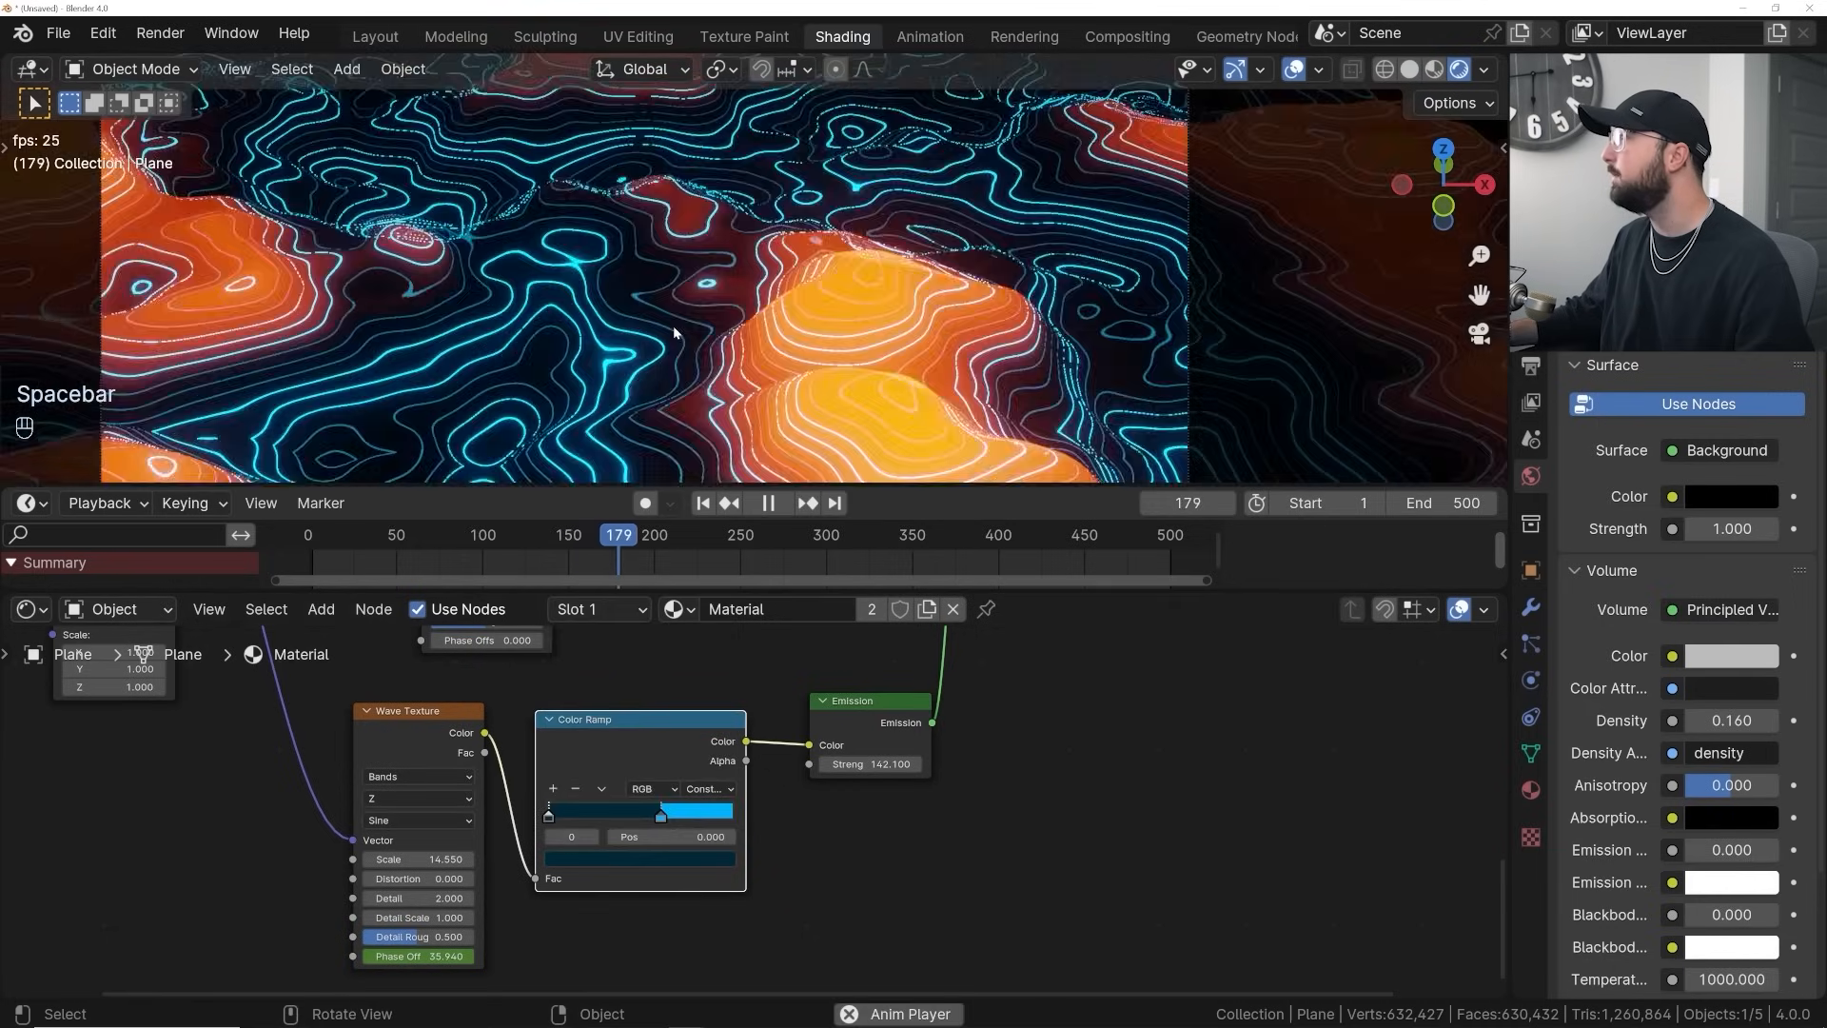
key("space")
scroll(760, 294, "down", 3)
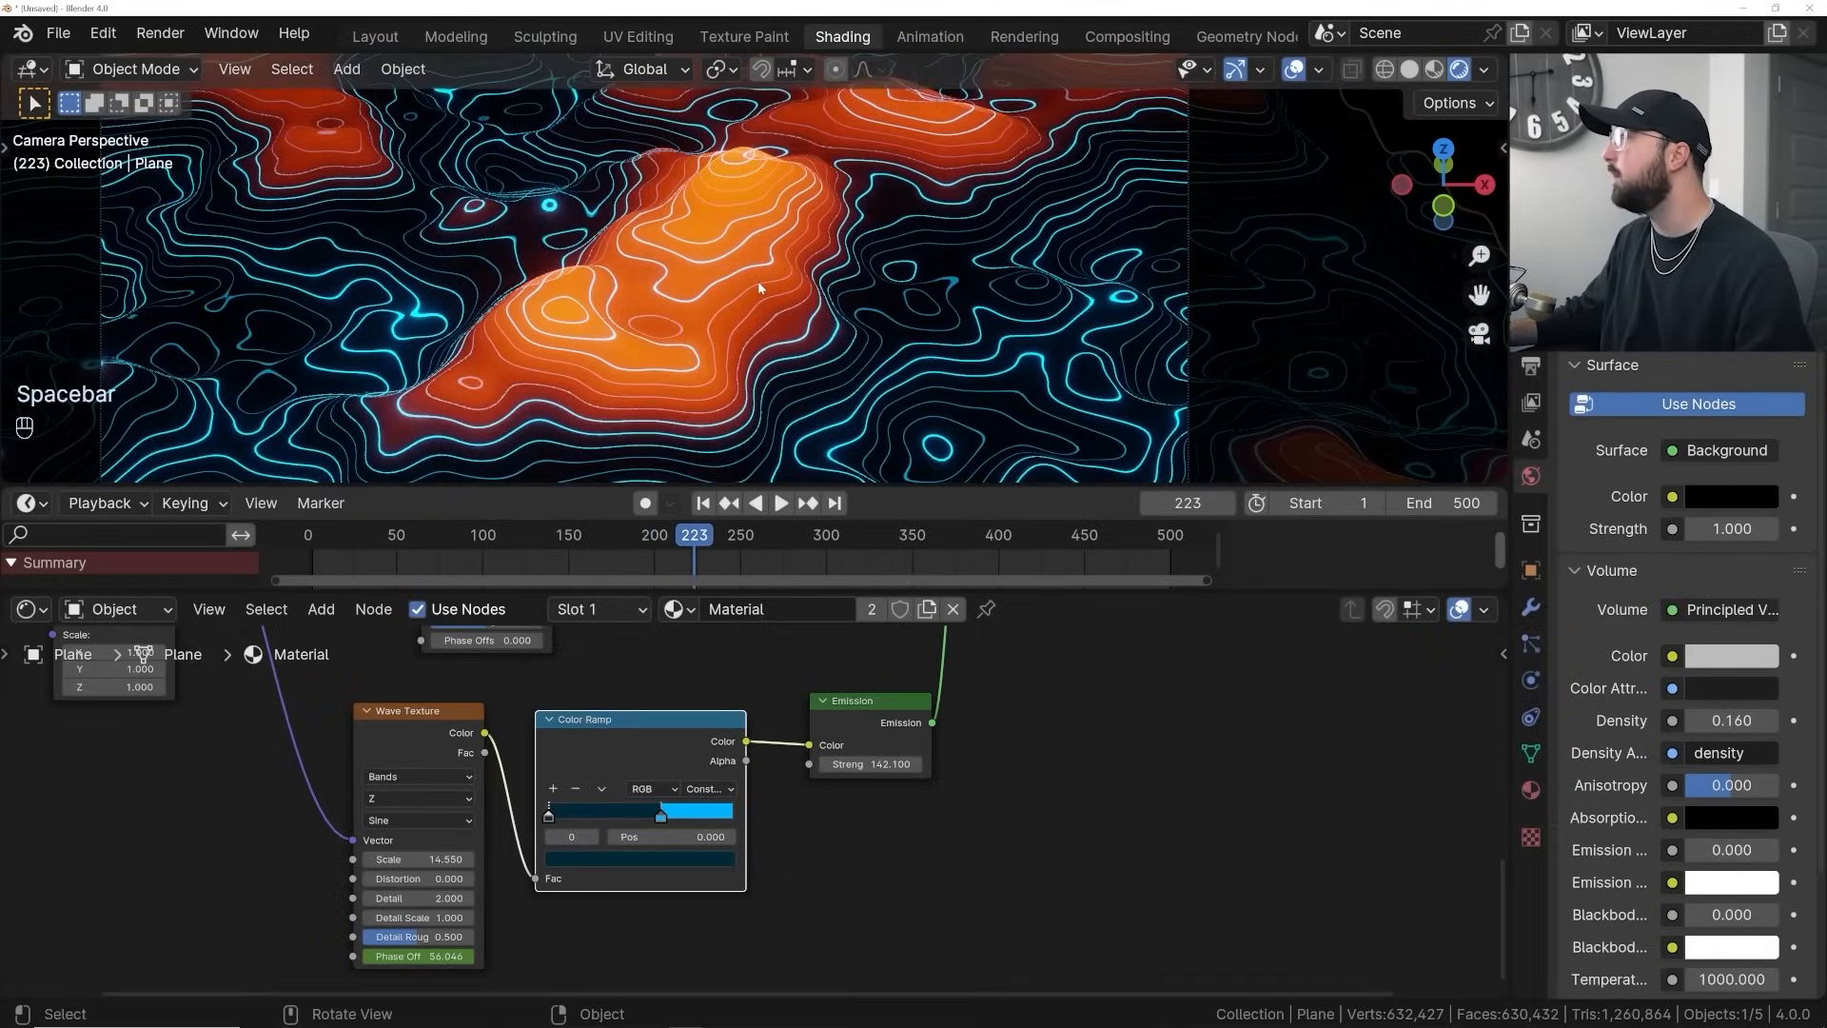
scroll(760, 295, "down", 1)
middle_click_drag(761, 294, 764, 370, "shift")
middle_click_drag(837, 285, 873, 245, "shift")
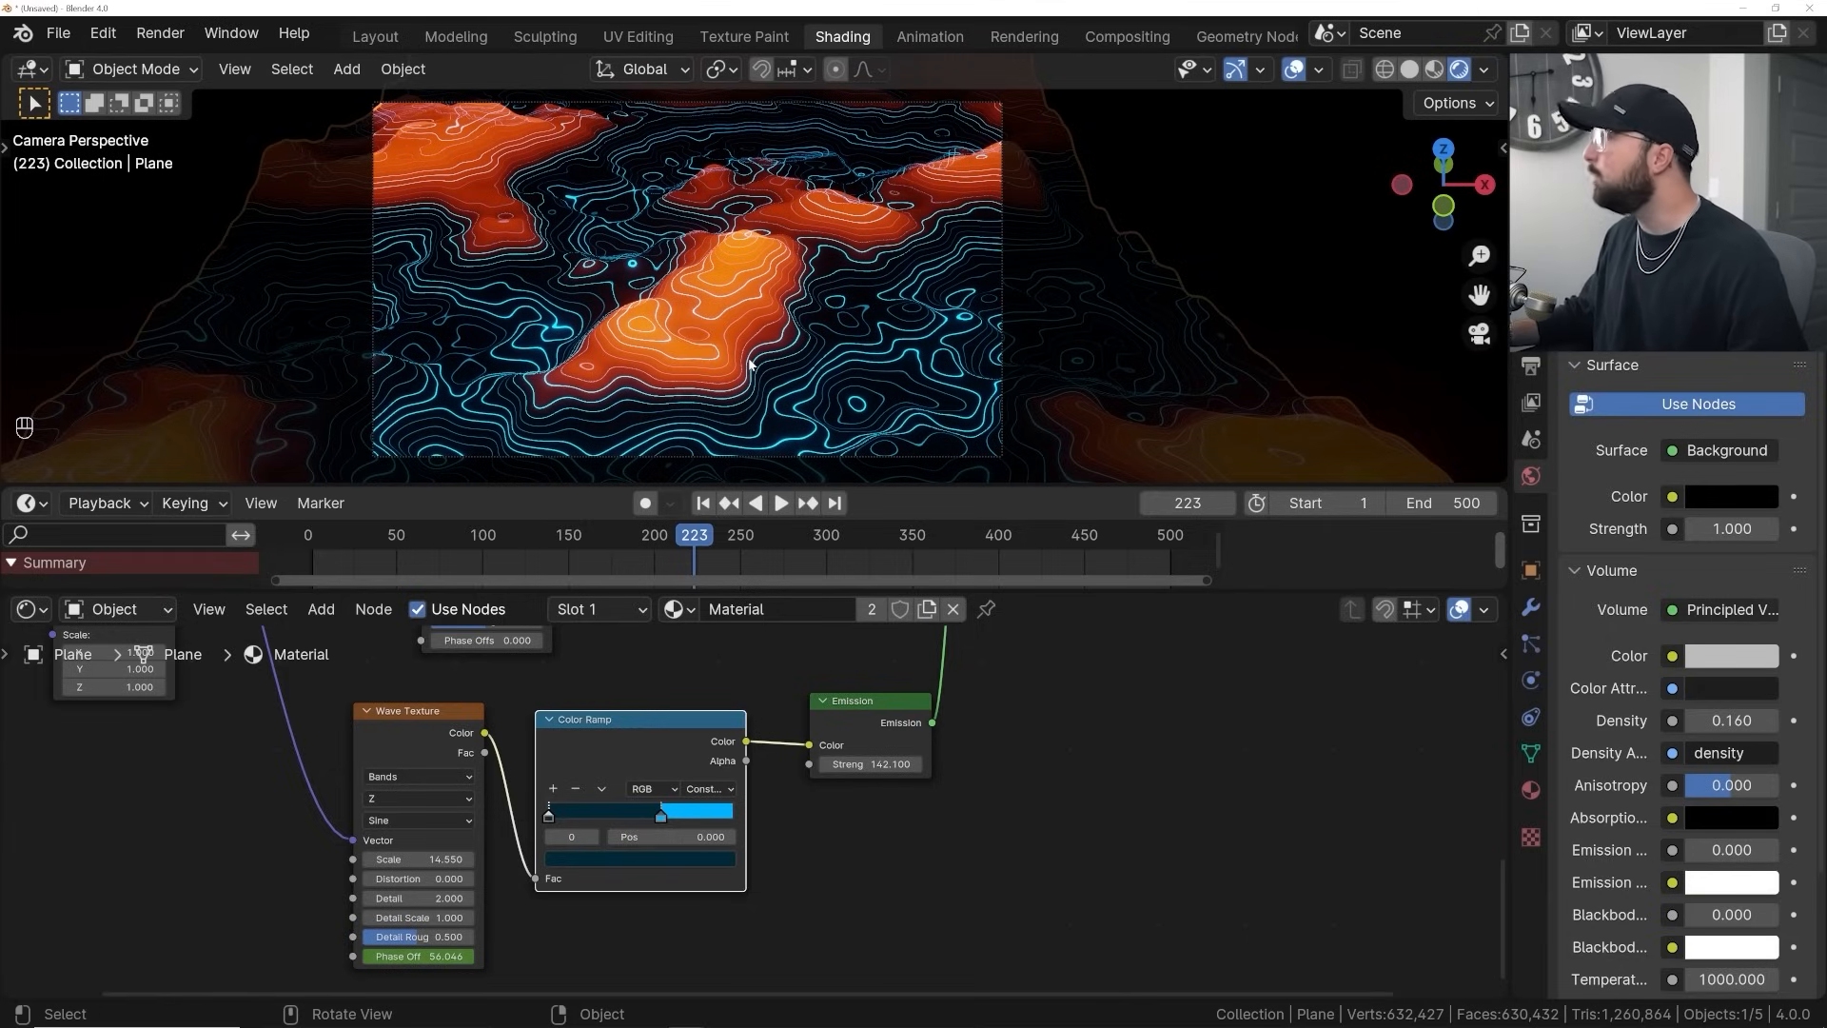
scroll(820, 737, "down", 6)
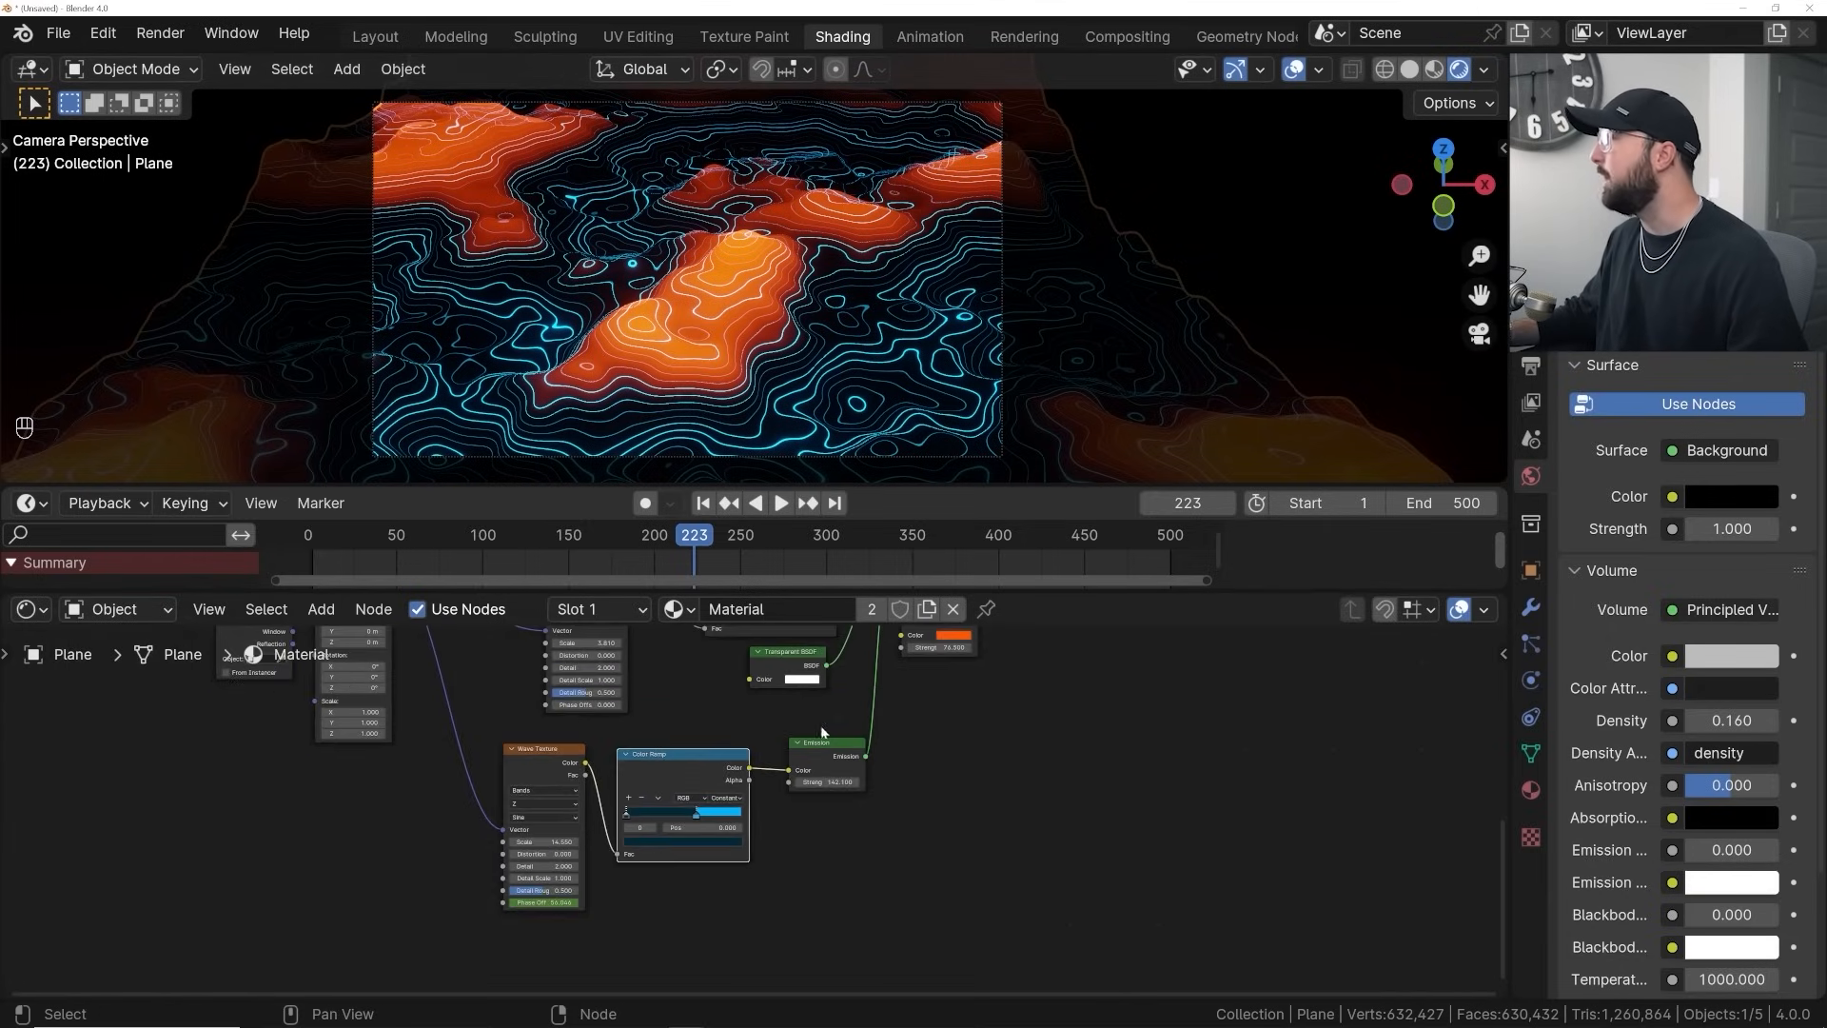
Switch to the Layout workspace and show the terrain strip from outside the camera in solid shading with overlays on
left_click(375, 37)
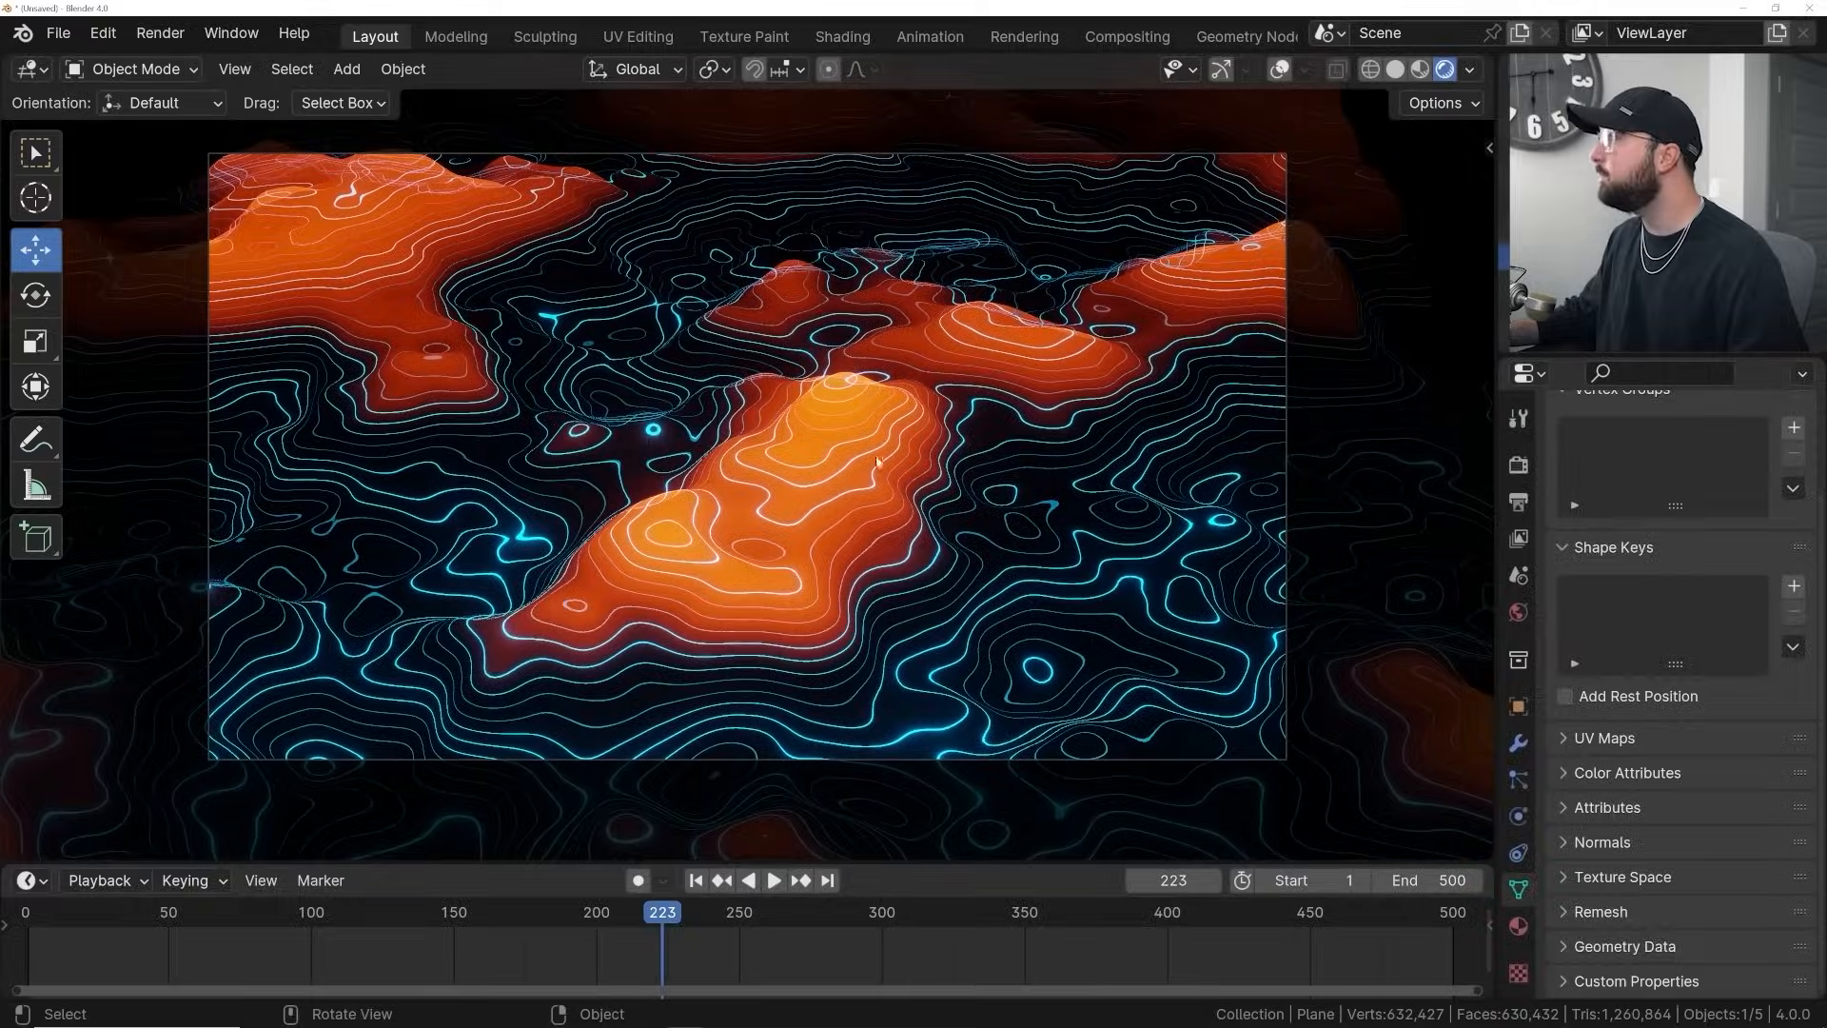
left_click(1395, 71)
mouse_move(1056, 447)
middle_mouse_down()
mouse_move(1005, 469)
mouse_move(726, 444)
middle_mouse_up()
scroll(726, 445, "down", 1)
middle_click_drag(761, 333, 983, 381, "shift")
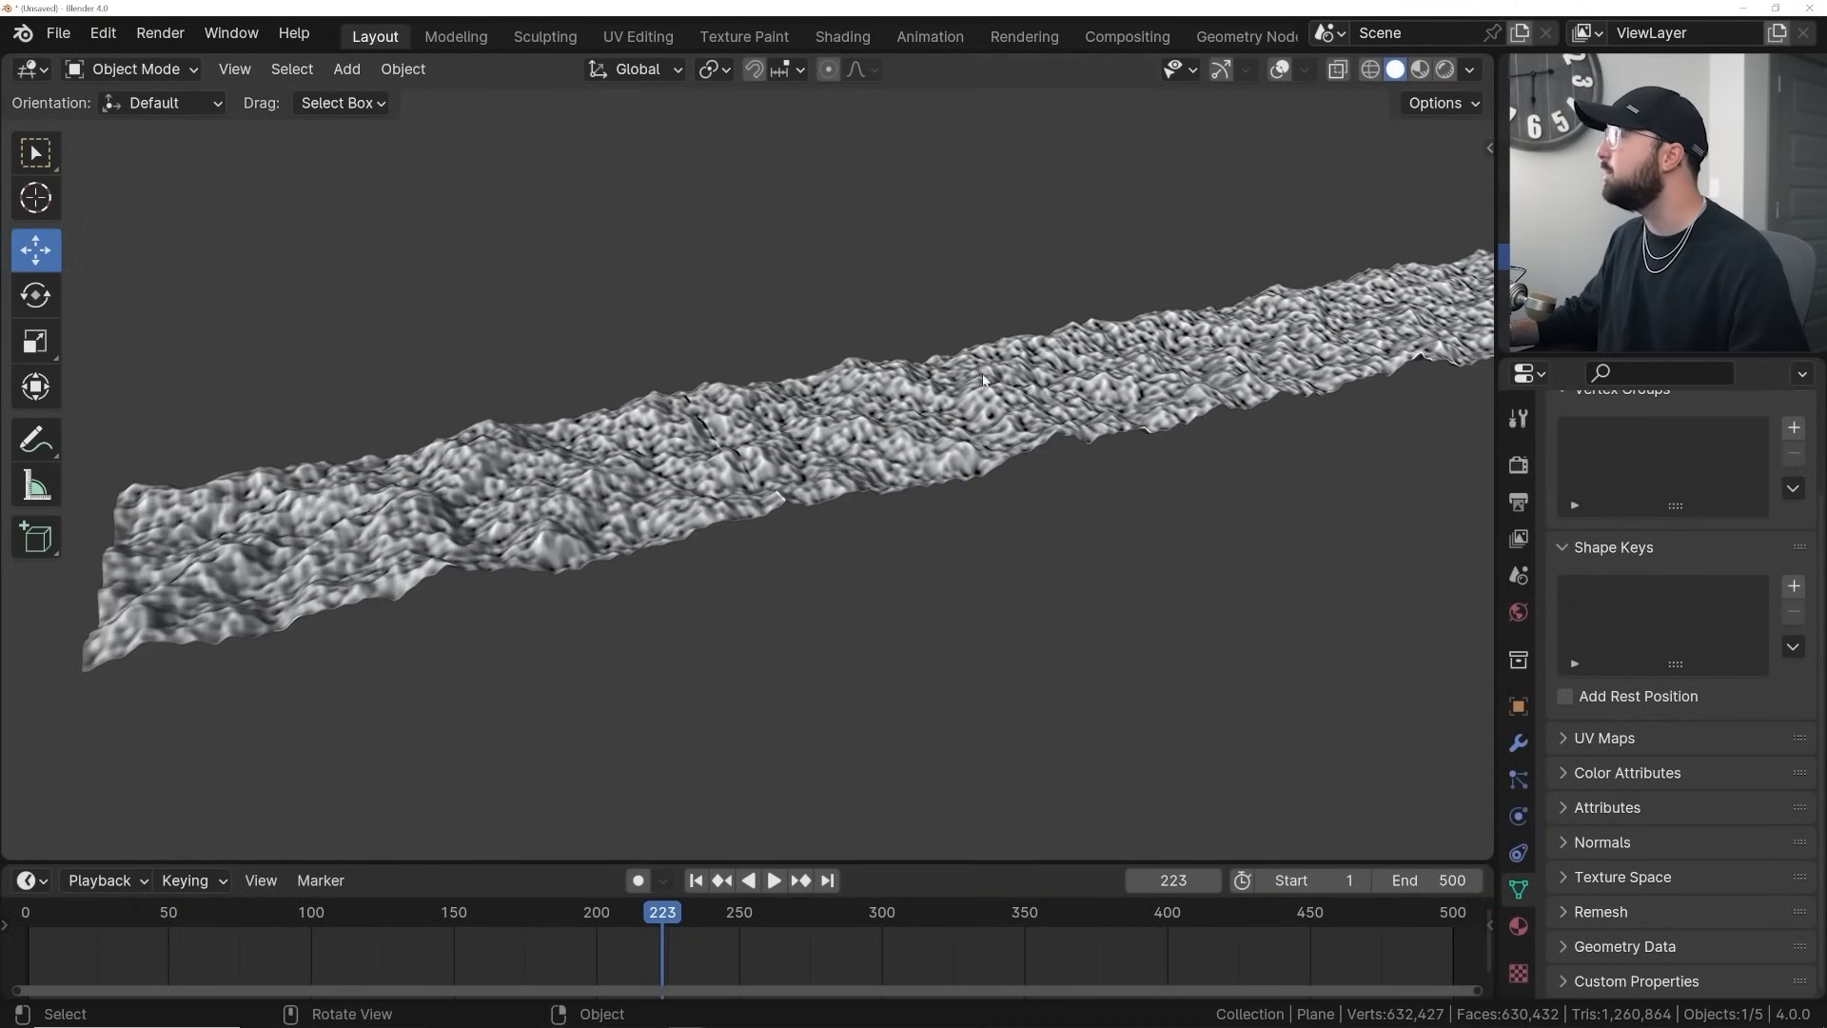
left_click(1281, 70)
scroll(586, 499, "up", 3)
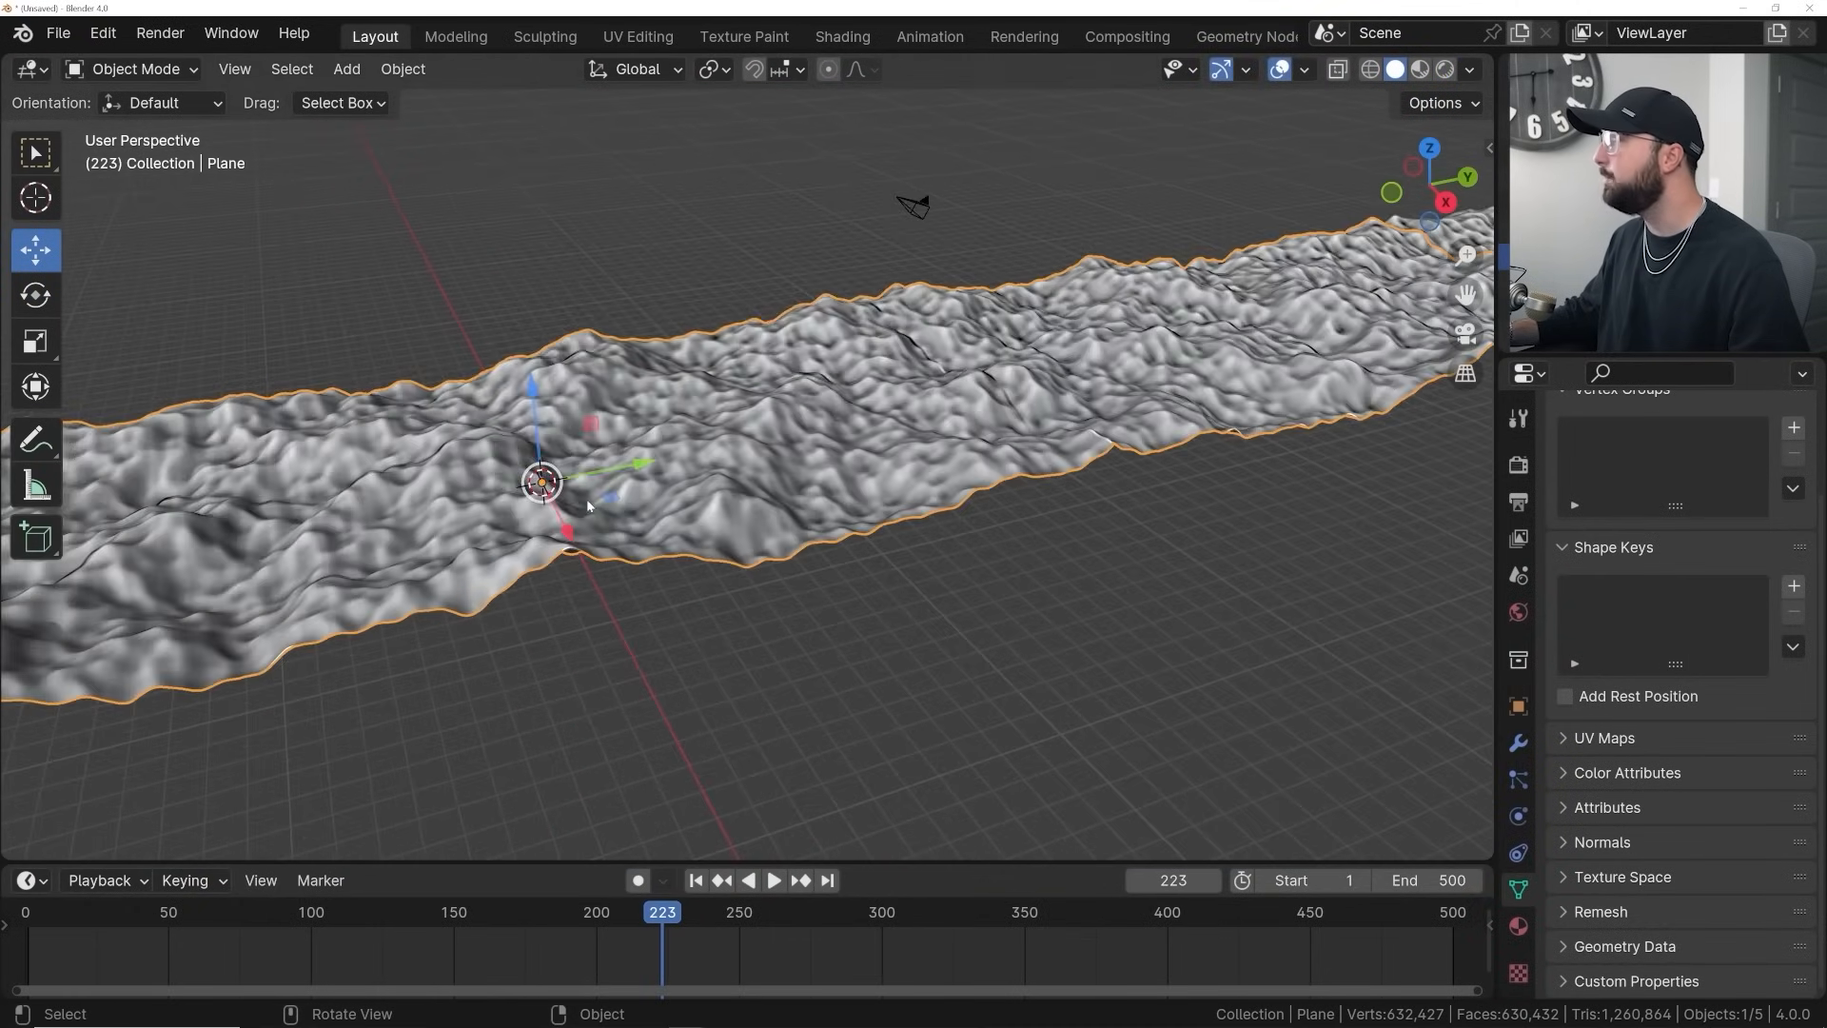
Add a mesh plane at the 3D cursor and raise it along Z to just above the terrain
key("shift+a")
mouse_move(428, 118)
left_click(660, 115)
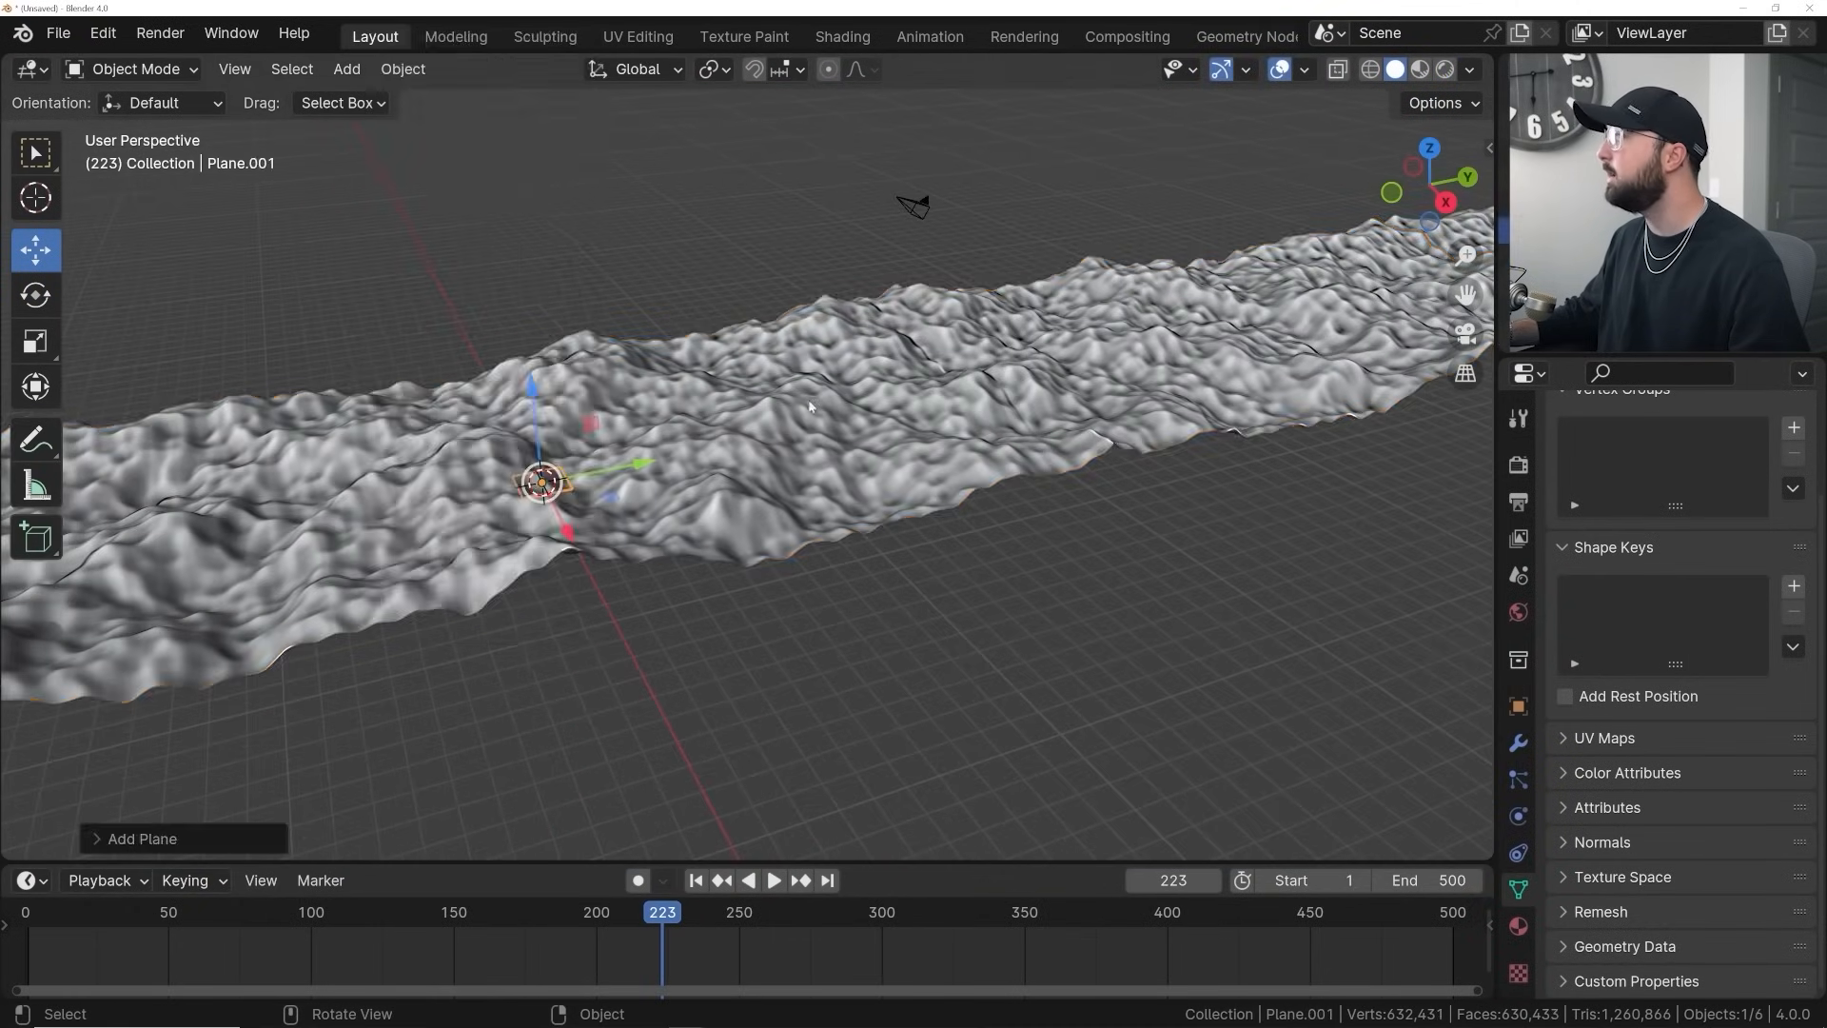
middle_click_drag(724, 476, 717, 327)
key("g")
key("z")
left_click_drag(474, 226, 472, 184)
middle_click_drag(541, 241, 547, 296)
Create a new geometry node tree on the plane and feed a Grid node's mesh into the Group Output
left_click(1243, 36)
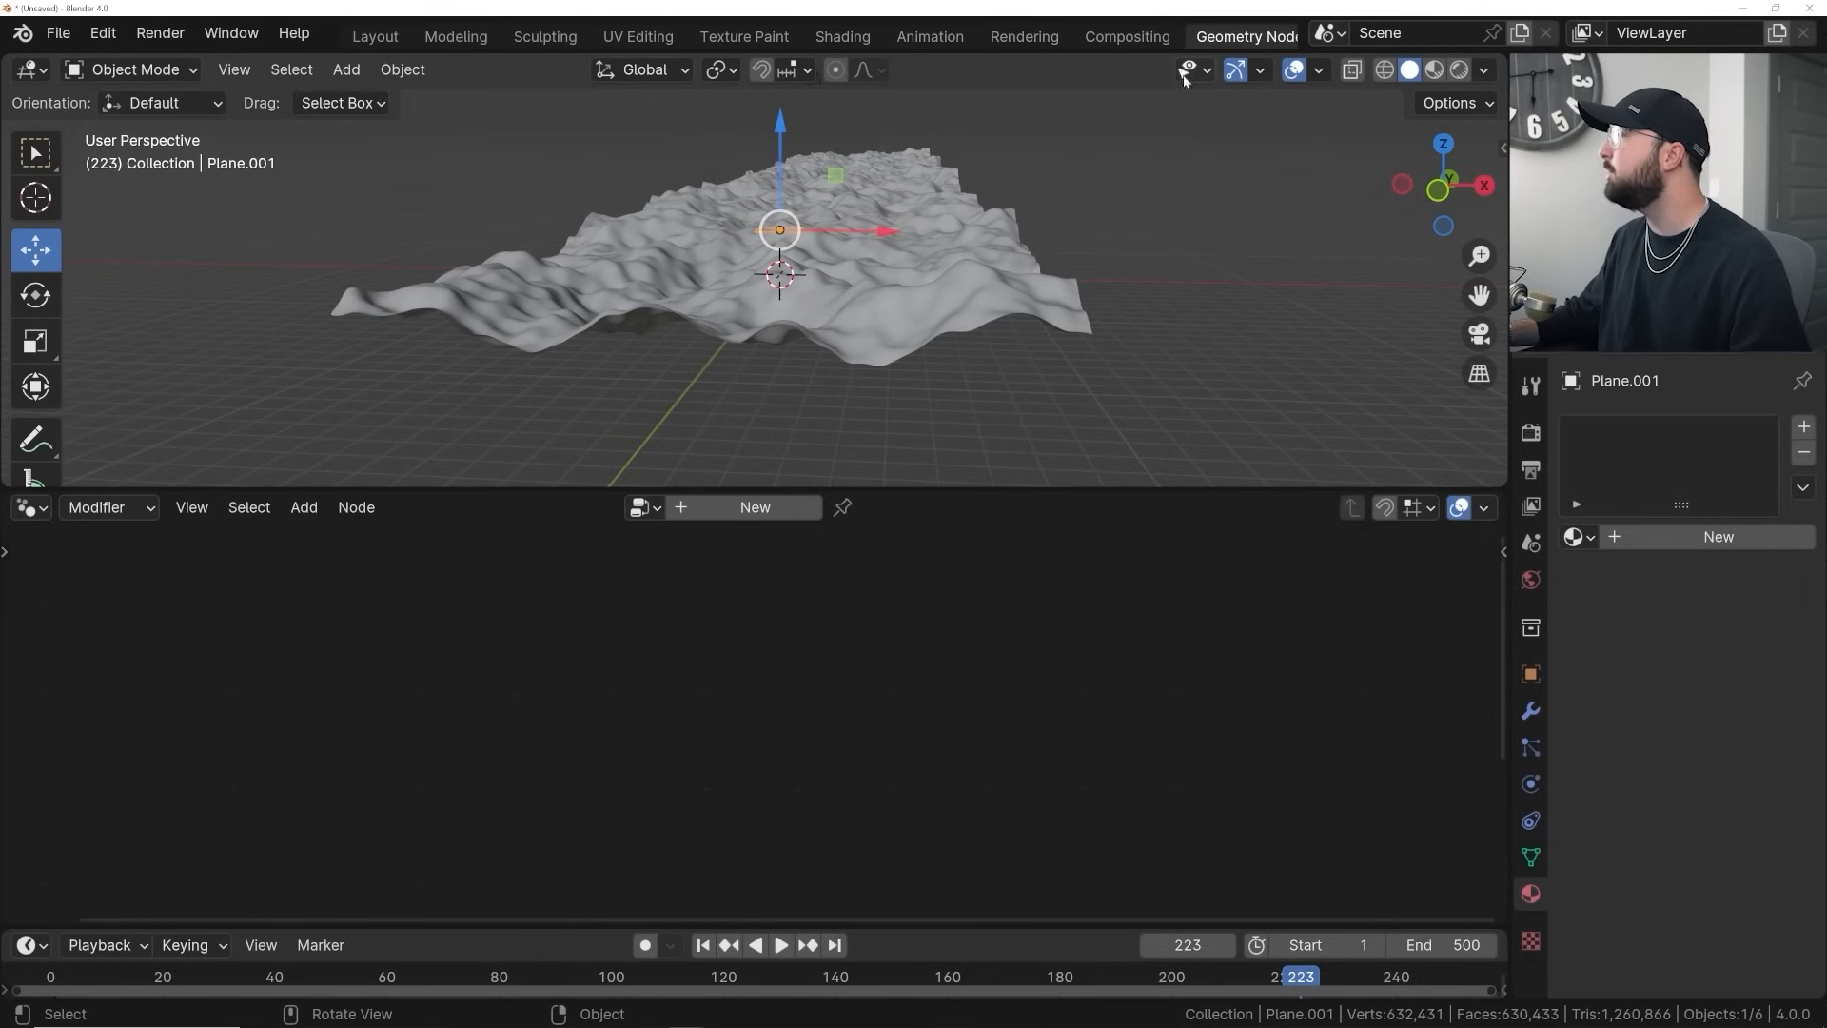
middle_click_drag(936, 310, 804, 352)
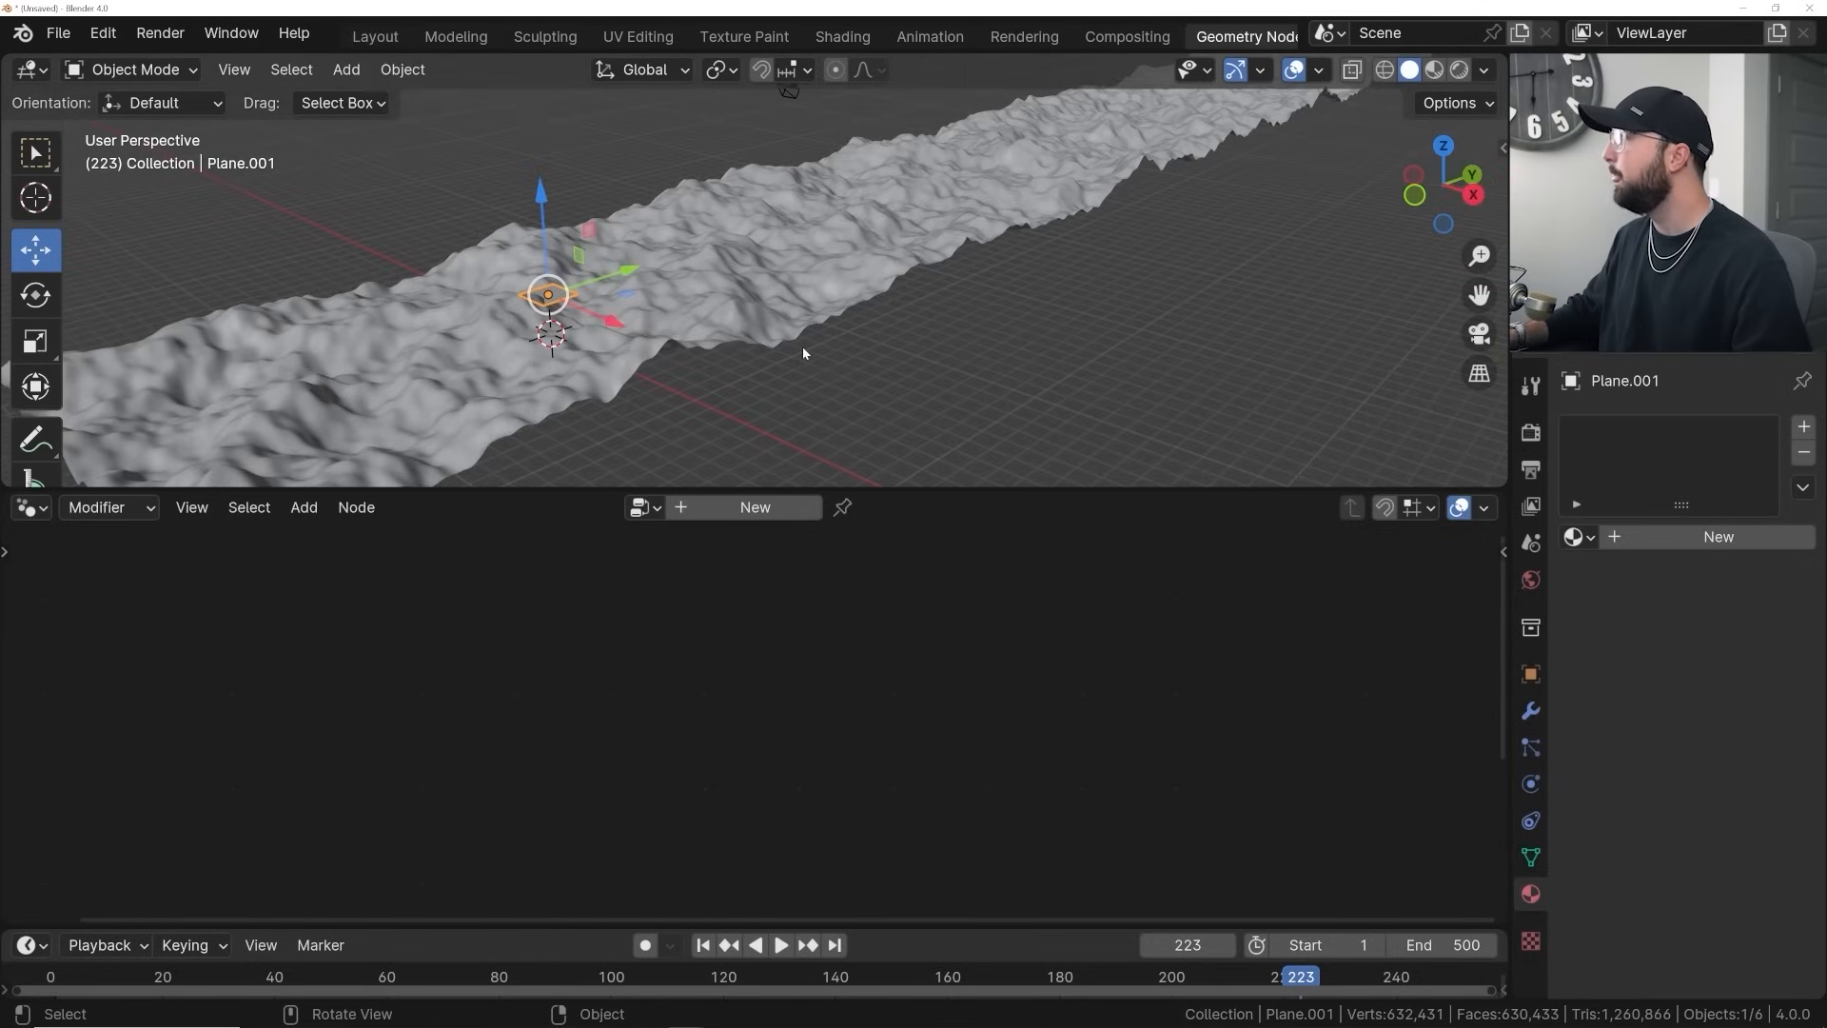
left_click(752, 507)
middle_click_drag(710, 390, 644, 308)
key("shift+a")
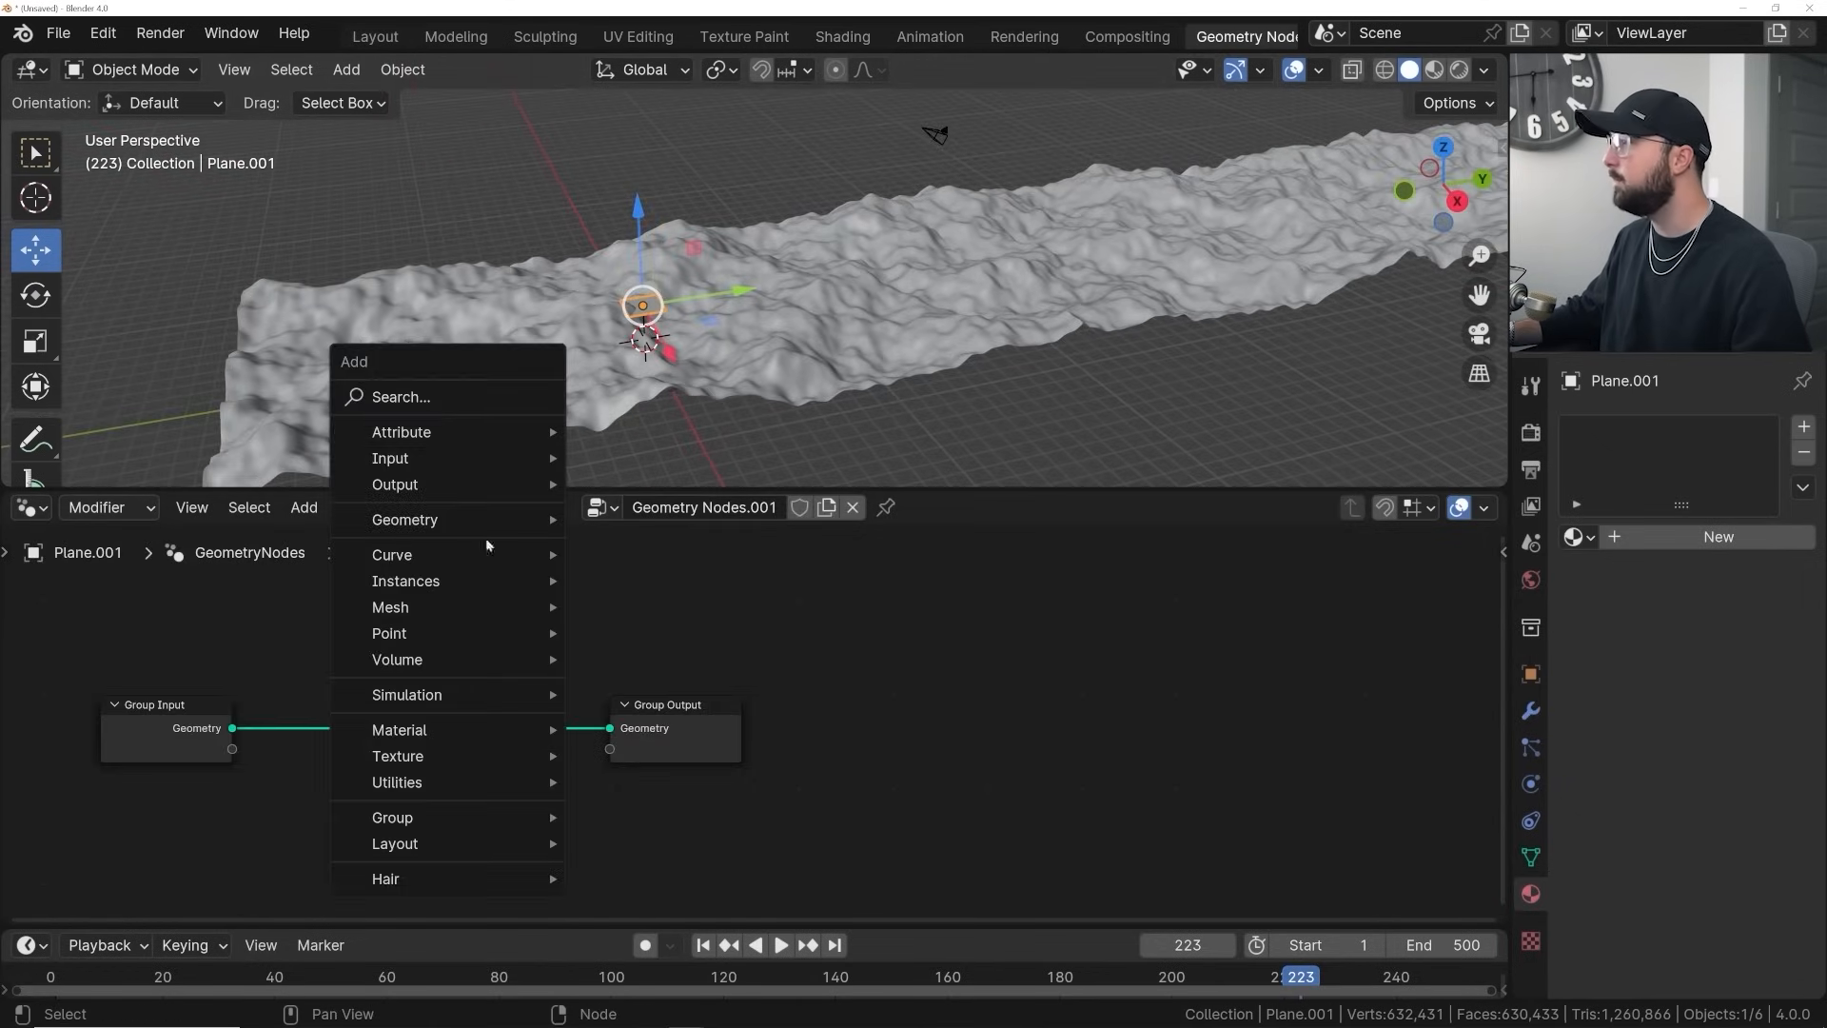
left_click(447, 403)
type("grid")
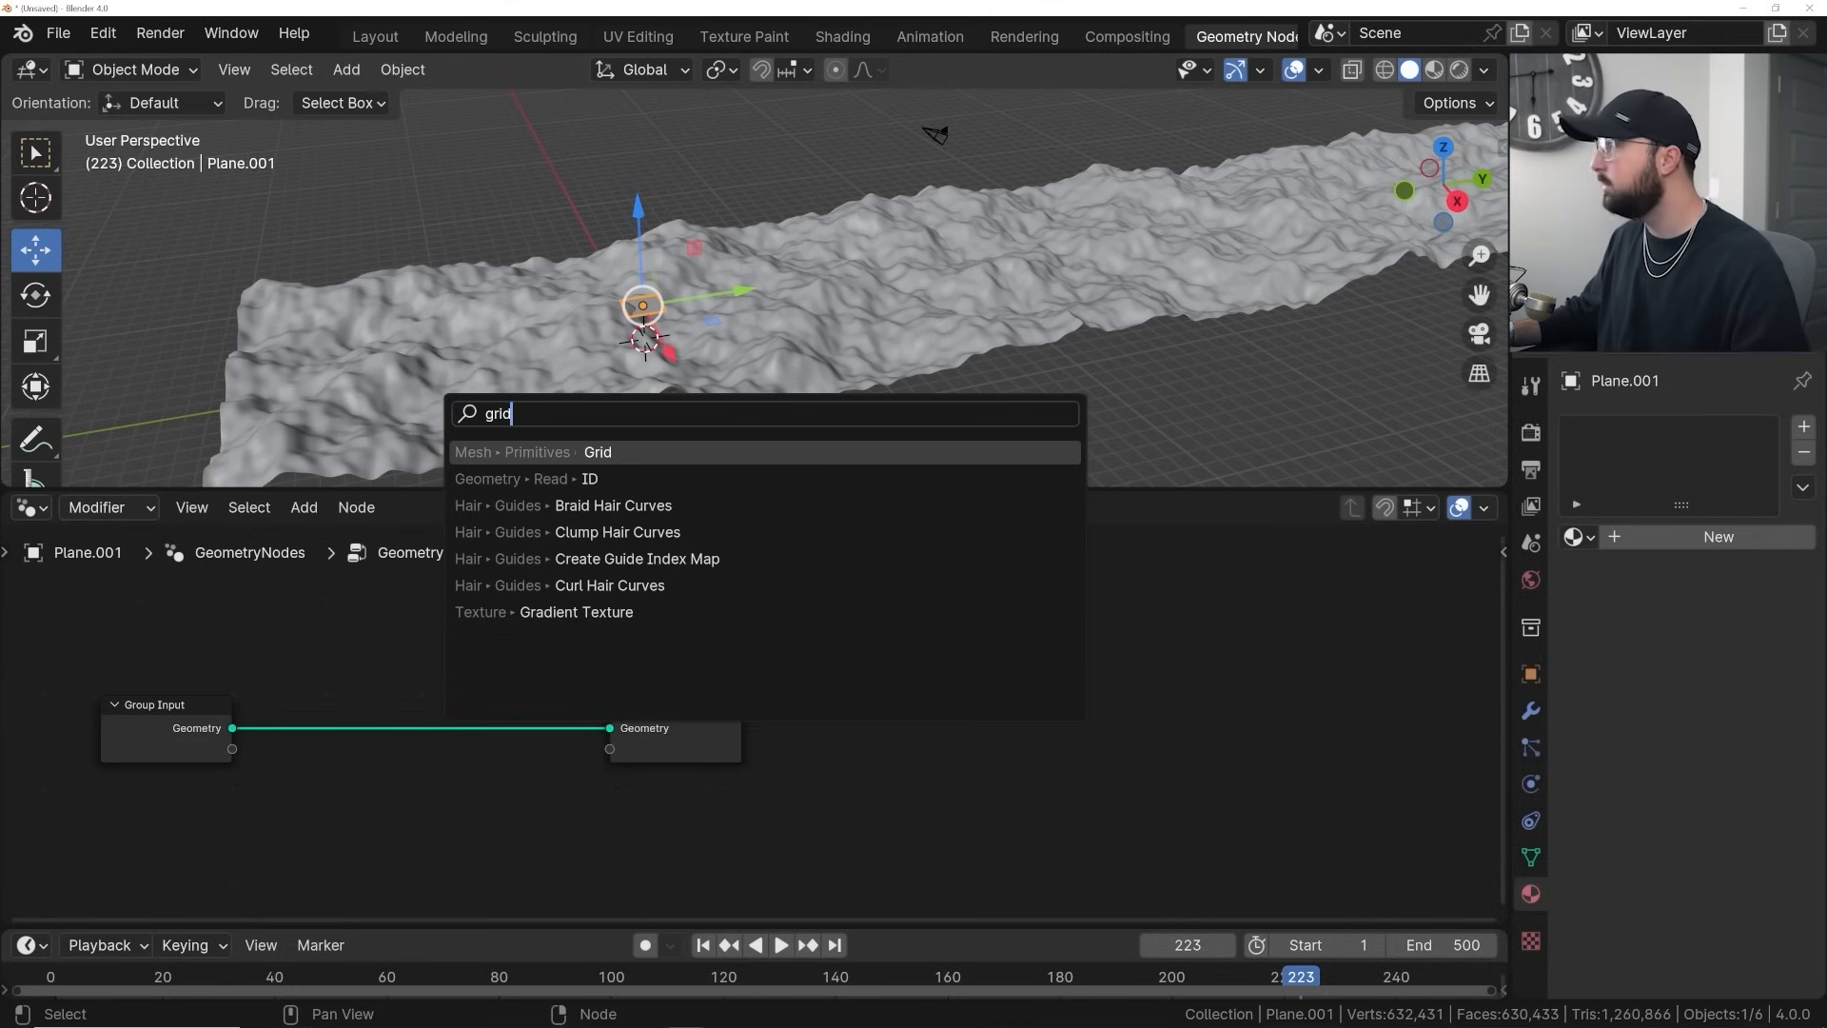
key("Return")
left_click(314, 683)
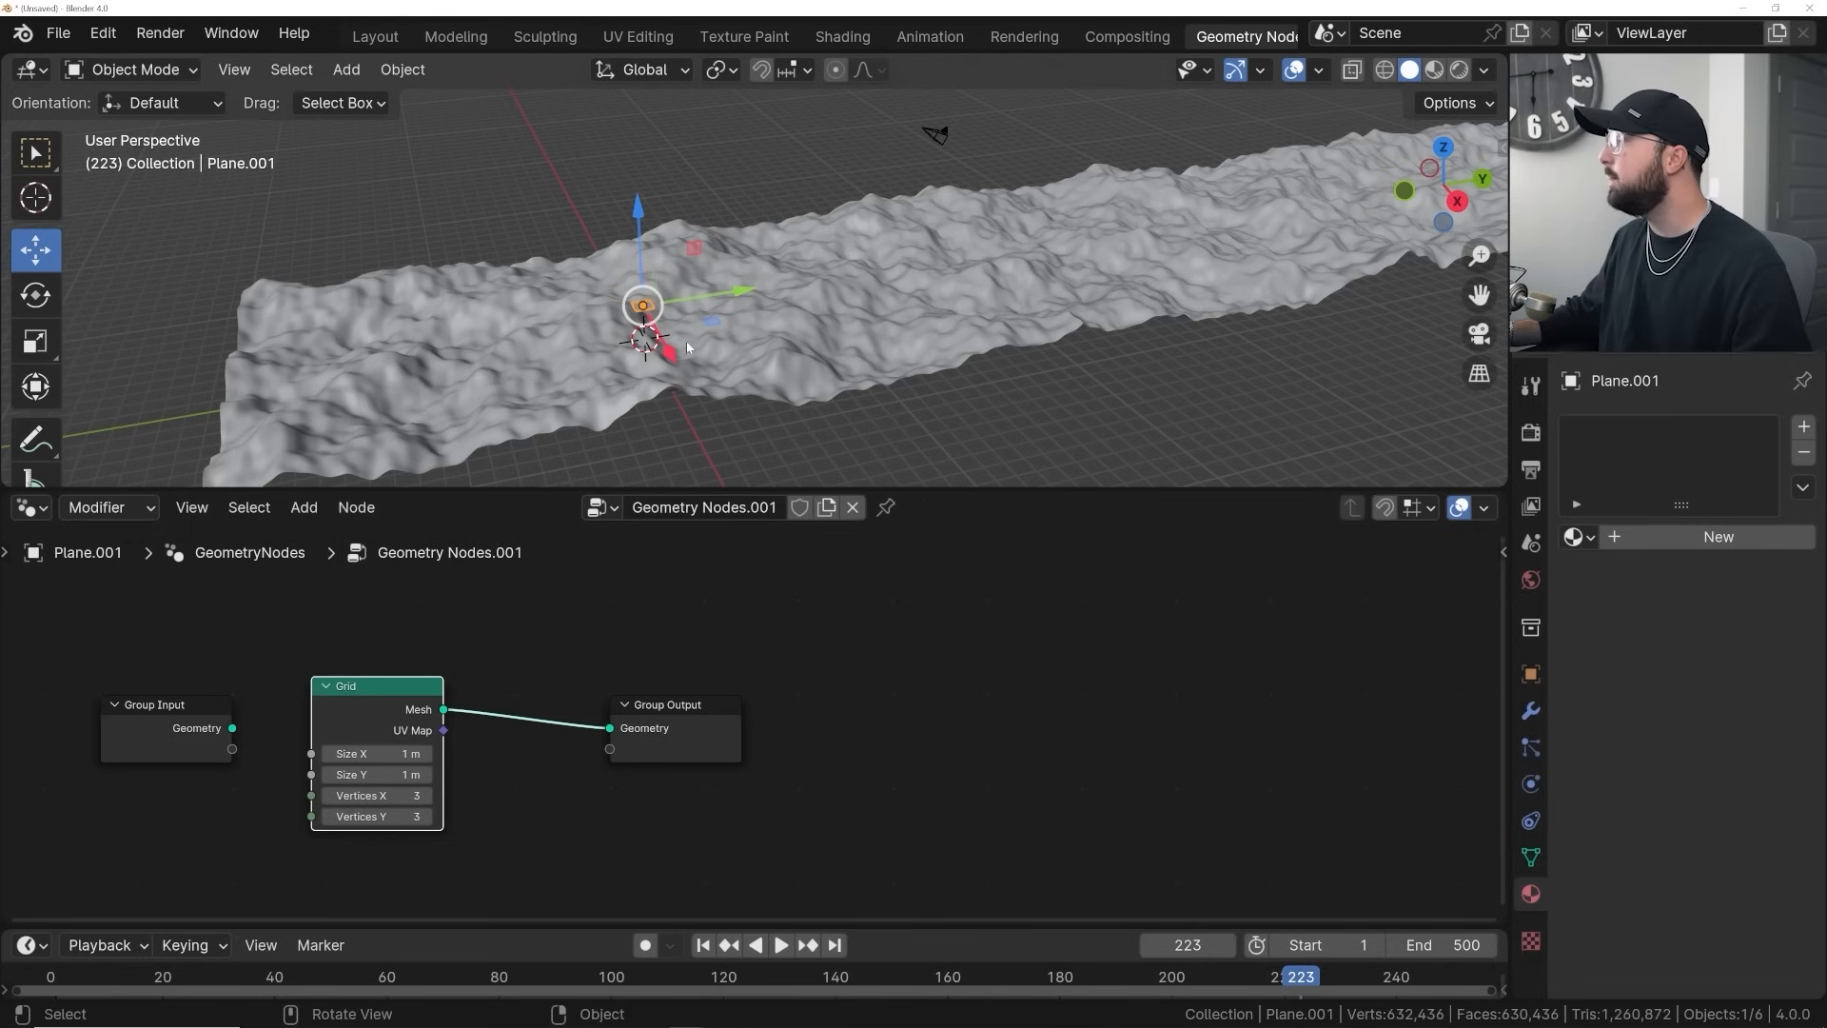
Rename the new plane object as "grrid" in the outliner
left_click(756, 333)
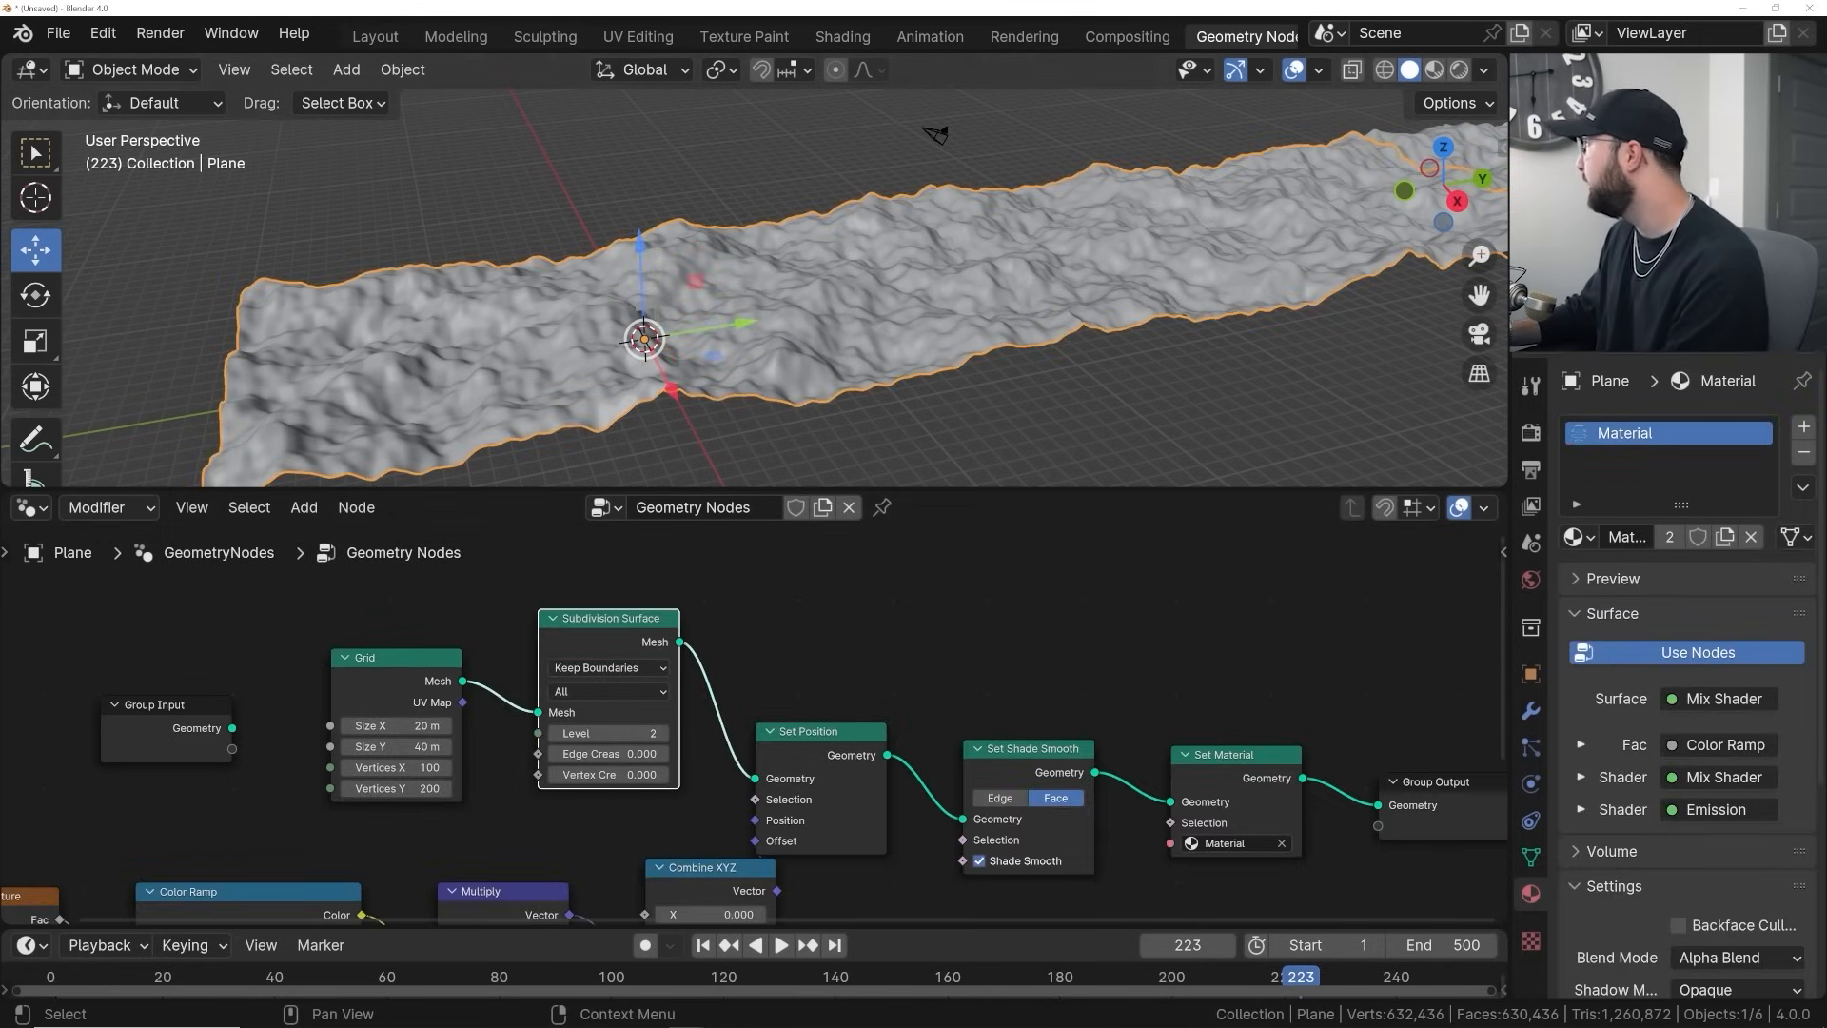
left_click(1654, 232)
scroll(755, 286, "up", 3)
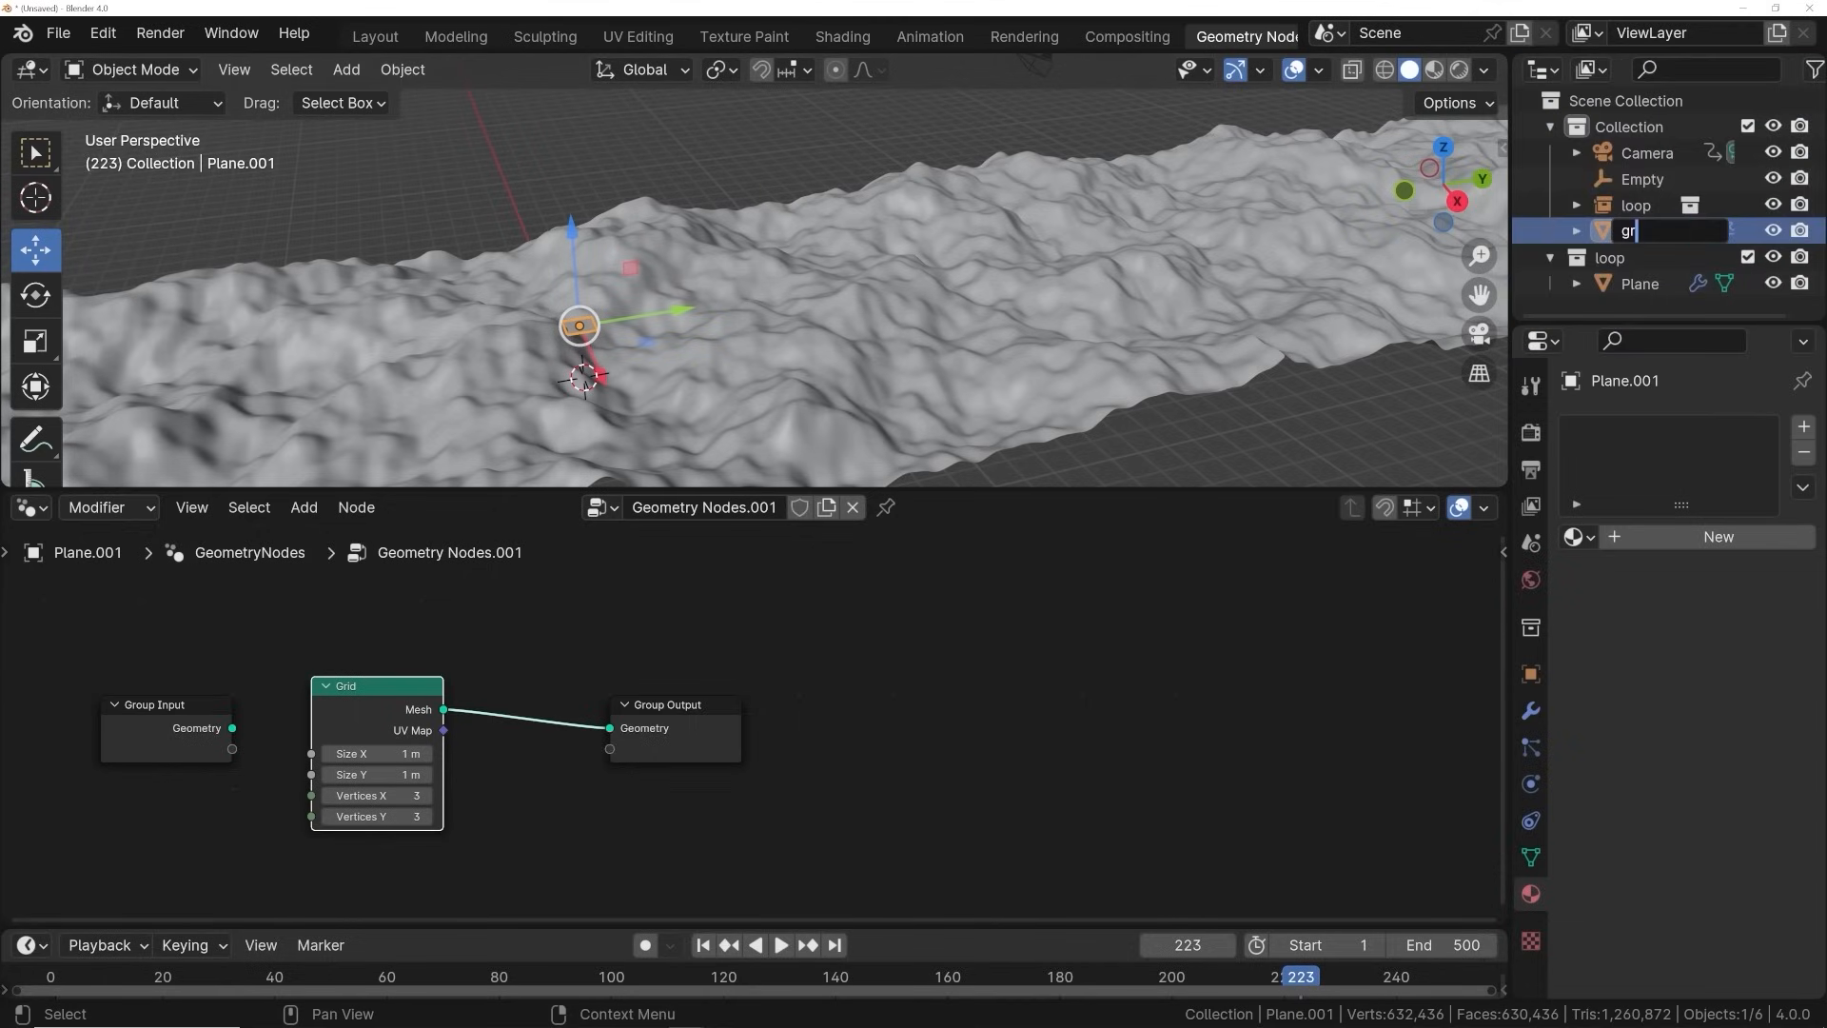
type("grrid")
key("Return")
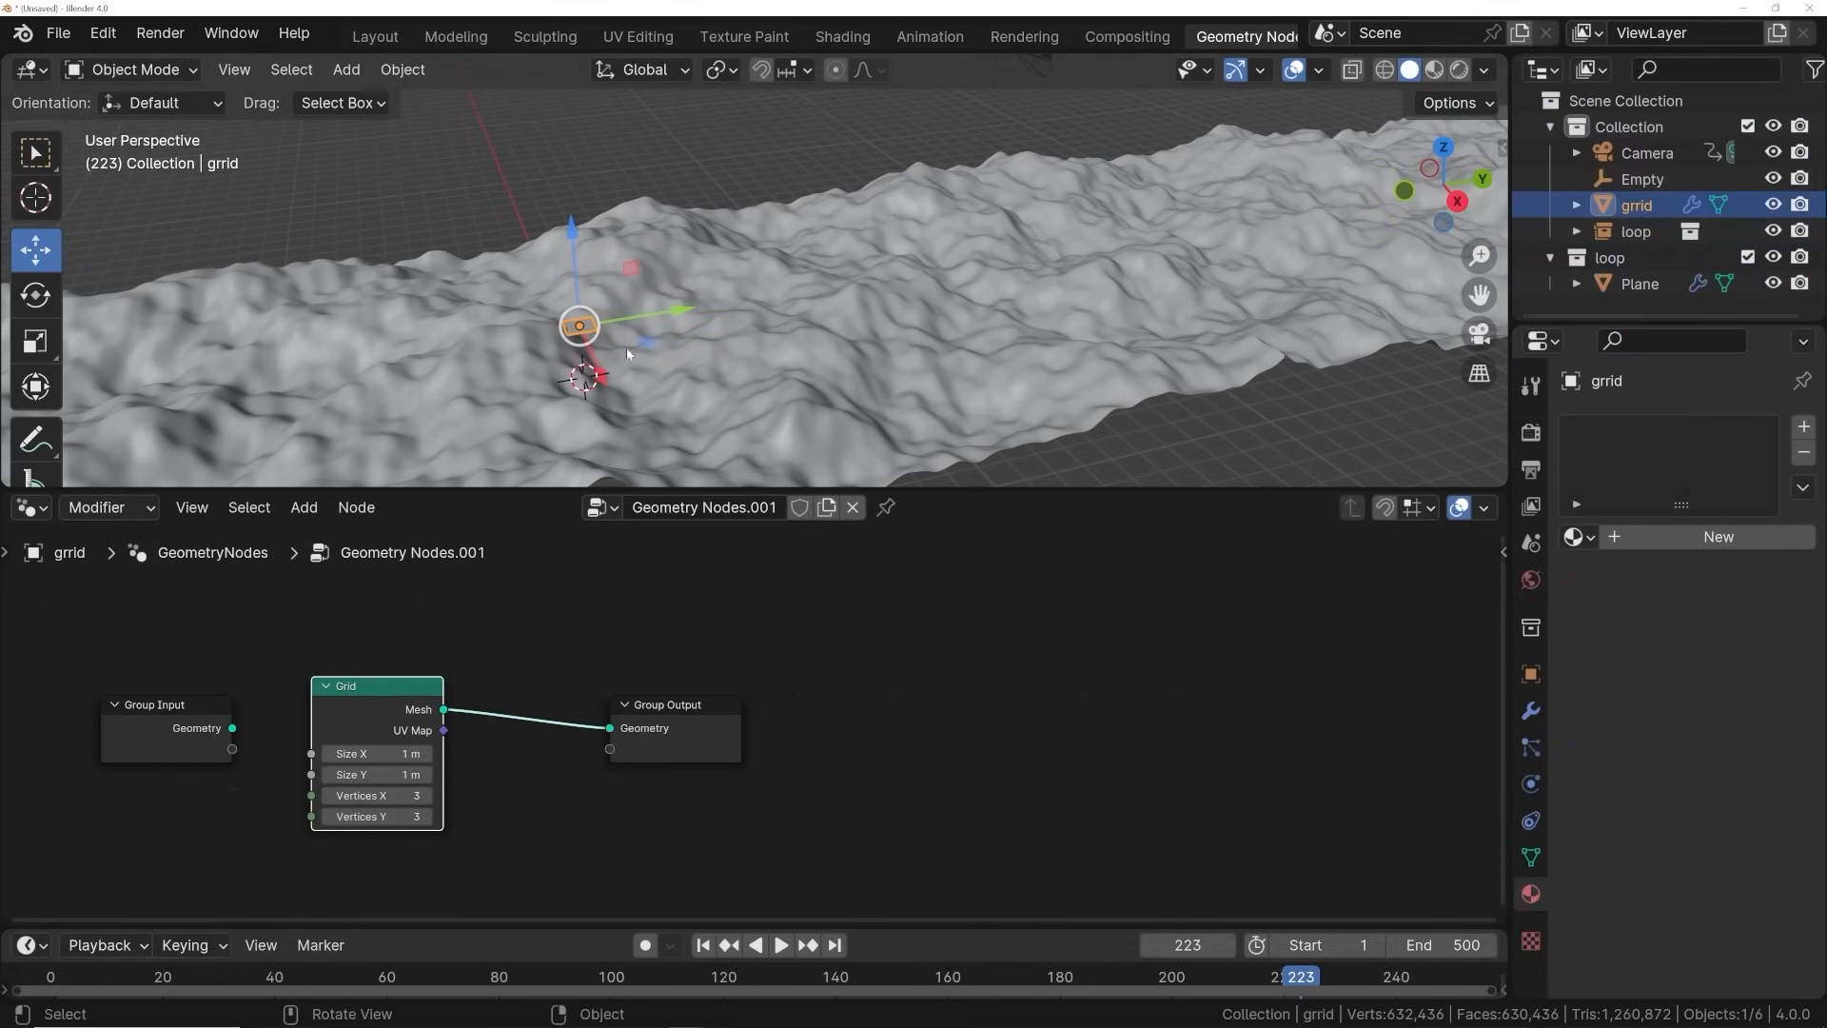
Try a Size Y of 46.1 m on the terrain's Grid node and undo the change
scroll(609, 362, "down", 2)
left_click(465, 413)
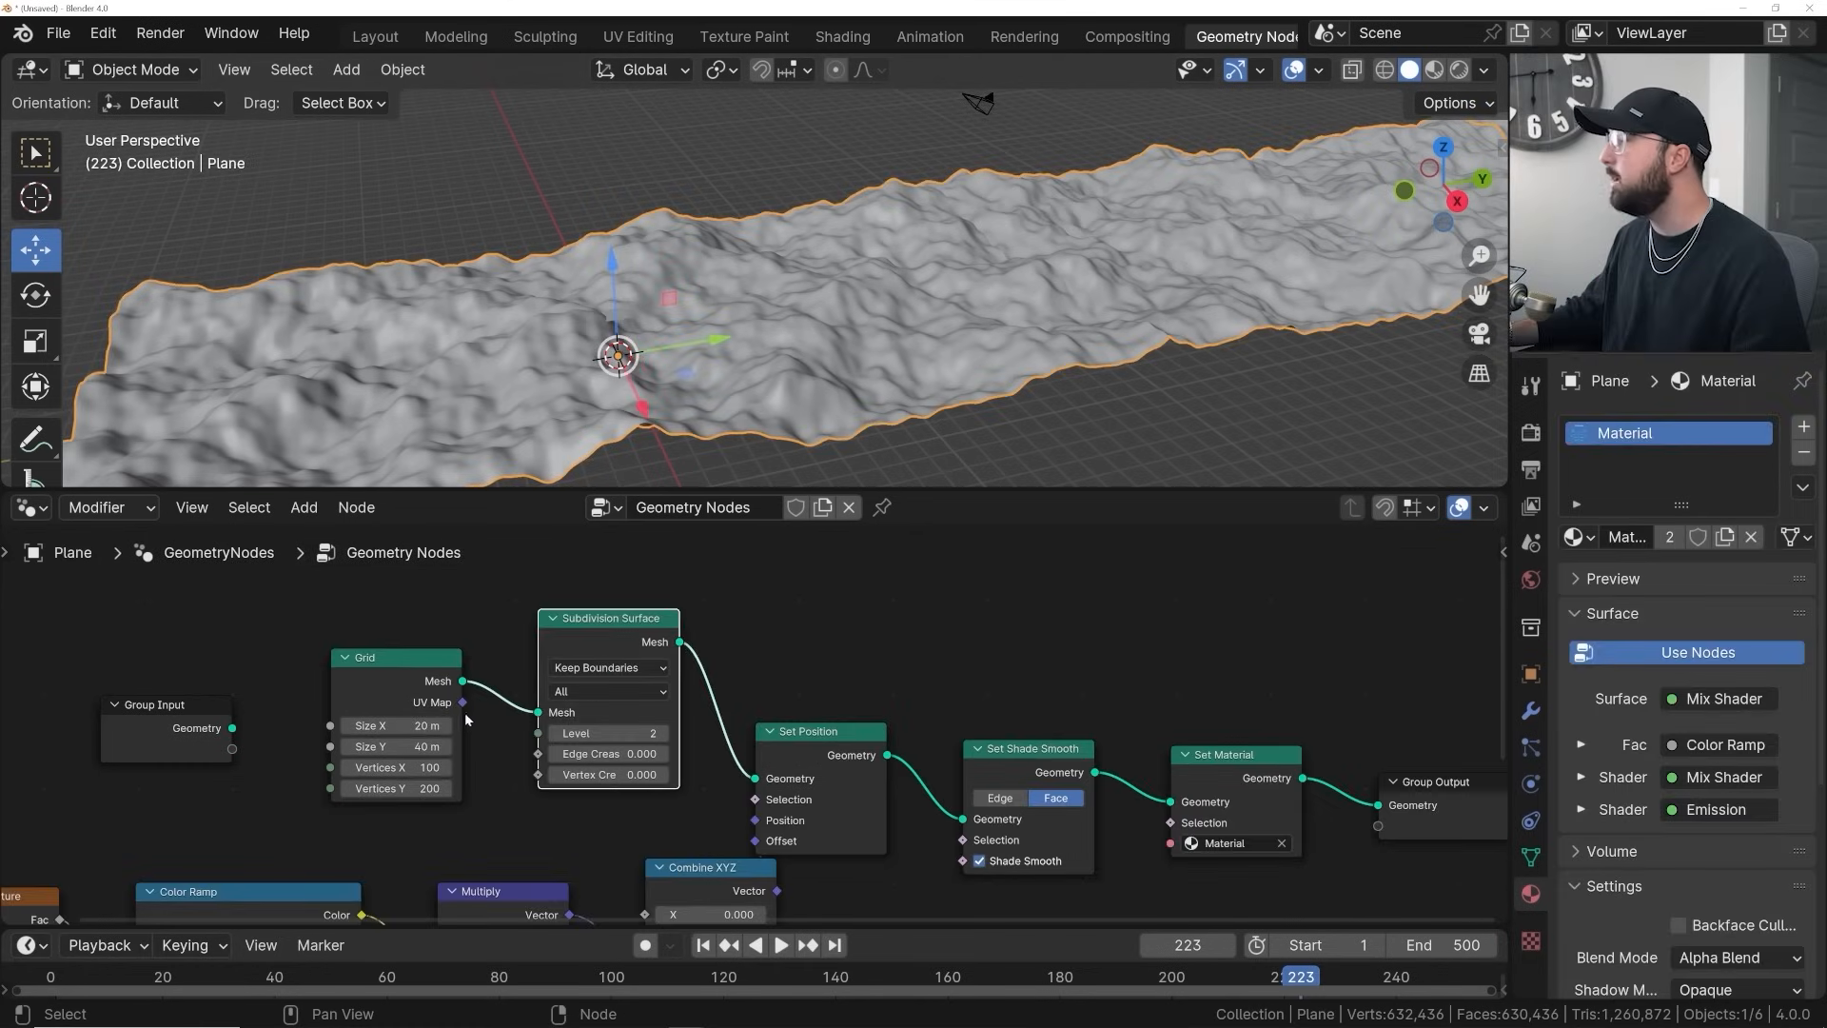
left_click_drag(379, 747, 433, 747)
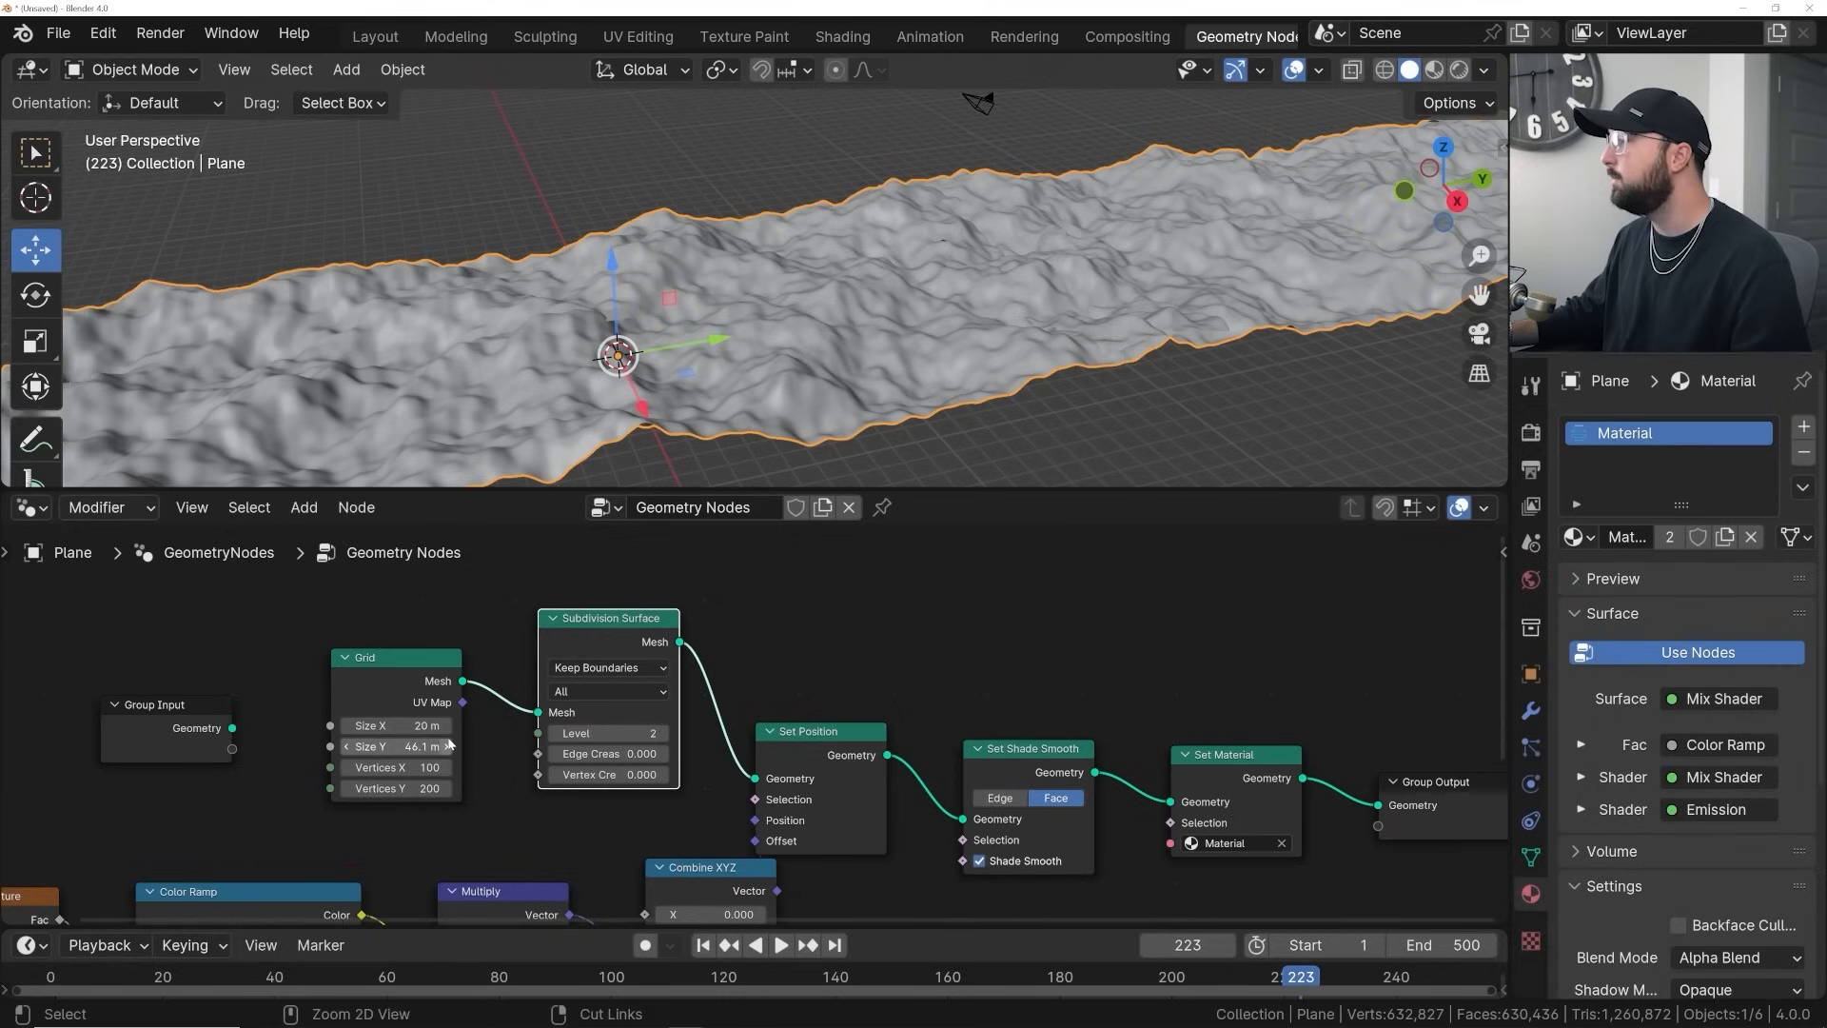
key("ctrl+z")
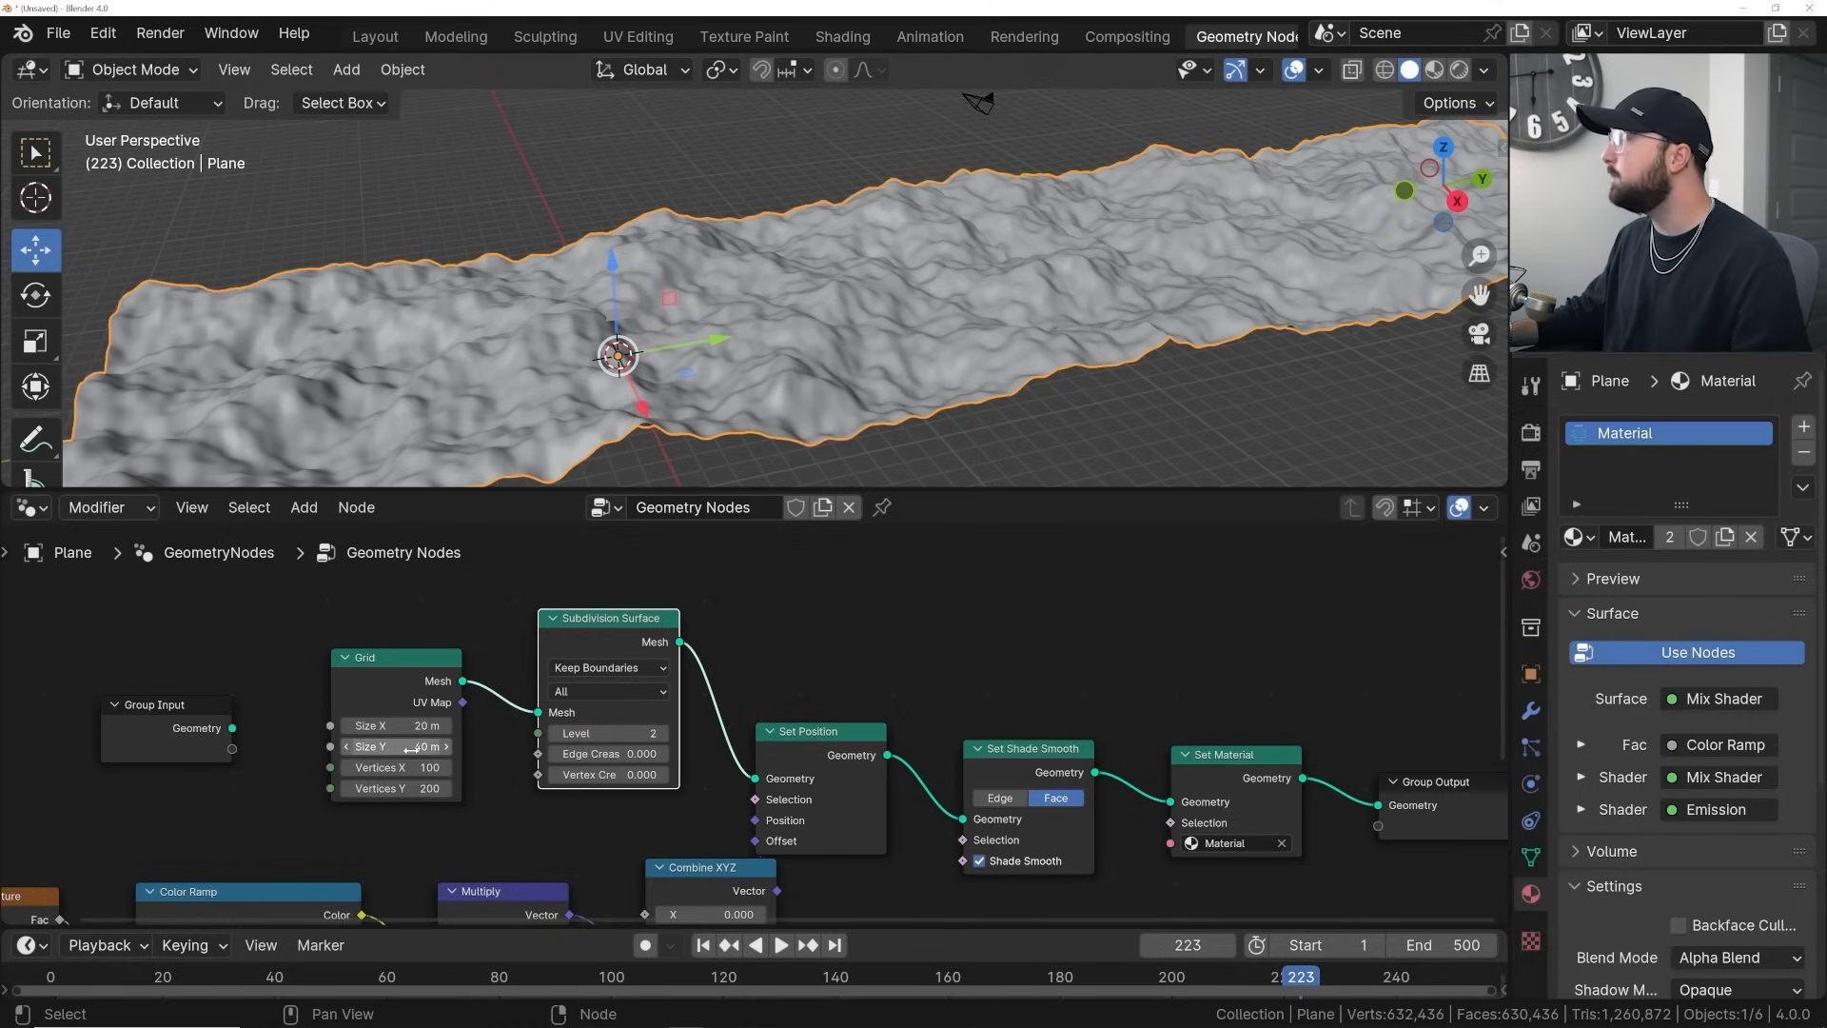
scroll(1037, 351, "down", 2)
middle_click_drag(1084, 303, 898, 394, "shift")
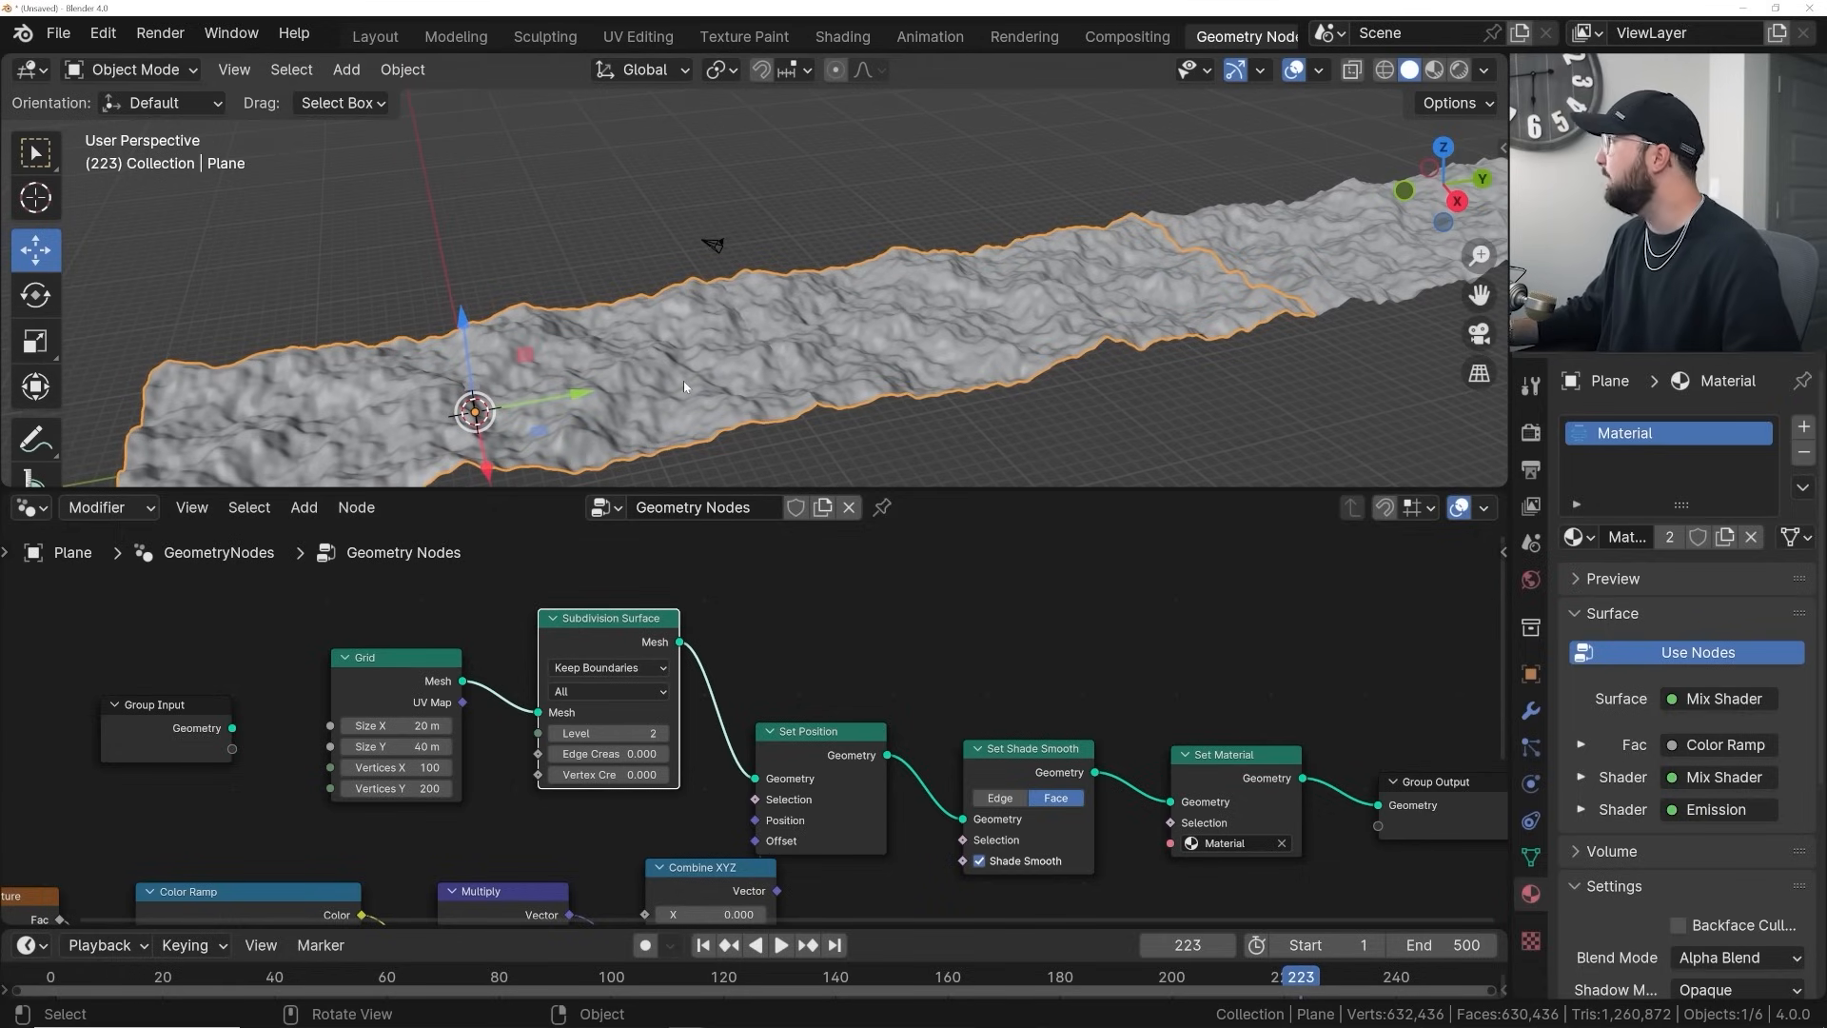
Set the Grid node of the grrid object to a Size X of 10 m and a Size Y of 80 m
middle_click_drag(661, 298, 735, 250, "shift")
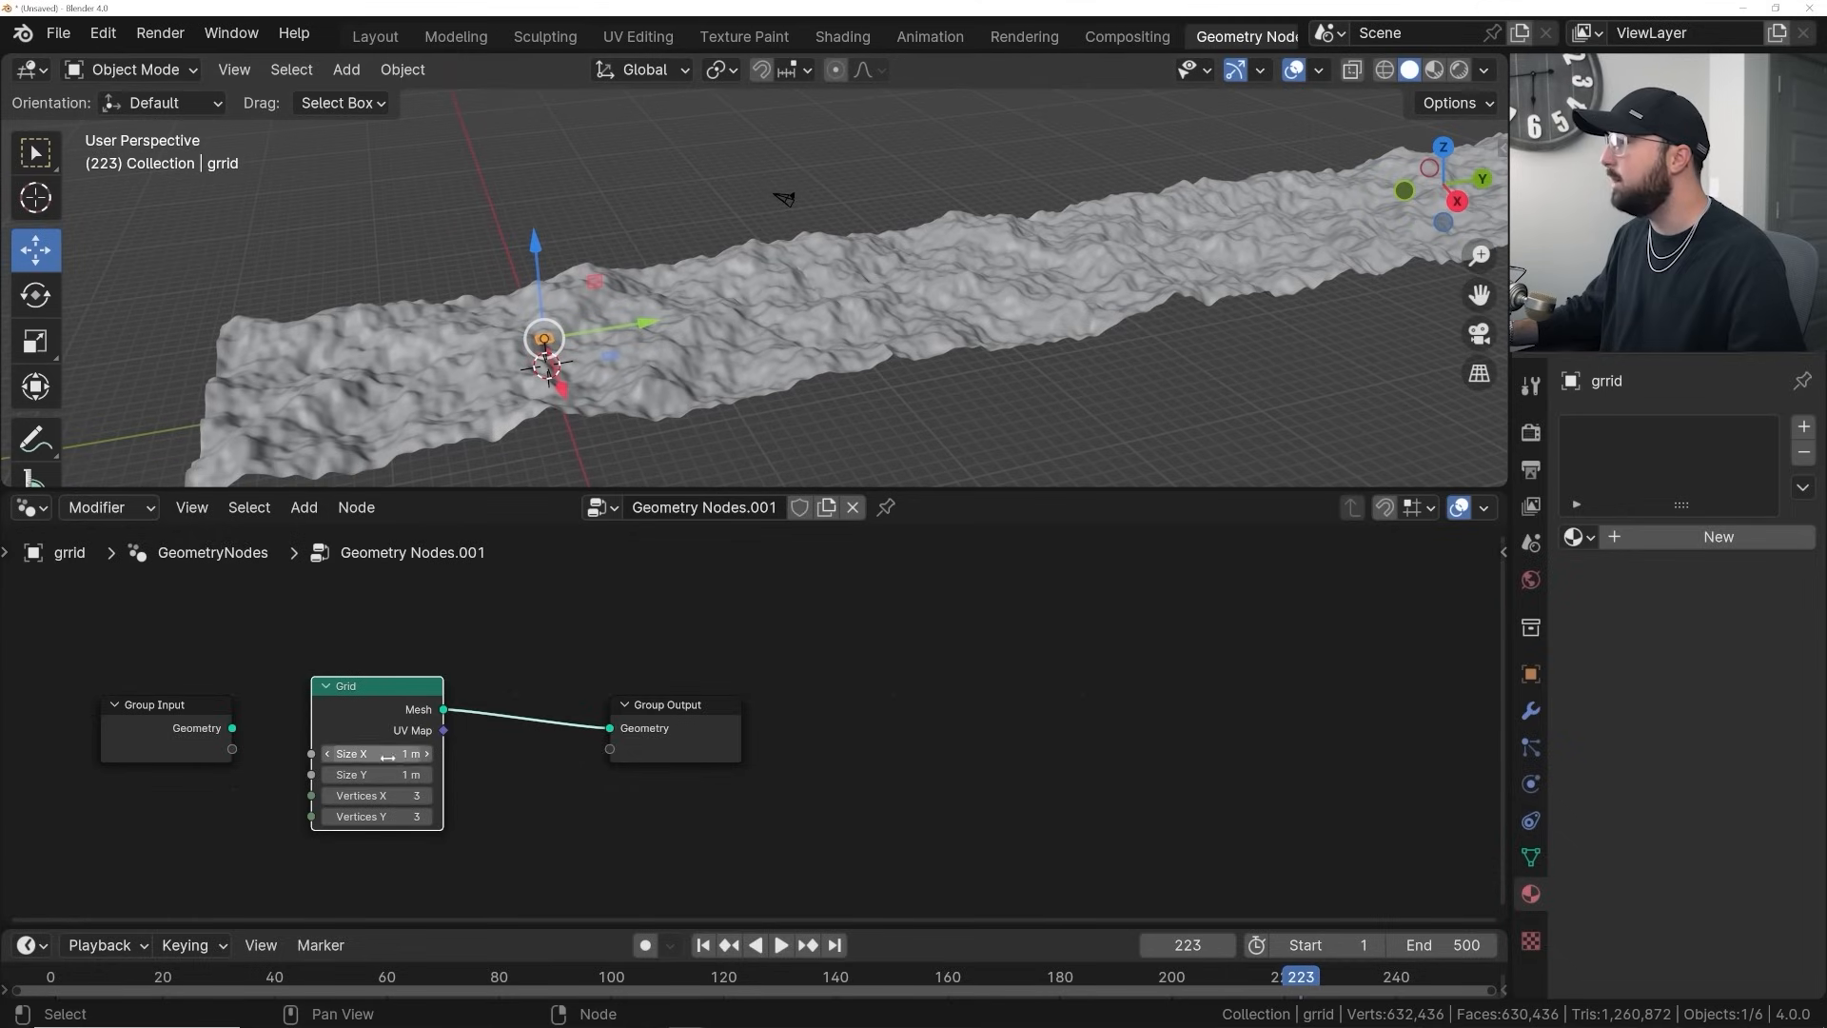
double_click(376, 775)
type("80")
key("Return")
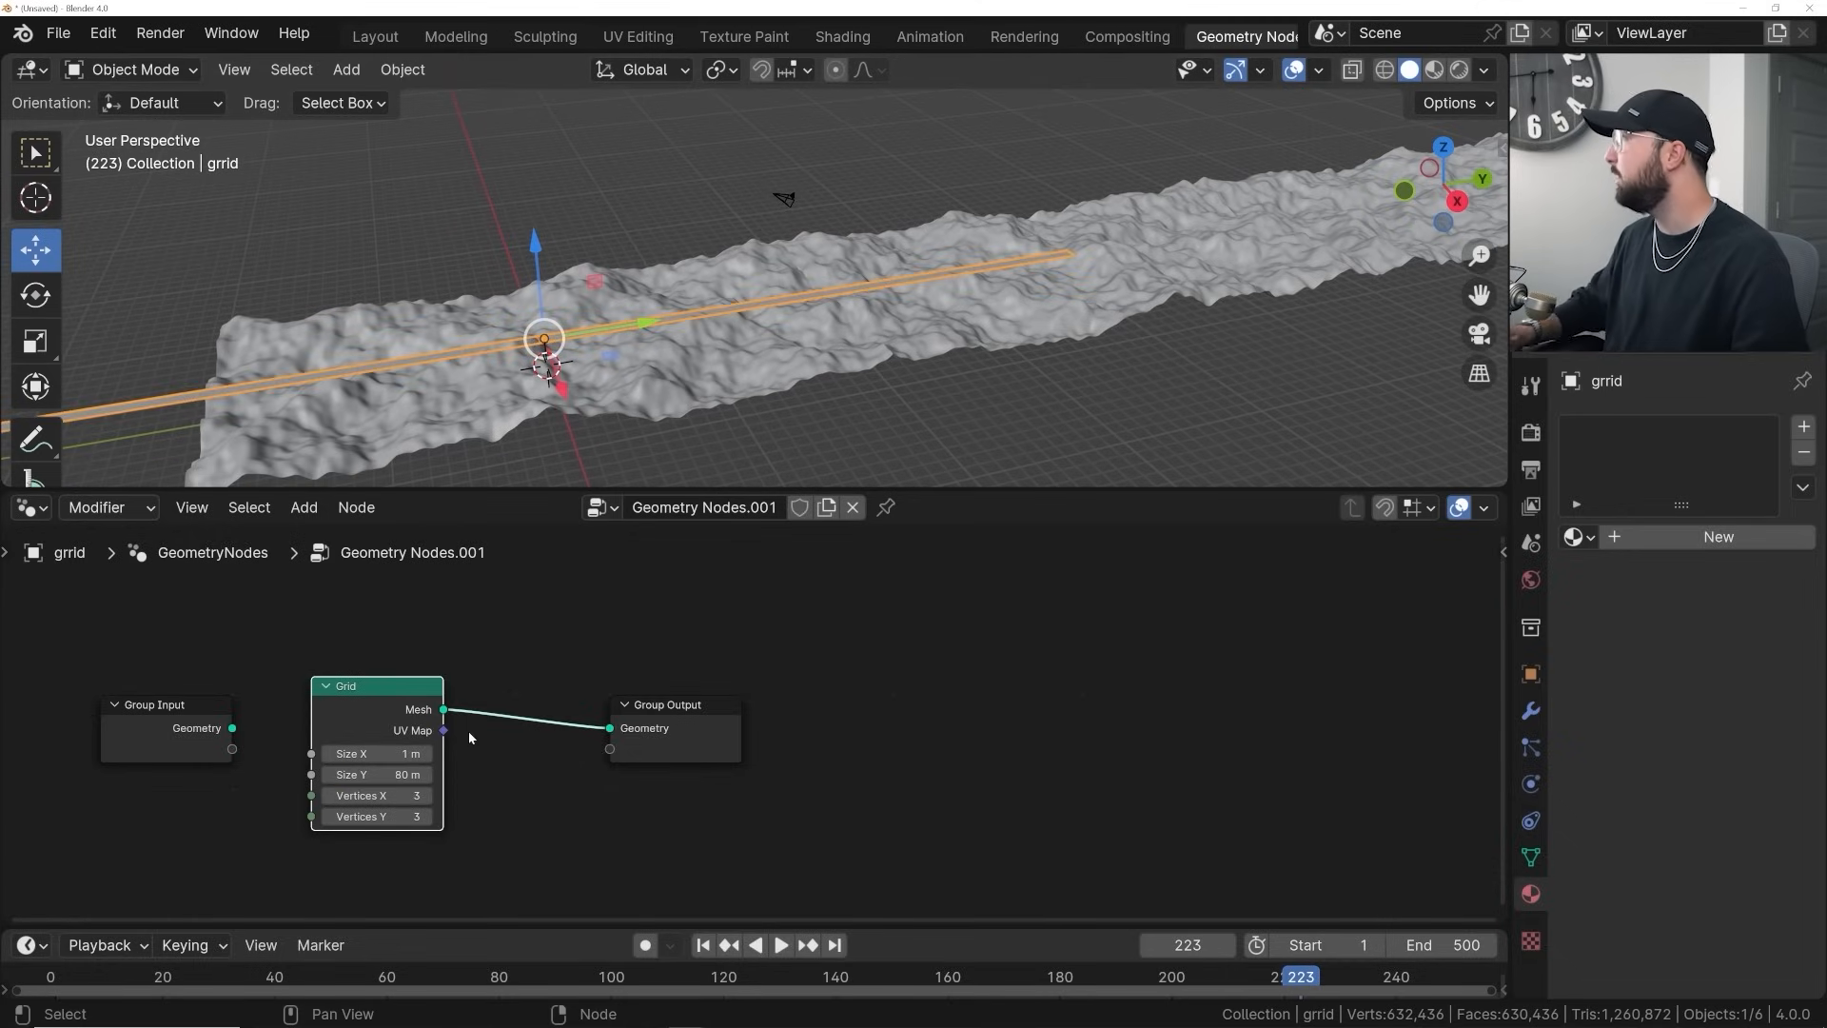
middle_click_drag(666, 379, 593, 379, "shift")
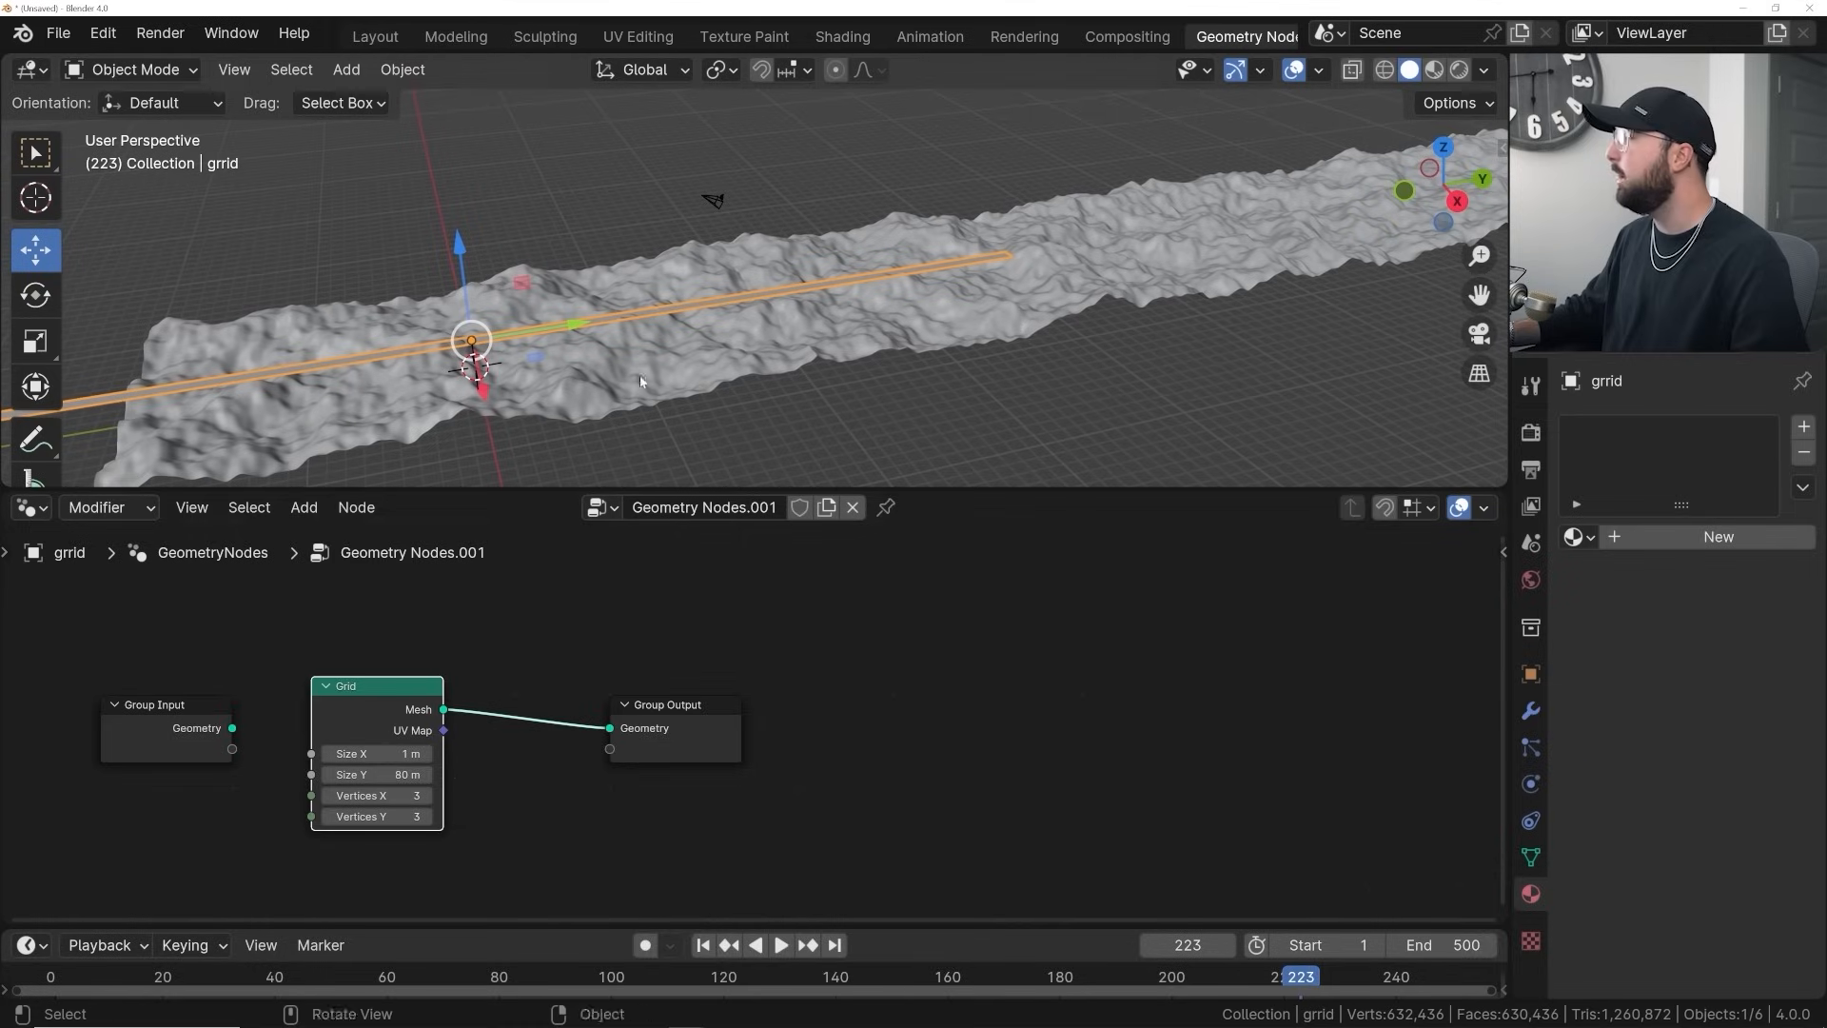
double_click(376, 754)
type("10")
key("Return")
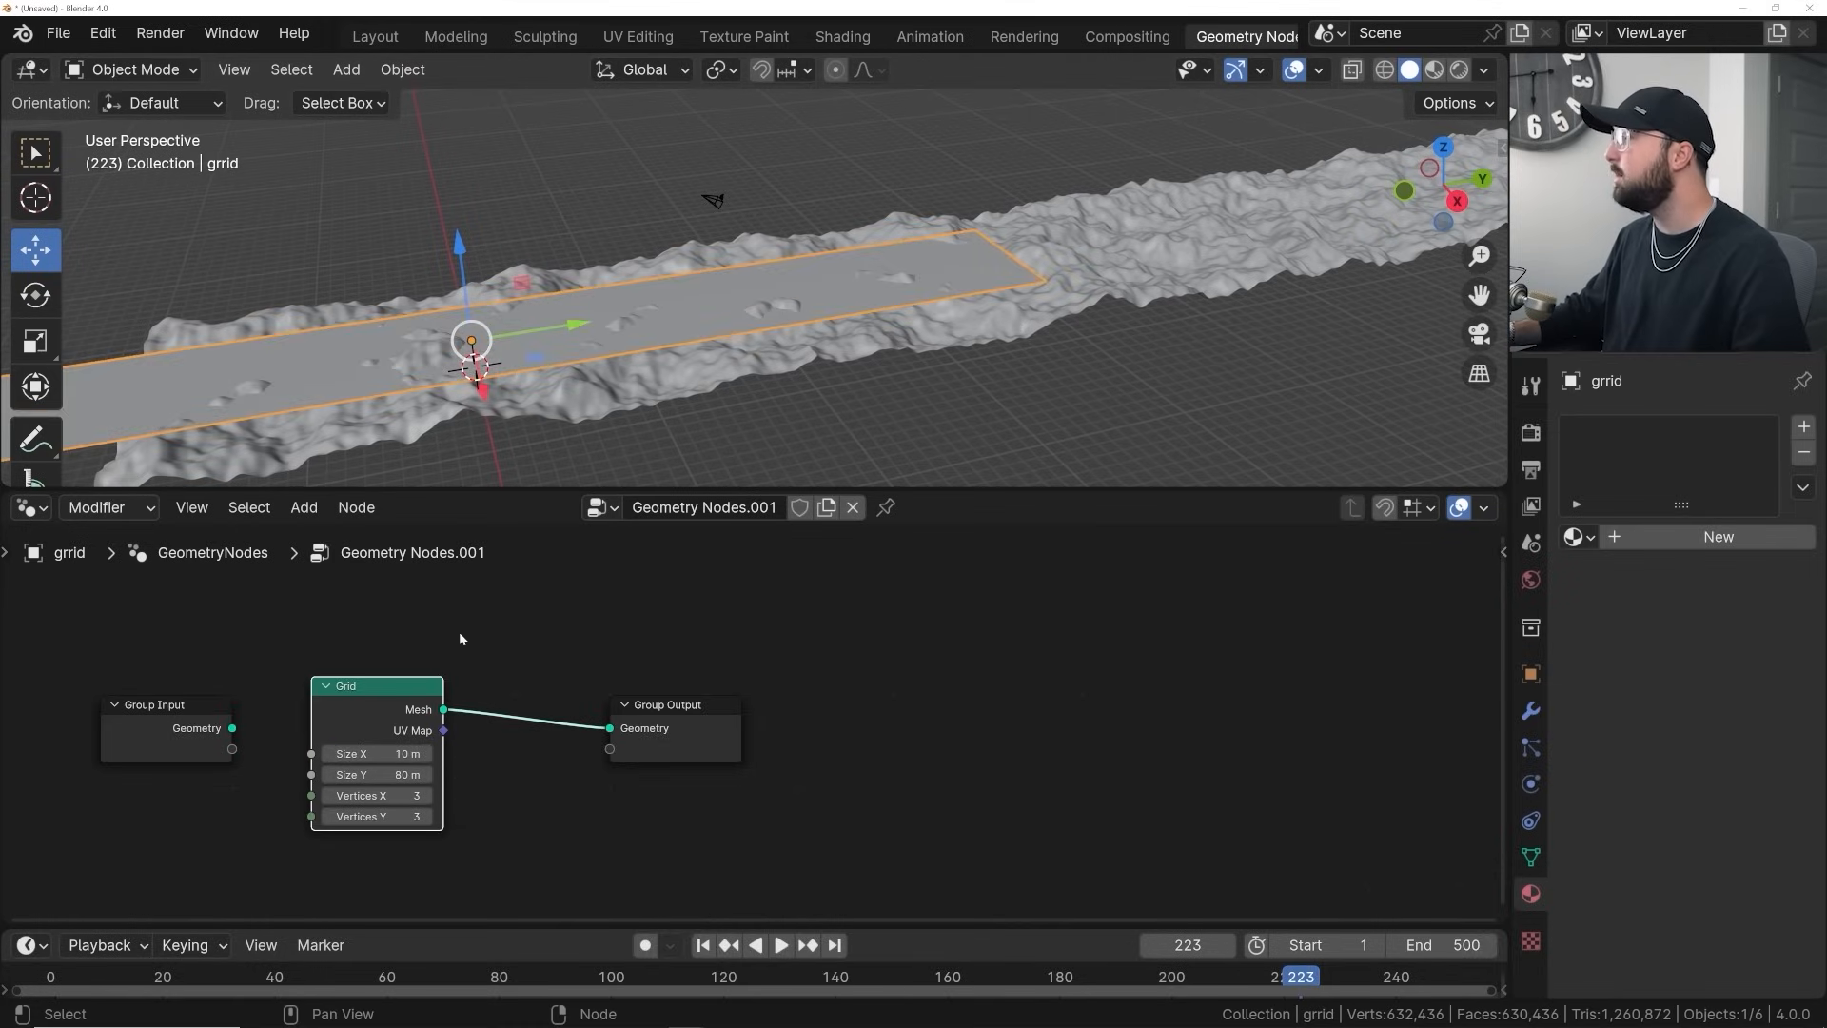
Set the Size X of grrid's Grid node to 20 m
middle_click_drag(723, 305, 837, 302)
left_click(395, 754)
type("20")
key("Return")
Move the grrid object along the Y axis to Location Y 20 m so it lines up with the terrain's near end
middle_click_drag(667, 285, 882, 310)
left_click(1044, 317)
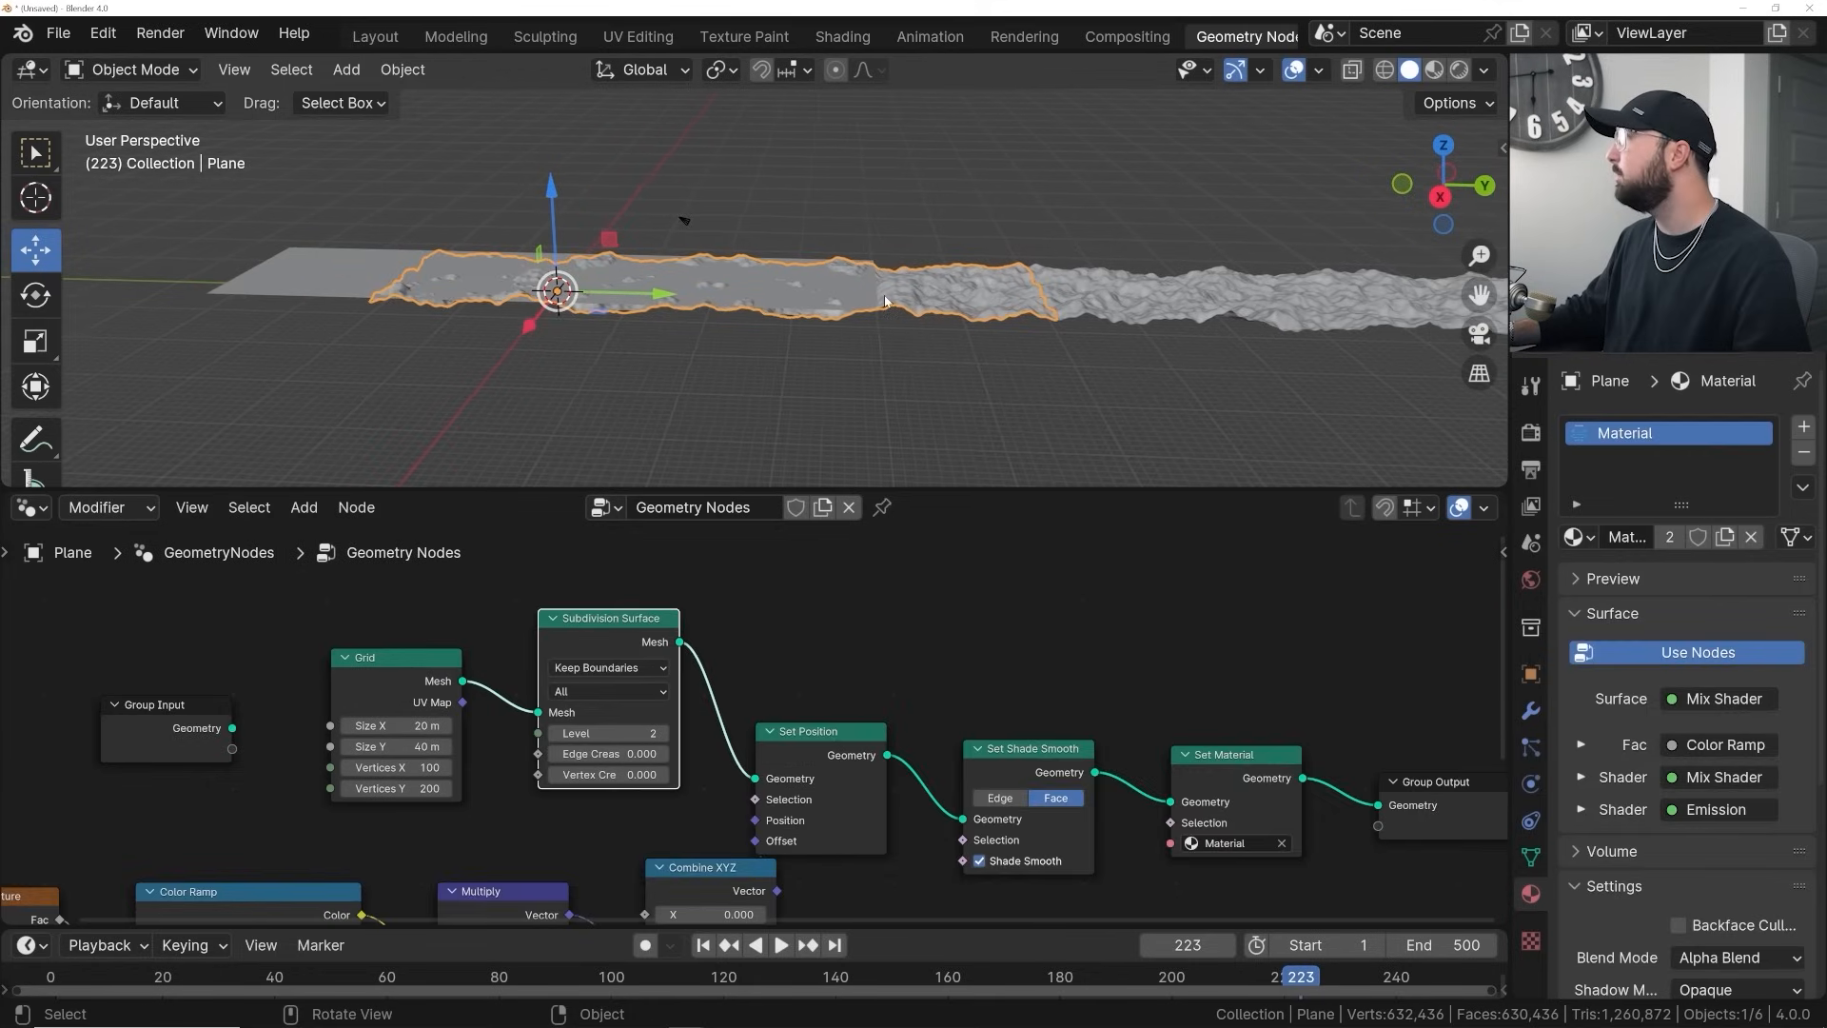
left_click(821, 300)
left_click_drag(663, 285, 809, 286, "ctrl")
middle_click_drag(704, 282, 872, 237)
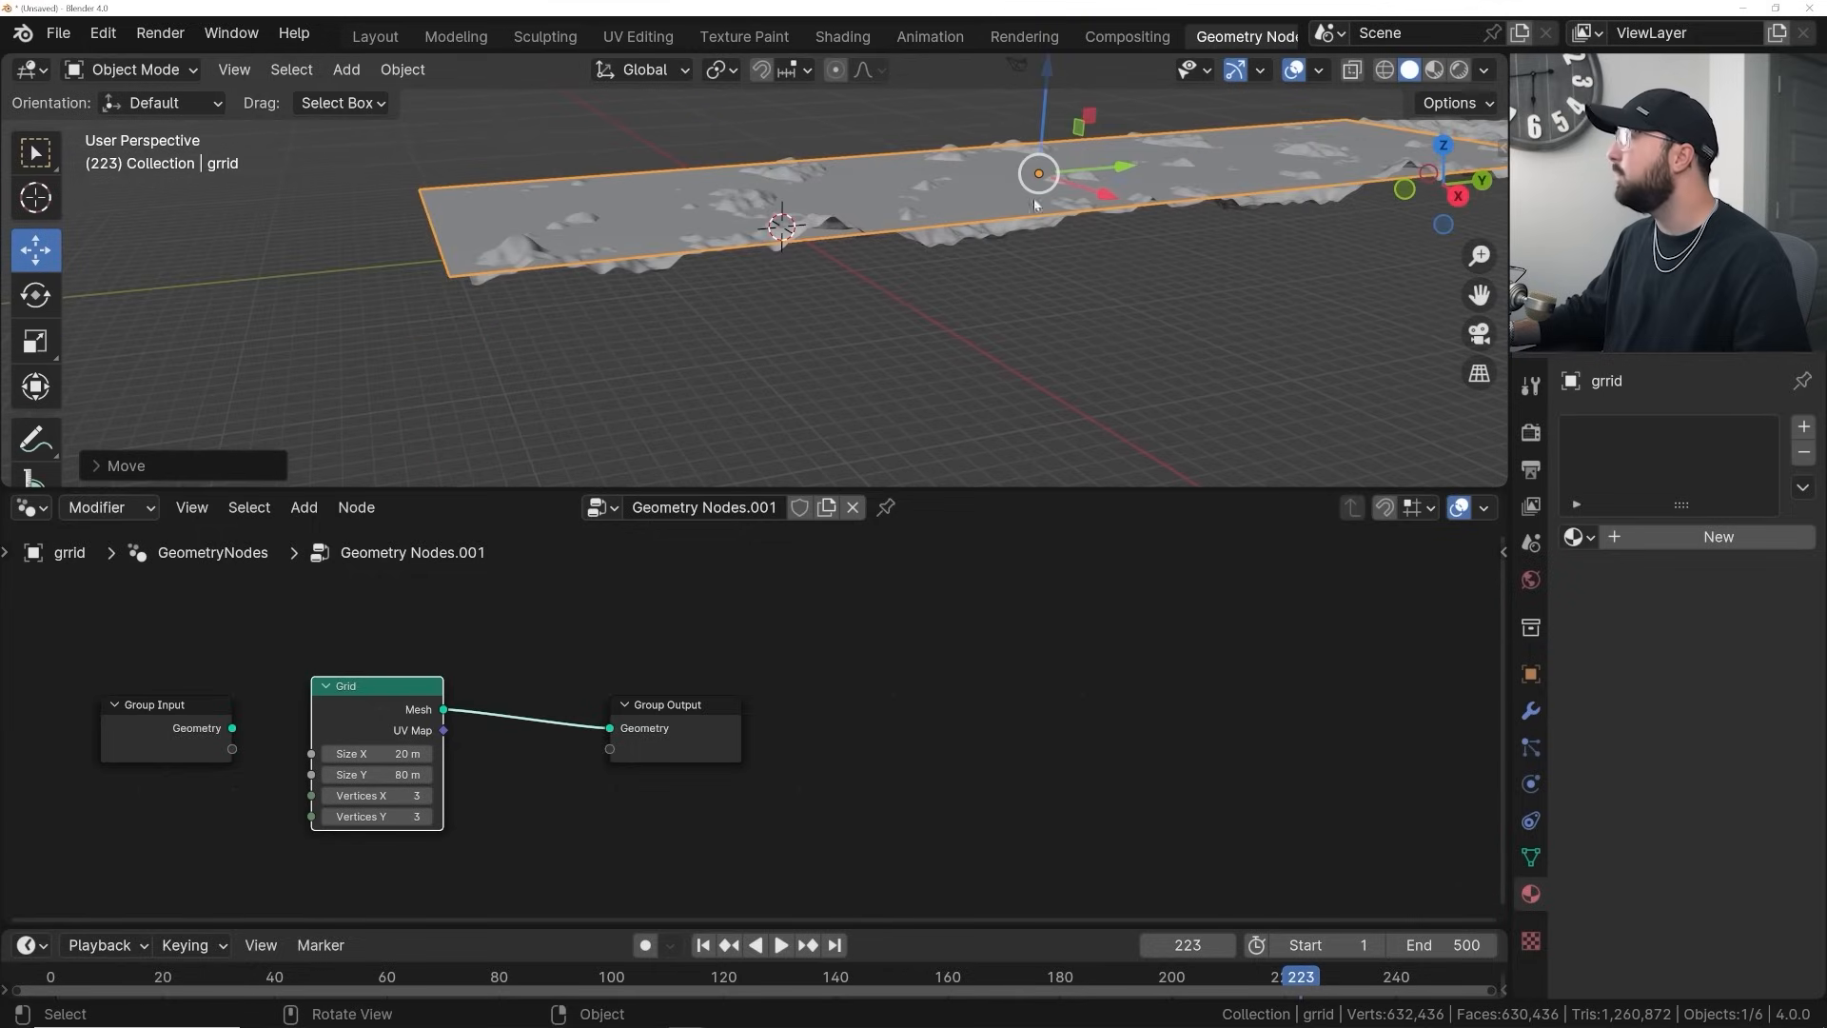
left_click_drag(1125, 176, 547, 180)
scroll(547, 180, "down", 4)
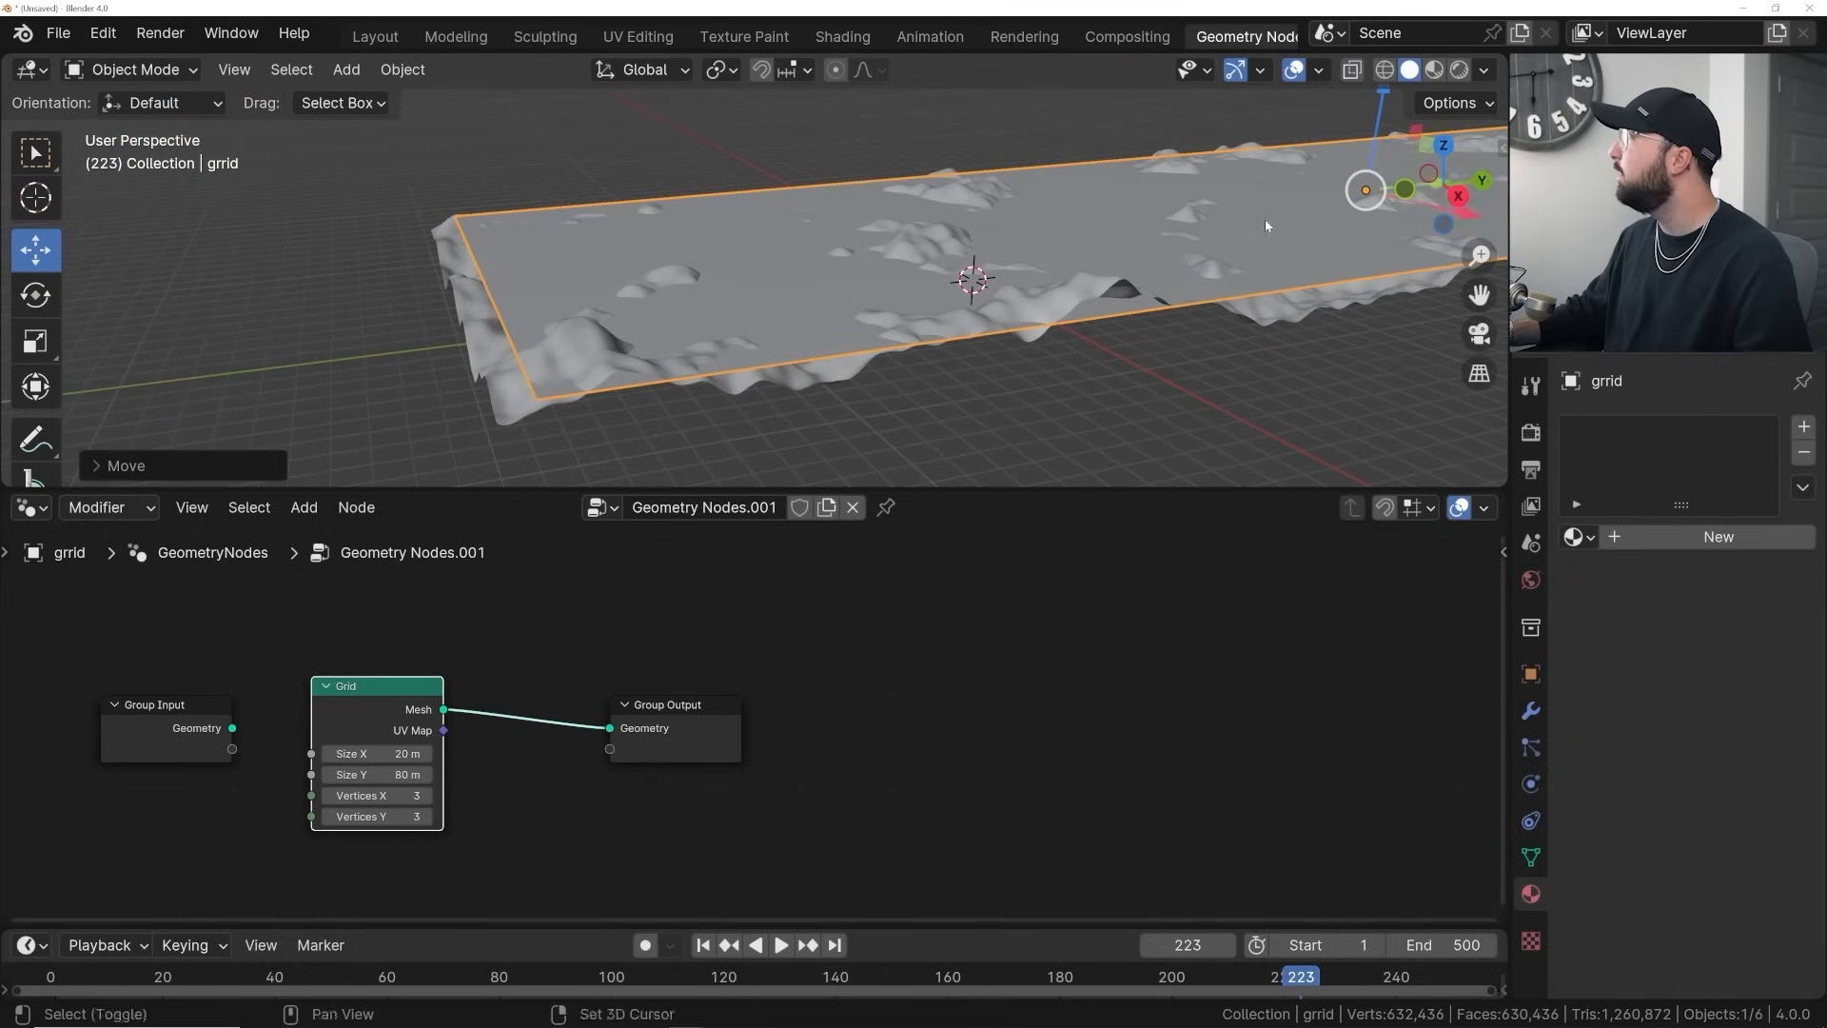
middle_click_drag(1256, 228, 1249, 208, "shift")
left_click_drag(1344, 190, 1338, 195)
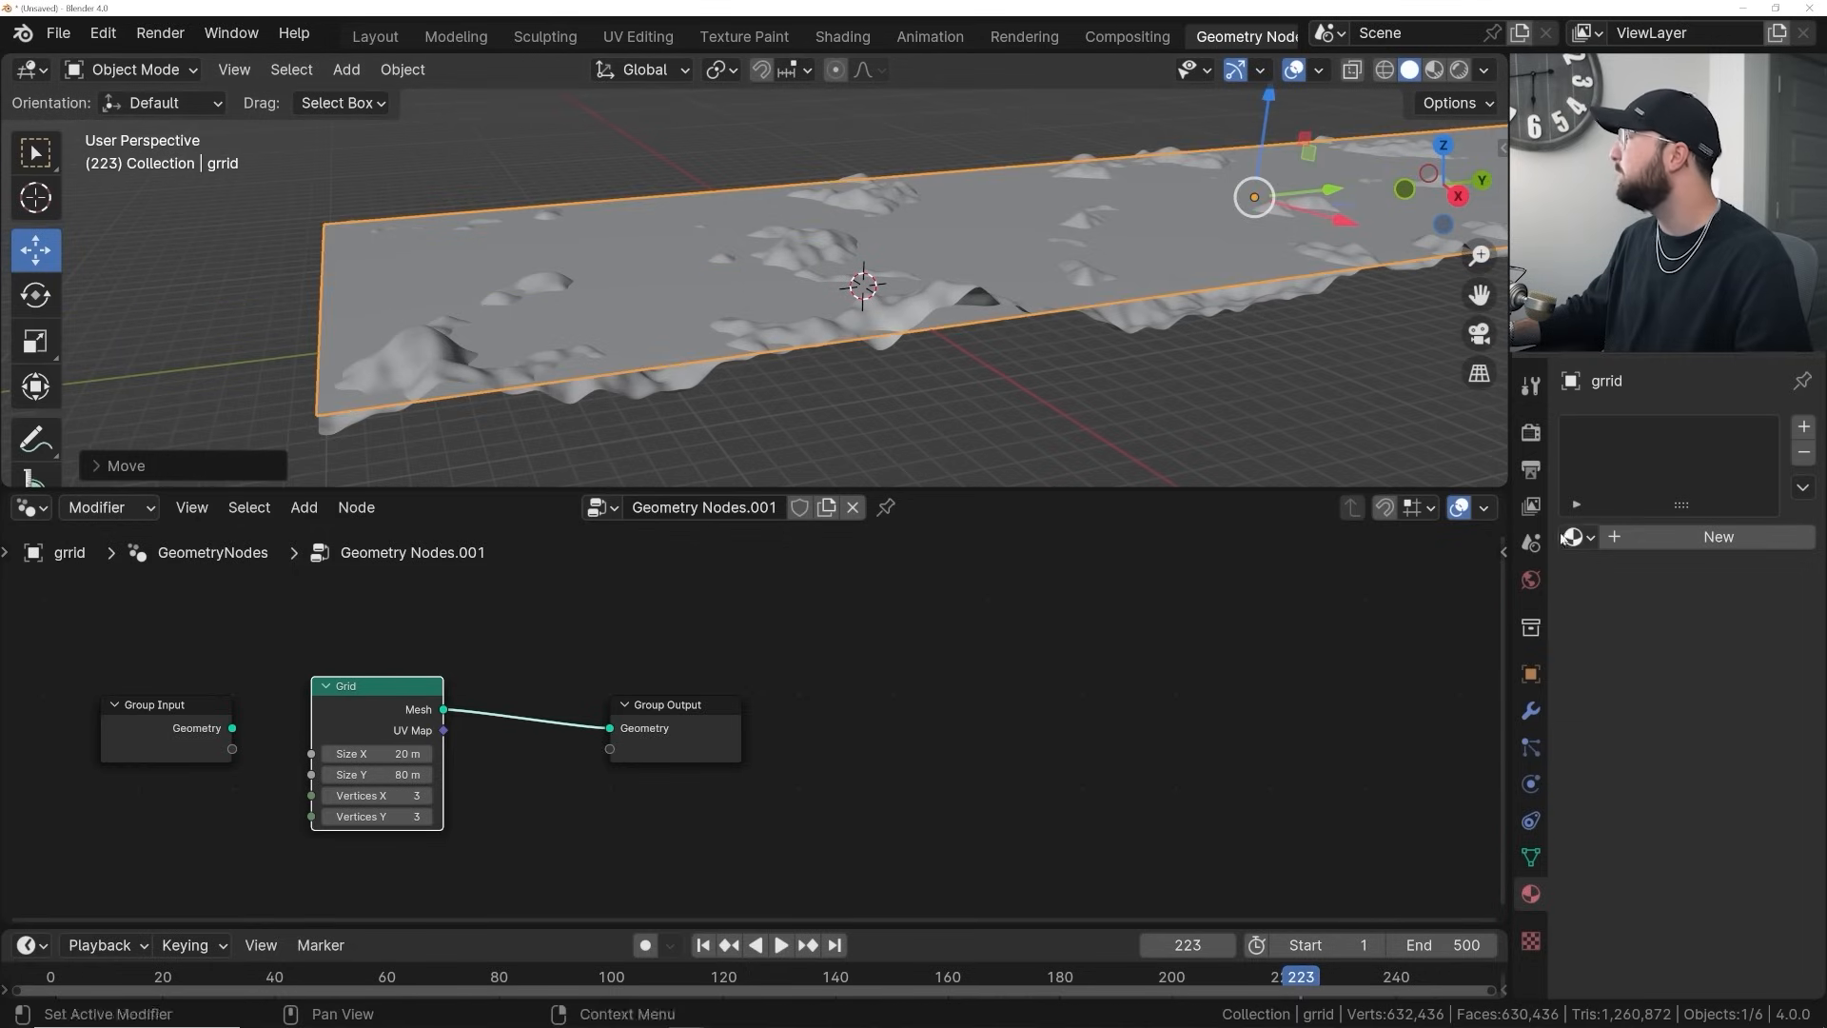
left_click(1522, 674)
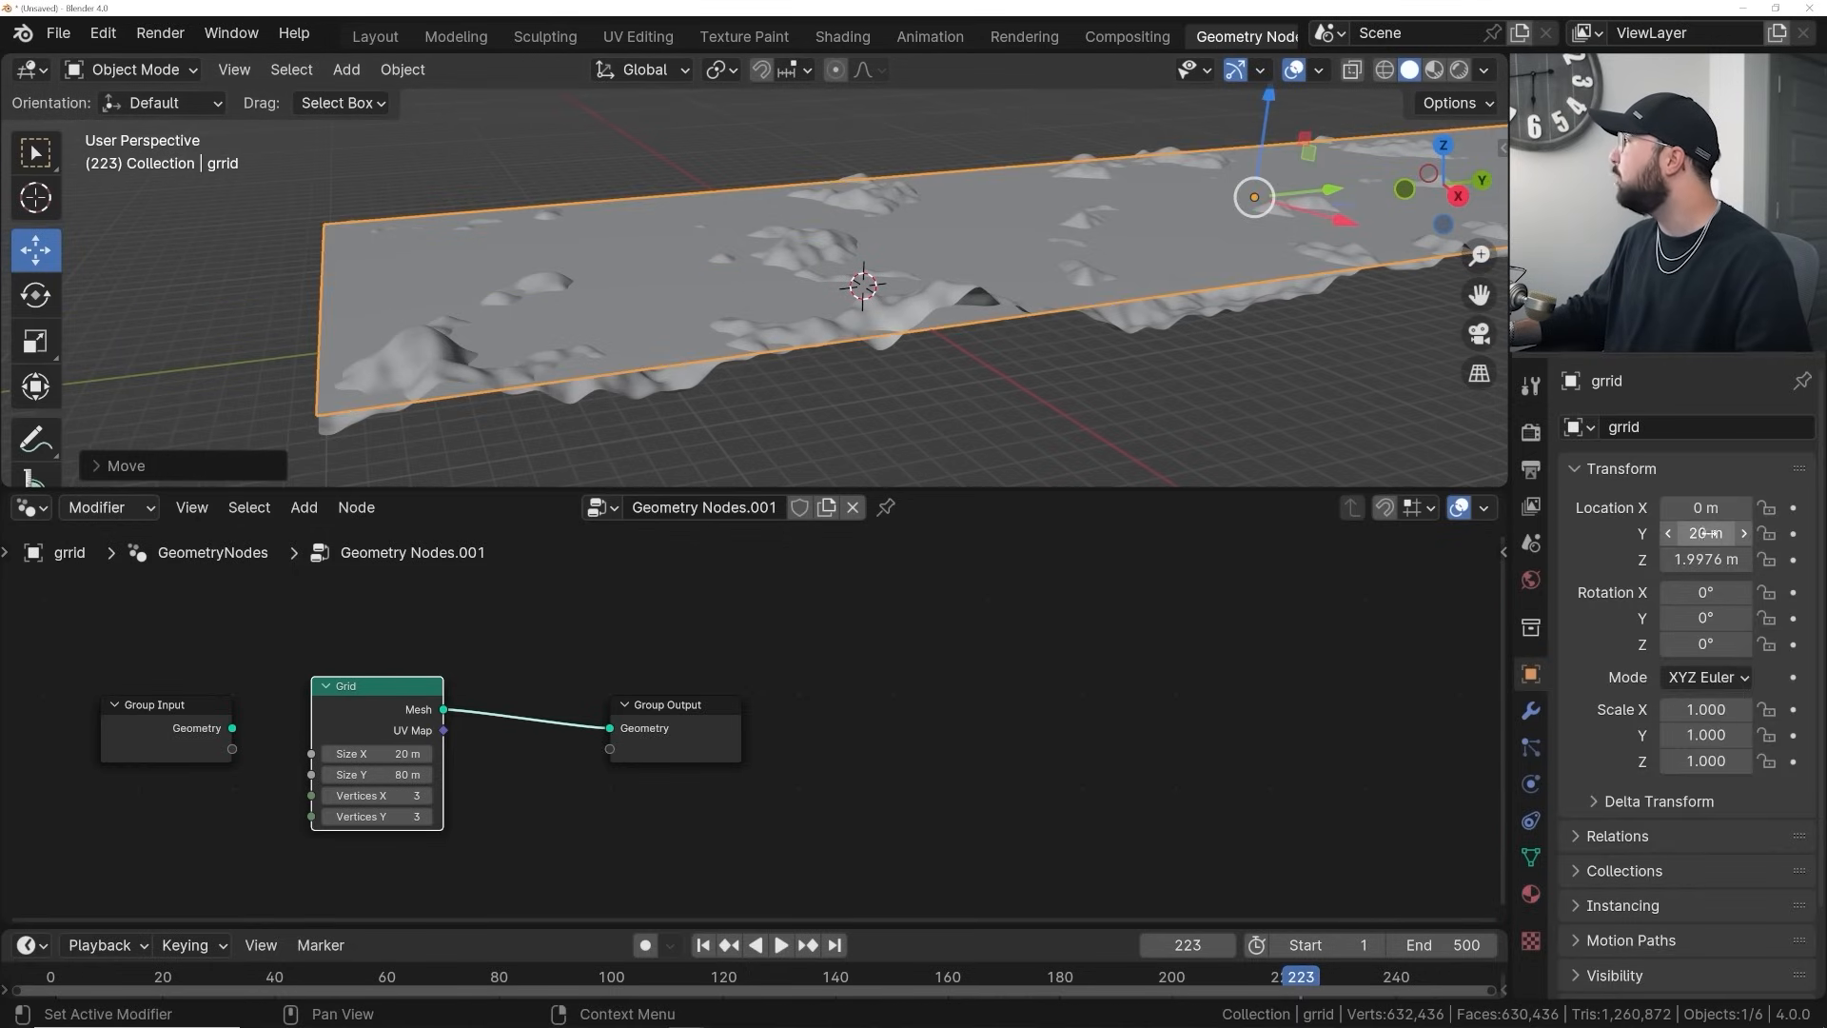
Lower the grrid plane along Z to a height of about 1.15 m
left_click_drag(1269, 95, 1276, 113)
middle_click_drag(1276, 113, 706, 295)
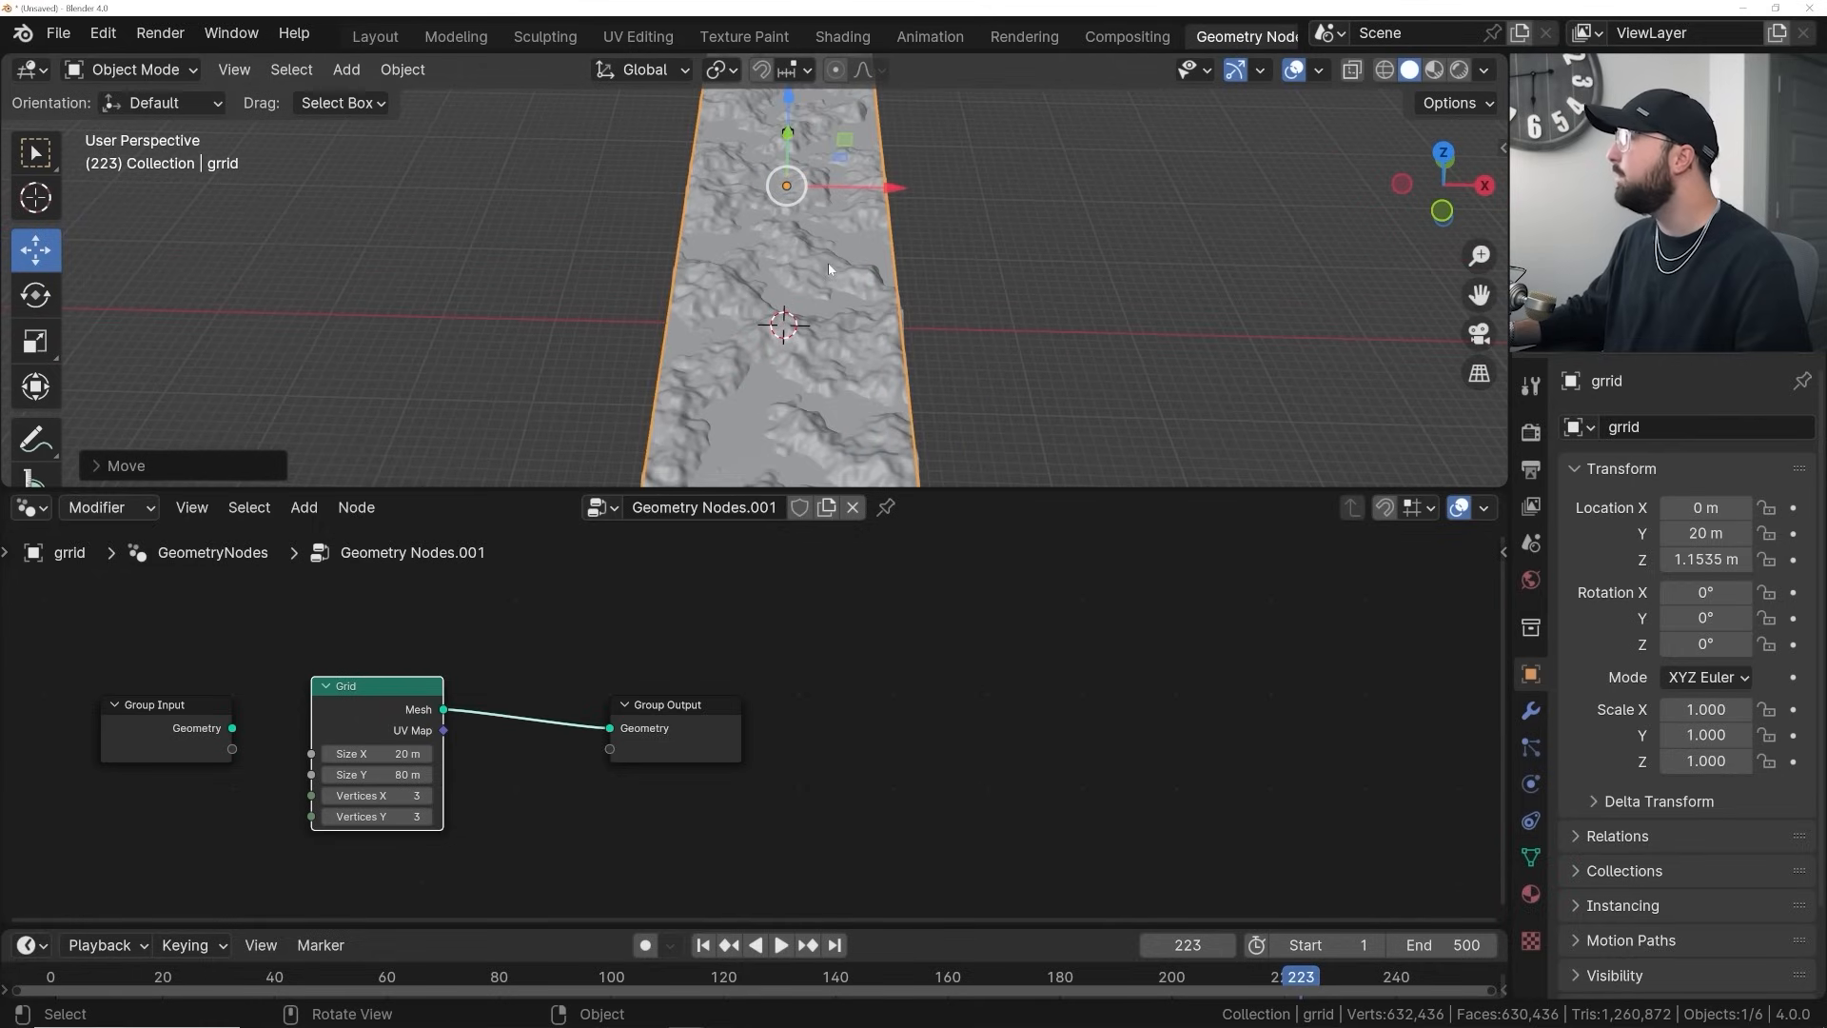
scroll(1085, 39, "down", 3)
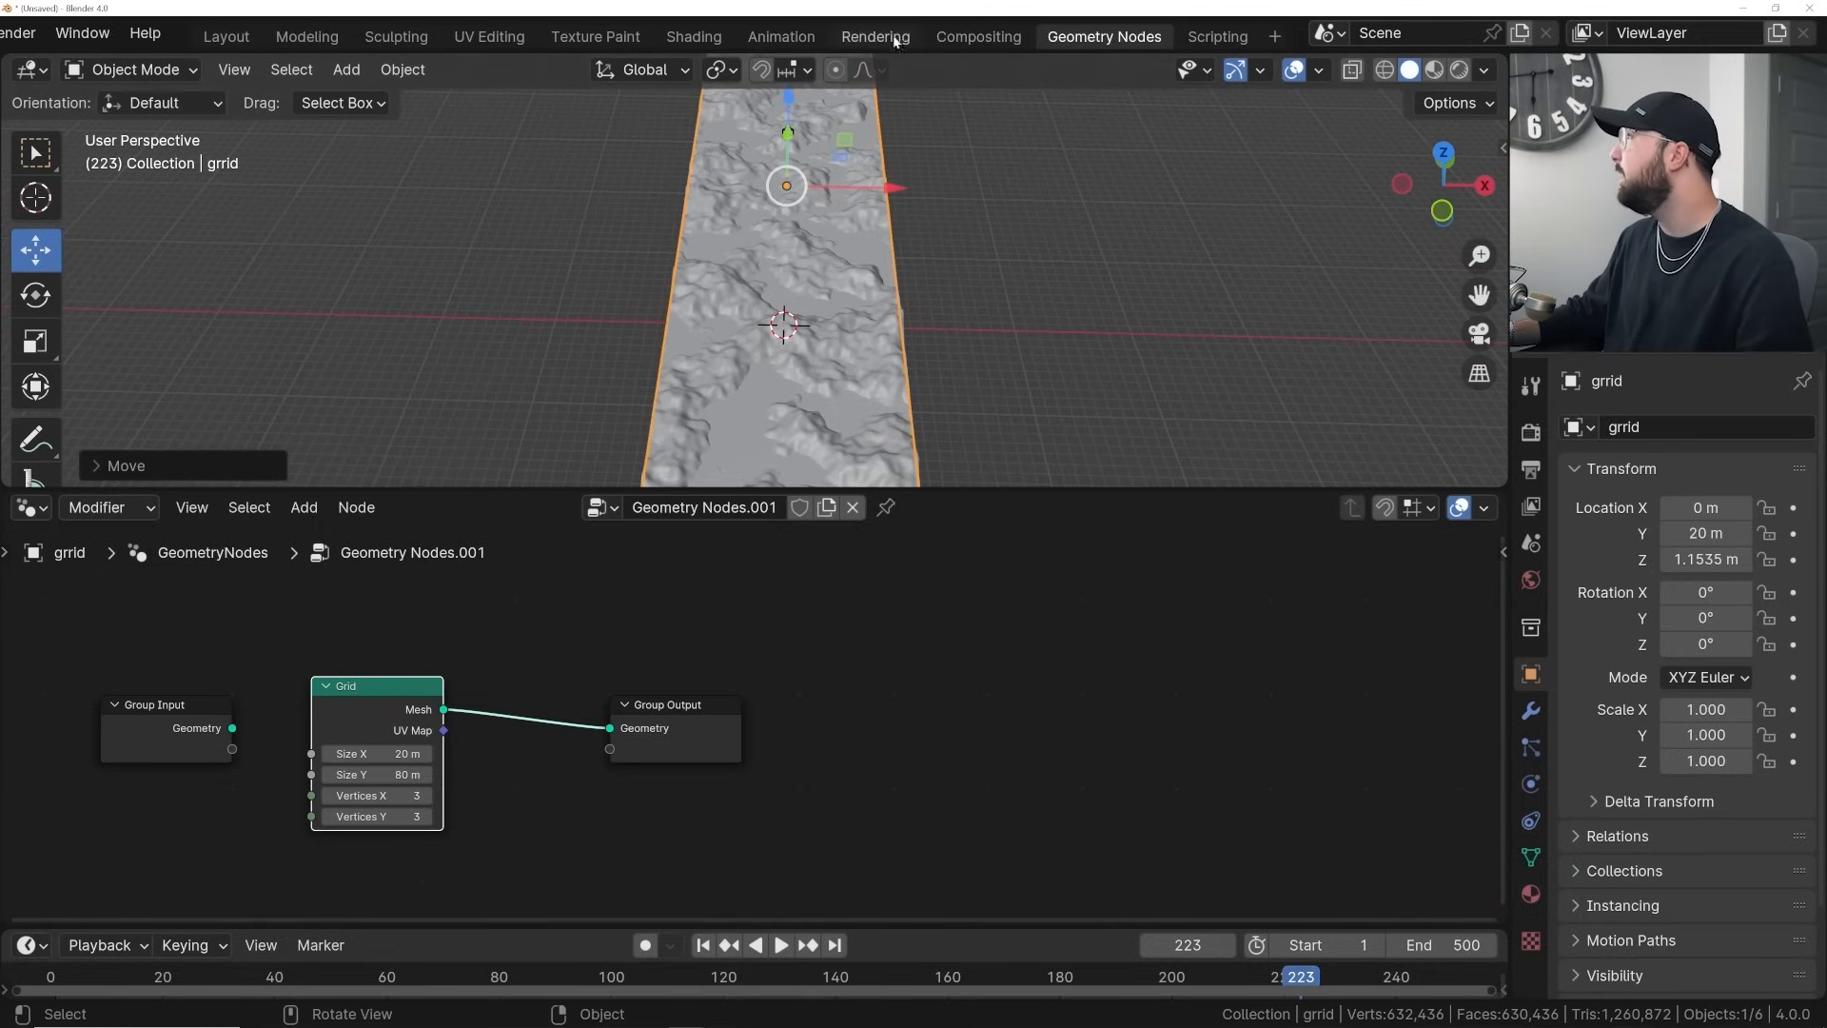
Create a new material for grrid in the Shading workspace, delete its Principled BSDF node and rearrange the viewport and node editor space
left_click(695, 37)
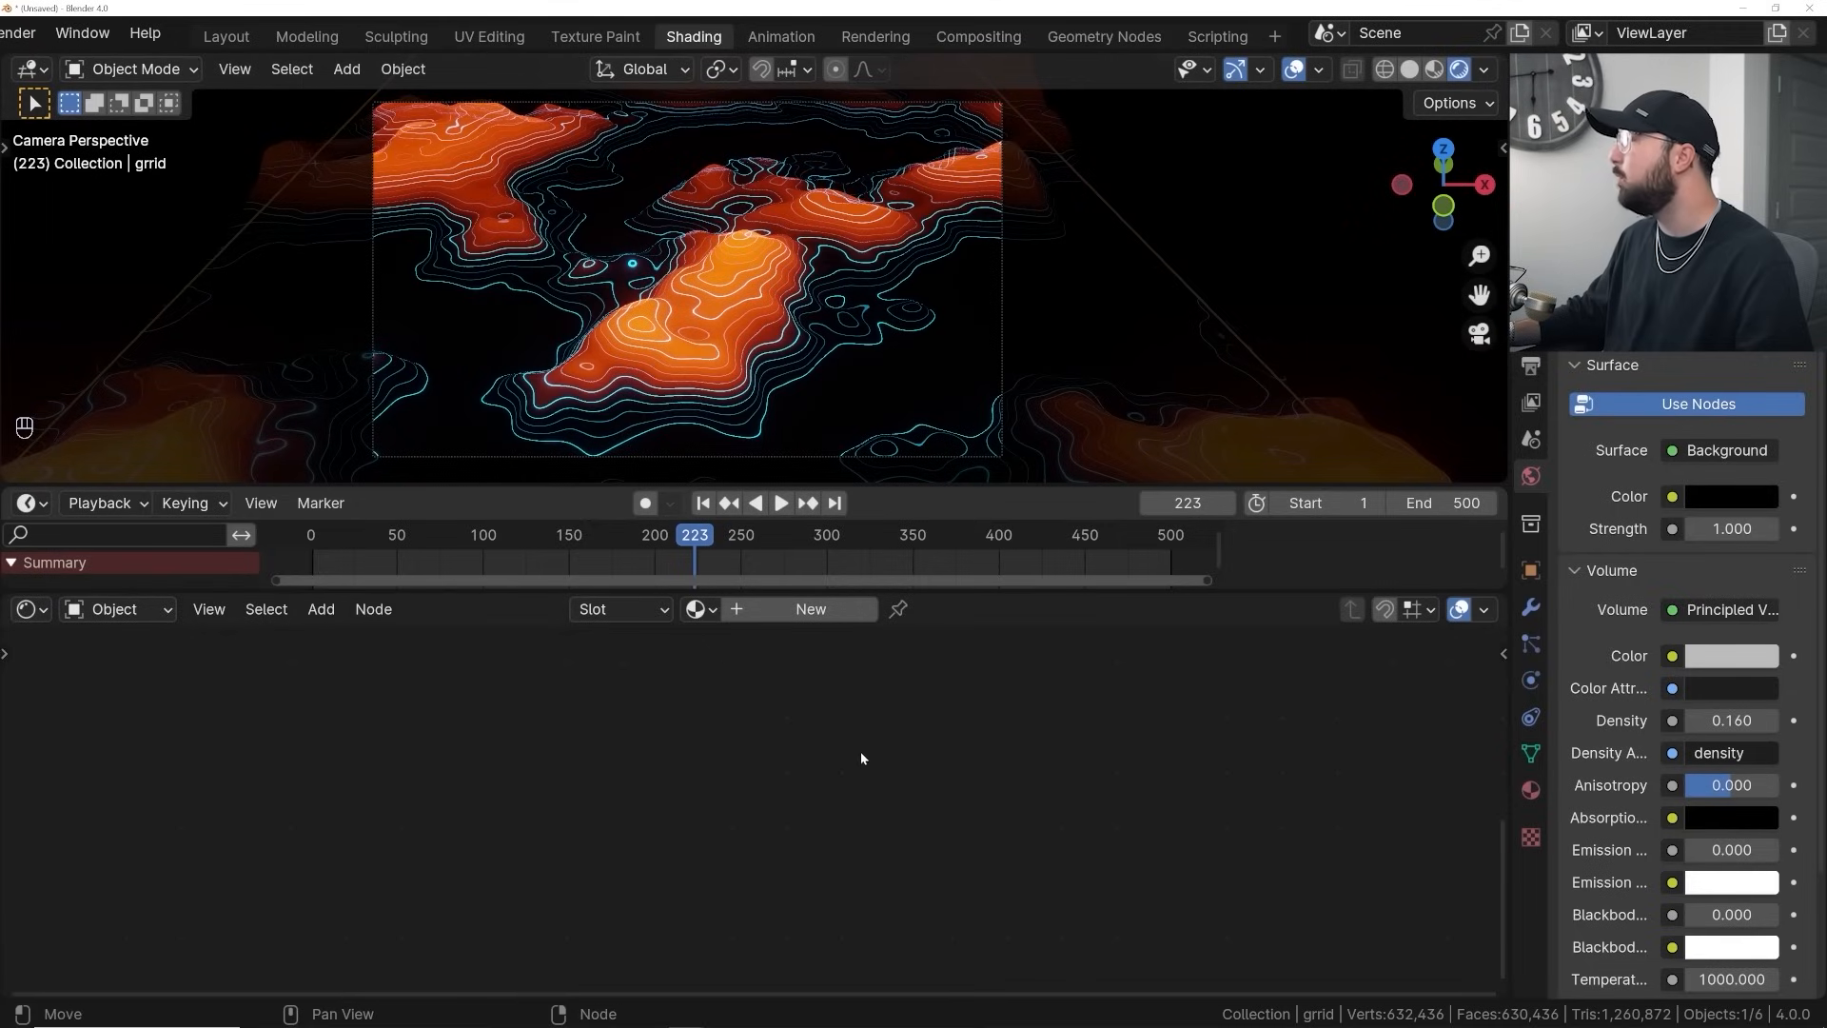
left_click(789, 619)
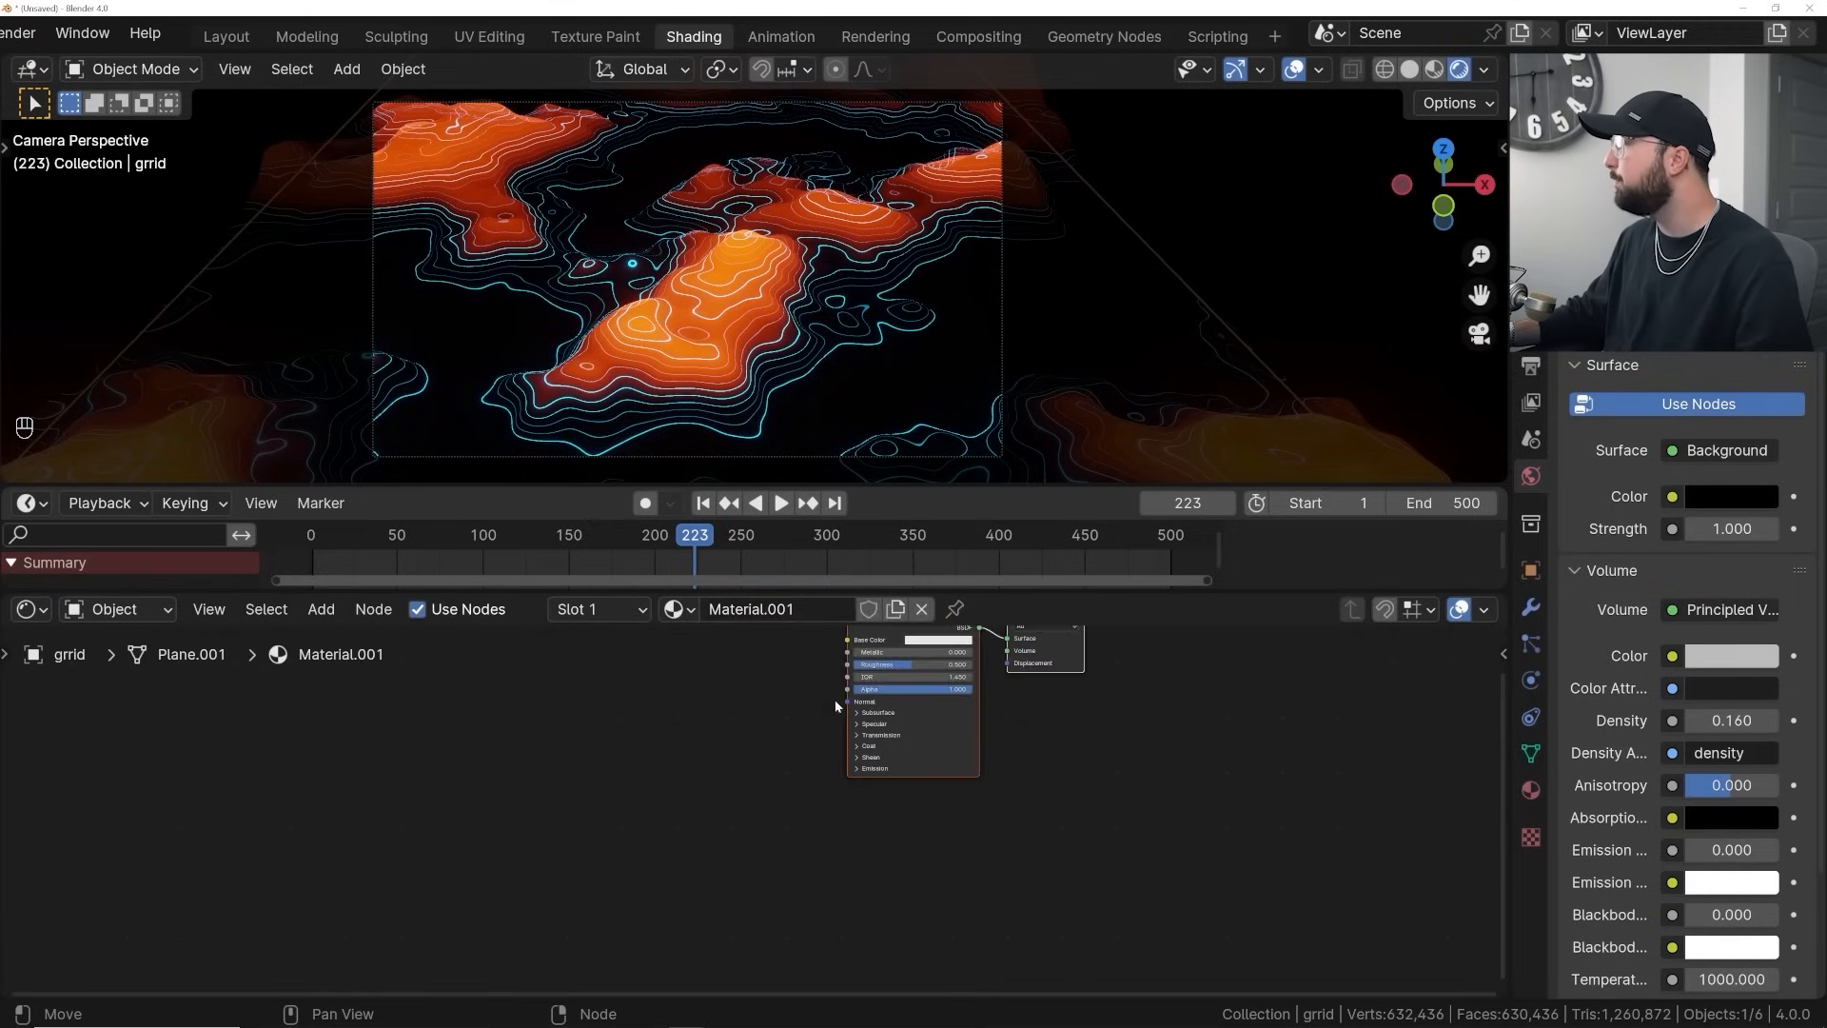
key("Home")
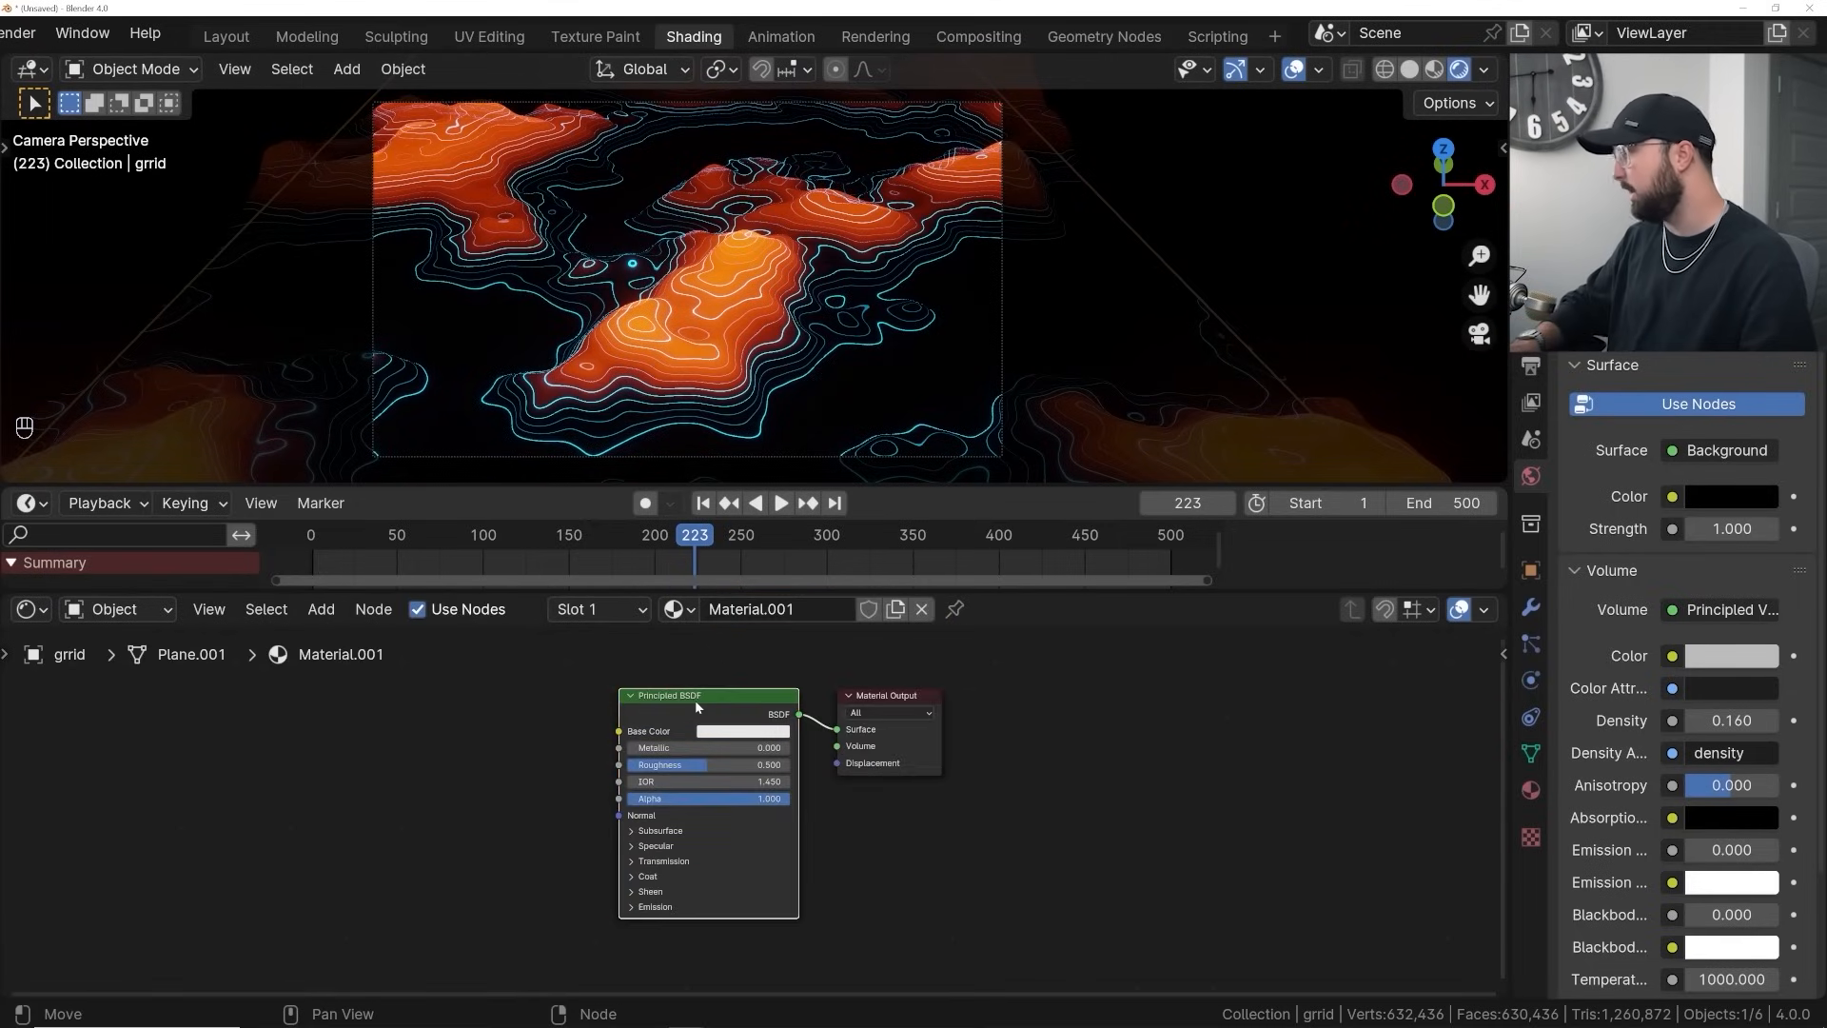
key("Delete")
left_click_drag(8, 481, 20, 538)
scroll(762, 763, "up", 5)
middle_click_drag(755, 755, 605, 808)
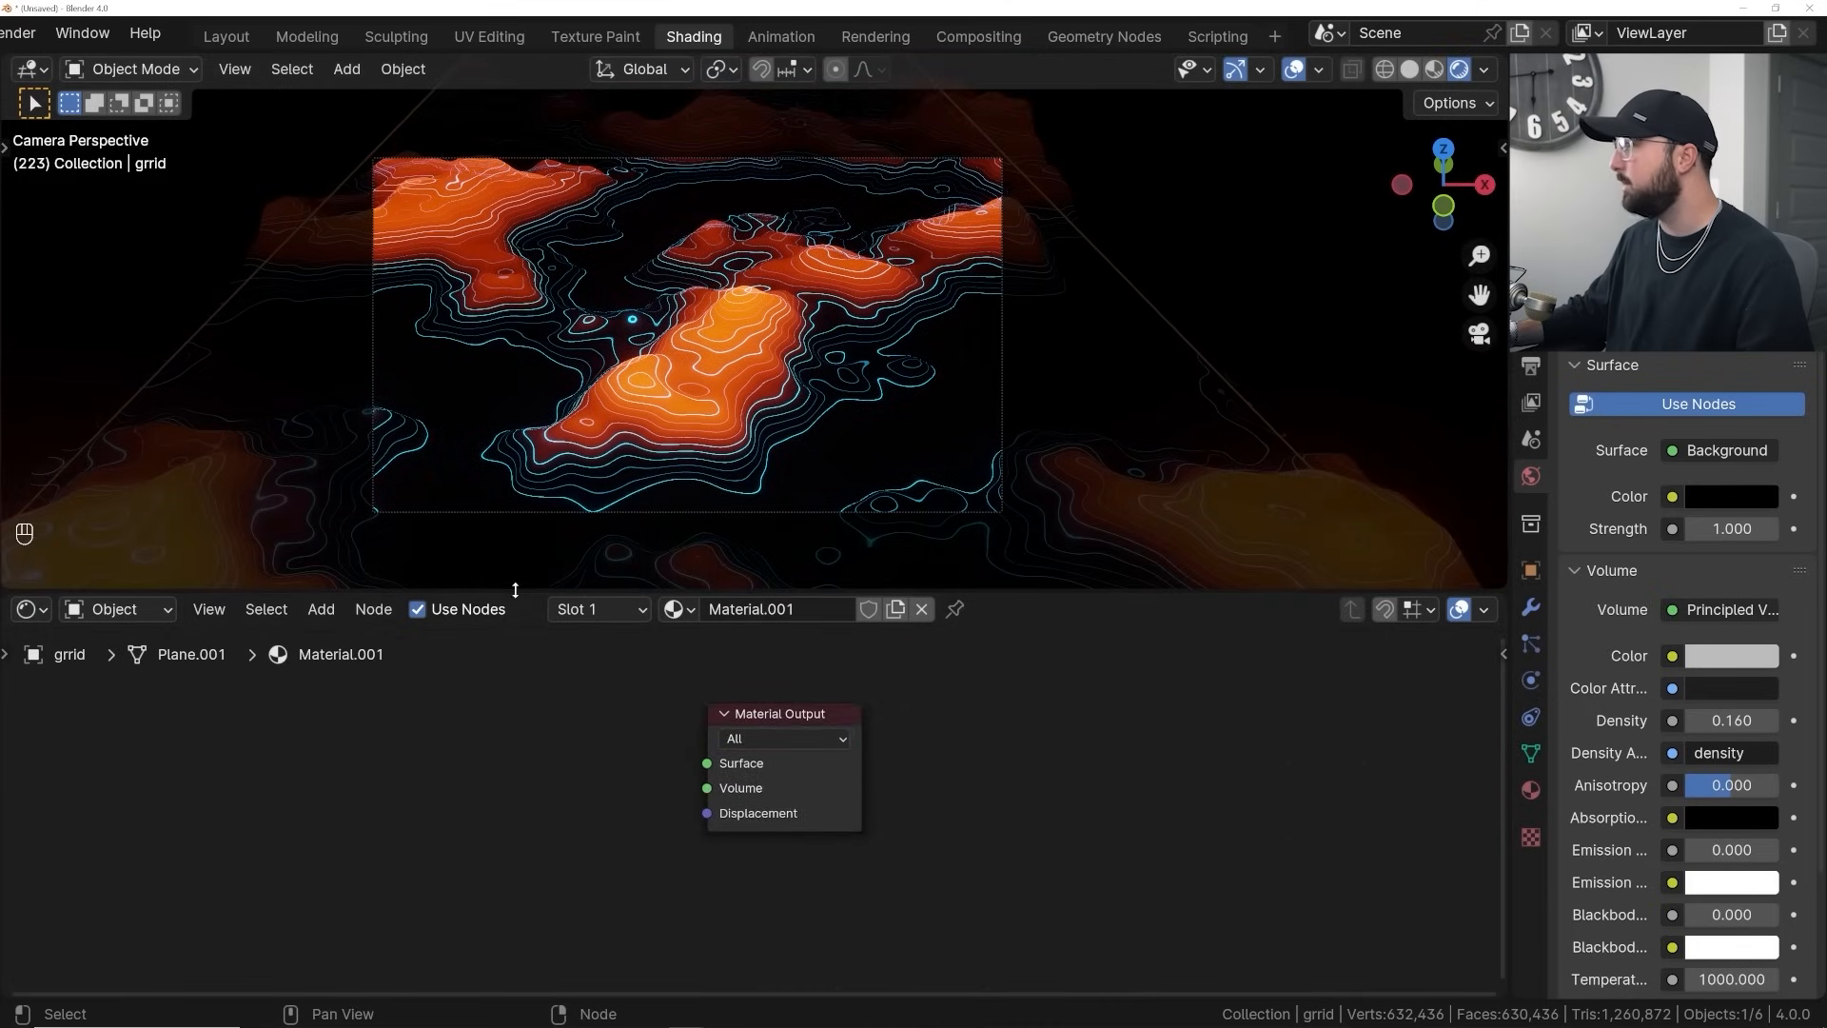
left_click_drag(515, 590, 519, 519)
scroll(576, 407, "up", 4)
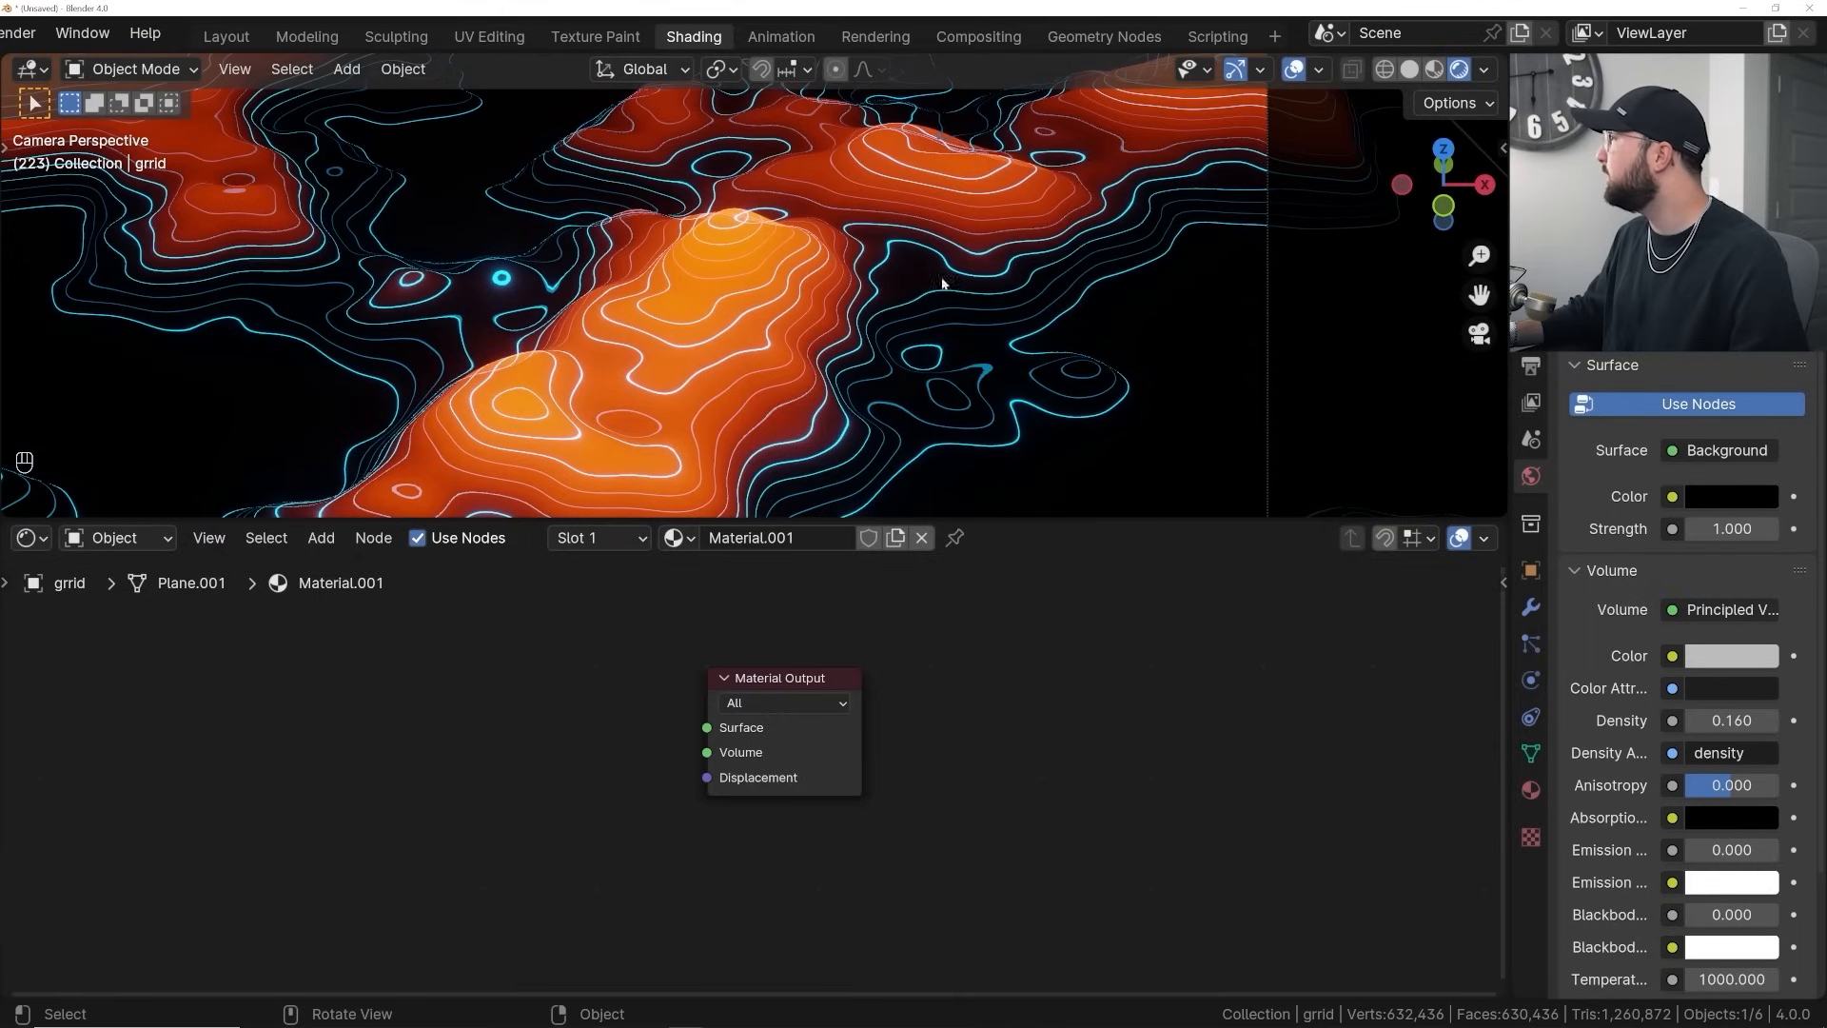
Set the blend mode of grrid's material to Alpha Blend
left_click(1530, 789)
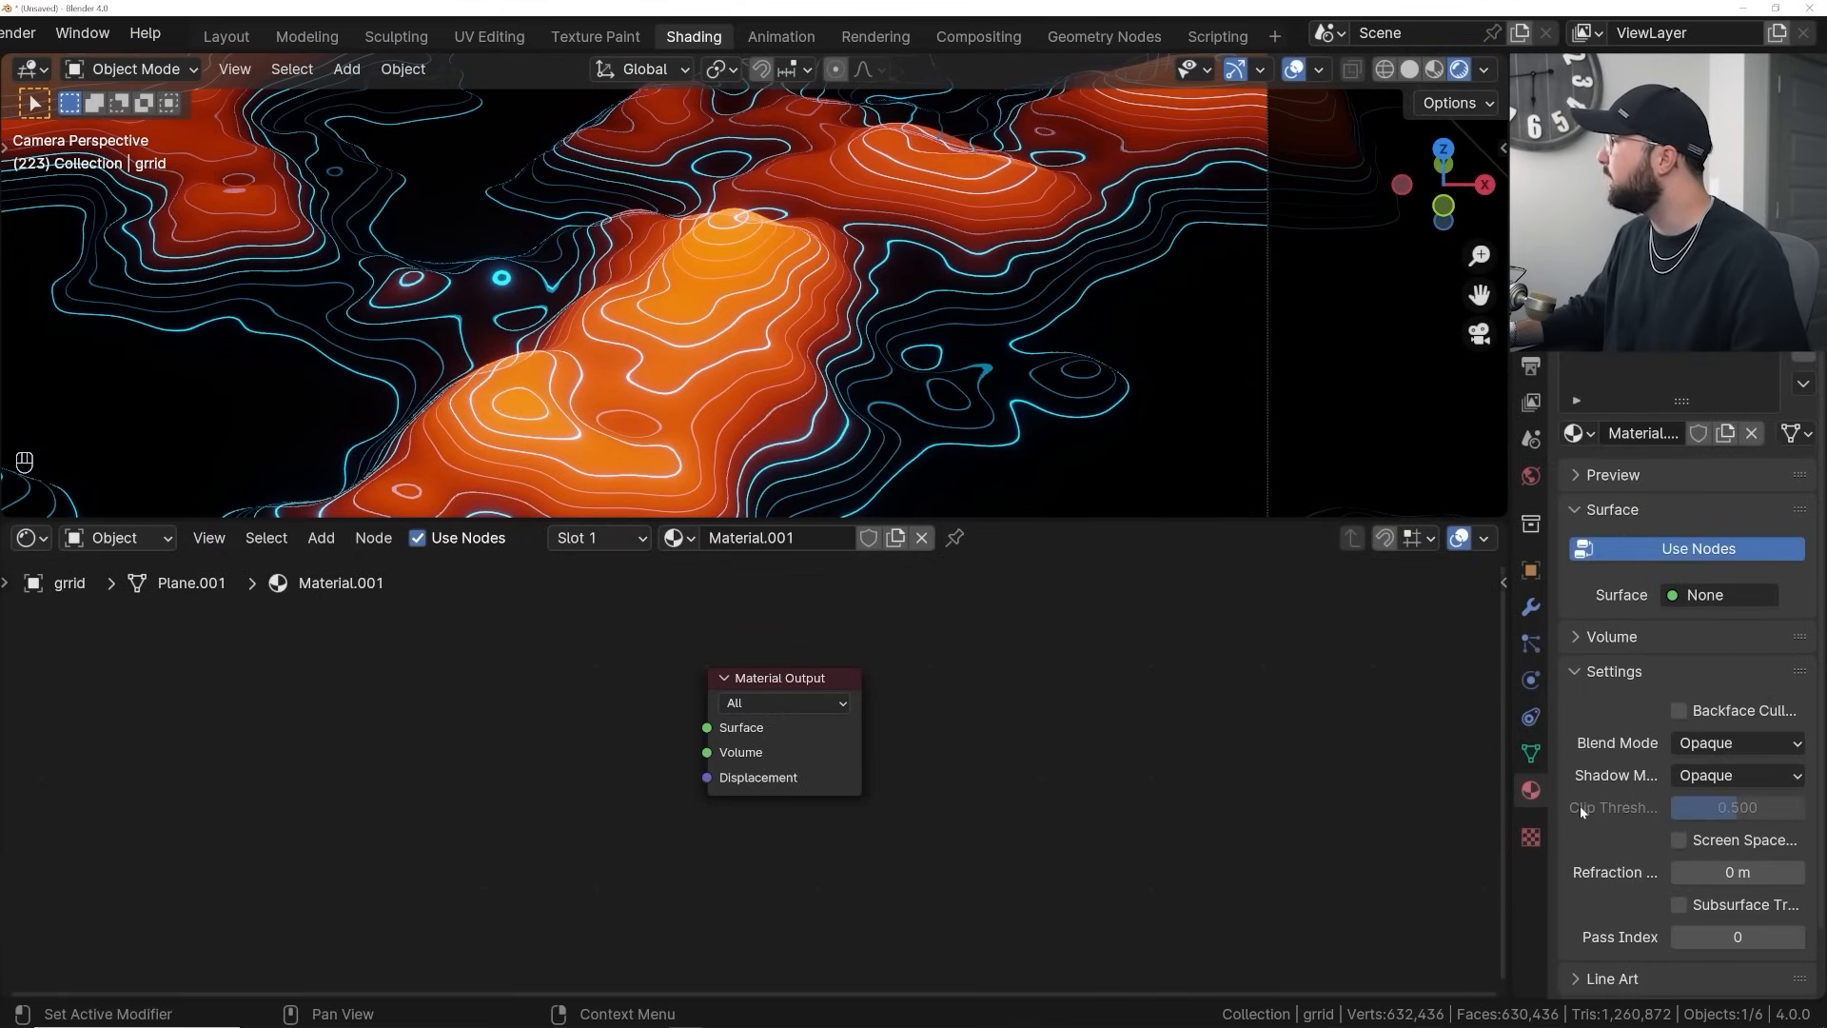
left_click(1738, 742)
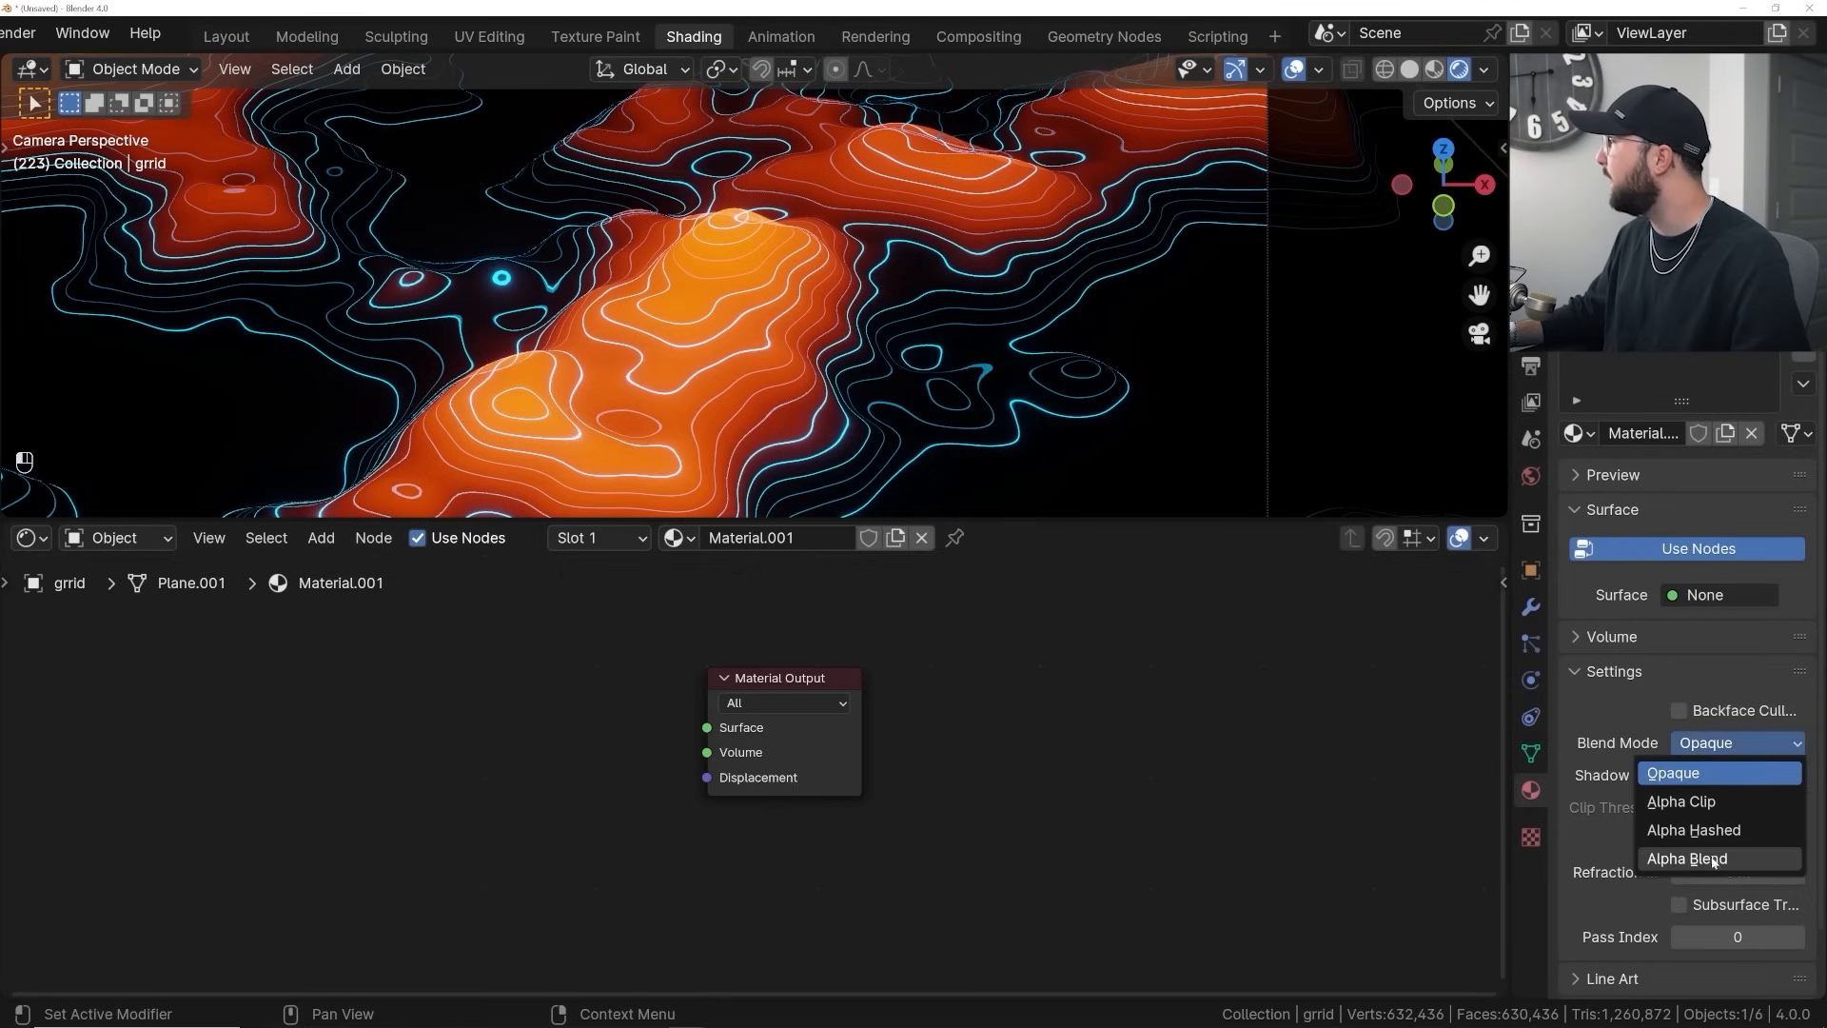
left_click(1704, 857)
Add a Mix Shader node and connect it to the Surface input of the Material Output
key("shift+a")
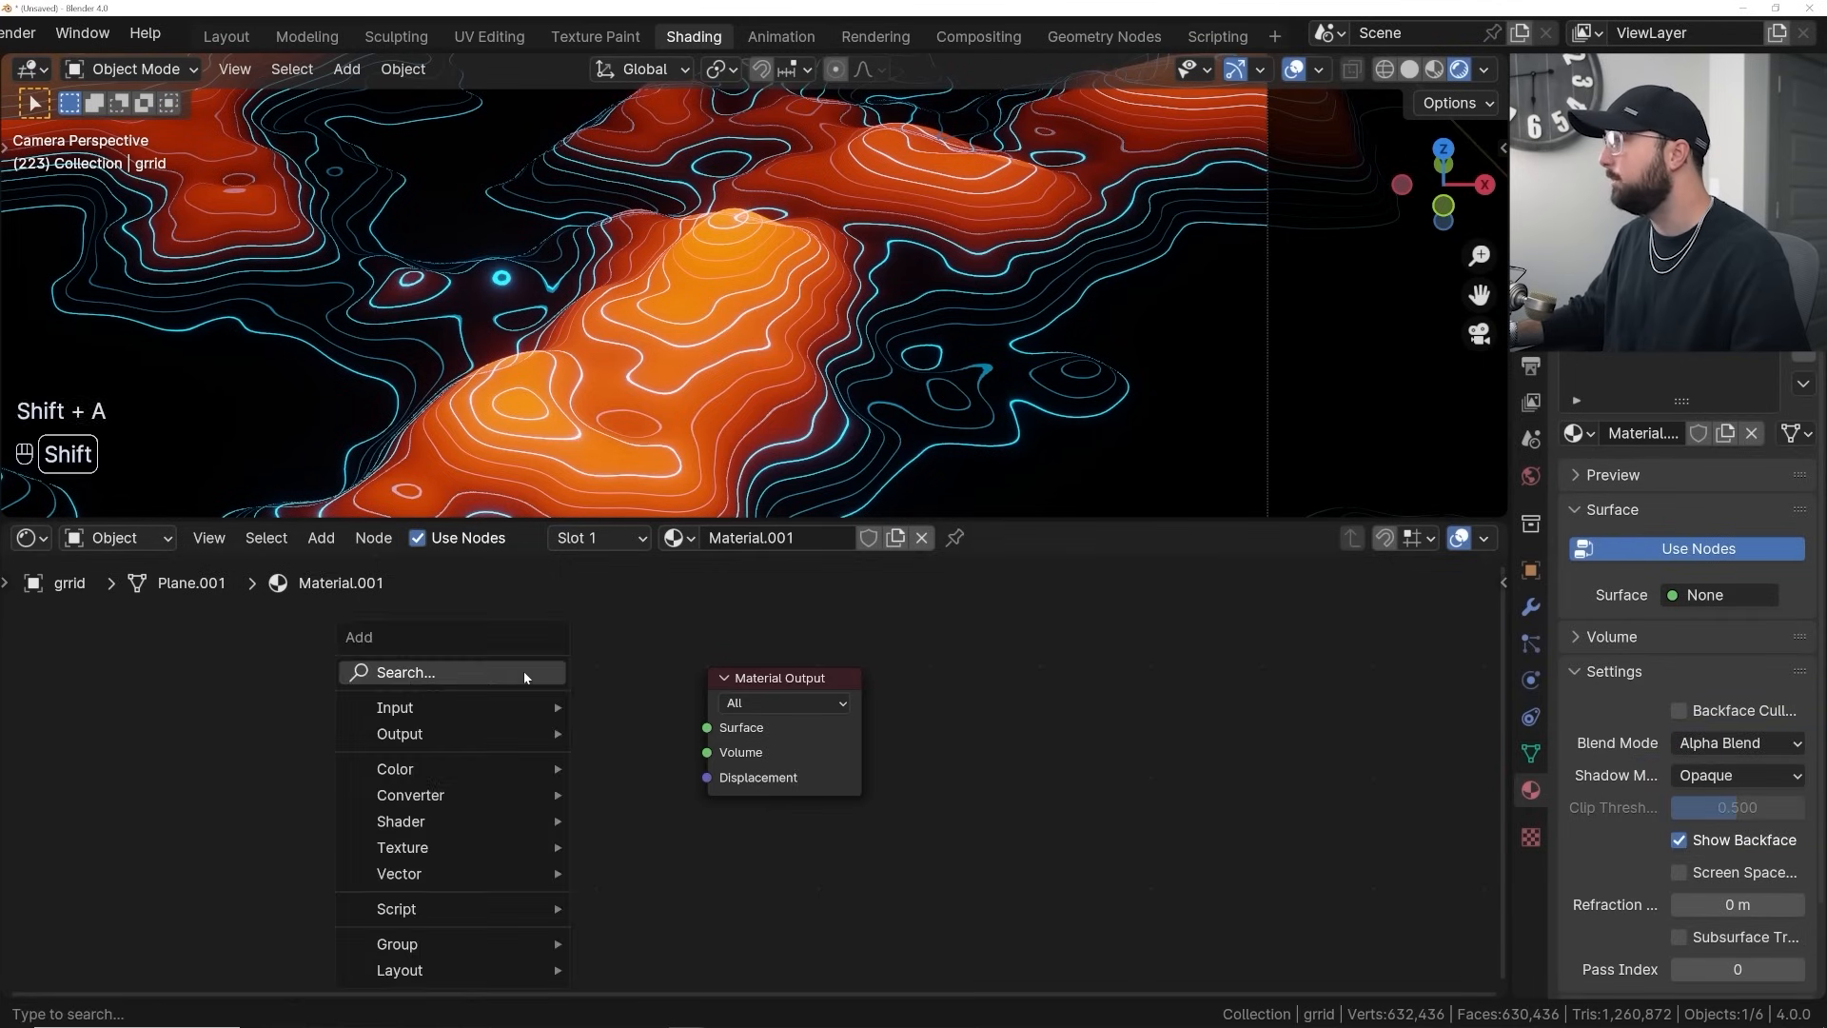
key("shift+a")
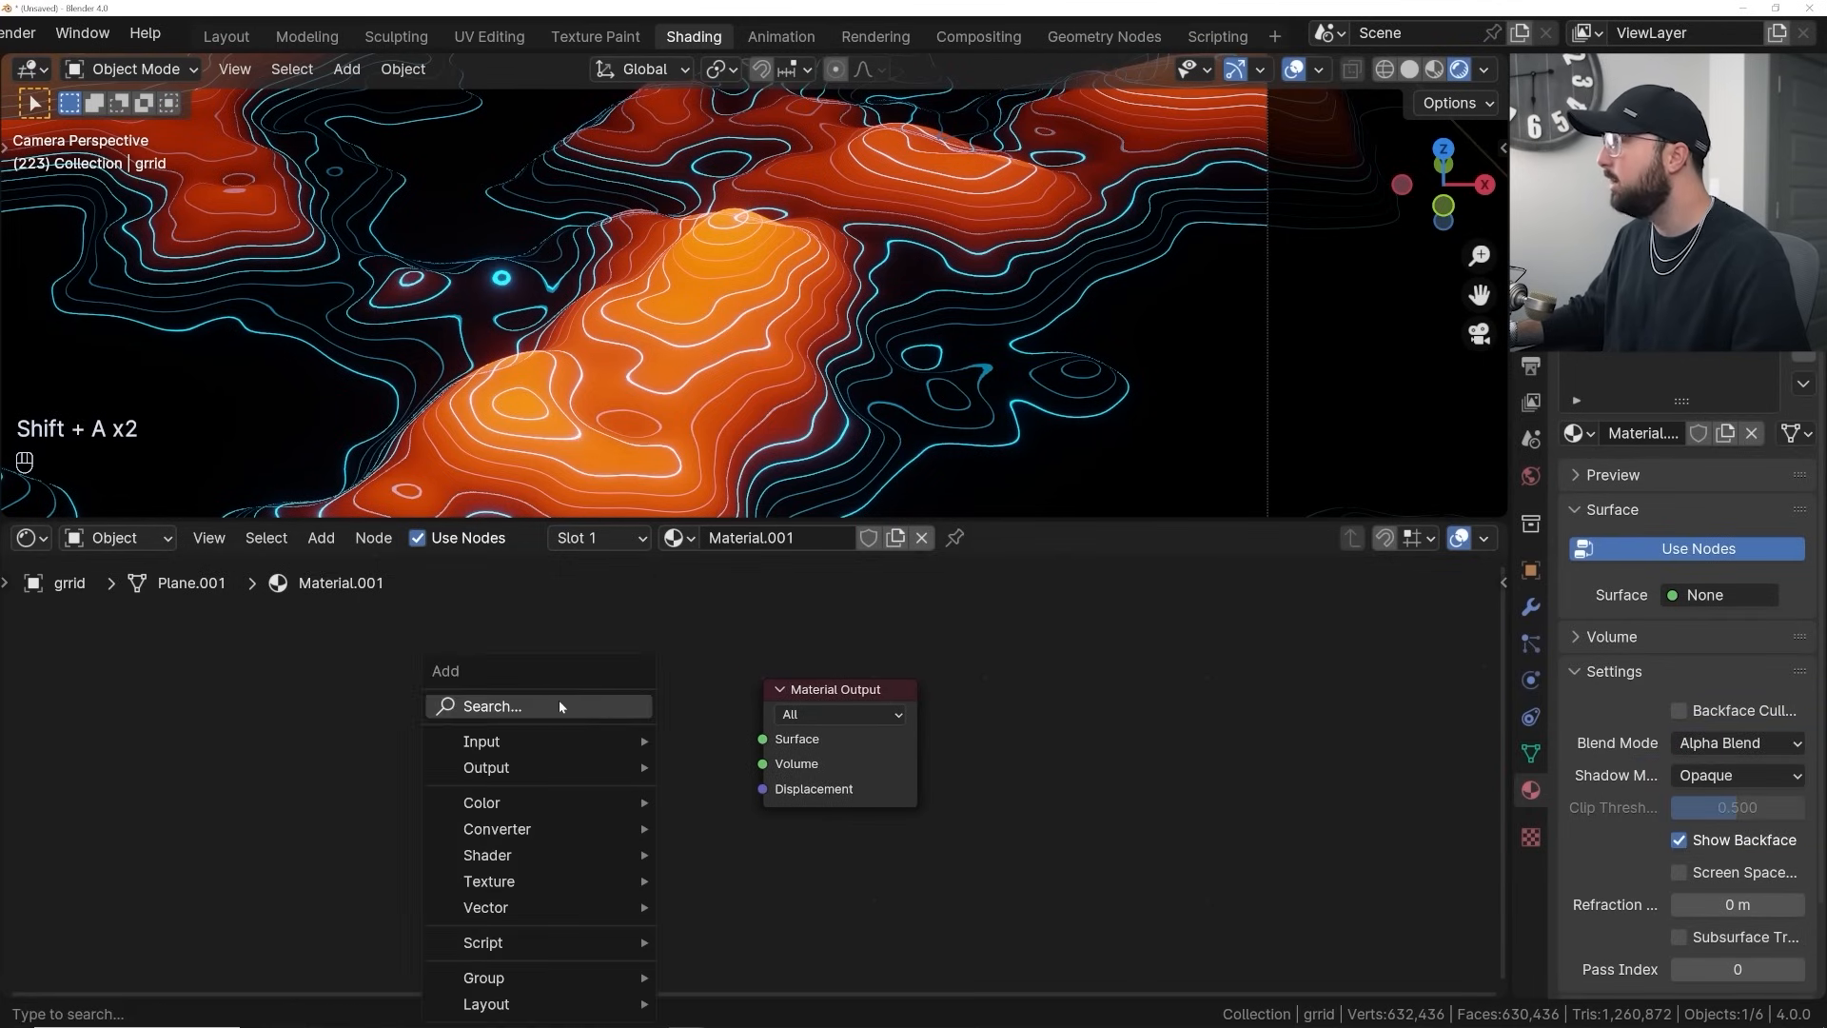
left_click(612, 720)
type("mix")
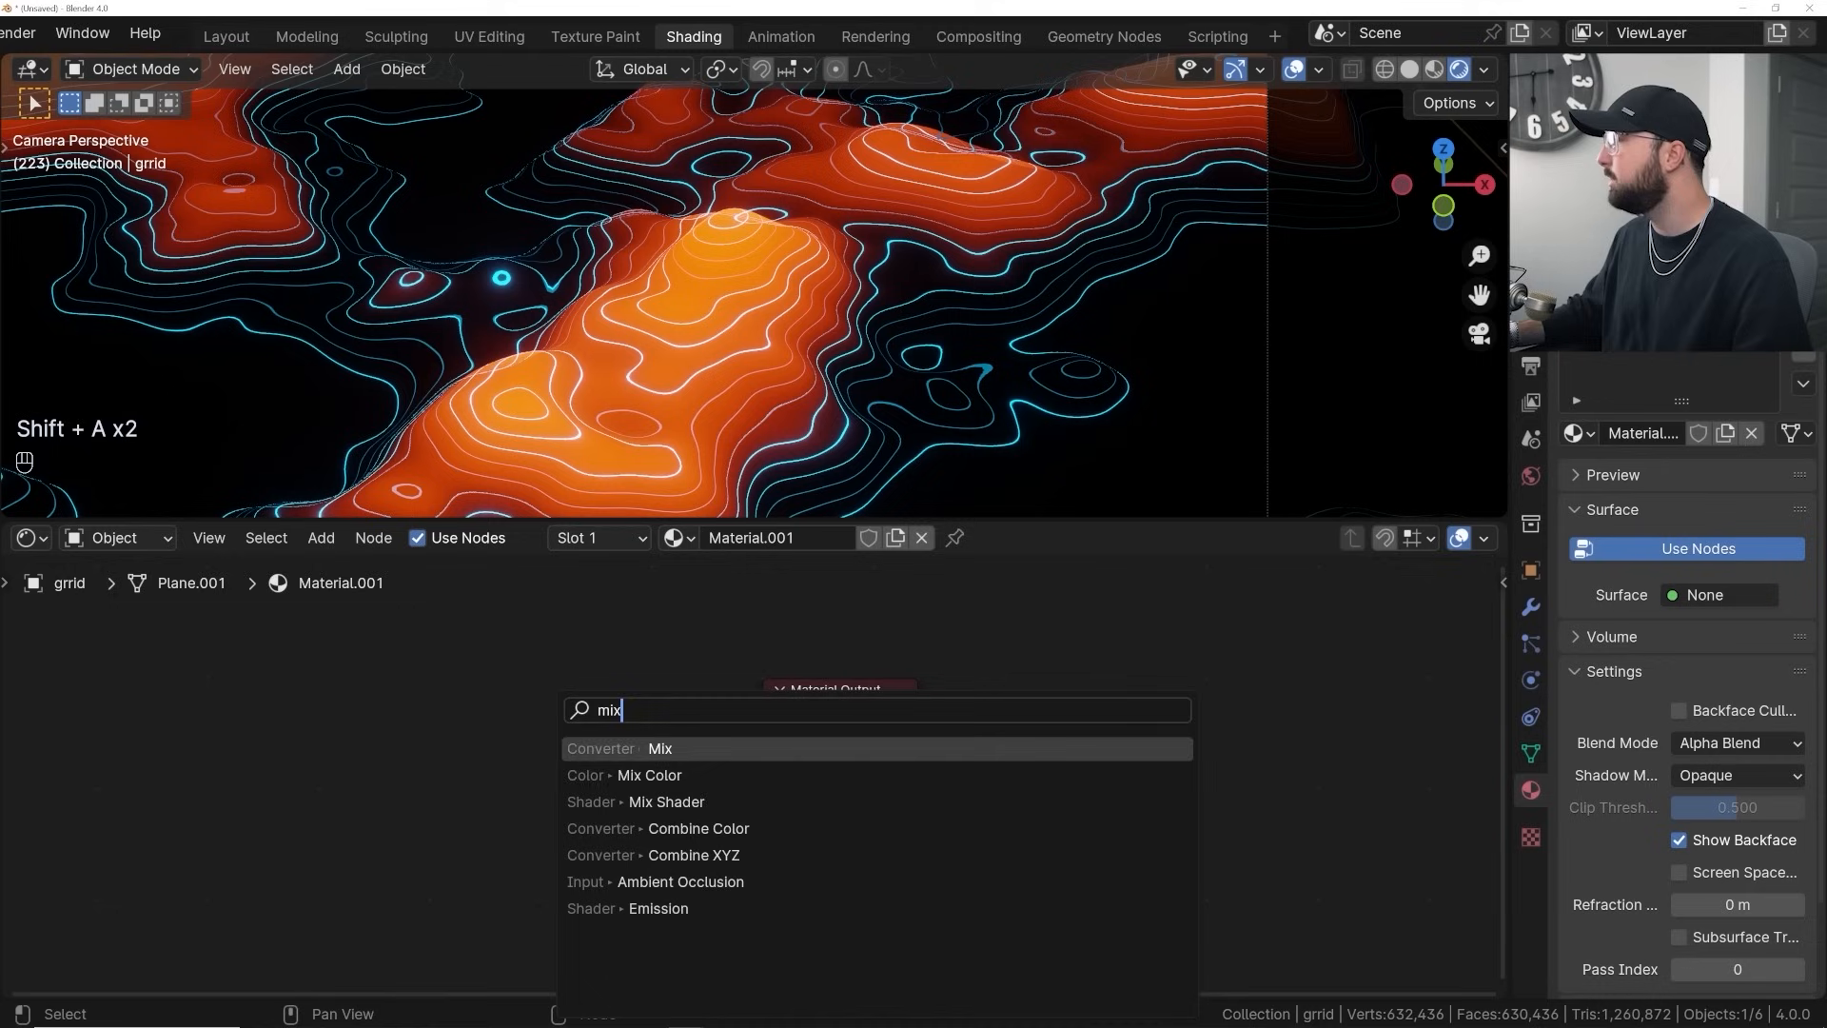
key("Down")
key("Down")
key("Return")
left_click(480, 688)
left_click_drag(672, 746, 763, 739)
Add an Emission node and connect it to the second shader input of the Mix Shader
key("shift+a")
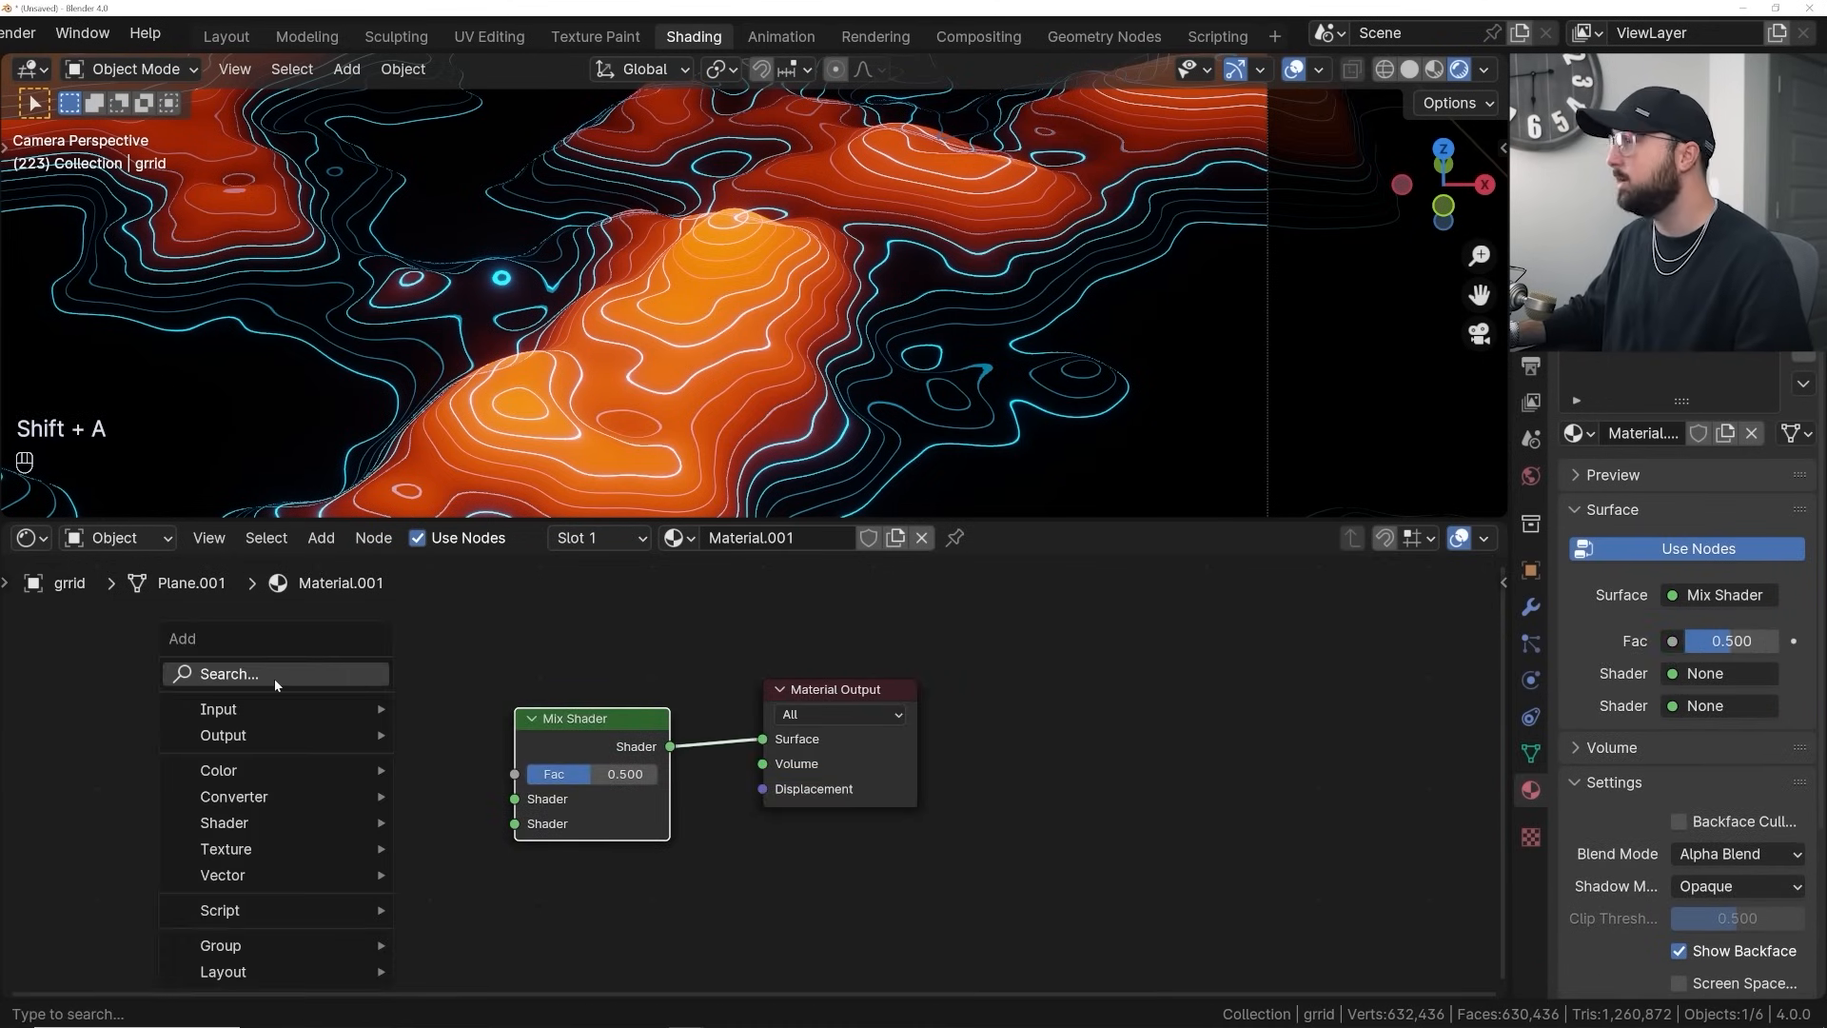
left_click(285, 677)
type("em")
key("Return")
left_click(292, 818)
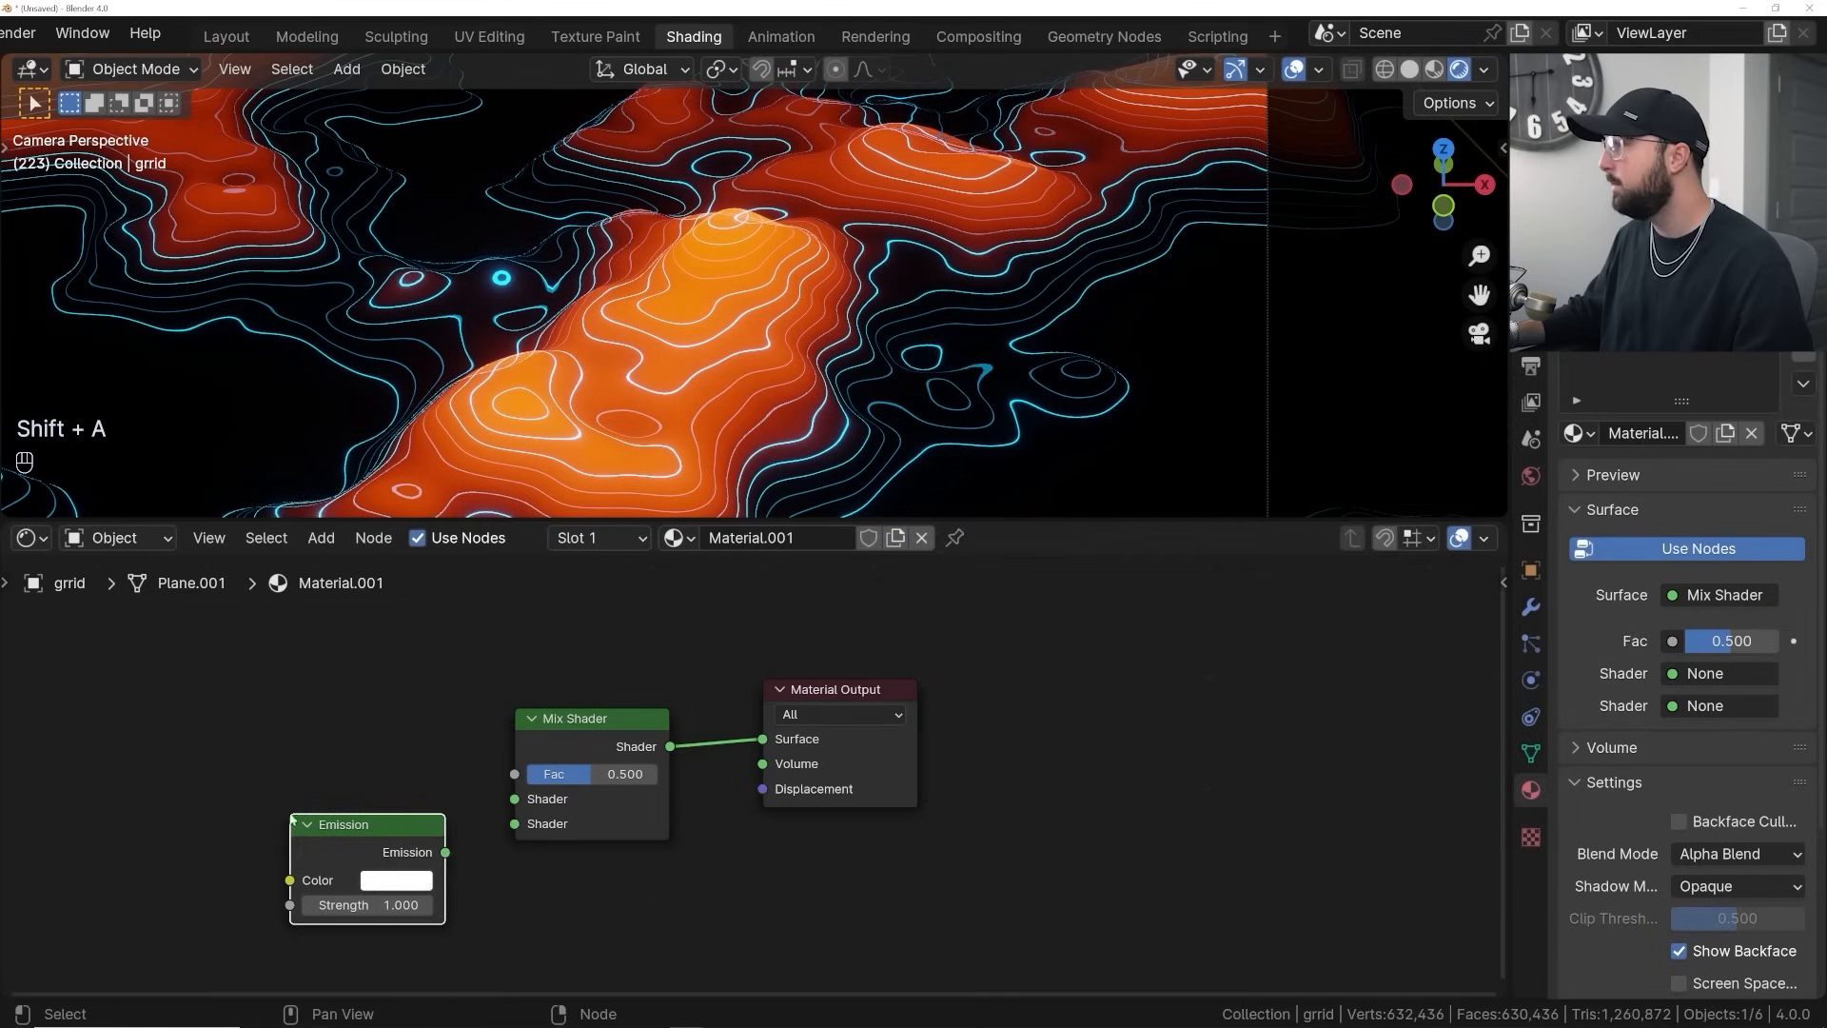
left_click_drag(446, 852, 515, 823)
Add a Transparent BSDF node above Emission and connect it to the Mix Shader's first shader input
key("shift+s")
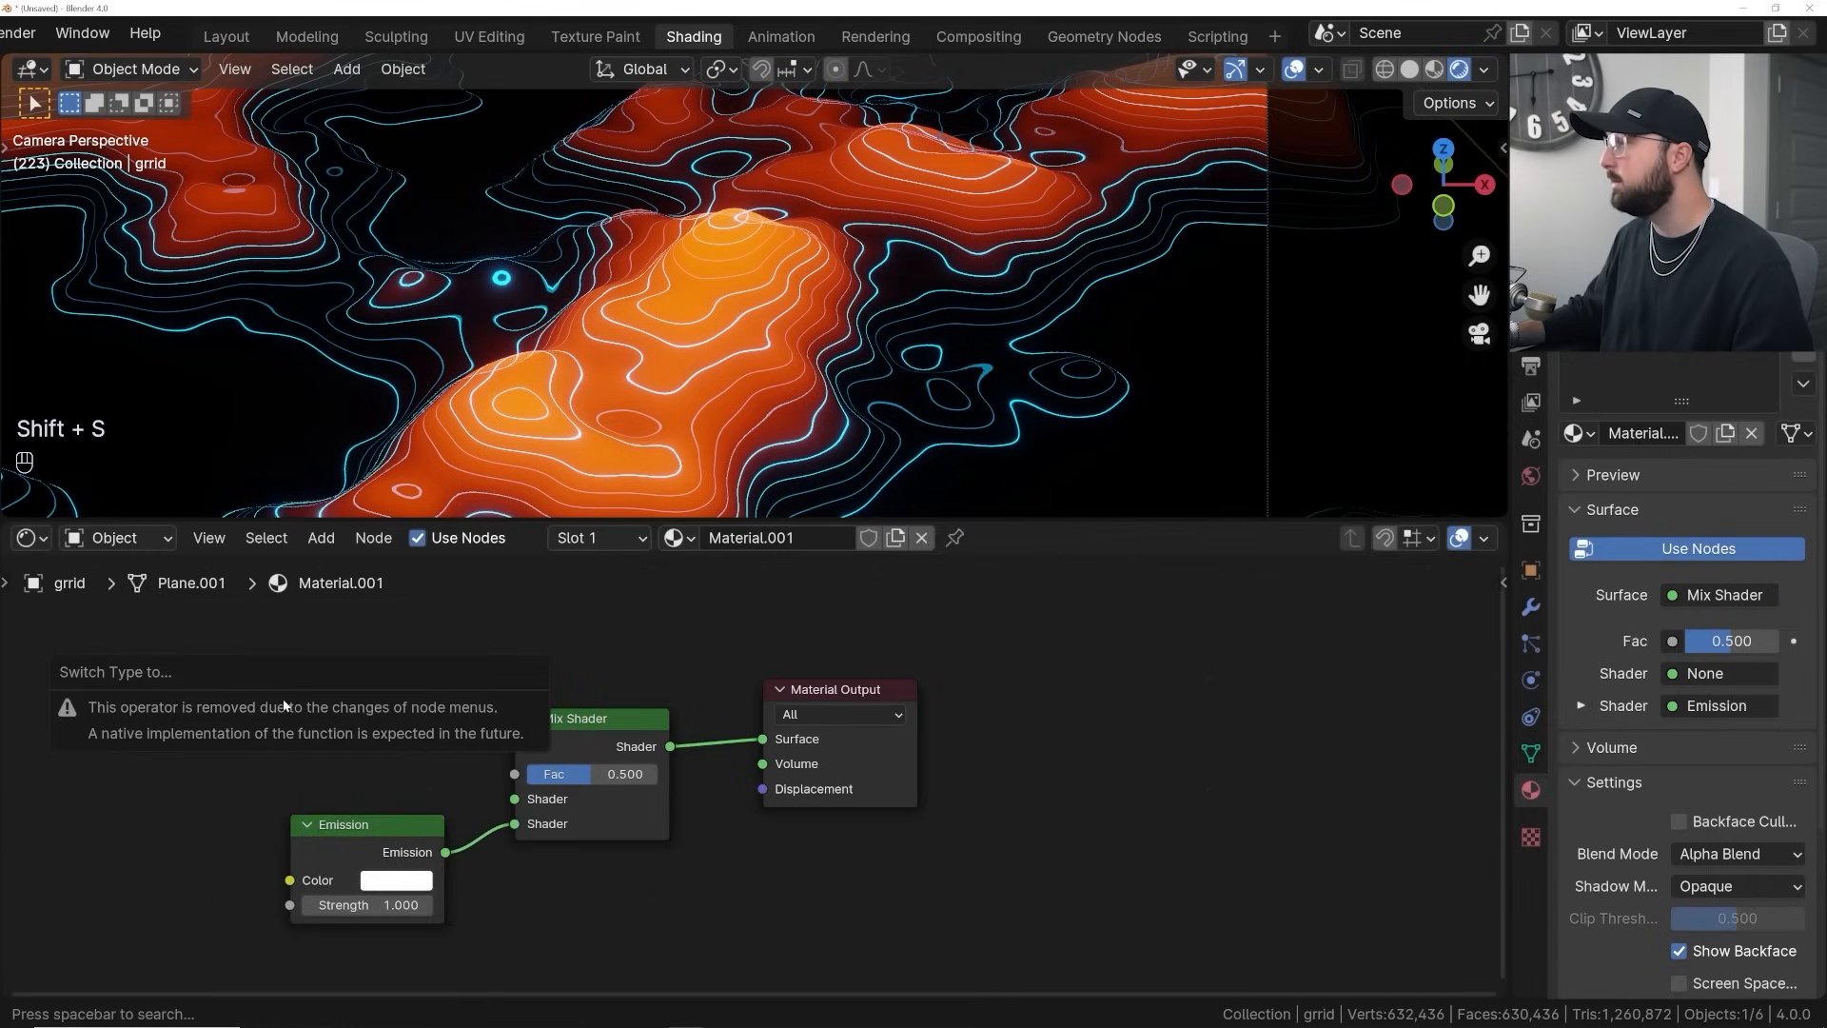
key("shift+a")
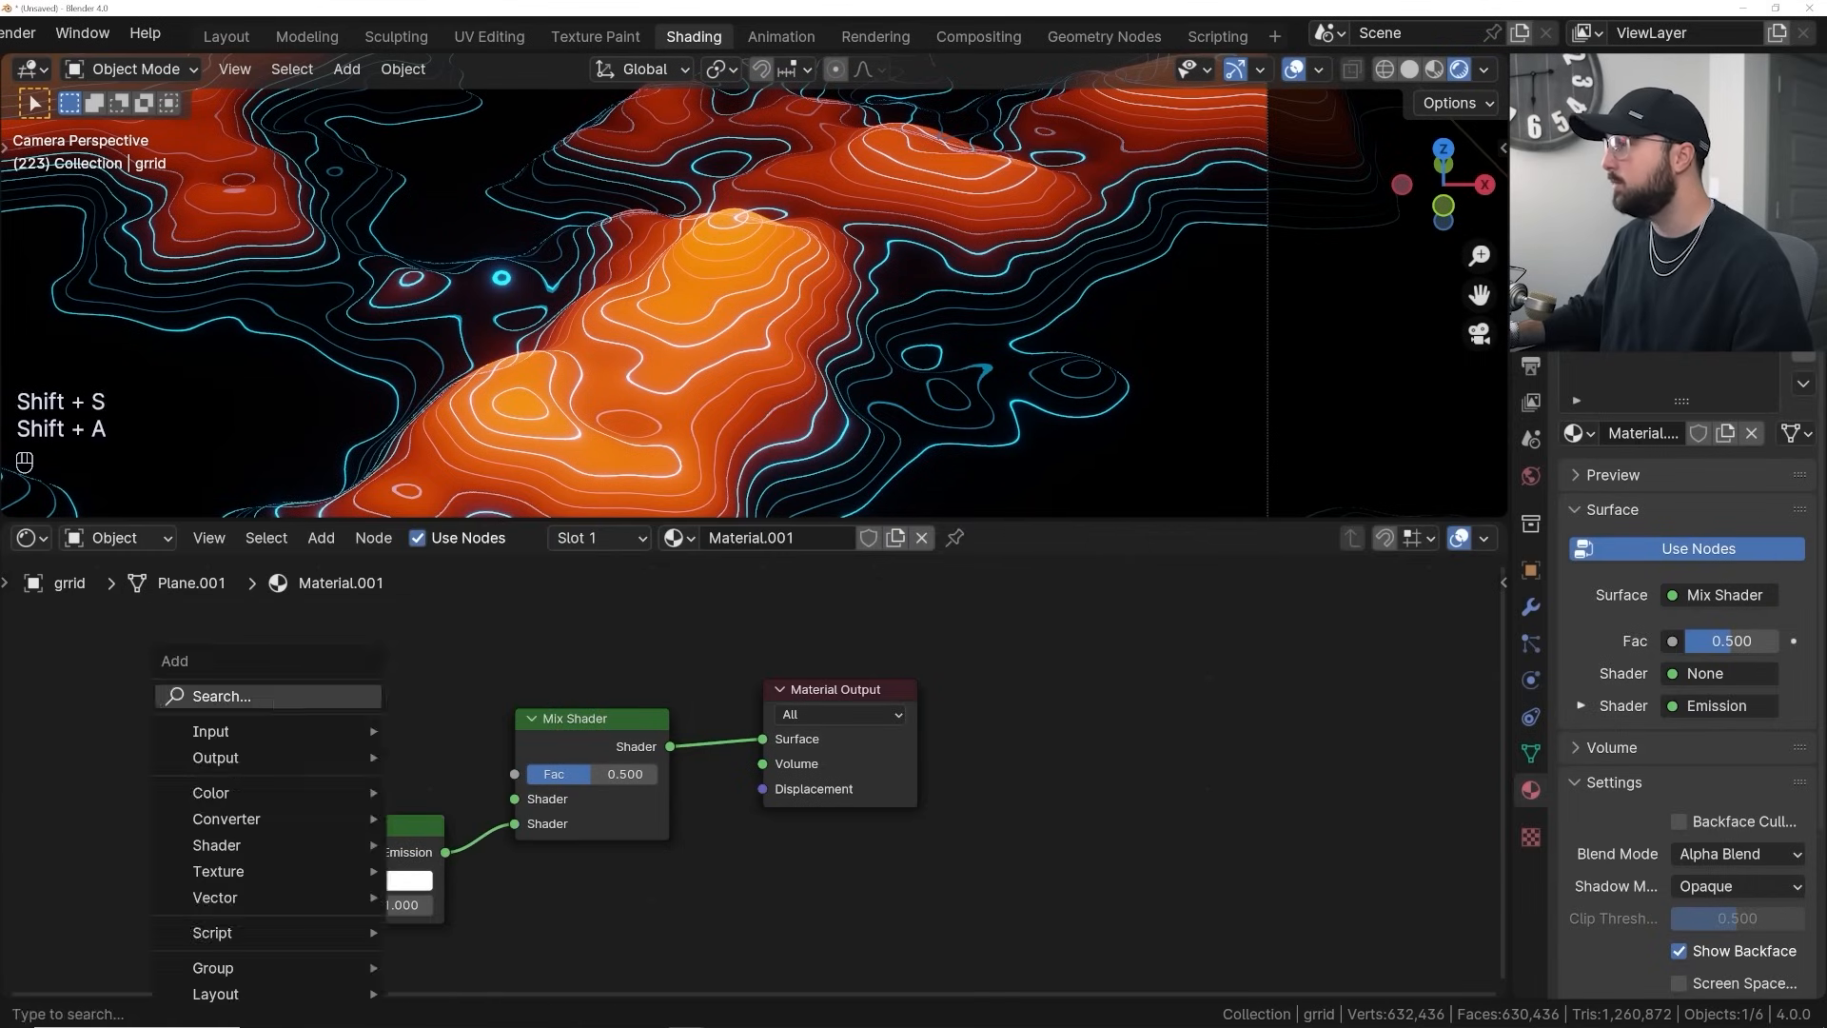
left_click(267, 698)
type("trans")
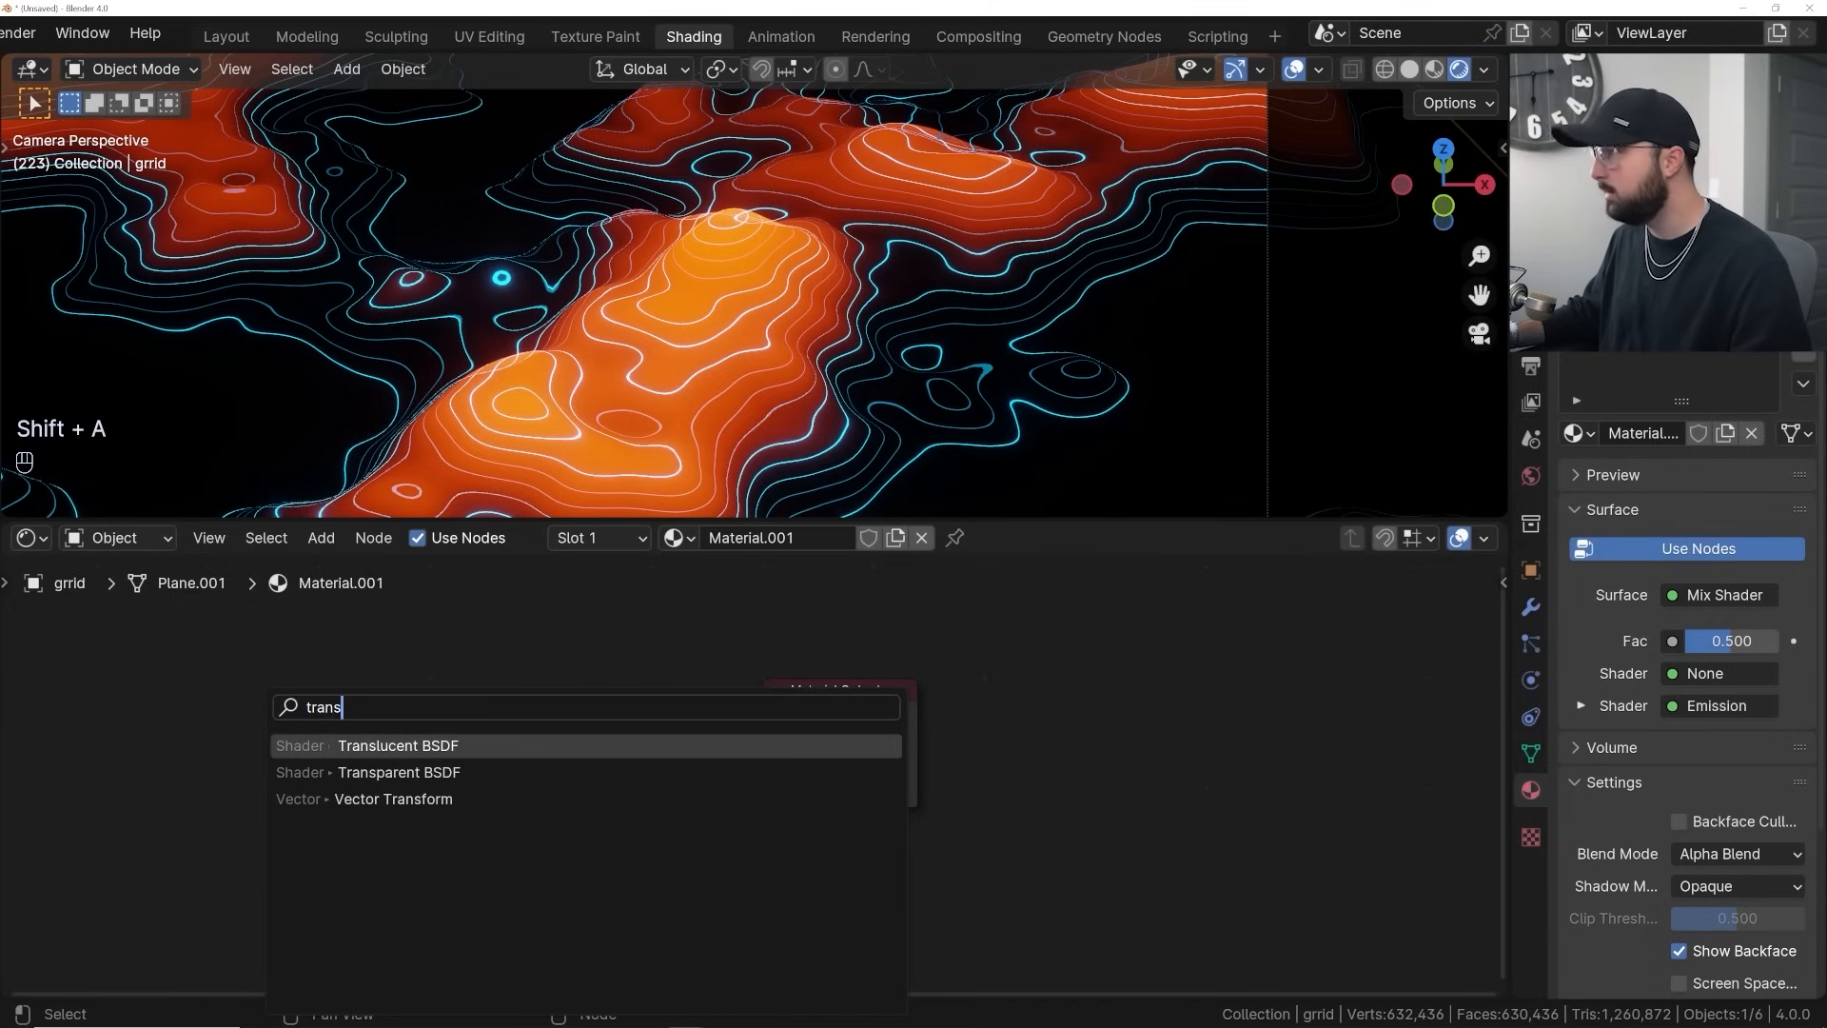
key("Down")
key("Return")
left_click(463, 759)
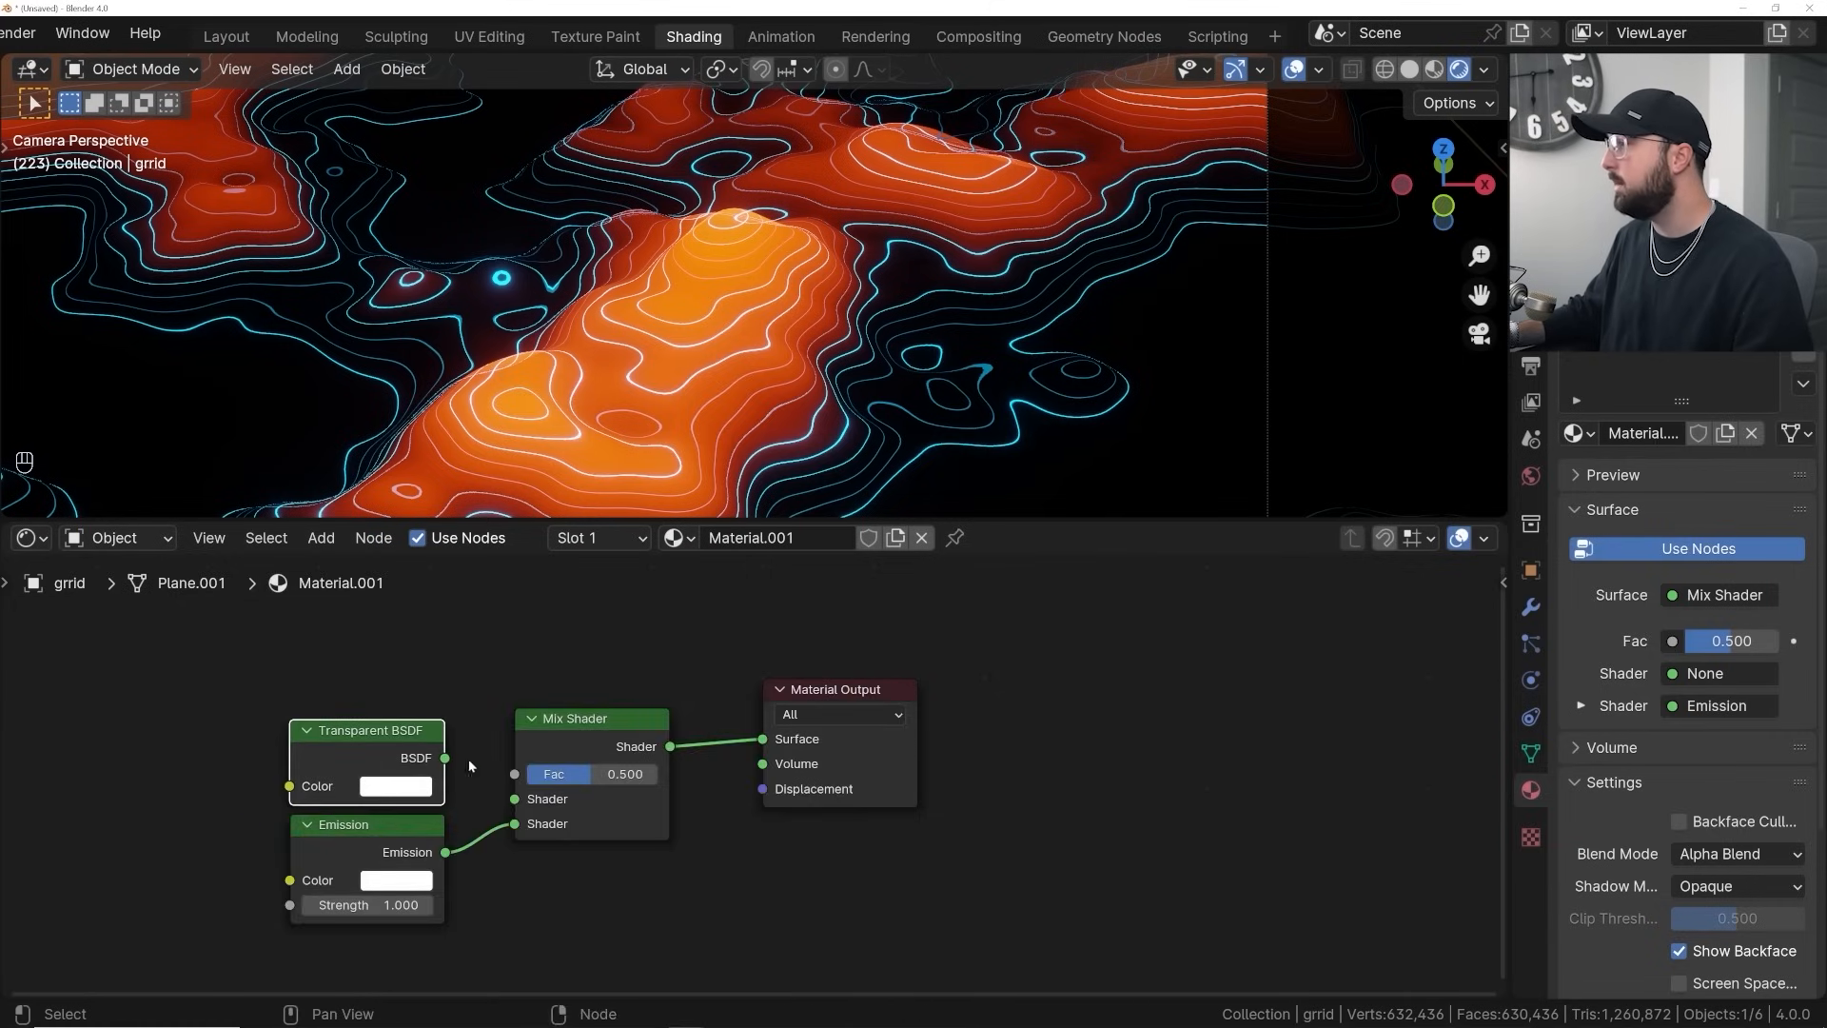
left_click_drag(448, 760, 515, 802)
Add a Color Ramp node and connect its Color output to the Mix Shader's Fac input
middle_click_drag(562, 720, 704, 849)
left_click_drag(704, 849, 710, 722)
key("shift+a")
left_click(590, 646)
type("col")
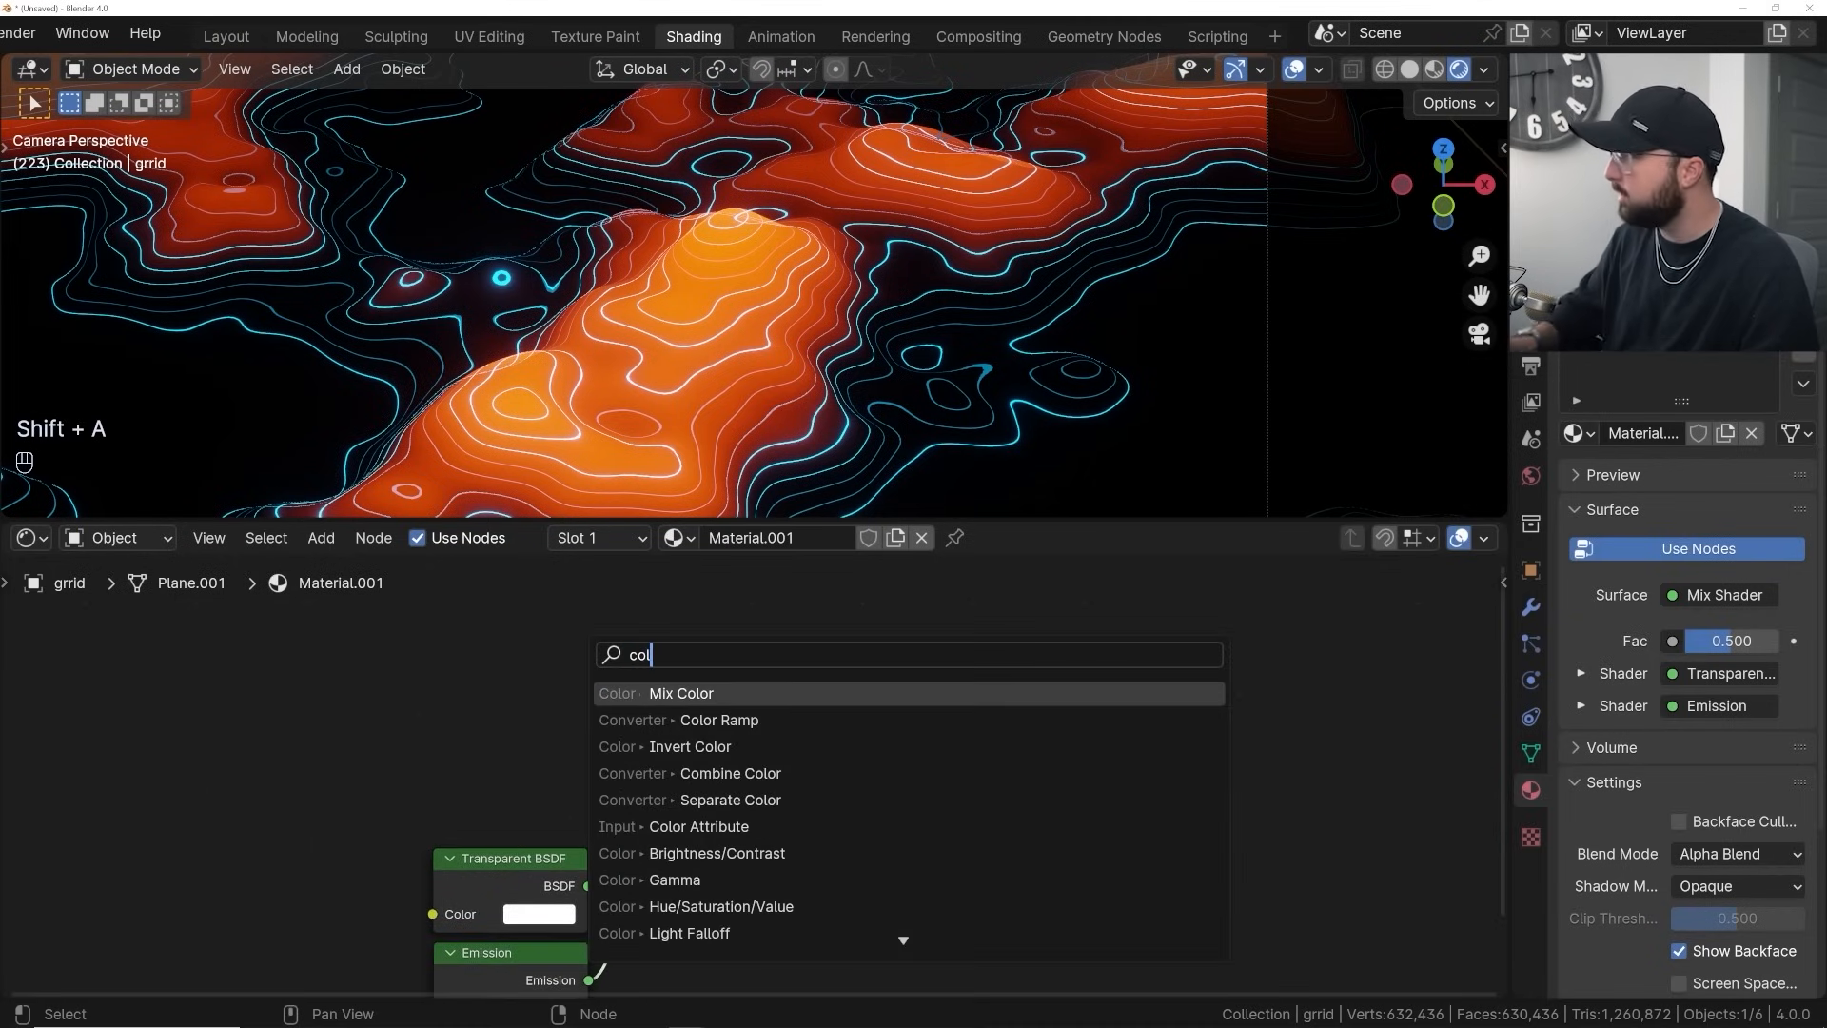
key("Down")
key("Return")
left_click(311, 607)
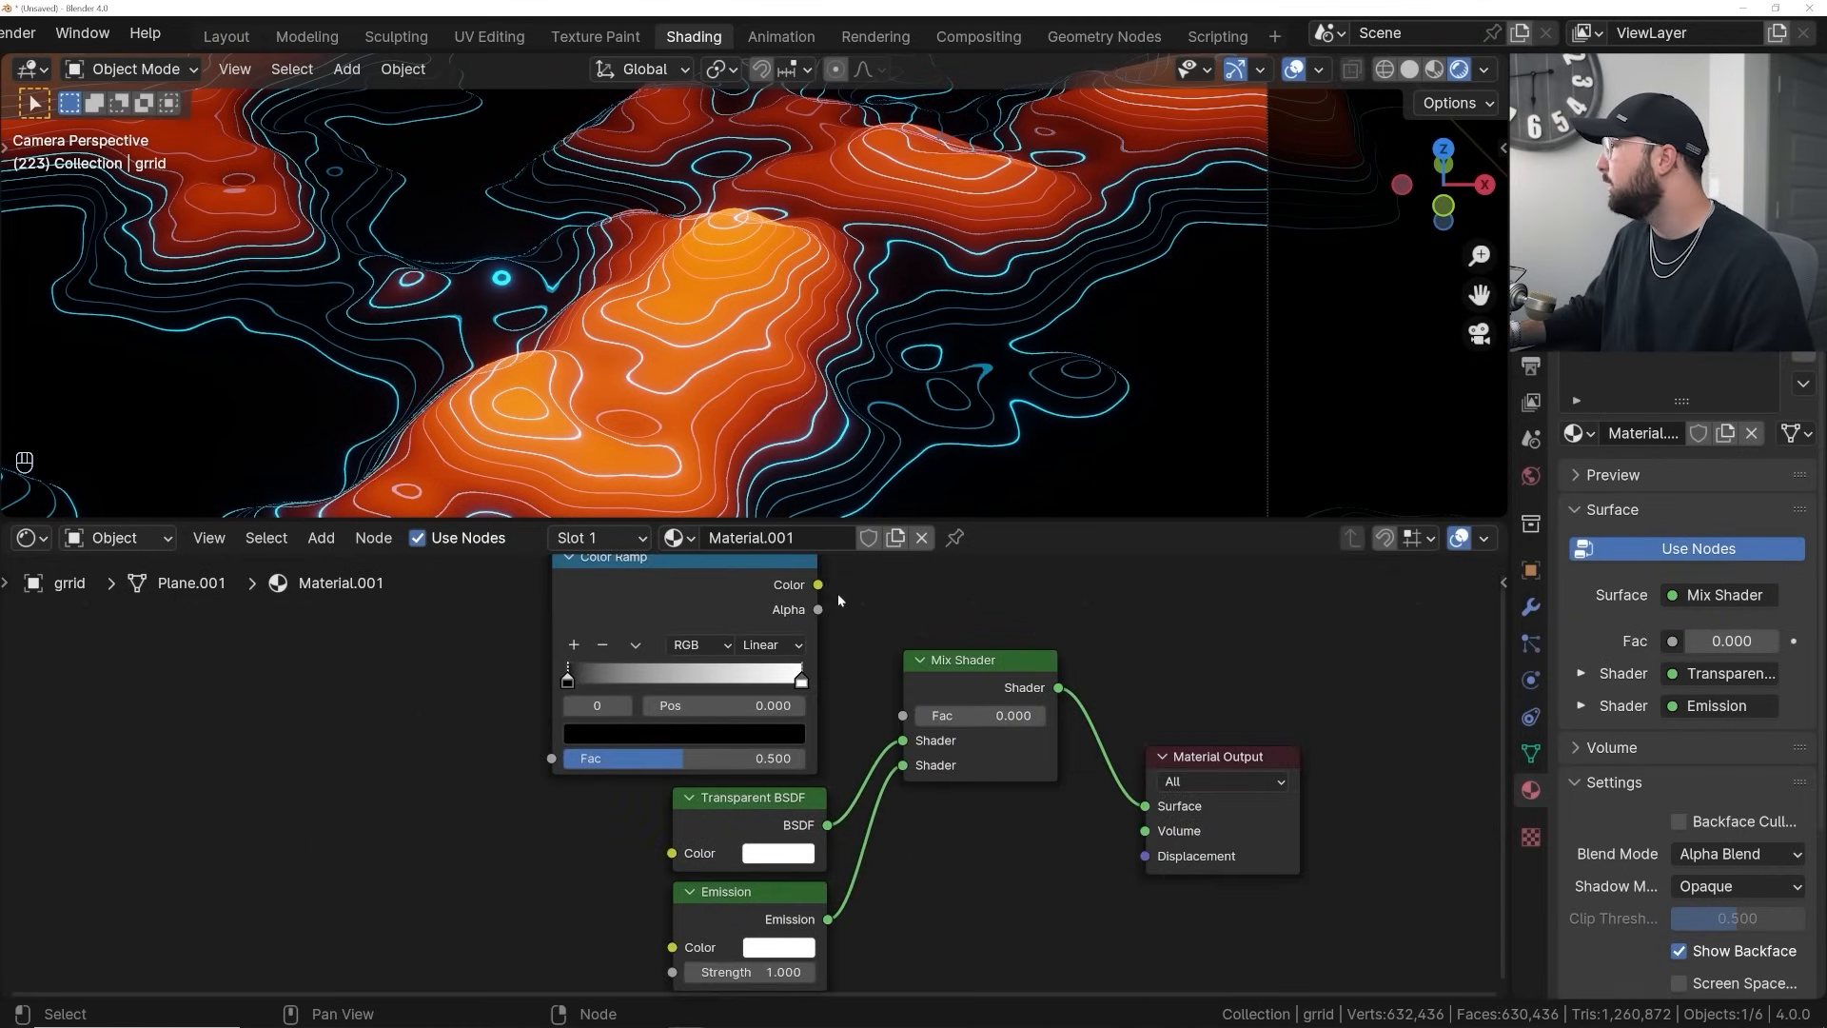
left_click_drag(818, 586, 874, 666)
left_click_drag(894, 717, 902, 715)
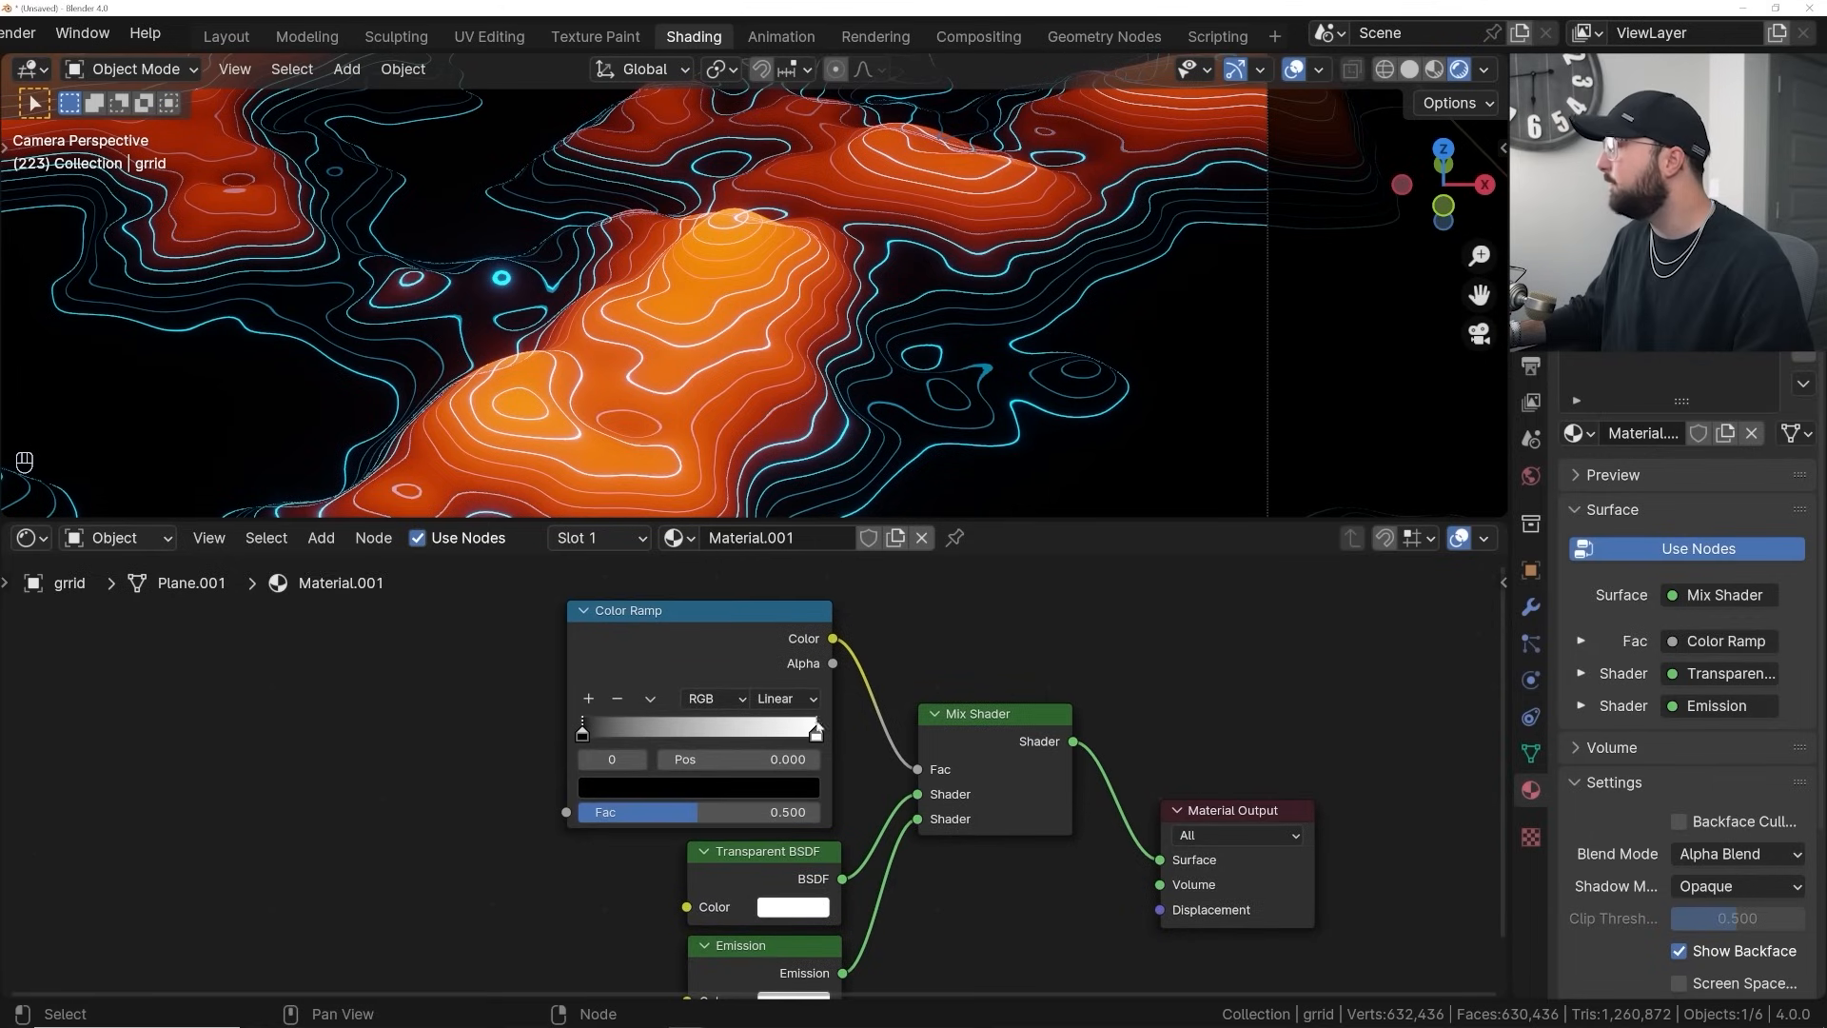
Add a Voronoi Texture with Mapping and Texture Coordinate nodes and feed its Distance output into the Color Ramp's Fac
key("shift+a")
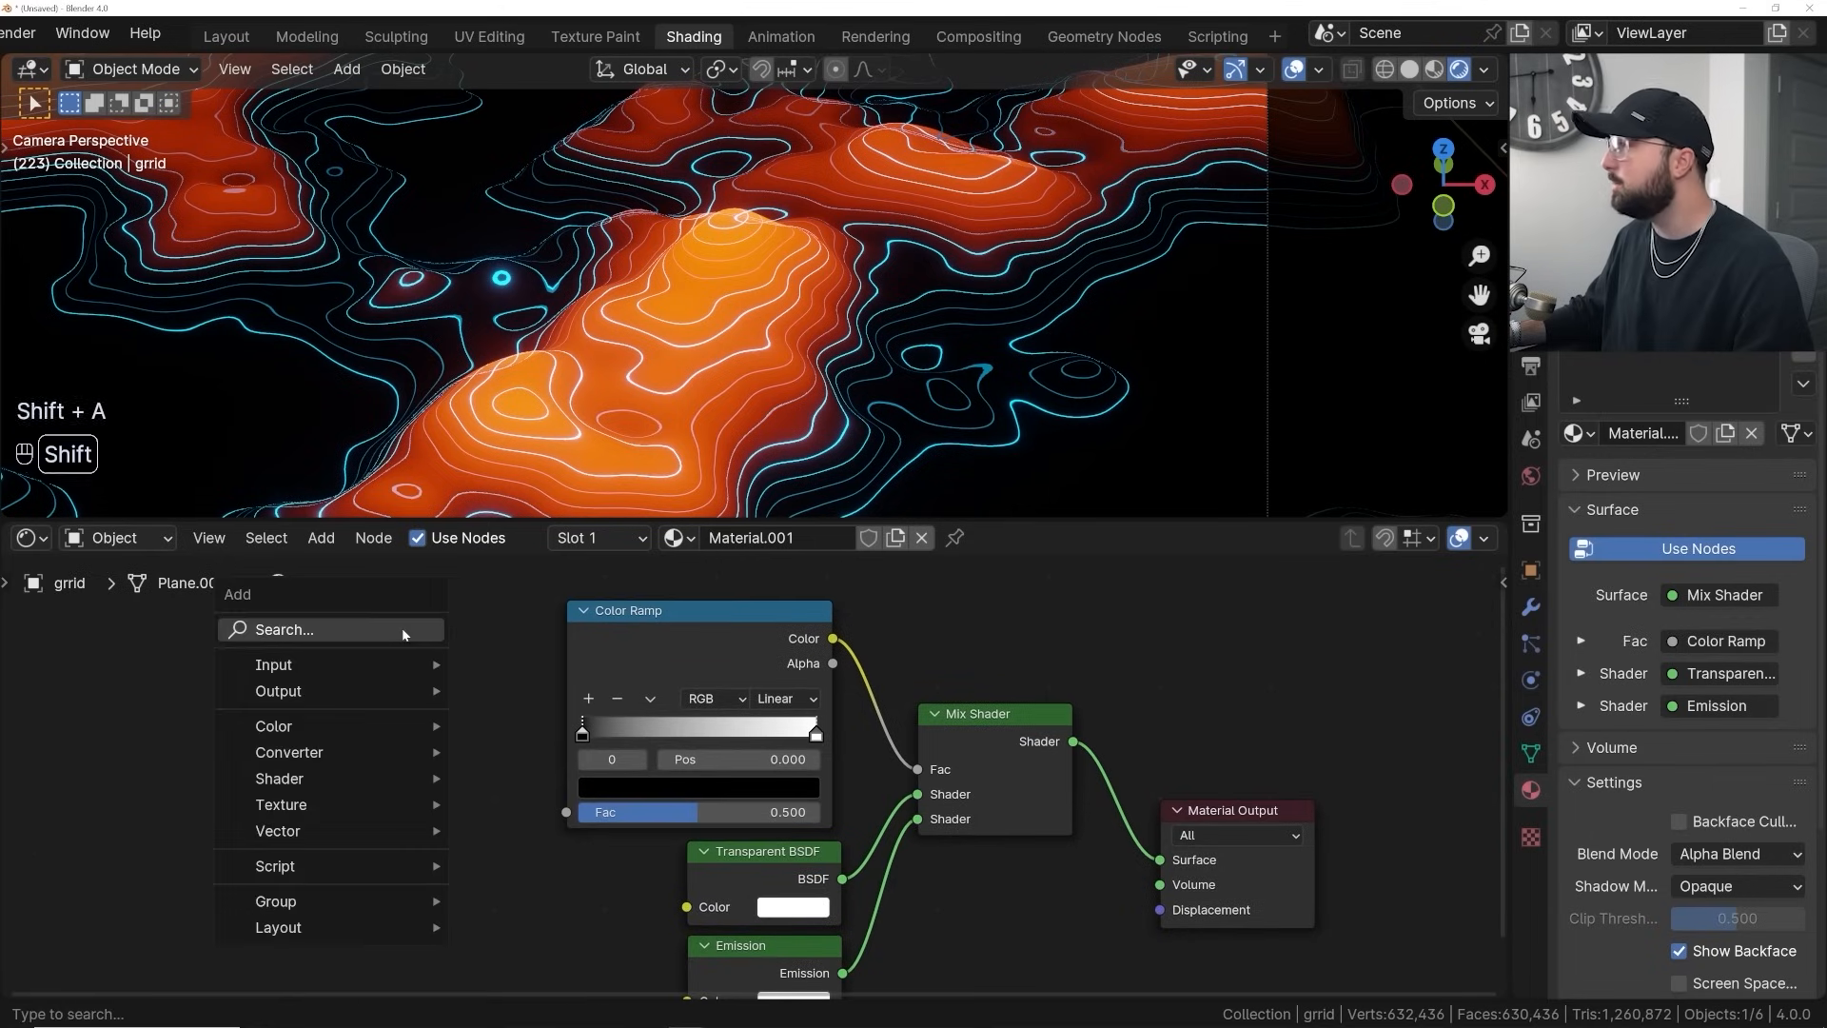
left_click(367, 632)
type("vor")
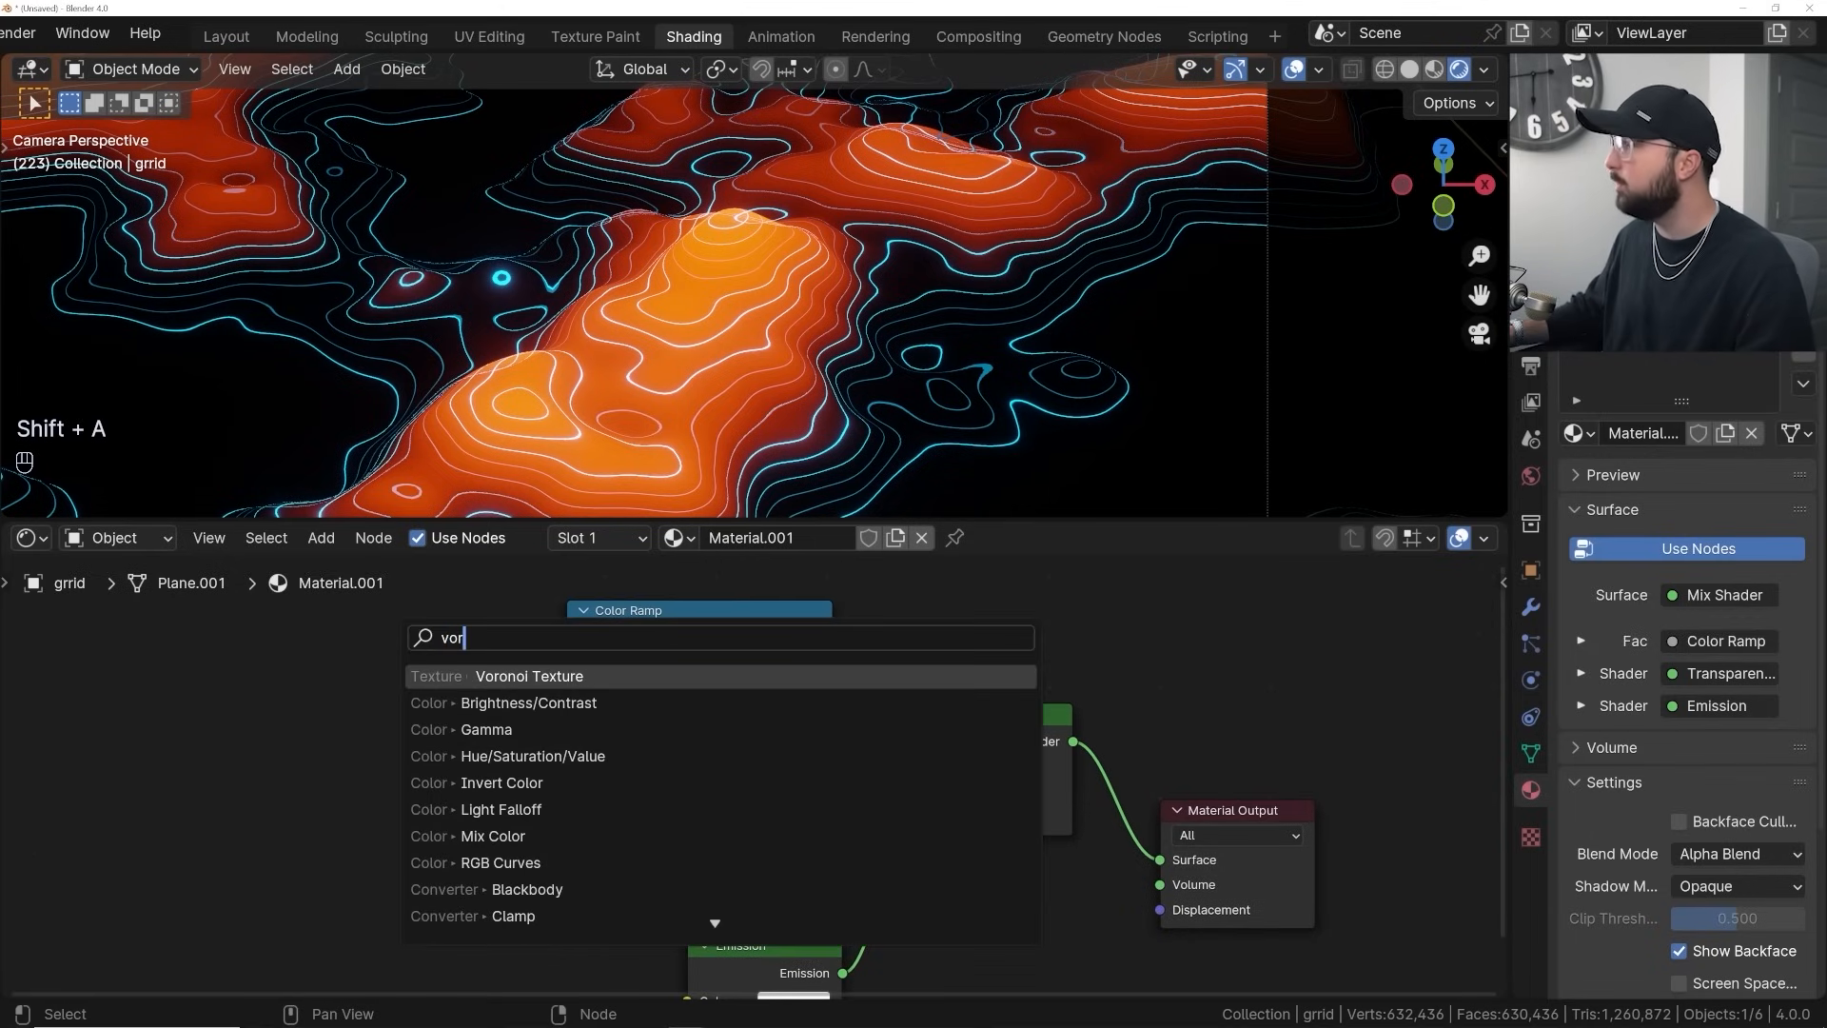
key("Return")
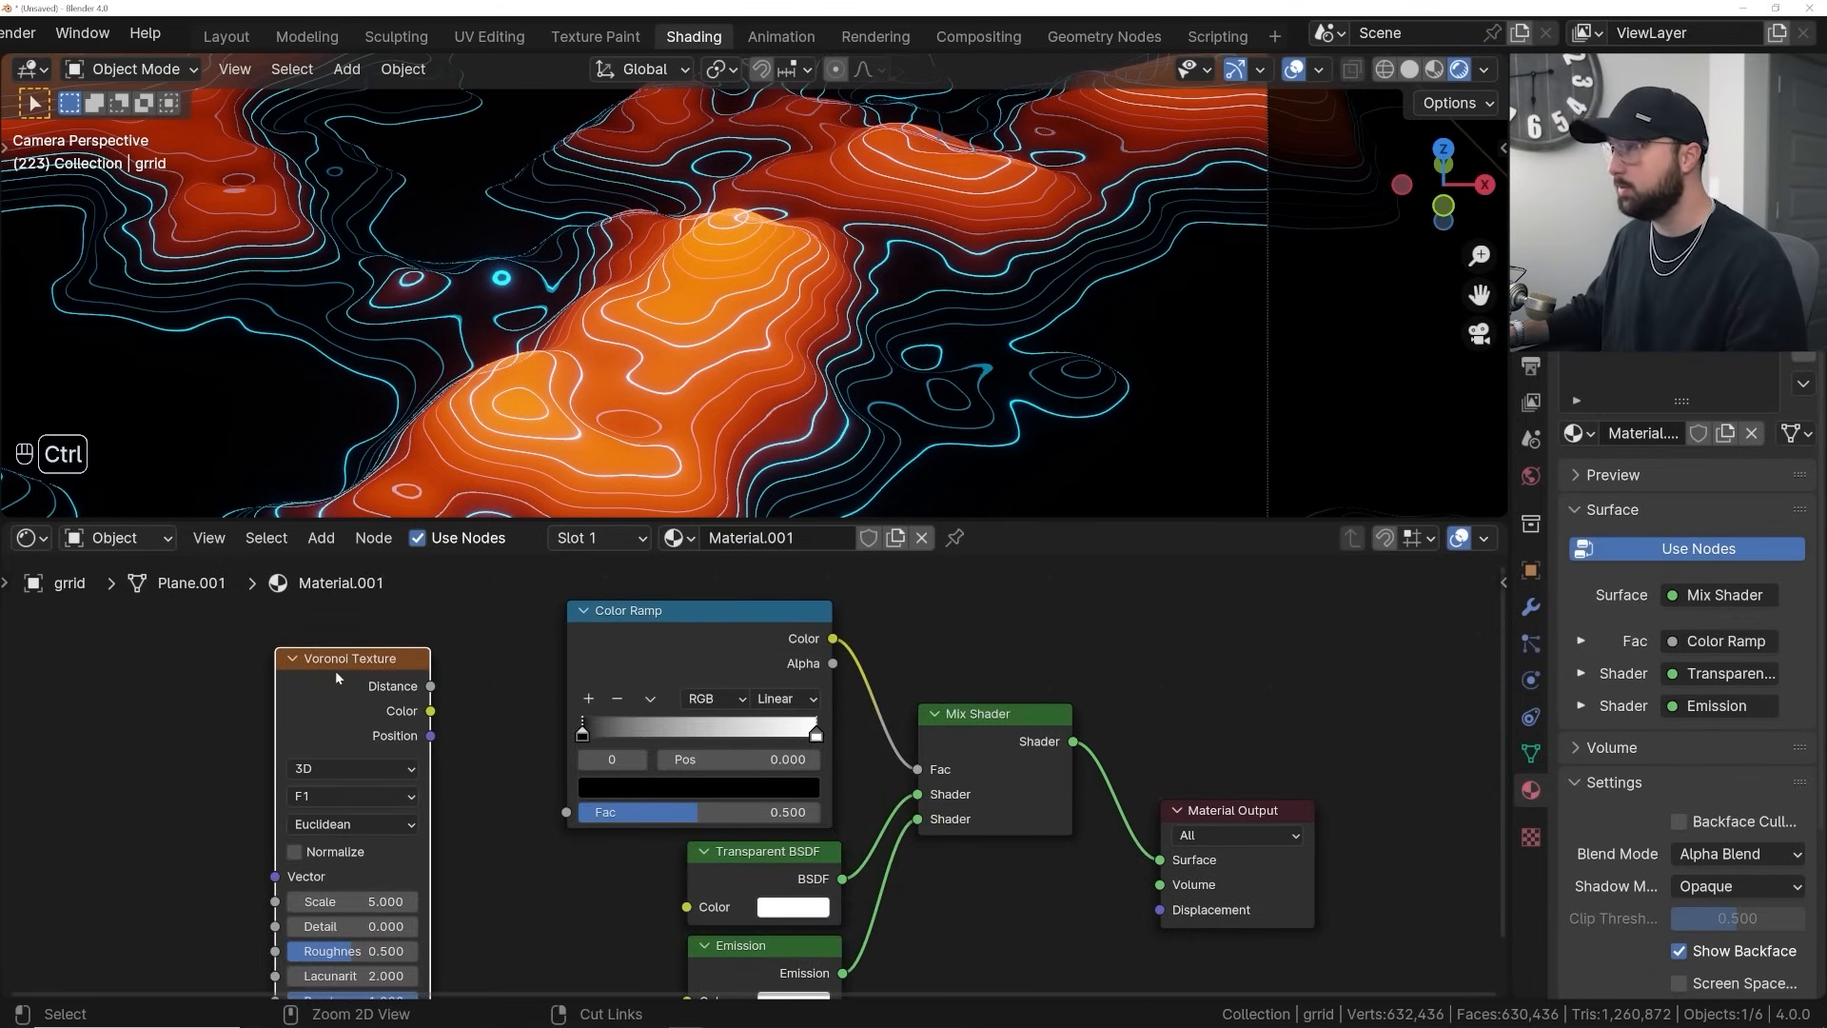
key("ctrl+t")
left_click_drag(240, 776, 283, 756)
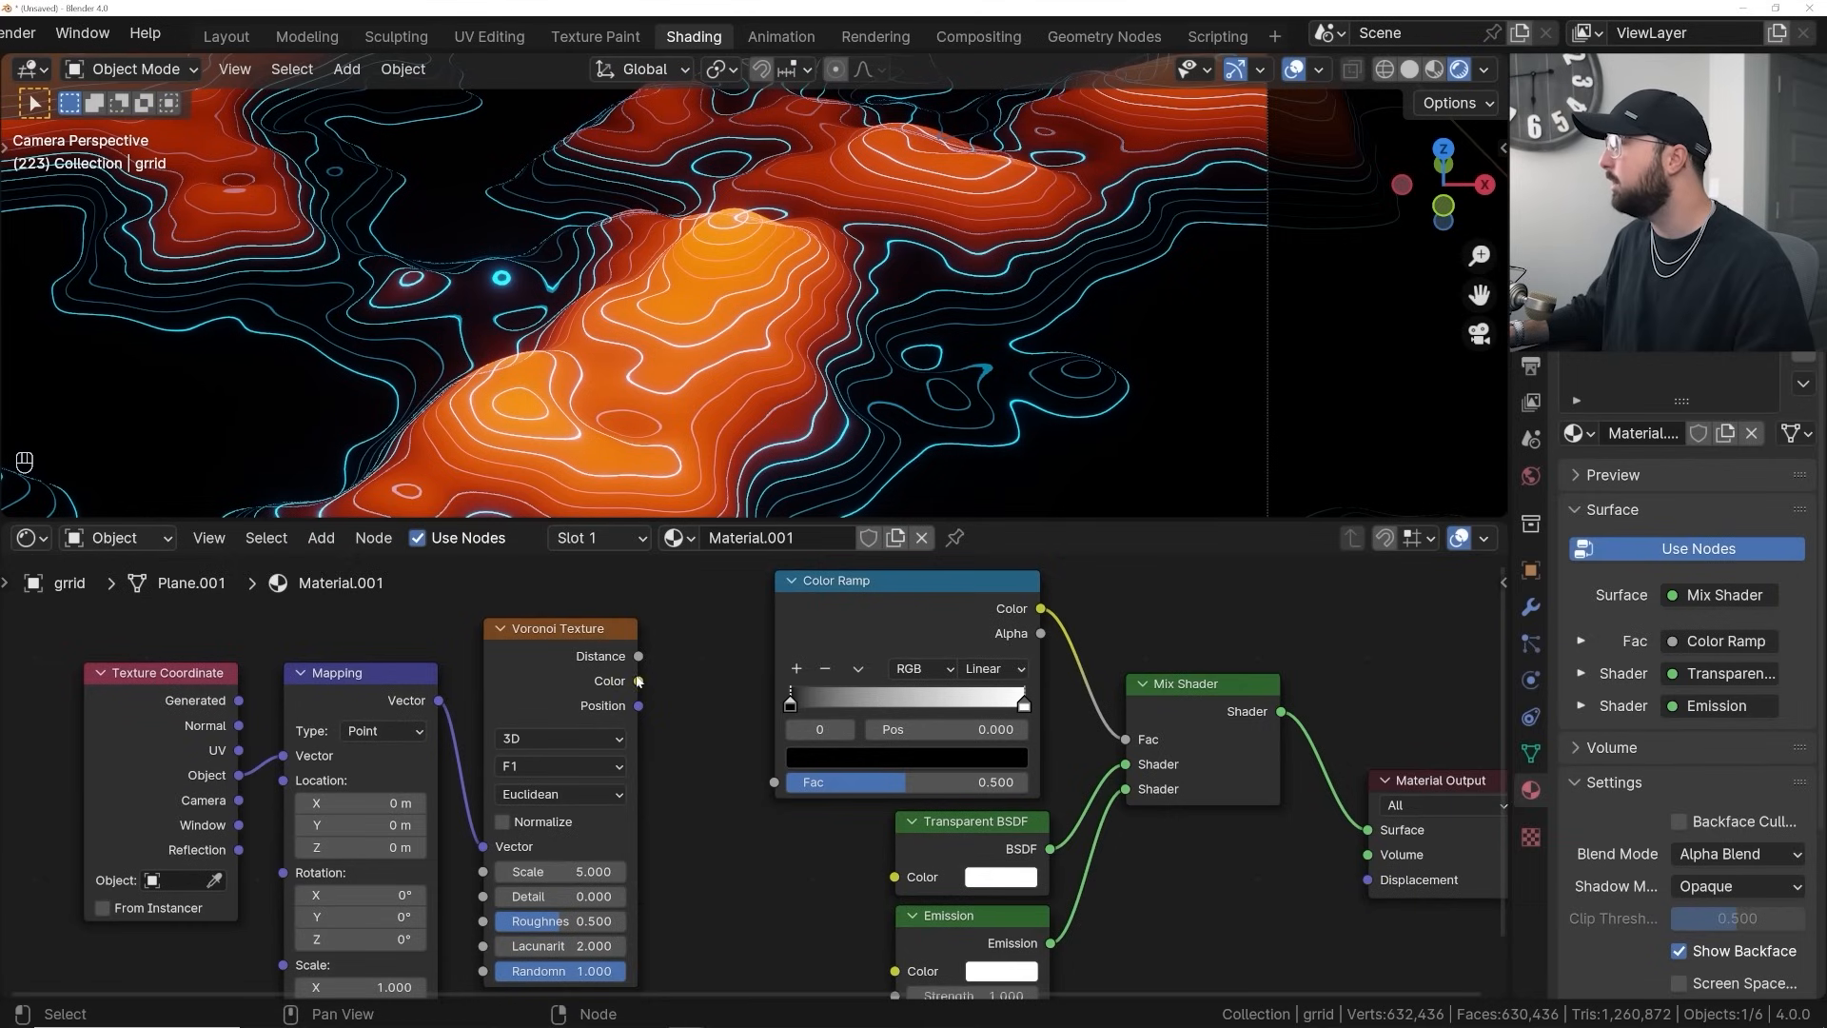
left_click_drag(638, 657, 774, 783)
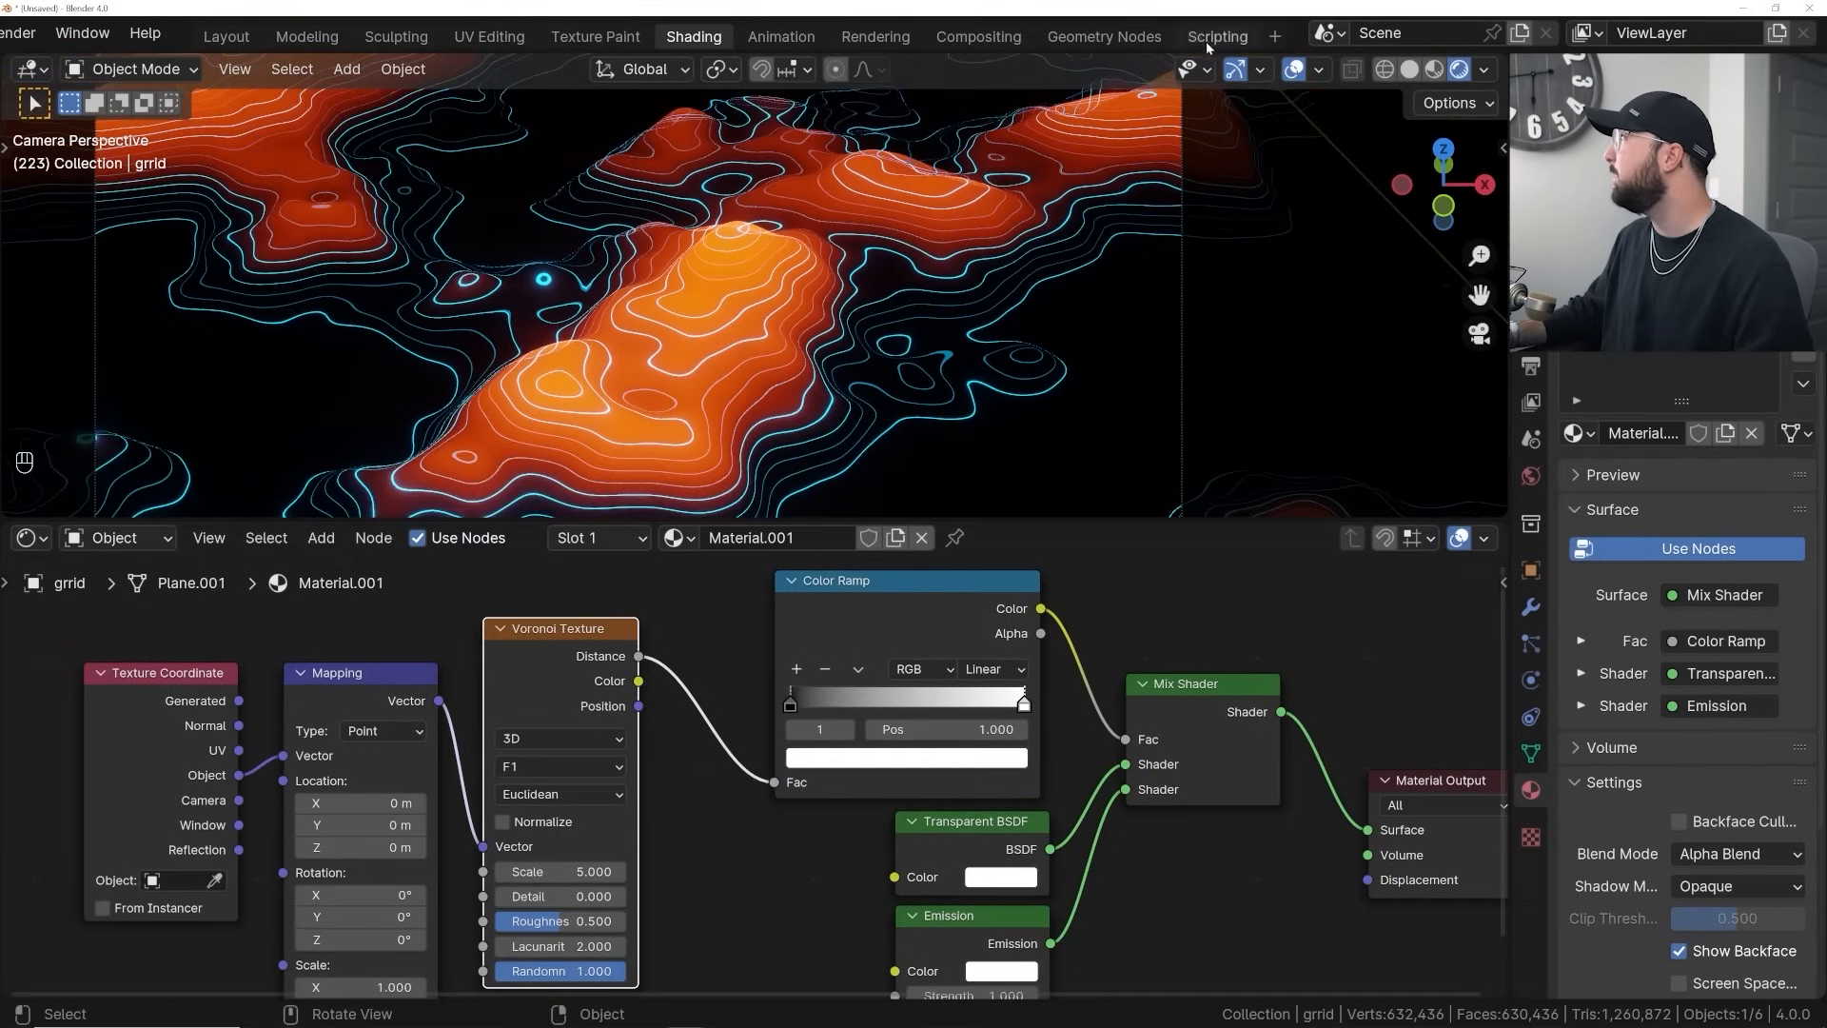
Insert a Set Material node between Grid and Group Output in the grid's geometry nodes and assign Material.001
left_click(1076, 38)
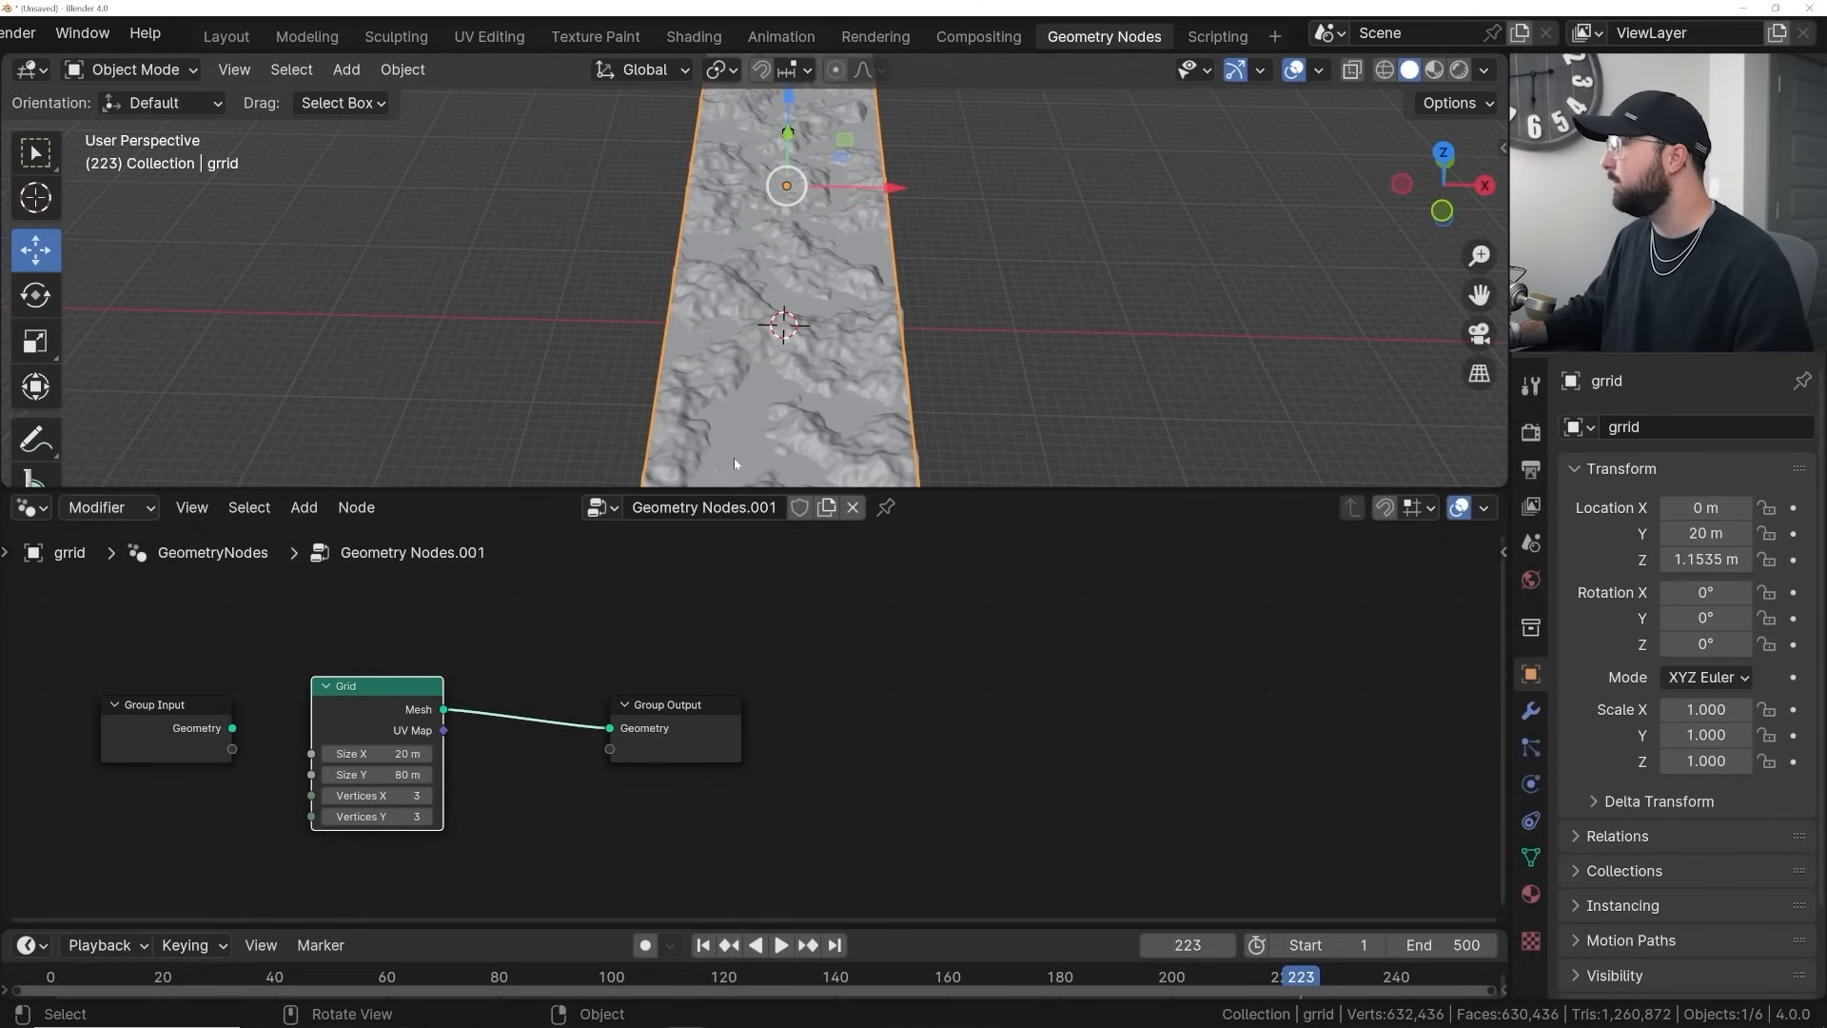
scroll(689, 582, "up", 2)
key("shift+a")
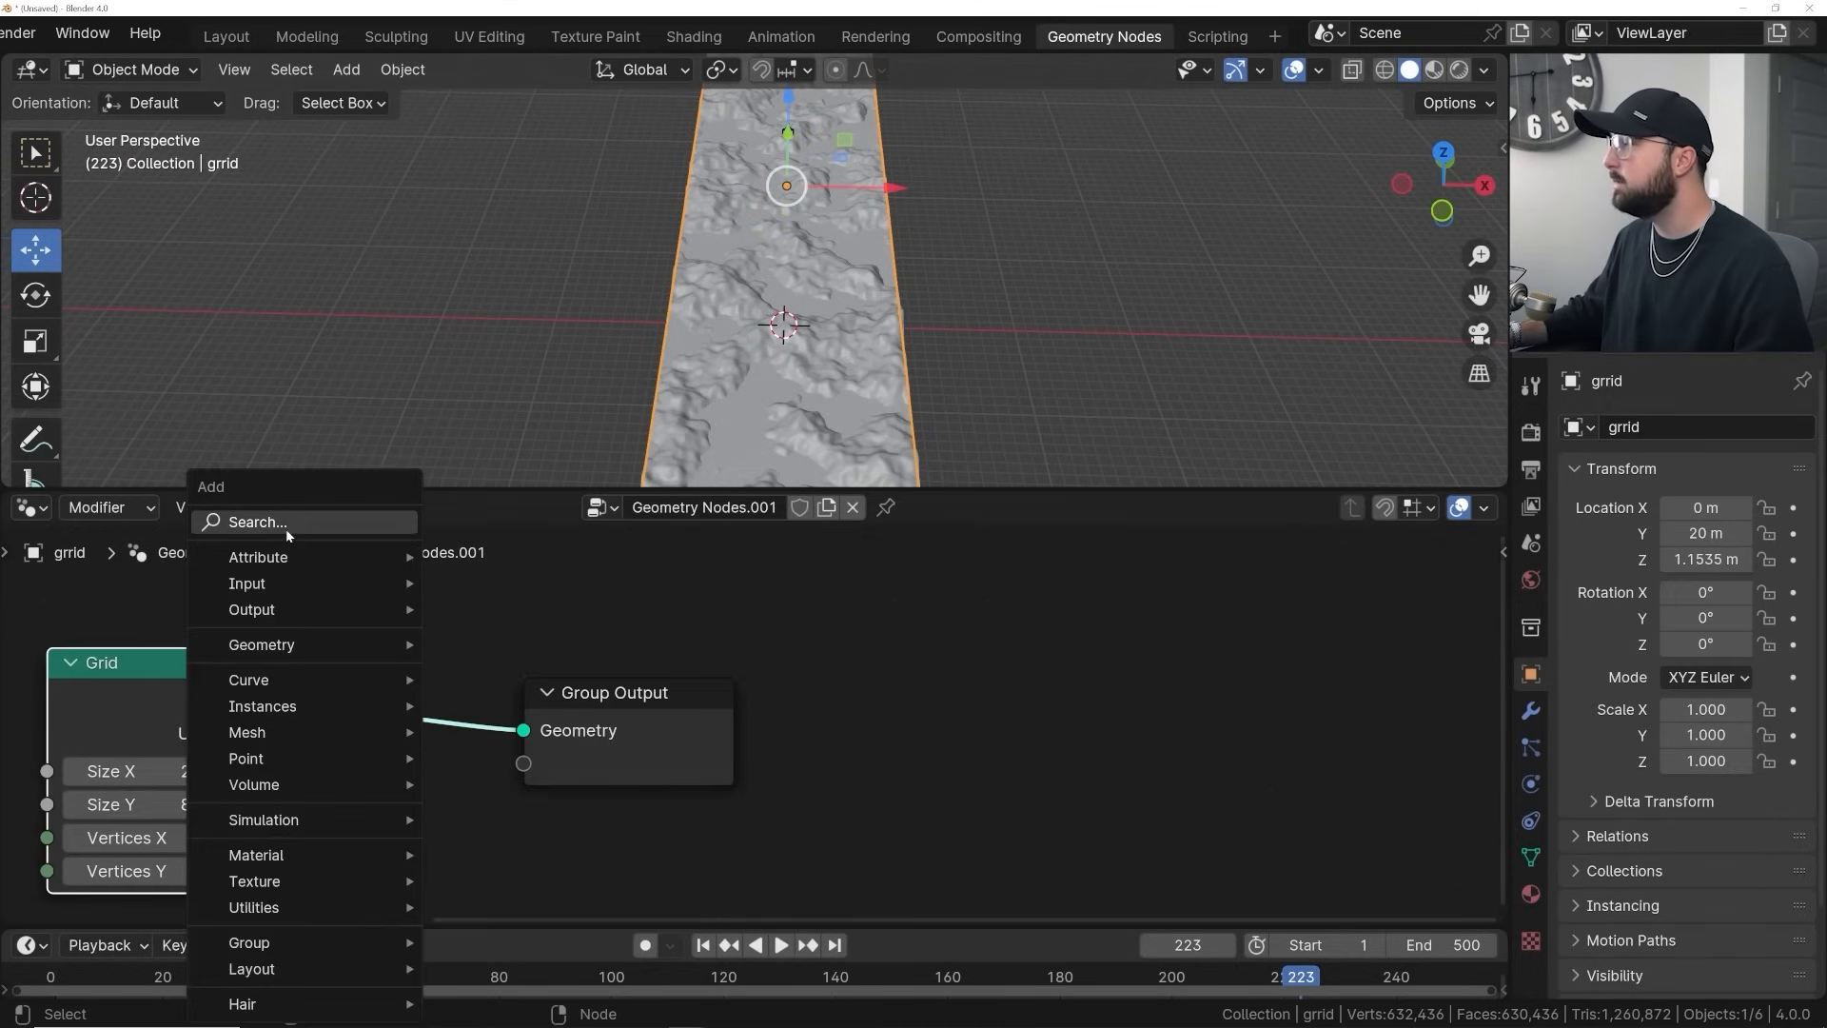
key("Escape")
middle_click_drag(419, 682, 544, 705)
key("shift+a")
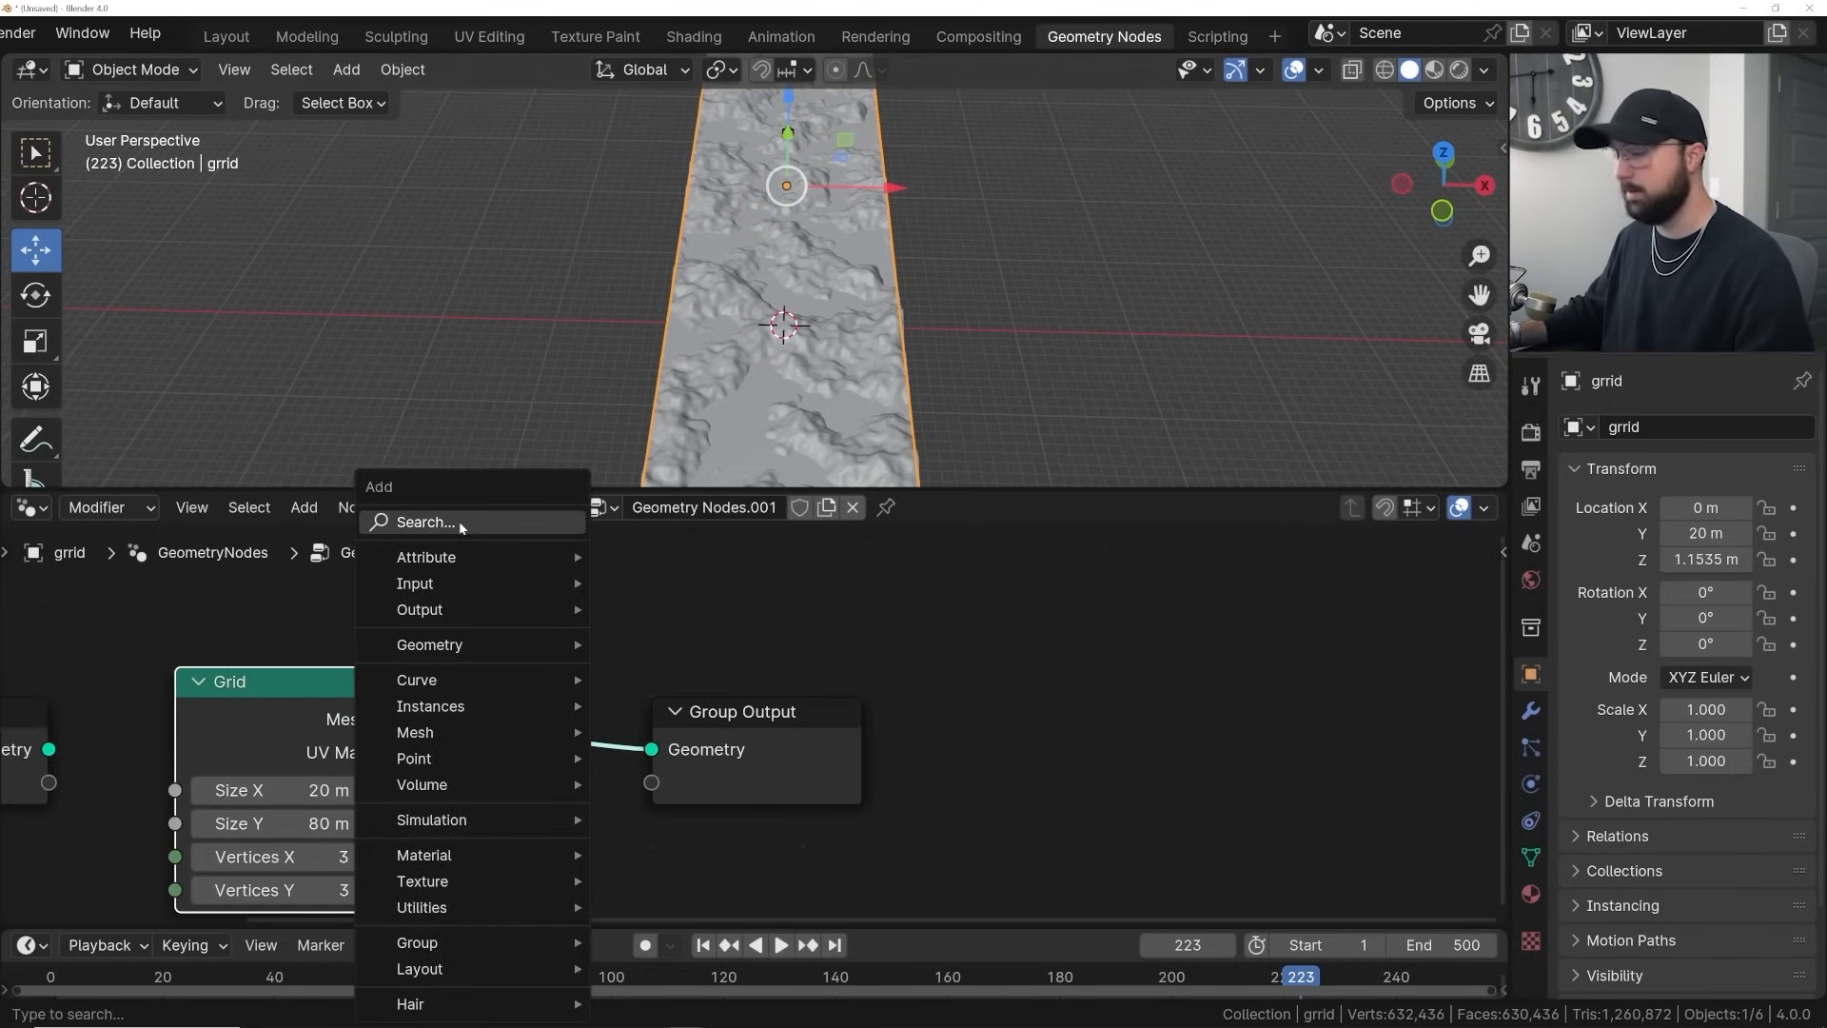
type("set m")
left_click(577, 570)
left_click(533, 729)
left_click(618, 822)
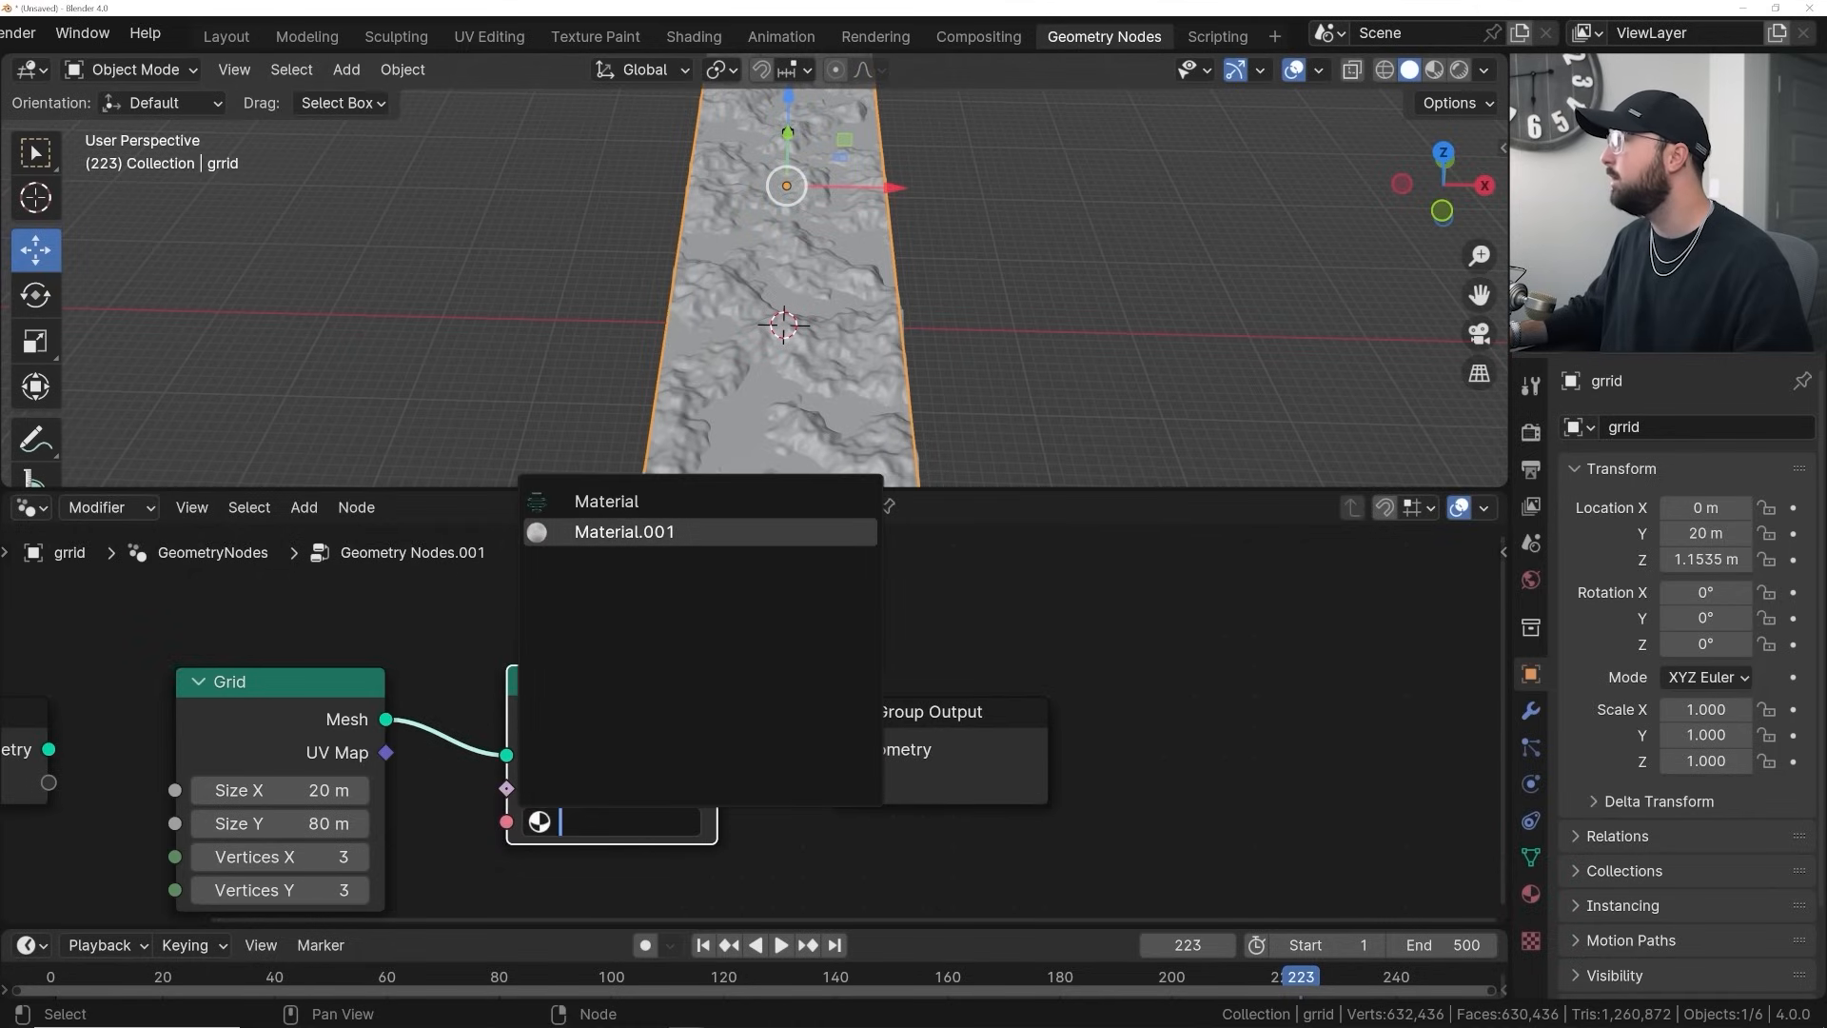
left_click(624, 531)
Flip the Color Ramp in the grid's Material.001 shader so white comes before black
left_click(695, 38)
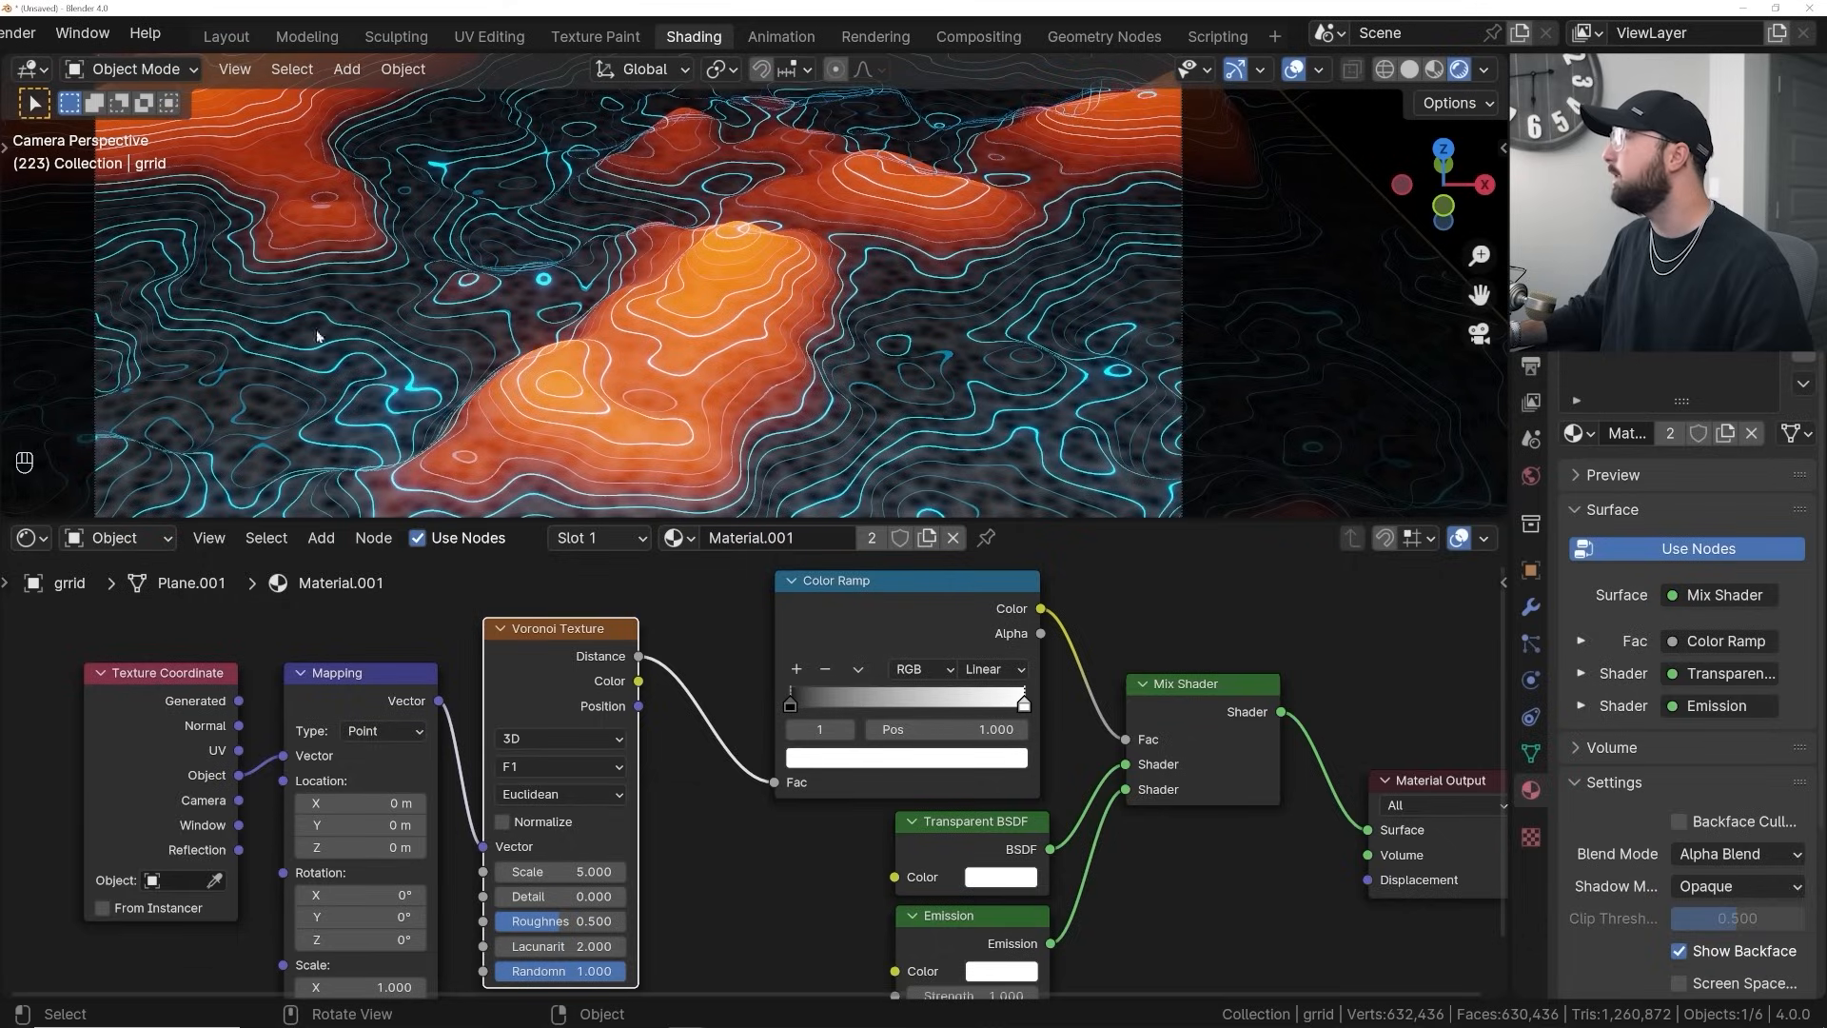
scroll(400, 340, "up", 2)
middle_click_drag(893, 697, 627, 712)
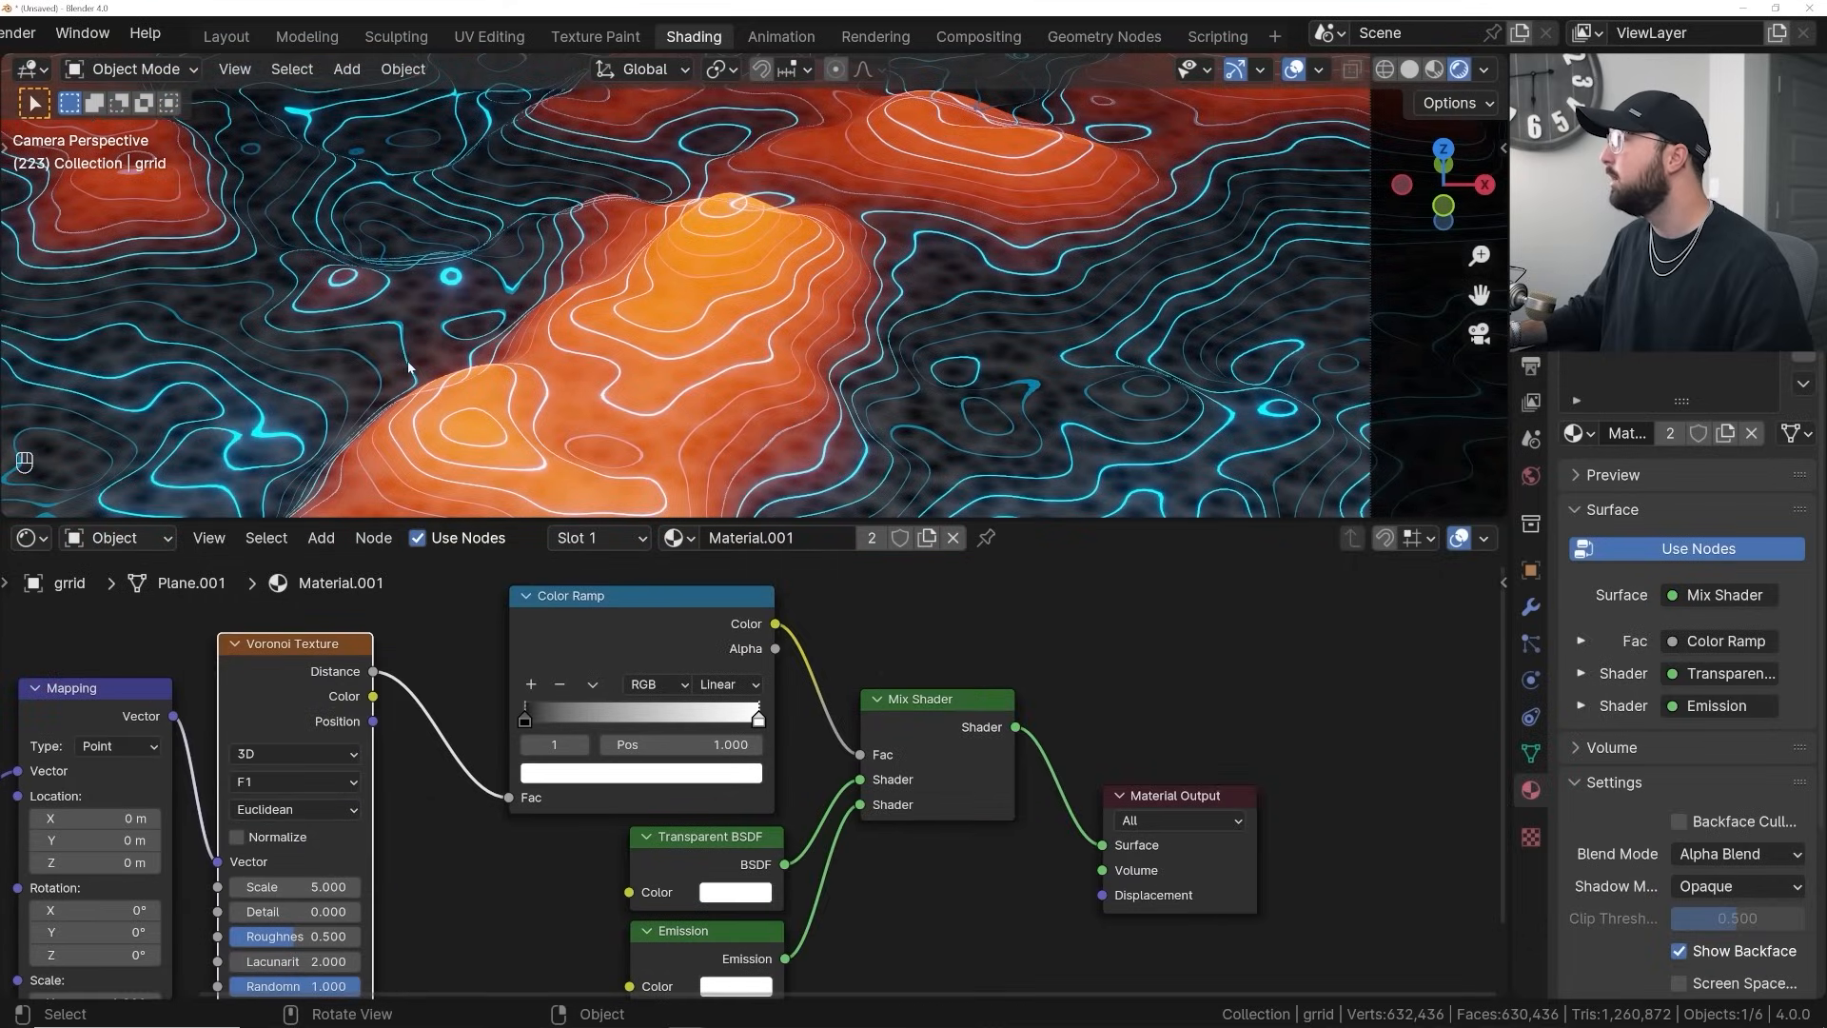
scroll(384, 331, "up", 2)
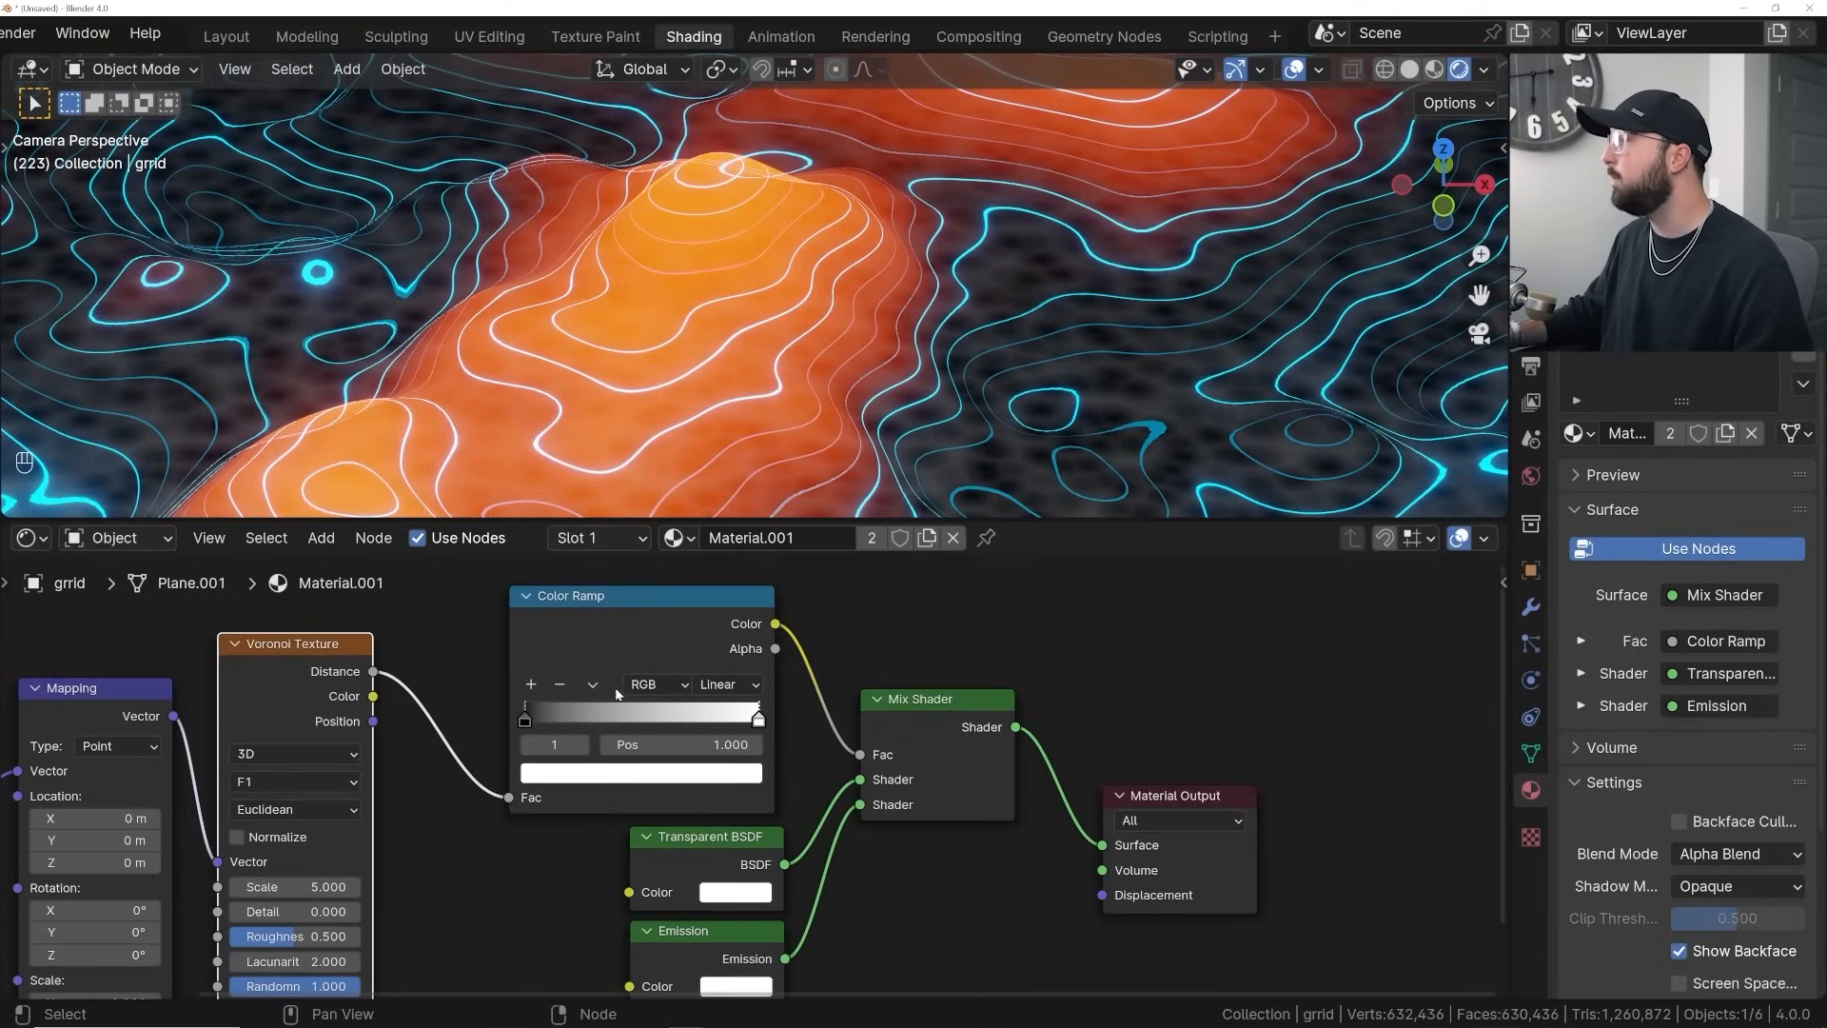
left_click(592, 684)
left_click(603, 704)
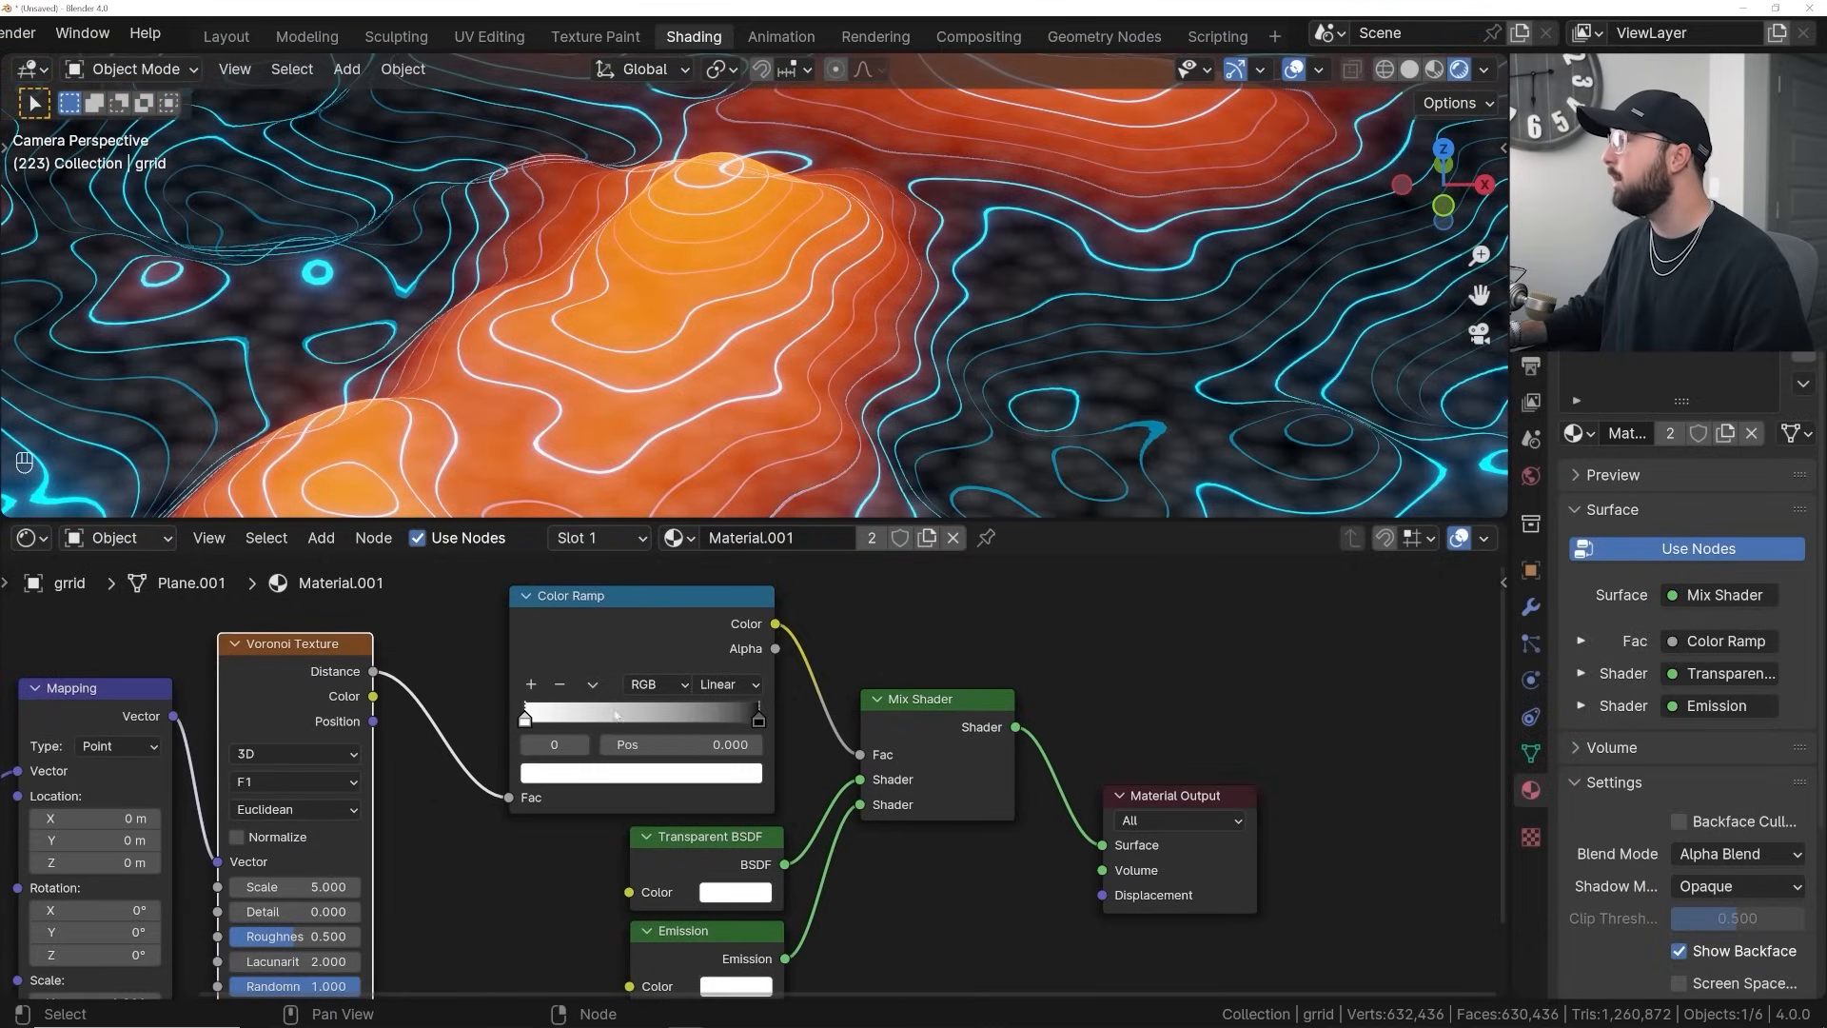
Set the Voronoi Texture's Randomness to 0
middle_click_drag(611, 708, 715, 600)
scroll(436, 862, "up", 1)
left_click_drag(457, 884, 326, 883)
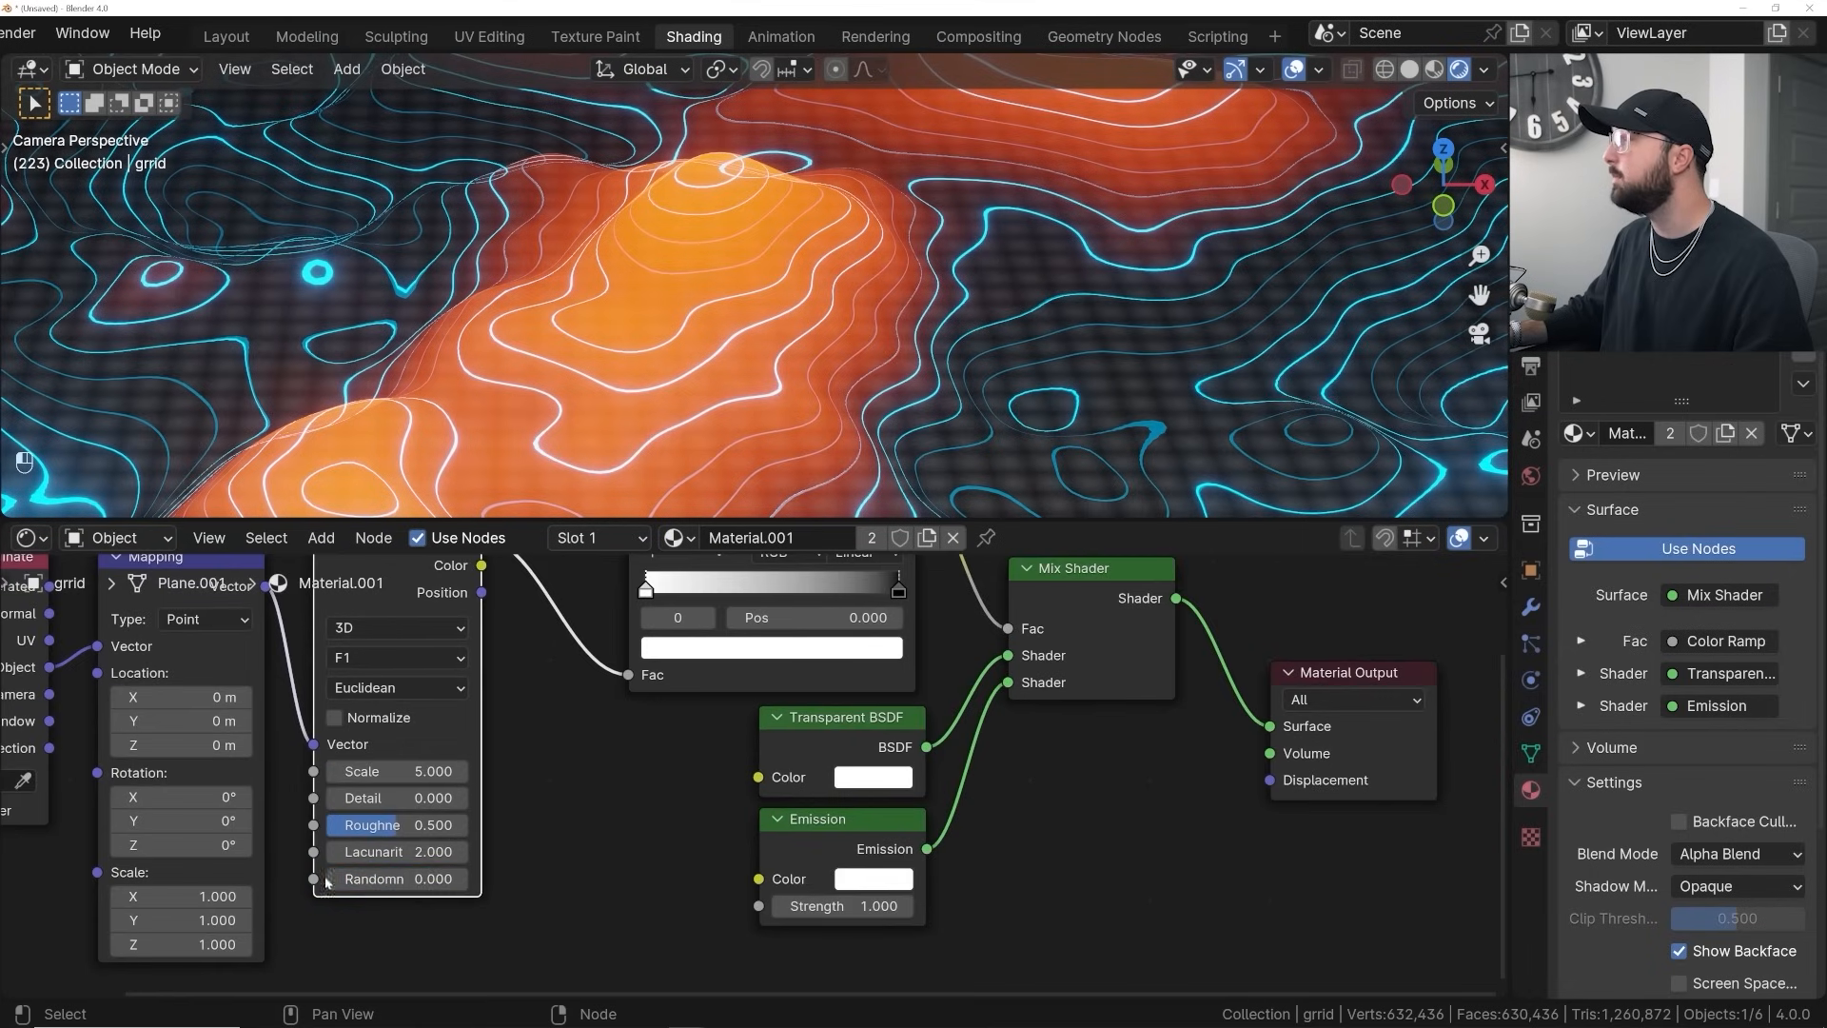
Set the Color Ramp interpolation to Constant and its black stop to position 0.139
middle_click_drag(928, 589, 867, 708)
left_click_drag(838, 709, 653, 715)
left_click(814, 689)
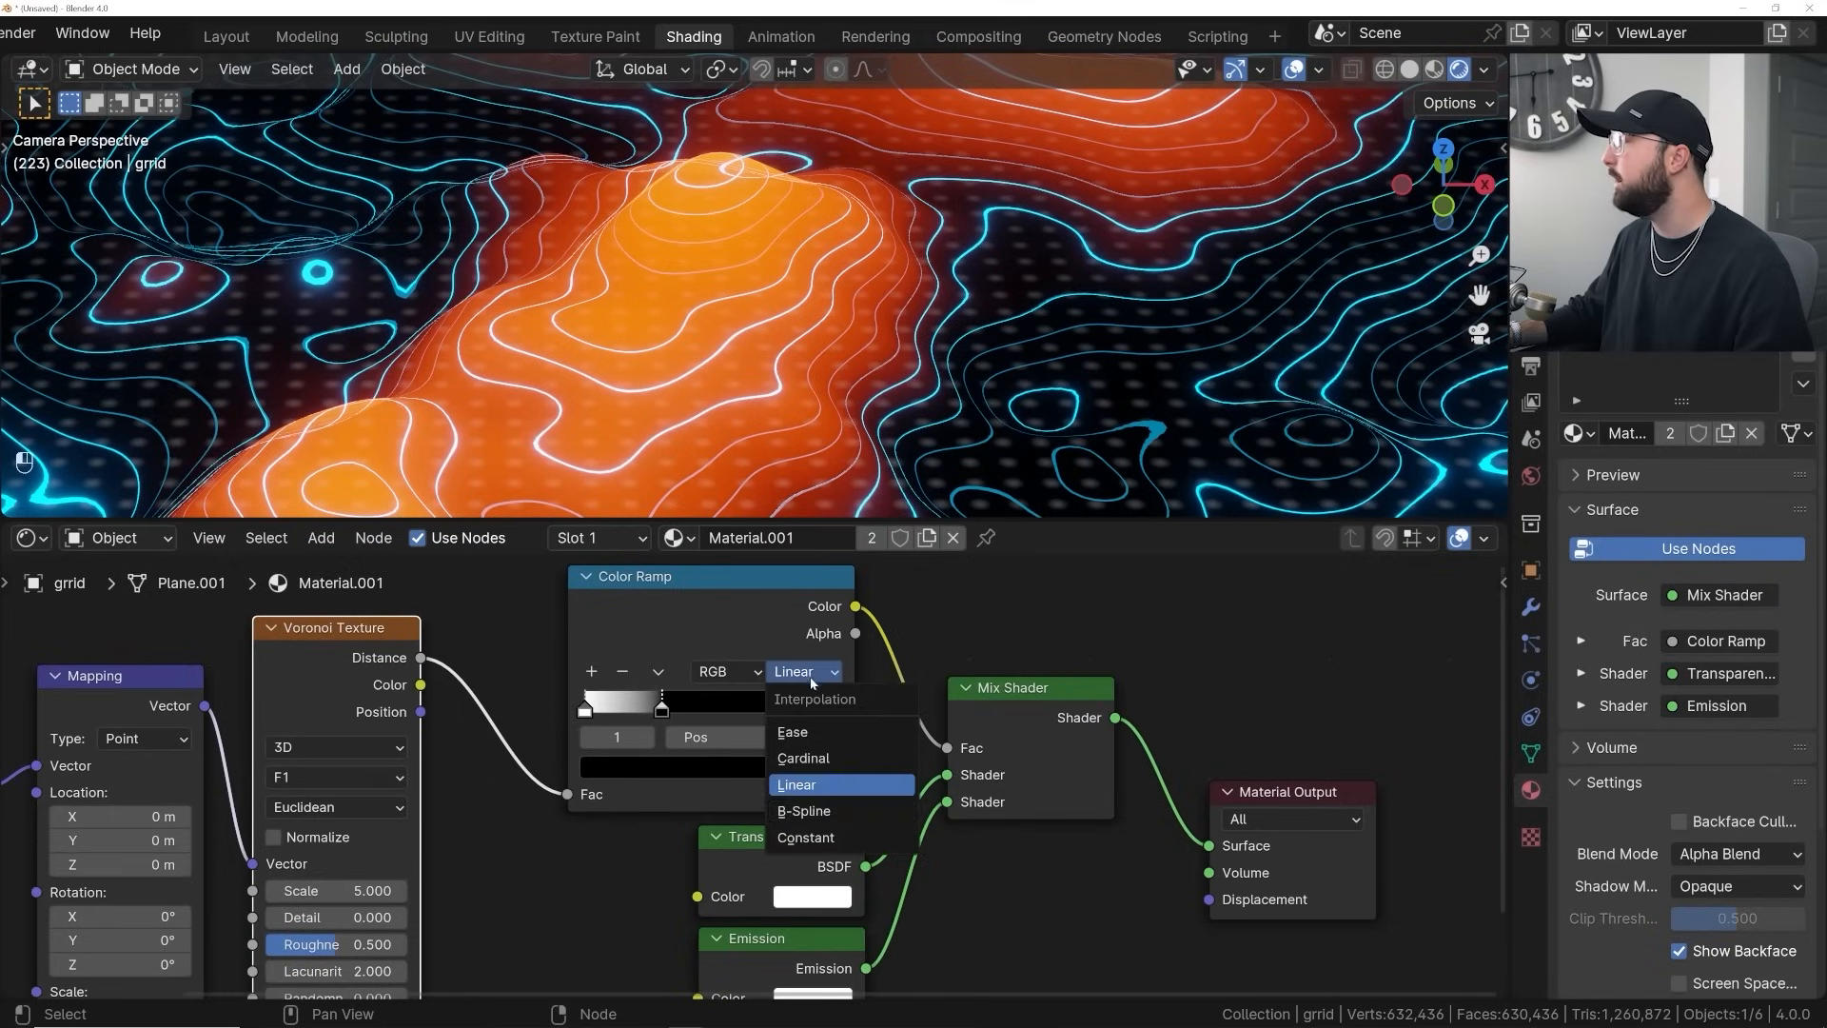
left_click(837, 838)
left_click_drag(664, 712, 630, 722)
middle_click_drag(690, 759, 711, 642)
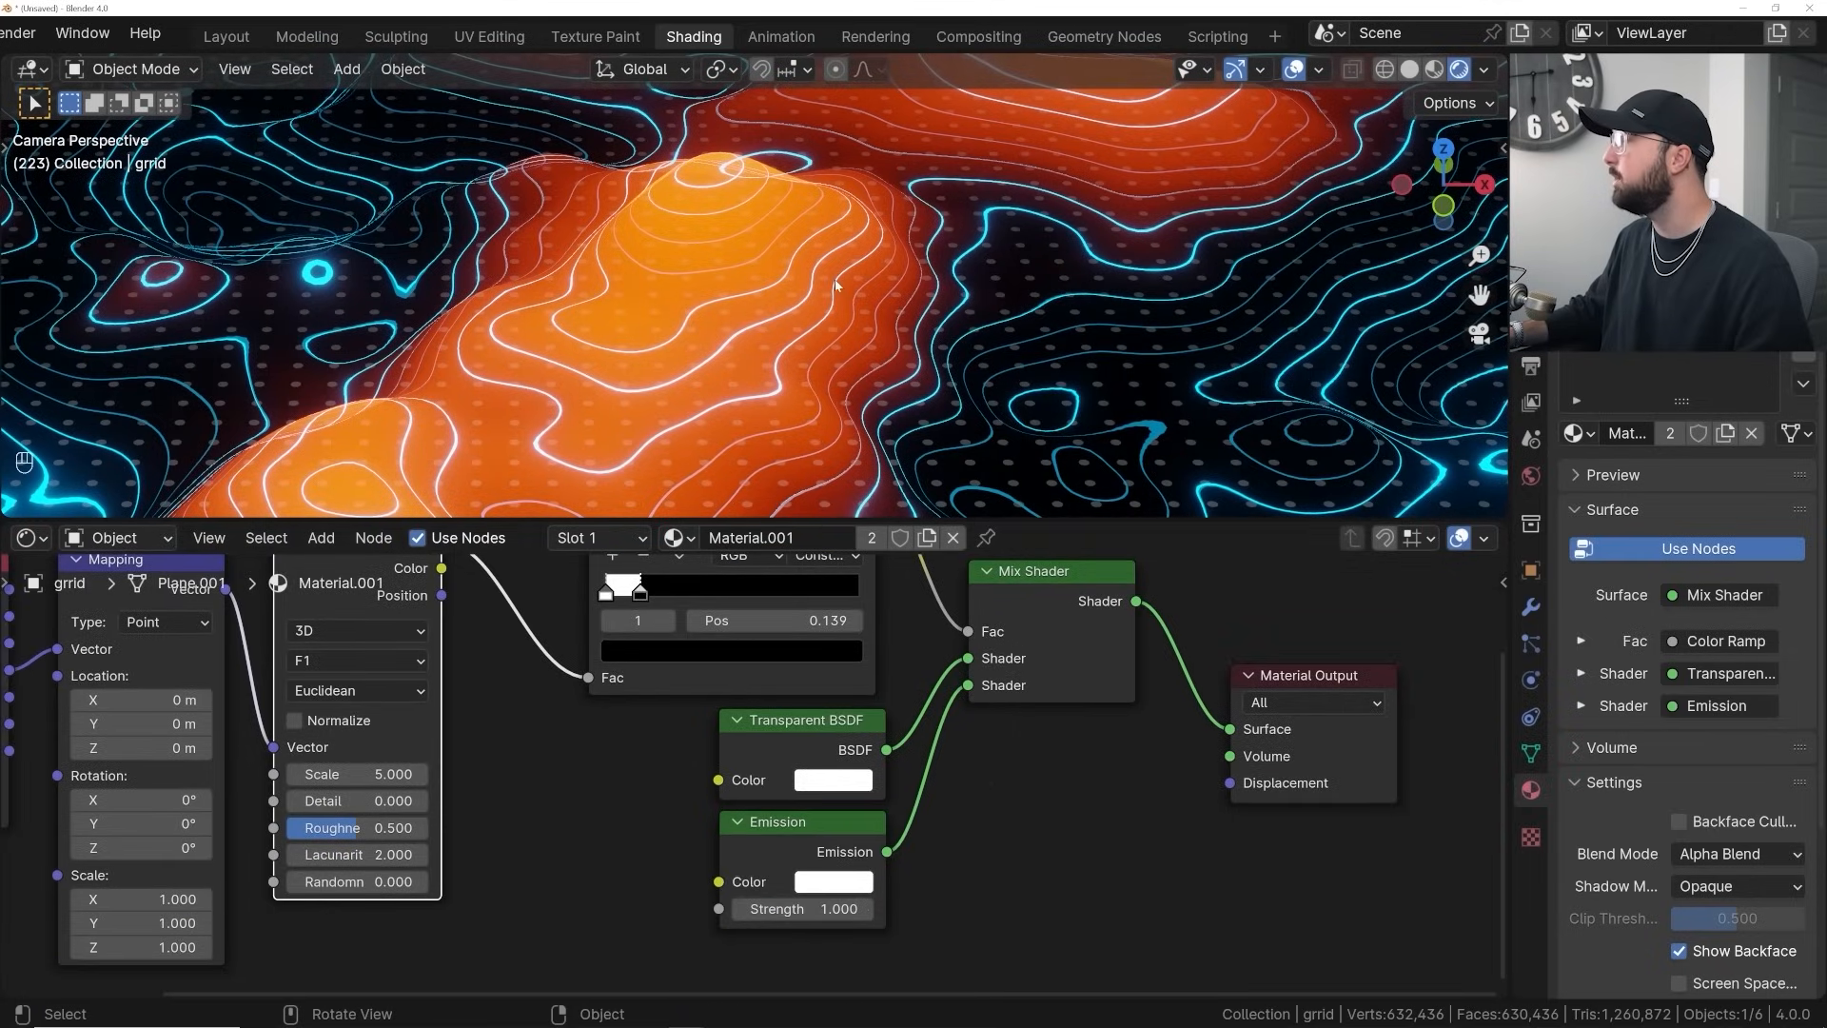
Copy the terrain material's orange emission color to the grid material's Emission node and set its Strength to 26.5
left_click(712, 215)
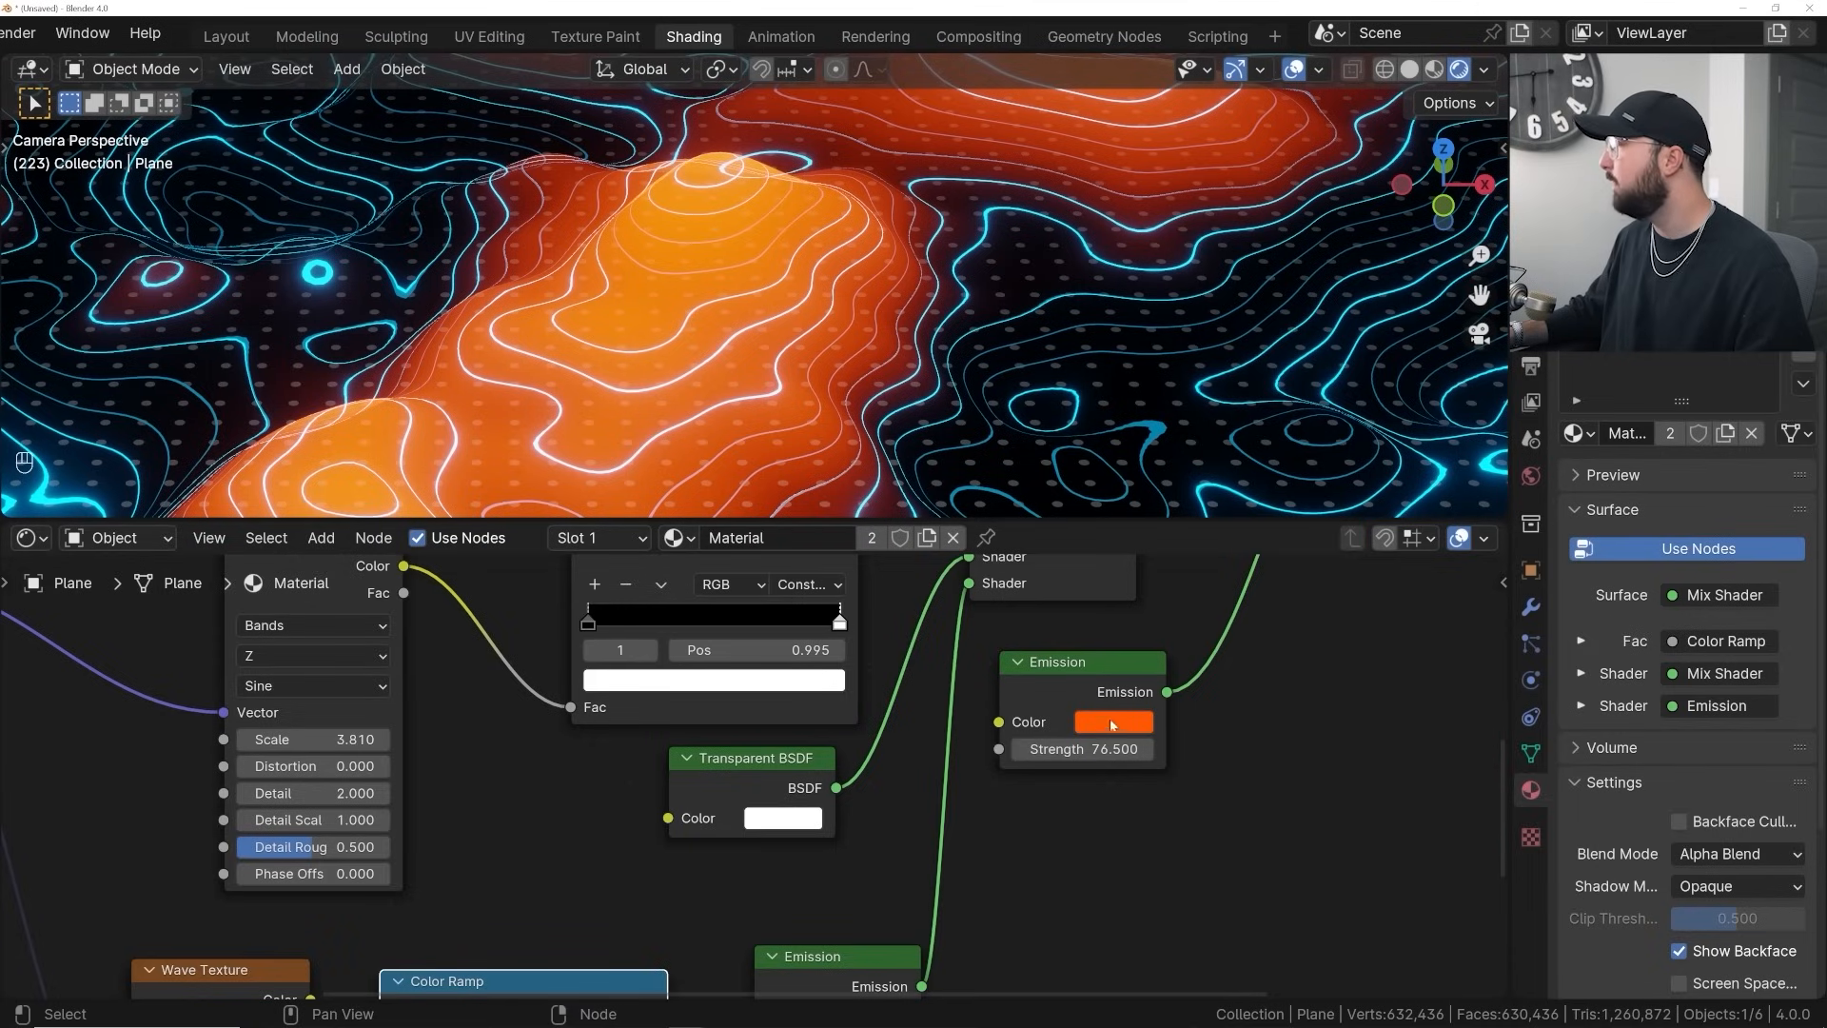
key("ctrl+c")
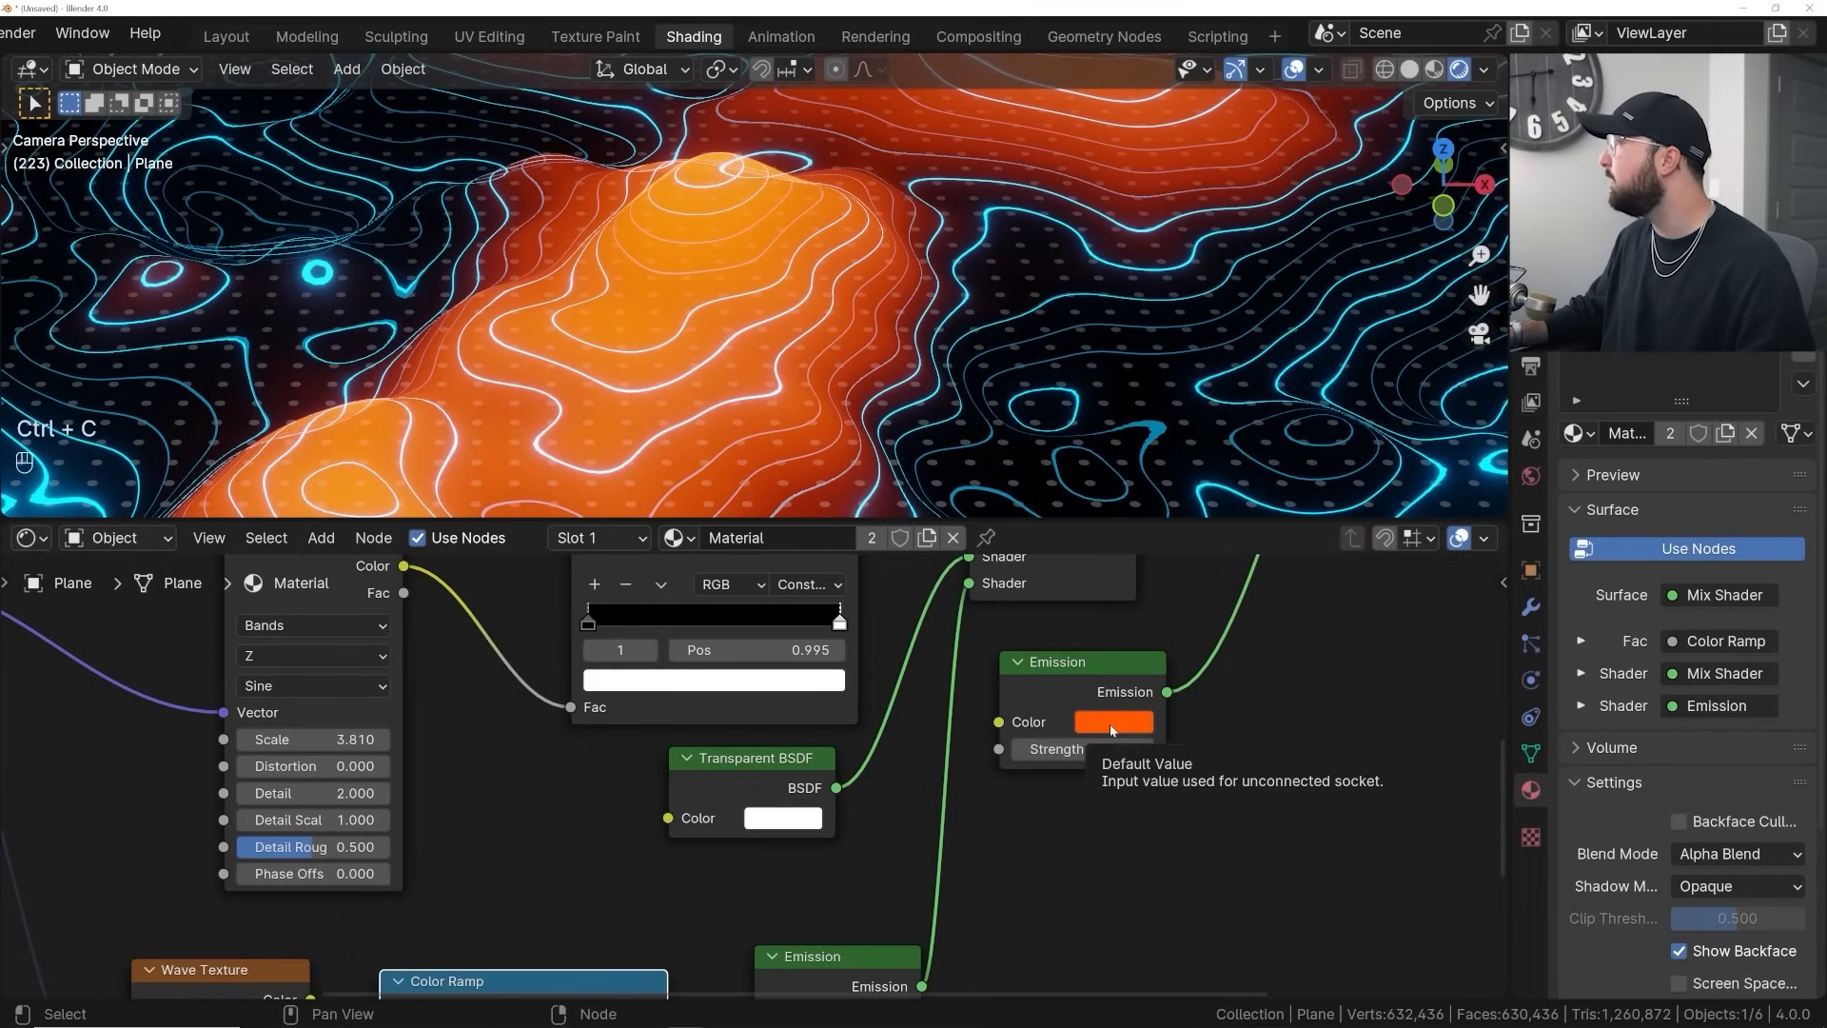
left_click(1155, 392)
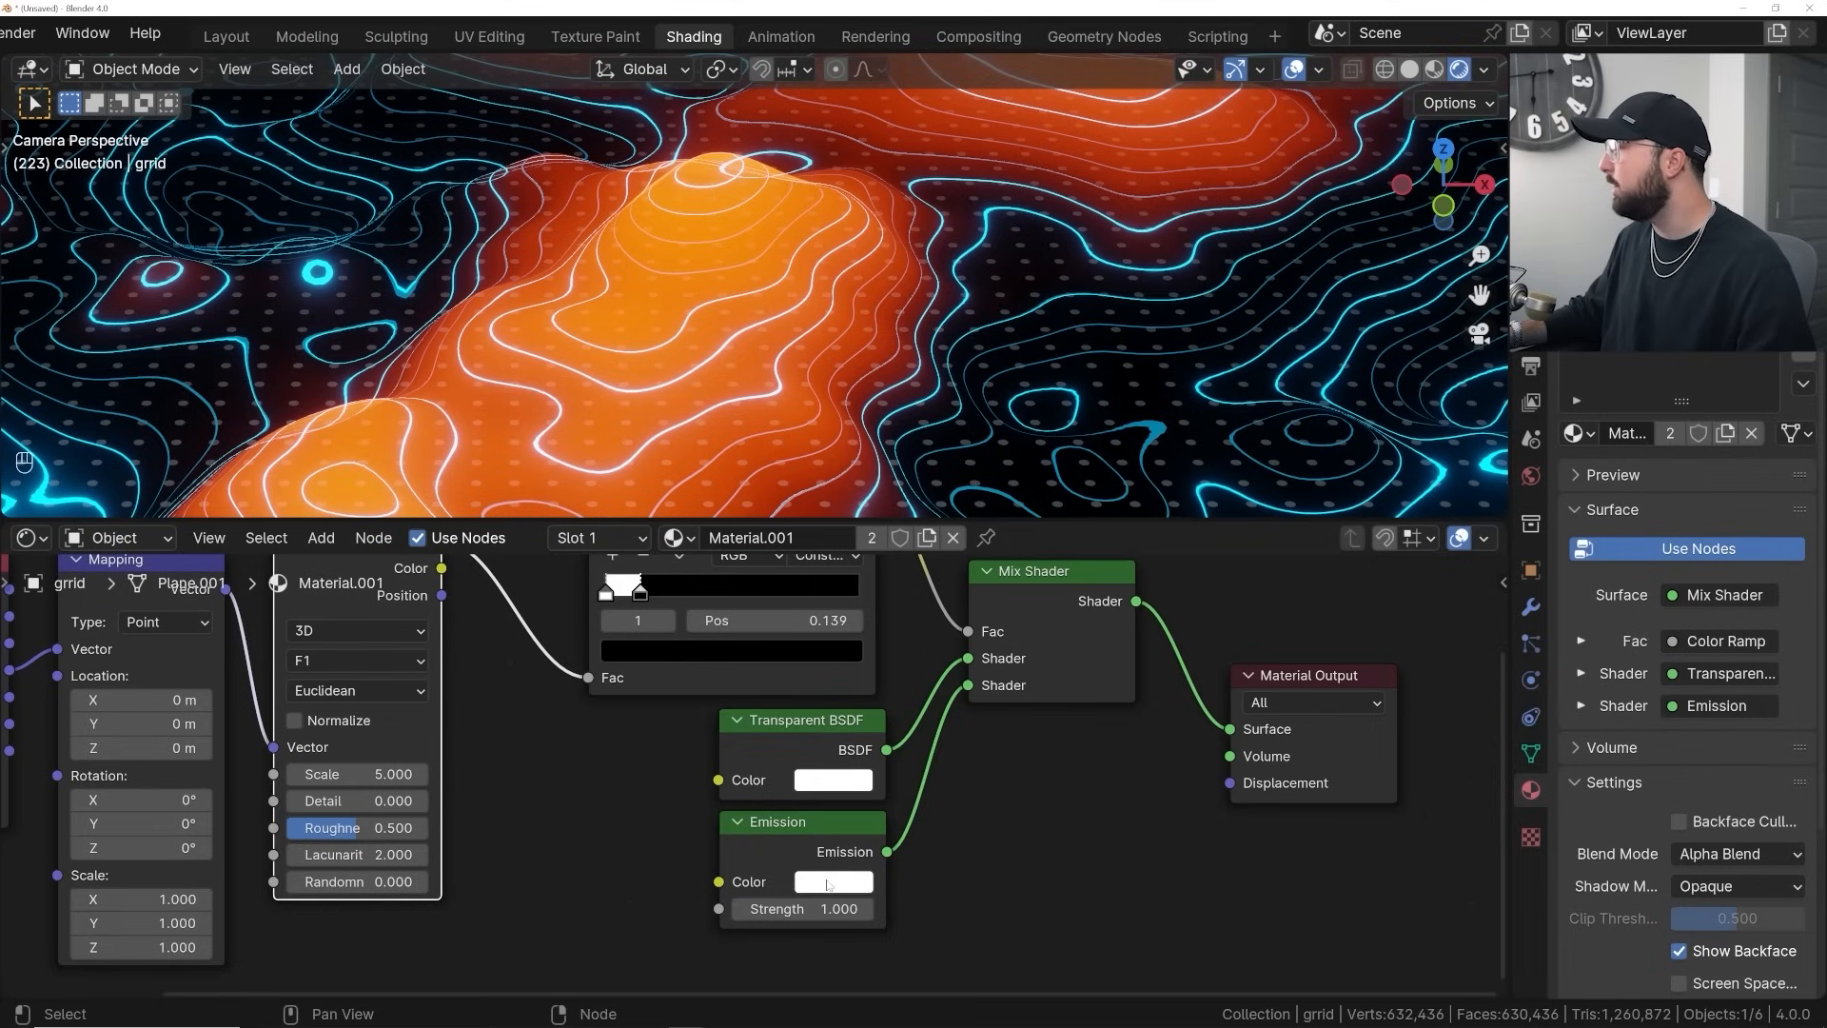
key("ctrl+v")
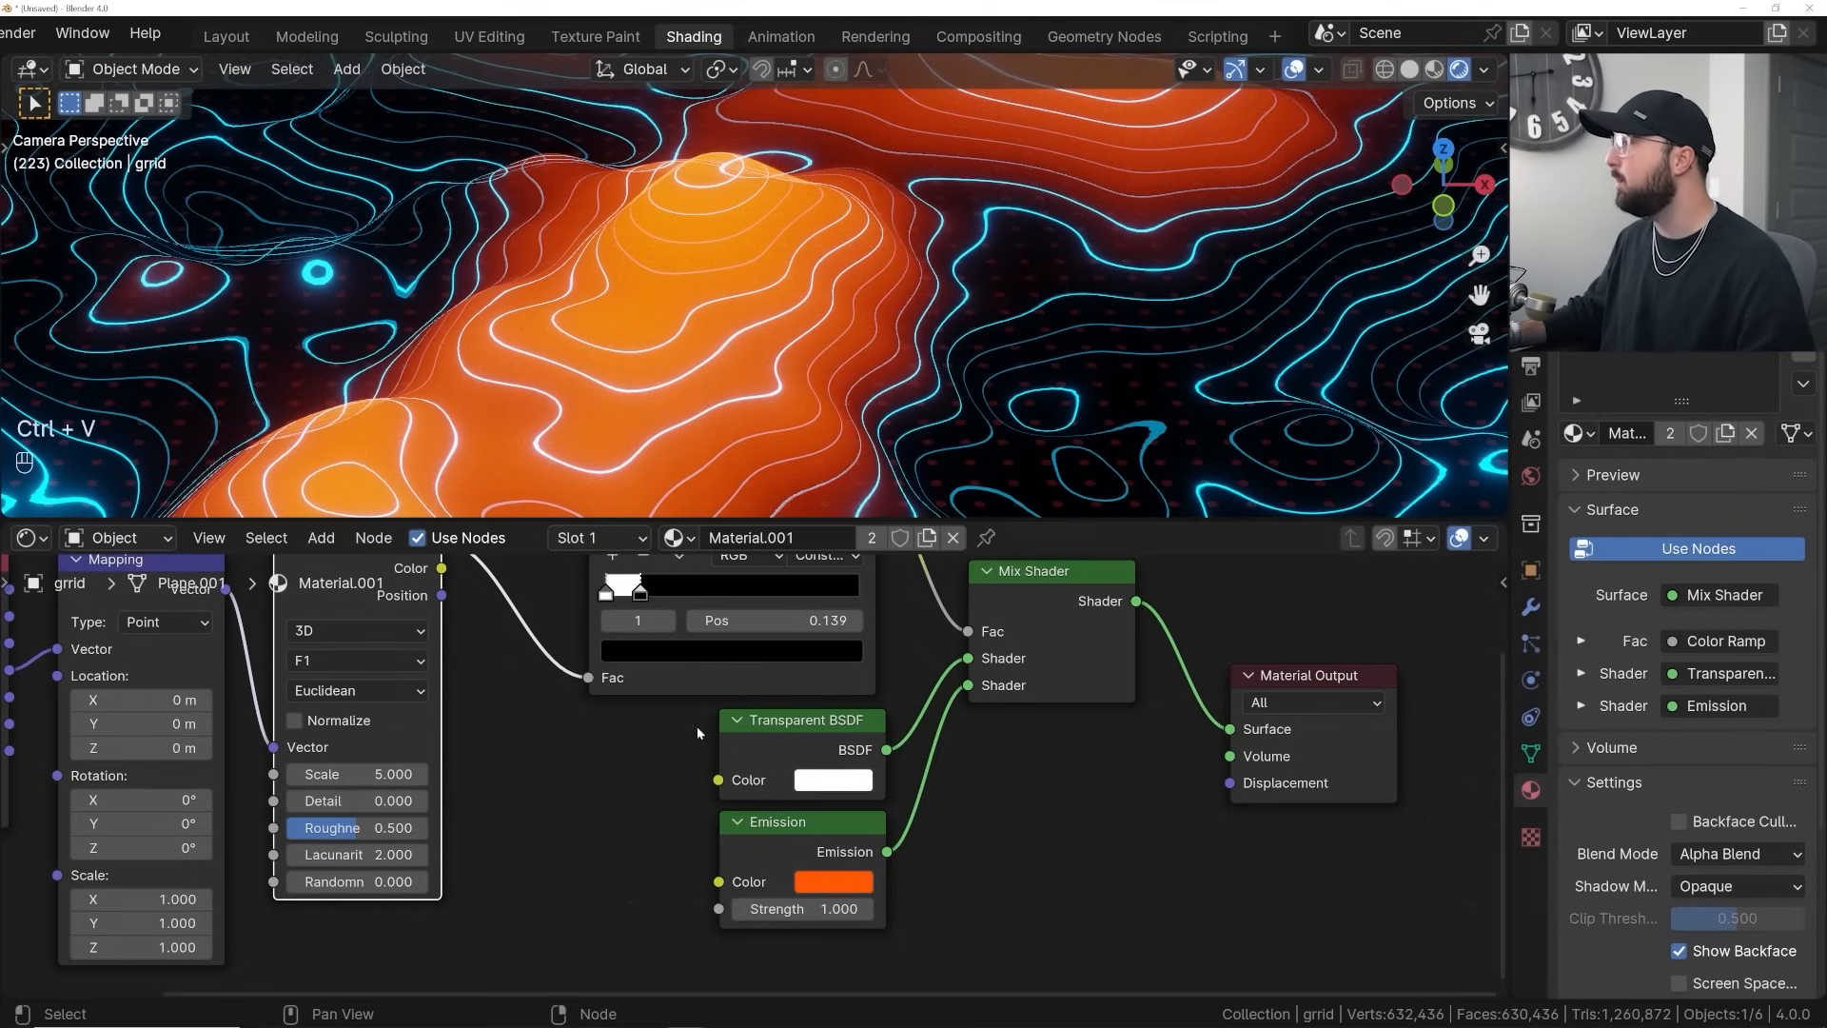
left_click_drag(796, 909, 1038, 909)
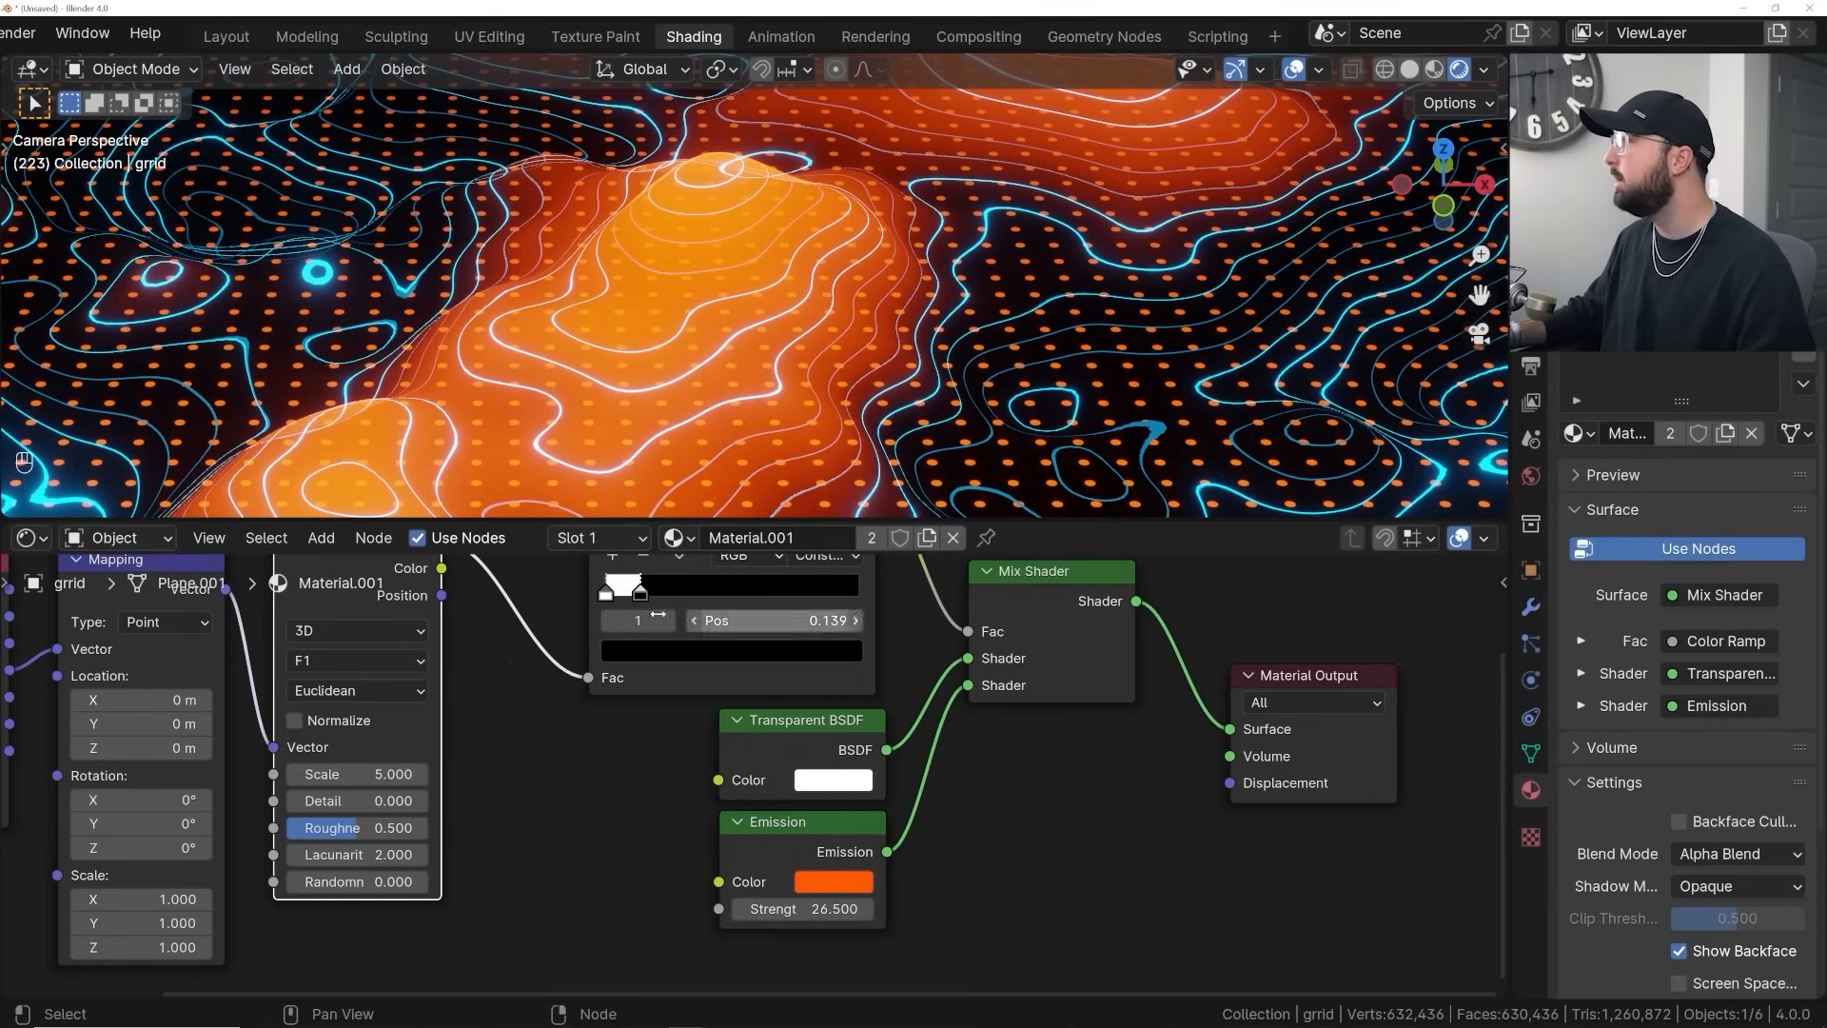
Set the Voronoi Texture's Scale to 3
left_click(357, 774)
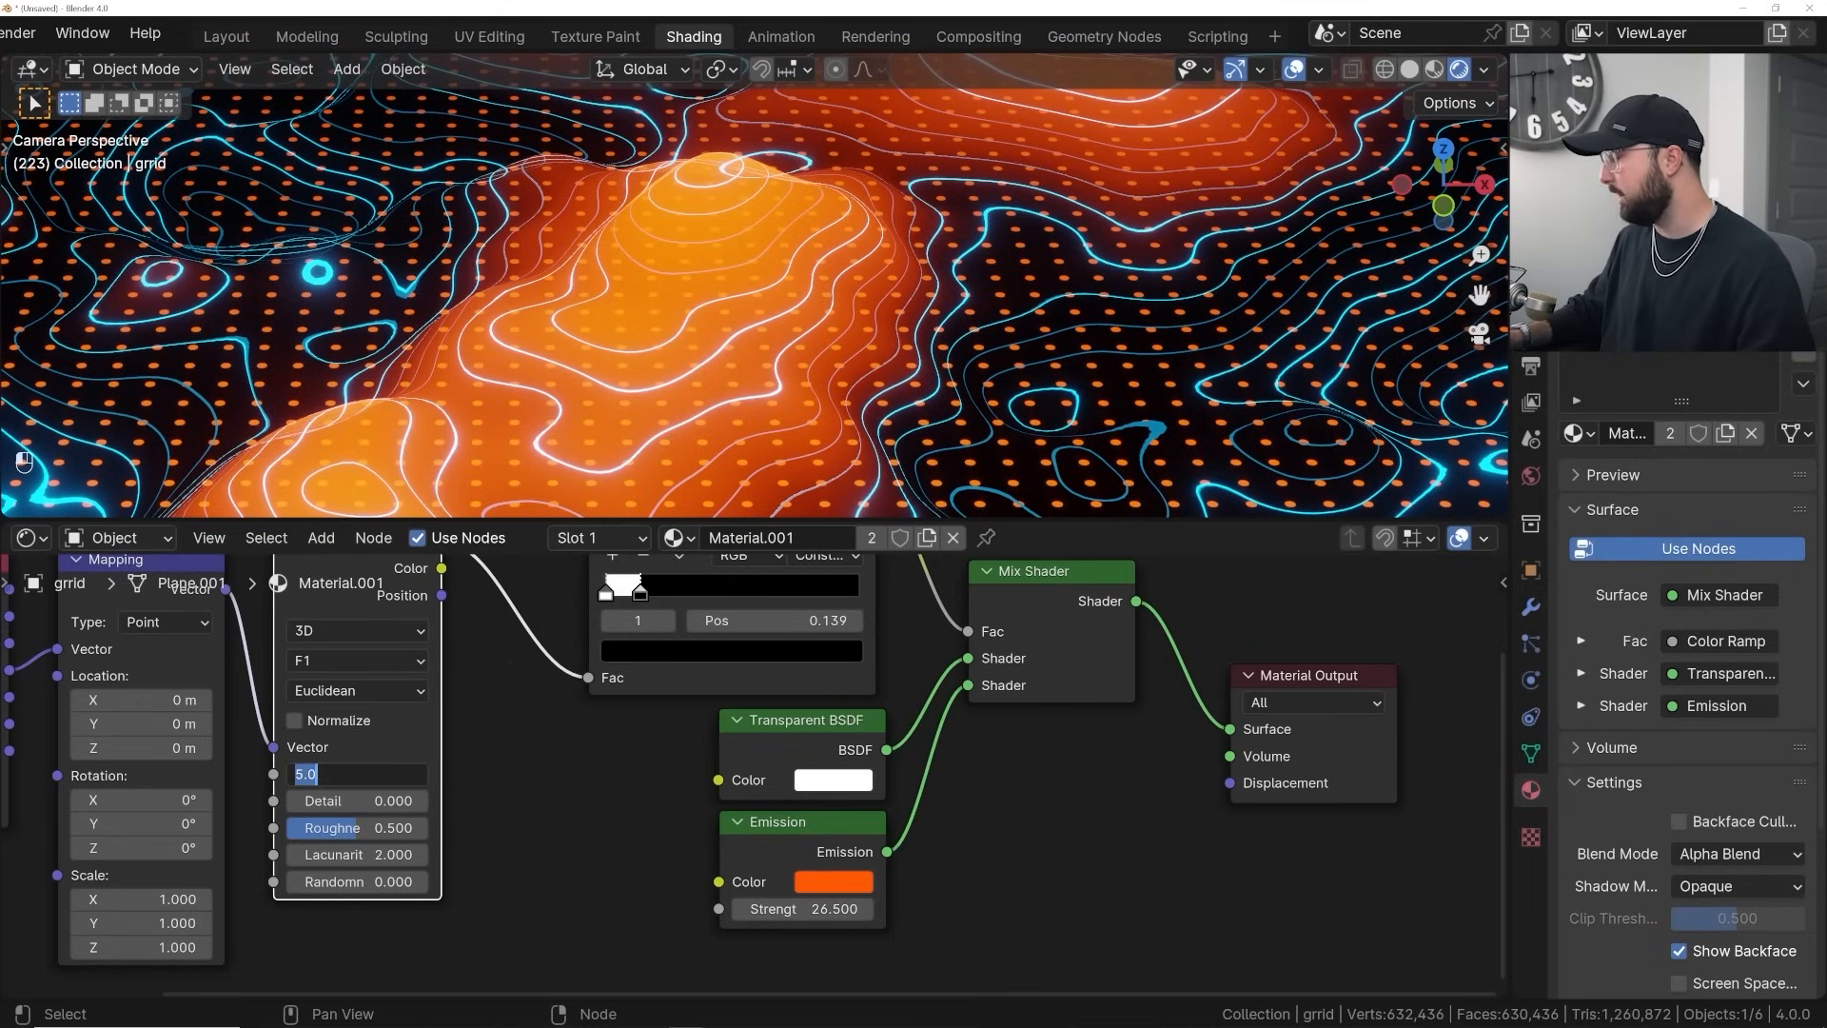
type("3")
key("Return")
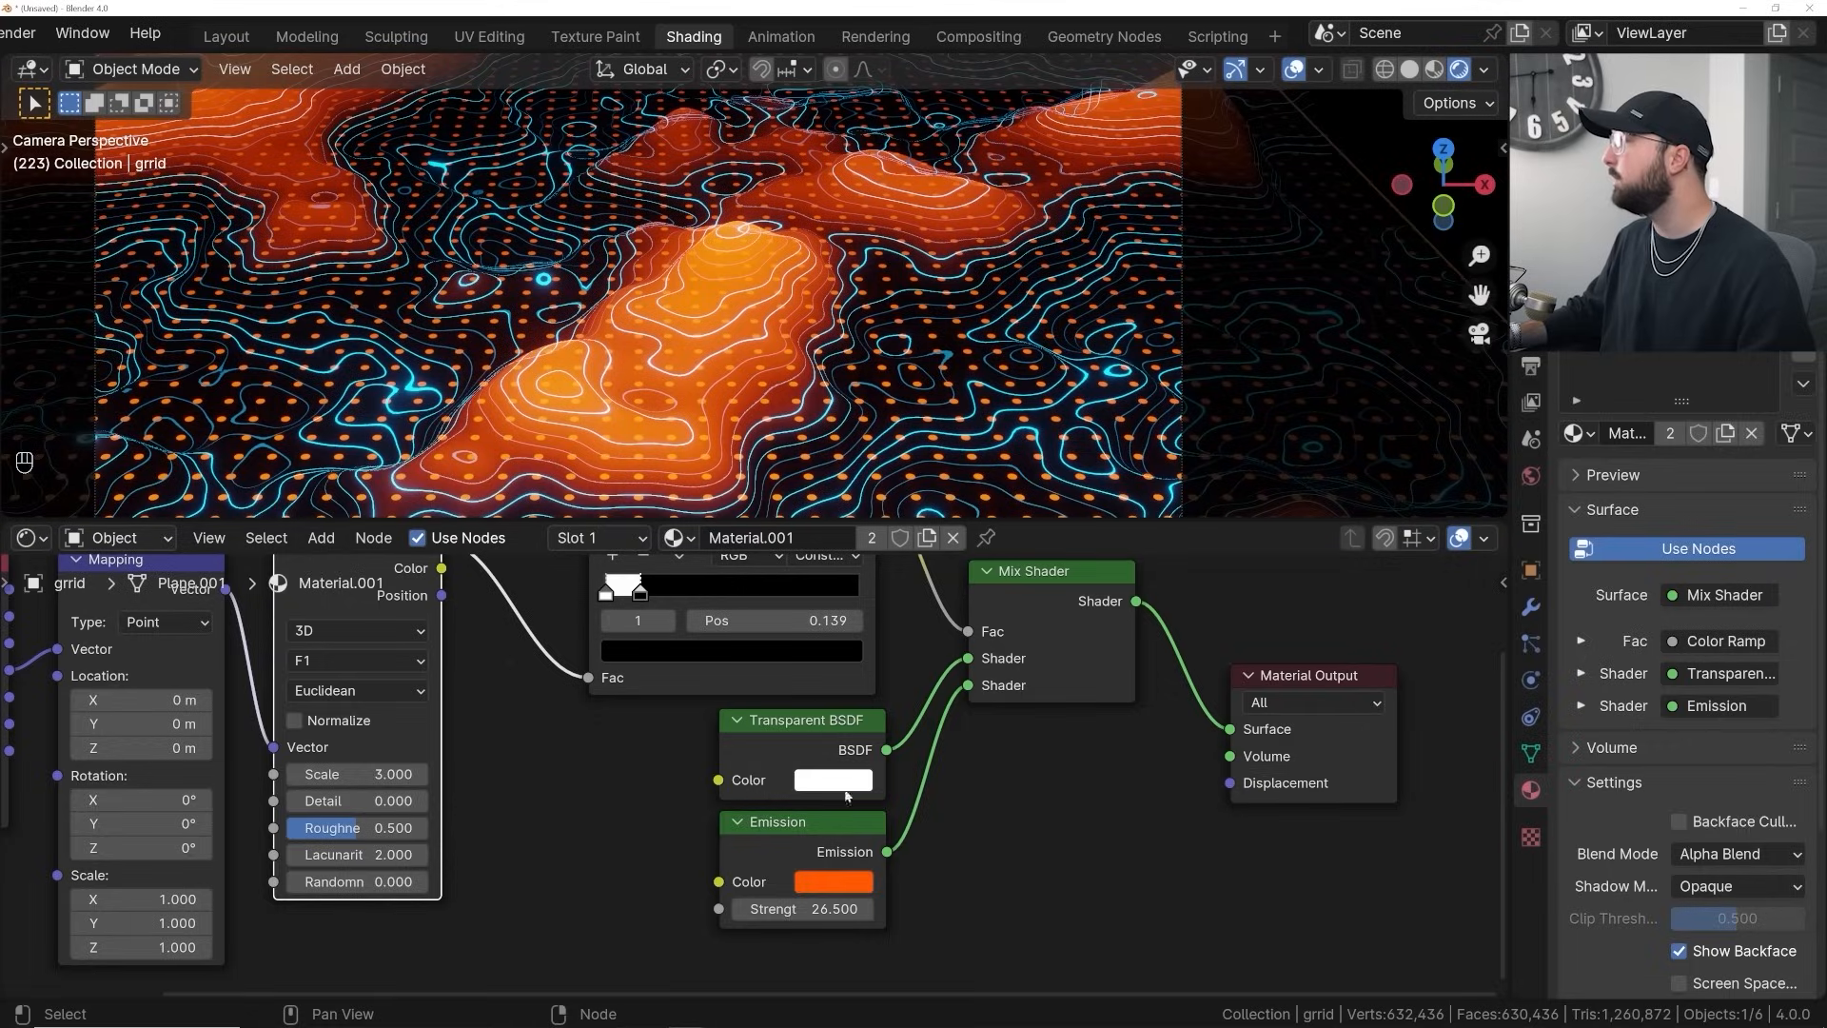
Shrink the grid dots by setting the Color Ramp's black stop to position 0.022
left_click_drag(640, 592, 611, 595, "shift")
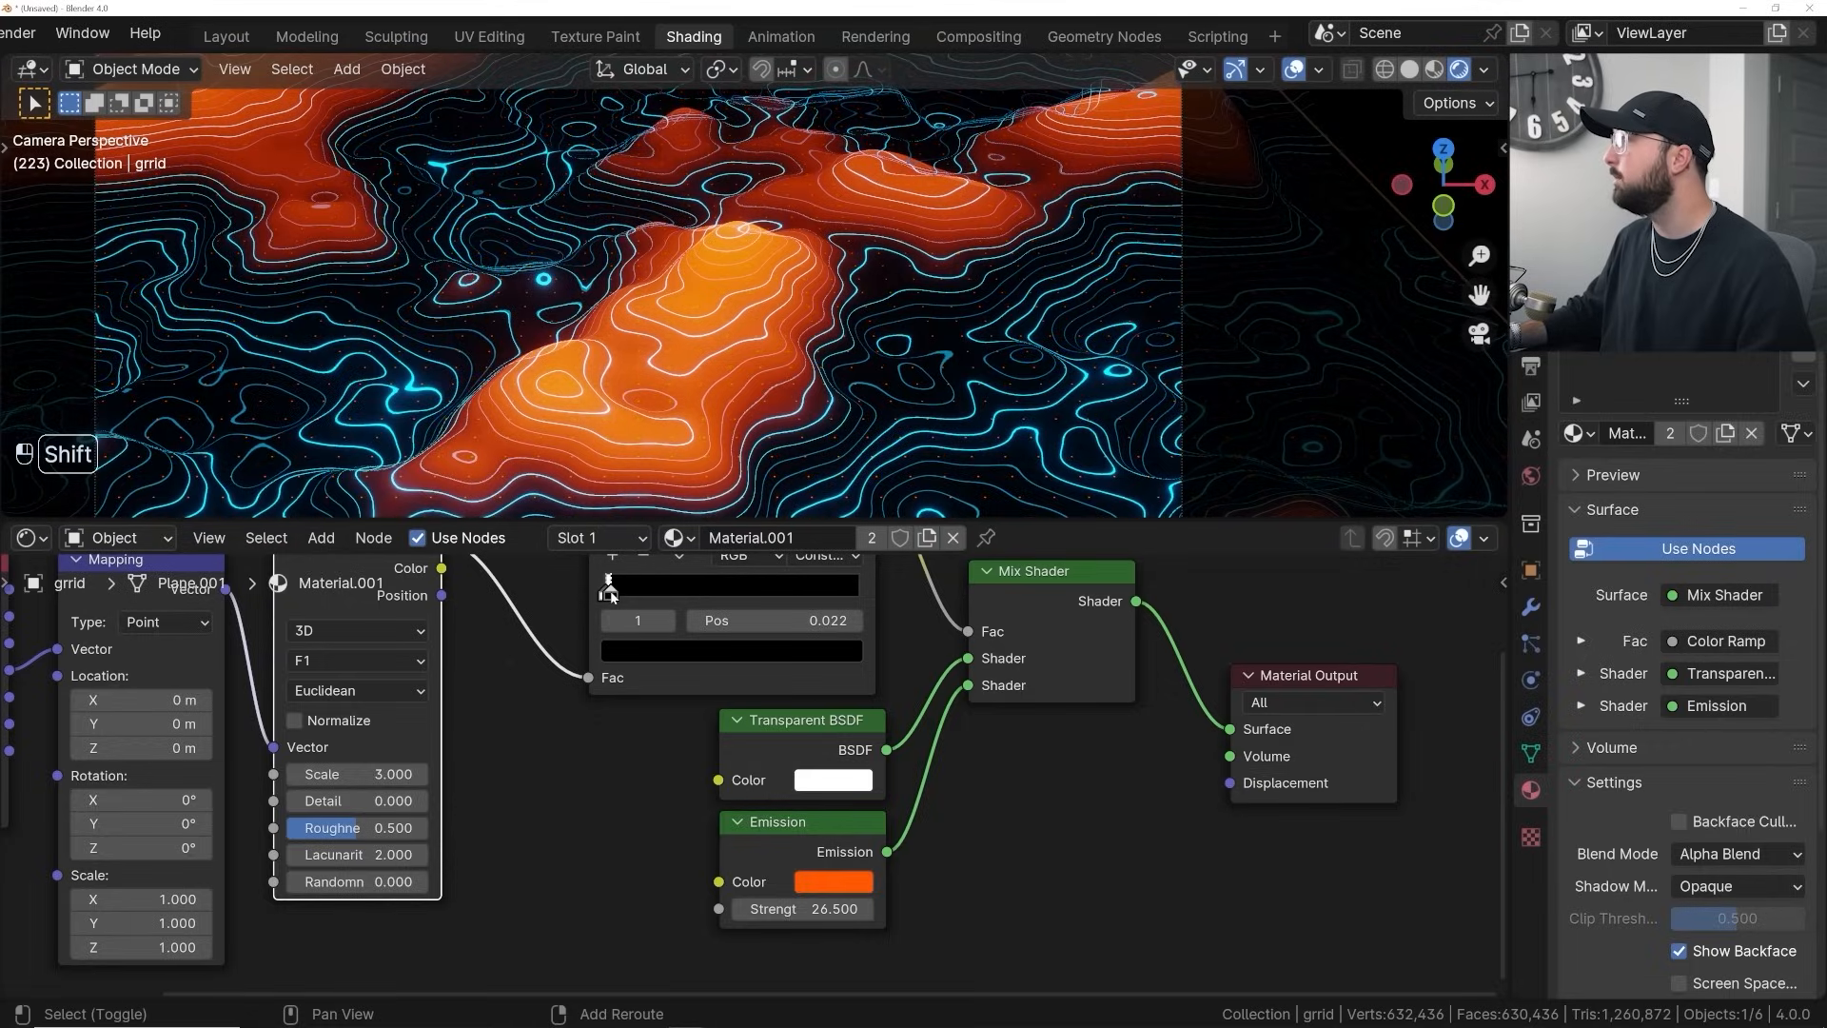
scroll(411, 166, "up", 5)
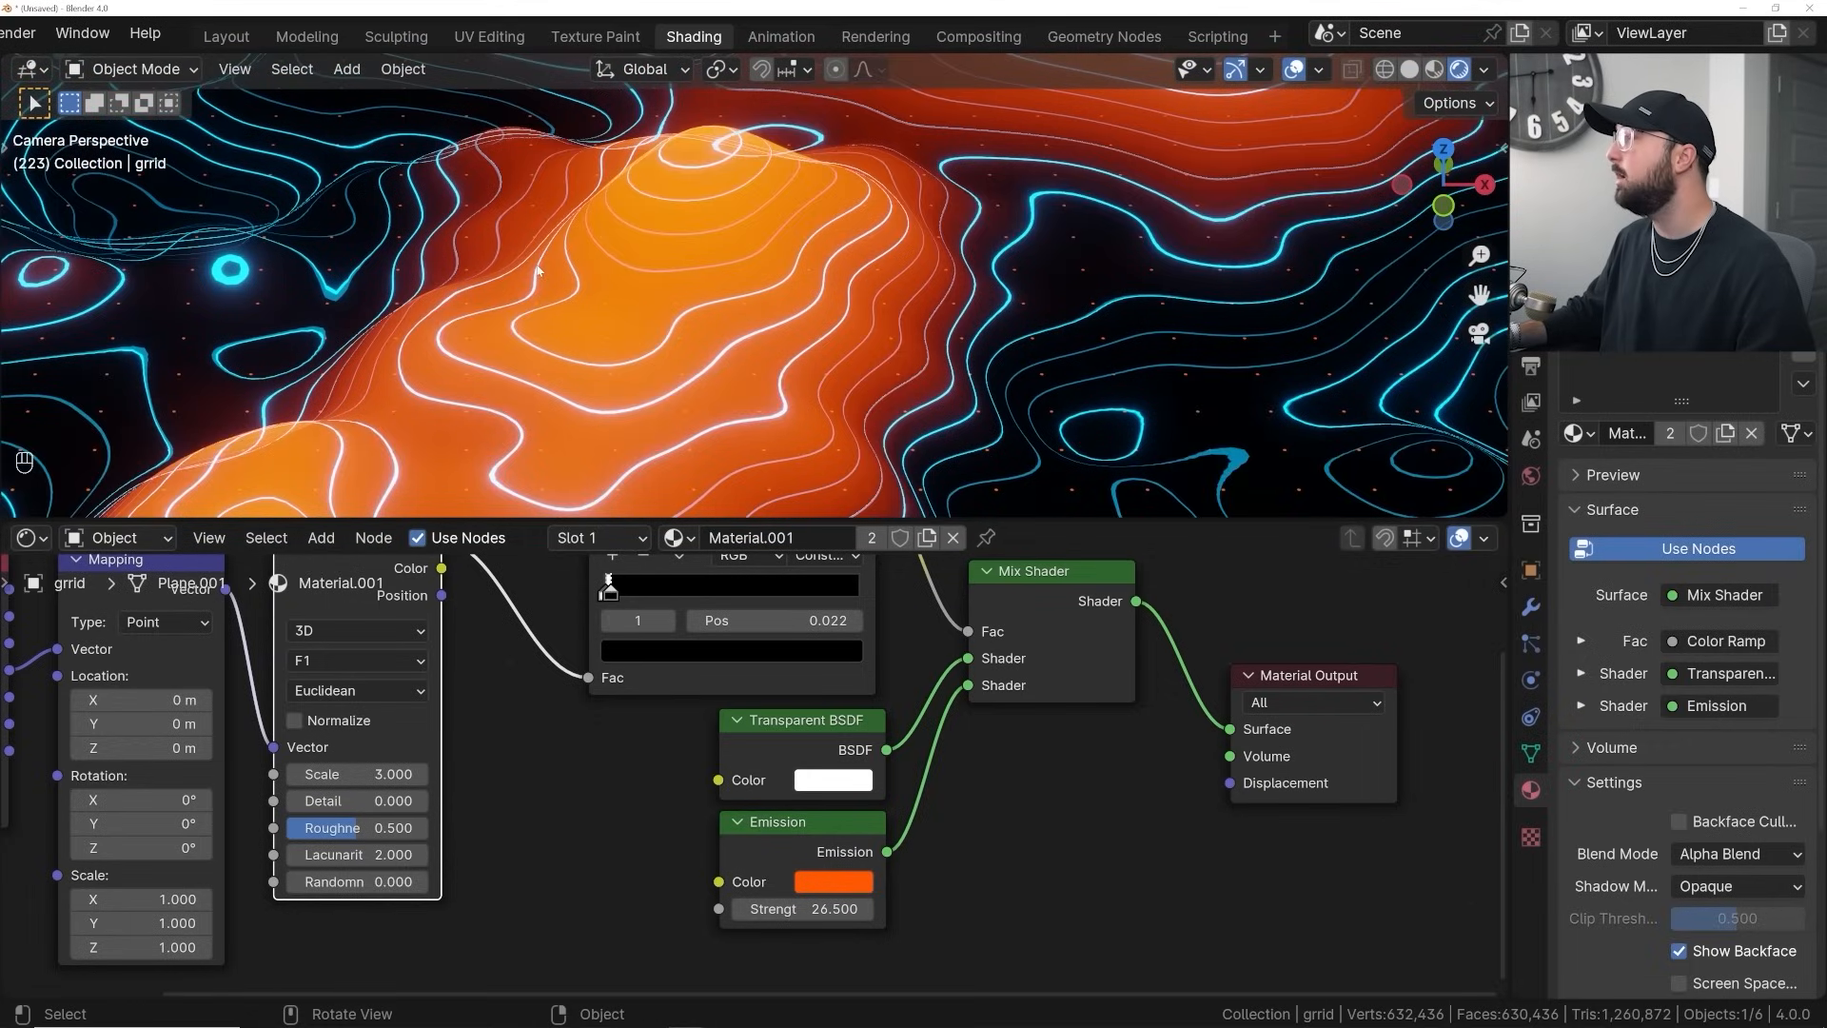
scroll(568, 345, "down", 3)
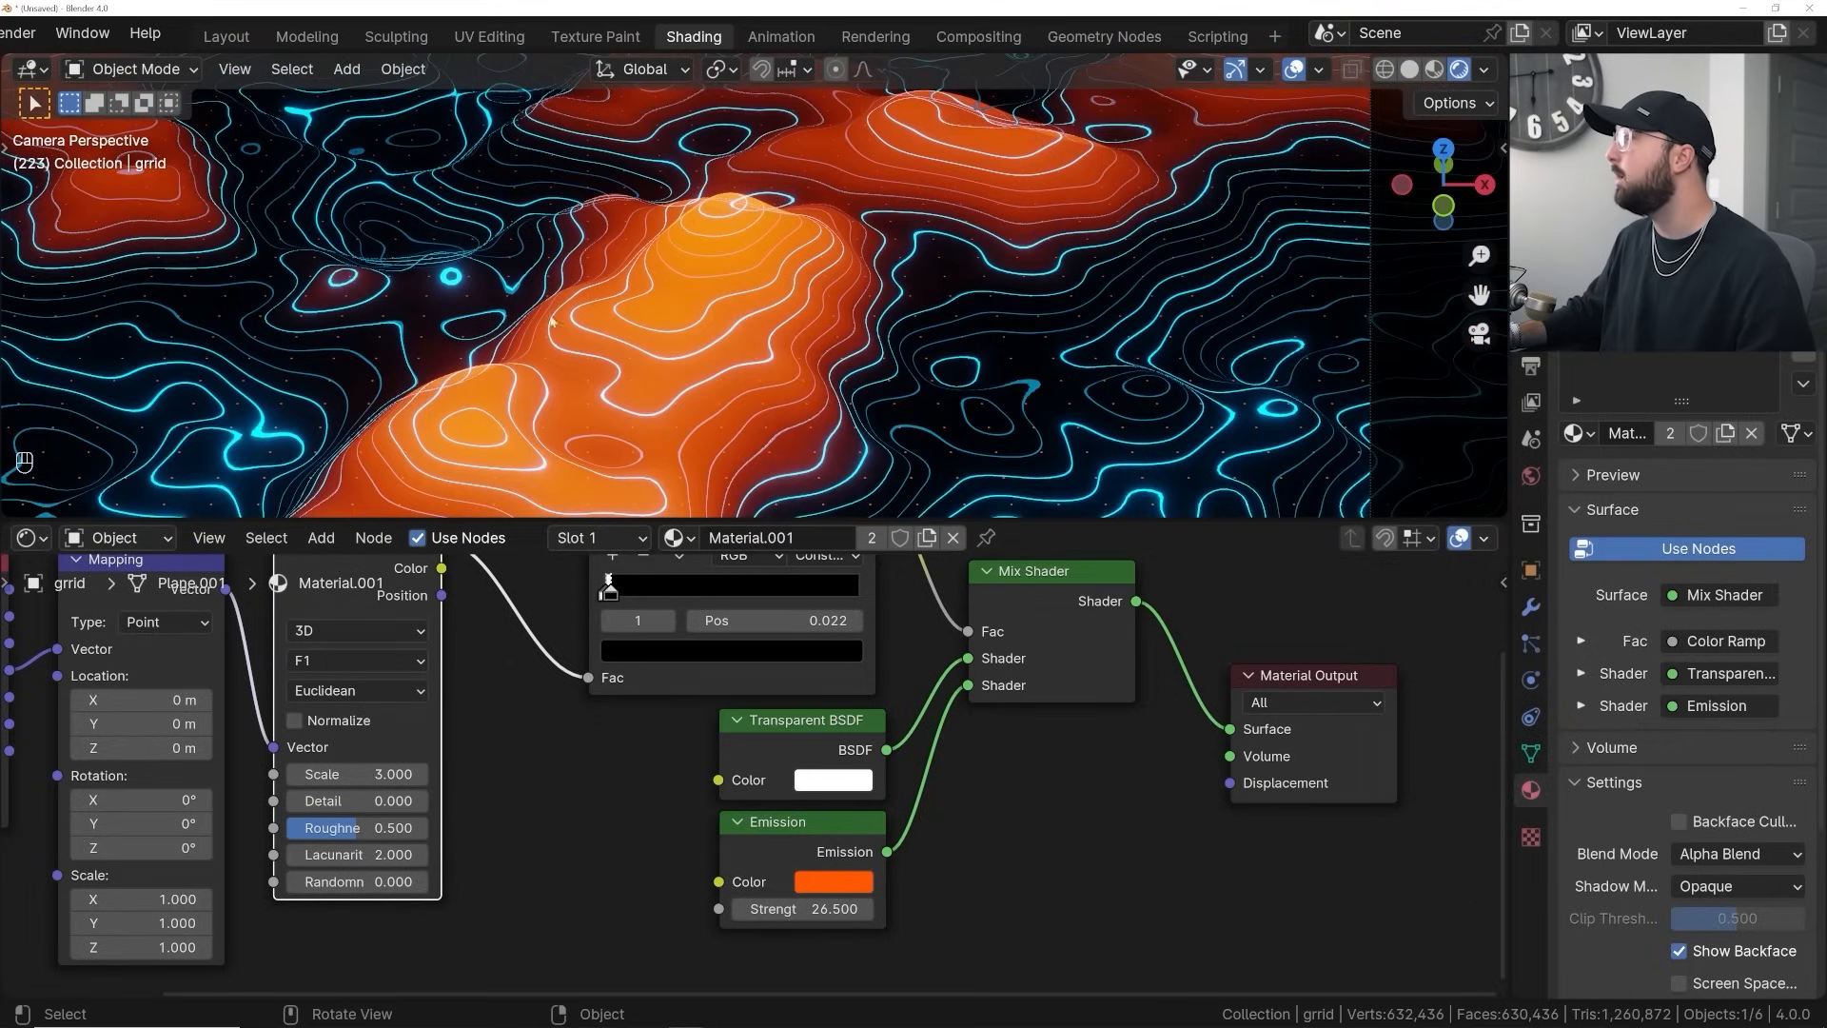
scroll(551, 322, "down", 3)
scroll(714, 642, "down", 4)
Move the texture and Color Ramp nodes away from the shaders and insert a Mix Color node between Color Ramp and Mix Shader
middle_click_drag(707, 638, 632, 669)
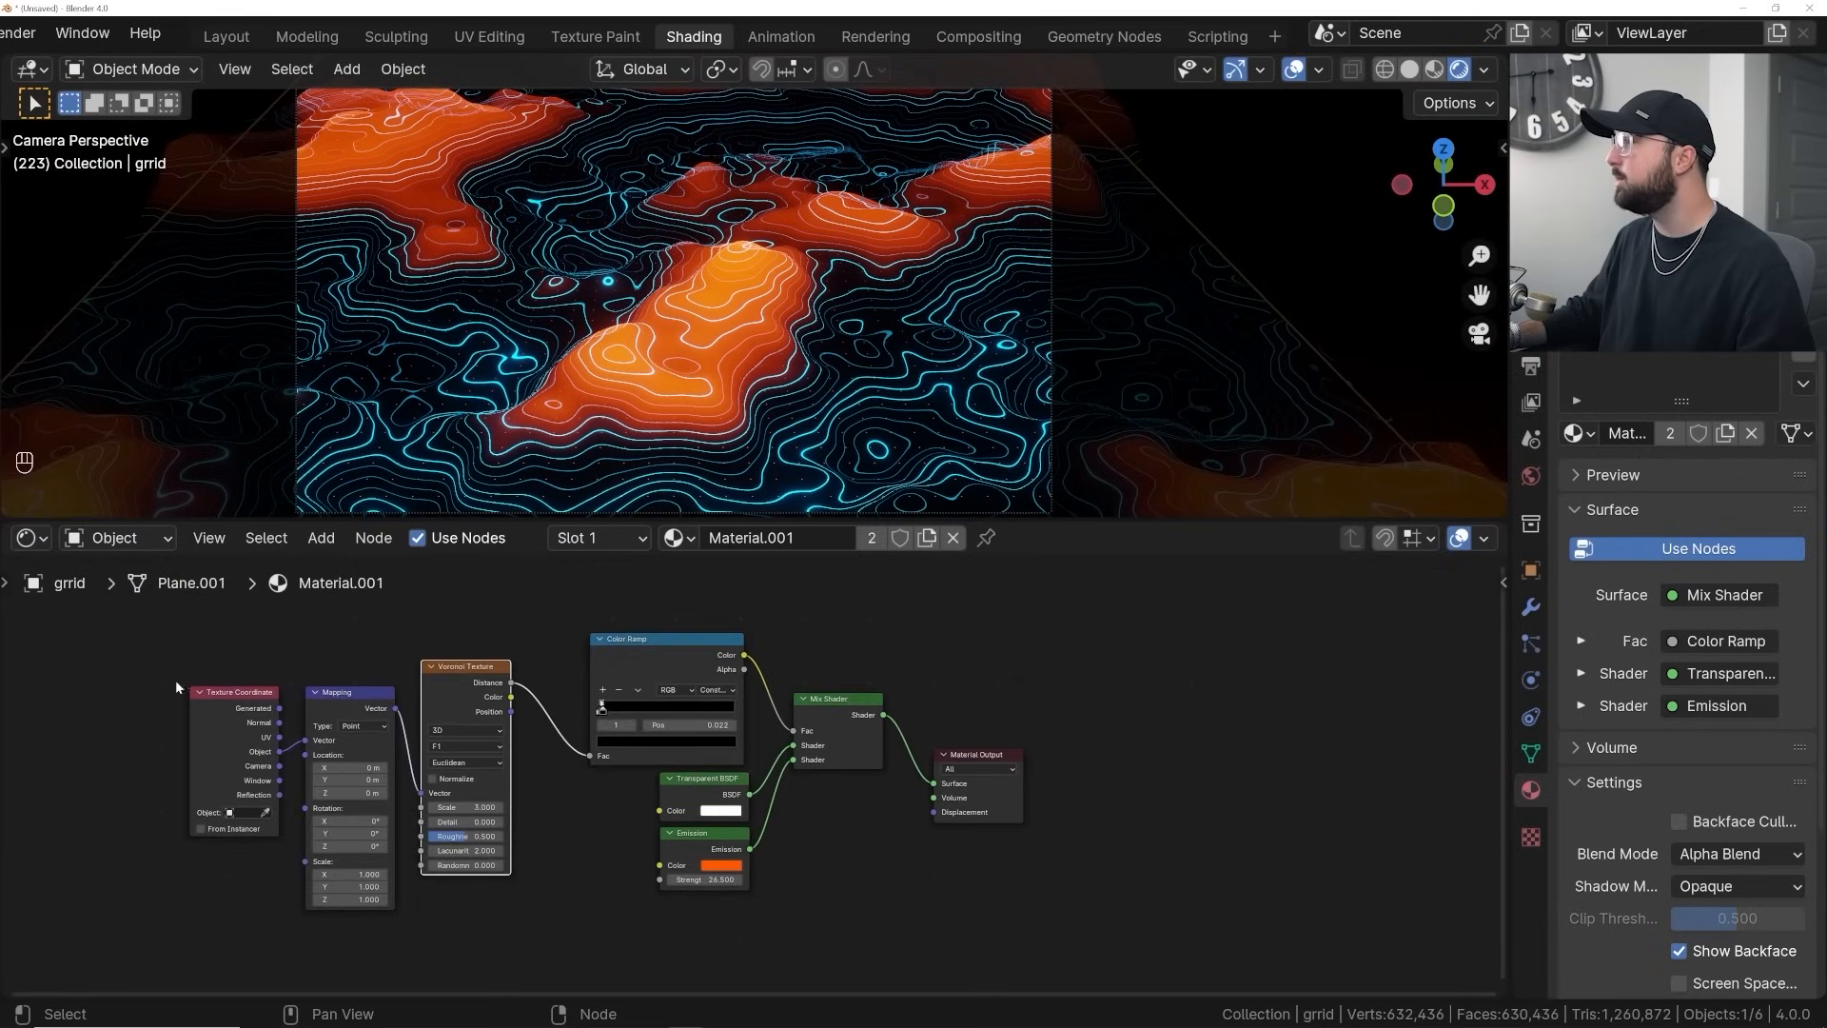
left_click_drag(177, 686, 637, 760)
key("g")
left_click(634, 689)
scroll(752, 775, "up", 2)
key("shift+a")
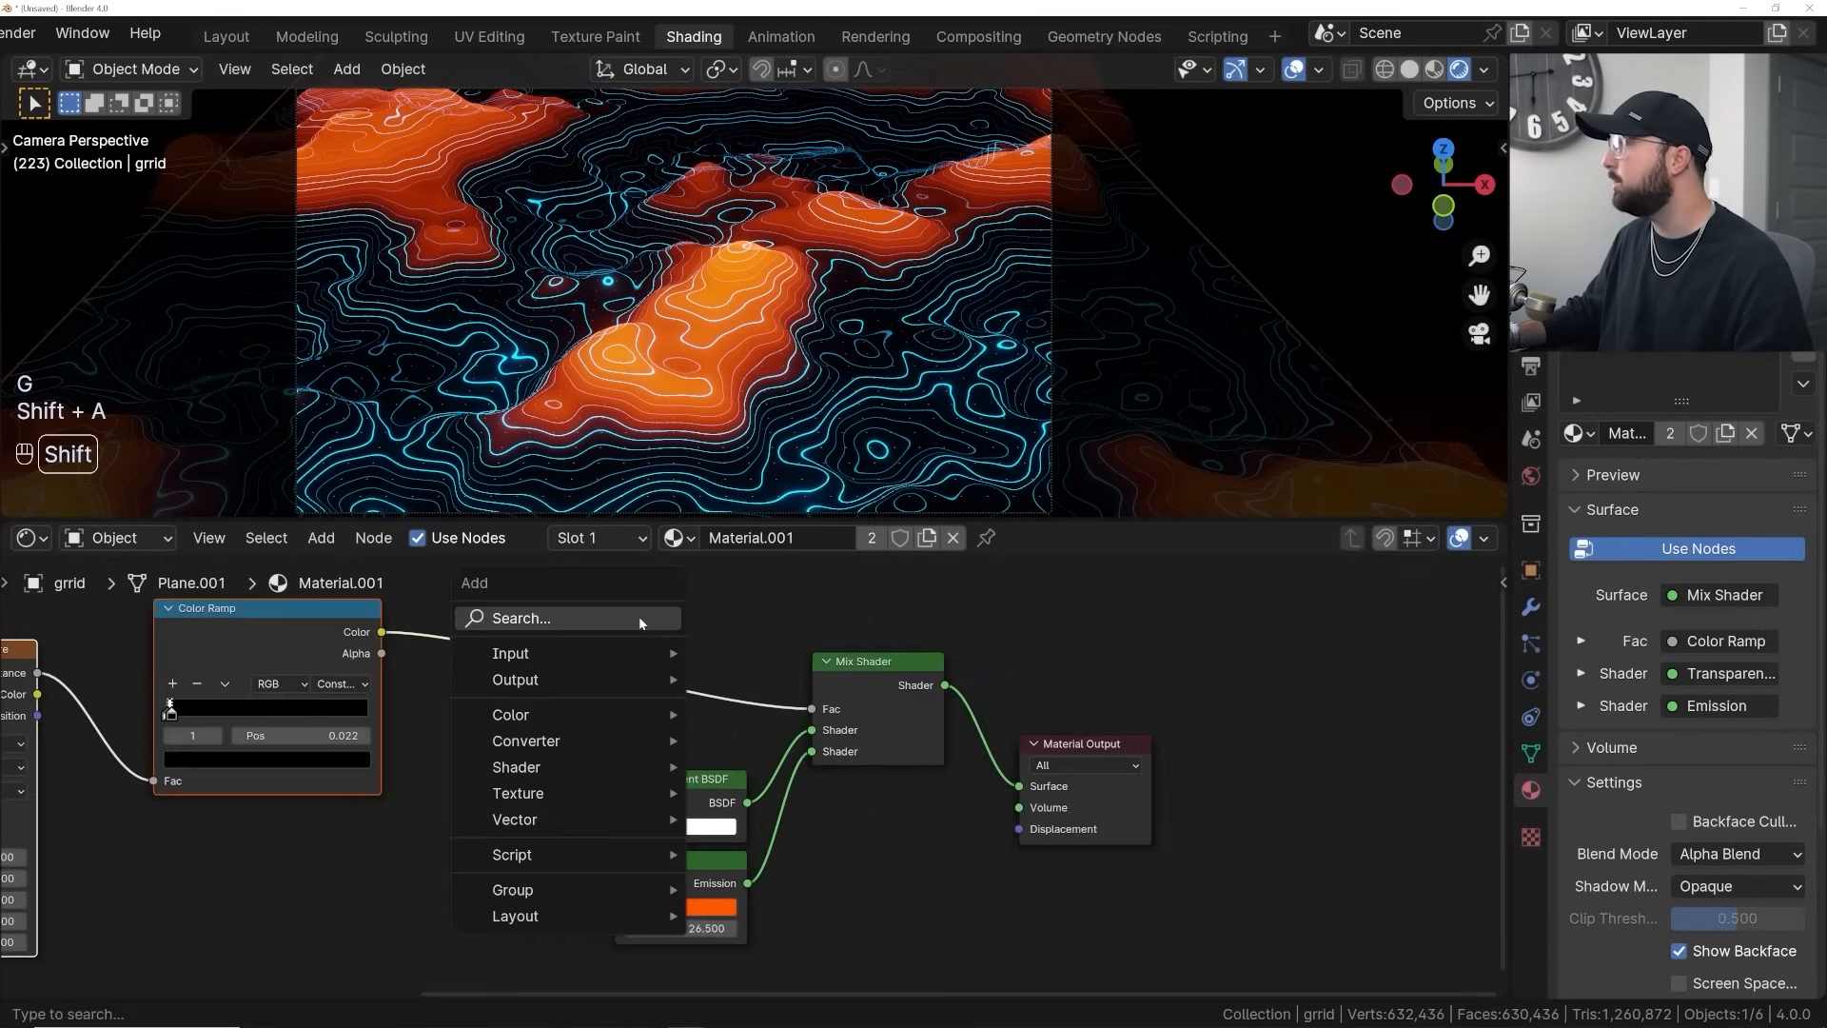
left_click(657, 619)
type("mix")
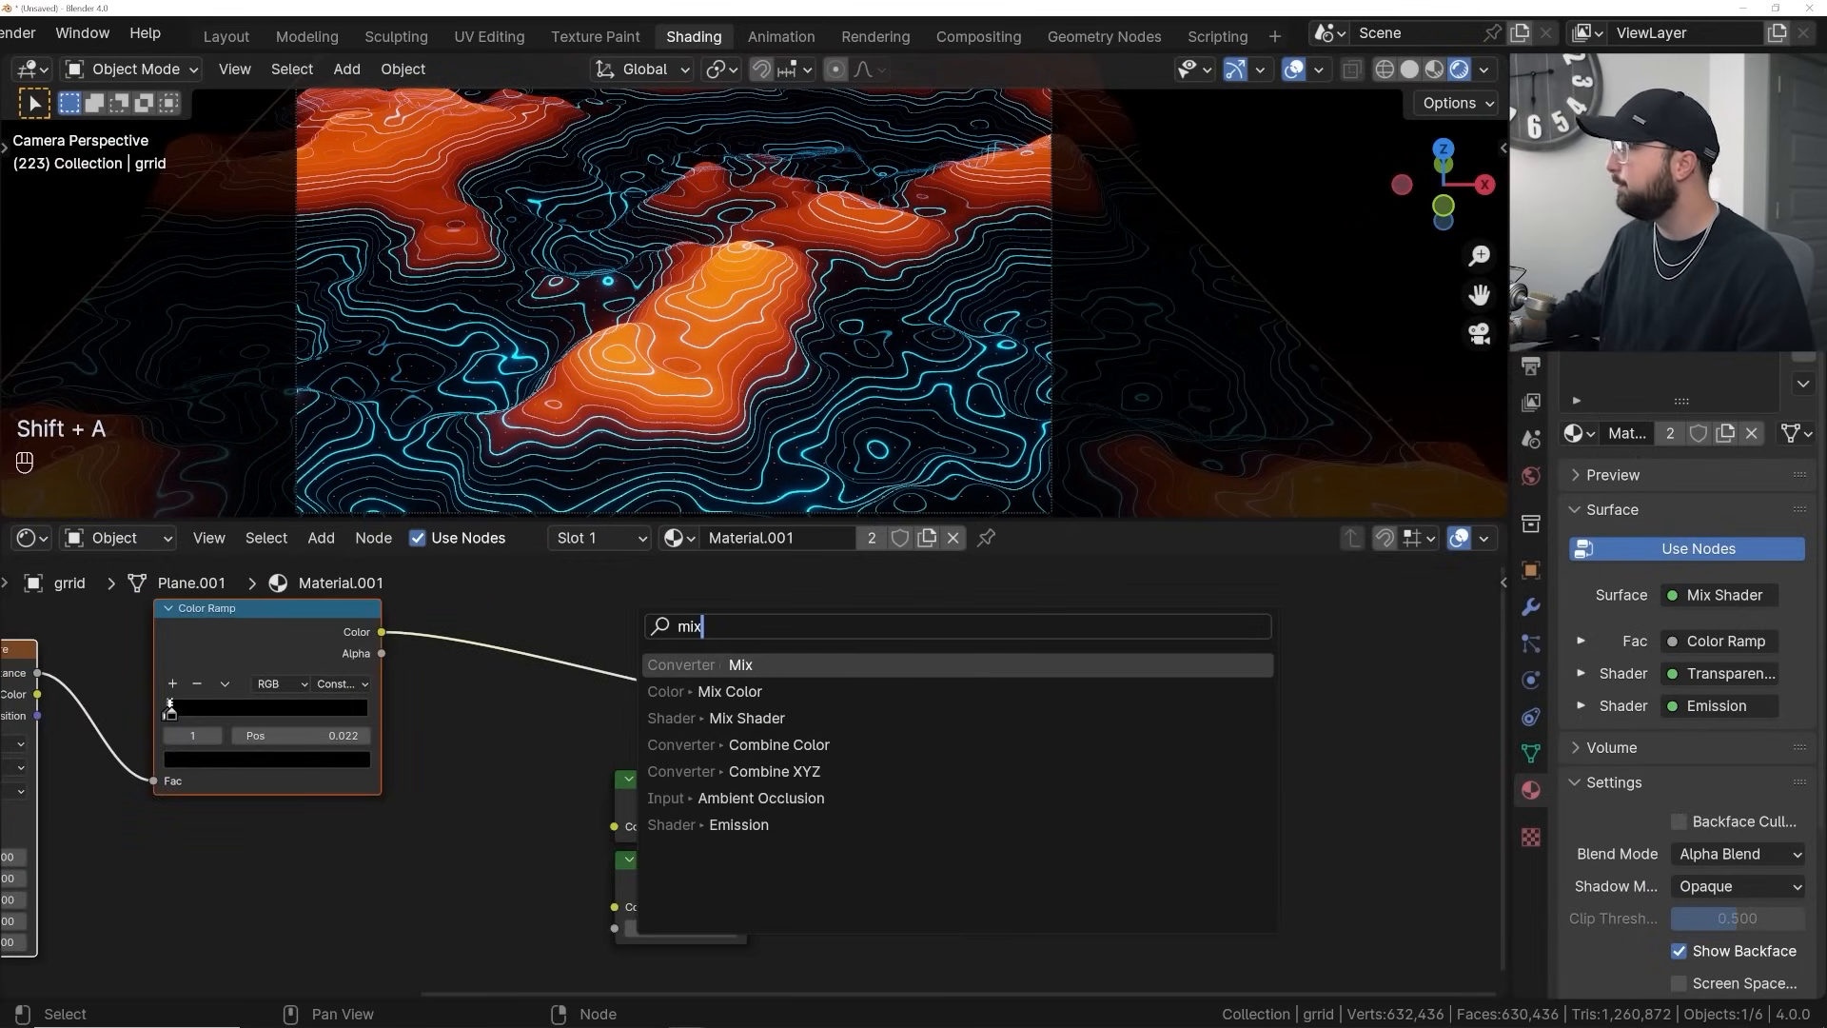
key("Down")
key("Return")
left_click(501, 615)
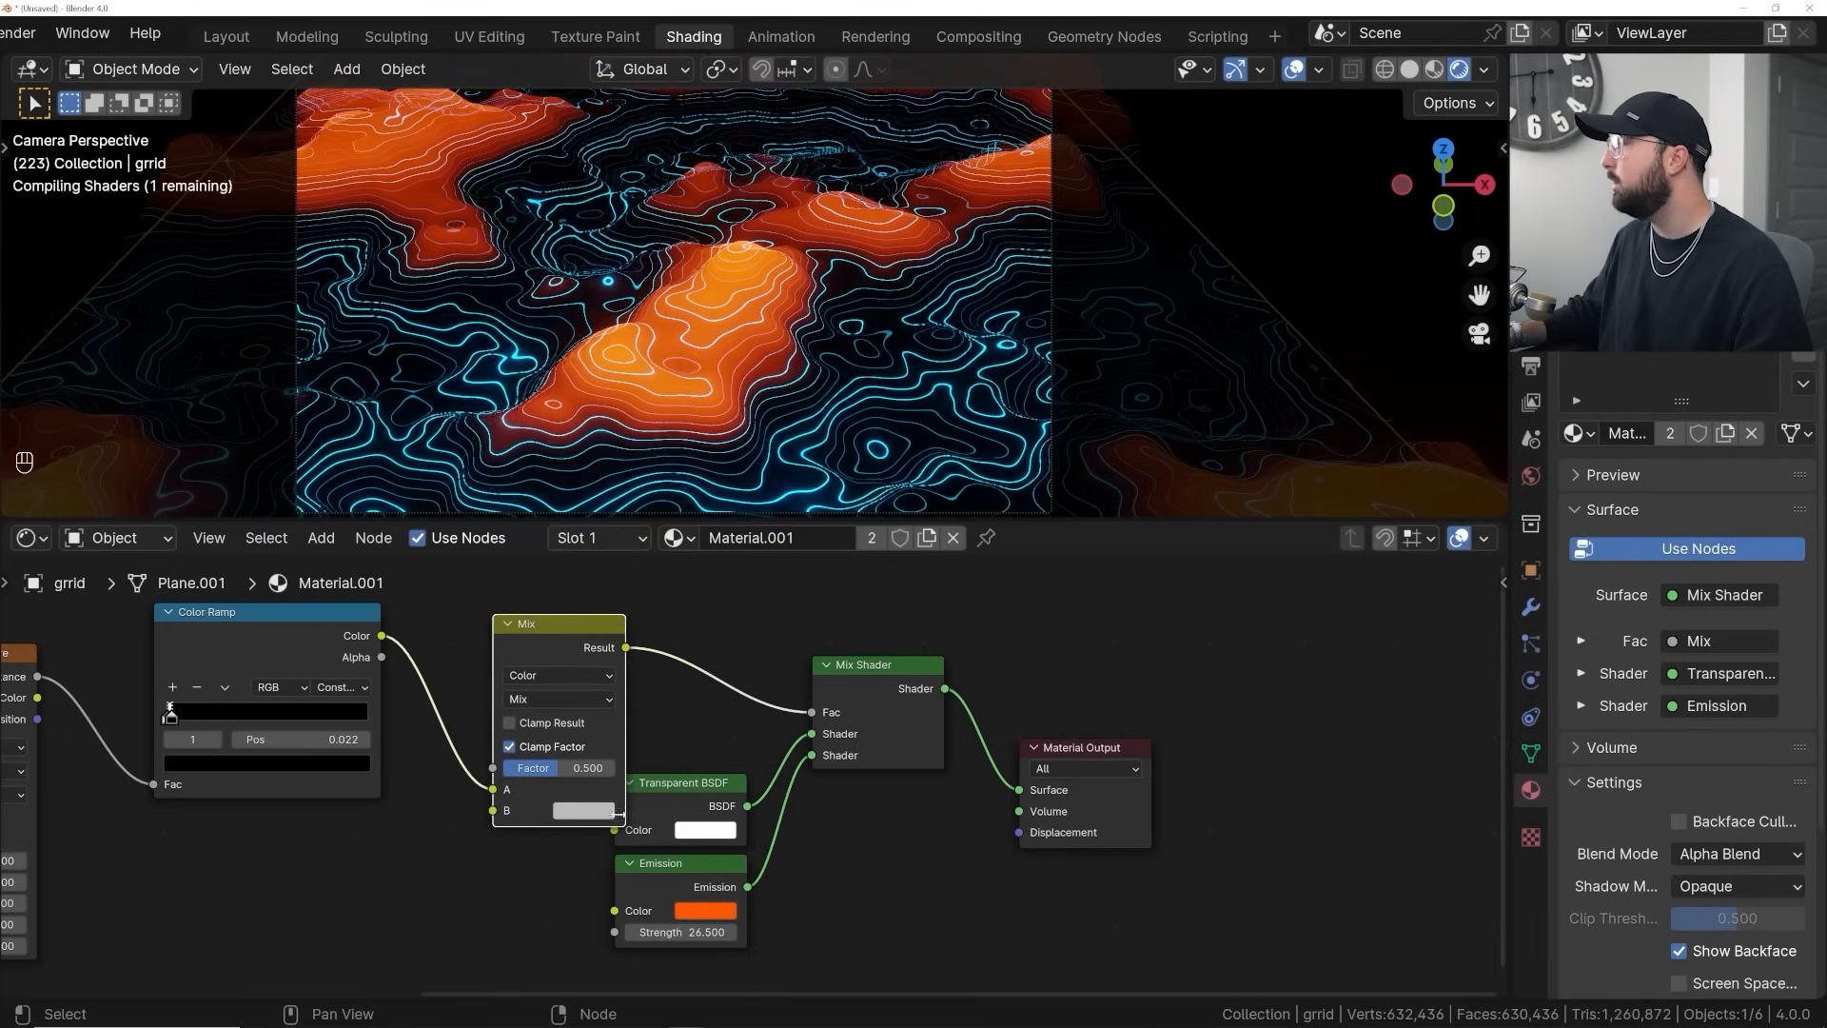
Paste the copied orange into the Mix node's B color and move the node above the Color Ramp's level
scroll(620, 831, "up", 2)
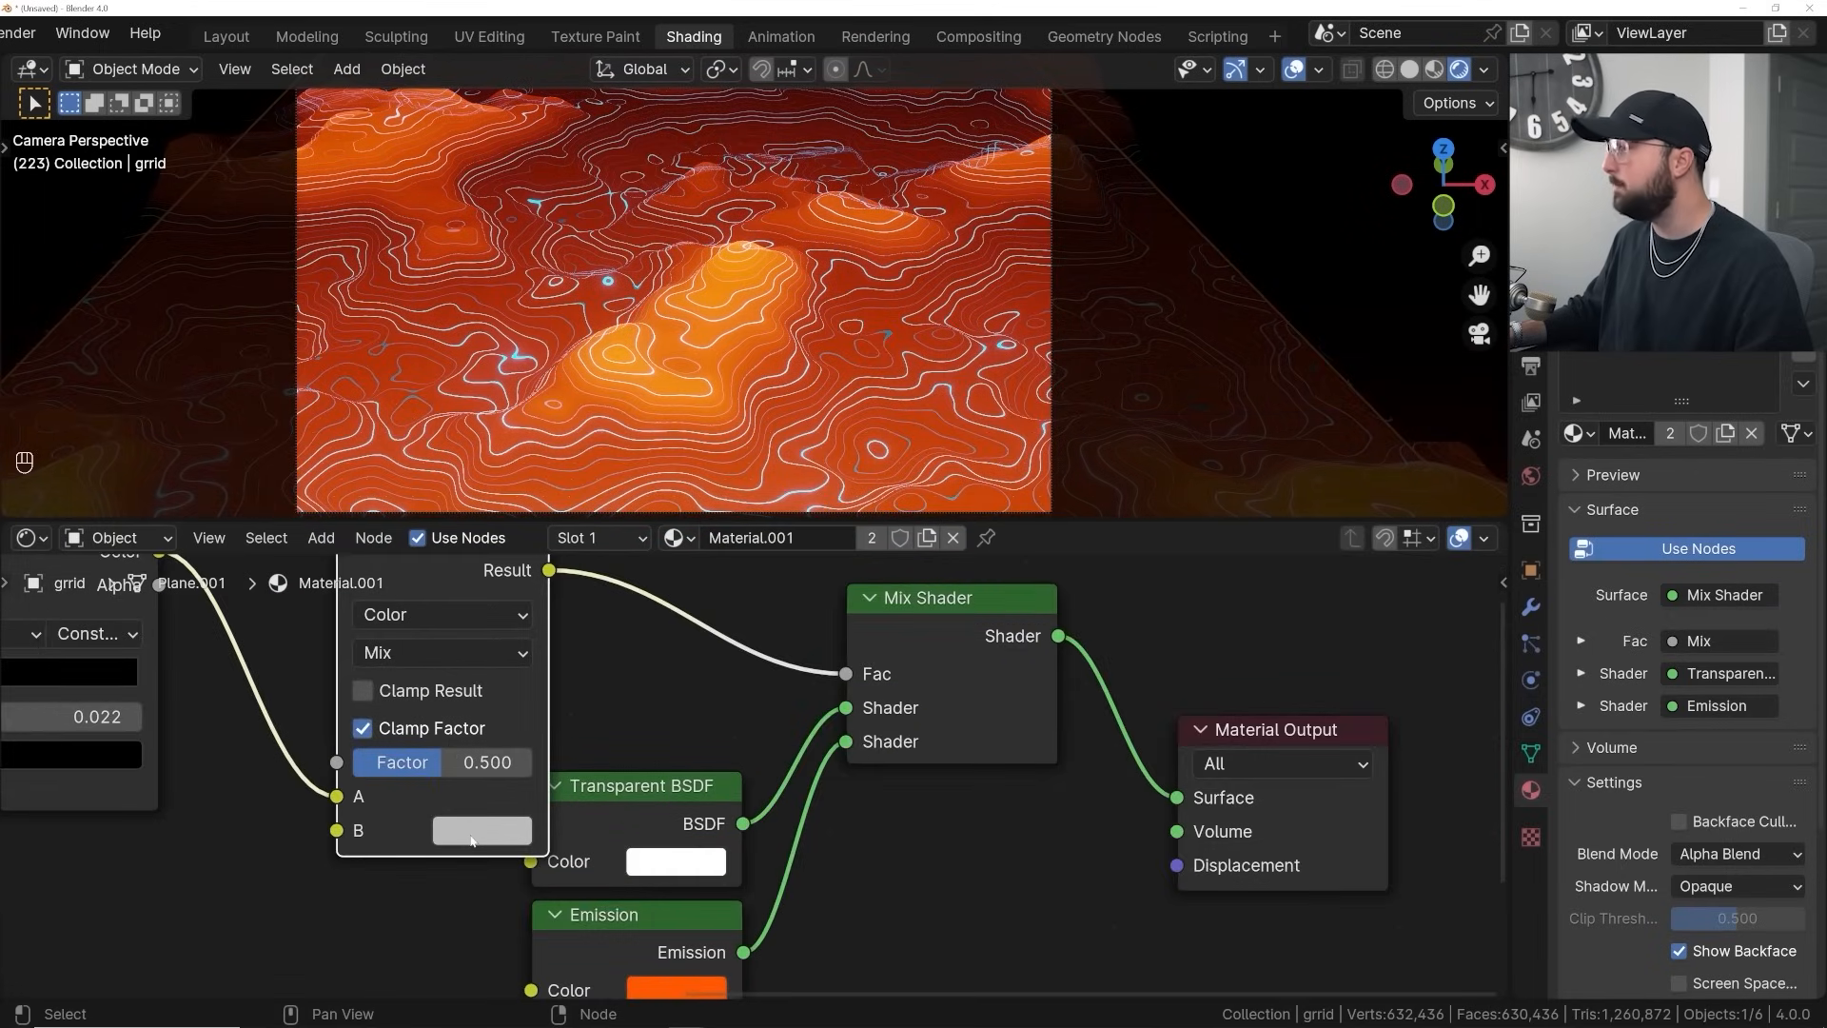
key("ctrl+v")
middle_click_drag(729, 701, 823, 870)
scroll(820, 868, "down", 3)
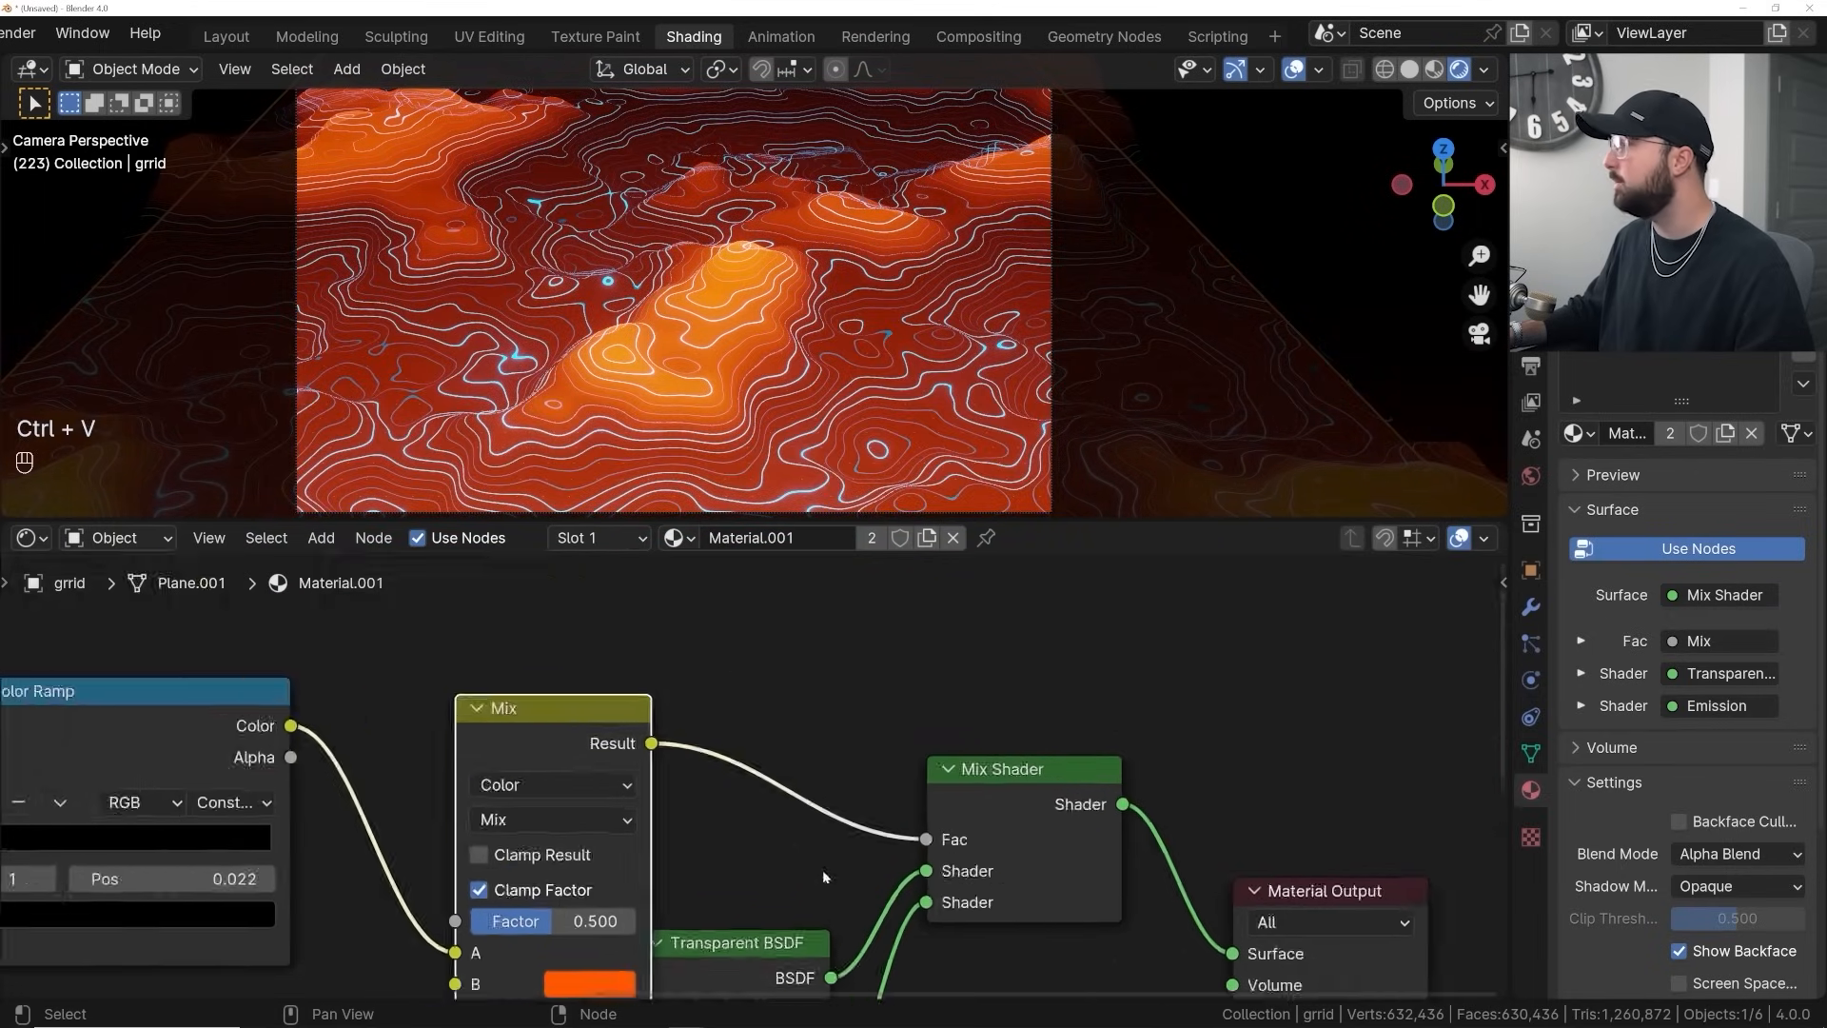
middle_click_drag(614, 666, 605, 769)
left_click_drag(589, 825, 617, 628)
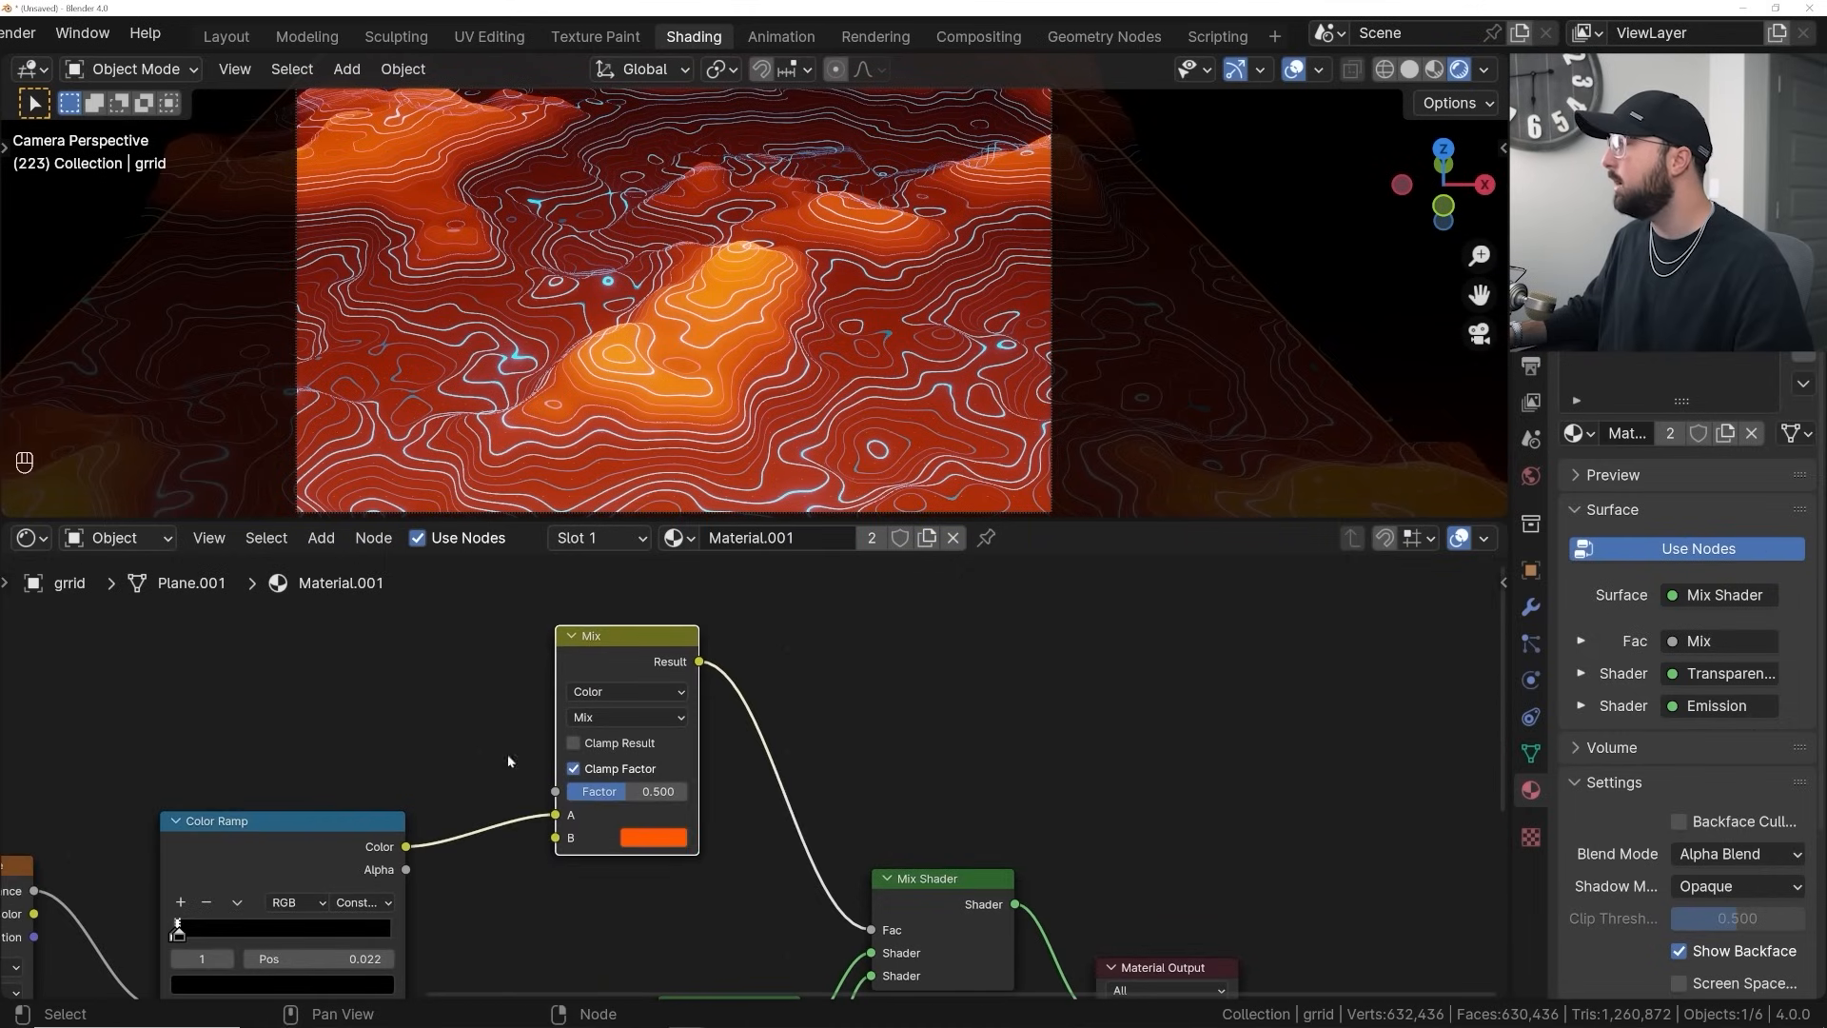
Add a second Color Ramp above the first and connect its Color output to the Mix node's Factor
key("shift+a")
type("col")
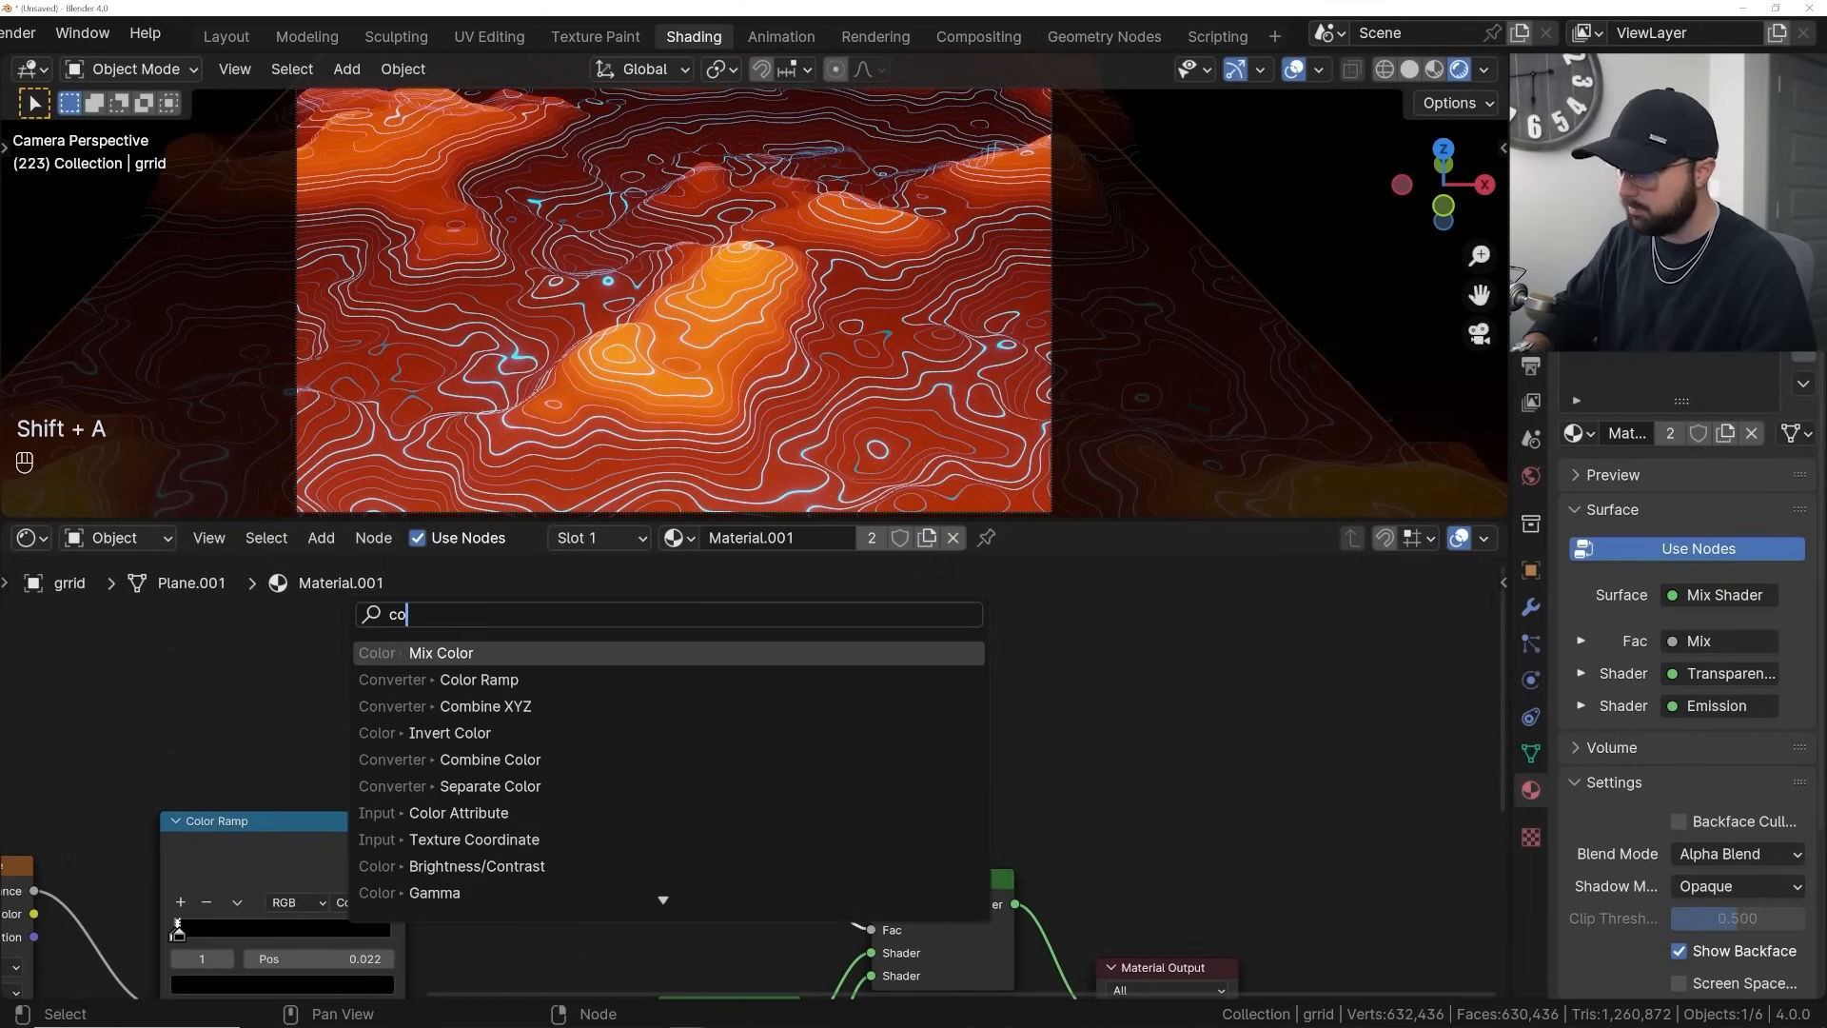
key("Down")
key("Return")
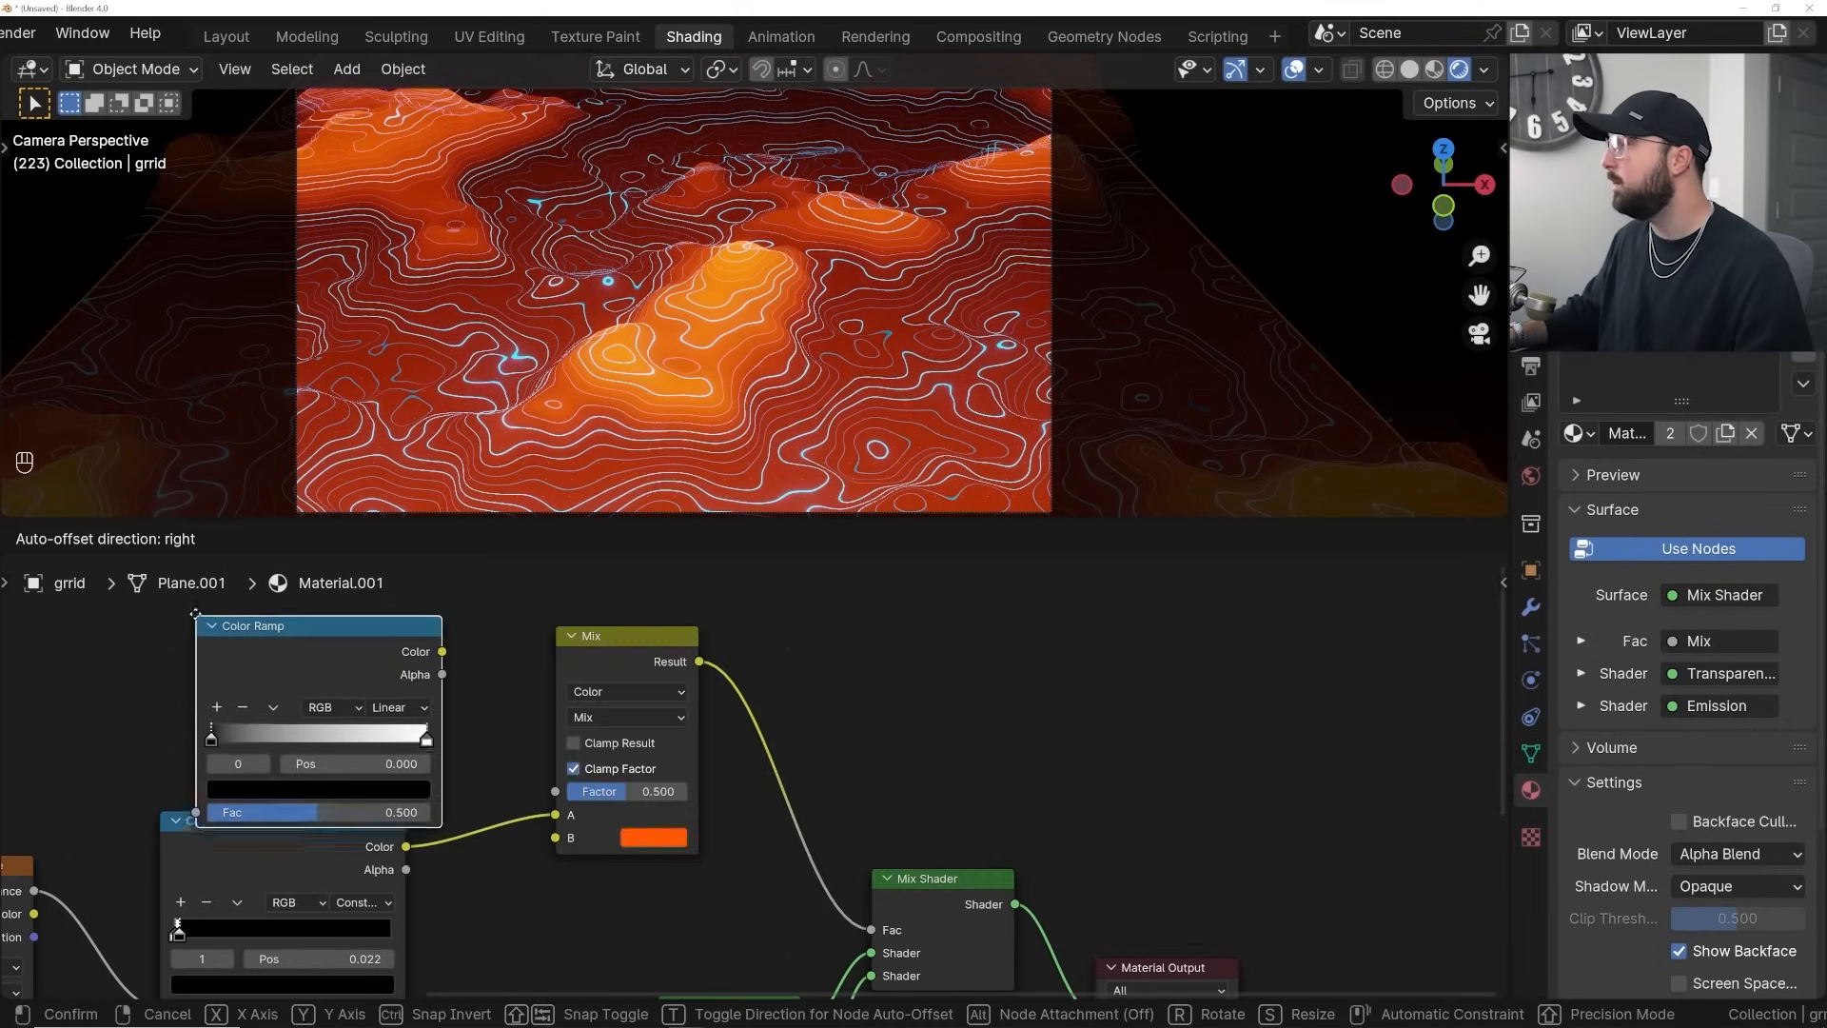
left_click(311, 631)
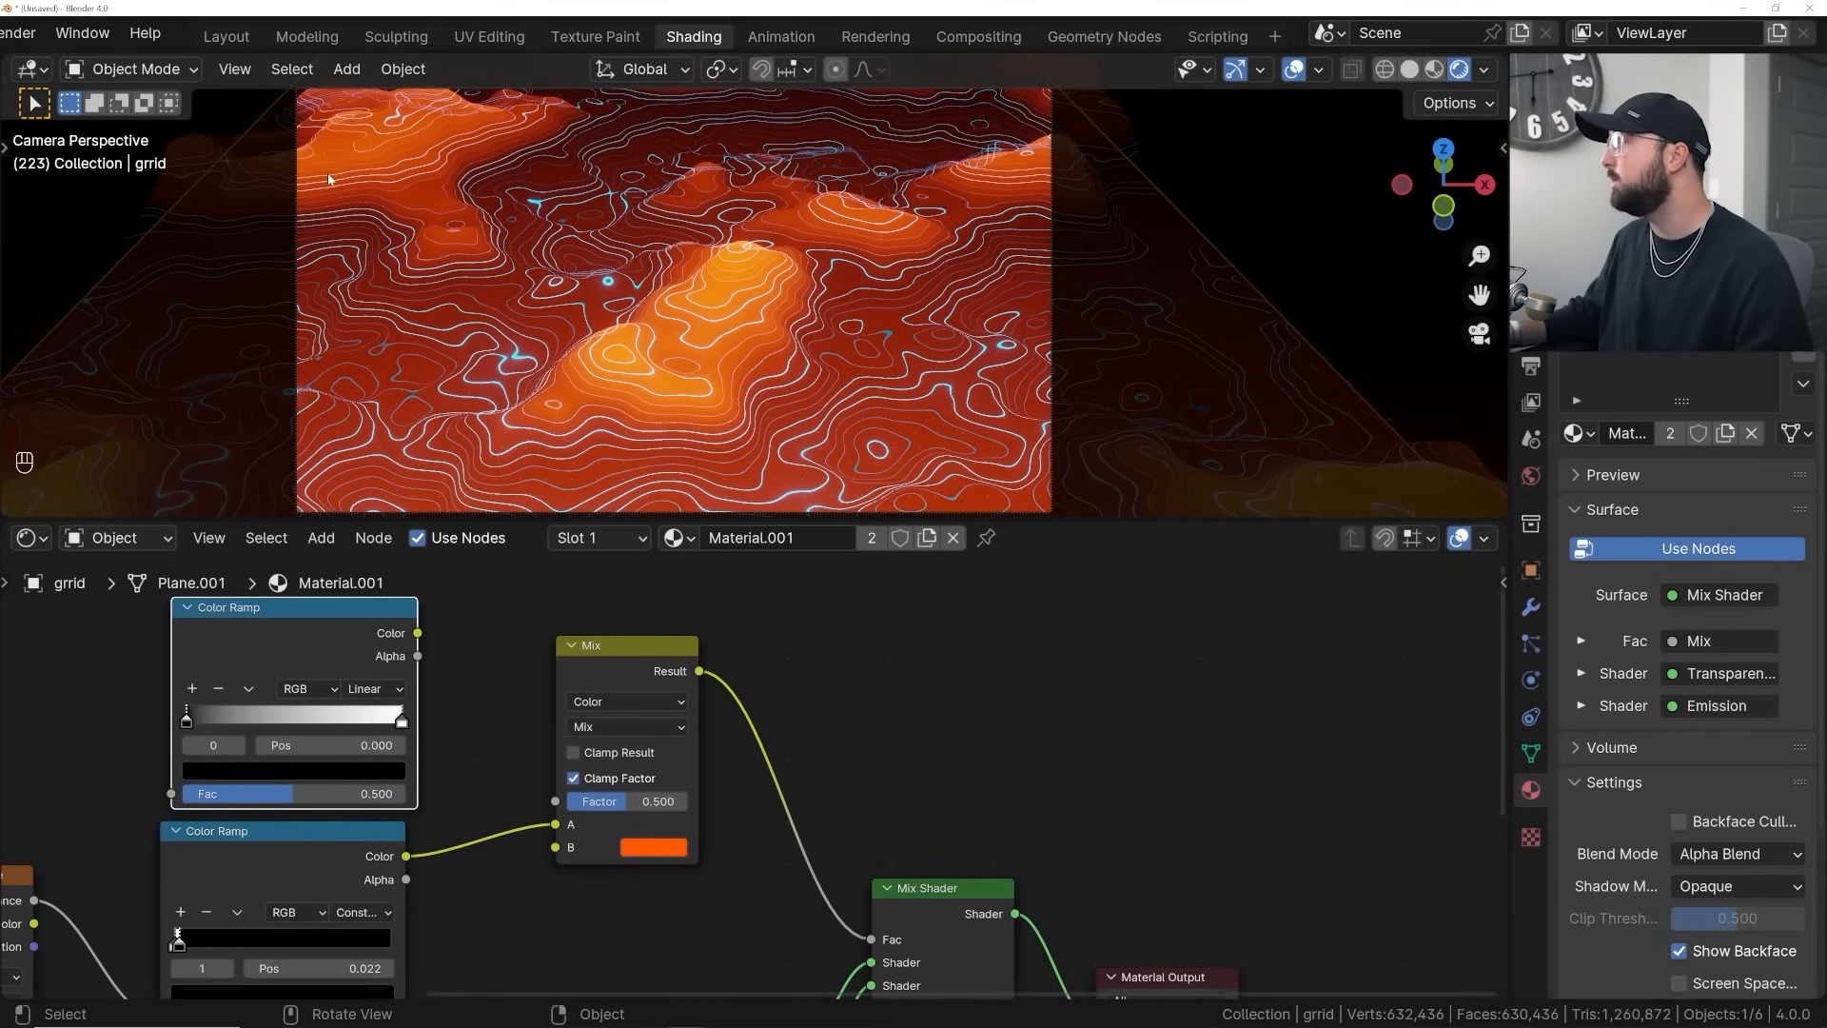
left_click_drag(417, 633, 556, 802)
Add a Brick Texture node and place it above the Voronoi Texture, ahead of the second Color Ramp
middle_click_drag(54, 639, 383, 669)
key("shift+a")
left_click(383, 669)
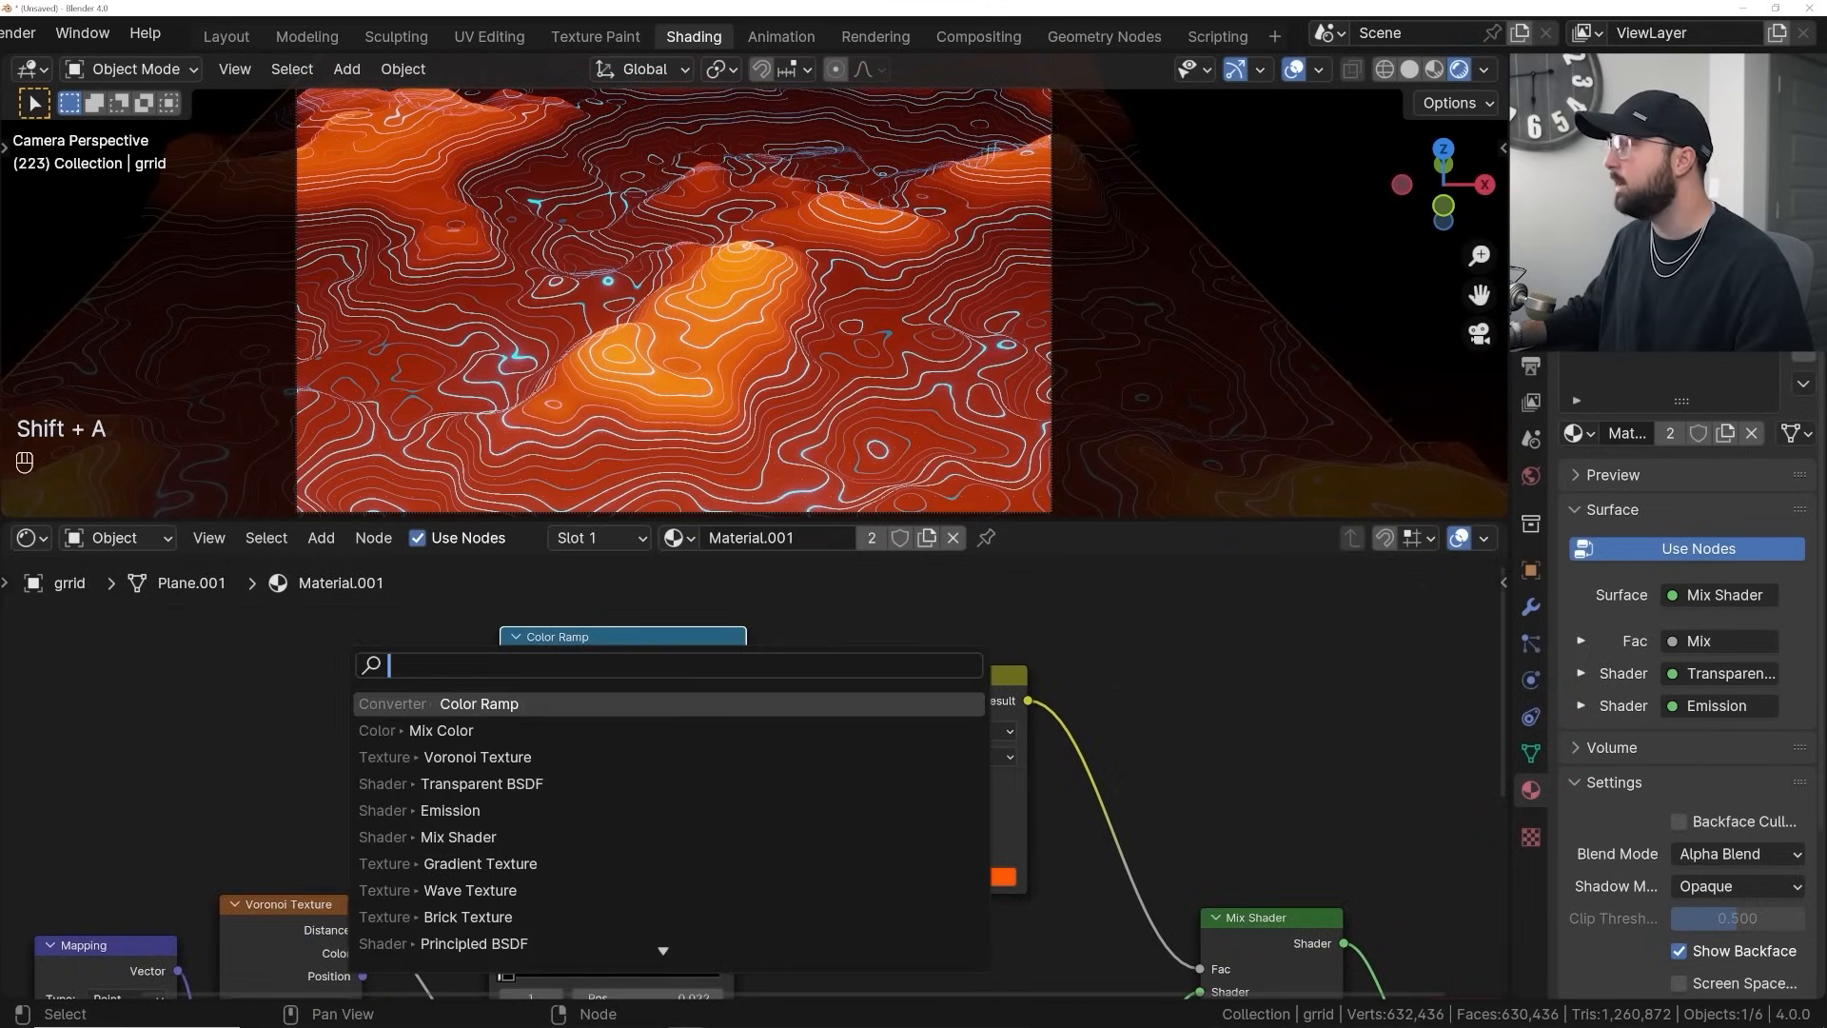
type("bric")
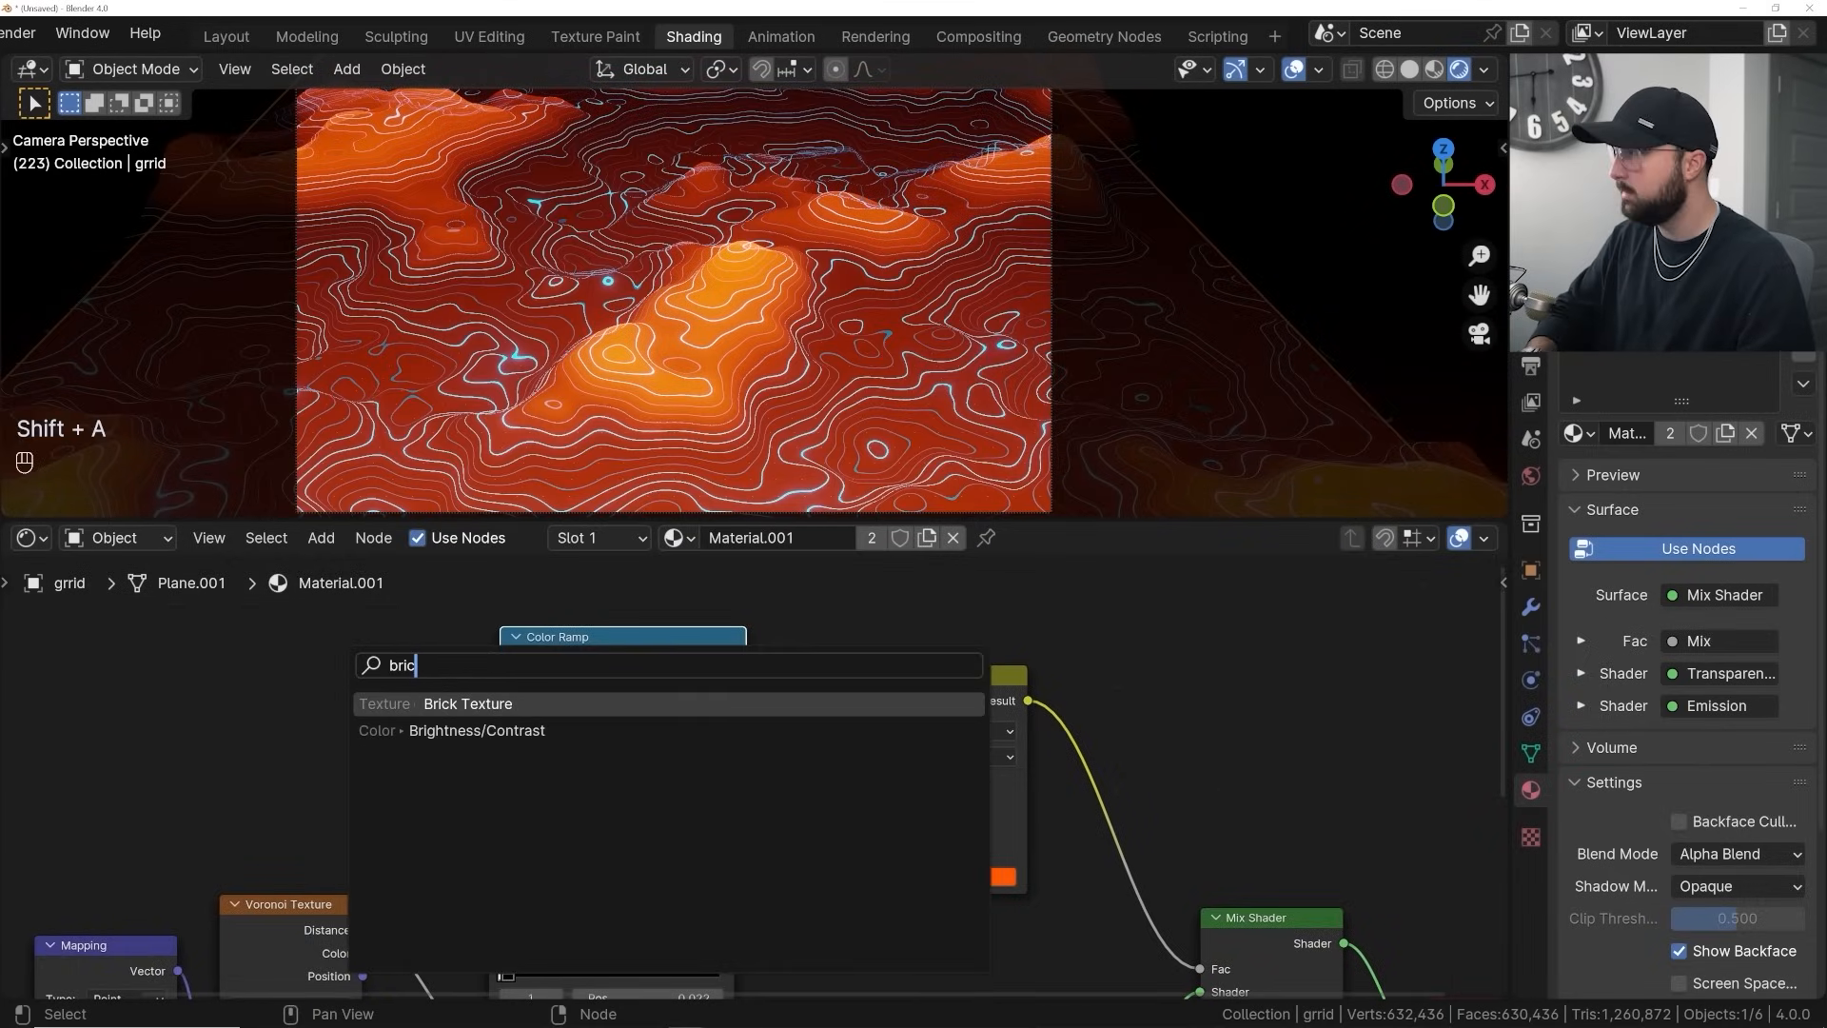
key("Return")
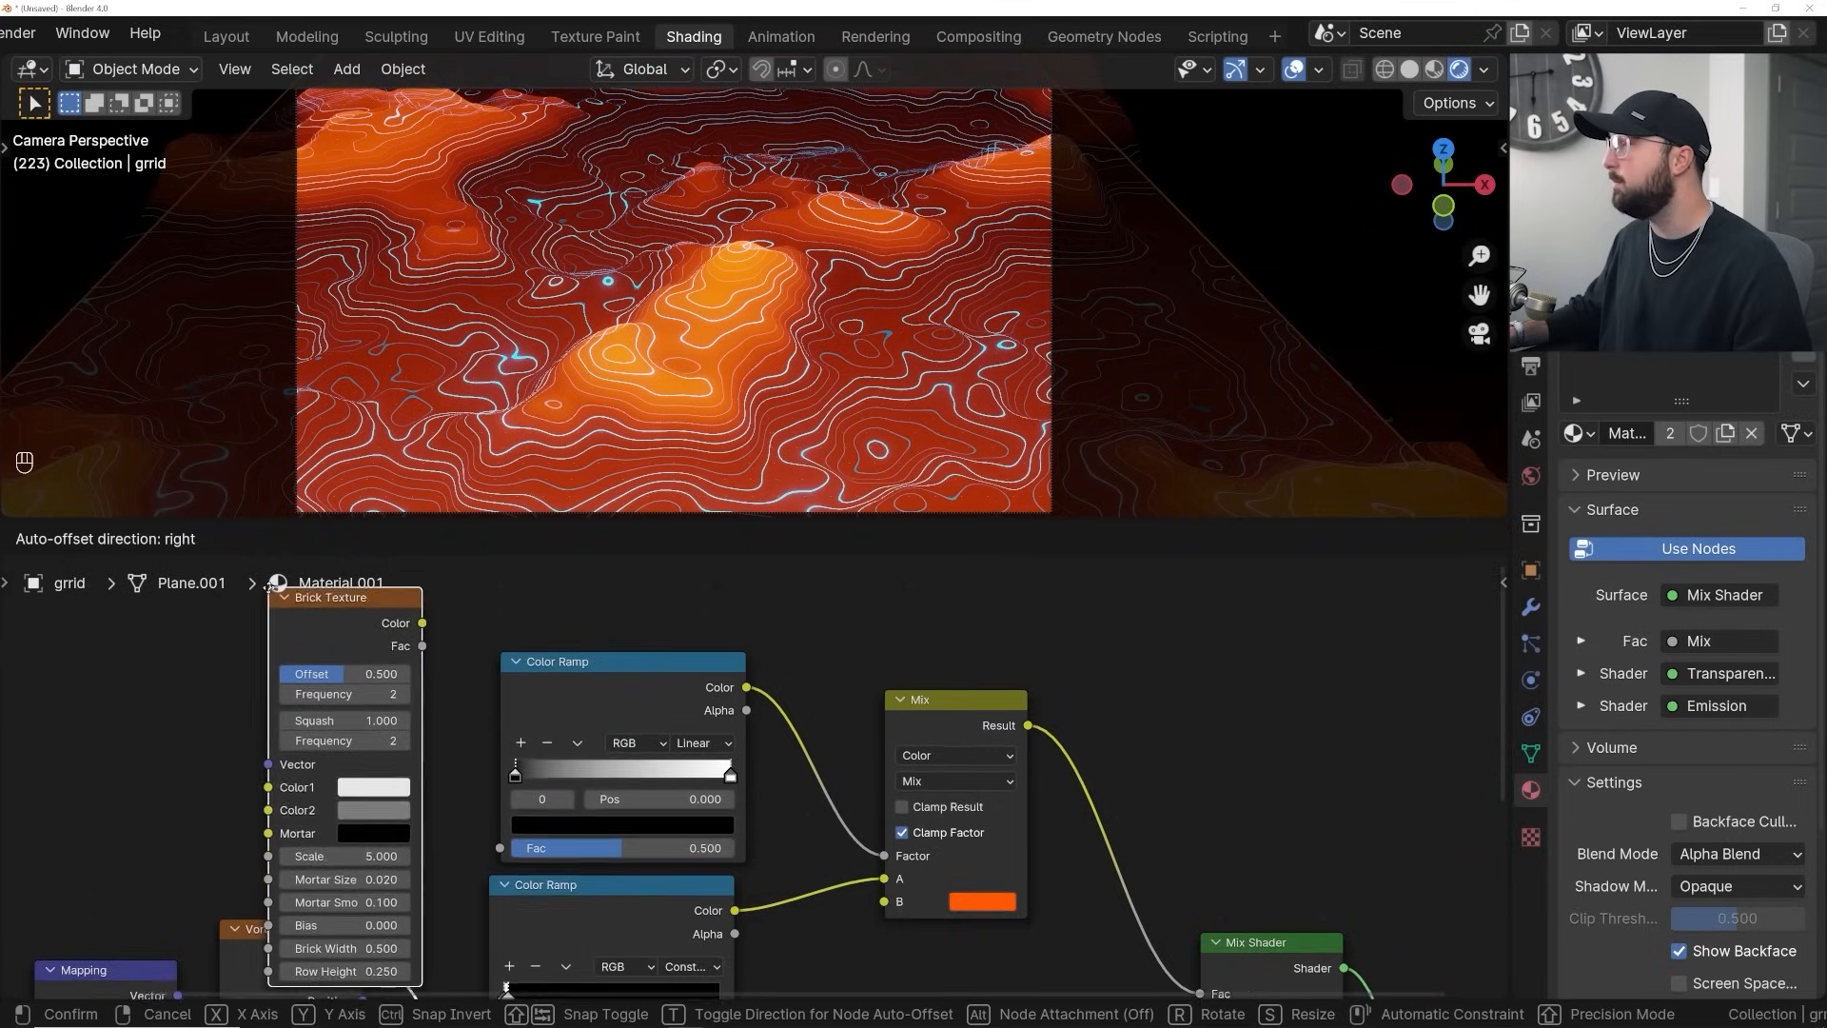
left_click(271, 586)
scroll(491, 731, "down", 2)
left_click_drag(491, 738, 472, 707)
middle_click_drag(491, 730, 554, 650)
left_click_drag(556, 652, 556, 663)
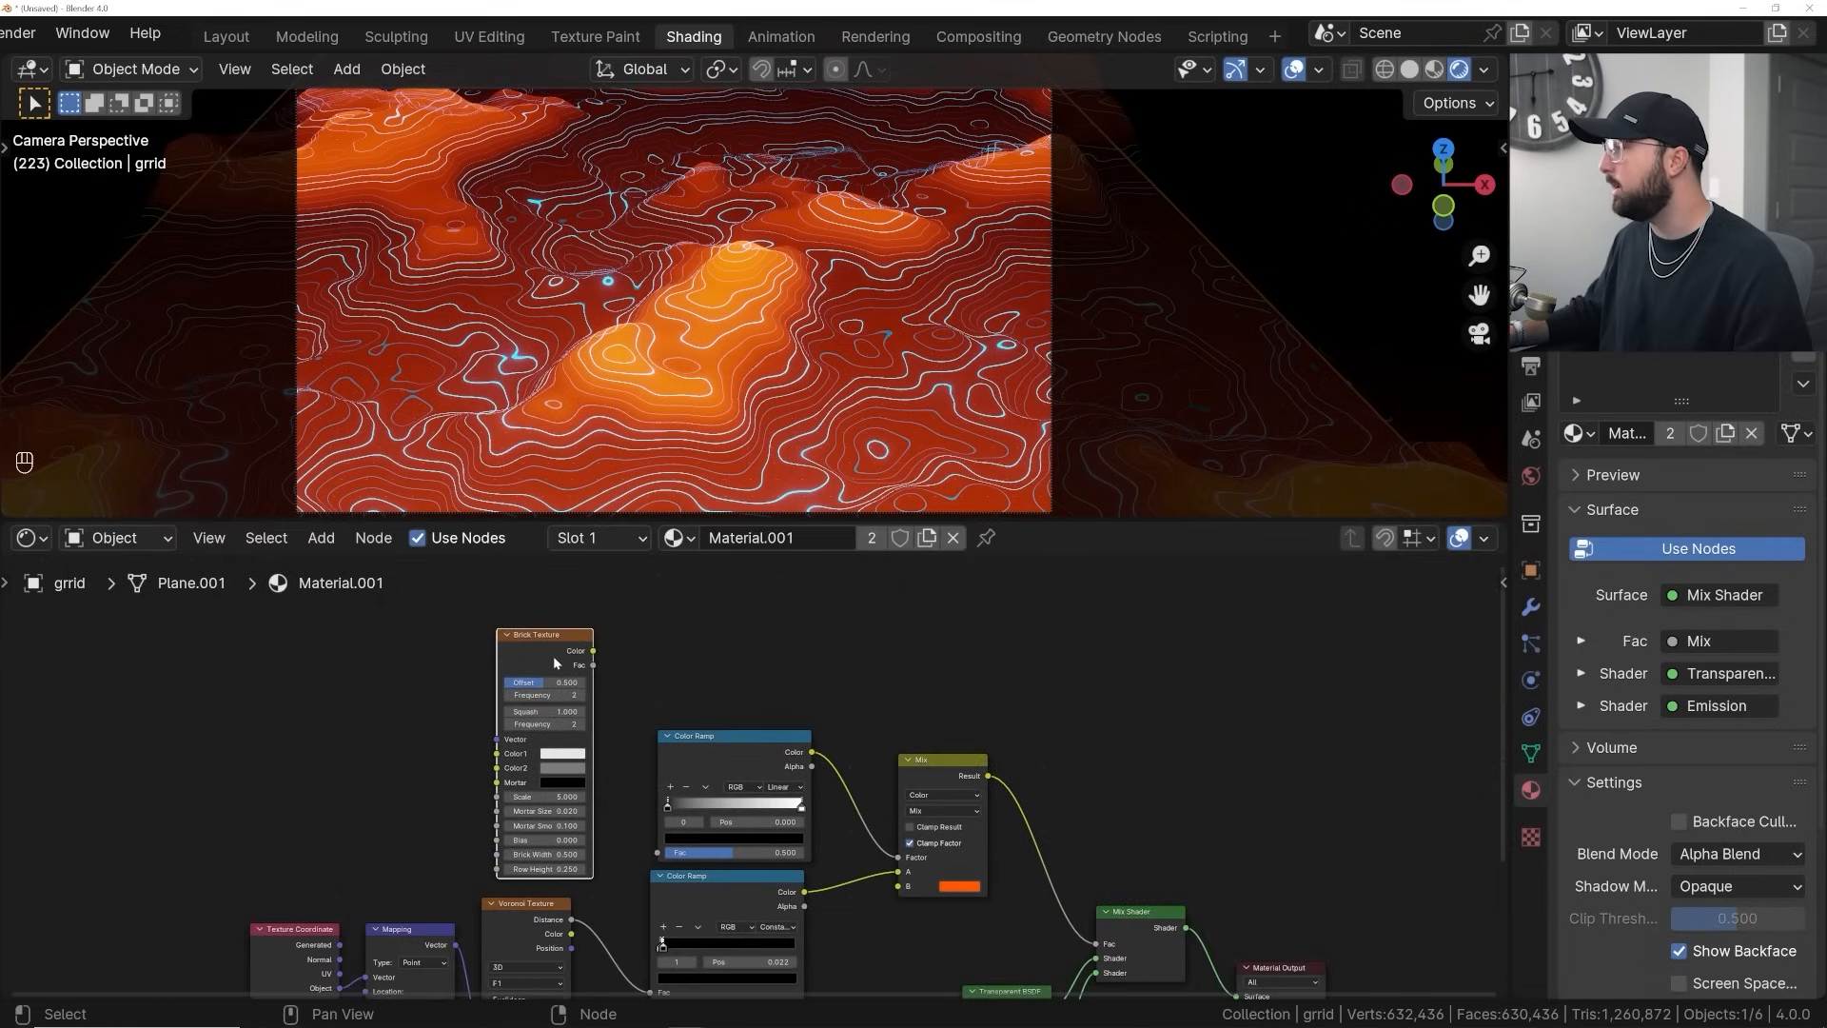
Link the Mapping node's Vector to the Brick Texture and the Brick Texture's Color to the upper Color Ramp's Fac, tidying the input nodes
left_click_drag(460, 944, 499, 767)
middle_click_drag(501, 769, 512, 641)
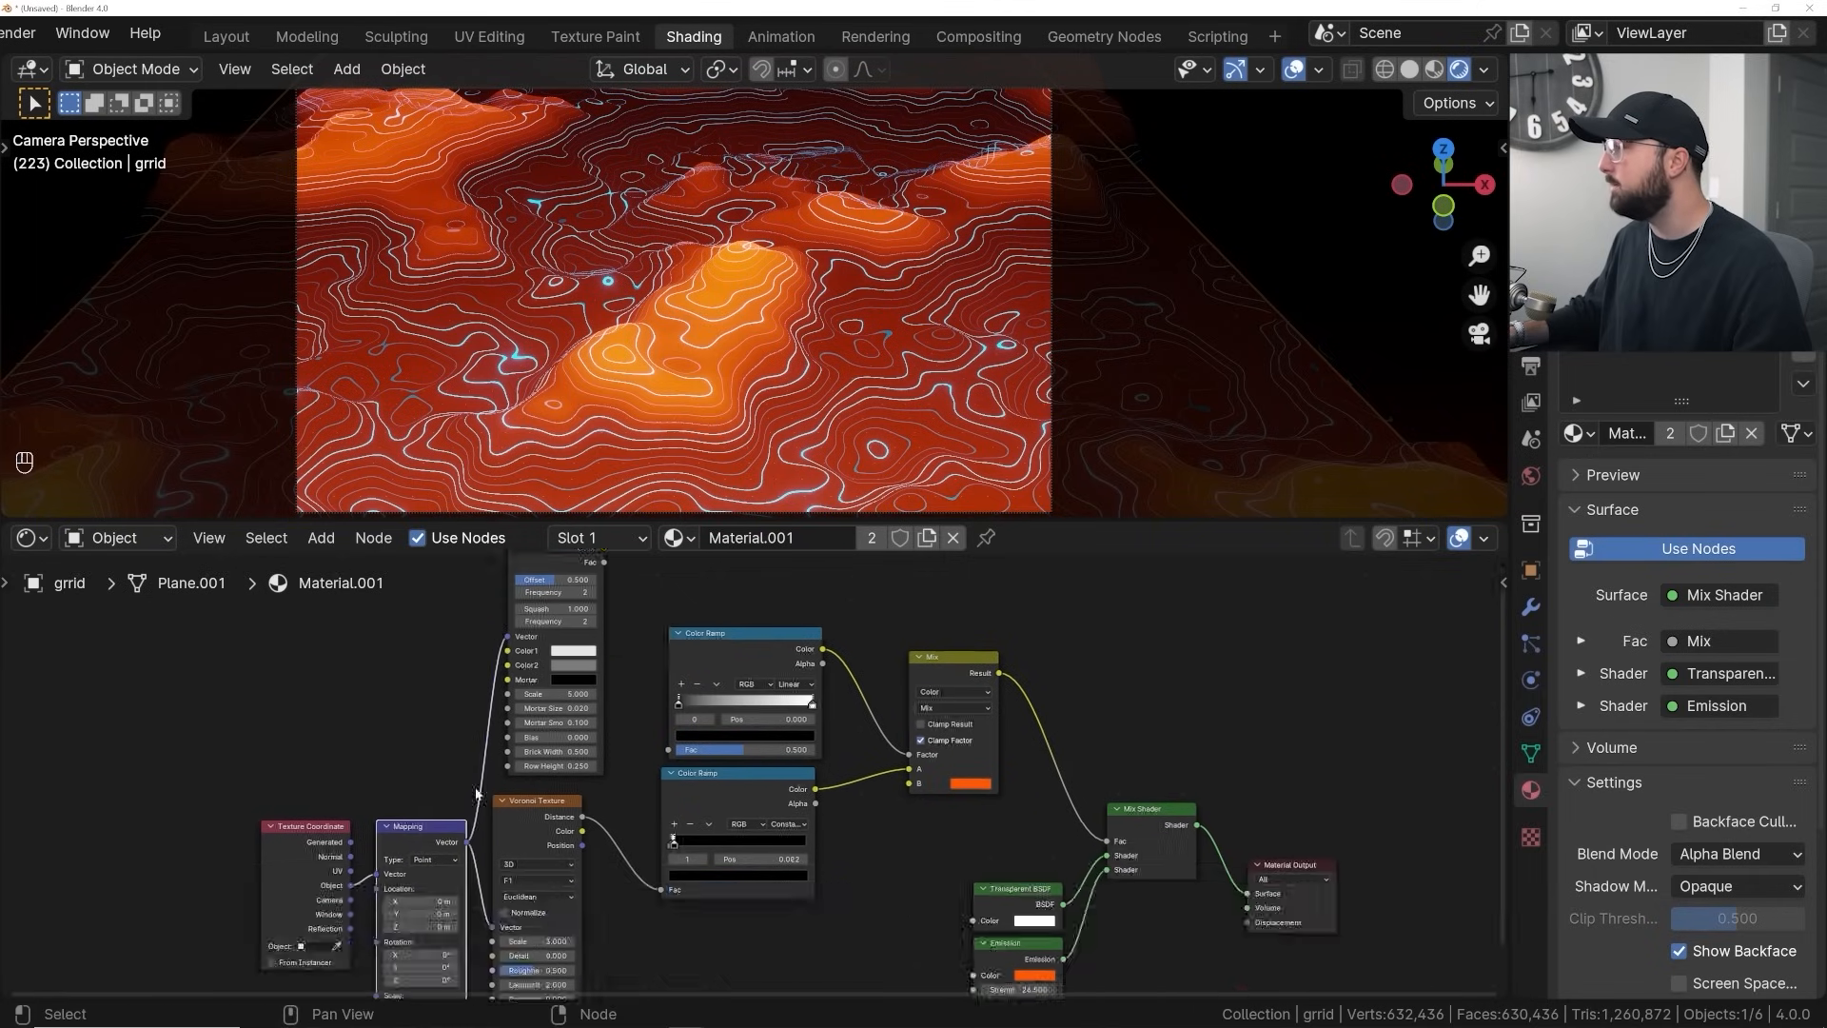
scroll(476, 686, "up", 4)
middle_click_drag(291, 879, 432, 864)
key("g")
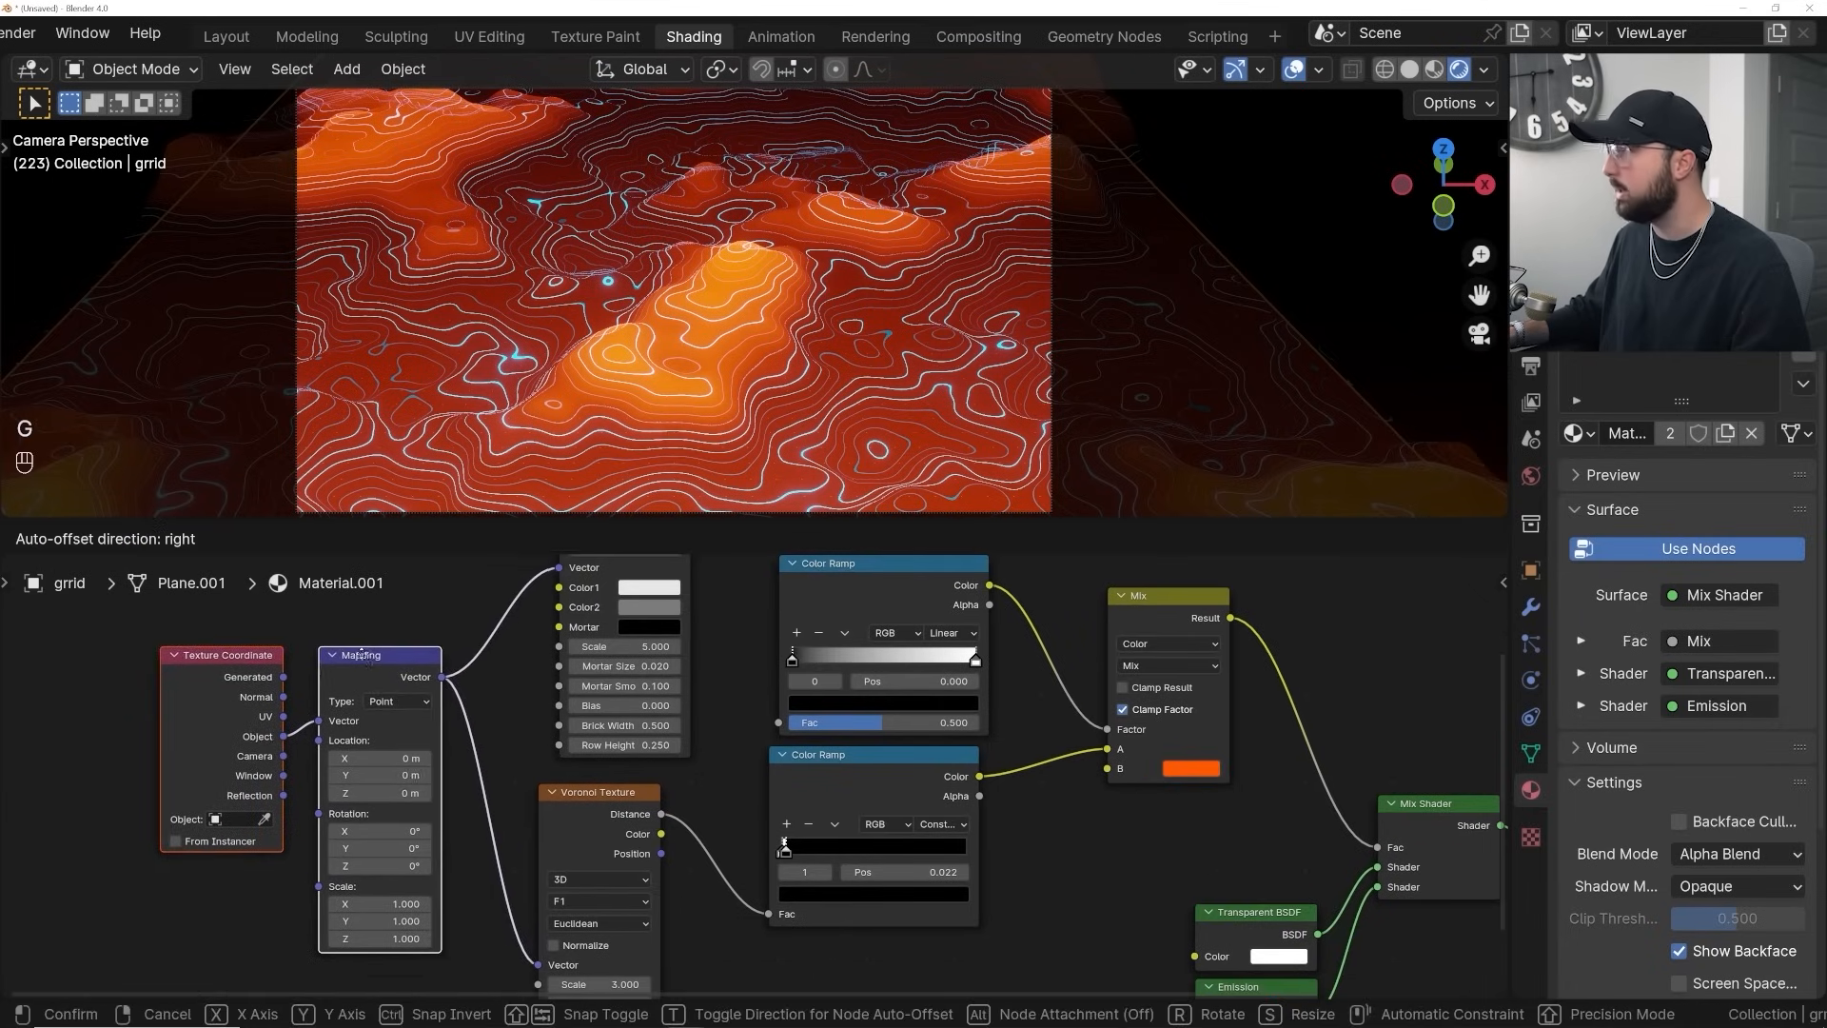
left_click(460, 771)
middle_click_drag(662, 651, 561, 717)
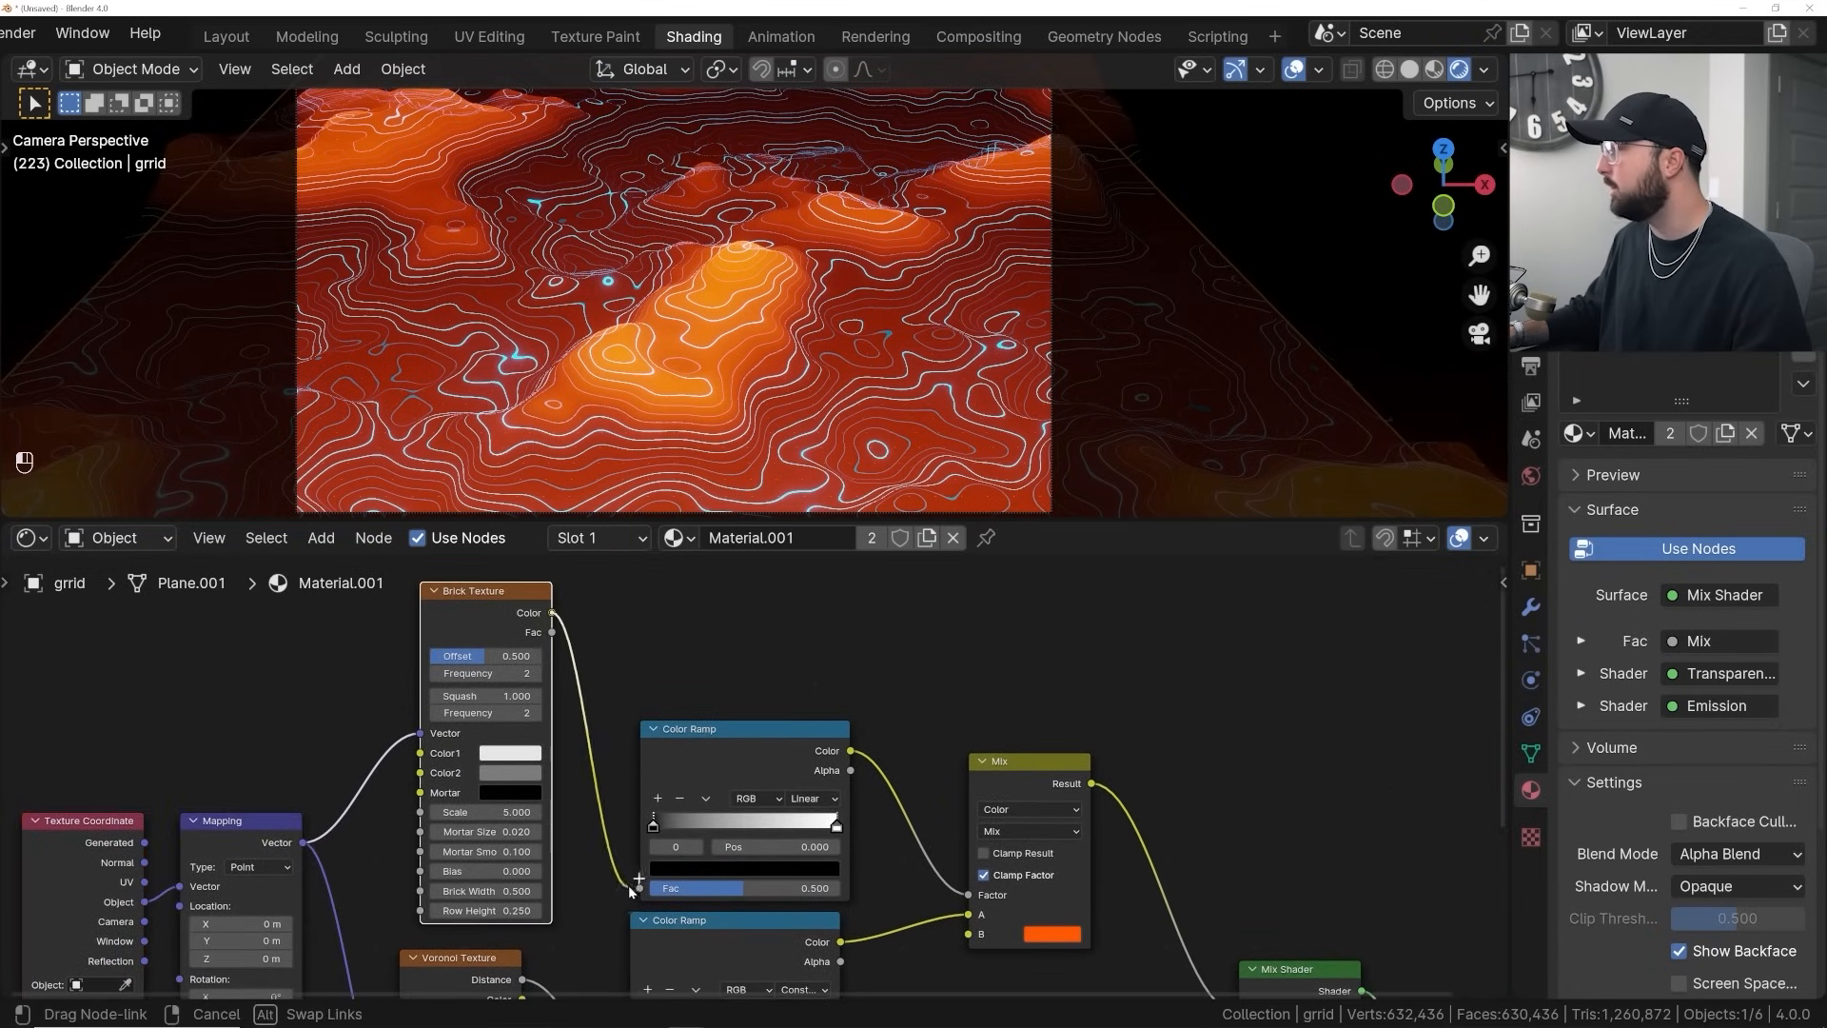
left_click_drag(630, 891, 640, 888)
Set the Brick Texture's Offset to 0 so the bricks line up in a regular grid
scroll(717, 390, "up", 4)
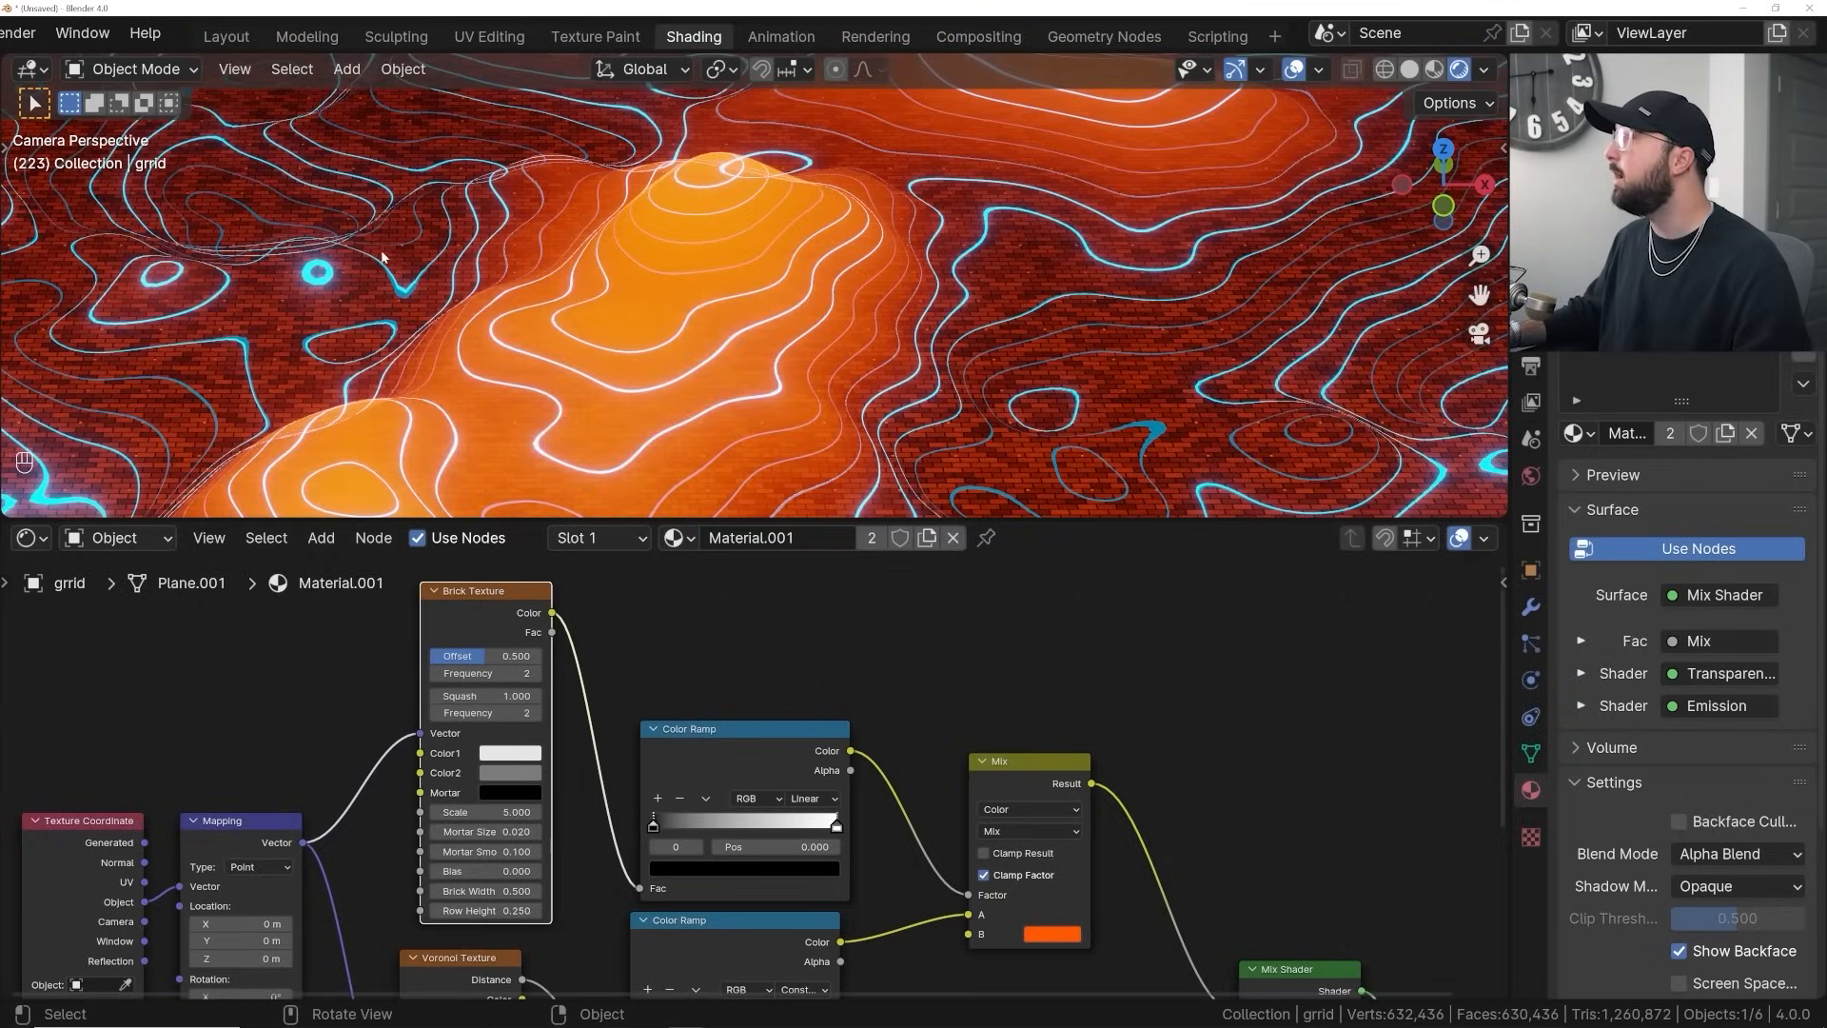
middle_click_drag(390, 318, 799, 333, "shift")
scroll(732, 379, "up", 4)
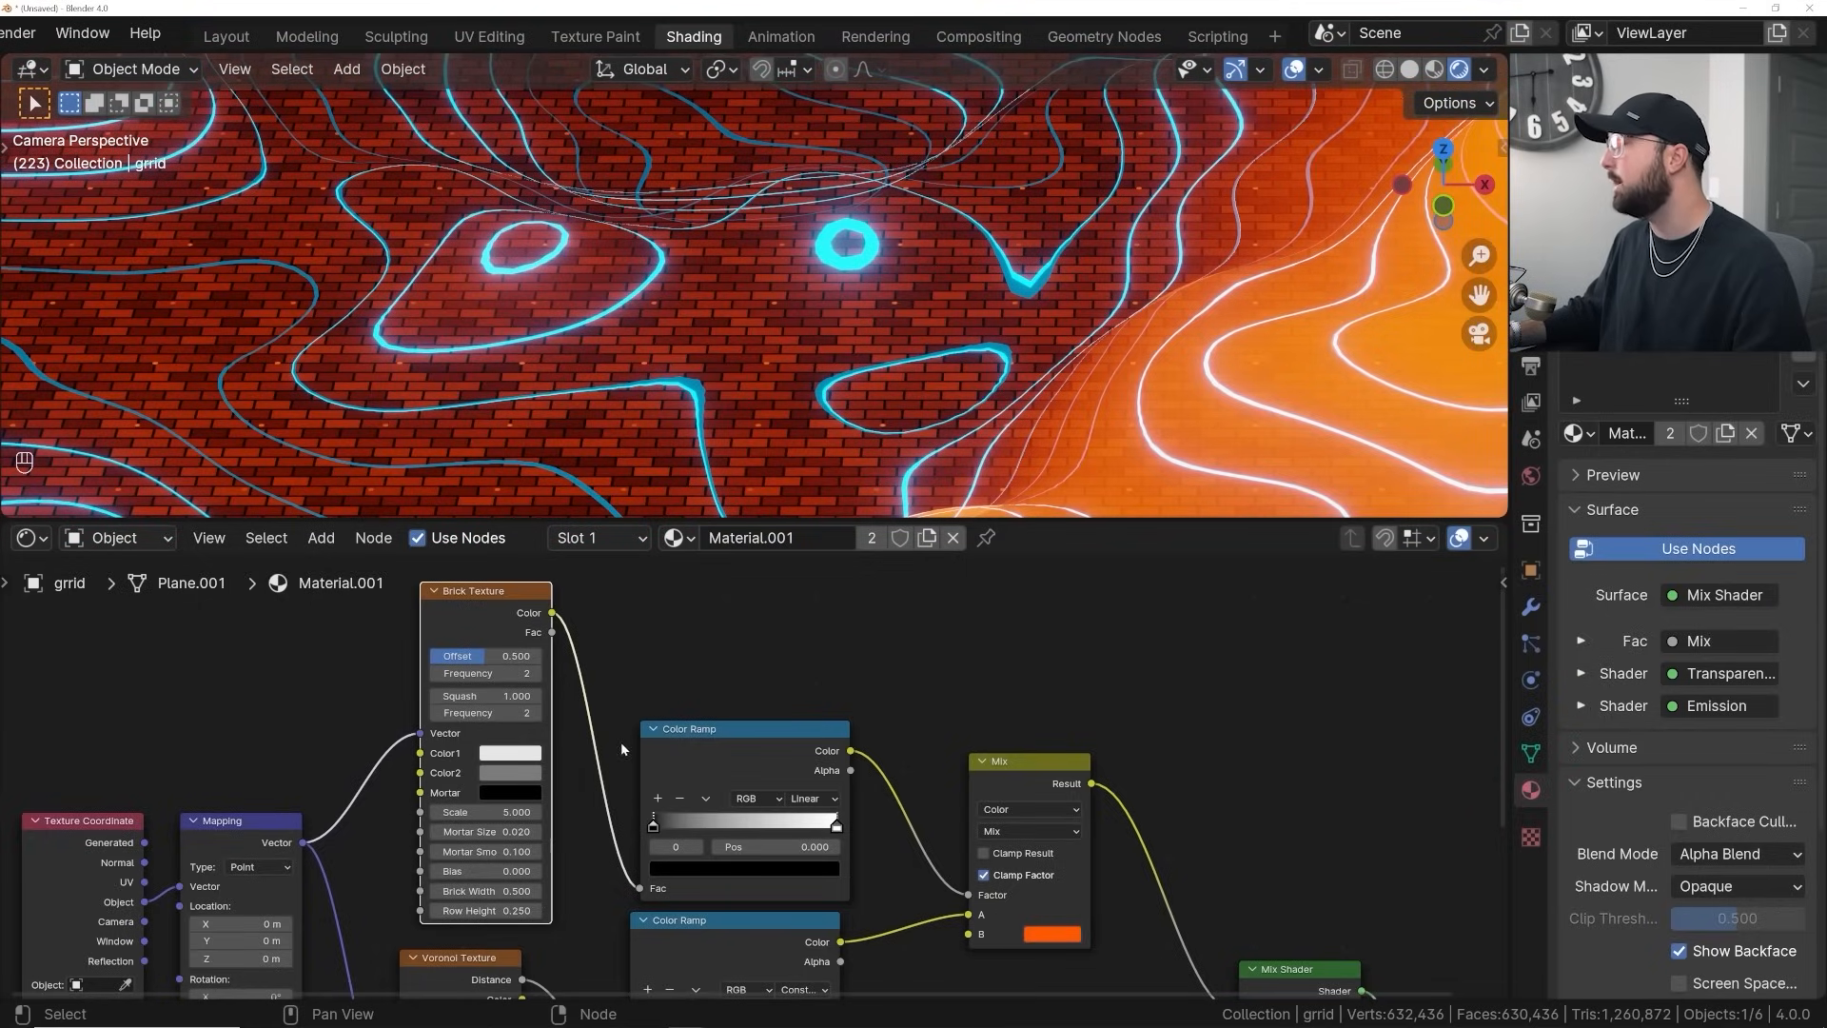
left_click_drag(495, 655, 433, 656)
scroll(512, 757, "up", 2)
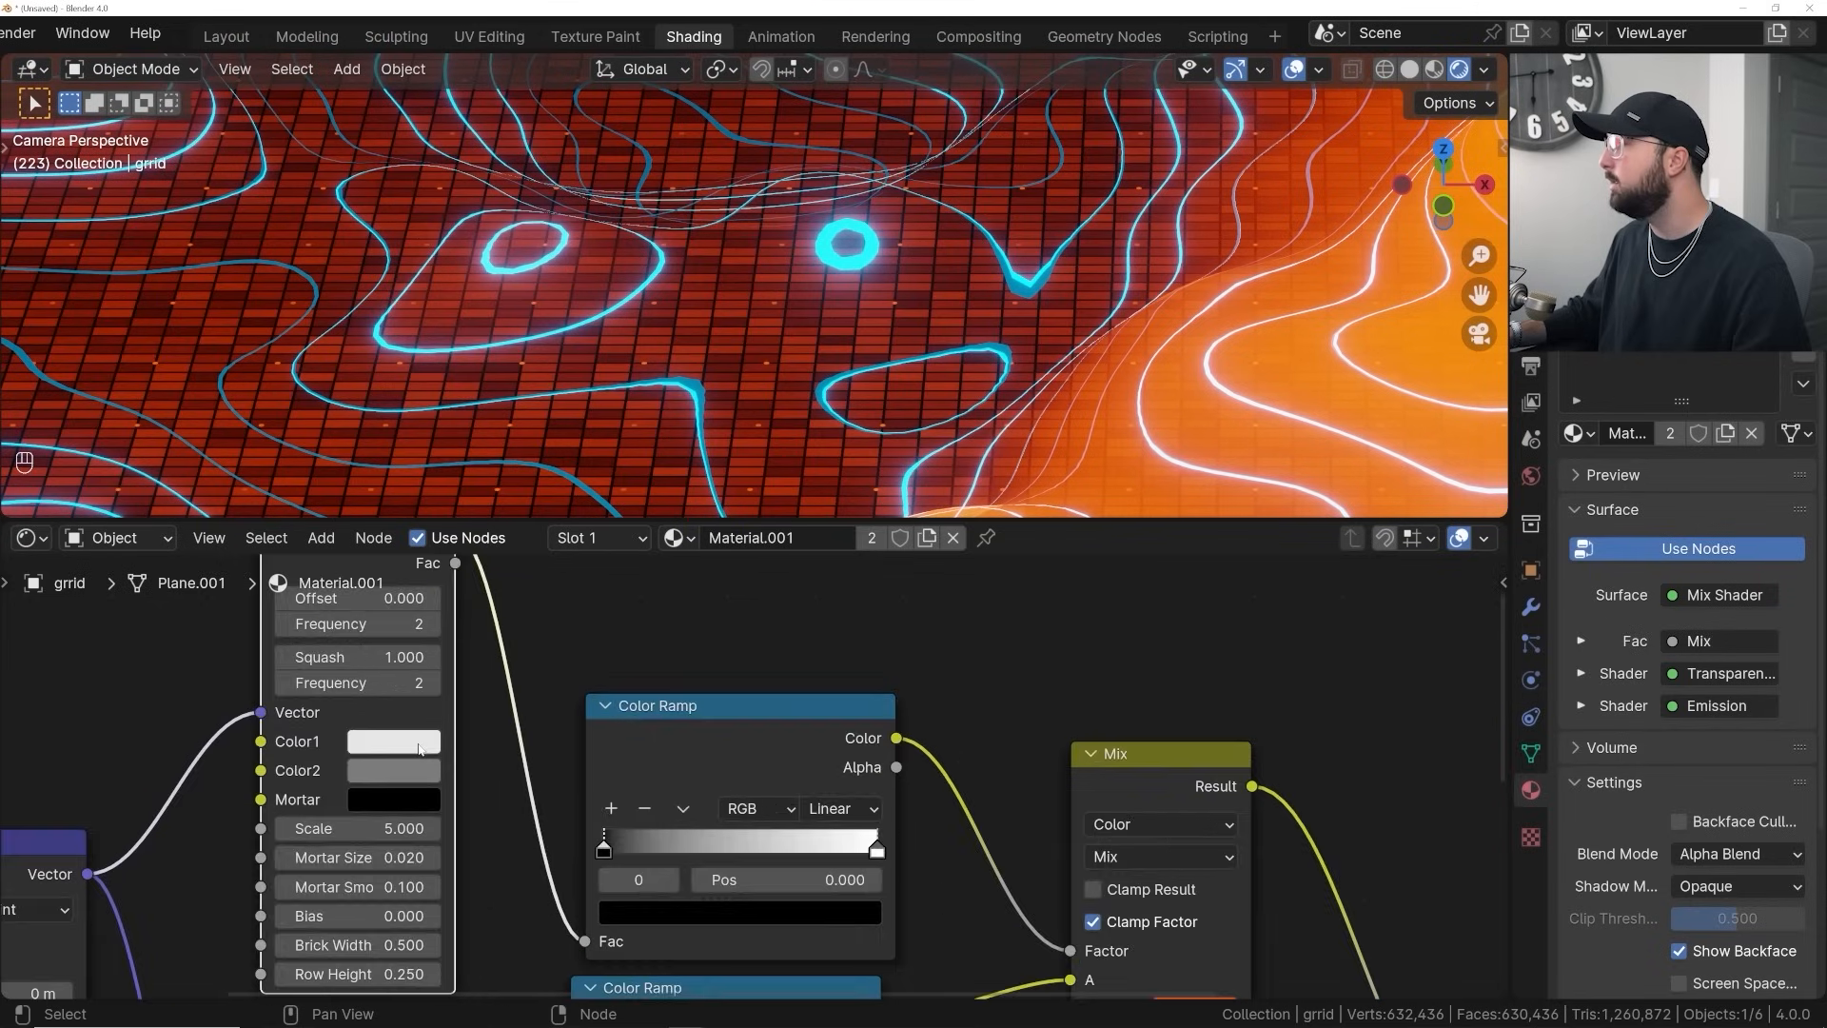
Set both Color1 and Color2 of the Brick Texture to pure white with a Value of 1
left_click(394, 740)
left_click_drag(541, 676, 575, 676)
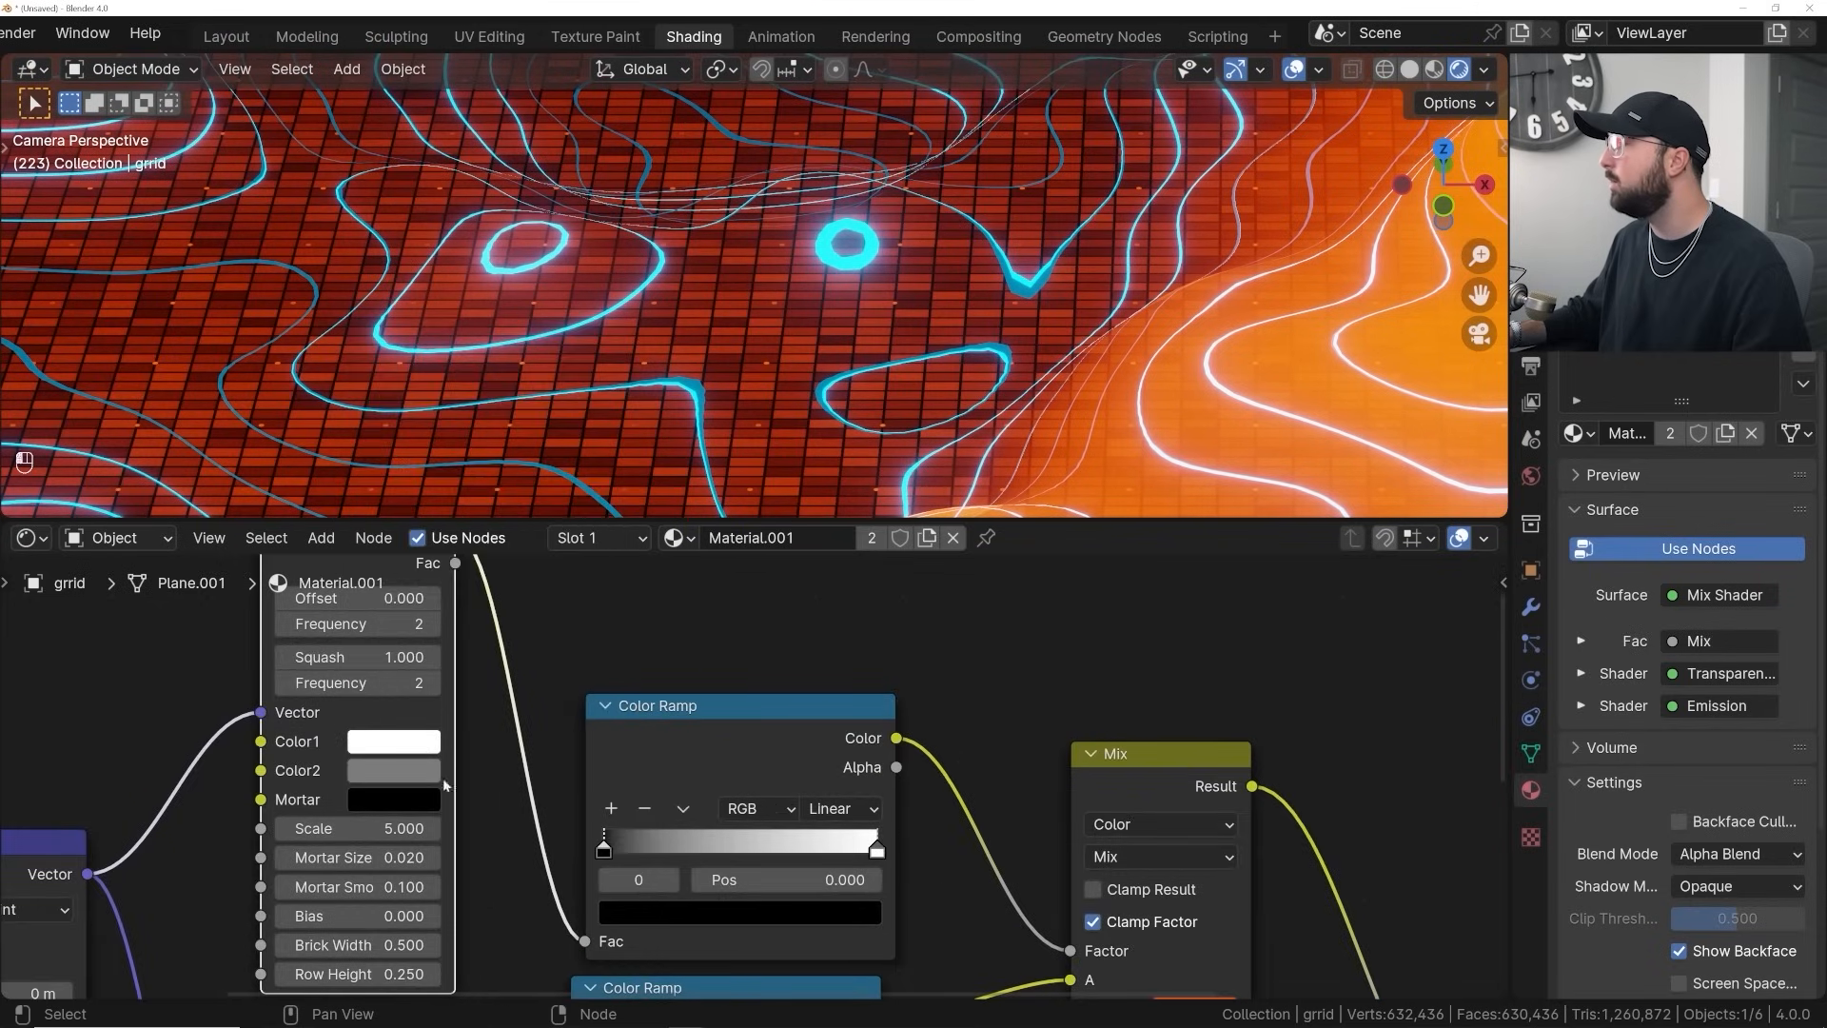
left_click(418, 770)
left_click_drag(400, 706, 514, 706)
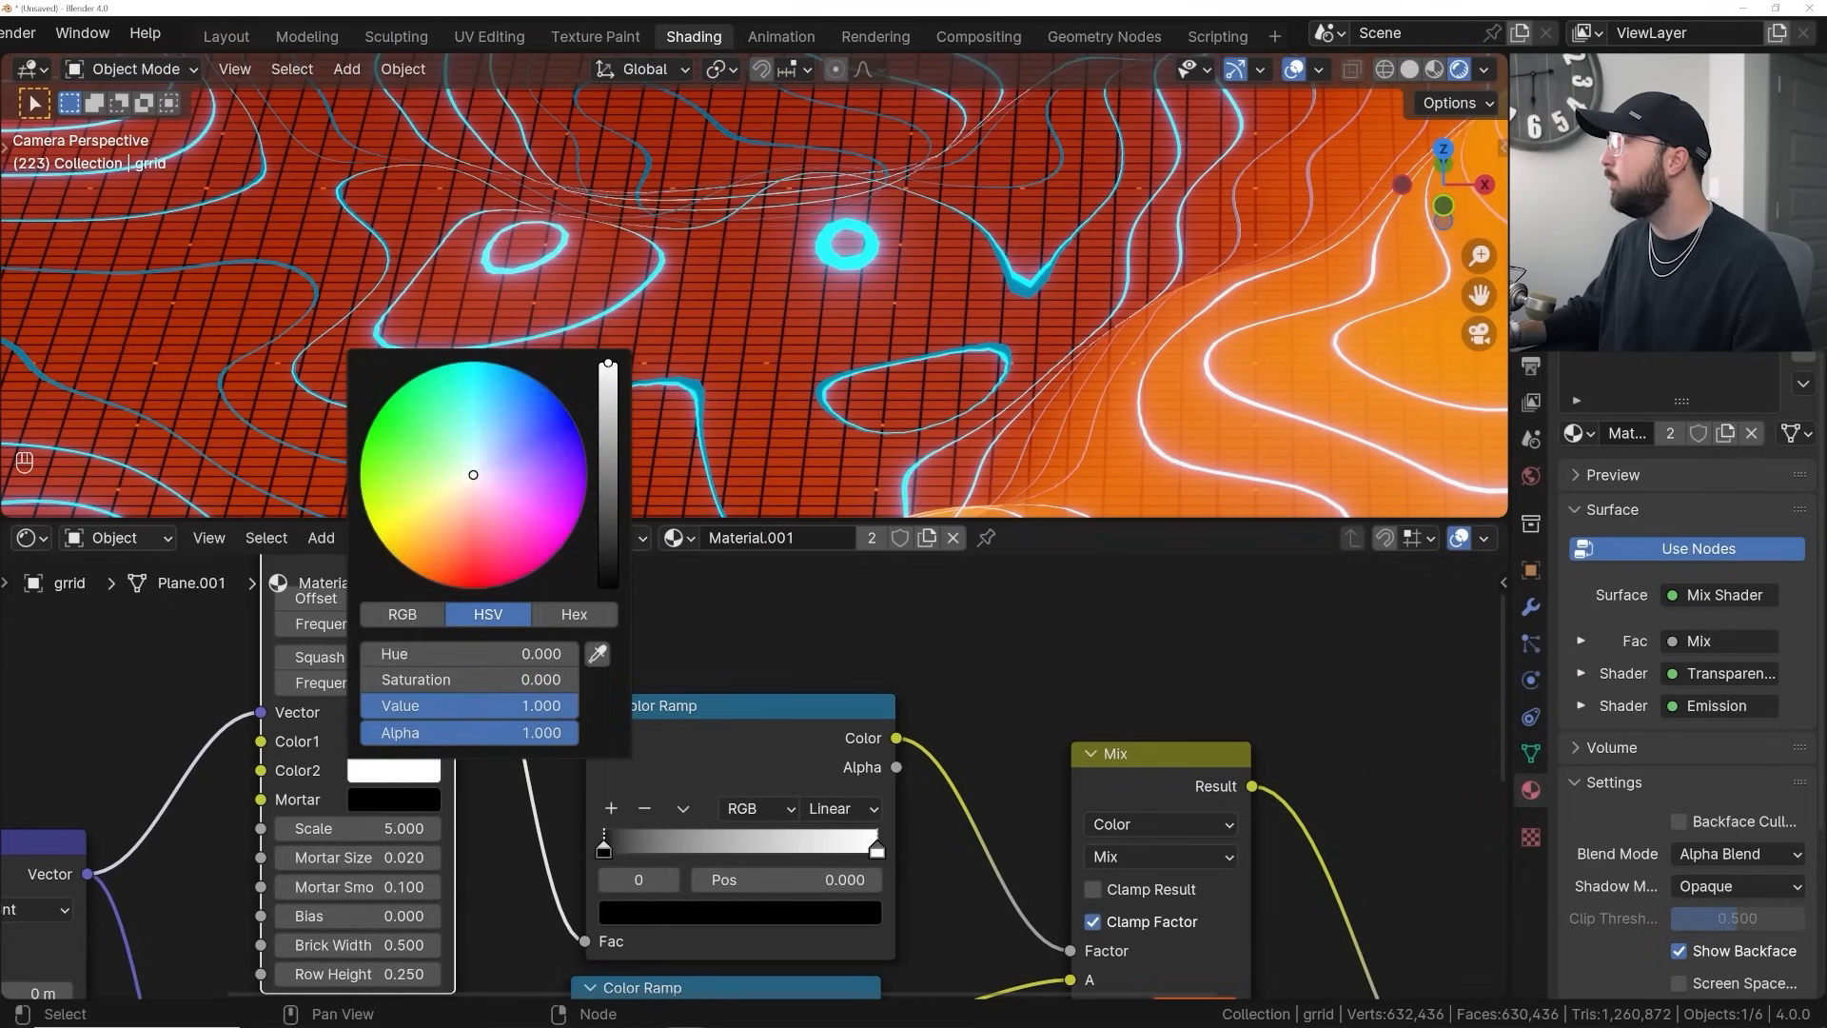
Flip the Color Ramp fed by the Brick Texture so it runs from white to black
left_click(684, 808)
left_click(709, 837)
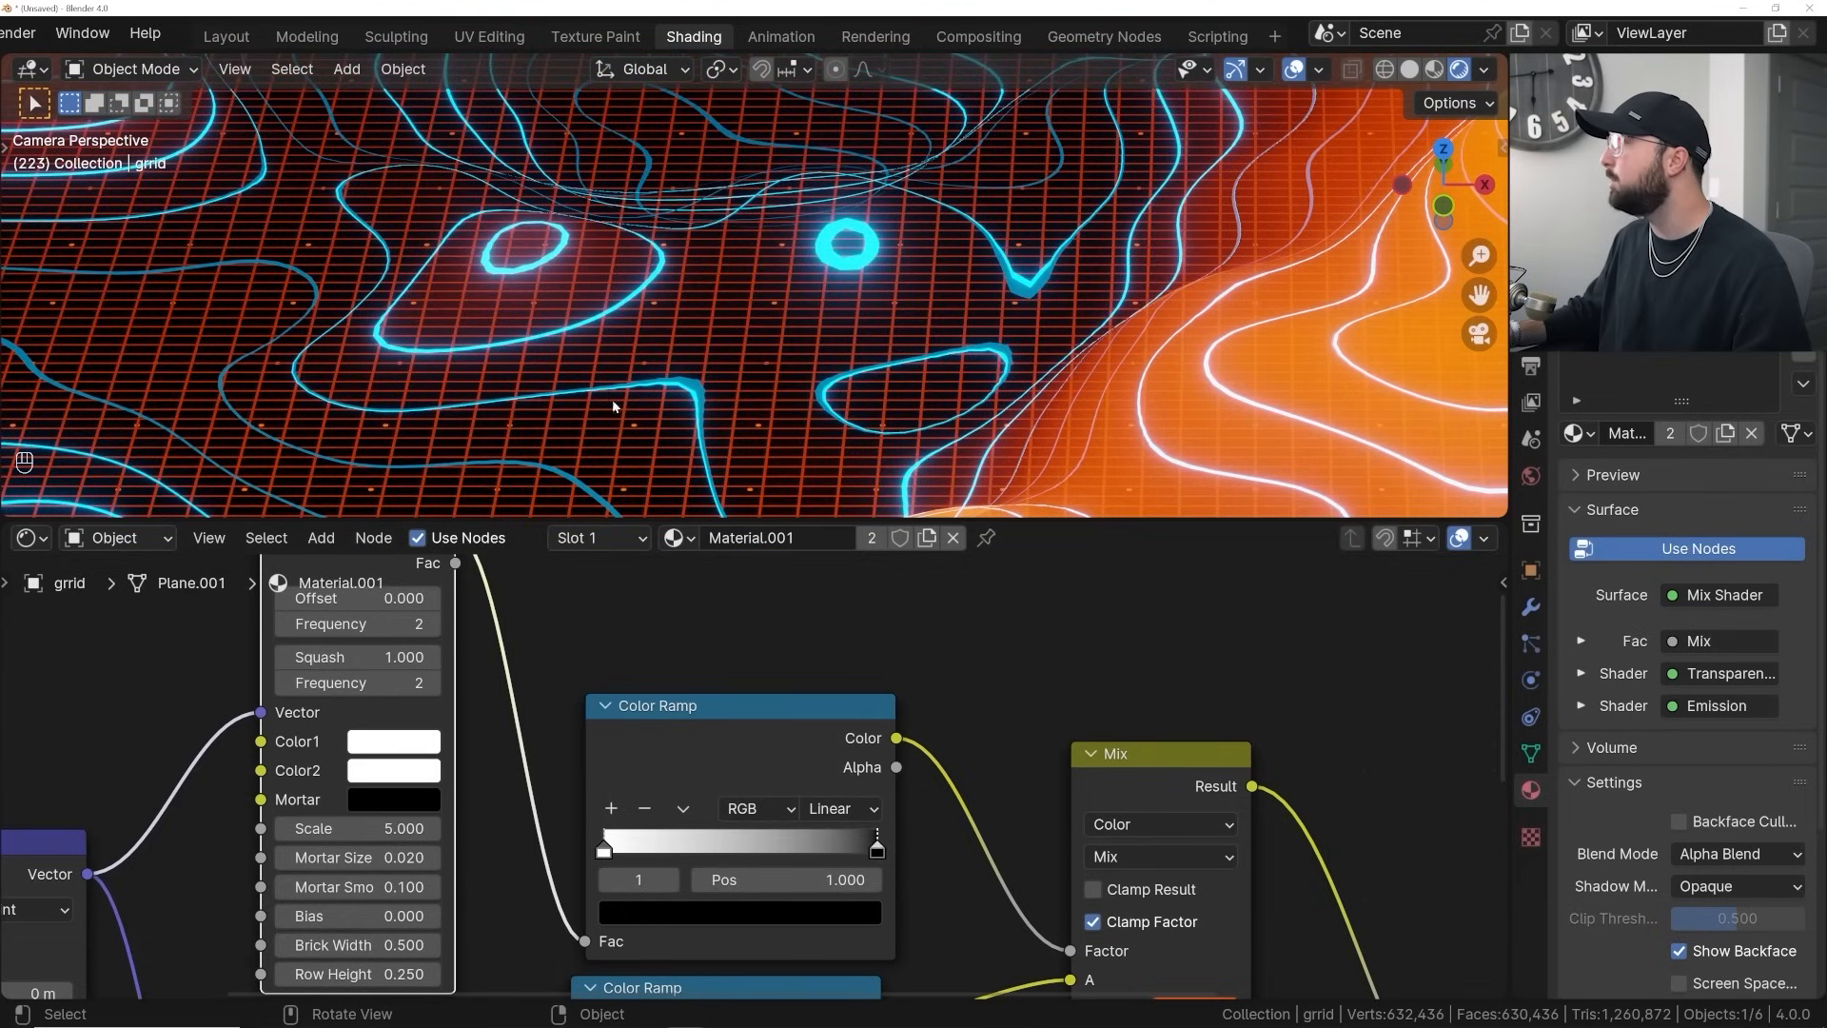
middle_click_drag(518, 868, 644, 772)
key("ctrl+z")
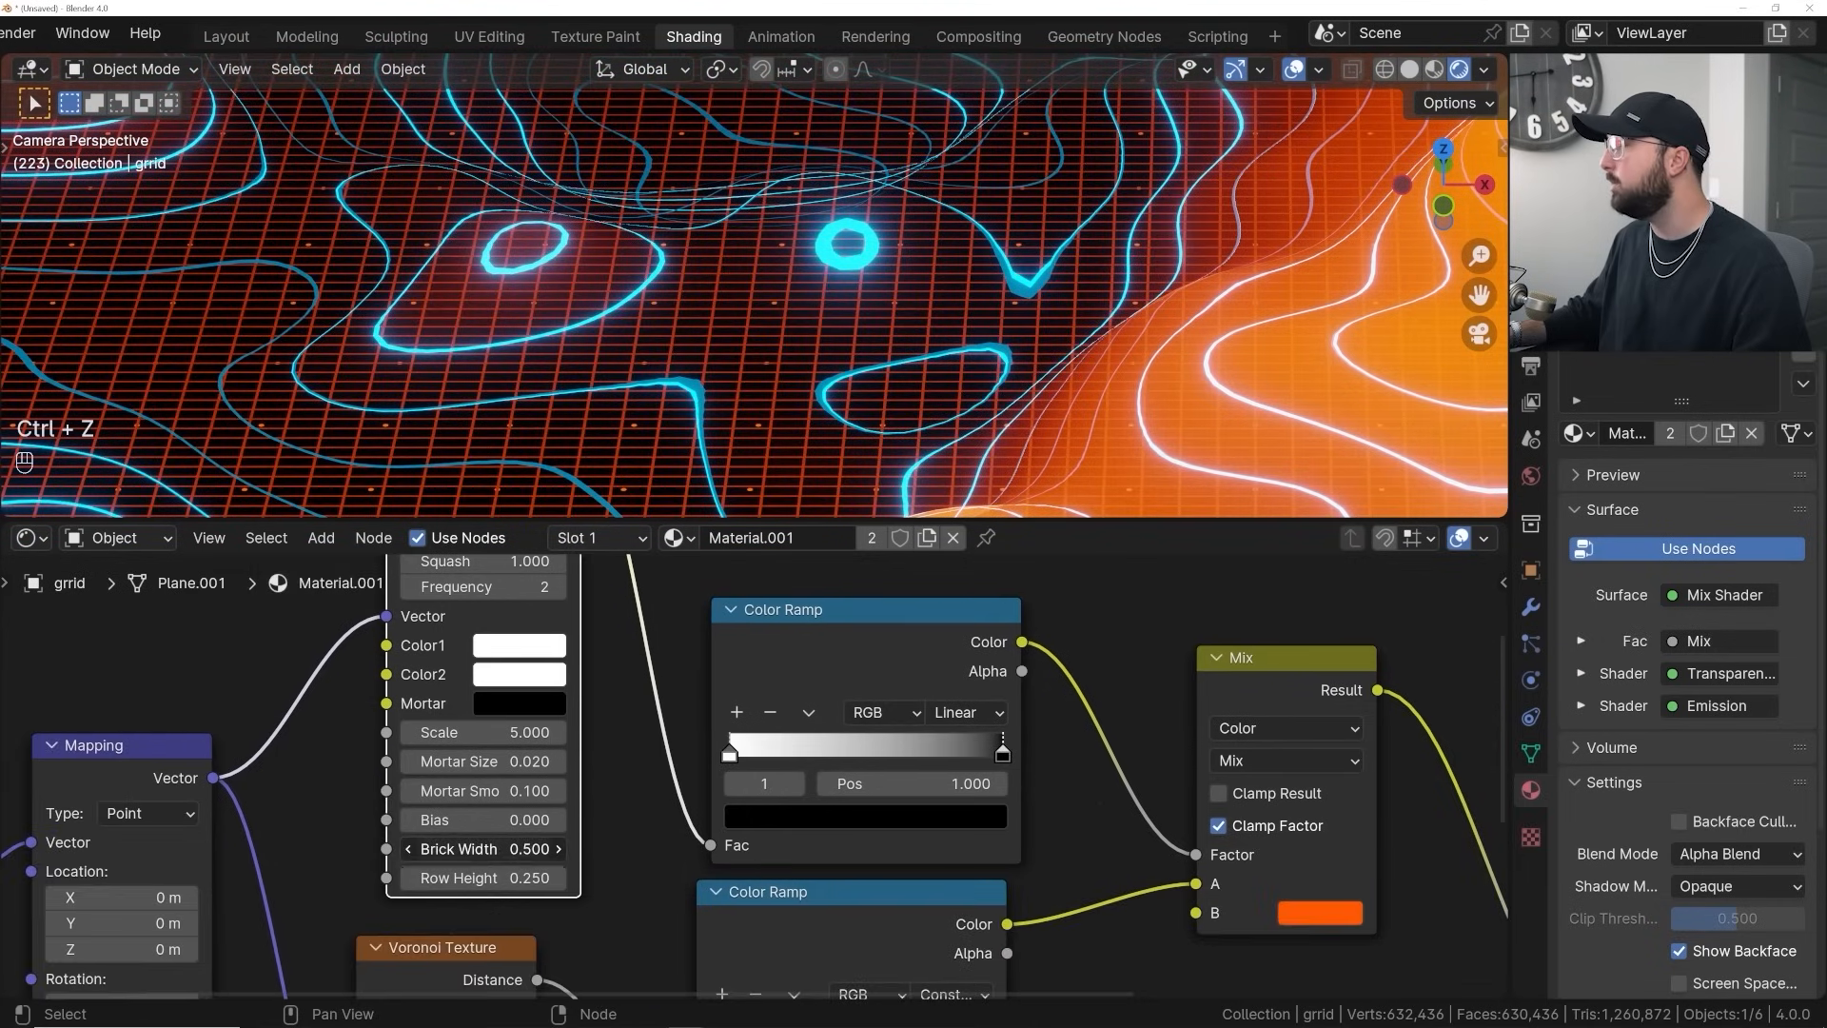
Set the Brick Texture's Brick Width and Row Height to 1 and its Mortar Smooth to 0
left_click_drag(476, 848, 476, 877)
type("1")
key("Return")
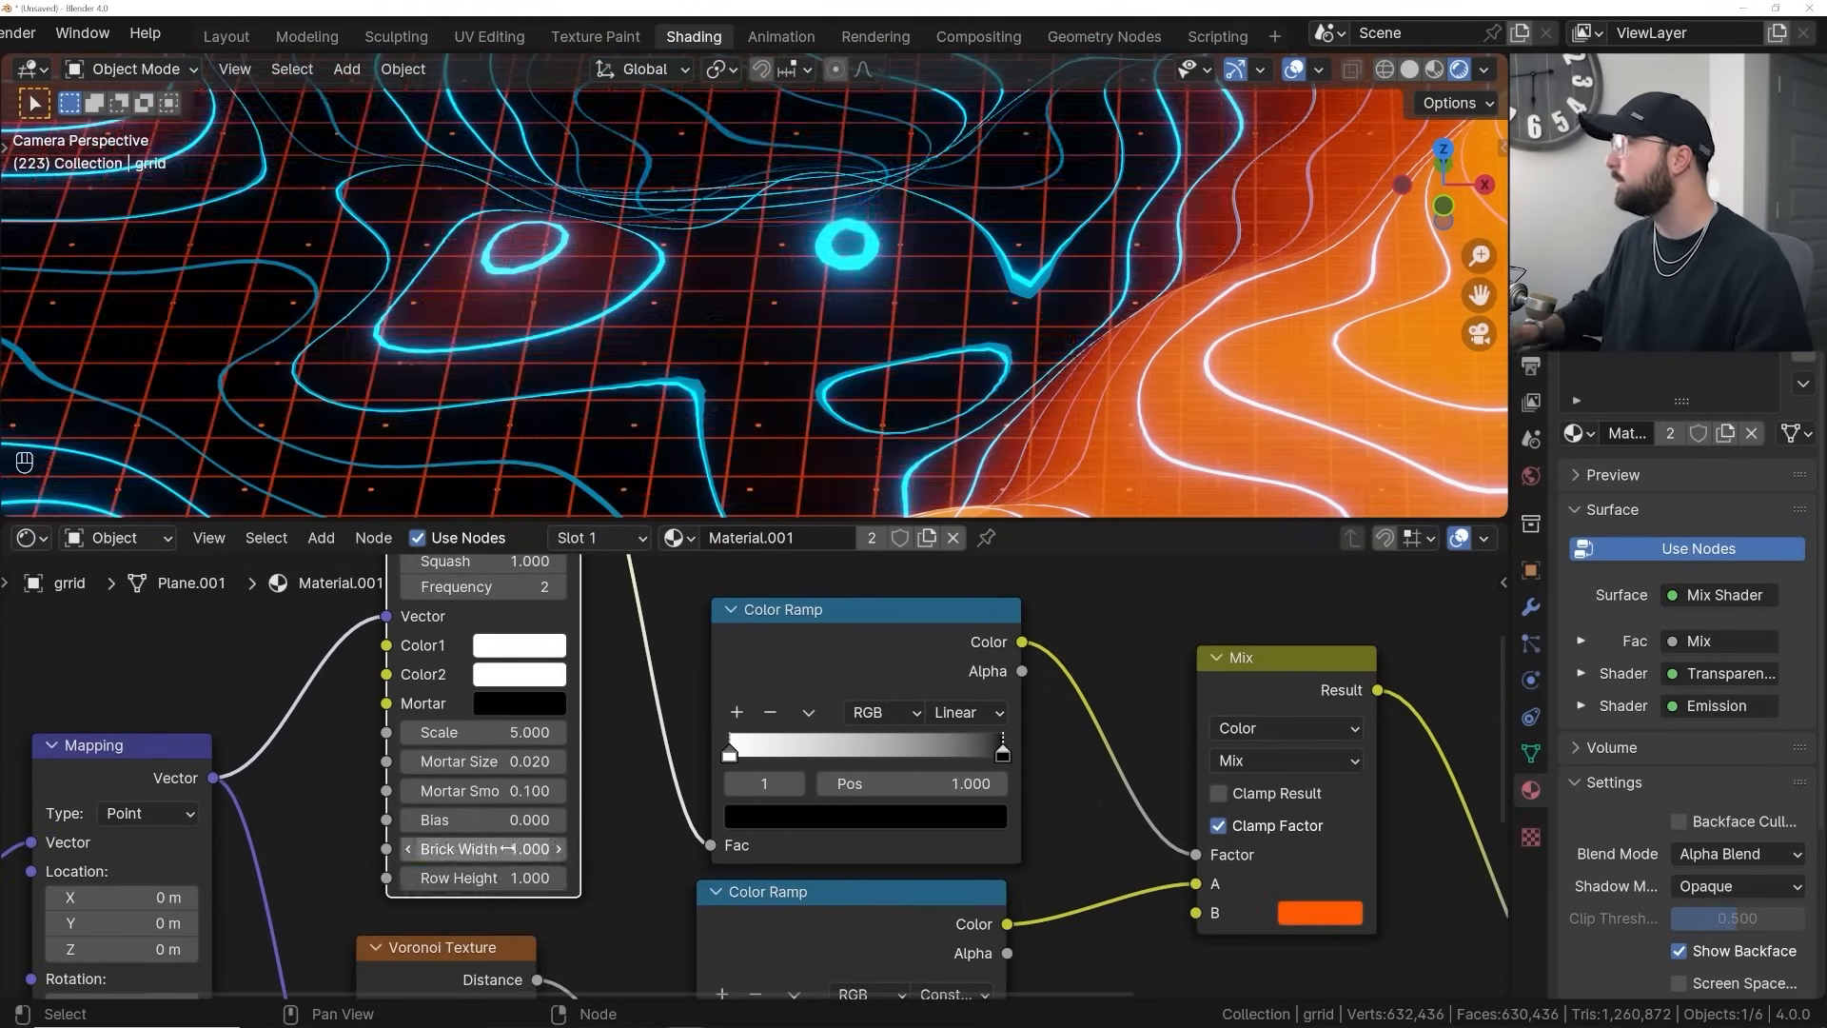
mouse_move(492, 790)
left_mouse_down()
mouse_move(448, 791)
mouse_move(498, 790)
left_mouse_up()
Set the Brick Texture's Scale to 1 and its Mortar Size to 0.005
left_click(483, 731)
type("1")
key("Return")
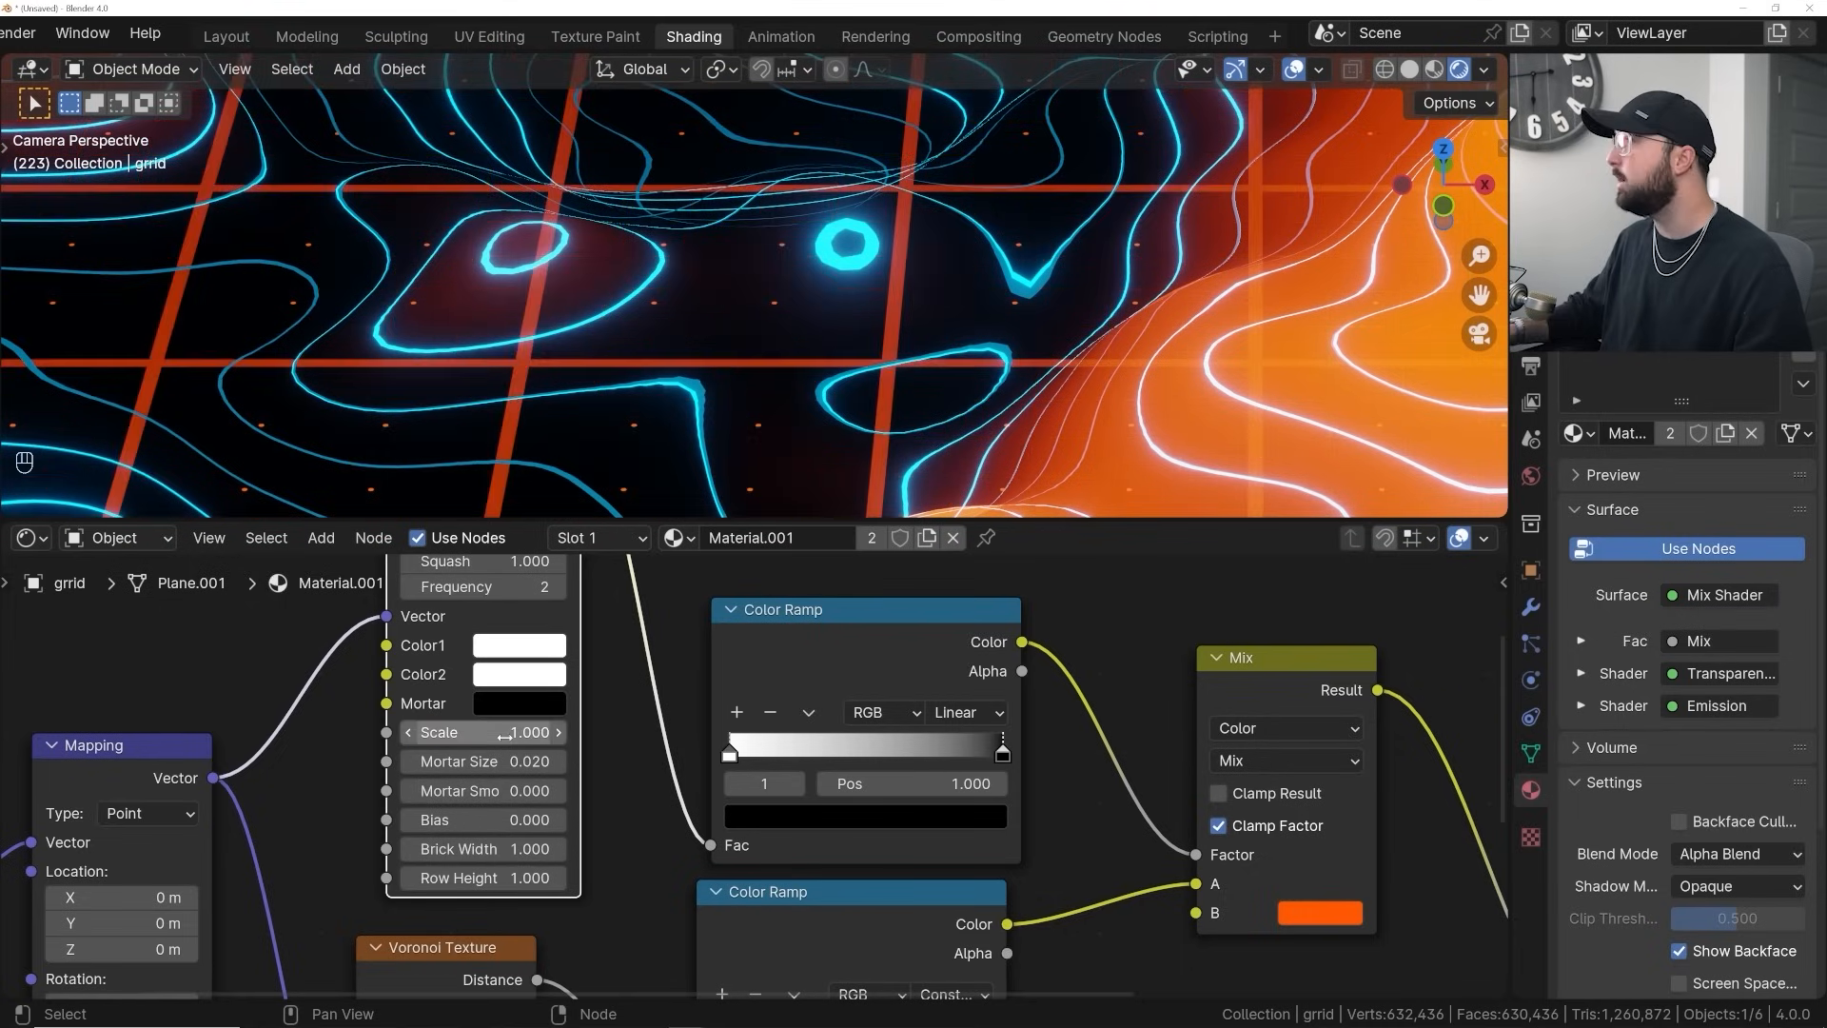
left_click(484, 761)
key("BackSpace")
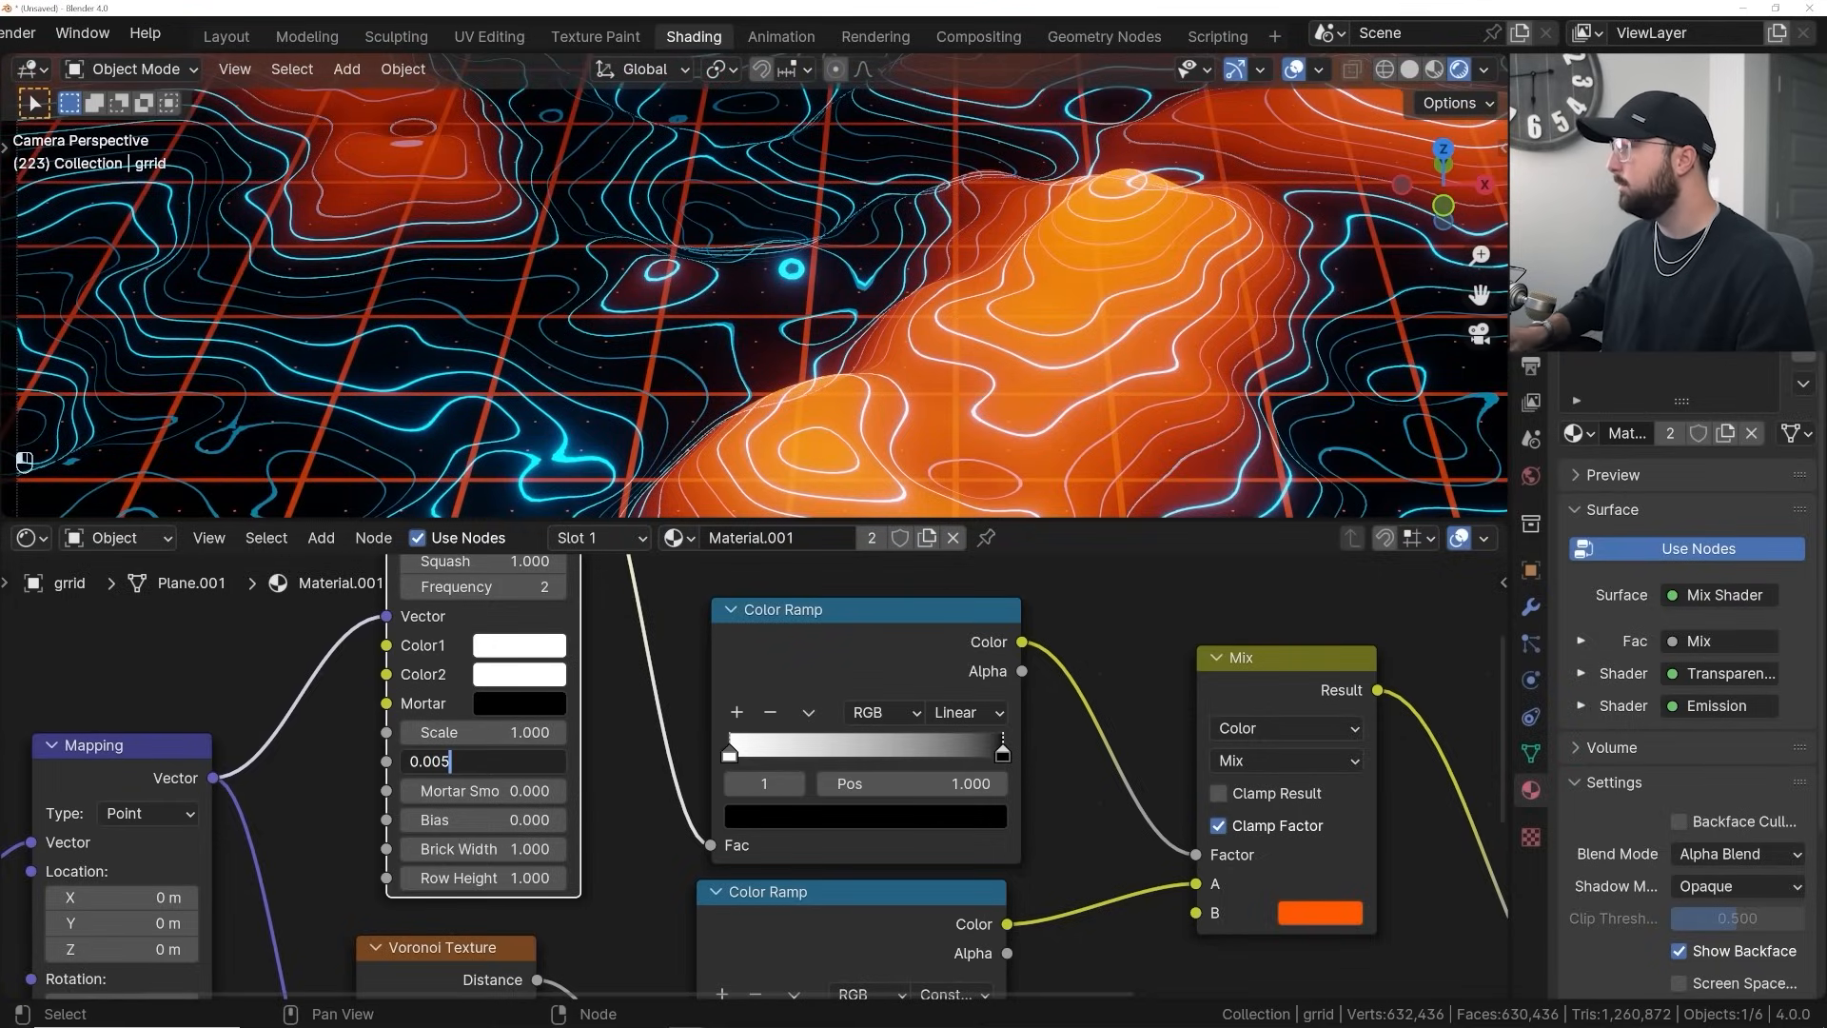
type("05")
key("Return")
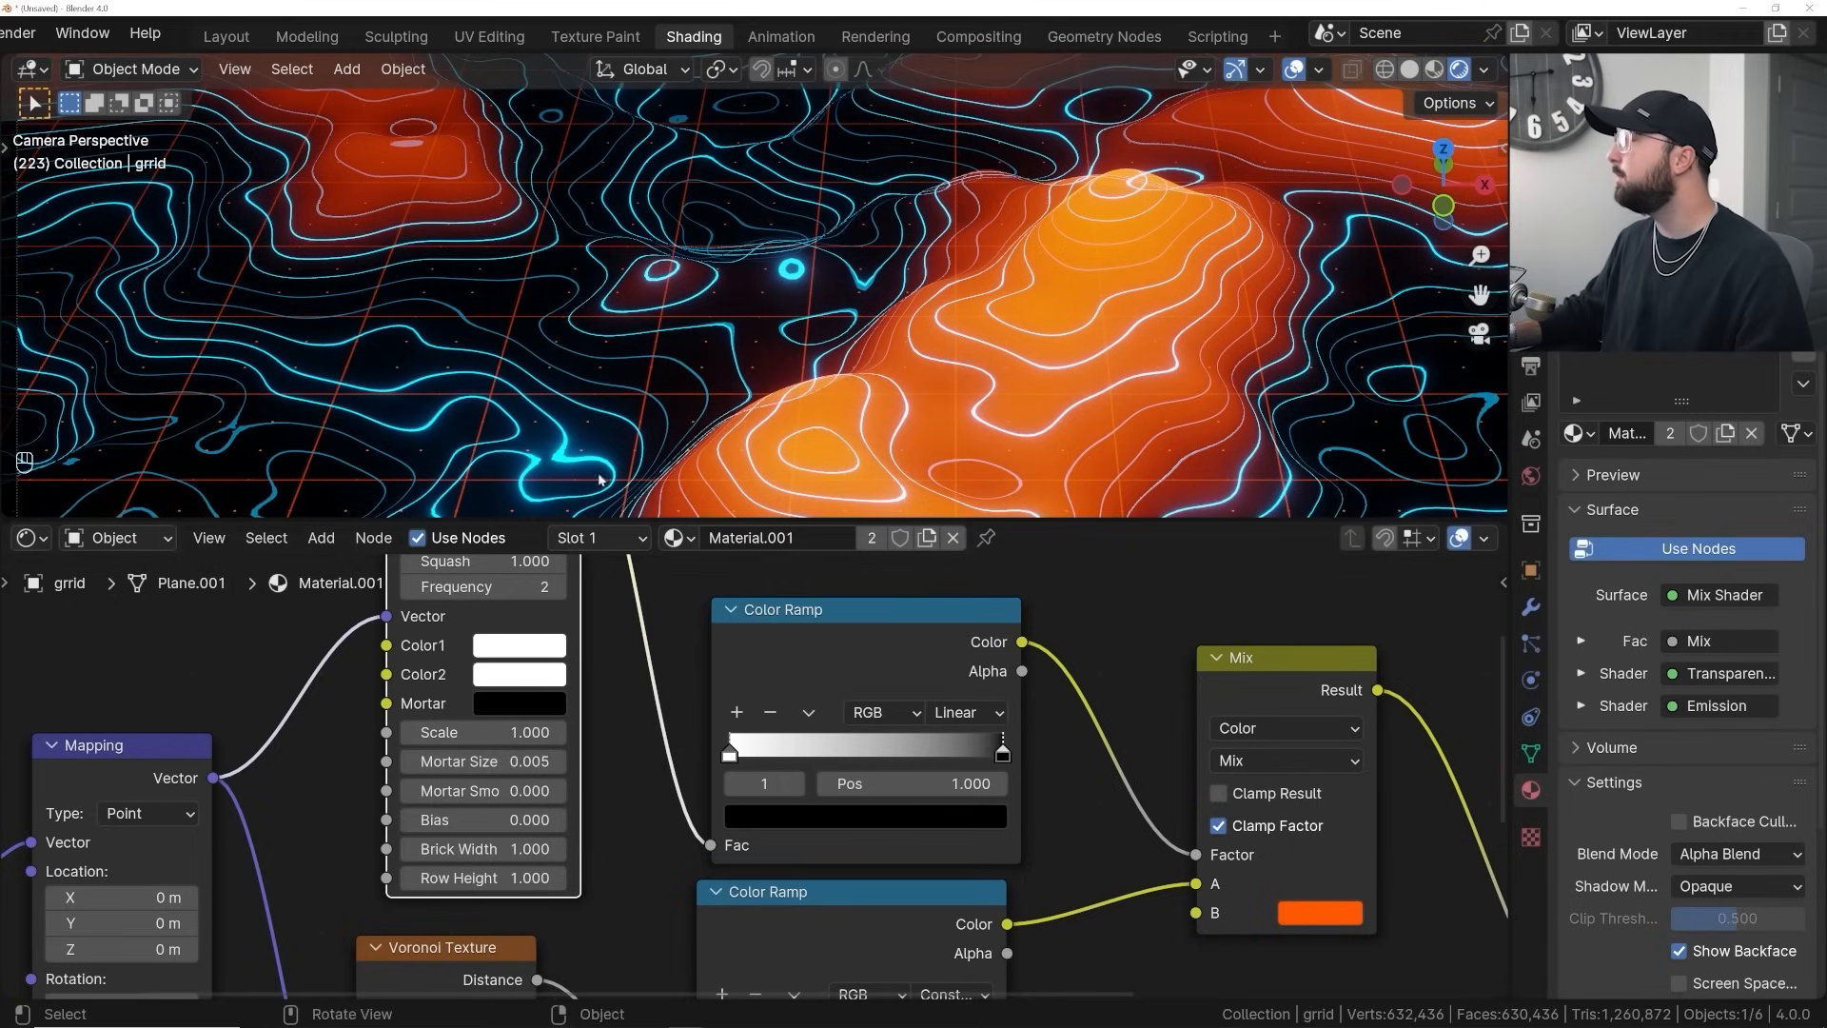
Enlarge the grid cells with a Brick Texture Scale of 0.5 and thin the lines with a Mortar Size of 0.001
left_click(484, 732)
type(".5")
key("Return")
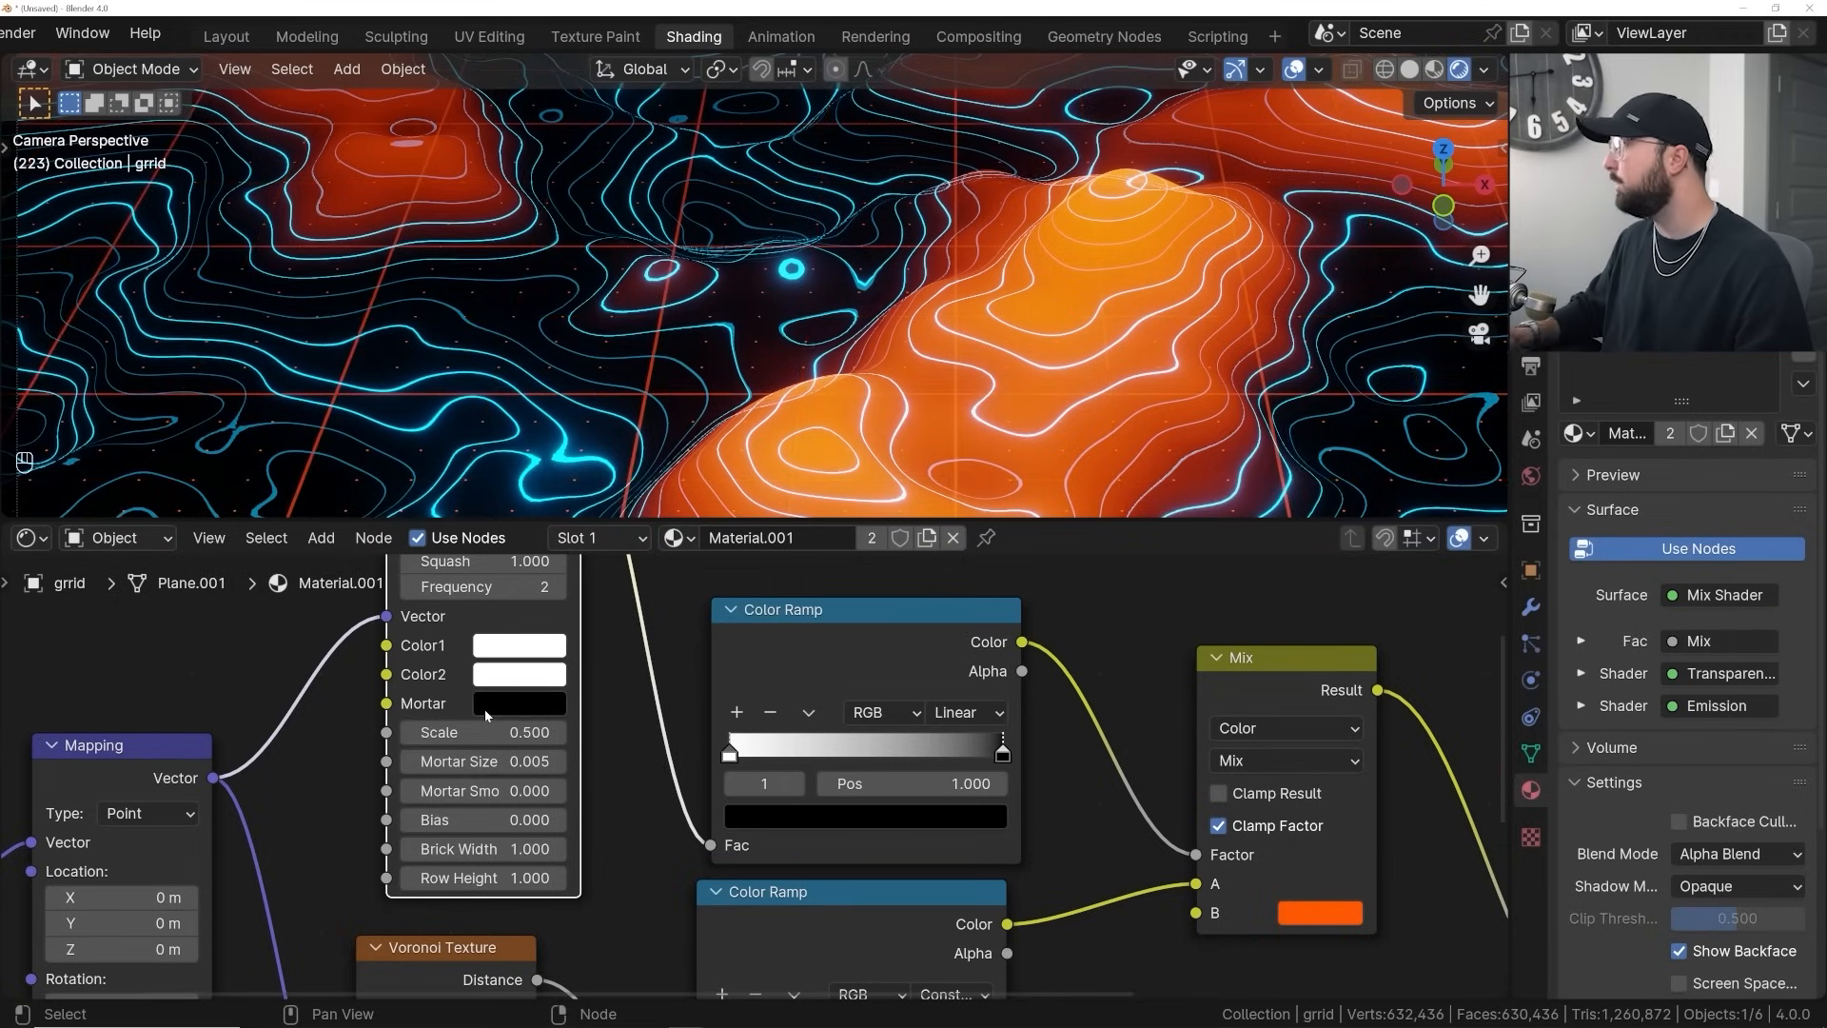
scroll(807, 345, "up", 5)
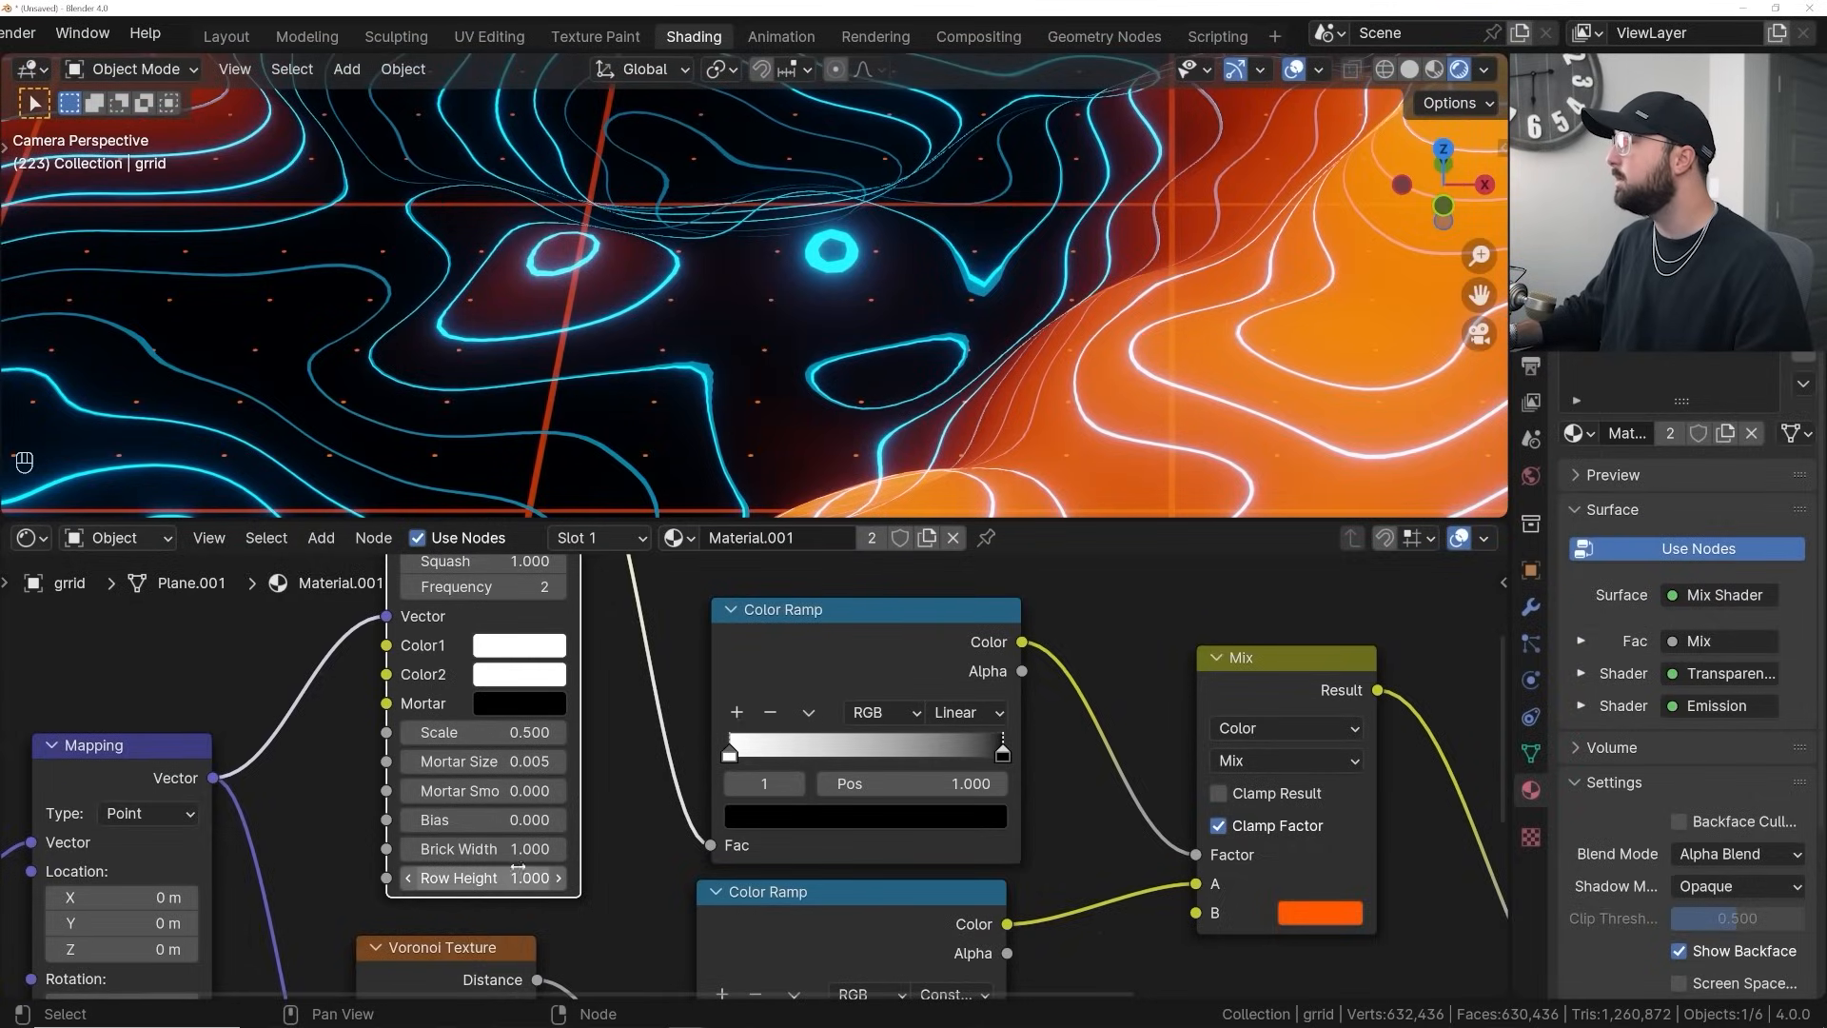
middle_click_drag(494, 419, 422, 229)
left_click(481, 762)
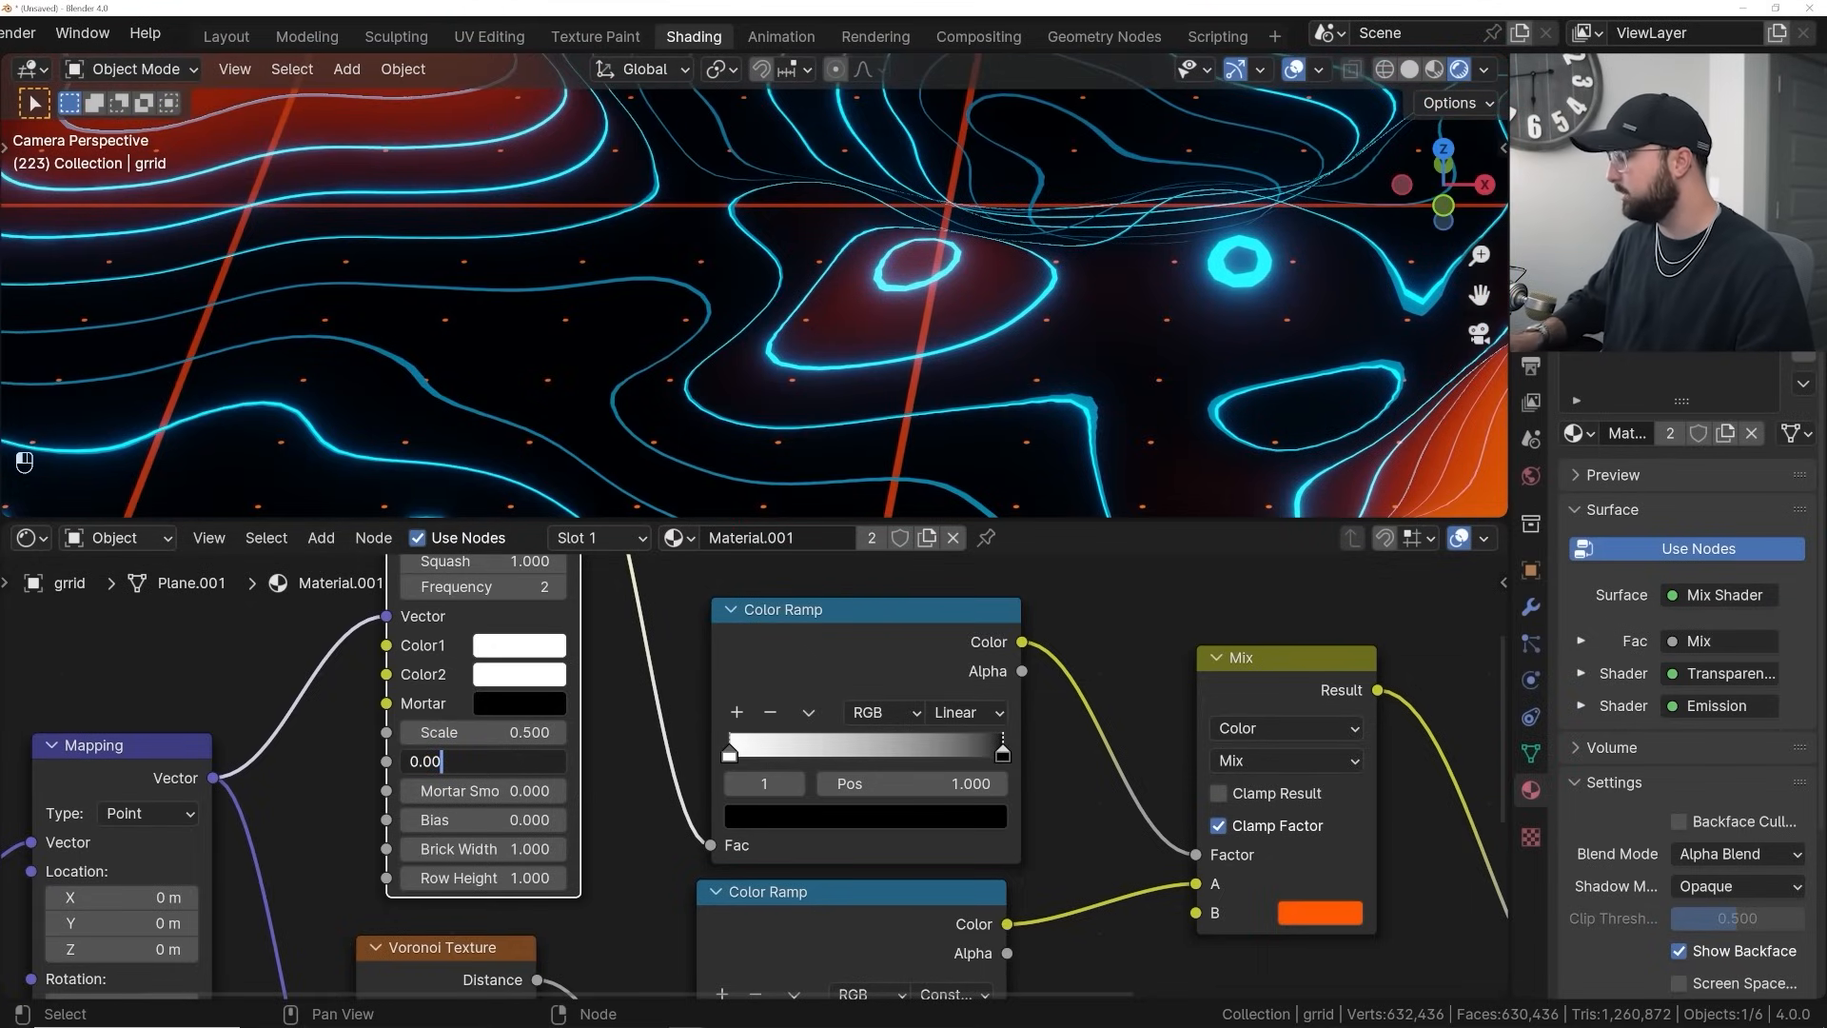
type("1")
key("Return")
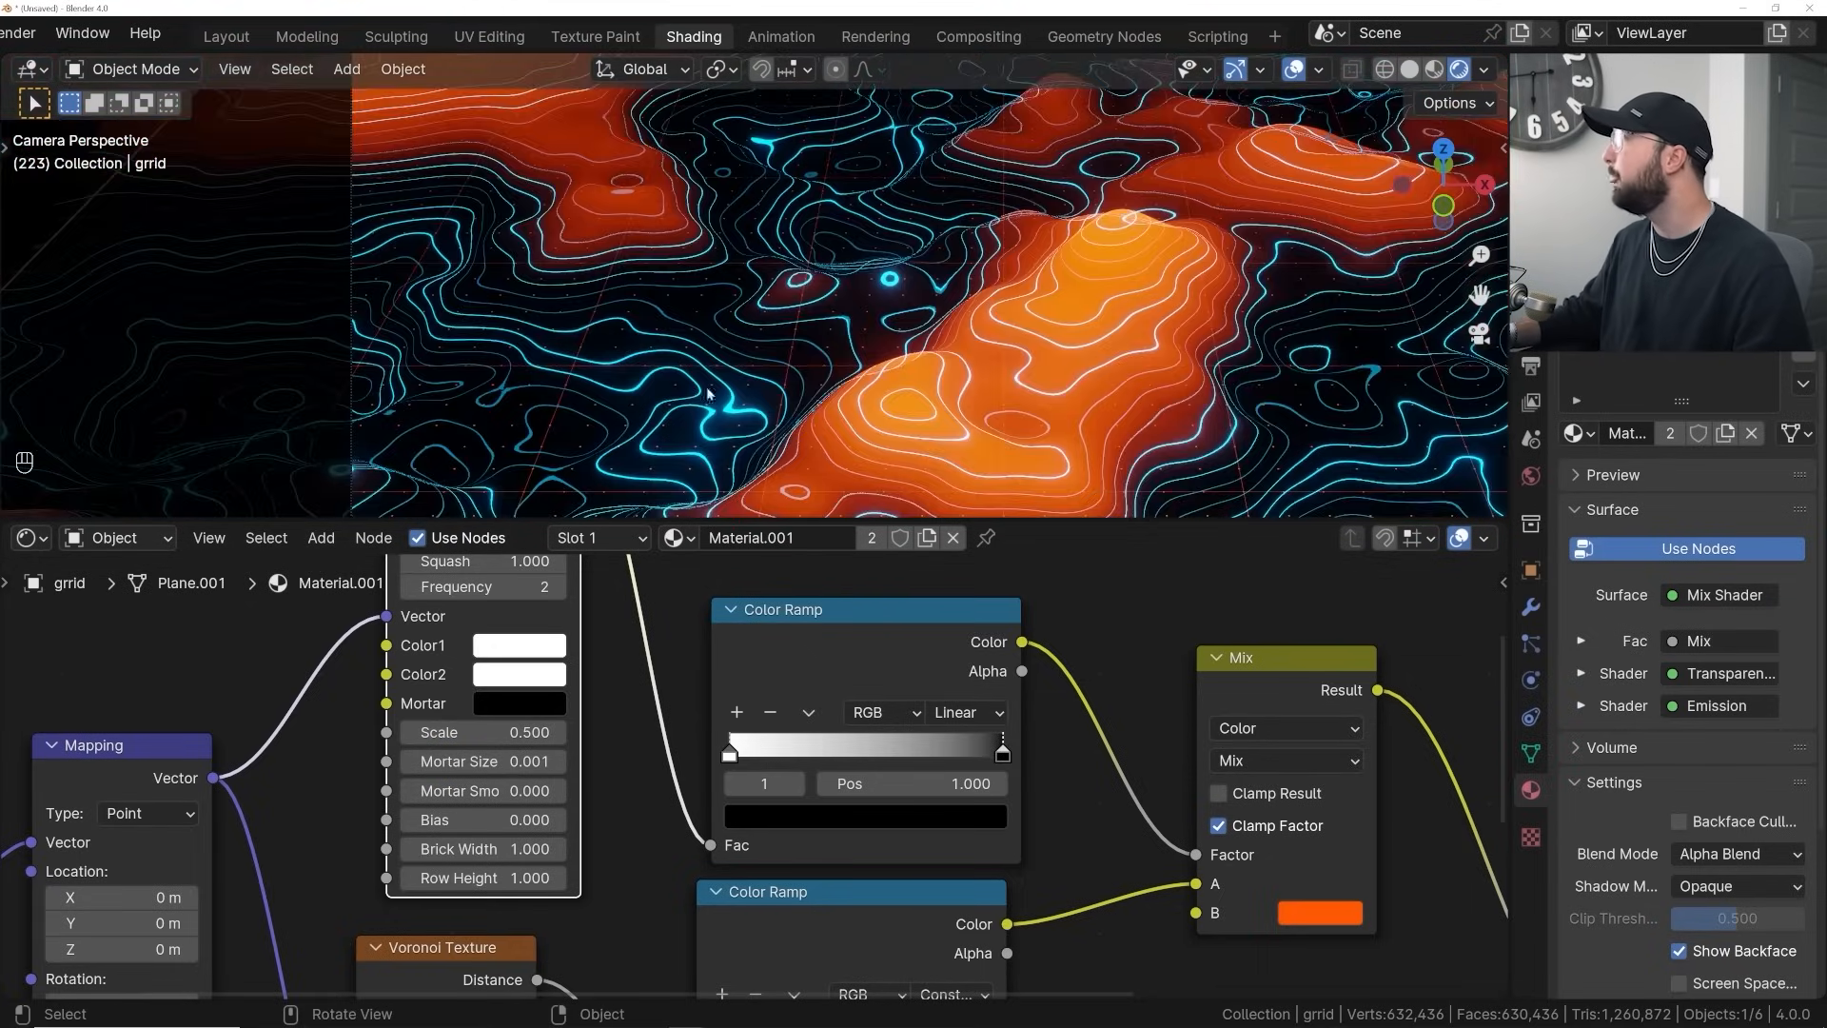
Shrink the dots by setting stop 1 of the Voronoi Texture's Color Ramp to position 0.016
middle_click_drag(743, 389, 712, 381, "shift")
scroll(824, 370, "up", 4)
middle_click_drag(1034, 767, 571, 635, "shift")
scroll(657, 895, "down", 4)
middle_click_drag(657, 914, 901, 940)
scroll(761, 857, "up", 4)
middle_click_drag(761, 856, 738, 746)
left_click_drag(607, 764, 612, 777)
left_click_drag(729, 868, 733, 869, "shift")
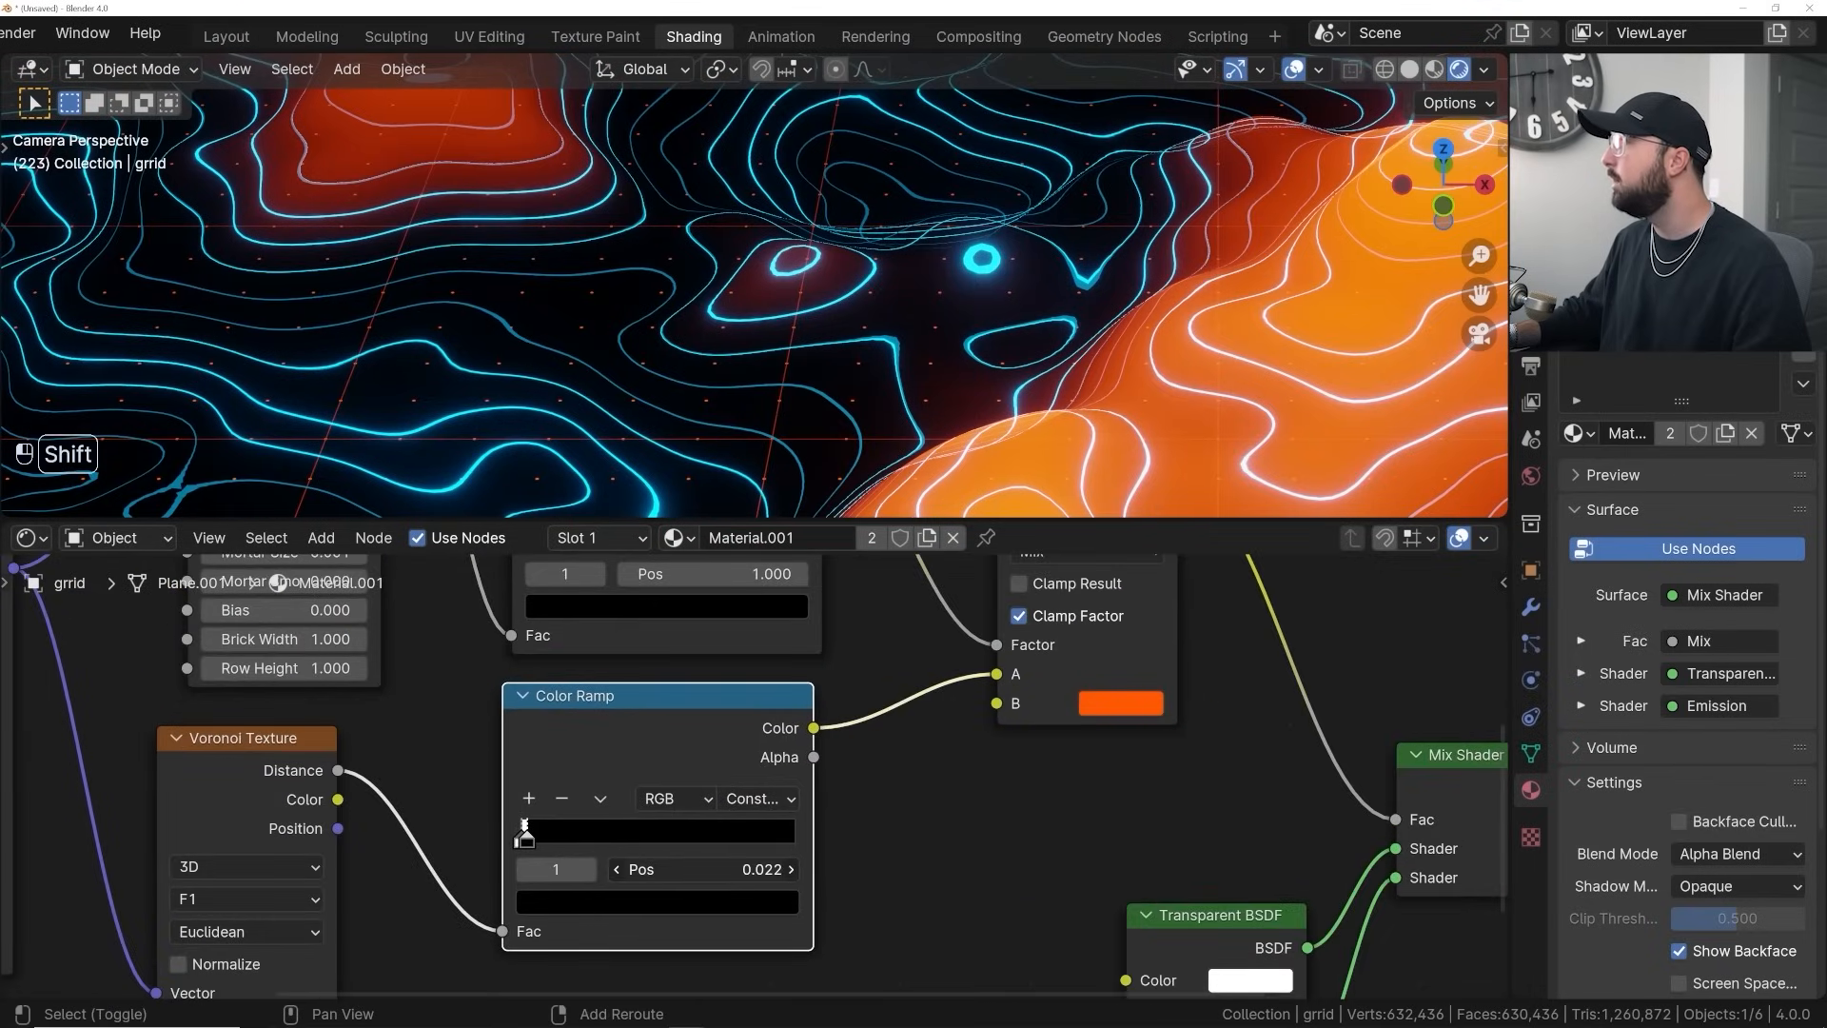
scroll(1009, 476, "down", 5)
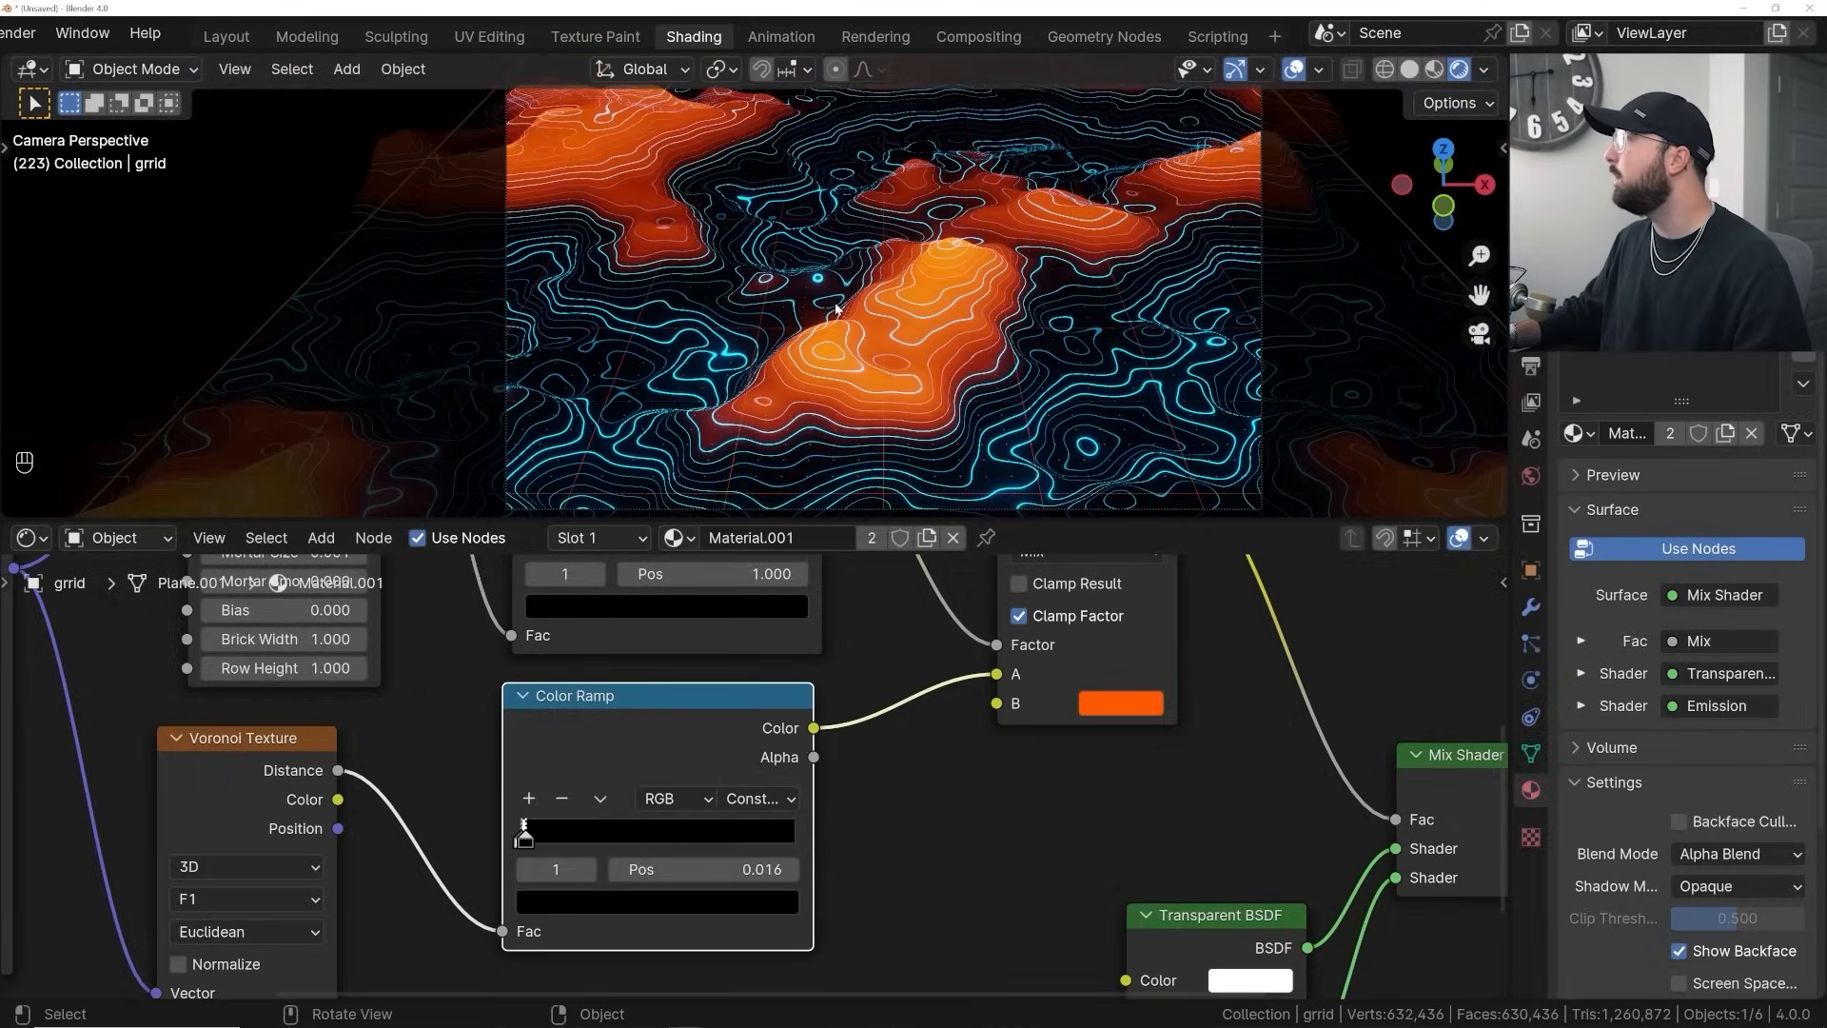
Adjust the Emission shader's strength in the grid material
scroll(1130, 759, "down", 2)
middle_click_drag(1130, 758, 777, 644)
left_click_drag(887, 950, 686, 953)
left_click_drag(875, 953, 920, 952)
Show the rendered camera view in the Layout workspace with viewport overlays hidden
scroll(843, 450, "up", 2)
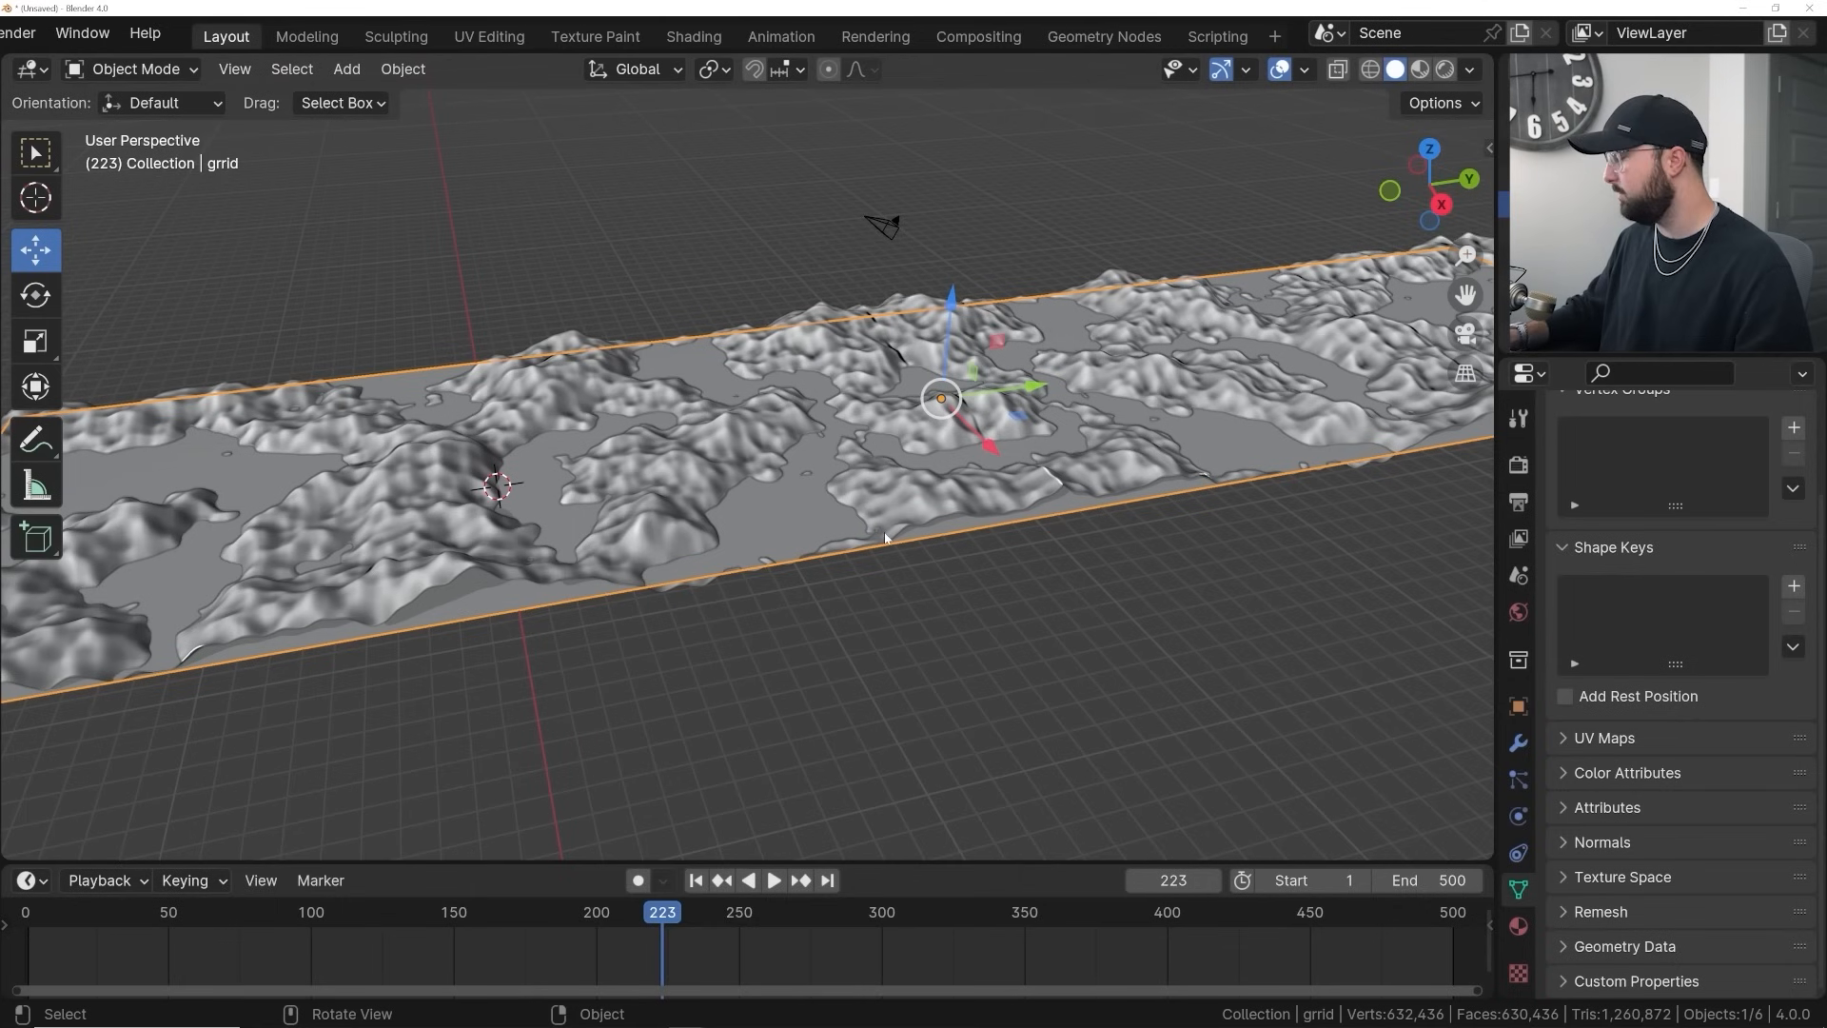
key("KP_0")
left_click(1445, 70)
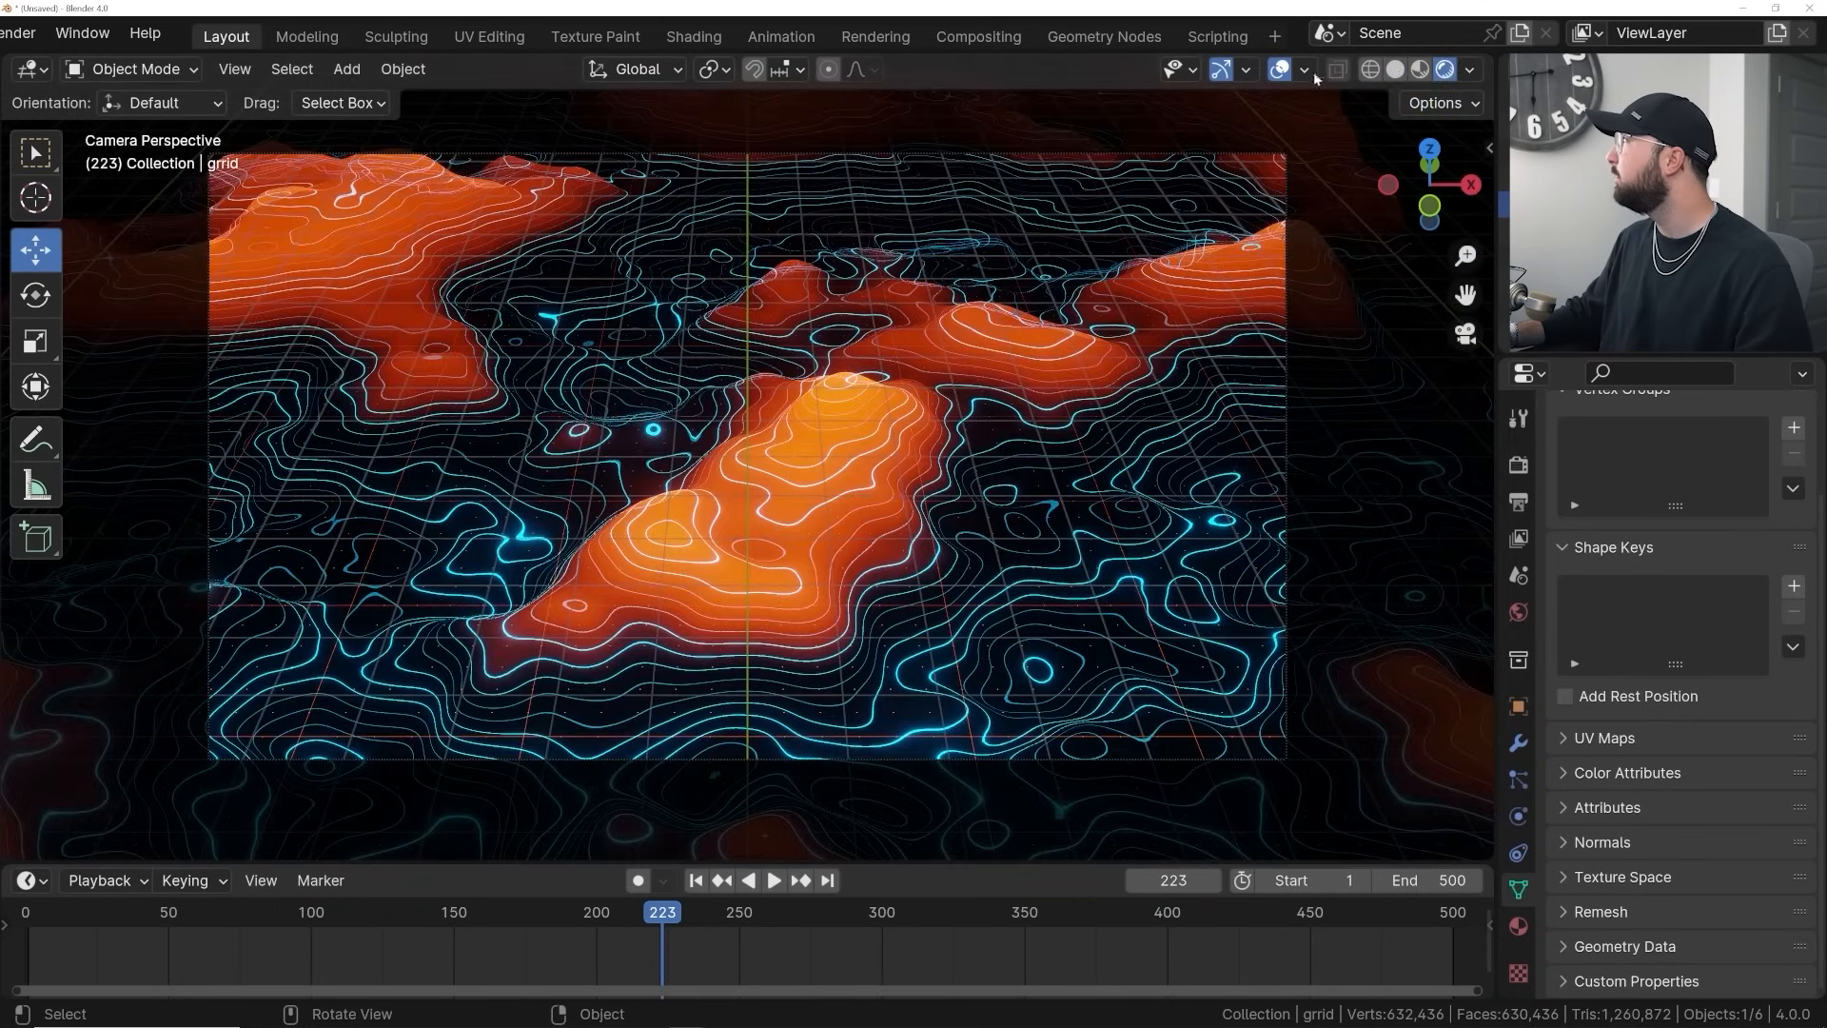
left_click(1280, 69)
Play the animation from the camera to check the grid lines and dots over the terrain
key("space")
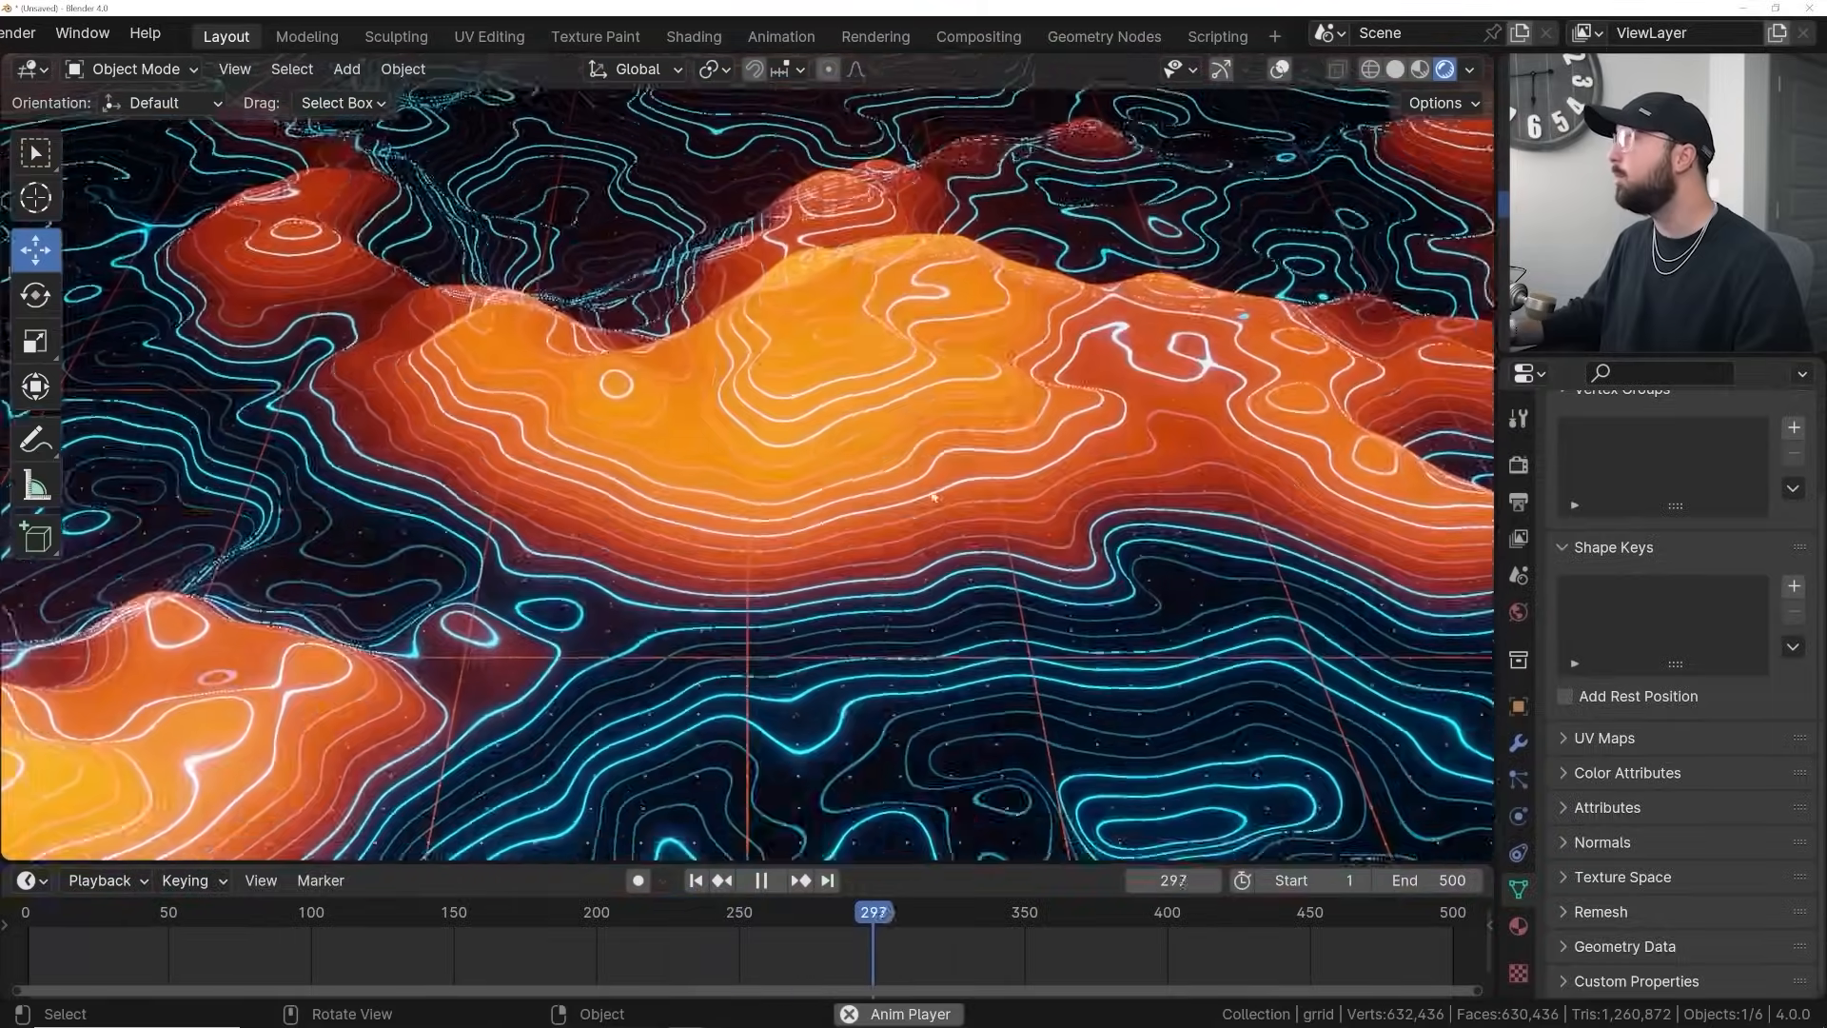
key("space")
key("space")
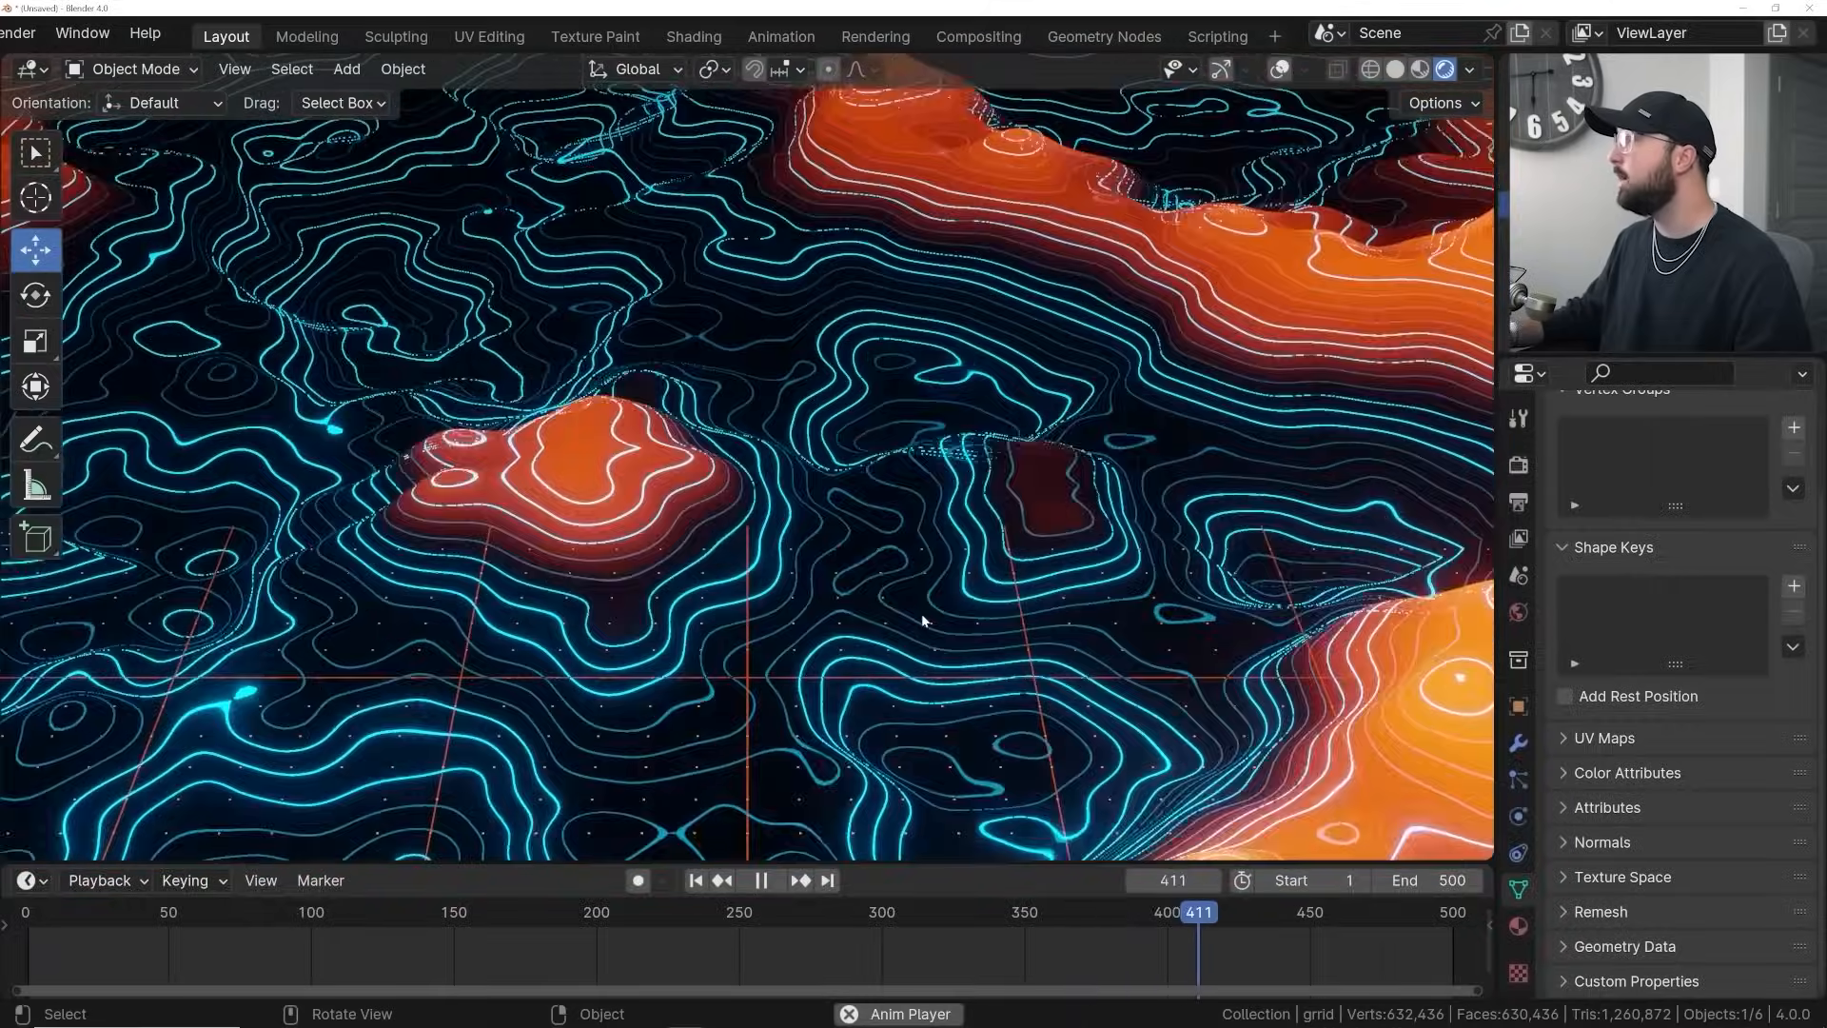
key("space")
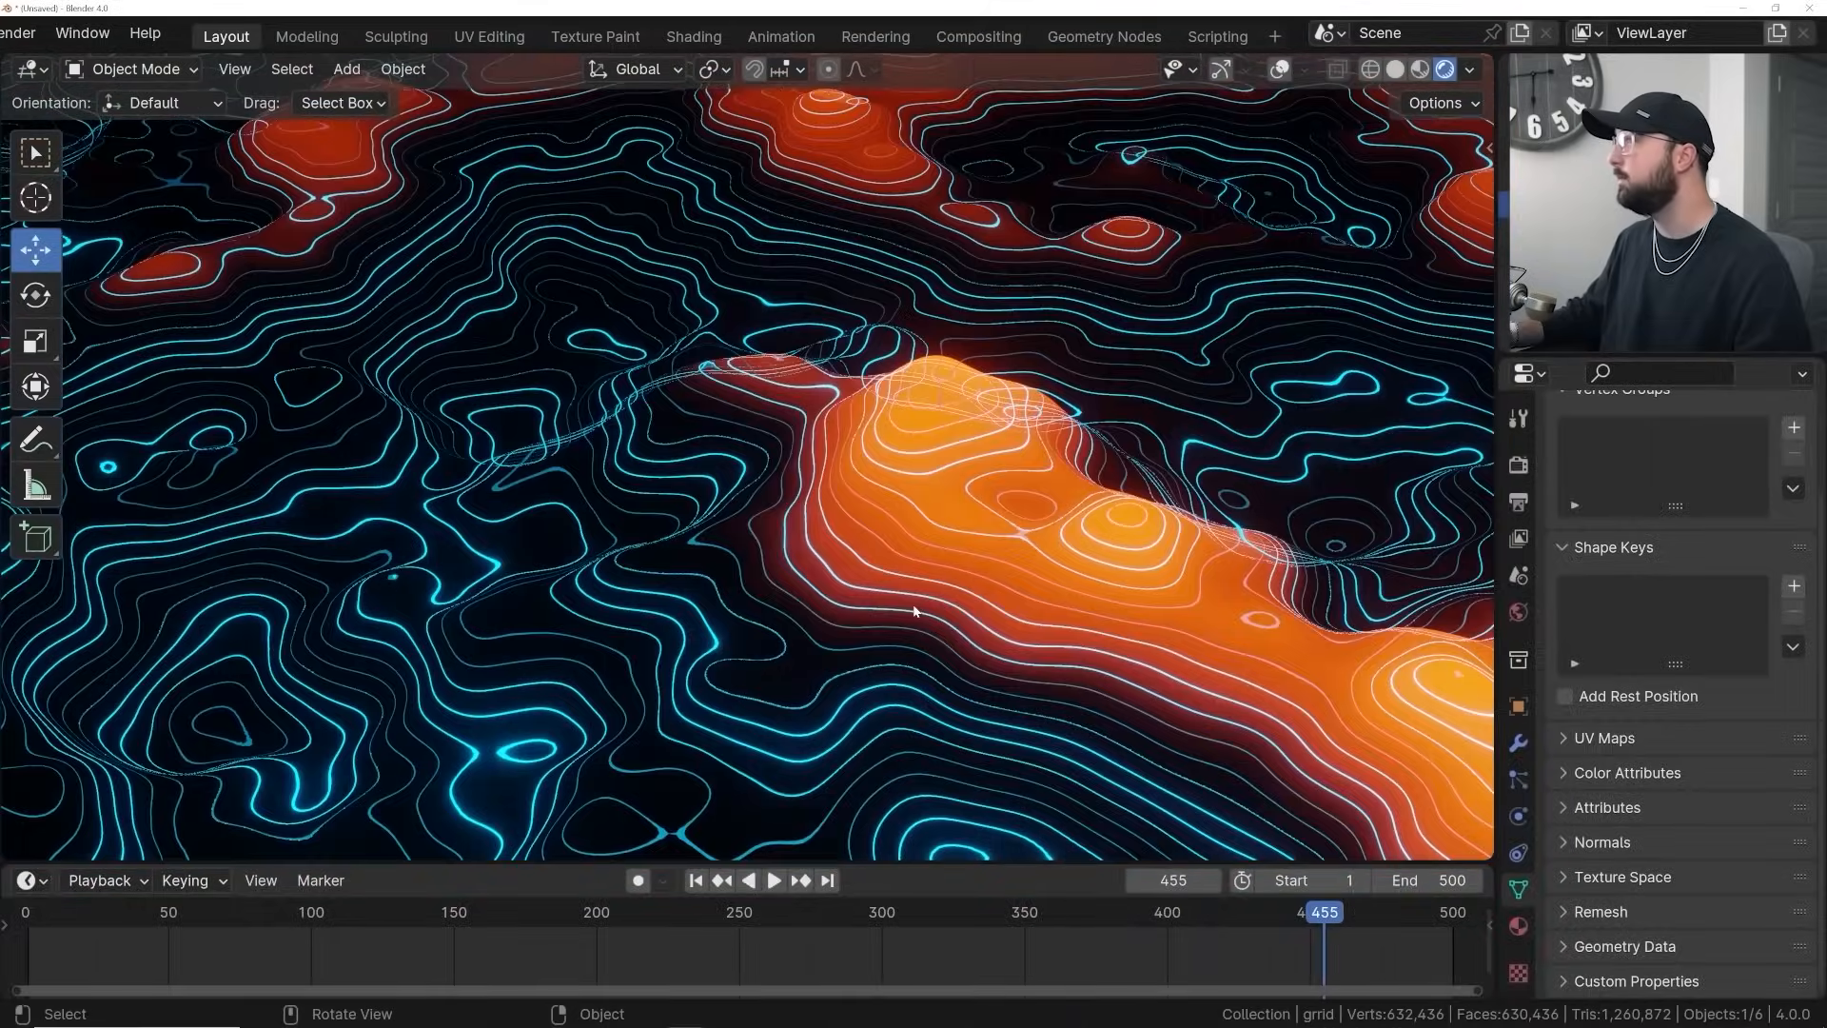
scroll(911, 599, "down", 4)
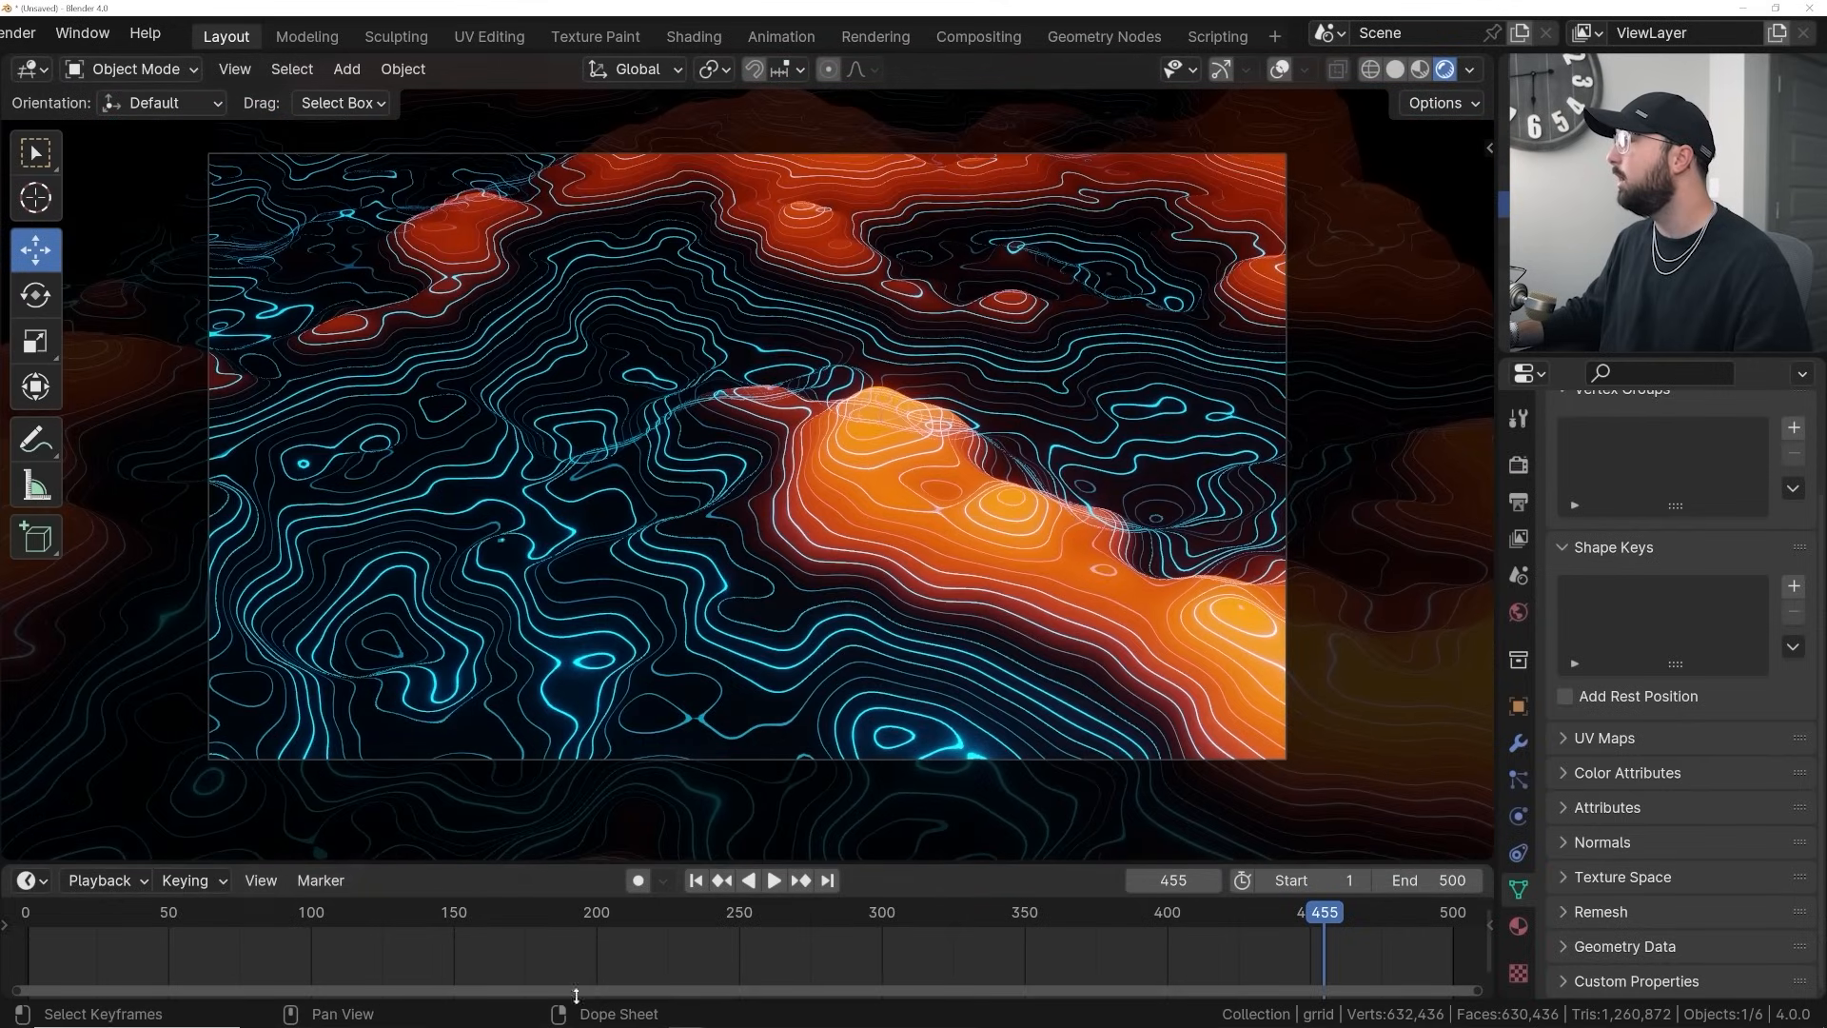
Go to frame 285 and render it as a still image, then leave the render window
left_click_drag(1321, 912, 838, 961)
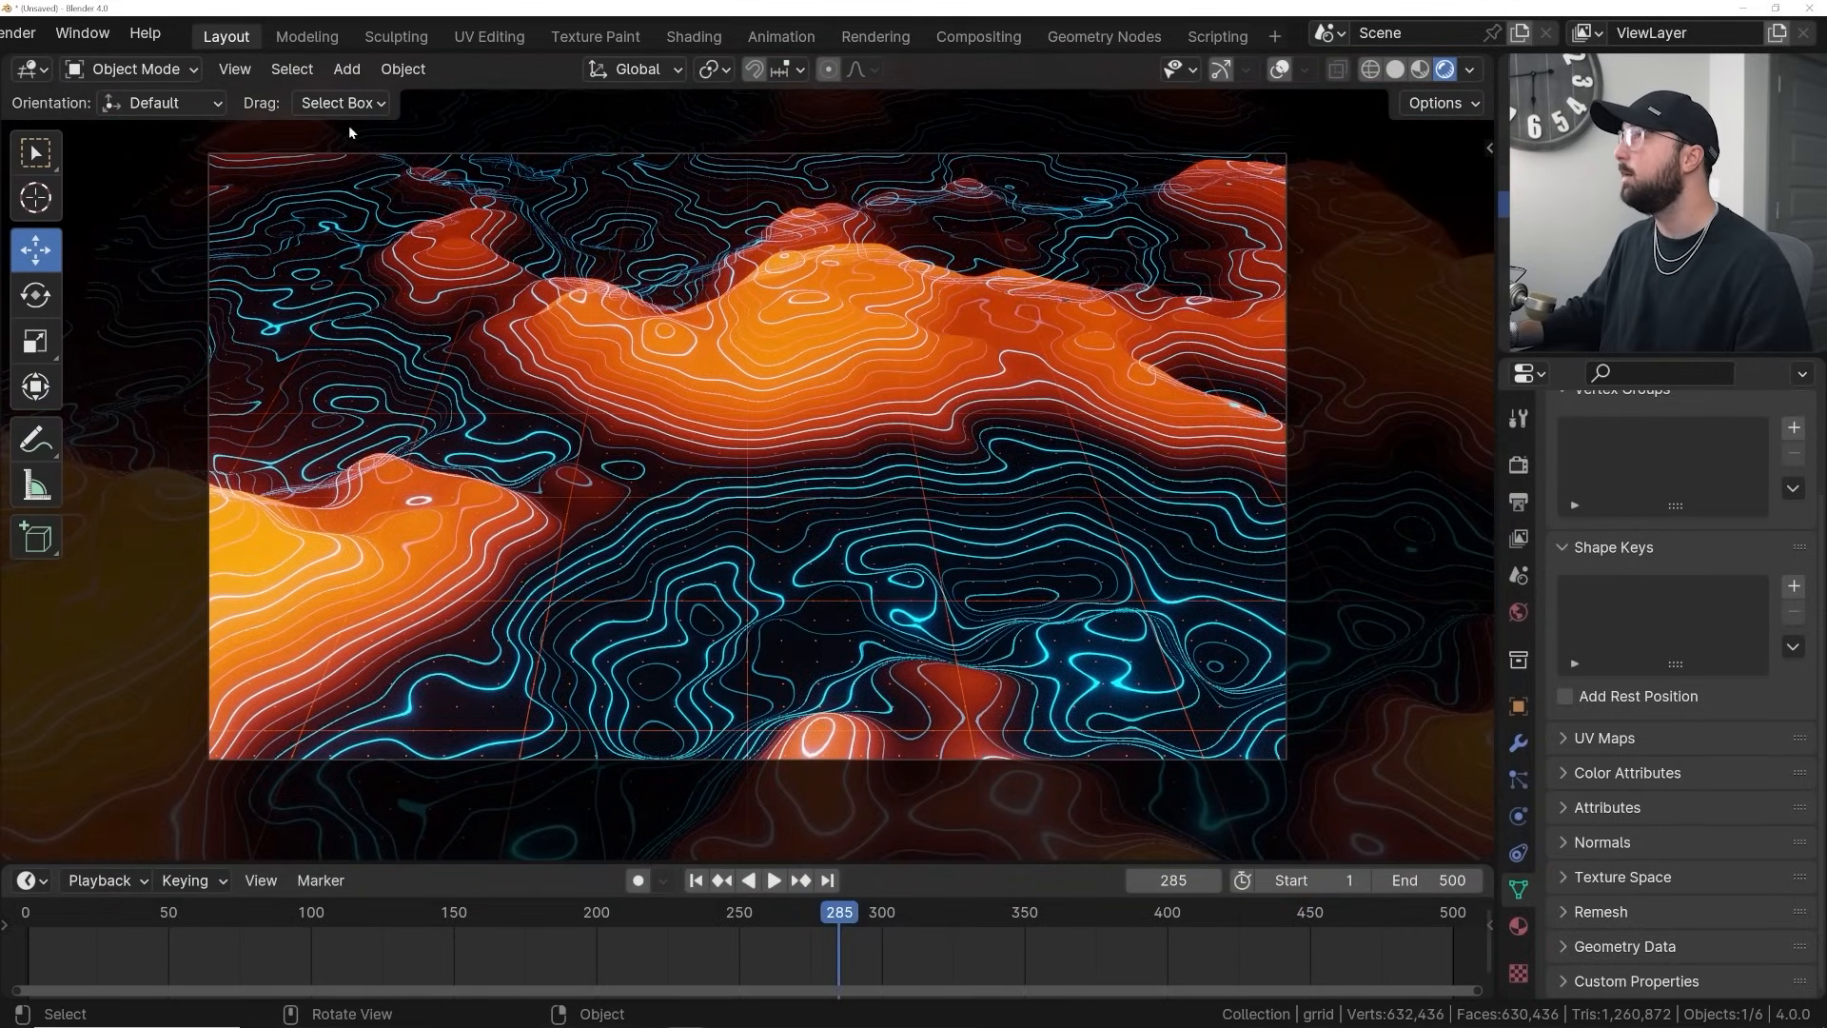
scroll(81, 36, "up", 3)
left_click(164, 32)
left_click(228, 55)
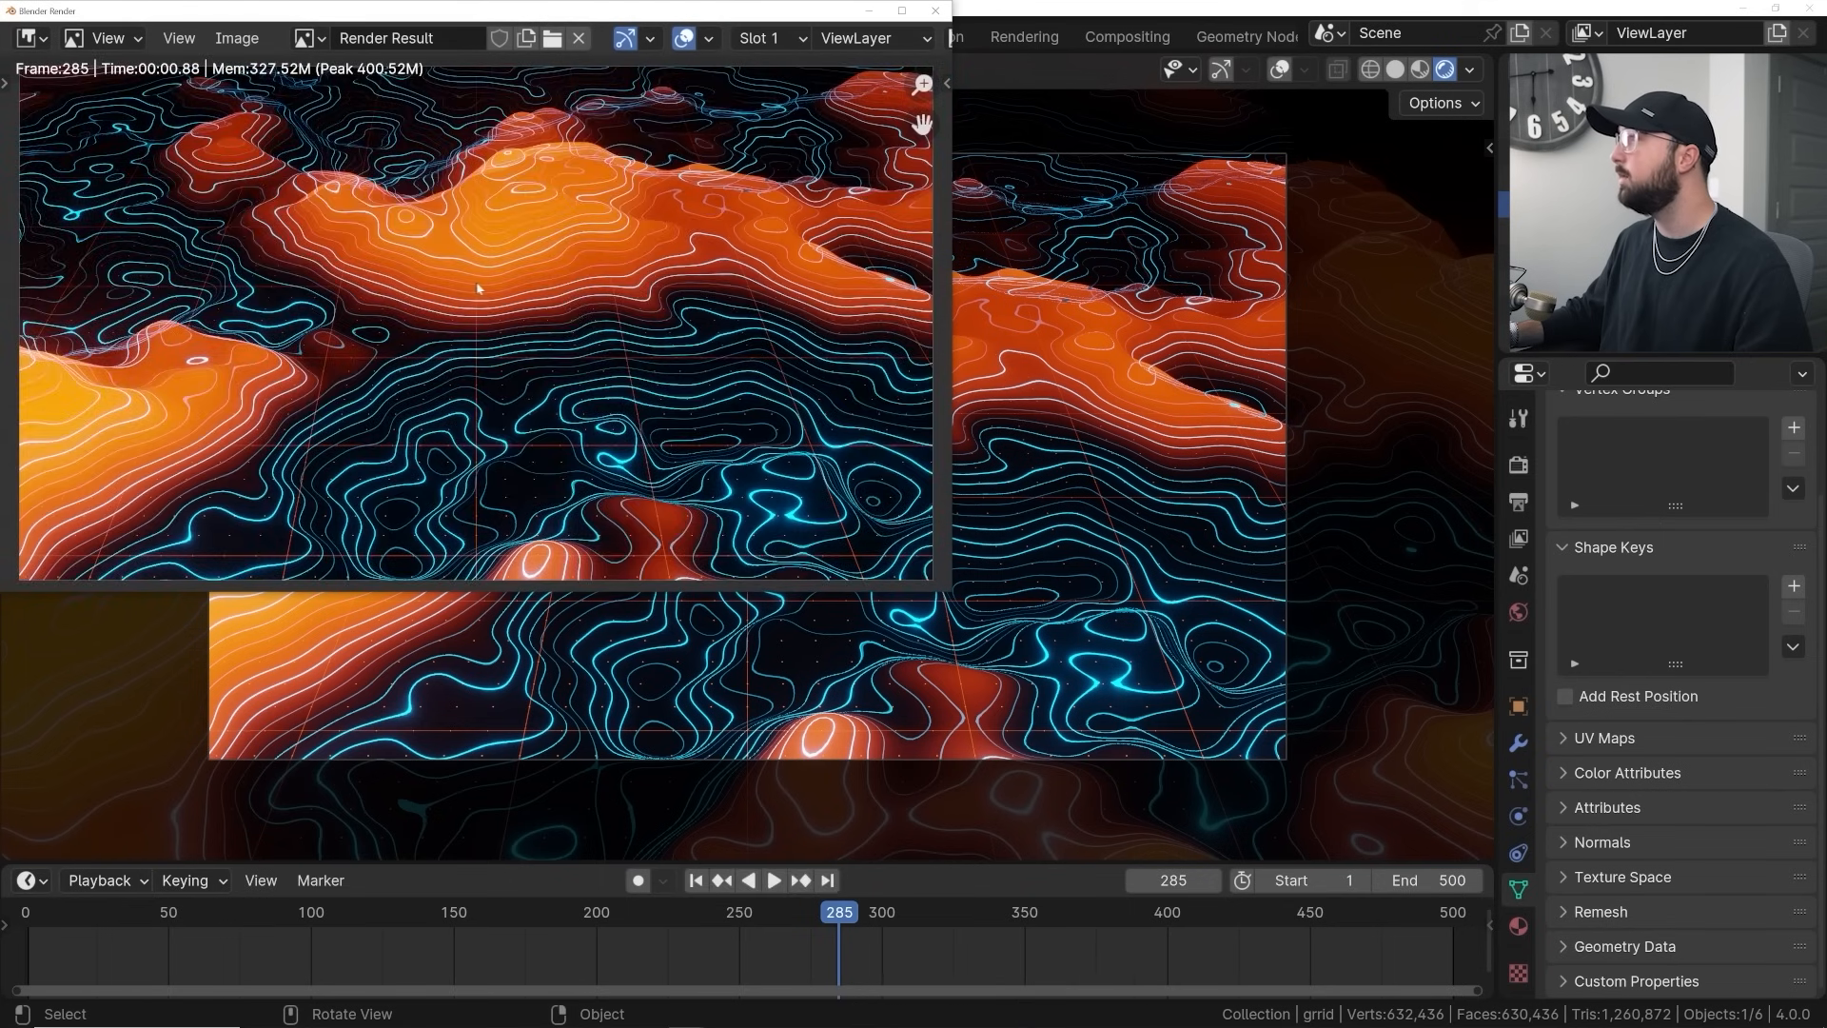
left_click(871, 12)
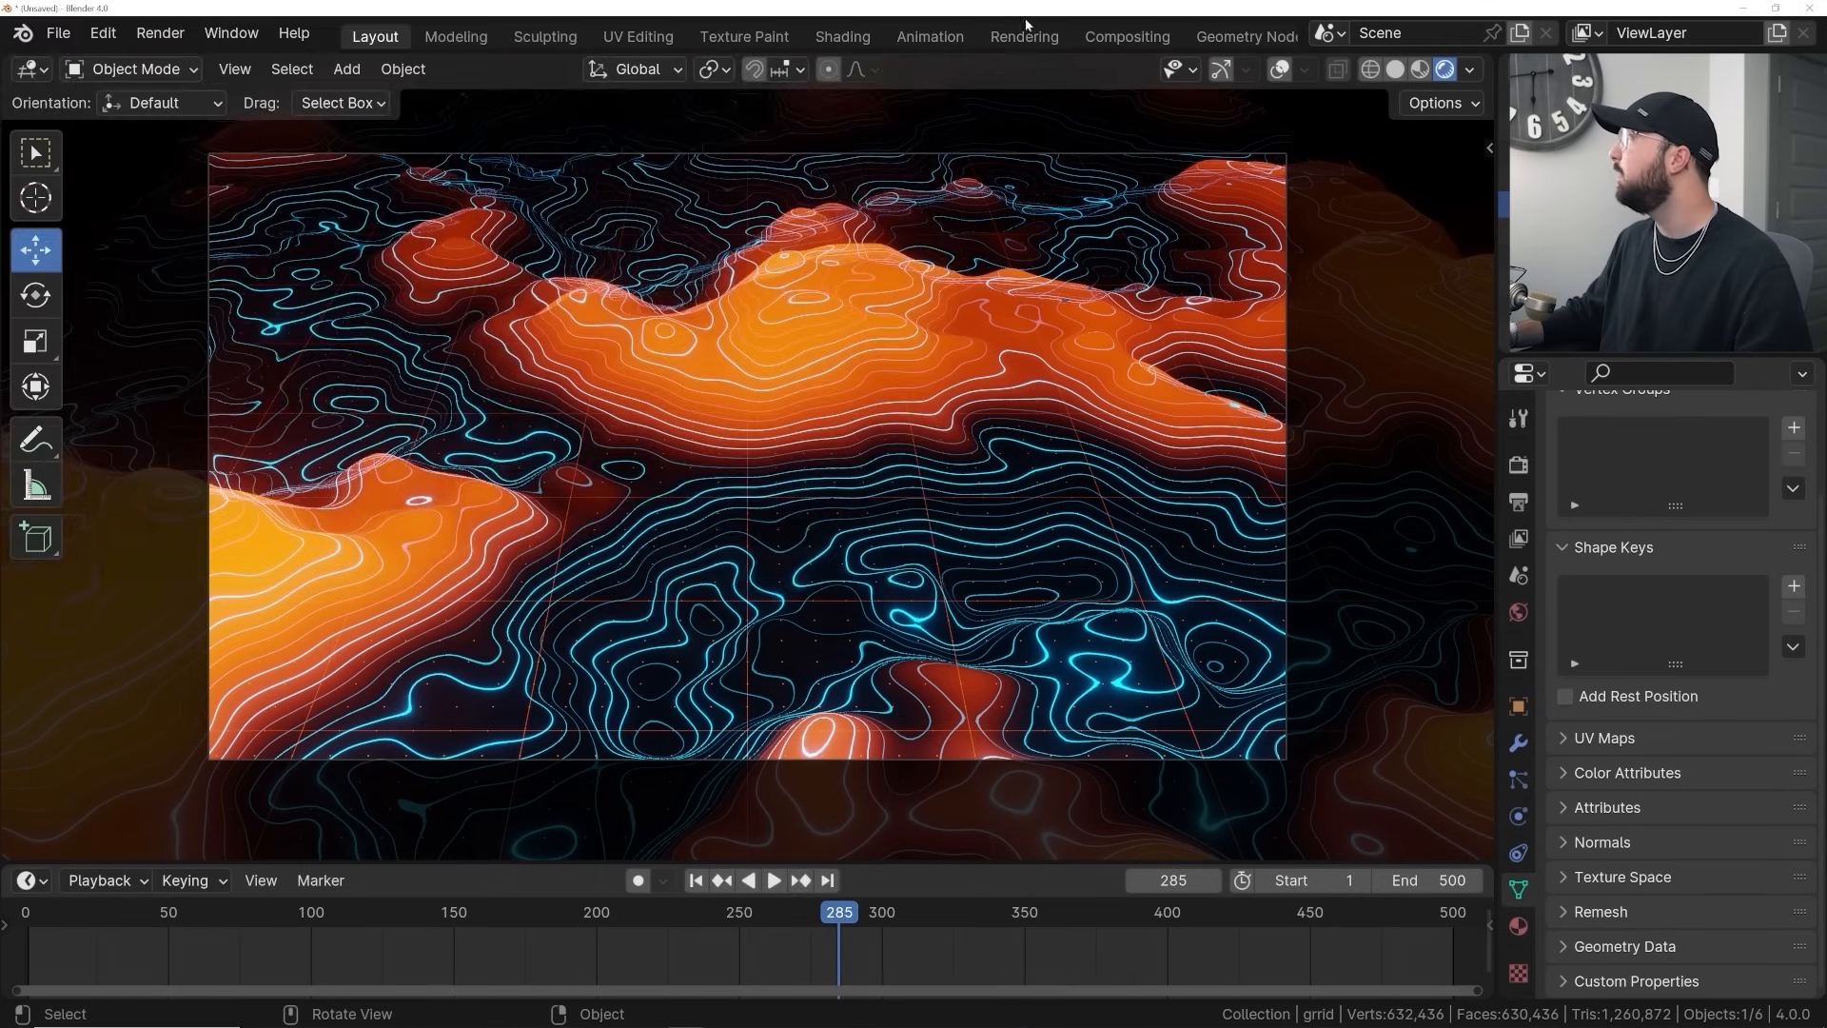
Enable compositing nodes and add a Viewer node fed by the Render Layers Image output
left_click(1084, 40)
left_click(292, 70)
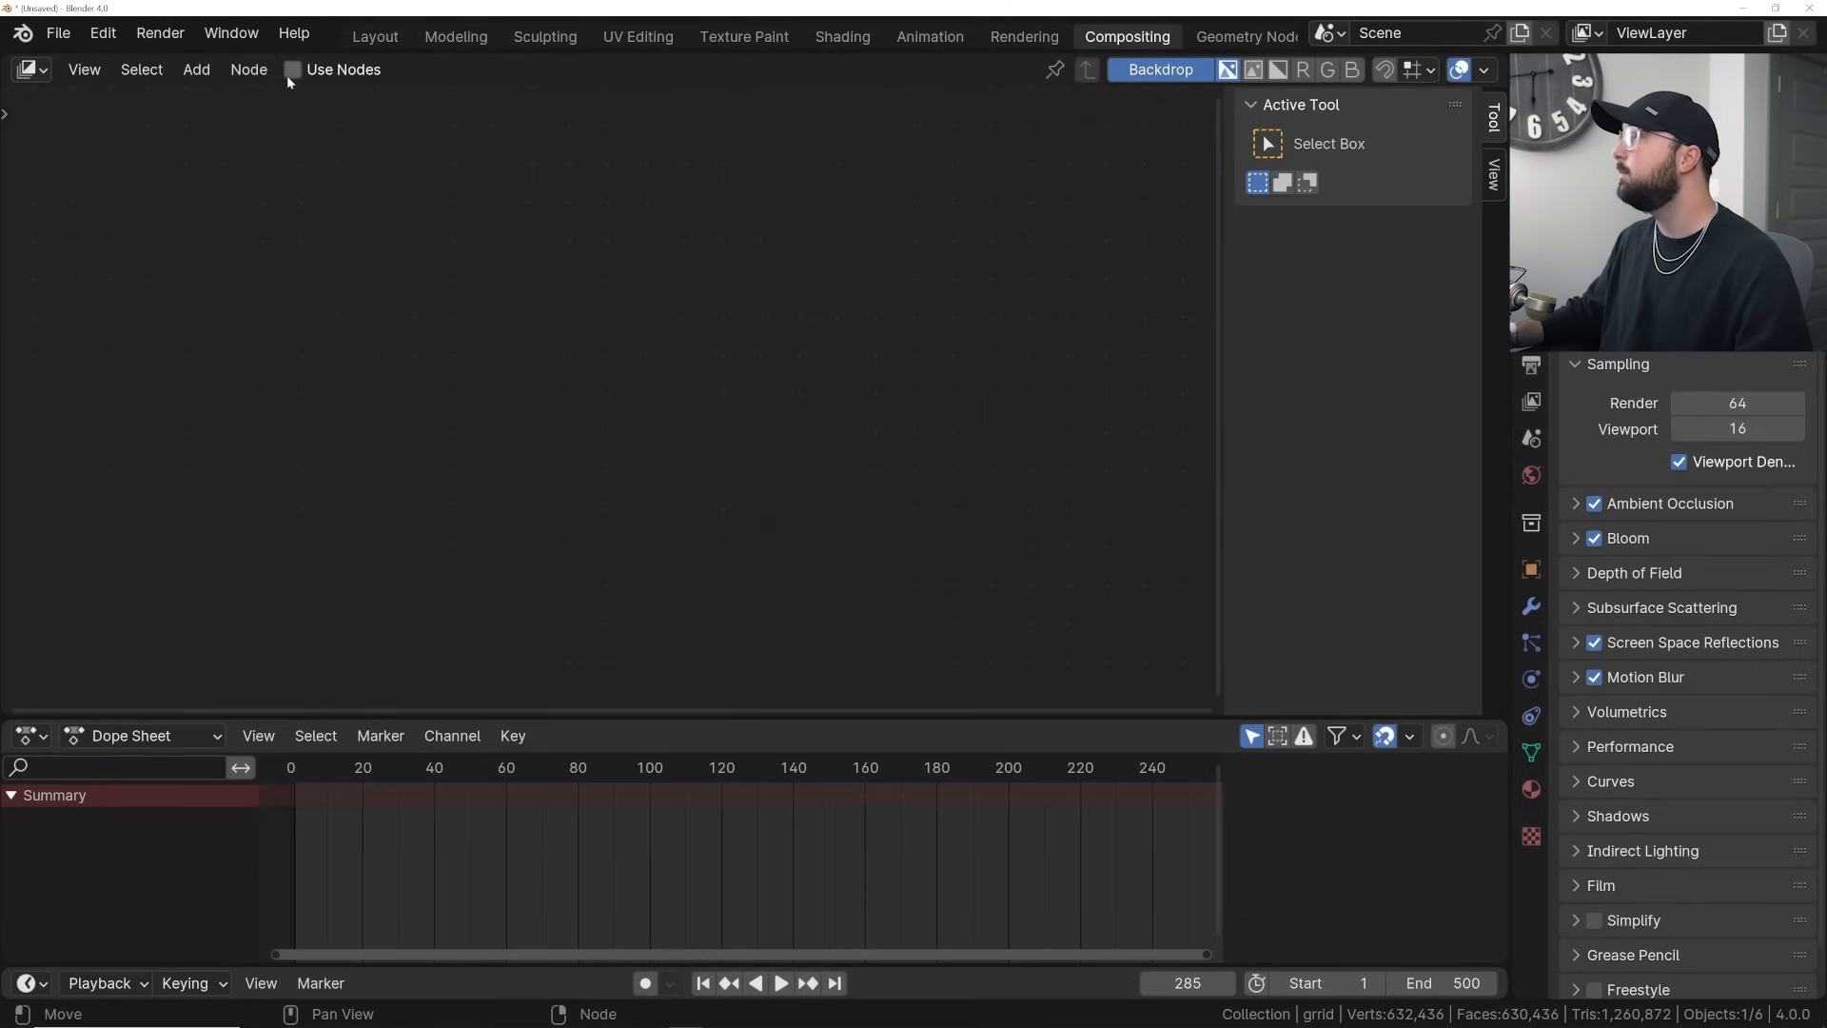
key("shift+a")
left_click(746, 244)
type("vie")
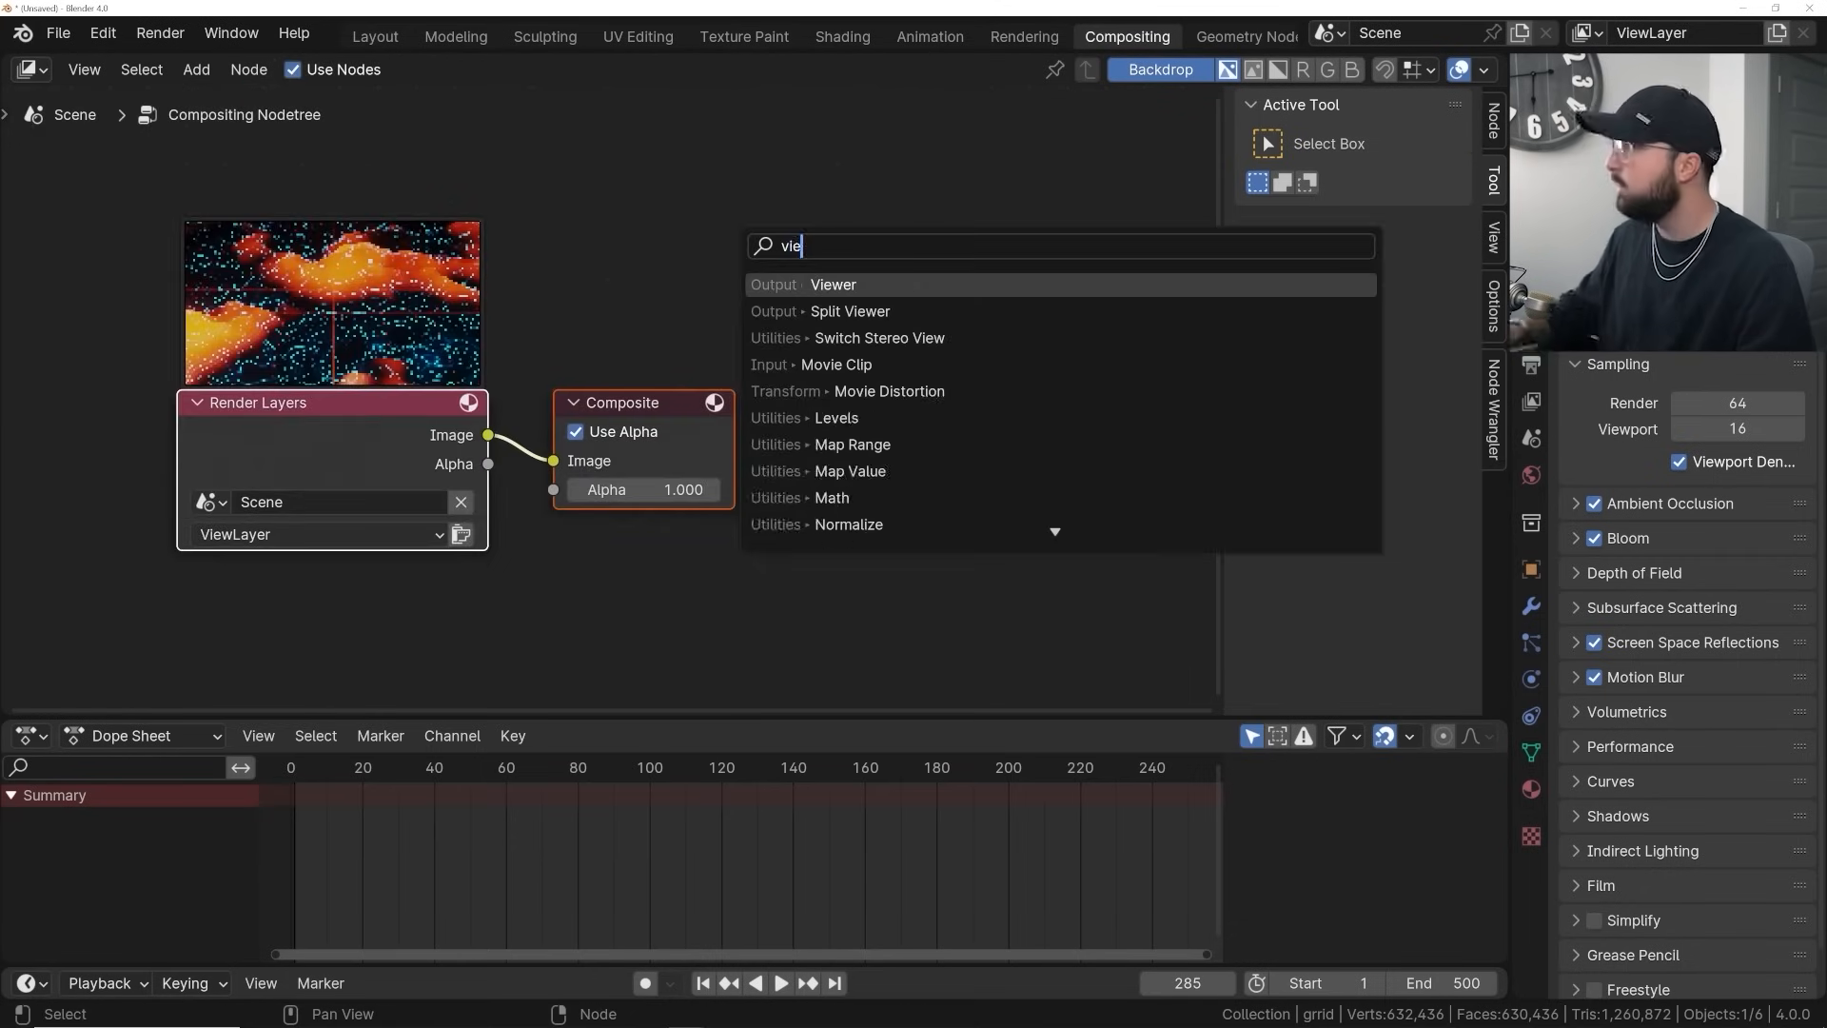
key("Return")
left_click(578, 515)
left_click_drag(488, 435, 579, 591)
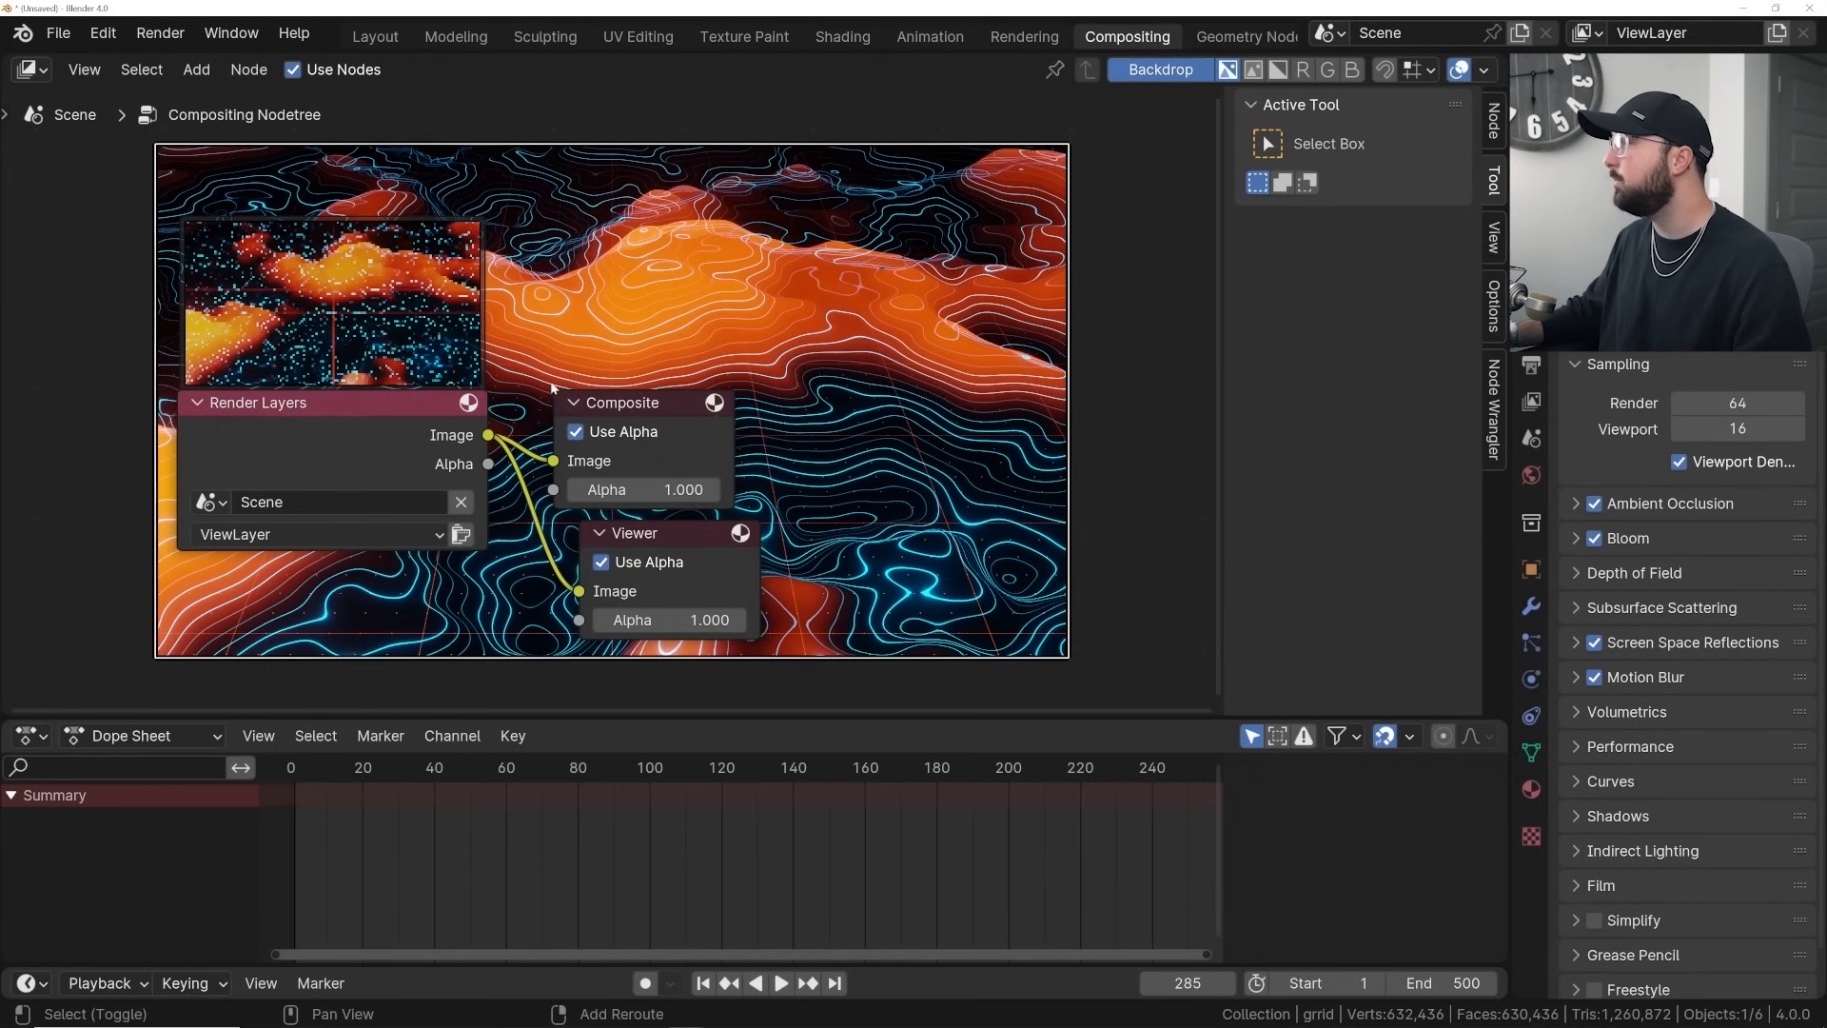
Add a reroute ahead of Composite and Viewer, space Render Layers away from them, and set the backdrop zoom to 2.30
right_click_drag(471, 603, 471, 605, "shift")
middle_click_drag(435, 432, 996, 365)
left_click_drag(980, 355, 92, 412)
left_click(1496, 235)
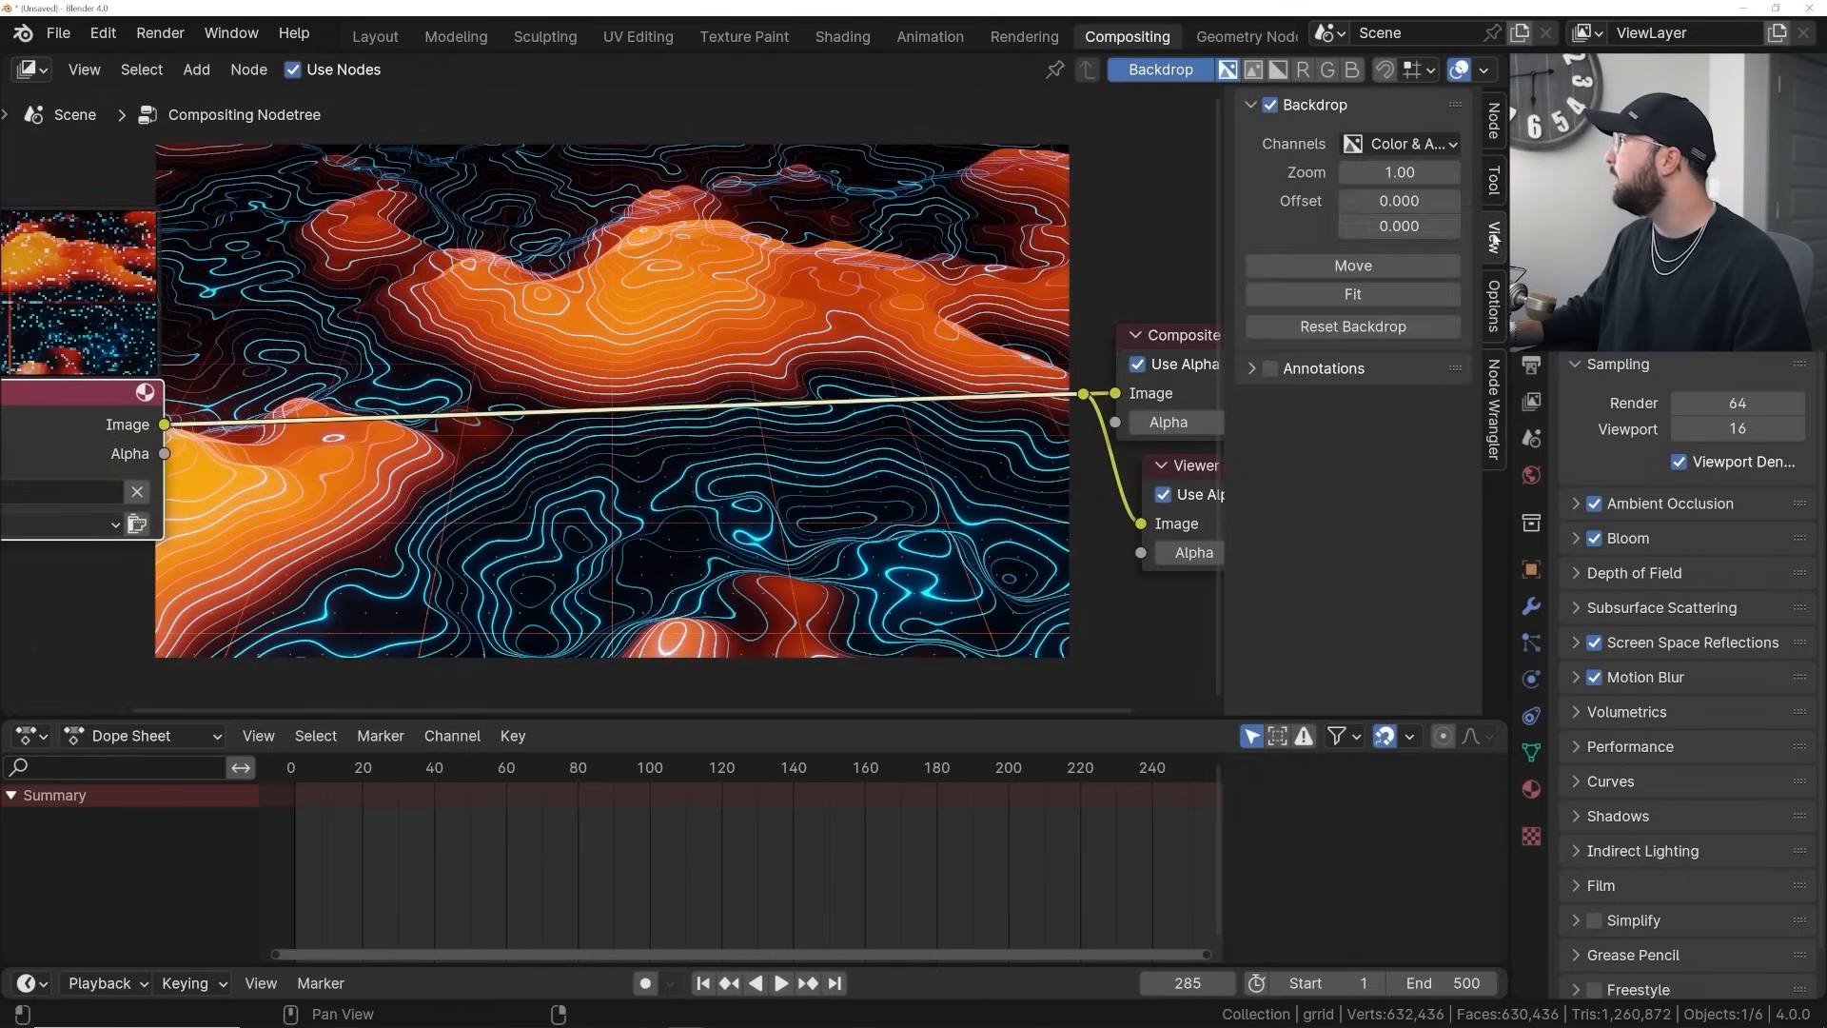
left_click_drag(1401, 172, 1457, 172)
Insert a Lens Distortion node between Render Layers and the reroute, and enable its Jitter option
key("shift+a")
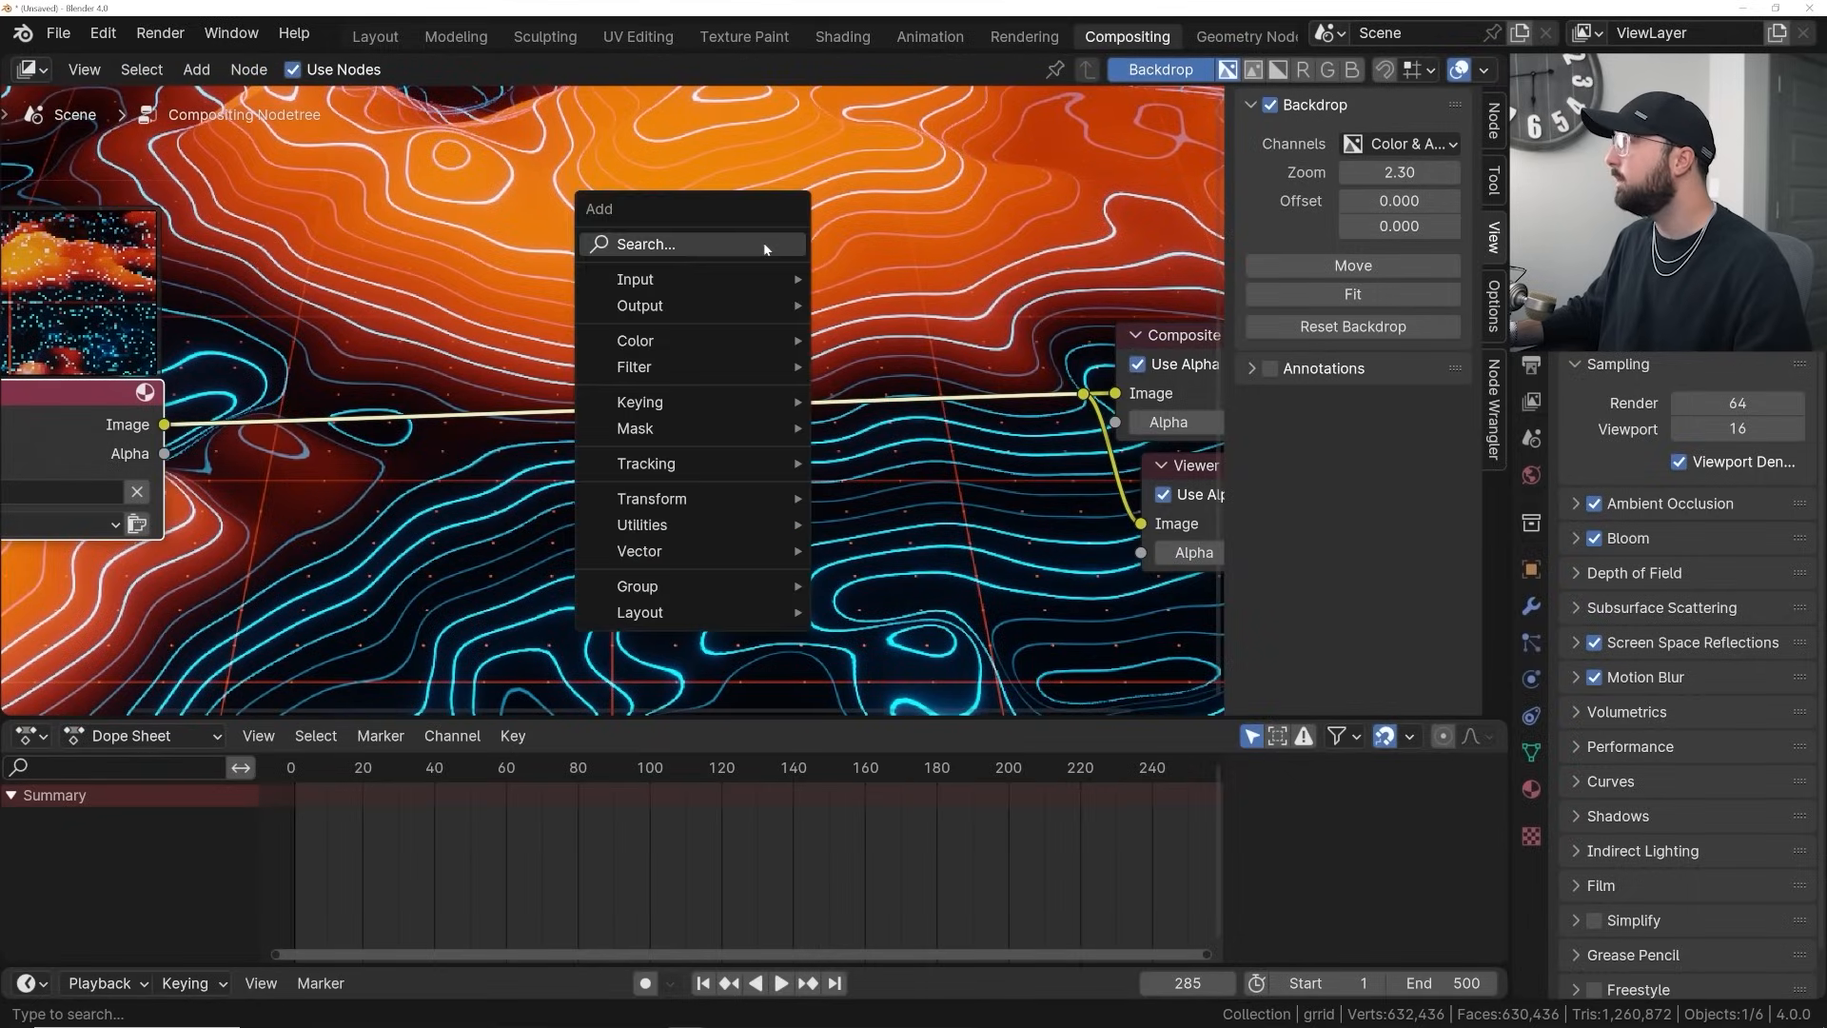
type("lens")
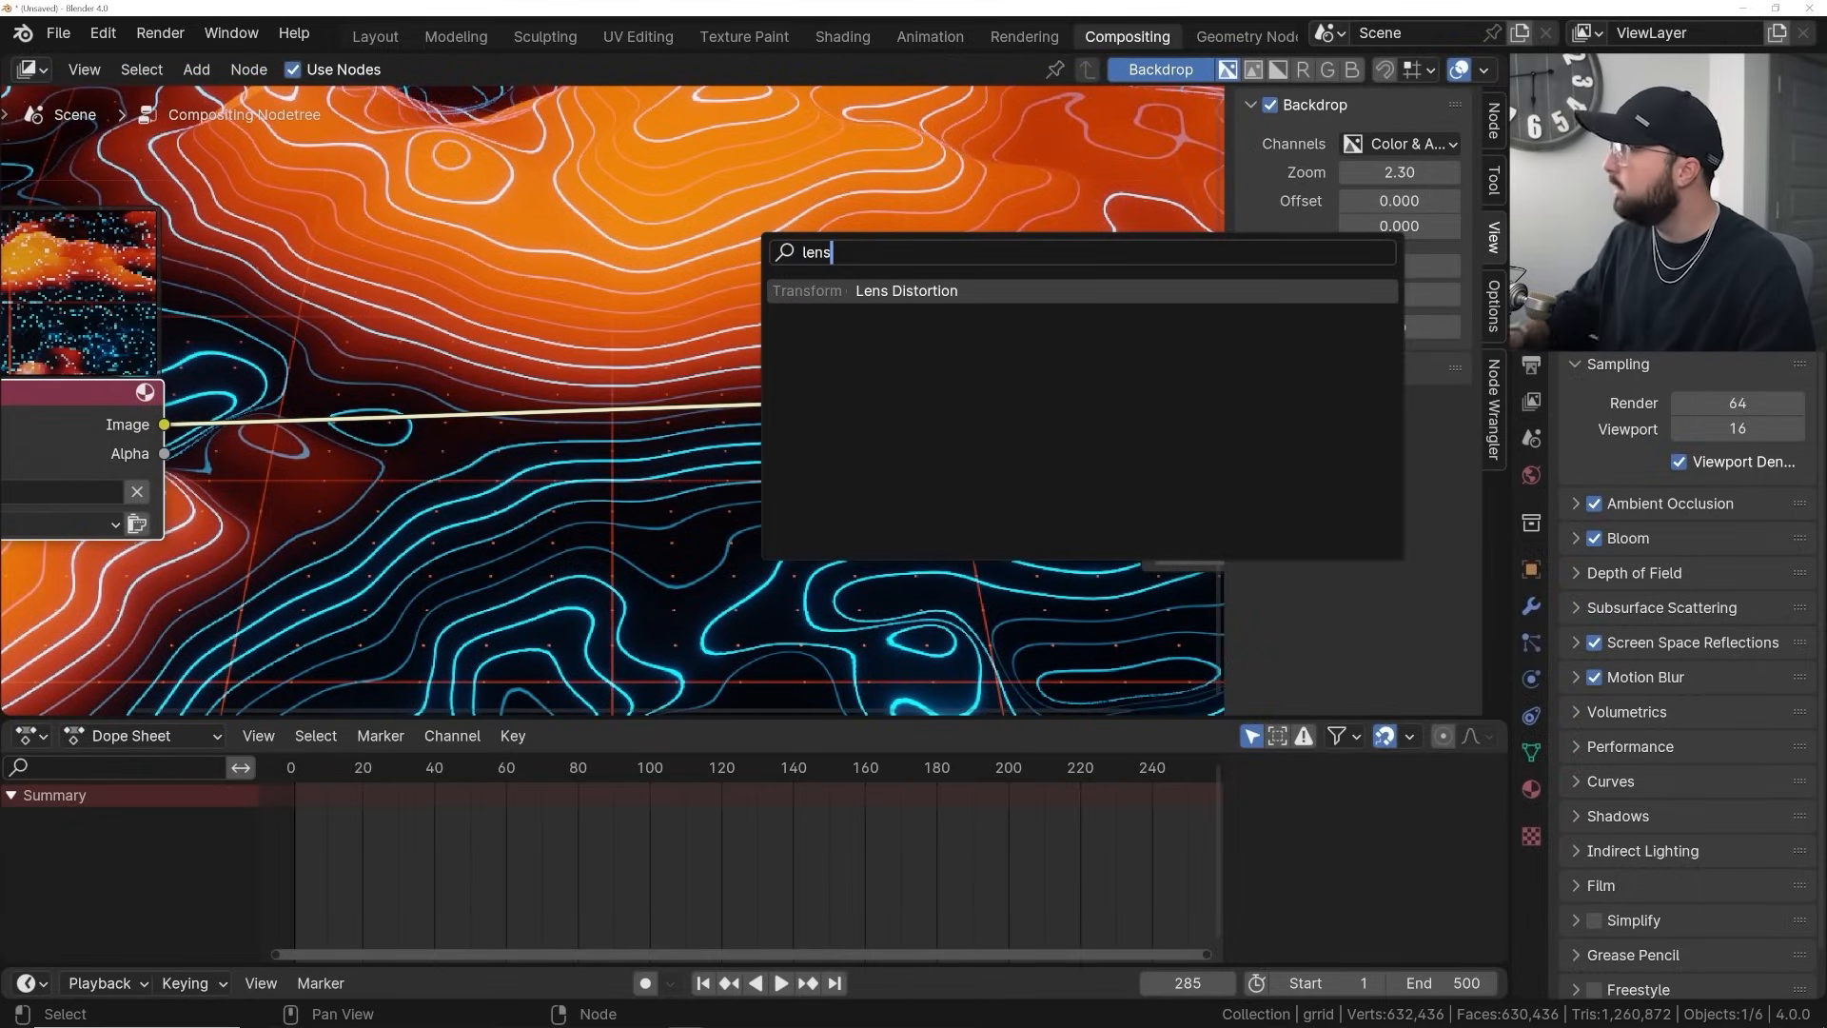
key("Return")
left_click(390, 472)
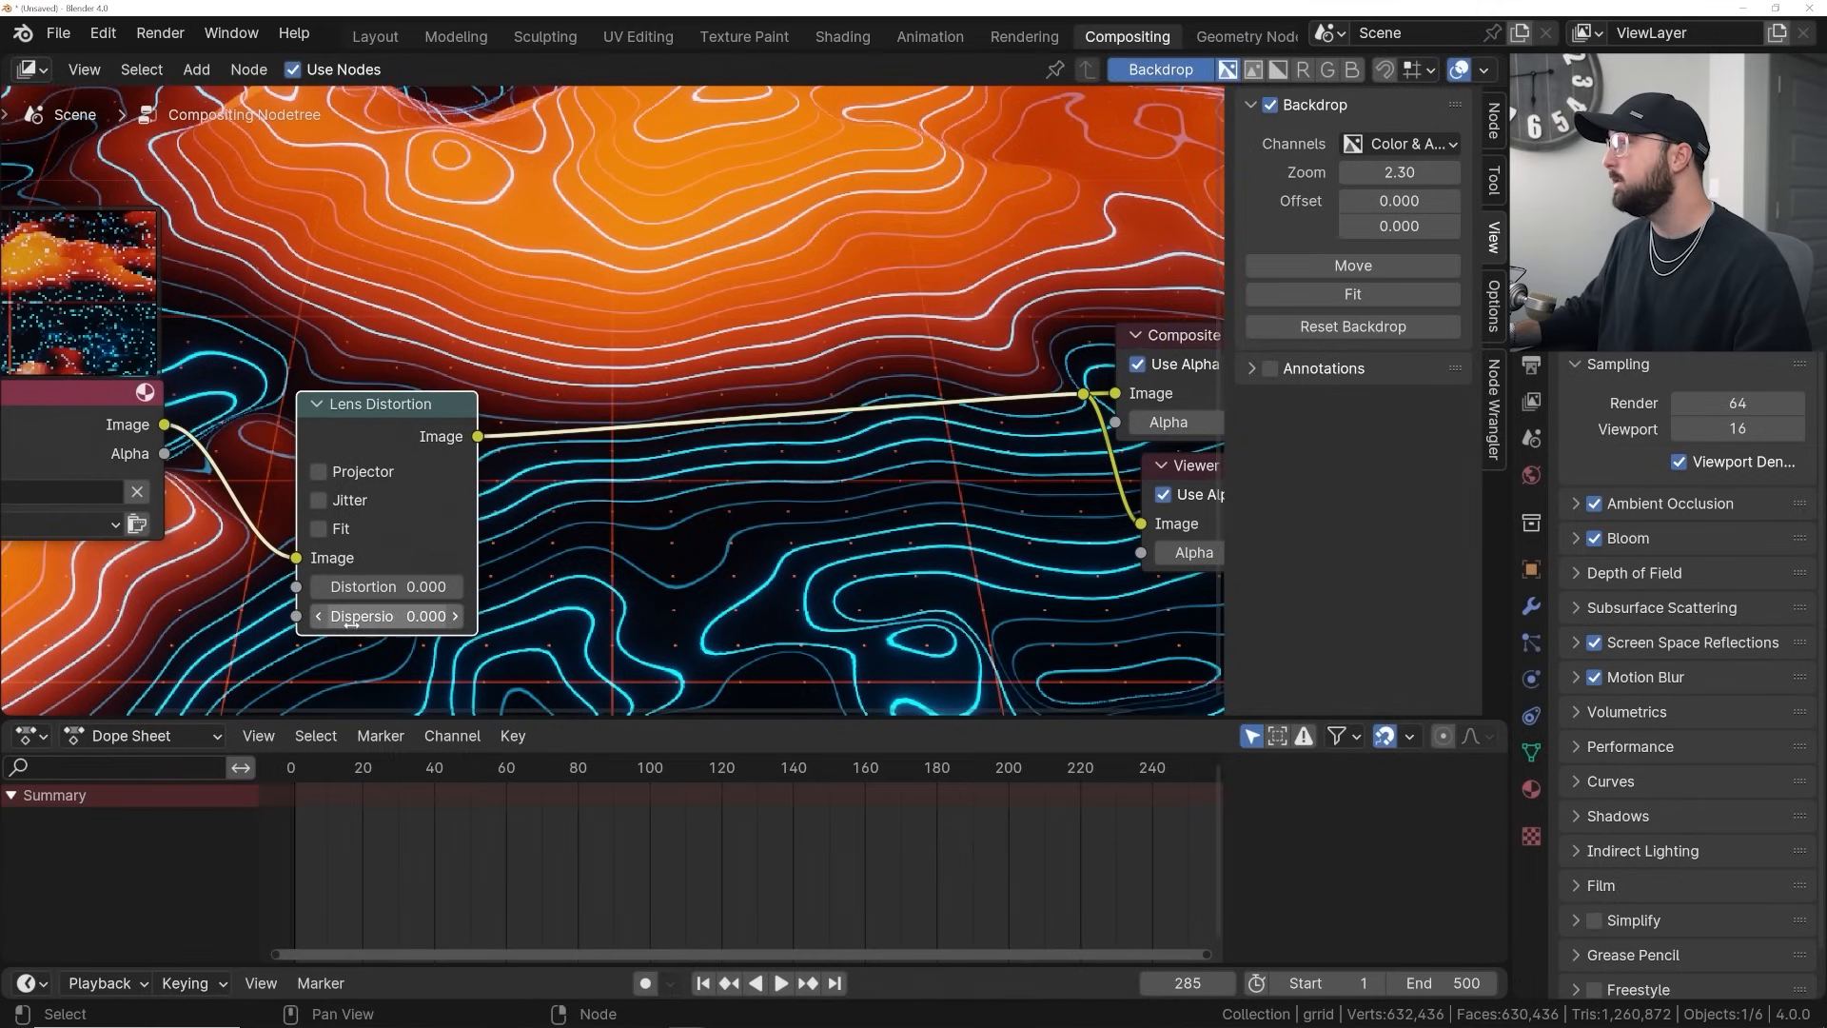
left_click(320, 500)
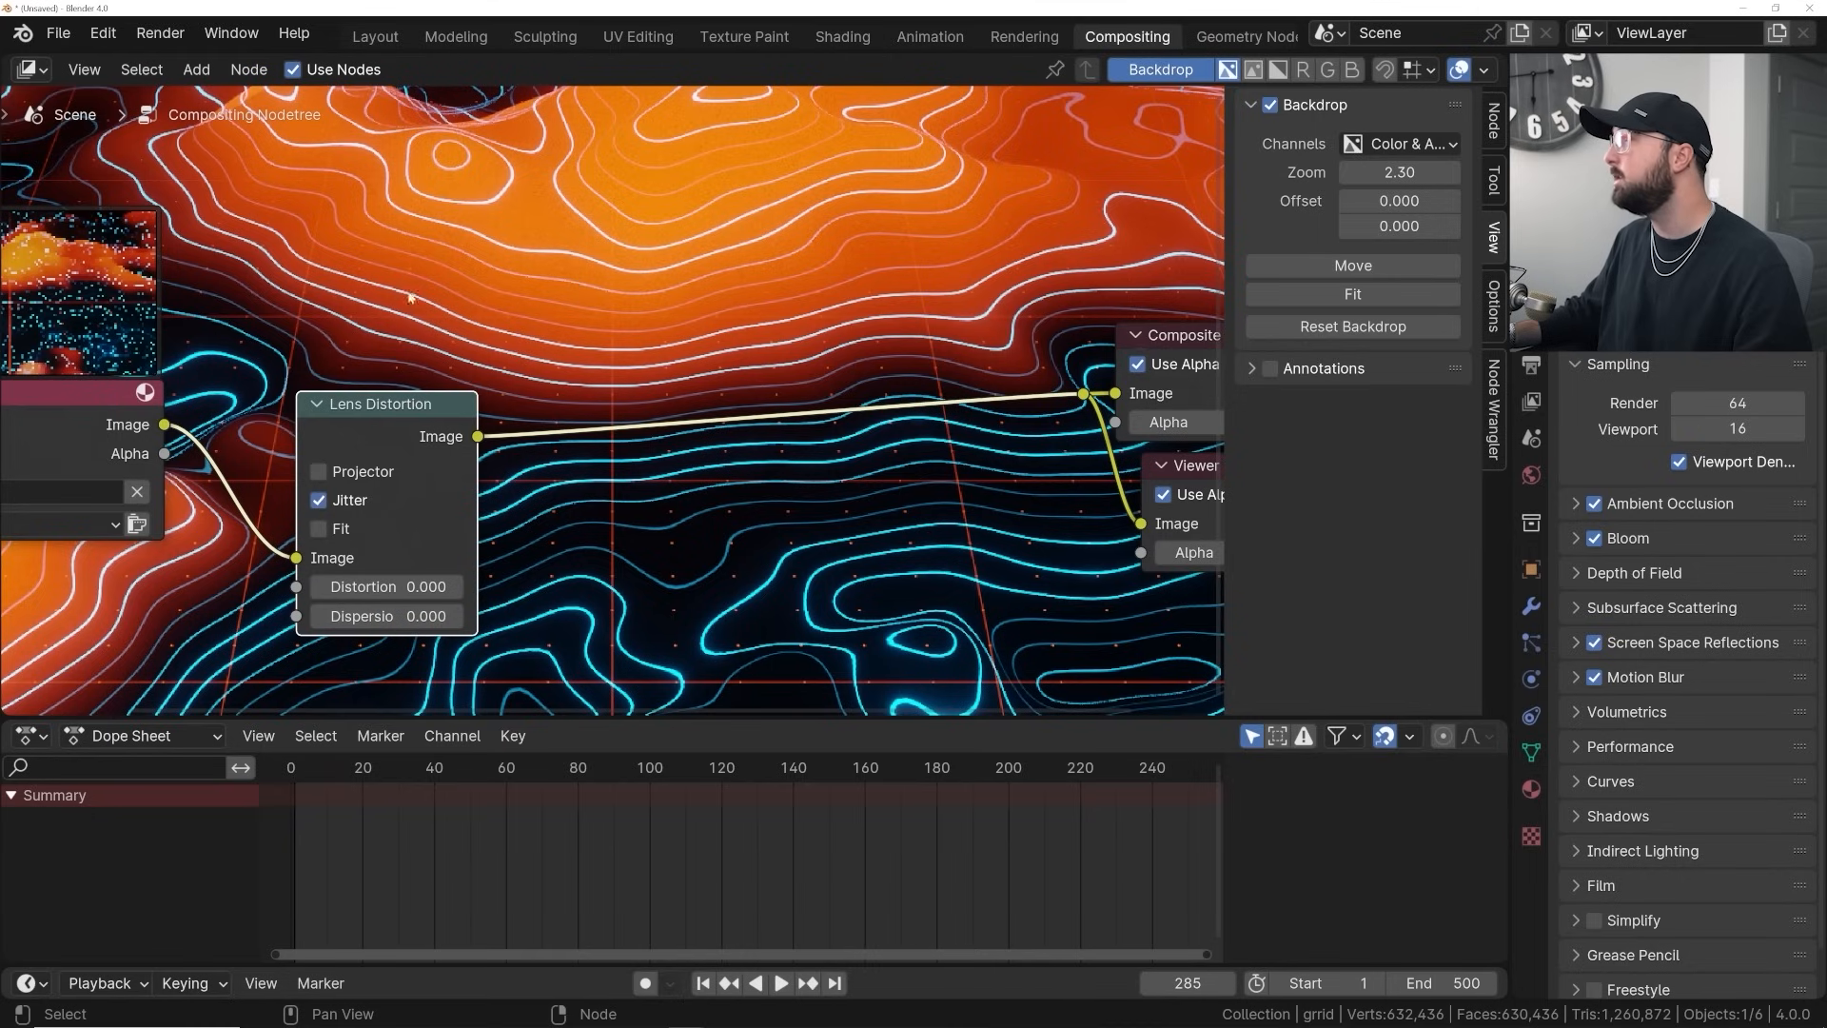
Set the Lens Distortion node's dispersion to 0.05
left_click(386, 616)
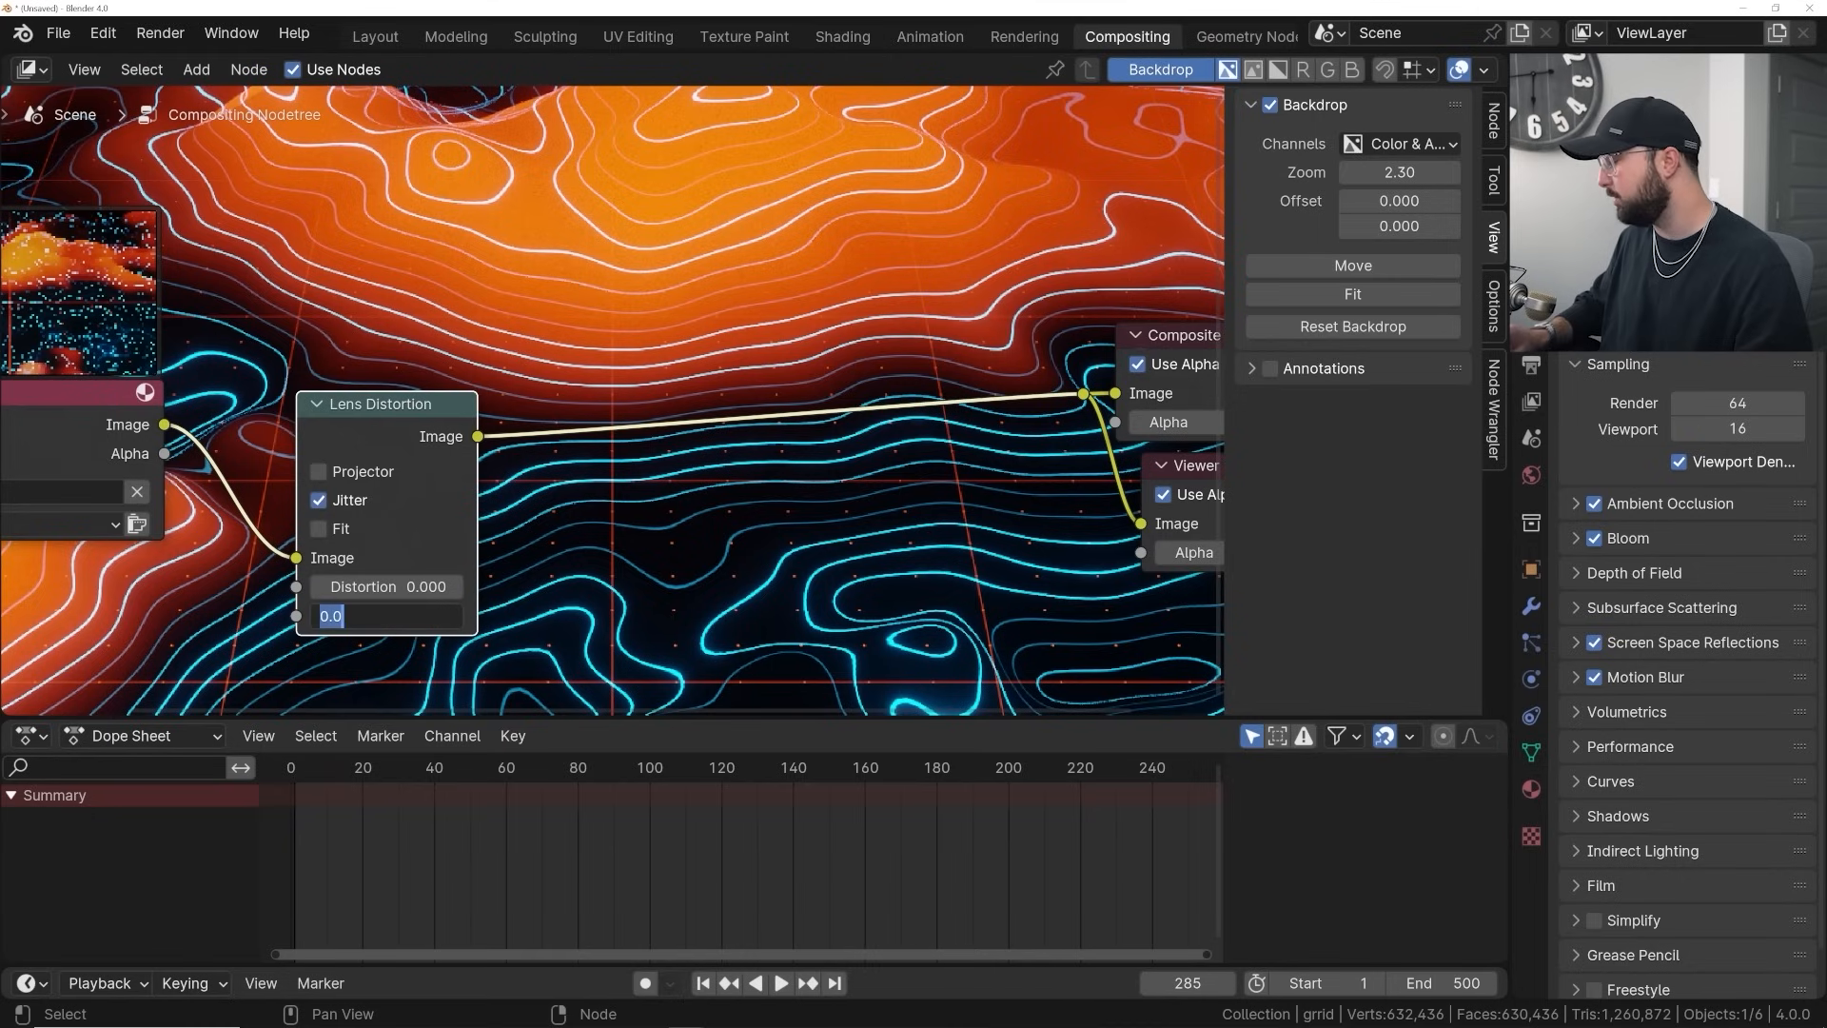
type(".0")
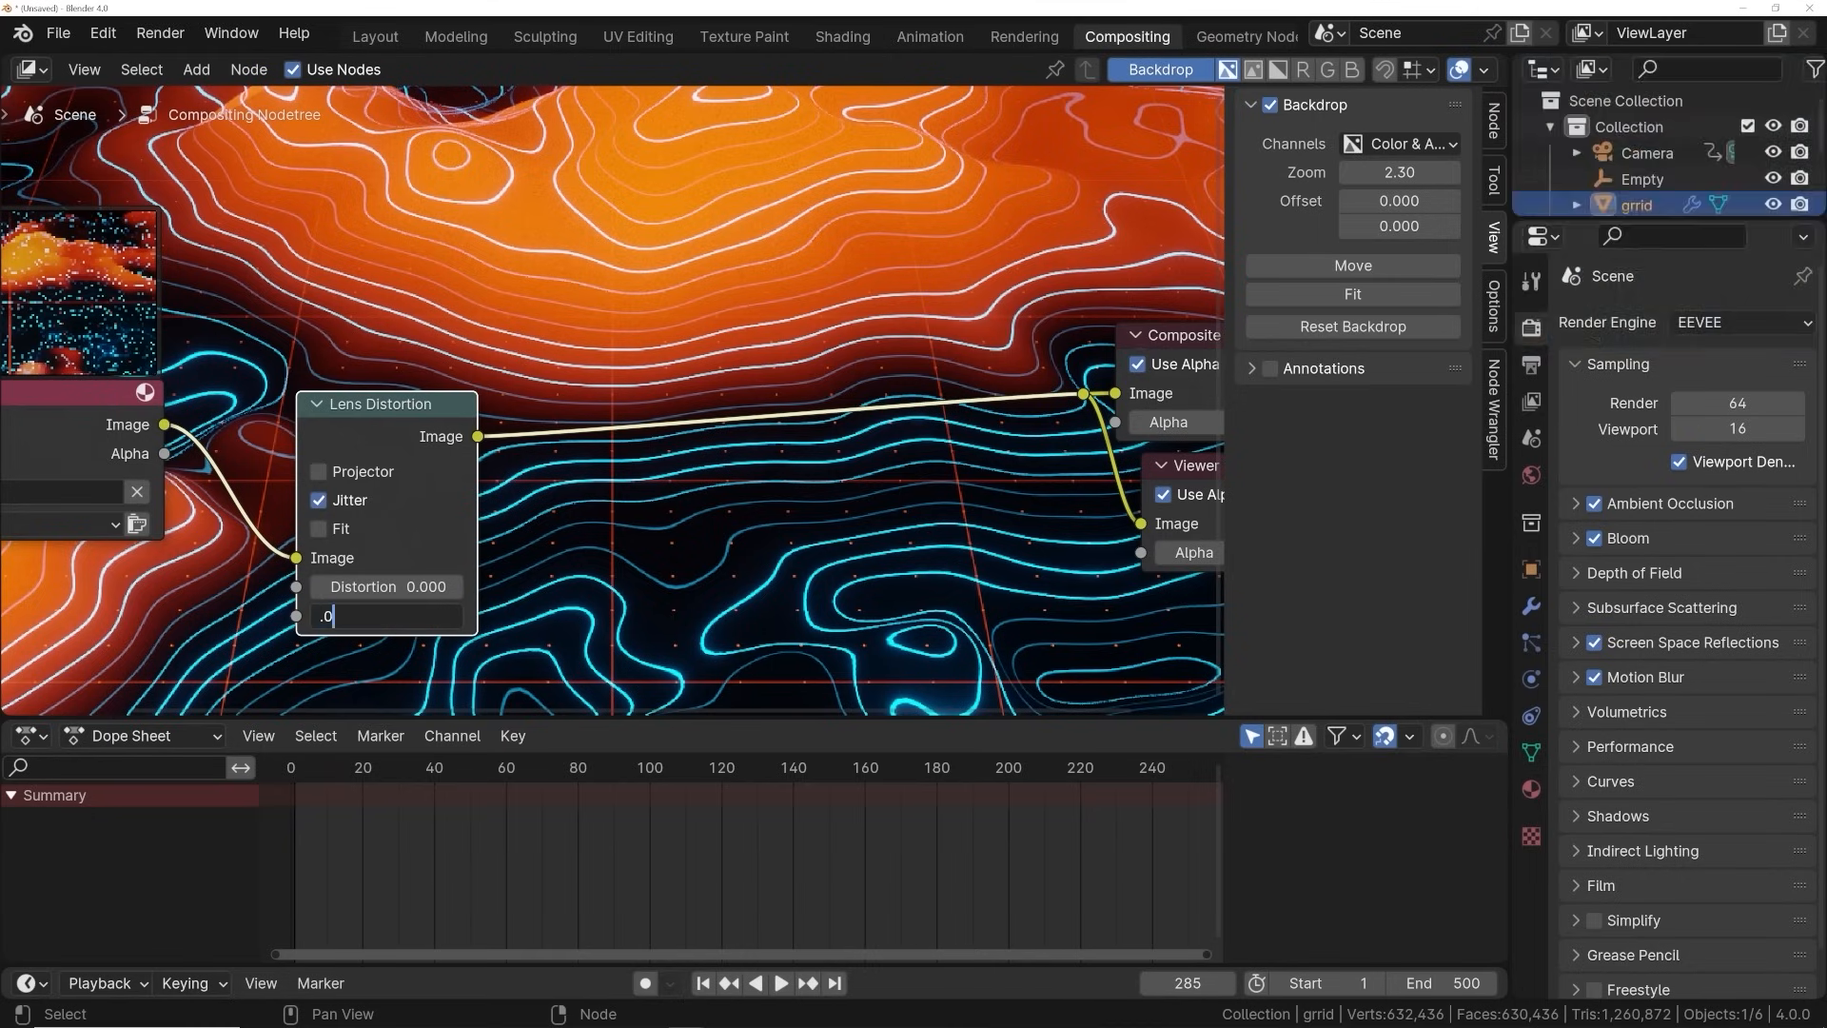
type("5")
key("Return")
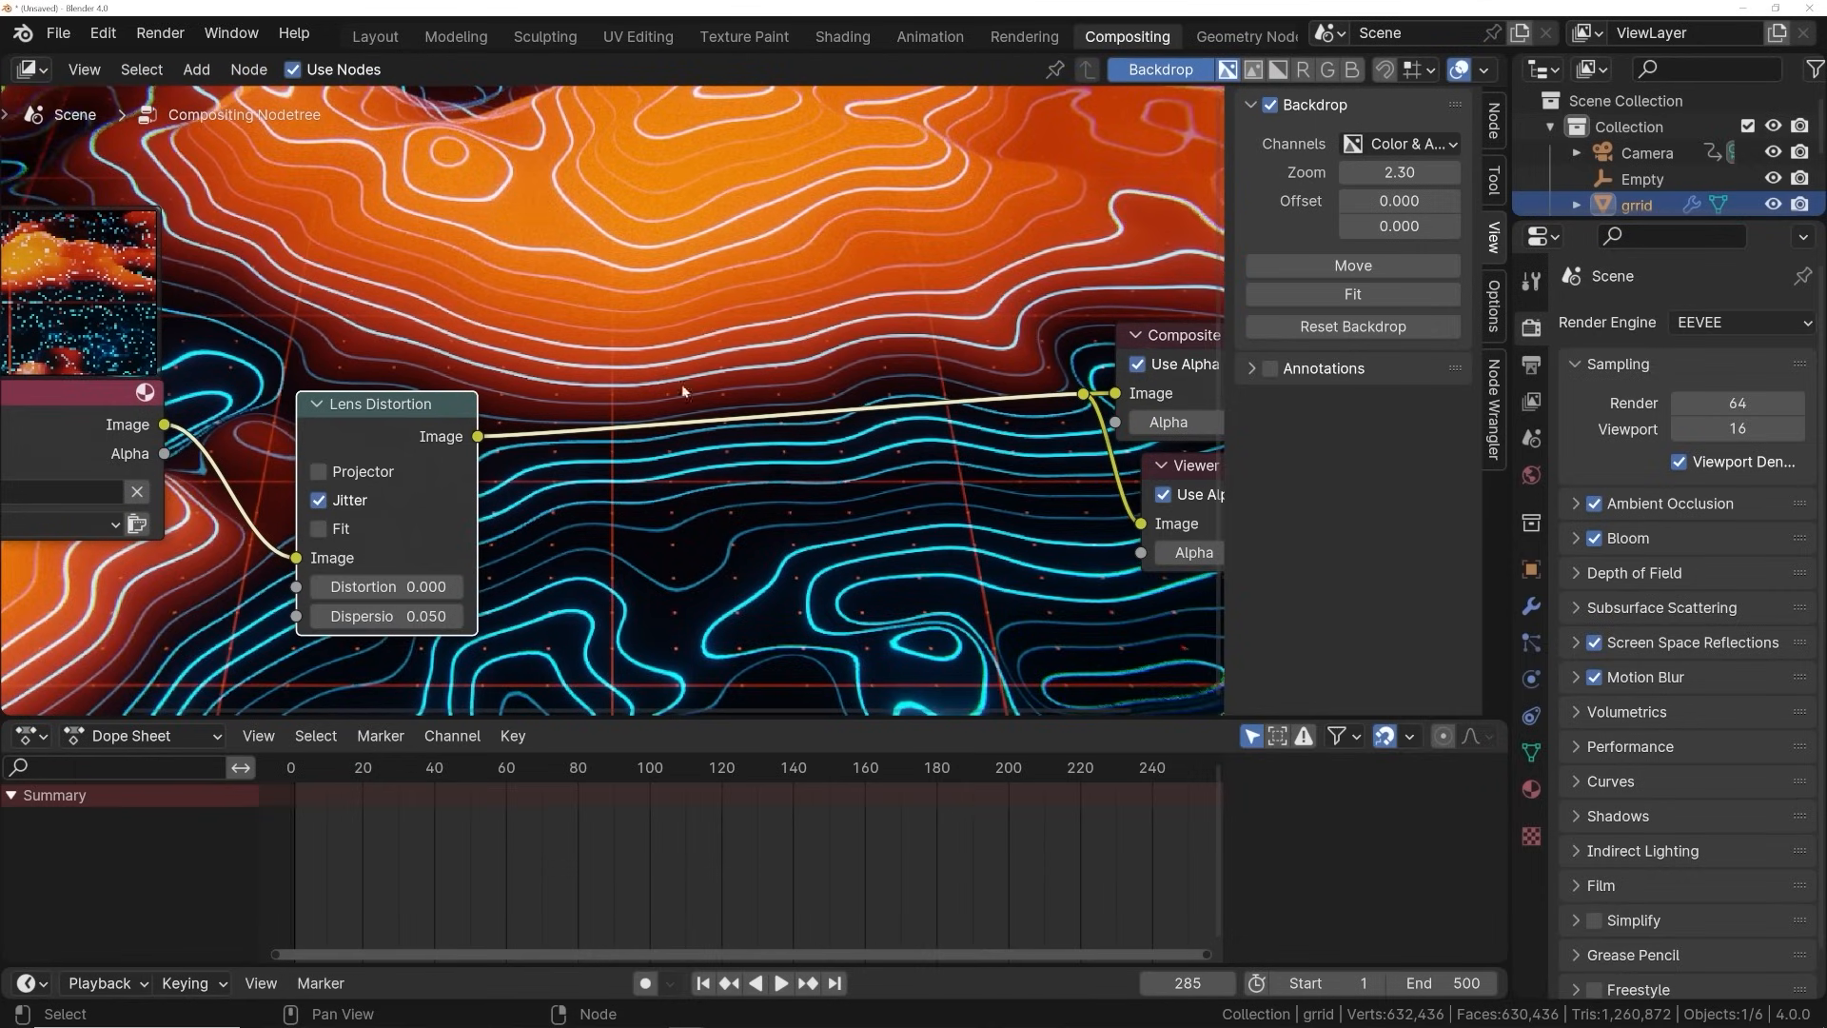
Fit the backdrop, set the Lens Distortion dispersion to 0.01, and inspect the image at backdrop zooms of 5.00 and 1.29
left_click(1261, 296)
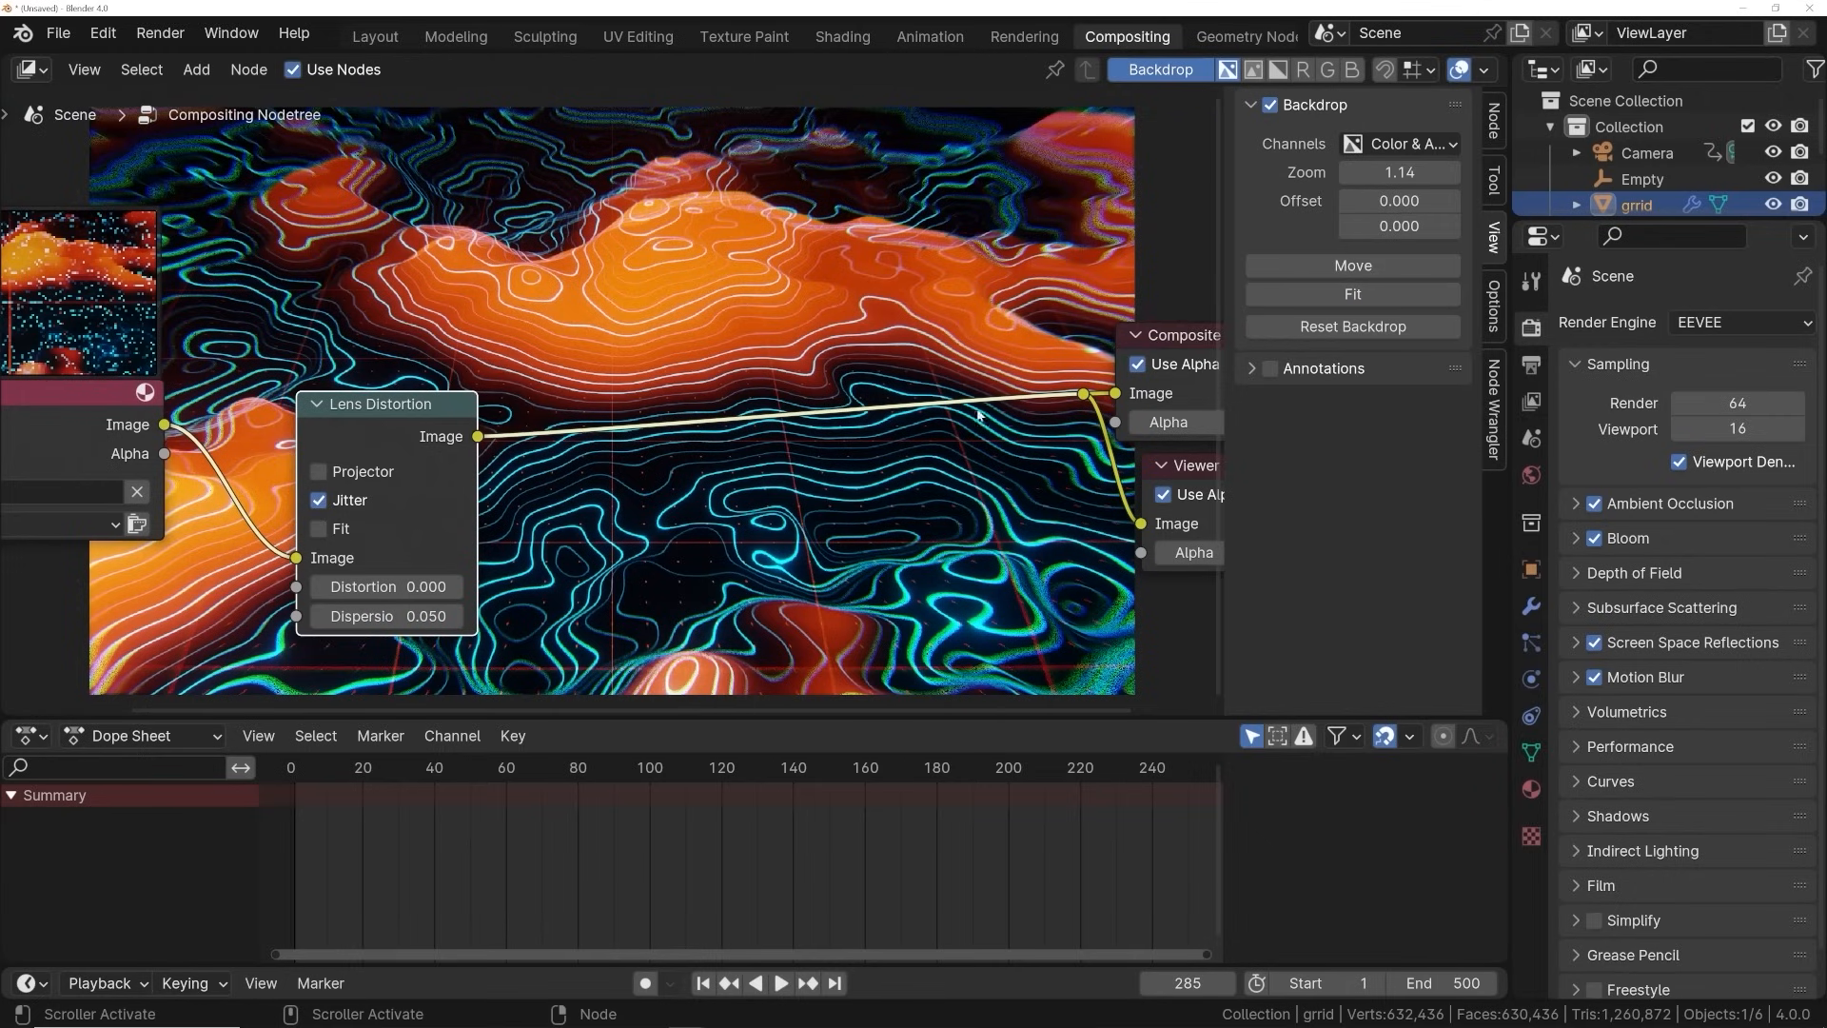
double_click(385, 616)
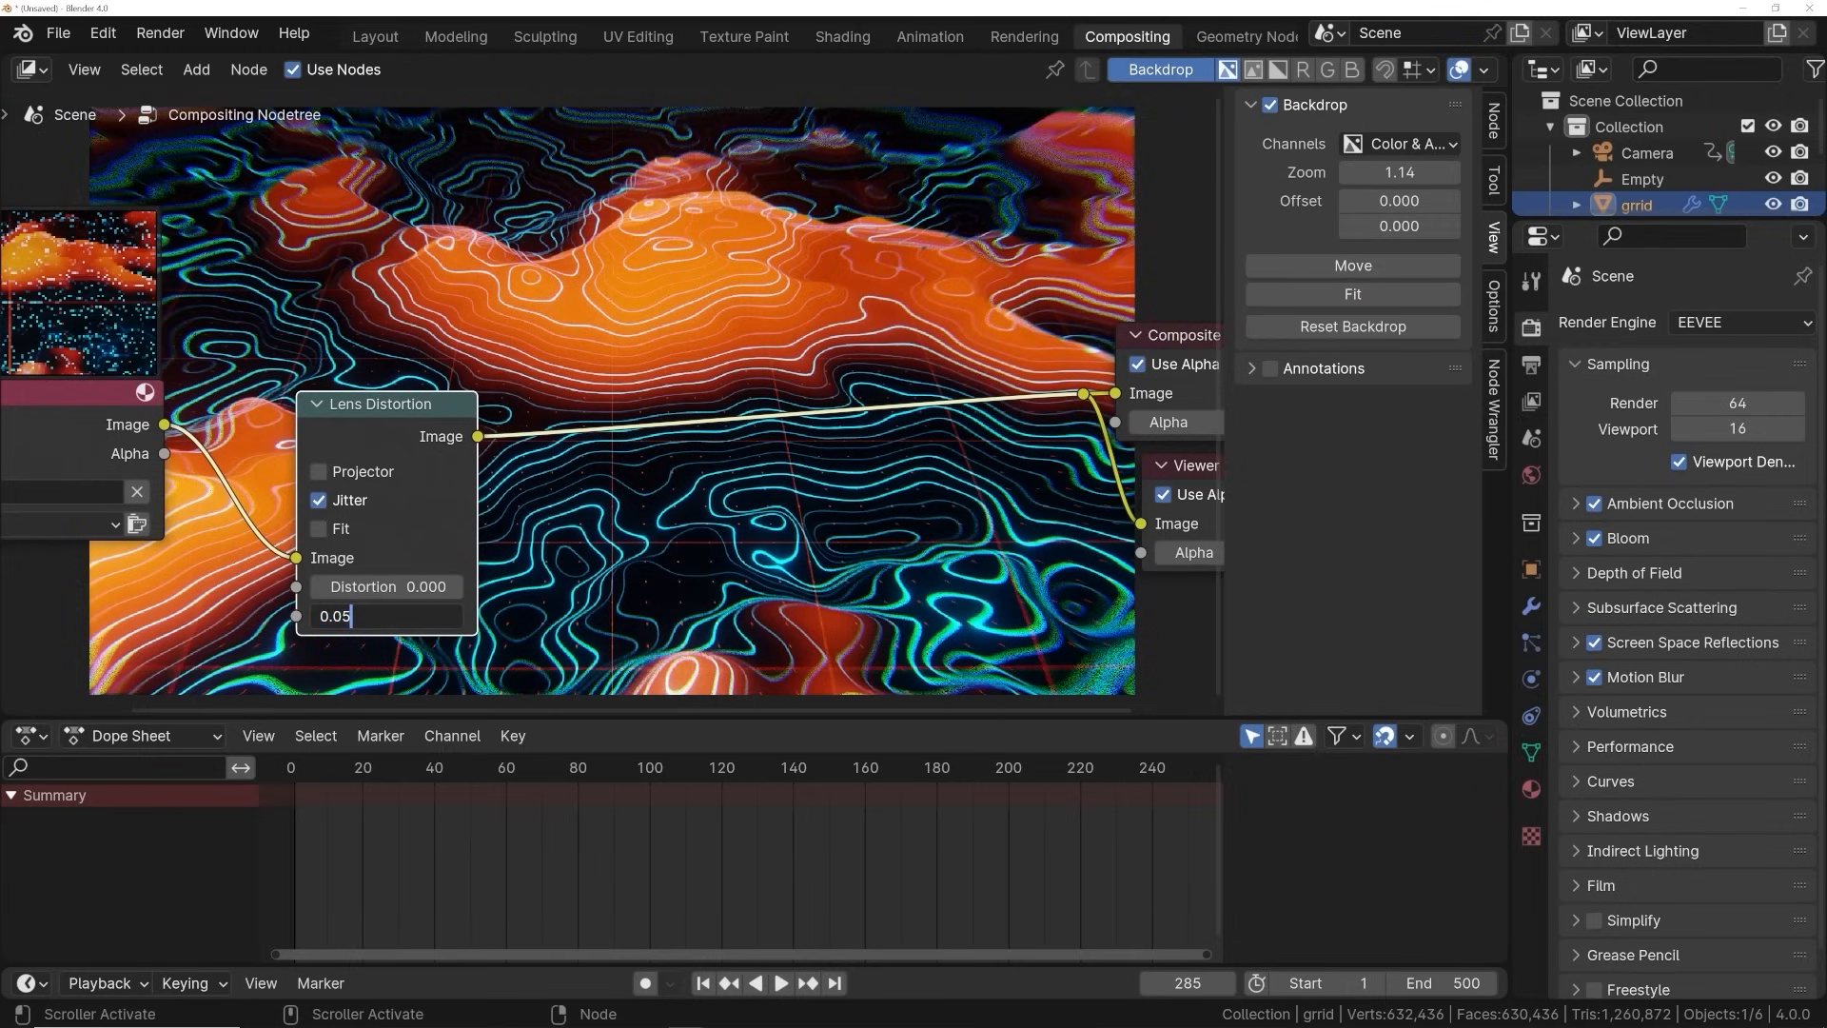
key("Return")
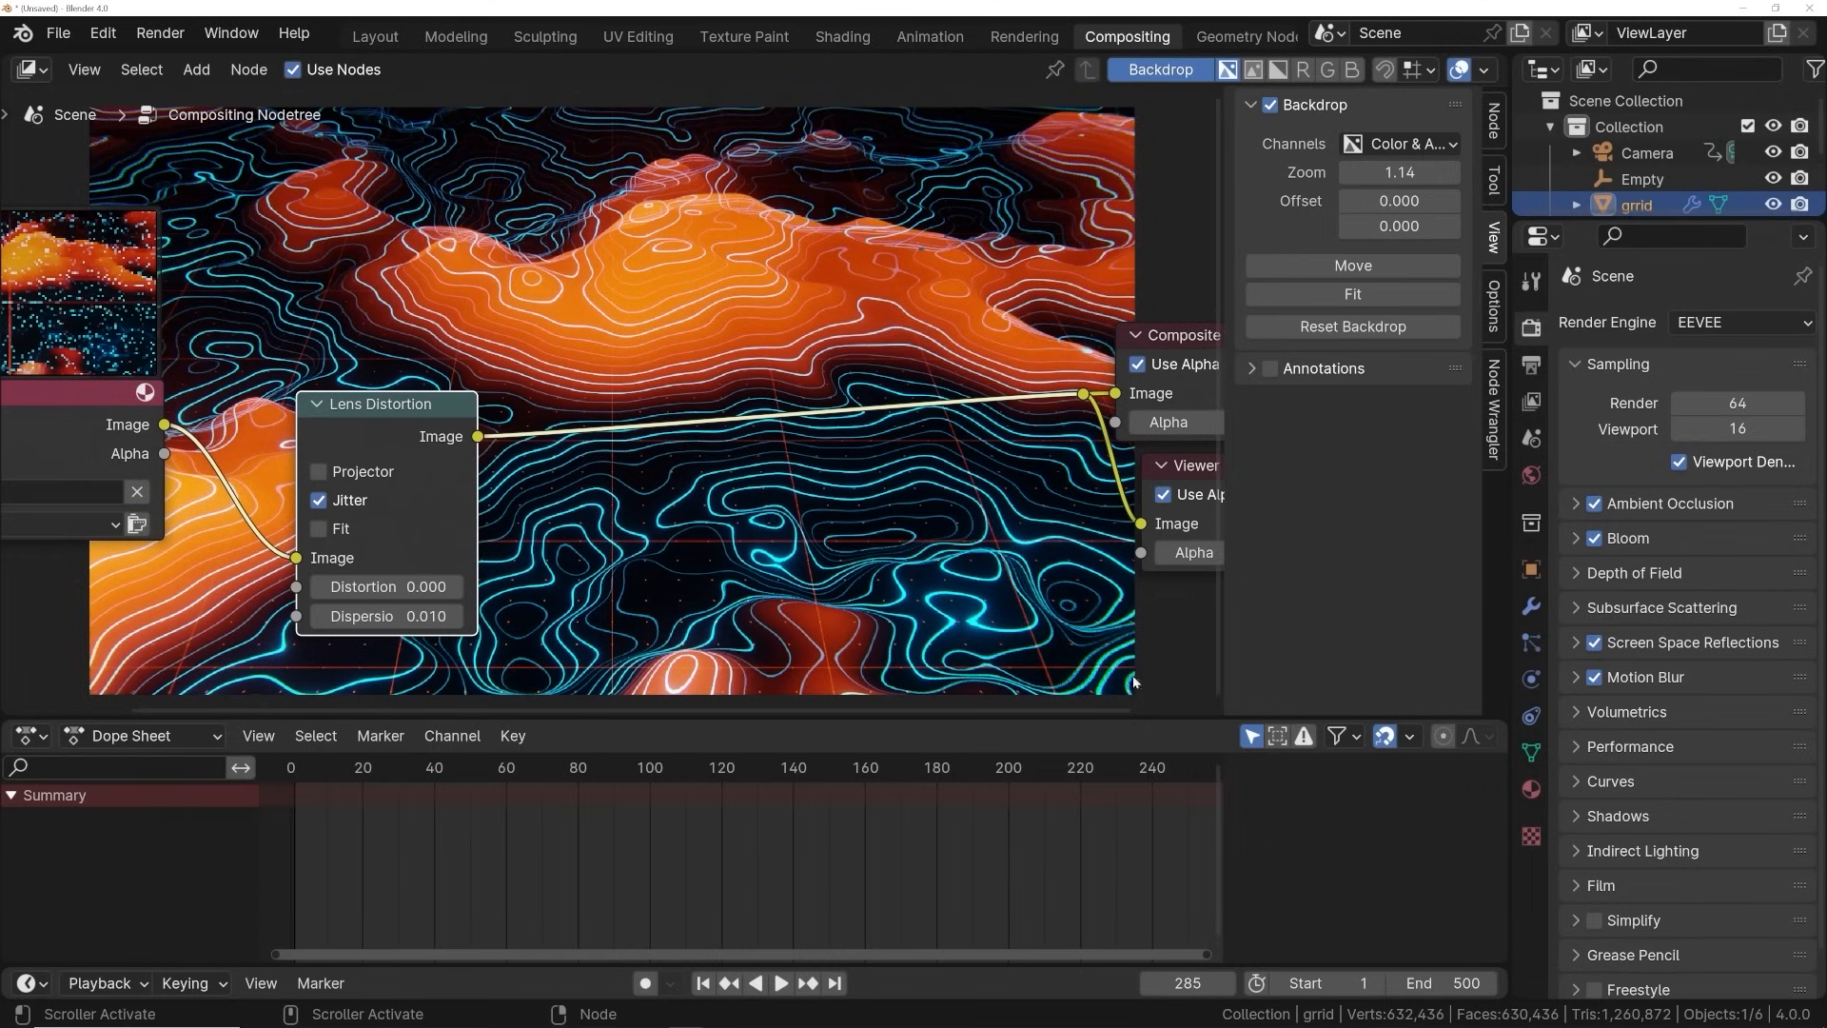
left_click_drag(1403, 174, 1594, 174)
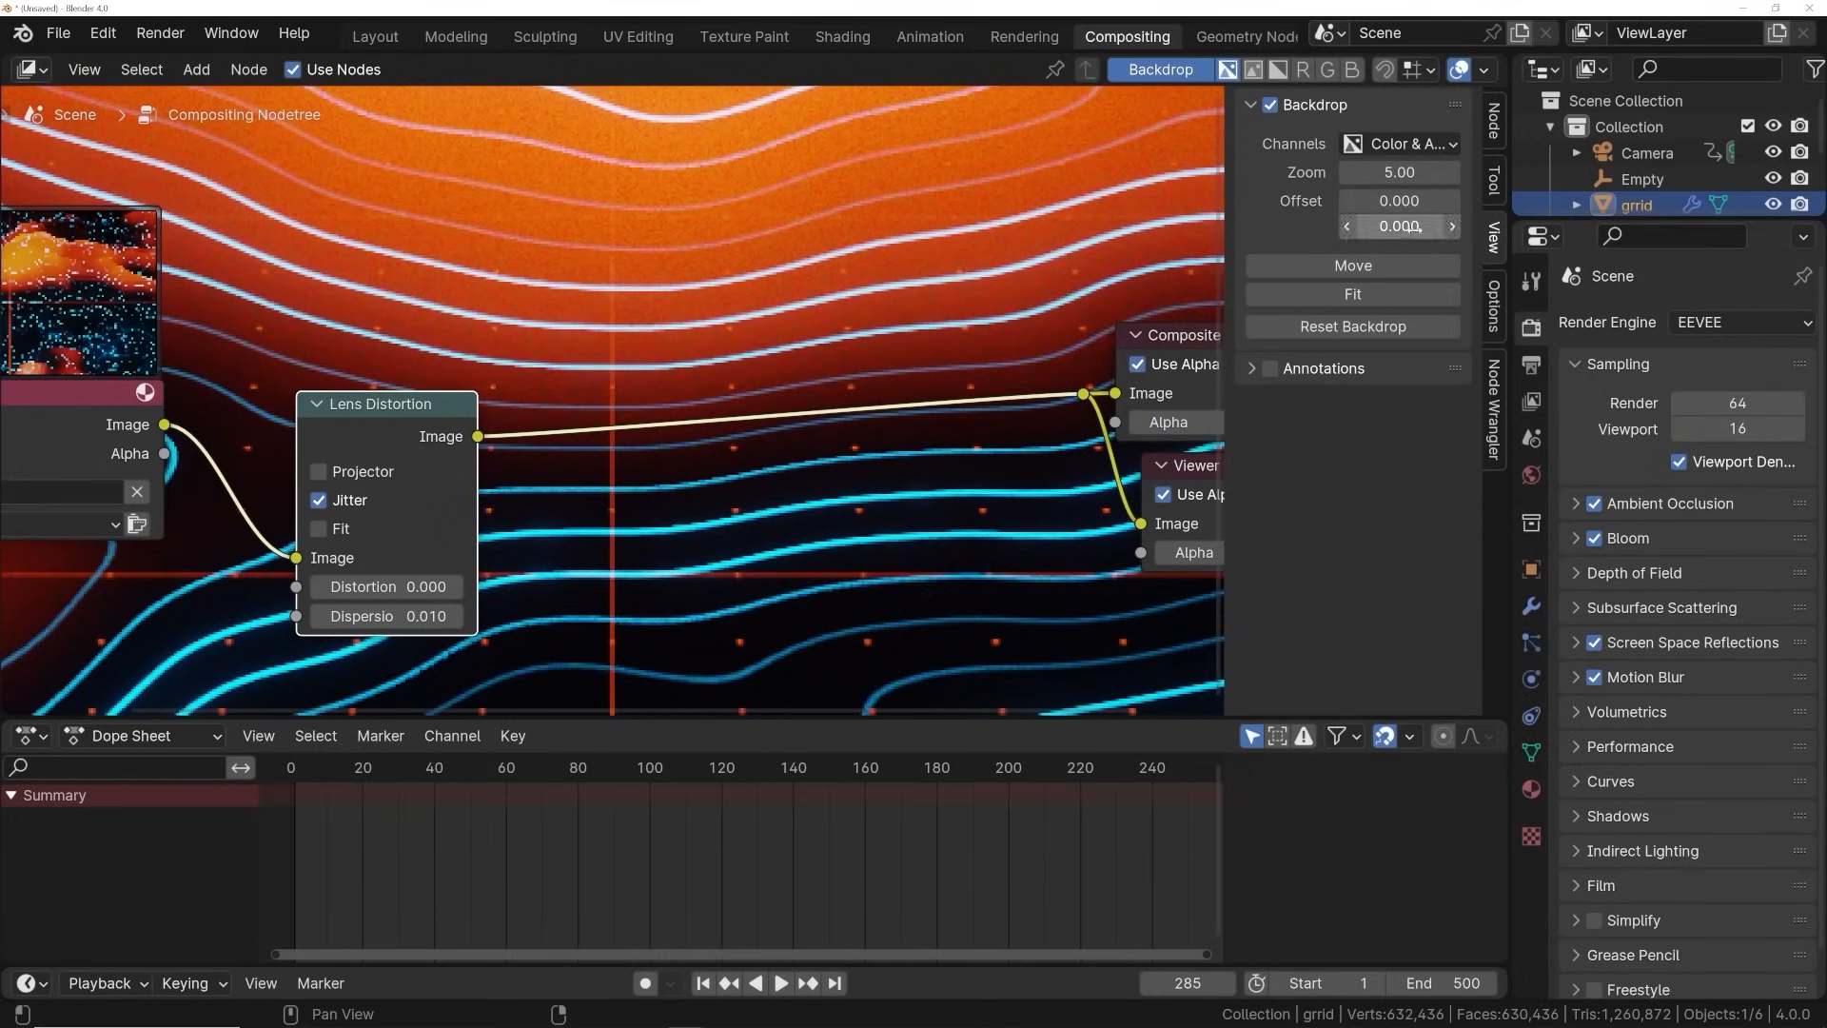
left_click_drag(1400, 172, 1209, 172)
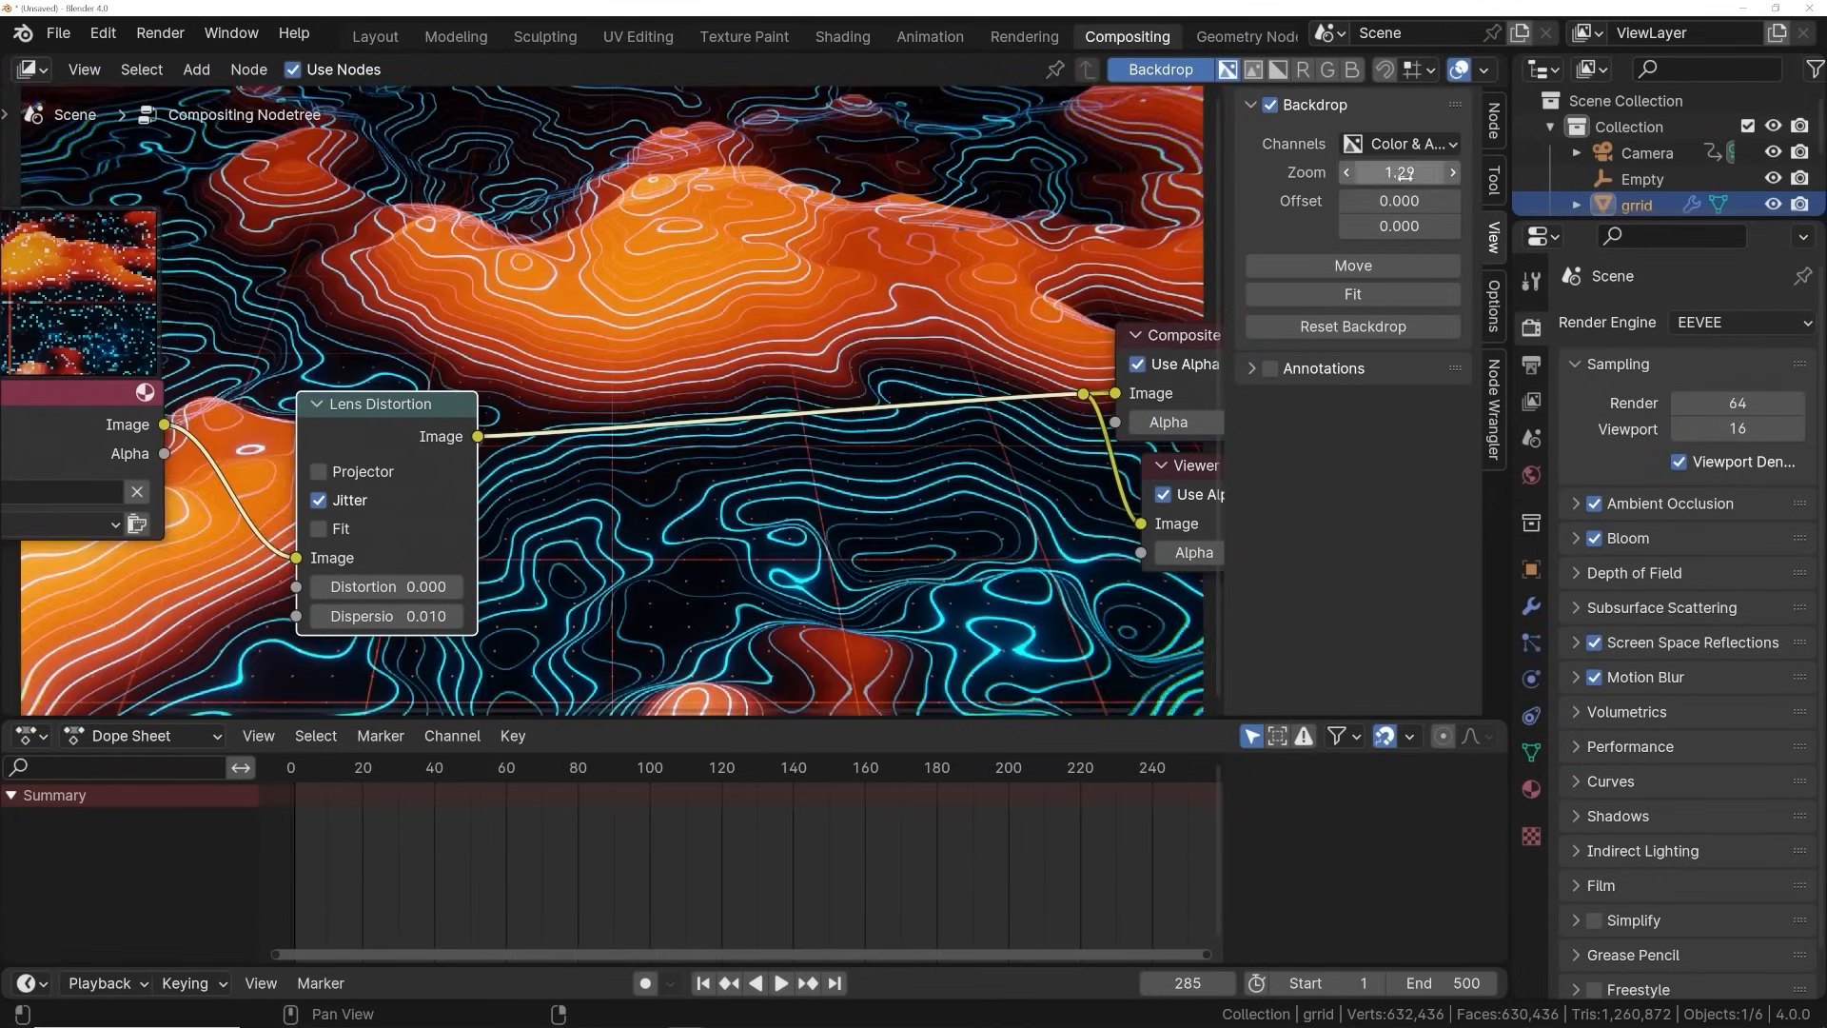
Switch to the Layout workspace and set the viewport shading's Compositor option to Always
left_click(375, 36)
scroll(872, 417, "up", 3)
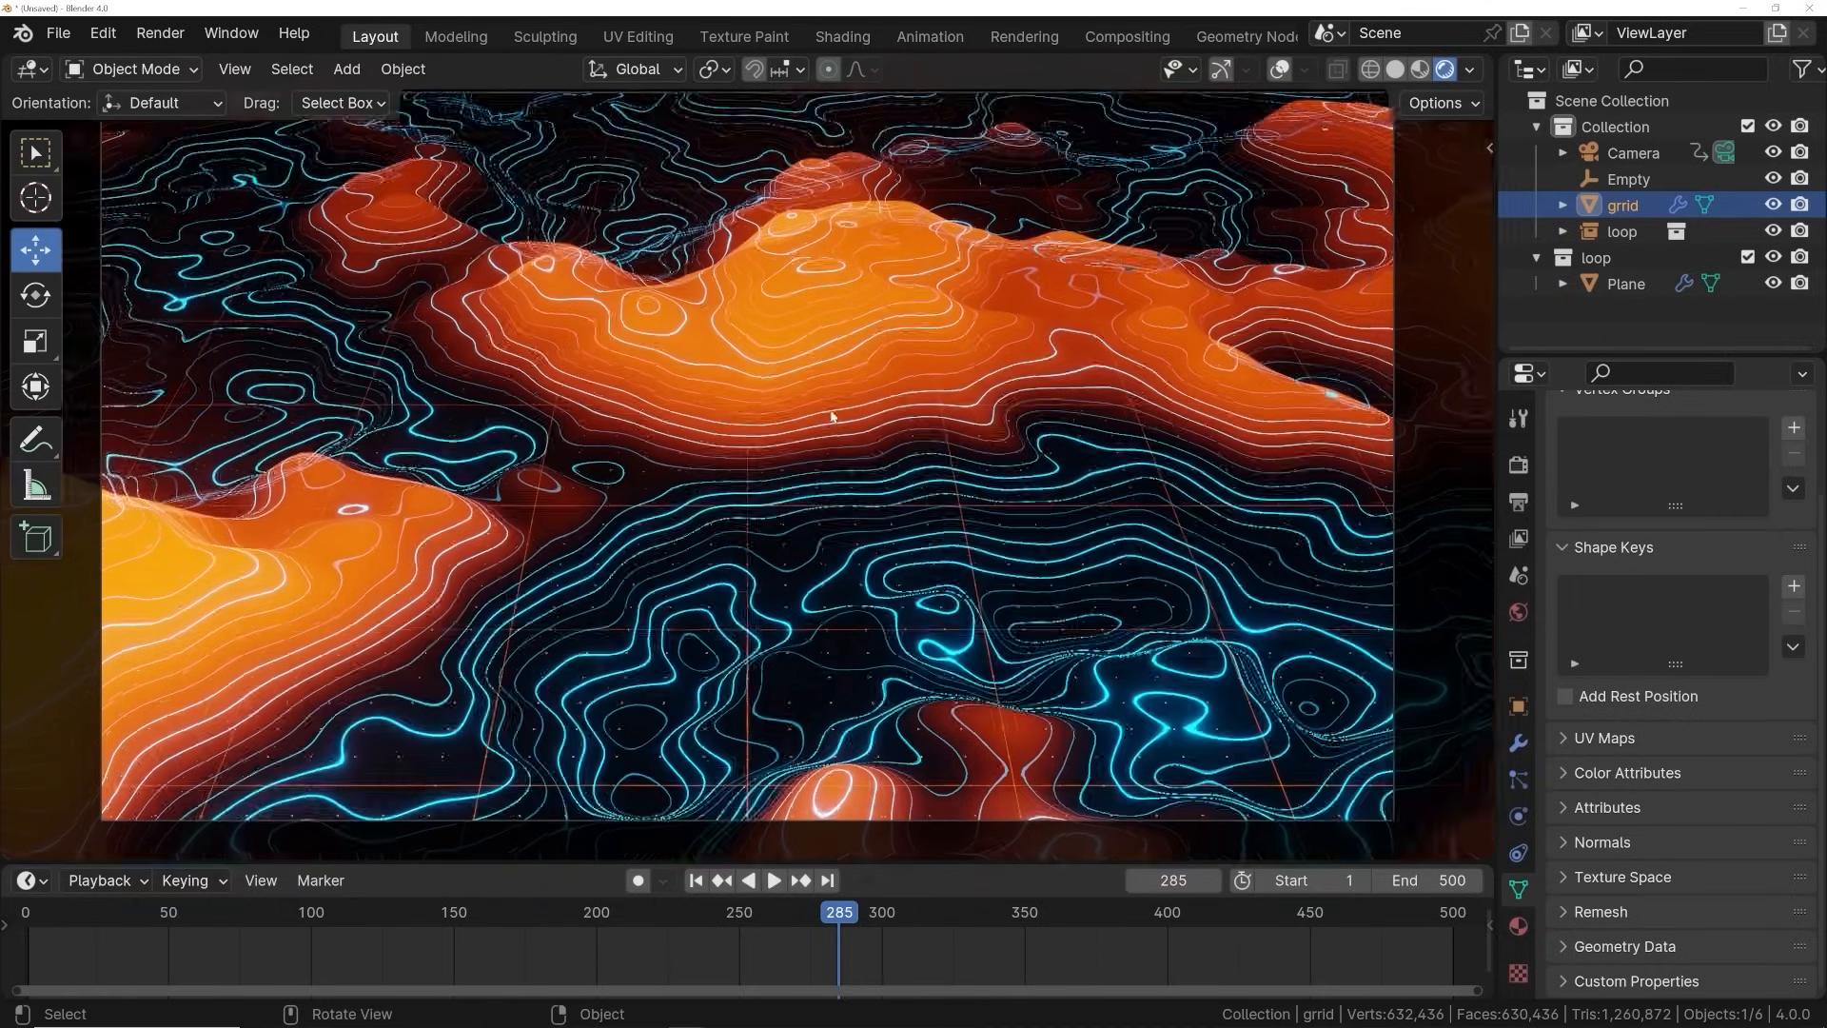
left_click(1472, 70)
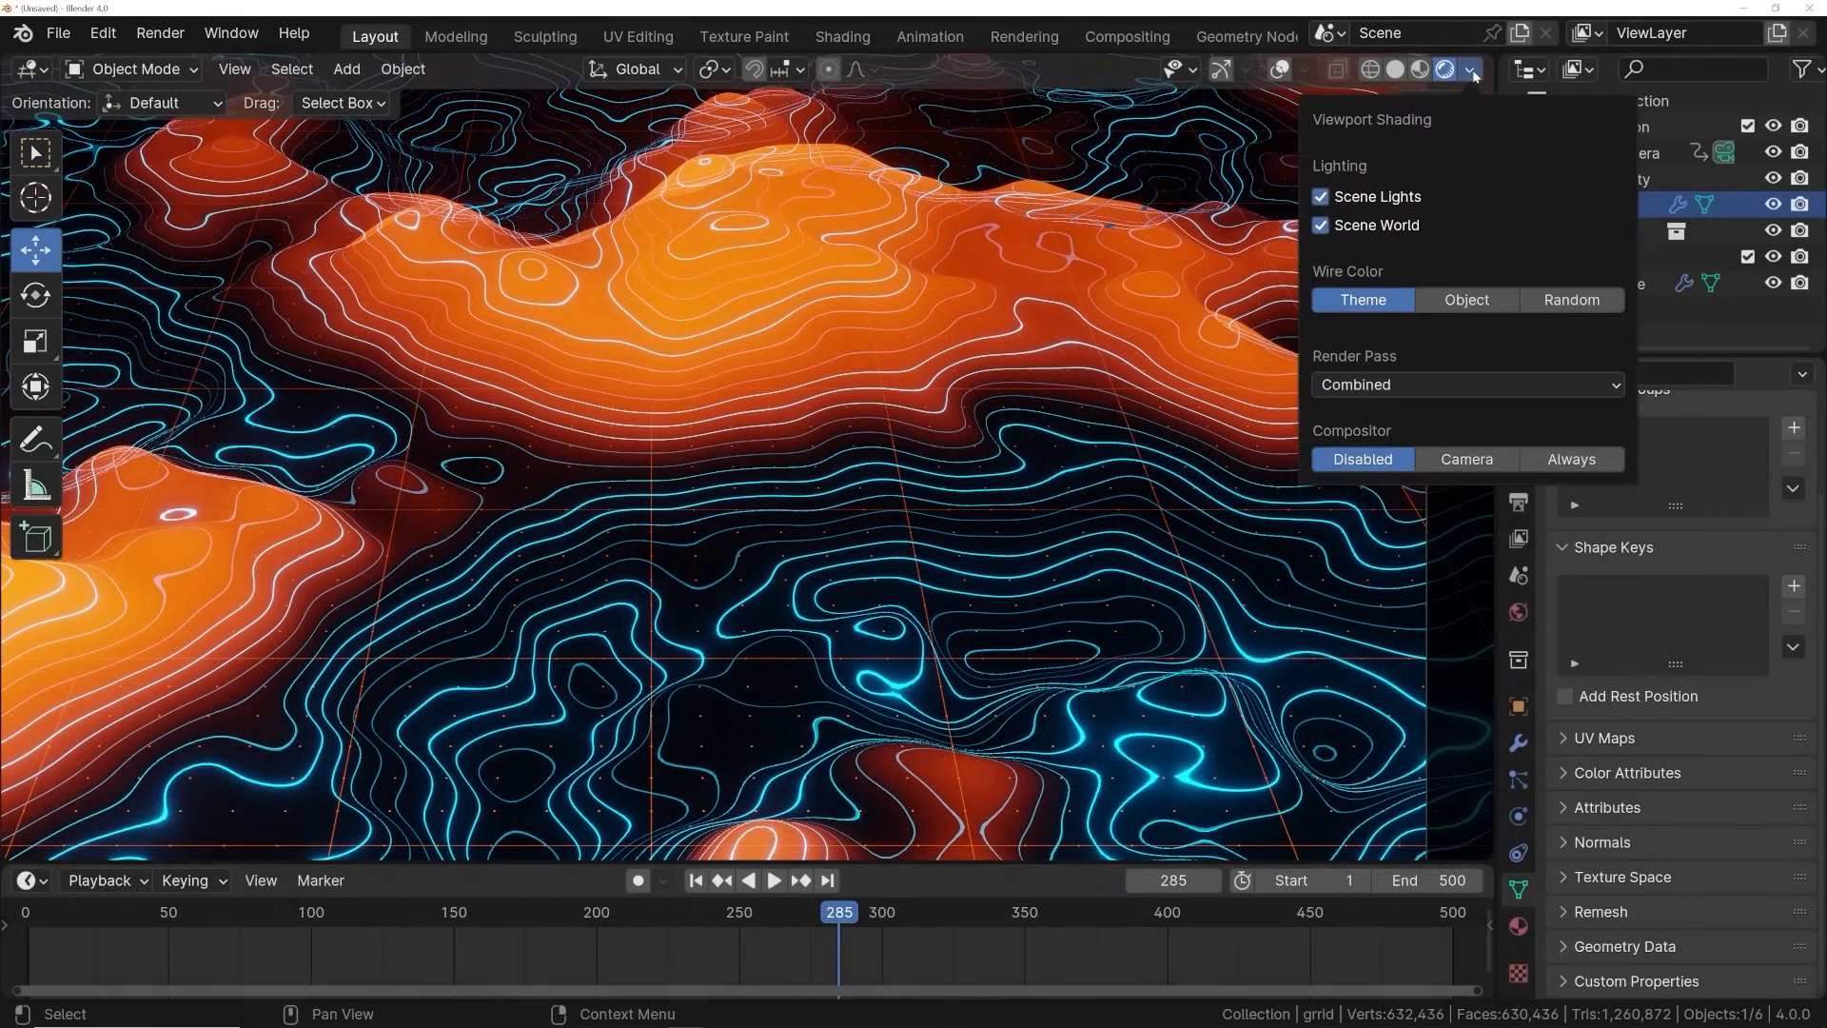
left_click(1571, 459)
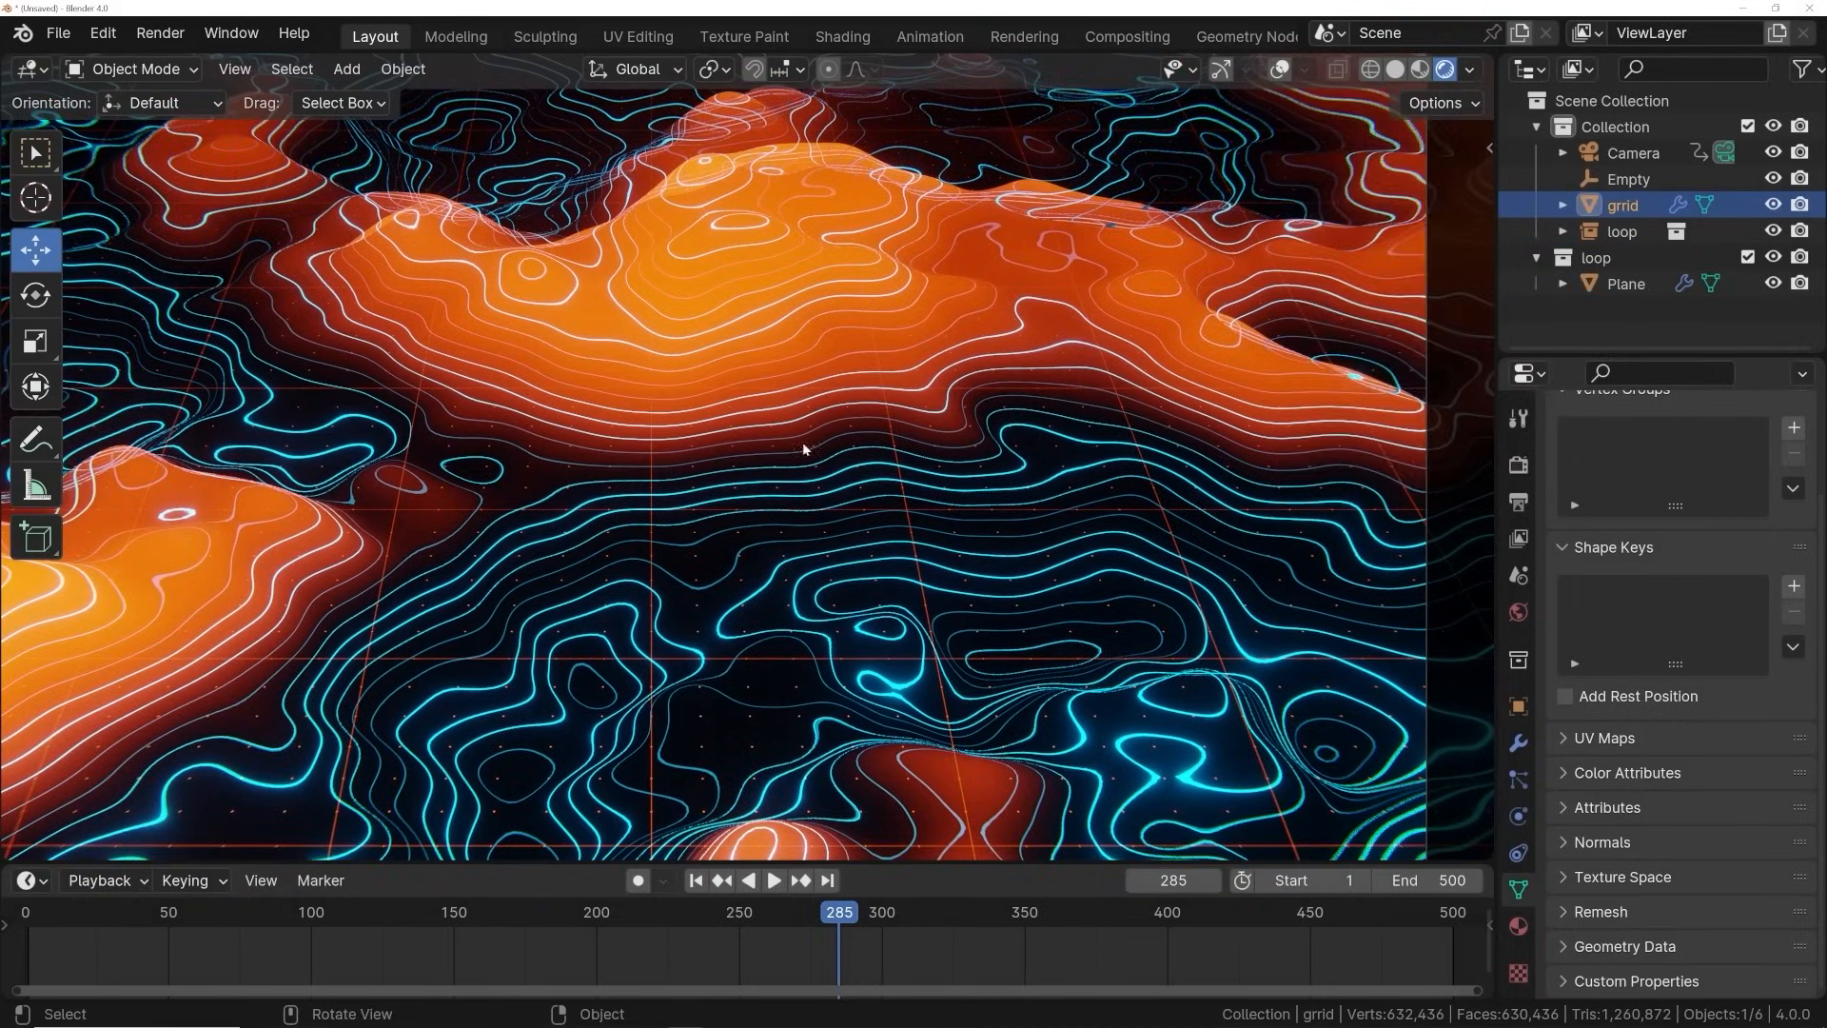
Inspect the distortion effect up close on the contour lines, comparing the viewport compositor set to Disabled and to Always
middle_click_drag(806, 450, 603, 323, "shift")
scroll(743, 435, "up", 4)
middle_click_drag(1048, 612, 1216, 886, "shift")
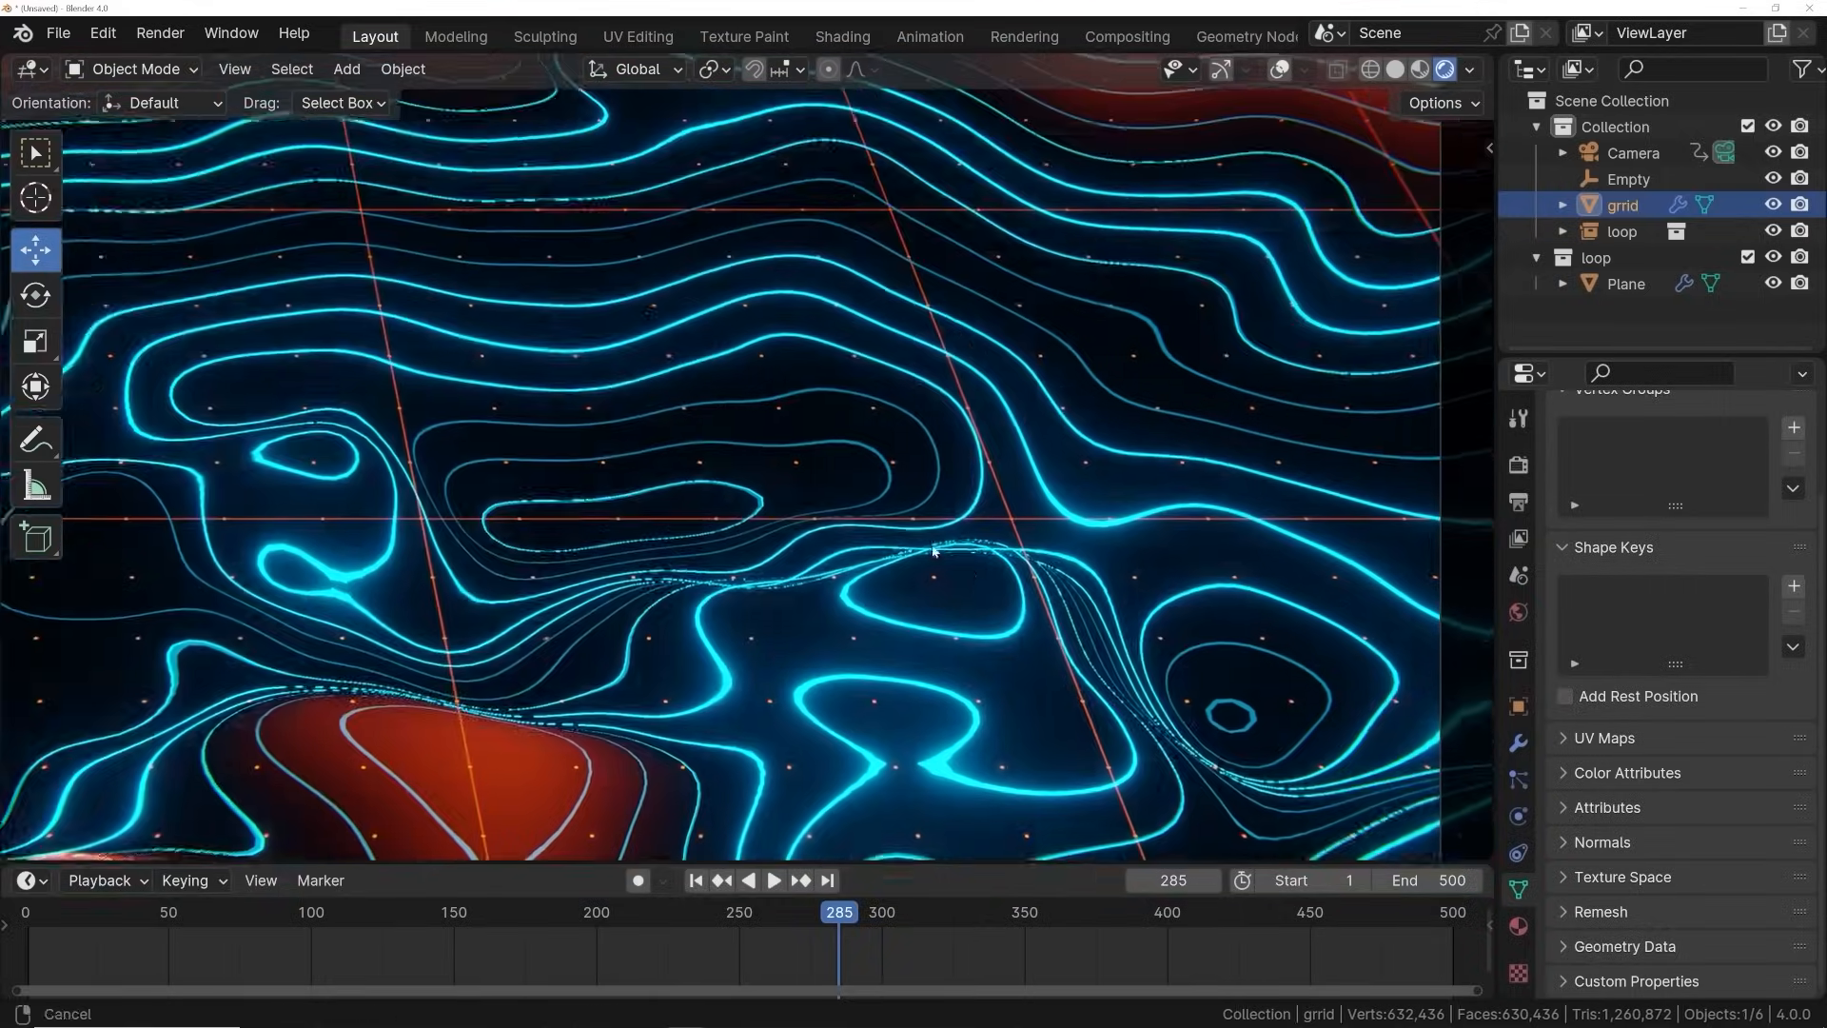
scroll(672, 377, "up", 5)
middle_click_drag(384, 277, 952, 686, "shift")
scroll(505, 574, "up", 4)
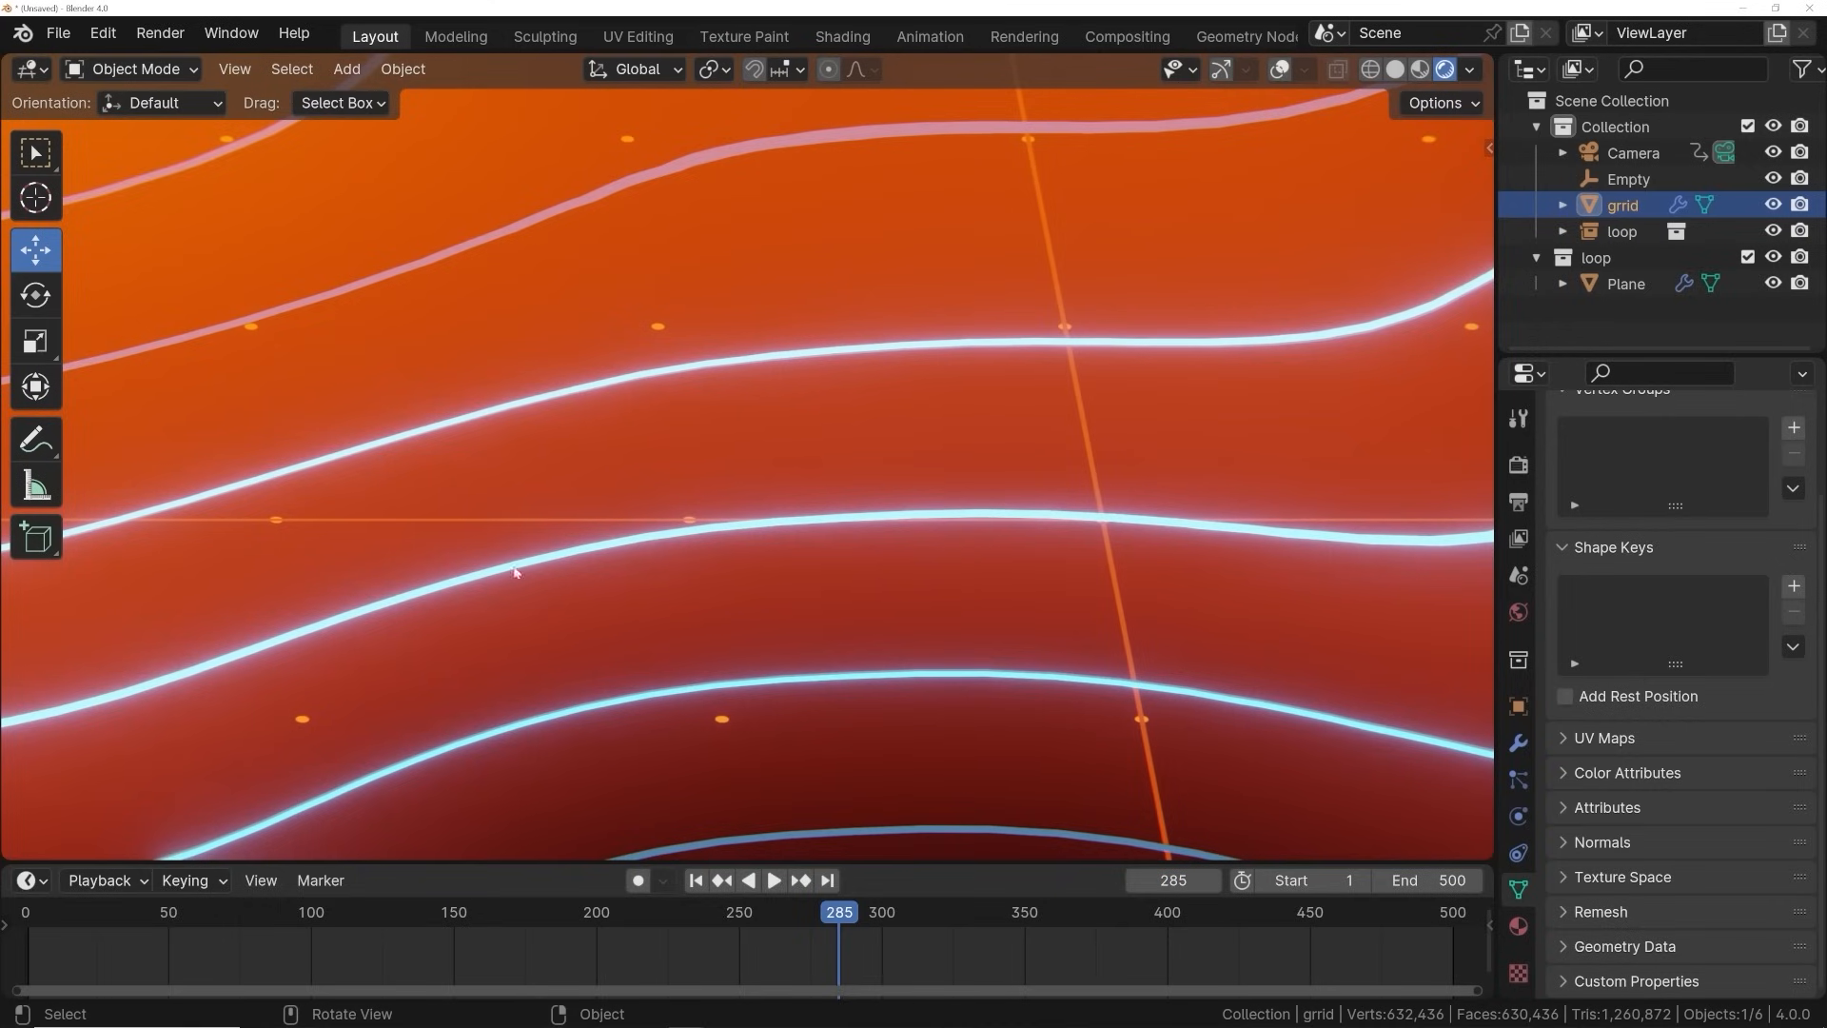
left_click(1470, 68)
left_click(1355, 464)
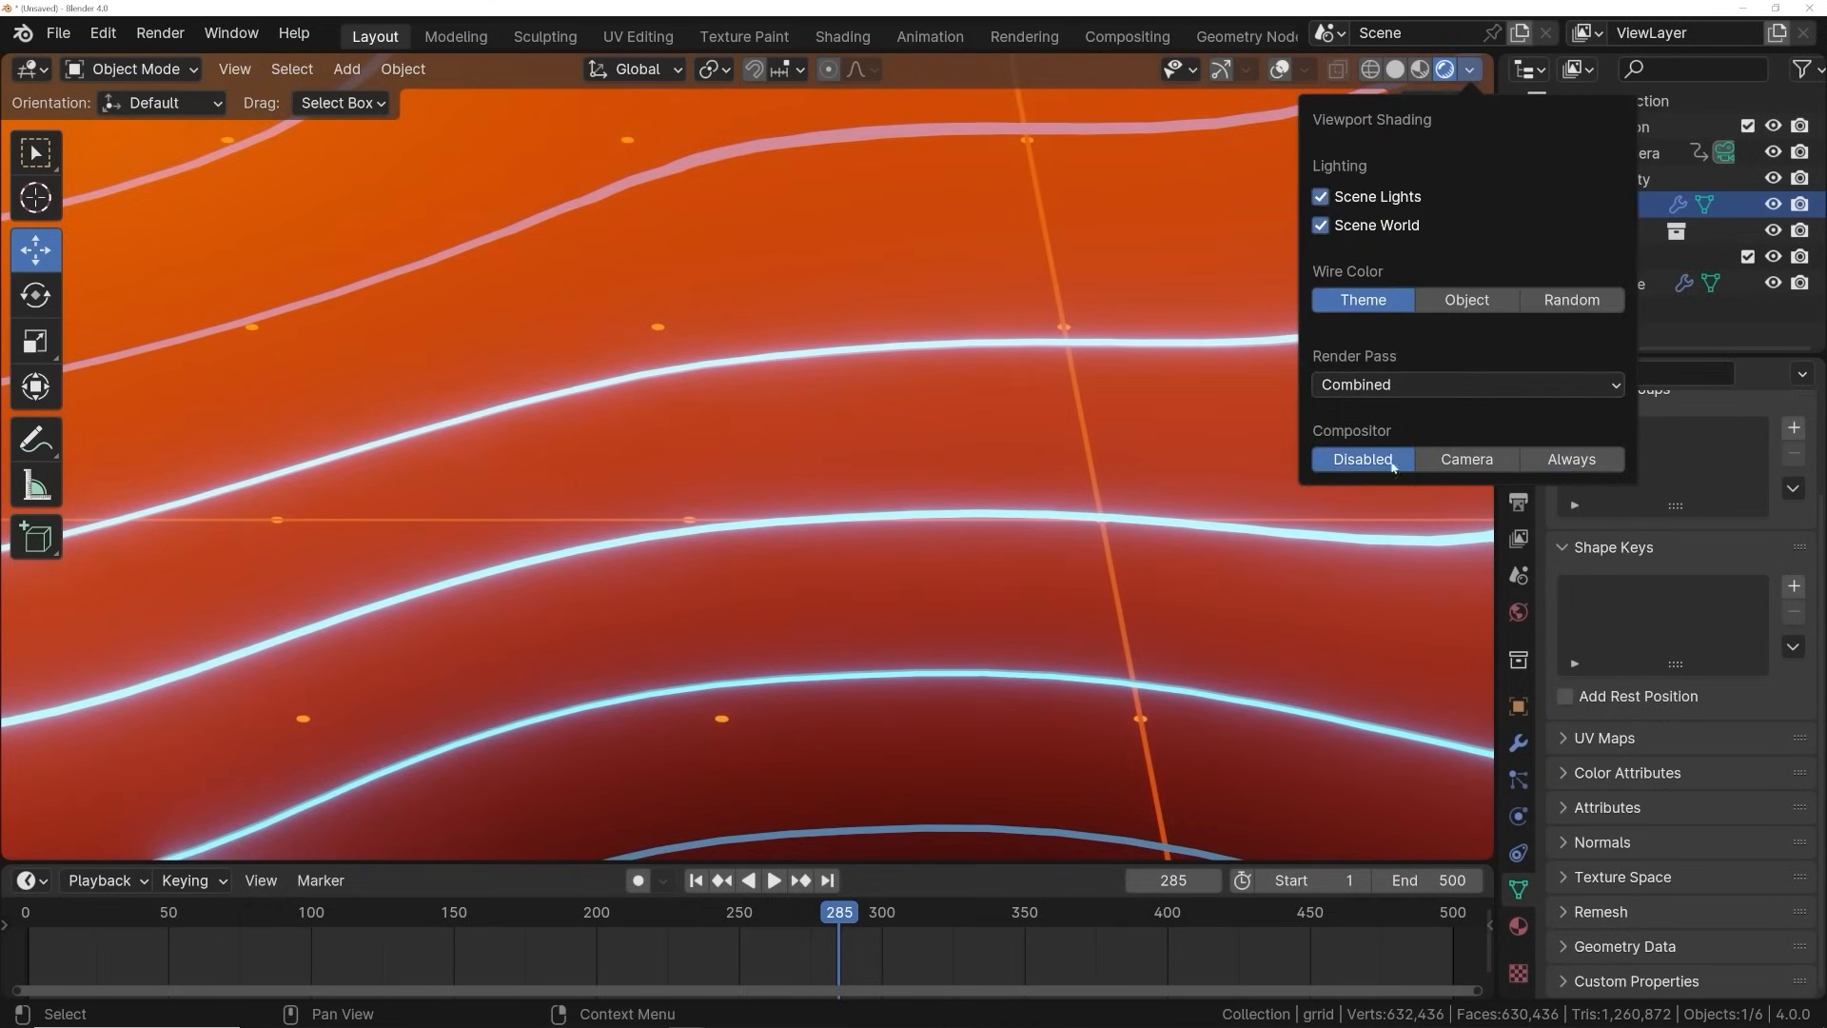
left_click(1568, 460)
scroll(683, 406, "down", 10)
scroll(756, 359, "up", 2)
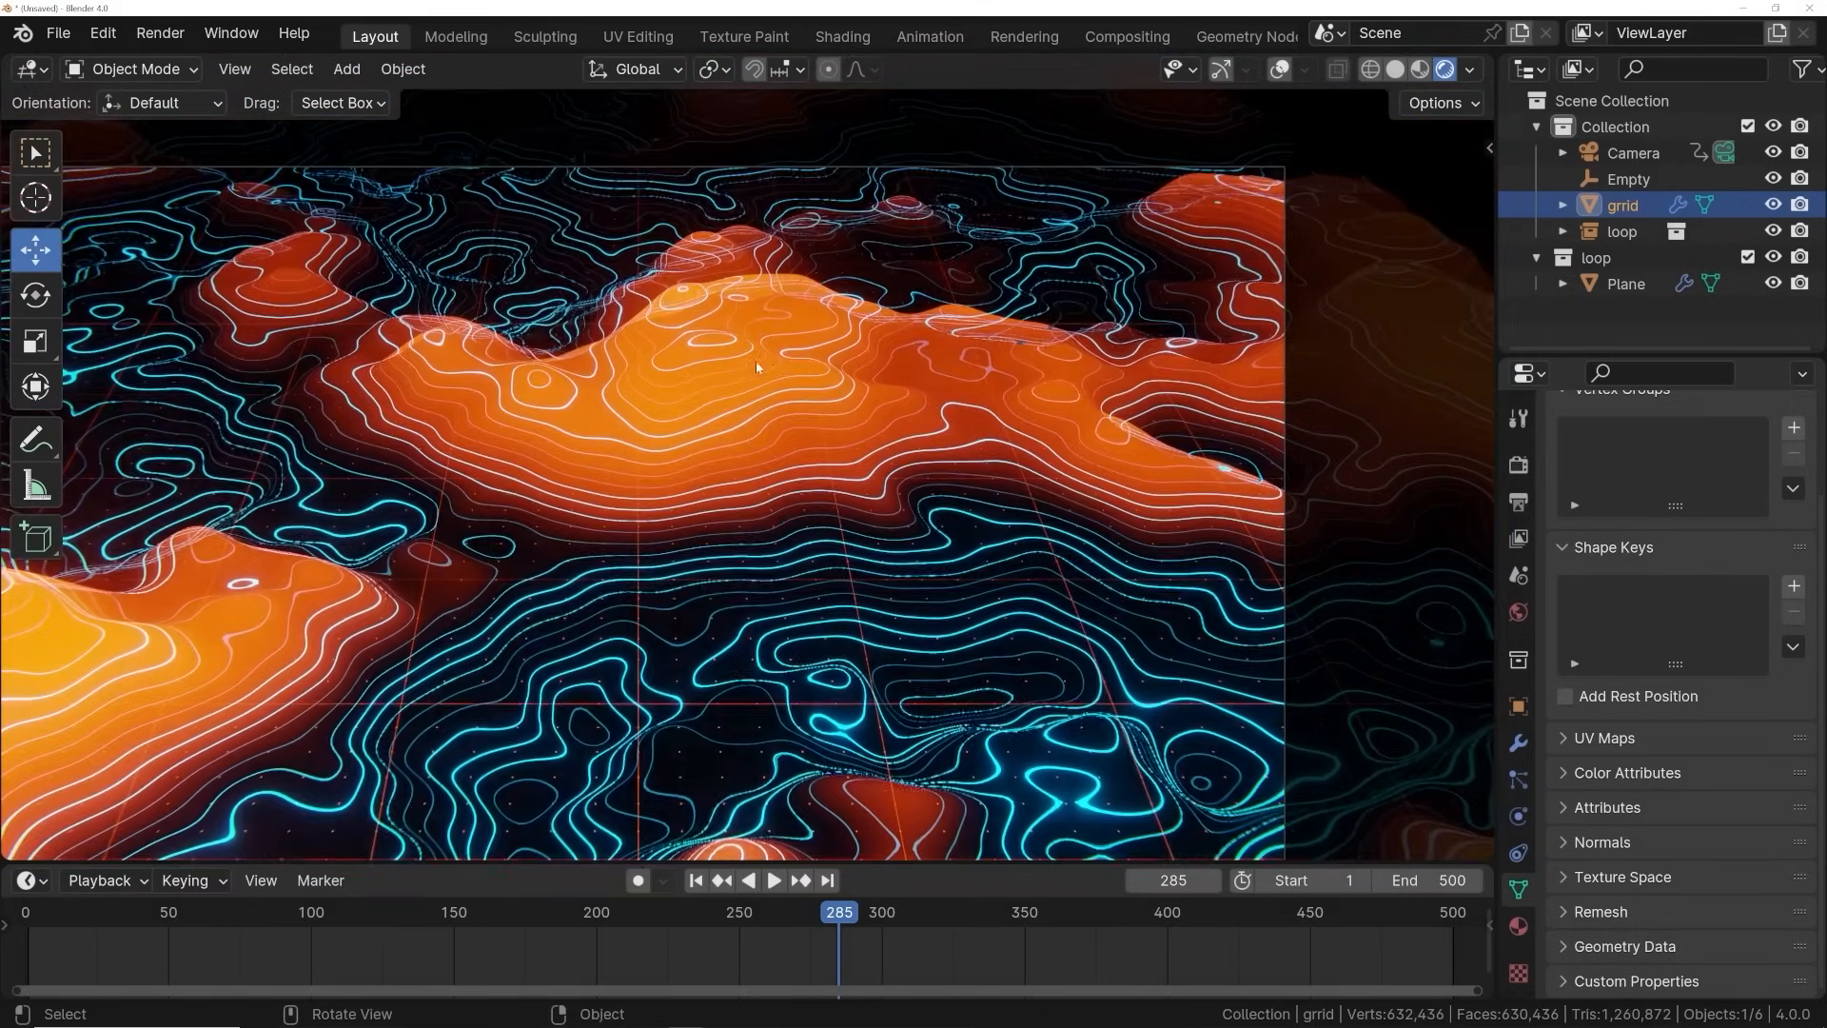
Play the animation from the first frame to check the live compositing effect, stopping at frame 84
left_click(698, 881)
left_click(776, 881)
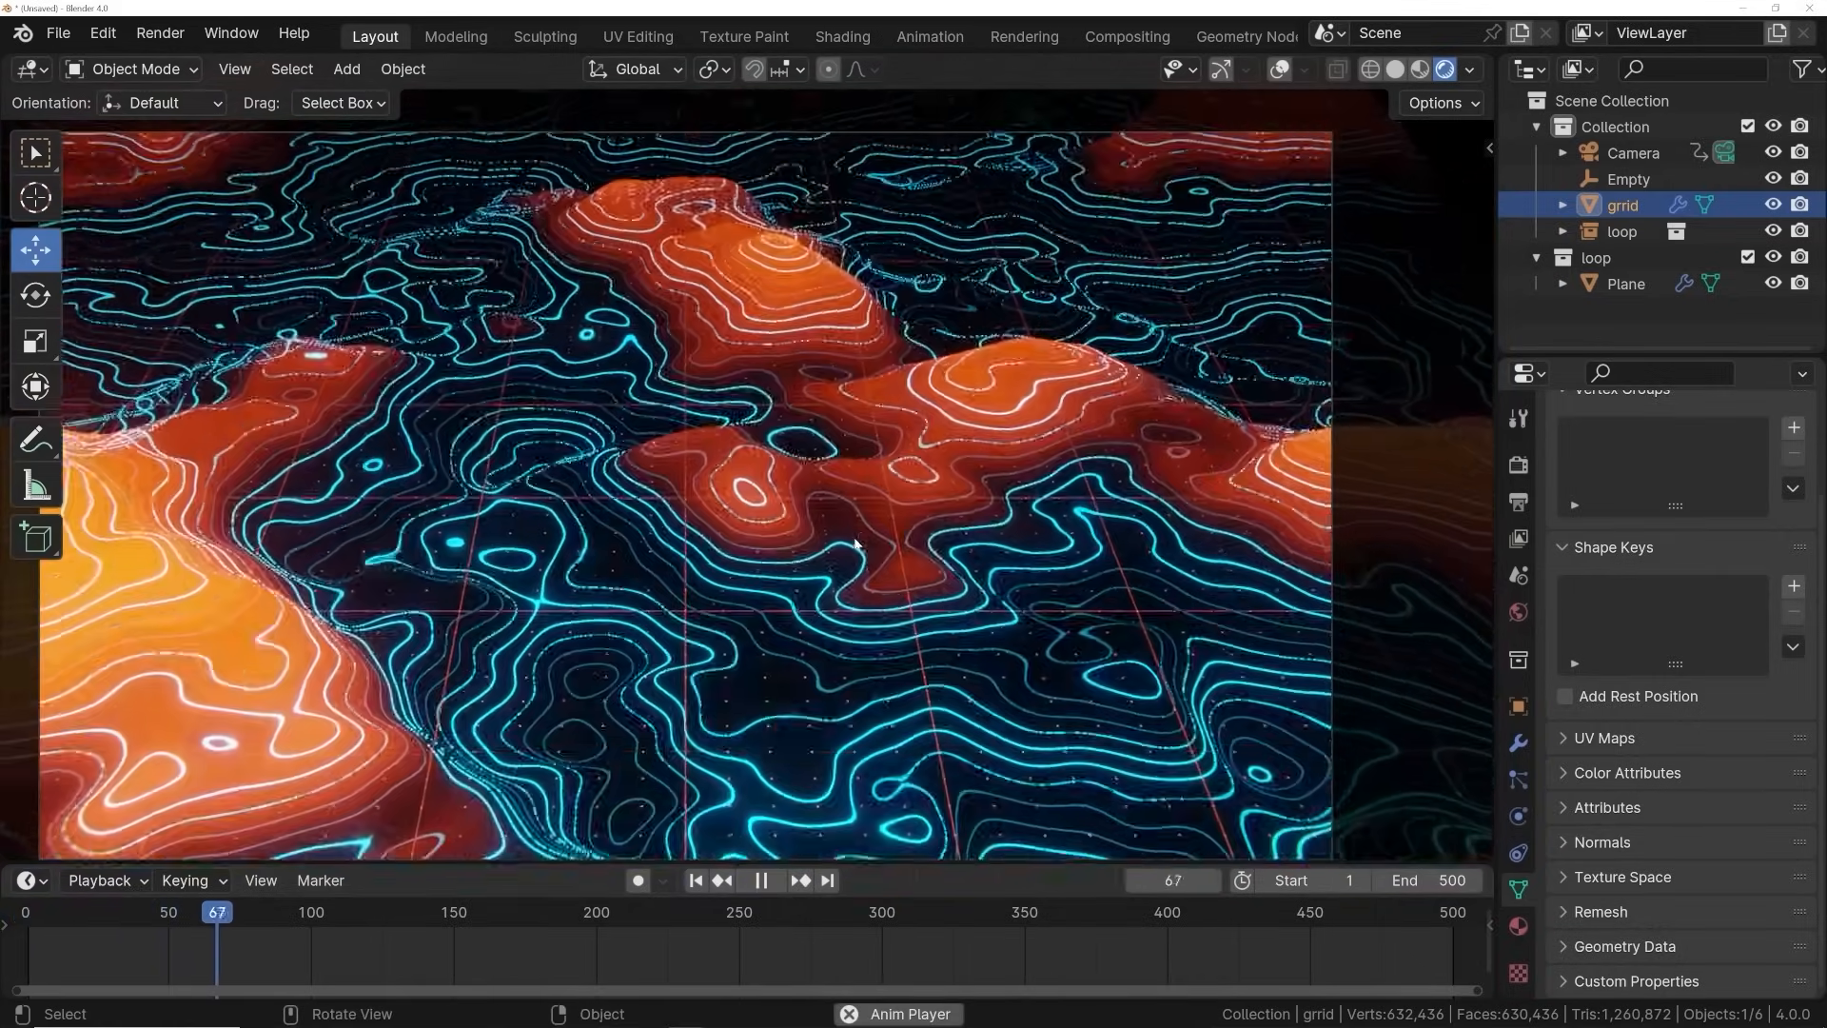
key("space")
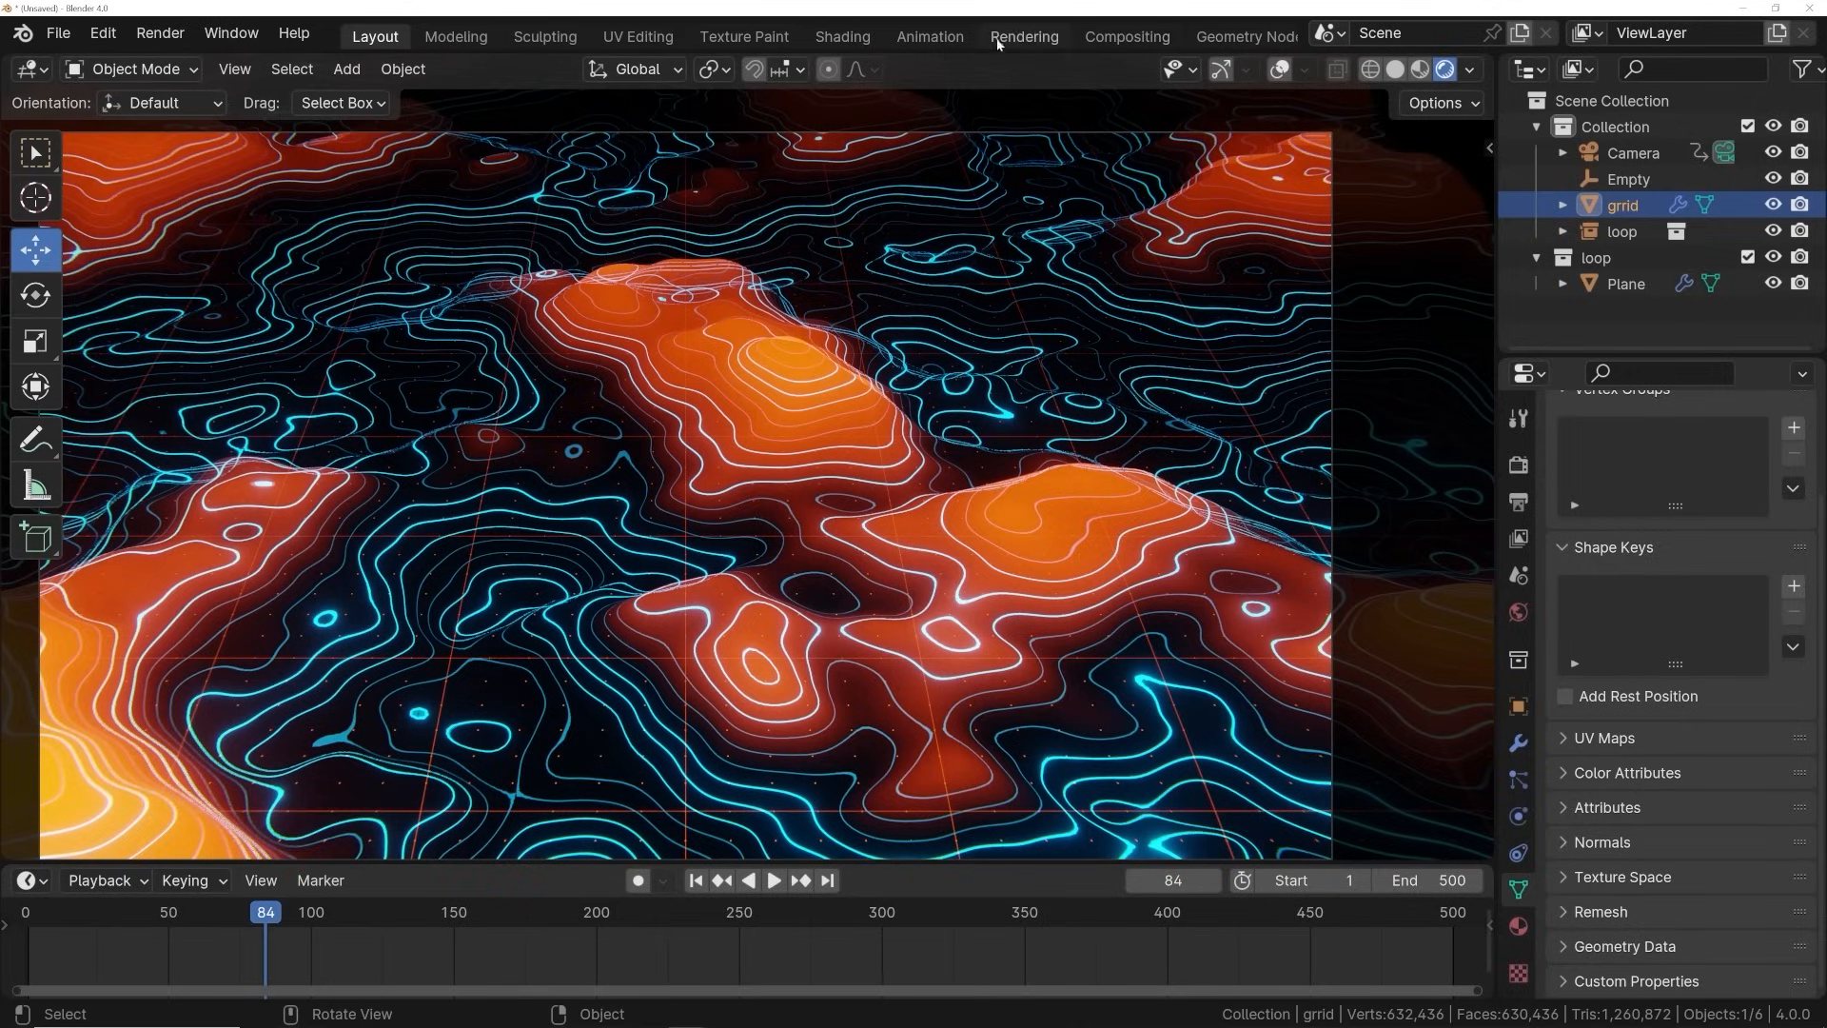
In the Shading workspace, select the terrain plane and move the white stop of its contour-line Color Ramp to position 0.999
left_click(1231, 41)
left_click(842, 36)
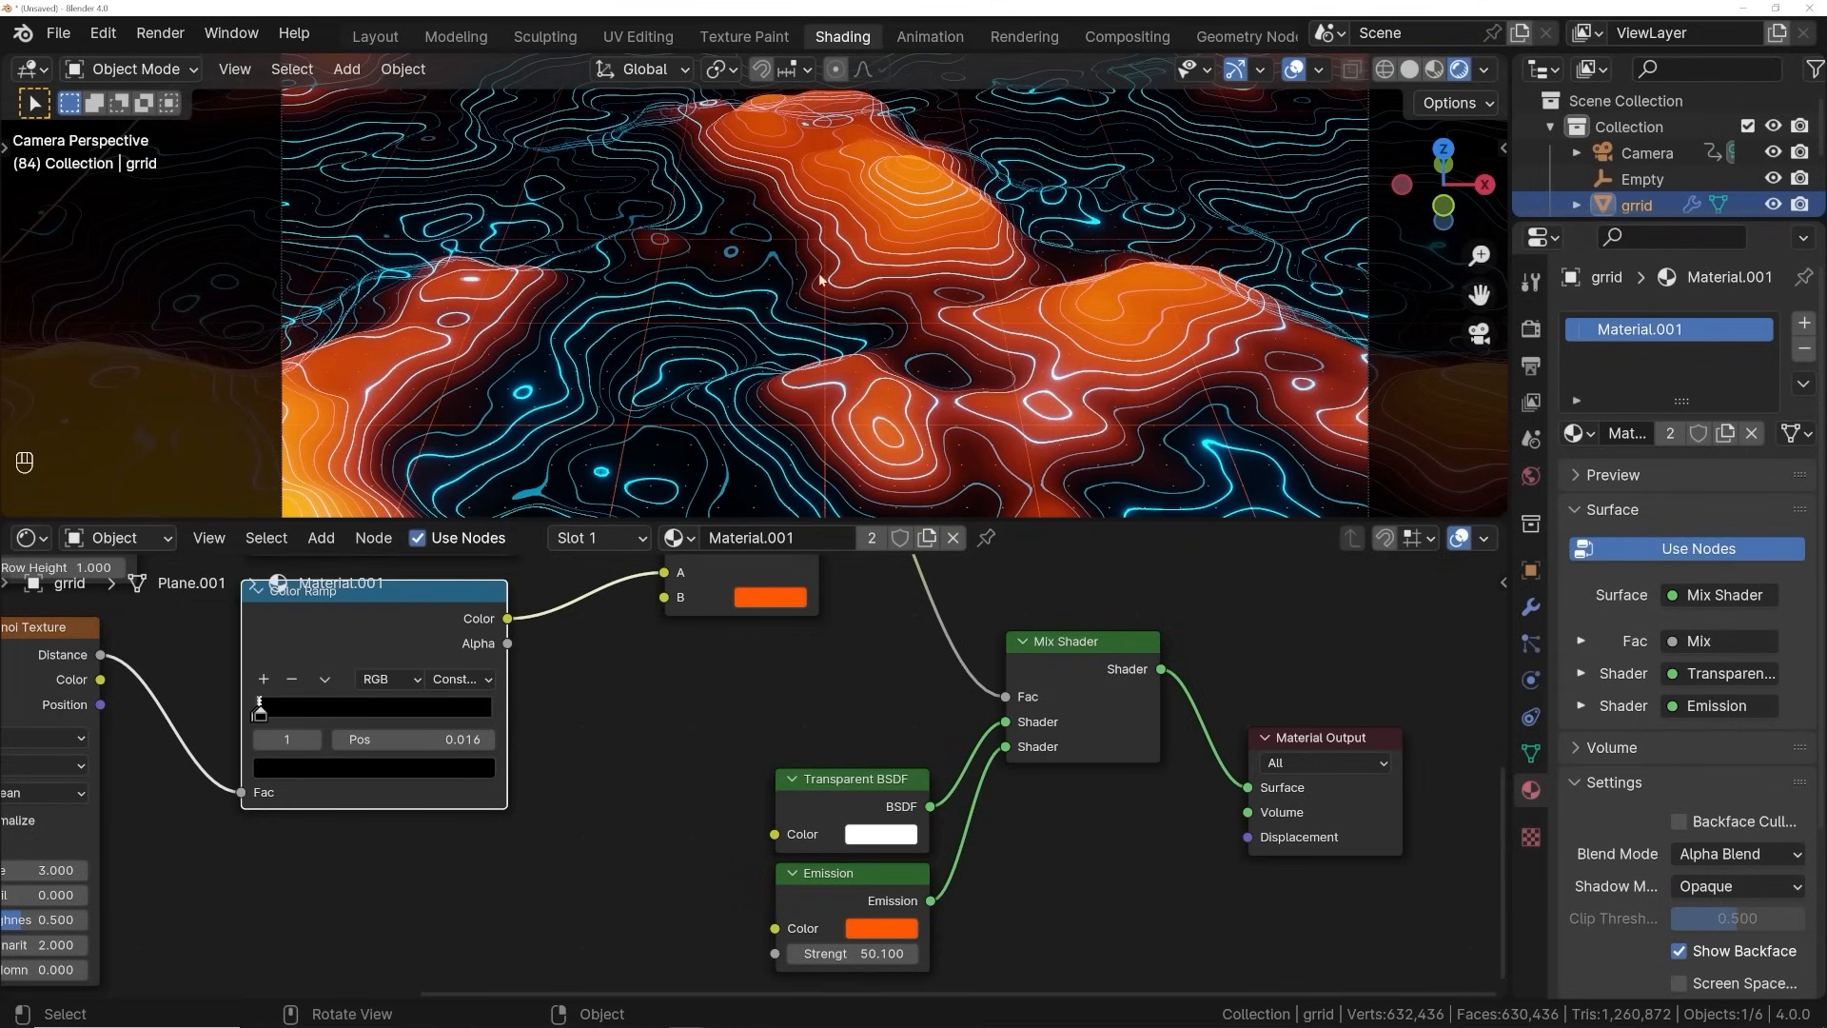
scroll(546, 735, "down", 5)
scroll(549, 779, "up", 1)
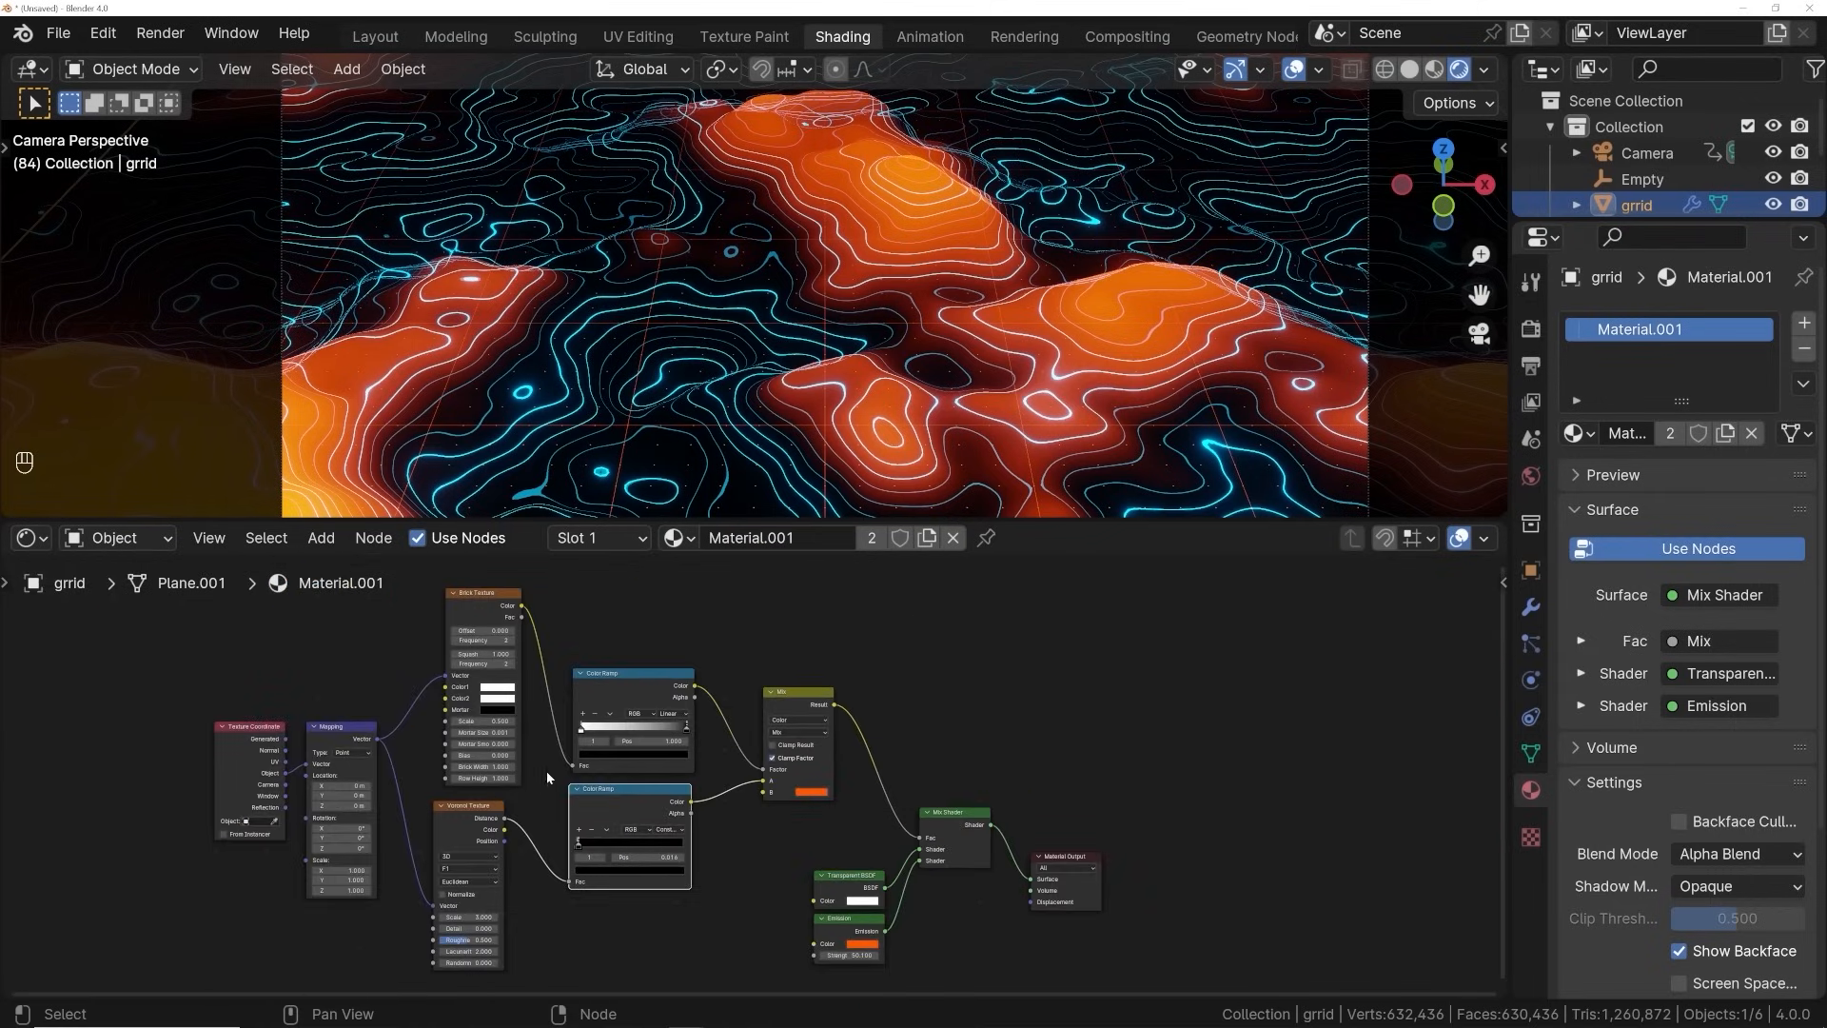
middle_click_drag(544, 875, 489, 771)
left_click(914, 229)
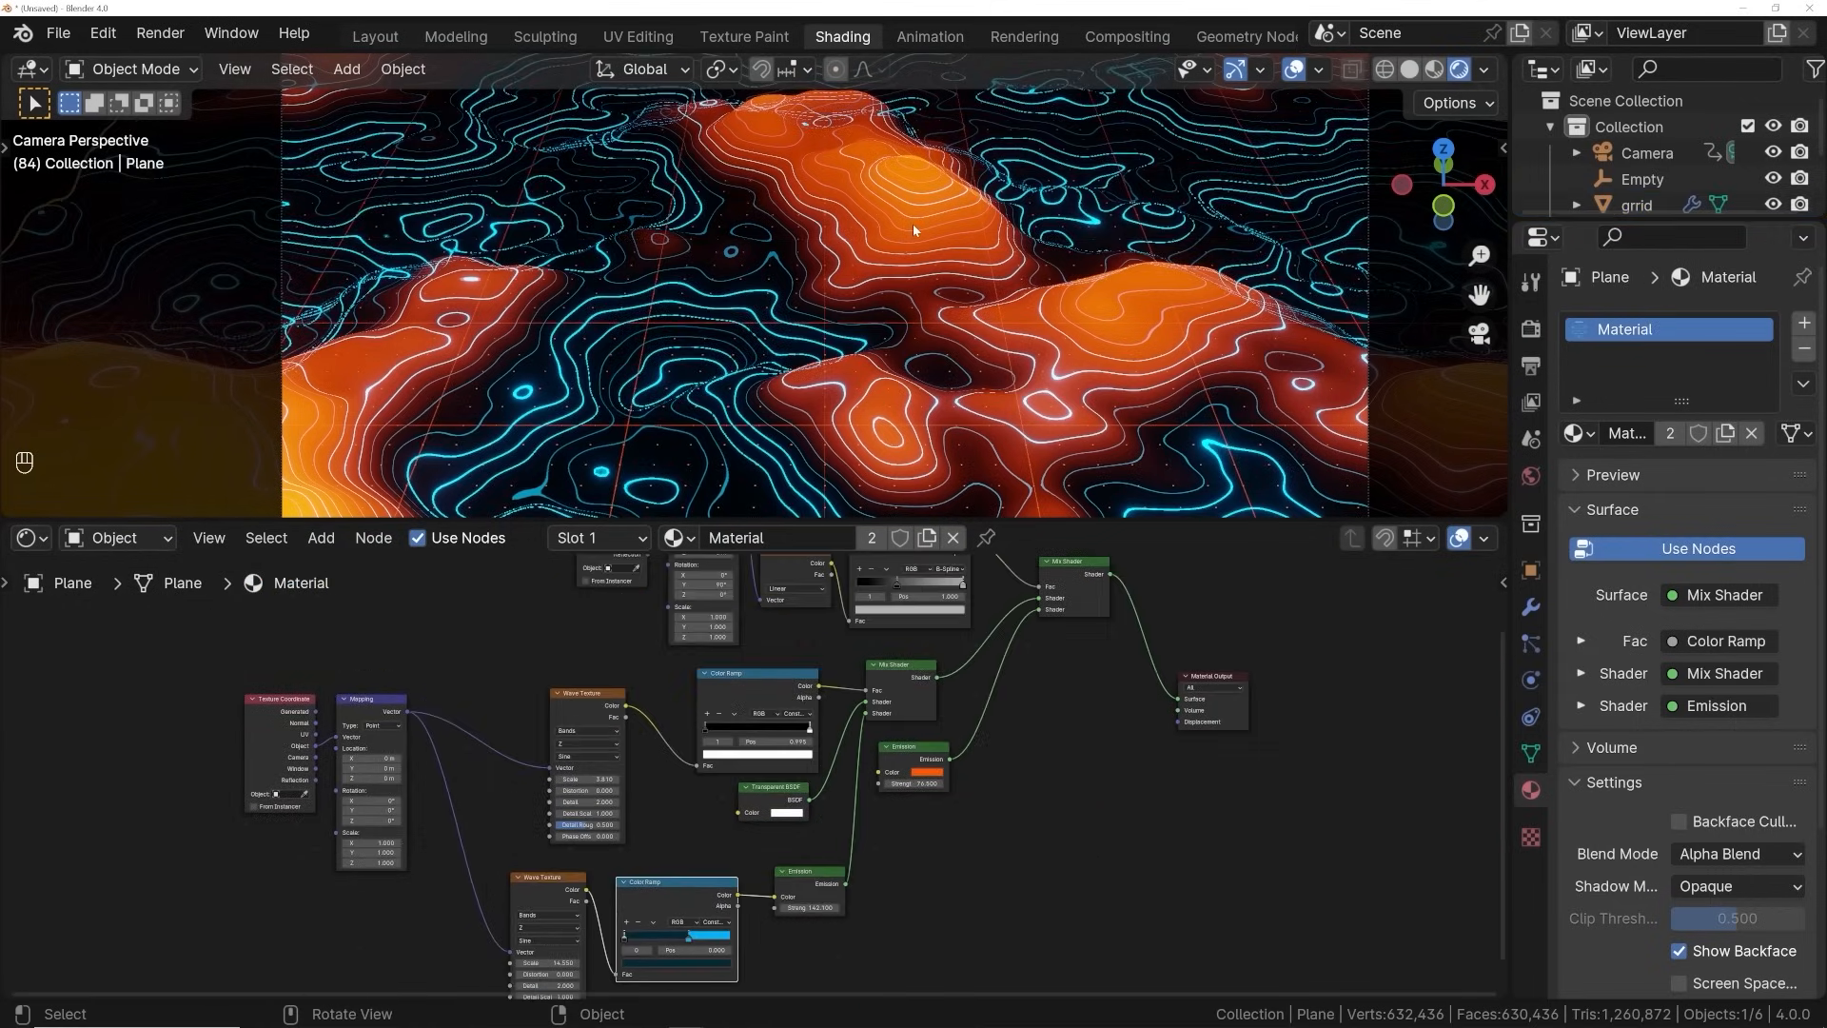
scroll(693, 807, "up", 5)
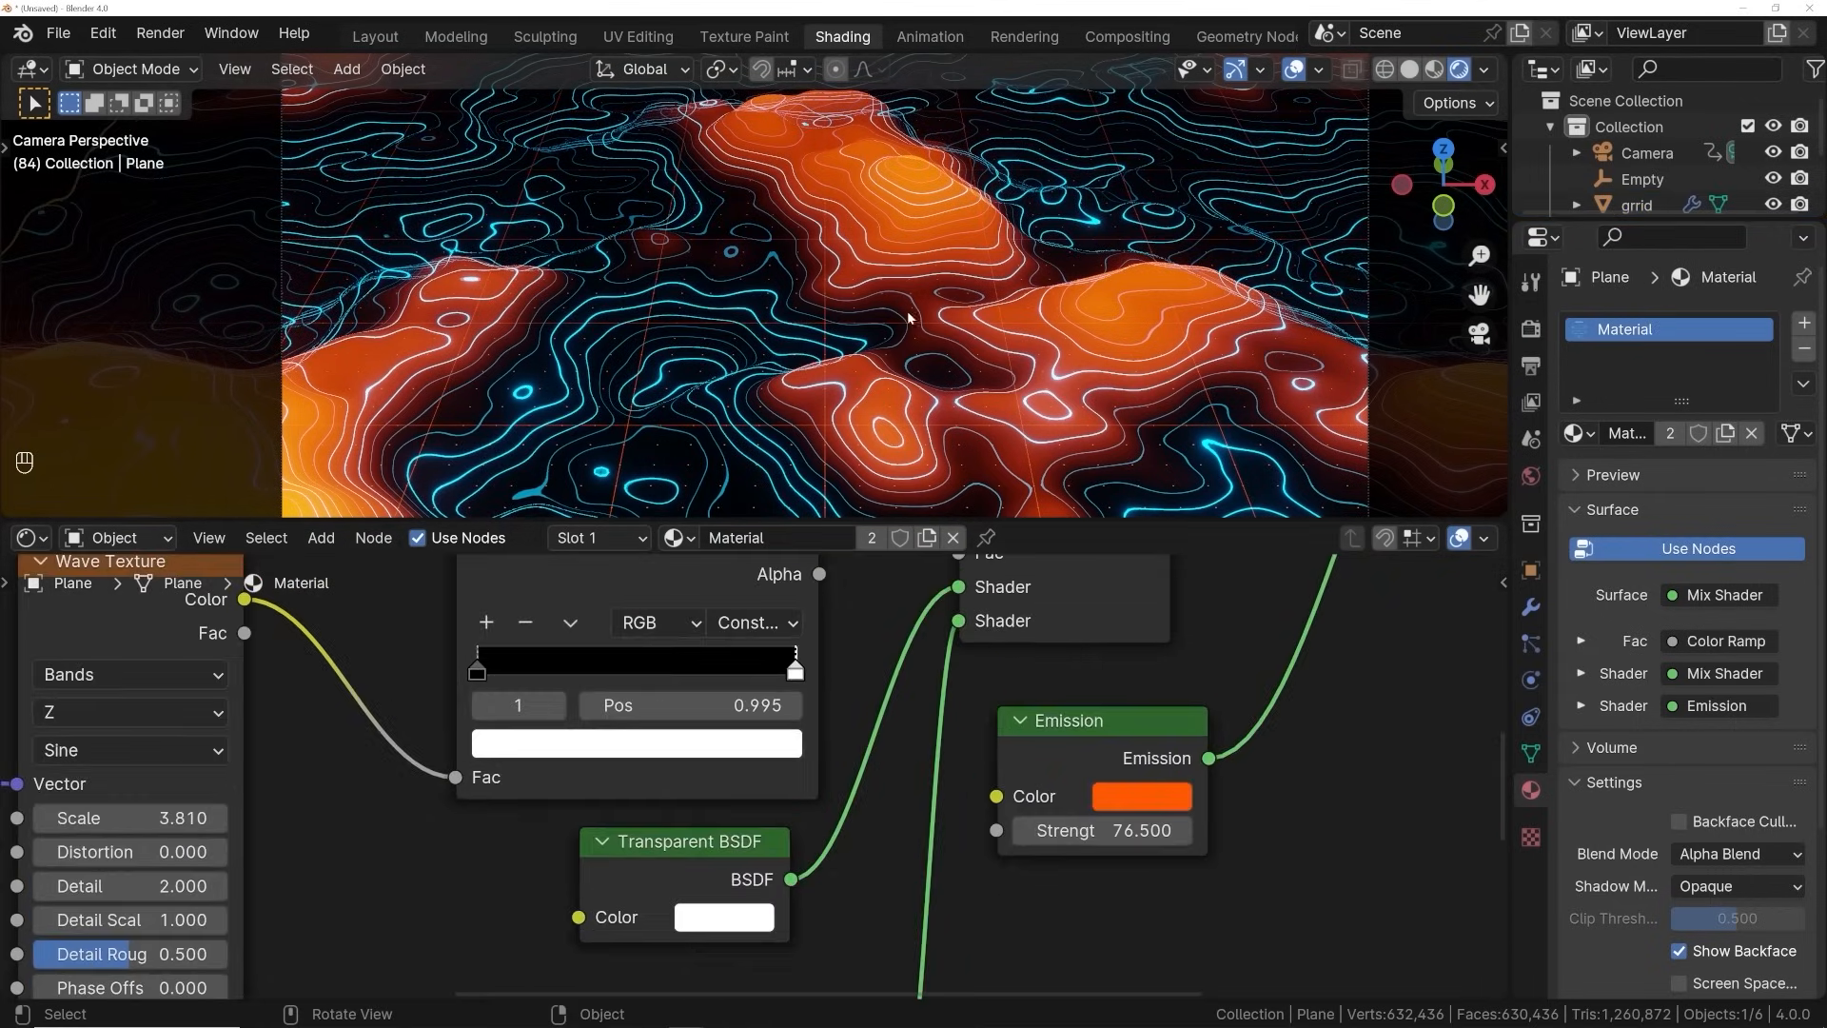
scroll(900, 334, "up", 4)
scroll(899, 334, "up", 3)
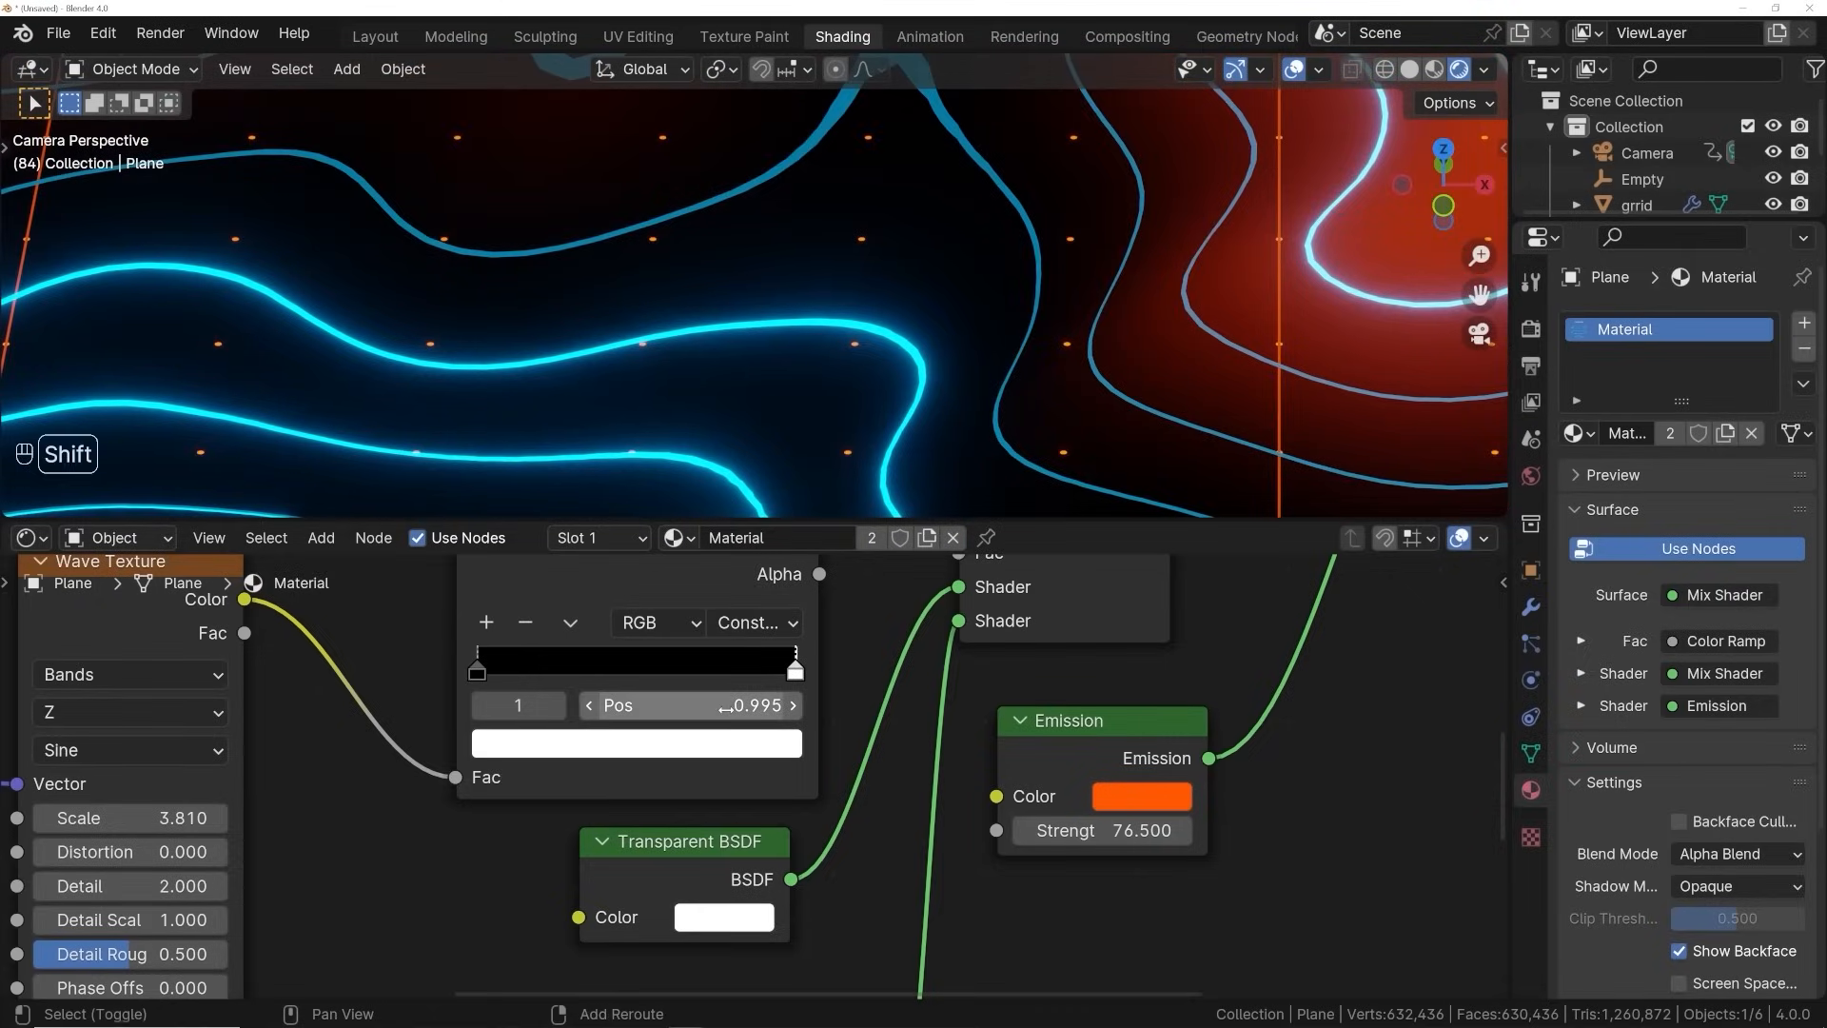
left_click_drag(692, 705, 739, 705, "shift")
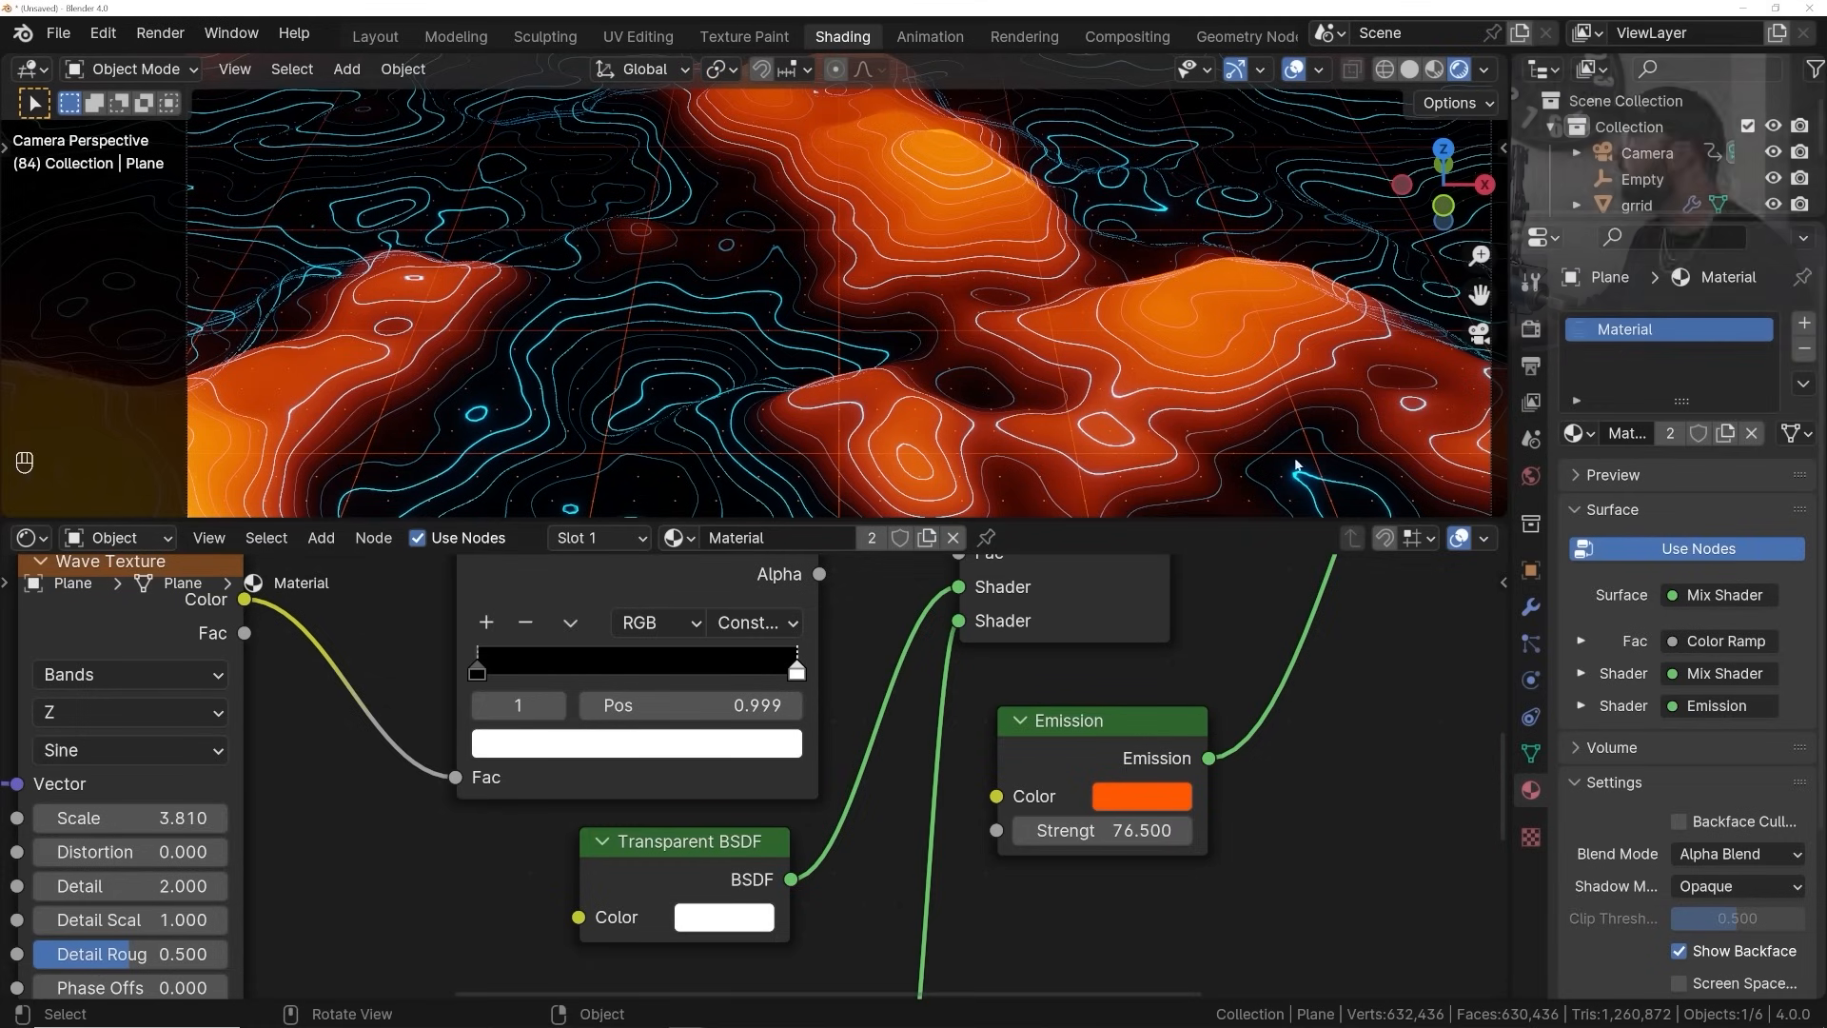
Shift the terrain's orange Emission color to hue 0.026 with saturation 1.000
left_click(1142, 795)
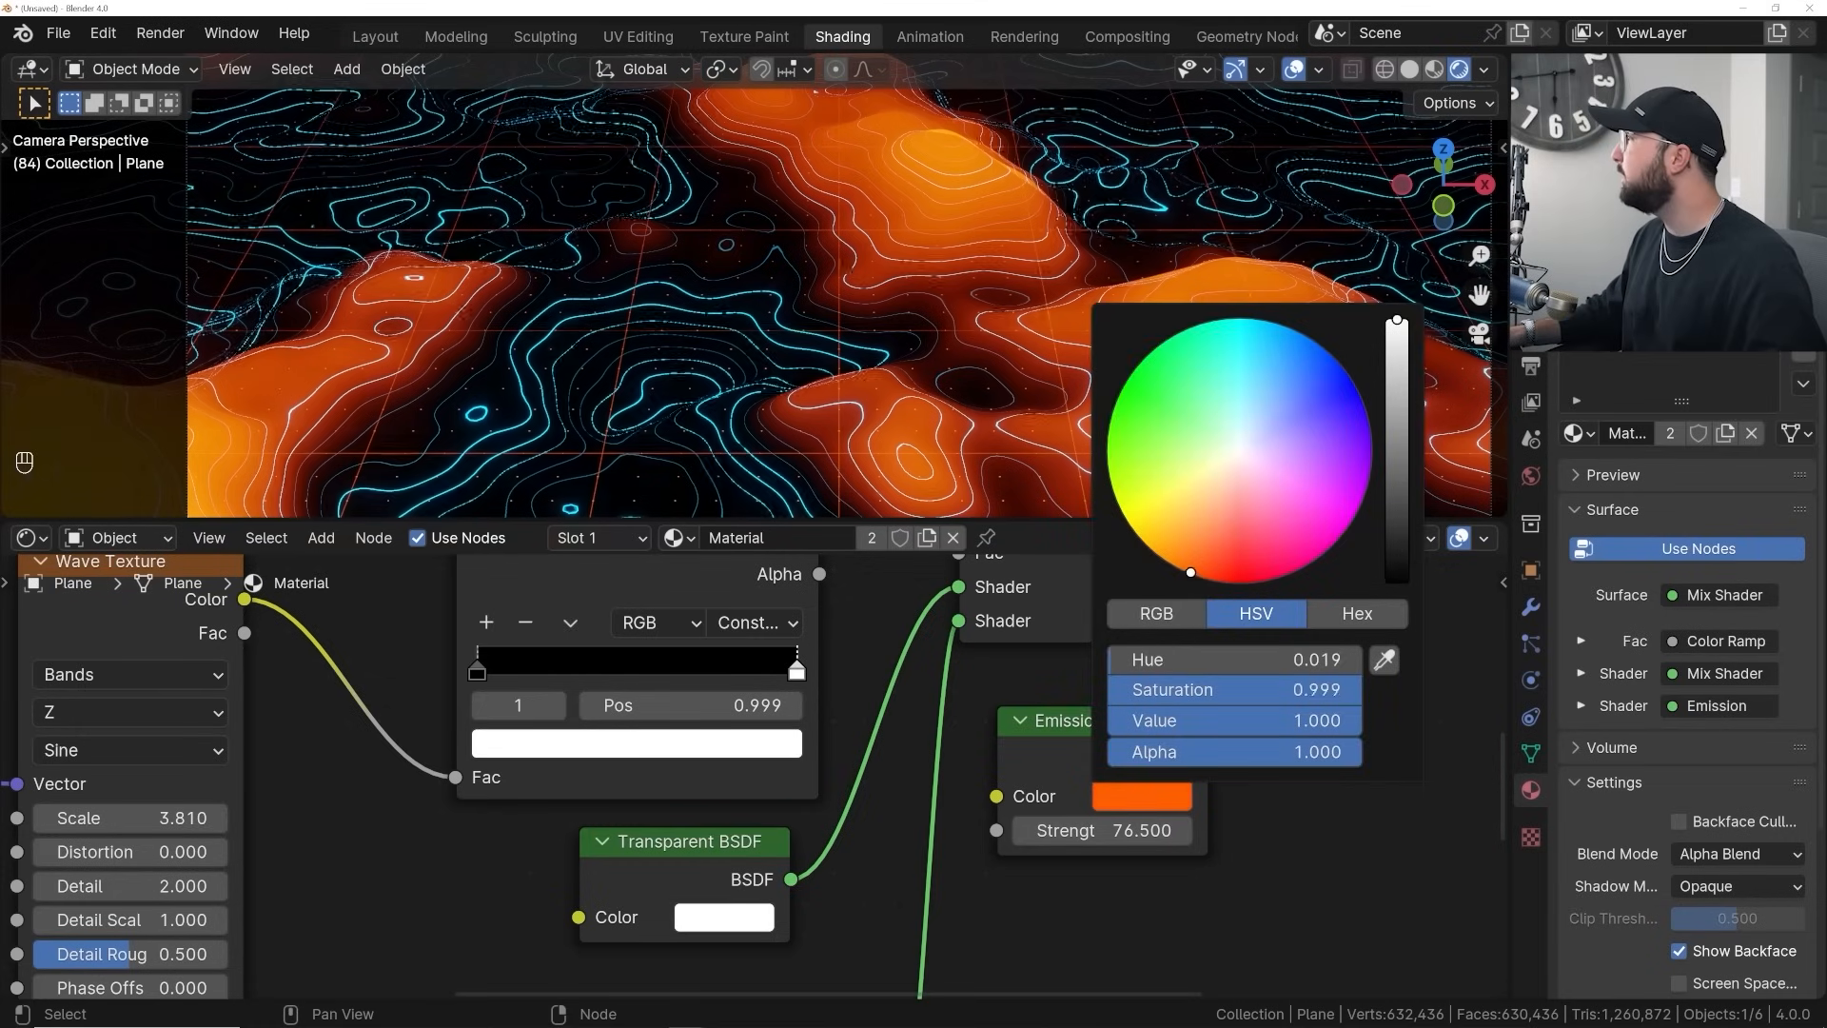
left_click_drag(1189, 573, 1183, 570)
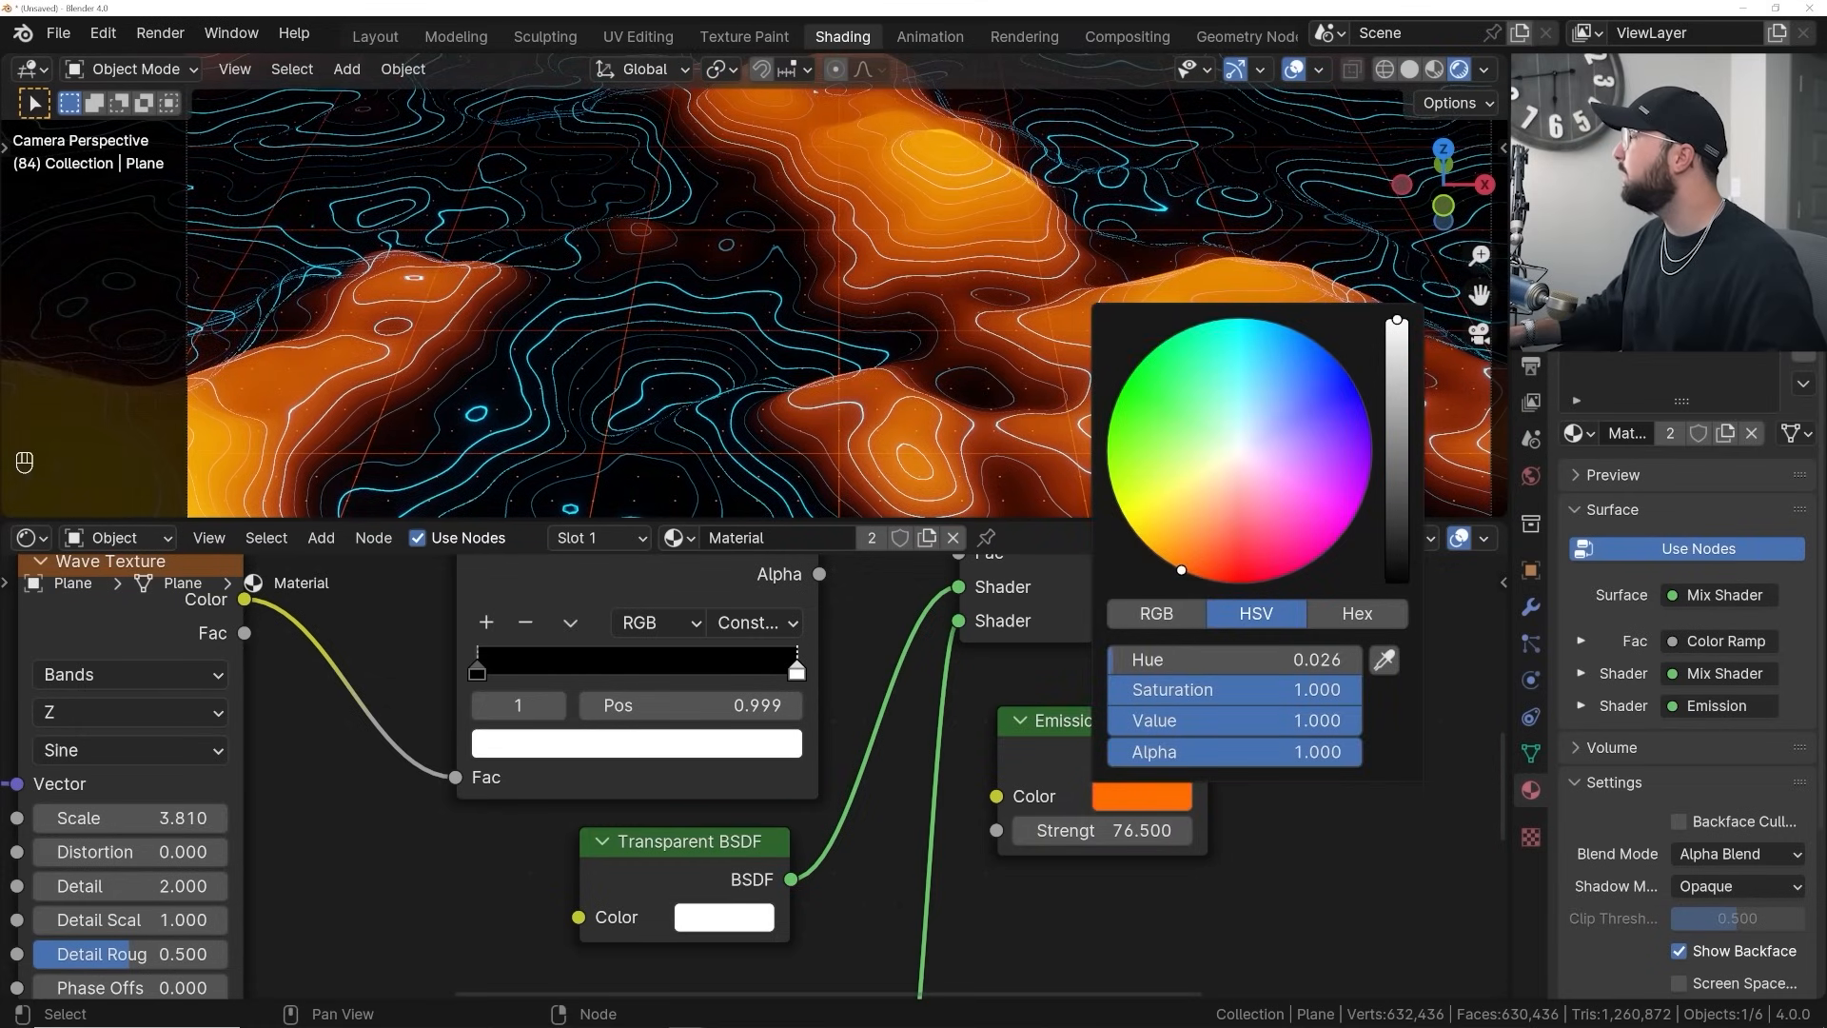
Play the animation with the viewport enlarged to check the new terrain look, stopping at frame 227
key("space")
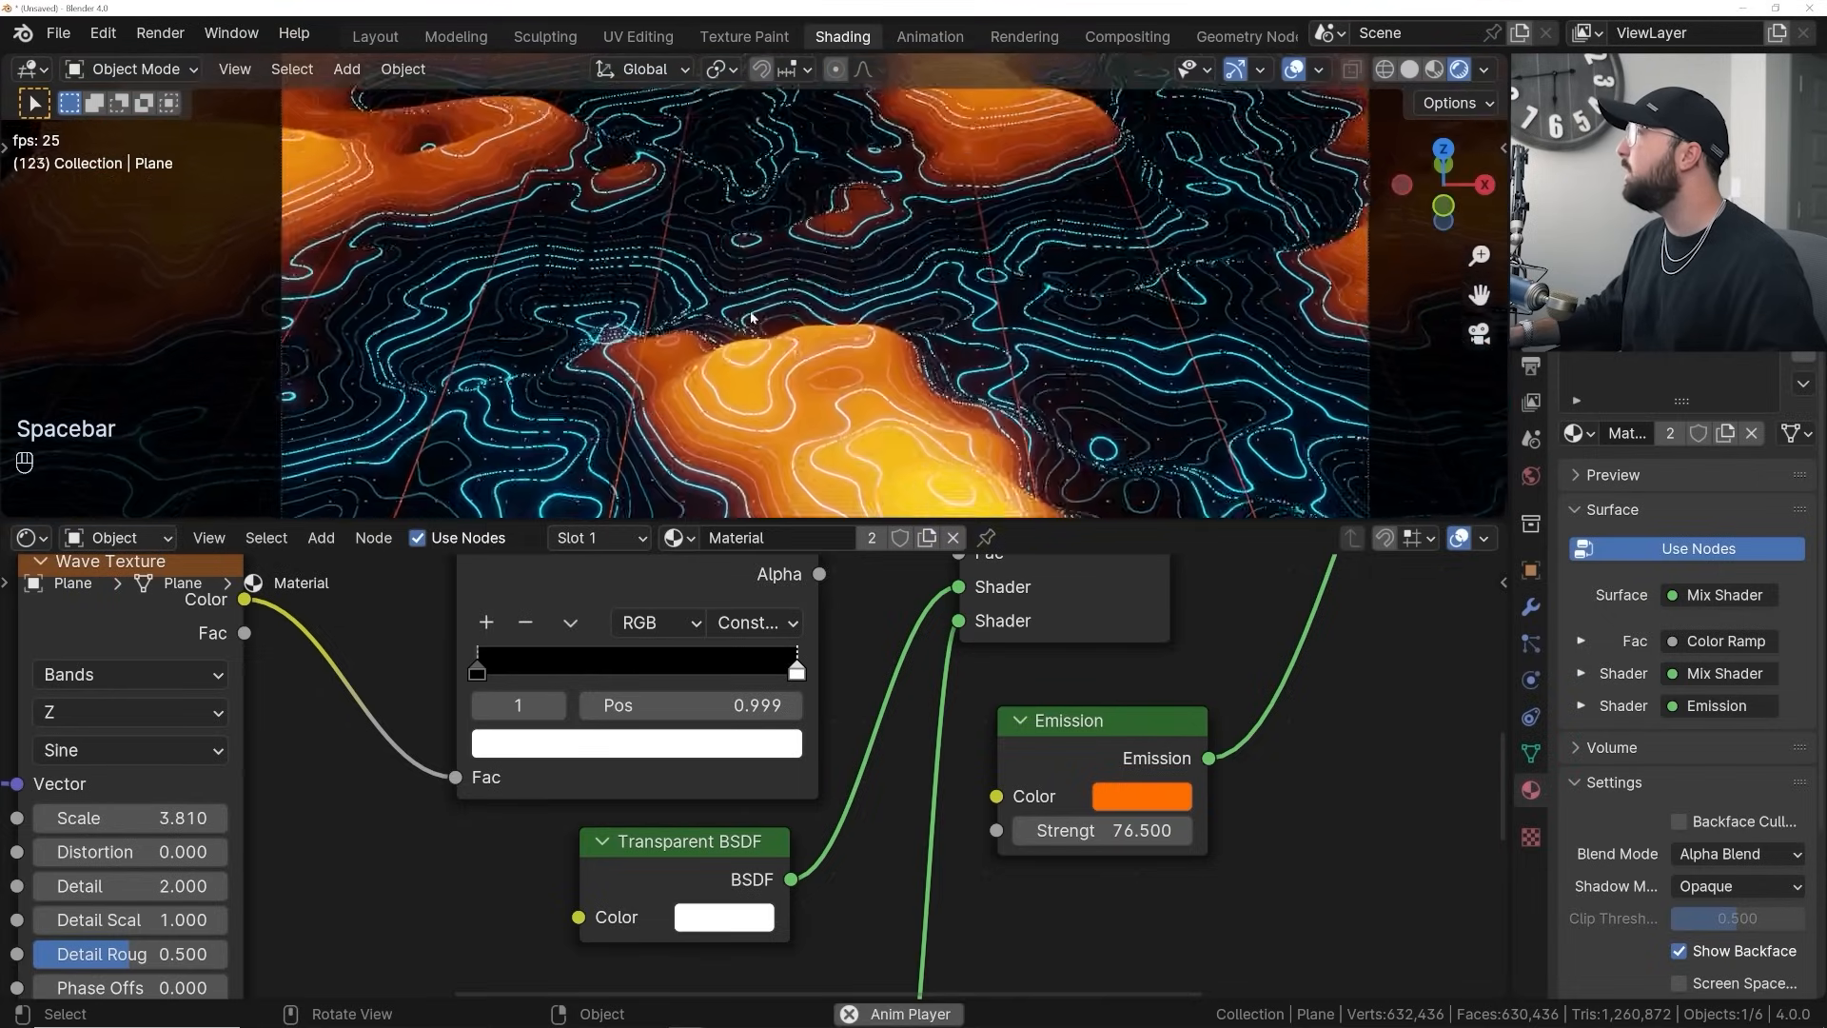
key("space")
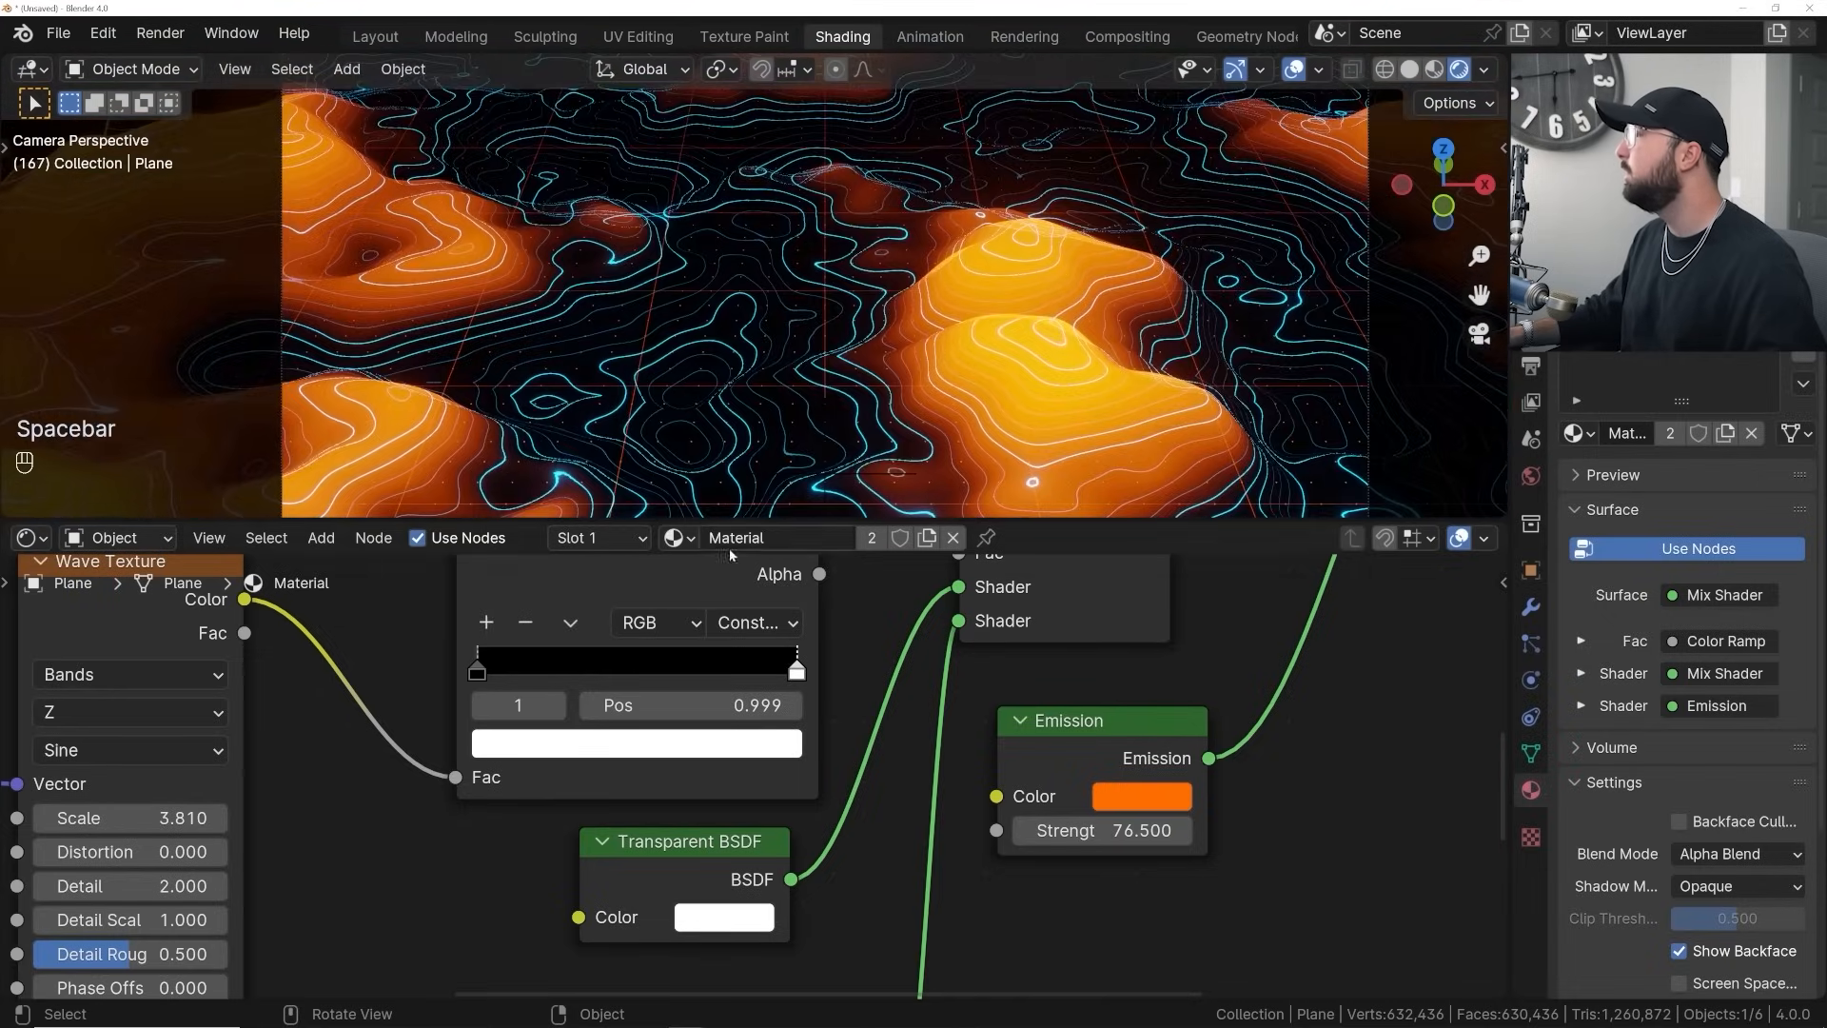
left_click_drag(728, 520, 727, 573)
key("space")
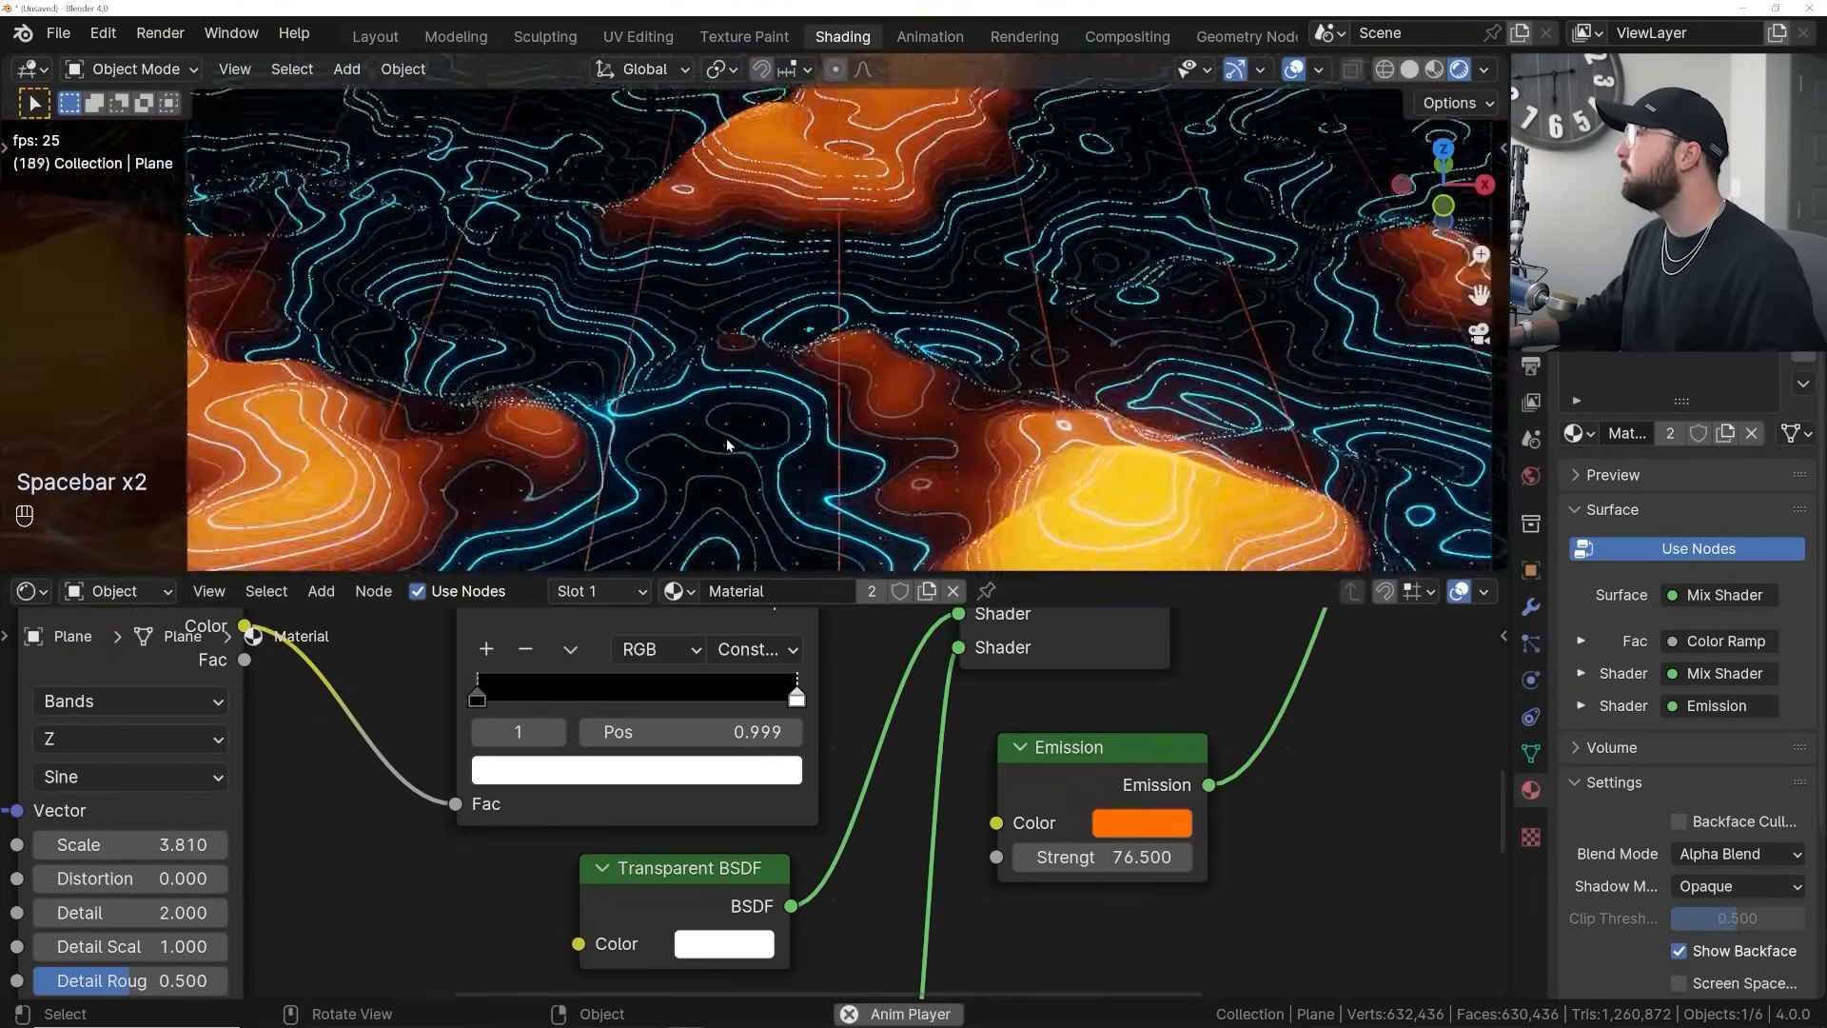
key("space")
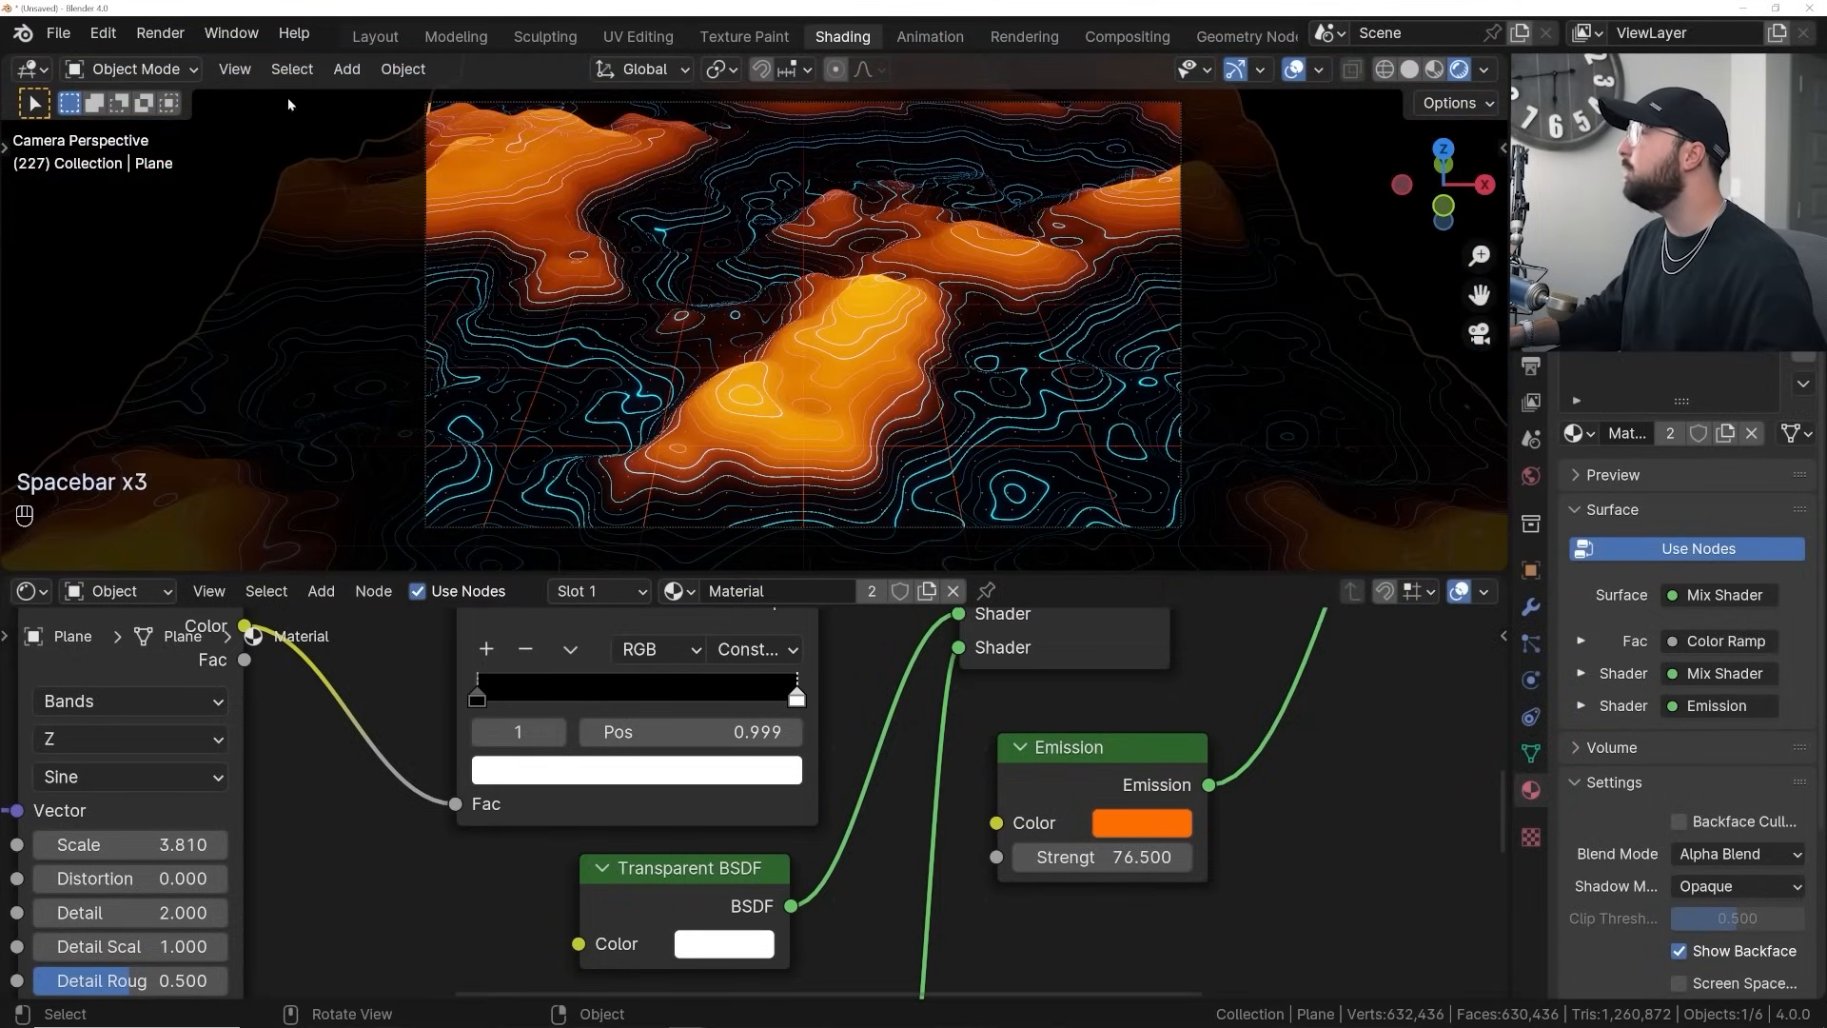
Render frame 227 as a still image and enlarge the render window to view it
left_click(161, 32)
left_click(190, 90)
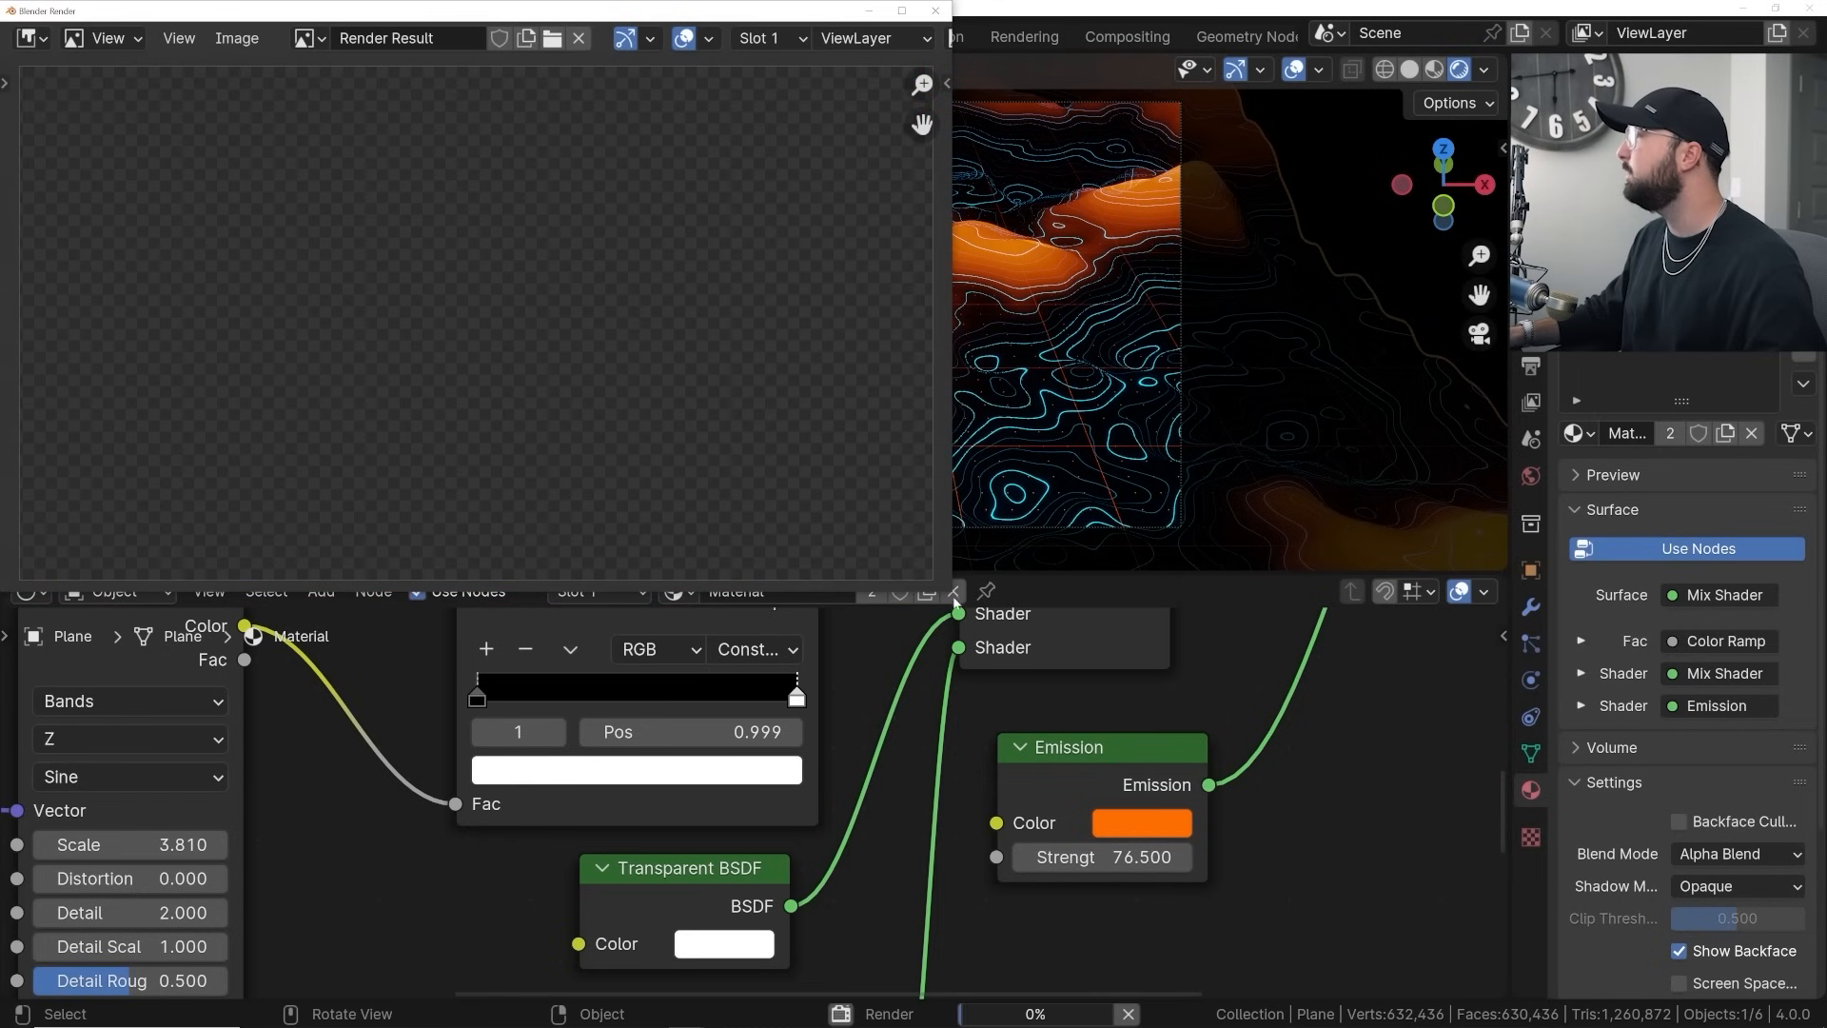
left_click_drag(952, 605, 1256, 807)
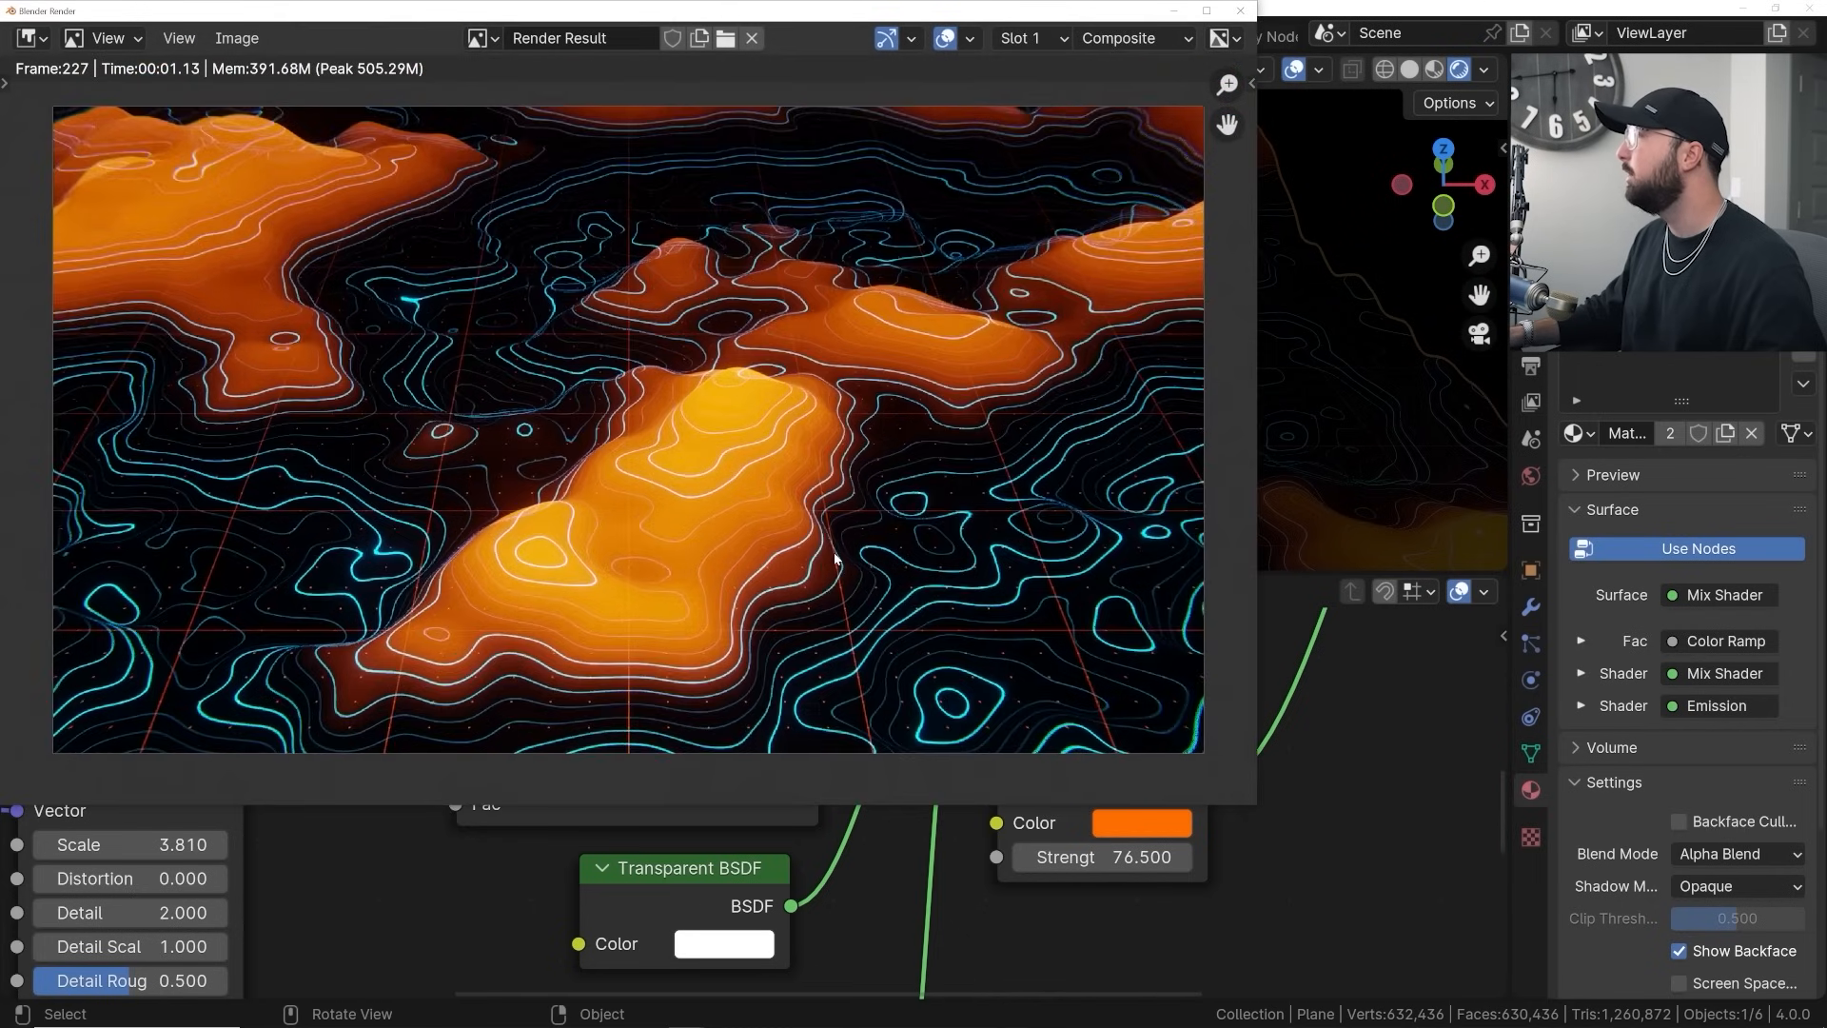